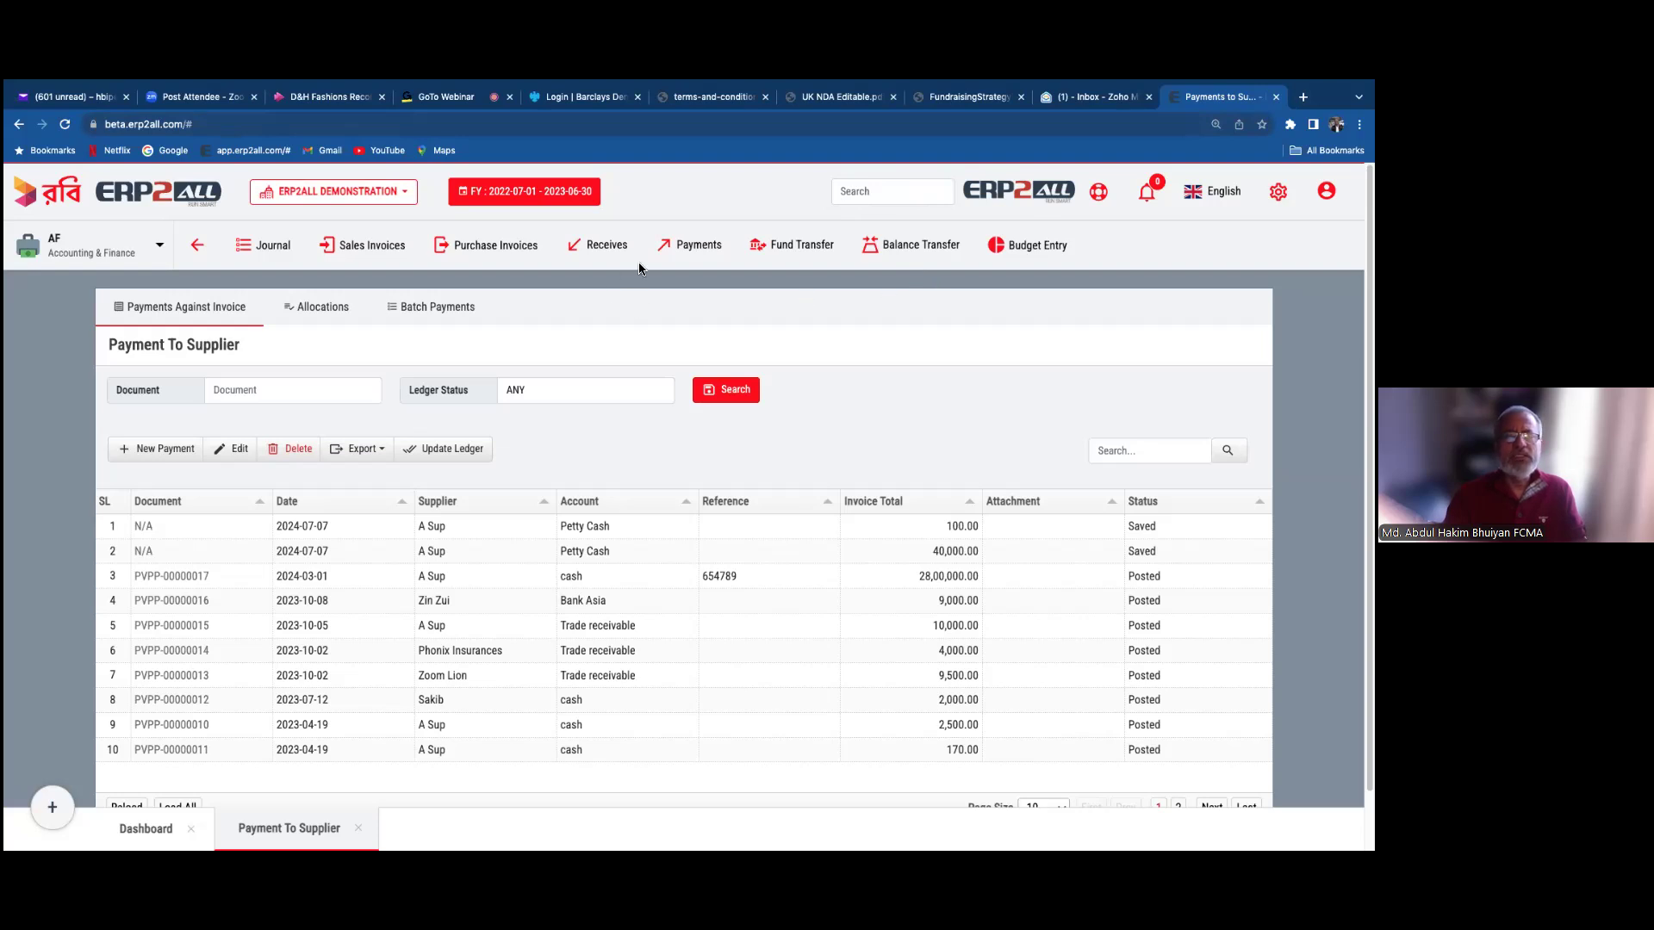
- Try to create a new payment to supplier Supplier-PROD-ABCD, and reload the page
{"action": "left_click", "coordinate": [680, 247]}
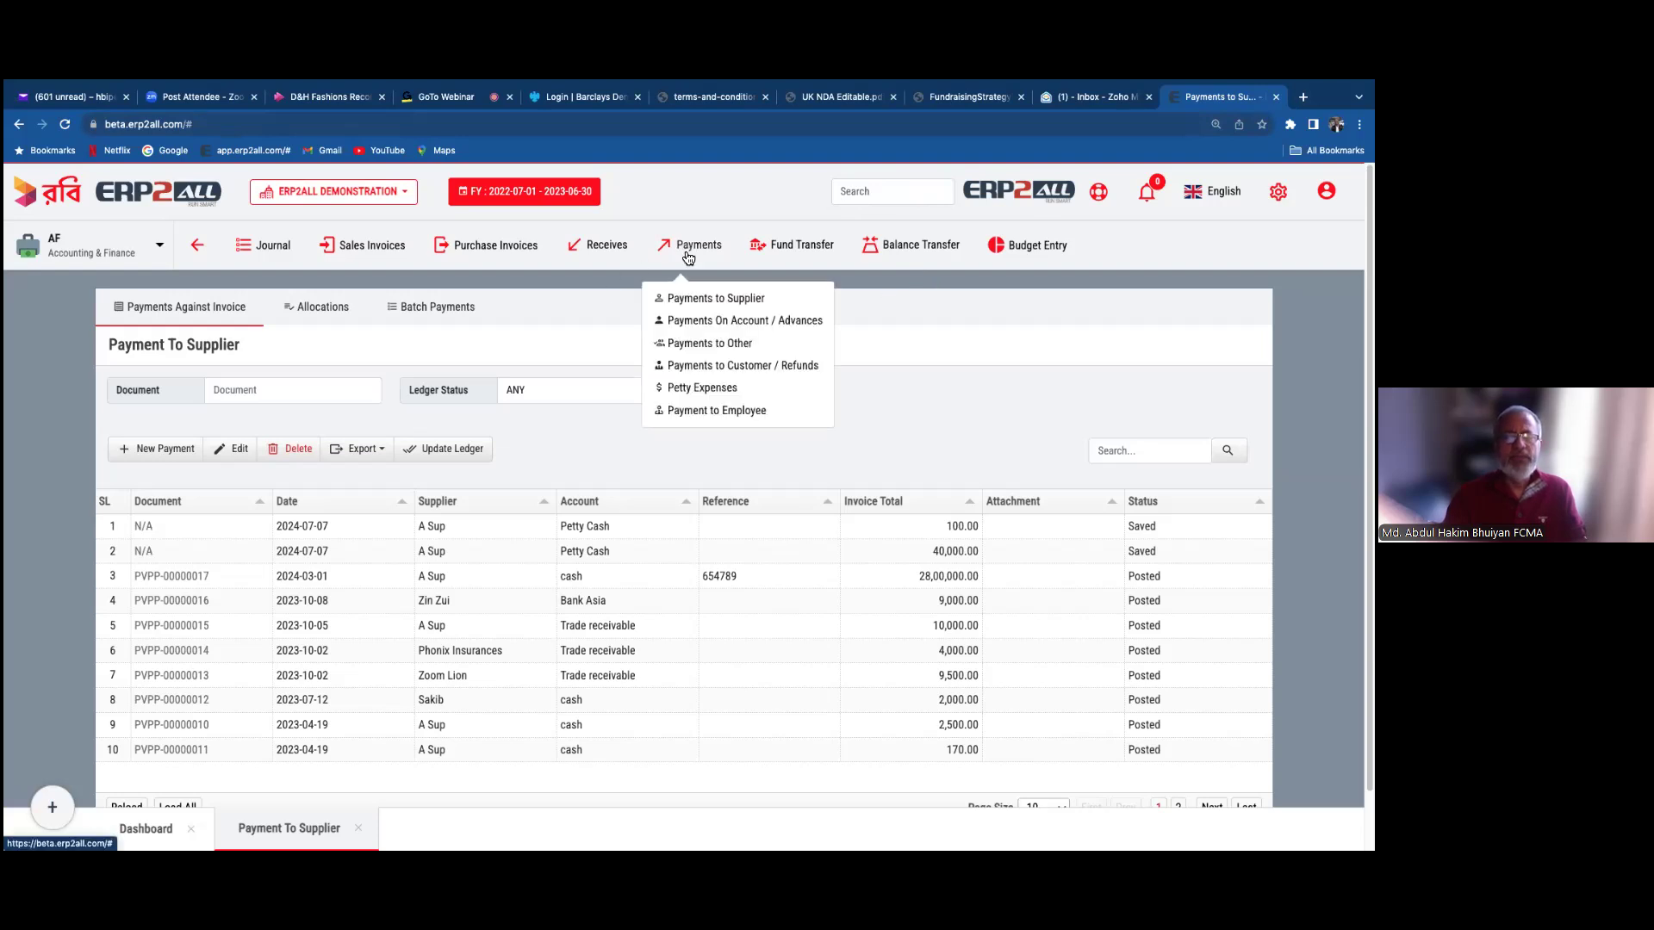
{"action": "left_click", "coordinate": [709, 301]}
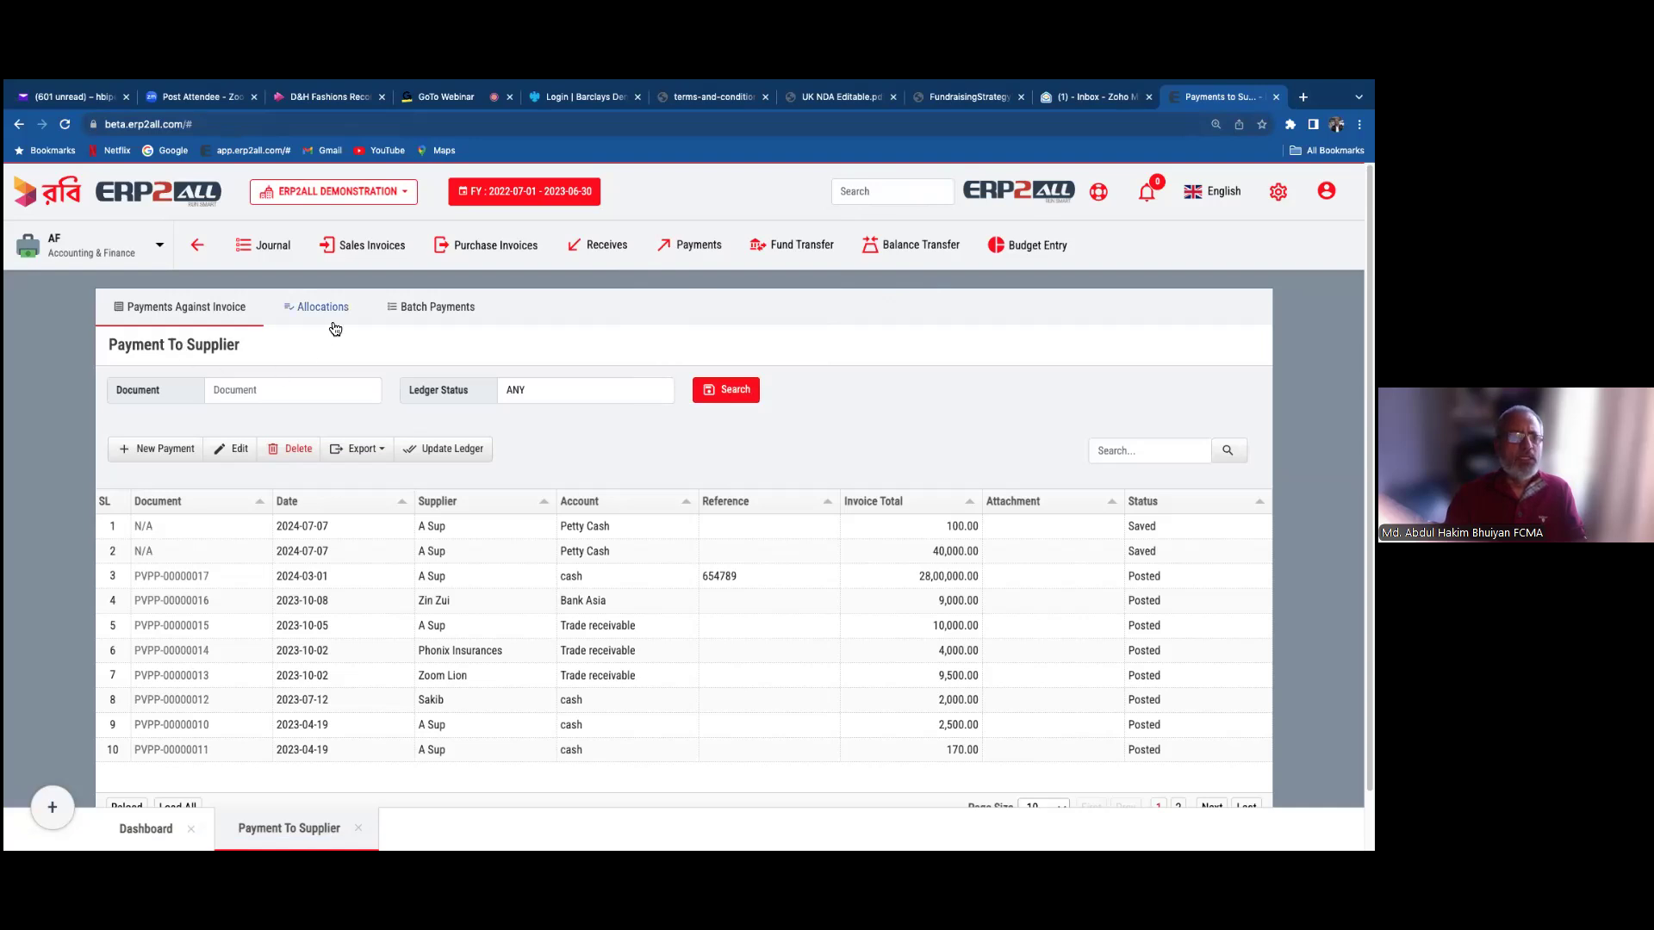
{"action": "left_click", "coordinate": [175, 451]}
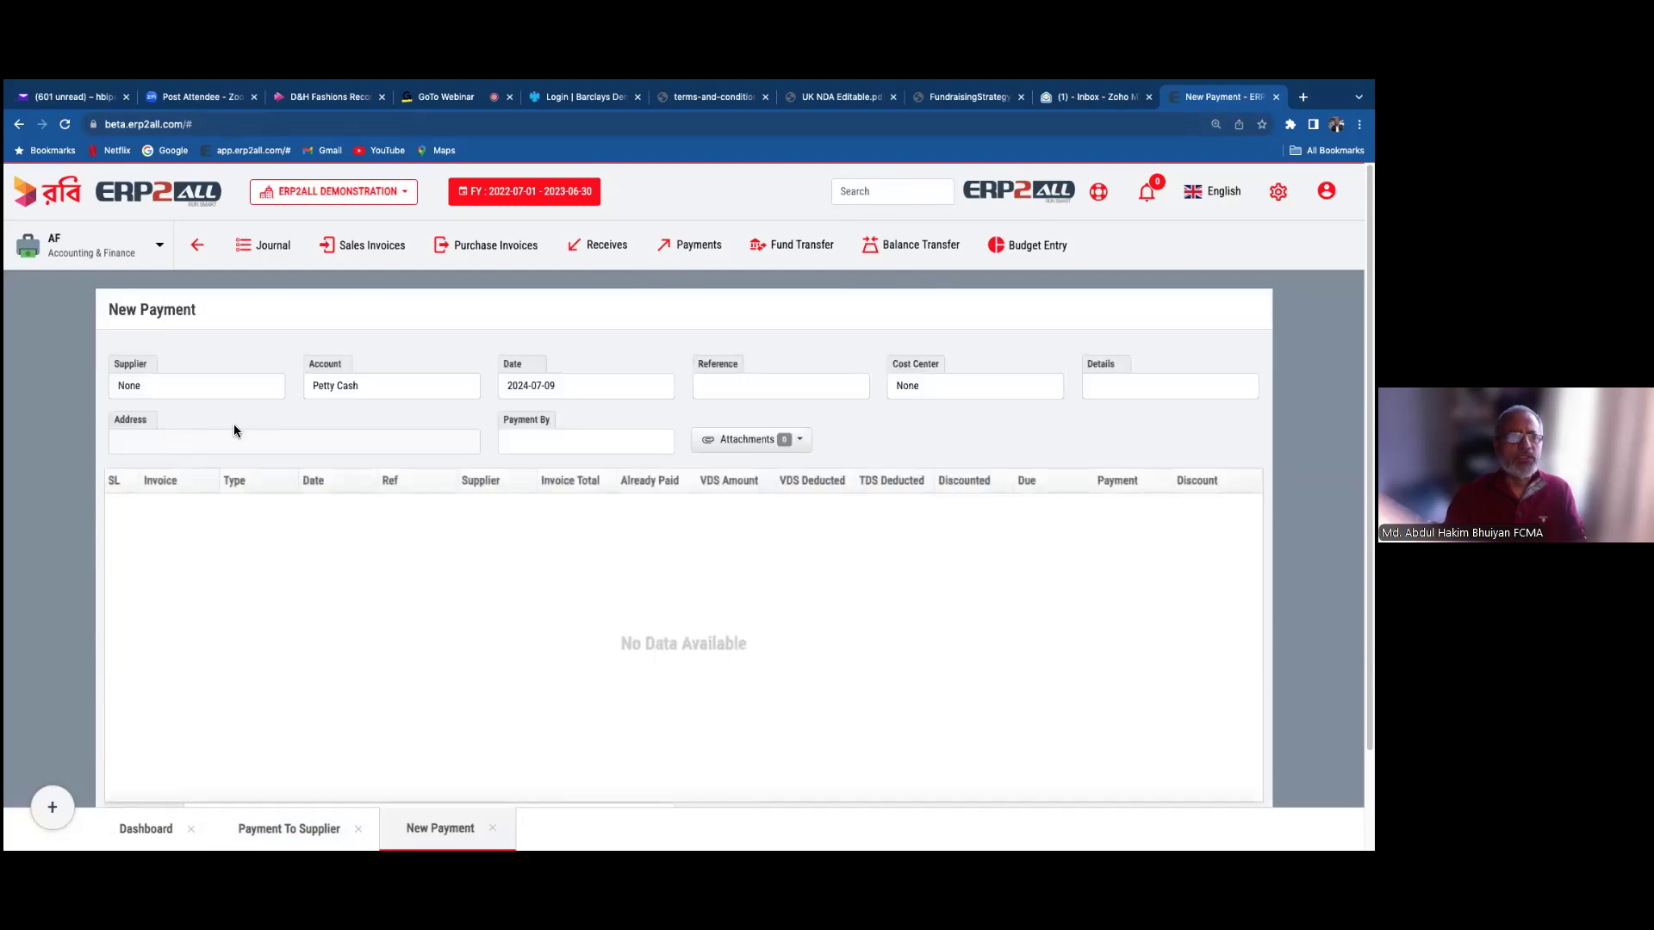
{"action": "left_click", "coordinate": [205, 392]}
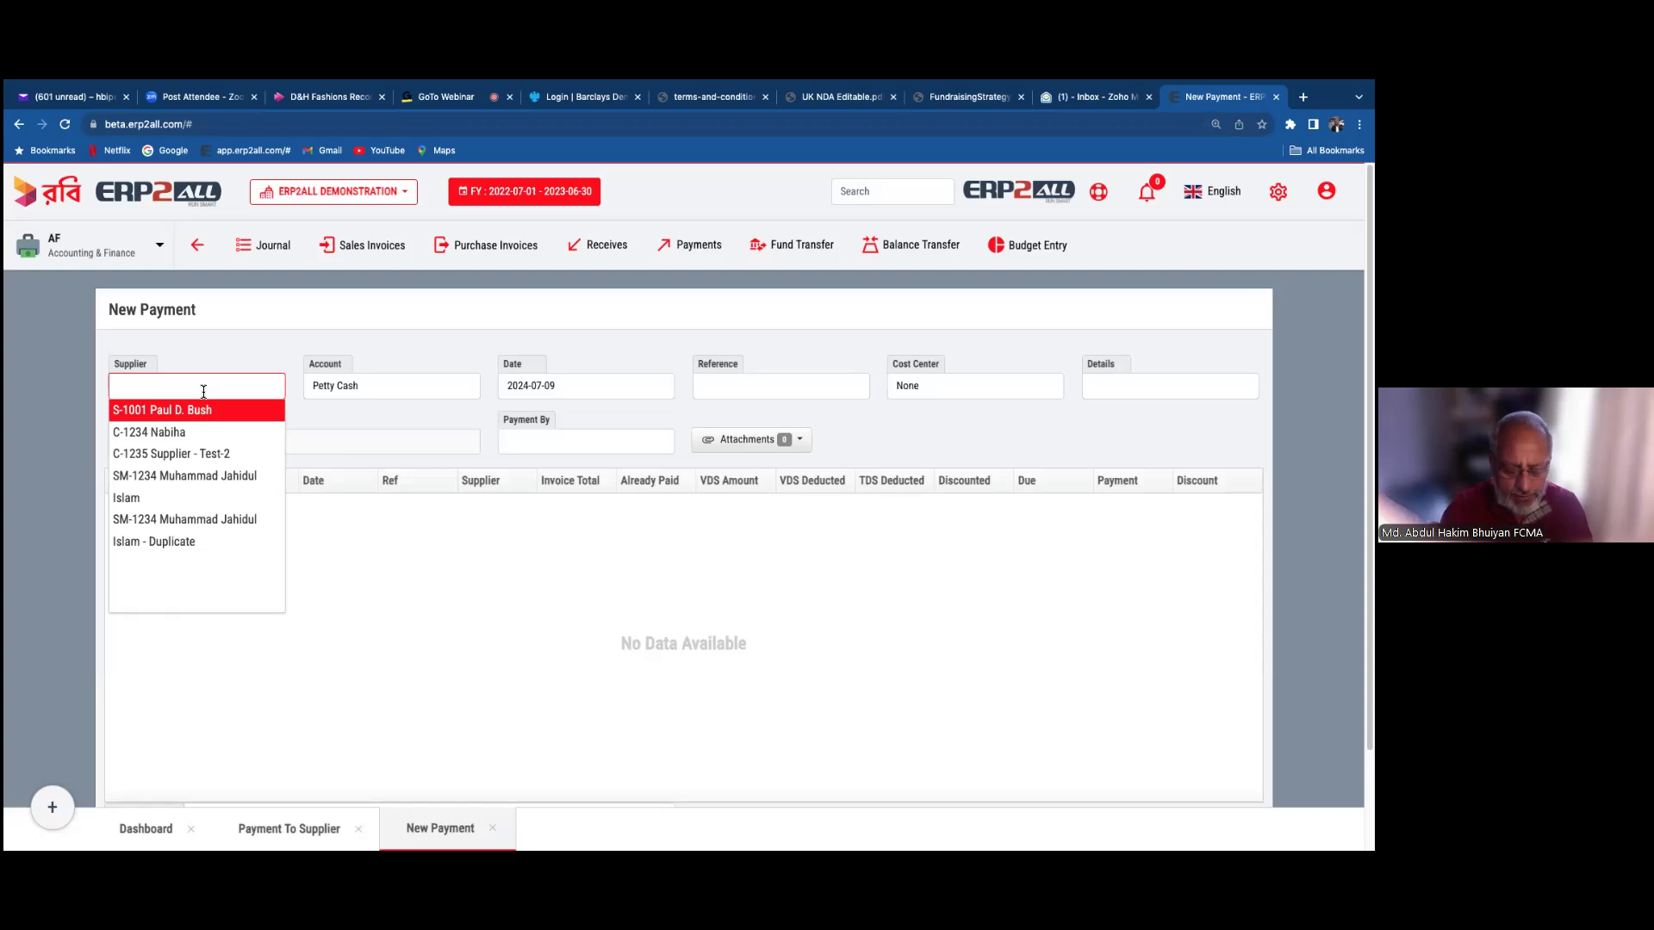
{"action": "type", "text": "ABCD"}
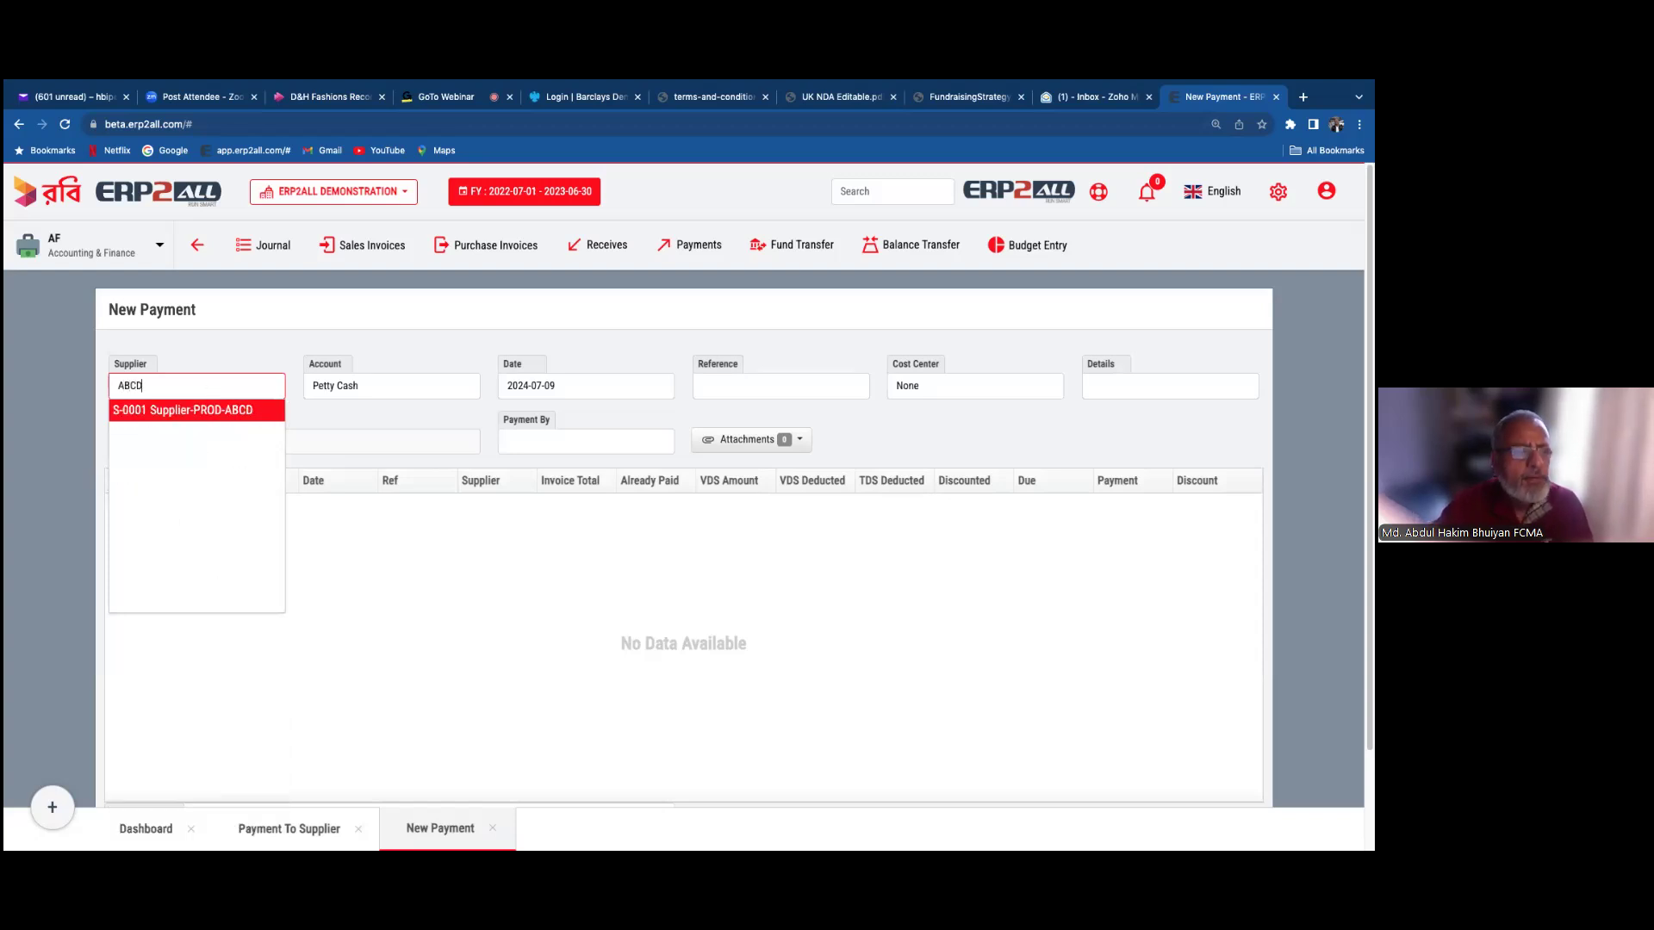
{"action": "left_click", "coordinate": [212, 411]}
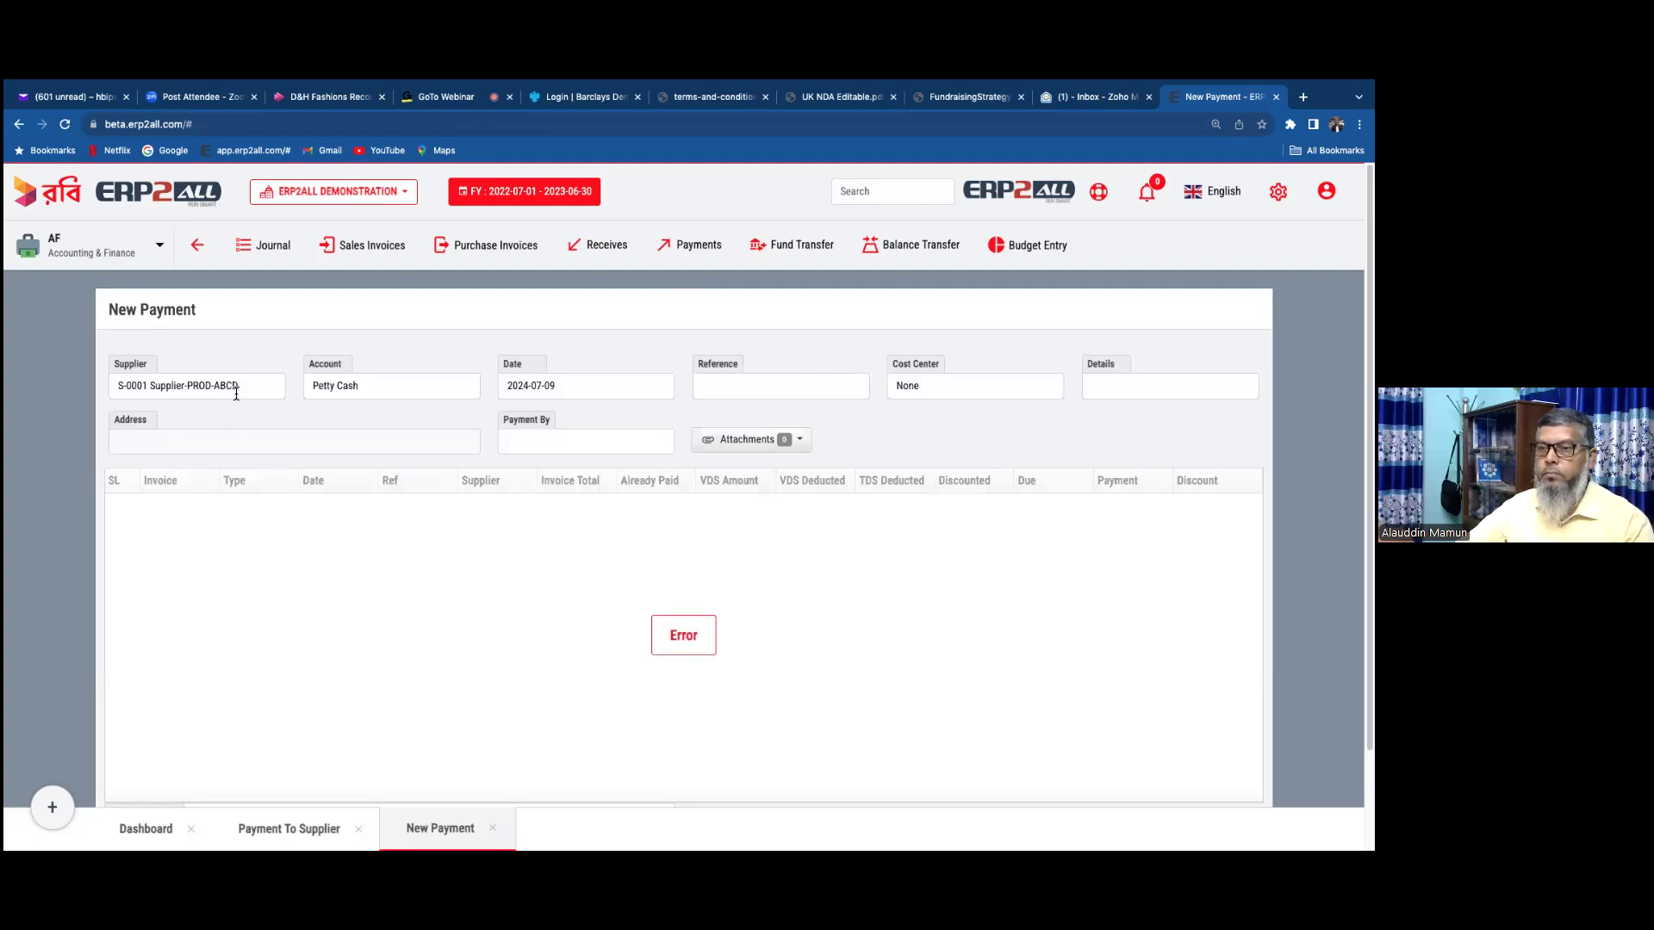
{"action": "right_click", "coordinate": [509, 593]}
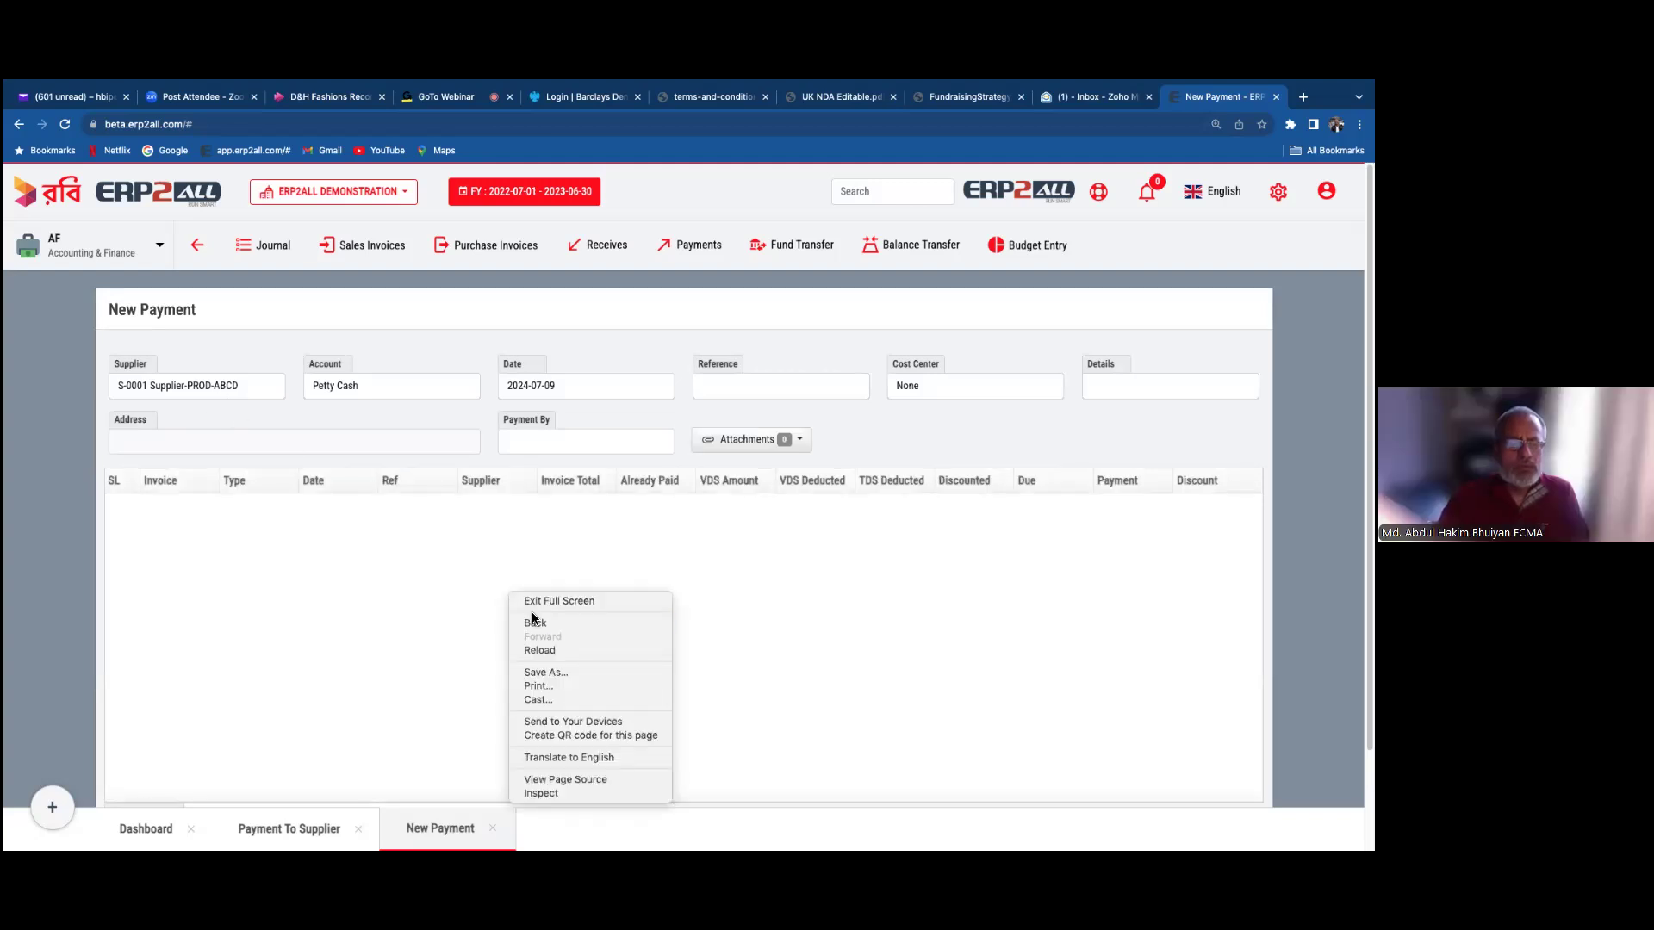
{"action": "left_click", "coordinate": [540, 651]}
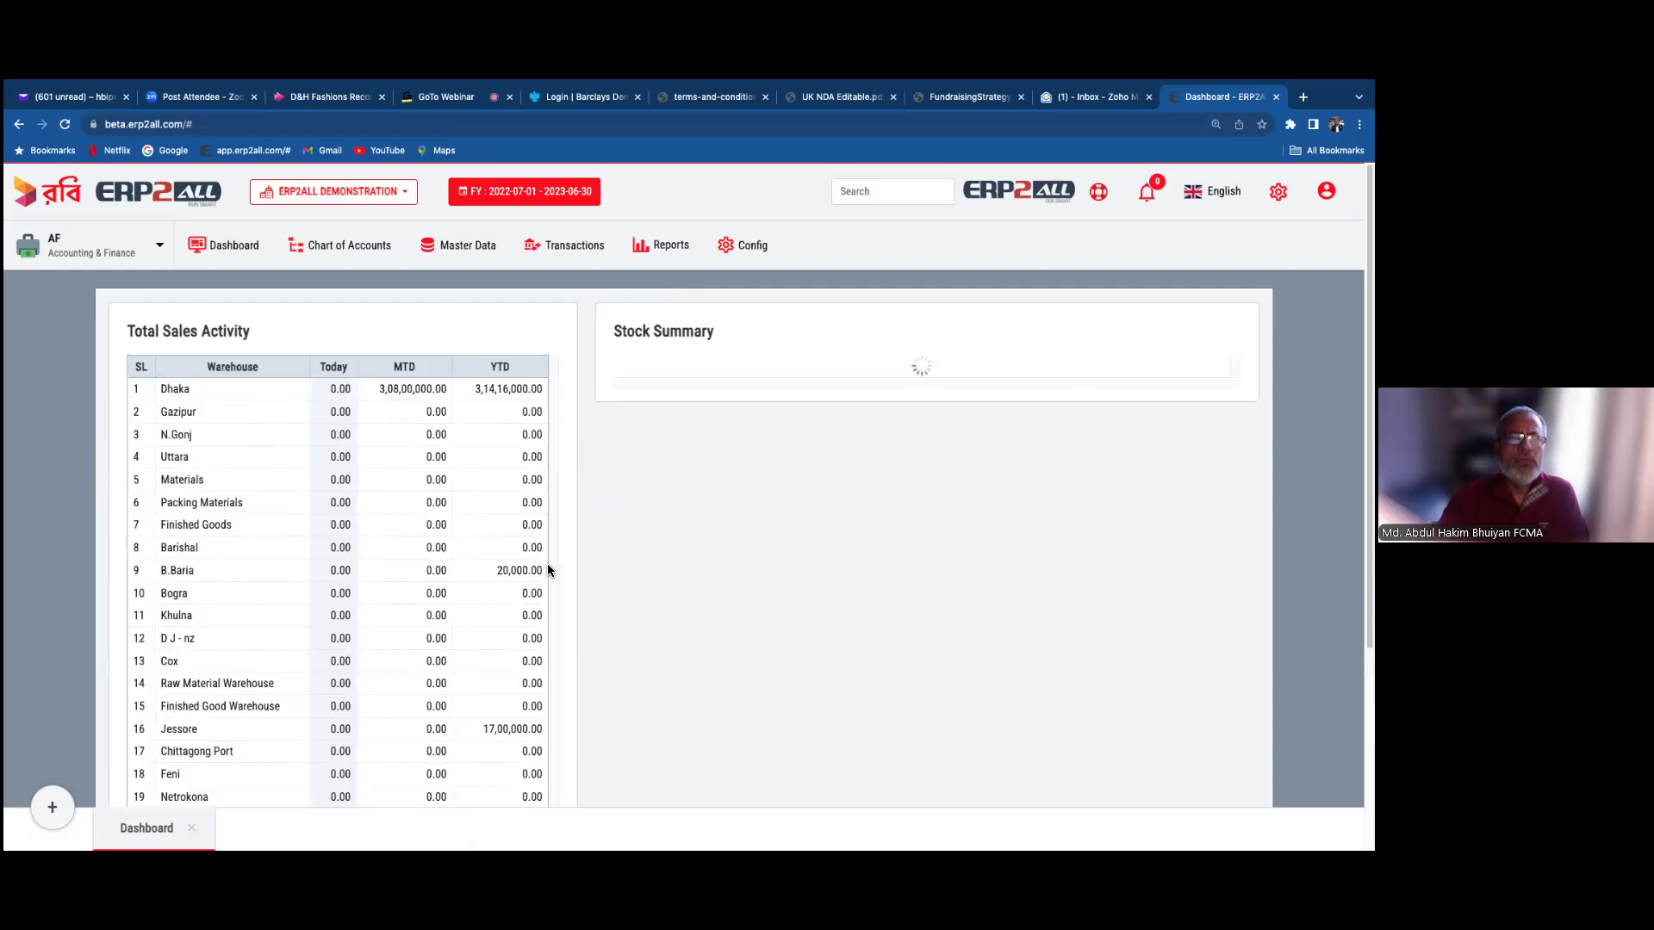
- Reopen the supplier payments transactions and start another new payment with Supplier-PROD-ABCD as the supplier
{"action": "left_click", "coordinate": [560, 246]}
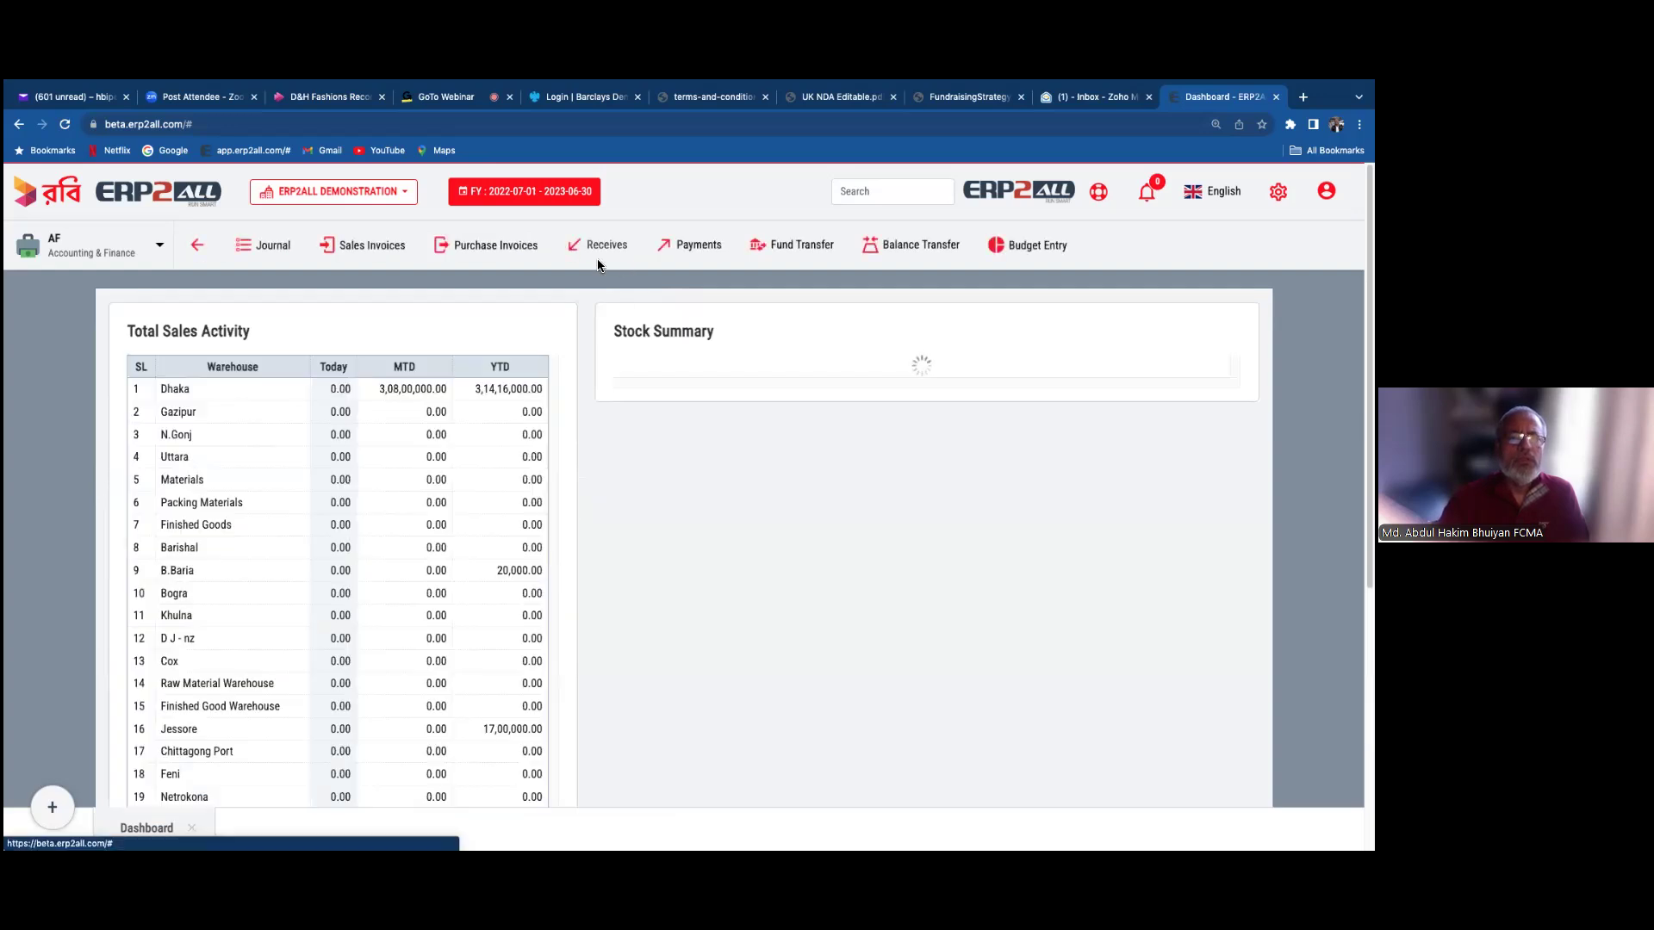
{"action": "left_click", "coordinate": [693, 245]}
{"action": "left_click", "coordinate": [687, 298]}
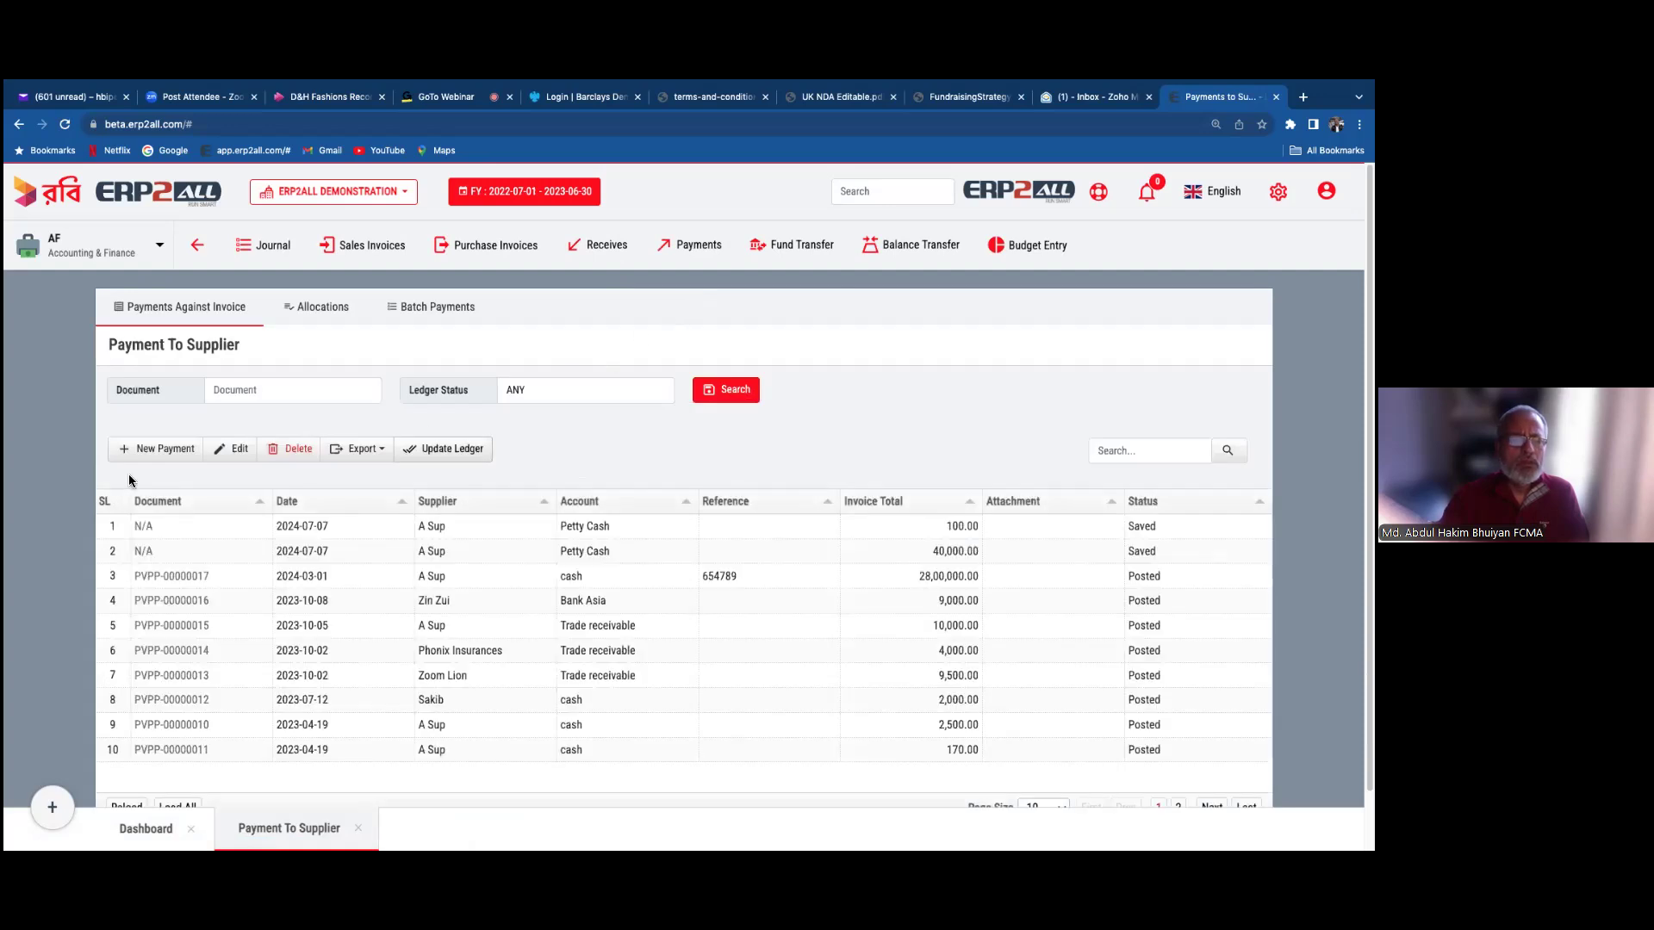
{"action": "left_click", "coordinate": [162, 448]}
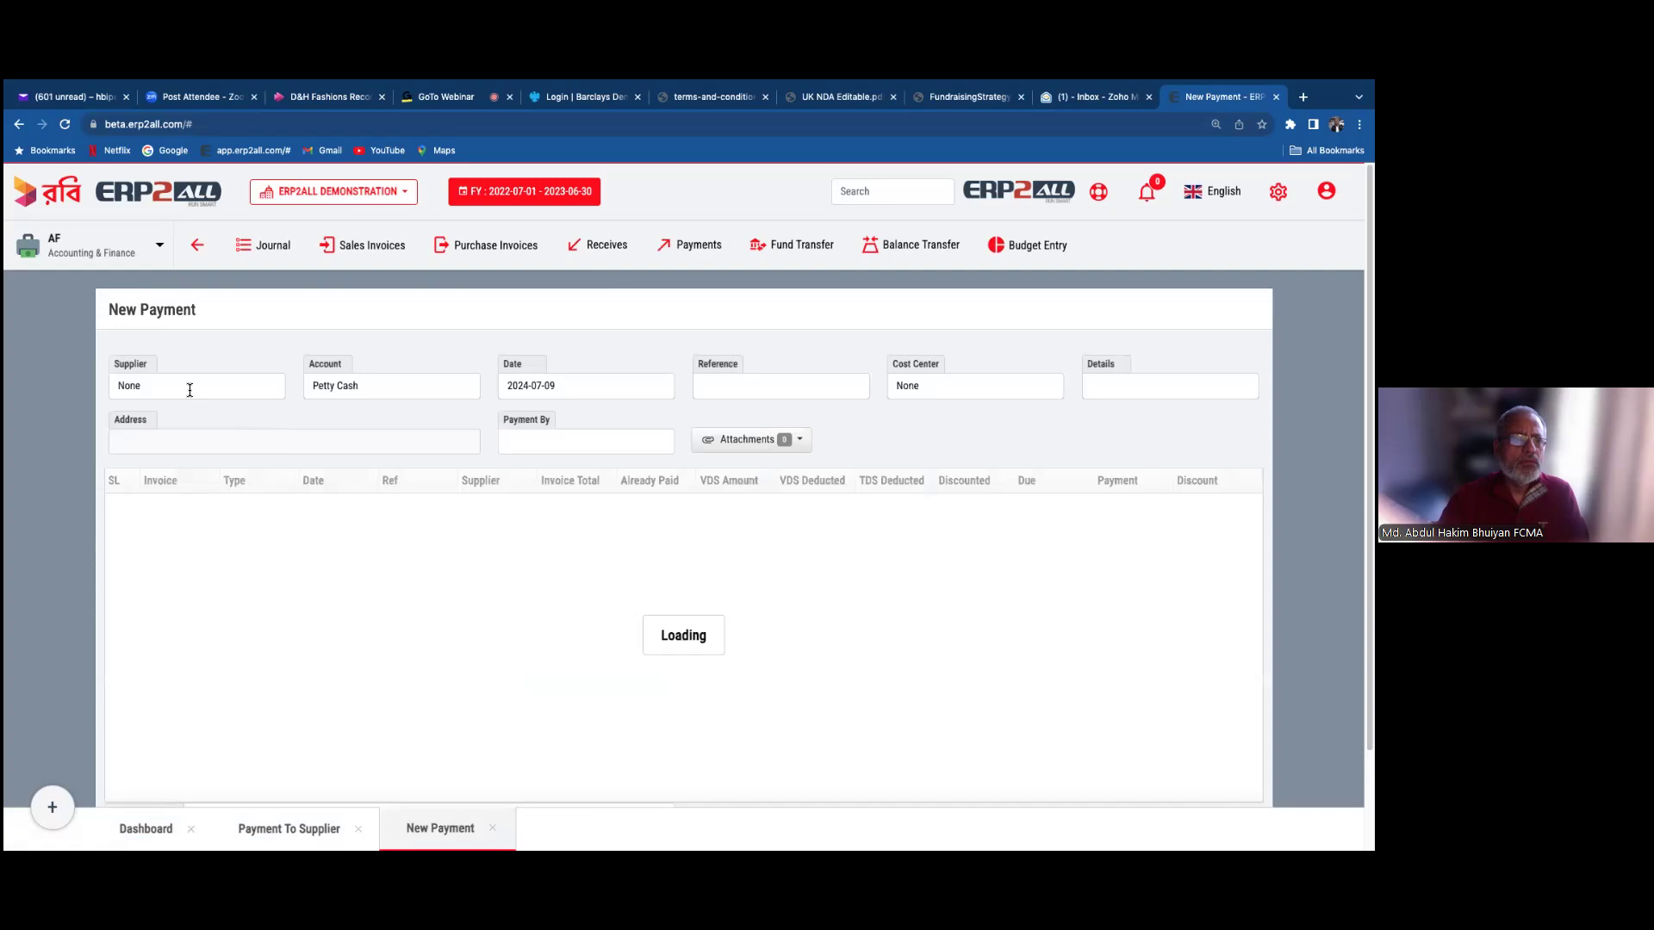
{"action": "left_click", "coordinate": [190, 390]}
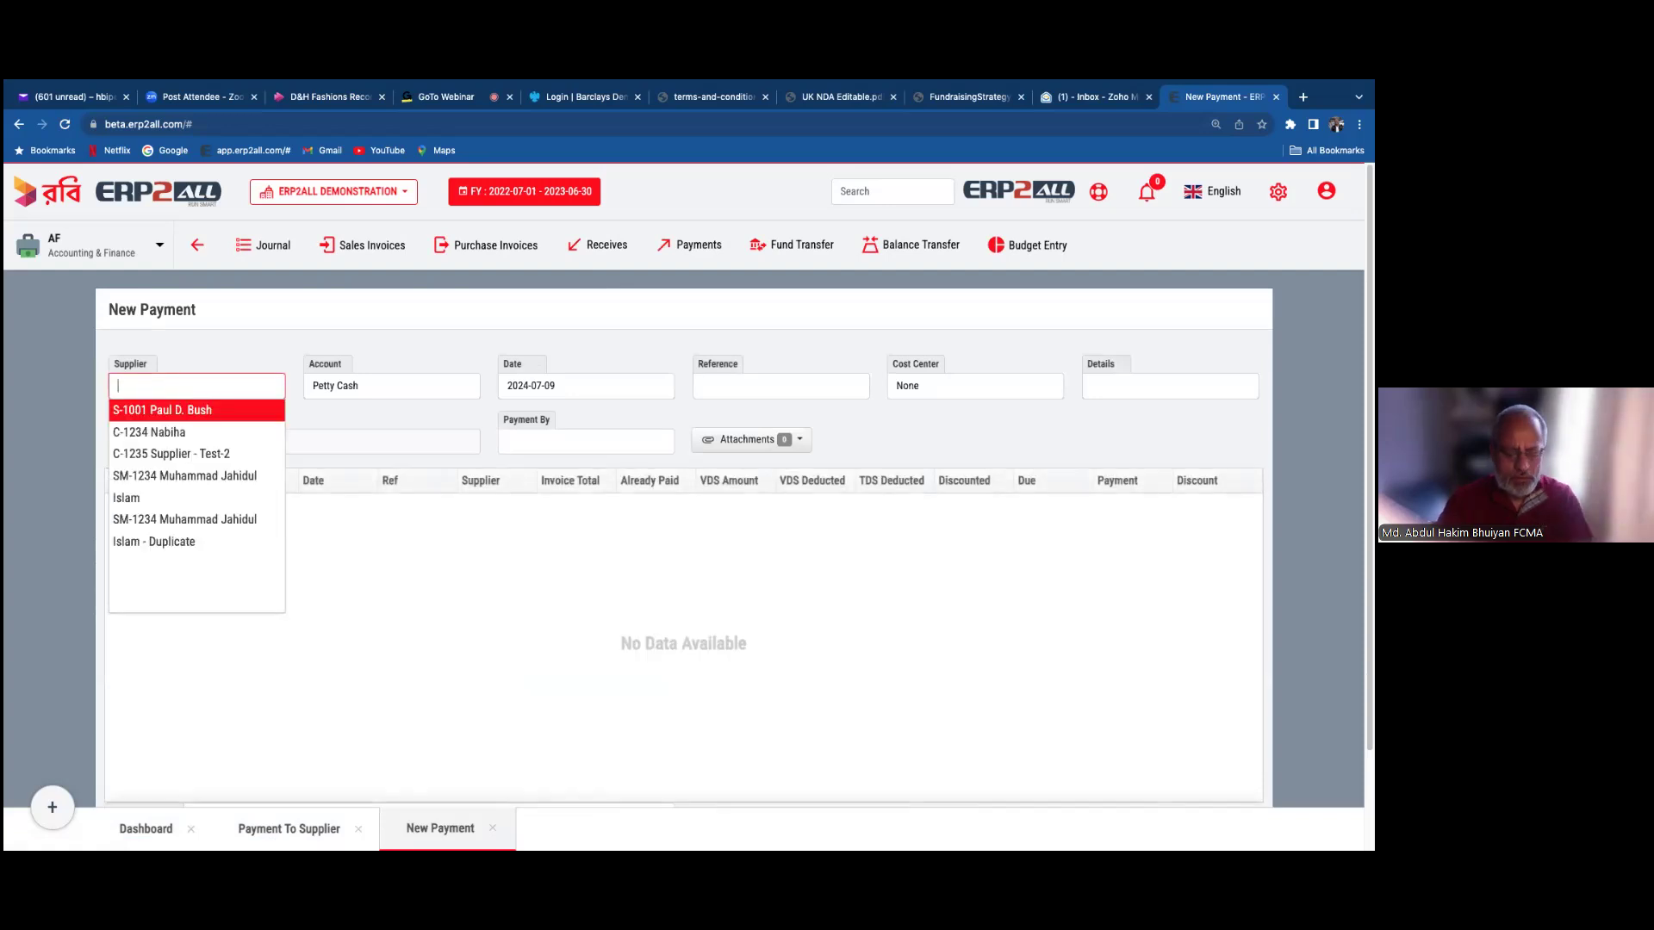
{"action": "type", "text": "P"}
{"action": "left_click", "coordinate": [193, 410]}
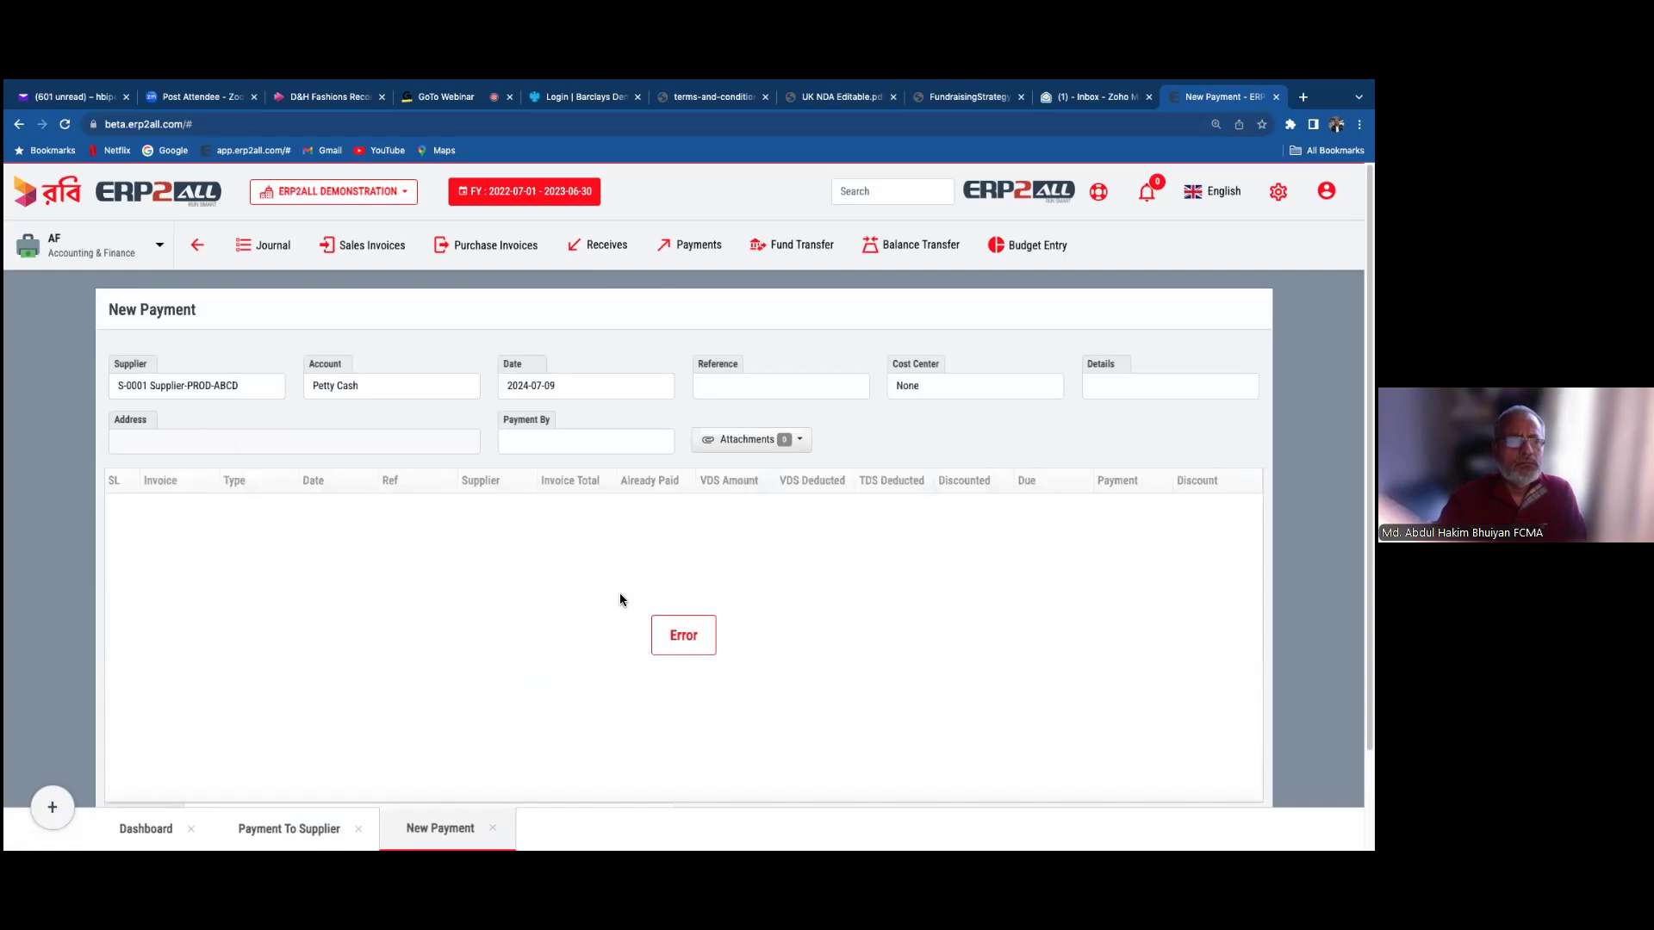
- Set the new payment's date to 2024-07-07 and its account to marchentile bank, and close the form without saving
{"action": "left_click", "coordinate": [582, 390]}
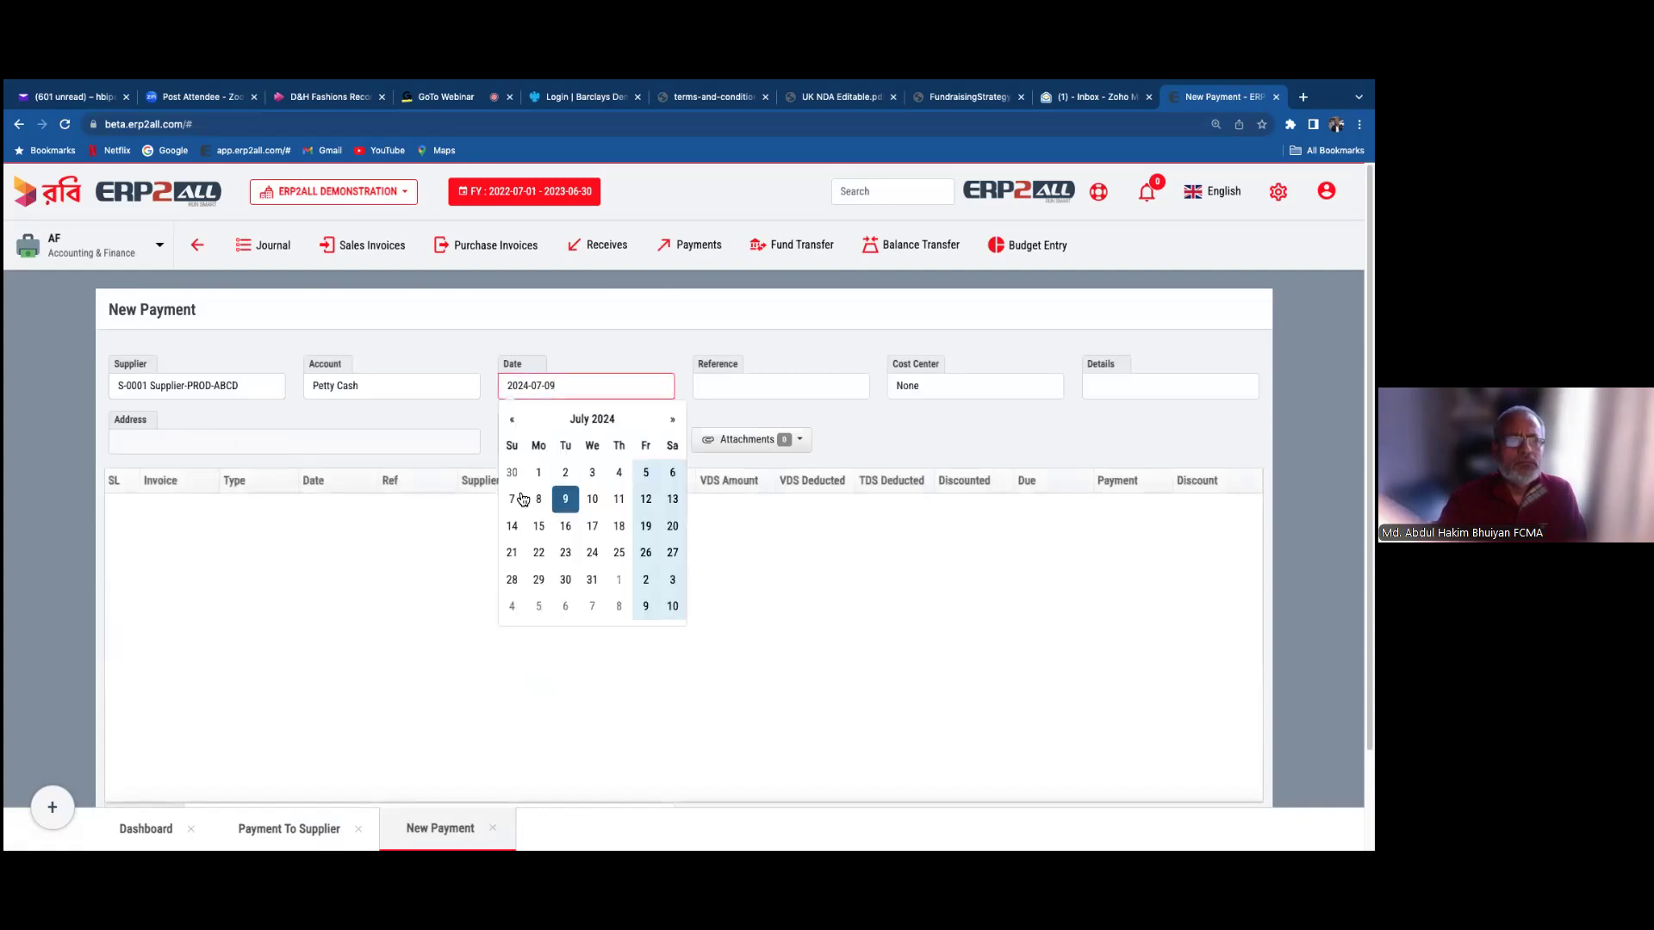
{"action": "left_click", "coordinate": [516, 493]}
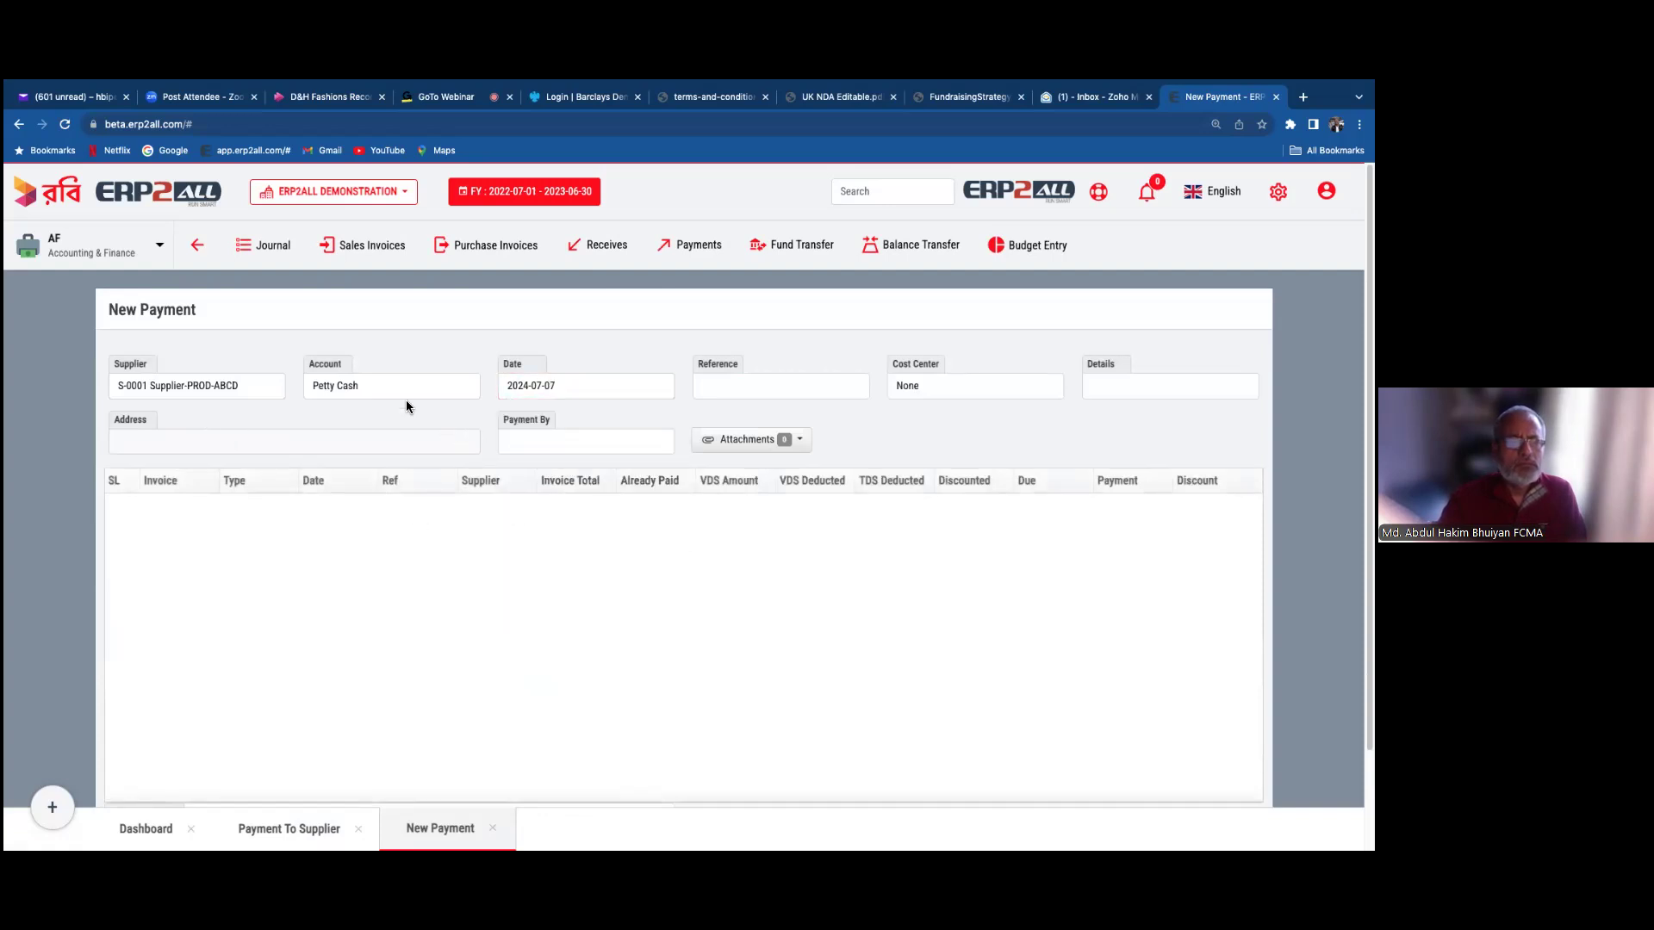
{"action": "left_click", "coordinate": [370, 386]}
{"action": "left_click", "coordinate": [367, 432]}
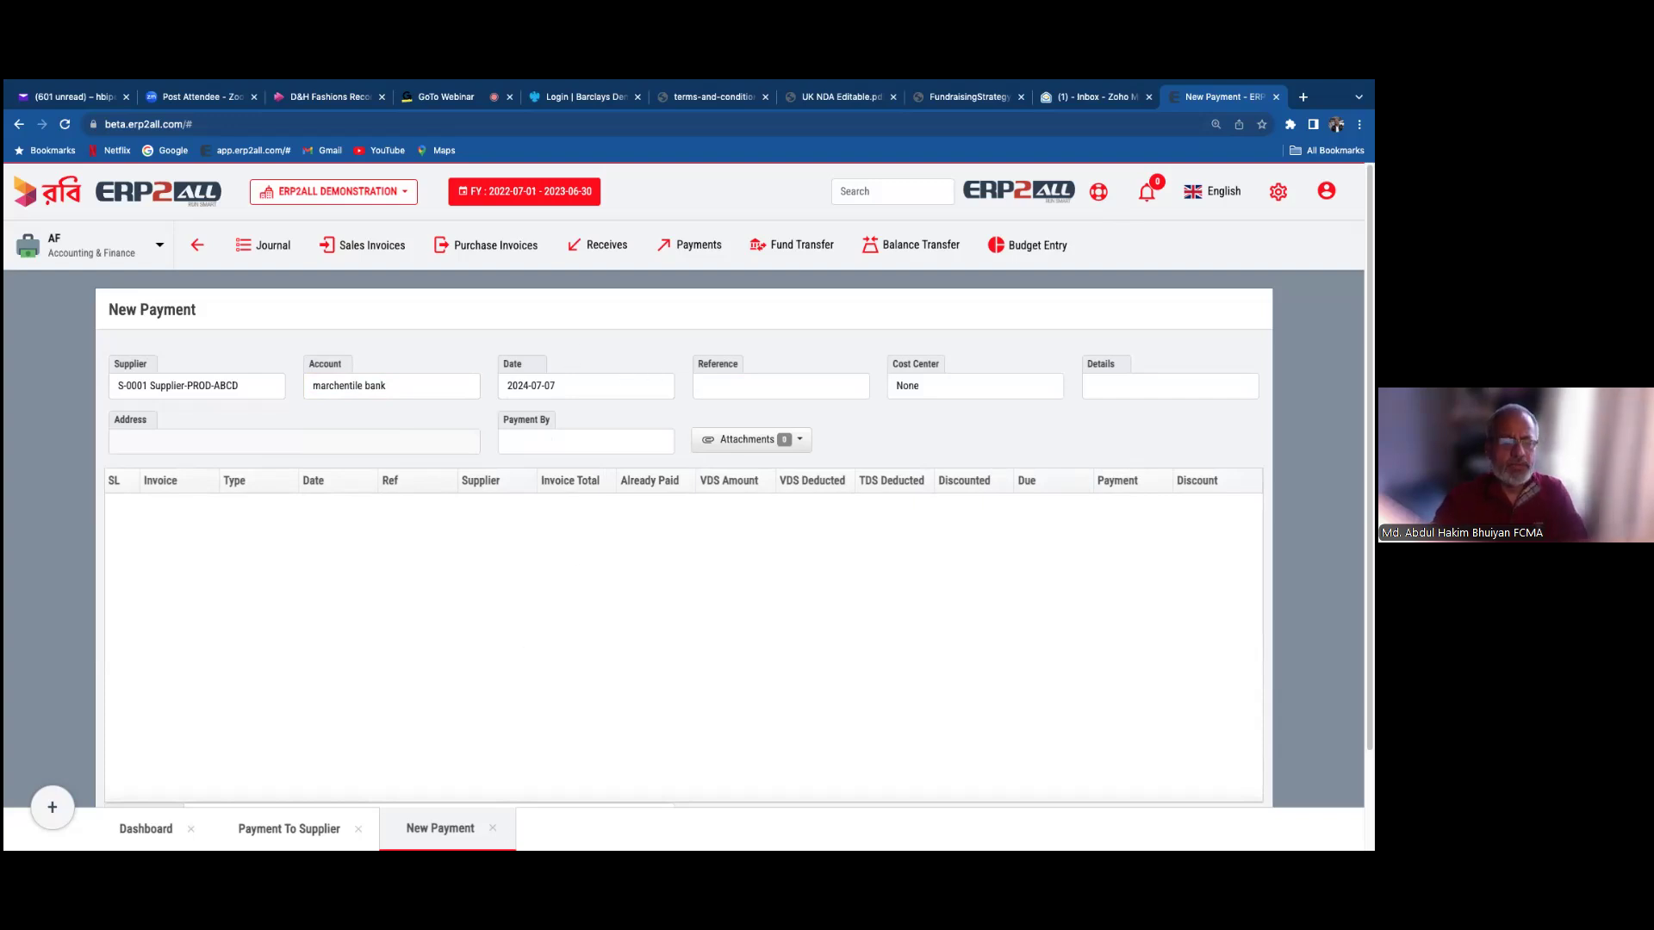
{"action": "left_click", "coordinate": [492, 828]}
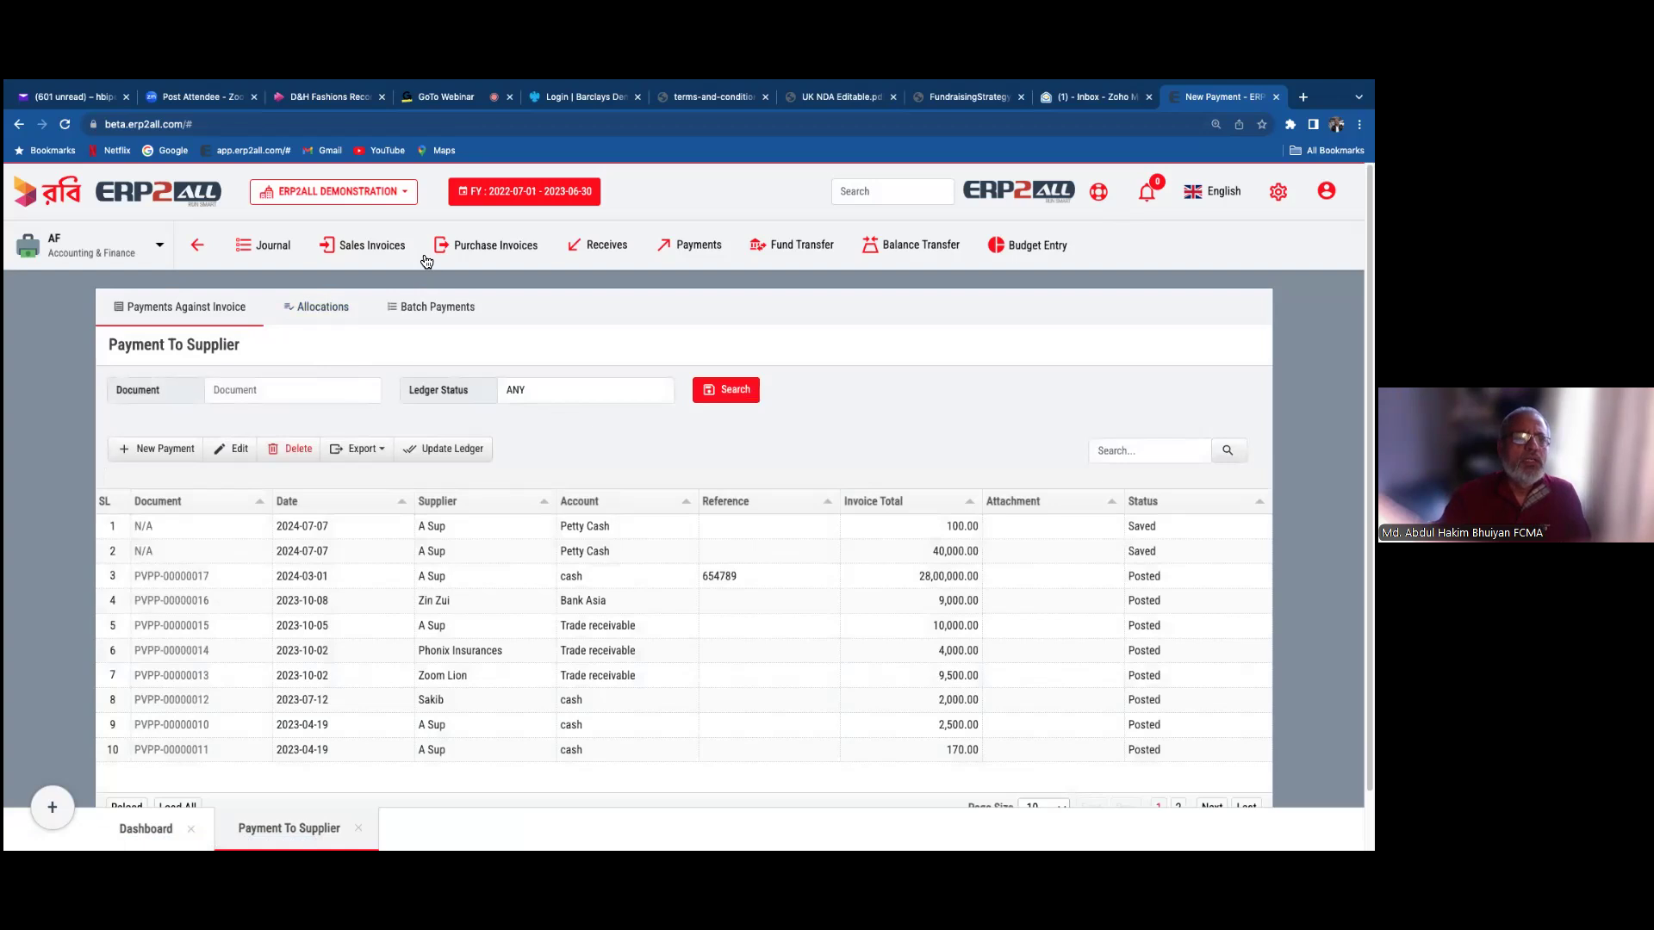
- Create a new sales invoice and choose Customer-Prod-Abcd as its customer
{"action": "left_click", "coordinate": [364, 249]}
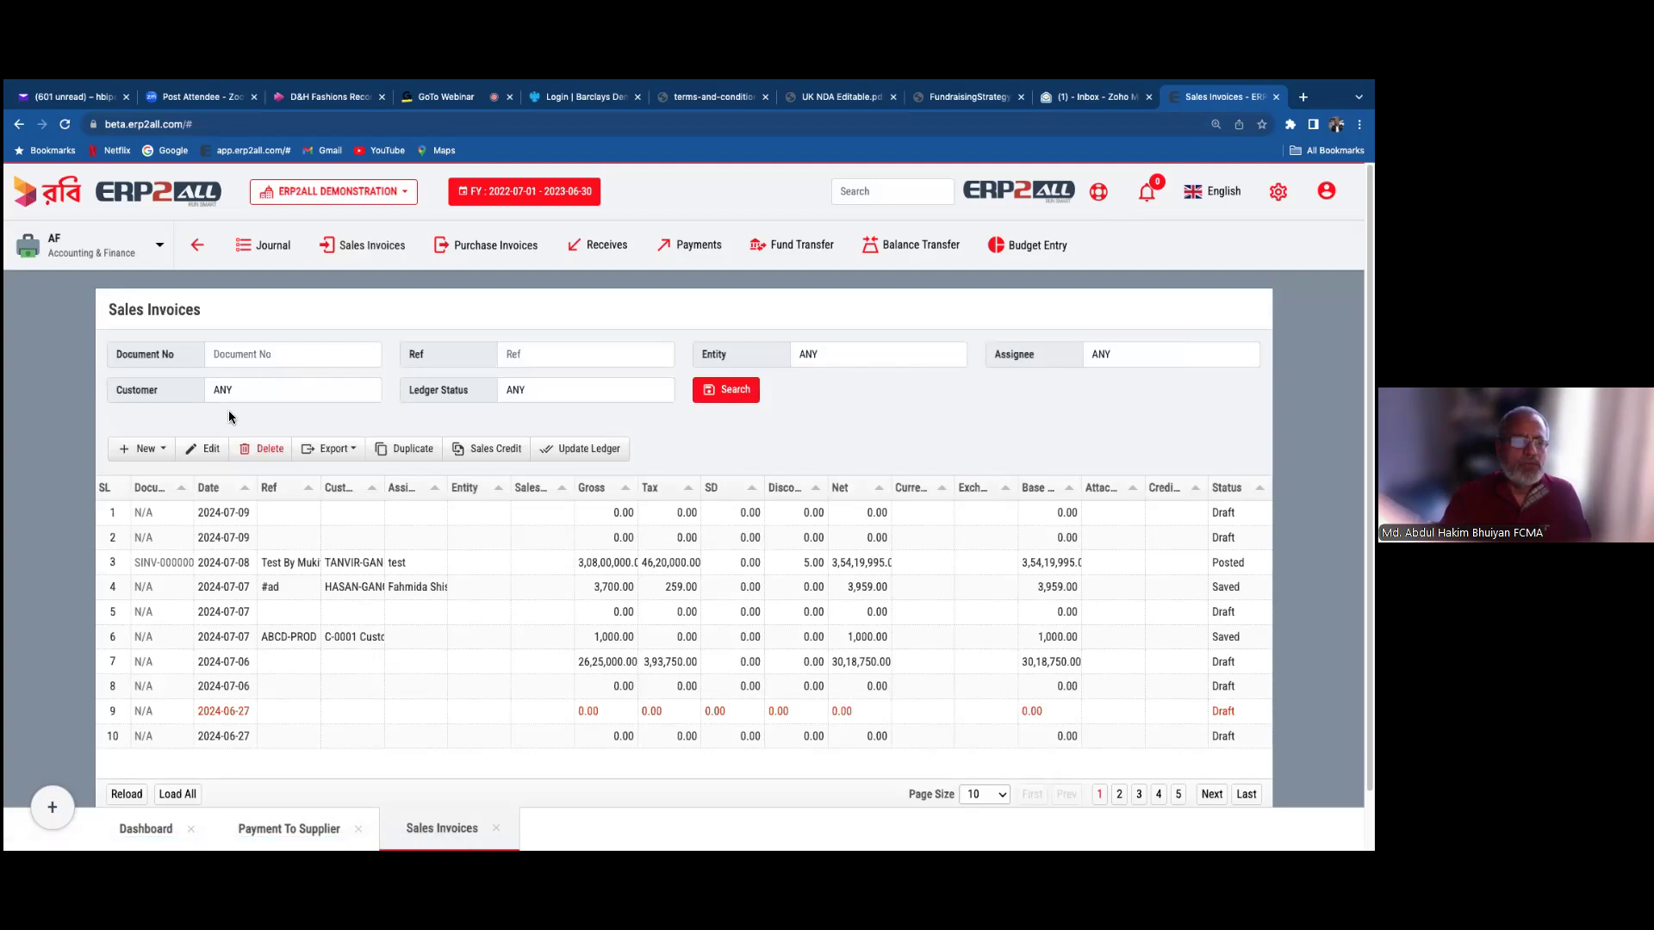
{"action": "left_click", "coordinate": [148, 450]}
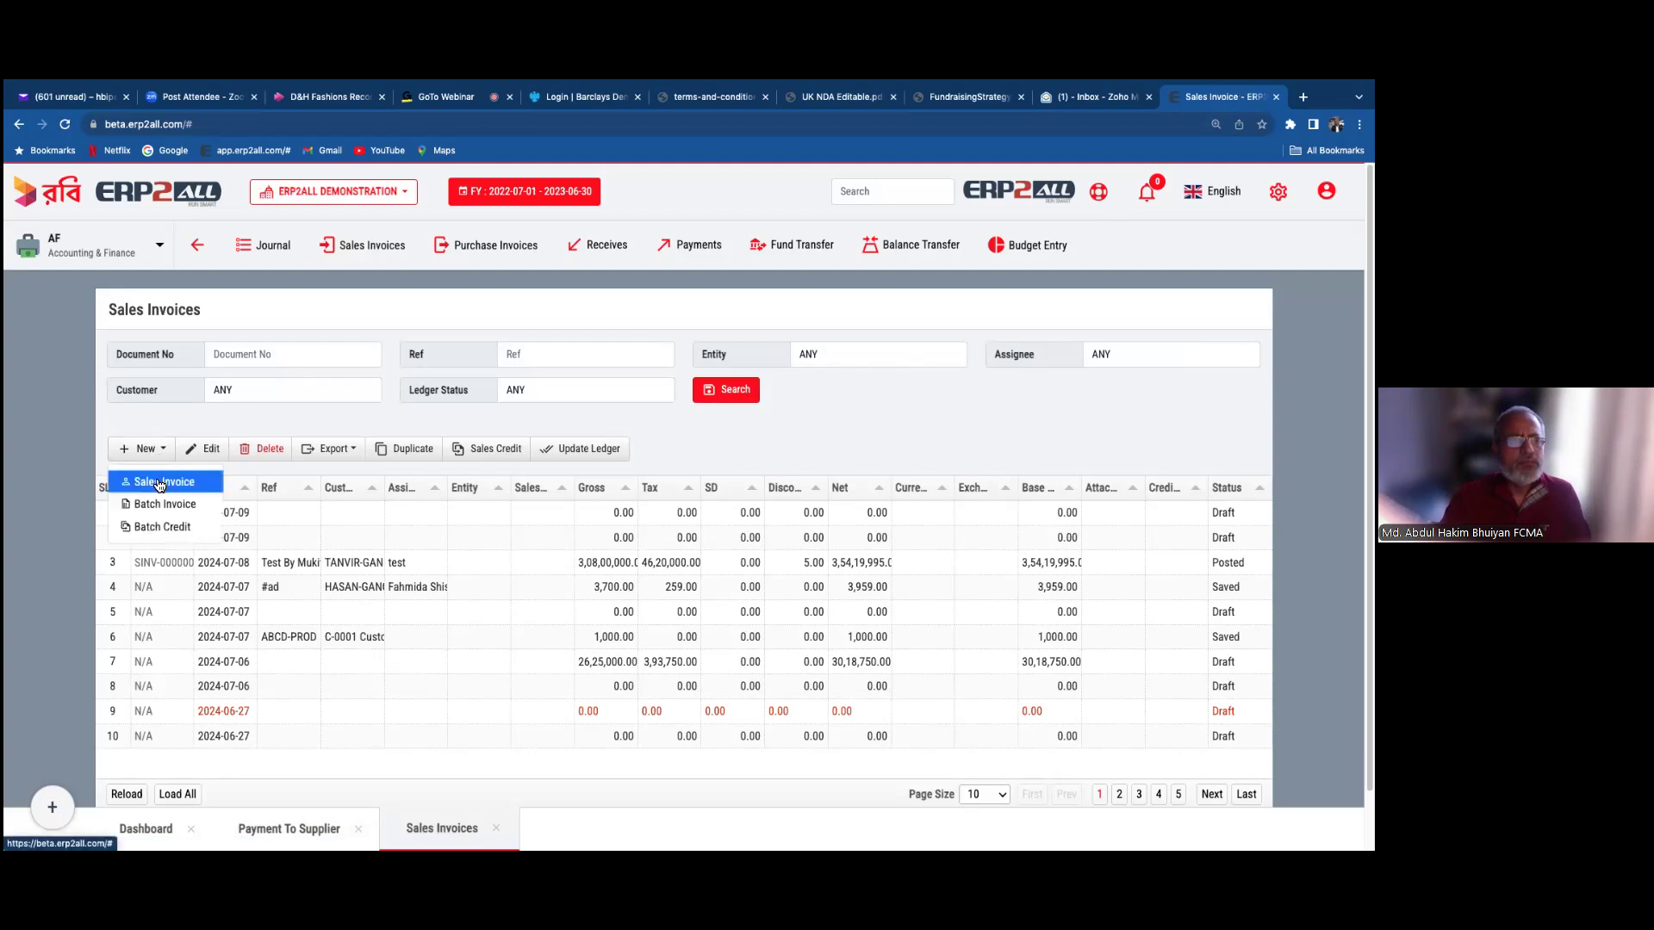
{"action": "left_click", "coordinate": [157, 479]}
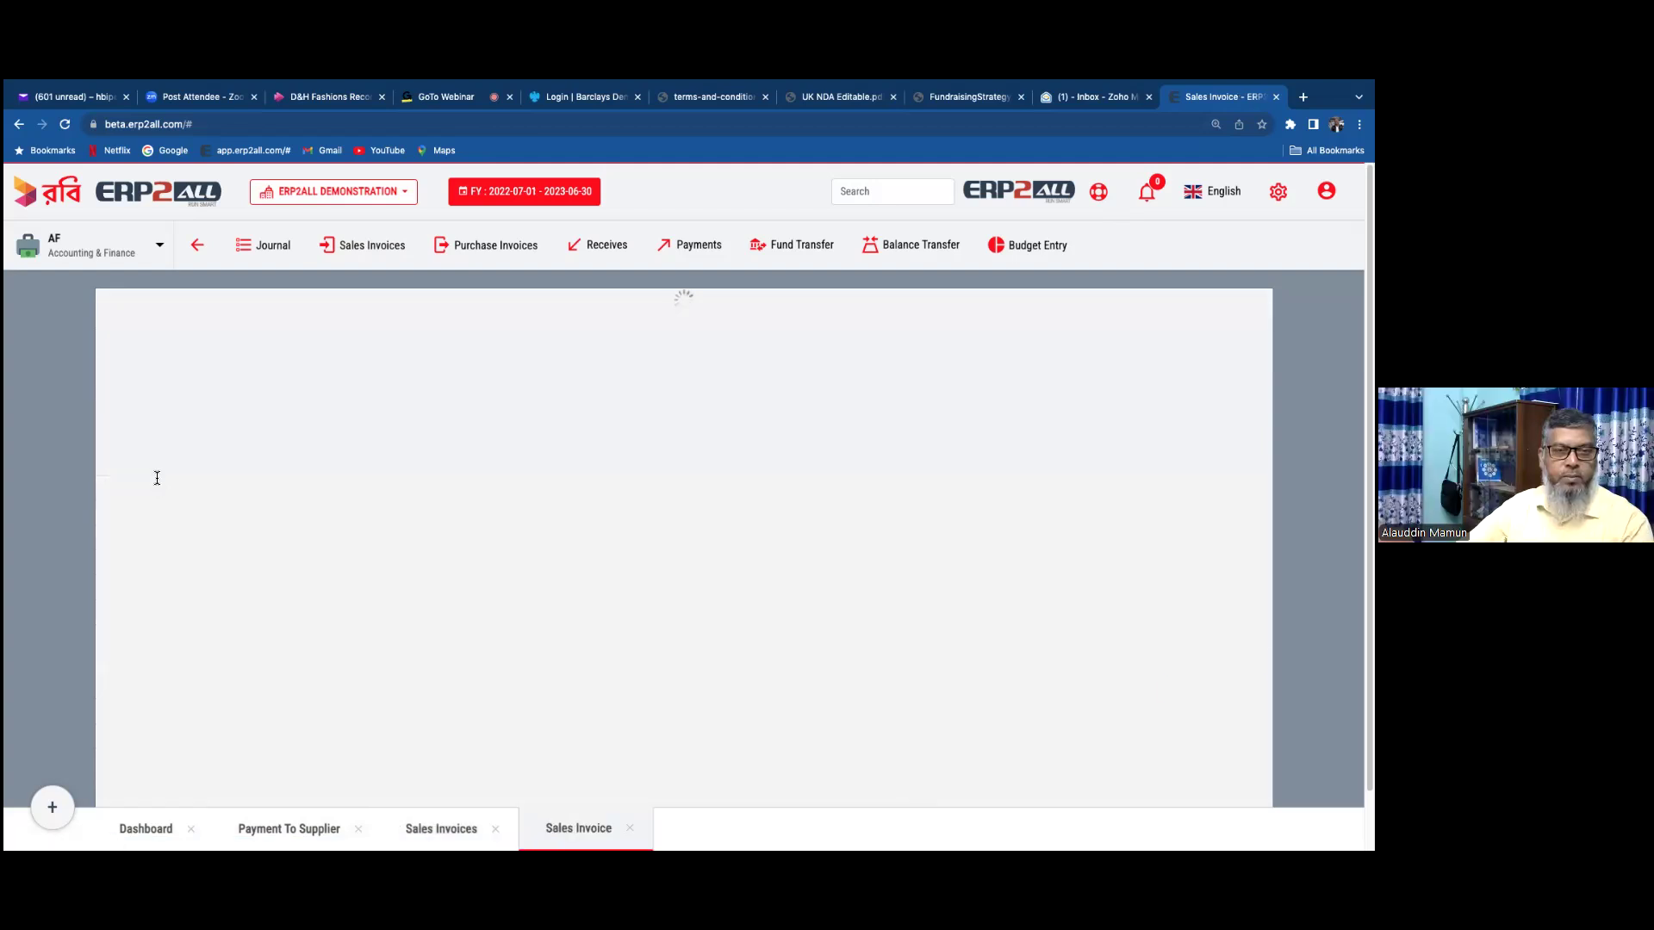
{"action": "left_click", "coordinate": [197, 420]}
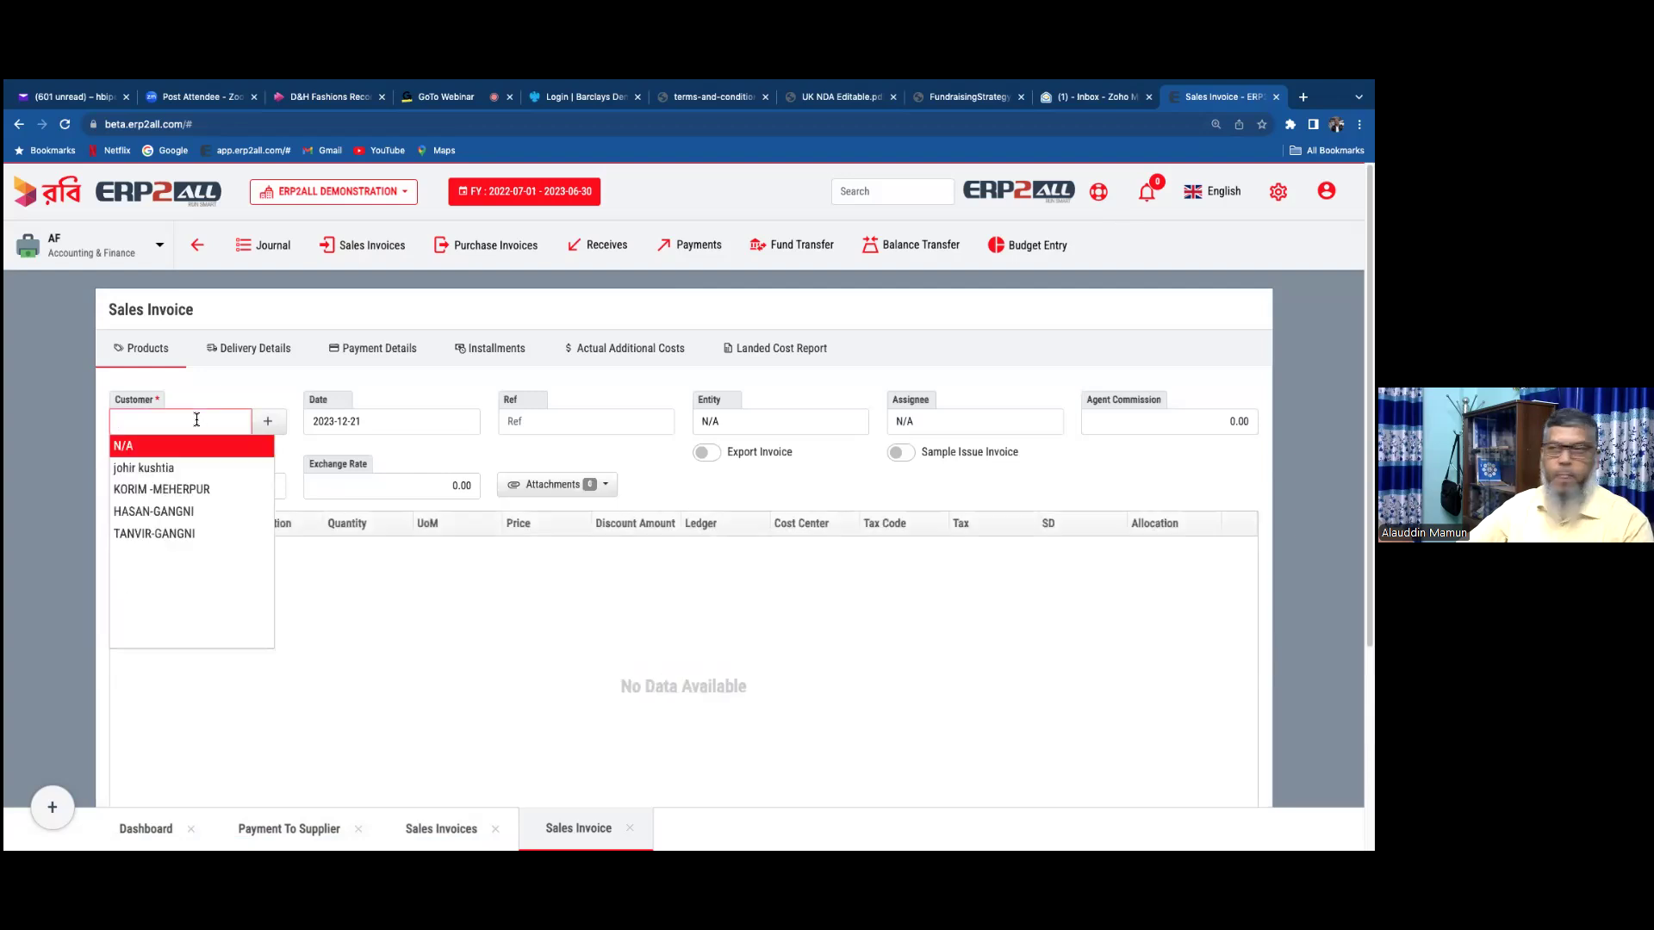
{"action": "type", "text": "ABC"}
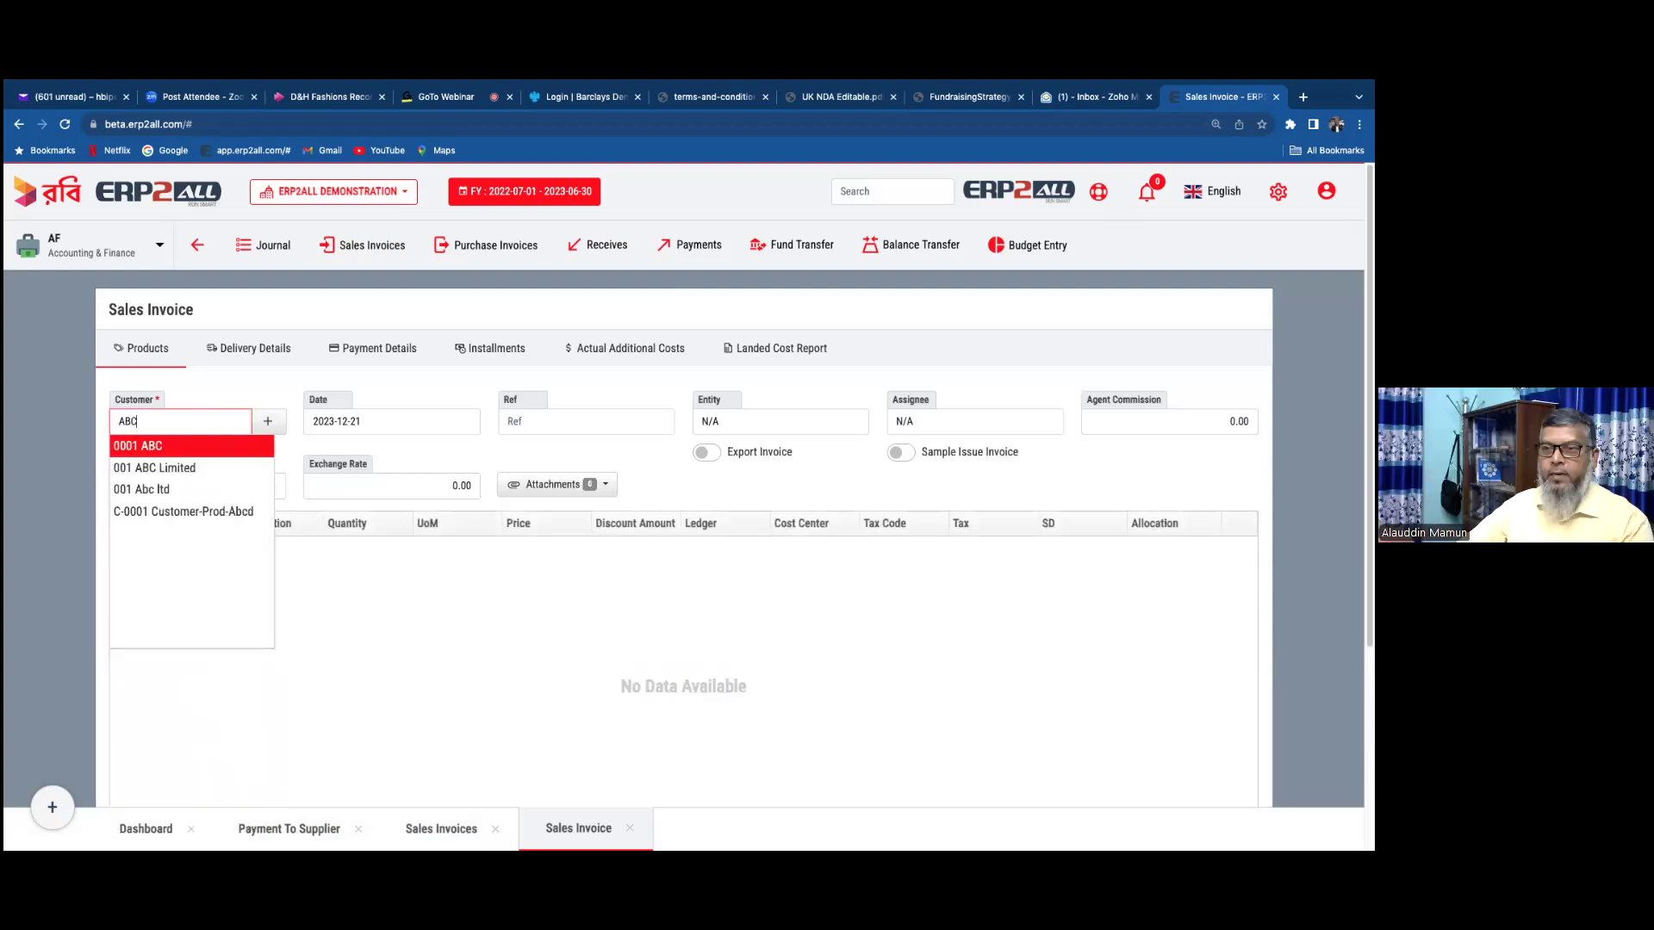
{"action": "left_click", "coordinate": [206, 512]}
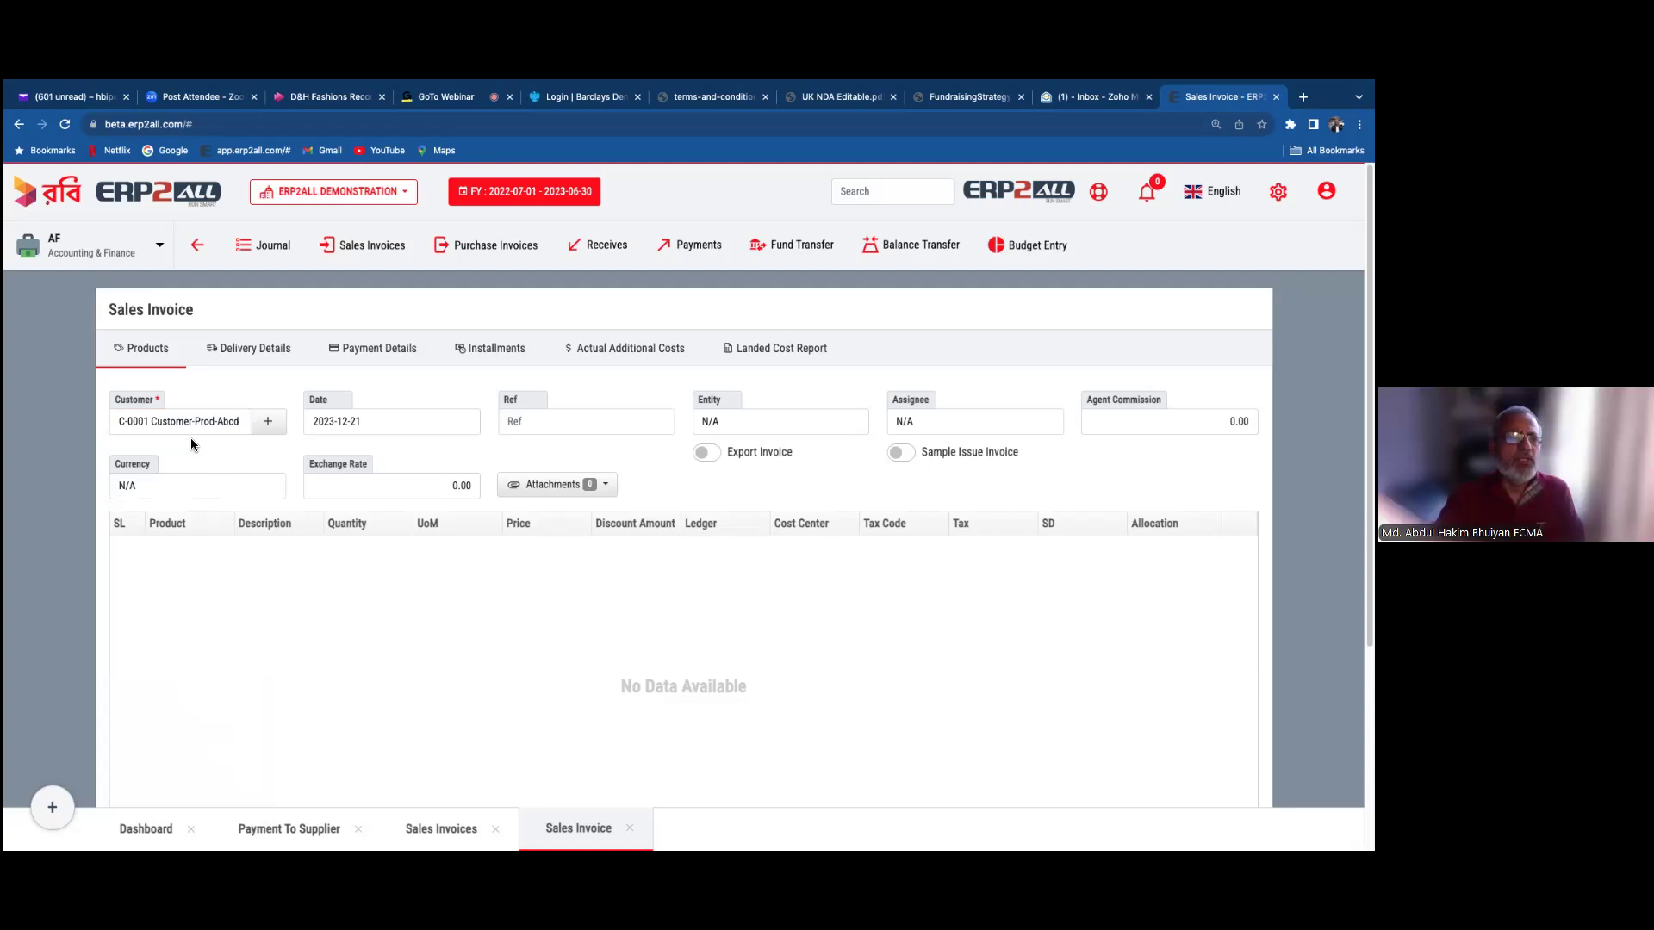
- Enter ABCD as the sales invoice's reference
{"action": "left_click", "coordinate": [529, 425]}
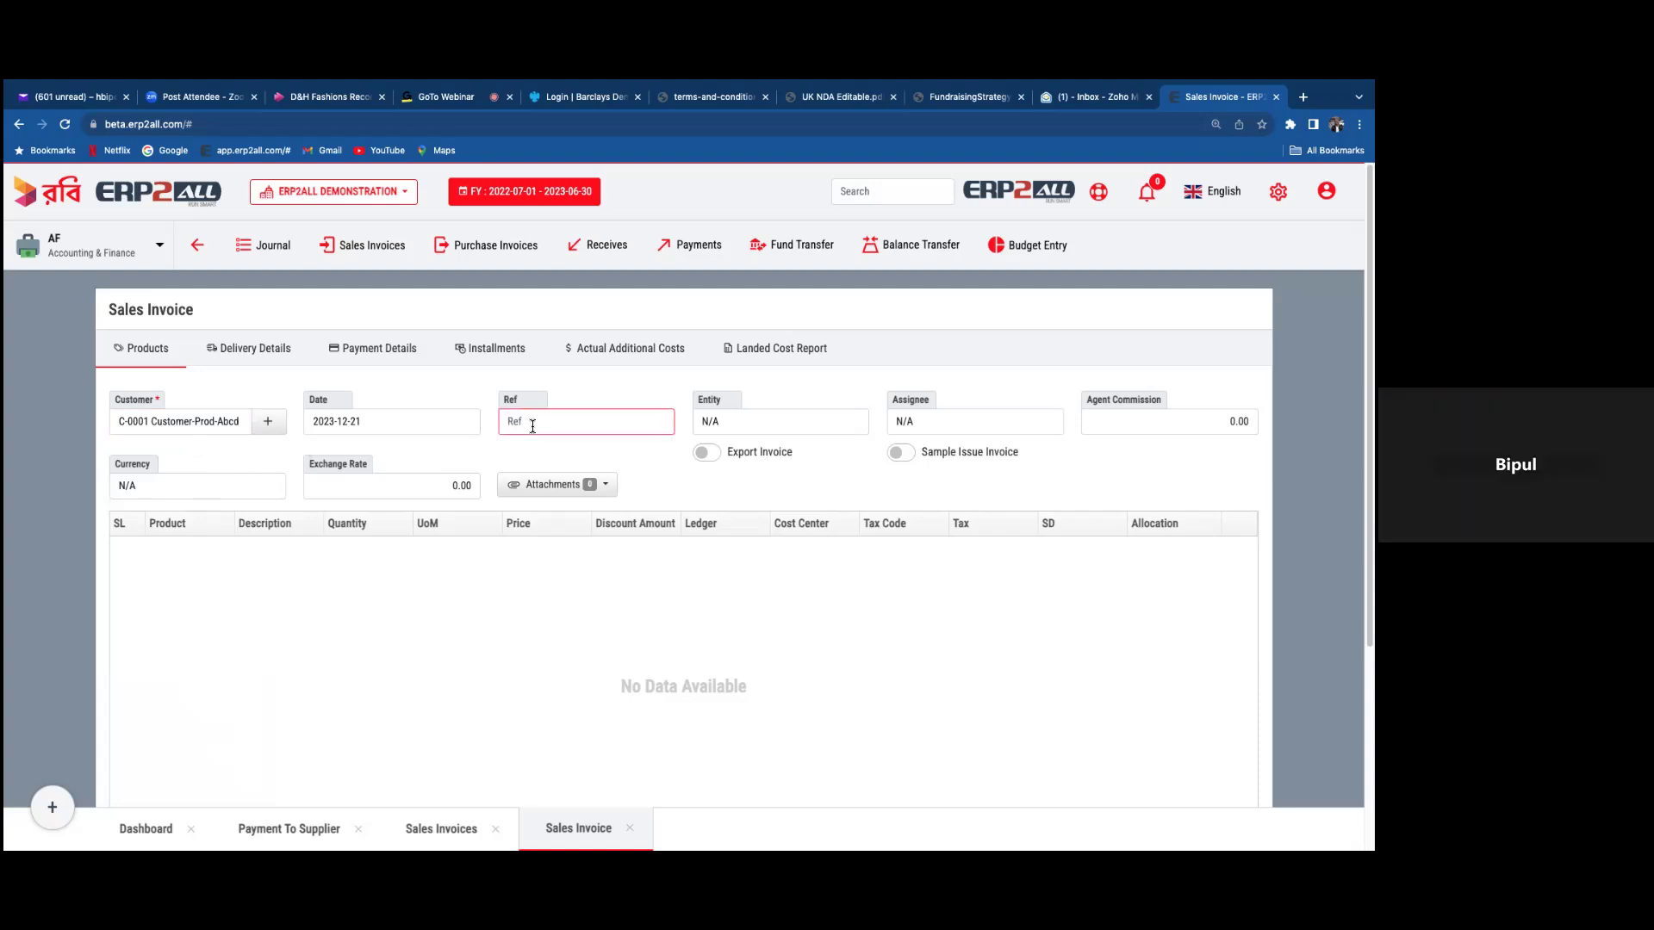
{"action": "type", "text": "AB"}
{"action": "type", "text": "DC"}
{"action": "key", "text": "BackSpace"}
{"action": "key", "text": "BackSpace"}
{"action": "type", "text": "CD"}
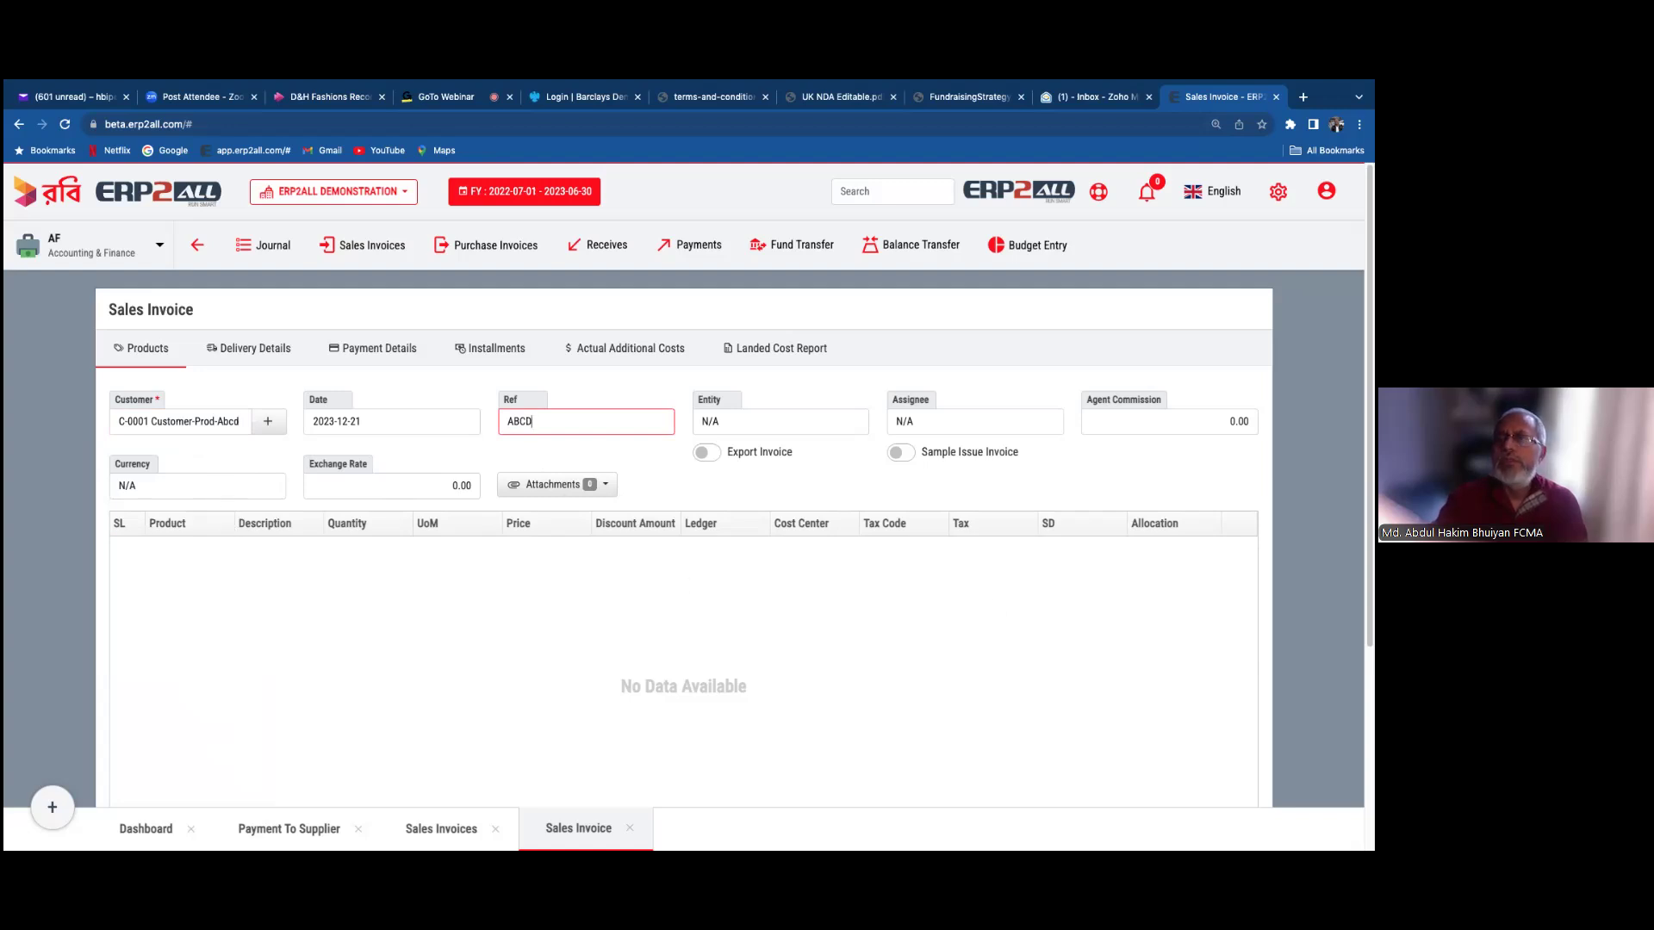
- Add an invoice row for the product Prod-Abcd with a quantity of 10
{"action": "scroll", "coordinate": [684, 482], "scroll_direction": "down", "scroll_amount": 3}
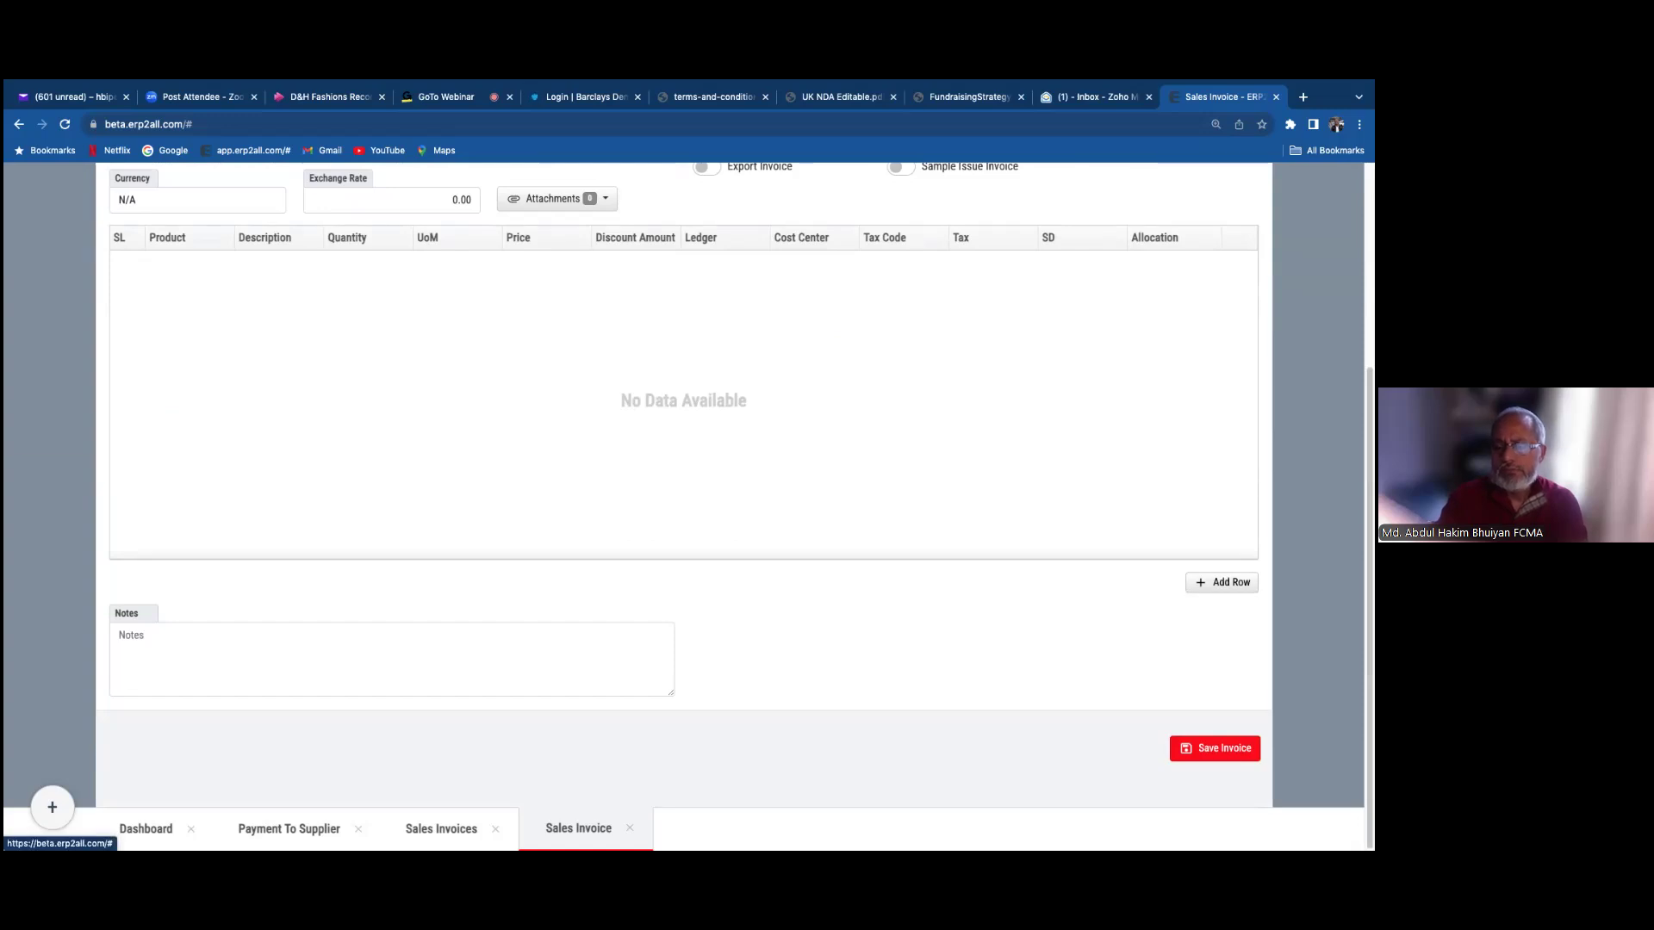
{"action": "left_click", "coordinate": [226, 264]}
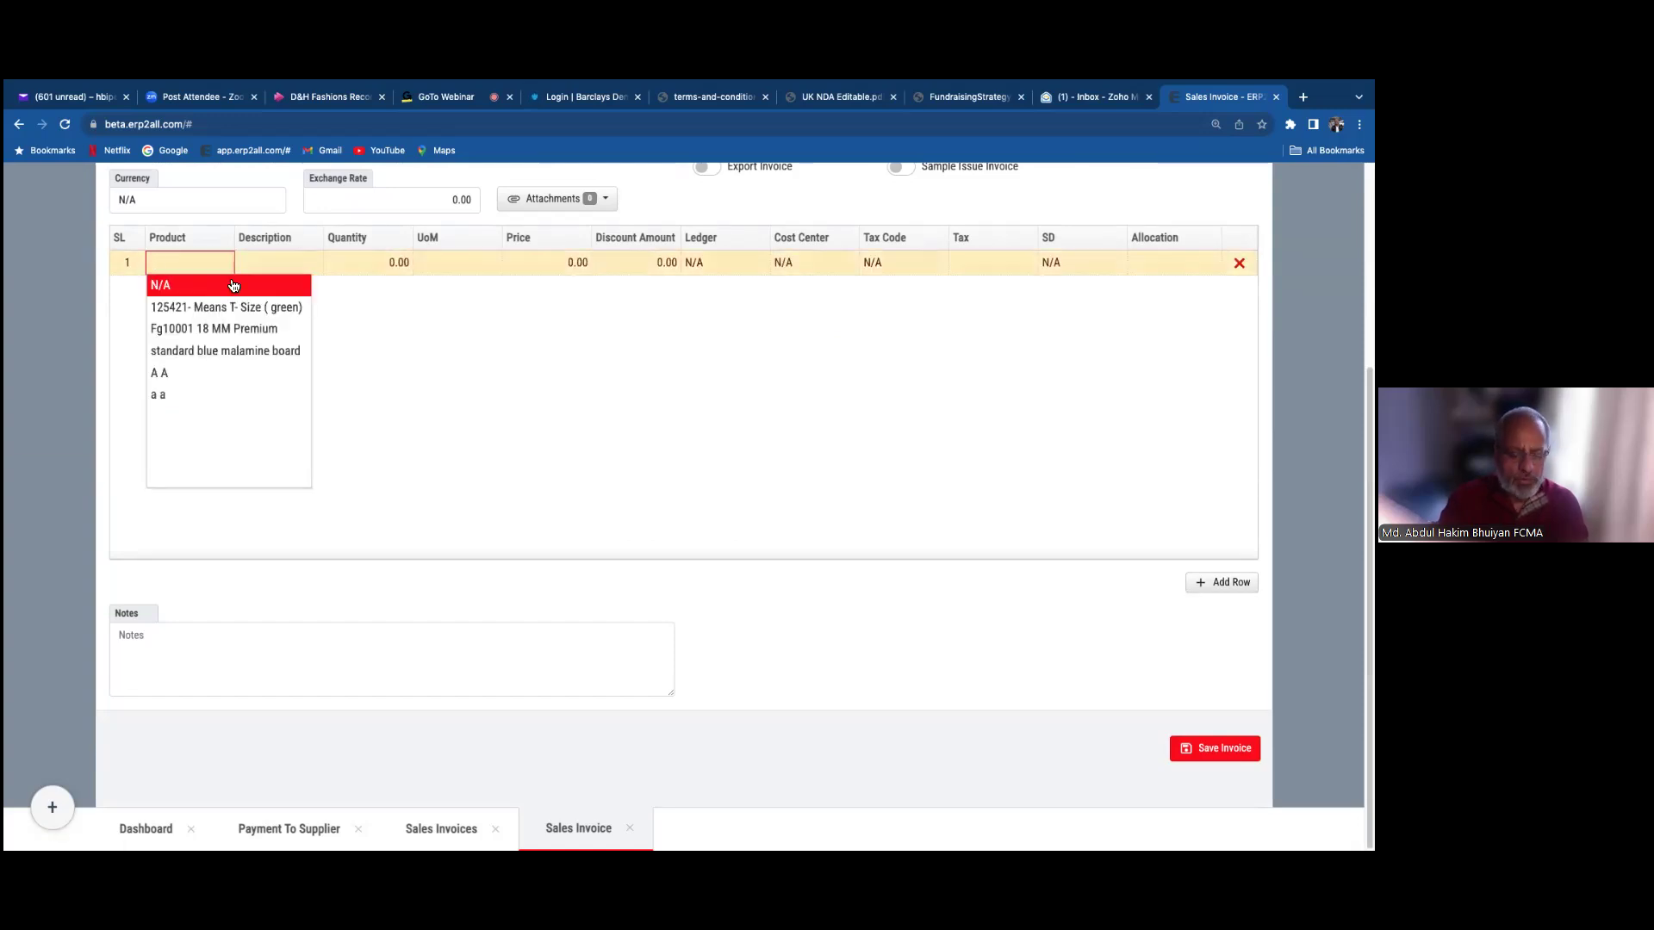
{"action": "type", "text": "ABC"}
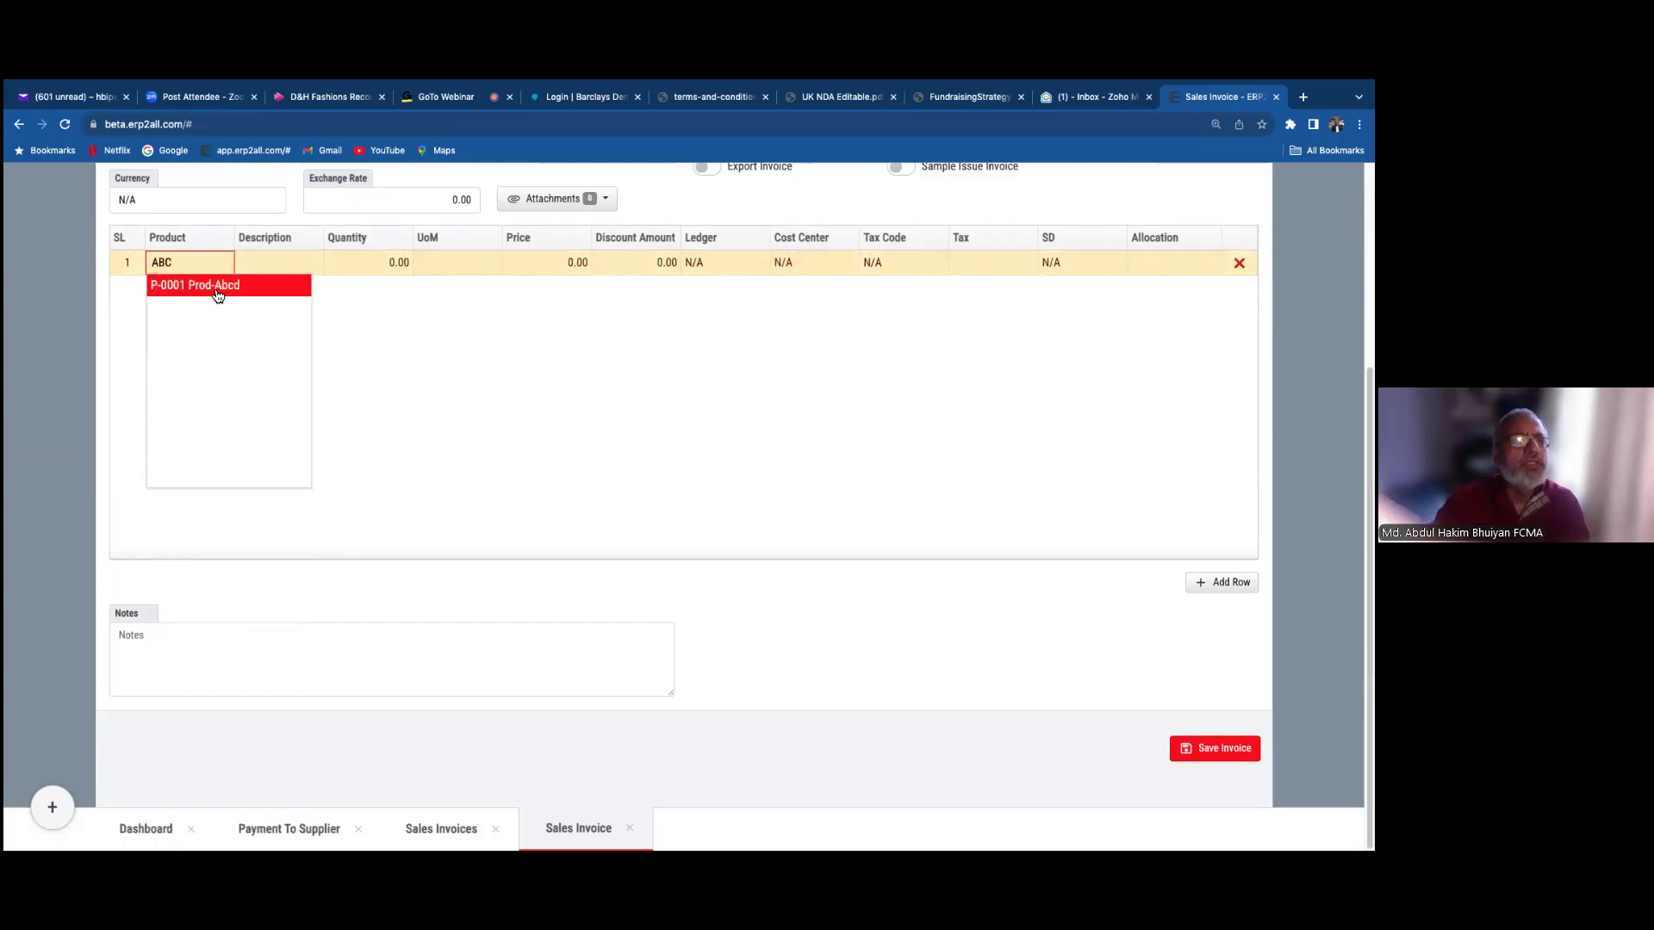
{"action": "left_click", "coordinate": [216, 288]}
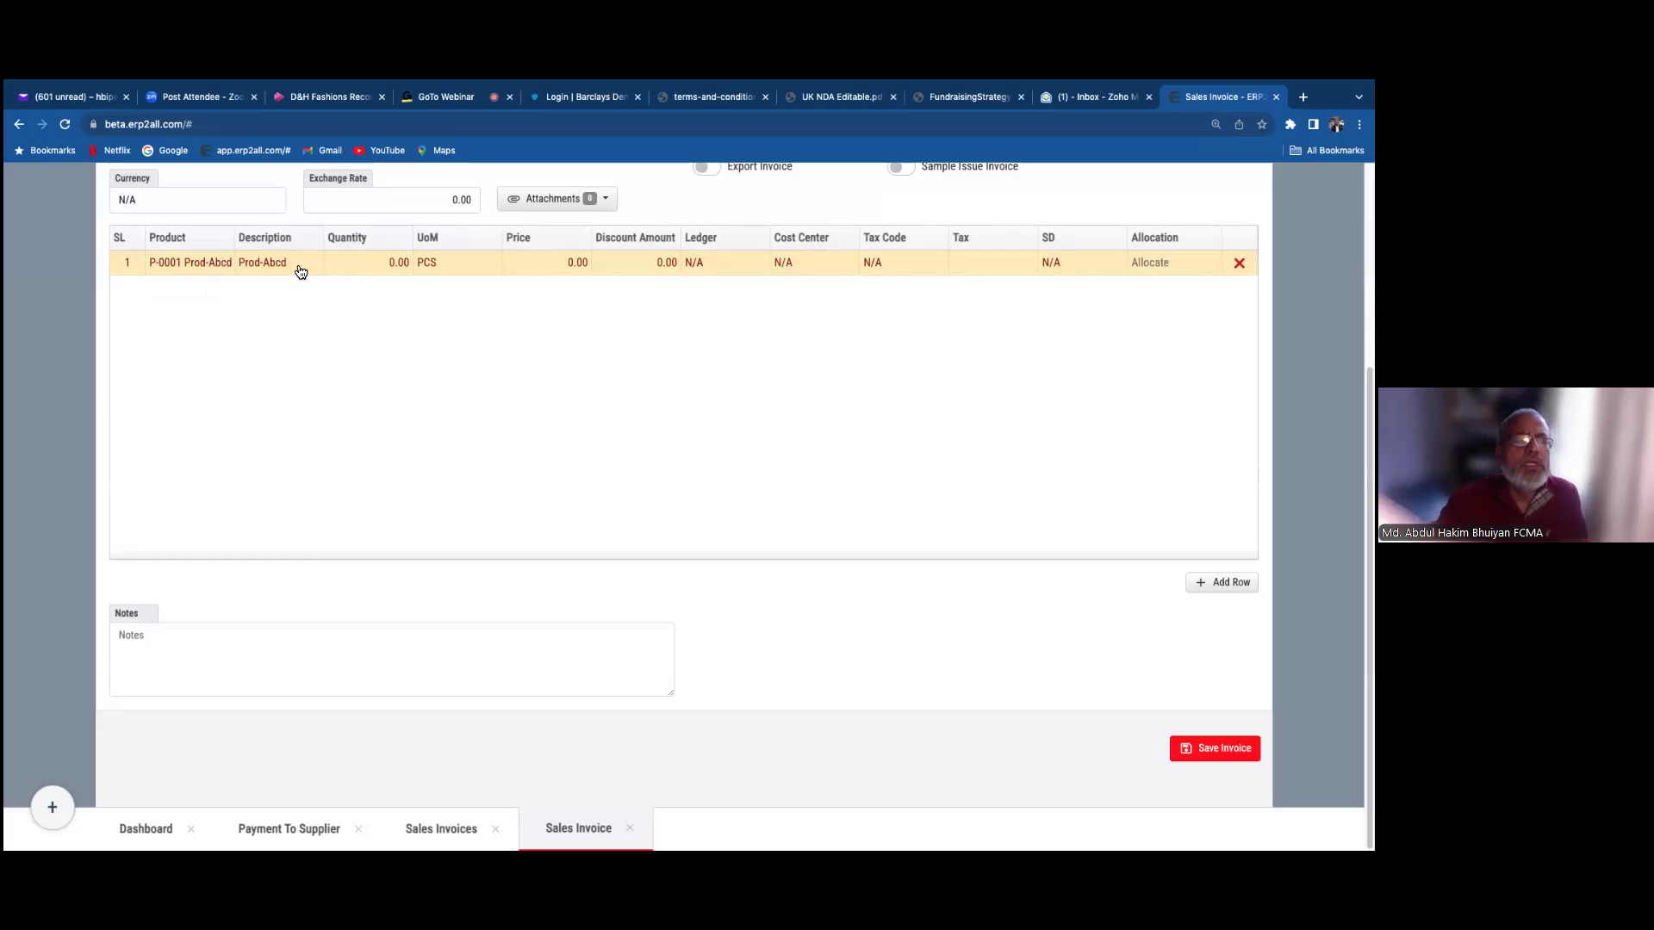
{"action": "left_click", "coordinate": [359, 270]}
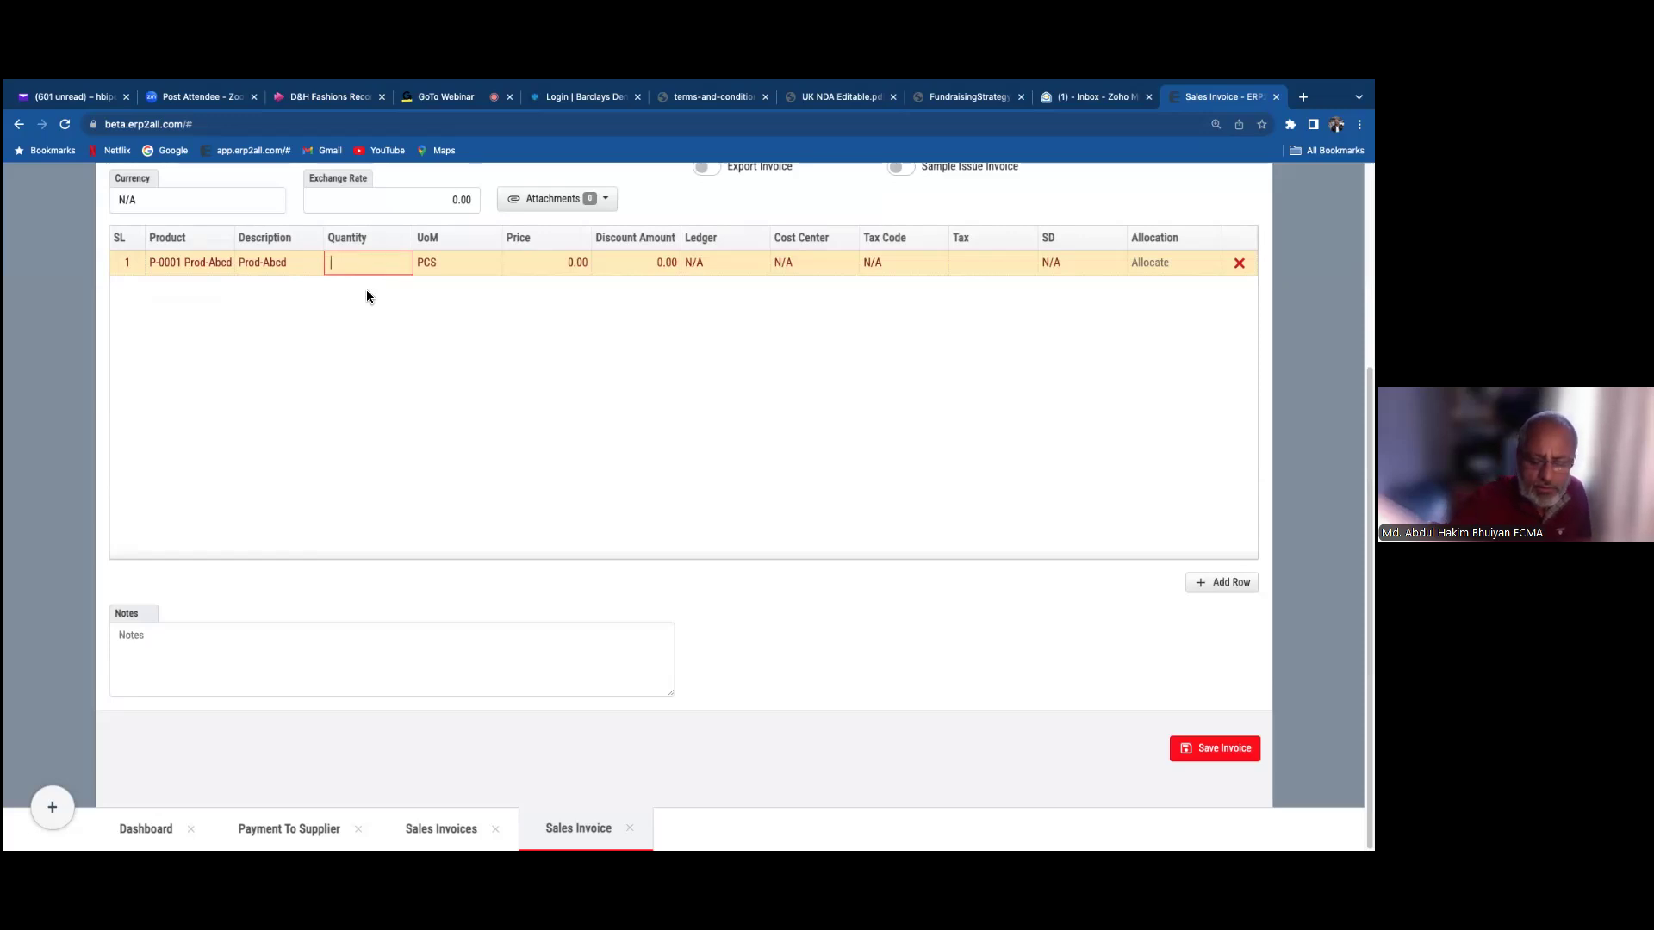
{"action": "type", "text": "10"}
{"action": "left_click", "coordinate": [609, 290]}
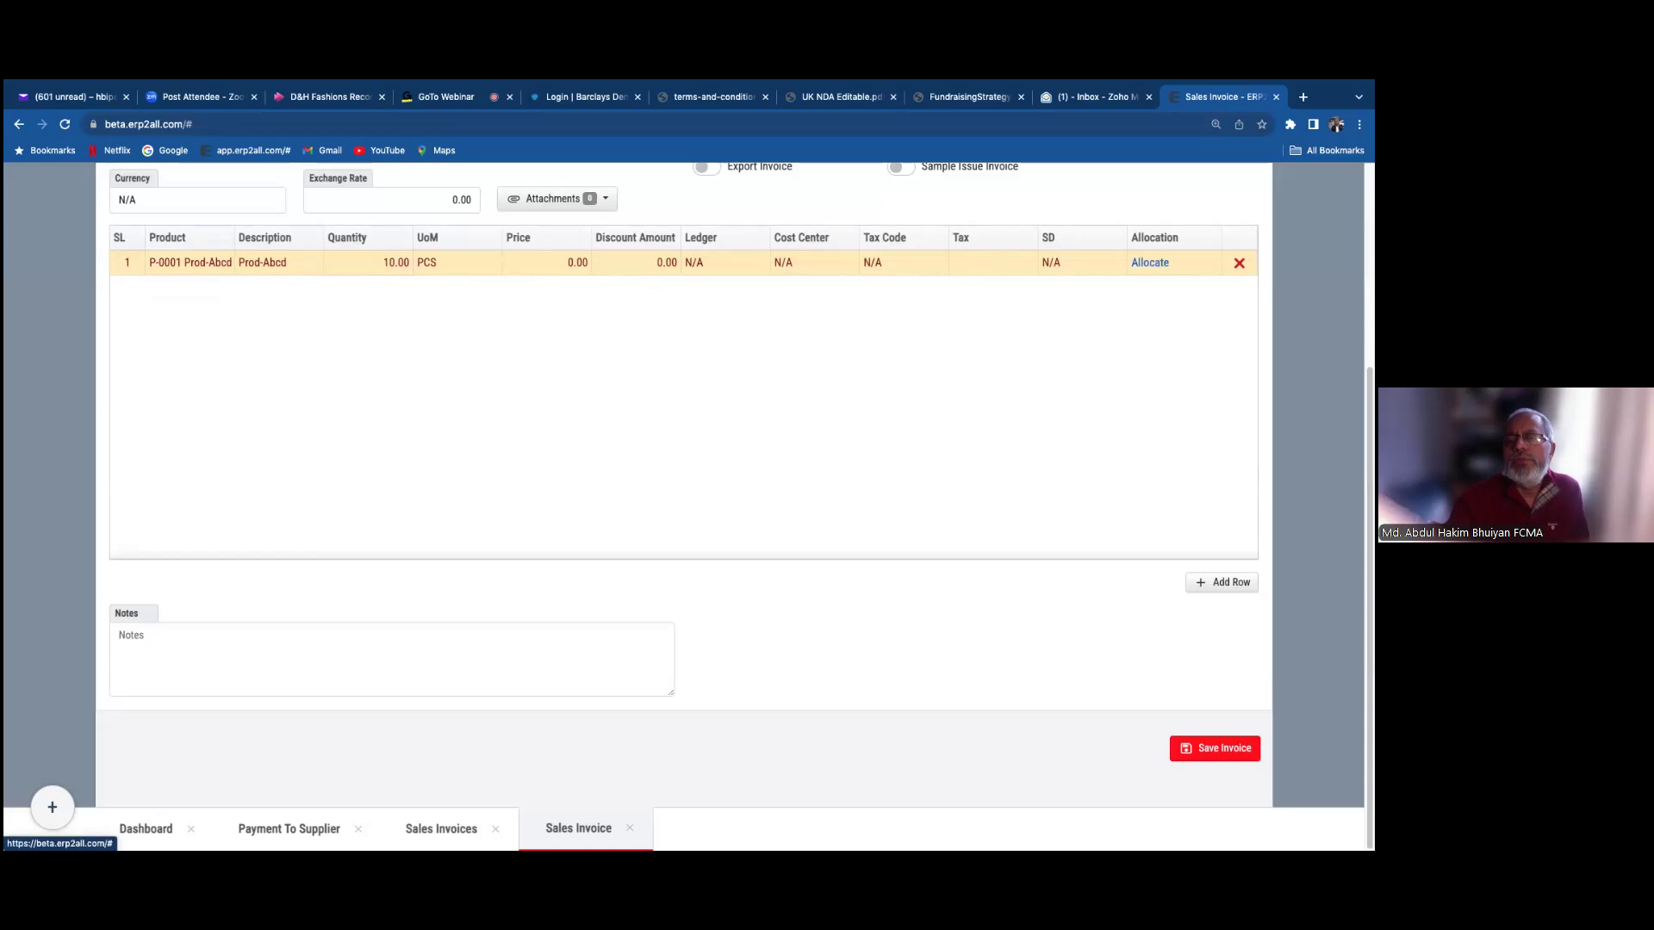
- Allocate 10 units of Prod-Abcd from the Dhaka warehouse stock to the invoice row
{"action": "left_click", "coordinate": [1150, 263]}
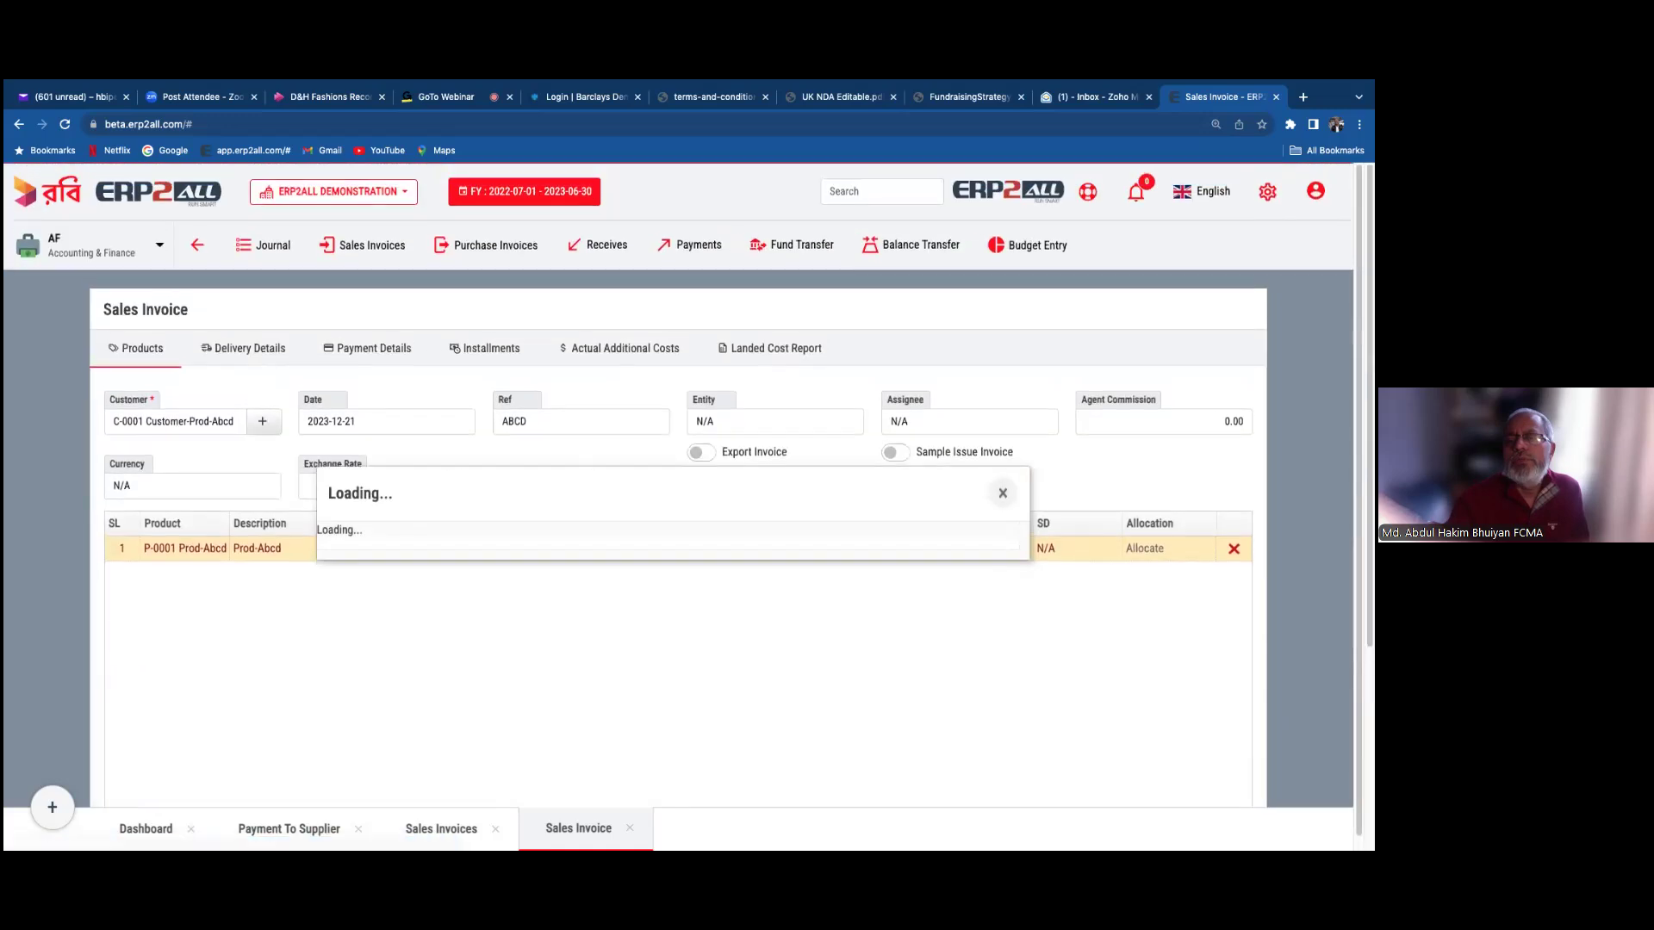
{"action": "left_click", "coordinate": [890, 562]}
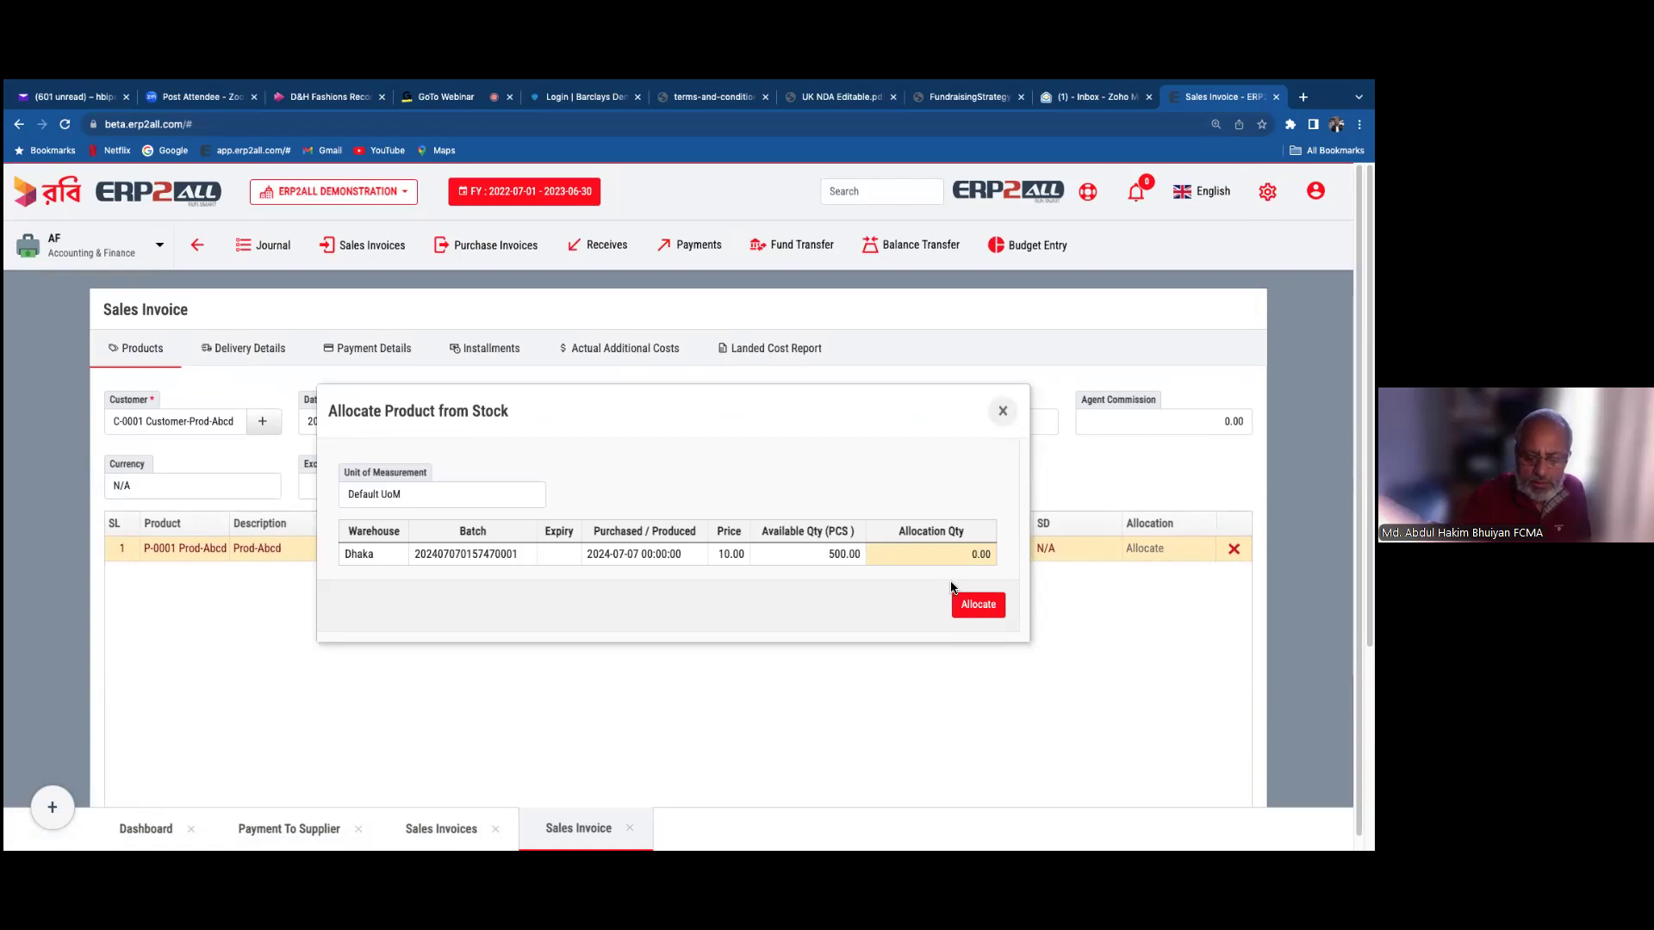
{"action": "type", "text": "10.00"}
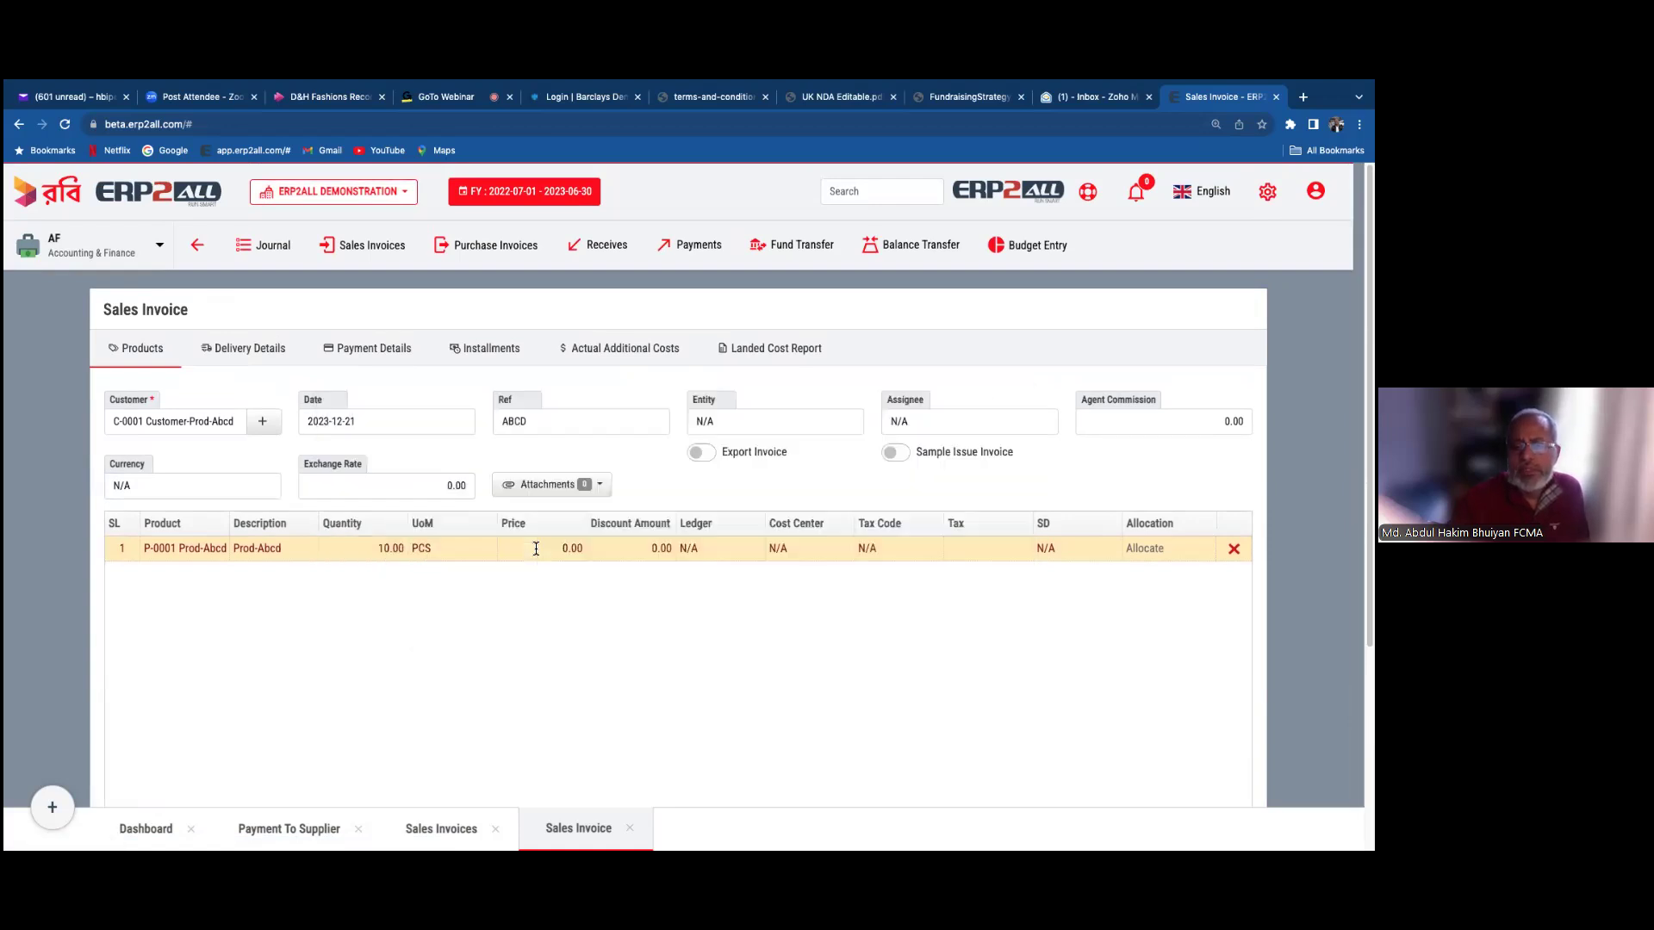
{"action": "key", "text": "Return"}
- Set the price in the Prod-Abcd invoice row to 20
{"action": "left_click", "coordinate": [547, 549]}
{"action": "type", "text": "20"}
{"action": "key", "text": "Return"}
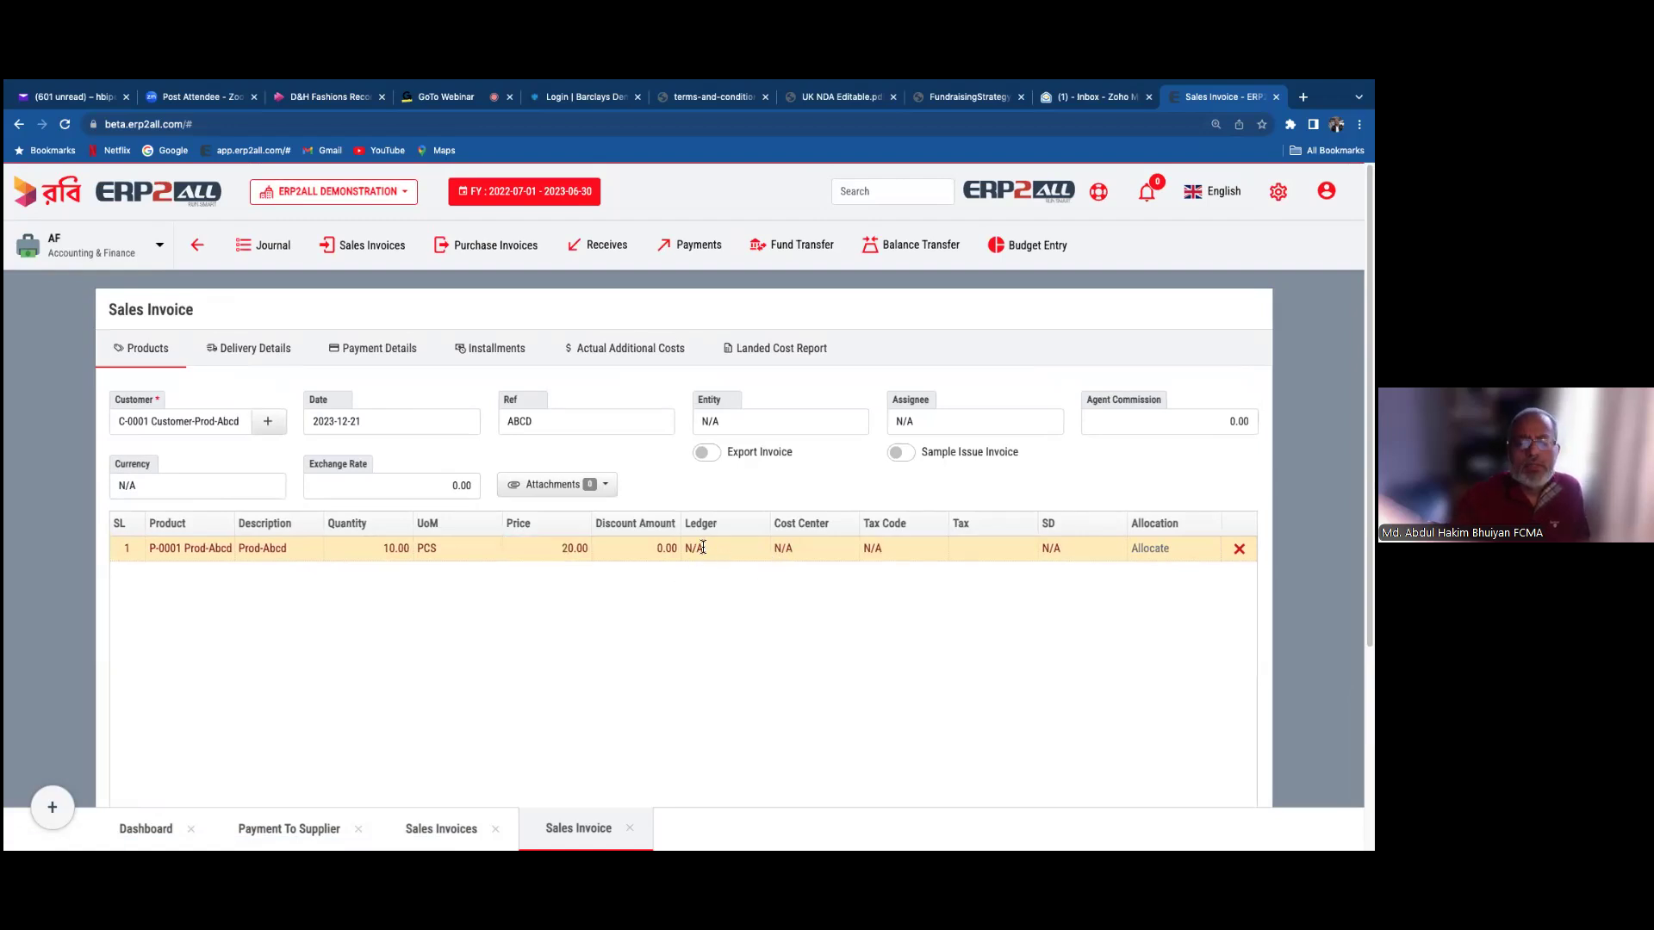
- Set the Prod-Abcd invoice row's ledger to local Purchase and its tax code to V-15 (15%)
{"action": "left_click", "coordinate": [703, 548]}
{"action": "type", "text": "loca"}
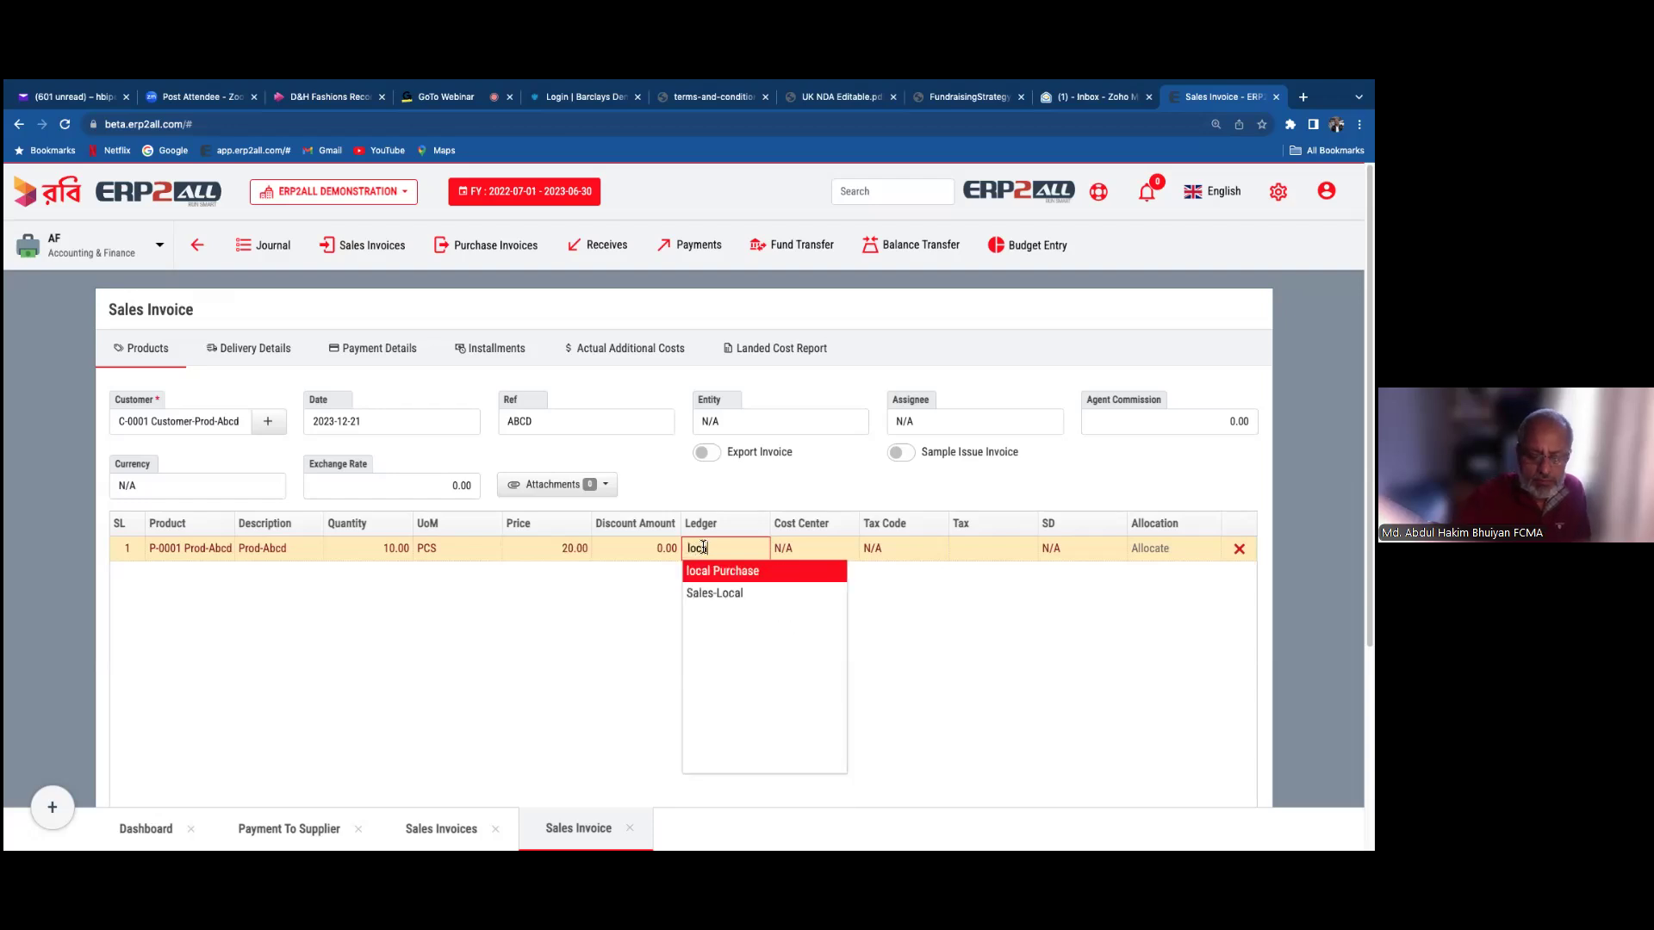
{"action": "left_click", "coordinate": [702, 573]}
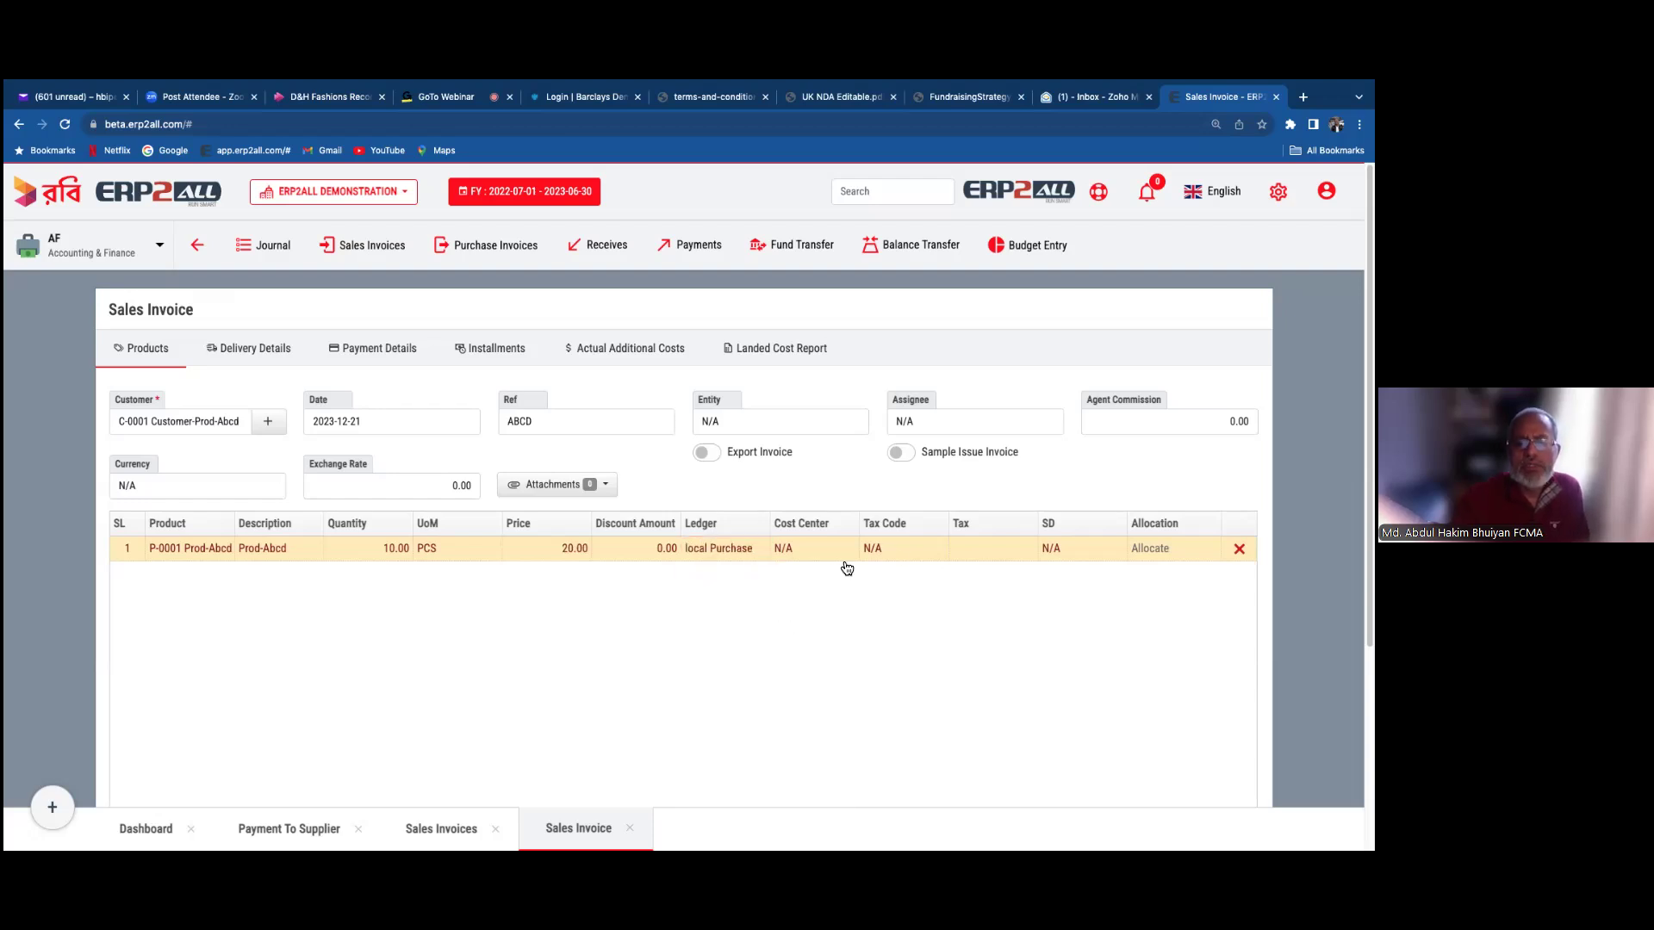
{"action": "left_click", "coordinate": [892, 552]}
{"action": "left_click", "coordinate": [896, 593]}
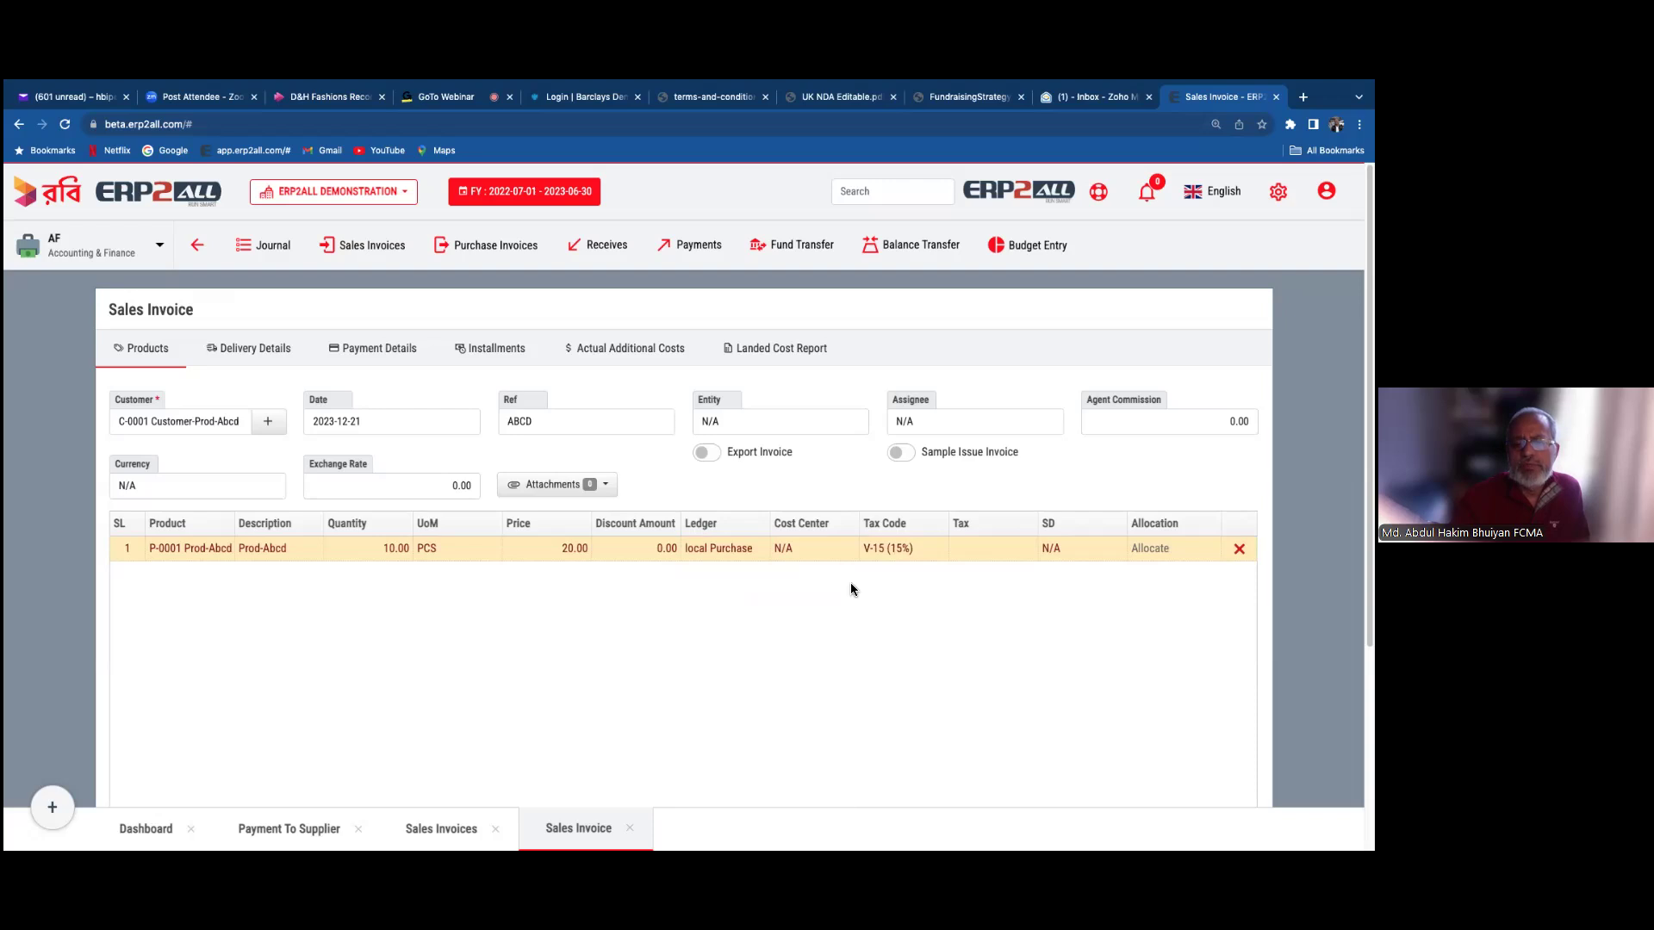
- Save the sales invoice with reference ABCD
{"action": "scroll", "coordinate": [732, 517], "scroll_direction": "down", "scroll_amount": 4}
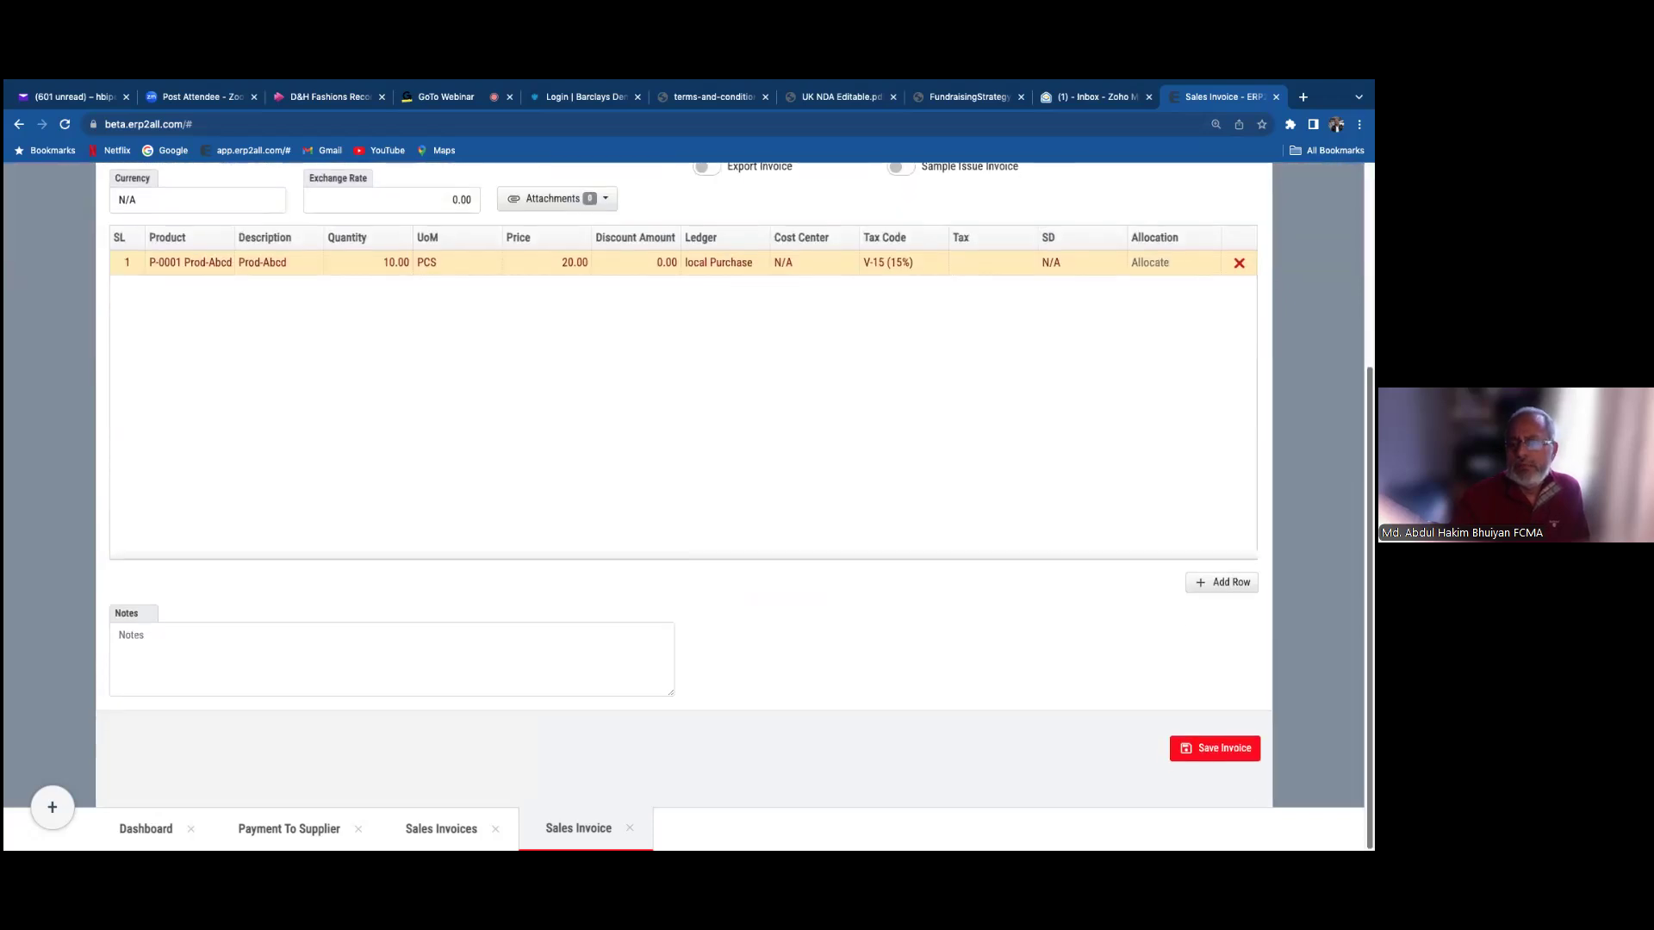
{"action": "left_click", "coordinate": [1215, 748]}
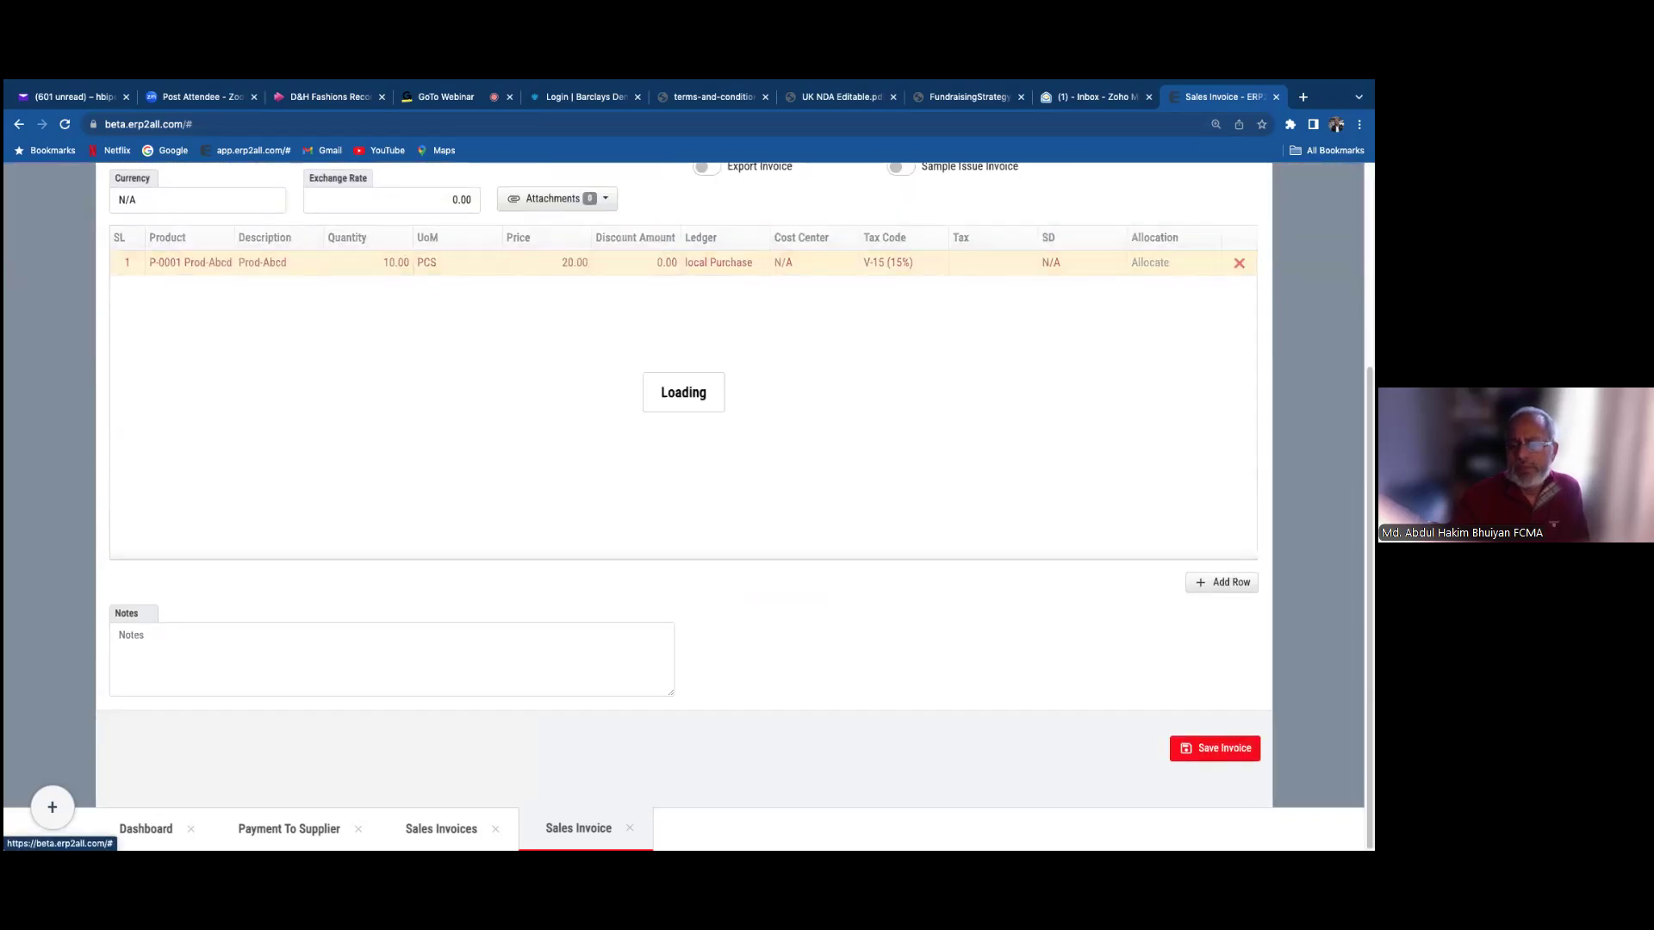
{"action": "scroll", "coordinate": [741, 544], "scroll_direction": "down", "scroll_amount": 2}
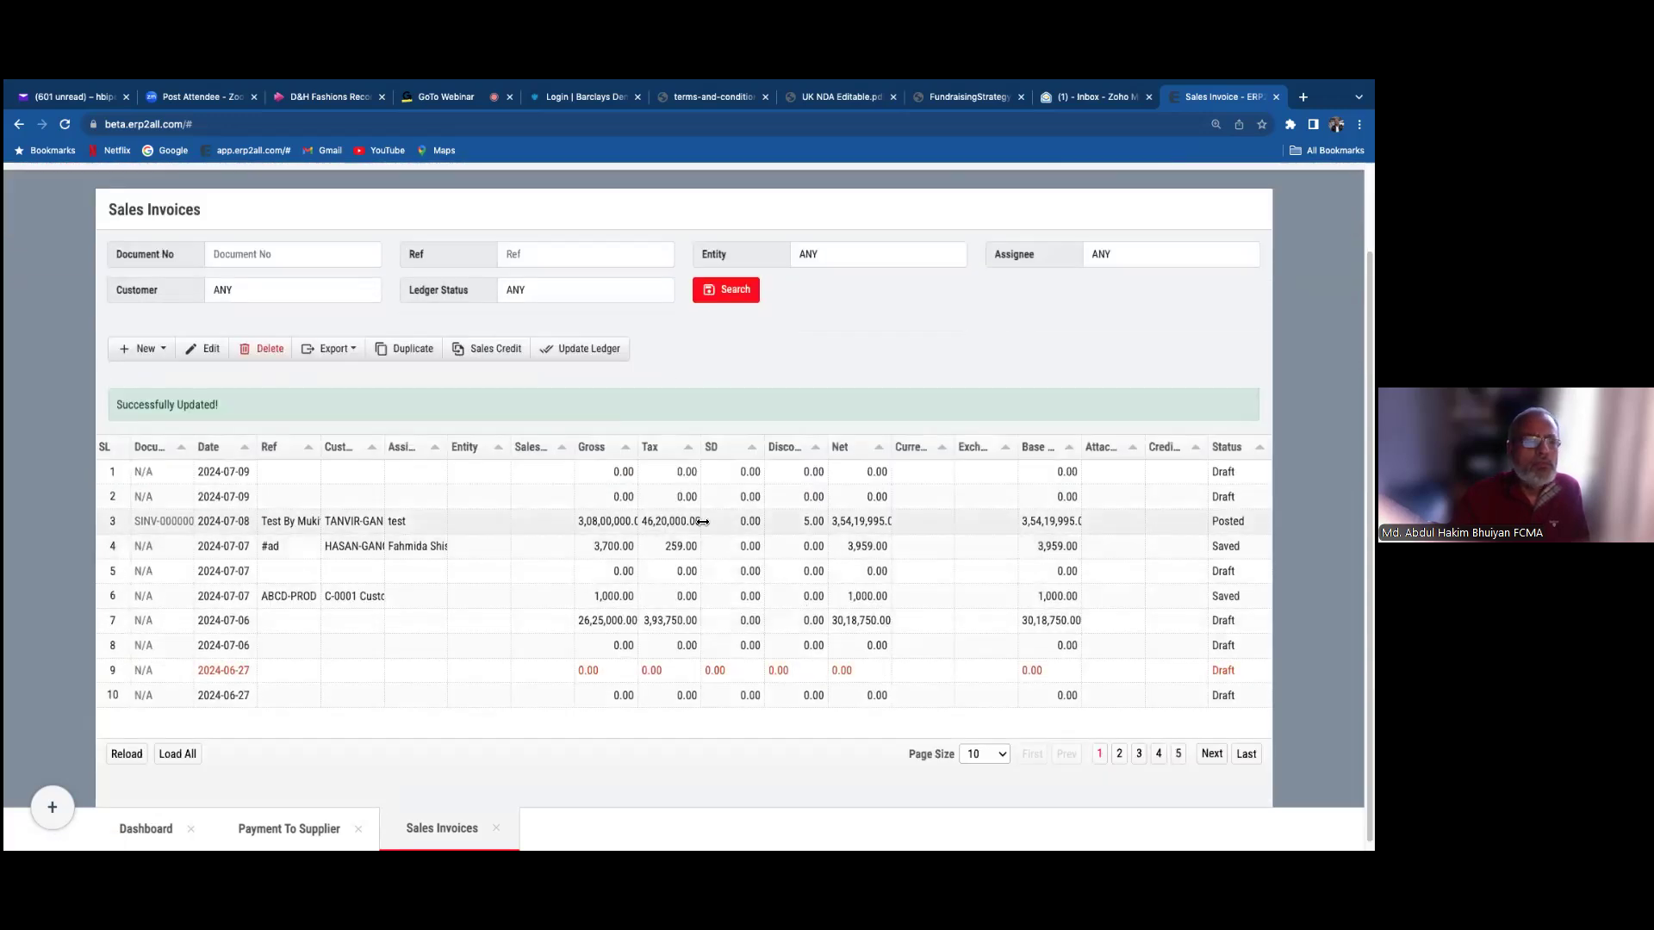
- Open the ledger update preview for the ABCD-PROD sales invoice and review its debit and credit entries
{"action": "left_click", "coordinate": [564, 602]}
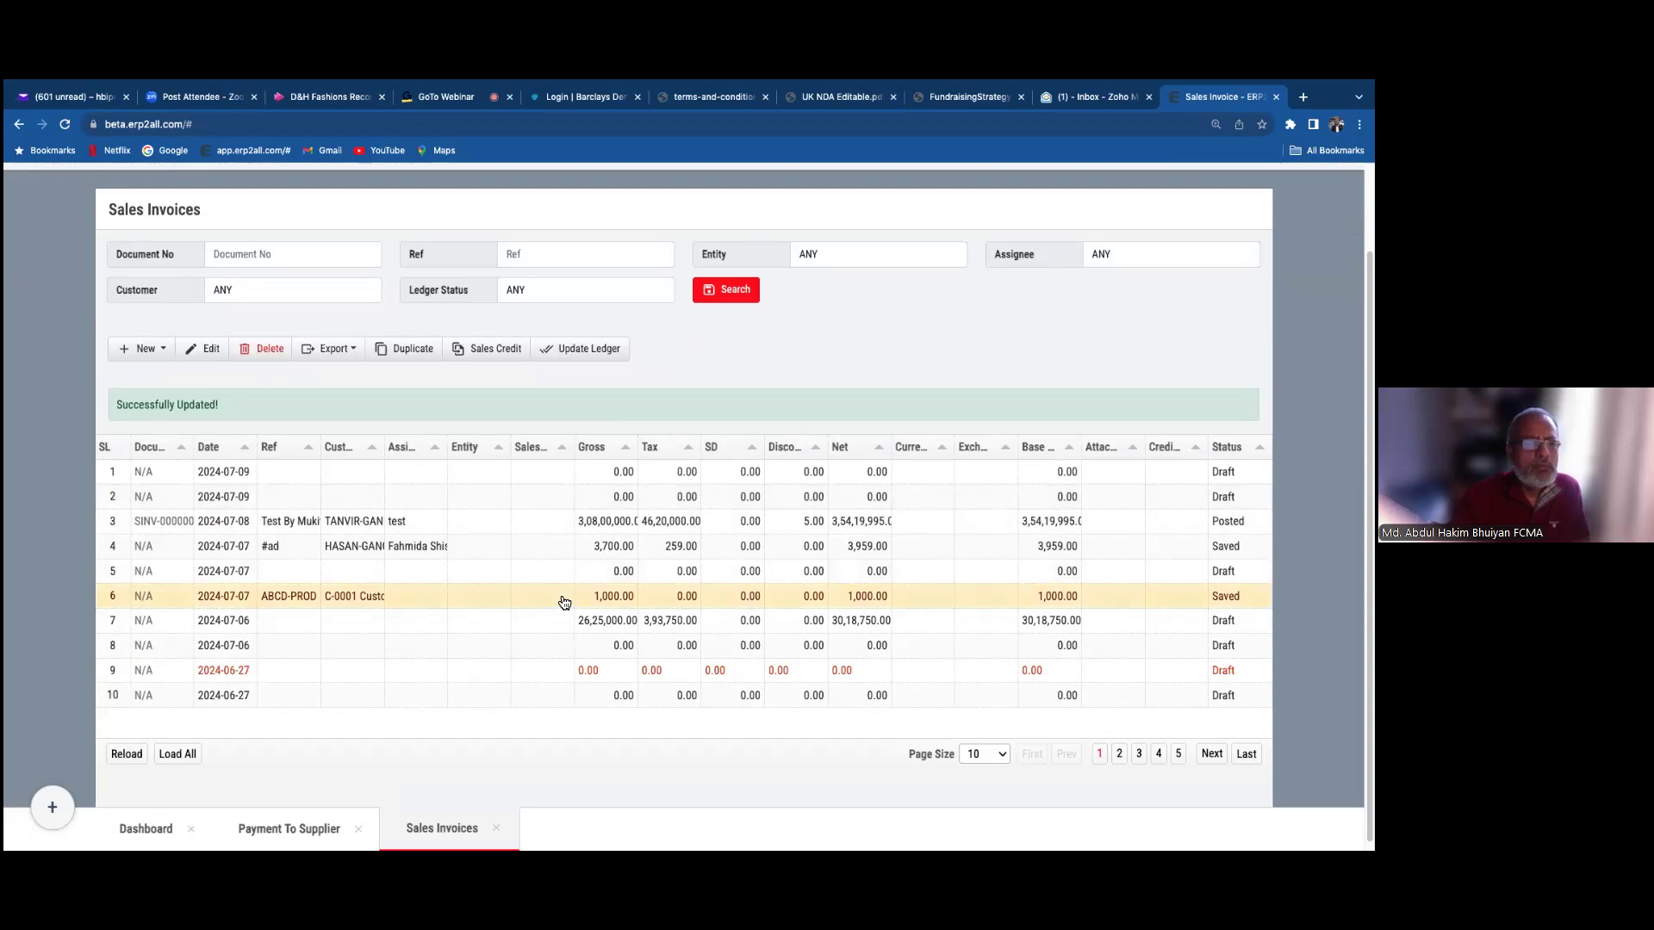
{"action": "scroll", "coordinate": [564, 602], "scroll_direction": "up", "scroll_amount": 1}
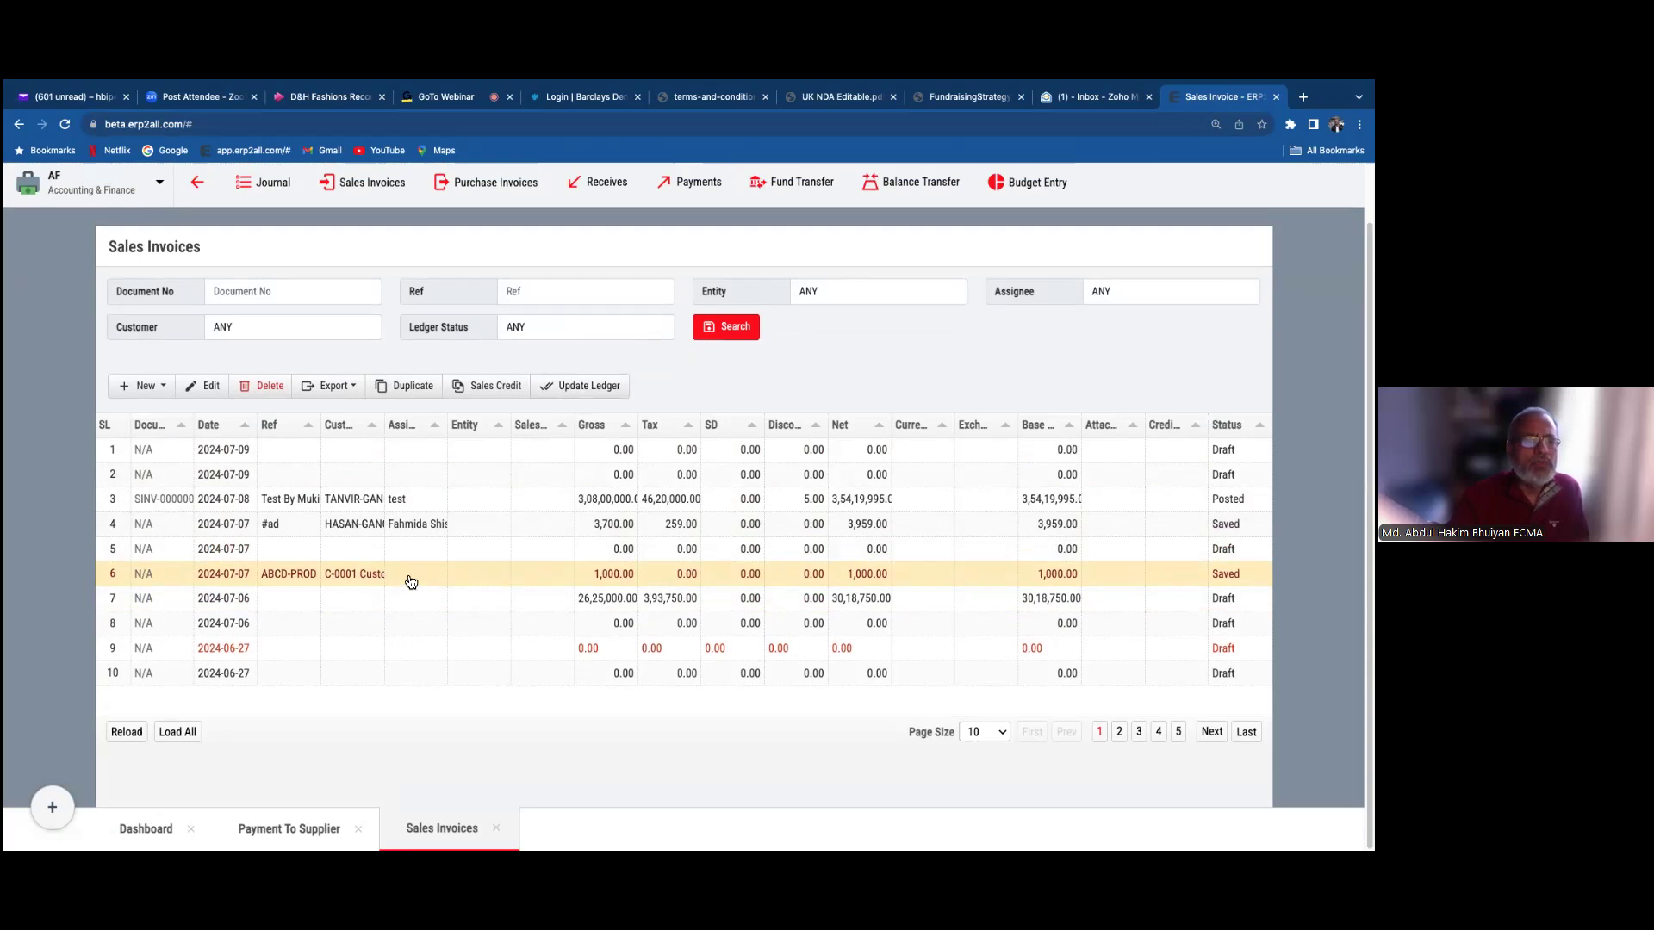
{"action": "left_click", "coordinate": [577, 387]}
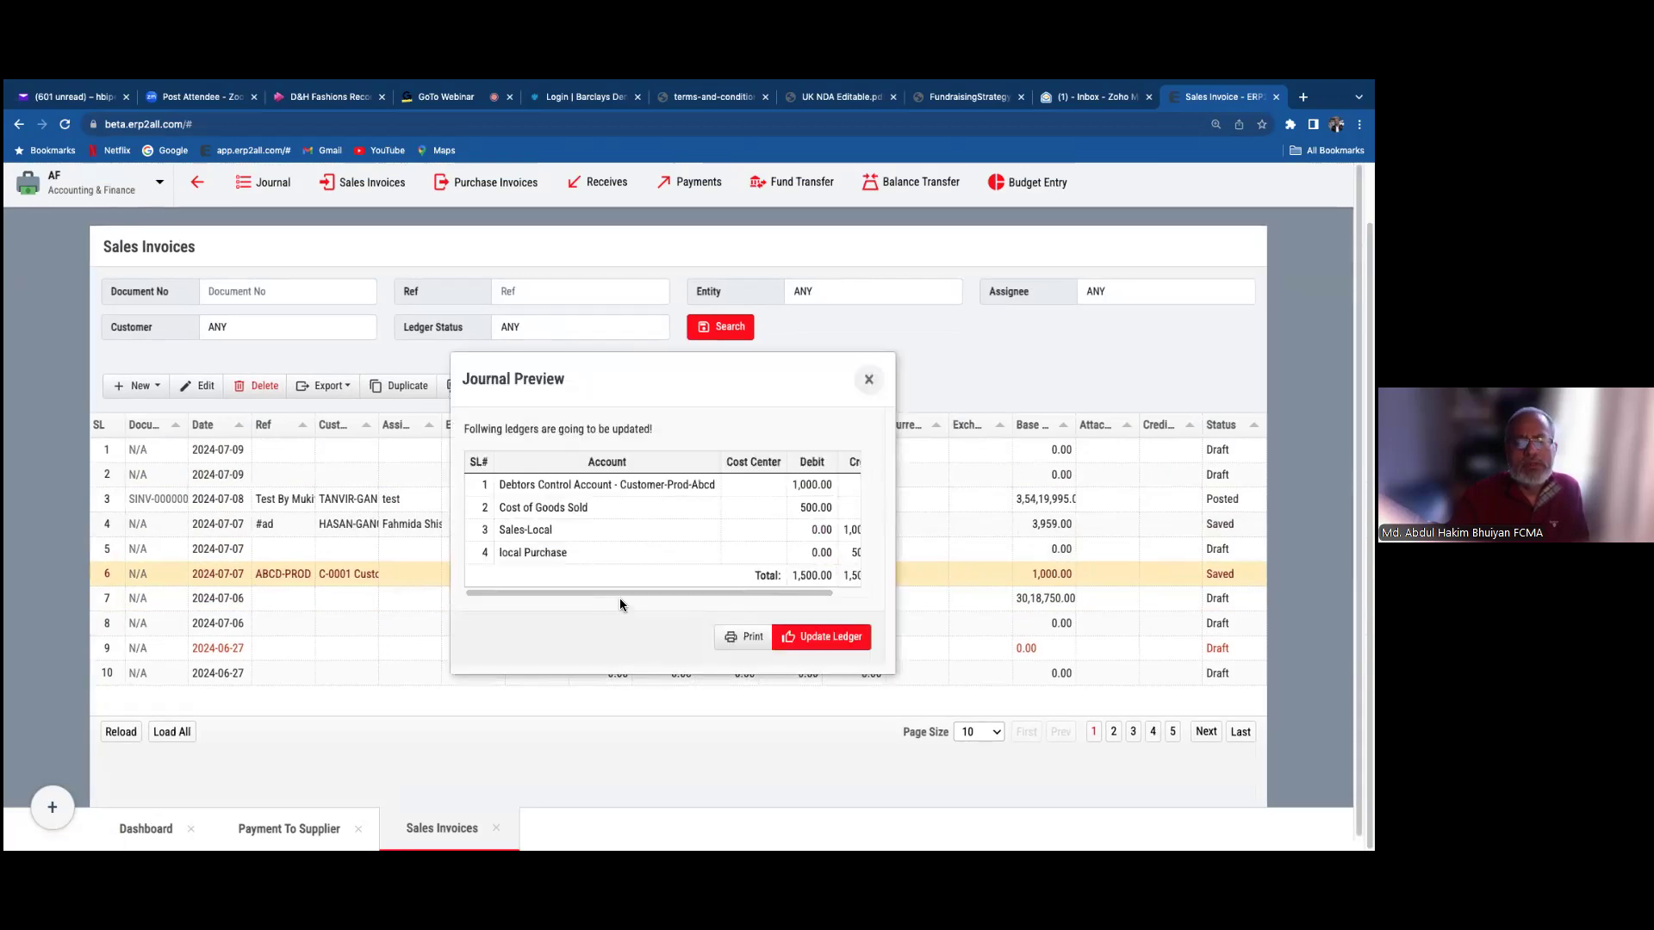
{"action": "left_click_drag", "start_coordinate": [638, 592], "coordinate": [746, 596]}
{"action": "left_click_drag", "start_coordinate": [669, 594], "coordinate": [716, 593]}
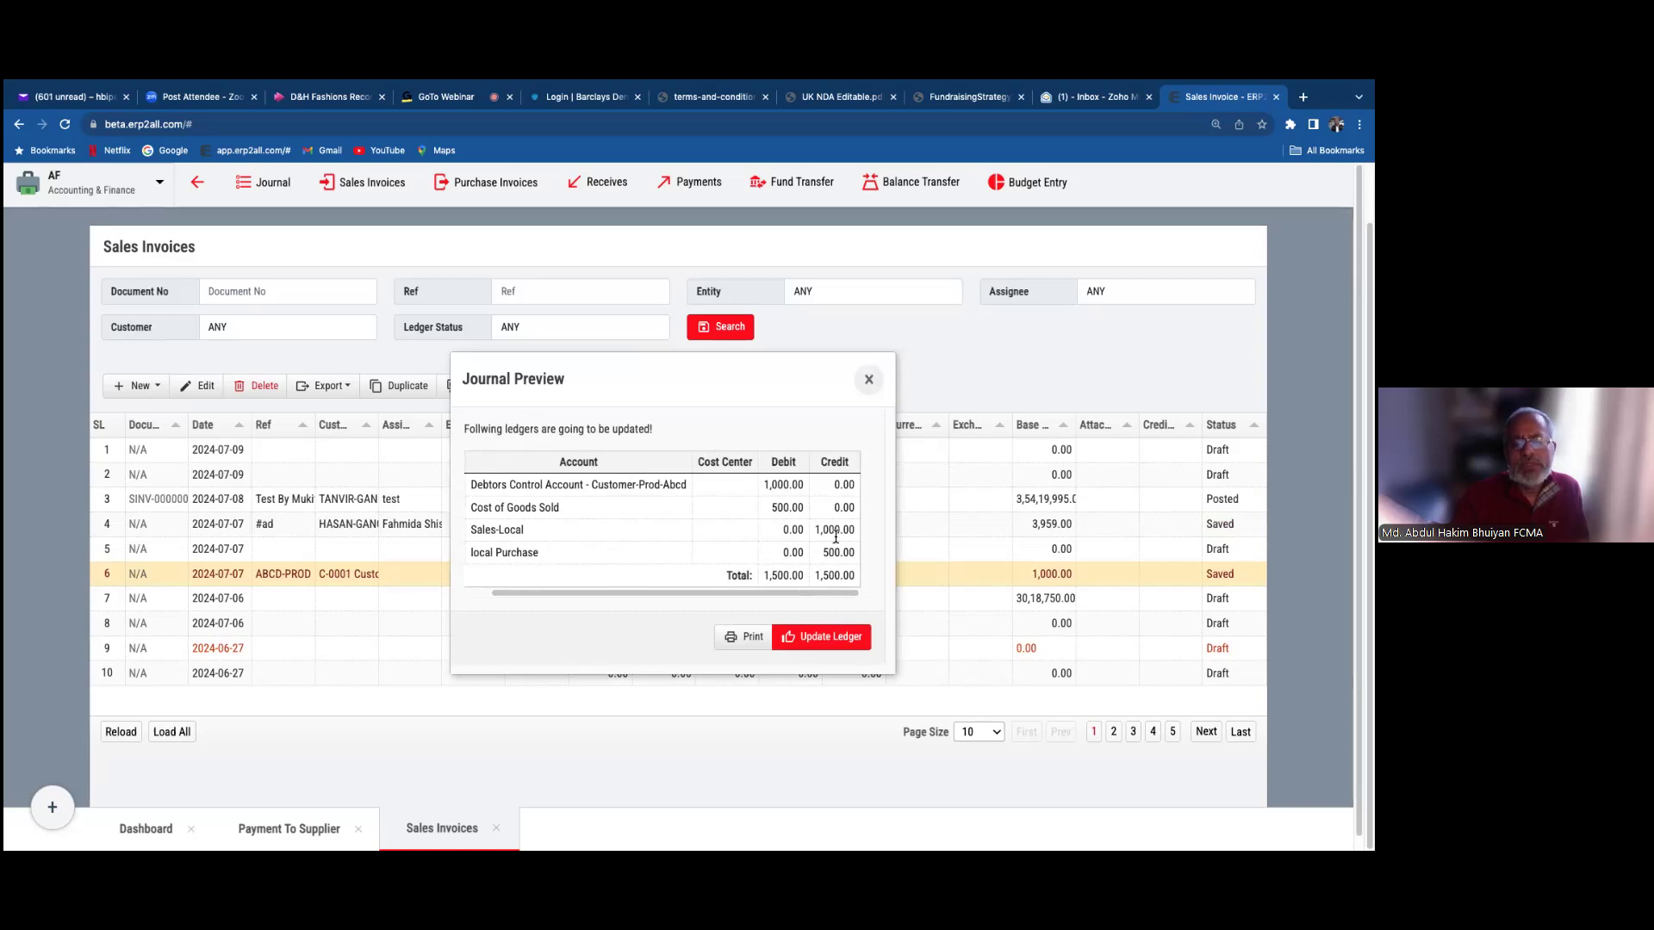
{"action": "mouse_move", "coordinate": [767, 593]}
{"action": "left_mouse_down"}
{"action": "mouse_move", "coordinate": [670, 594]}
{"action": "mouse_move", "coordinate": [772, 593]}
{"action": "left_mouse_up"}
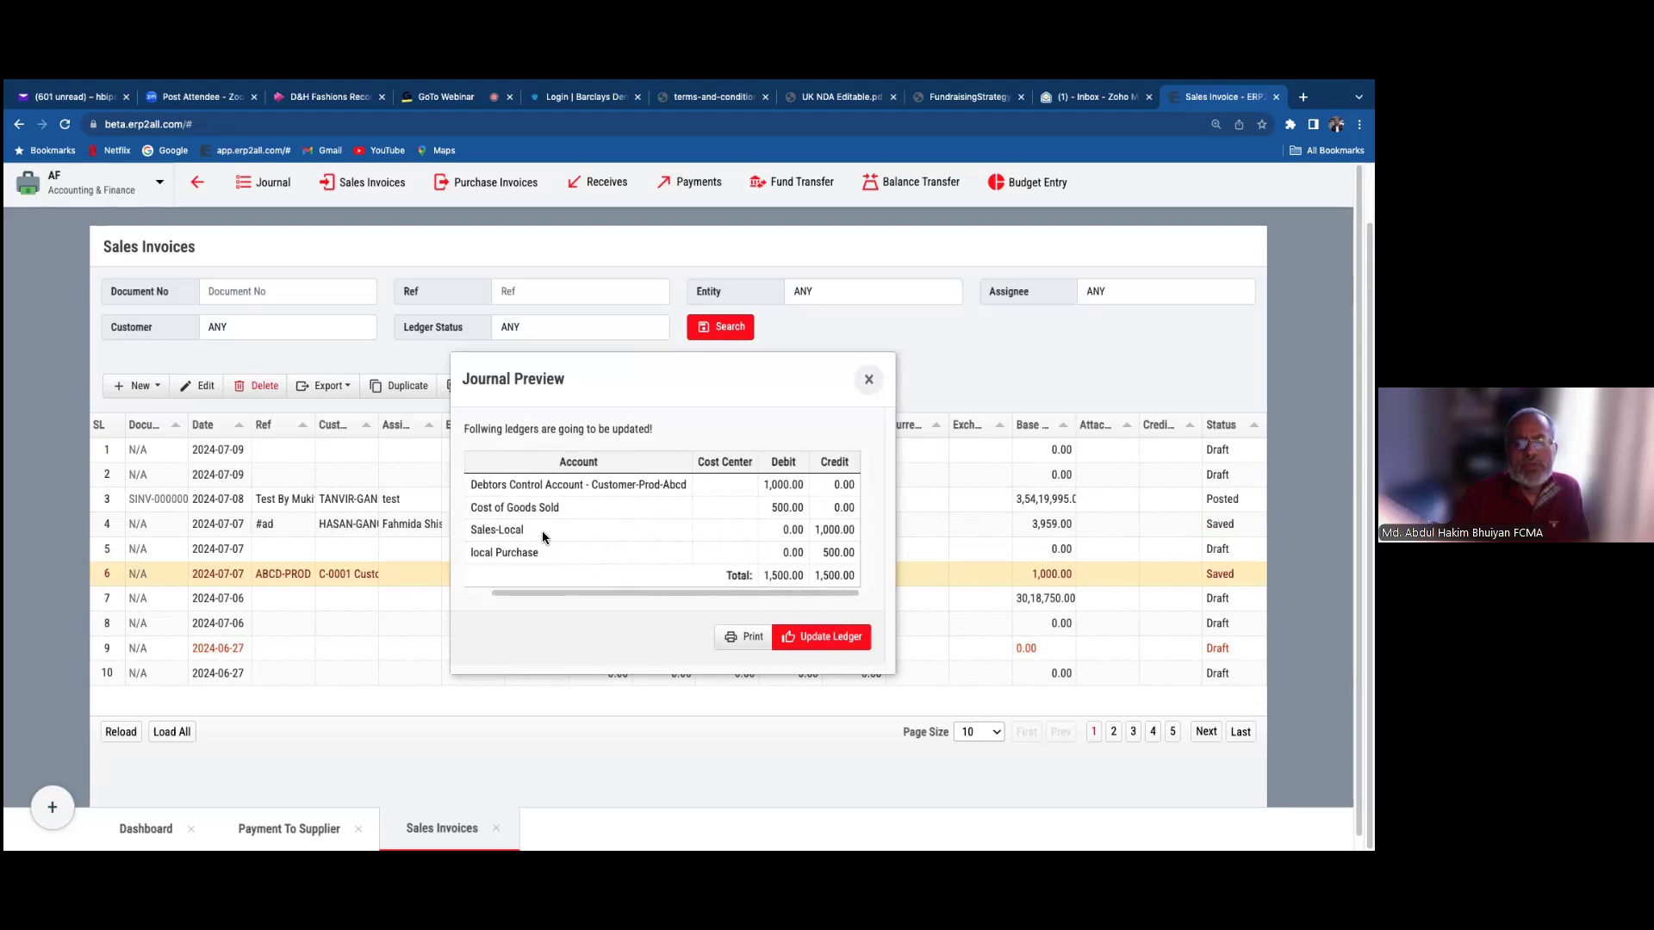
- Examine the local Purchase entry in the journal preview and close the preview without posting
{"action": "left_click_drag", "start_coordinate": [536, 556], "coordinate": [472, 556]}
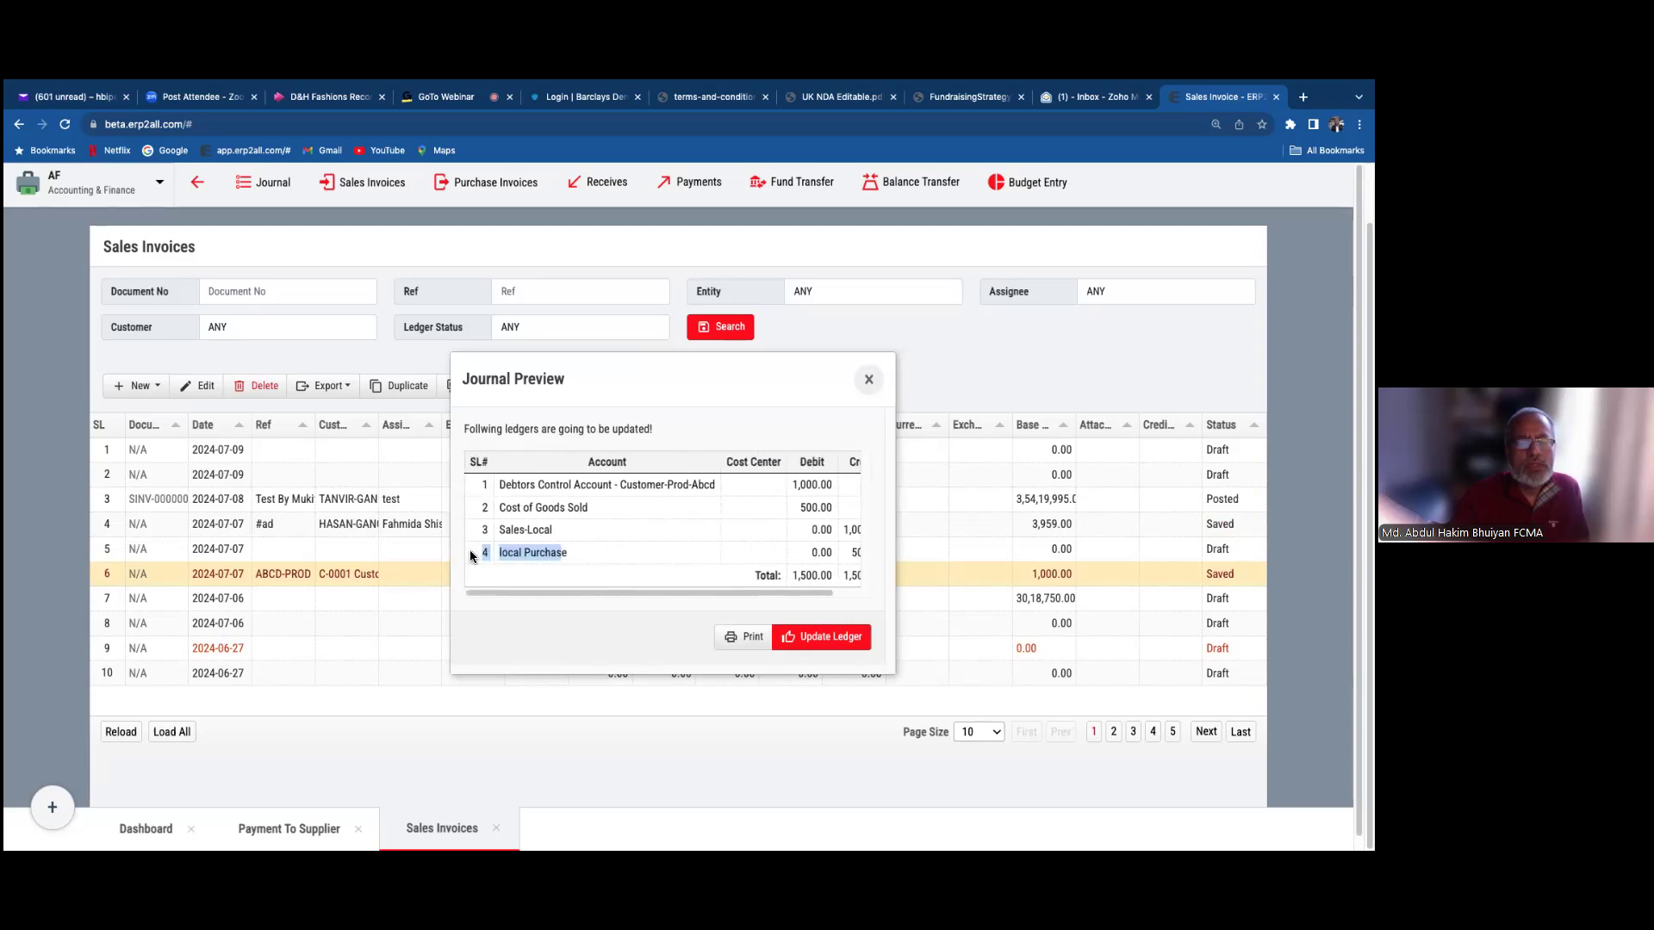
{"action": "left_click", "coordinate": [550, 554]}
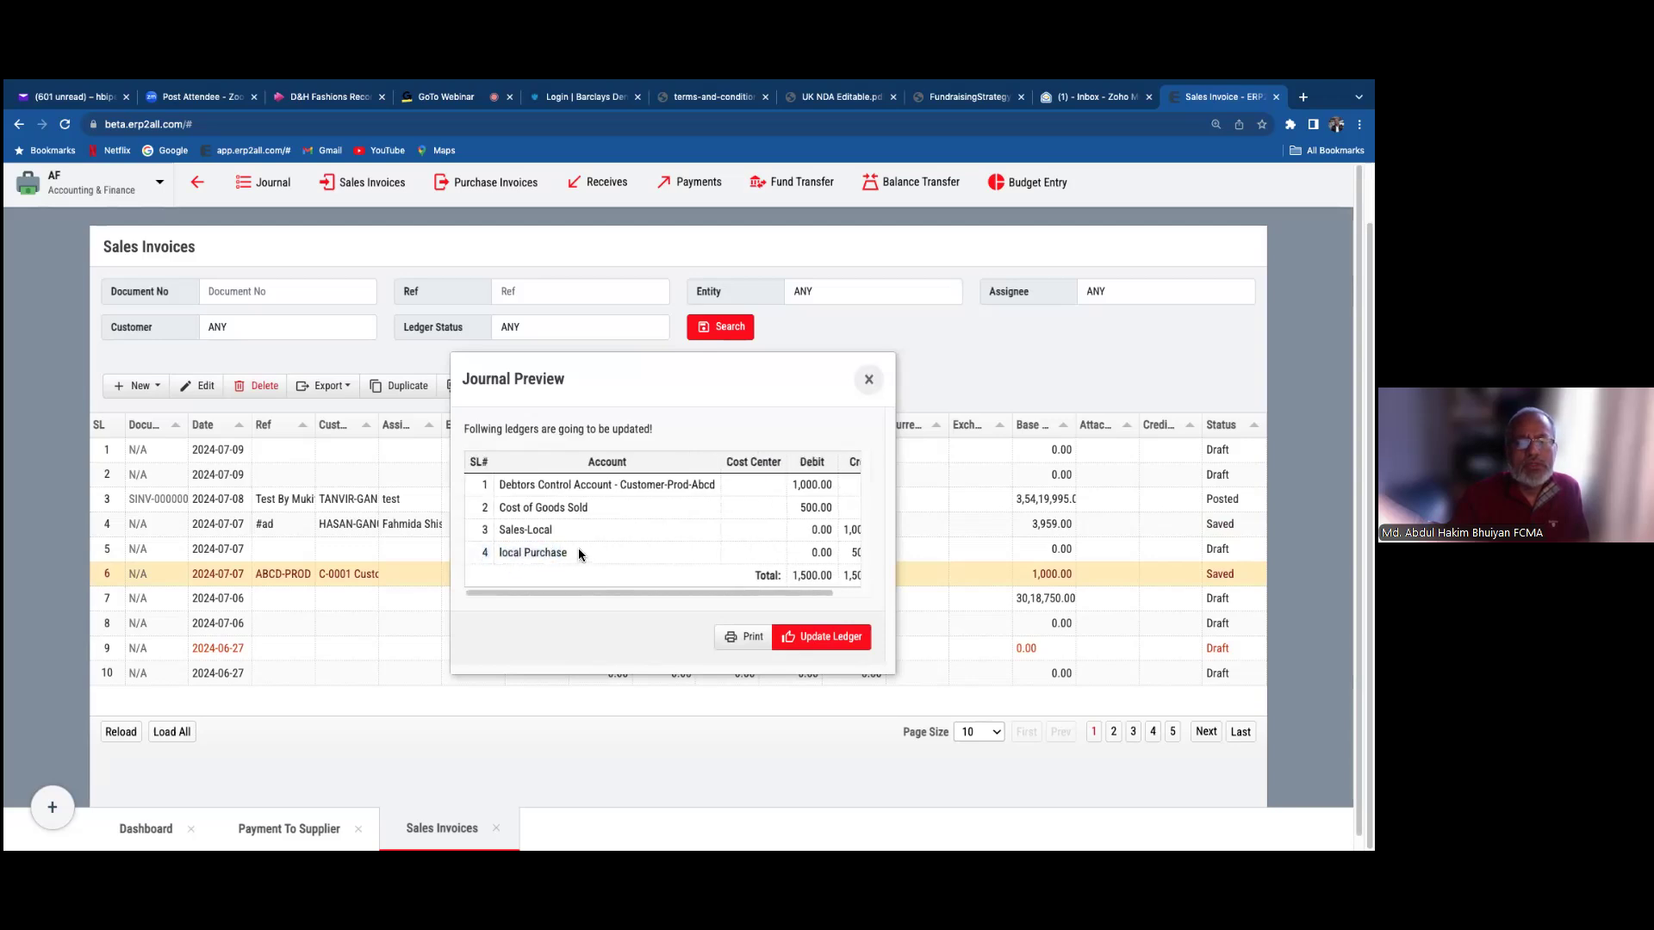
{"action": "left_click_drag", "start_coordinate": [577, 548], "coordinate": [501, 556]}
{"action": "left_click_drag", "start_coordinate": [576, 595], "coordinate": [665, 591]}
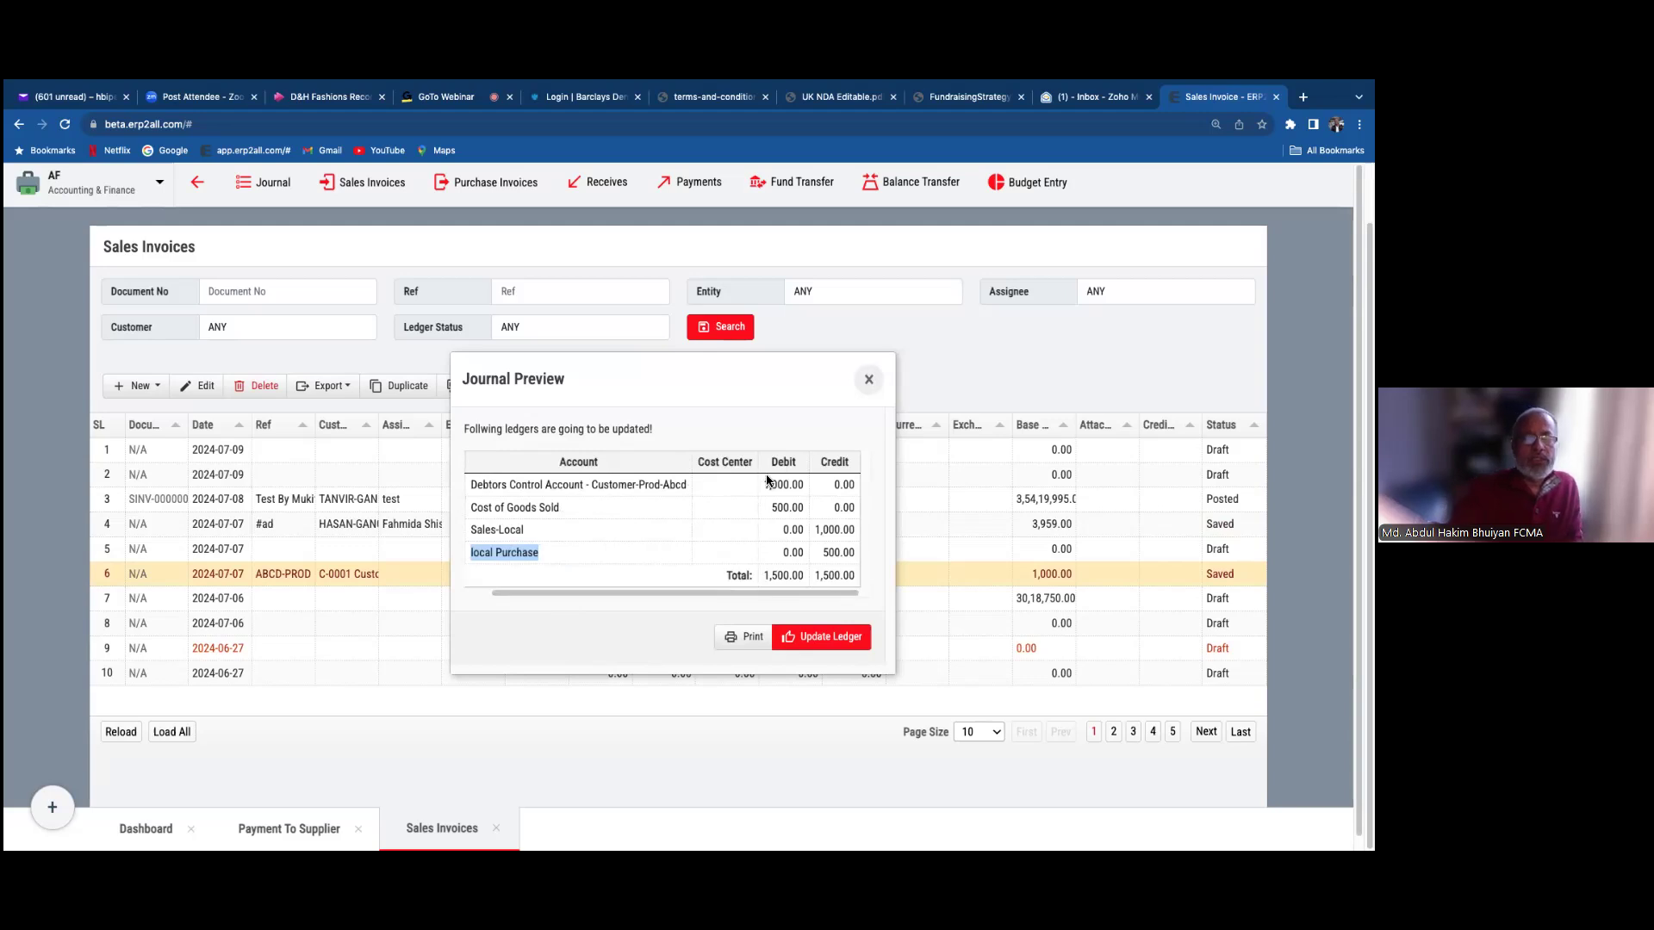
{"action": "left_click", "coordinate": [870, 381]}
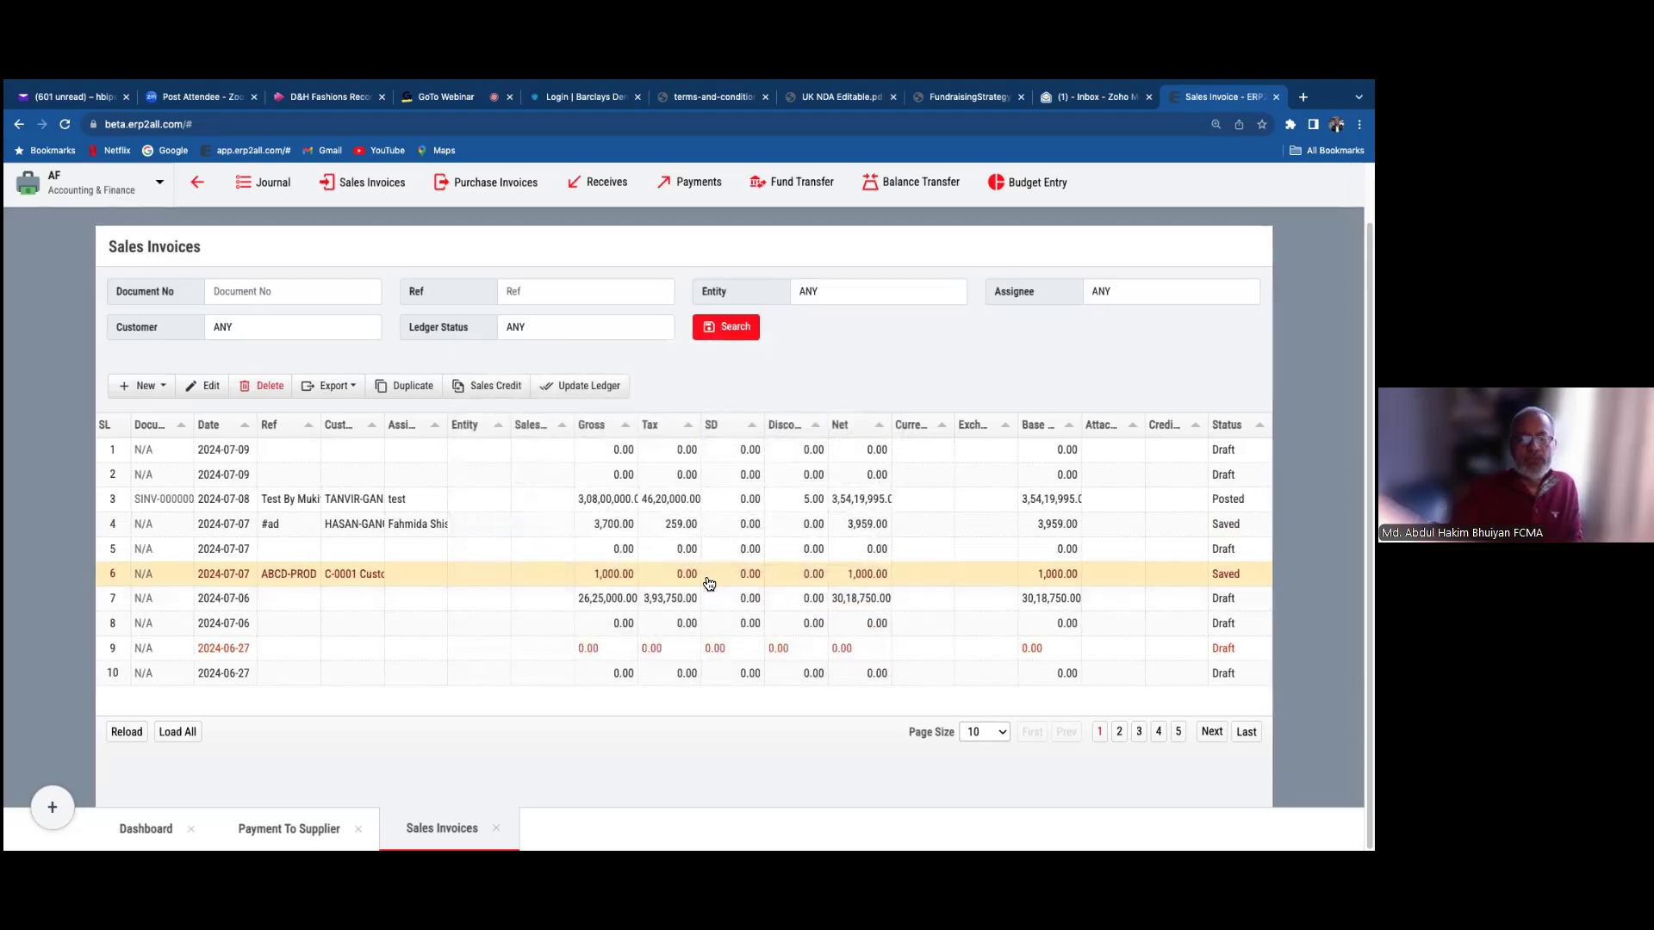
- Edit the ABCD-PROD sales invoice to use tax code V-15 (15%) on the Prod-Abcd row and save it
{"action": "left_click", "coordinate": [208, 387]}
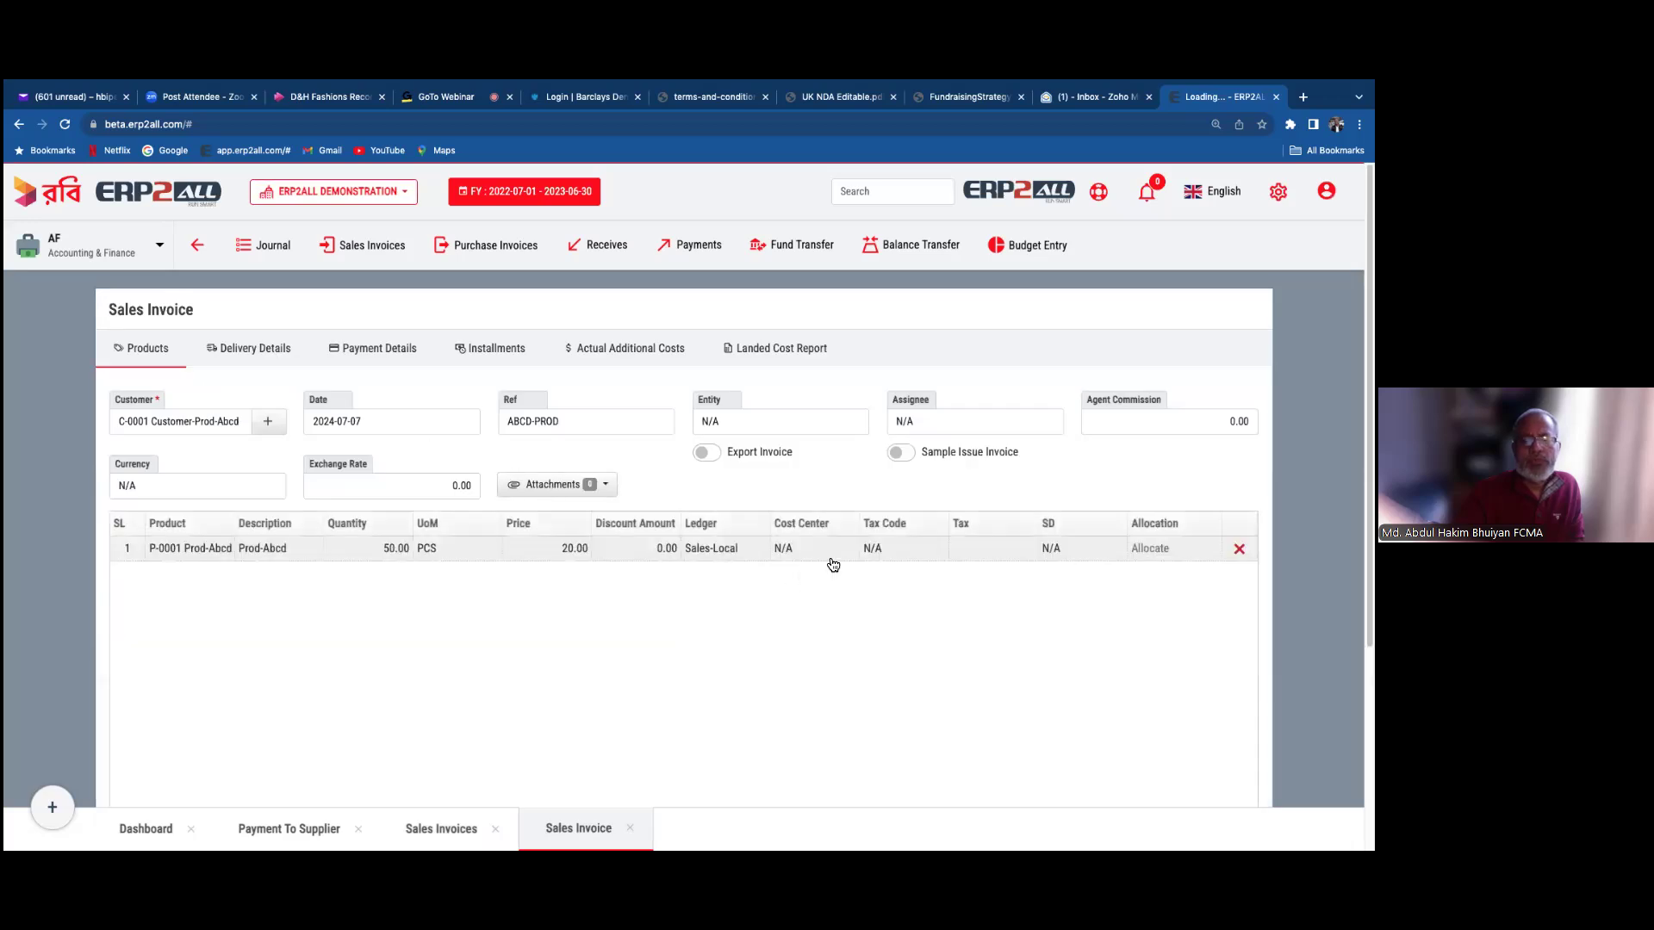
{"action": "left_click", "coordinate": [886, 548]}
{"action": "left_click", "coordinate": [887, 548]}
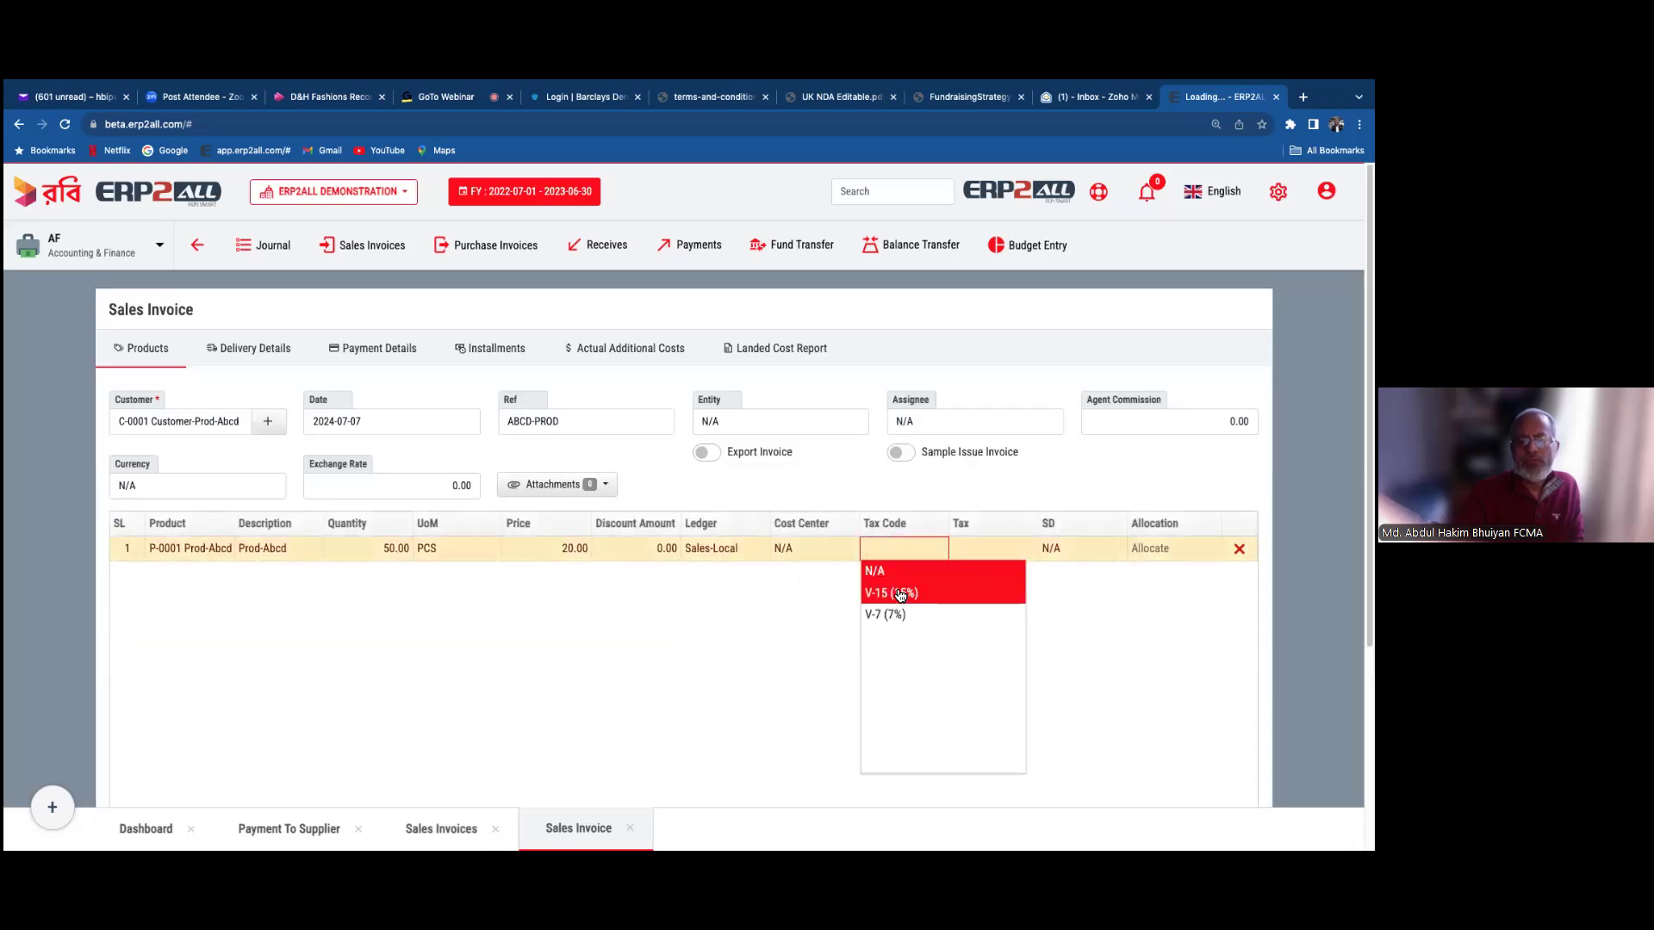
{"action": "left_click", "coordinate": [899, 591]}
{"action": "scroll", "coordinate": [901, 602], "scroll_direction": "down", "scroll_amount": 3}
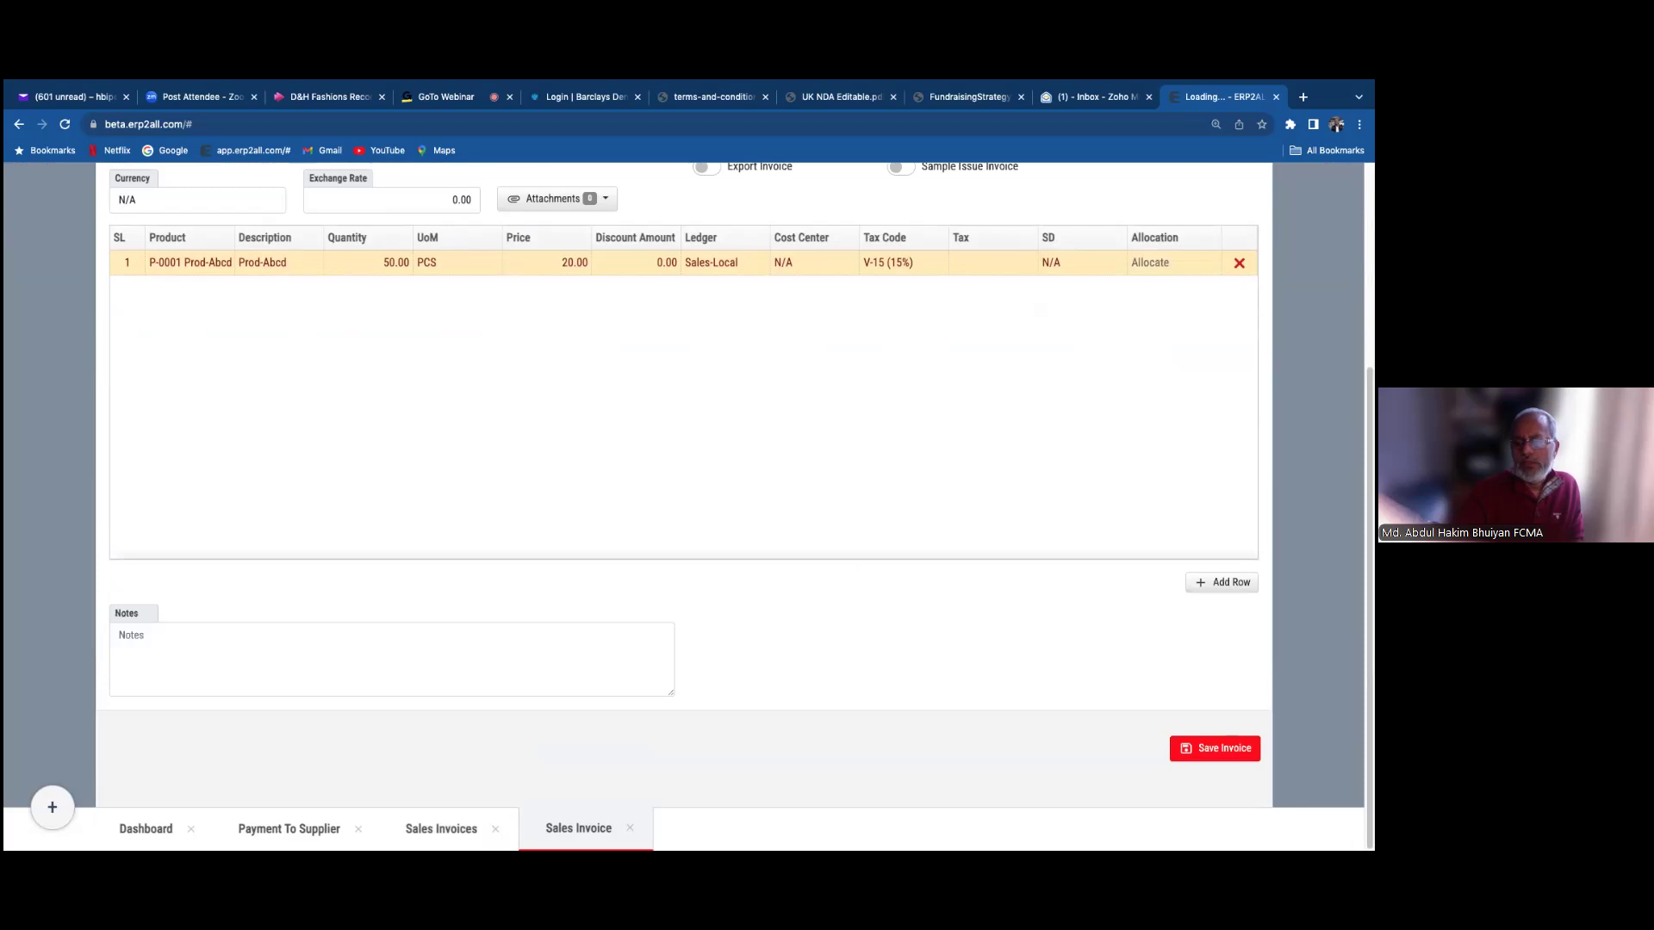
{"action": "left_click", "coordinate": [1215, 747]}
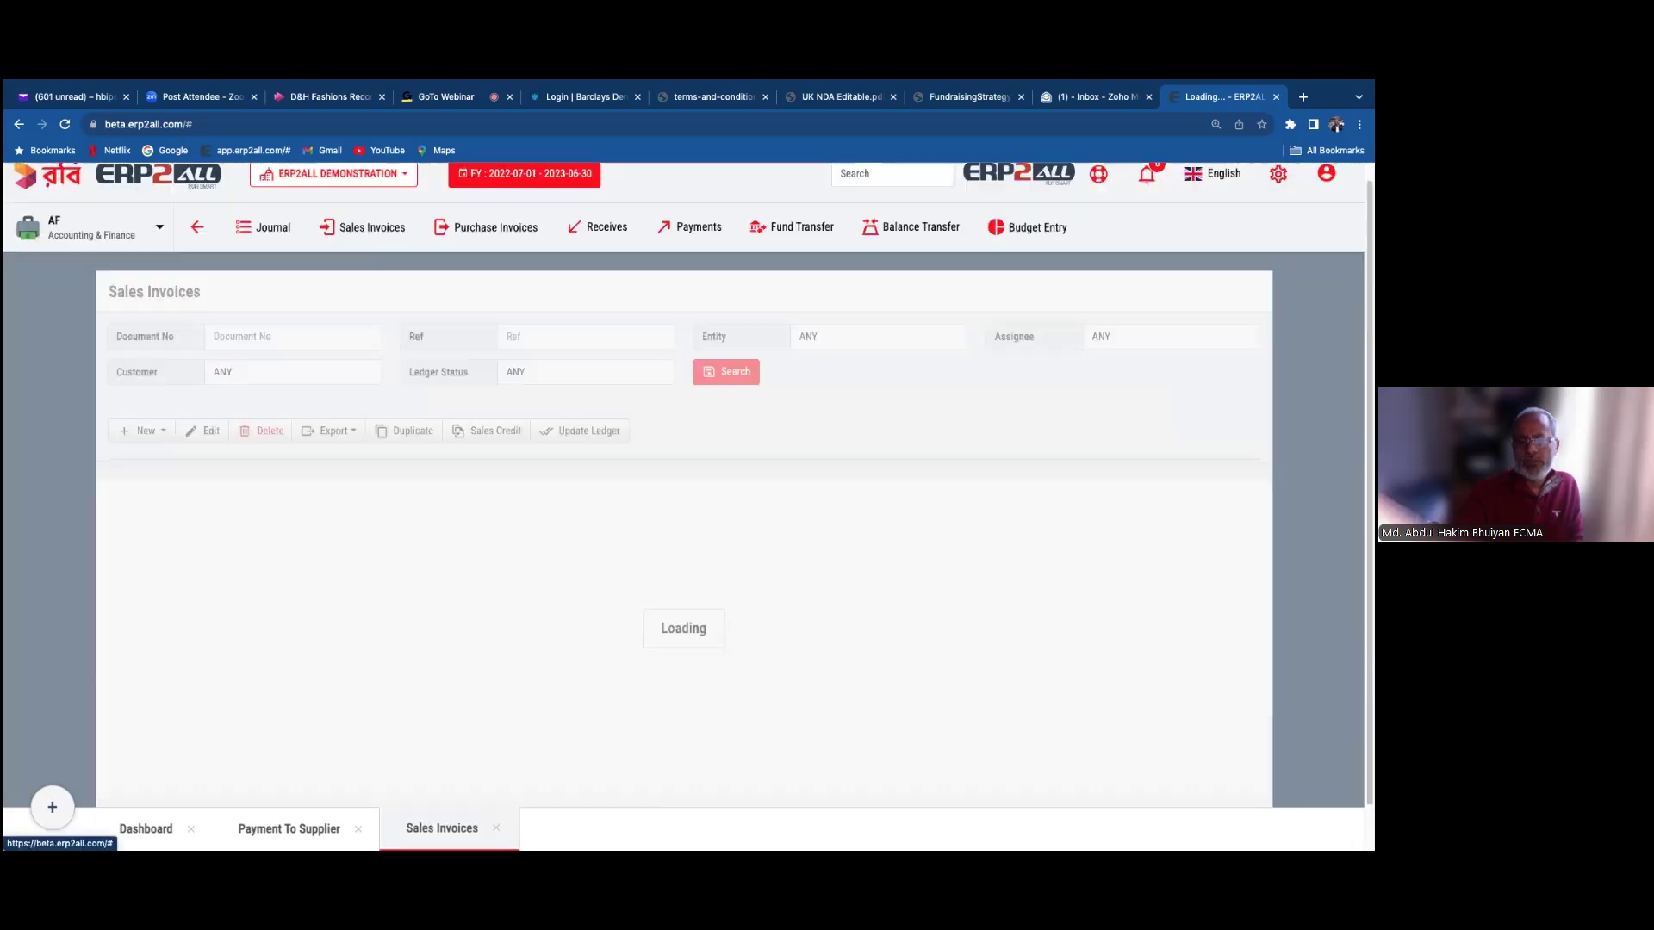
- Open the ABCD-PROD invoice's ledger update preview and check the sales tax credit and the customer's debtors debit
{"action": "scroll", "coordinate": [673, 625], "scroll_direction": "down", "scroll_amount": 1}
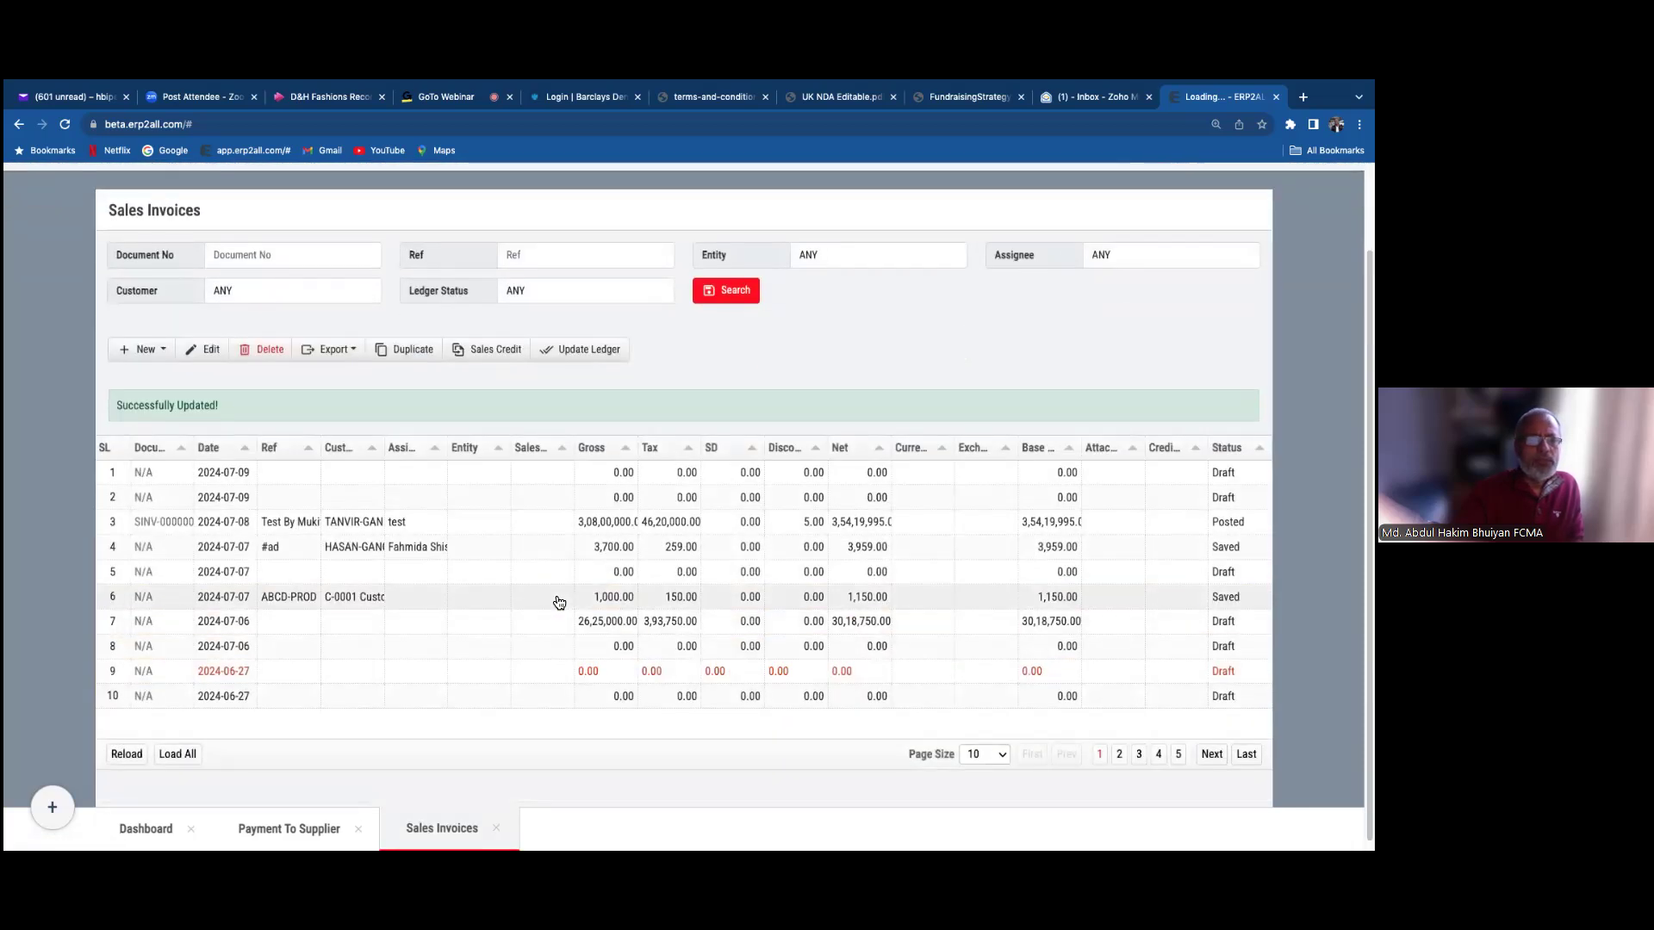
{"action": "left_click", "coordinate": [578, 349]}
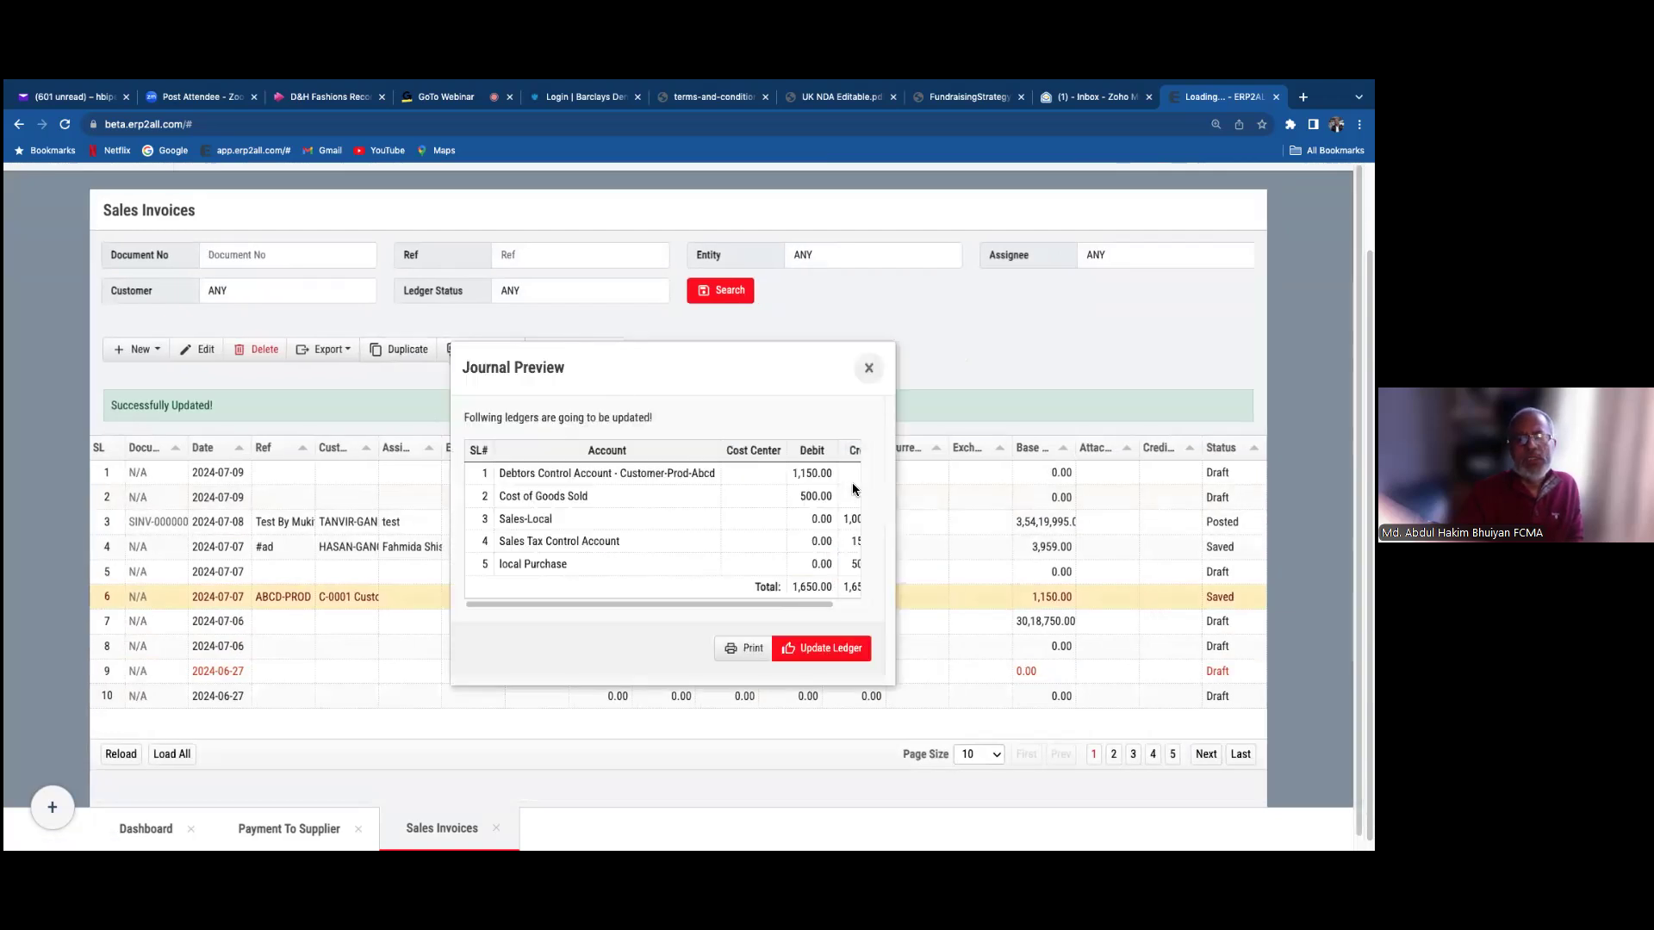
{"action": "left_click_drag", "start_coordinate": [674, 604], "coordinate": [757, 611]}
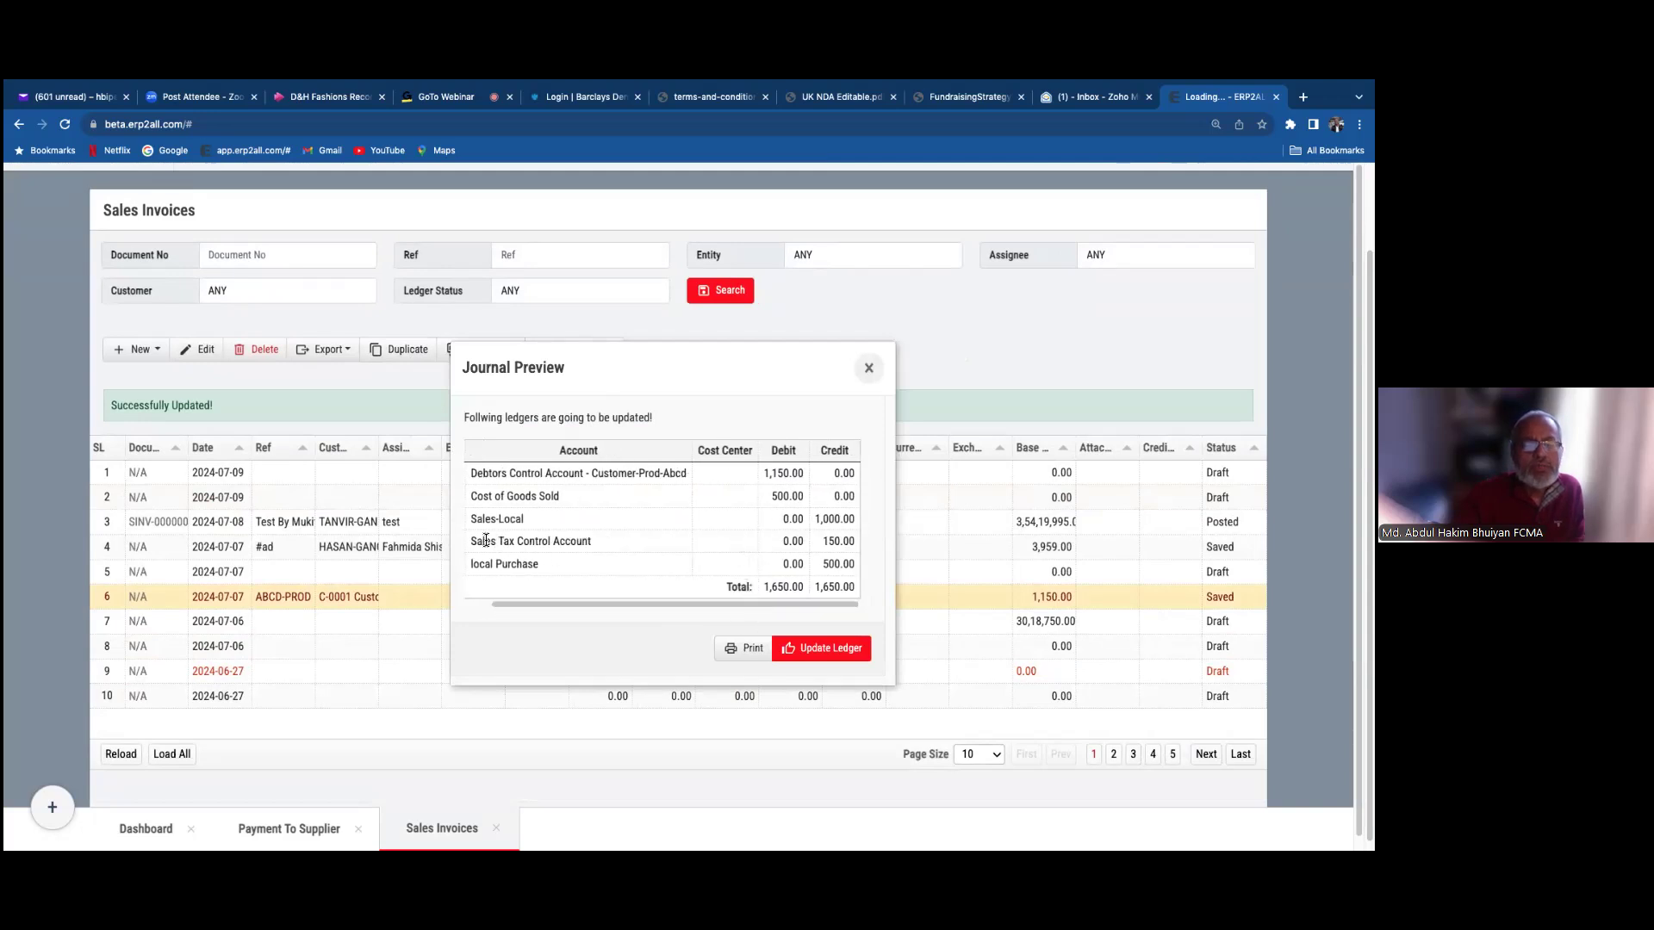
{"action": "left_click_drag", "start_coordinate": [841, 543], "coordinate": [857, 542]}
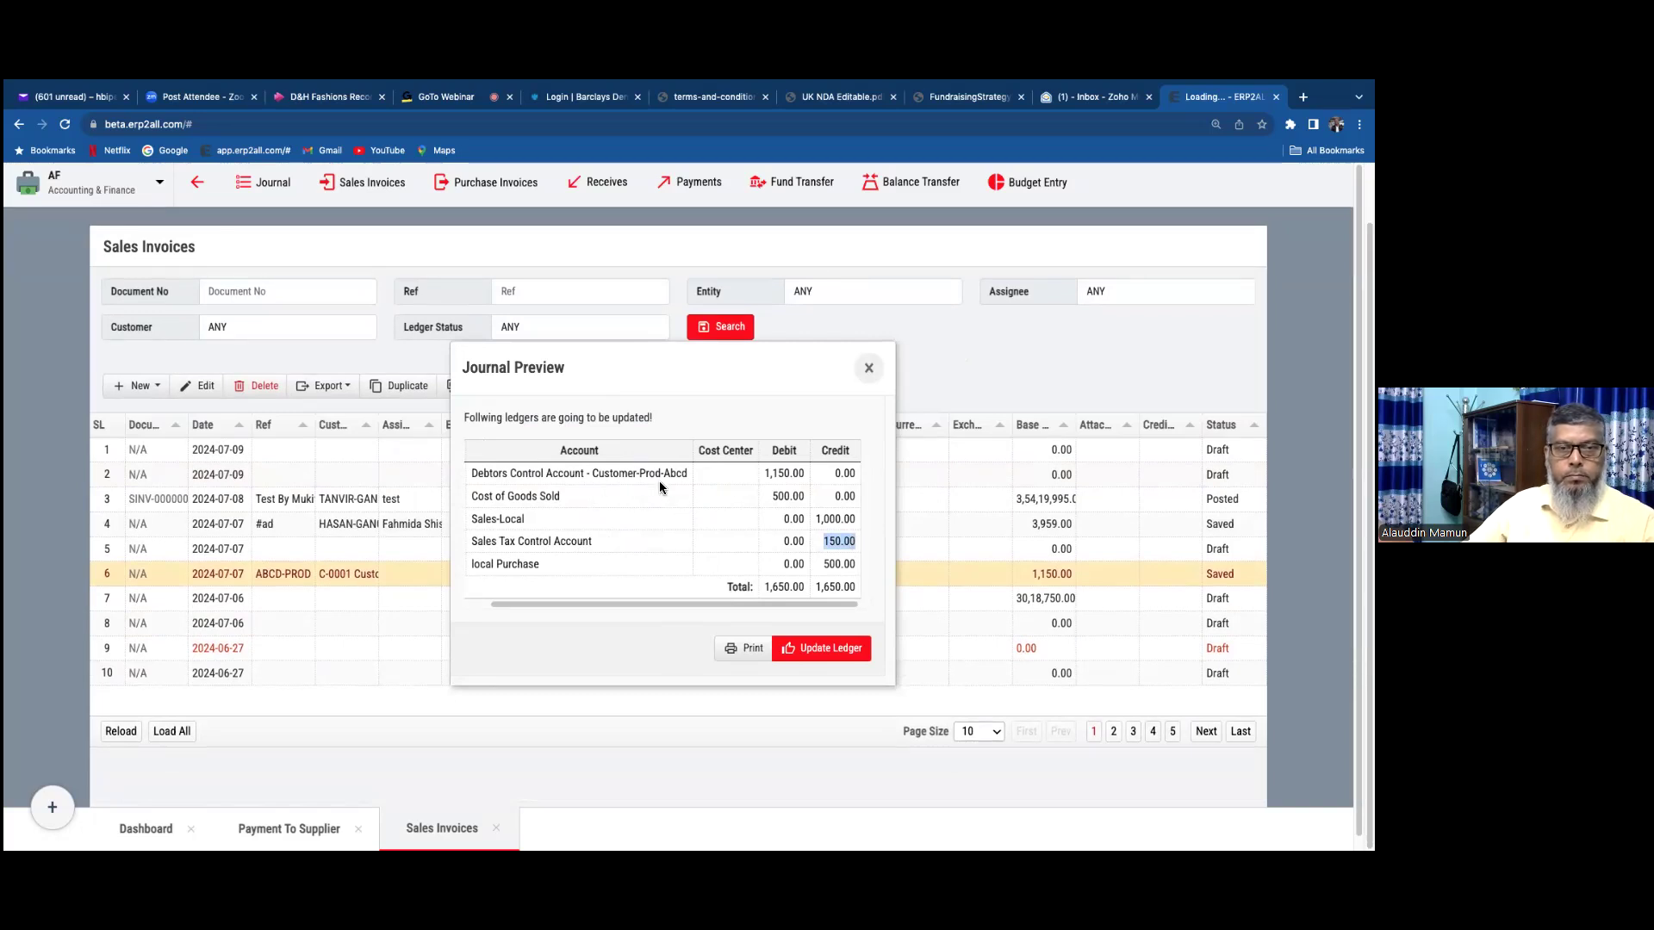
{"action": "left_click_drag", "start_coordinate": [764, 474], "coordinate": [809, 482]}
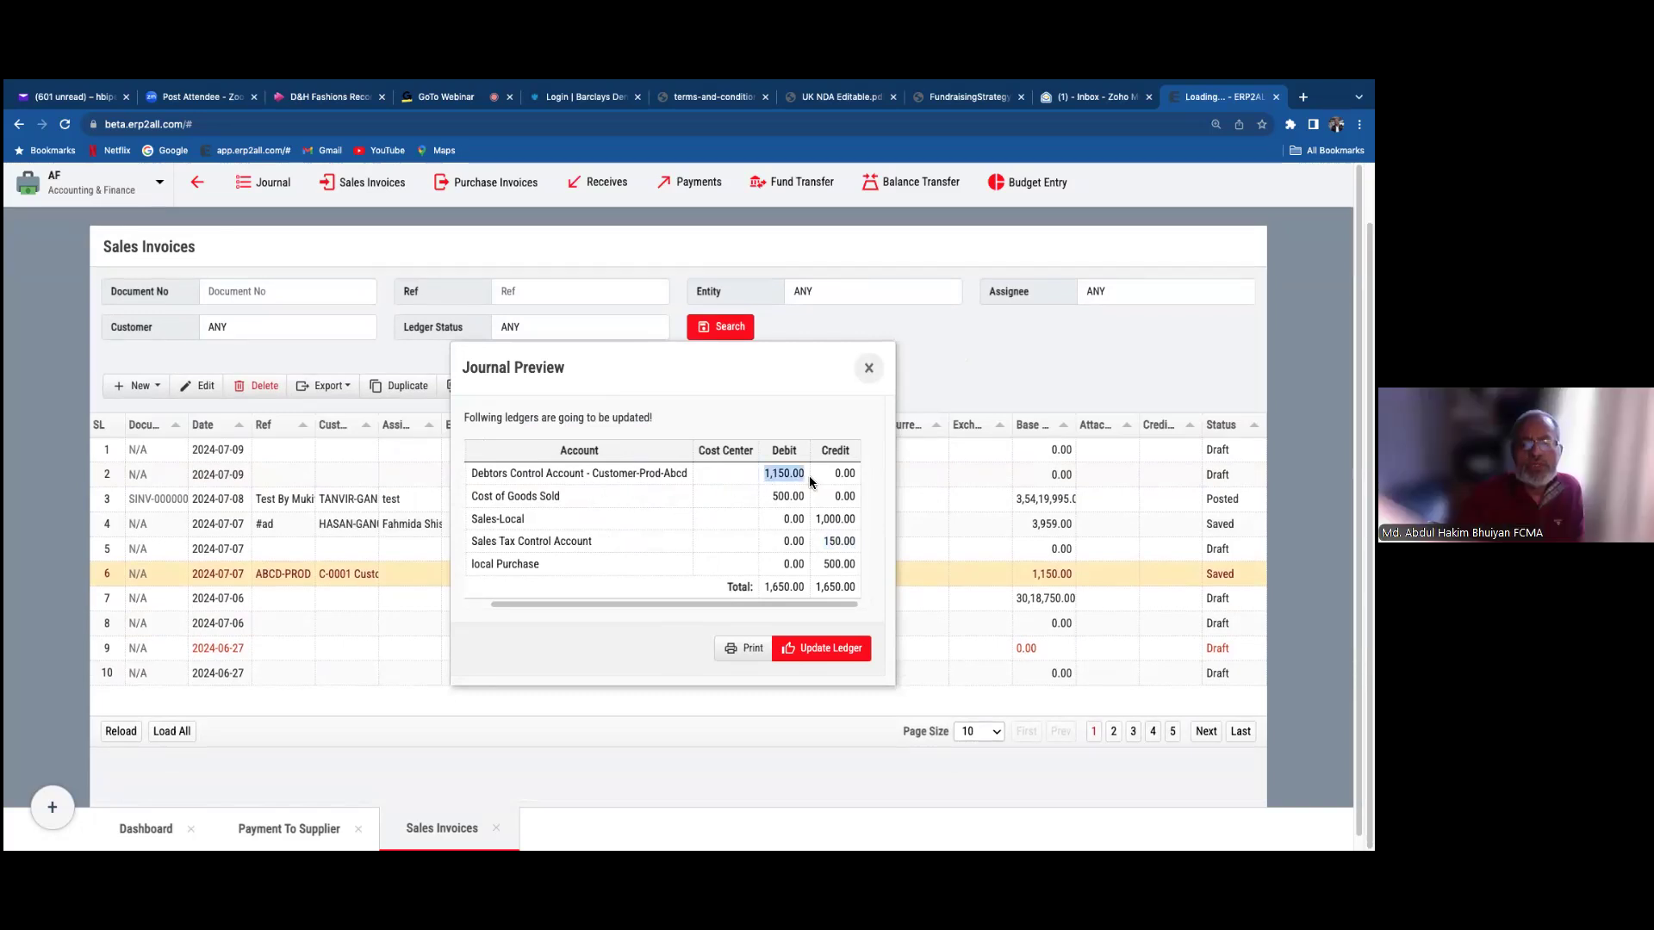
- Examine the Cost of Goods Sold, local Purchase and Sales Tax Control Account amounts in the journal preview
{"action": "left_click", "coordinate": [773, 497]}
{"action": "left_click_drag", "start_coordinate": [773, 498], "coordinate": [800, 495]}
{"action": "left_click_drag", "start_coordinate": [534, 566], "coordinate": [668, 602]}
{"action": "left_click", "coordinate": [572, 566]}
{"action": "left_click_drag", "start_coordinate": [858, 565], "coordinate": [823, 565]}
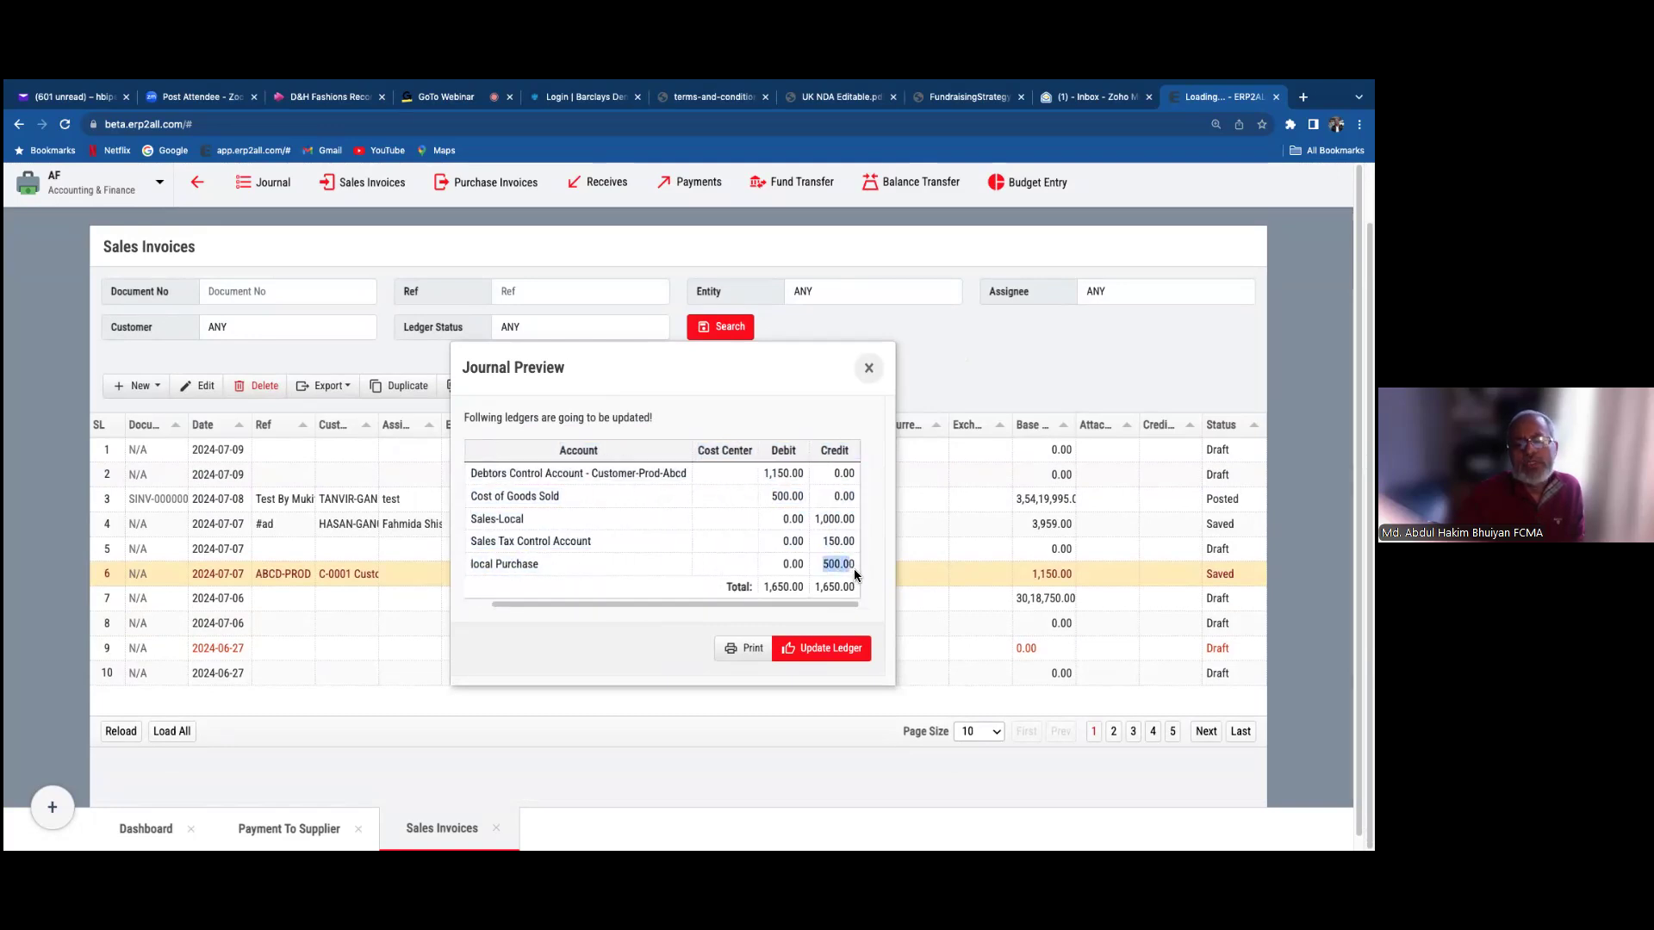
{"action": "left_click", "coordinate": [824, 540]}
{"action": "left_click_drag", "start_coordinate": [825, 540], "coordinate": [853, 541]}
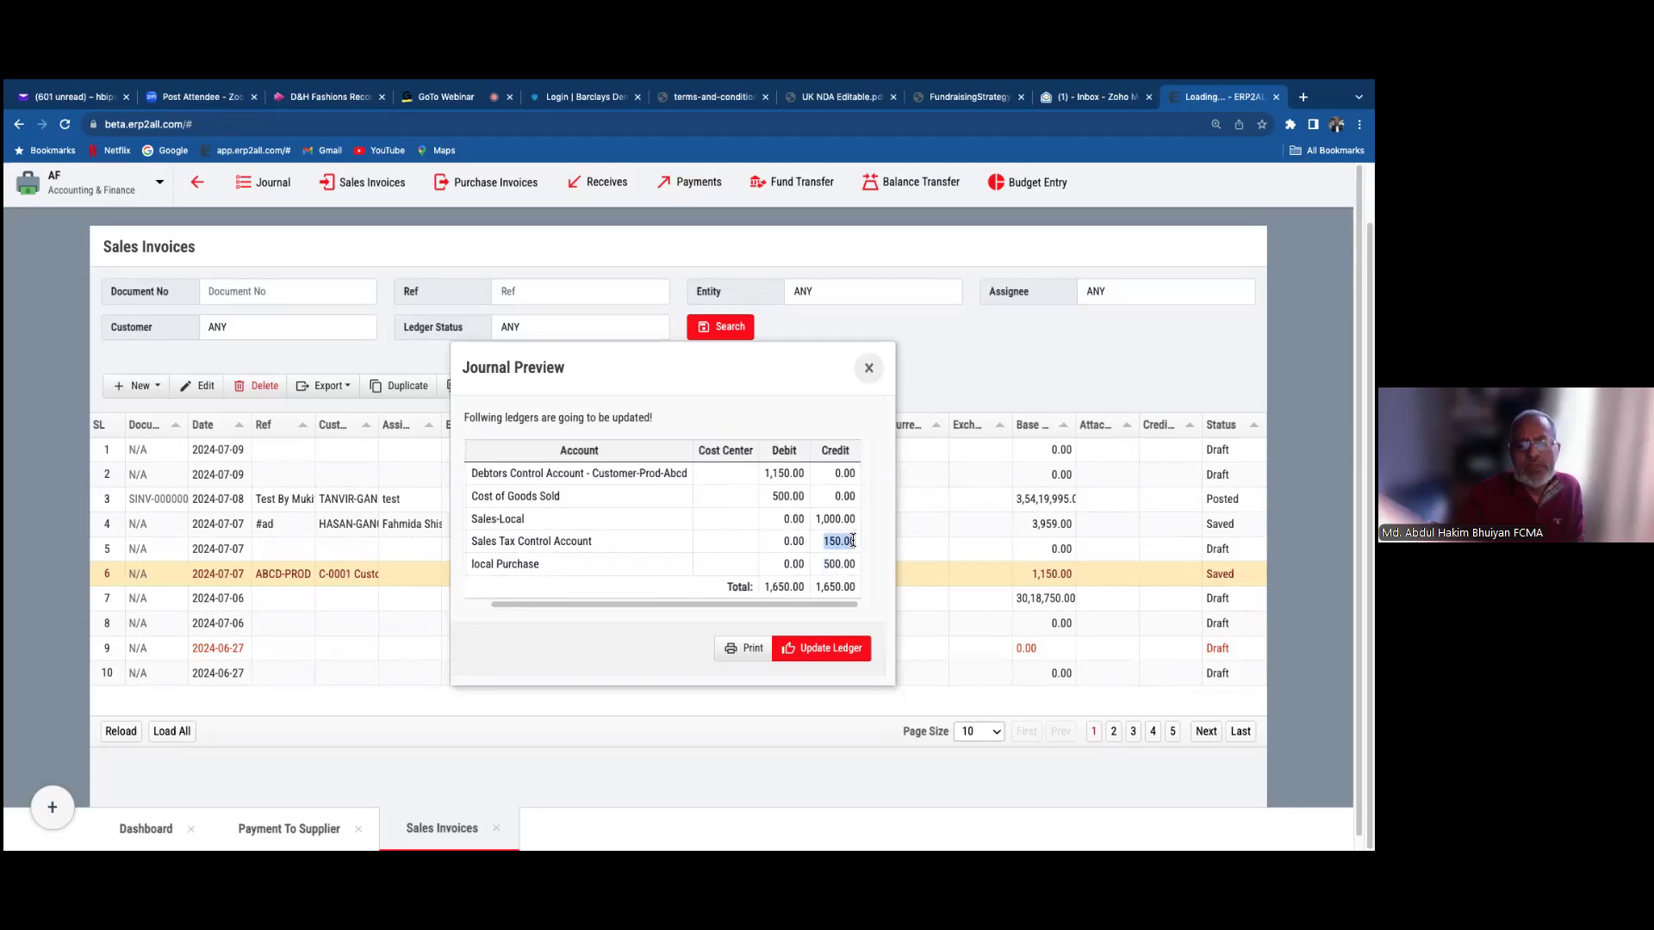
- Post the ABCD-PROD sales invoice to the ledger
{"action": "left_click", "coordinate": [829, 648]}
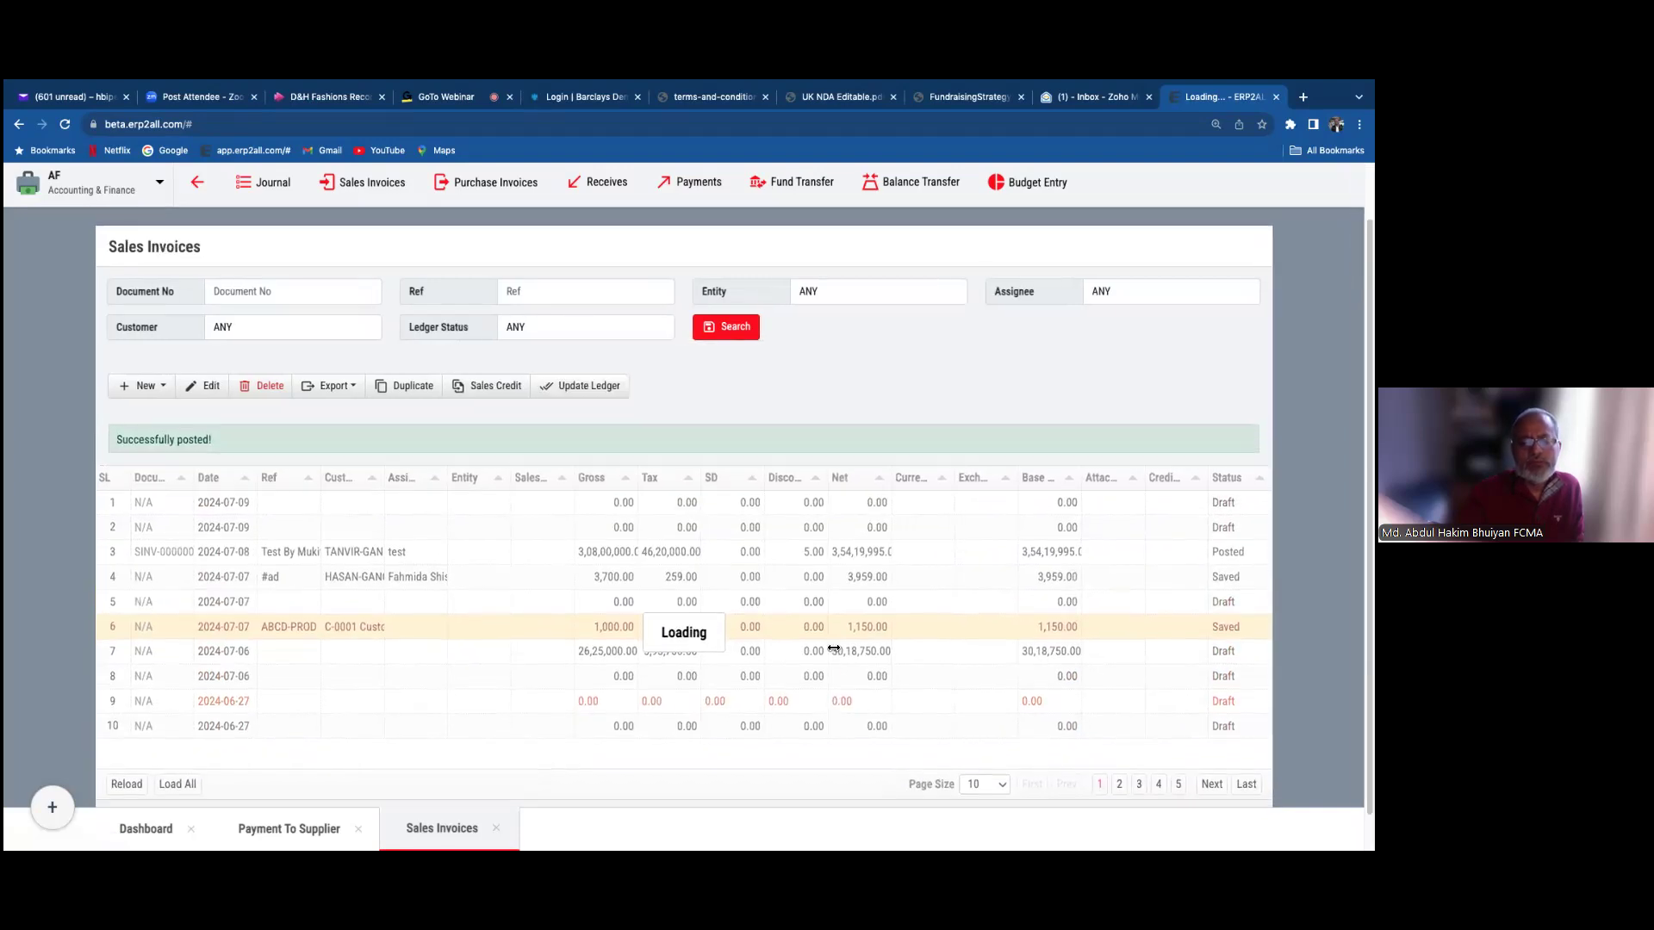
{"action": "scroll", "coordinate": [639, 596], "scroll_direction": "down", "scroll_amount": 1}
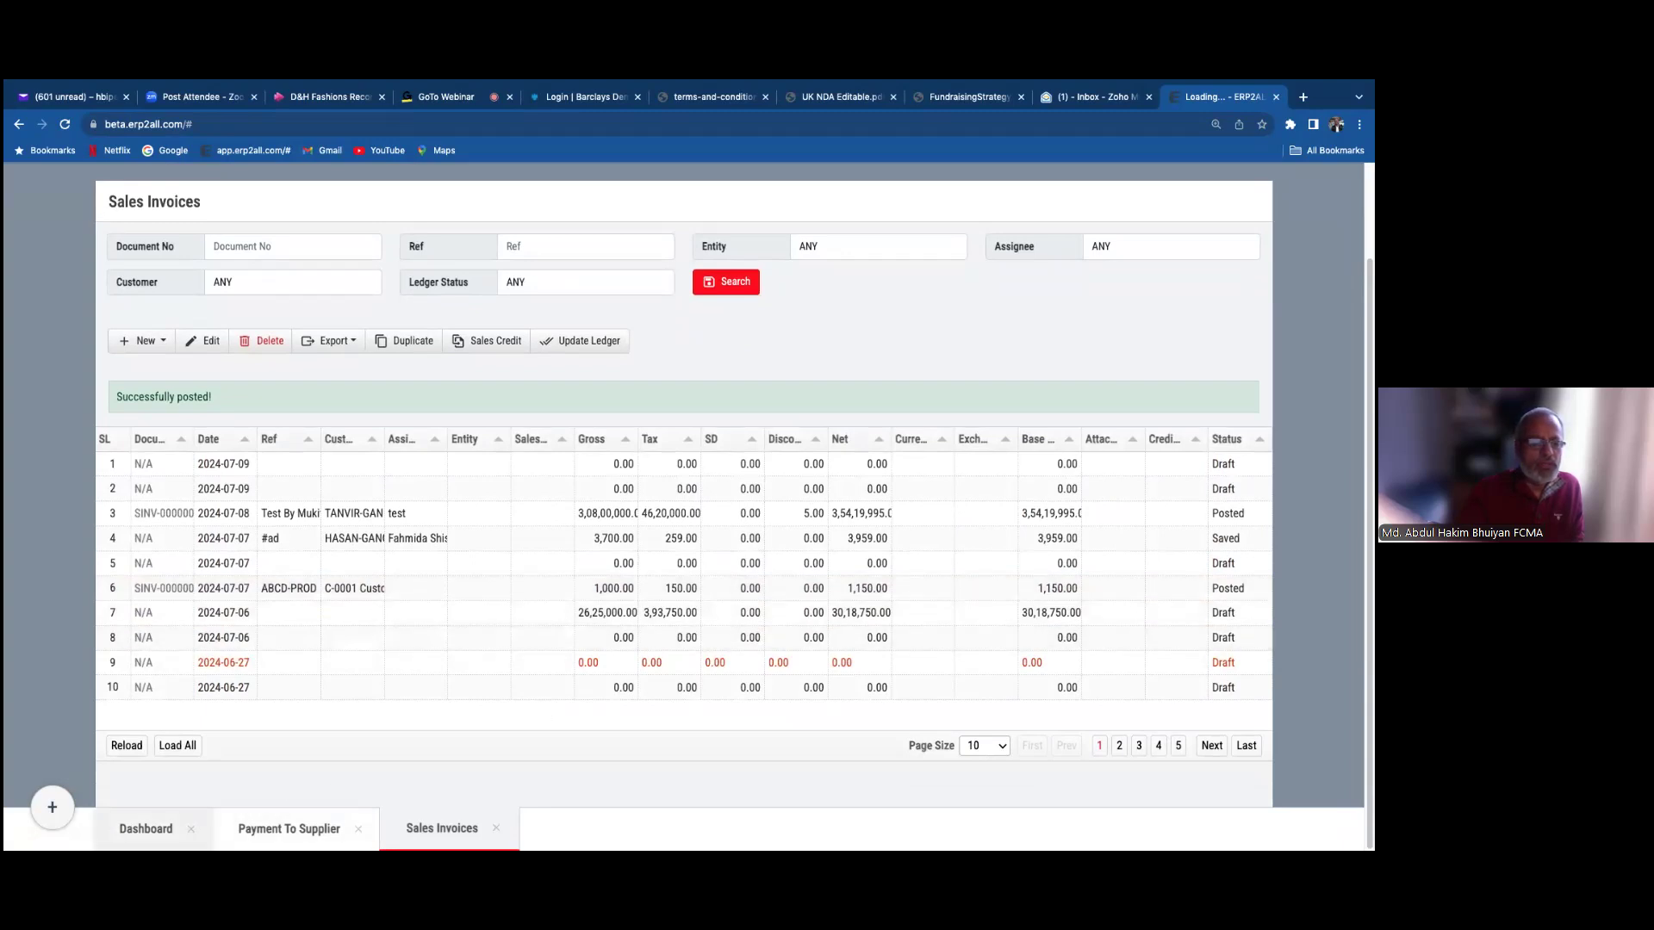
- Open the customer list in the Accounting & Finance master data
{"action": "scroll", "coordinate": [681, 508], "scroll_direction": "up", "scroll_amount": 2}
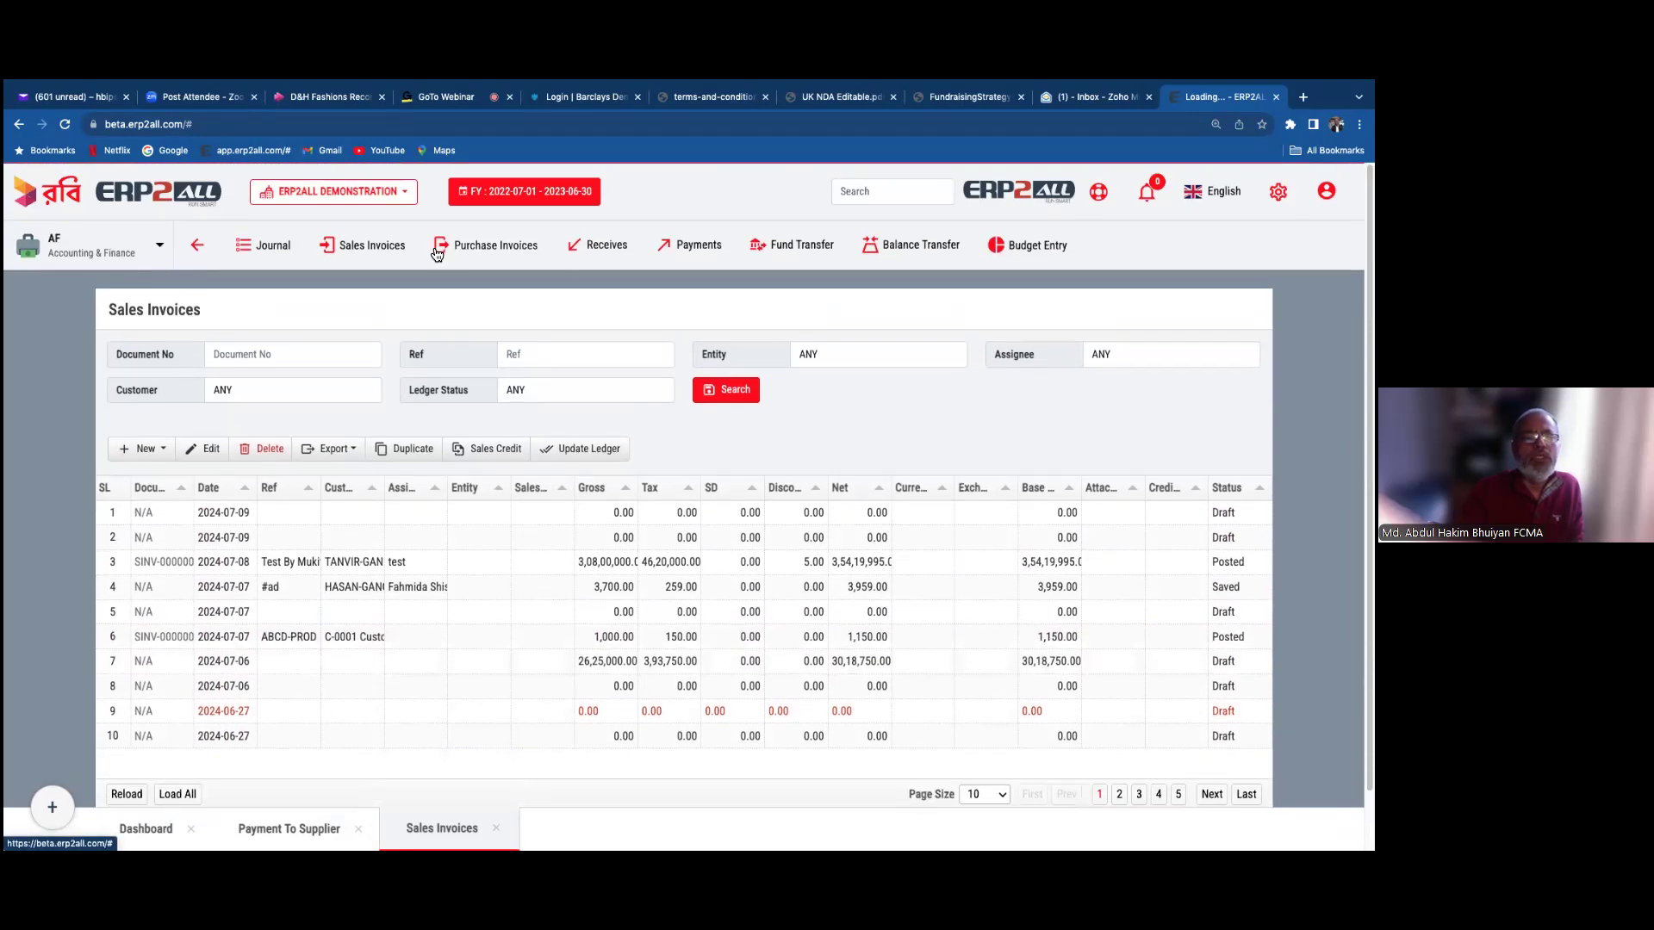
{"action": "left_click", "coordinate": [199, 249]}
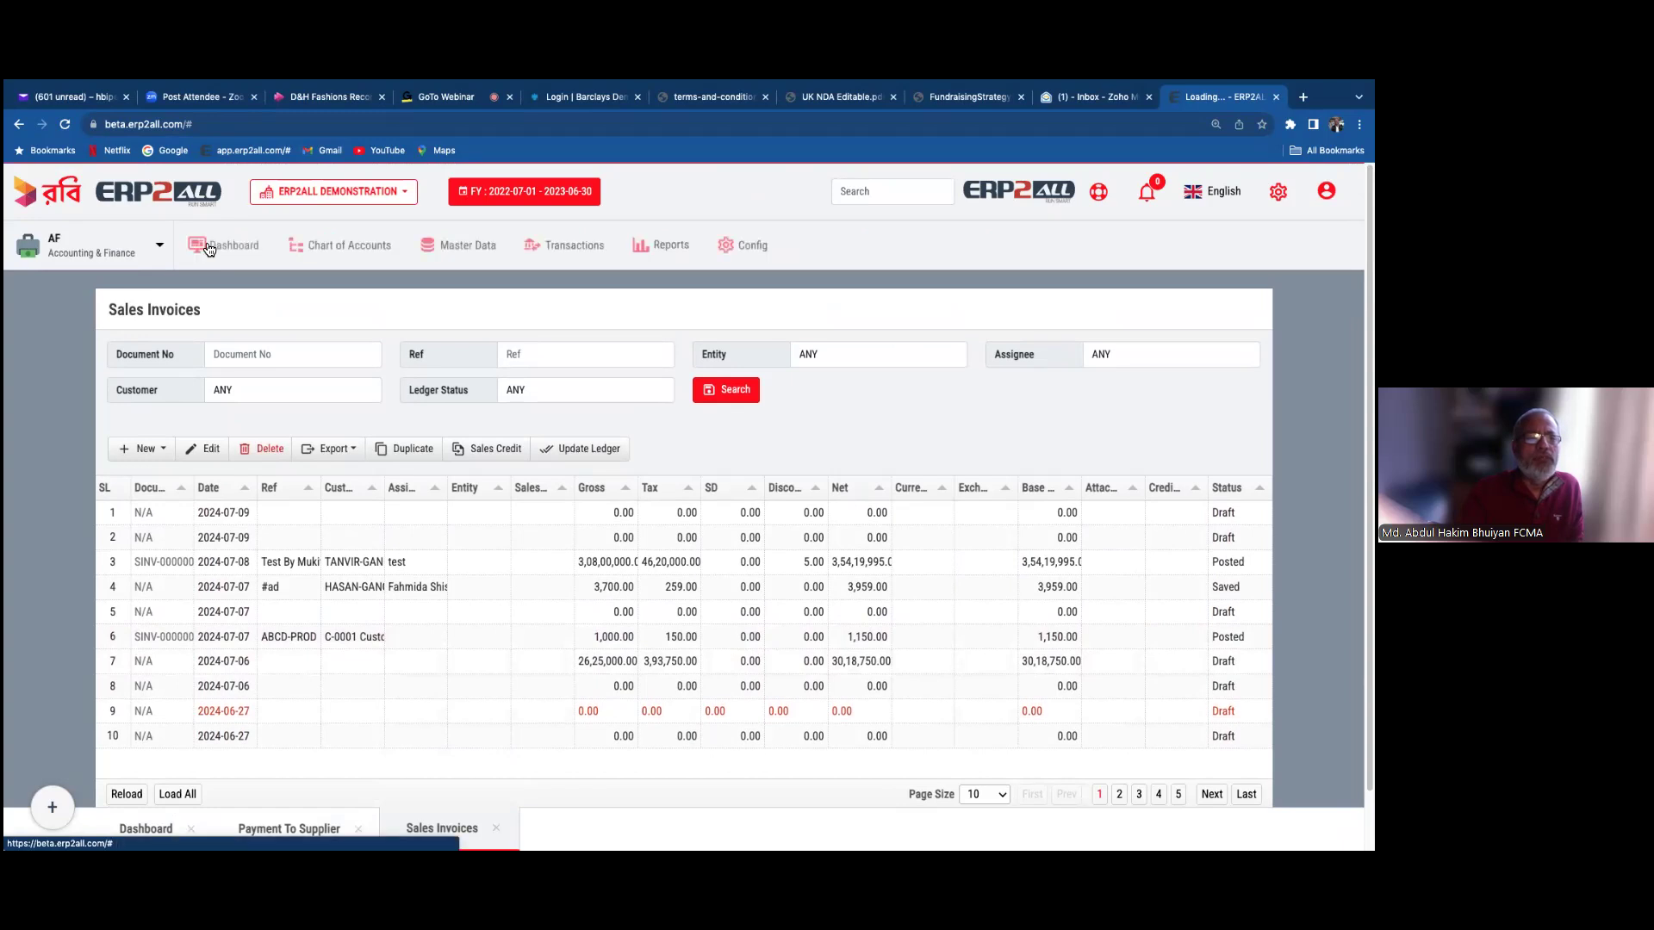
{"action": "left_click", "coordinate": [461, 247]}
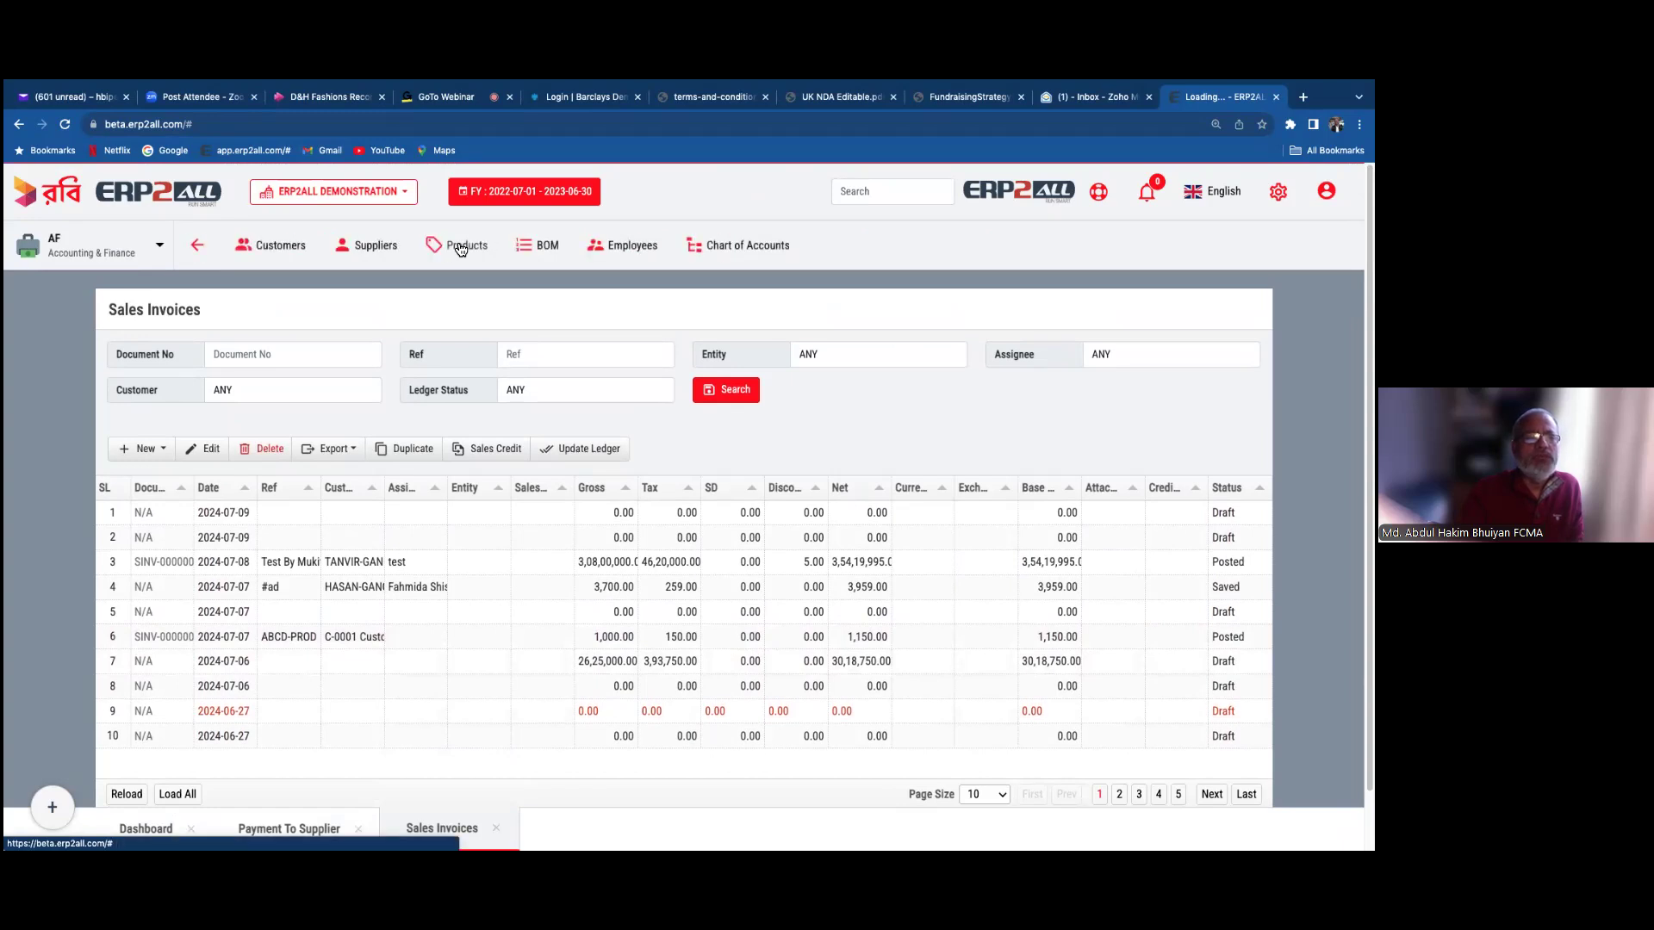
{"action": "left_click", "coordinate": [271, 249]}
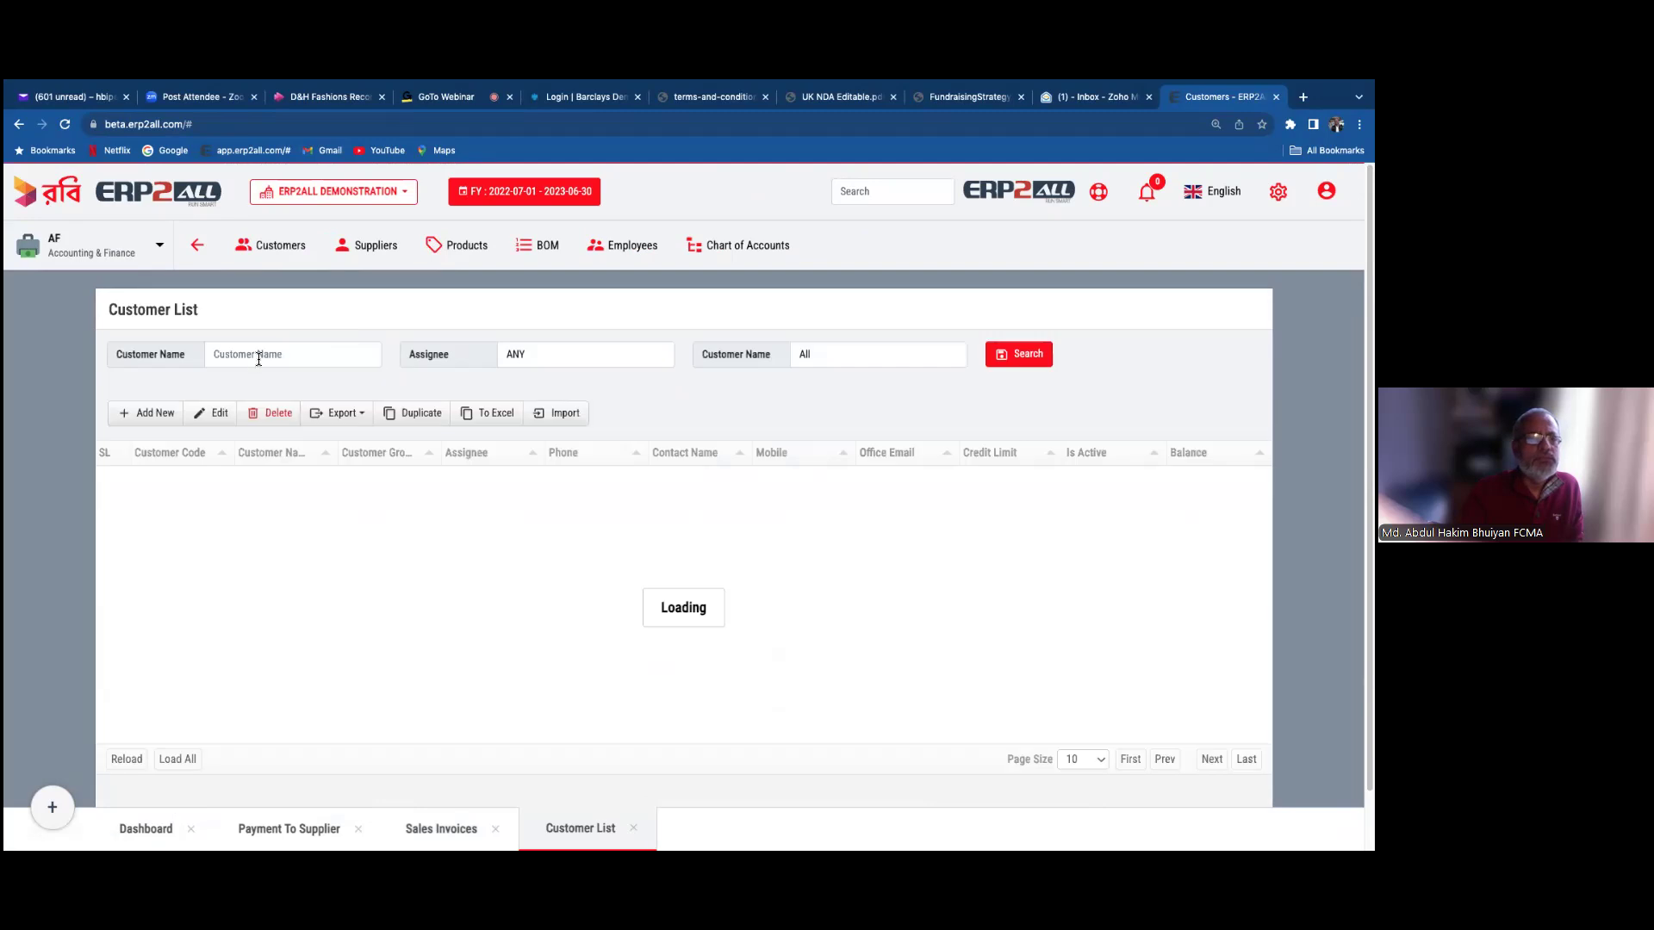
{"action": "left_click", "coordinate": [256, 356]}
{"action": "type", "text": "abcd"}
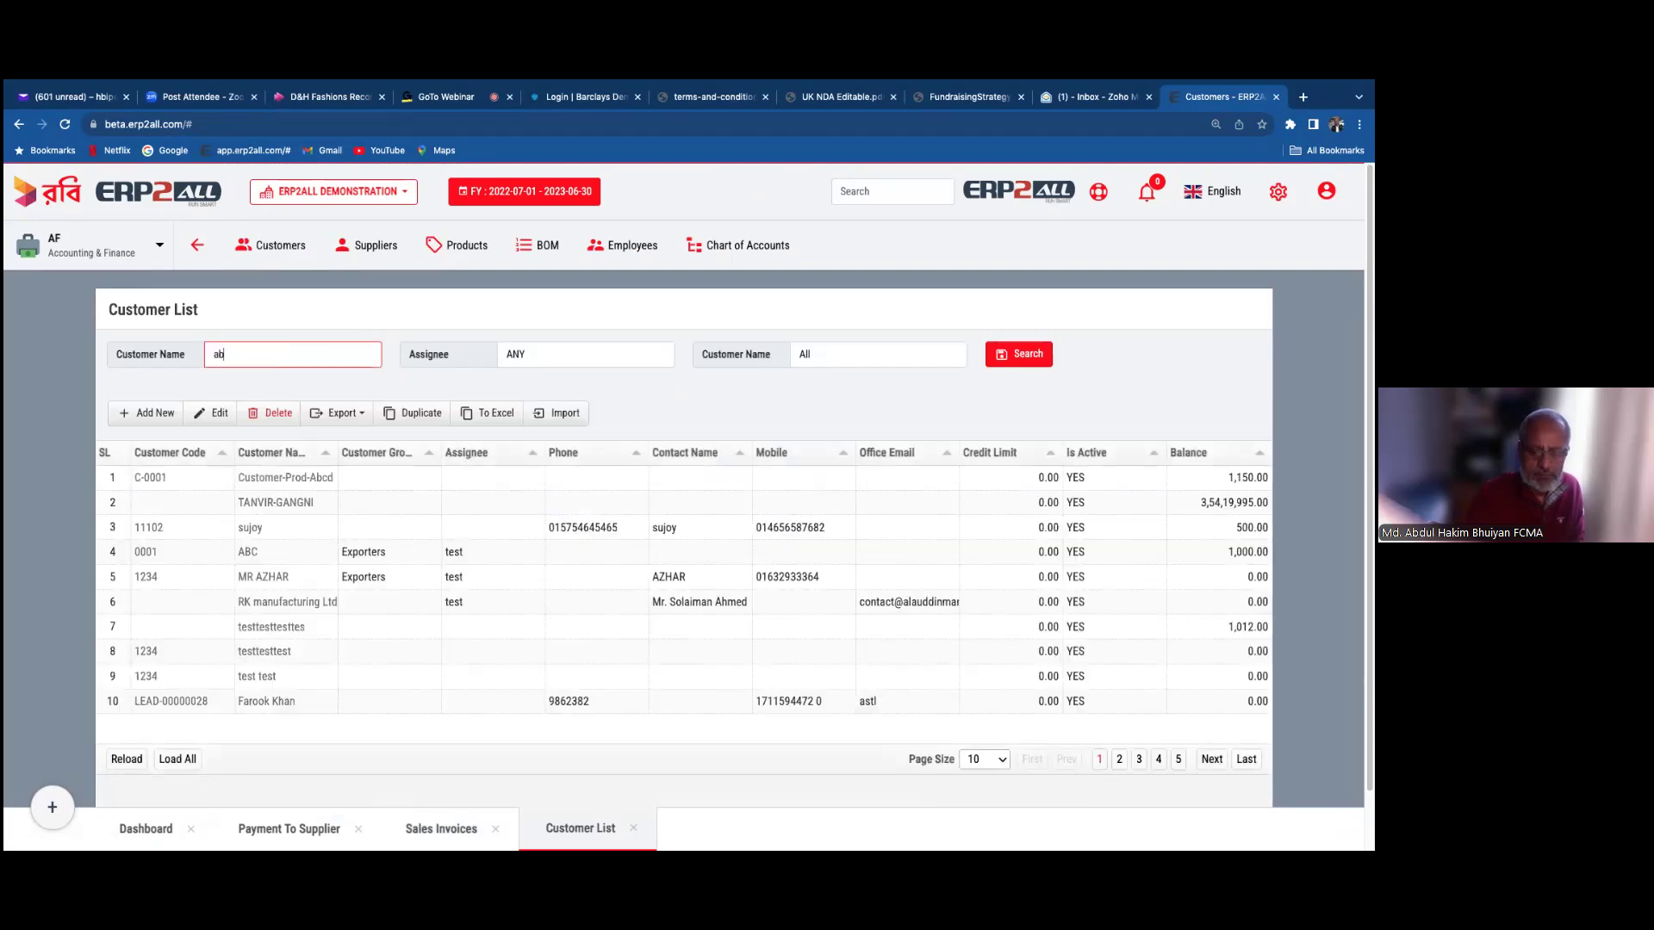
{"action": "double_click", "coordinate": [249, 360]}
{"action": "left_click", "coordinate": [216, 356]}
{"action": "key", "text": "BackSpace"}
{"action": "key", "text": "BackSpace"}
{"action": "key", "text": "BackSpace"}
{"action": "key", "text": "BackSpace"}
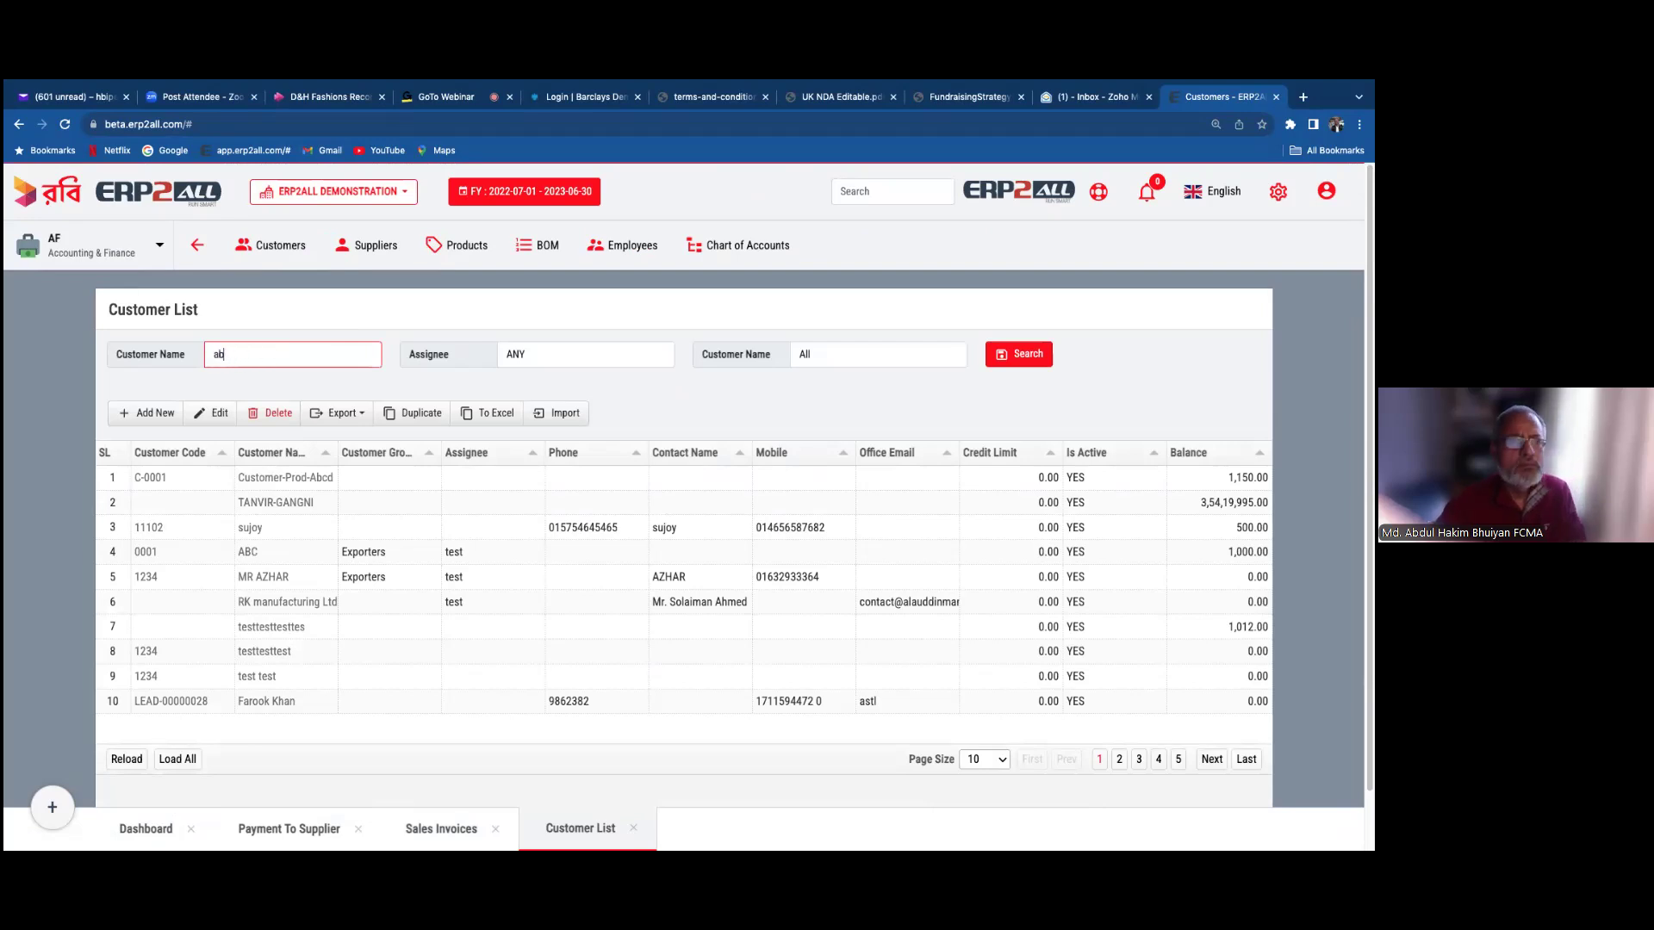
- Open the account statement of Customer-Prod-Abcd from the customer list
{"action": "left_click", "coordinate": [300, 479]}
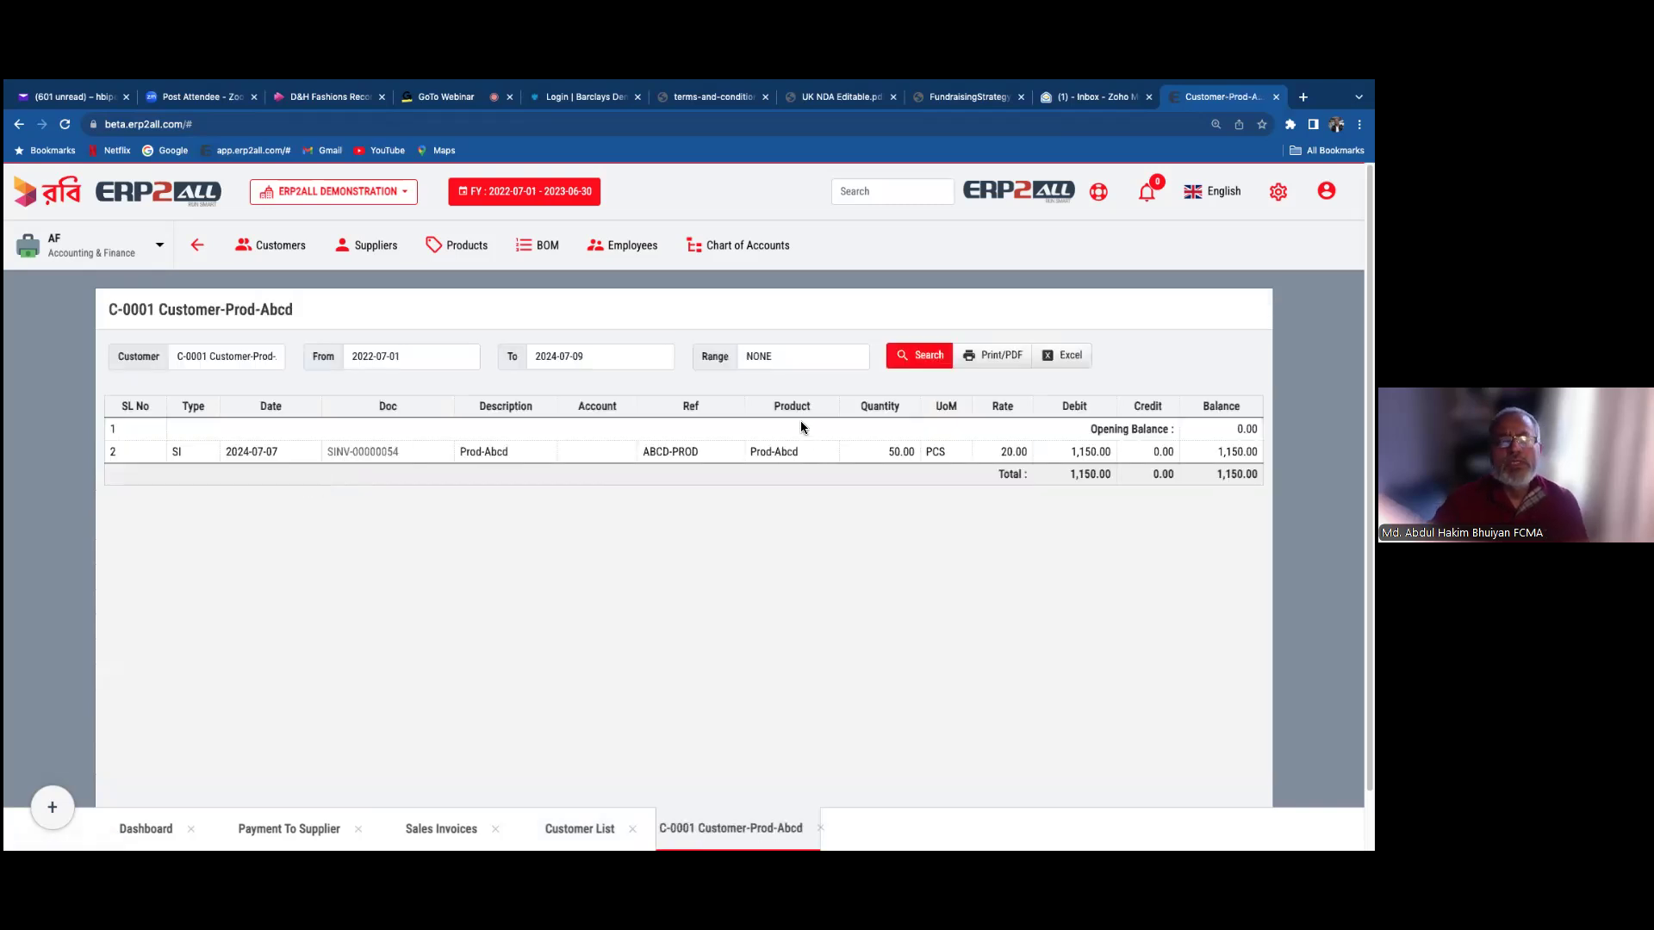
- Examine the date and balance of the ABCD-PROD invoice line in Customer-Prod-Abcd's statement
{"action": "left_click", "coordinate": [796, 355]}
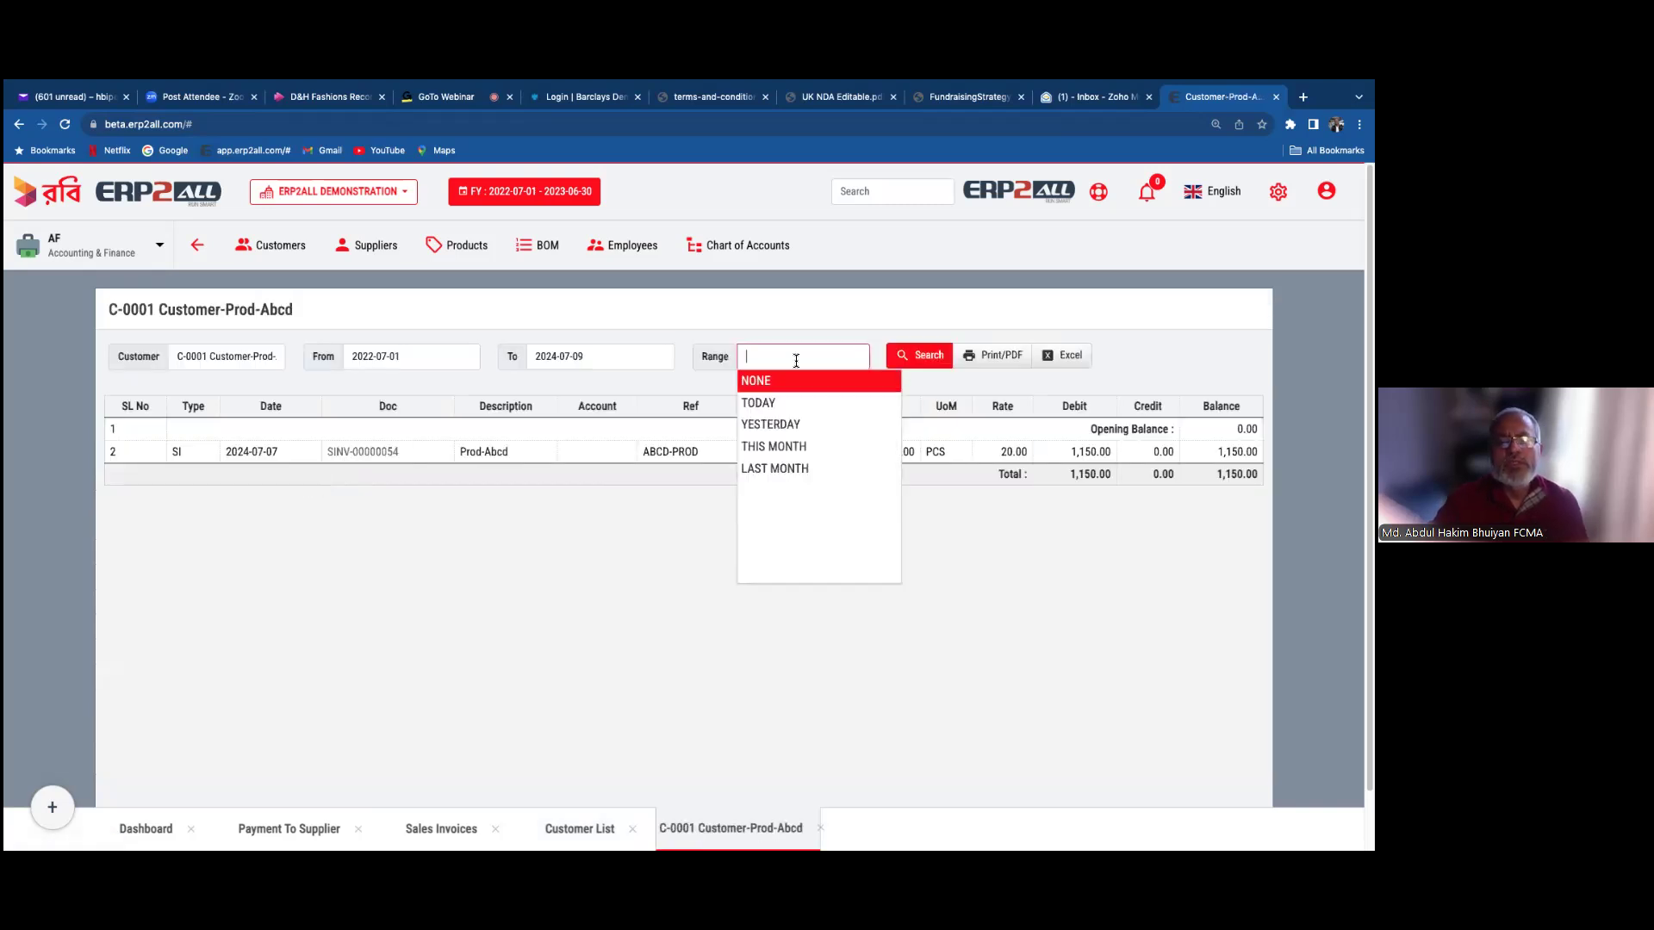
{"action": "left_click", "coordinate": [953, 558]}
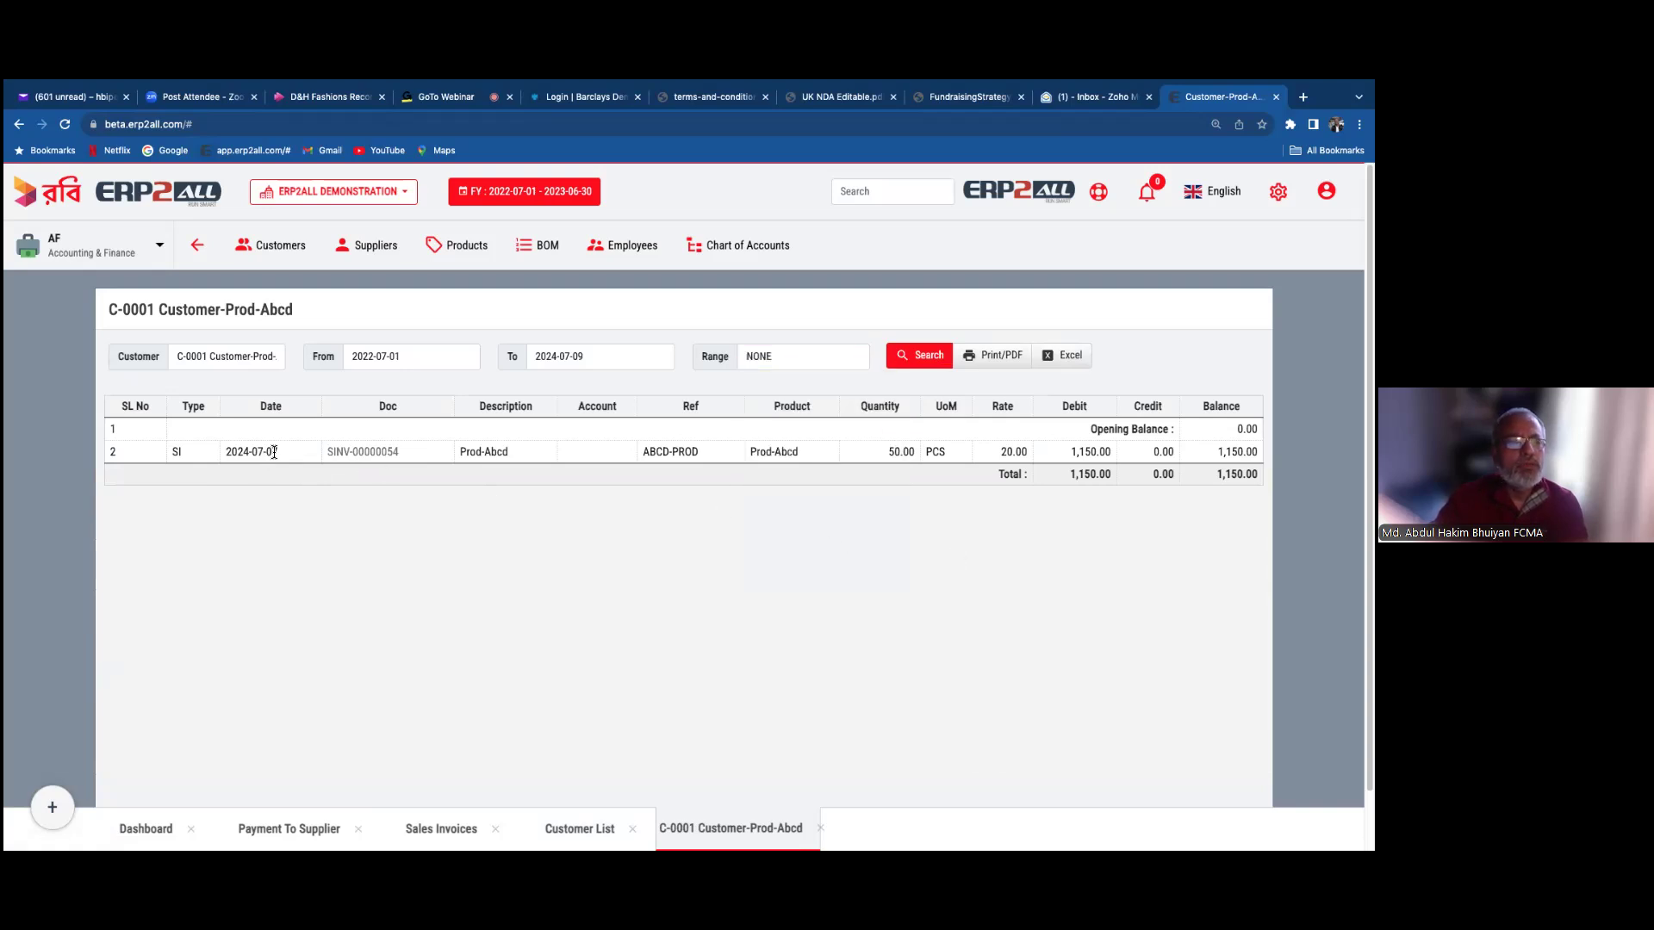
{"action": "left_click_drag", "start_coordinate": [260, 451], "coordinate": [229, 453]}
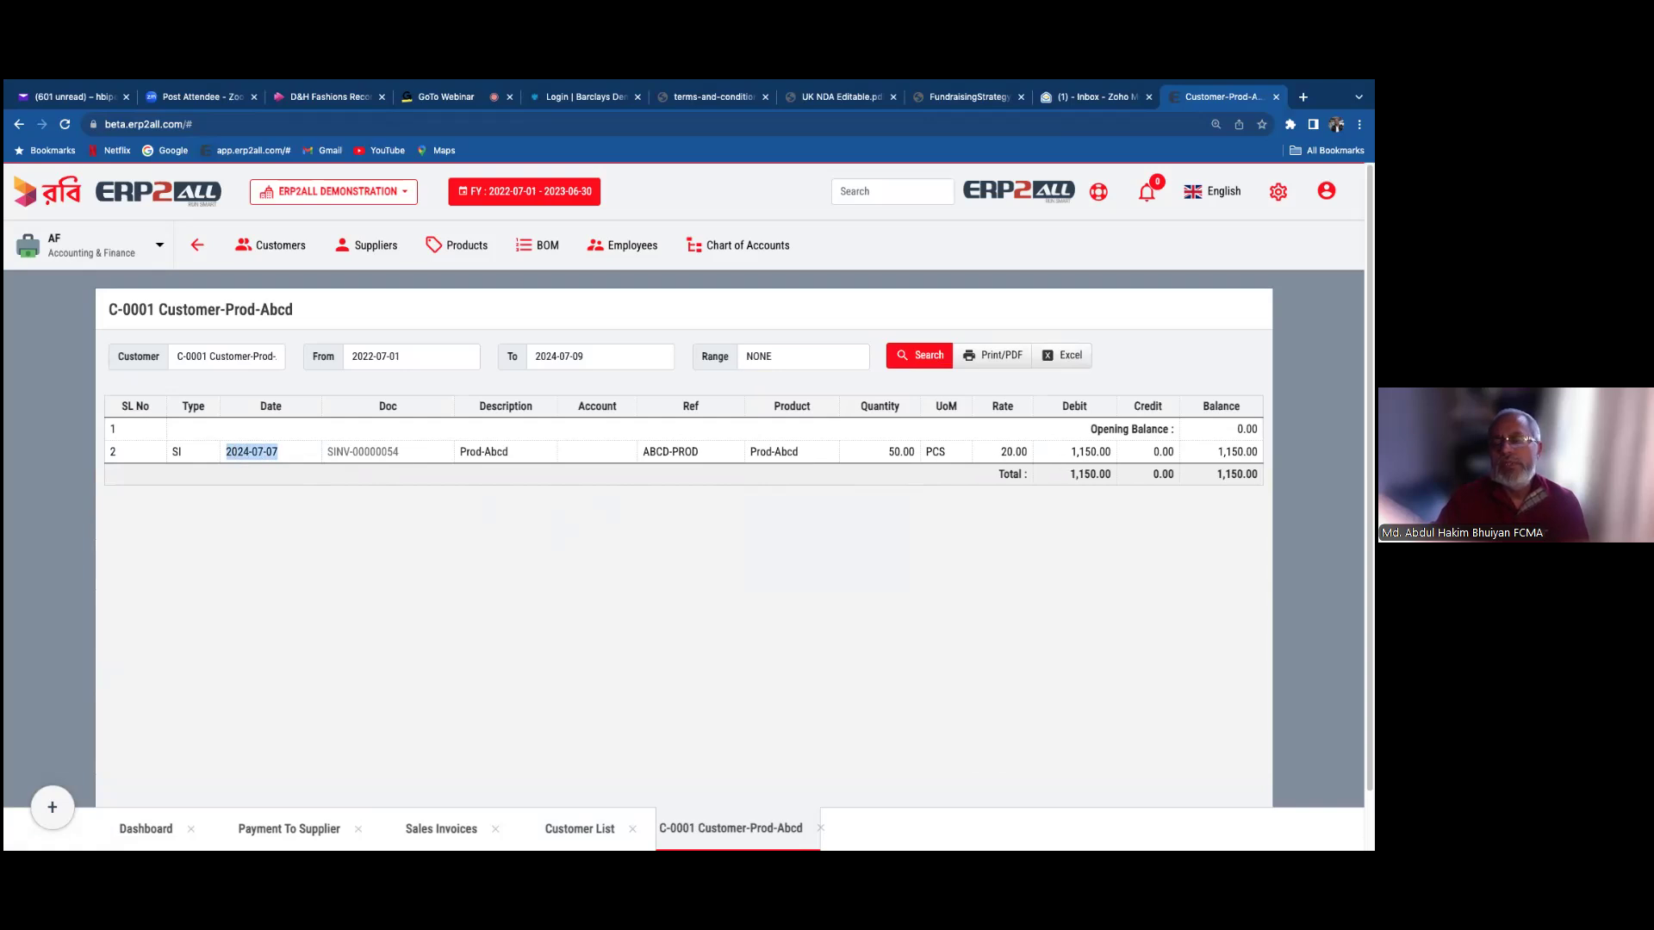
{"action": "left_click_drag", "start_coordinate": [1218, 452], "coordinate": [1259, 451]}
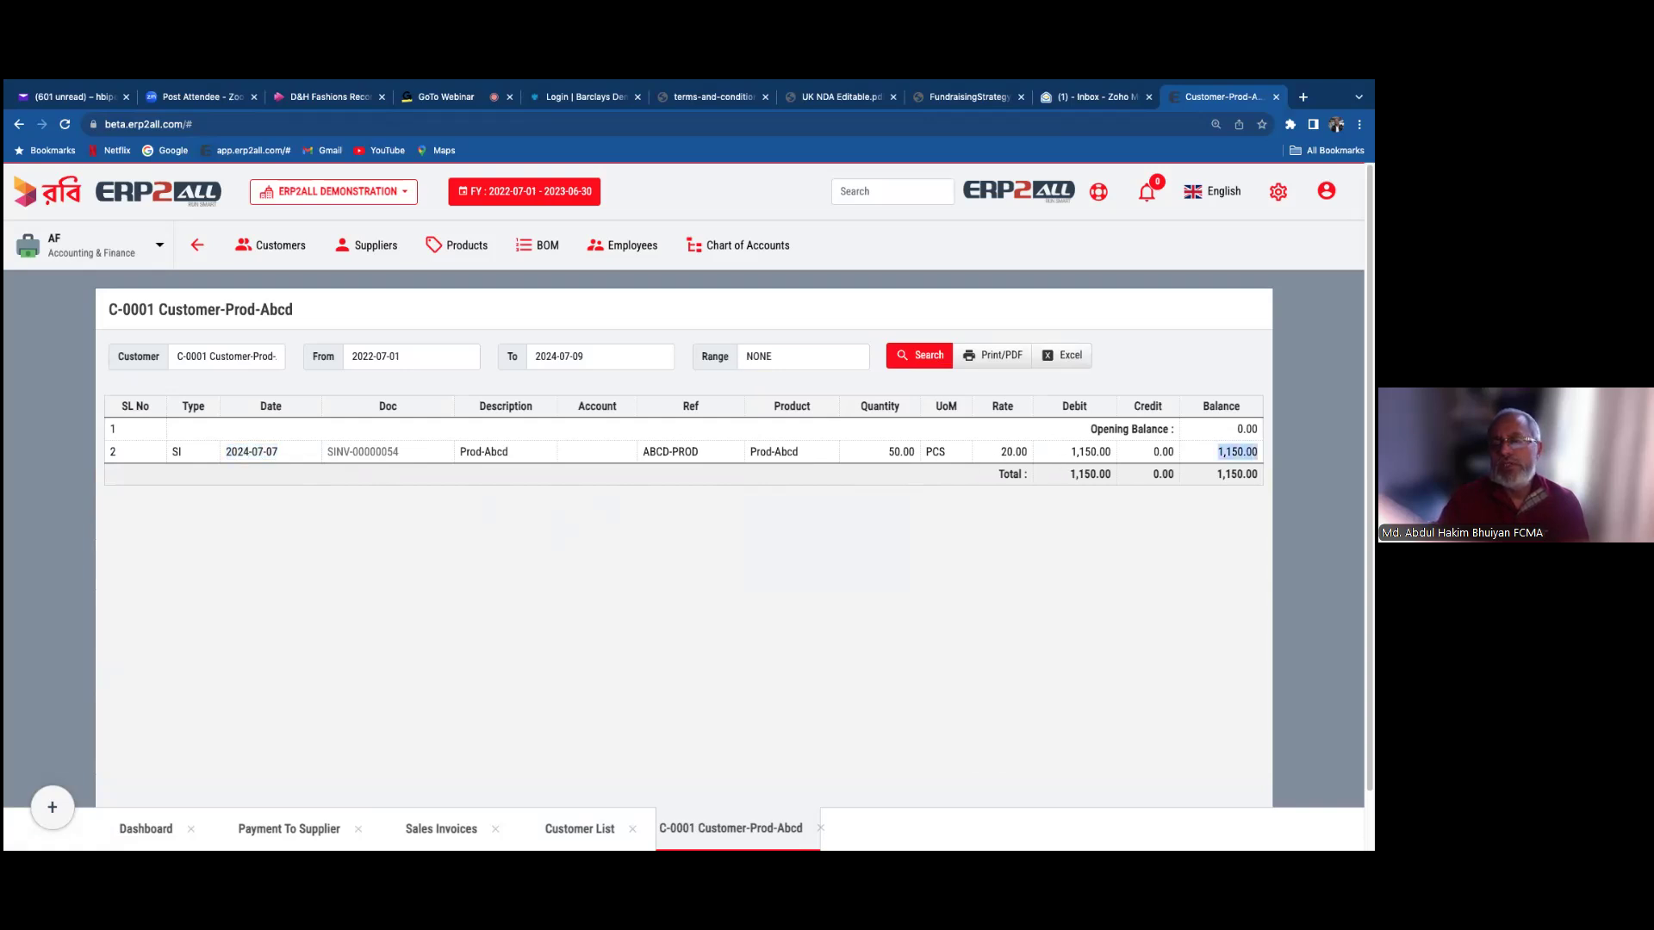
- Close the customer statement, customer list, sales invoices and supplier payment pages and return to the Accounting & Finance main options
{"action": "left_click", "coordinate": [820, 828]}
{"action": "left_click", "coordinate": [633, 828]}
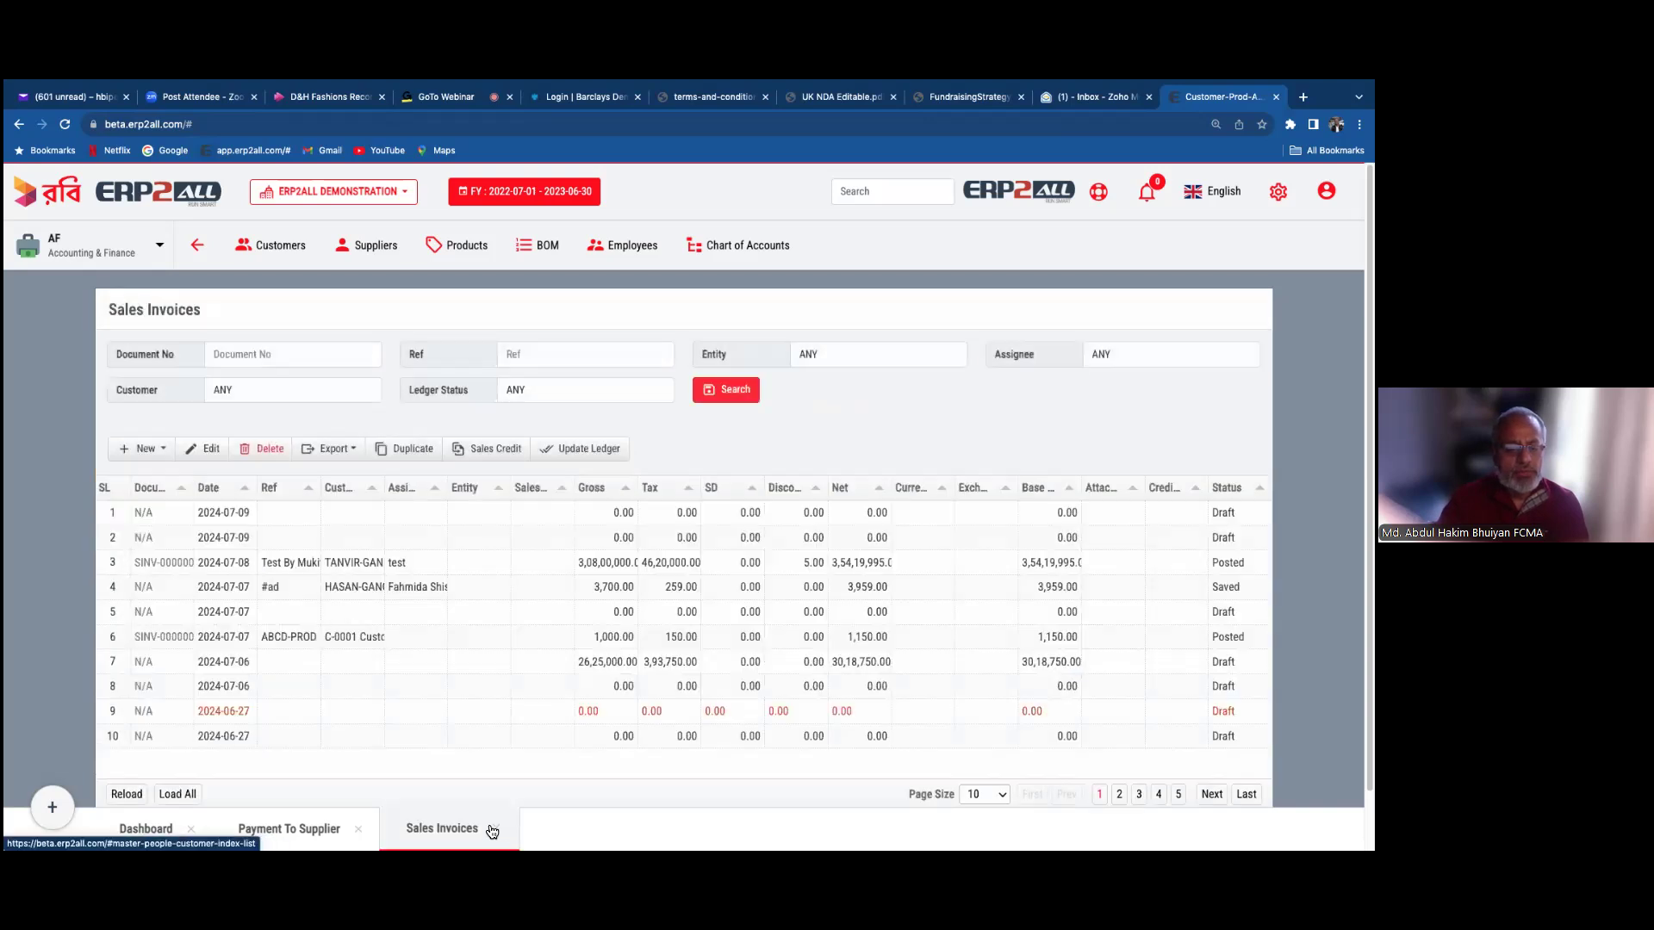
{"action": "left_click", "coordinate": [496, 828]}
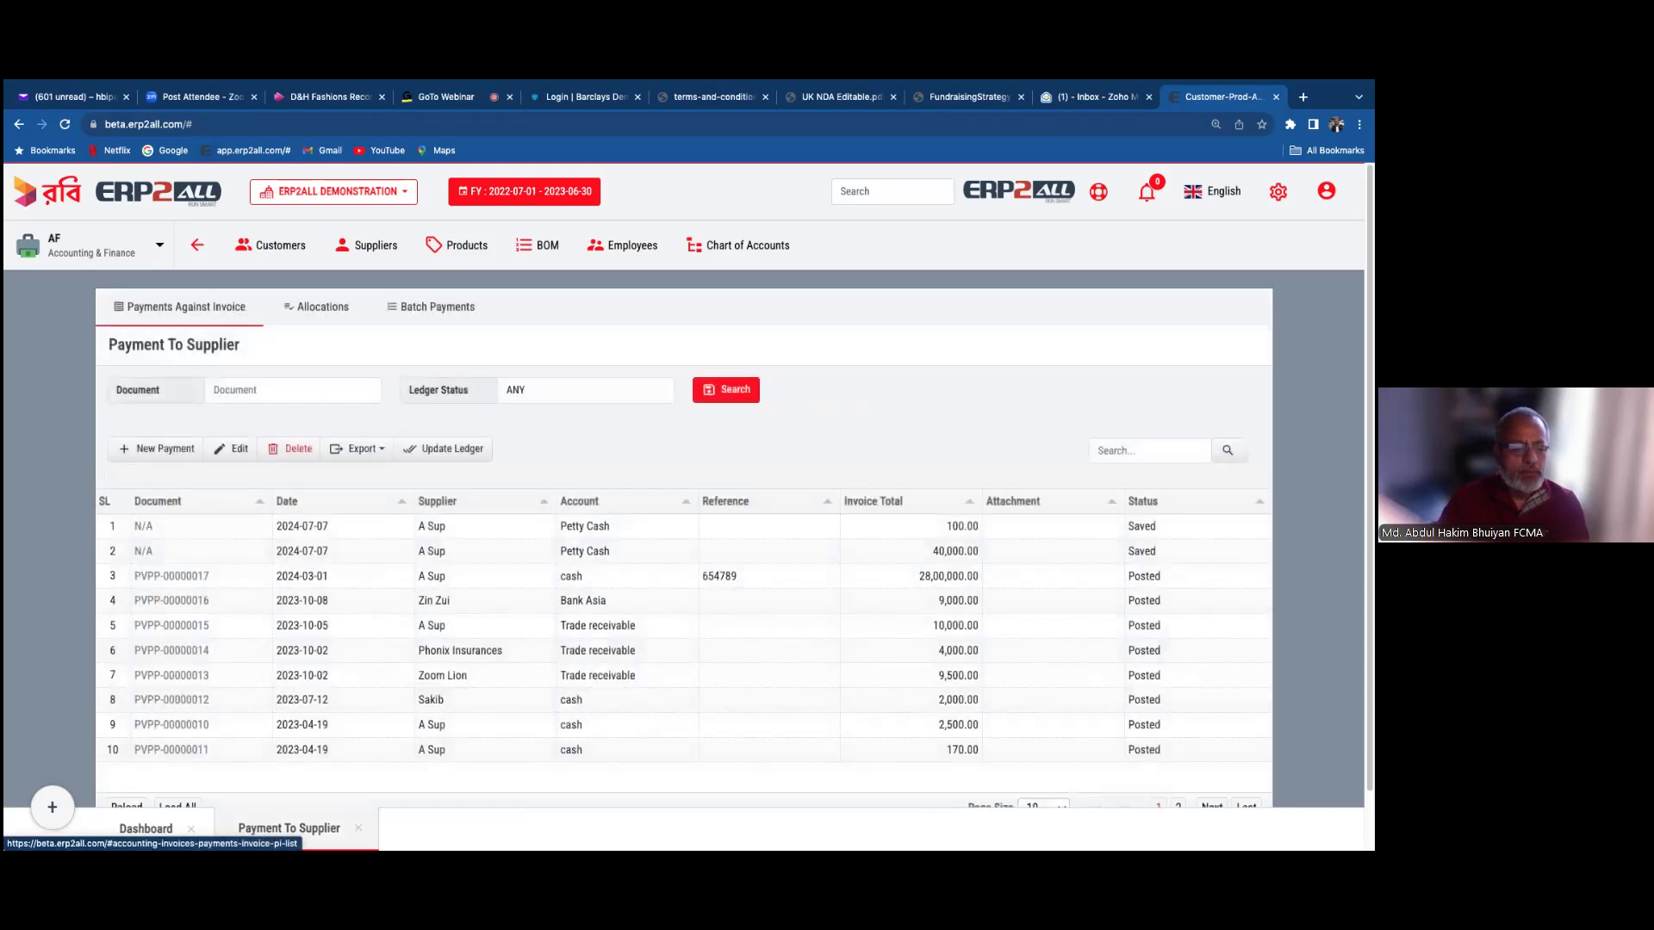
{"action": "left_click", "coordinate": [196, 244]}
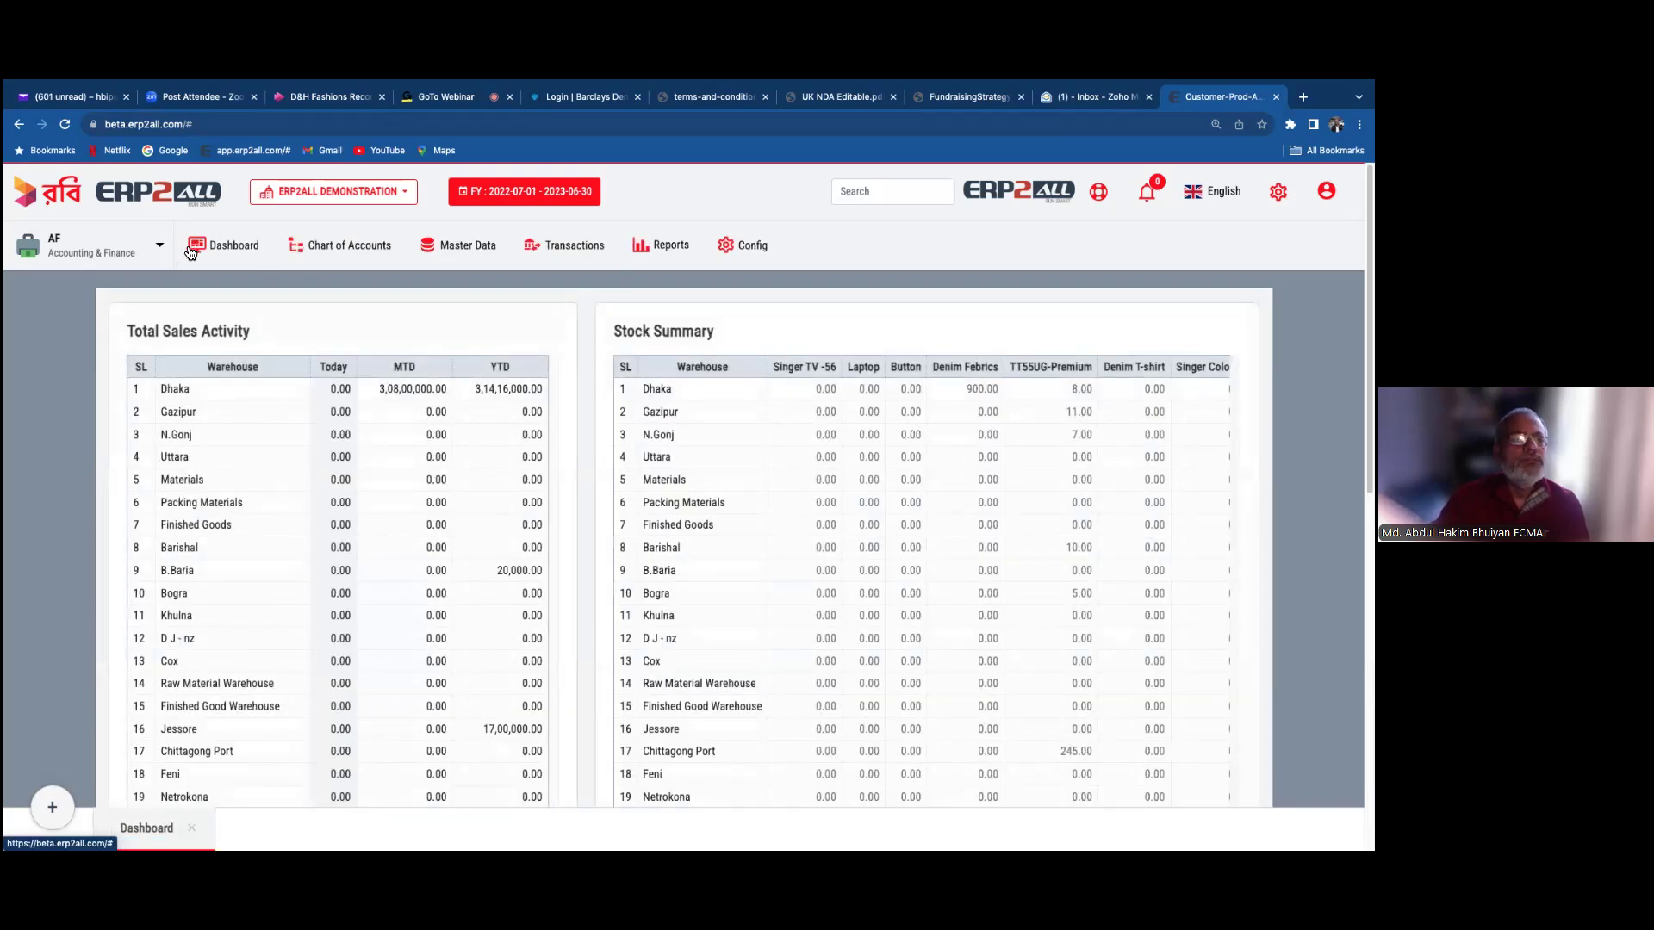
- Search the chart of accounts for "Local"
{"action": "left_click", "coordinate": [302, 250]}
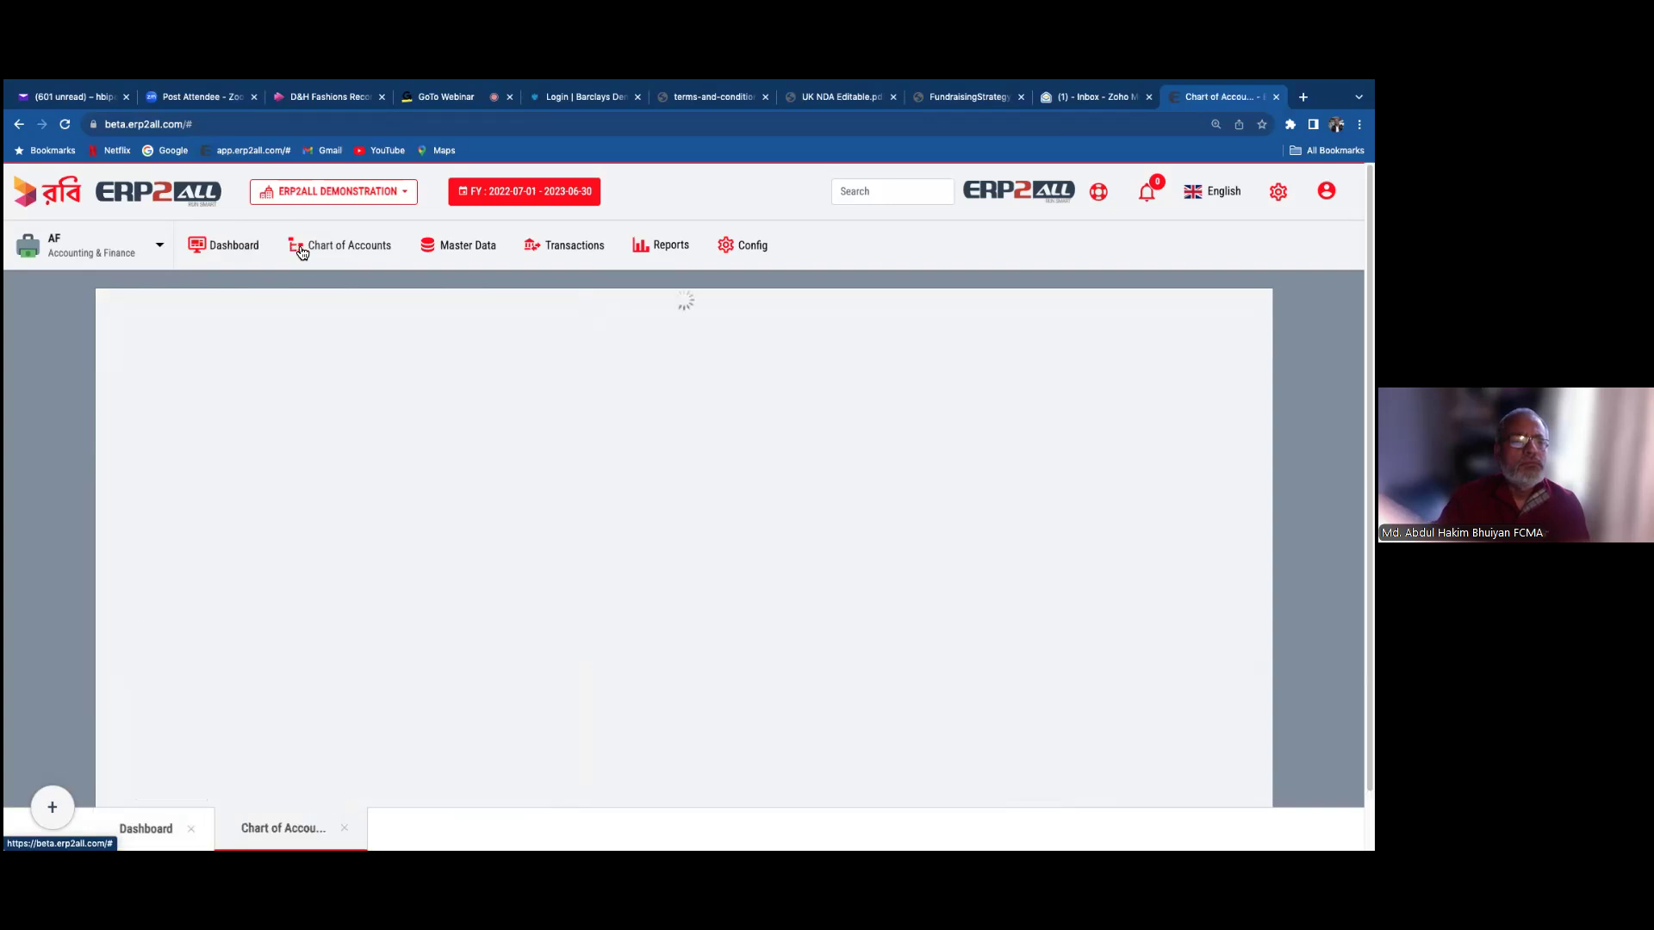
{"action": "left_click", "coordinate": [1137, 357]}
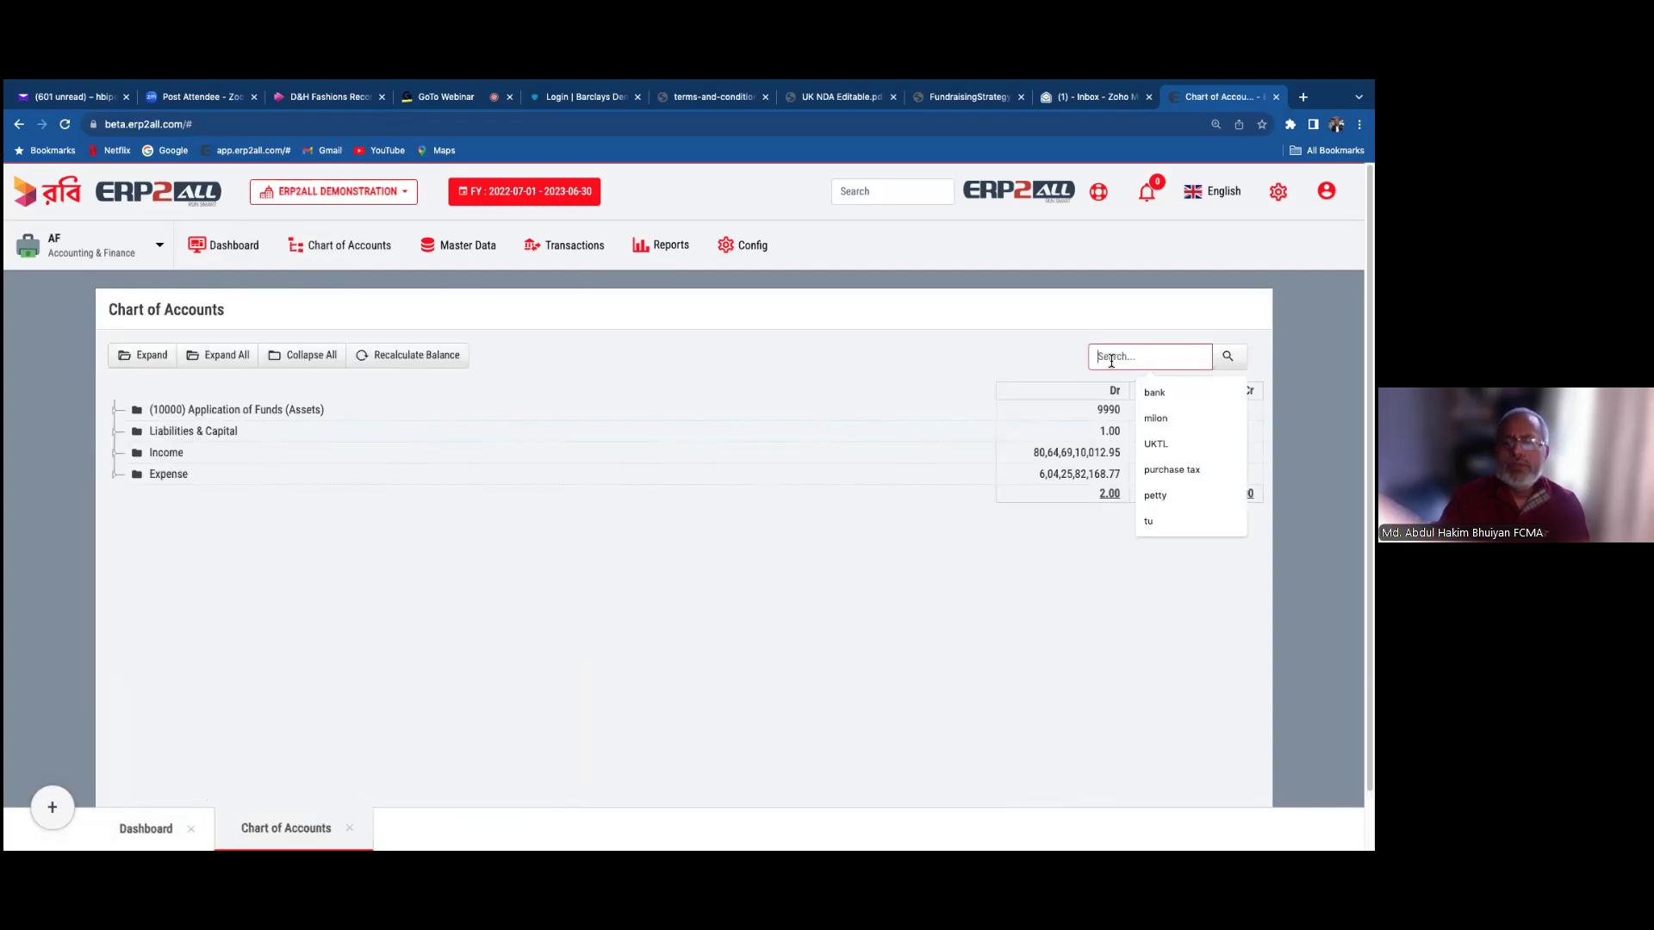
{"action": "type", "text": "L"}
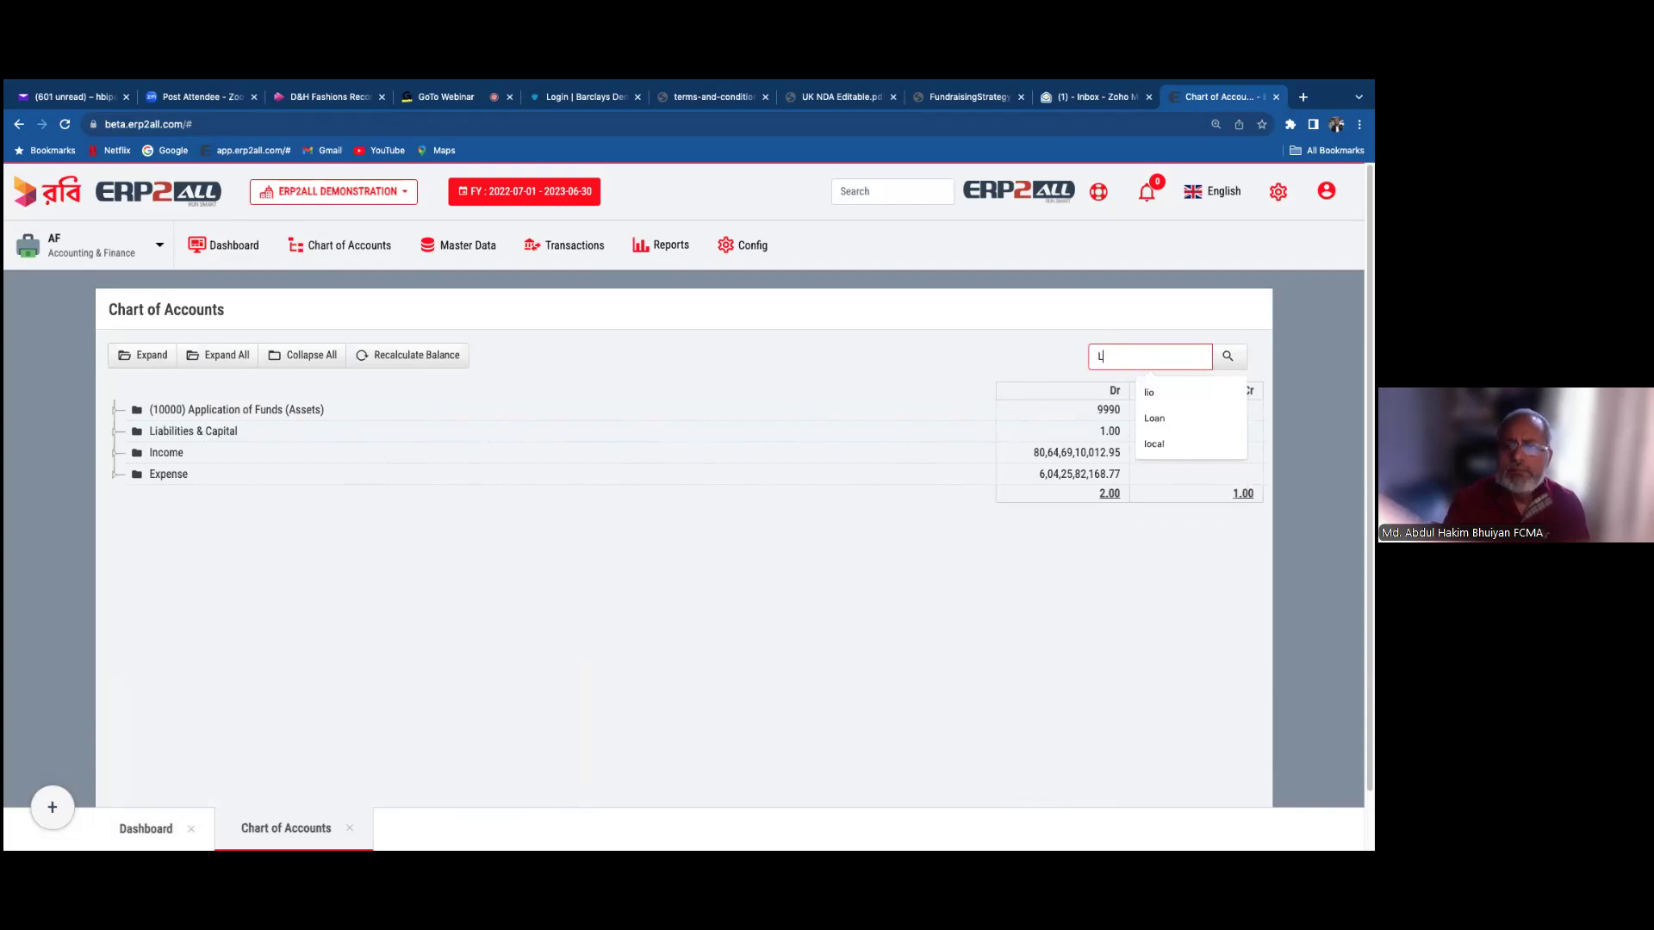
{"action": "type", "text": "ocal"}
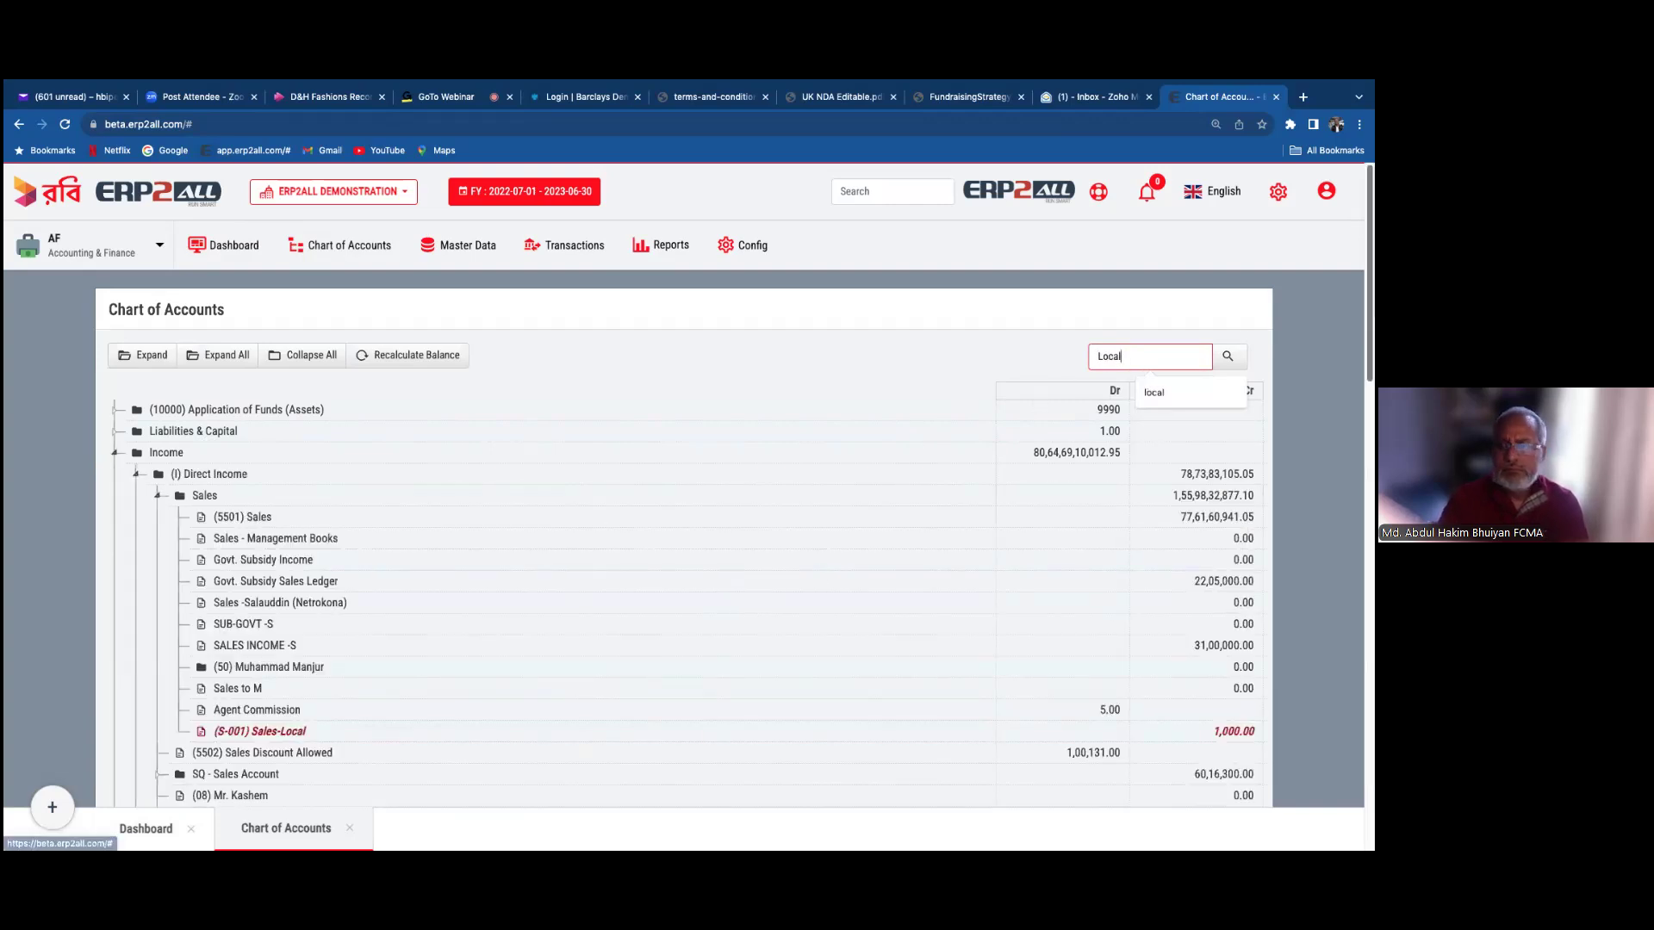
- Look through the matching accounts and request the ledger of the (S-001) Sales-Local account under Direct Income
{"action": "scroll", "coordinate": [680, 483], "scroll_direction": "down", "scroll_amount": 15}
{"action": "scroll", "coordinate": [681, 483], "scroll_direction": "down", "scroll_amount": 7}
{"action": "scroll", "coordinate": [680, 483], "scroll_direction": "up", "scroll_amount": 7}
{"action": "scroll", "coordinate": [282, 624], "scroll_direction": "up", "scroll_amount": 3}
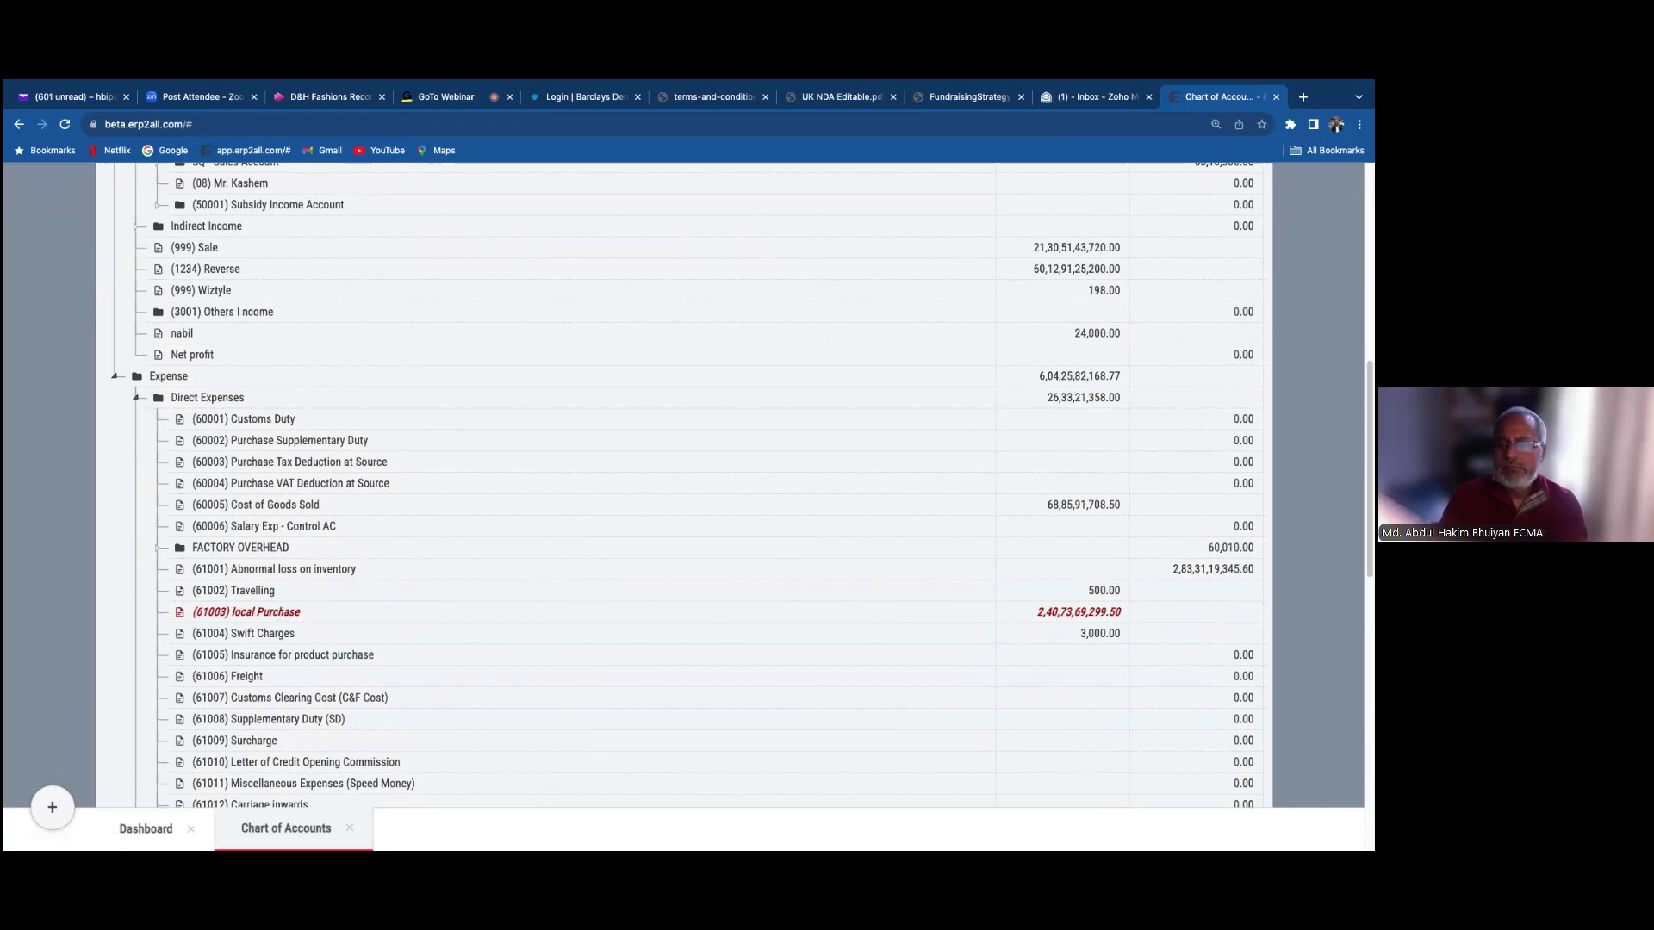
{"action": "scroll", "coordinate": [373, 436], "scroll_direction": "up", "scroll_amount": 4}
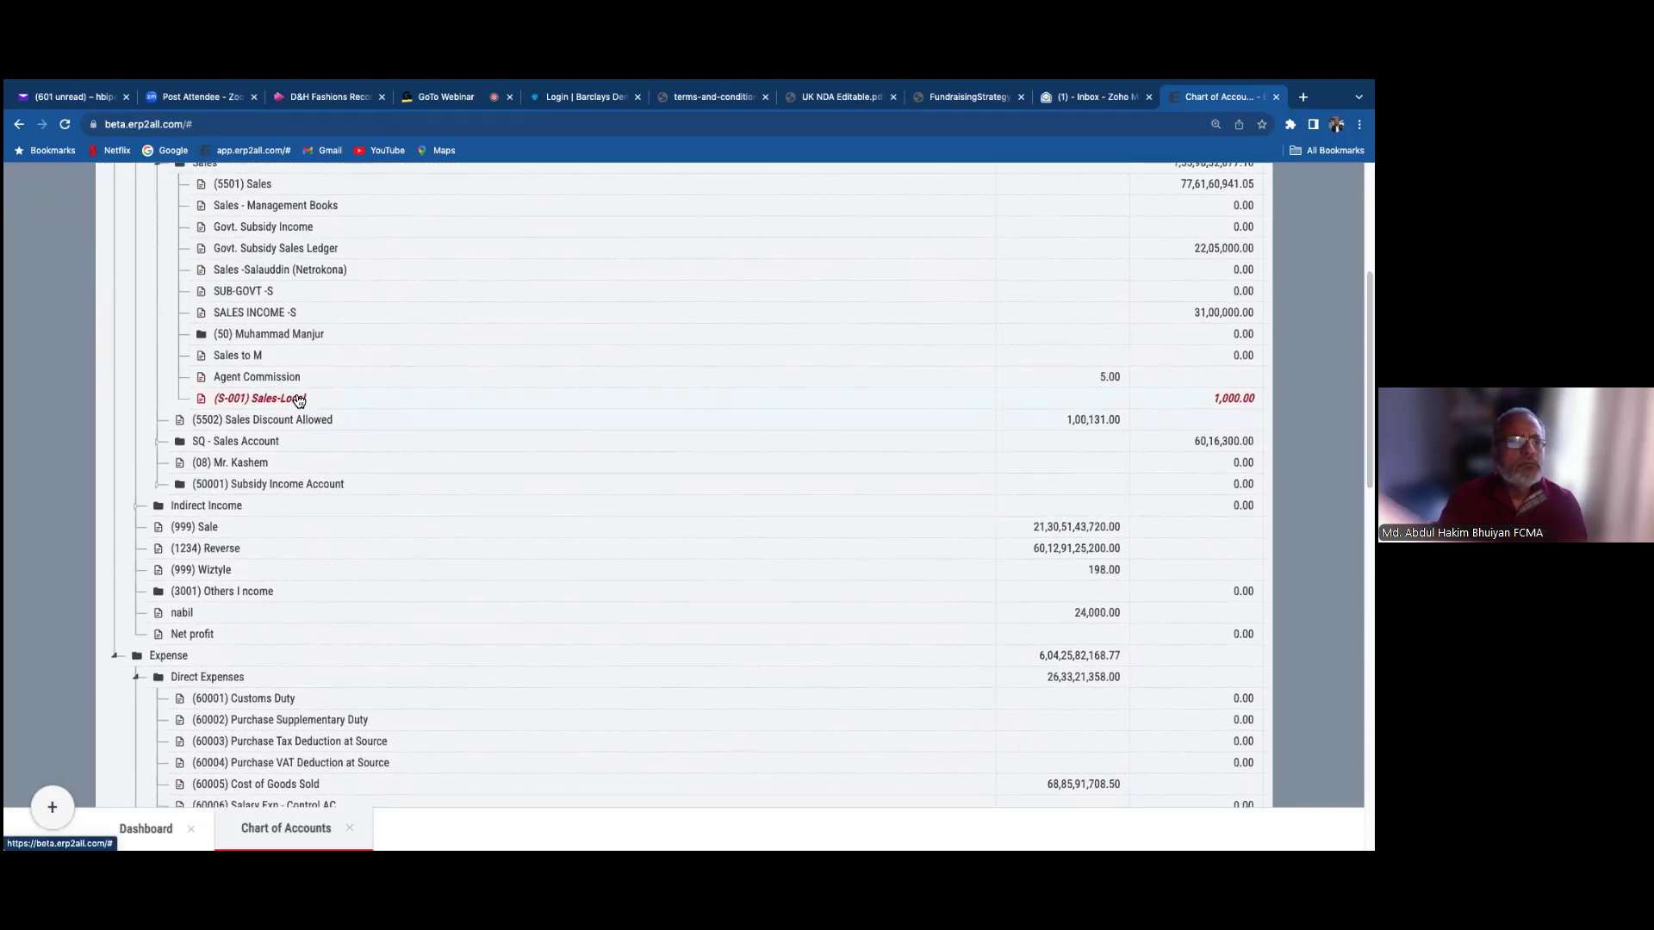
{"action": "mouse_move", "coordinate": [298, 399]}
{"action": "left_click", "coordinate": [353, 398]}
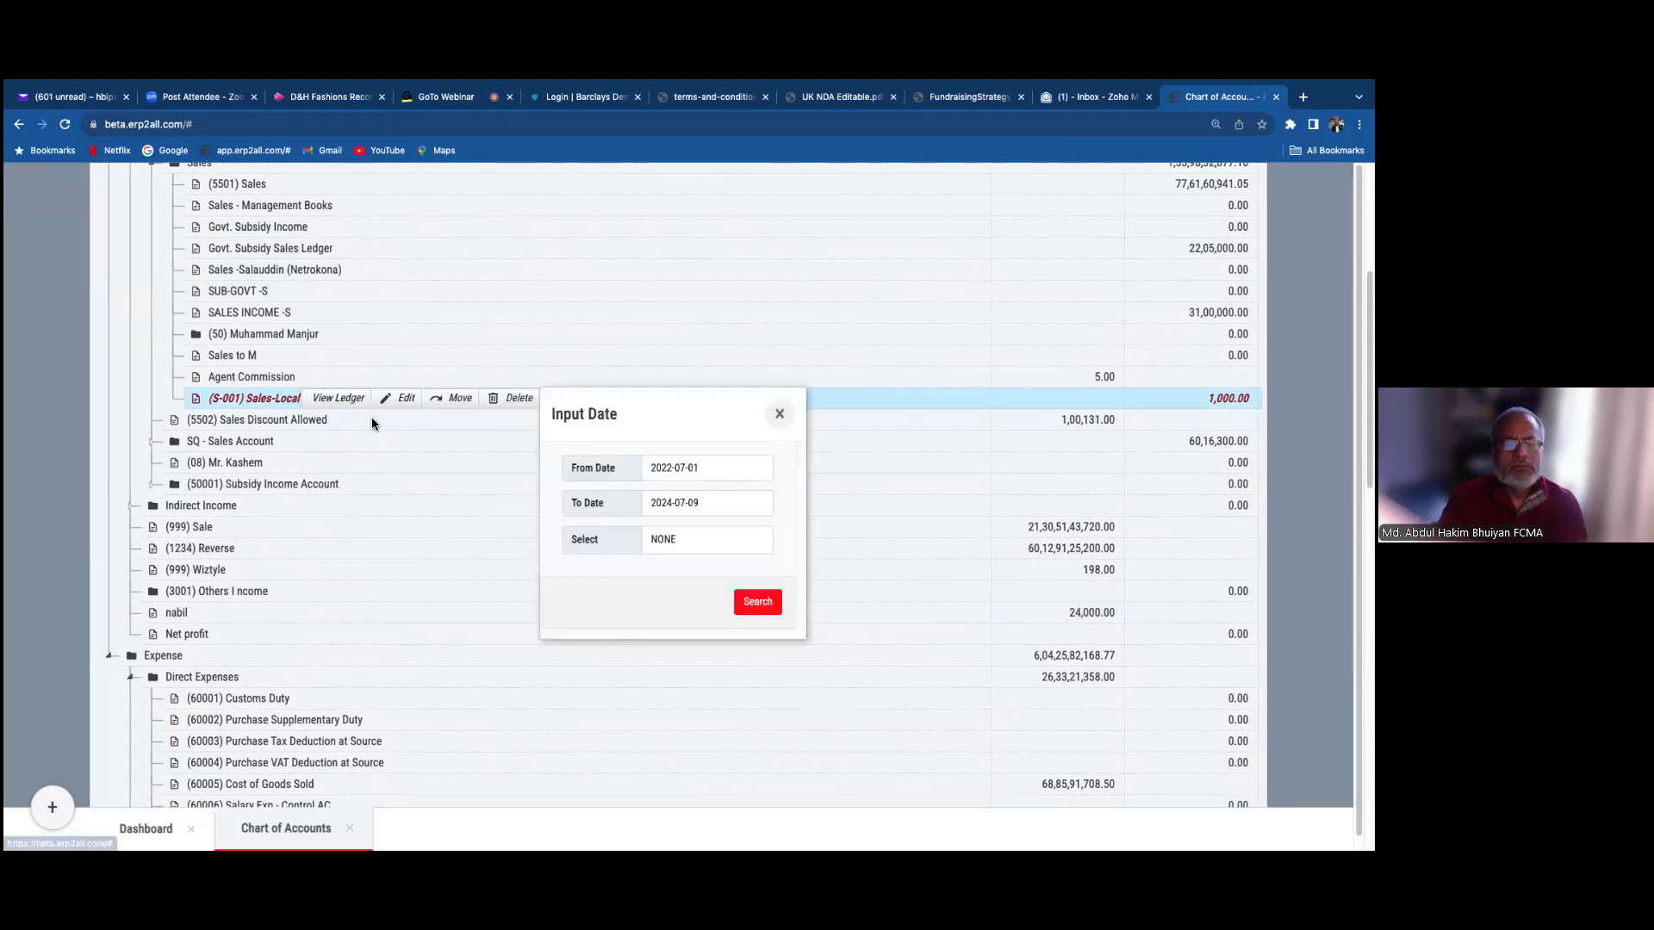
- Set the Sales-Local ledger's from date to 2024-07-07 and run the ledger search
{"action": "left_click", "coordinate": [691, 539]}
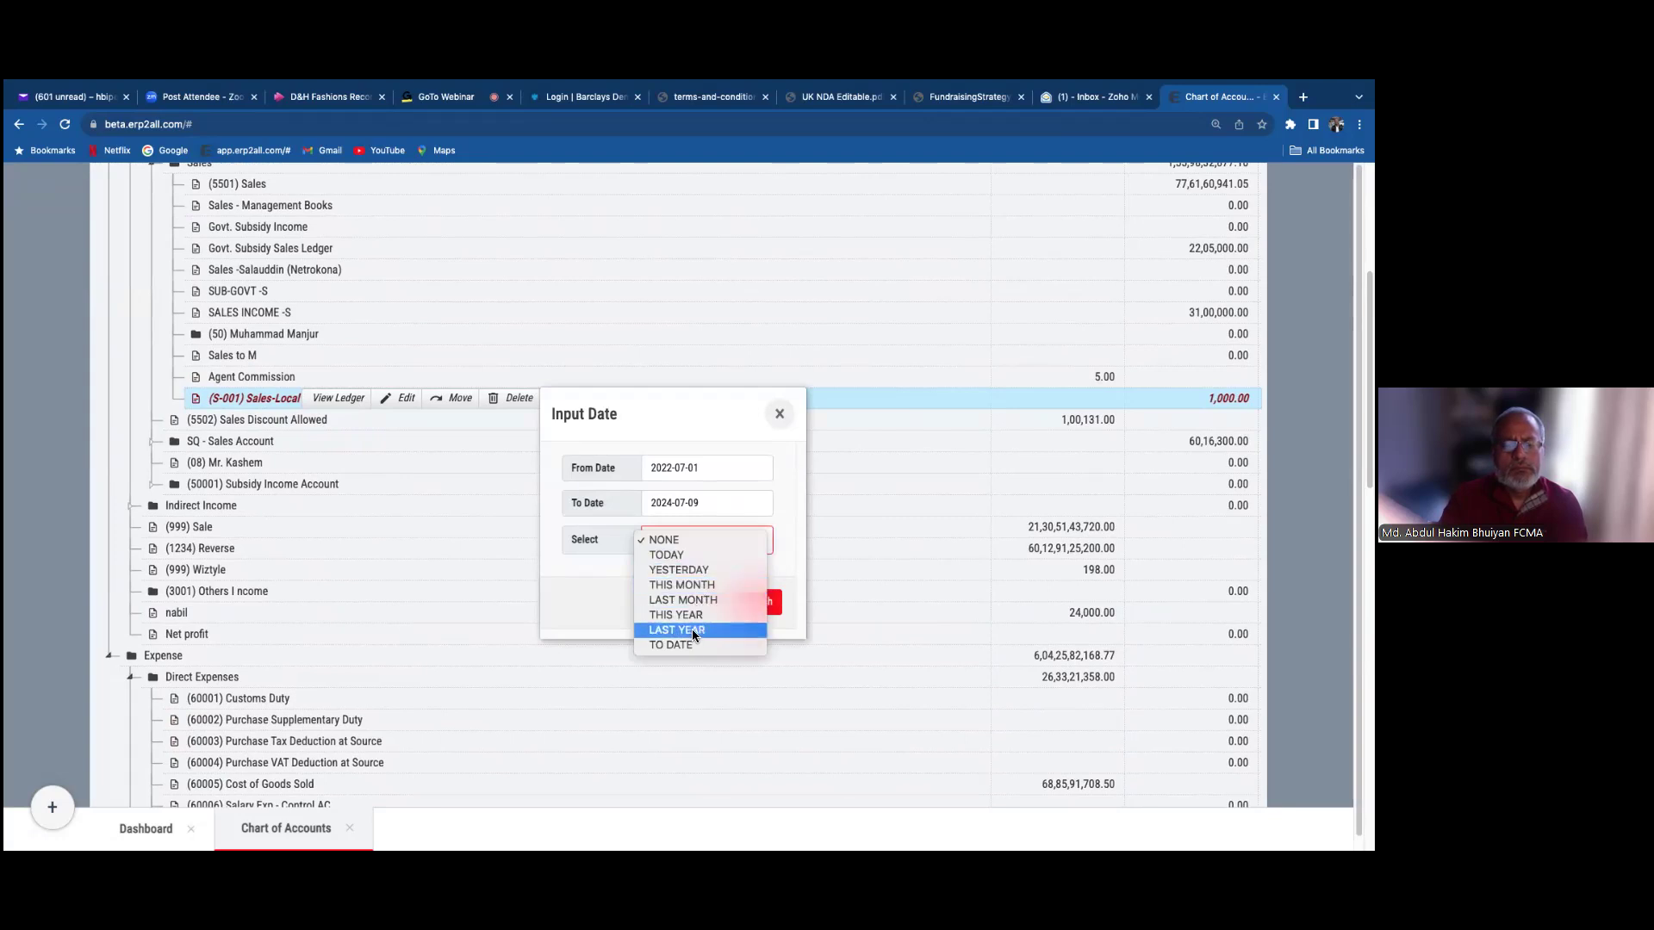
{"action": "left_click", "coordinate": [803, 472]}
{"action": "left_click", "coordinate": [732, 472]}
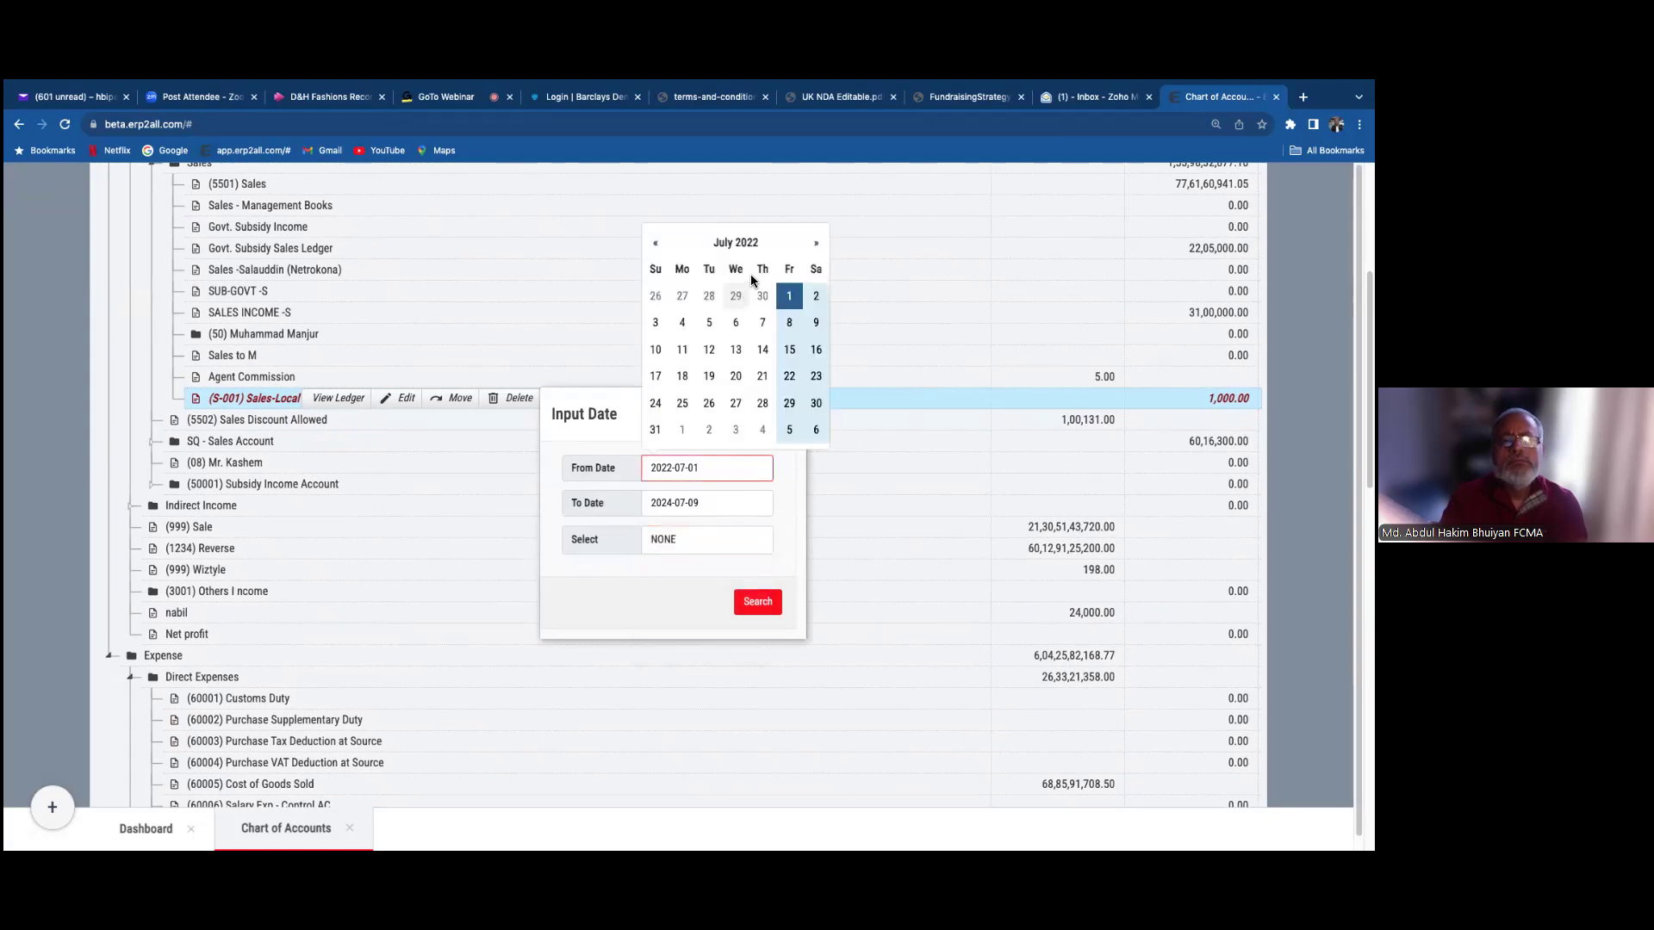
{"action": "left_click", "coordinate": [758, 243]}
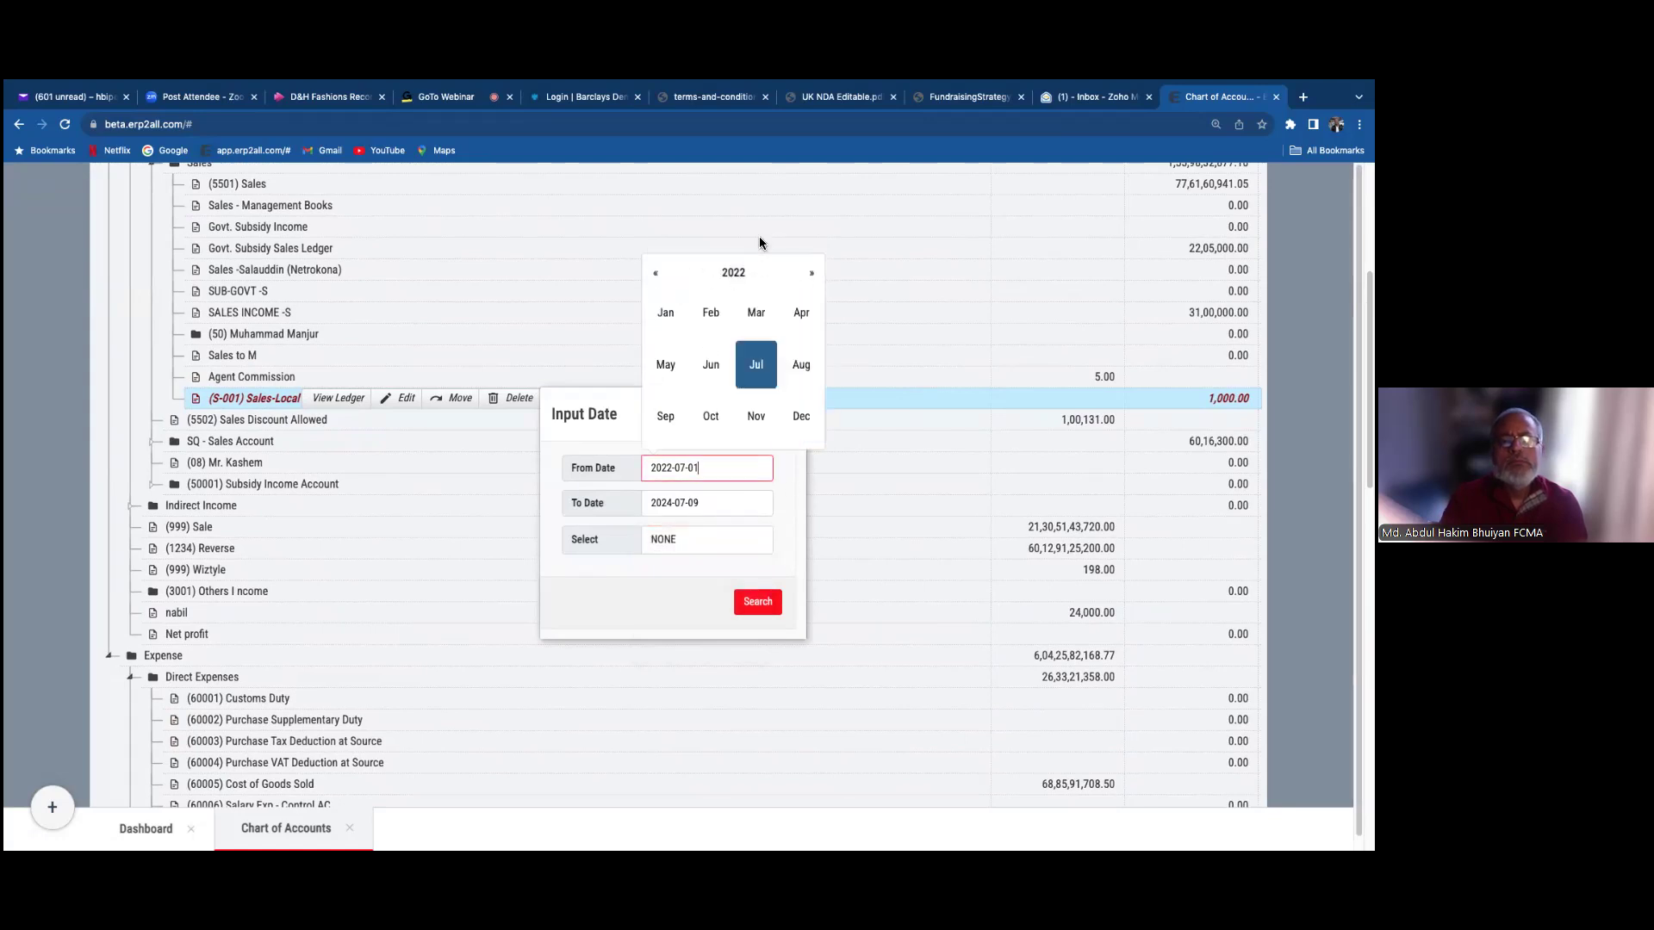
{"action": "left_click", "coordinate": [738, 272]}
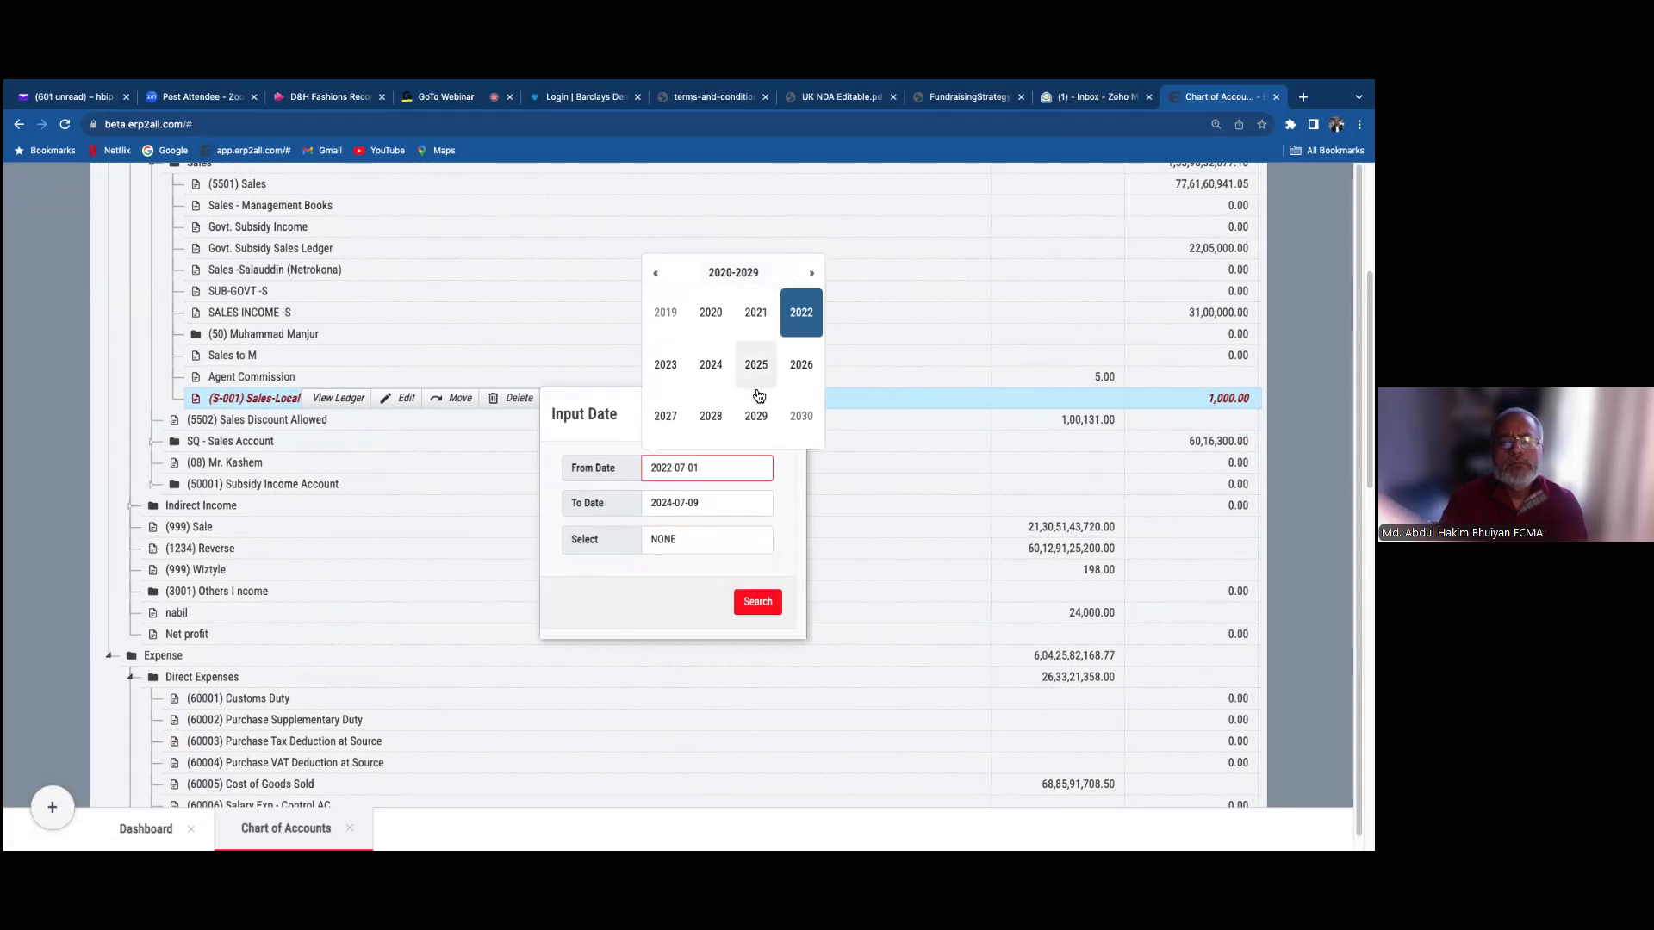
{"action": "left_click", "coordinate": [711, 365]}
{"action": "left_click", "coordinate": [758, 371]}
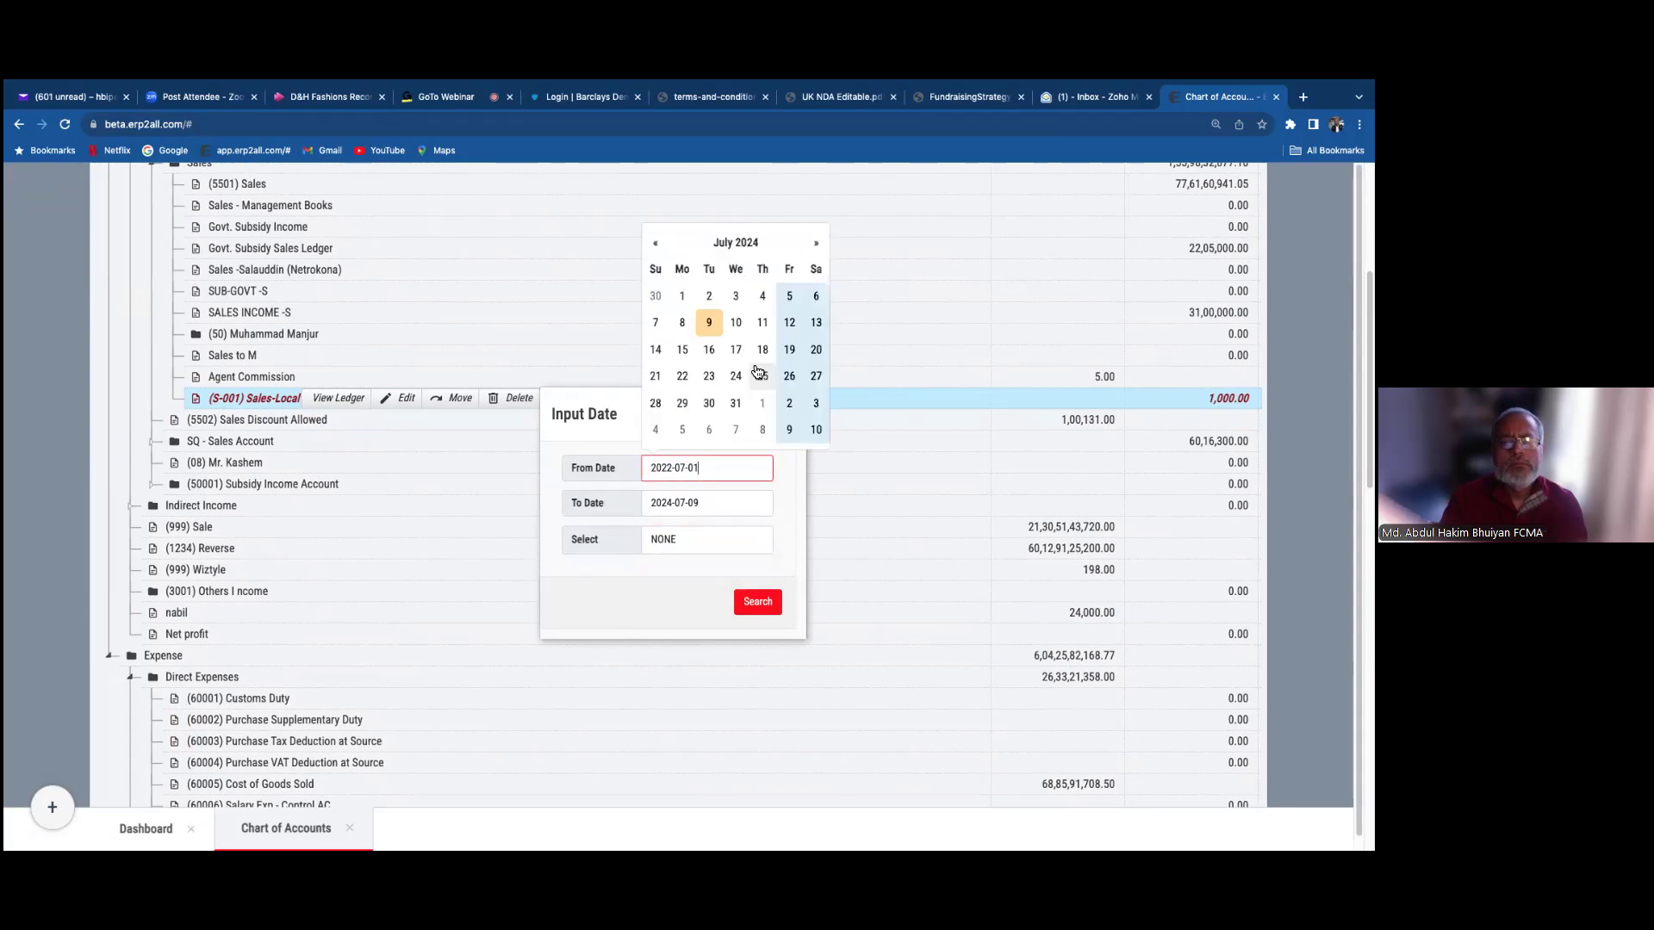
{"action": "left_click", "coordinate": [655, 322]}
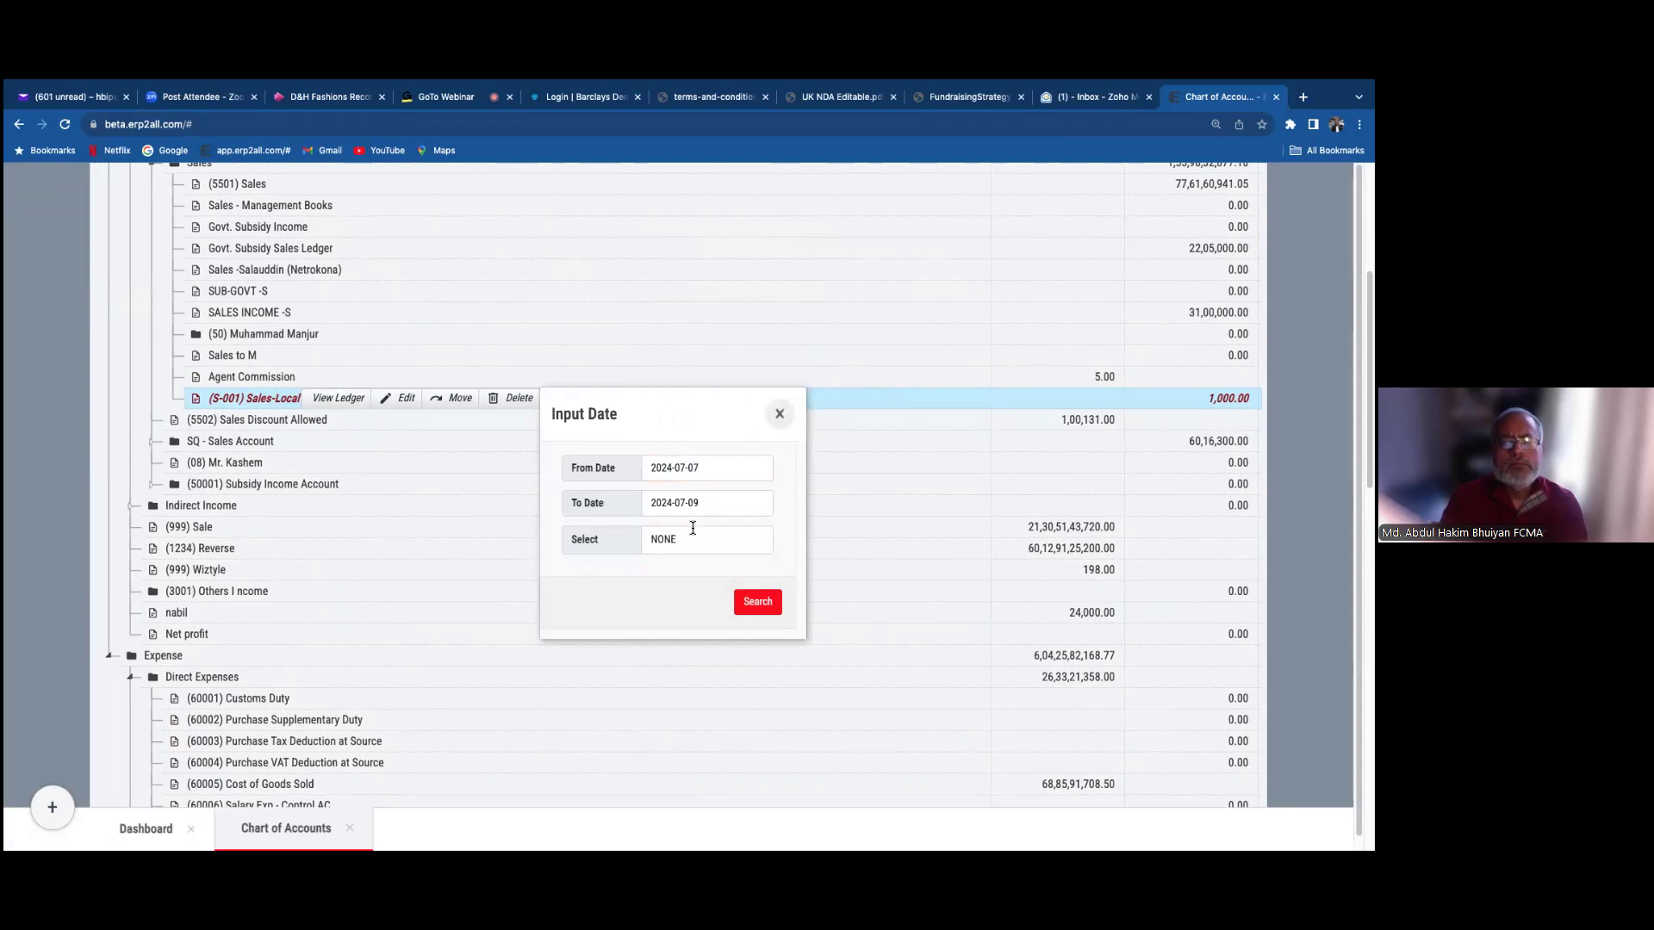
{"action": "left_click", "coordinate": [710, 504]}
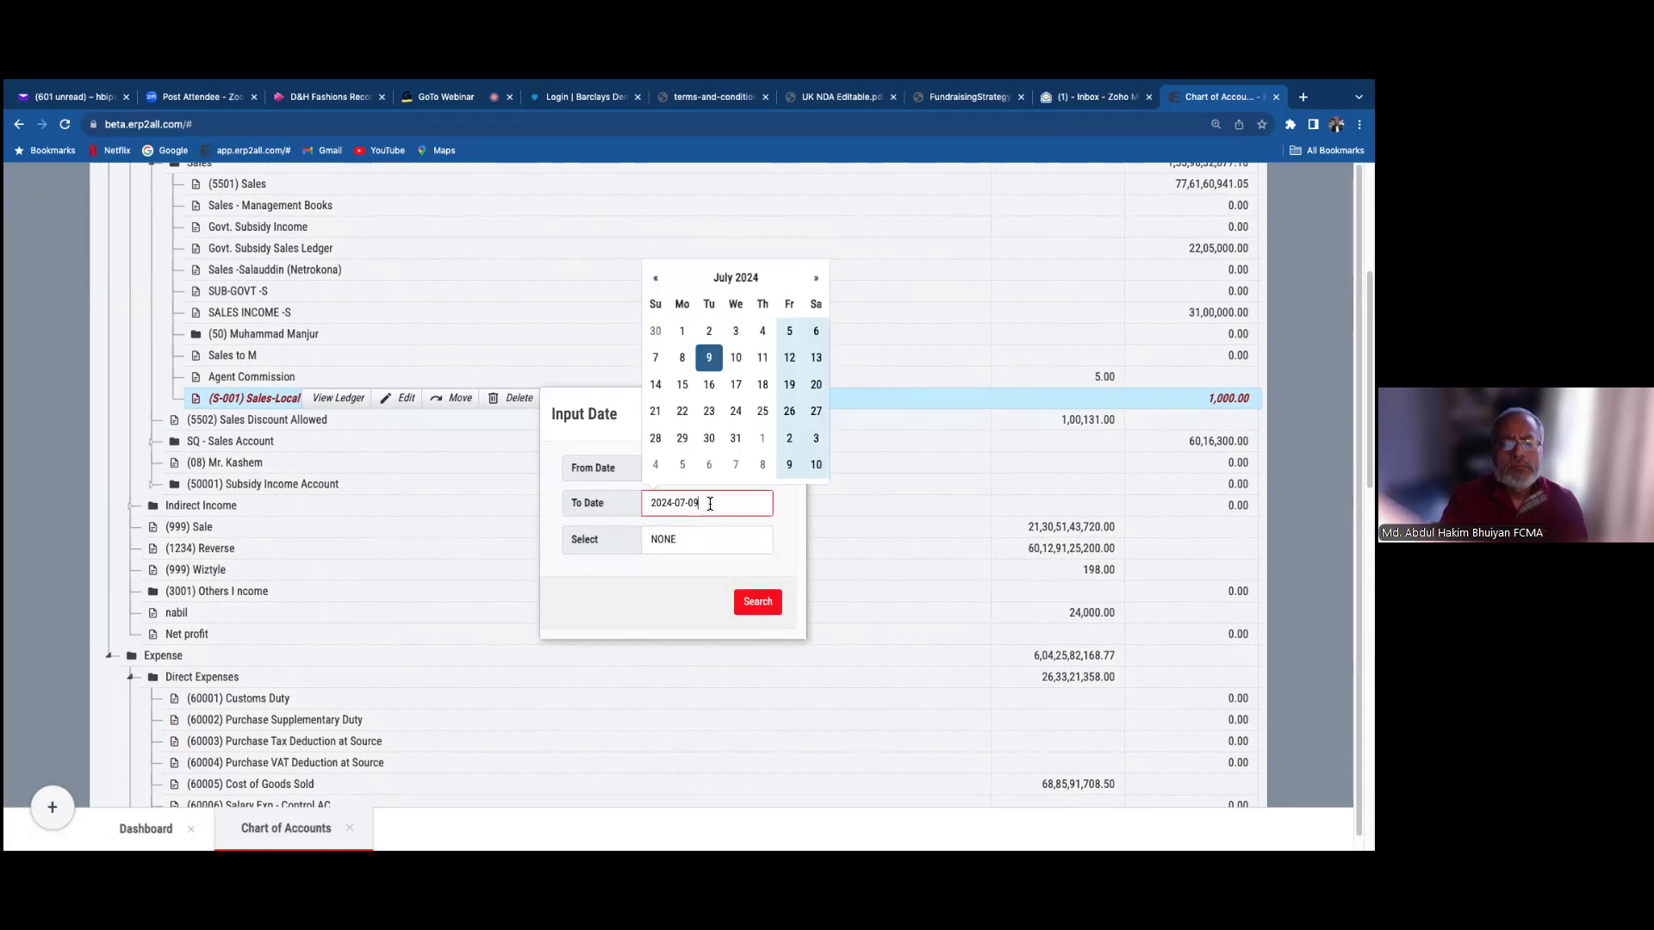
{"action": "left_click", "coordinate": [756, 602]}
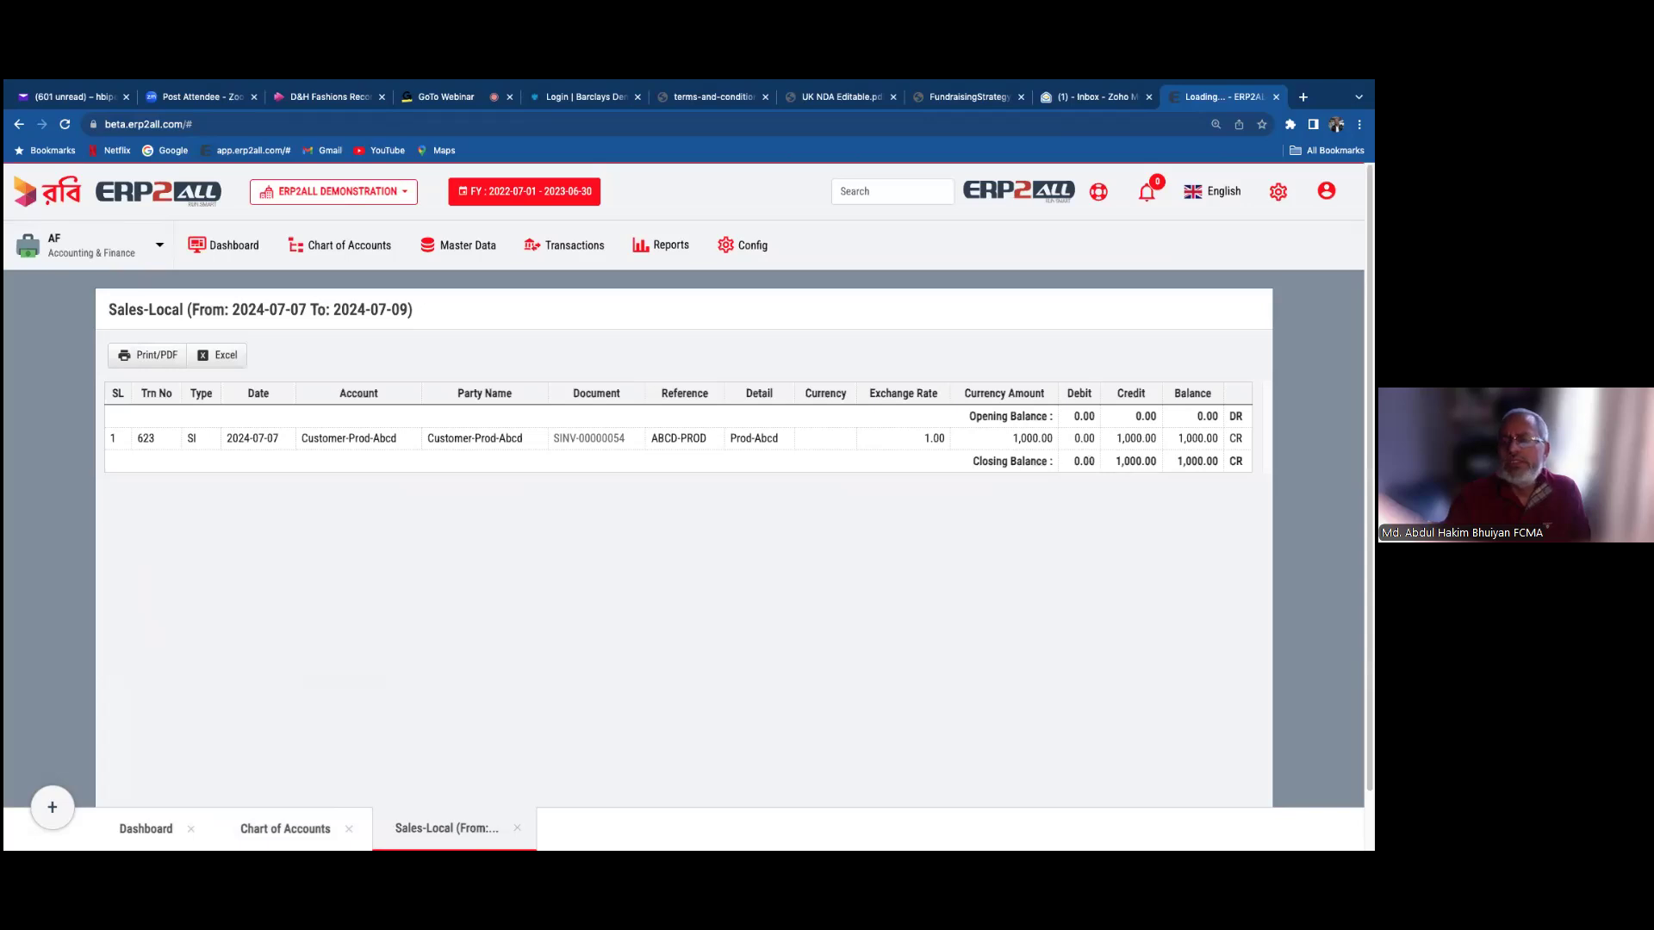
- Check the credit amount in the Sales-Local ledger, and view the linked ABCD-PROD sales invoice document before closing it
{"action": "double_click", "coordinate": [1120, 439]}
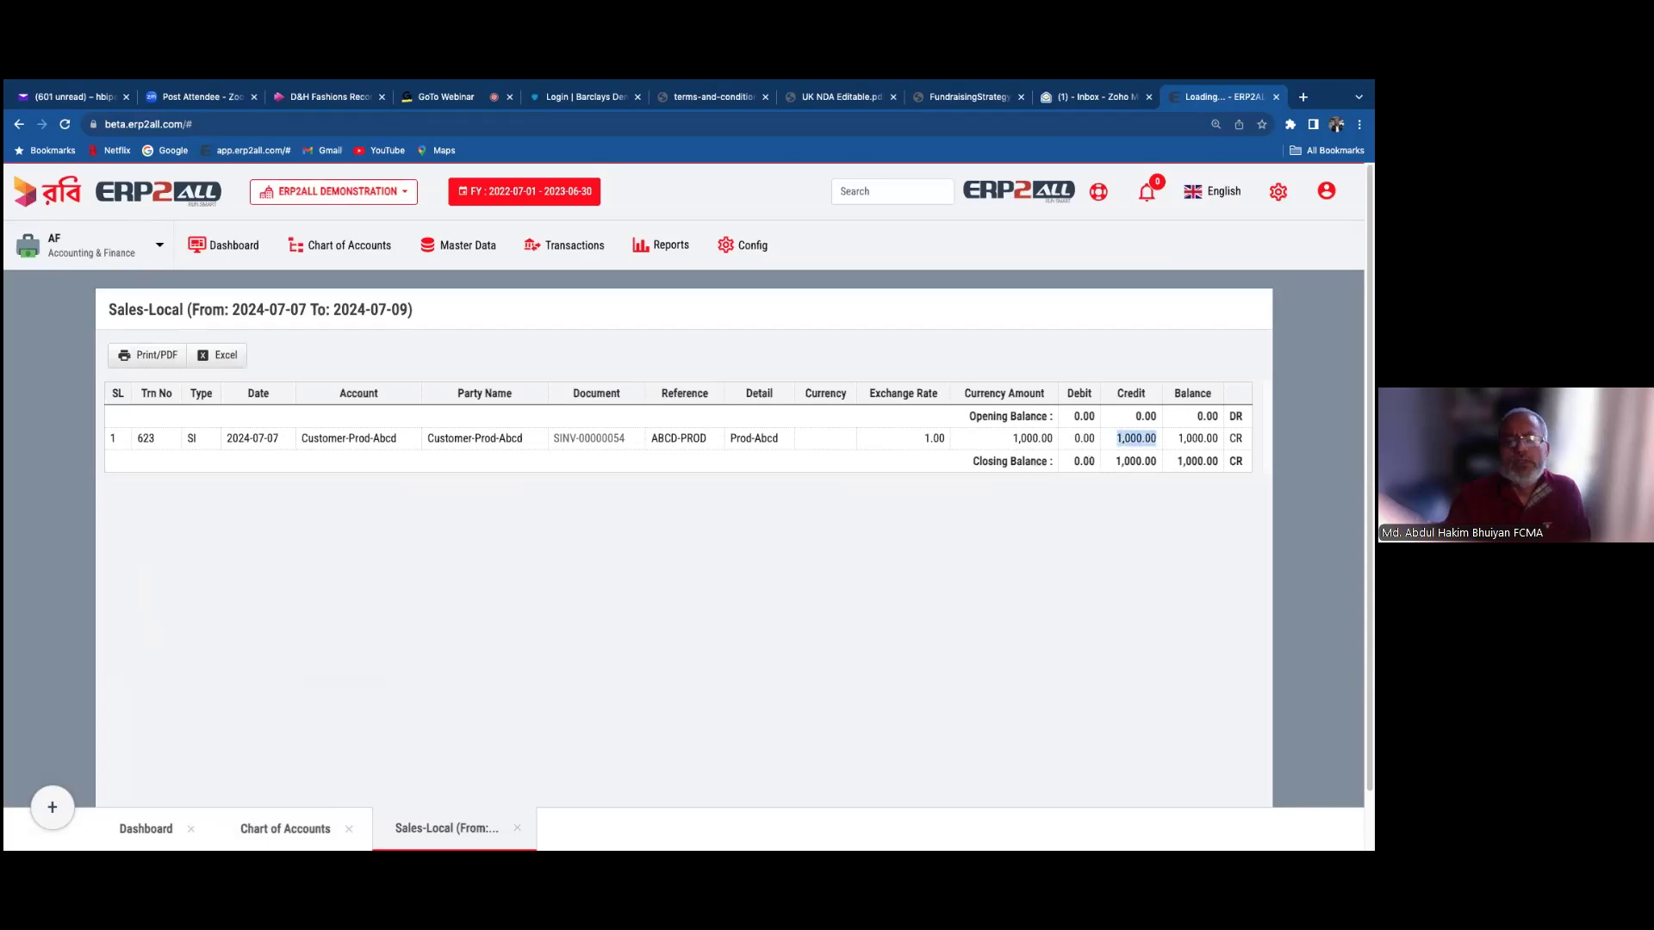
{"action": "left_click", "coordinate": [603, 439]}
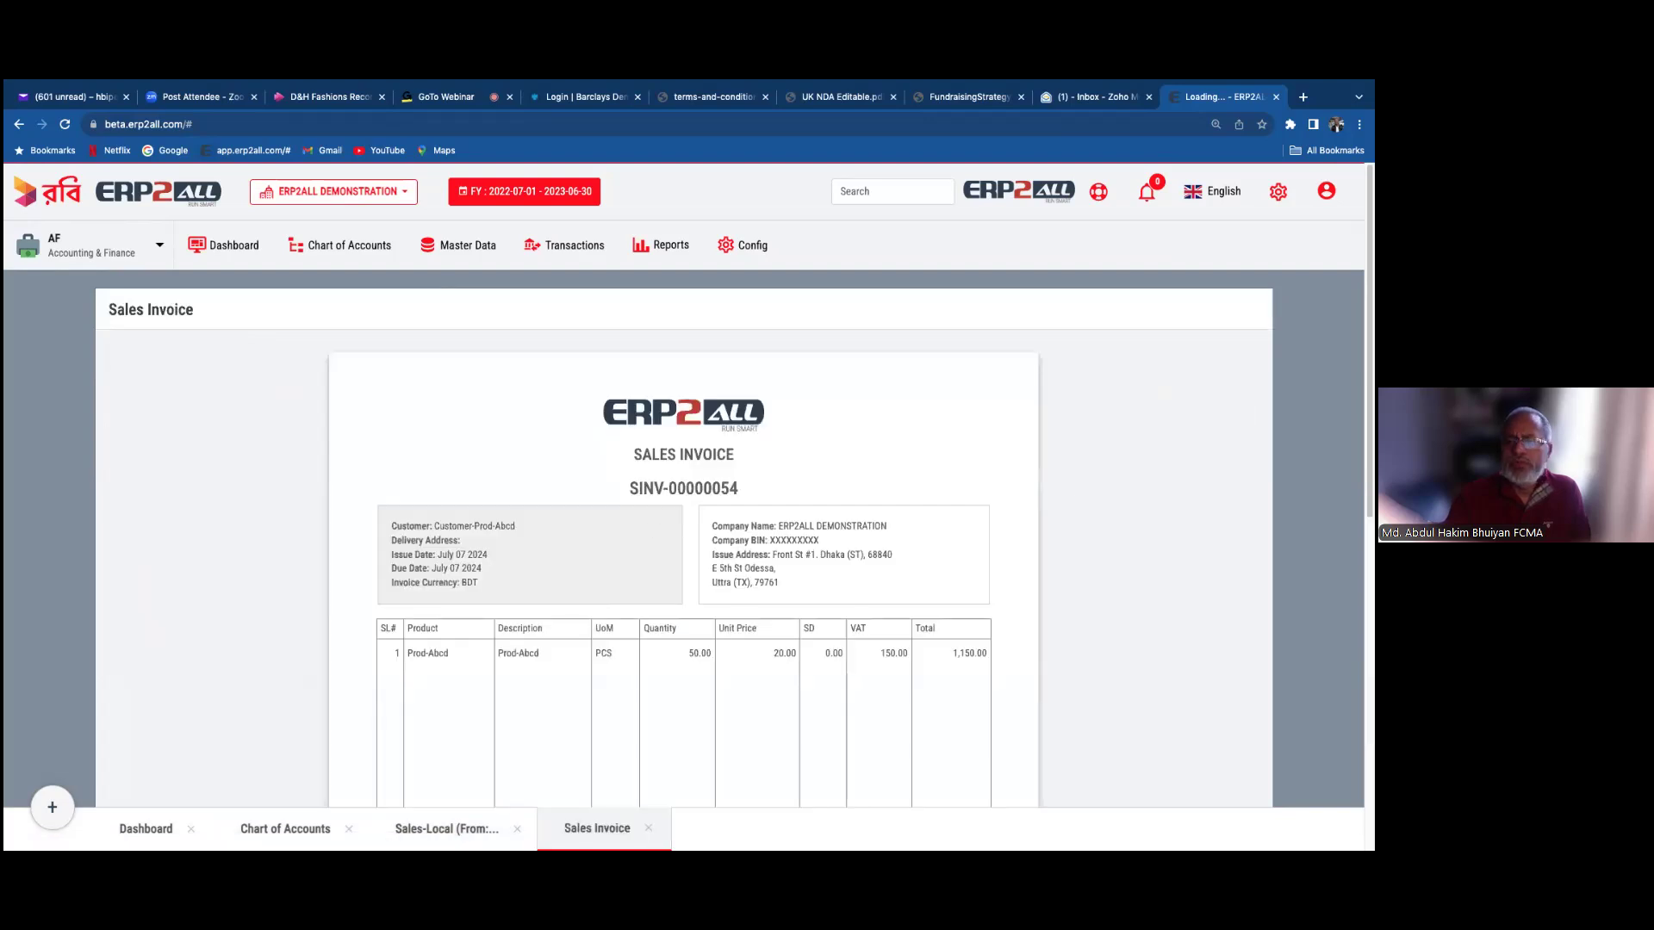
{"action": "scroll", "coordinate": [684, 517], "scroll_direction": "down", "scroll_amount": 10}
{"action": "scroll", "coordinate": [683, 517], "scroll_direction": "up", "scroll_amount": 10}
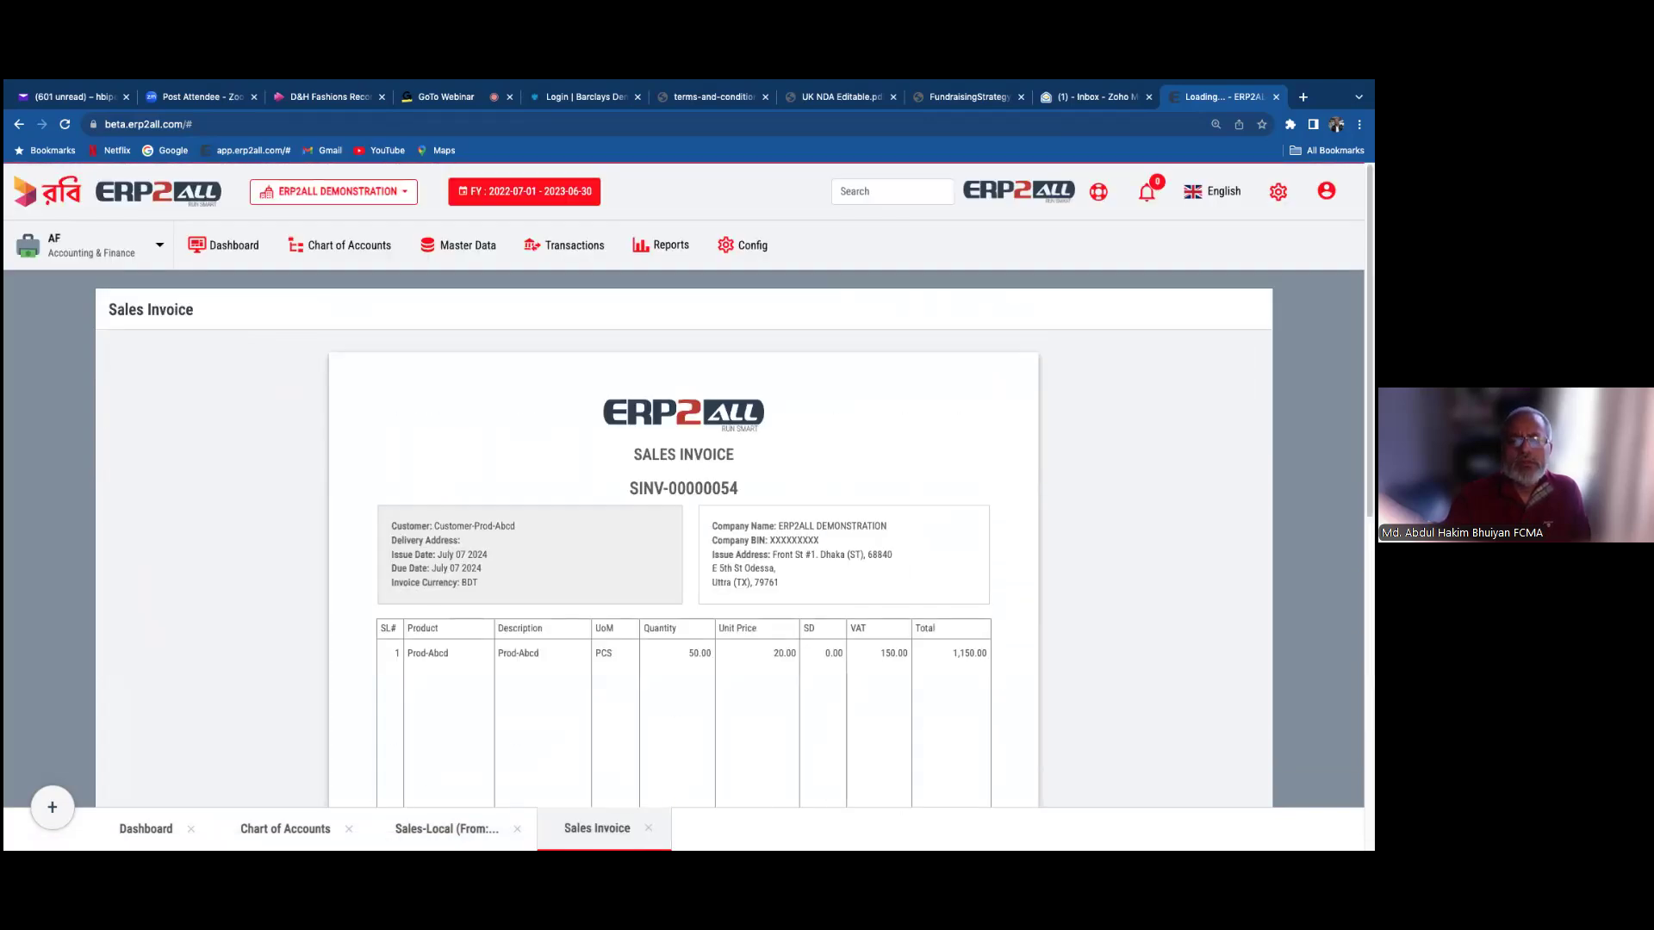
{"action": "left_click", "coordinate": [648, 828]}
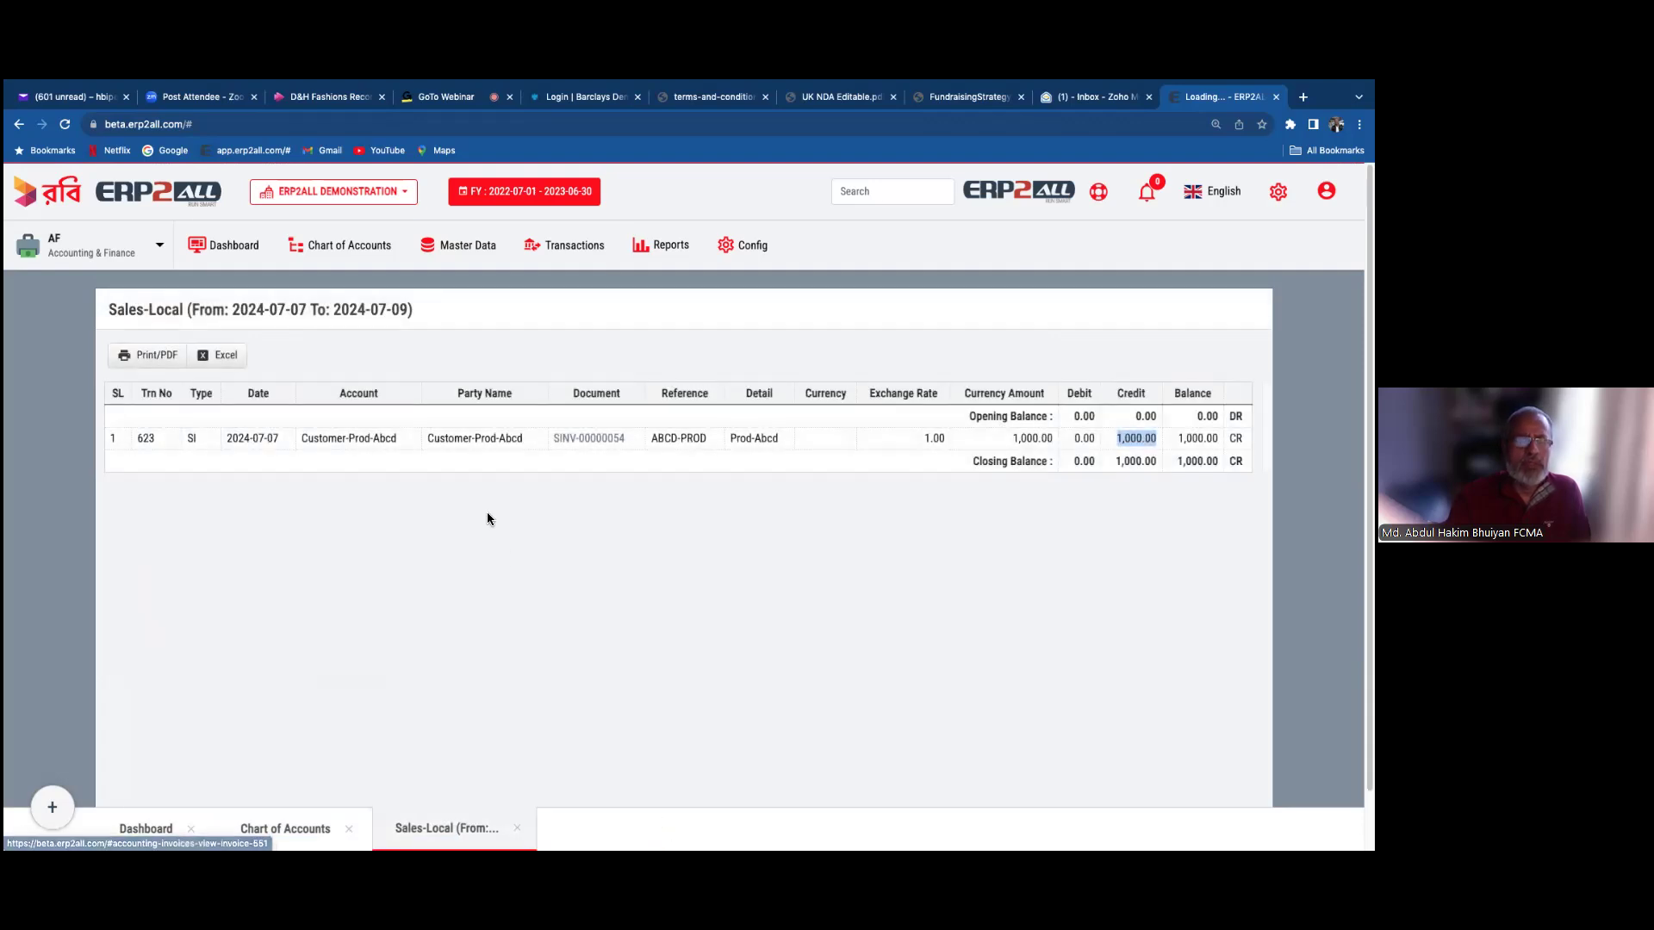
- Close the Sales-Local ledger and collapse the Income and Expense groups in the chart of accounts
{"action": "left_click", "coordinate": [517, 828]}
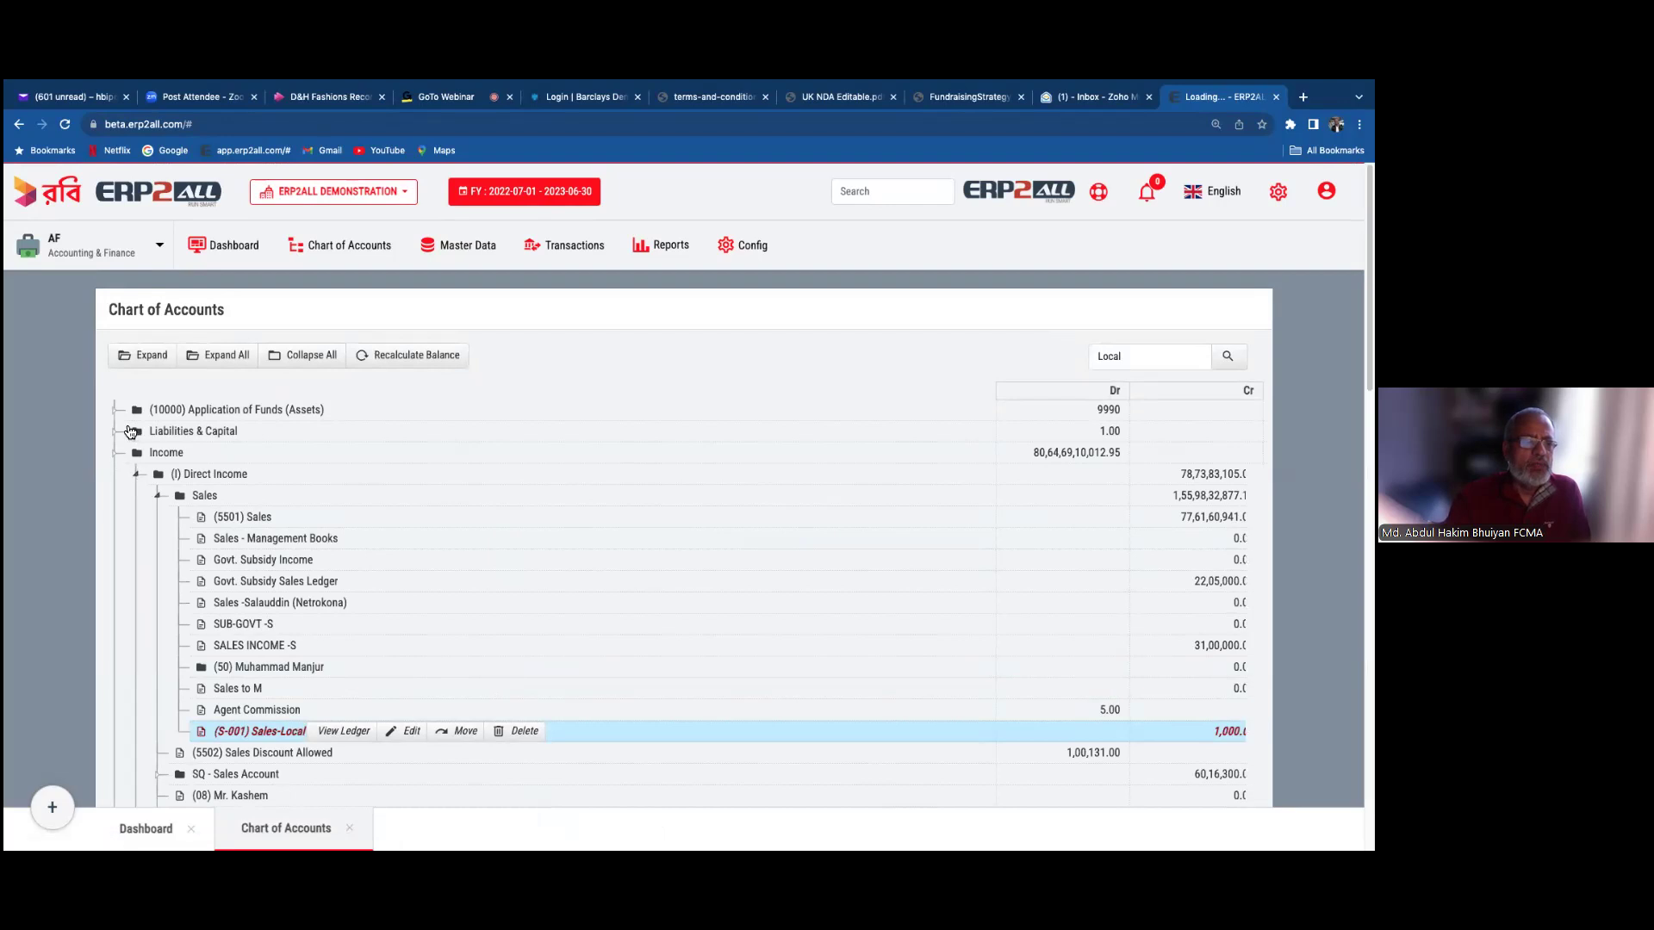
{"action": "key", "text": "Return"}
{"action": "left_click", "coordinate": [118, 475]}
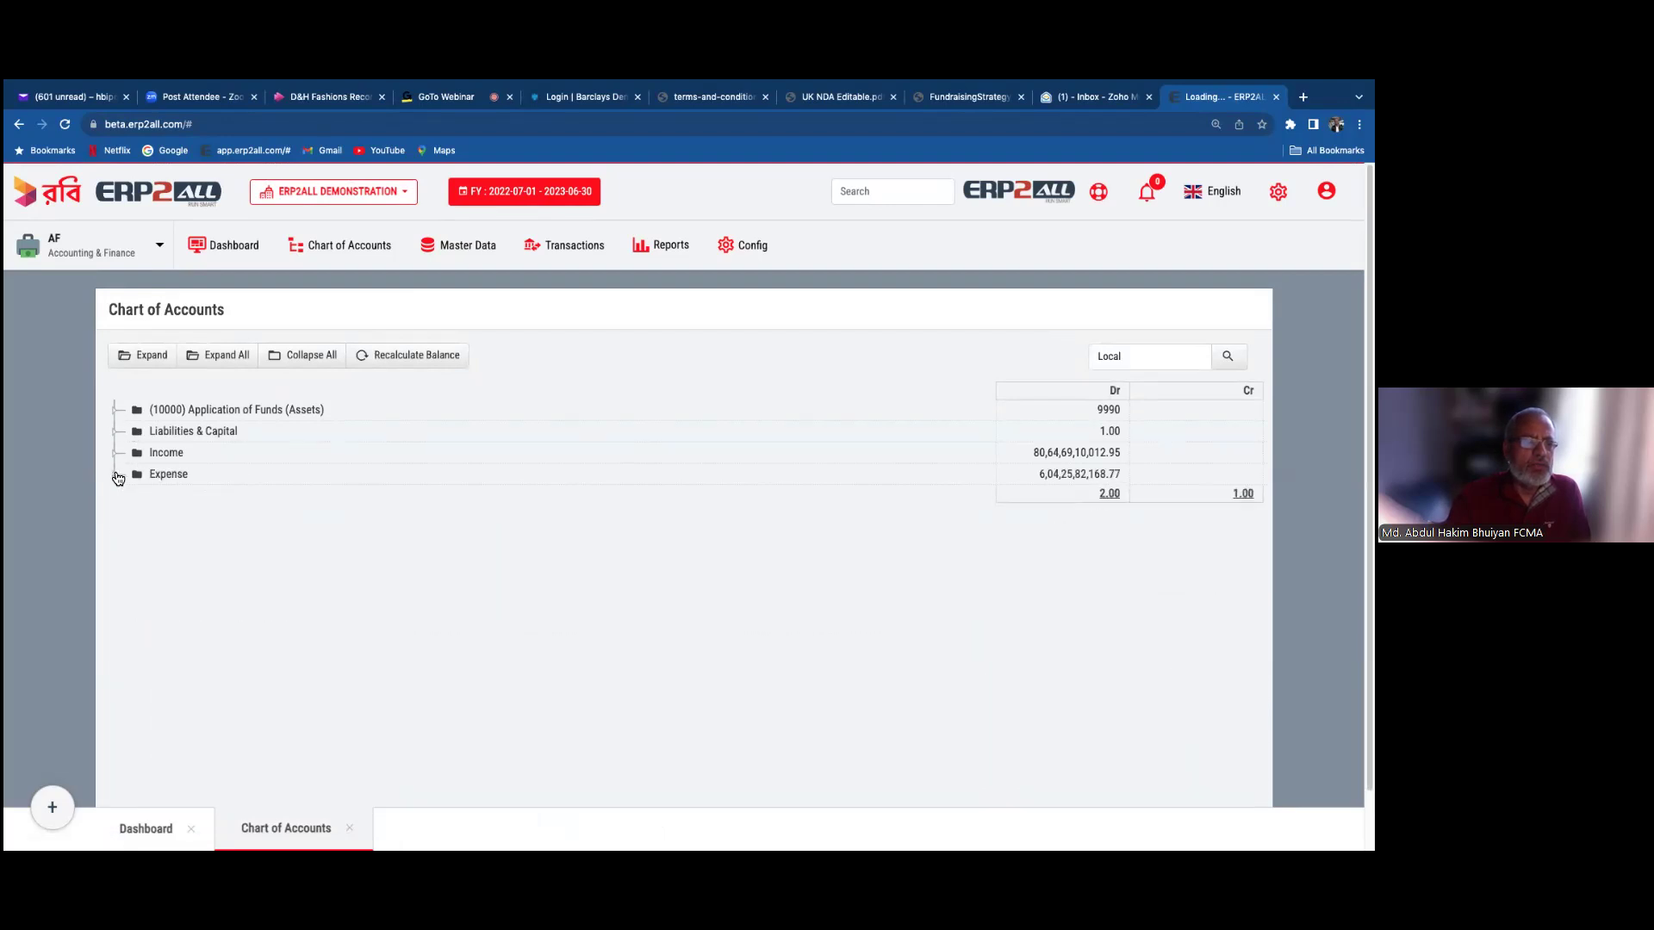
- Open the list of customer receipts against invoices in the Accounting & Finance transactions
{"action": "left_click", "coordinate": [456, 250]}
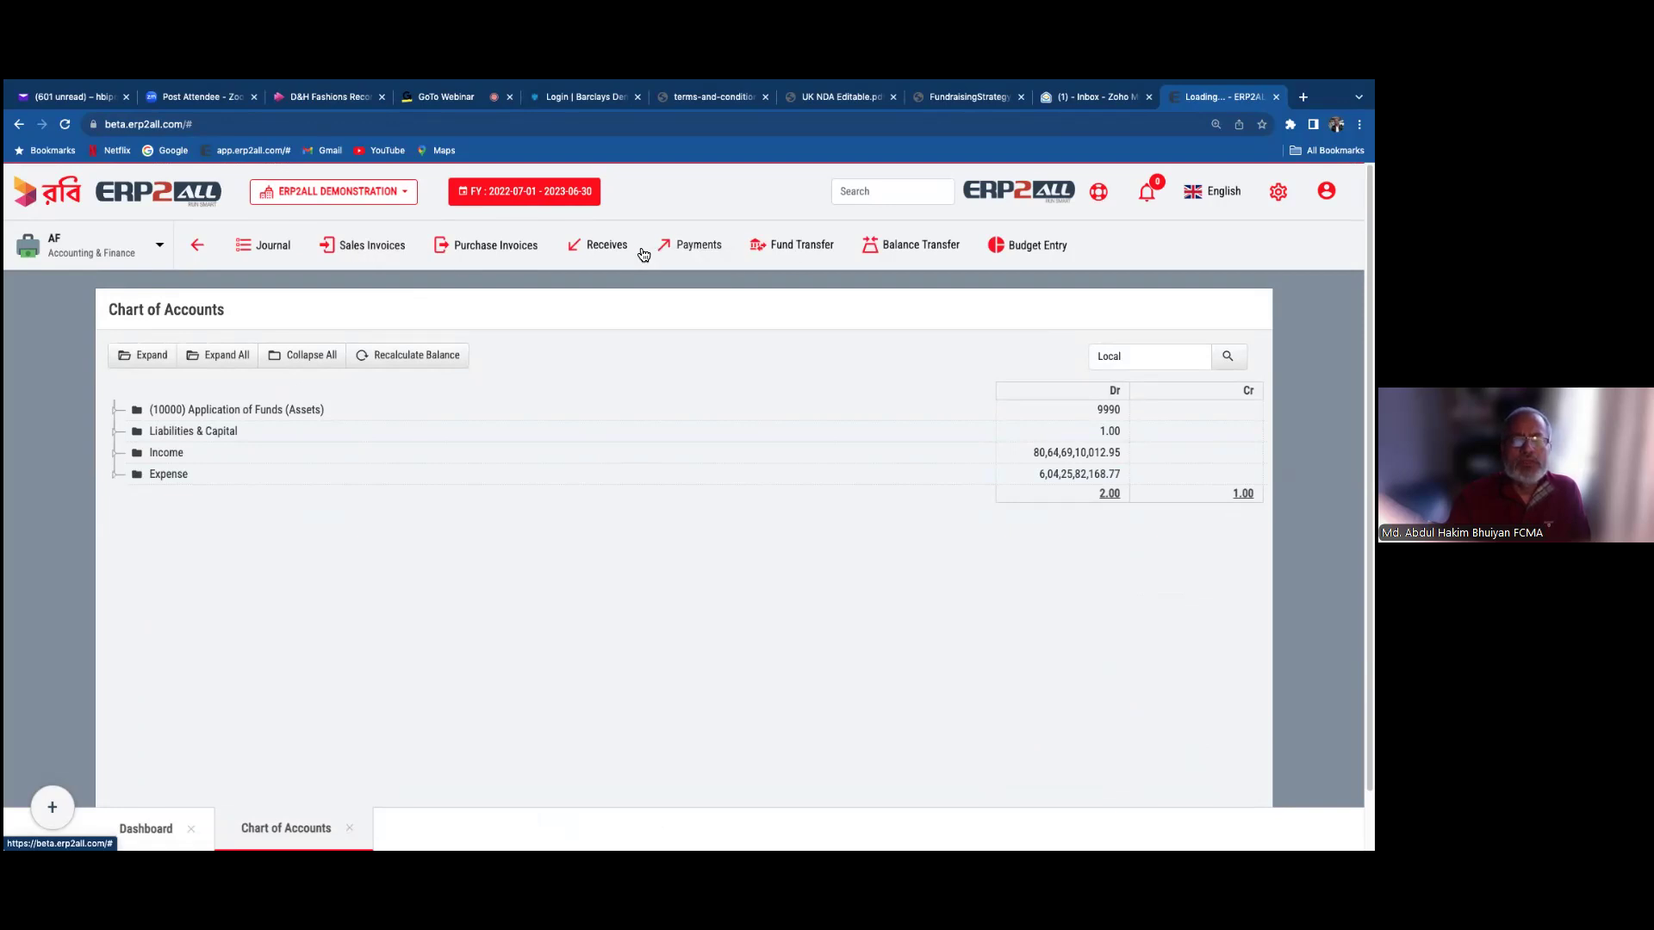
{"action": "left_click", "coordinate": [603, 245]}
{"action": "left_click", "coordinate": [626, 297]}
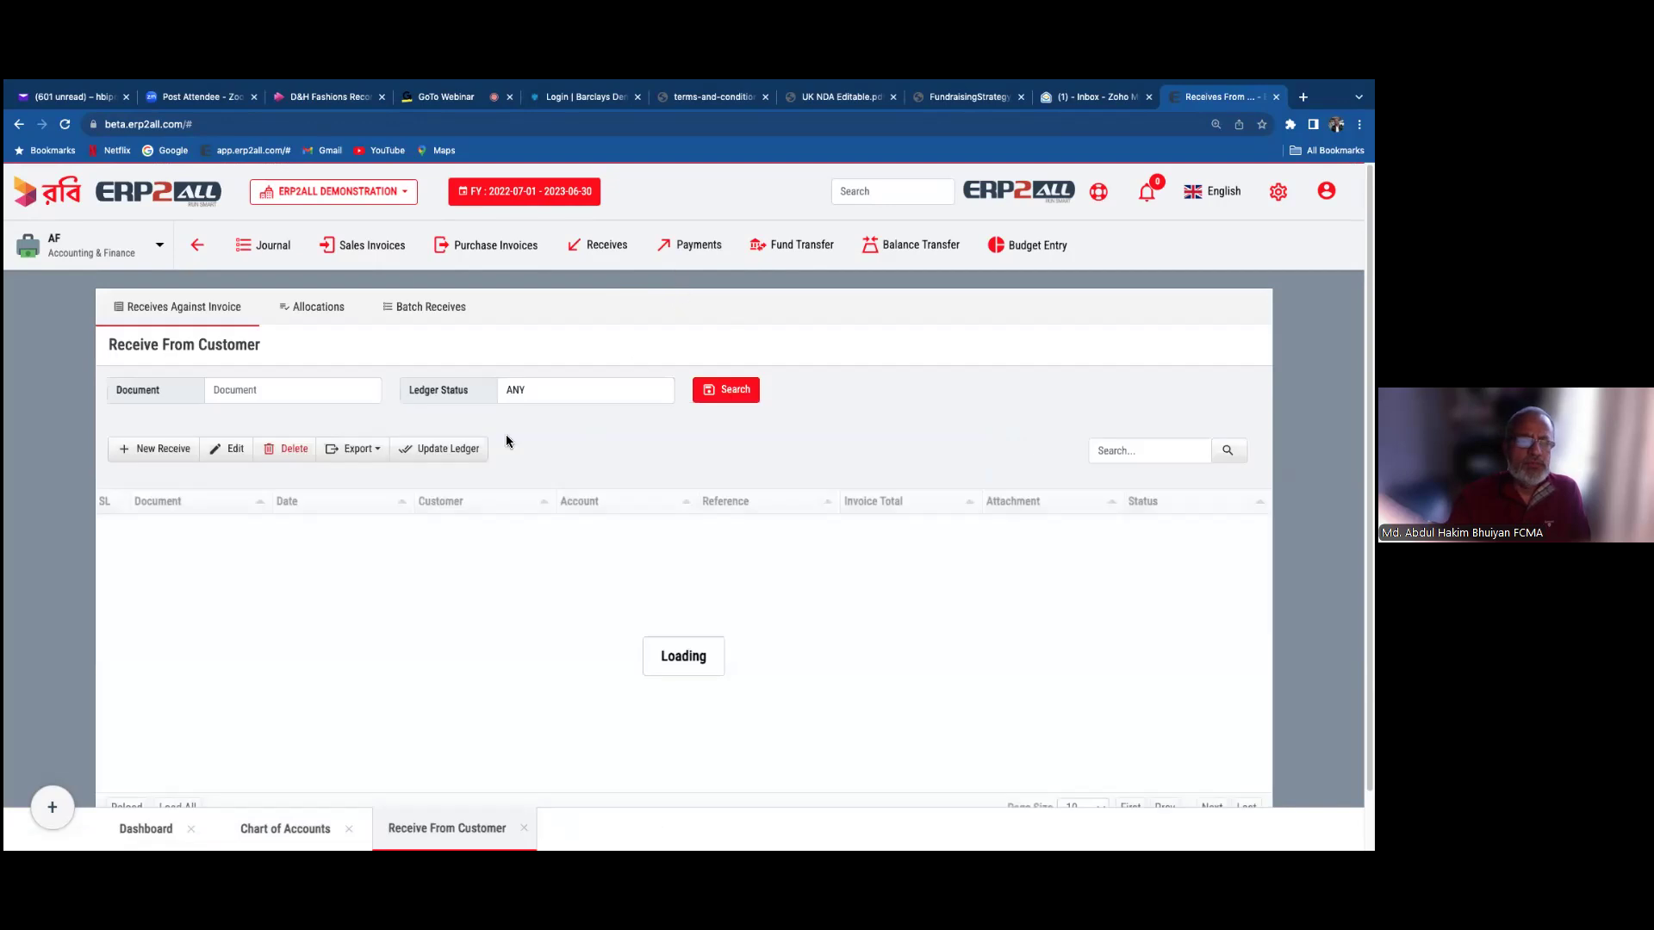
{"action": "left_click", "coordinate": [172, 448]}
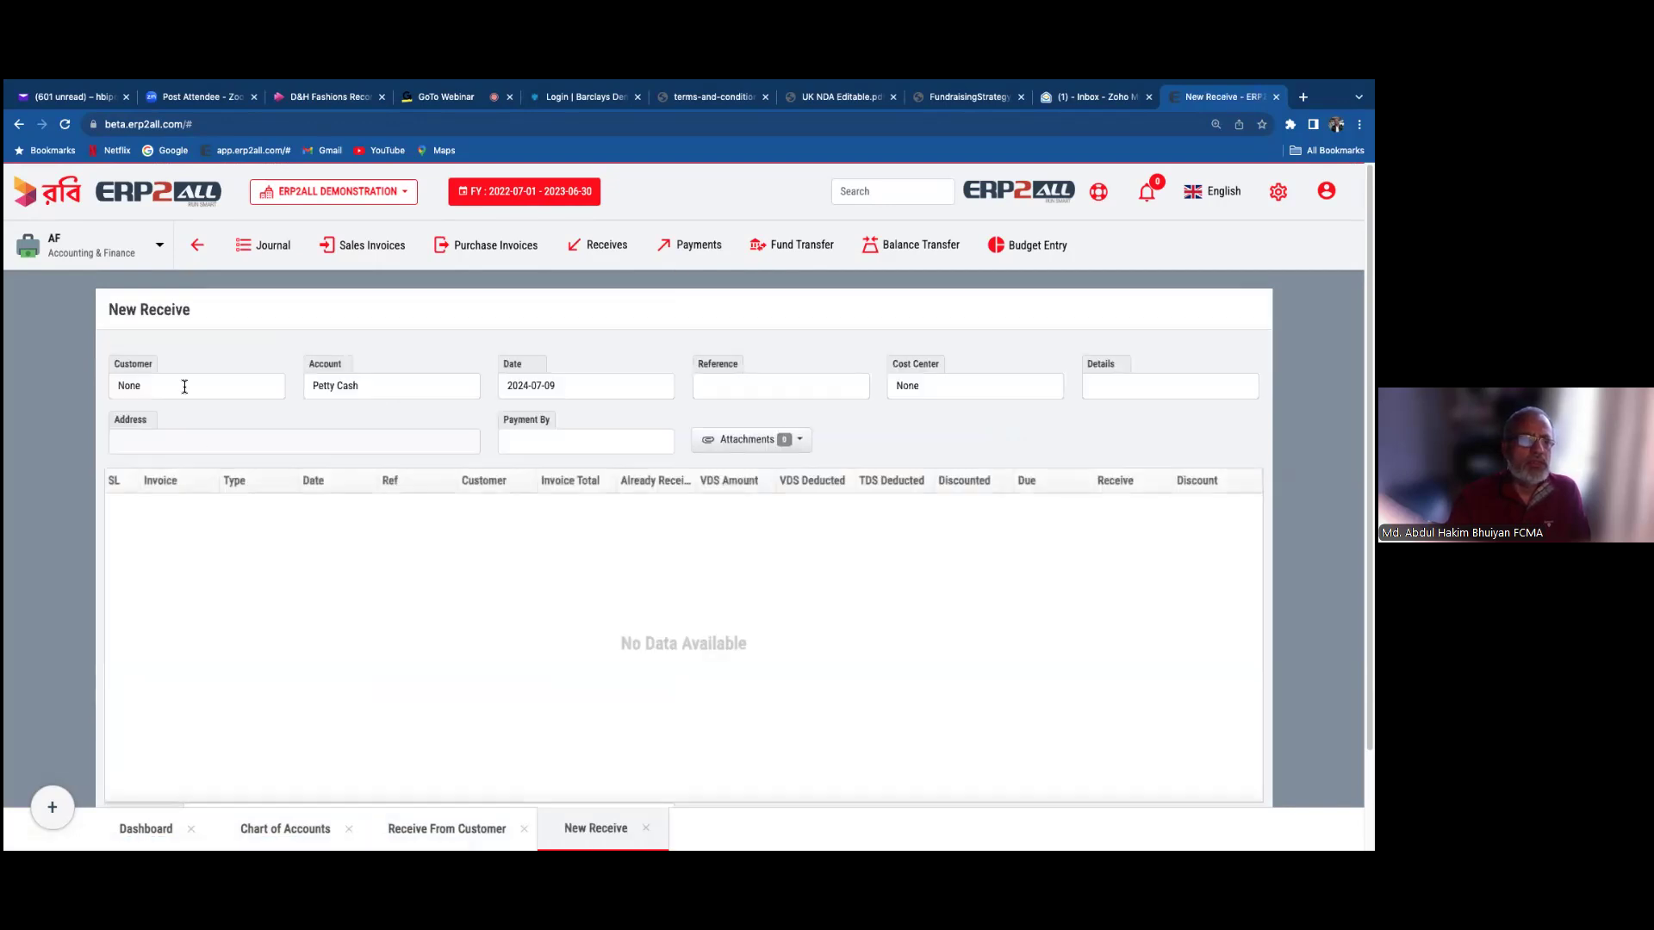
{"action": "left_click", "coordinate": [185, 386]}
{"action": "type", "text": "a"}
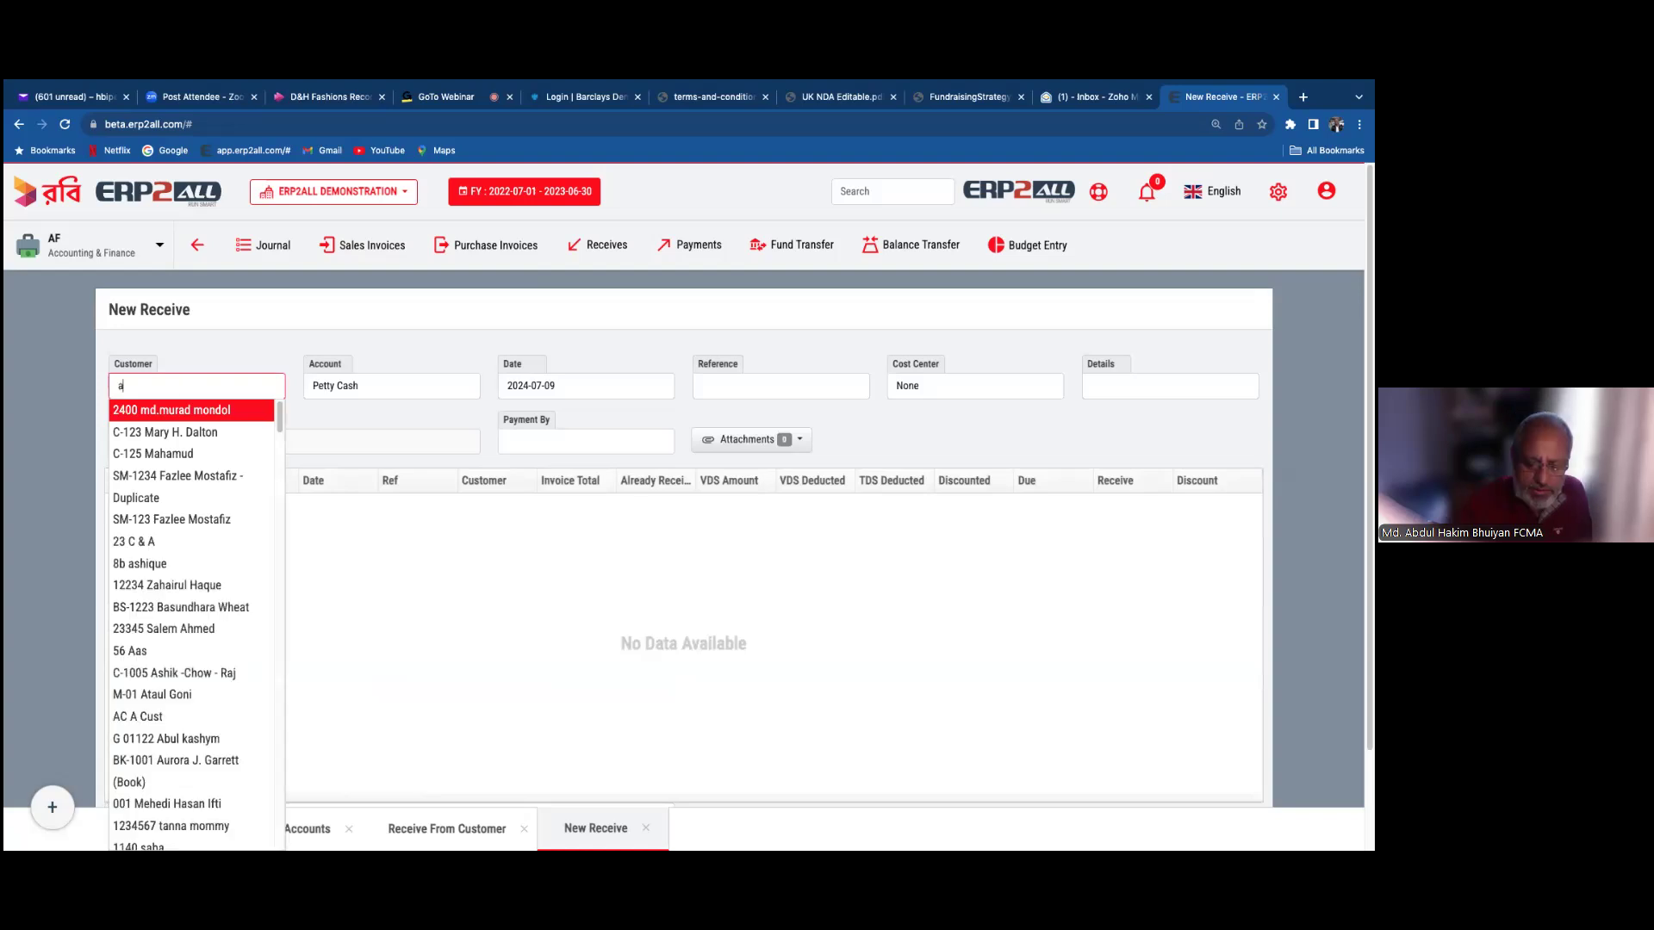
{"action": "type", "text": "bcd"}
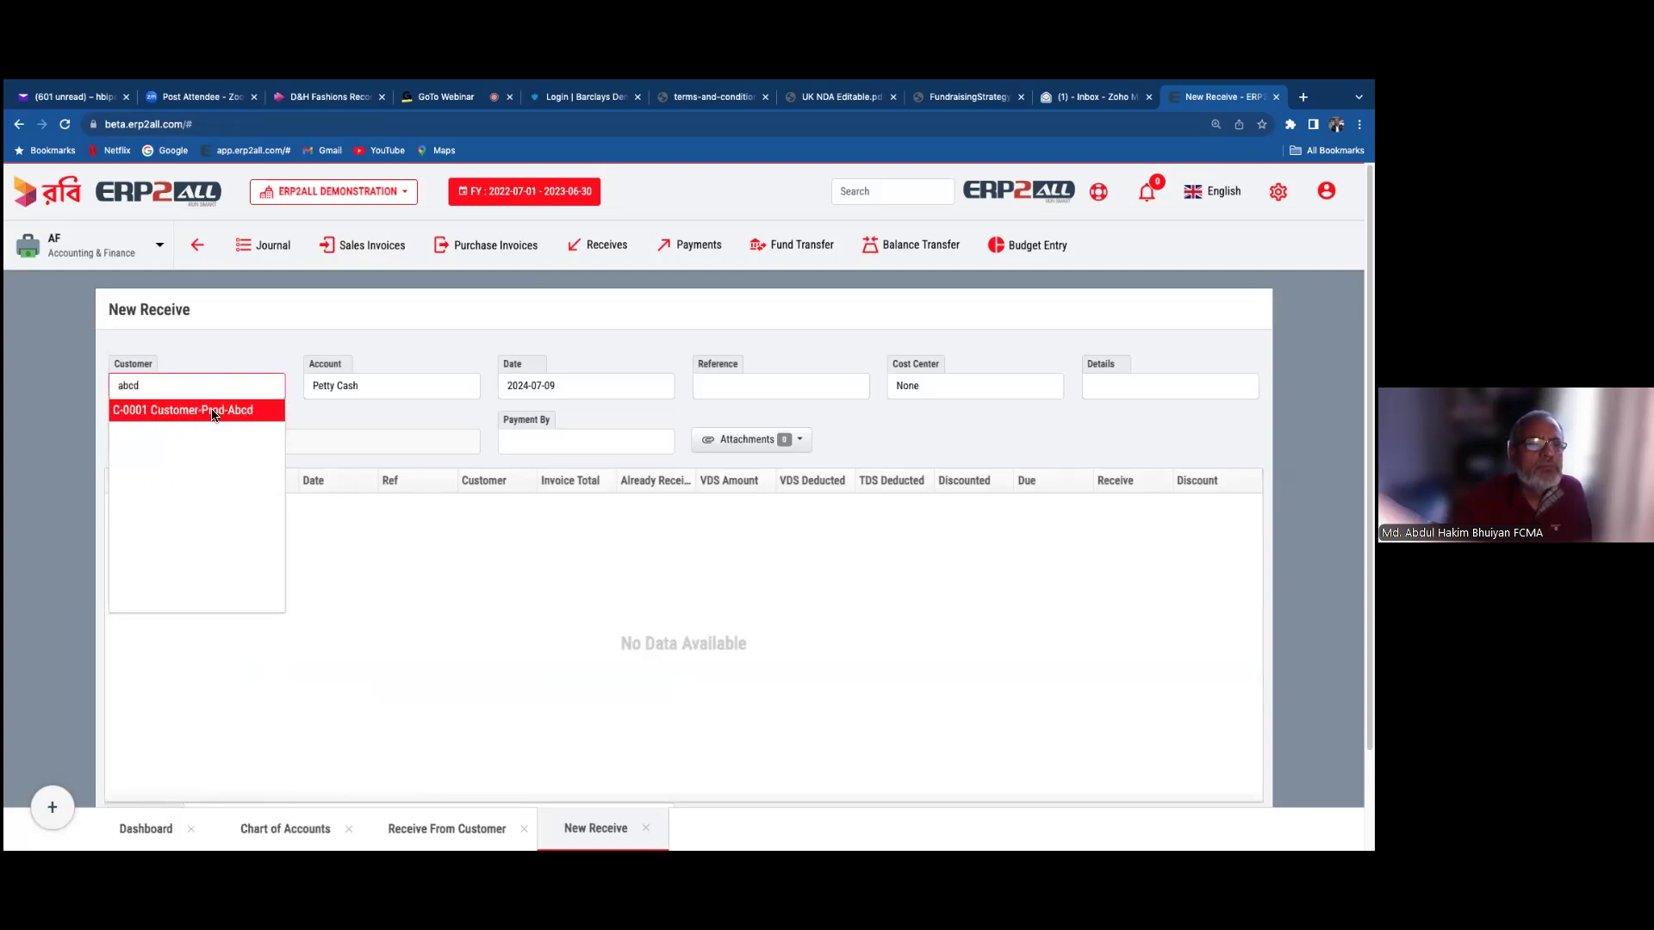
{"action": "left_click", "coordinate": [214, 412]}
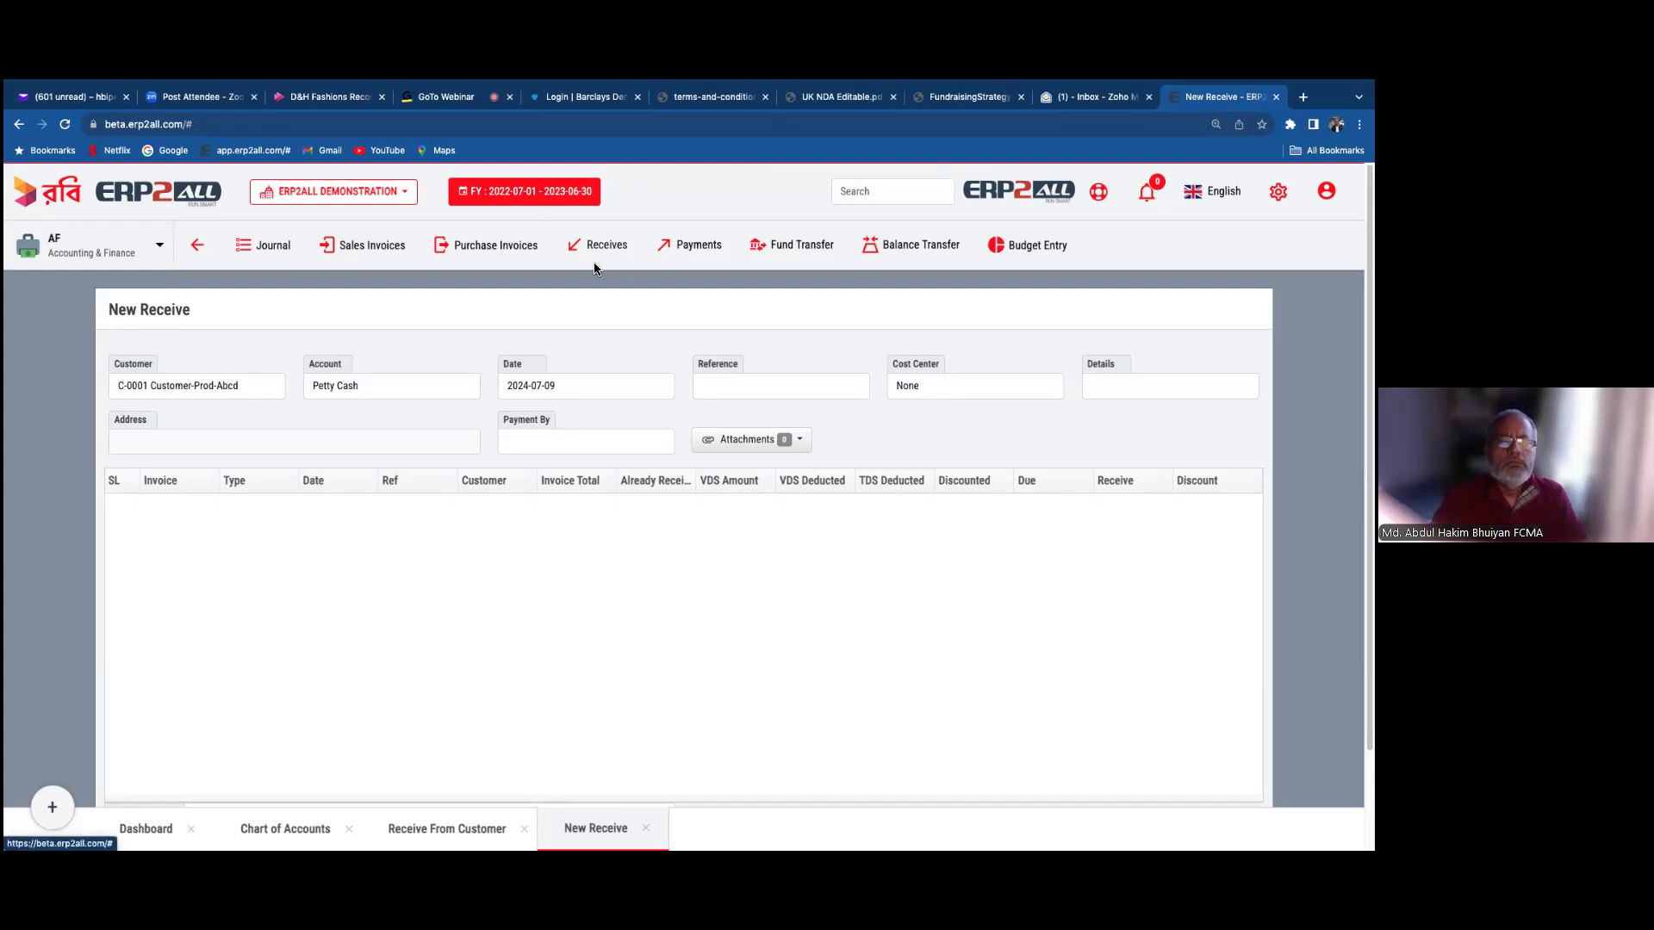
{"action": "left_click", "coordinate": [645, 828]}
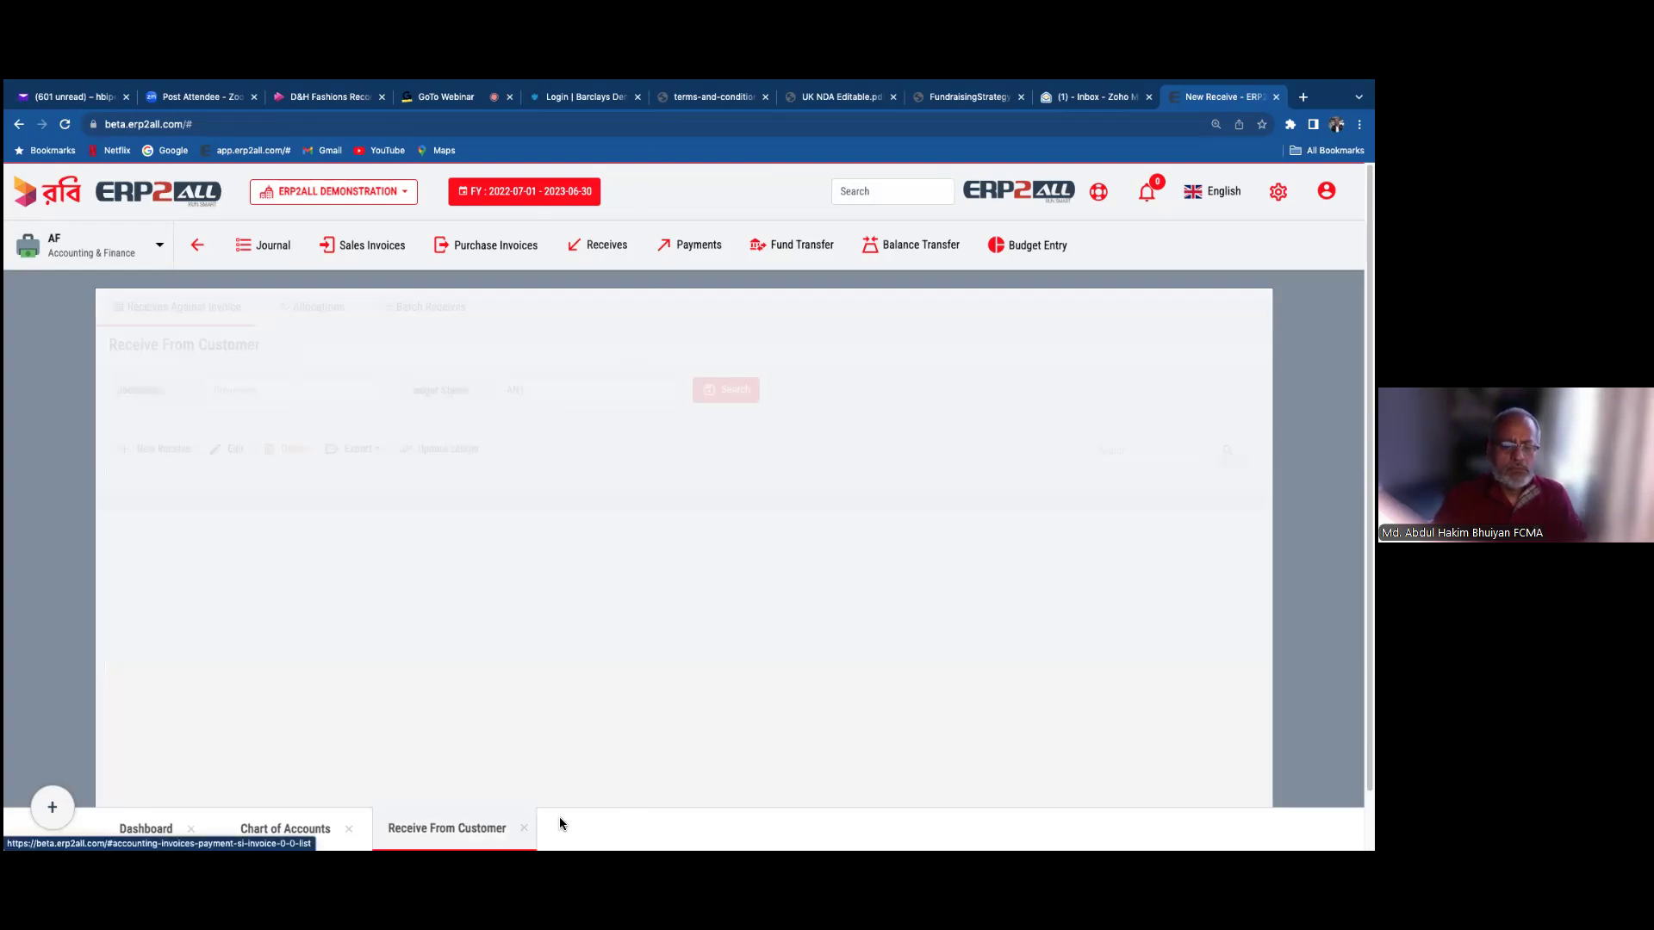
- View the blank new receipt form in Receives On Account / Advances, and close it together with its list
{"action": "left_click", "coordinate": [525, 828]}
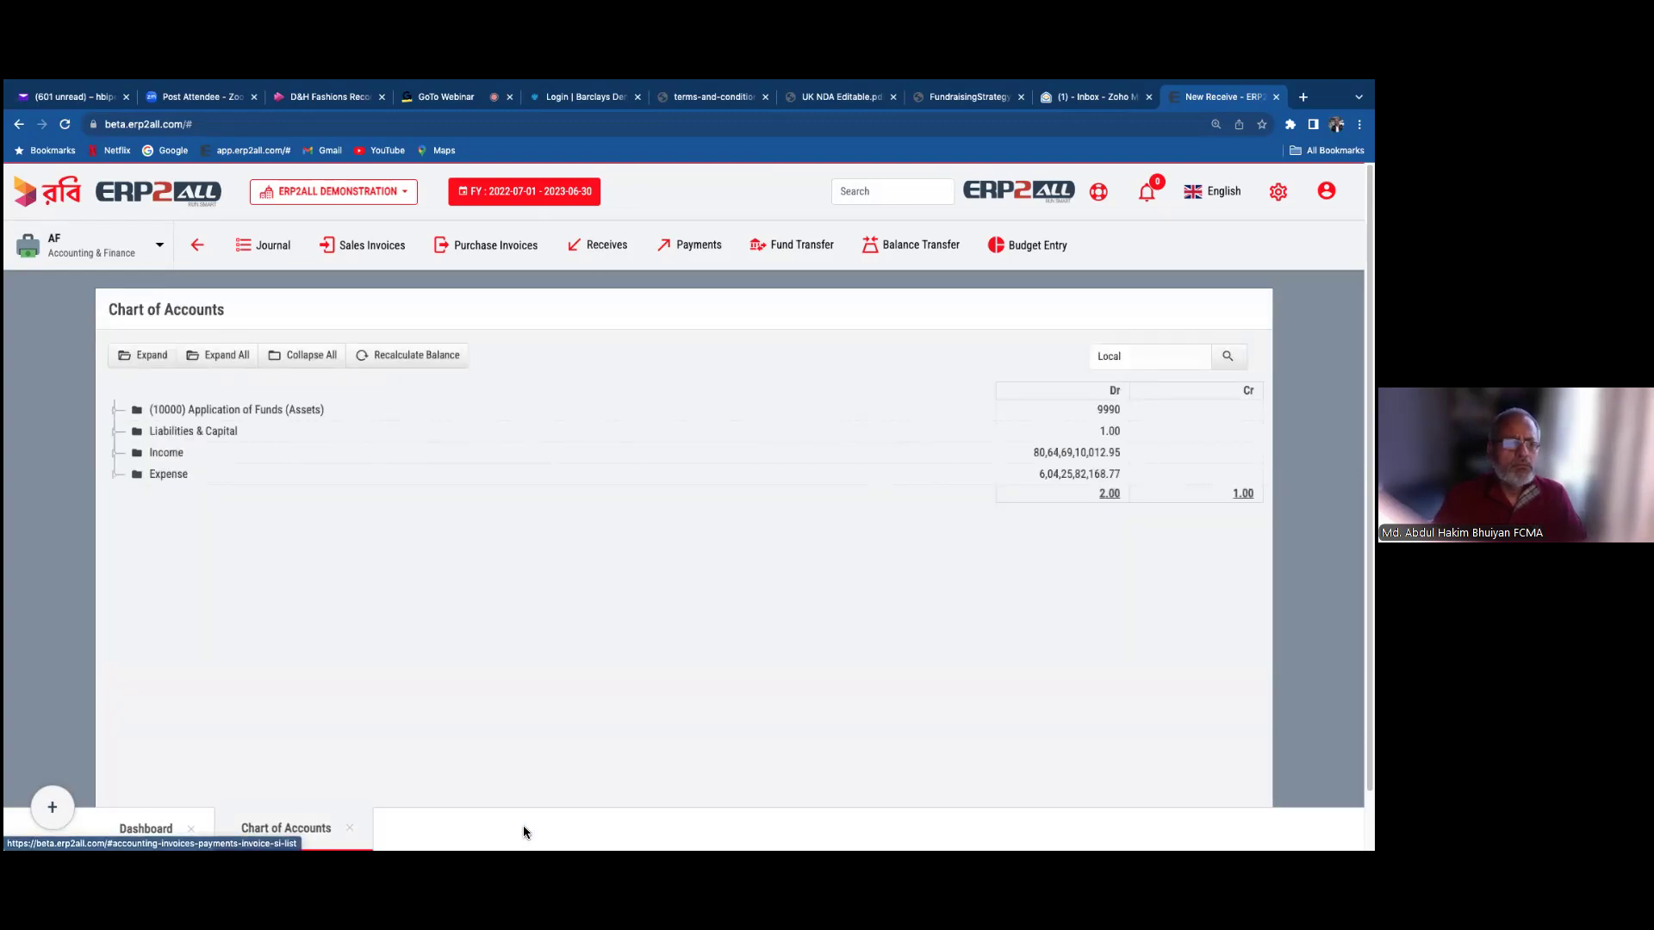
{"action": "left_click", "coordinate": [595, 250]}
{"action": "left_click", "coordinate": [601, 321]}
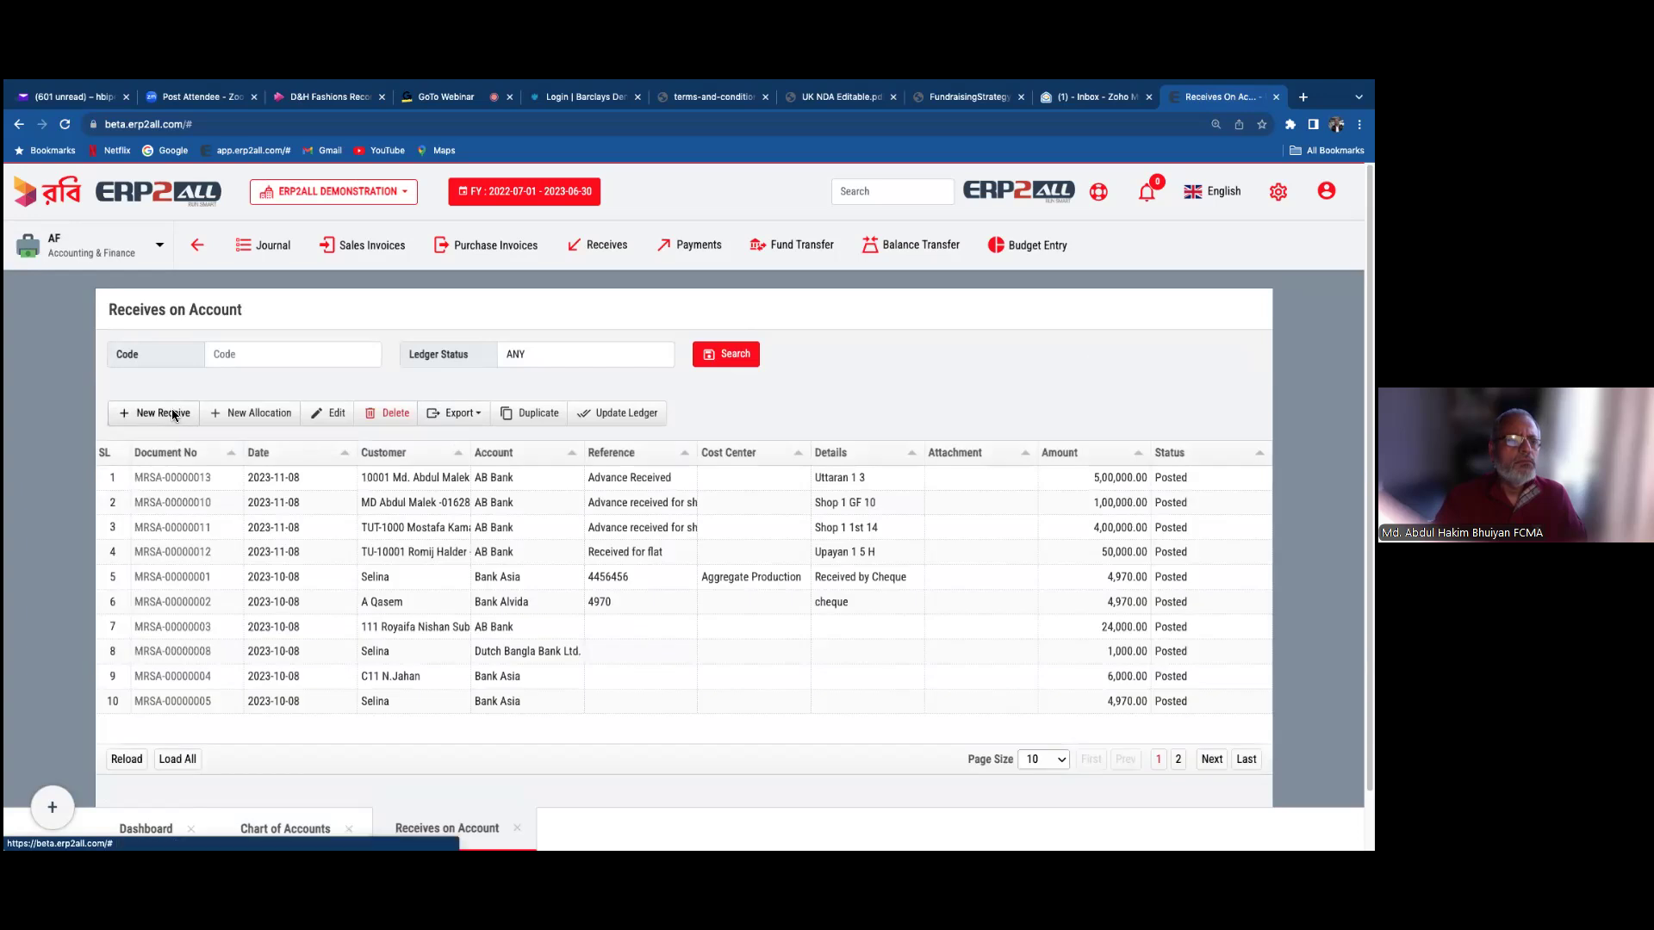
{"action": "left_click", "coordinate": [175, 417]}
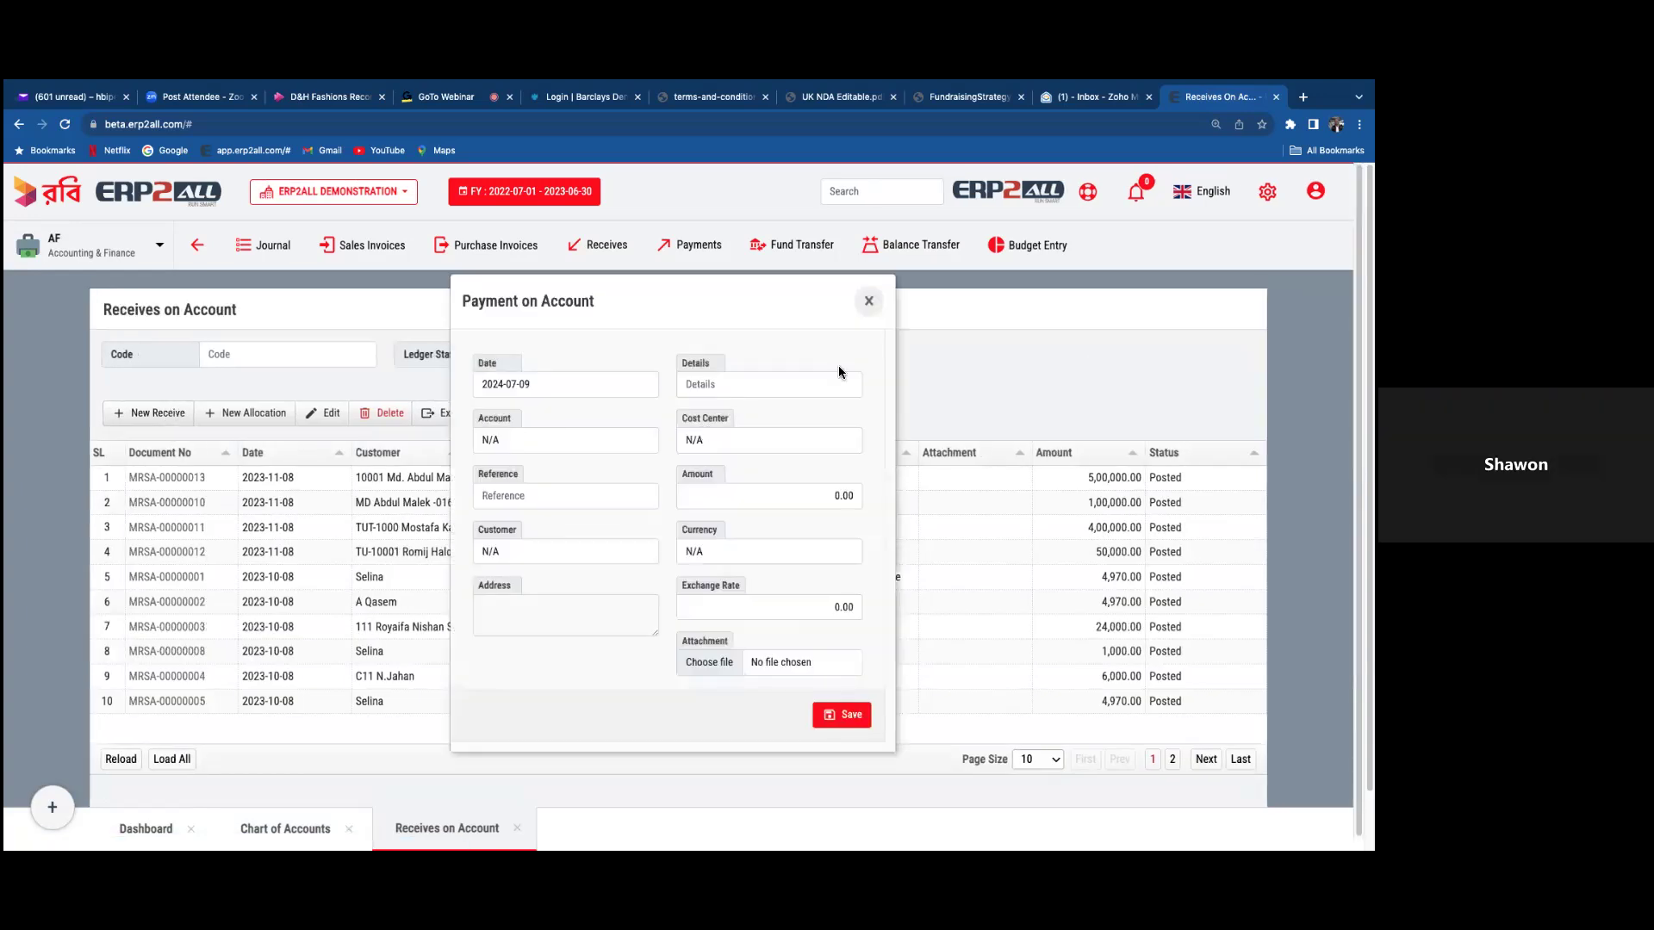
{"action": "left_click", "coordinate": [870, 304]}
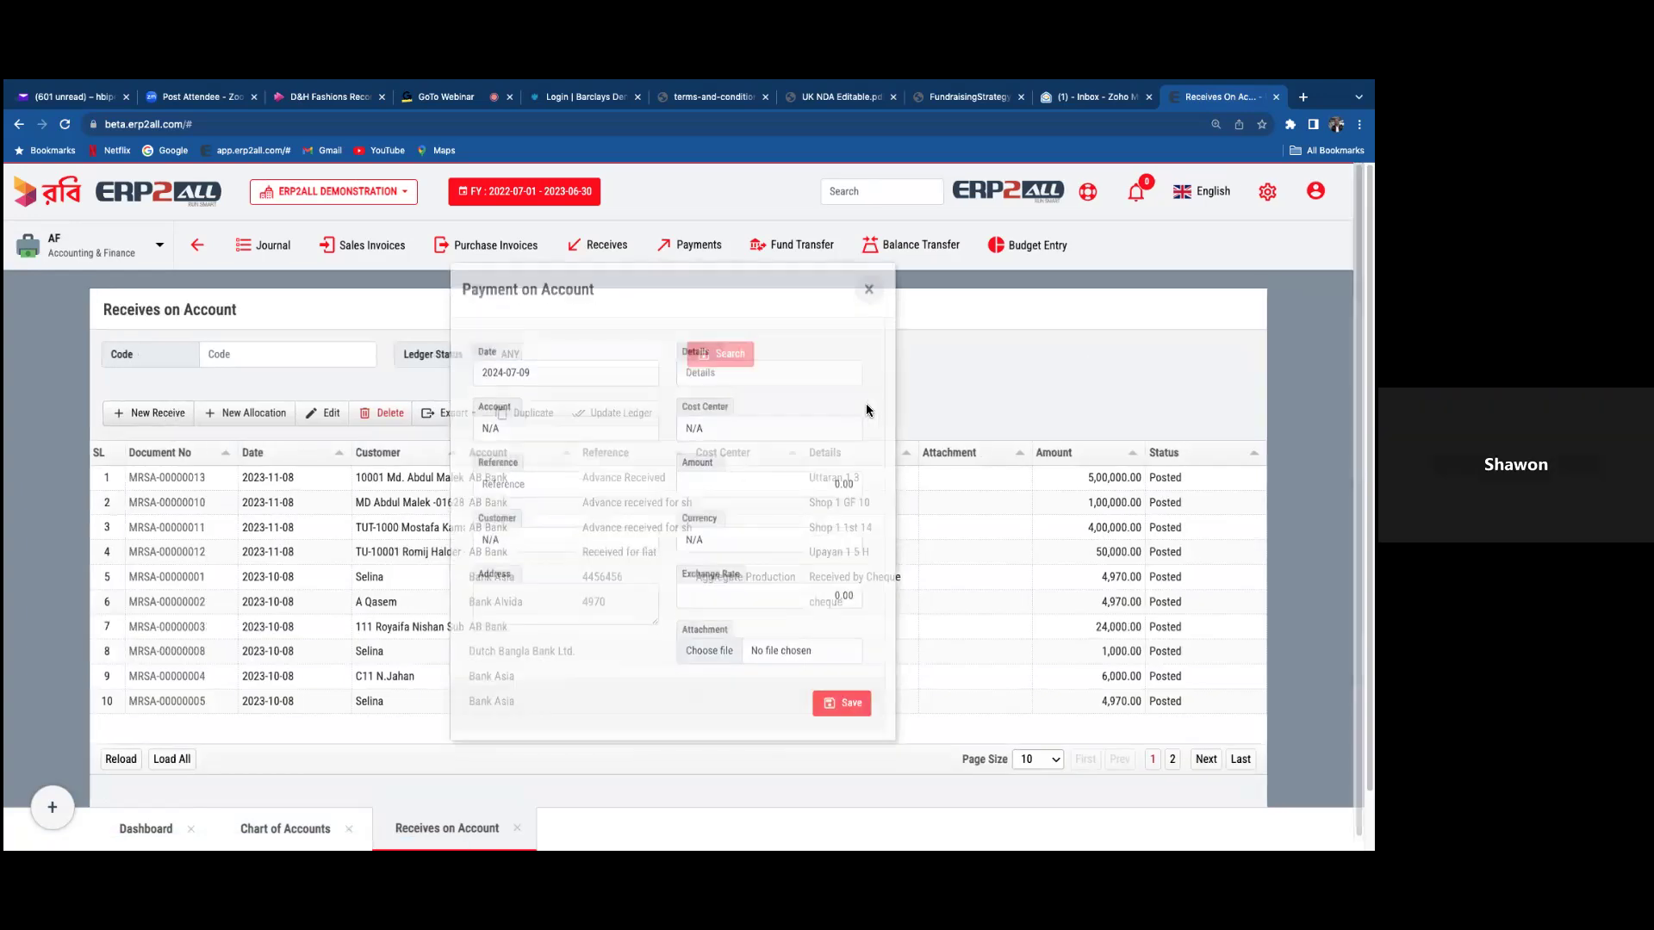
{"action": "left_click", "coordinate": [518, 827]}
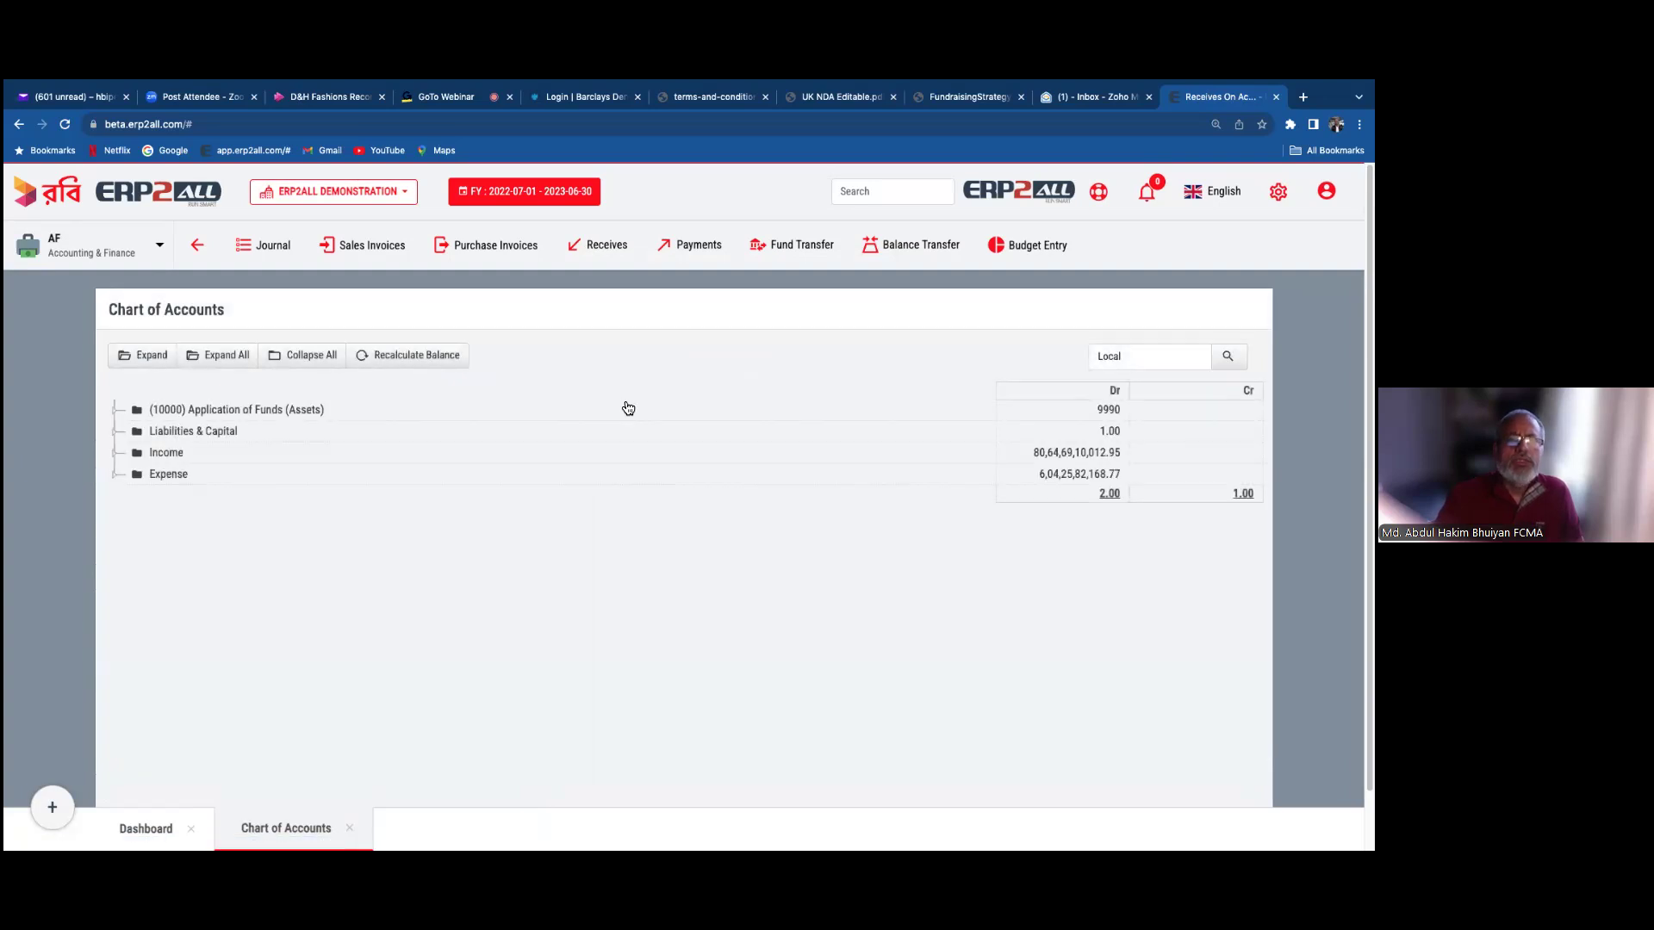
- Try to start a new receipt against invoice for C-0001 Customer-Prod-Abcd in Receives From Customer, and close the form
{"action": "left_click", "coordinate": [598, 249]}
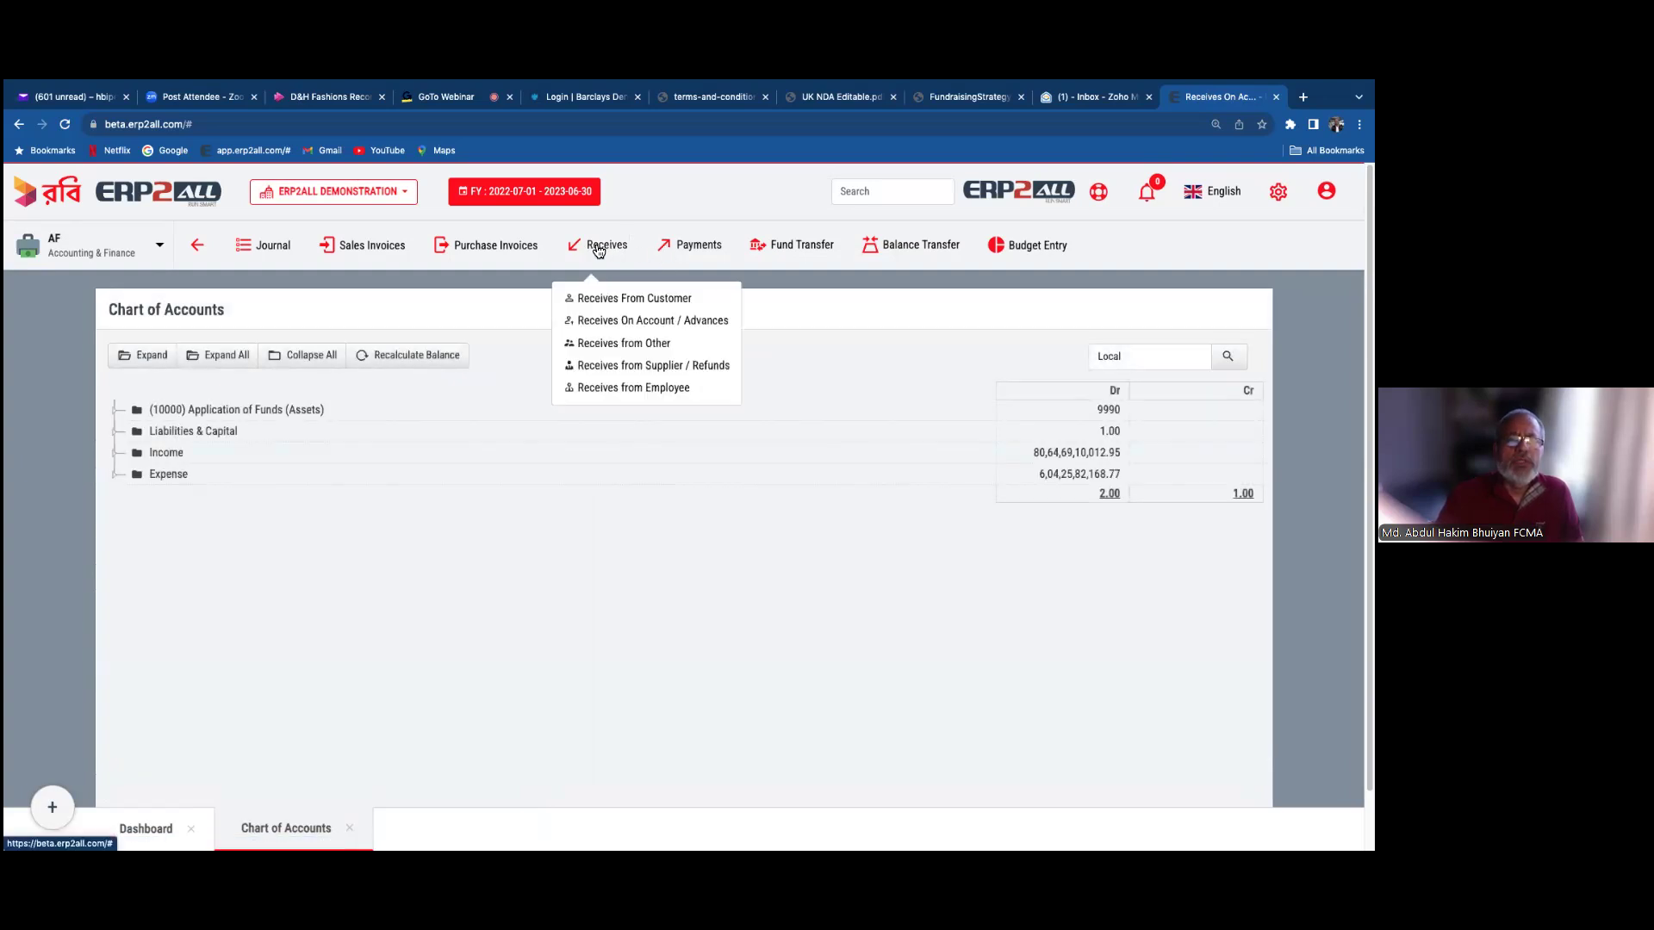
{"action": "left_click", "coordinate": [635, 298]}
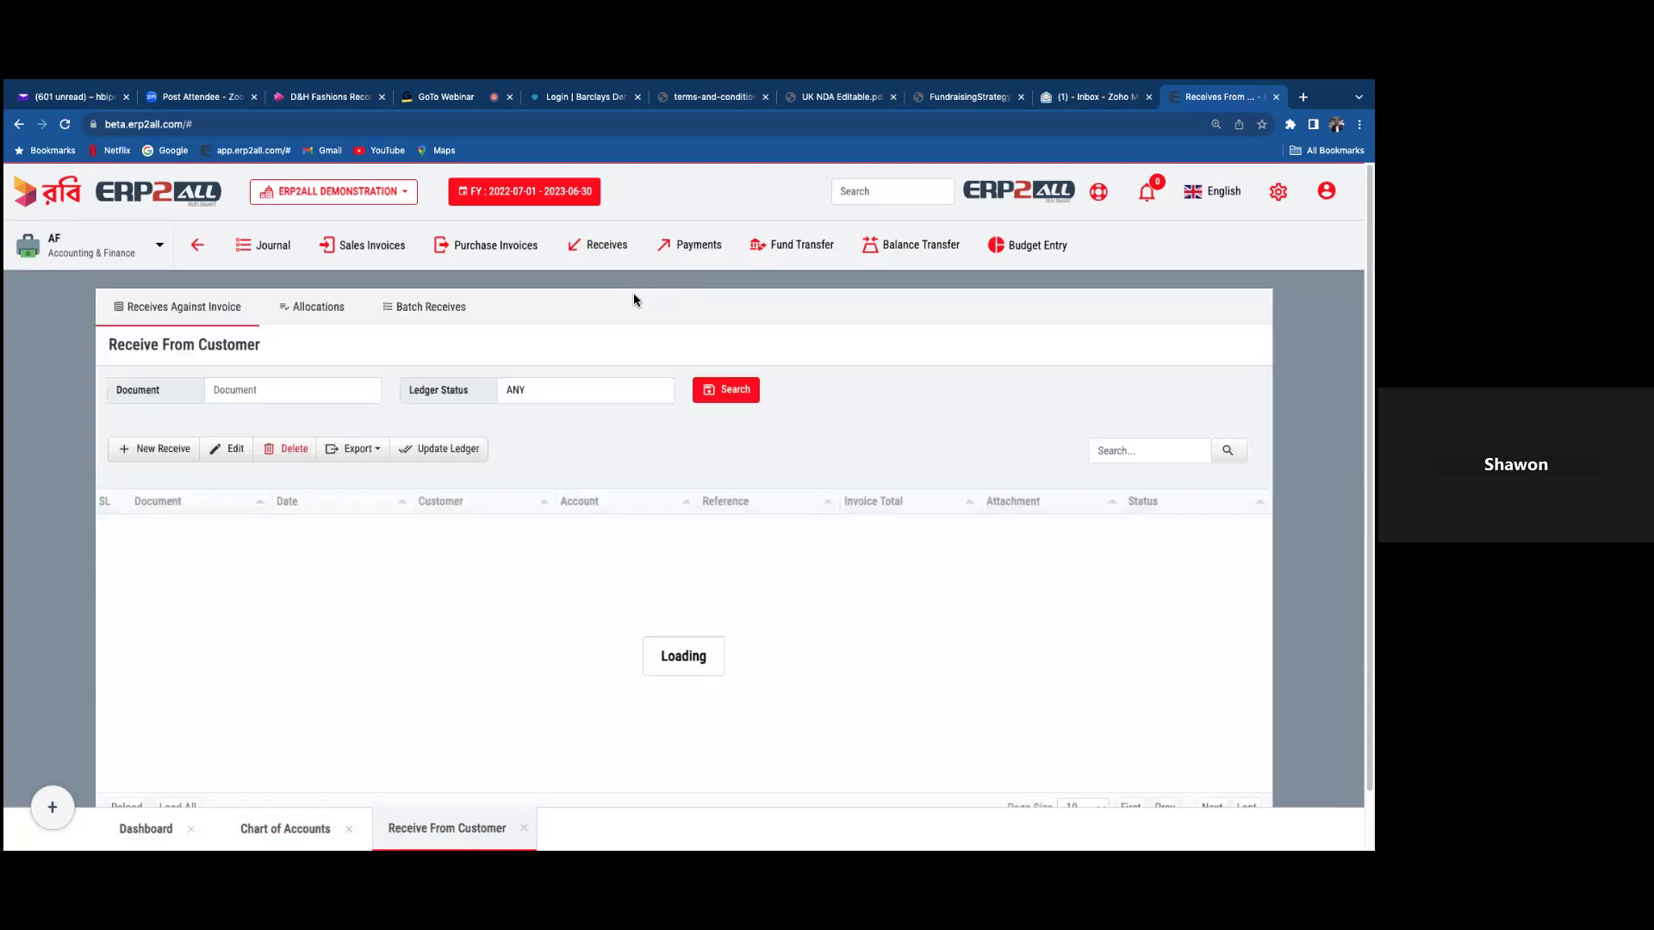
{"action": "left_click", "coordinate": [160, 449]}
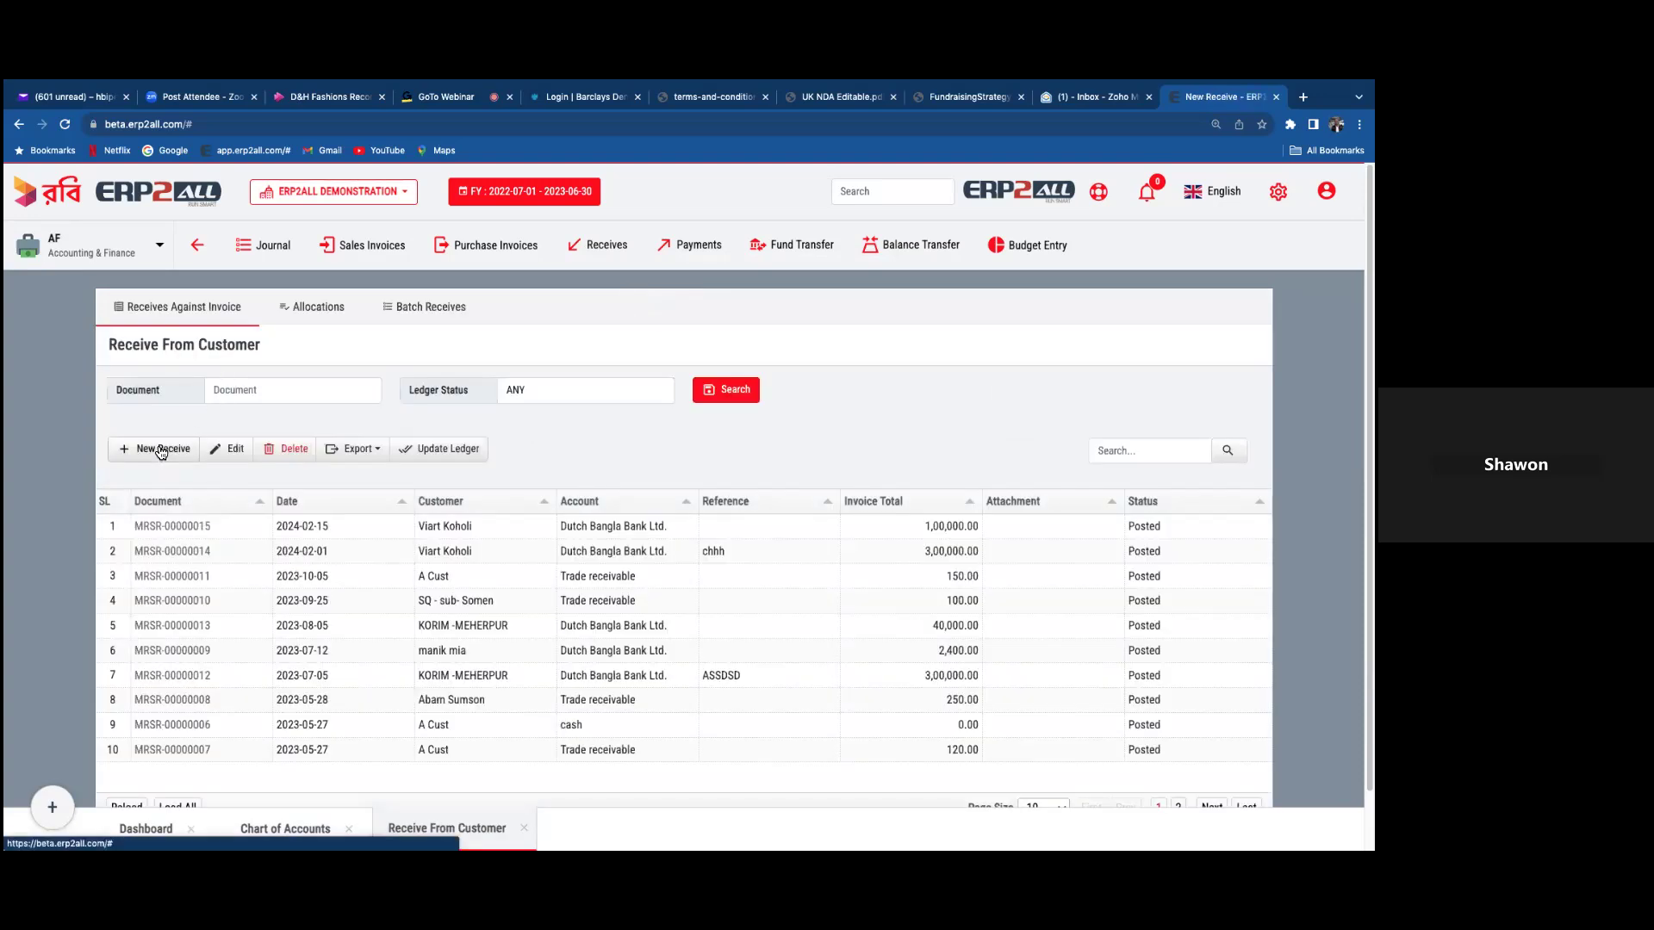
{"action": "left_click", "coordinate": [203, 383]}
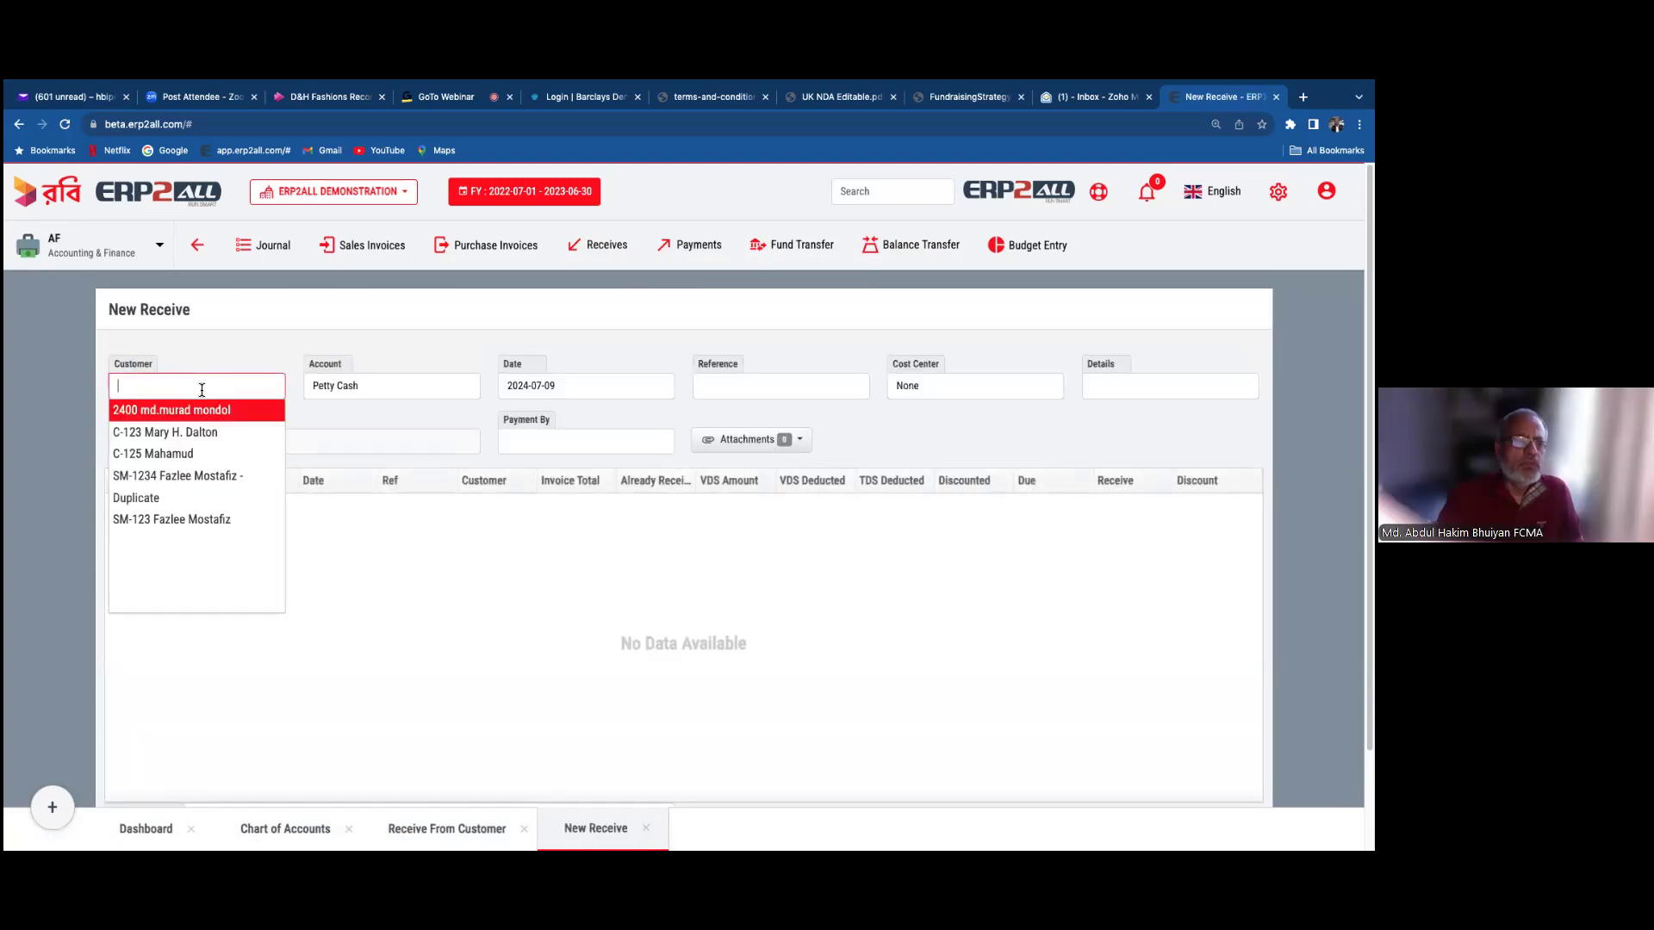
{"action": "type", "text": "abcd"}
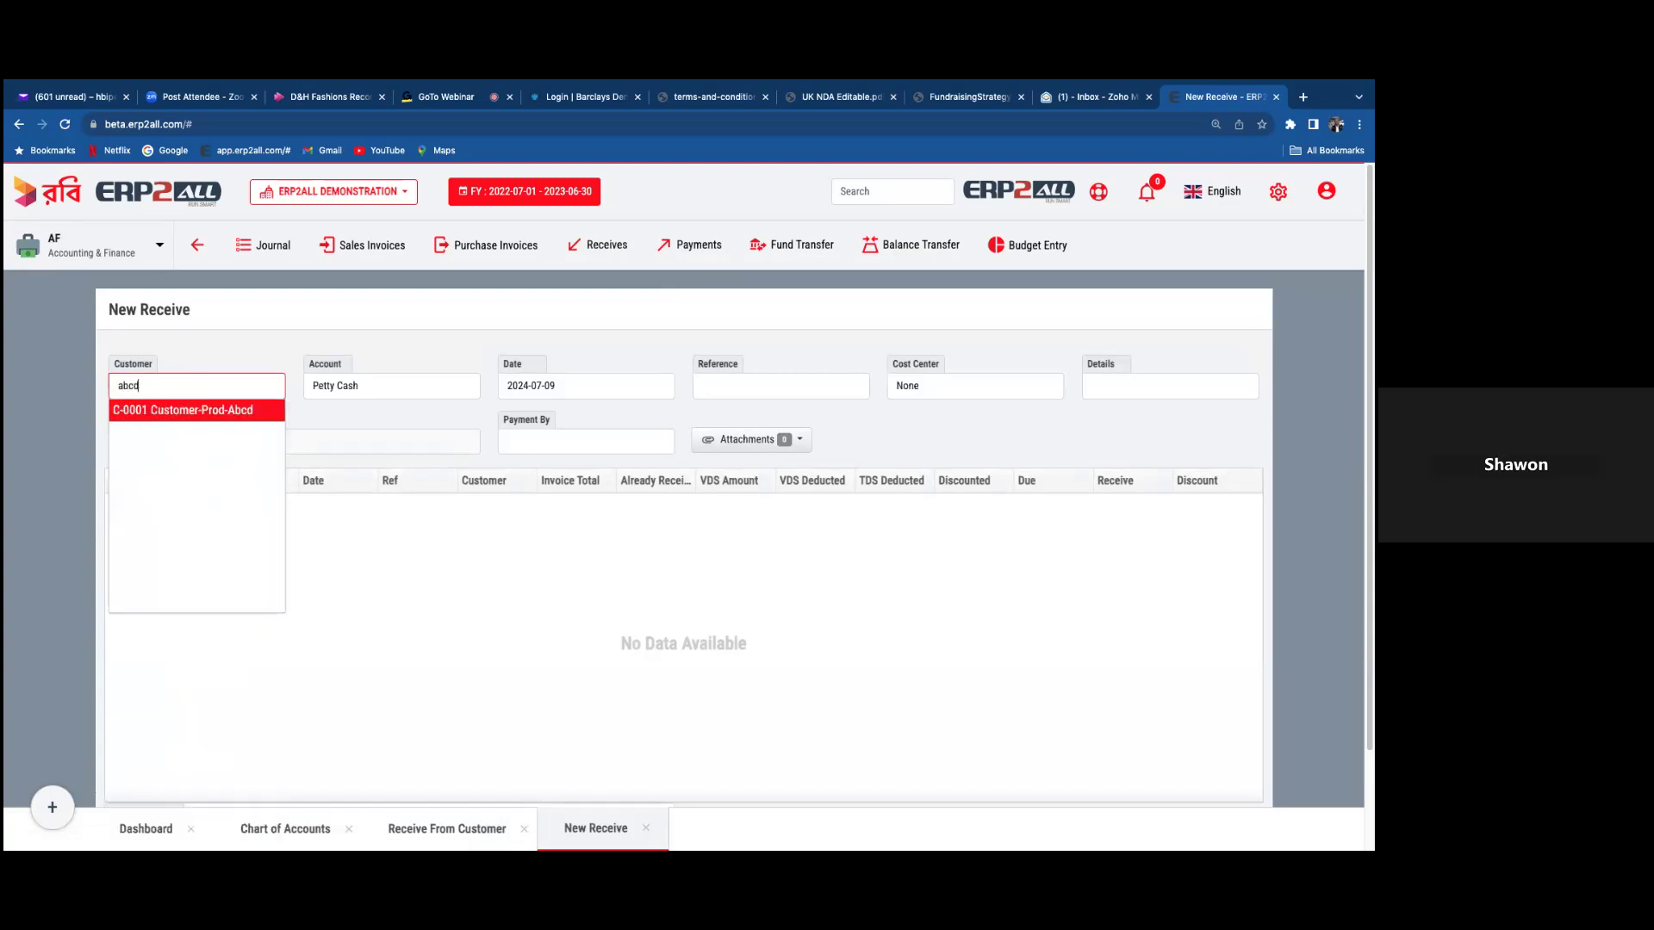
{"action": "left_click", "coordinate": [190, 412]}
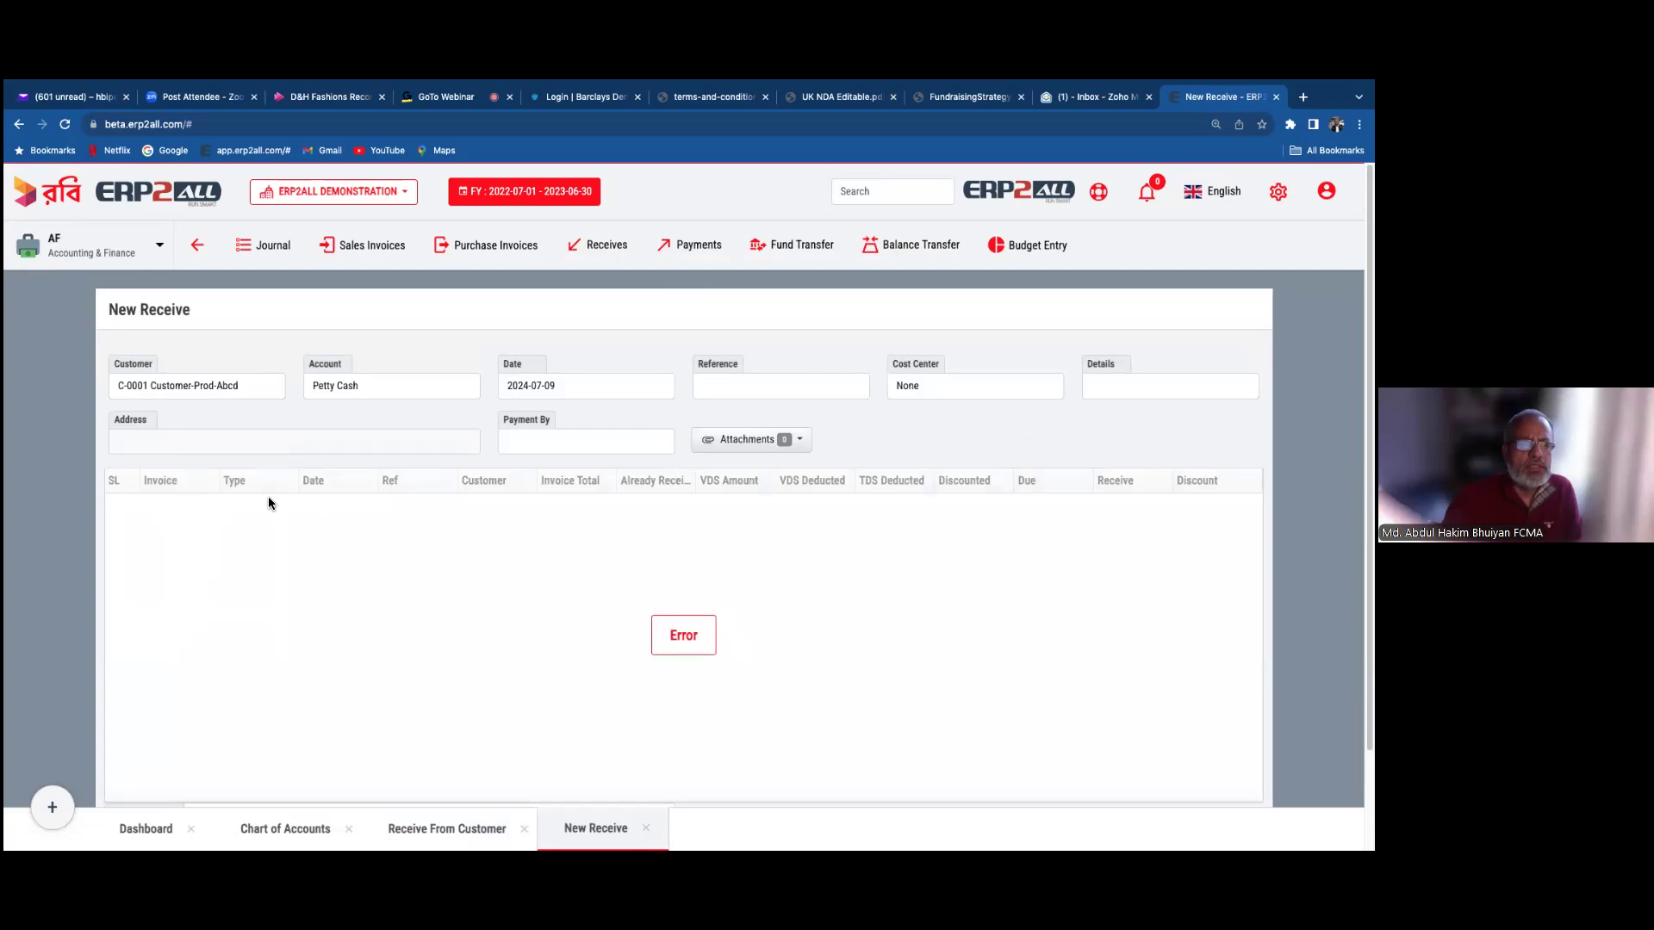
{"action": "left_click", "coordinate": [657, 652]}
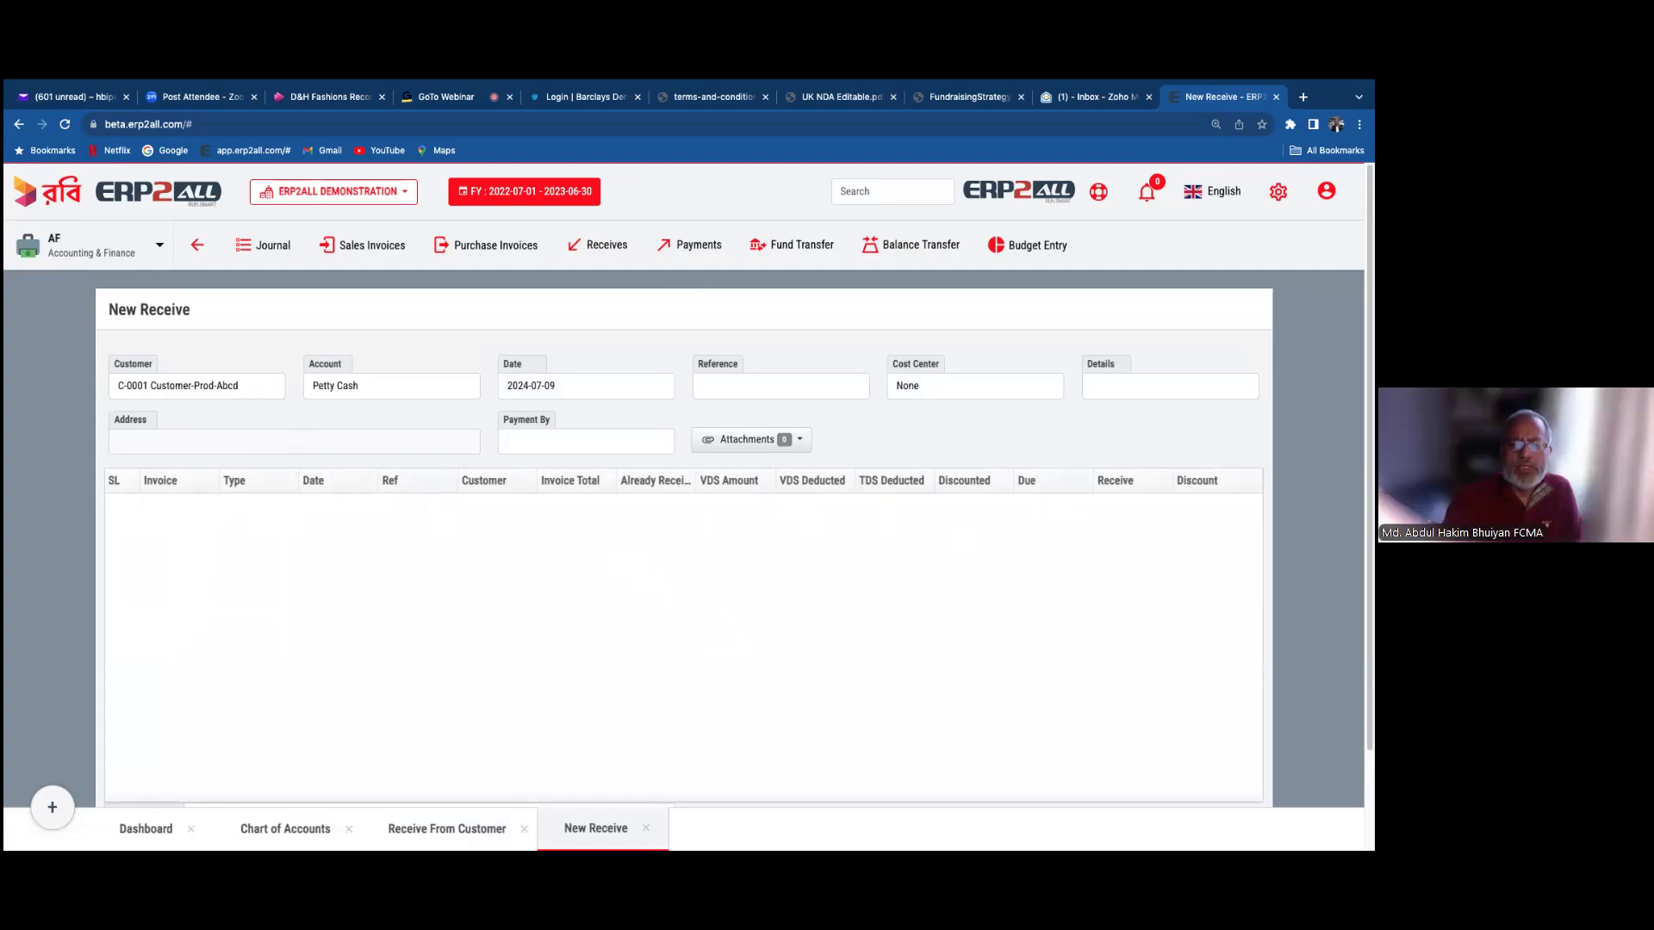
{"action": "scroll", "coordinate": [684, 506], "scroll_direction": "down", "scroll_amount": 3}
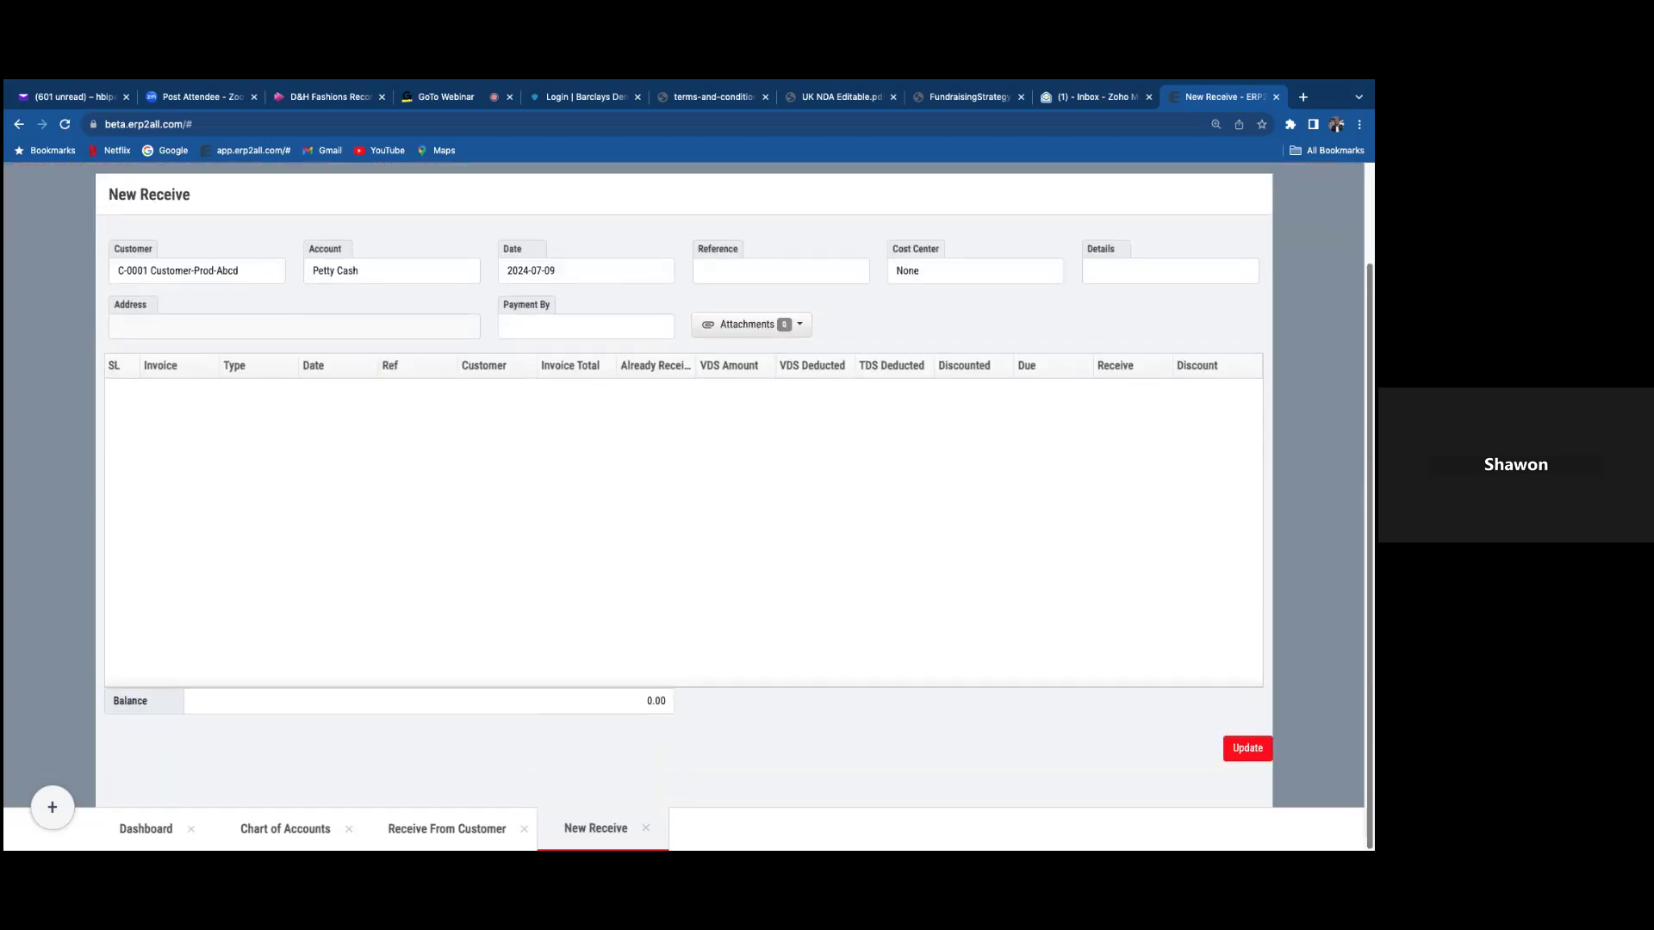
{"action": "scroll", "coordinate": [685, 506], "scroll_direction": "up", "scroll_amount": 3}
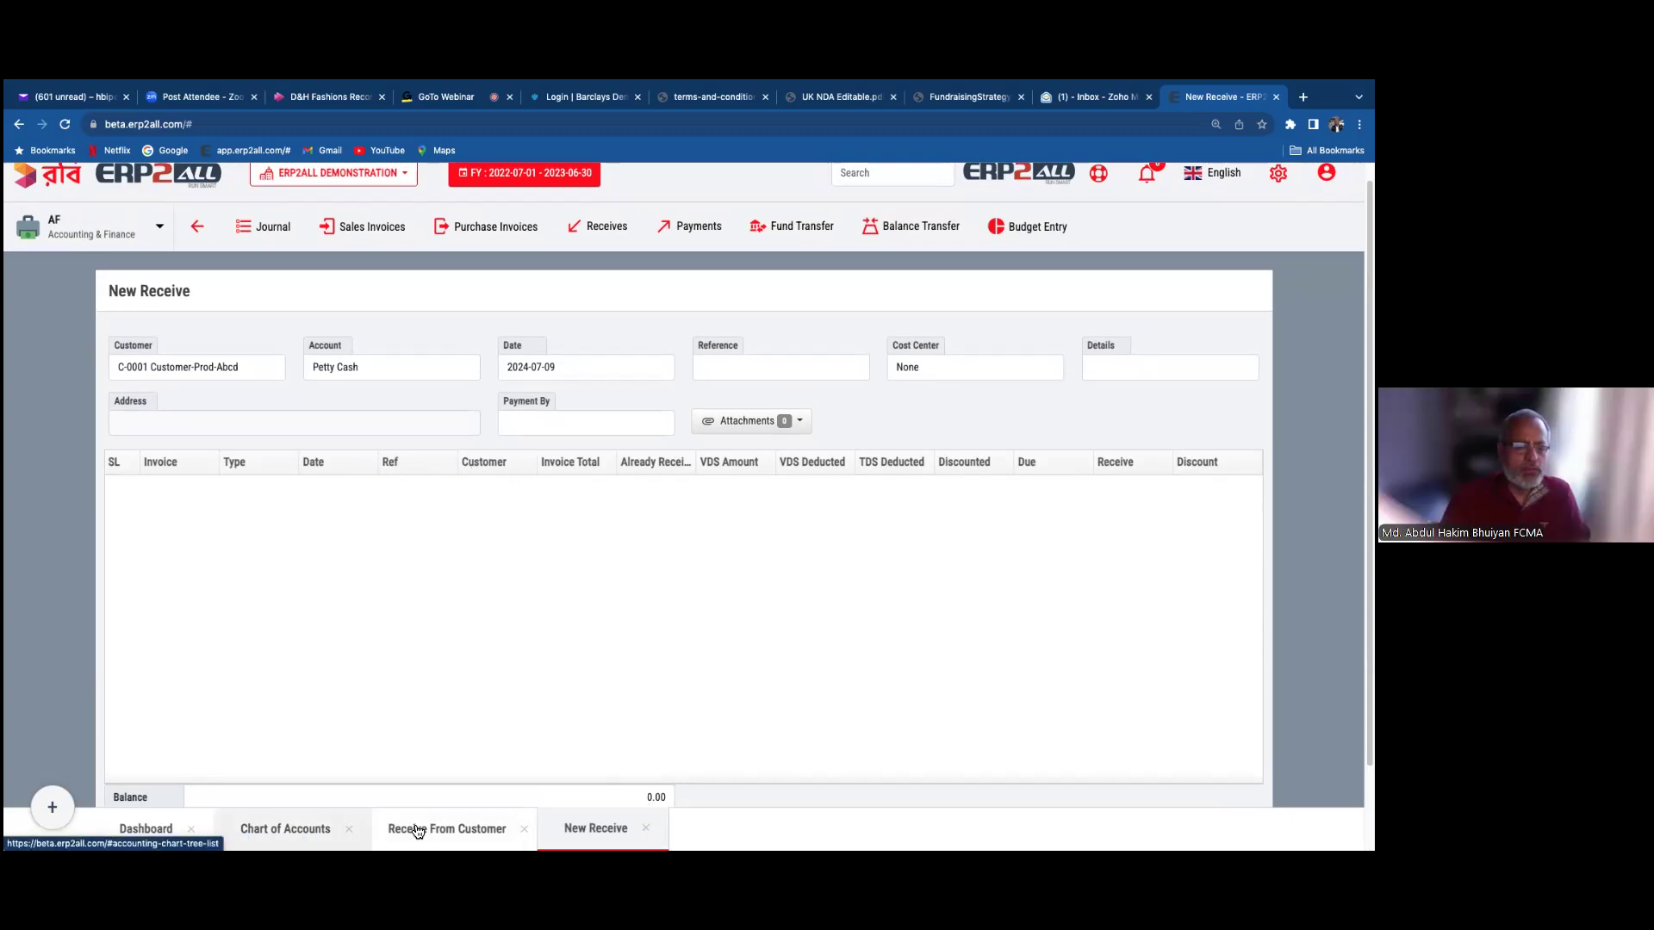
{"action": "left_click", "coordinate": [646, 829]}
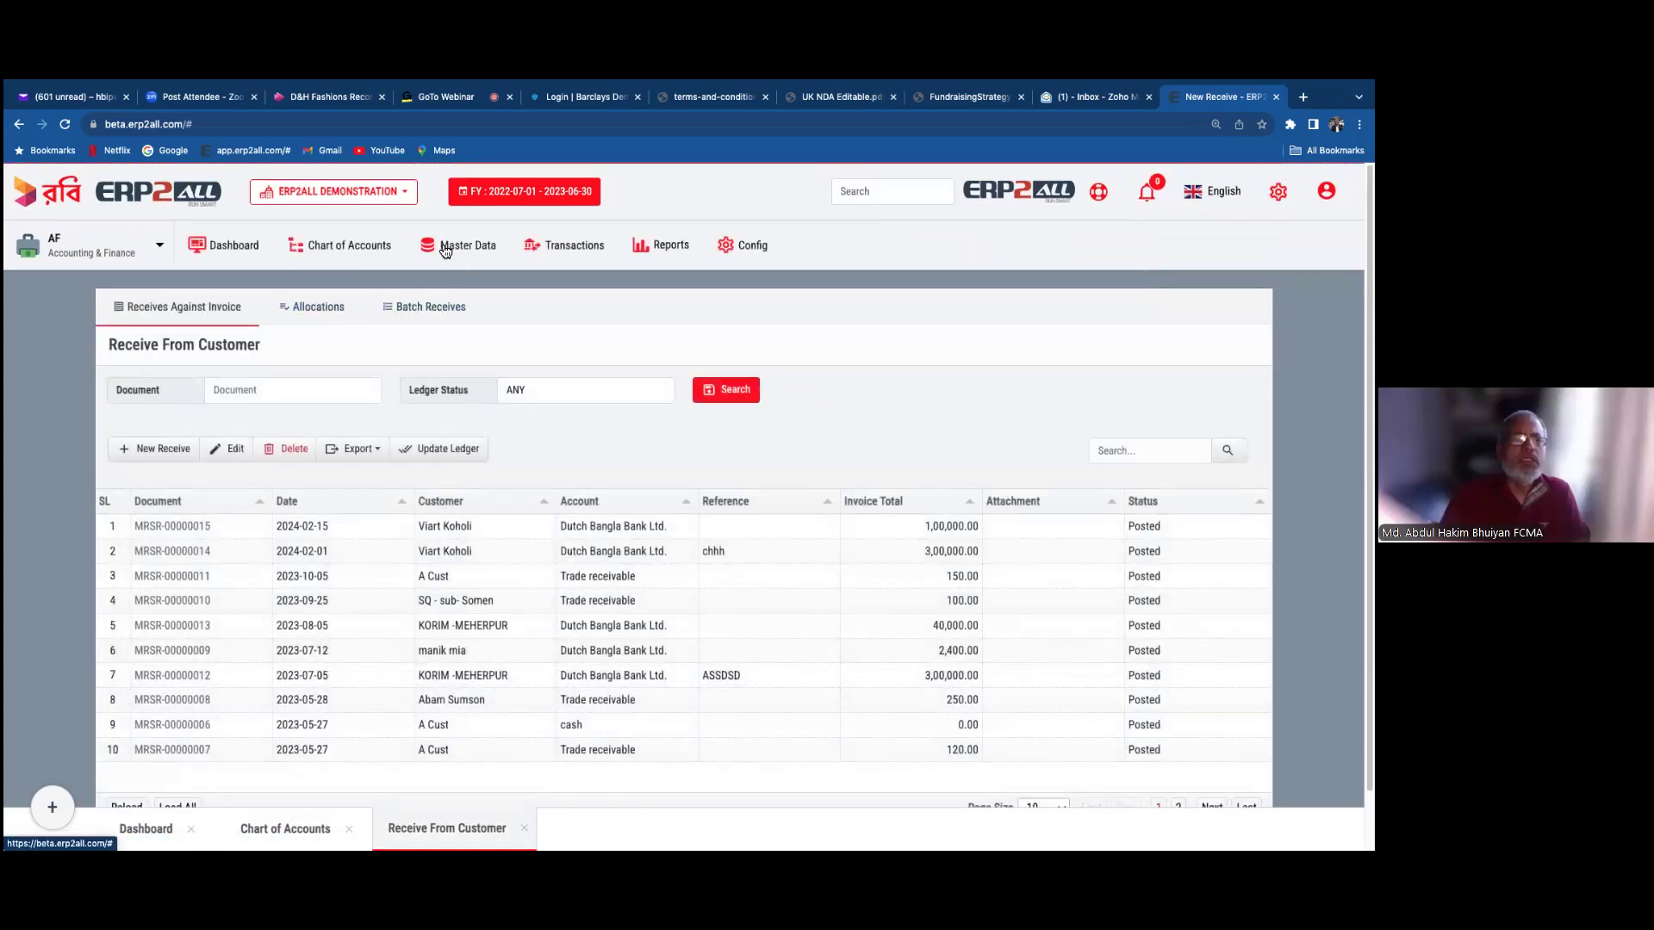
- Check the invoice date and debit amount in the Customer-Prod-Abcd statement from the customer list, and close the statement
{"action": "left_click", "coordinate": [447, 250]}
{"action": "left_click", "coordinate": [267, 259]}
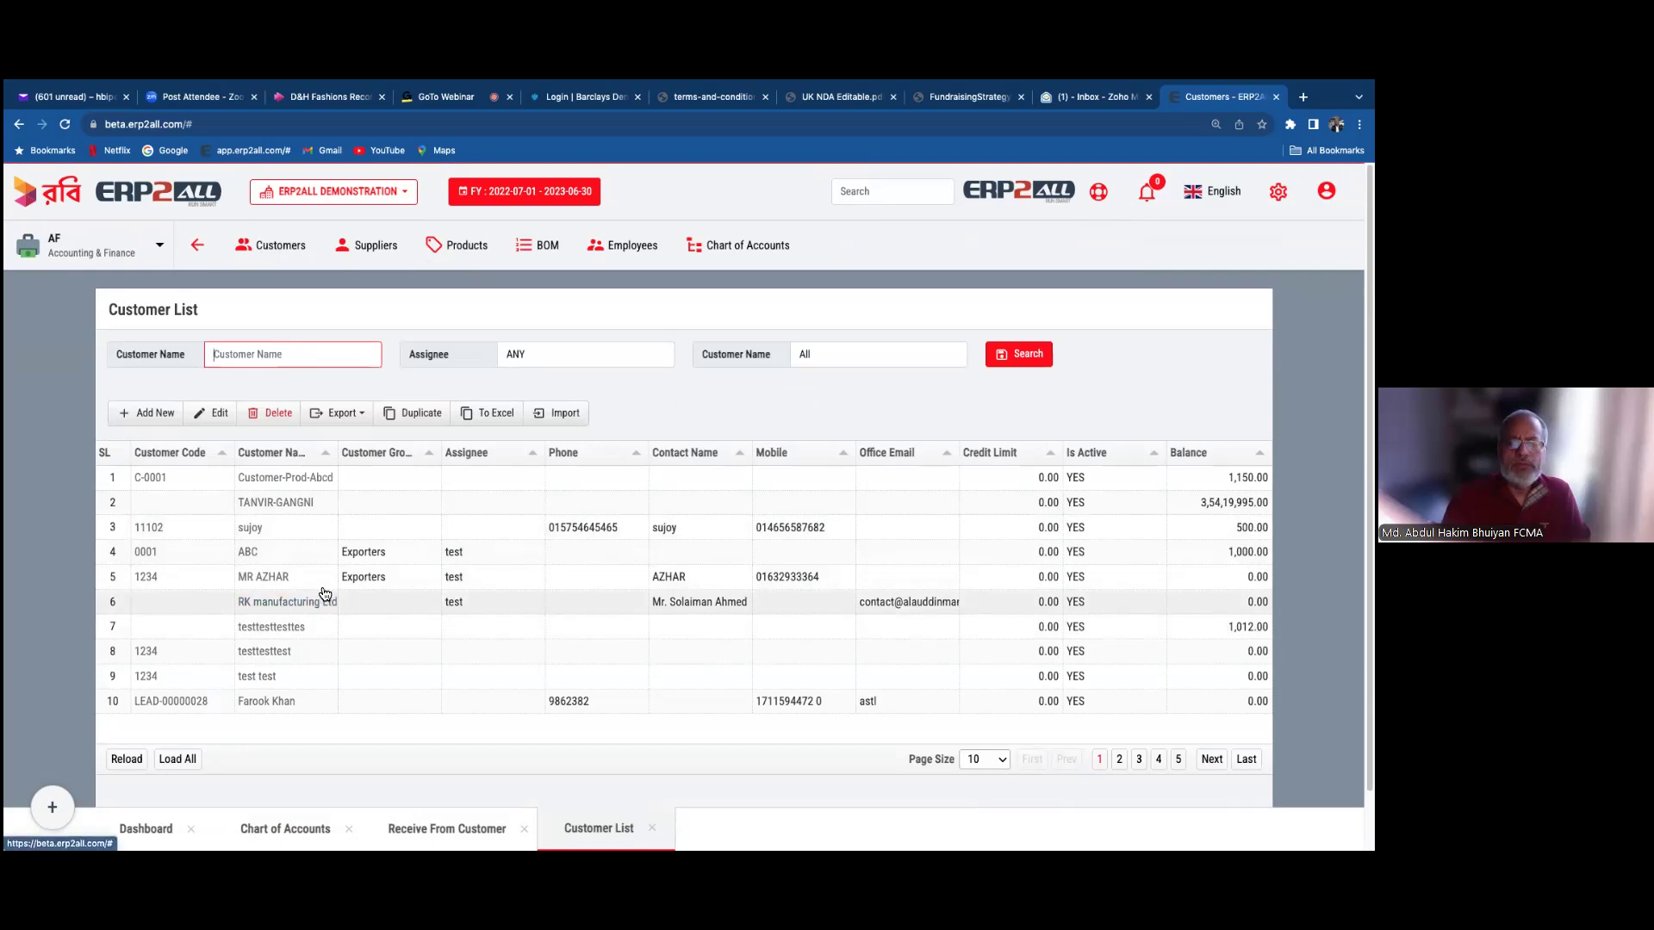
{"action": "left_click", "coordinate": [351, 480]}
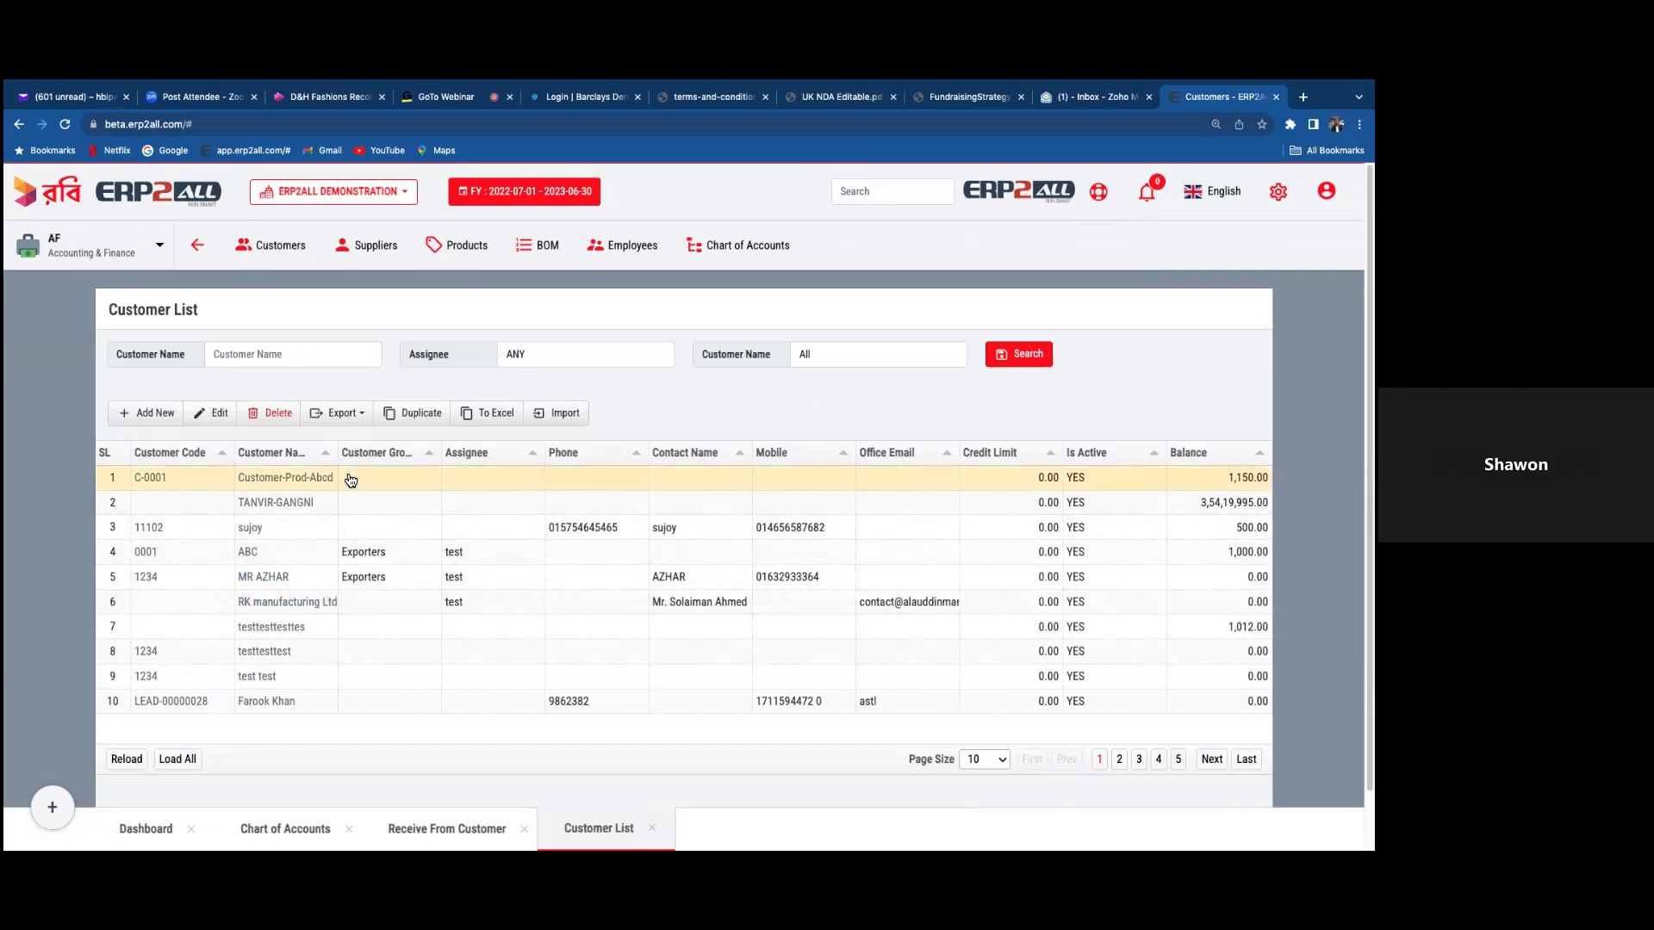
{"action": "left_click", "coordinate": [280, 479]}
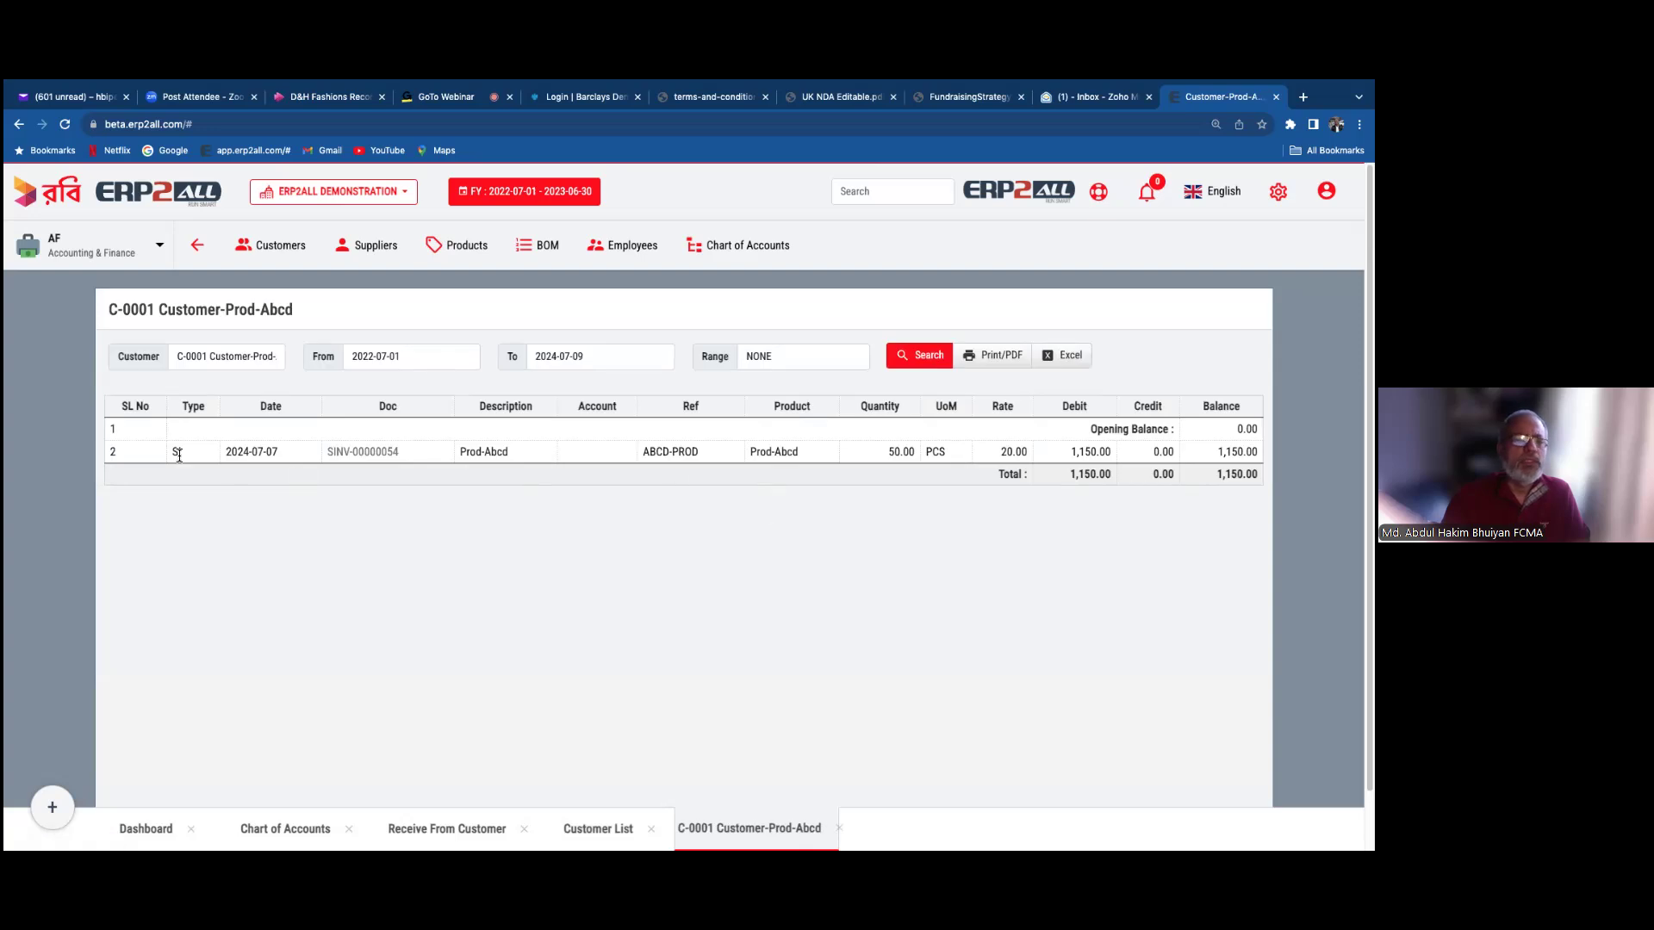
{"action": "triple_click", "coordinate": [287, 455]}
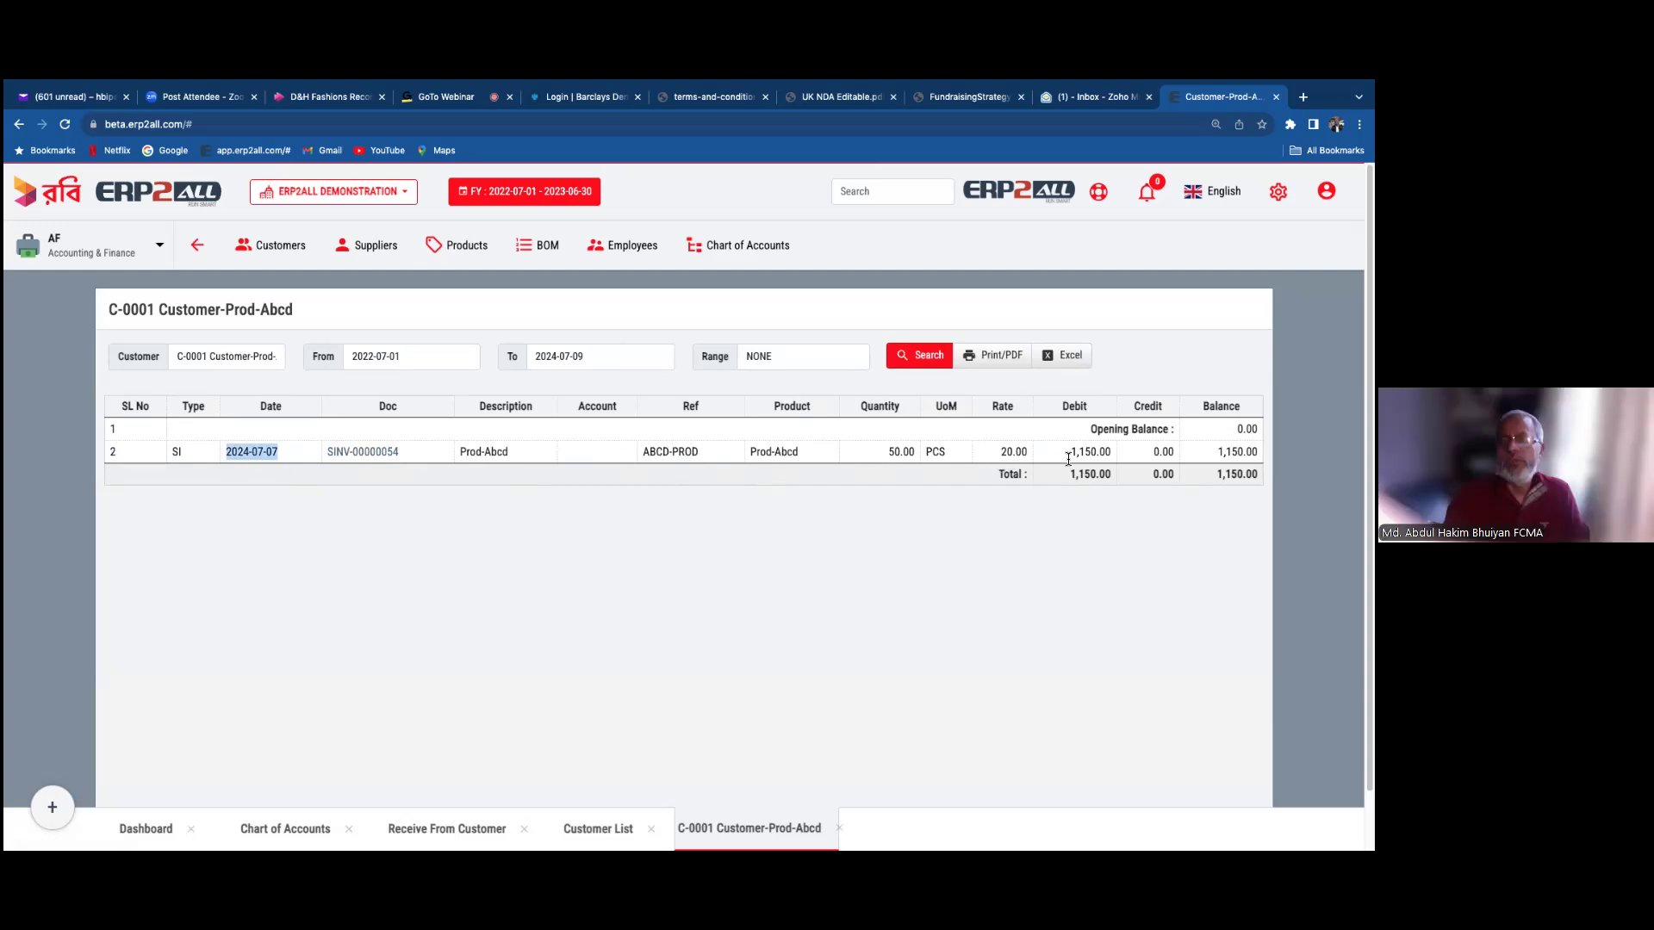
{"action": "left_click_drag", "start_coordinate": [1069, 455], "coordinate": [1118, 455]}
{"action": "left_click", "coordinate": [1078, 520]}
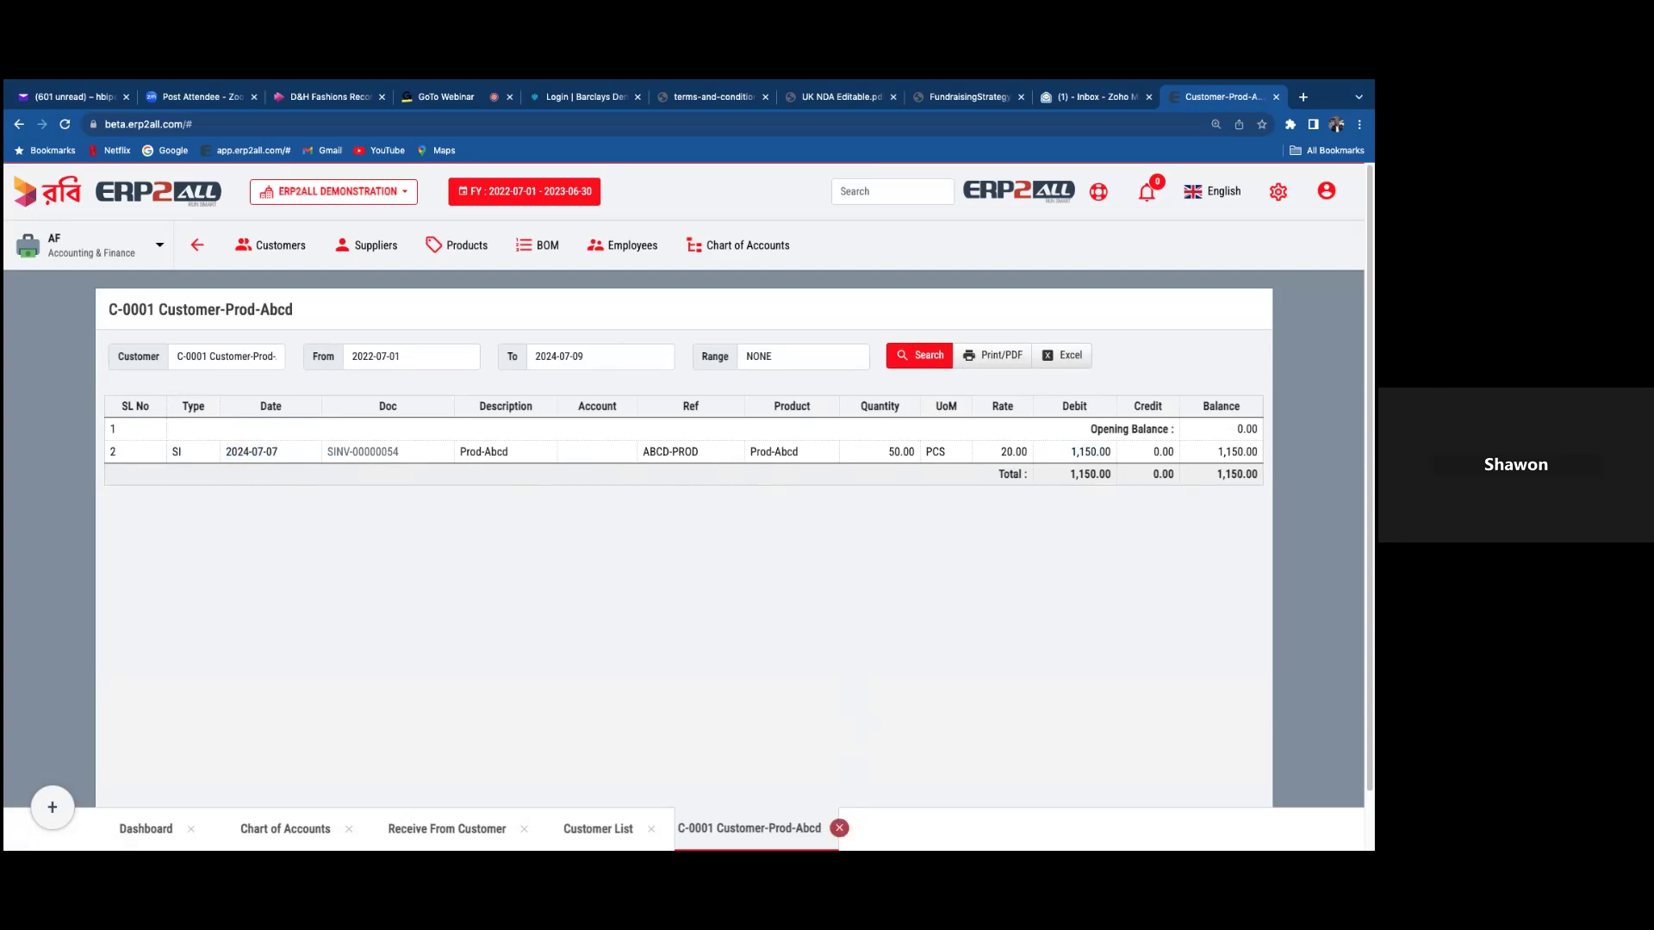
{"action": "left_click", "coordinate": [839, 828]}
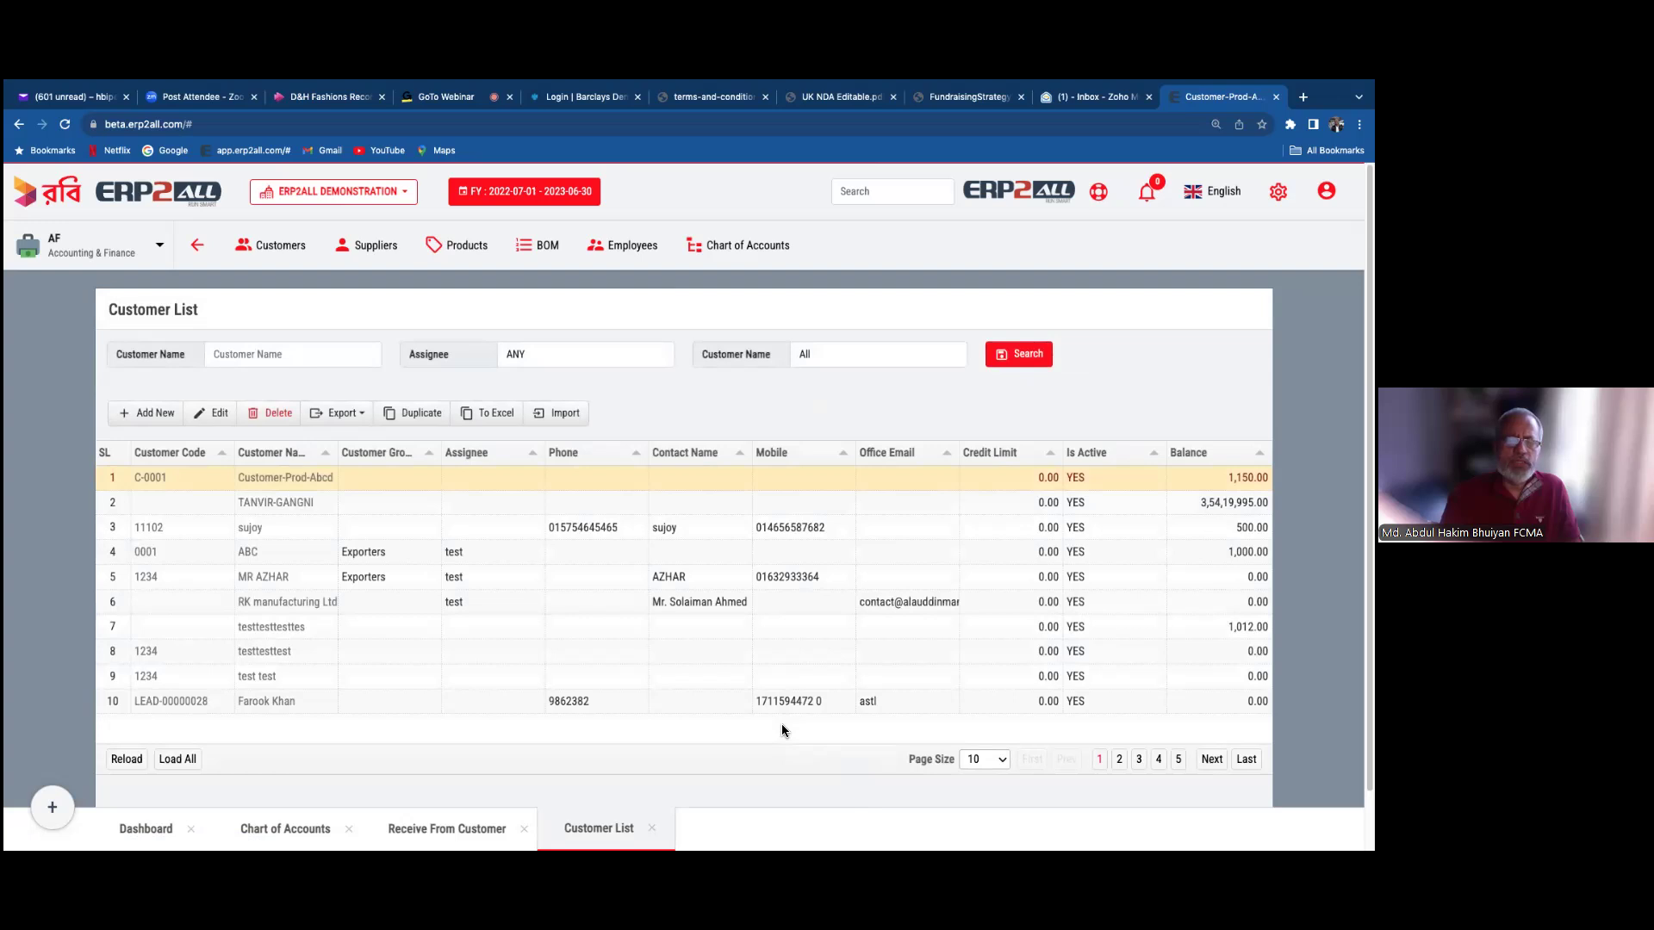
- Close the customer list and the Receive From Customer list, and return to the top level of Accounting & Finance
{"action": "left_click", "coordinate": [653, 828]}
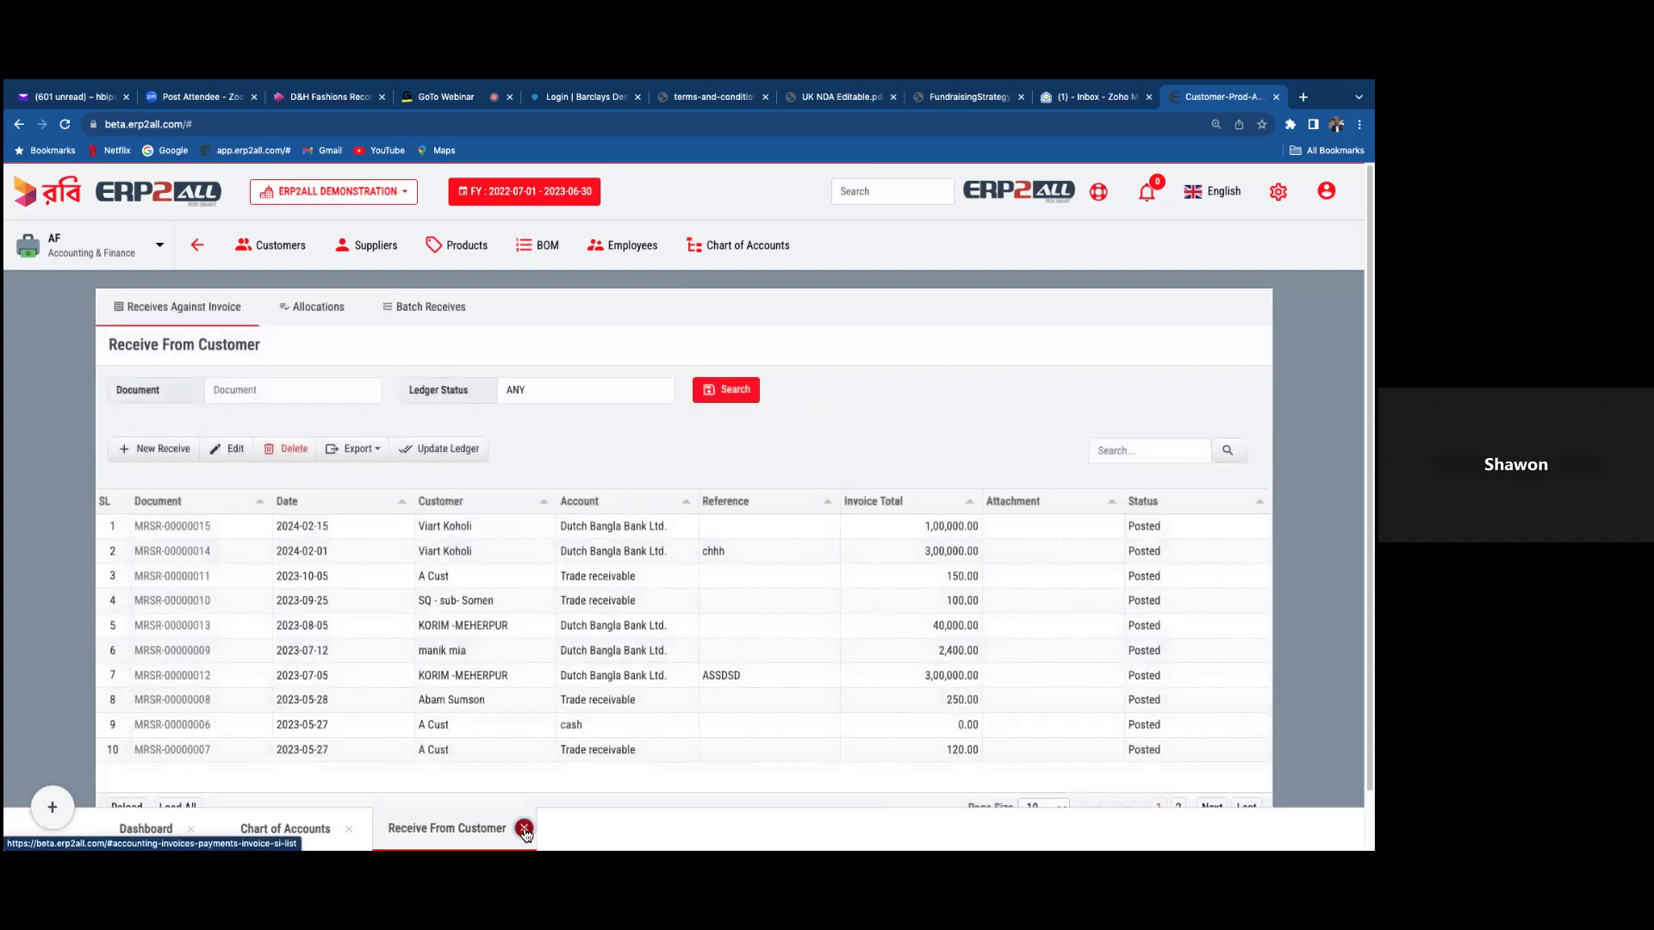
{"action": "left_click", "coordinate": [524, 829]}
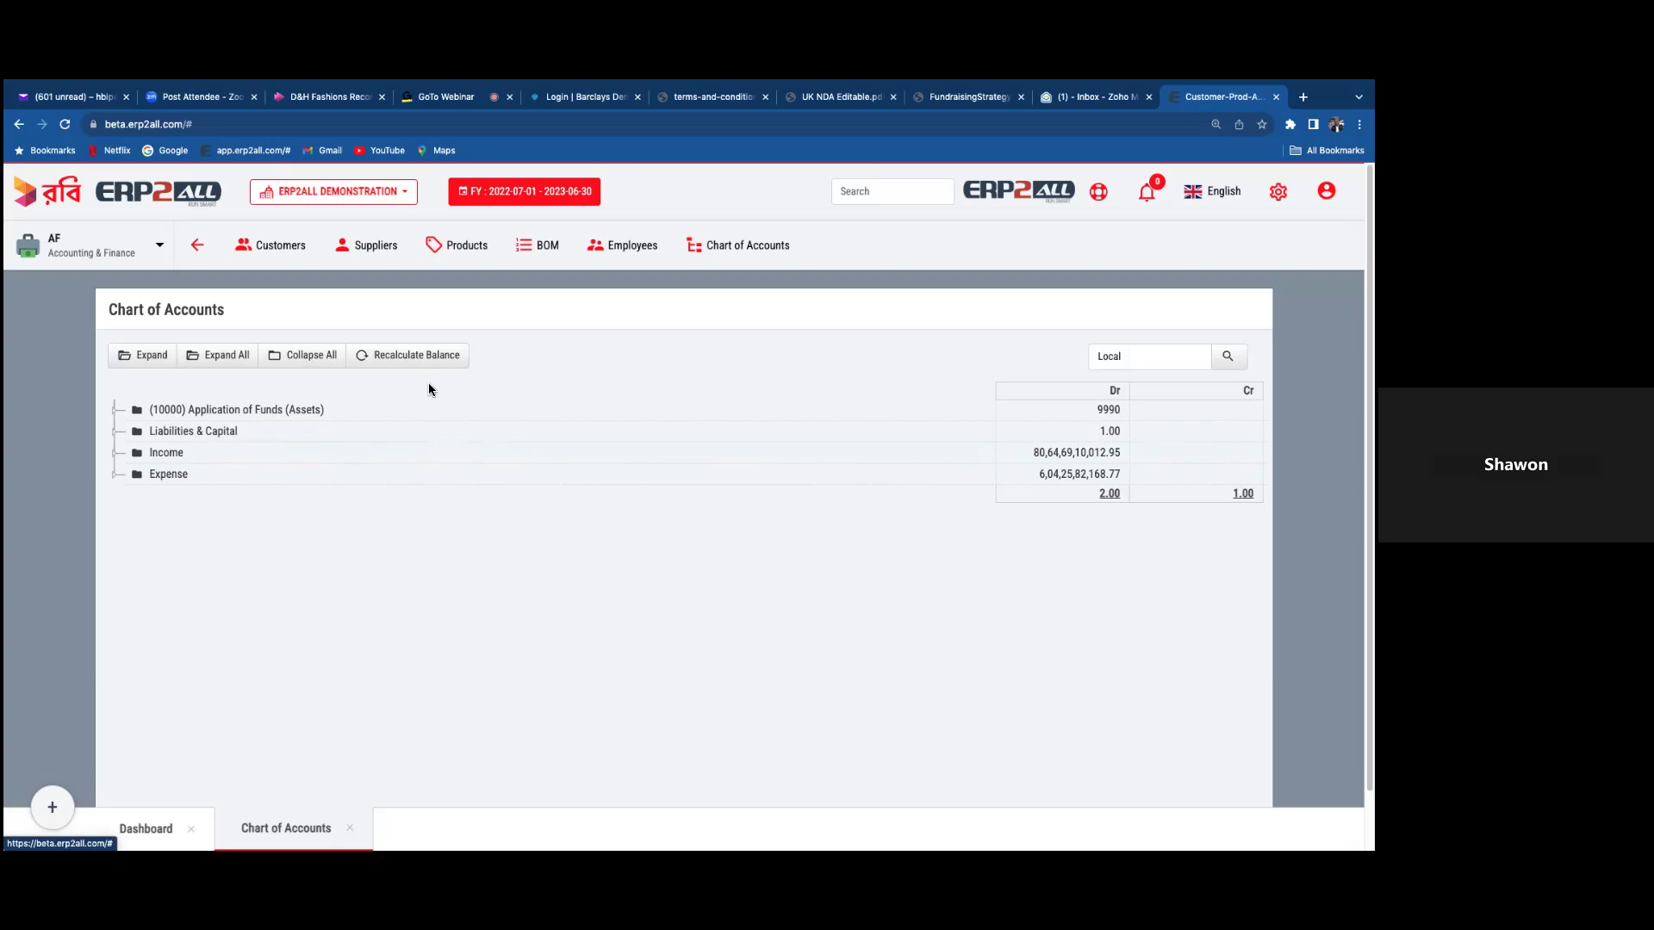
{"action": "left_click", "coordinate": [199, 246]}
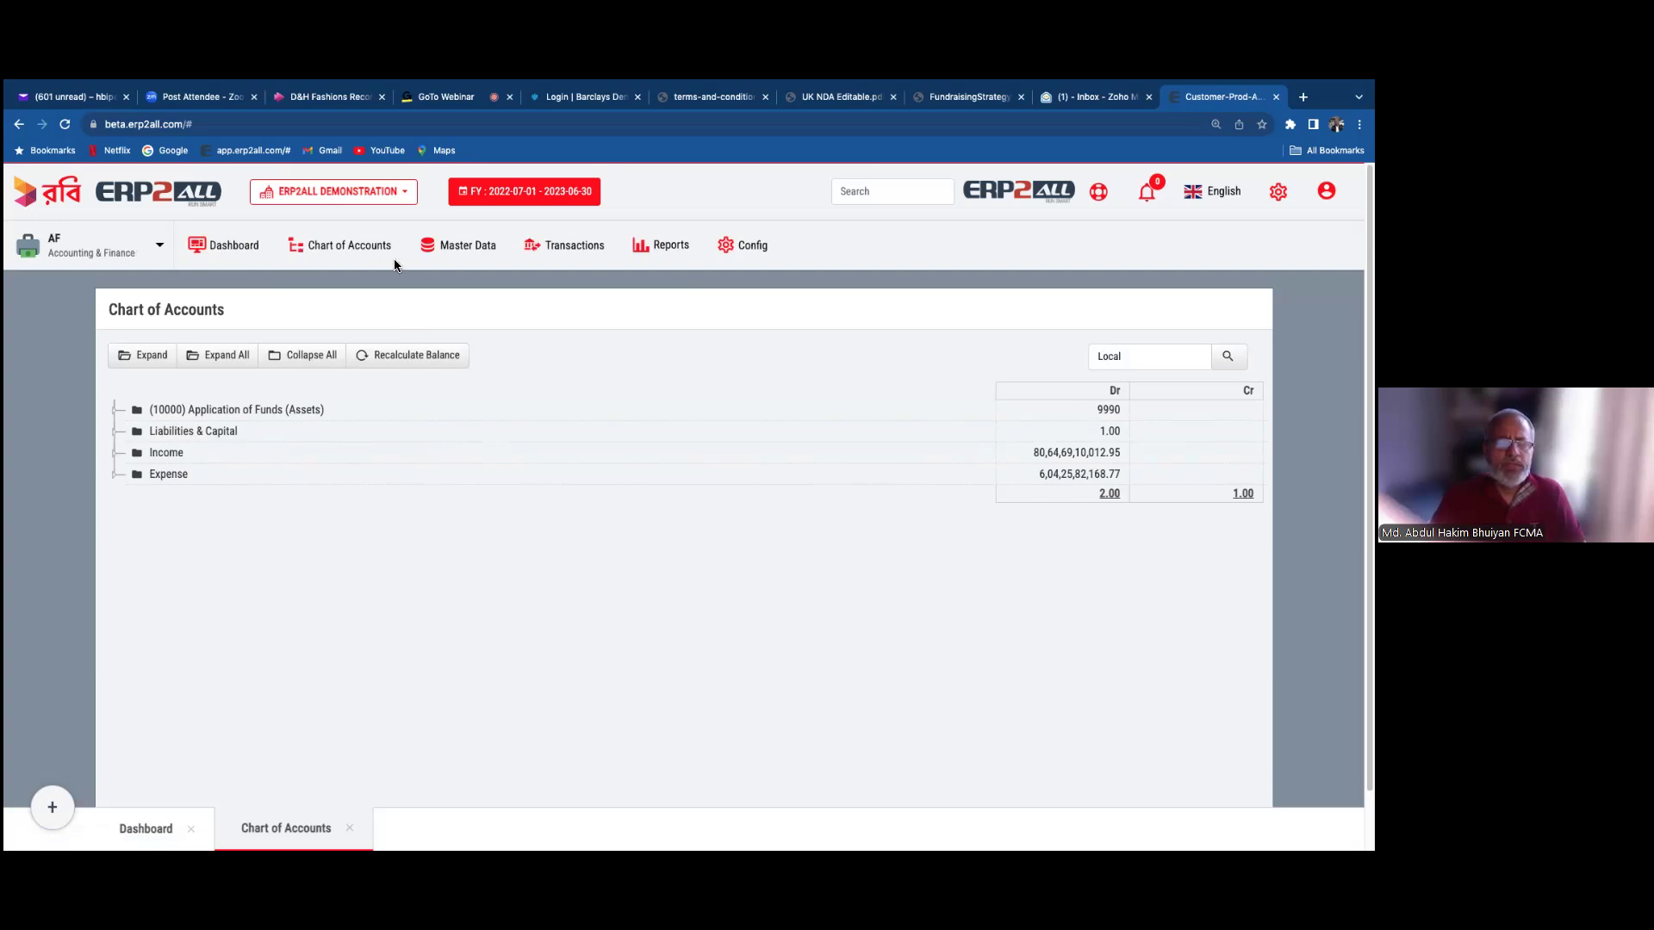
- Switch to the Human Resource Management module and open the Recruitment headcount approvals
{"action": "left_click", "coordinate": [104, 251]}
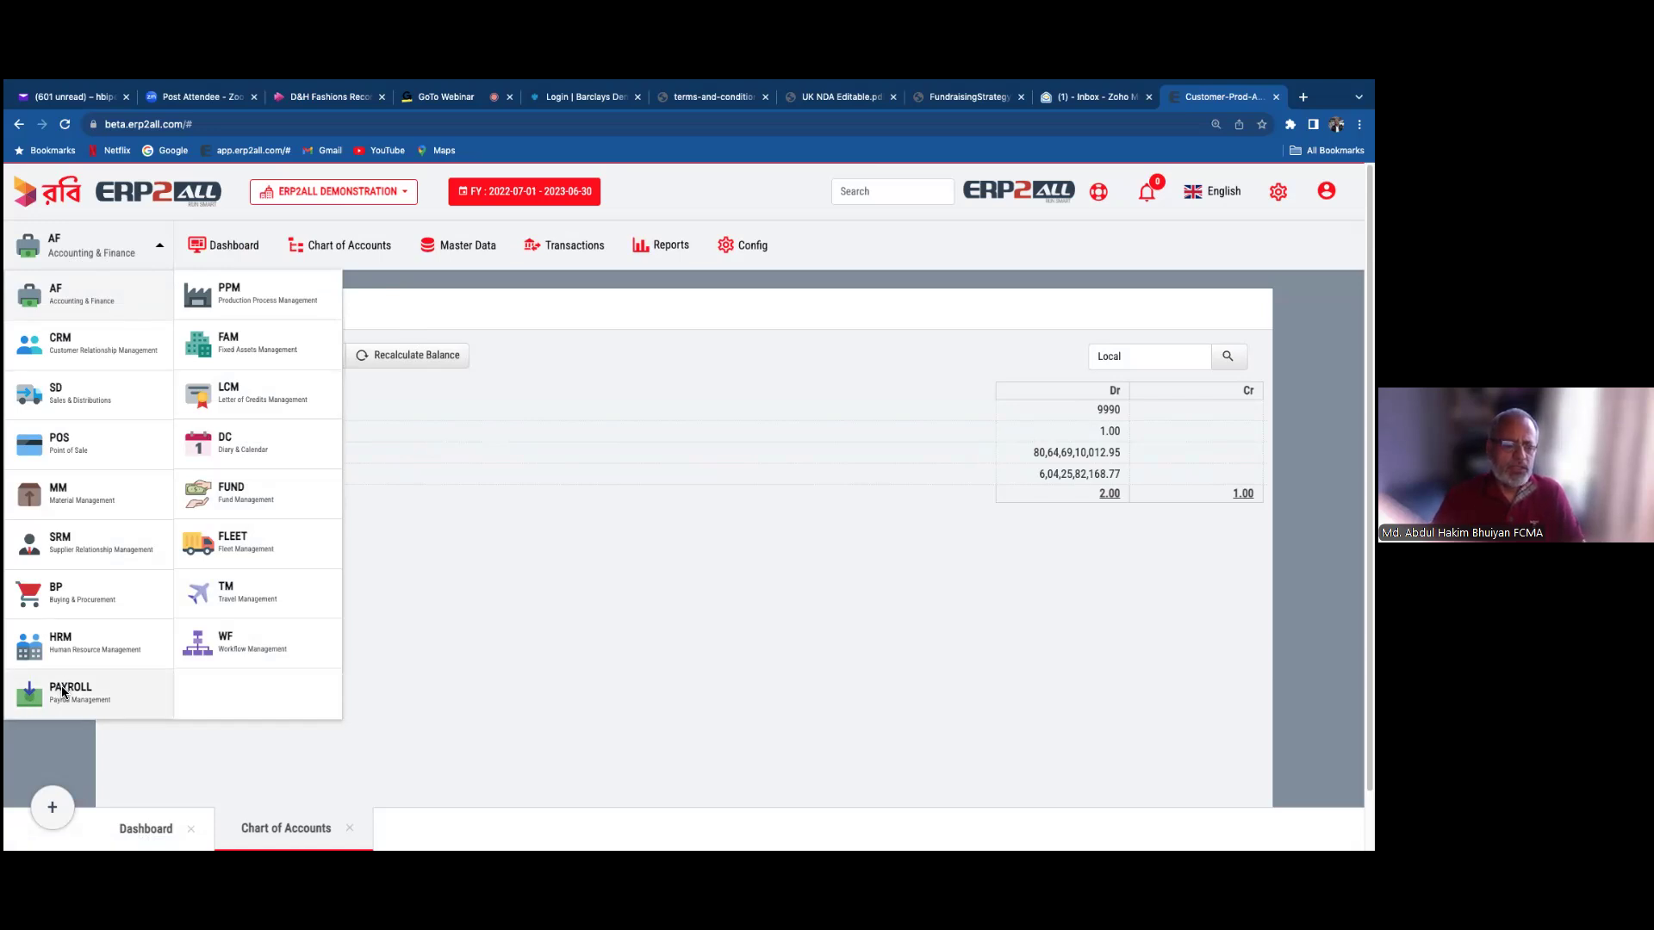
{"action": "left_click", "coordinate": [59, 642]}
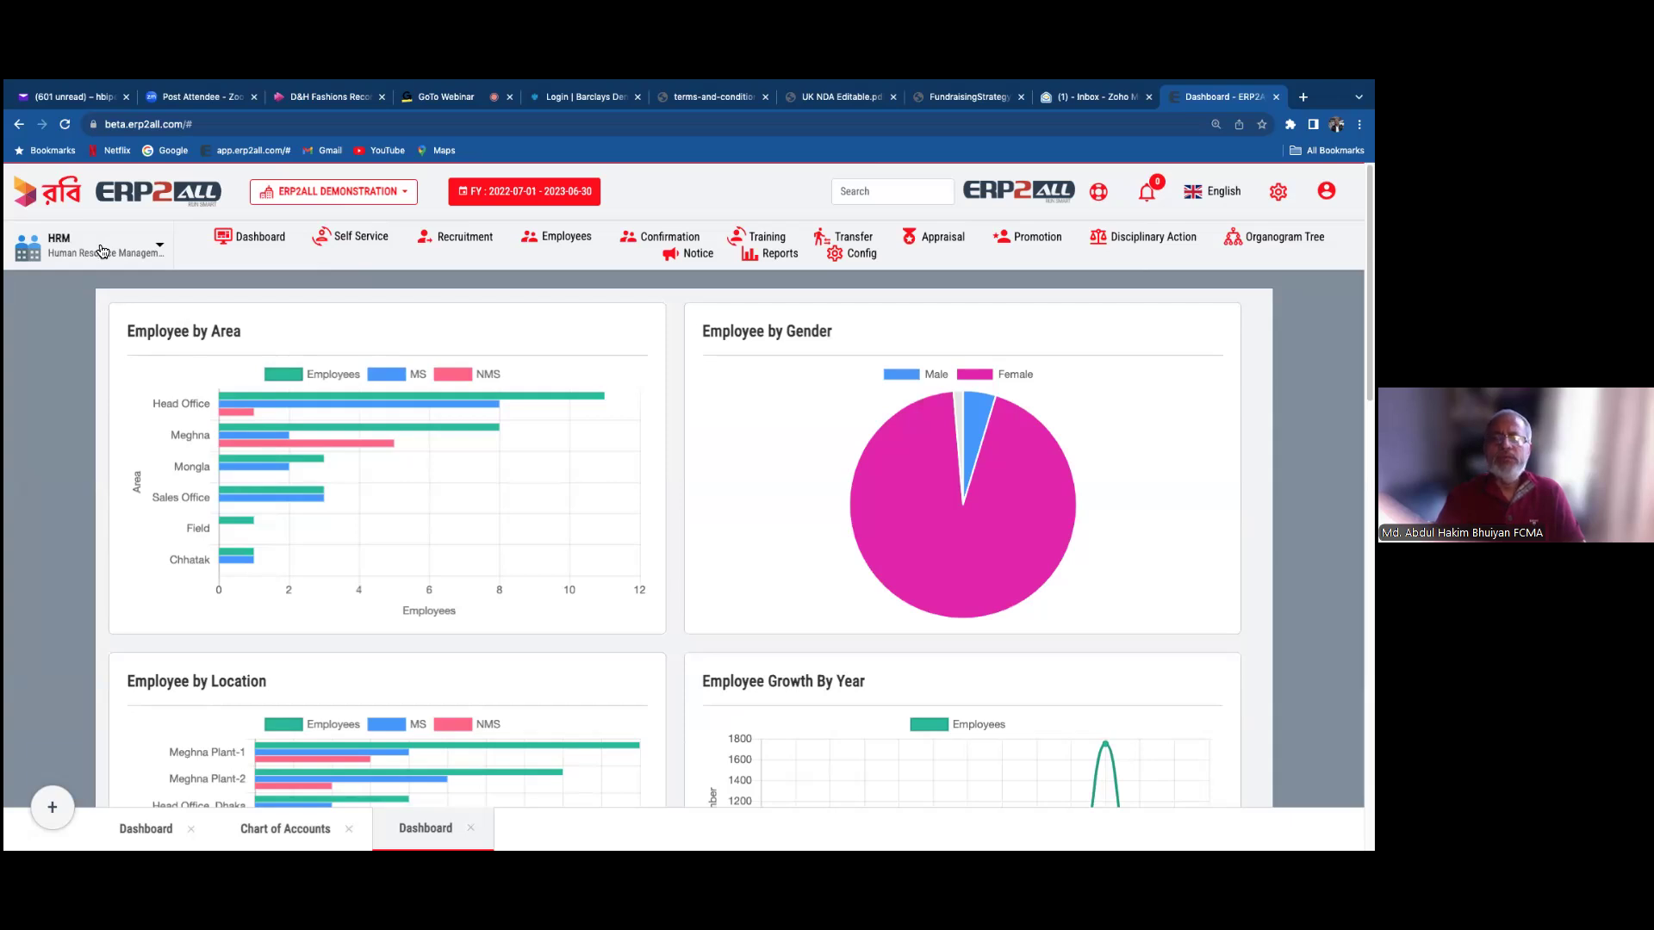
{"action": "left_click", "coordinate": [431, 242]}
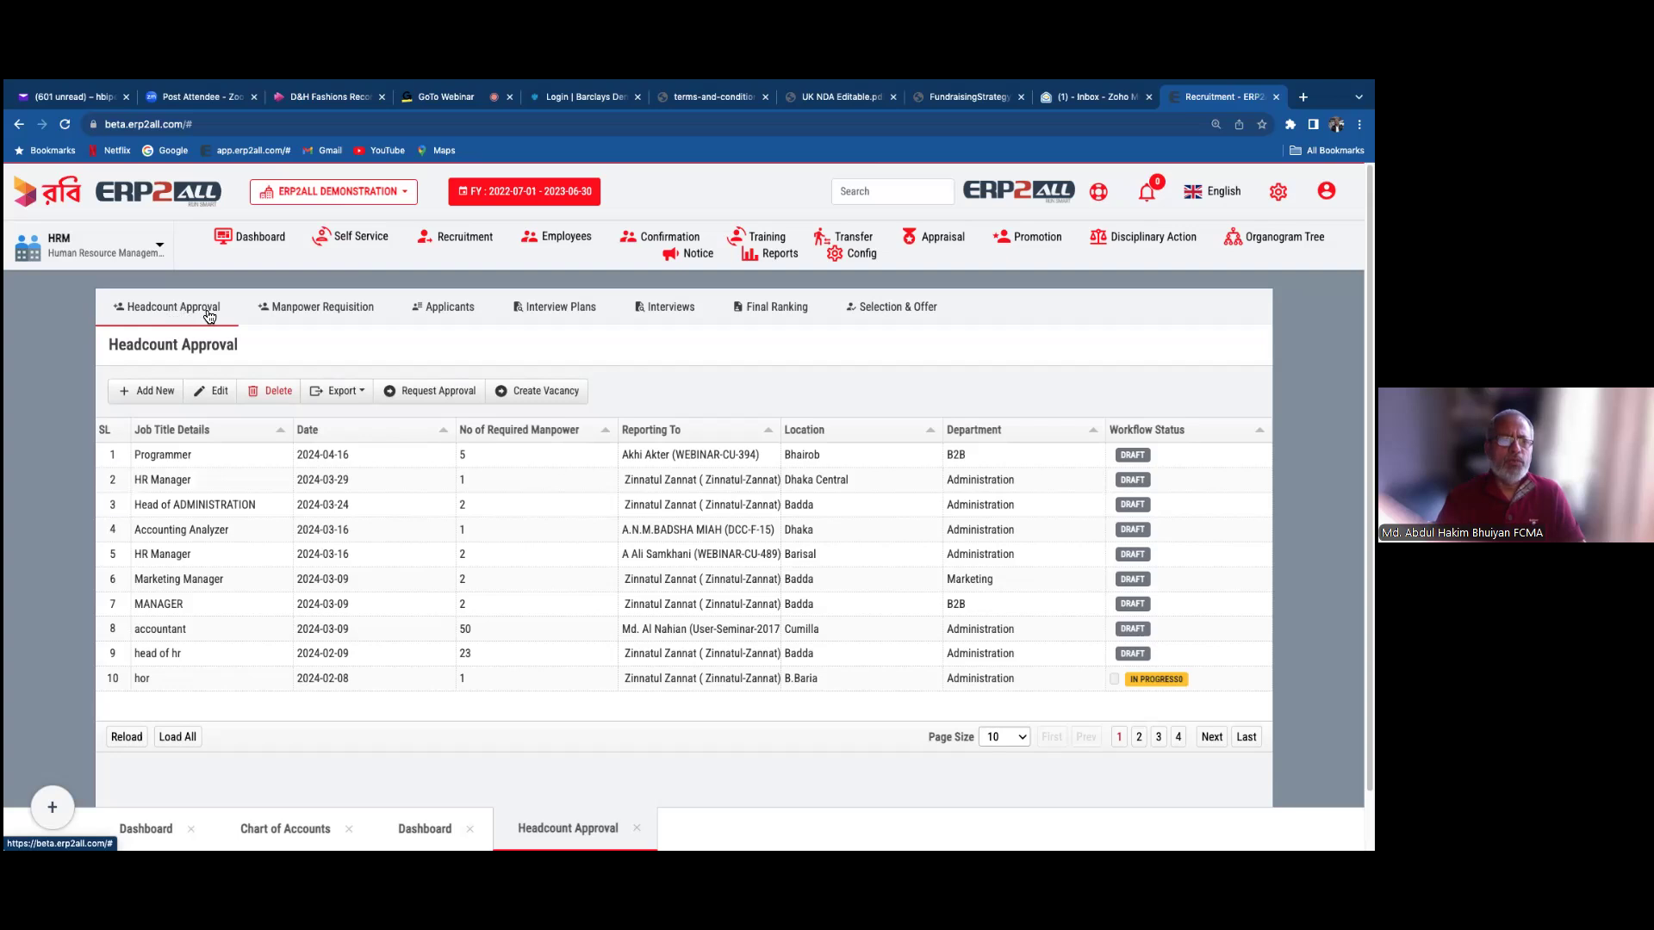
- Examine the department, location, required manpower and reporting fields of a new headcount approval, and close it without saving
{"action": "left_click", "coordinate": [151, 392]}
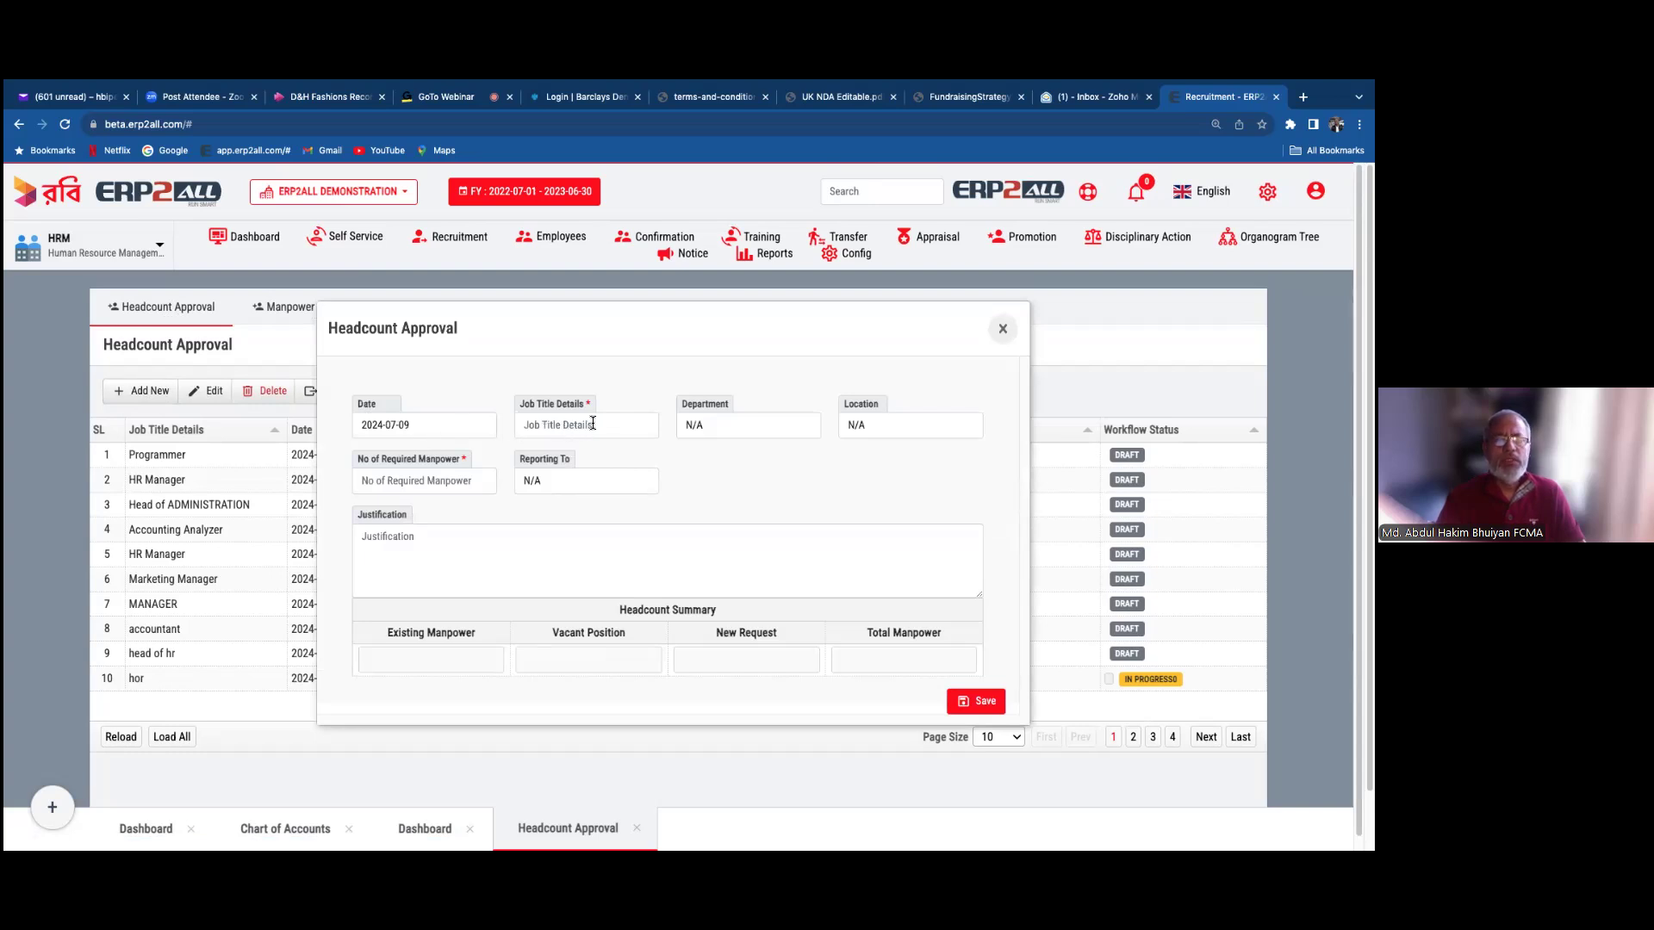
{"action": "left_click", "coordinate": [565, 426]}
{"action": "left_click", "coordinate": [737, 425]}
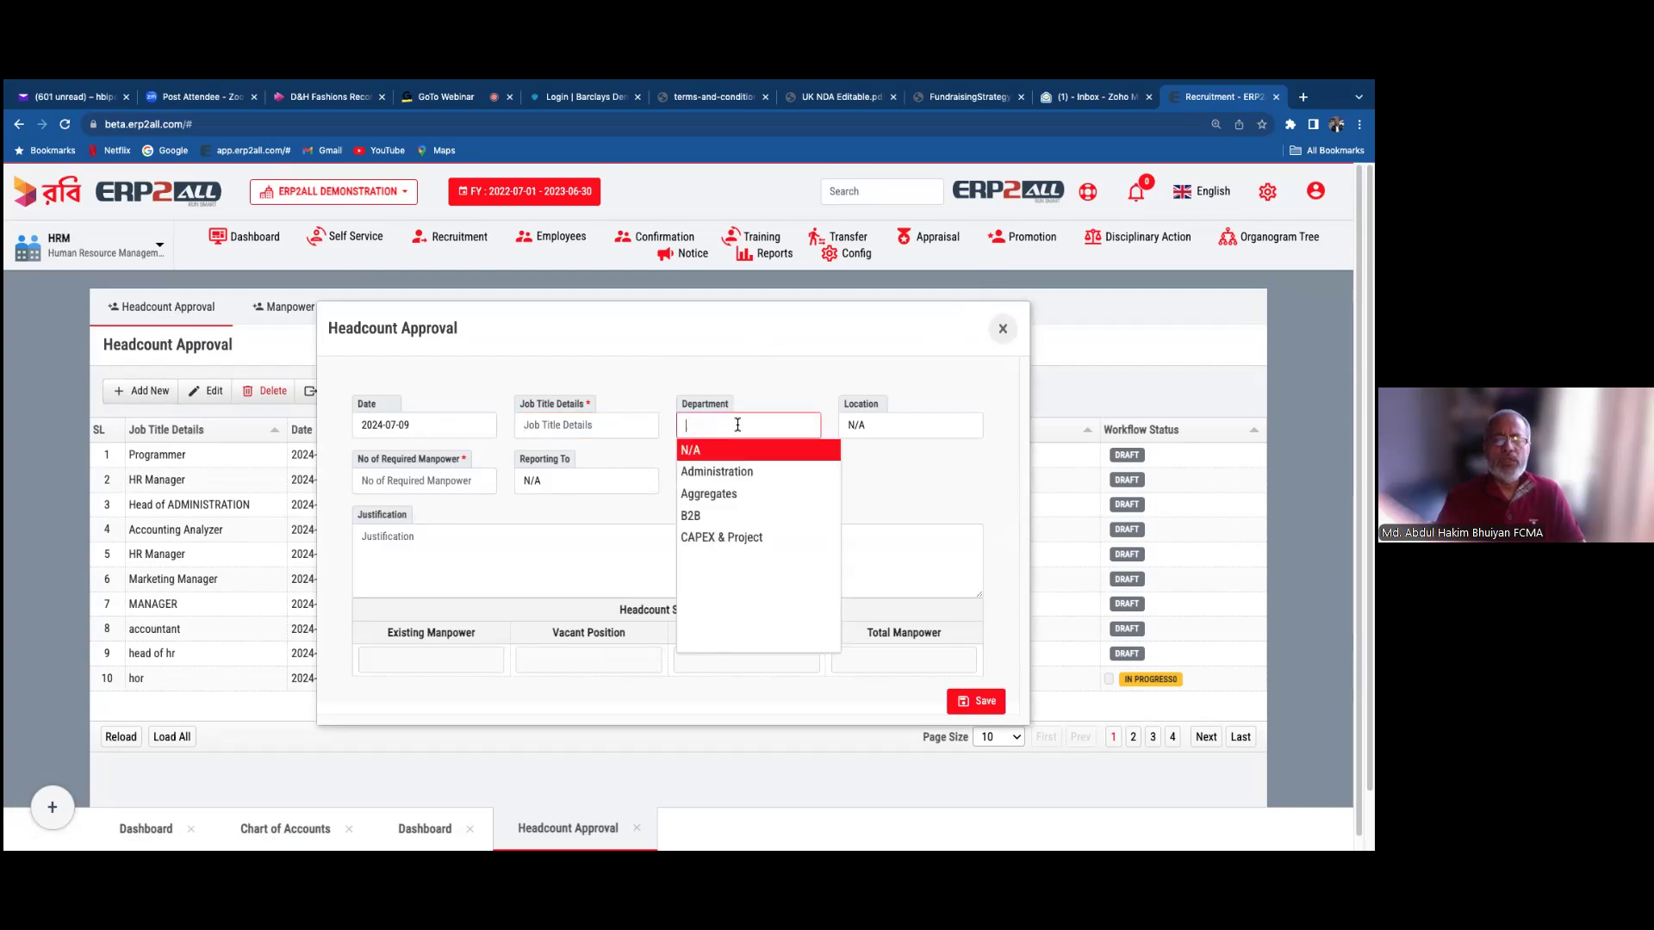
{"action": "left_click", "coordinate": [881, 425]}
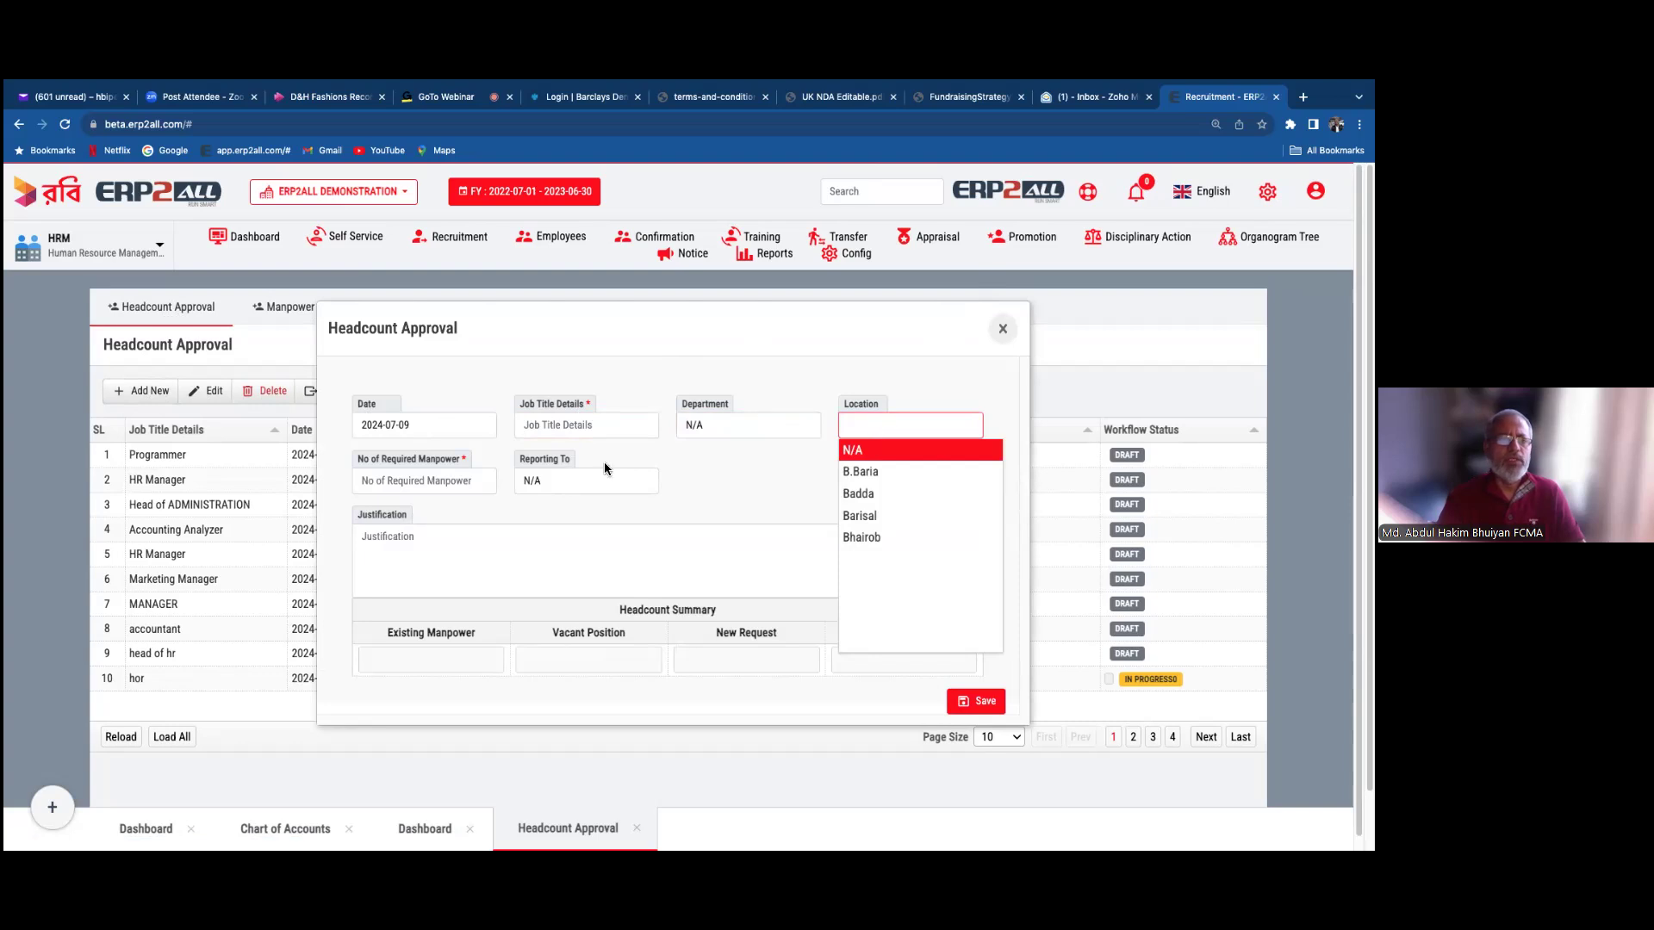
{"action": "left_click", "coordinate": [426, 479]}
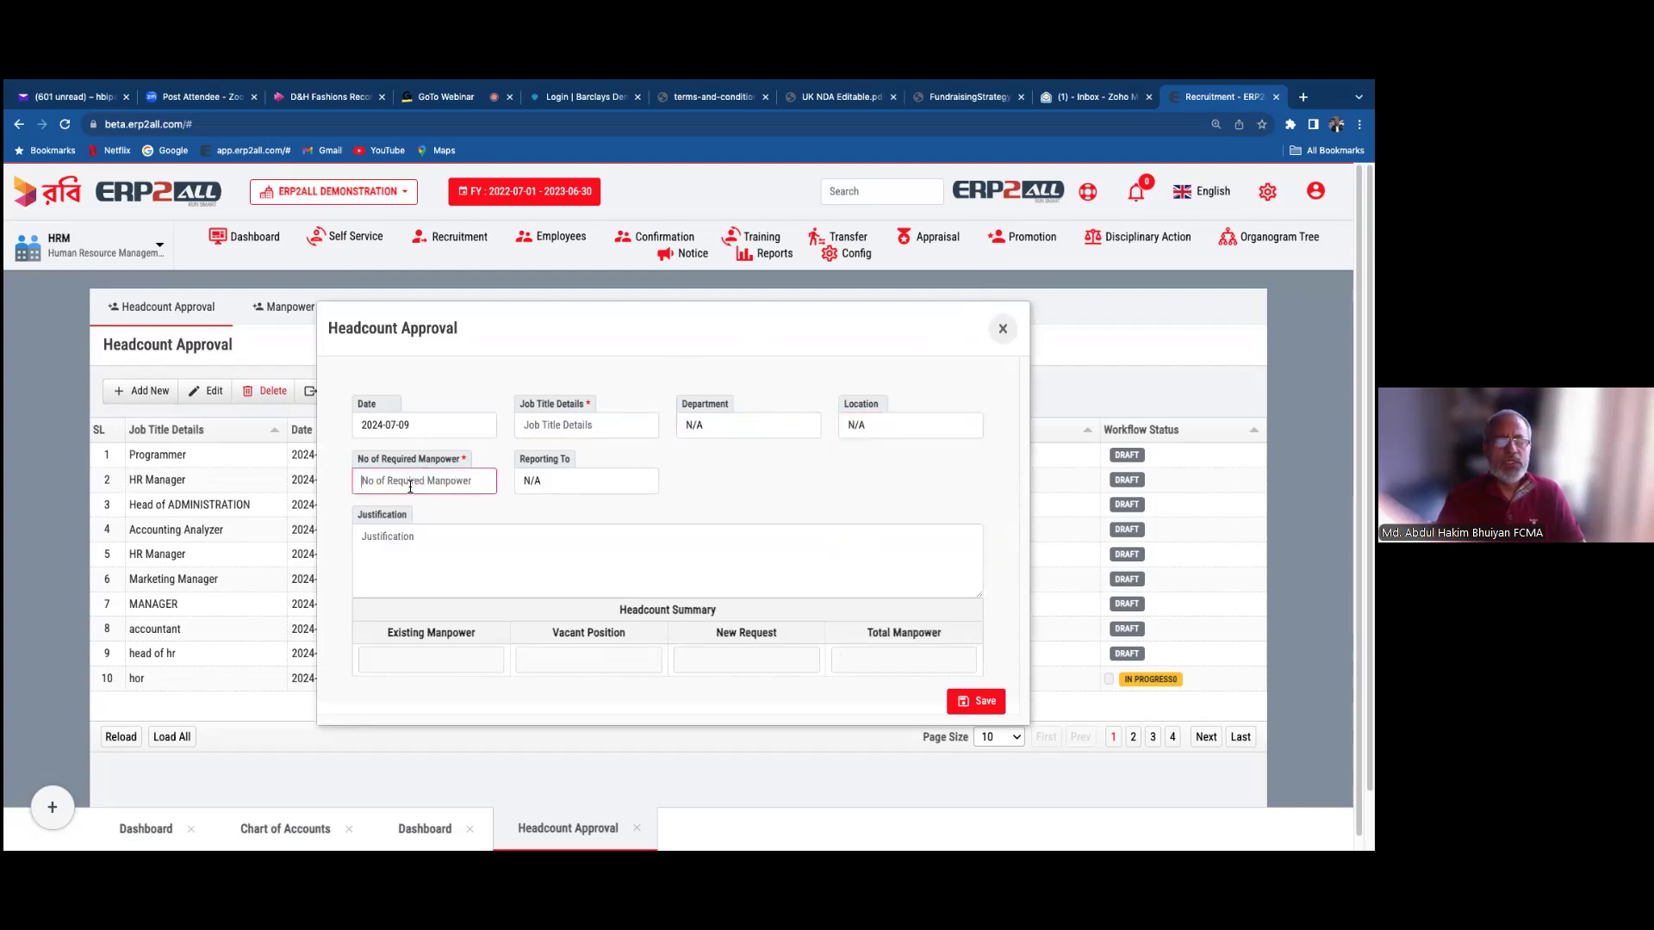
{"action": "left_click", "coordinate": [570, 484]}
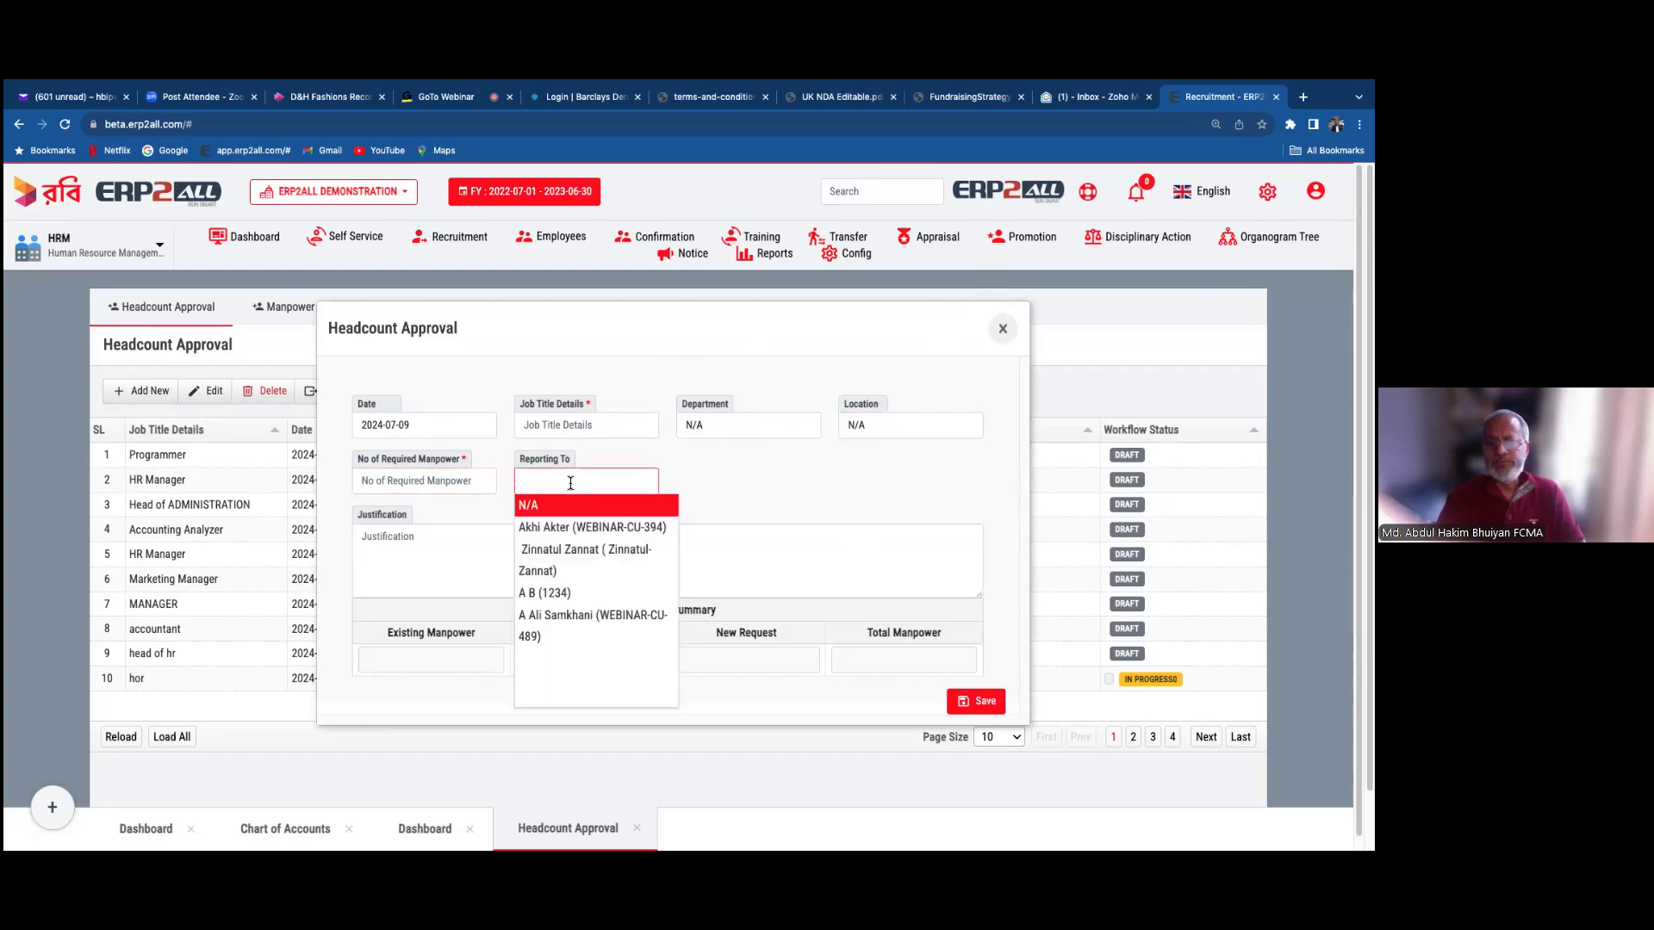
{"action": "left_click", "coordinate": [713, 474]}
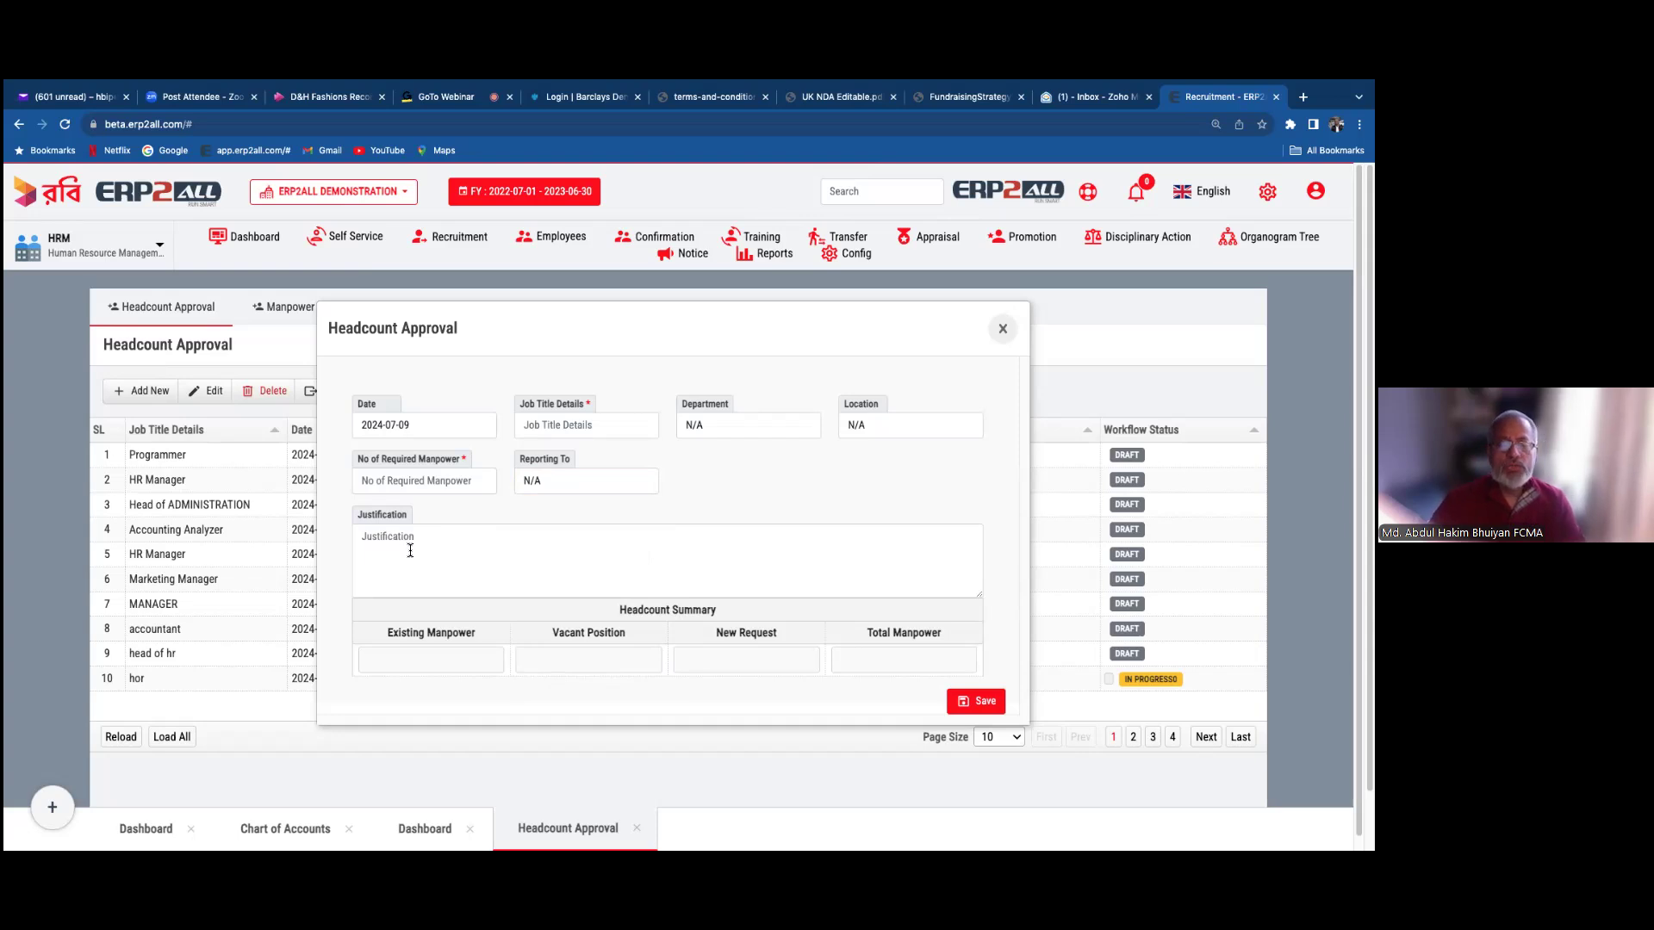
{"action": "left_click", "coordinate": [1004, 332]}
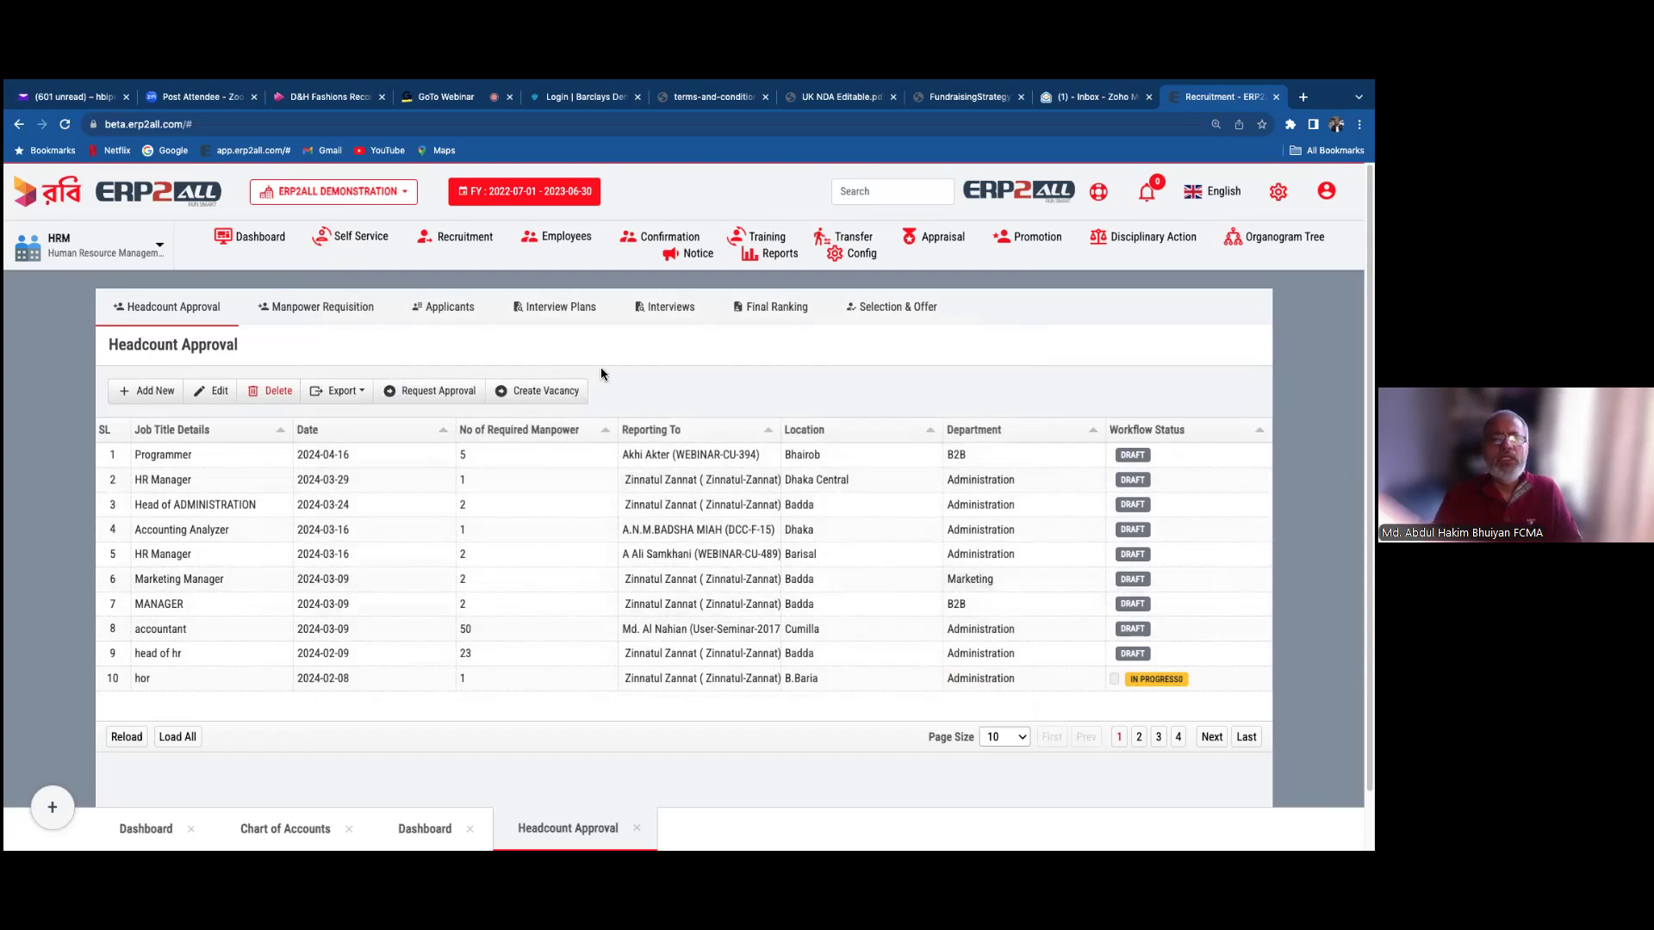
{"action": "left_click", "coordinate": [166, 247]}
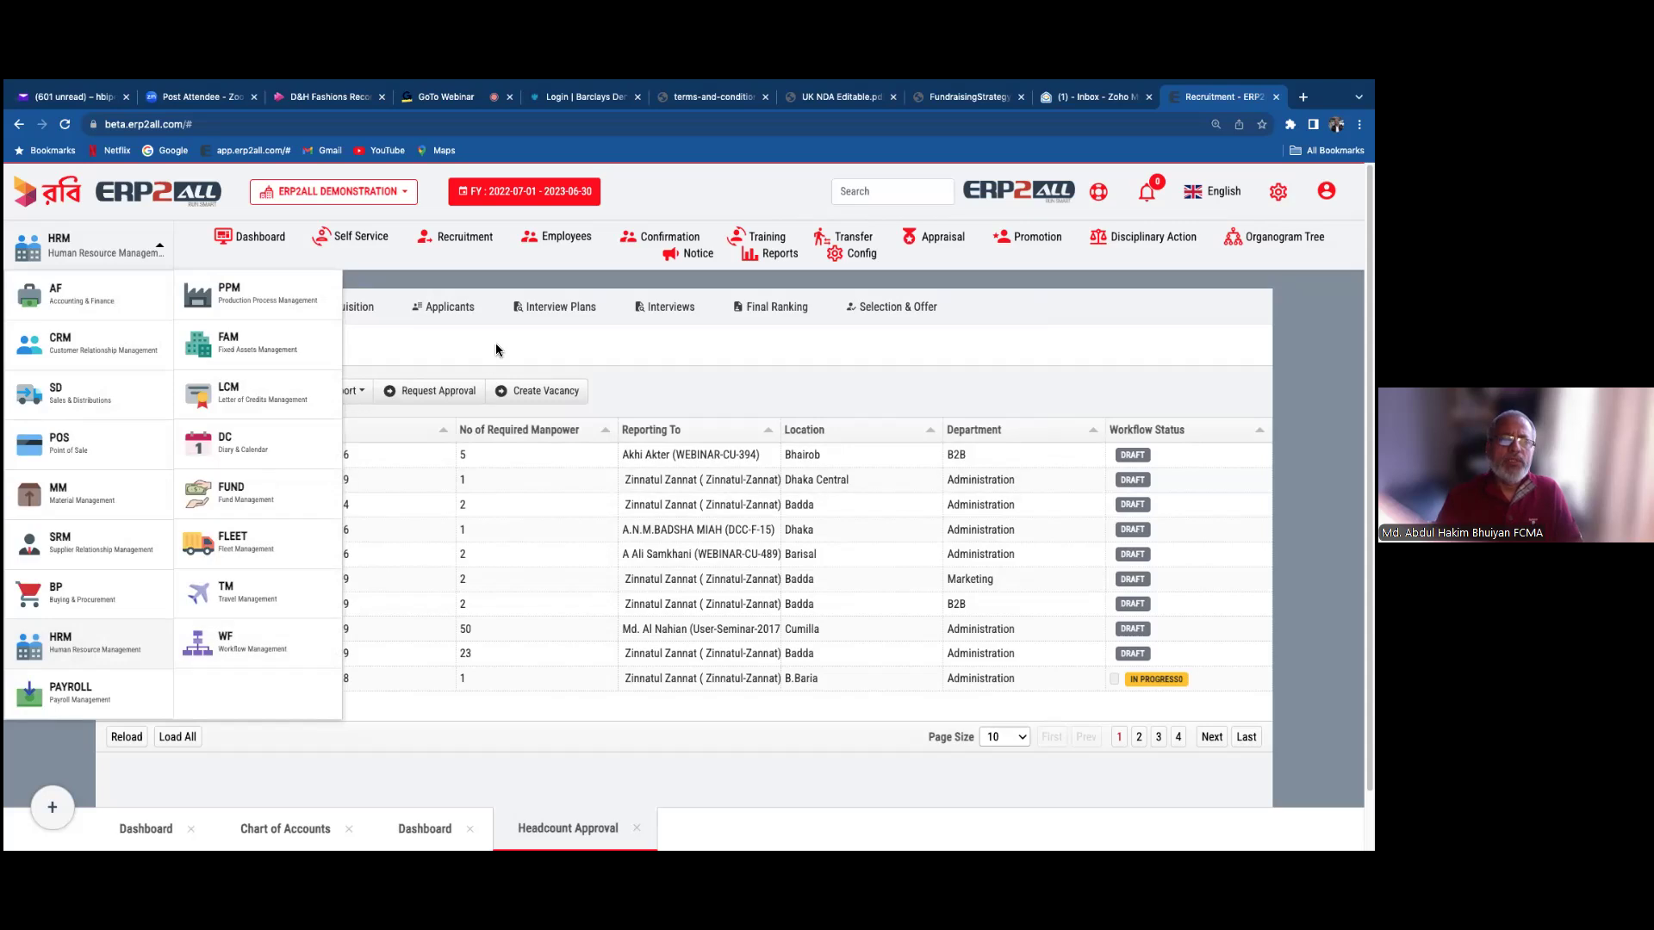
{"action": "left_click", "coordinate": [423, 475]}
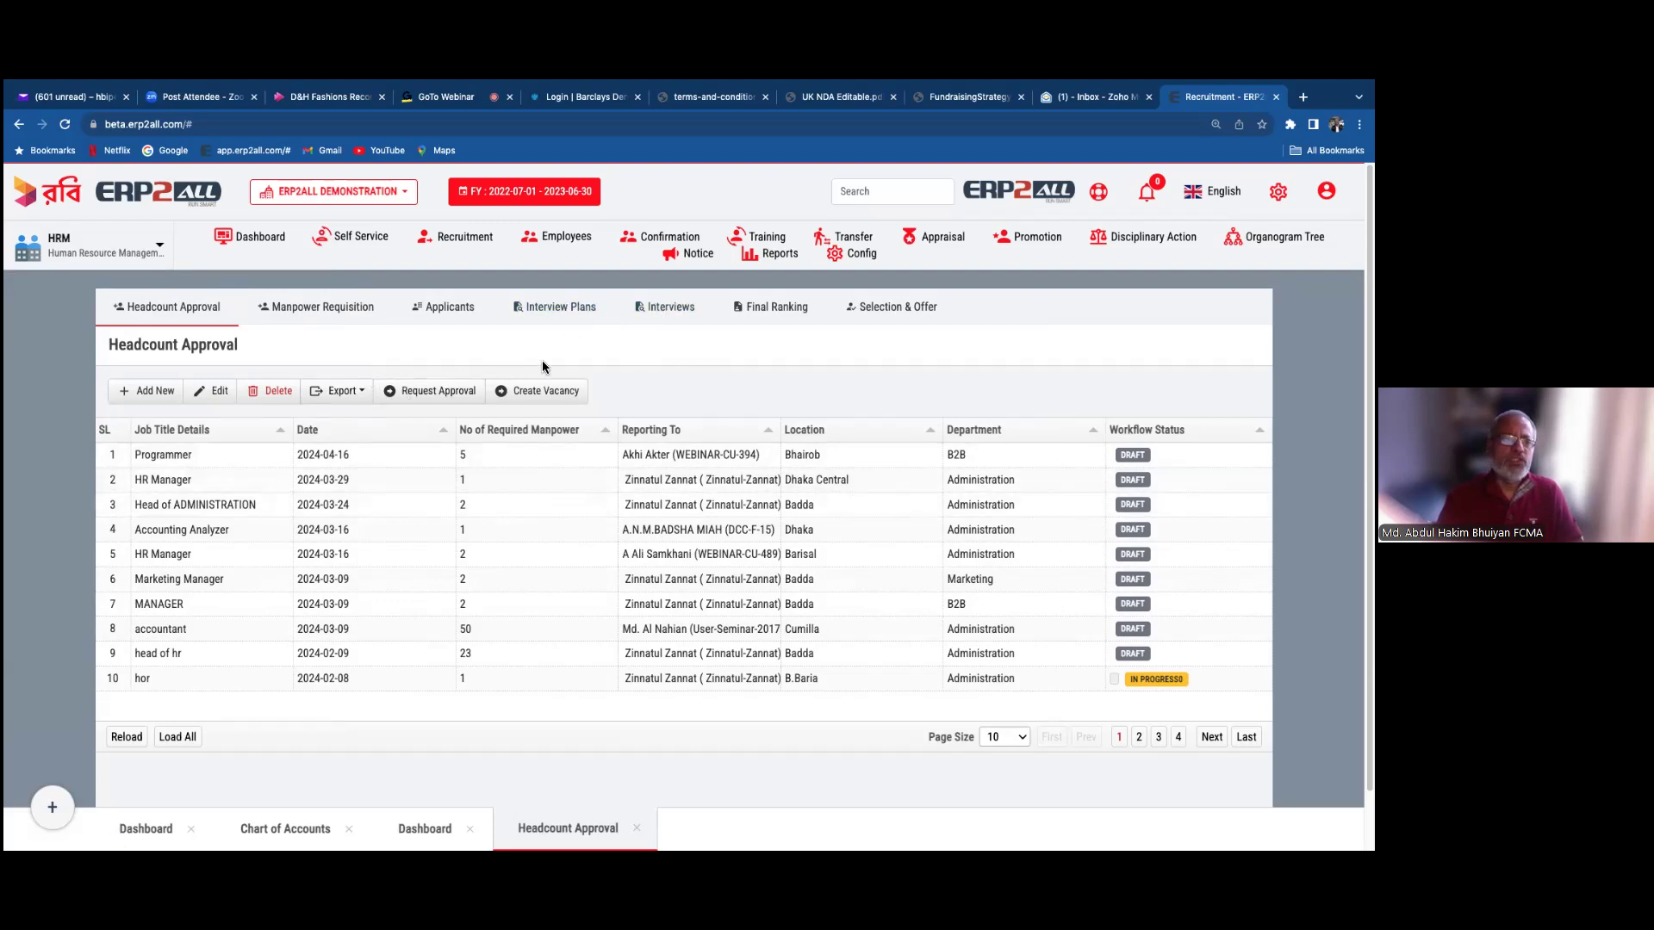
- Start a new manpower requisition in Recruitment and examine its application deadline, vacancy type and job title fields
{"action": "left_click", "coordinate": [304, 307]}
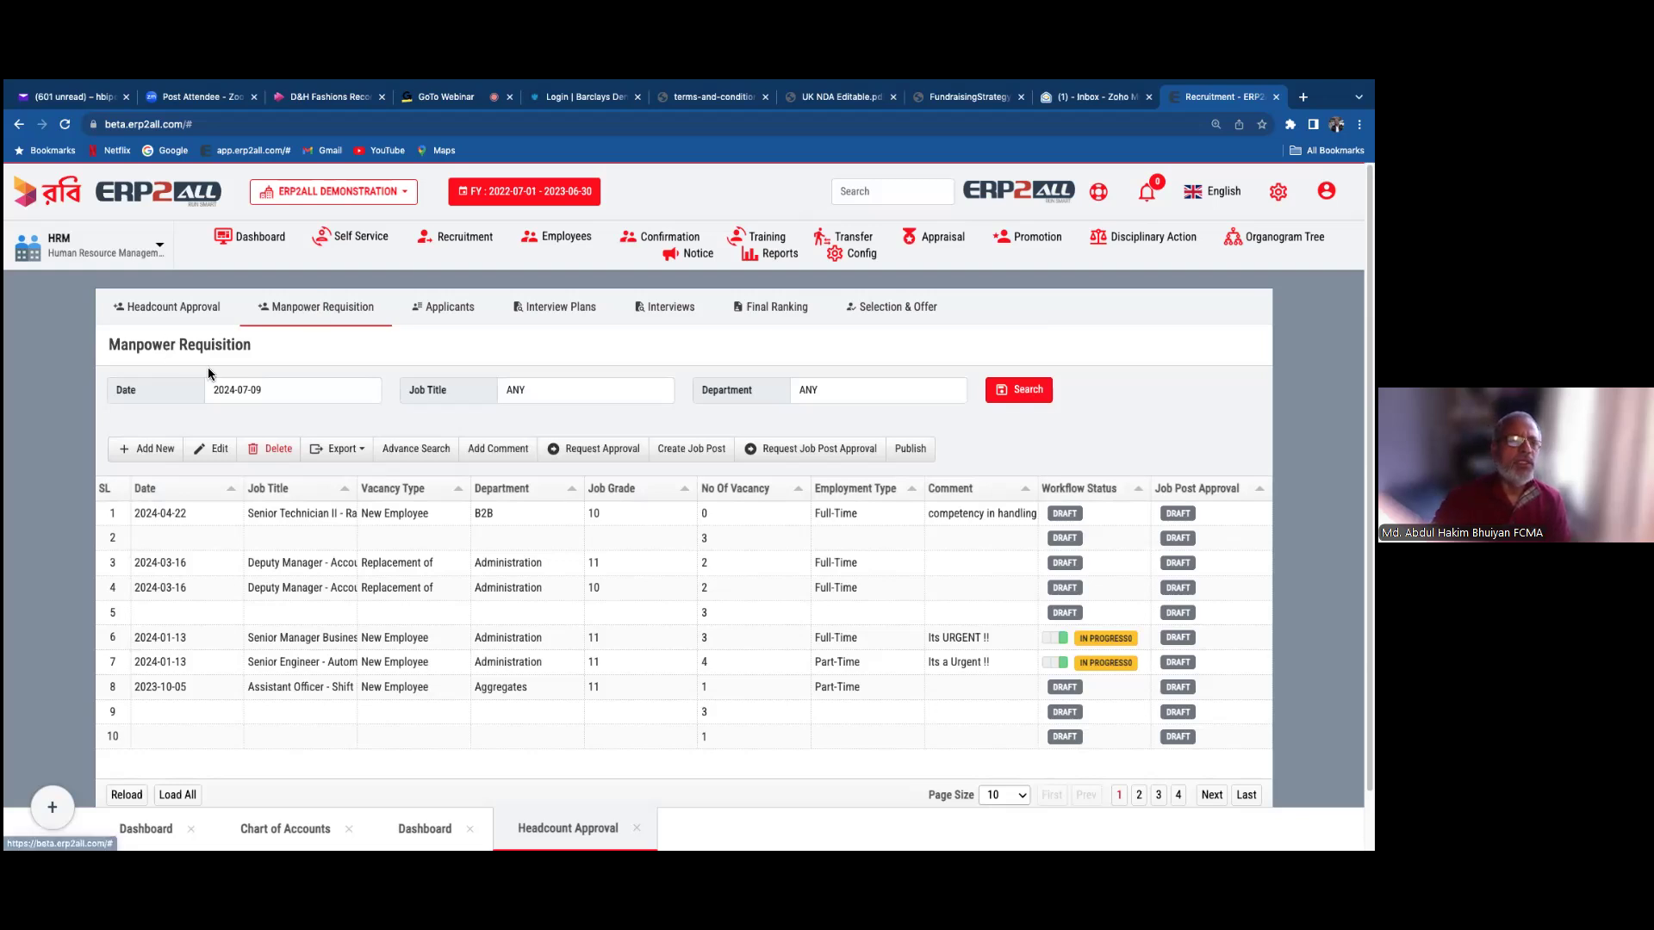
{"action": "left_click_drag", "start_coordinate": [250, 345], "coordinate": [108, 345]}
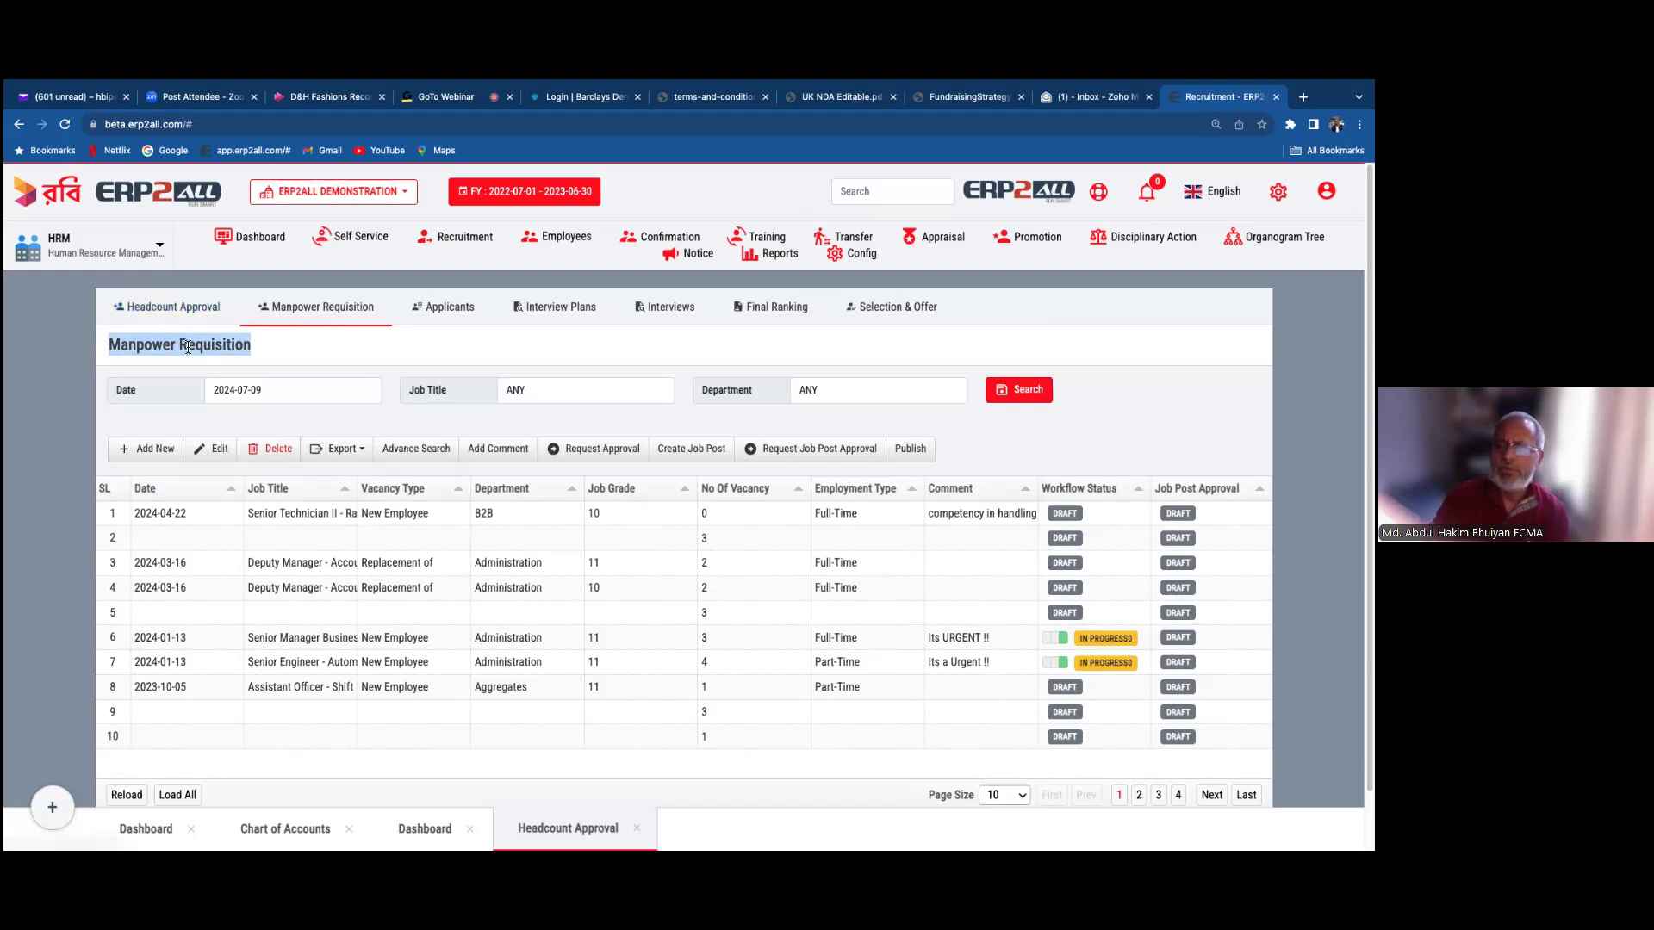
{"action": "left_click", "coordinate": [150, 448]}
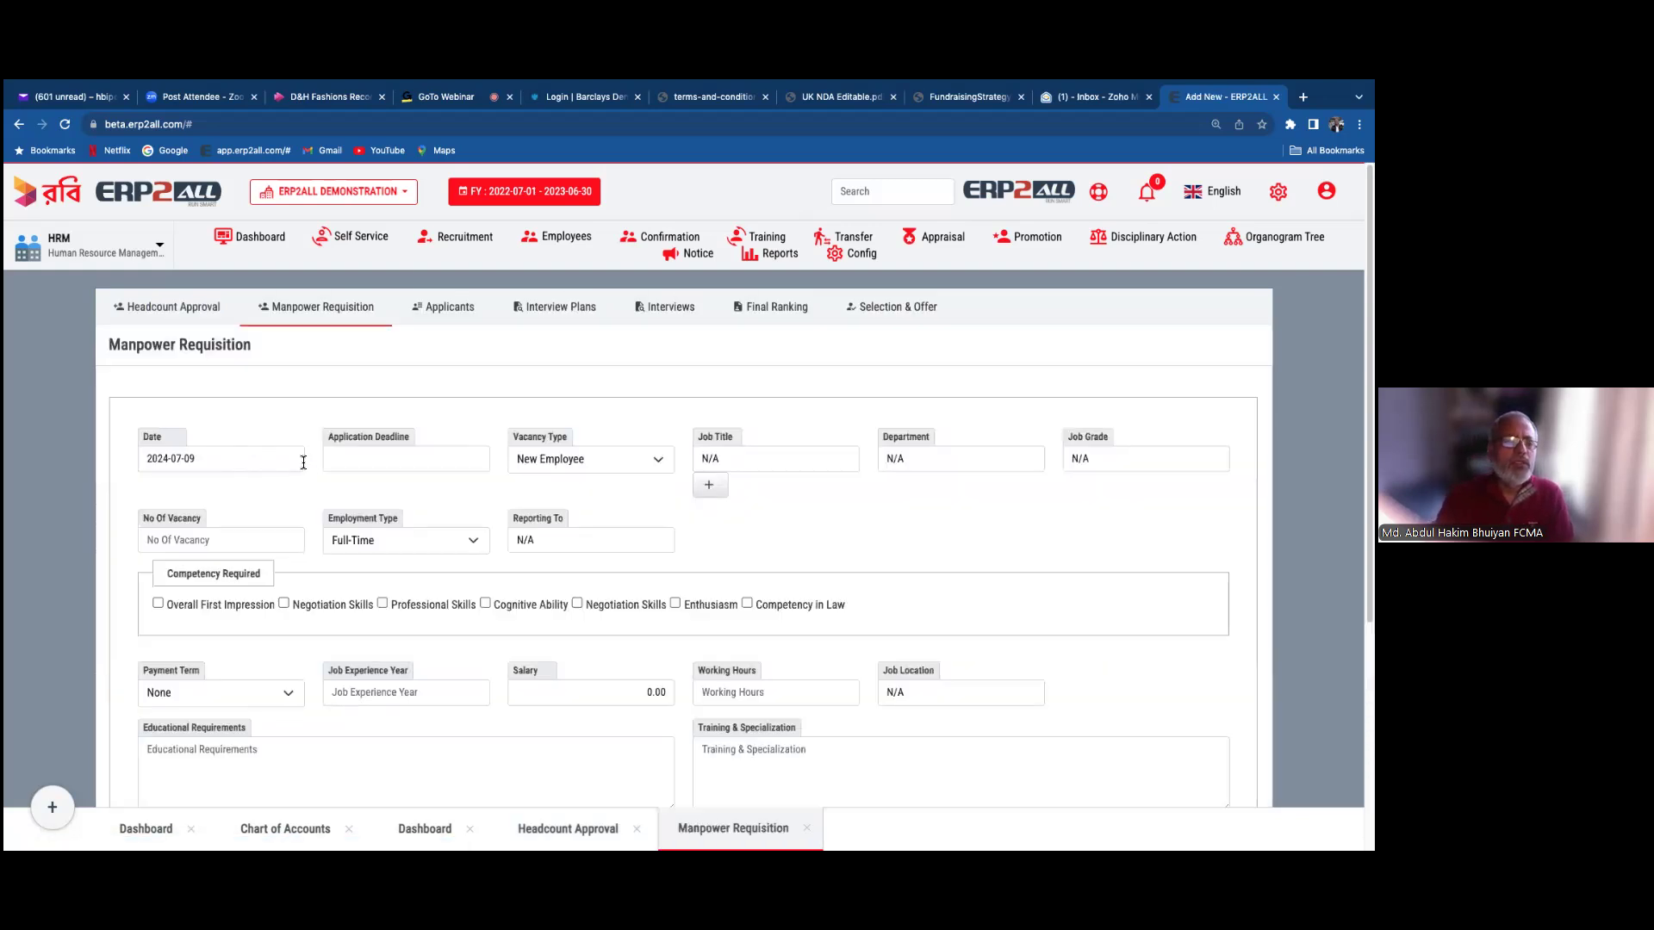
{"action": "left_click", "coordinate": [375, 462]}
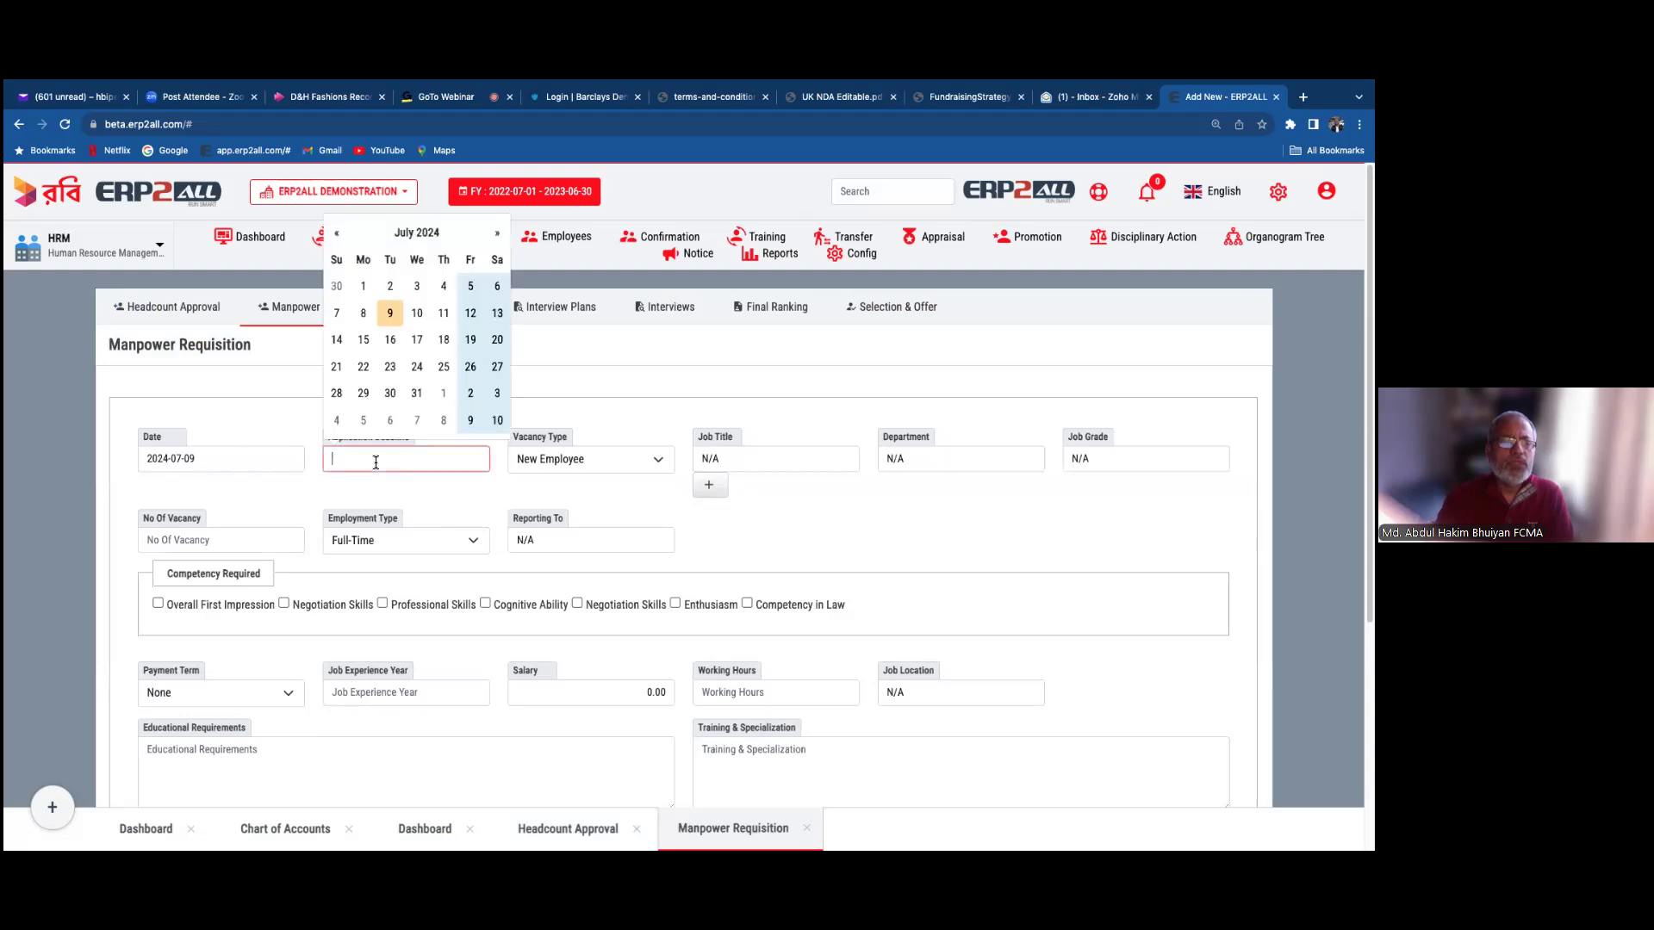
{"action": "left_click", "coordinate": [582, 409]}
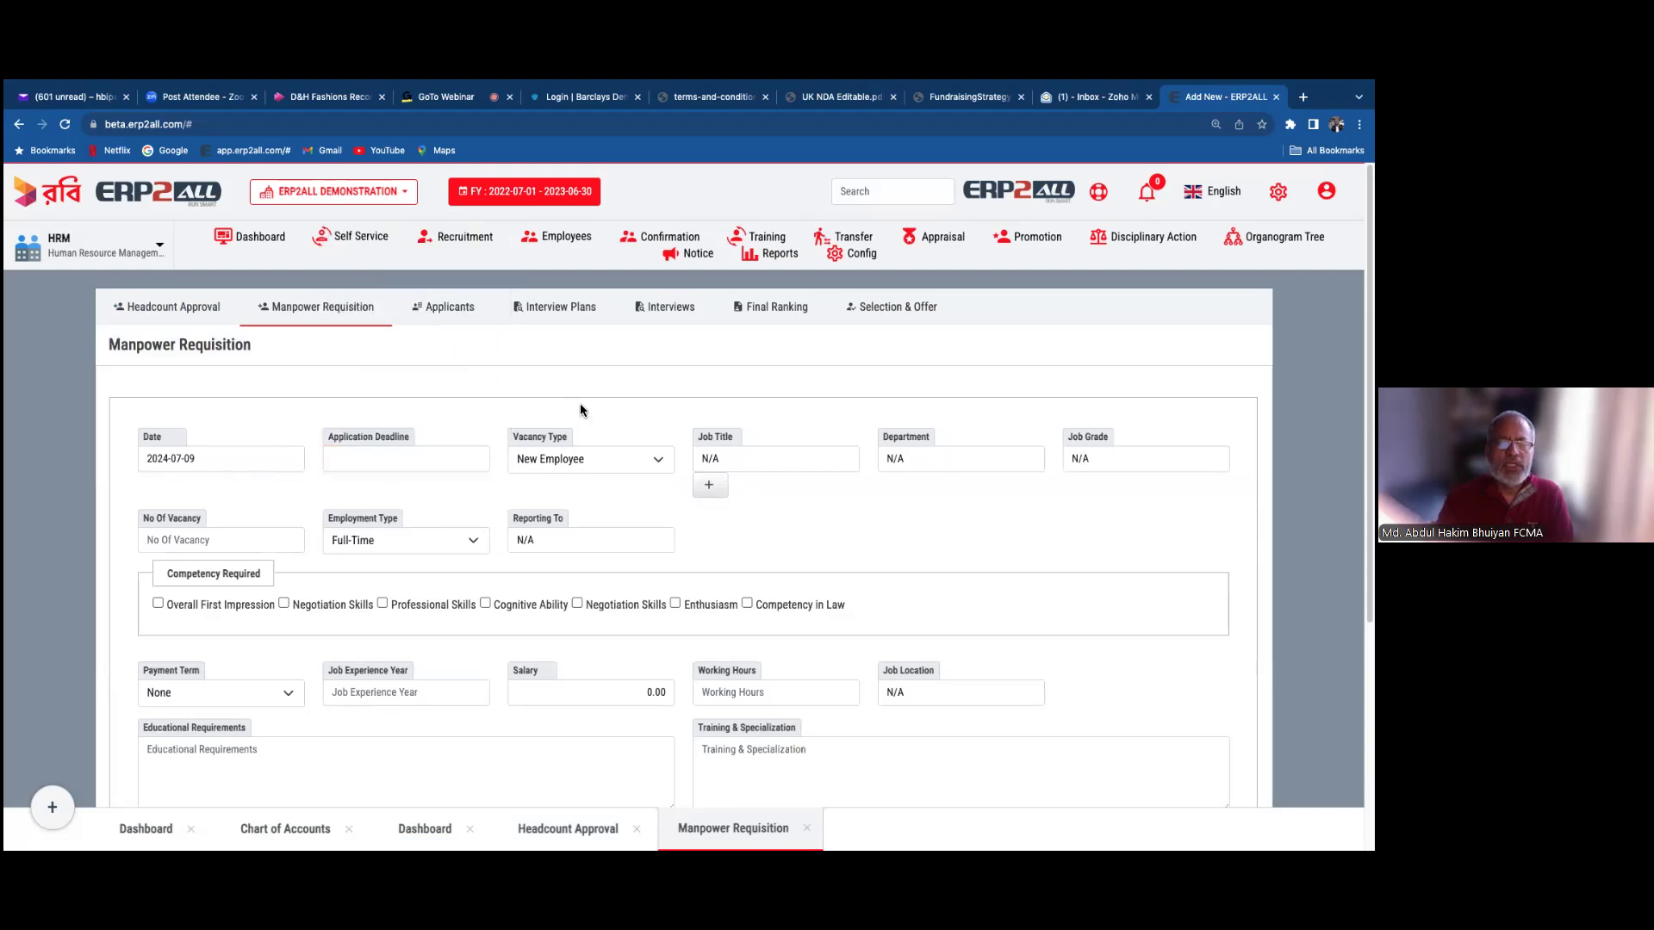
{"action": "left_click", "coordinate": [659, 460]}
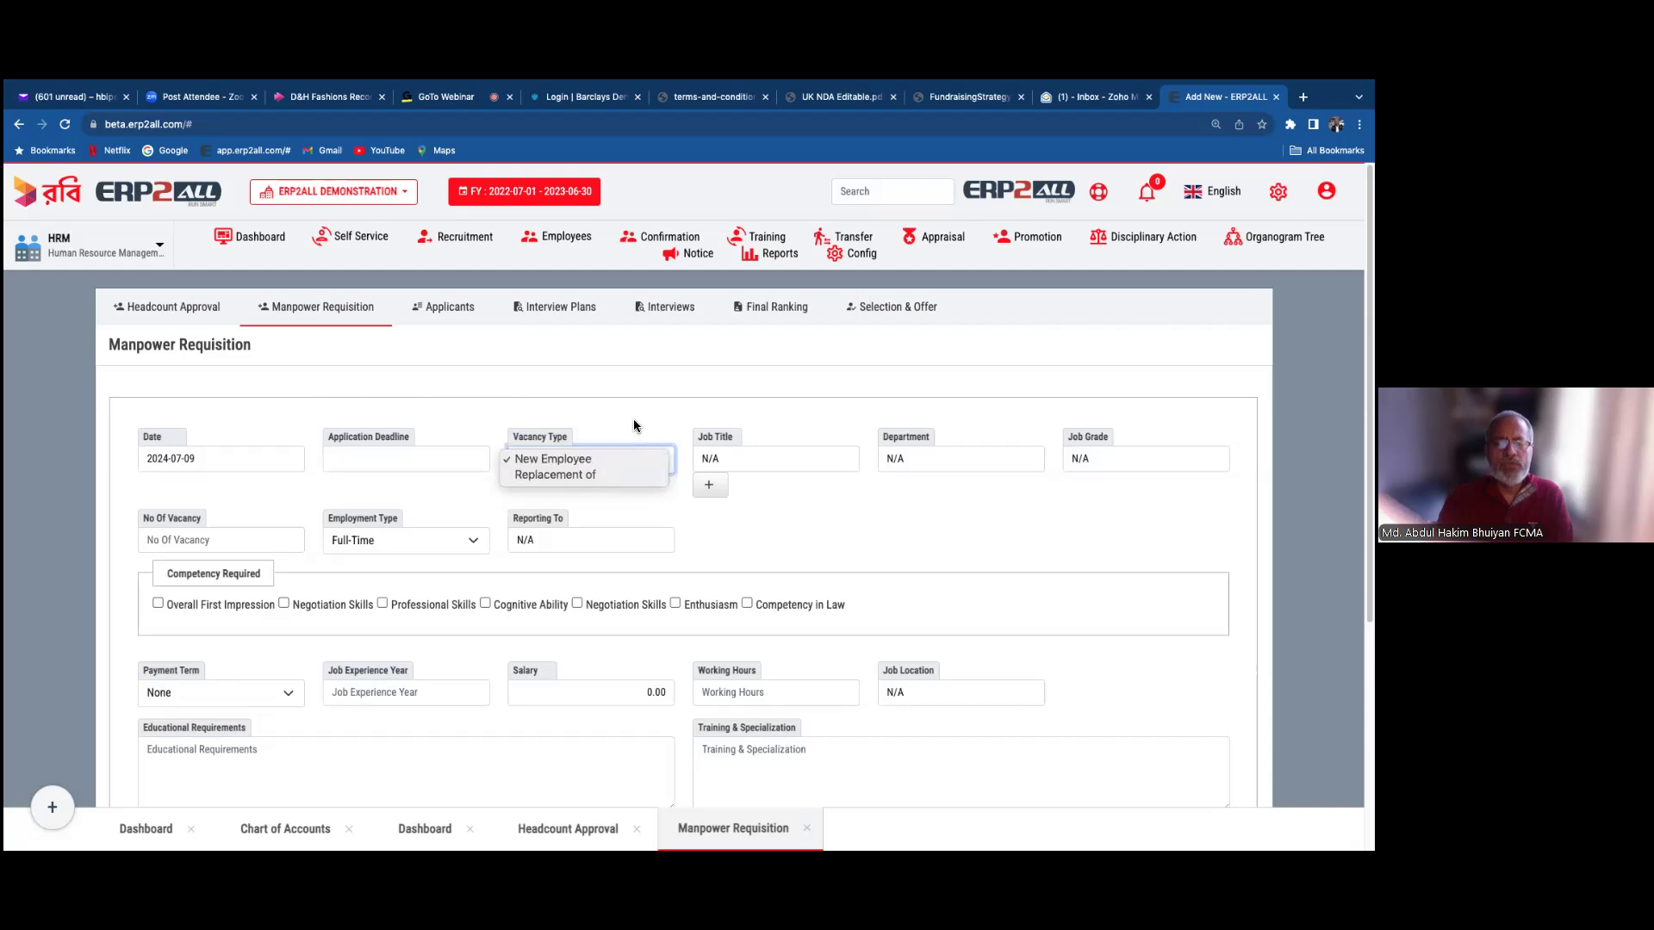
{"action": "left_click", "coordinate": [629, 458]}
{"action": "left_click", "coordinate": [750, 458]}
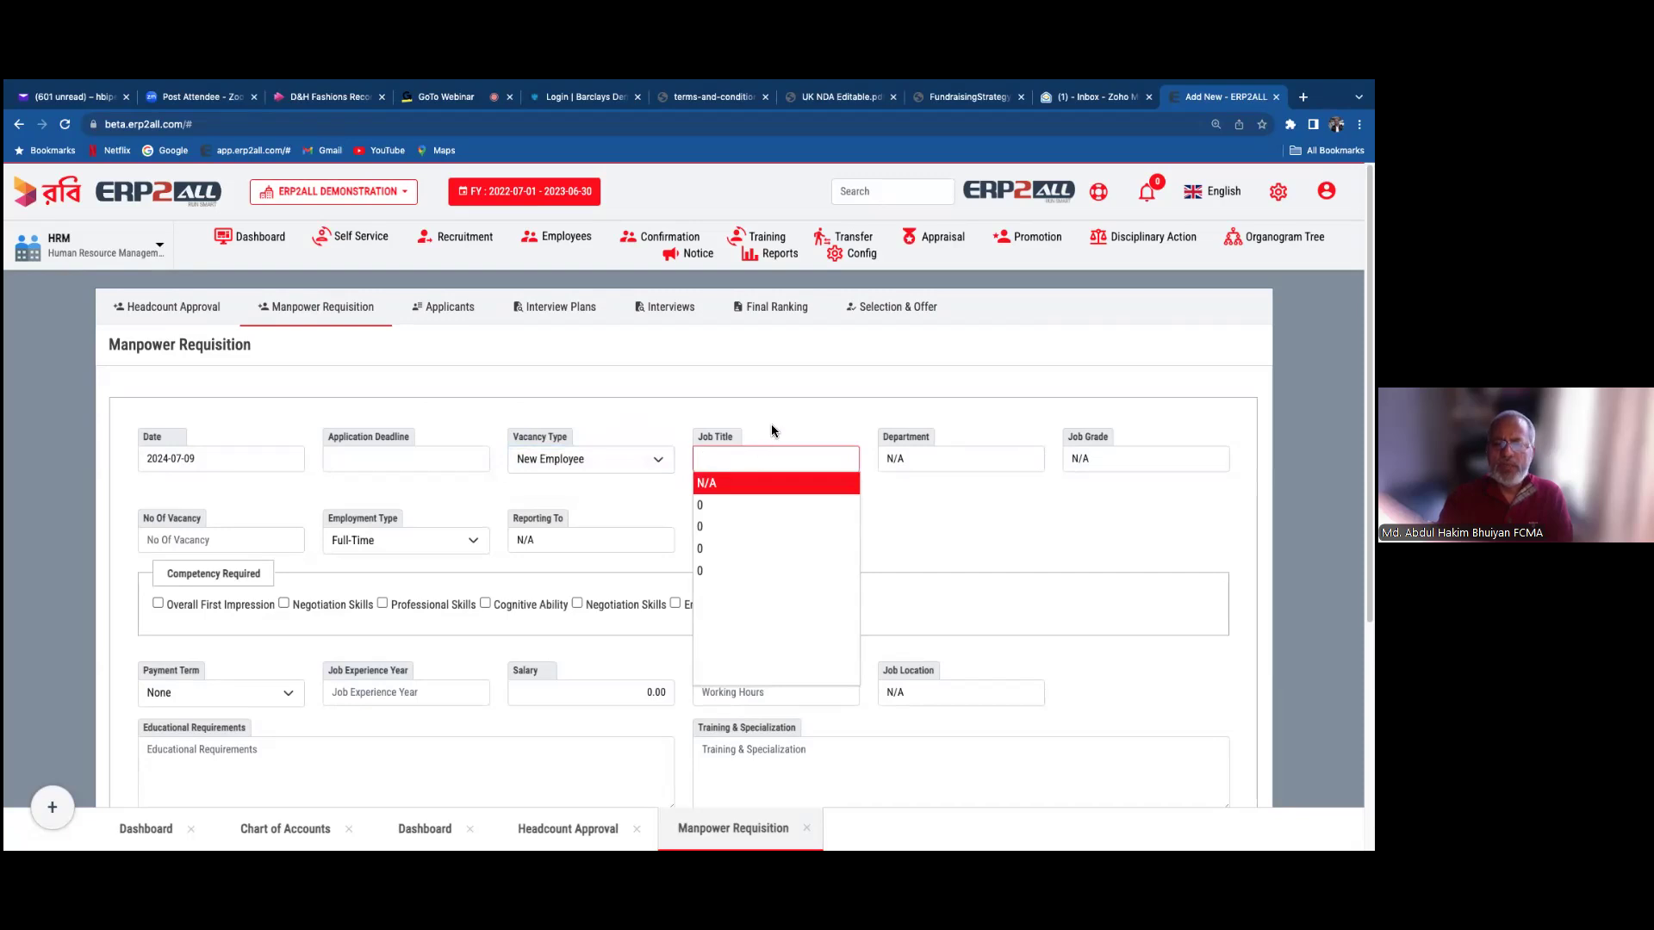
{"action": "left_click", "coordinate": [1107, 468]}
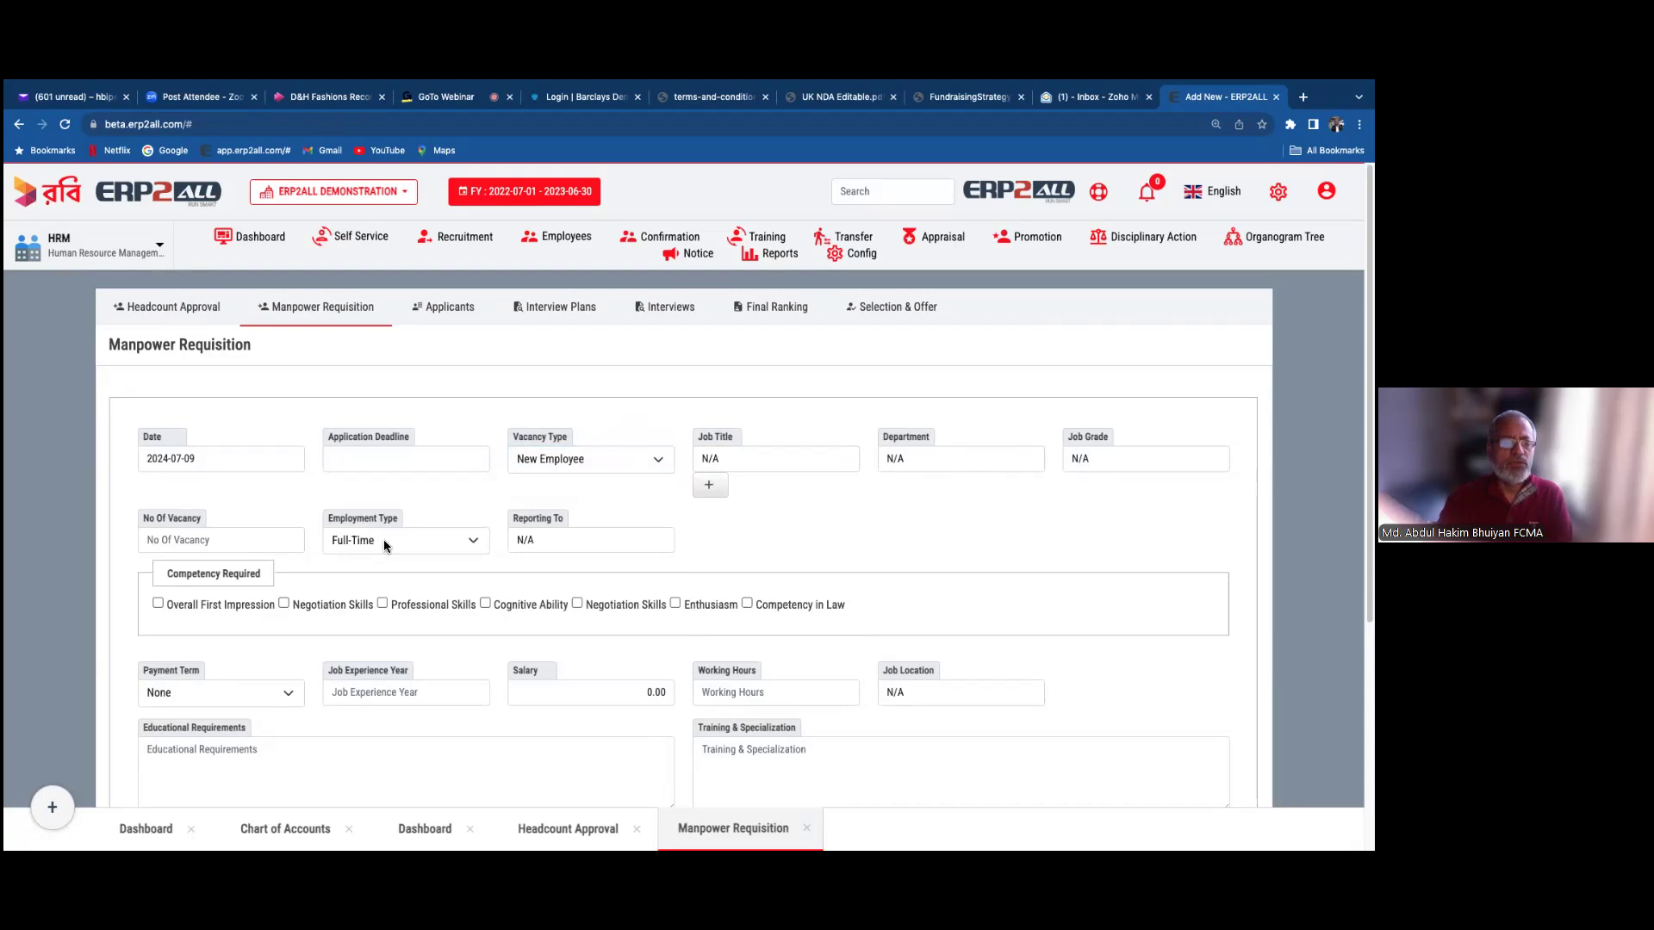
- Examine the employment type, payment term and remaining requisition fields, and close the form and the Recruitment page without saving
{"action": "left_click", "coordinate": [473, 542]}
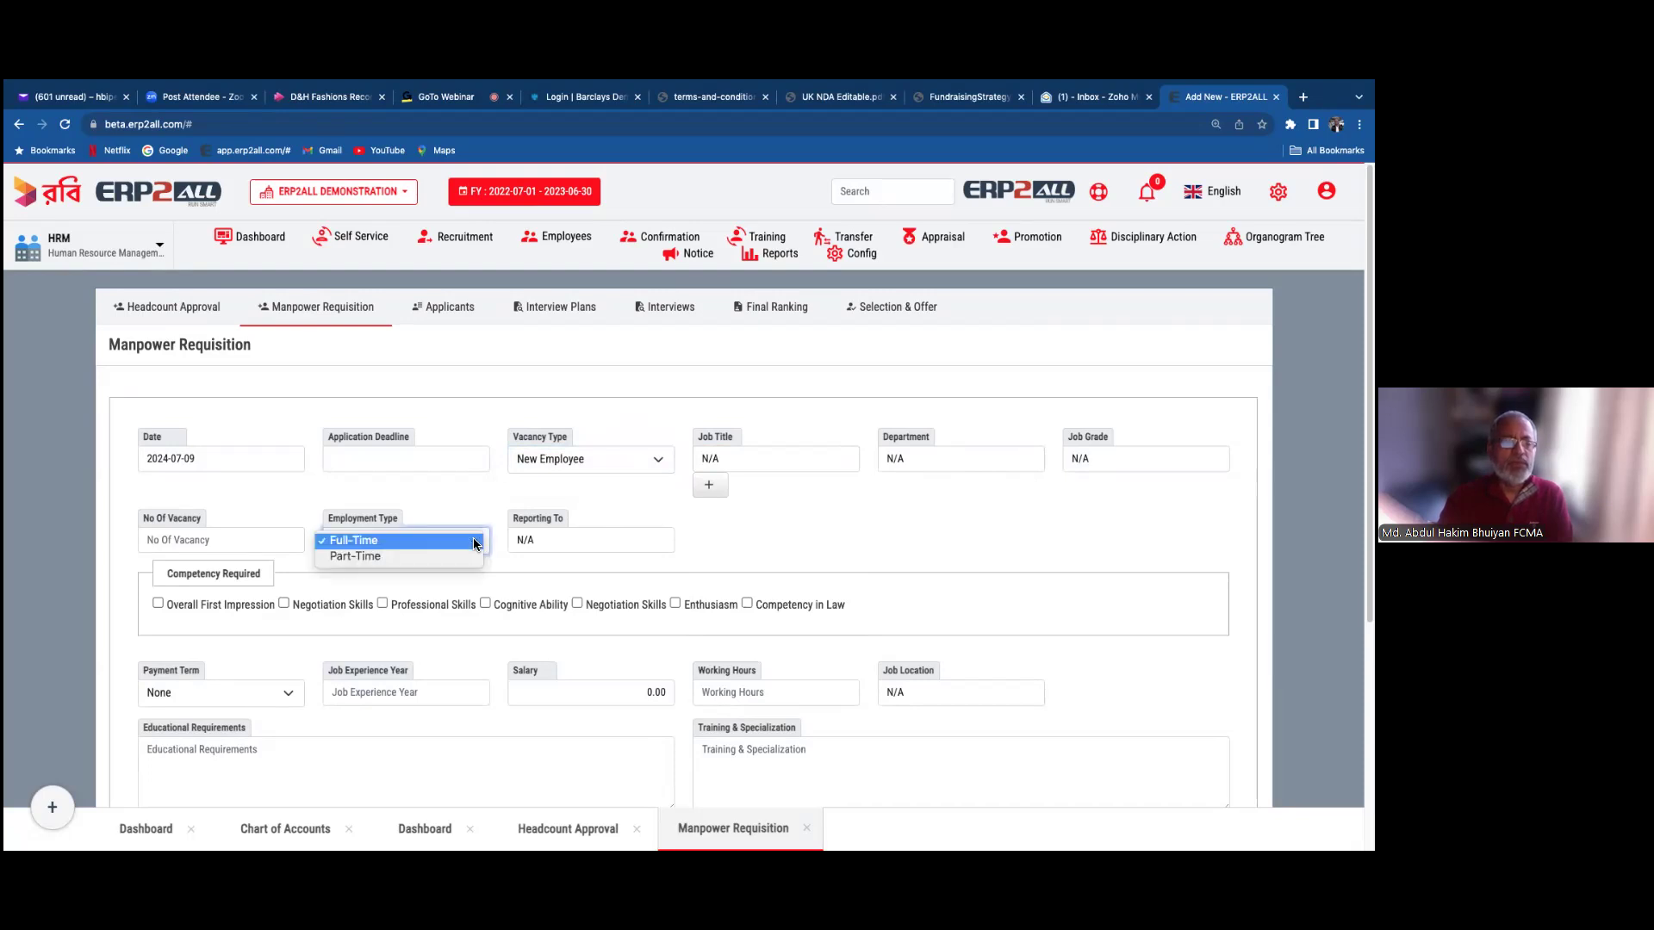
{"action": "left_click", "coordinate": [470, 491]}
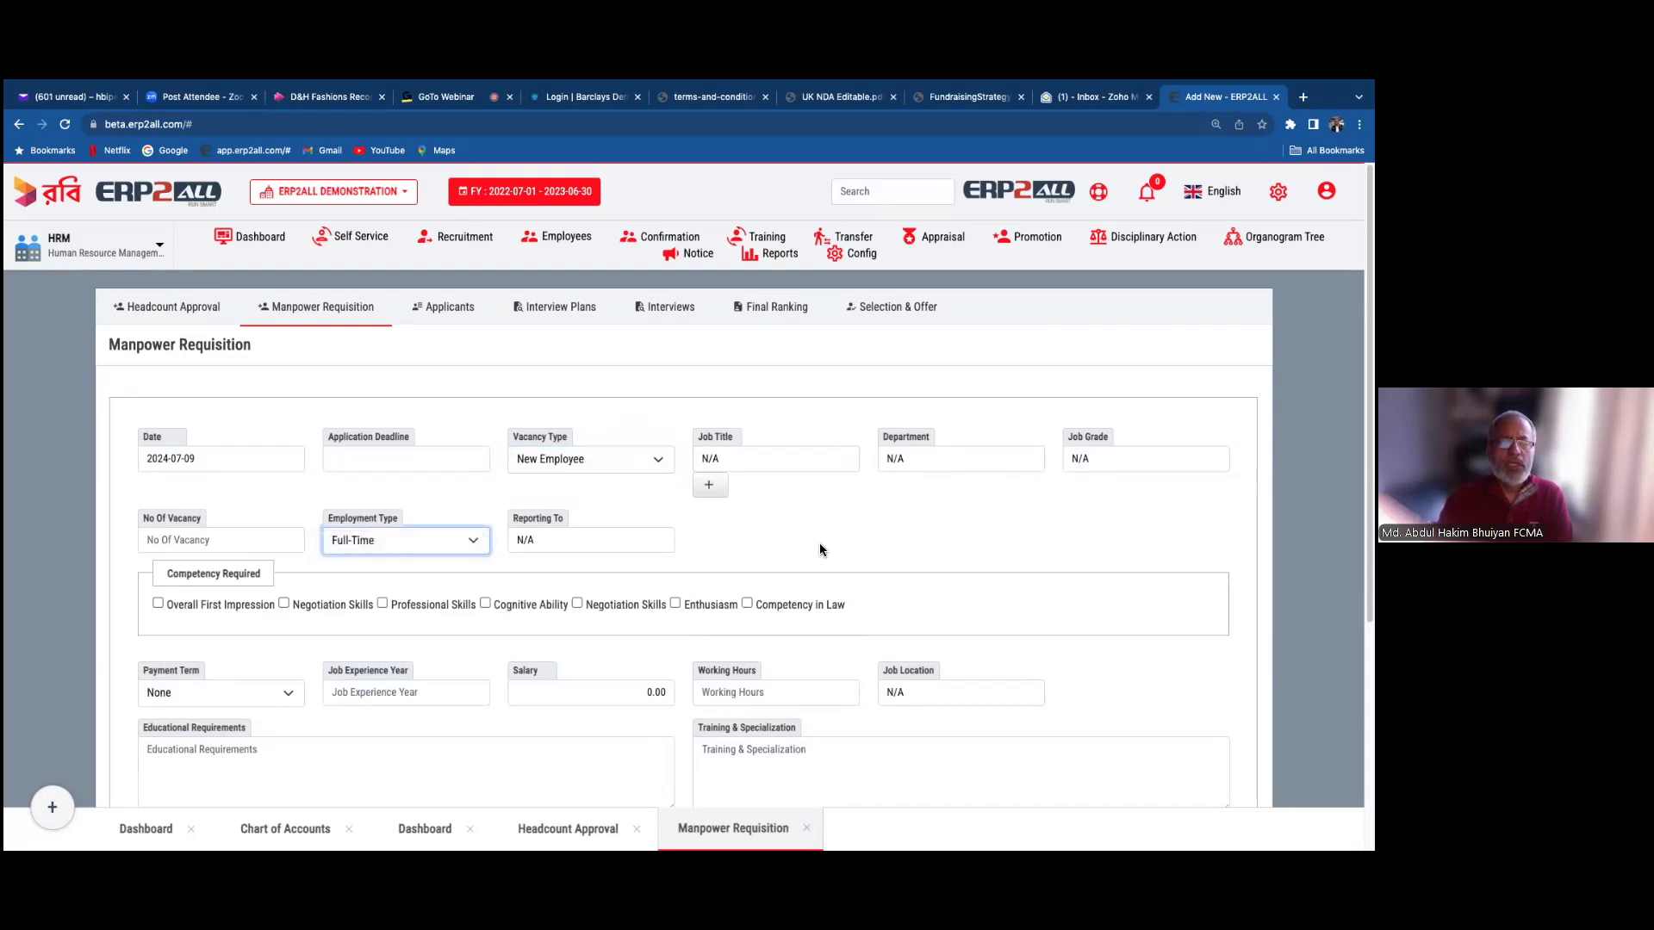
{"action": "scroll", "coordinate": [1036, 577], "scroll_direction": "down", "scroll_amount": 3}
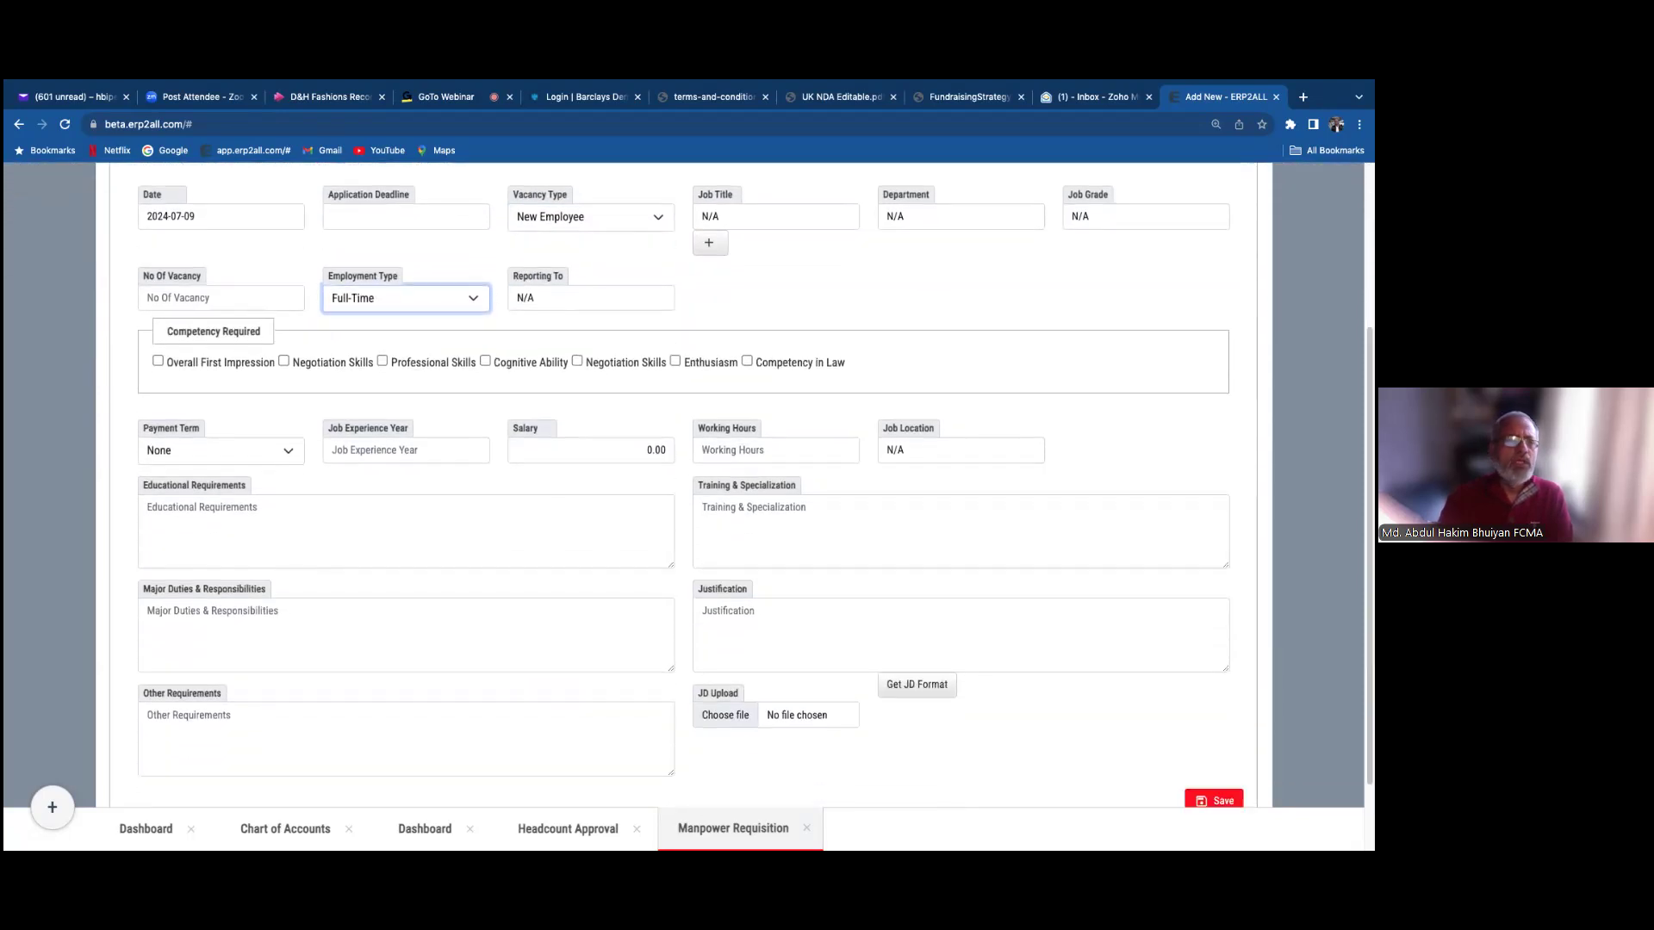
{"action": "left_click", "coordinate": [288, 451]}
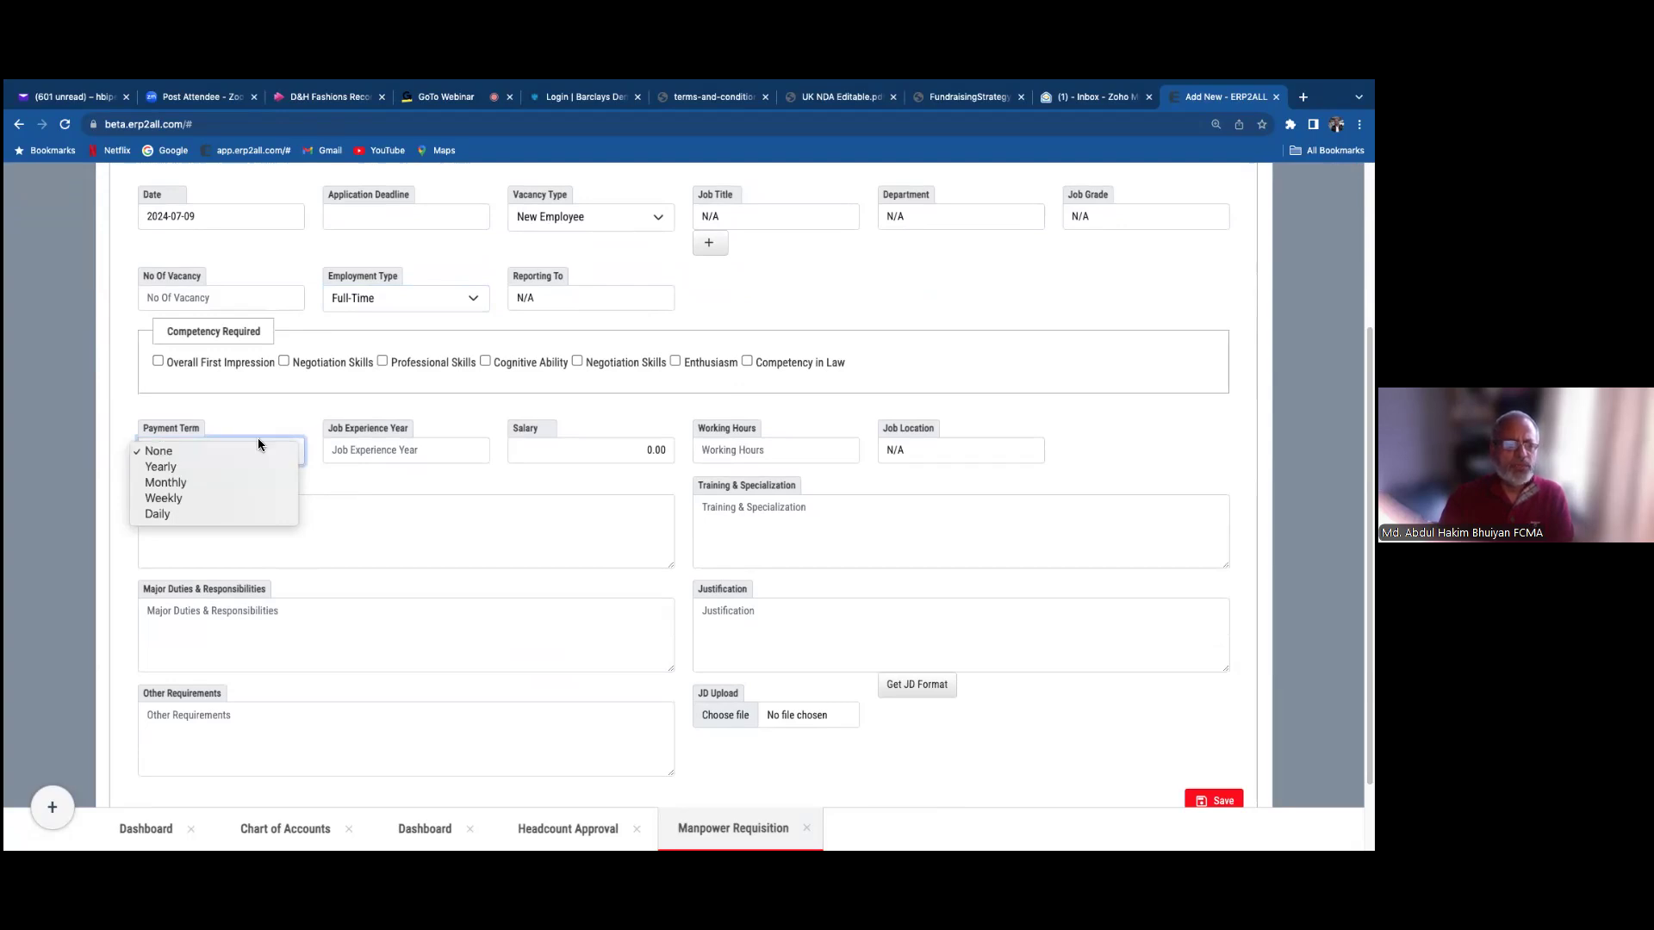
{"action": "left_click", "coordinate": [288, 432]}
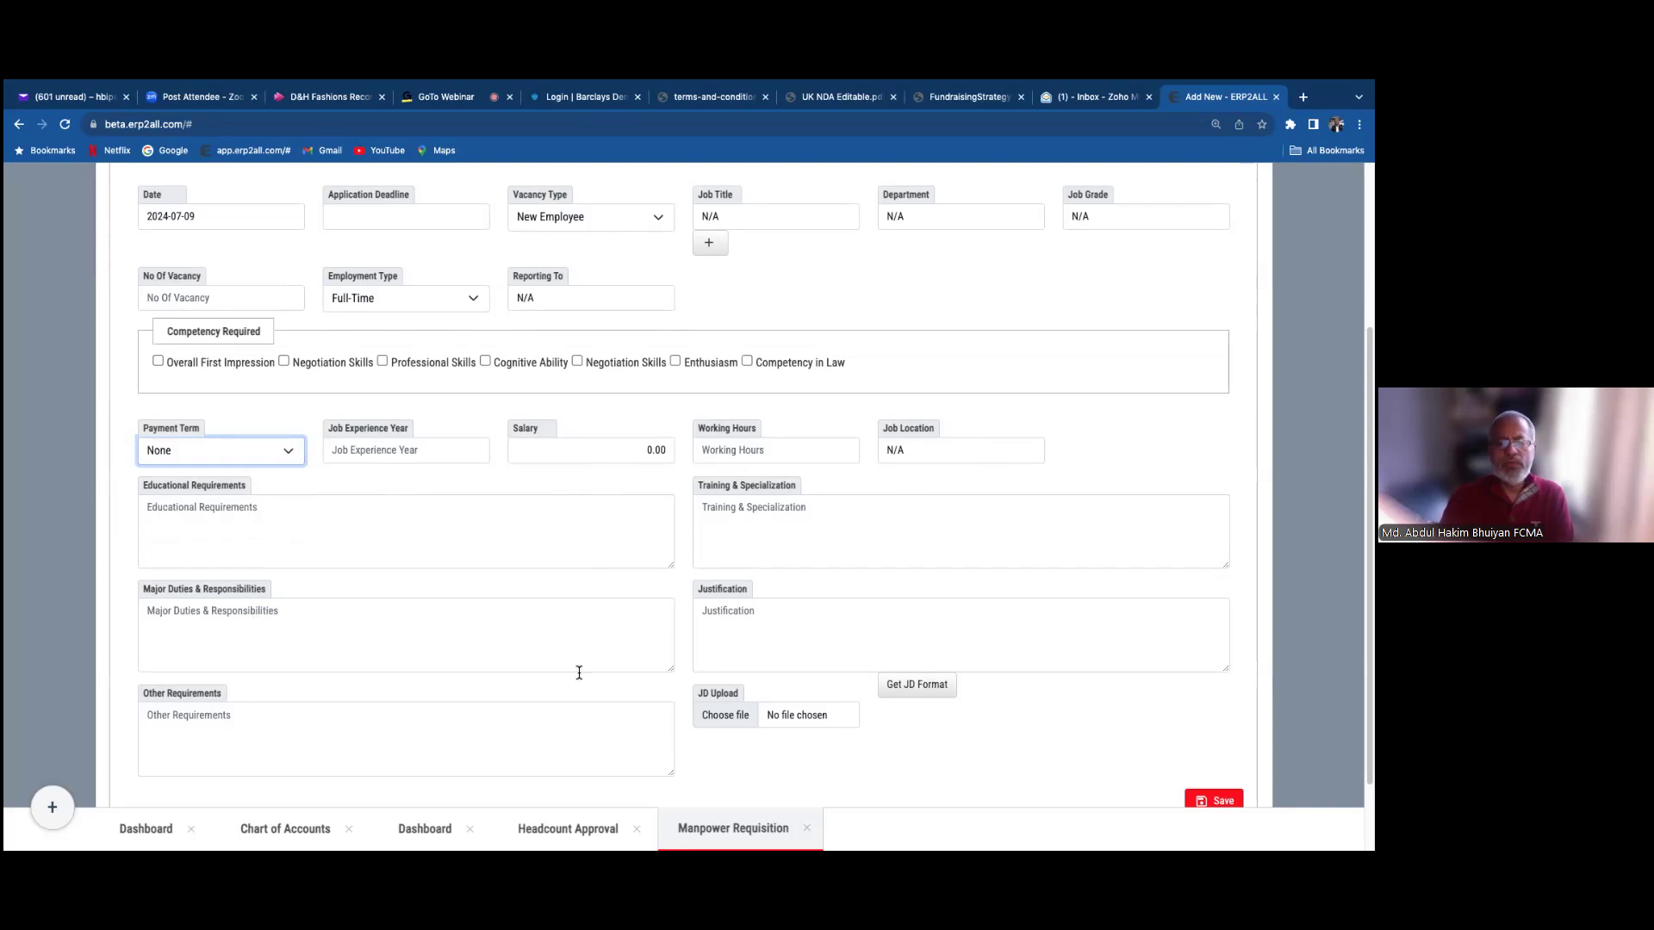
{"action": "scroll", "coordinate": [861, 603], "scroll_direction": "down", "scroll_amount": 2}
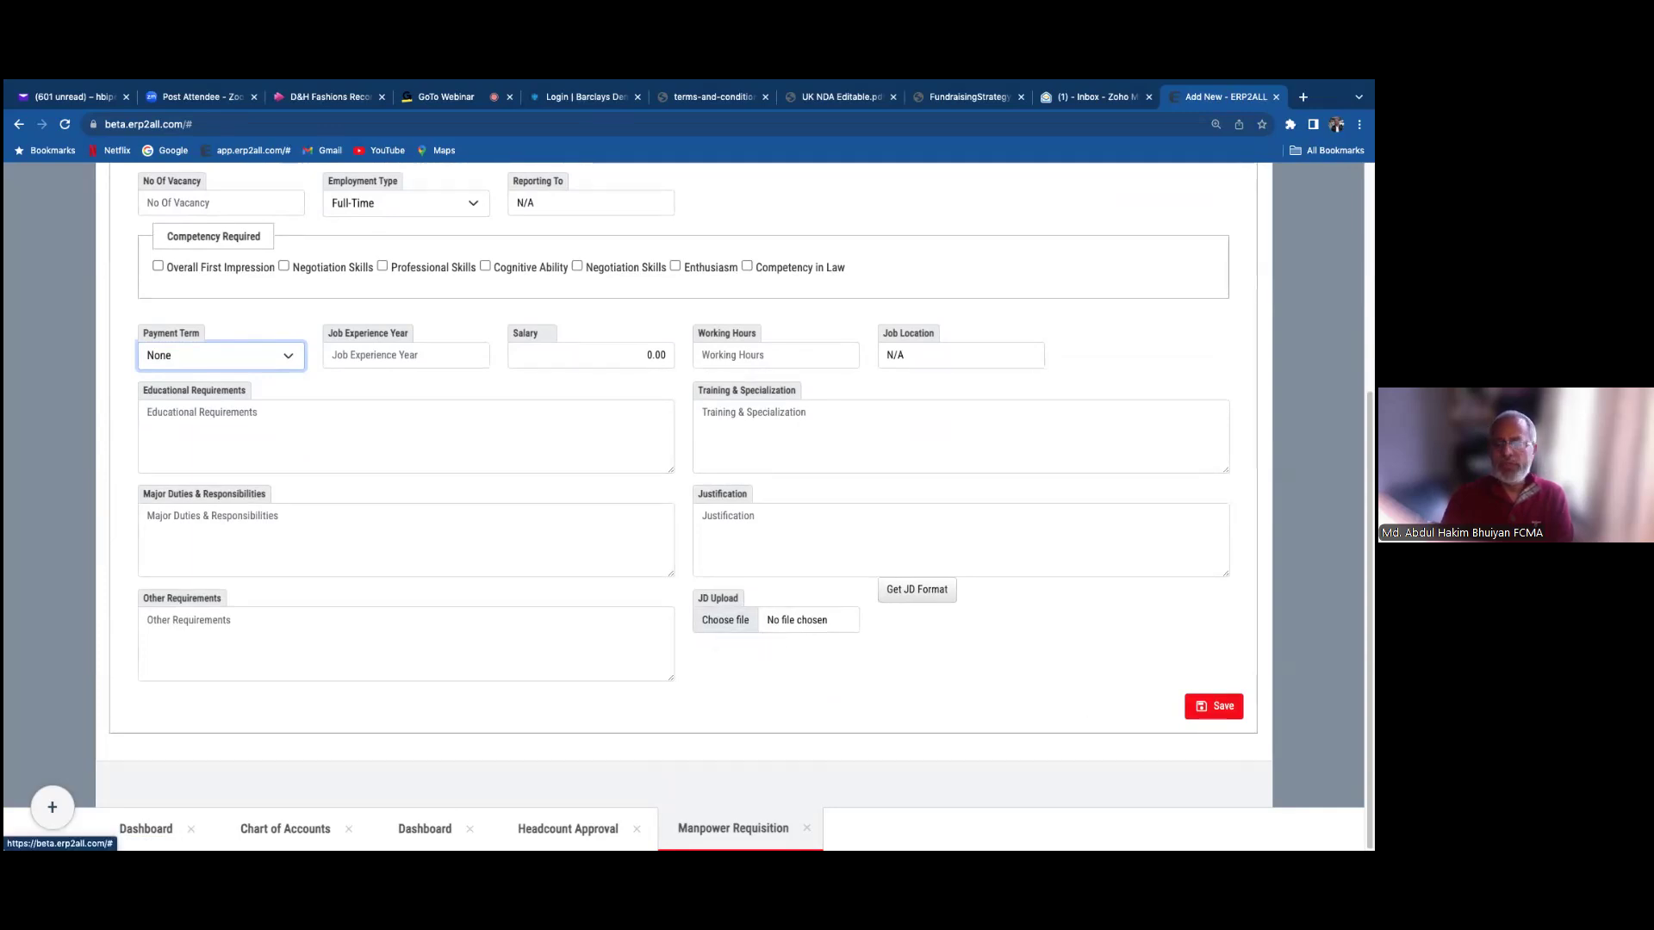
{"action": "scroll", "coordinate": [818, 565], "scroll_direction": "up", "scroll_amount": 5}
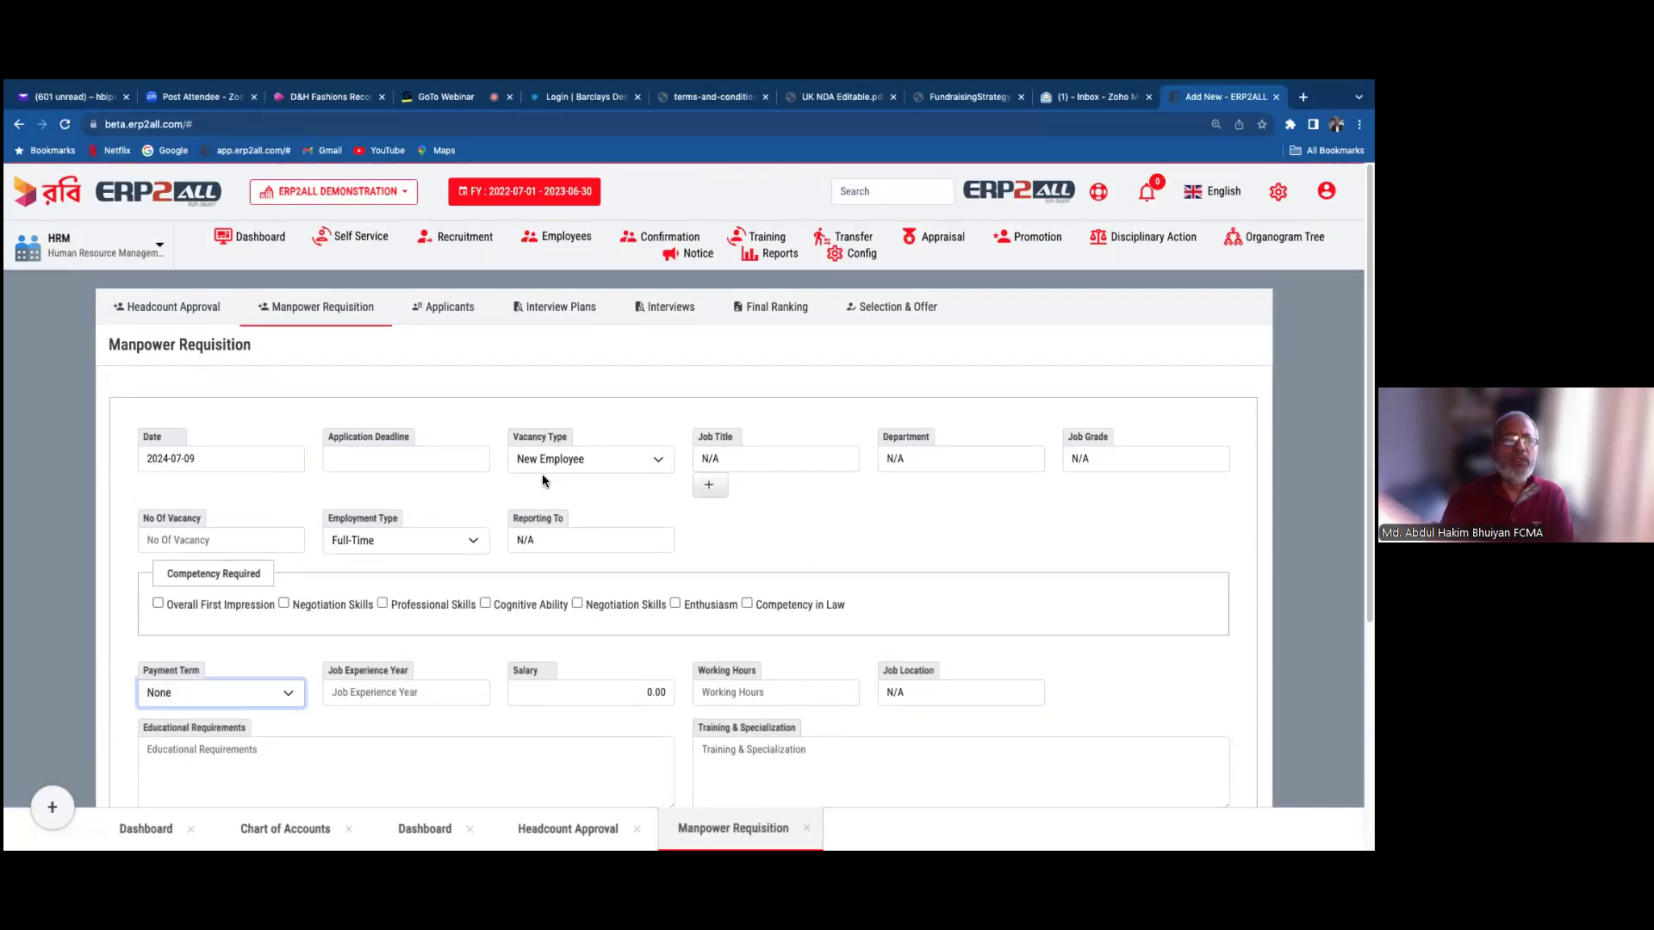
{"action": "left_click", "coordinate": [805, 827]}
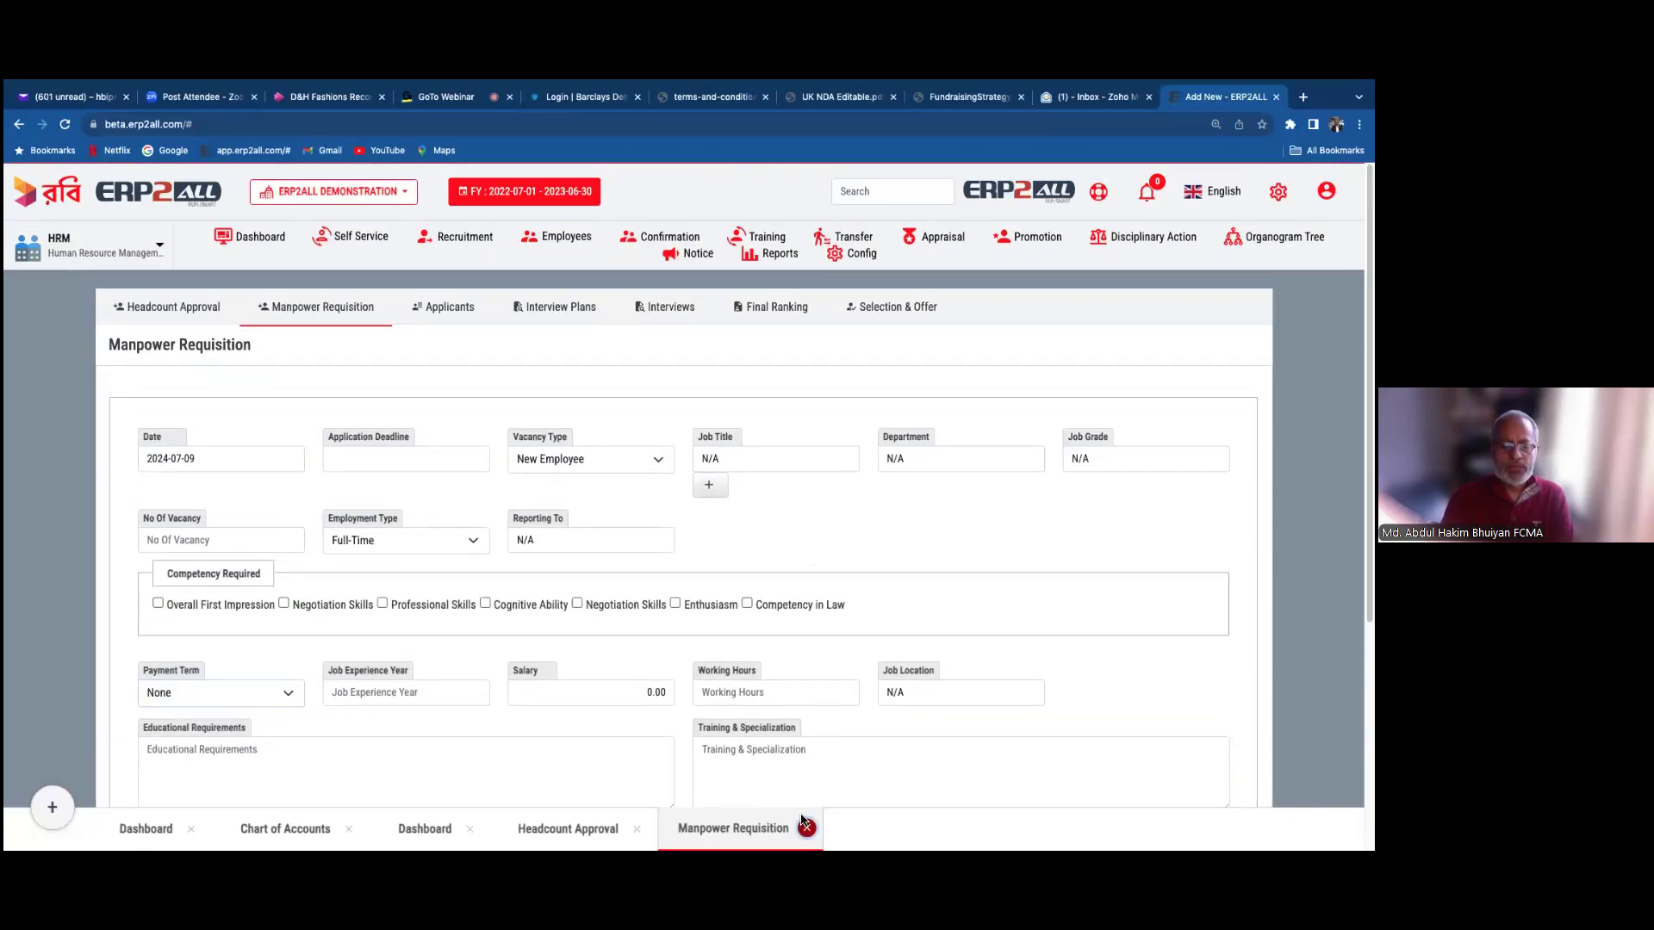
{"action": "left_click", "coordinate": [637, 828]}
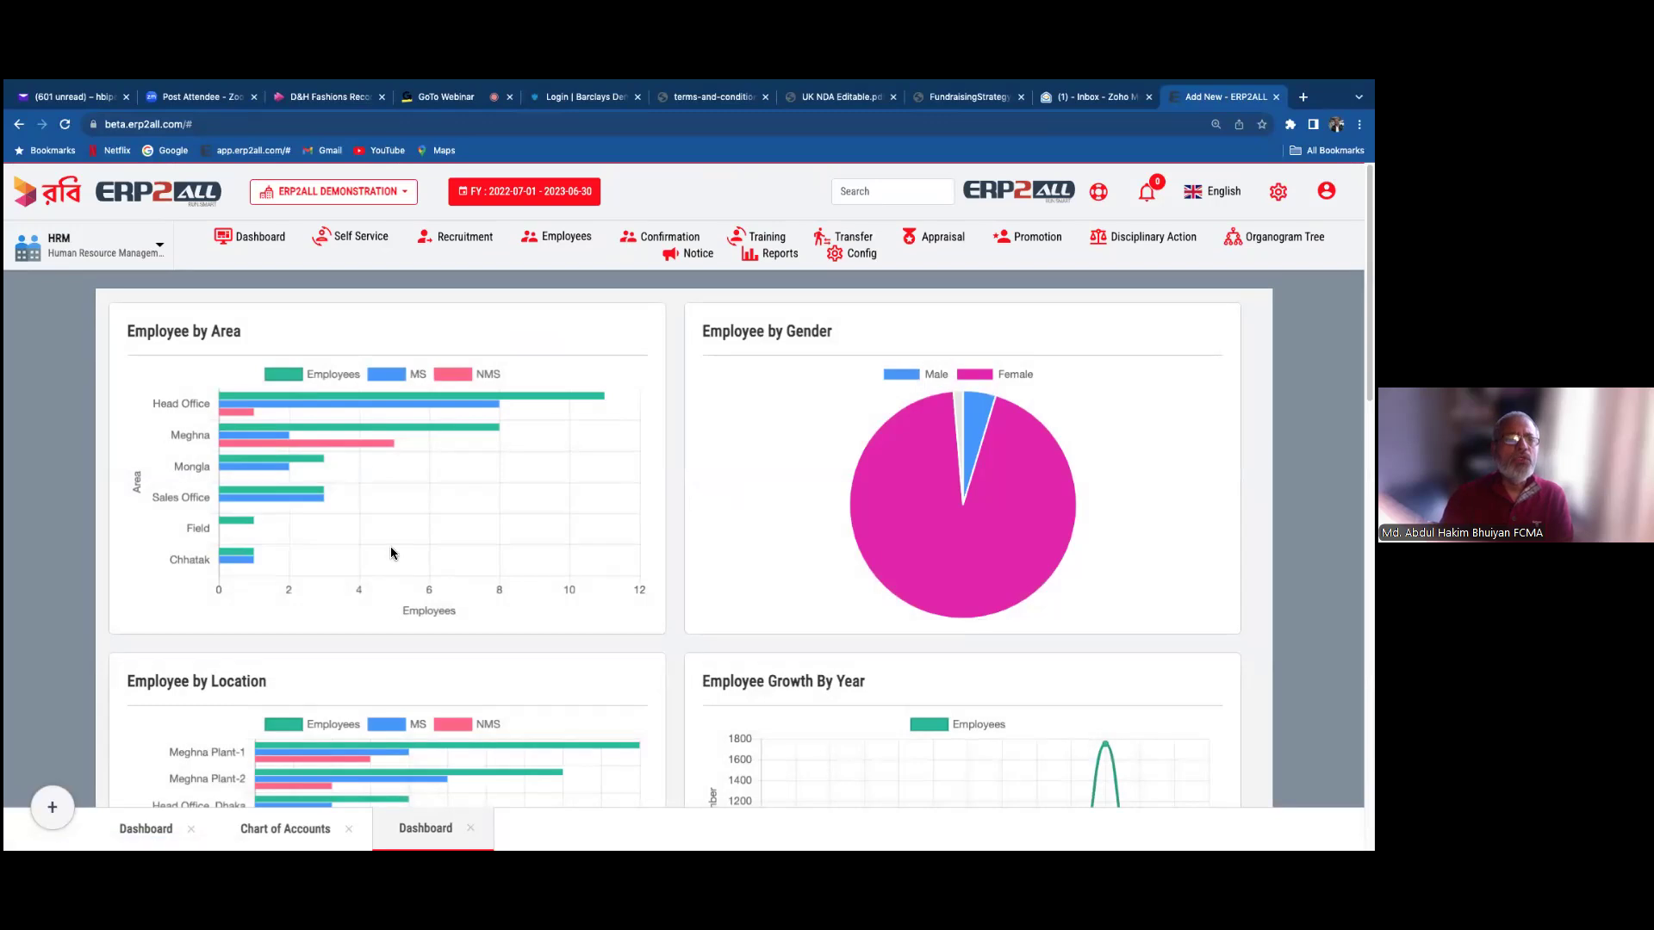
- Reopen Recruitment and look through the applicants list with its selection and rejection letter options, and the interview plans
{"action": "left_click", "coordinate": [464, 236]}
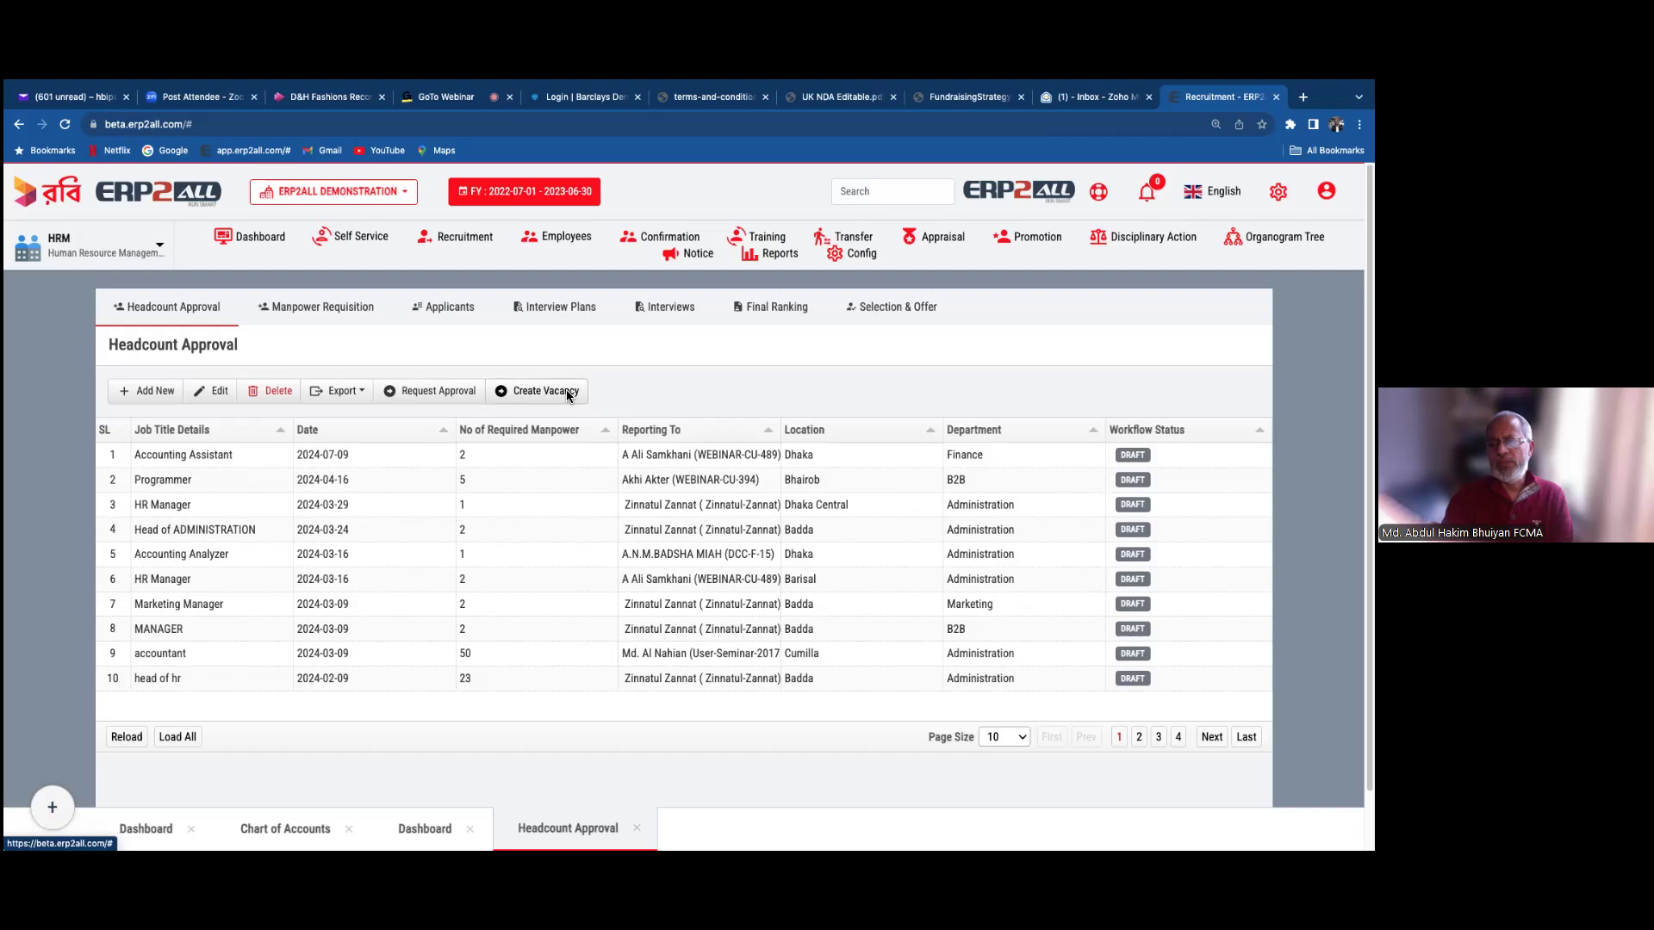
{"action": "left_click", "coordinate": [566, 394]}
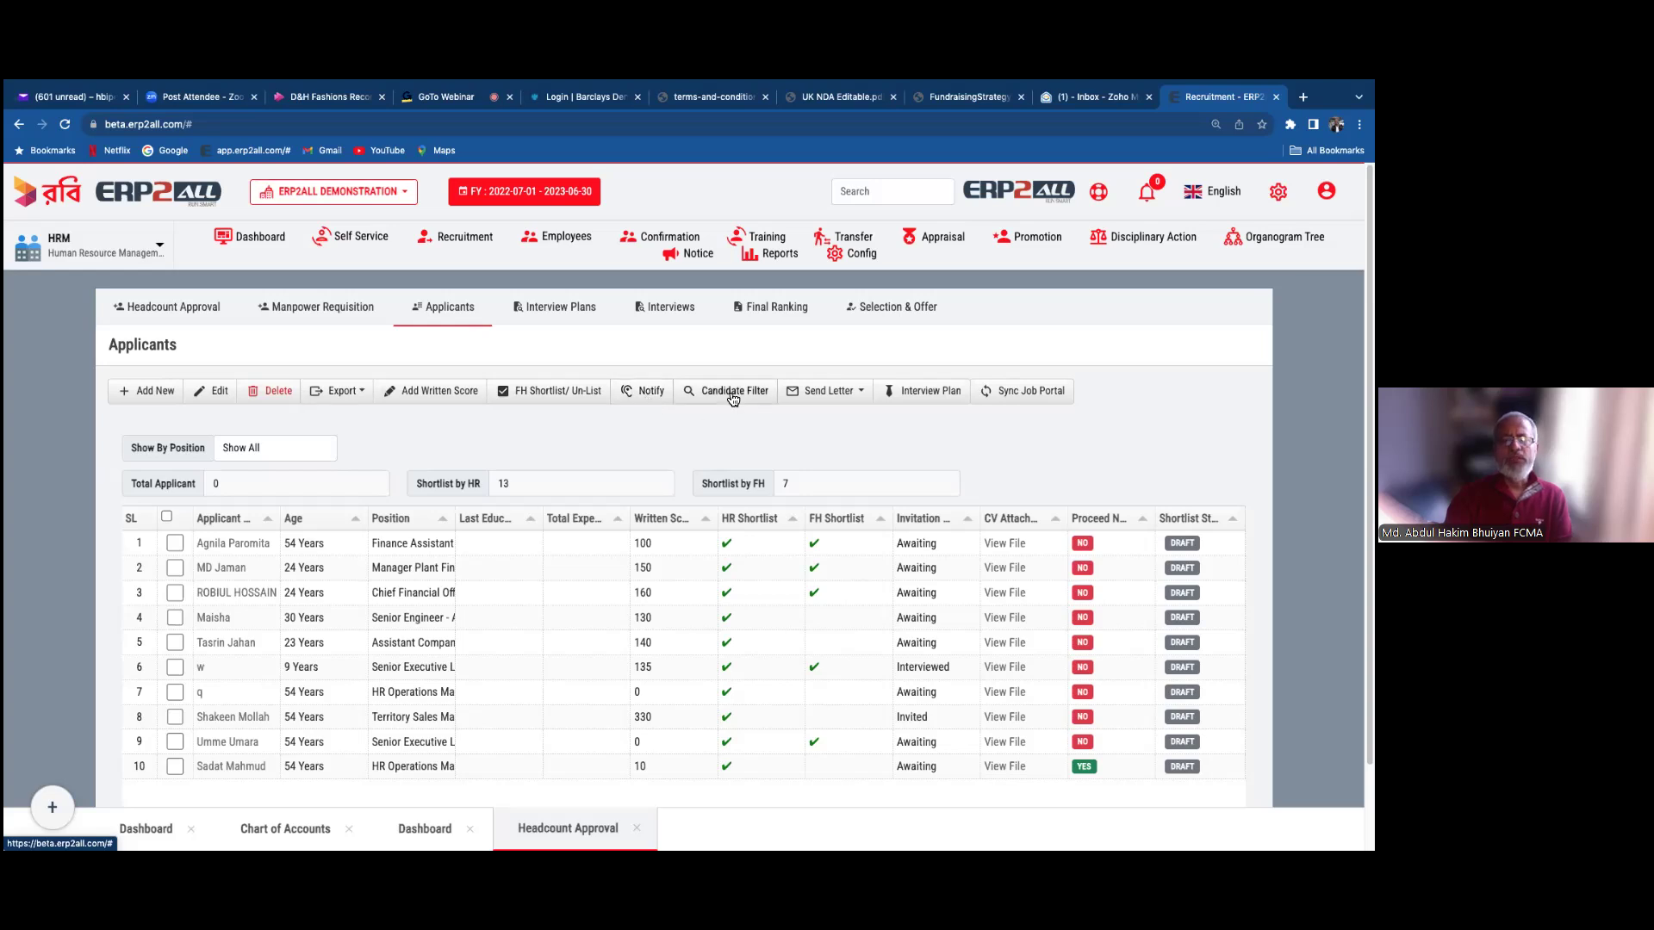
{"action": "left_click", "coordinate": [862, 393]}
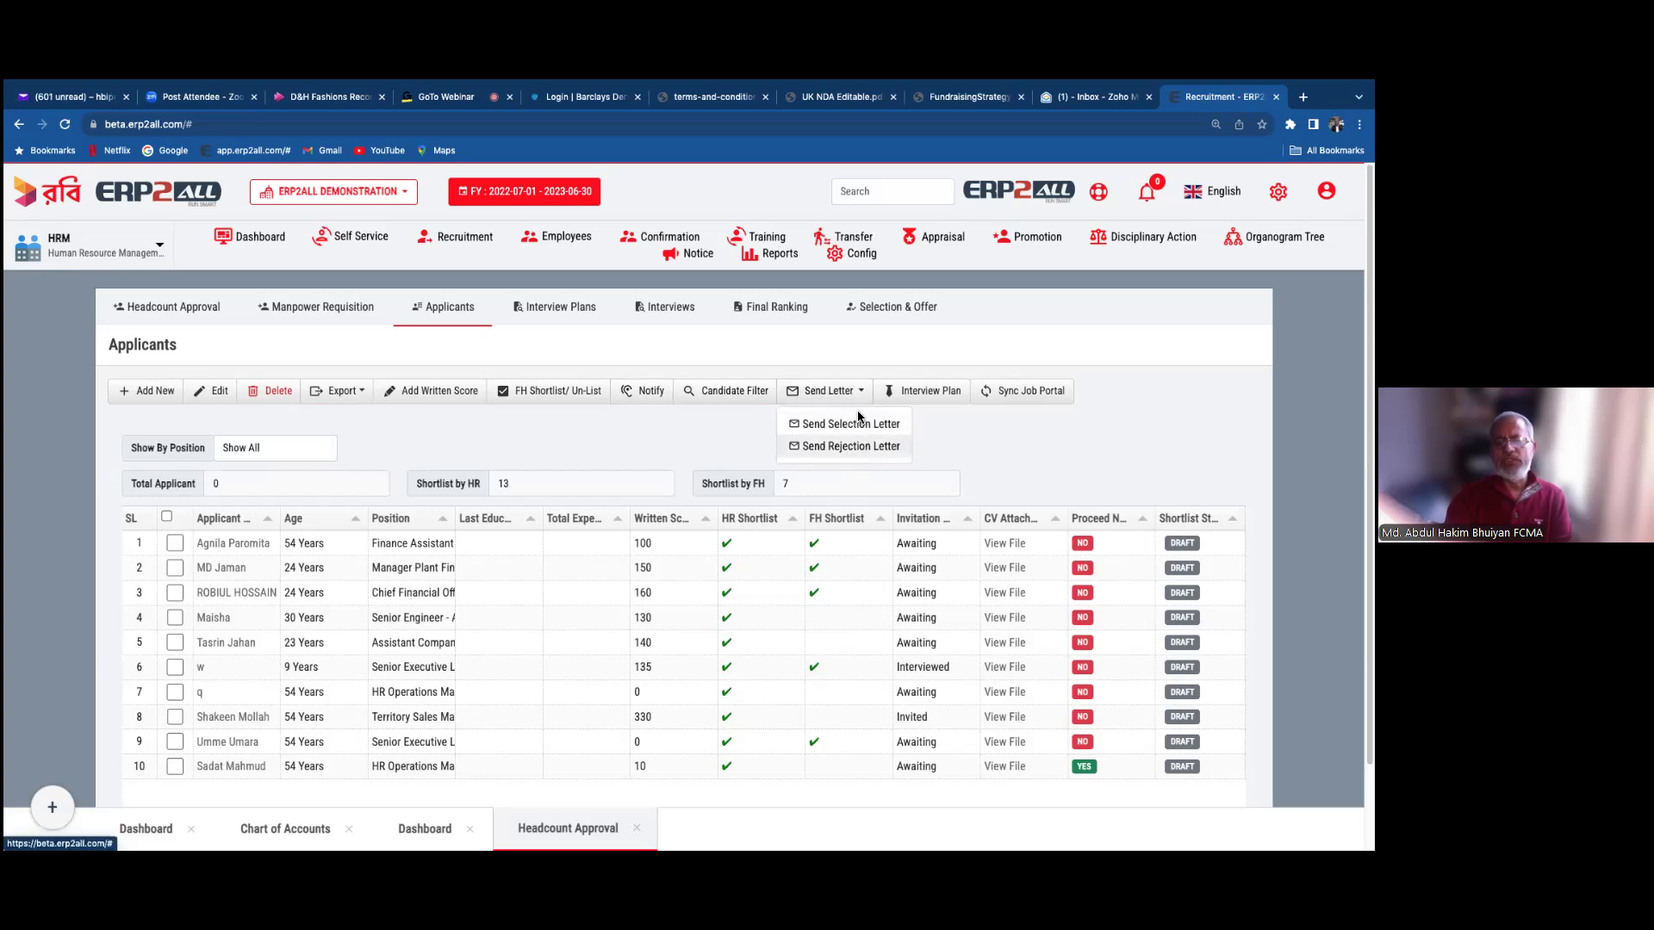
{"action": "left_click", "coordinate": [916, 417]}
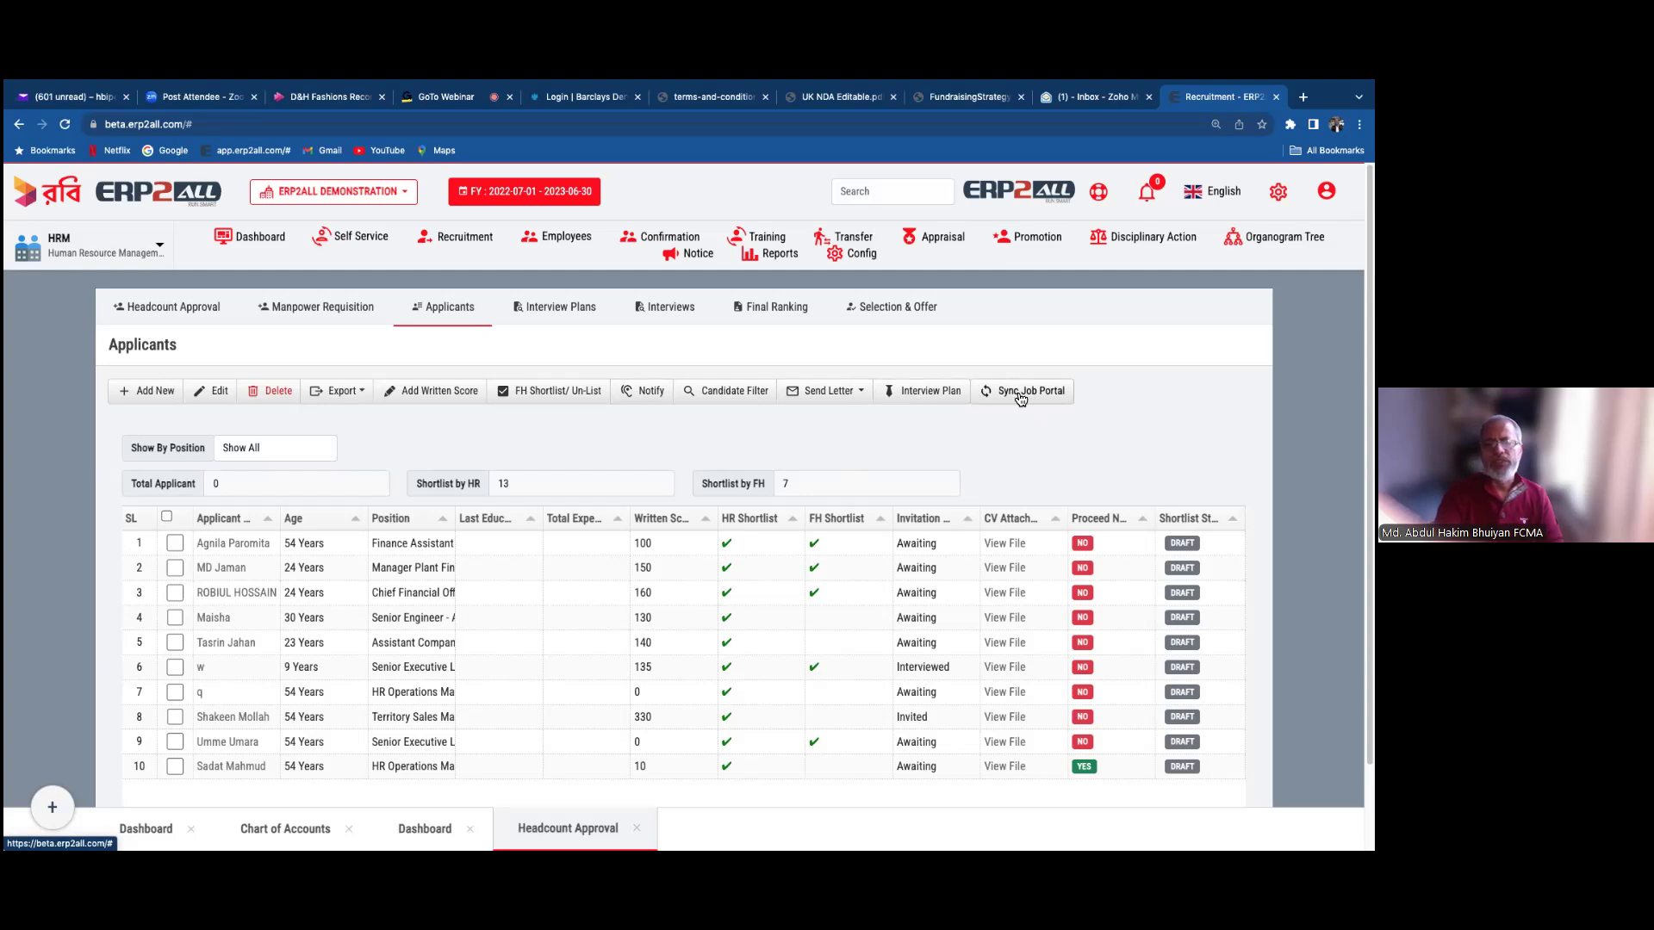
{"action": "left_click", "coordinate": [565, 309]}
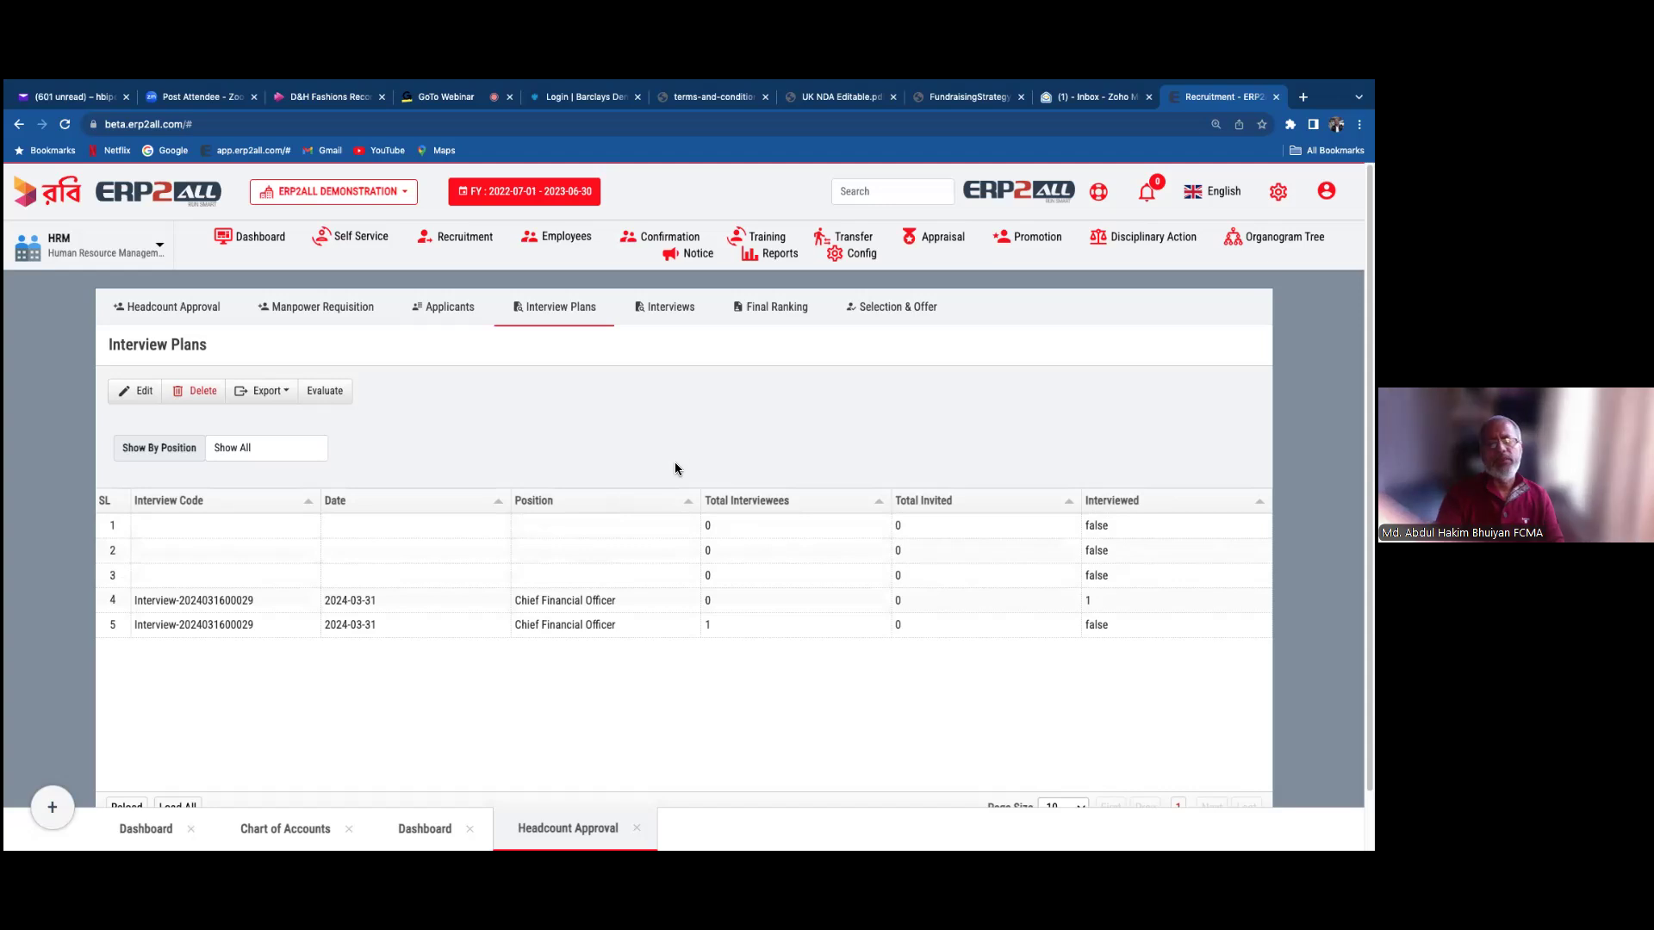
- Open the Final Ranking of the candidates and examine its selection and rejection letter options
{"action": "left_click", "coordinate": [773, 310]}
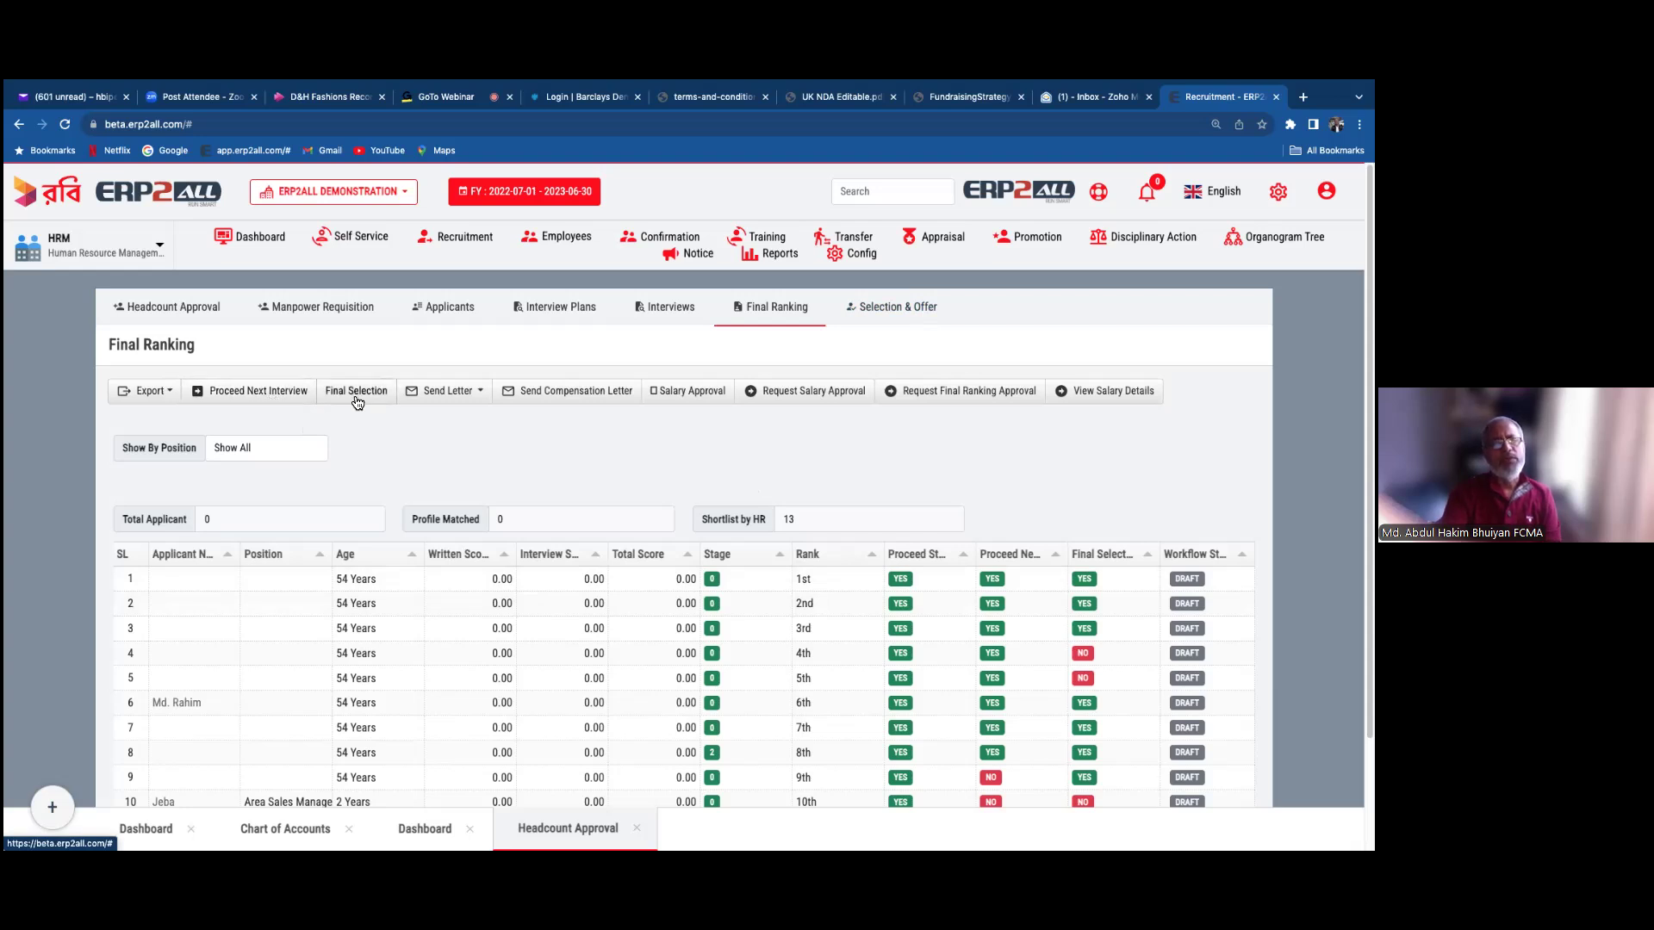
{"action": "left_click", "coordinate": [471, 402]}
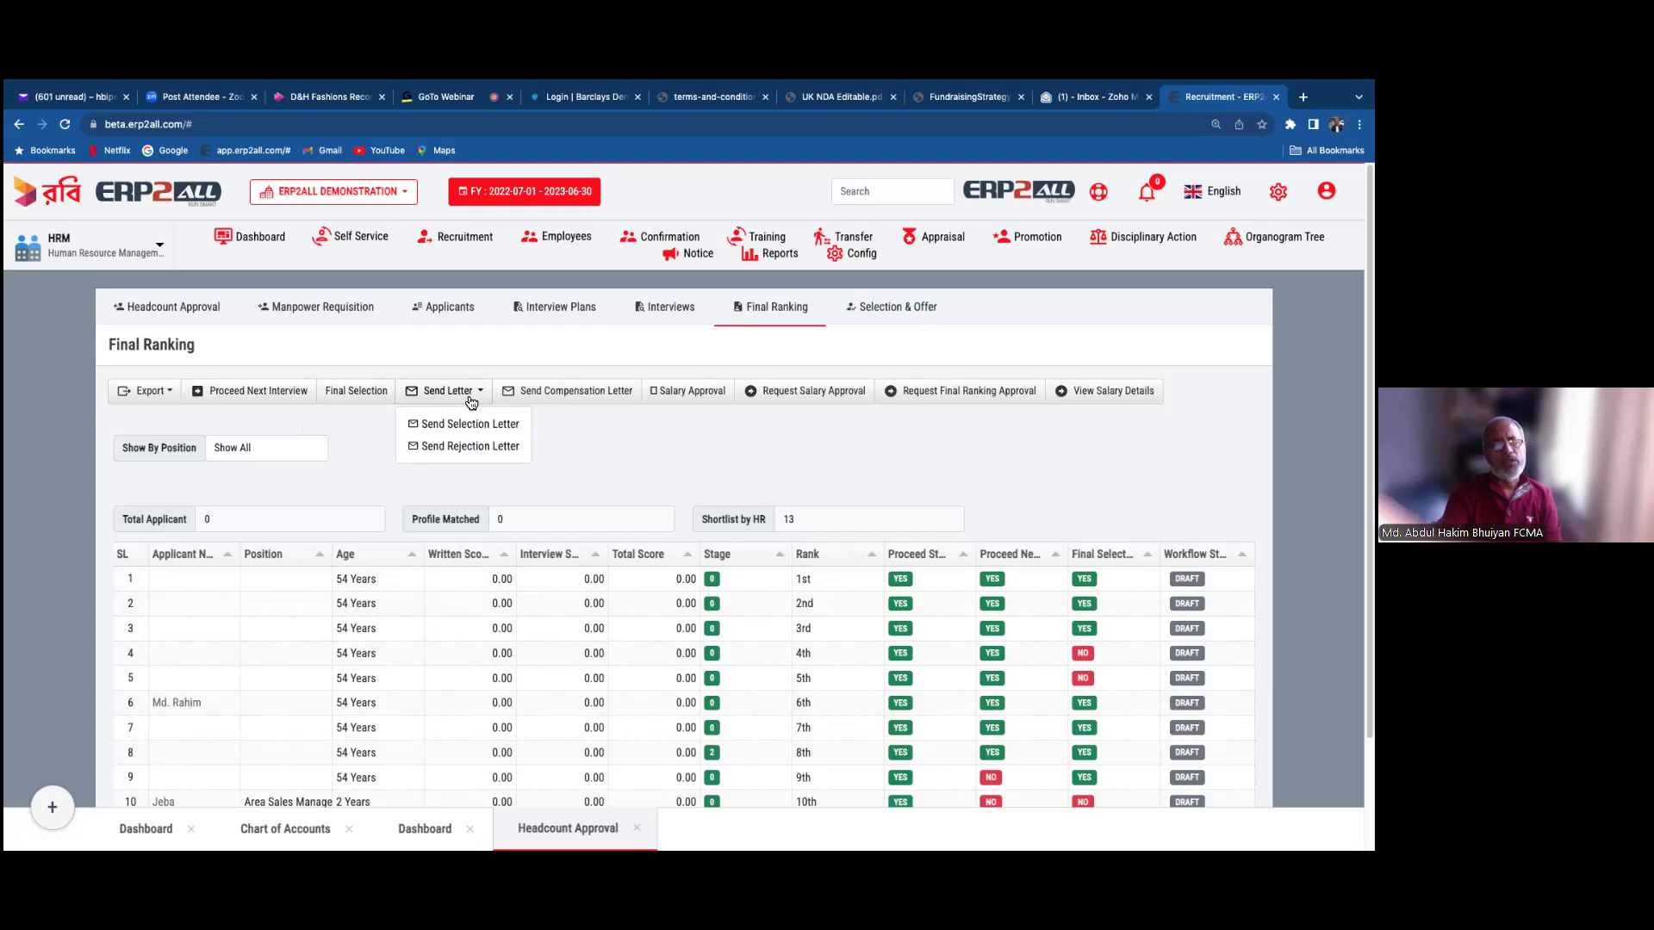
{"action": "left_click", "coordinate": [565, 420]}
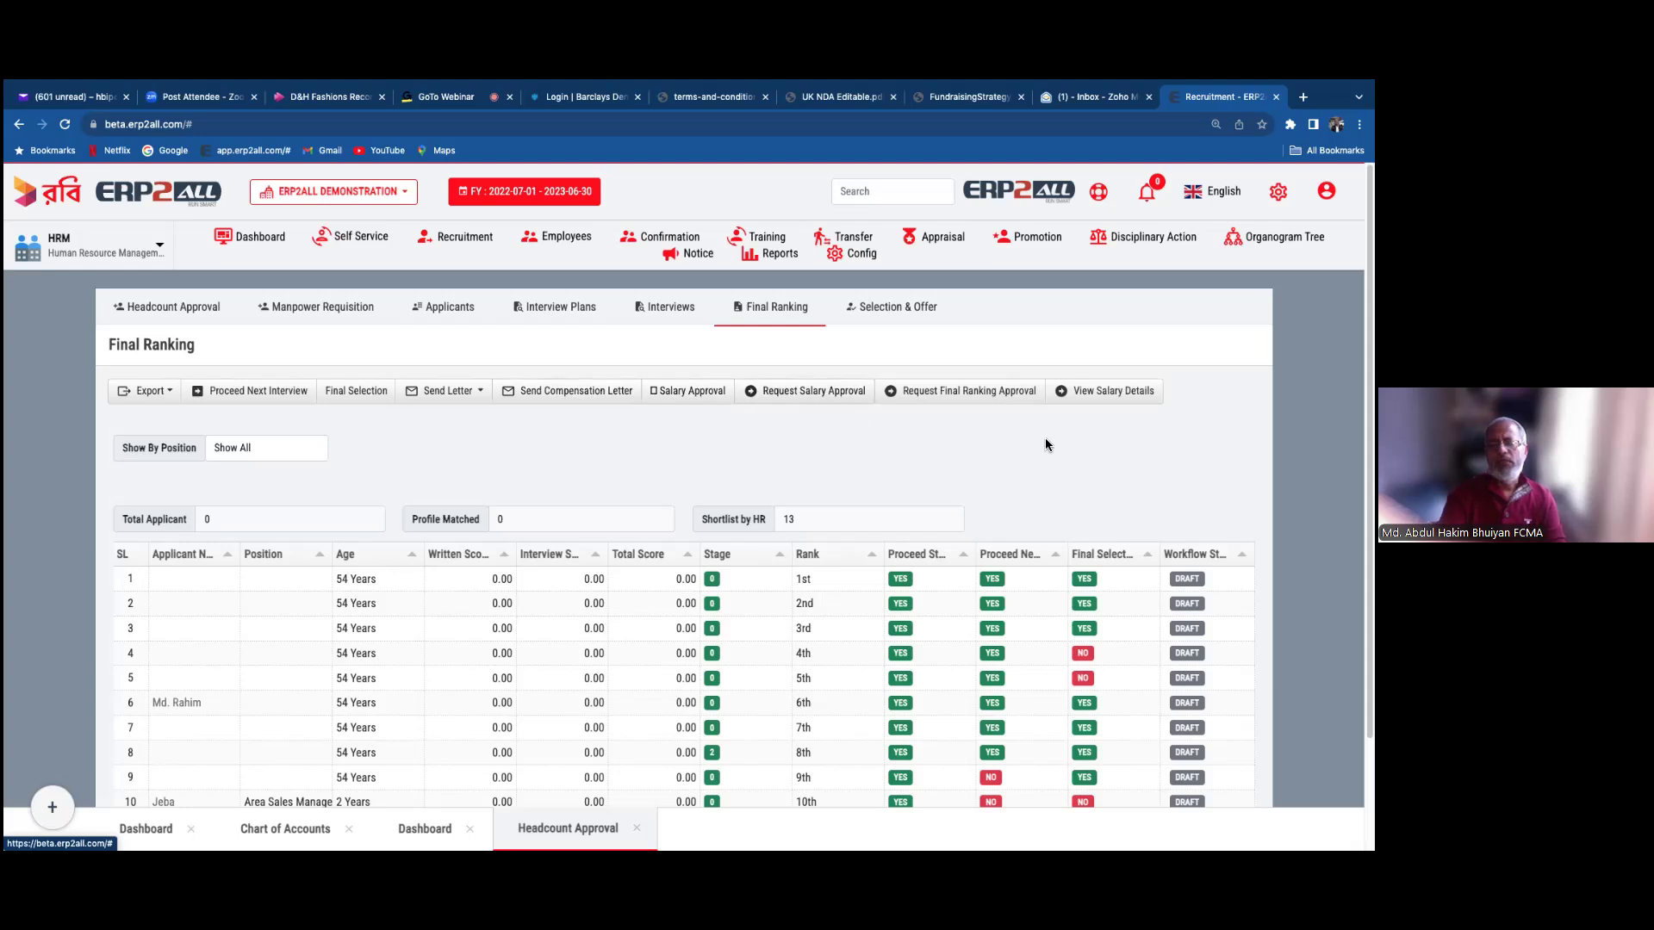
{"action": "left_click", "coordinate": [849, 393]}
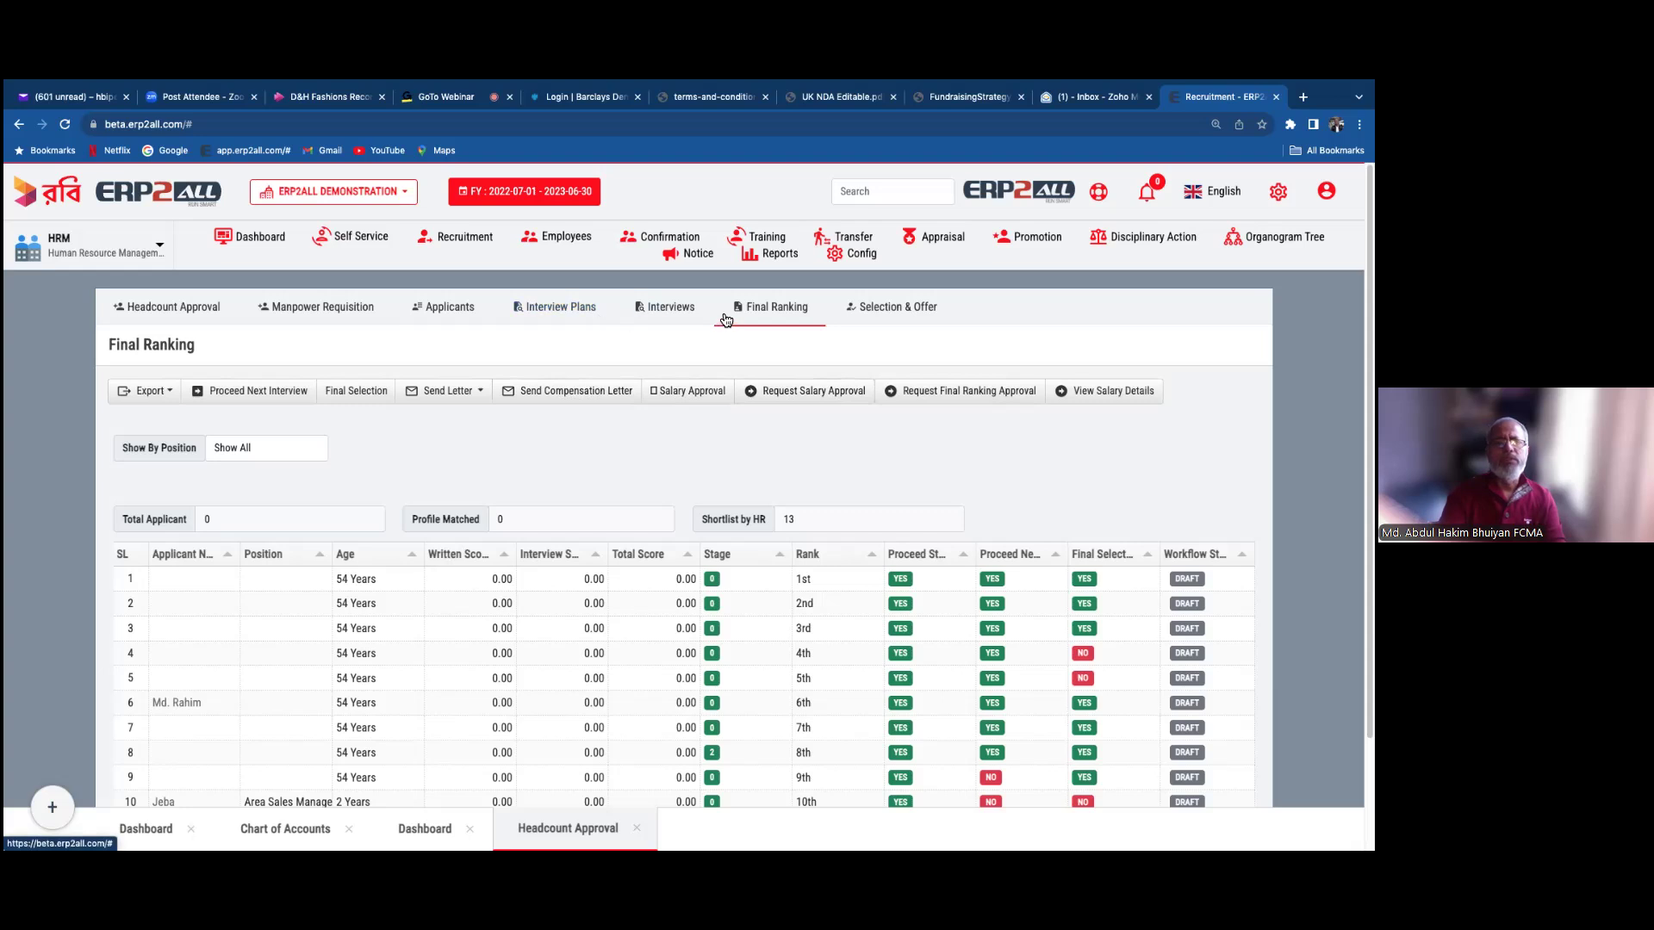
- Examine the offer letter and IT department email options in Selection & Offer, and close the Recruitment page
{"action": "left_click", "coordinate": [897, 309]}
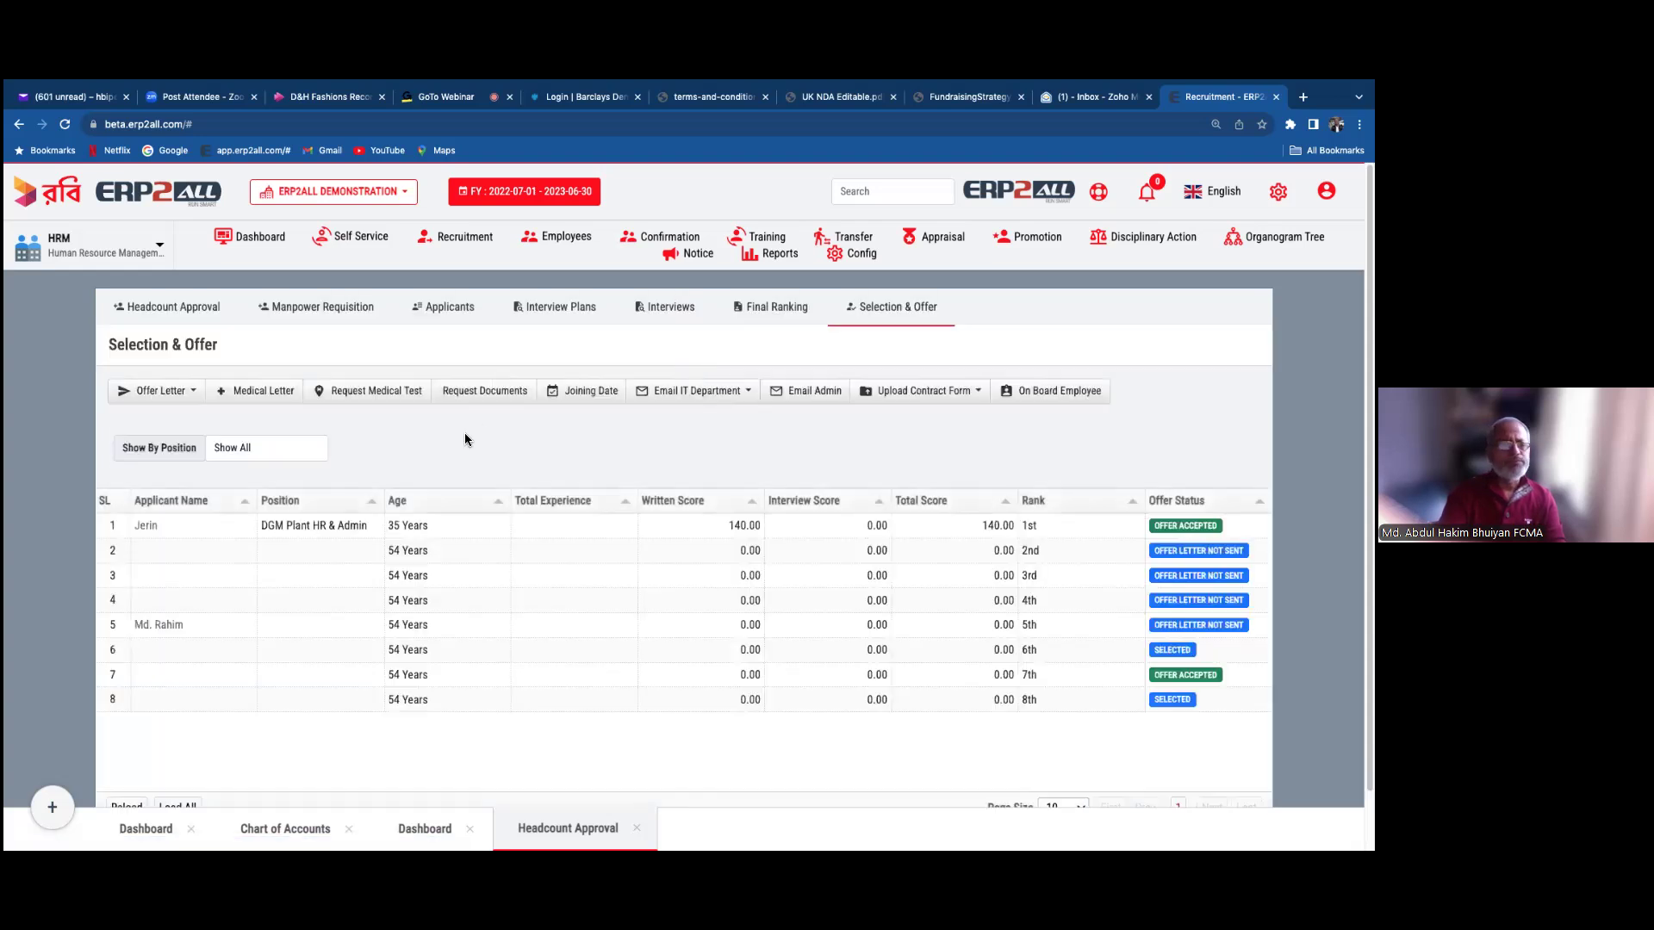
{"action": "left_click", "coordinate": [198, 393]}
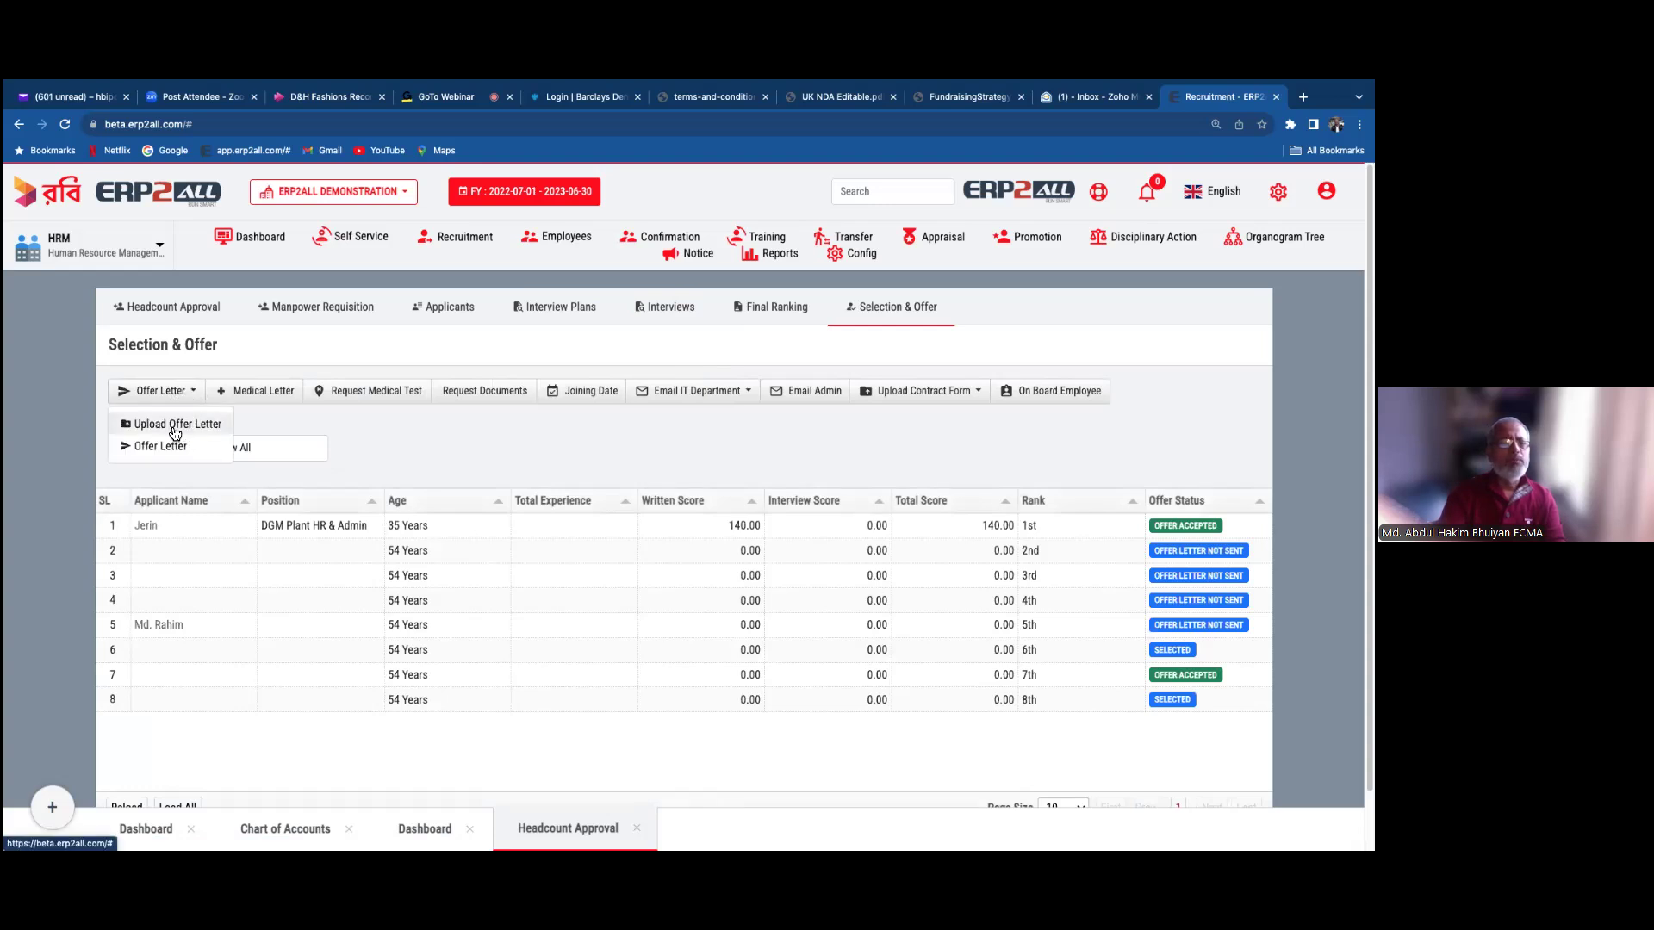
{"action": "left_click", "coordinate": [266, 408]}
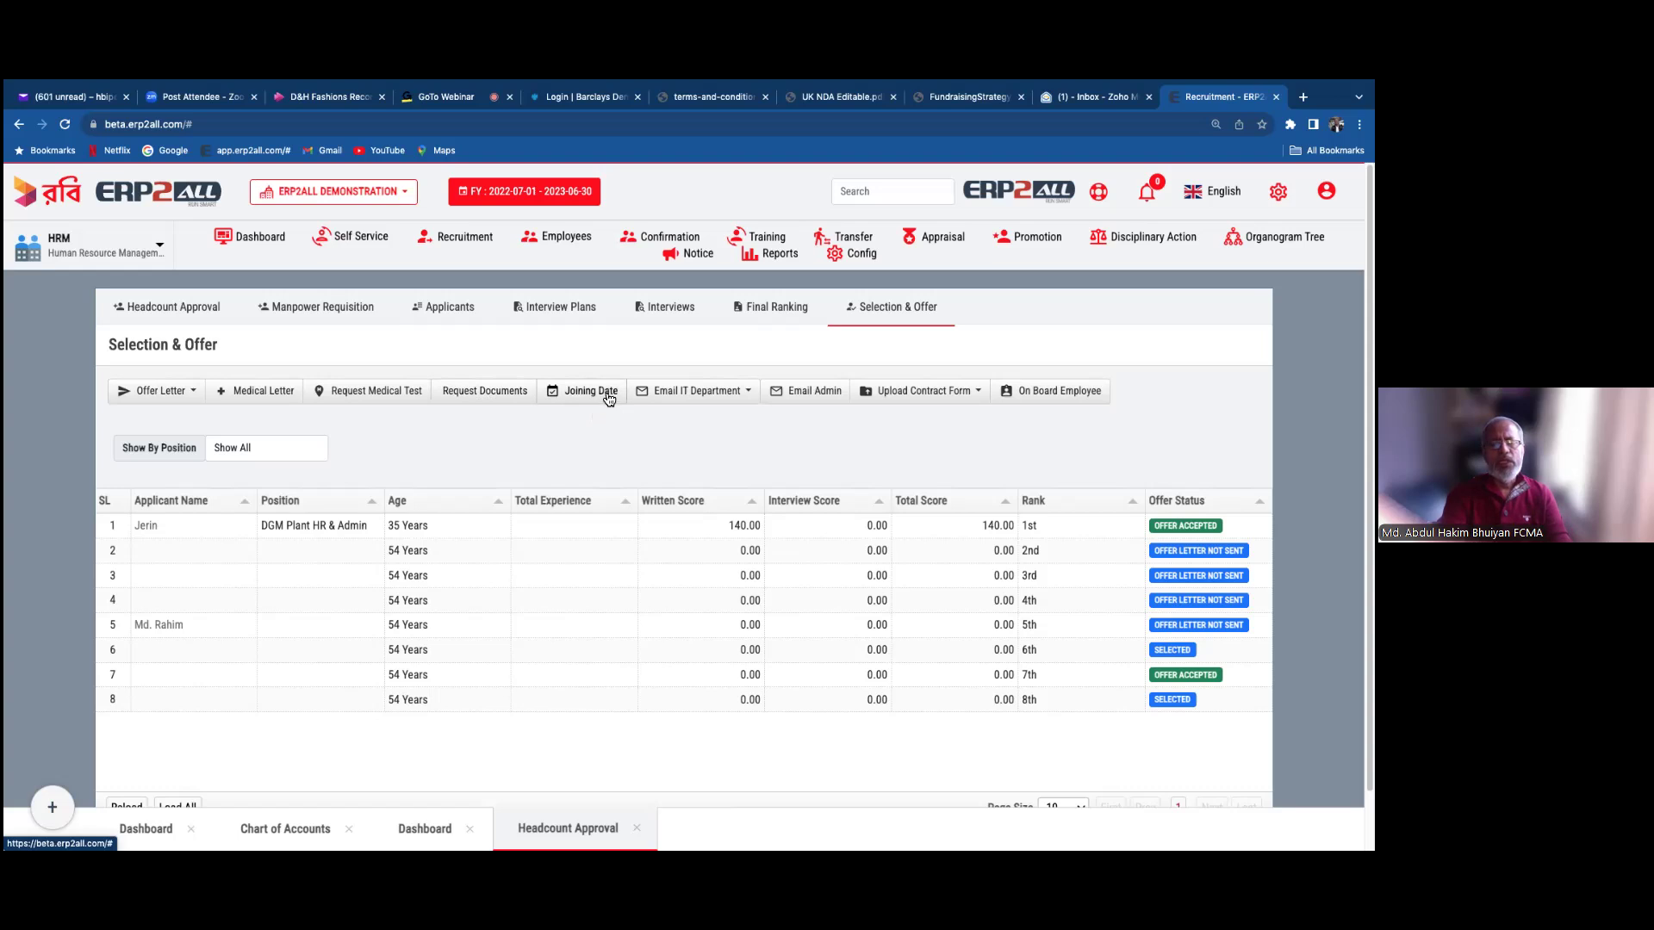
{"action": "left_click", "coordinate": [752, 395]}
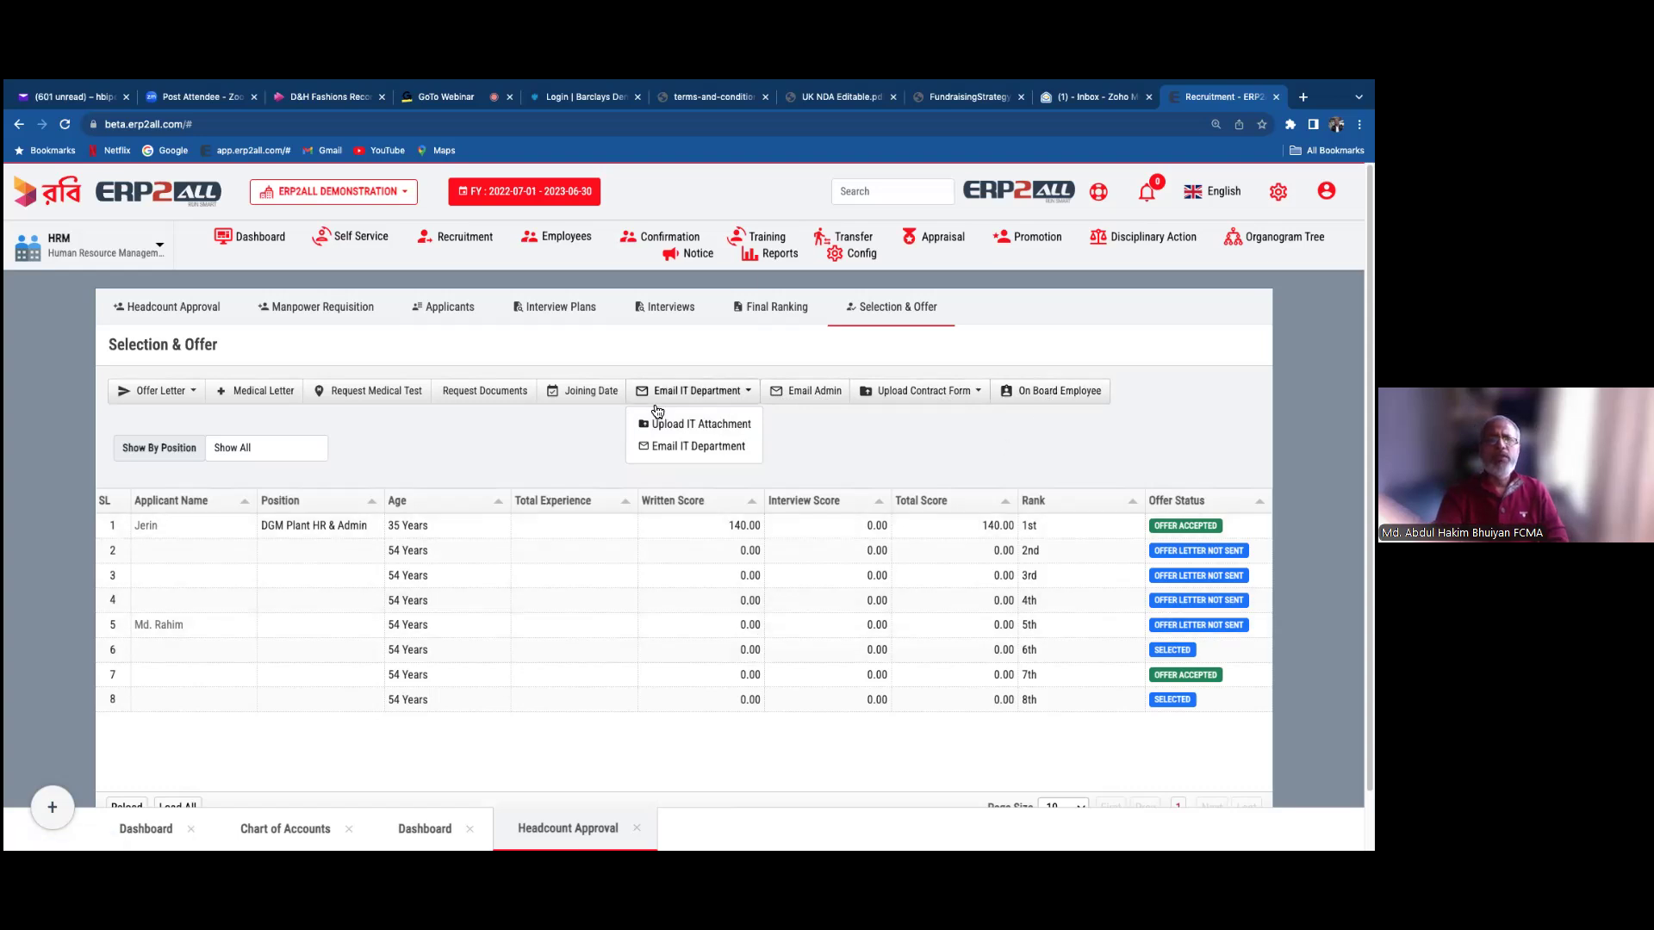
{"action": "left_click", "coordinate": [636, 828]}
- Widen the Training Title column in the HRM training events list, and open the Training Plan list
{"action": "left_click", "coordinate": [765, 237]}
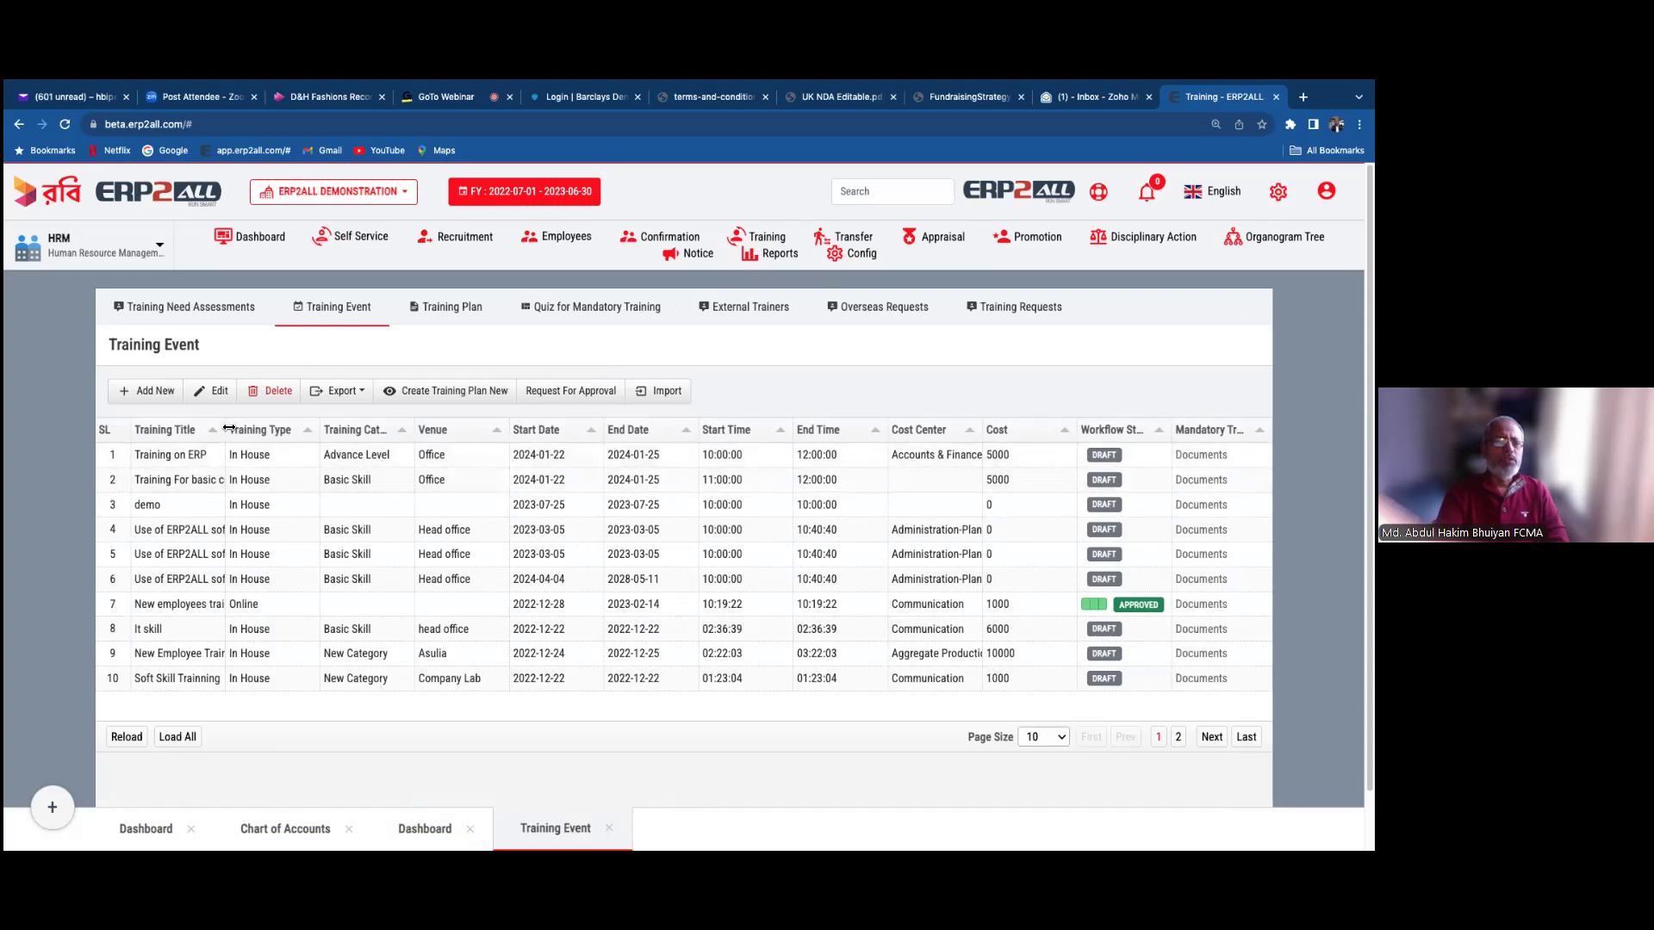
{"action": "left_click_drag", "start_coordinate": [228, 429], "coordinate": [392, 428]}
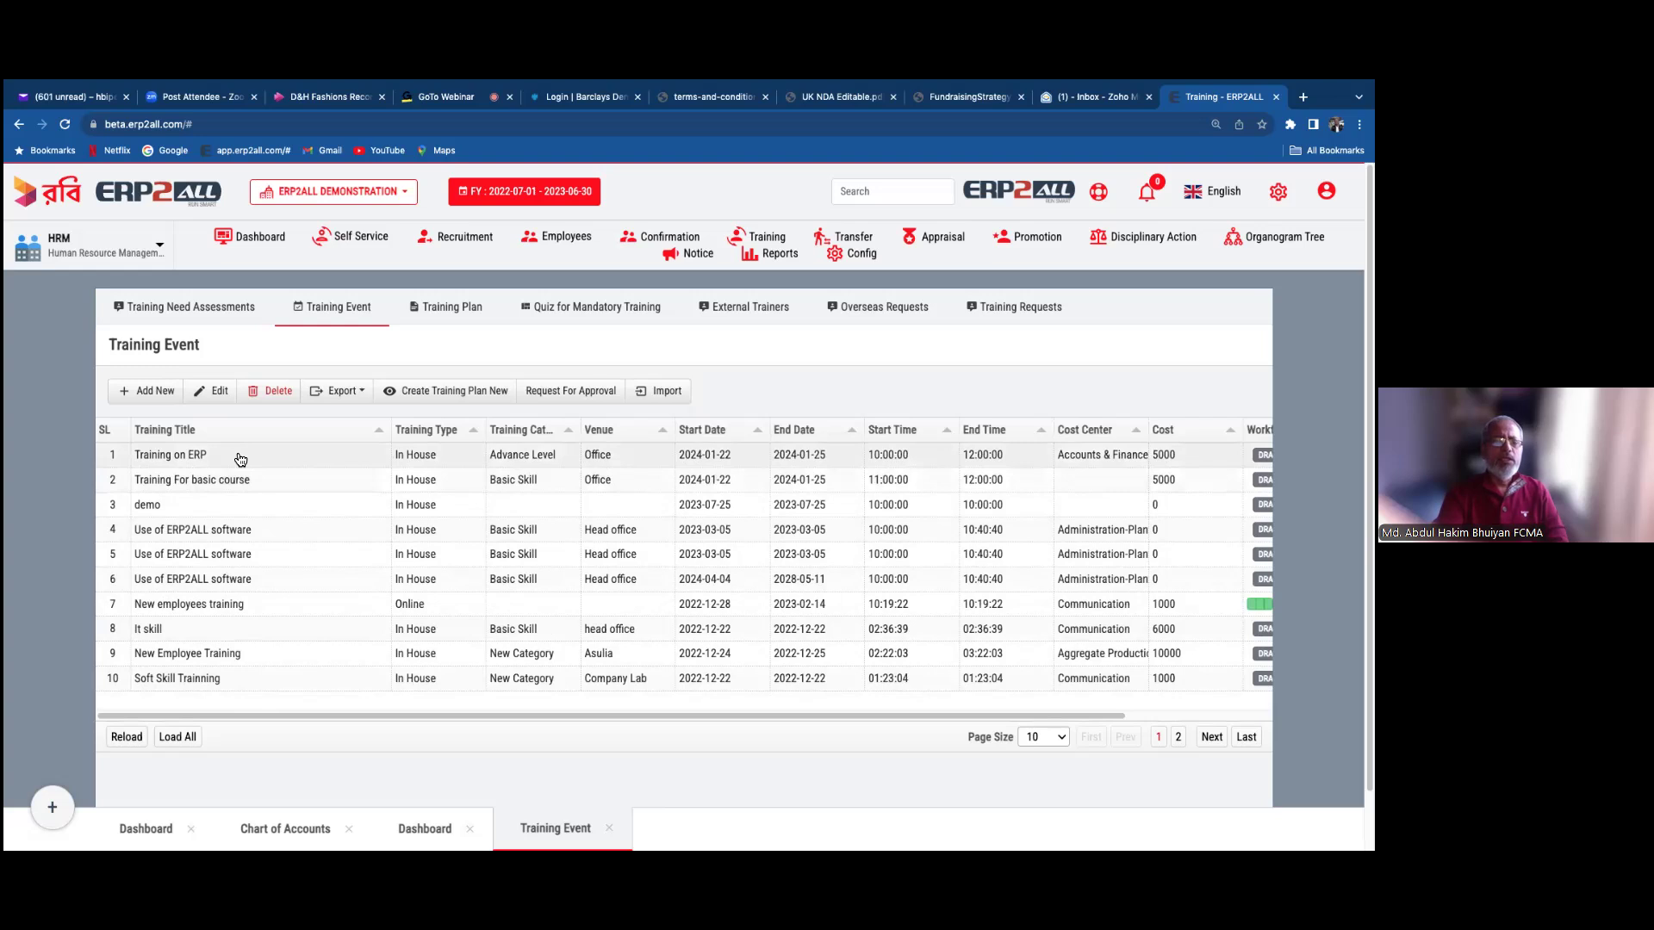
{"action": "left_click", "coordinate": [438, 319]}
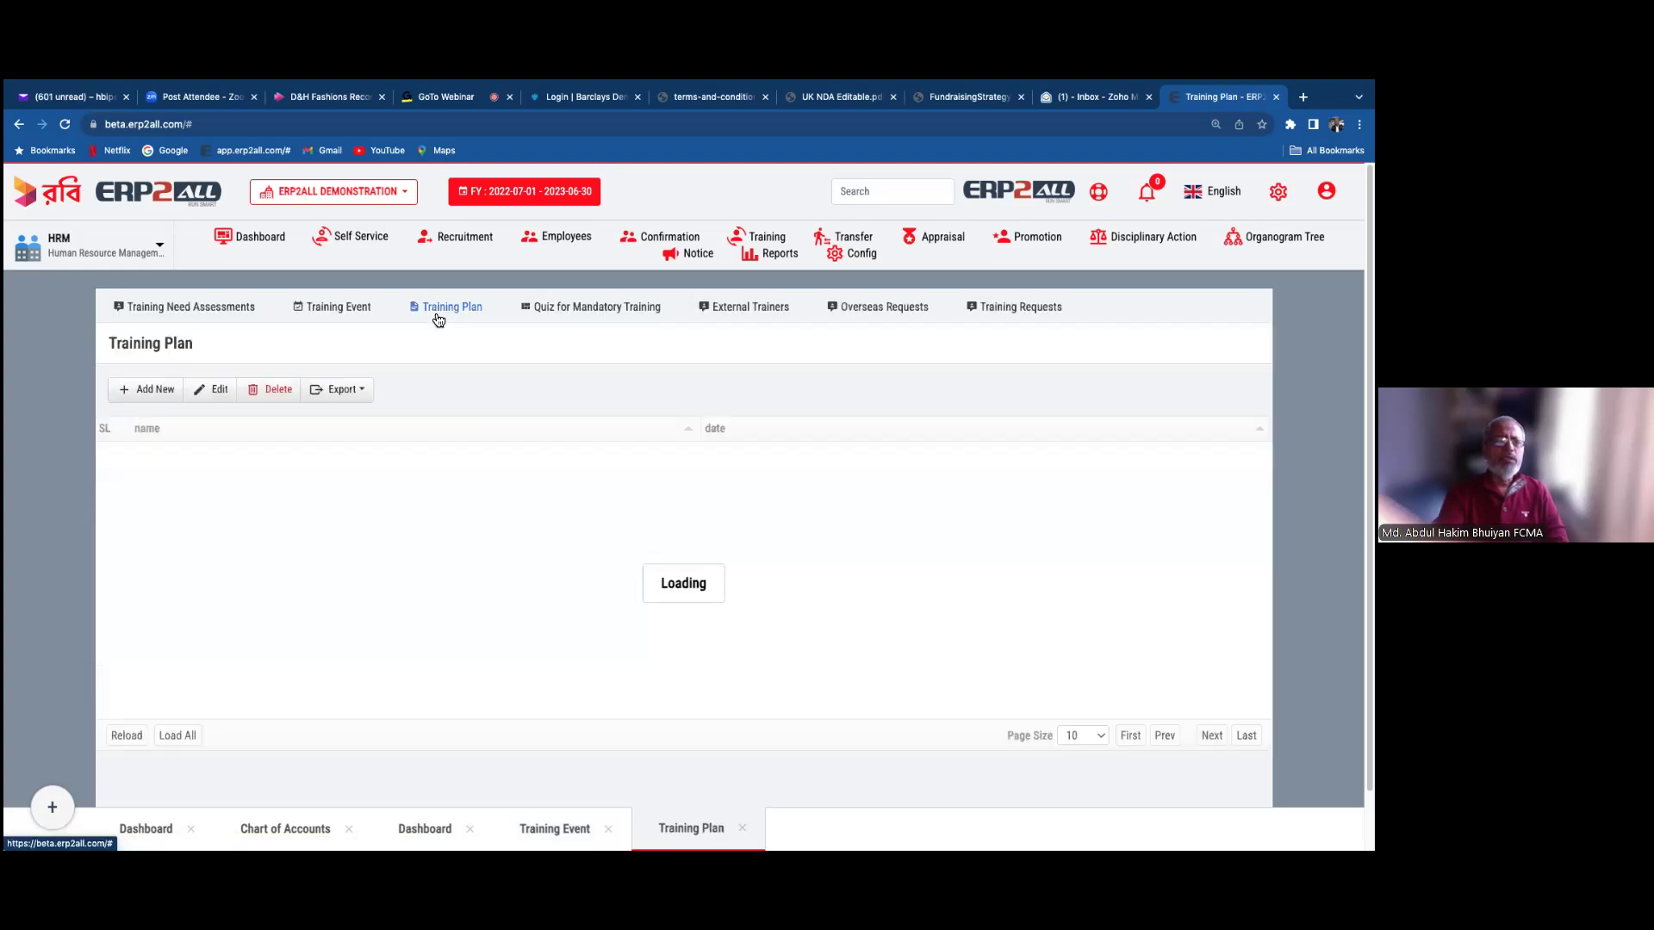
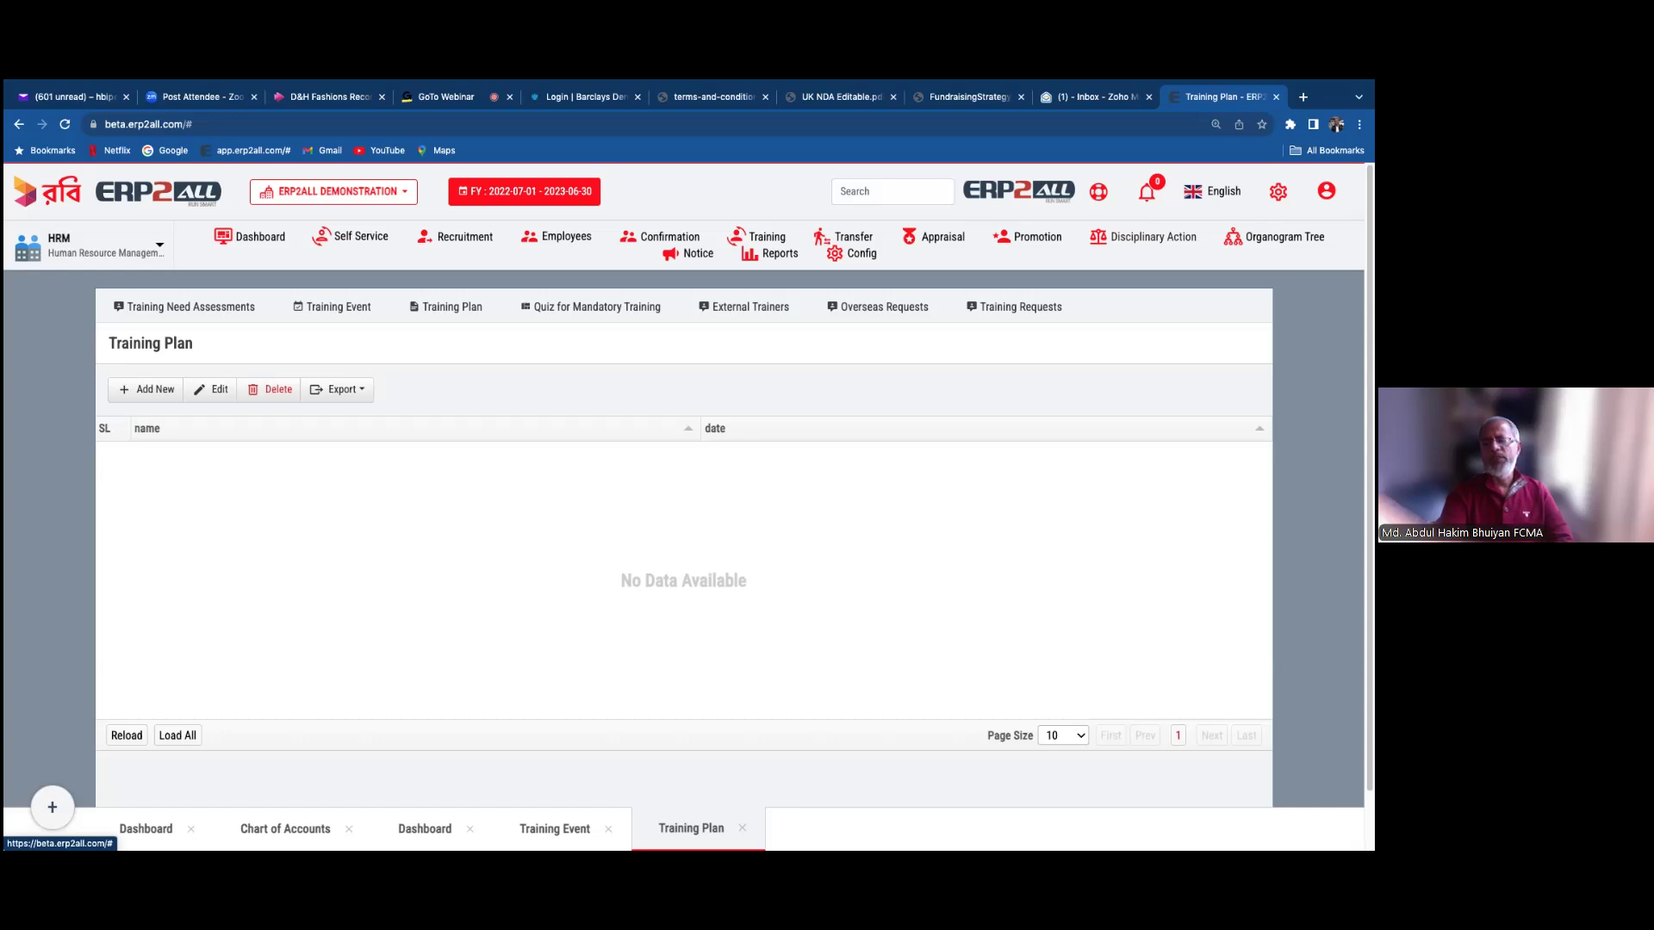
- Look through the available HRM reports and configuration options, and open Result Config
{"action": "left_click", "coordinate": [778, 255]}
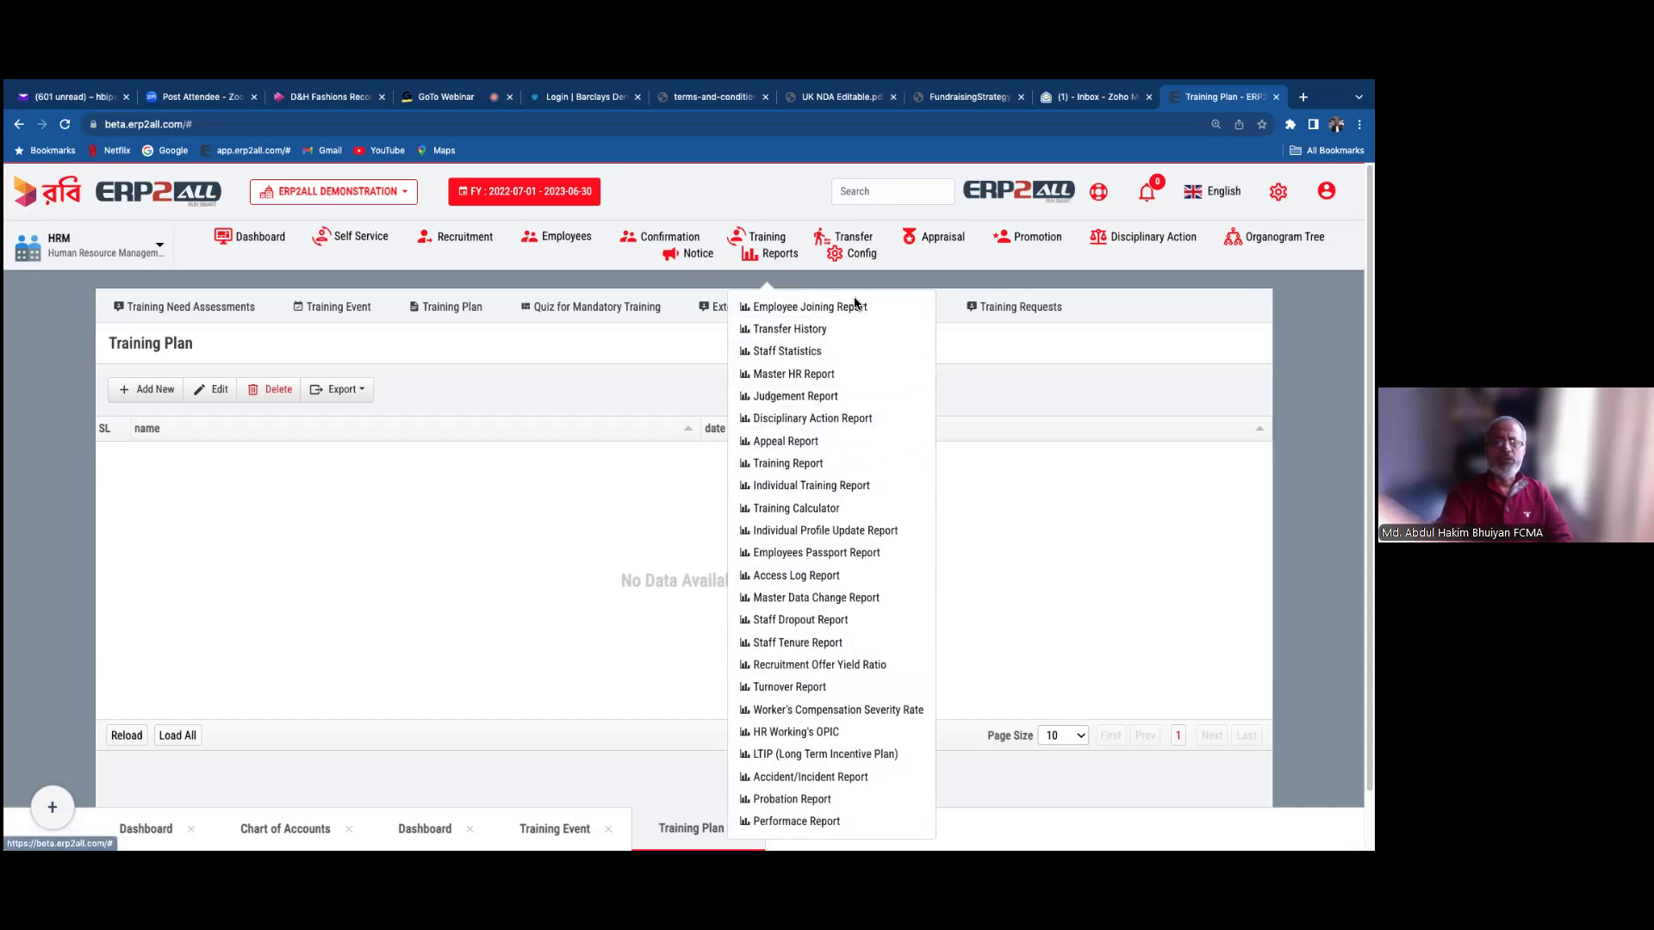
{"action": "left_click", "coordinate": [861, 253]}
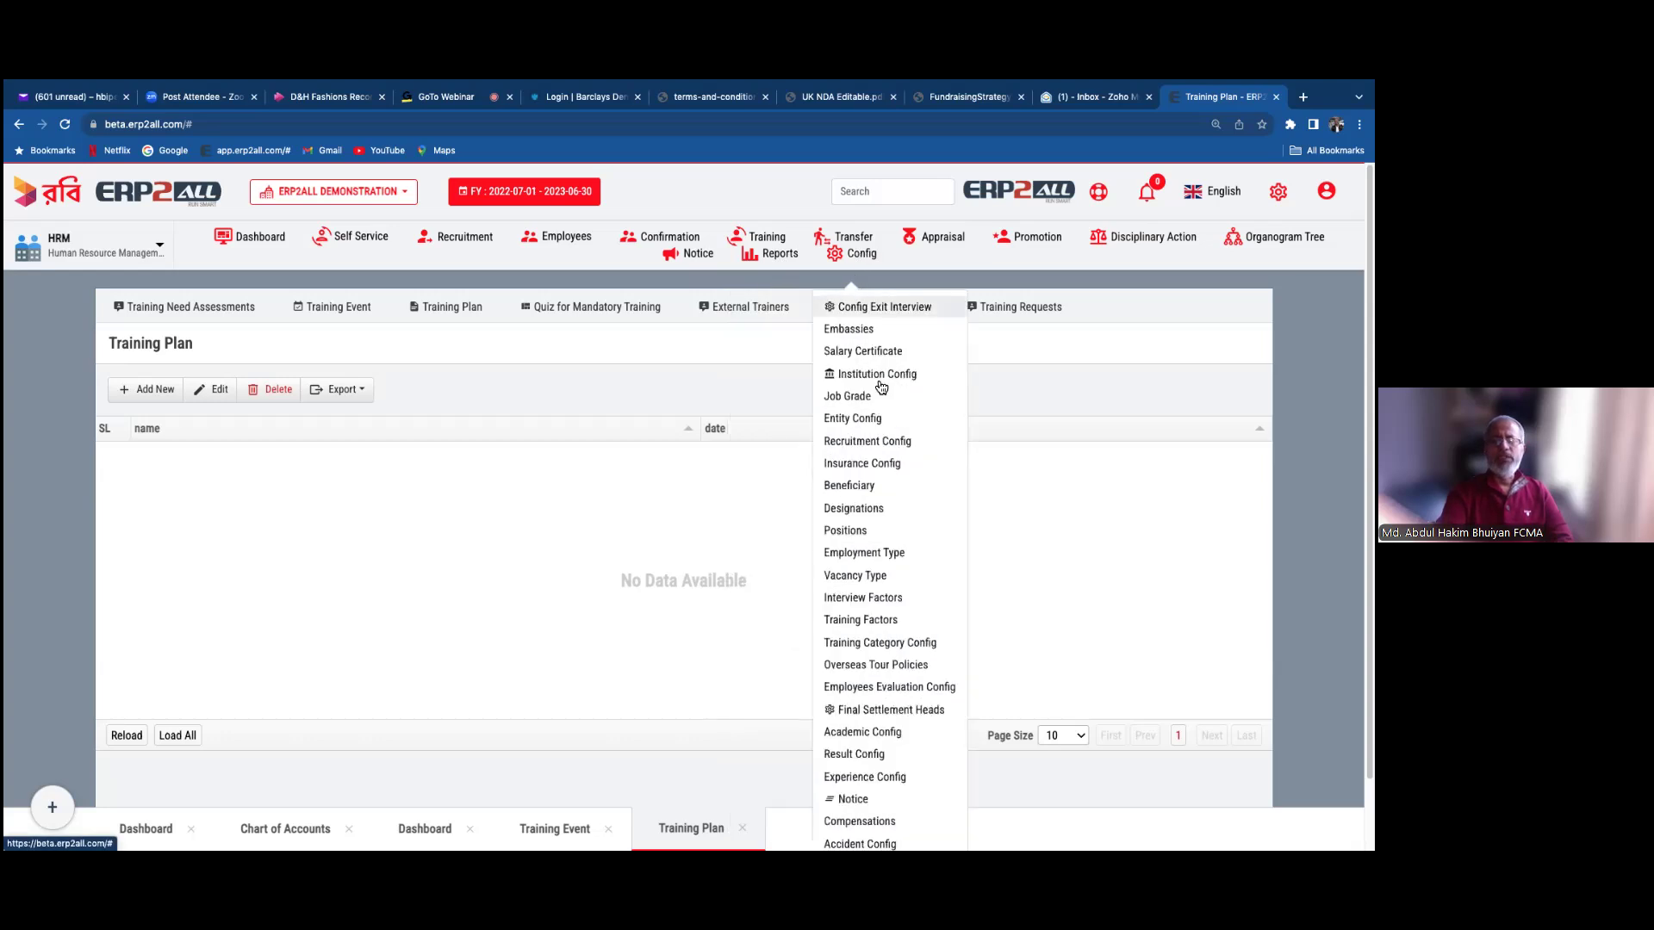
{"action": "left_click", "coordinate": [882, 753]}
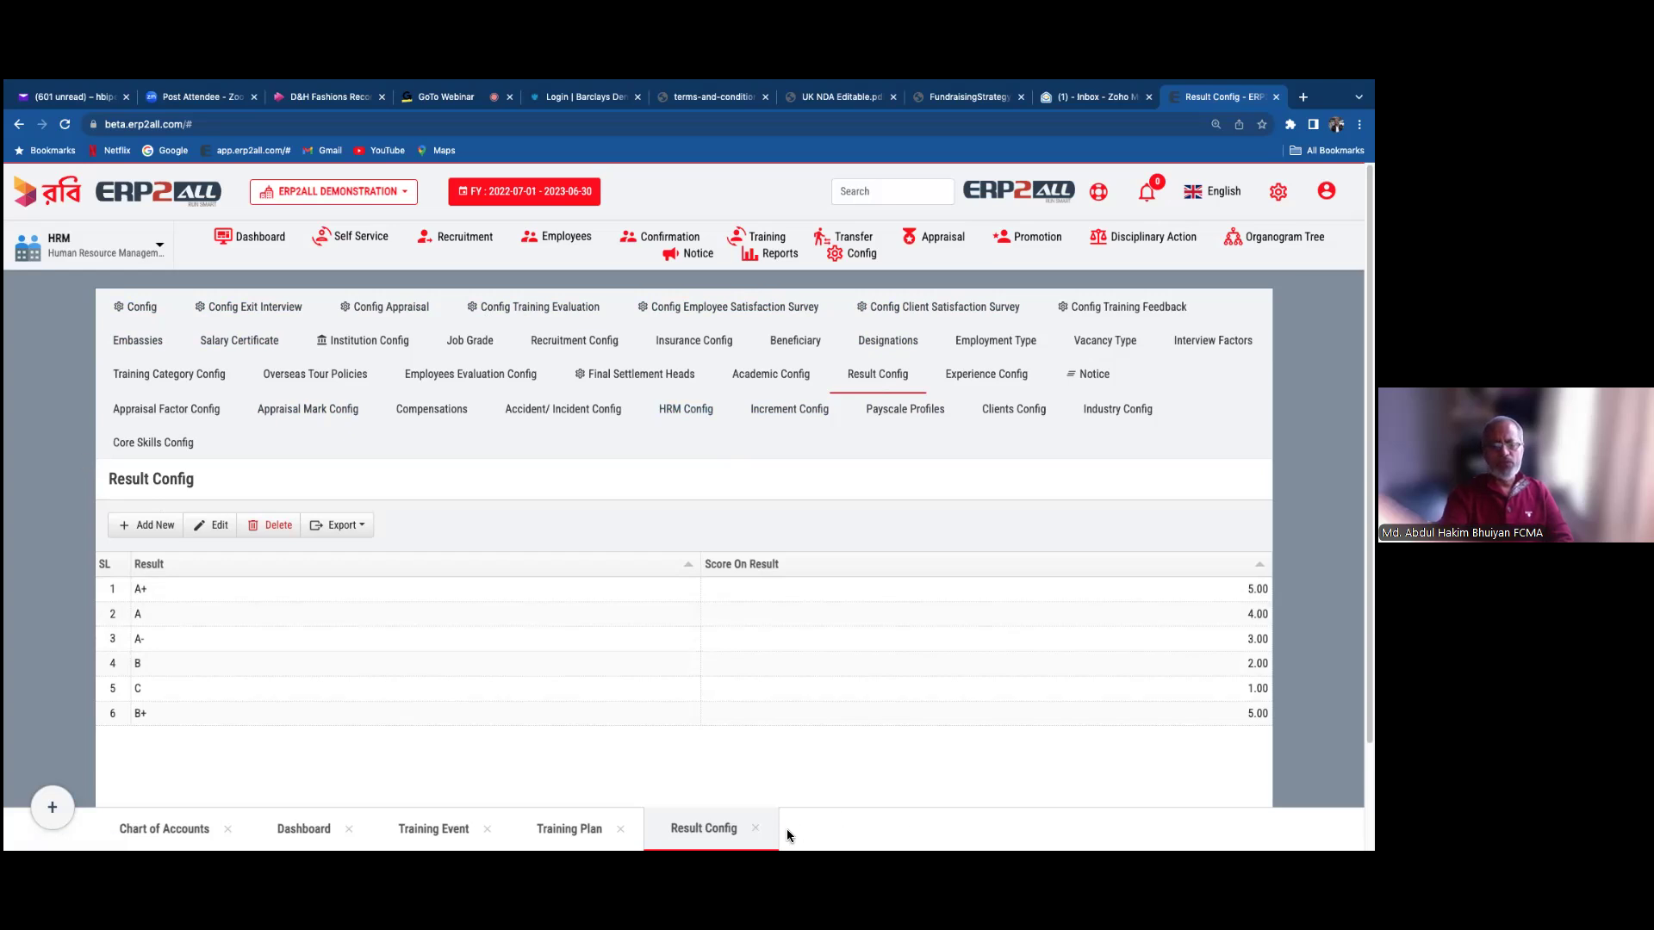
- Close the open Result Config, Training Plan, Training Event and HRM Dashboard pages
{"action": "left_click", "coordinate": [756, 828]}
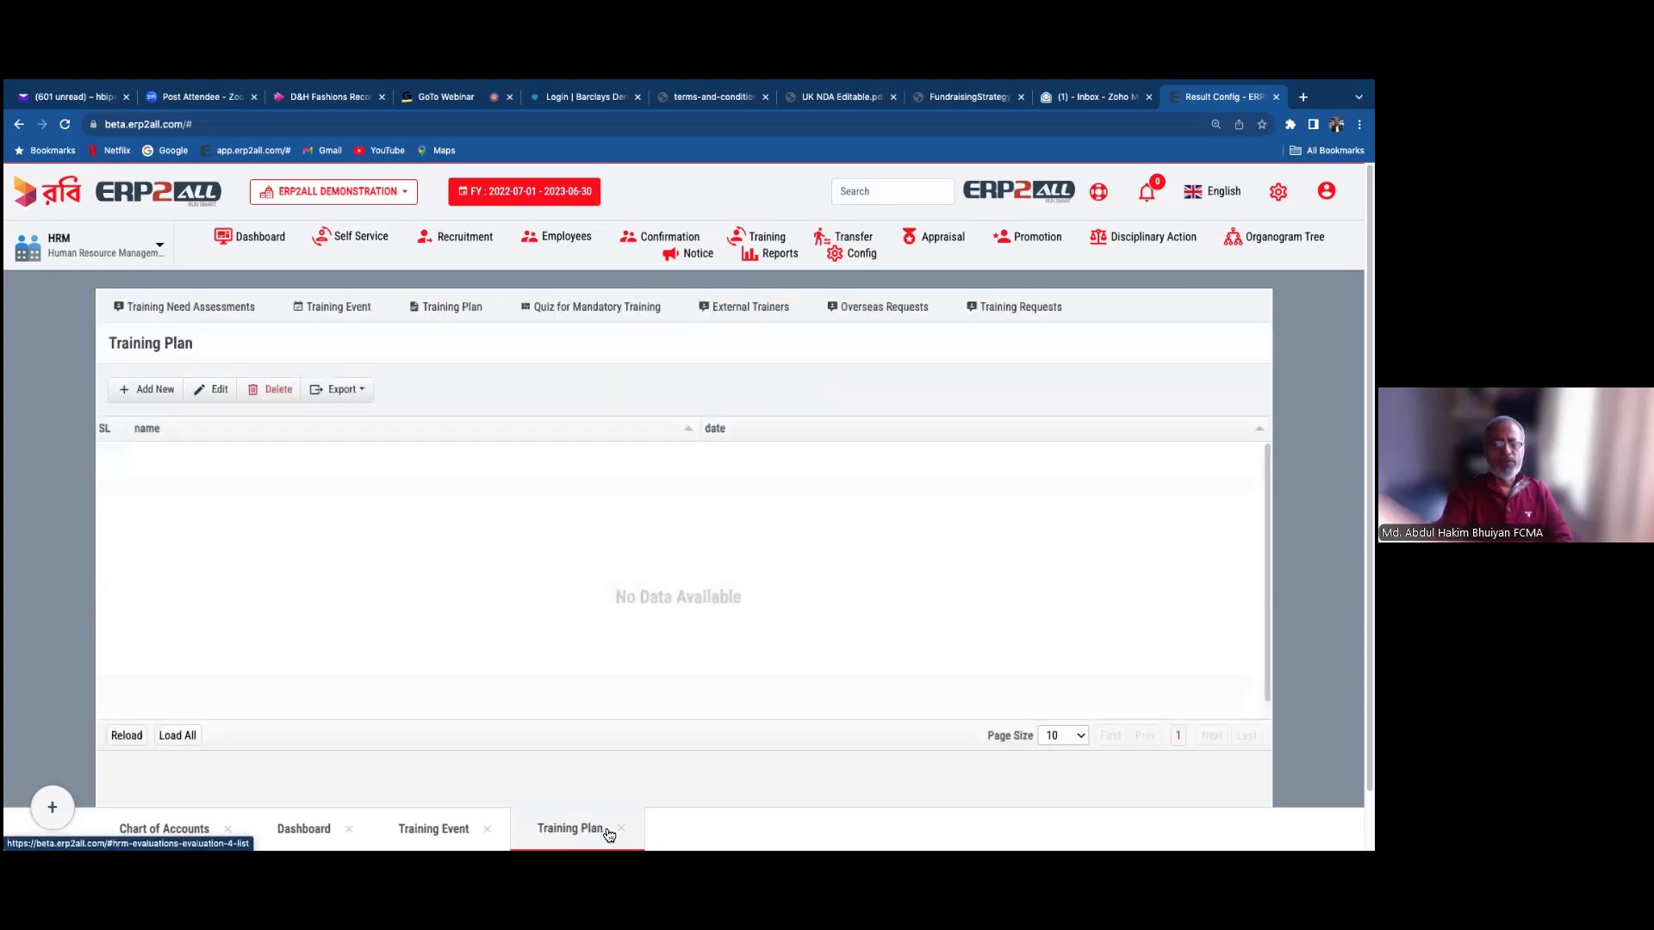
{"action": "left_click", "coordinate": [621, 829]}
{"action": "left_click", "coordinate": [489, 828]}
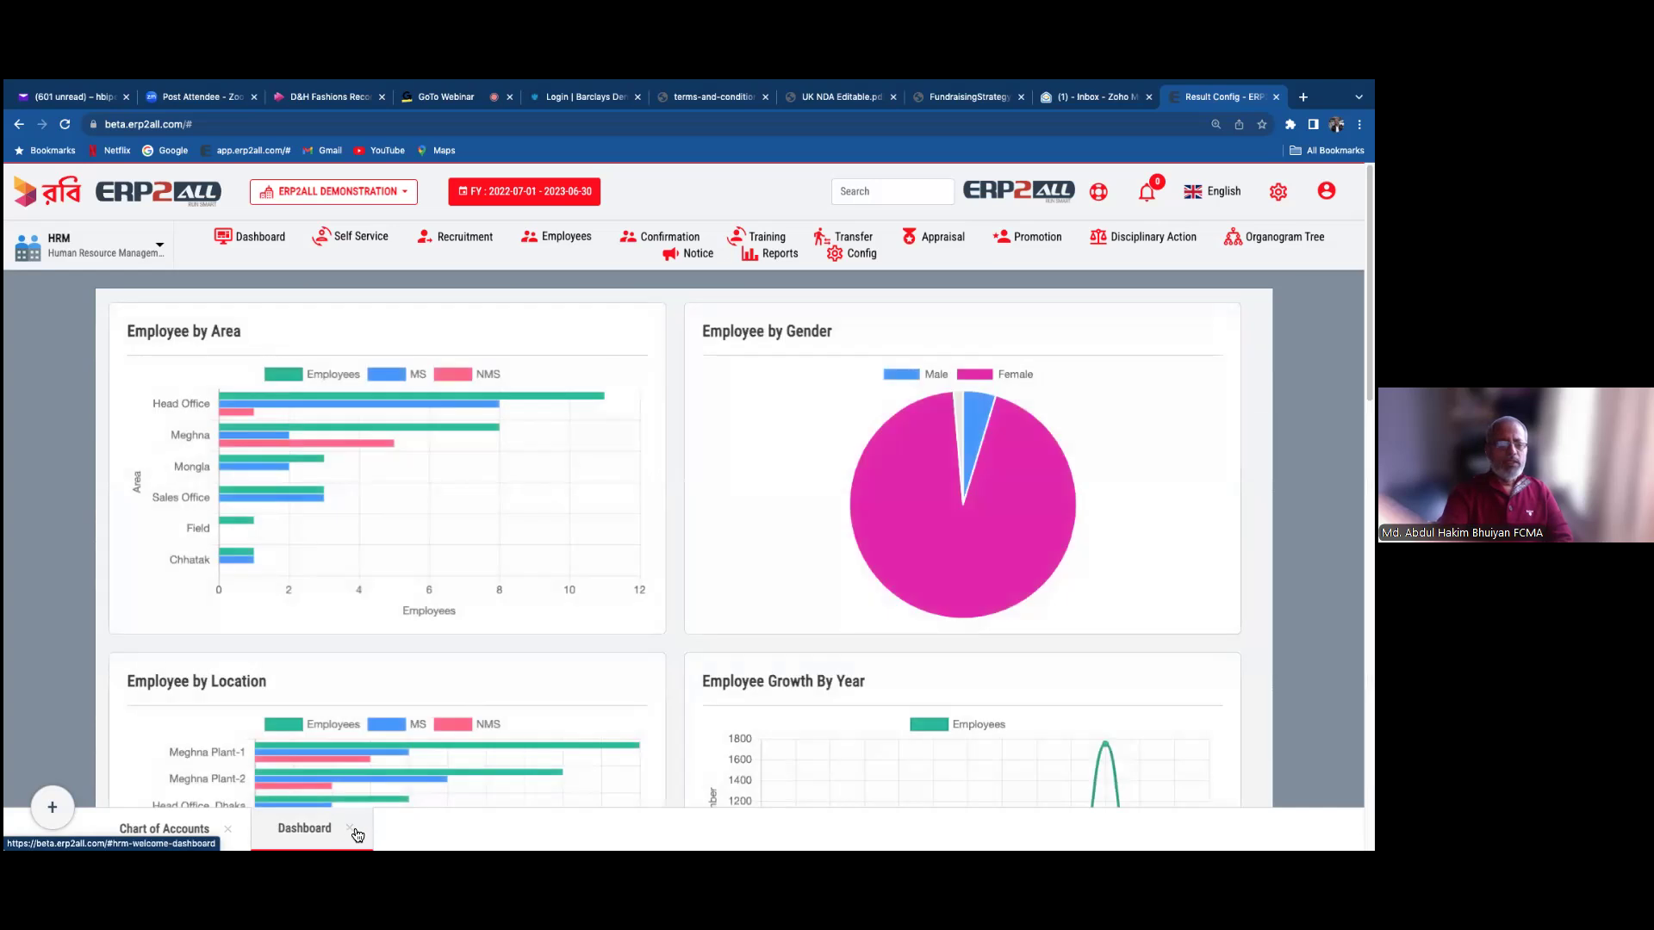
{"action": "left_click", "coordinate": [342, 241]}
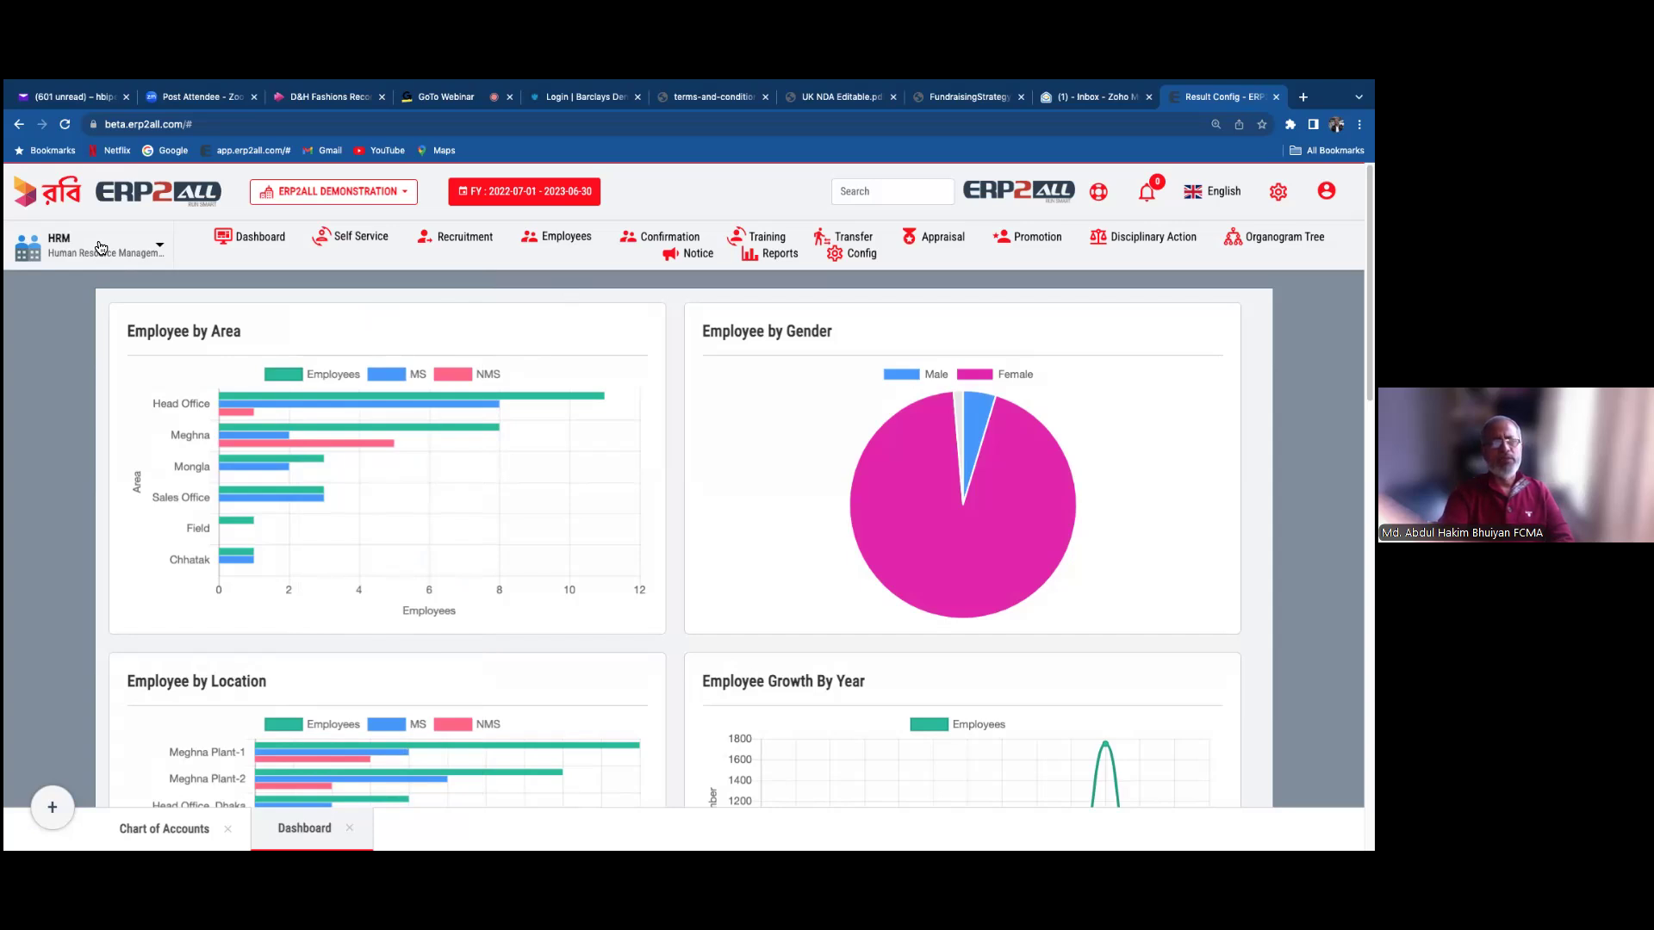
{"action": "mouse_move", "coordinate": [352, 521]}
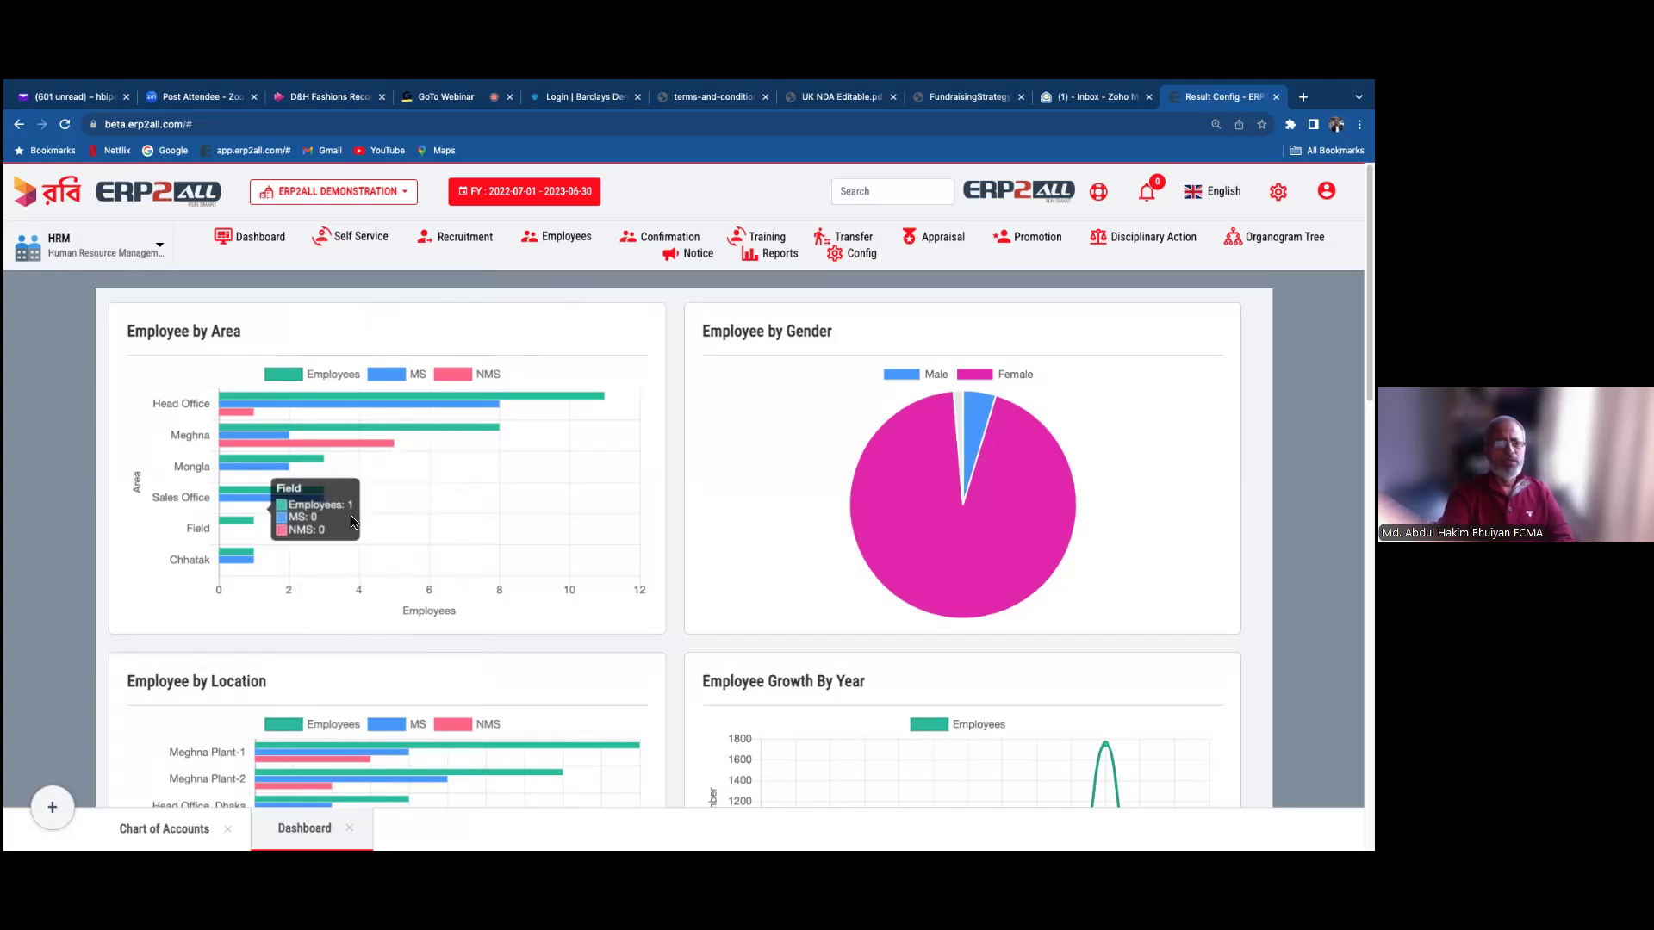
{"action": "left_click", "coordinate": [349, 828]}
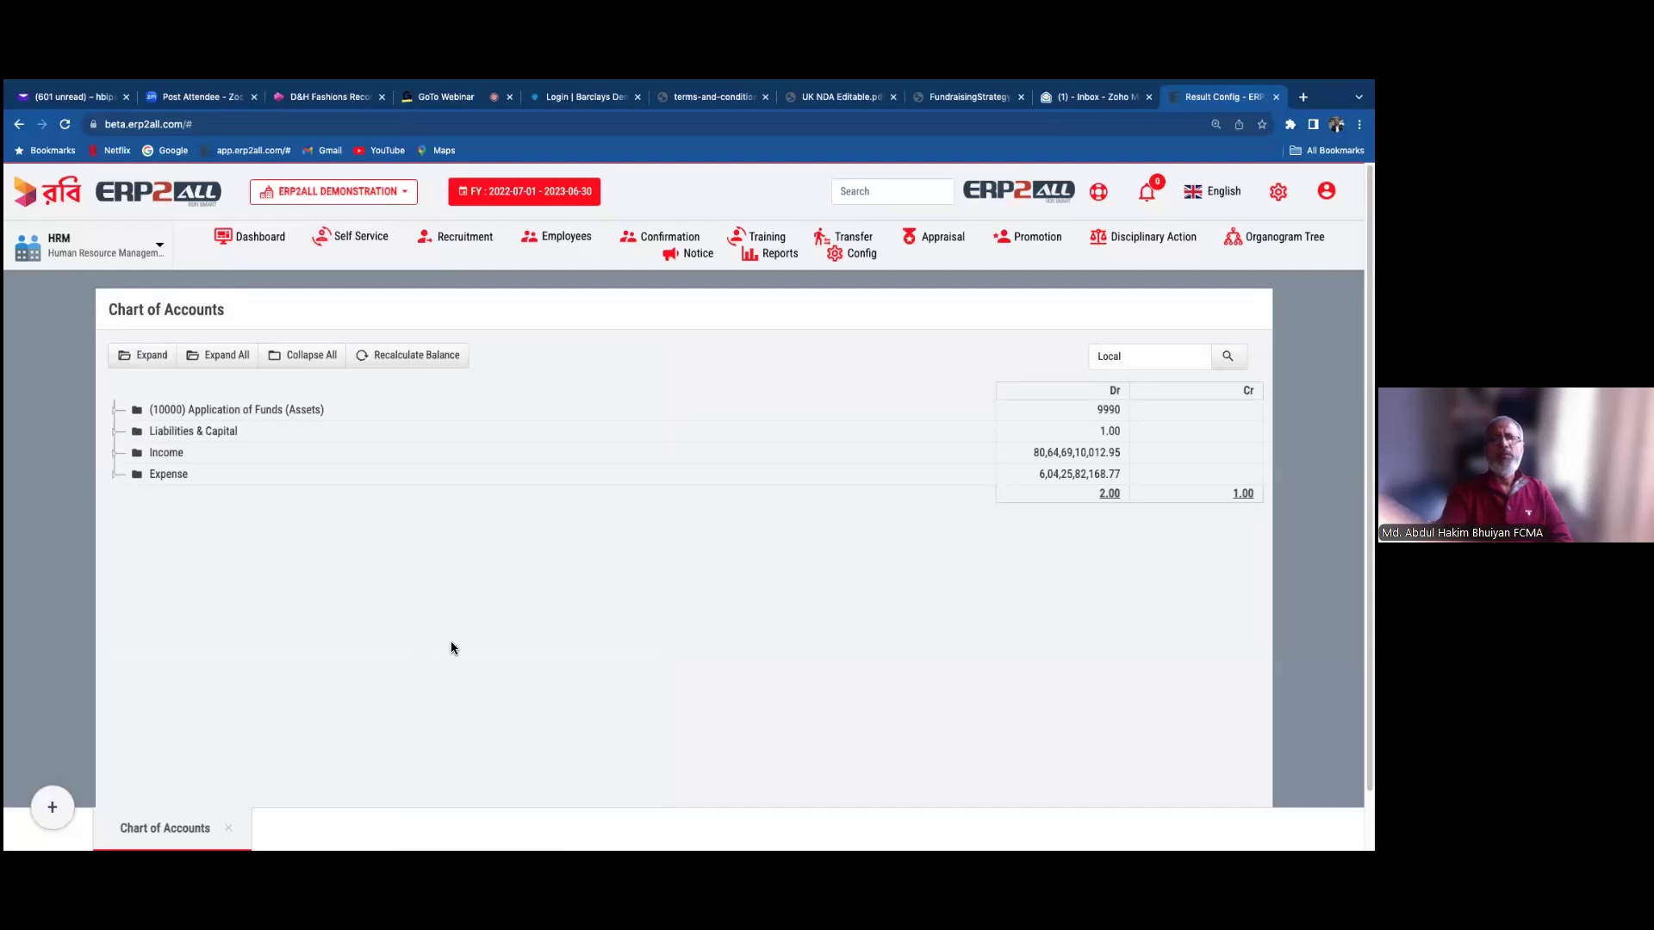
- Switch to the Accounting & Finance module and open the Receive From Customer list among its transactions
{"action": "mouse_move", "coordinate": [1072, 82]}
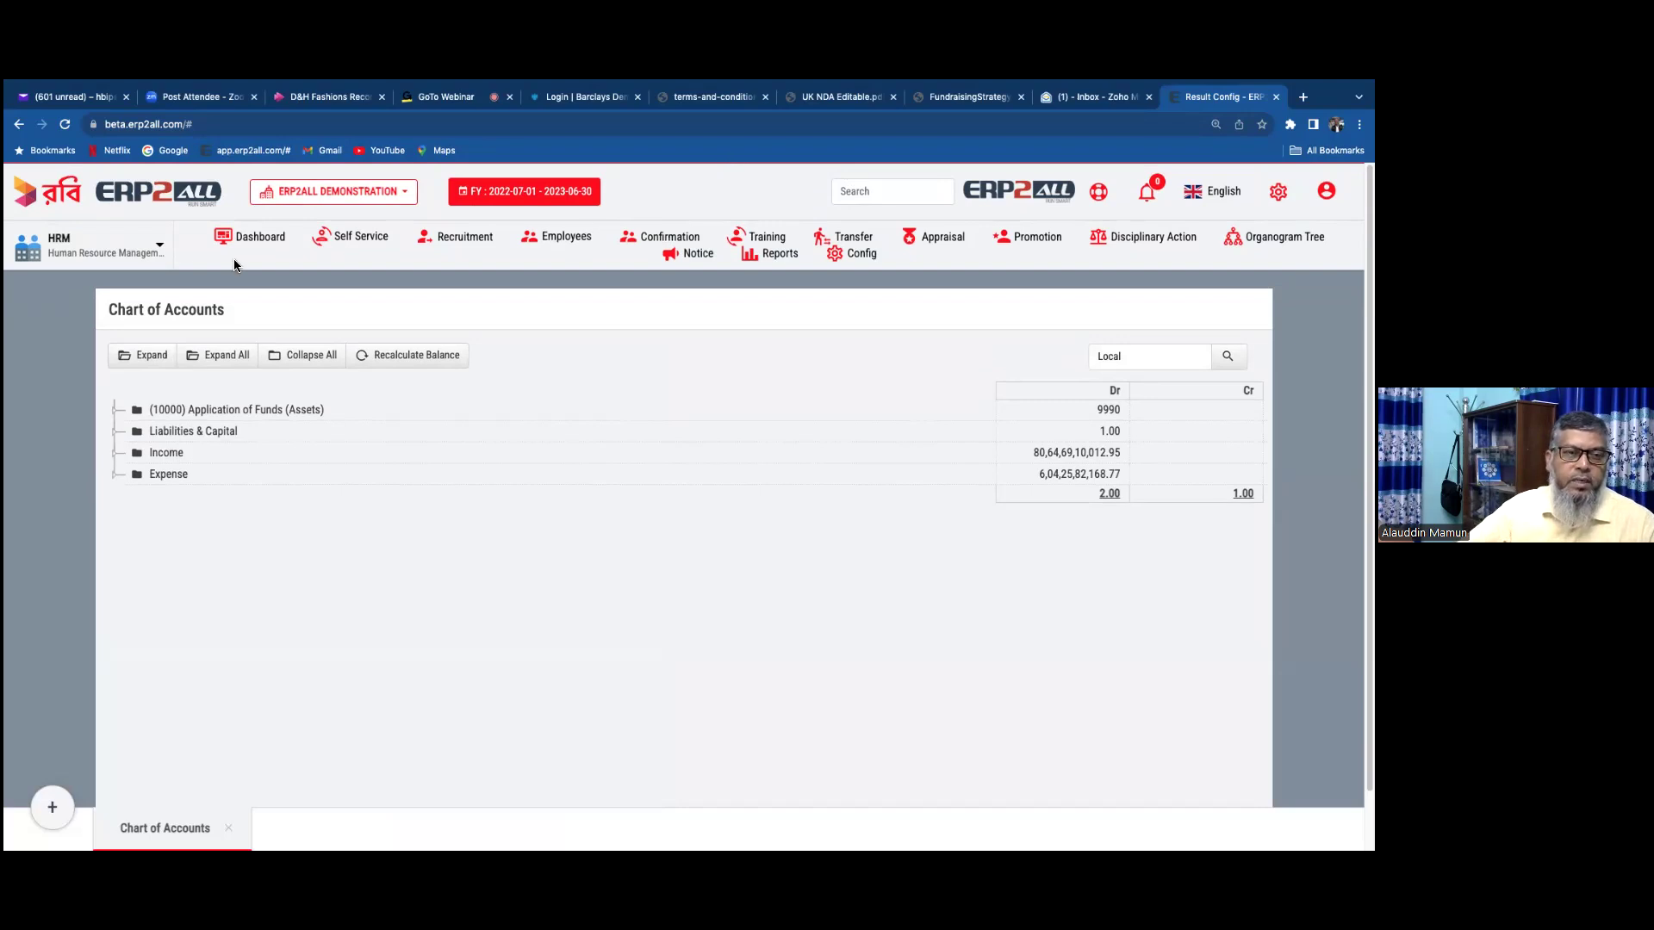
{"action": "left_click", "coordinate": [169, 250]}
{"action": "left_click", "coordinate": [60, 293]}
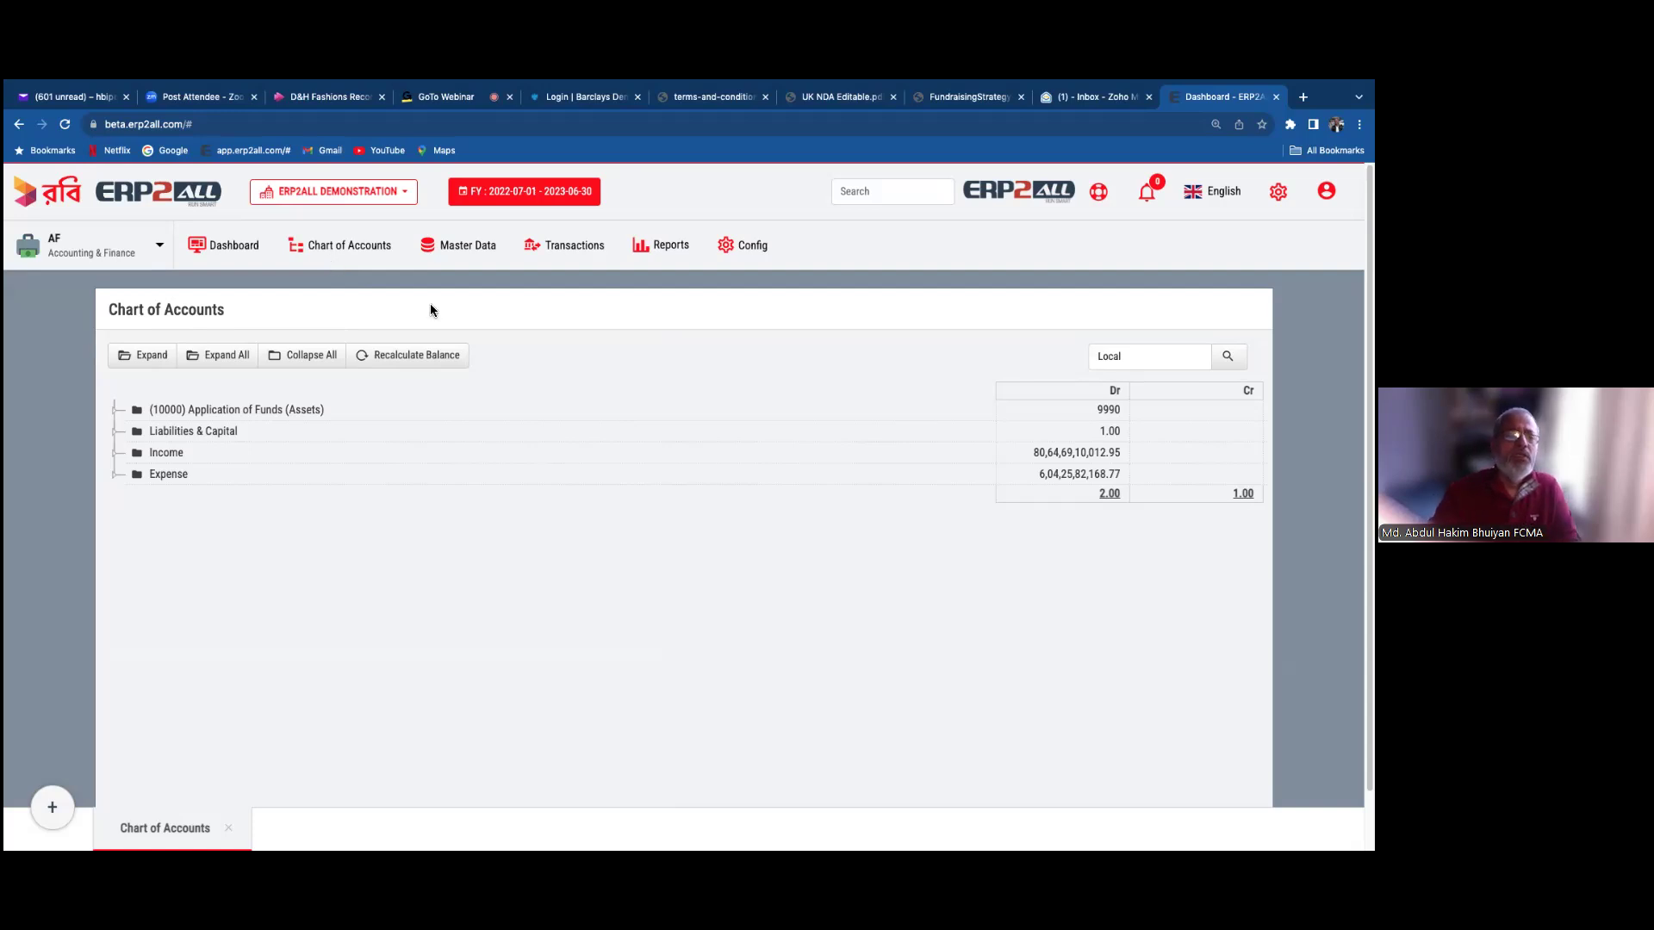
{"action": "left_click", "coordinate": [550, 249]}
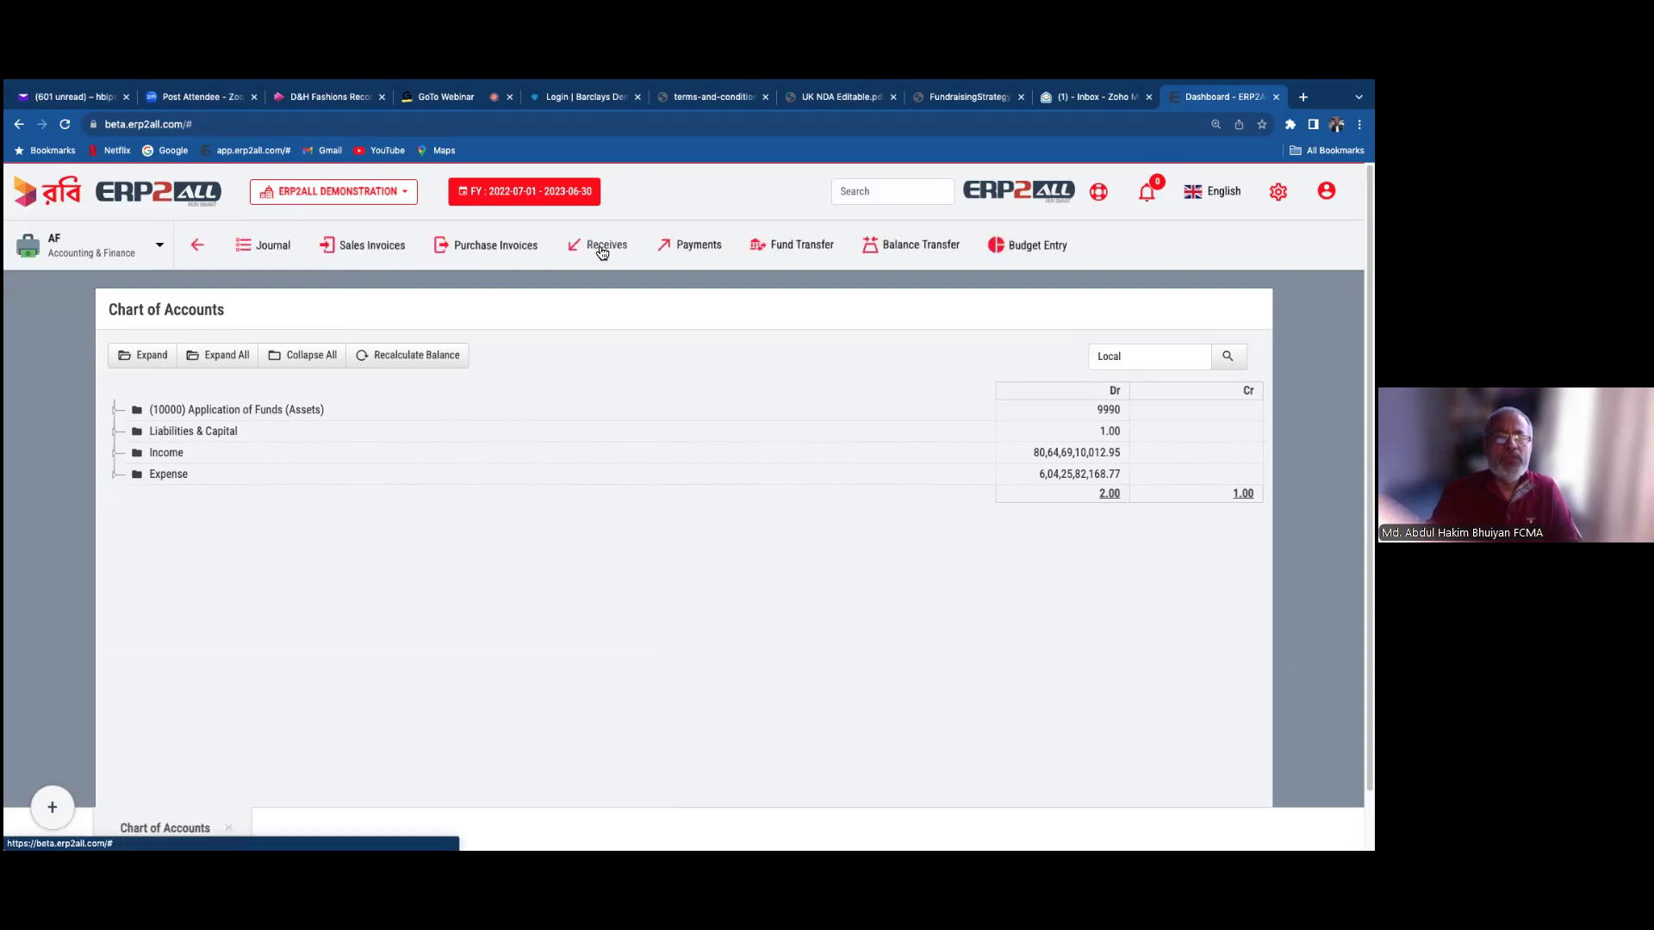
{"action": "left_click", "coordinate": [602, 250]}
{"action": "left_click", "coordinate": [602, 297]}
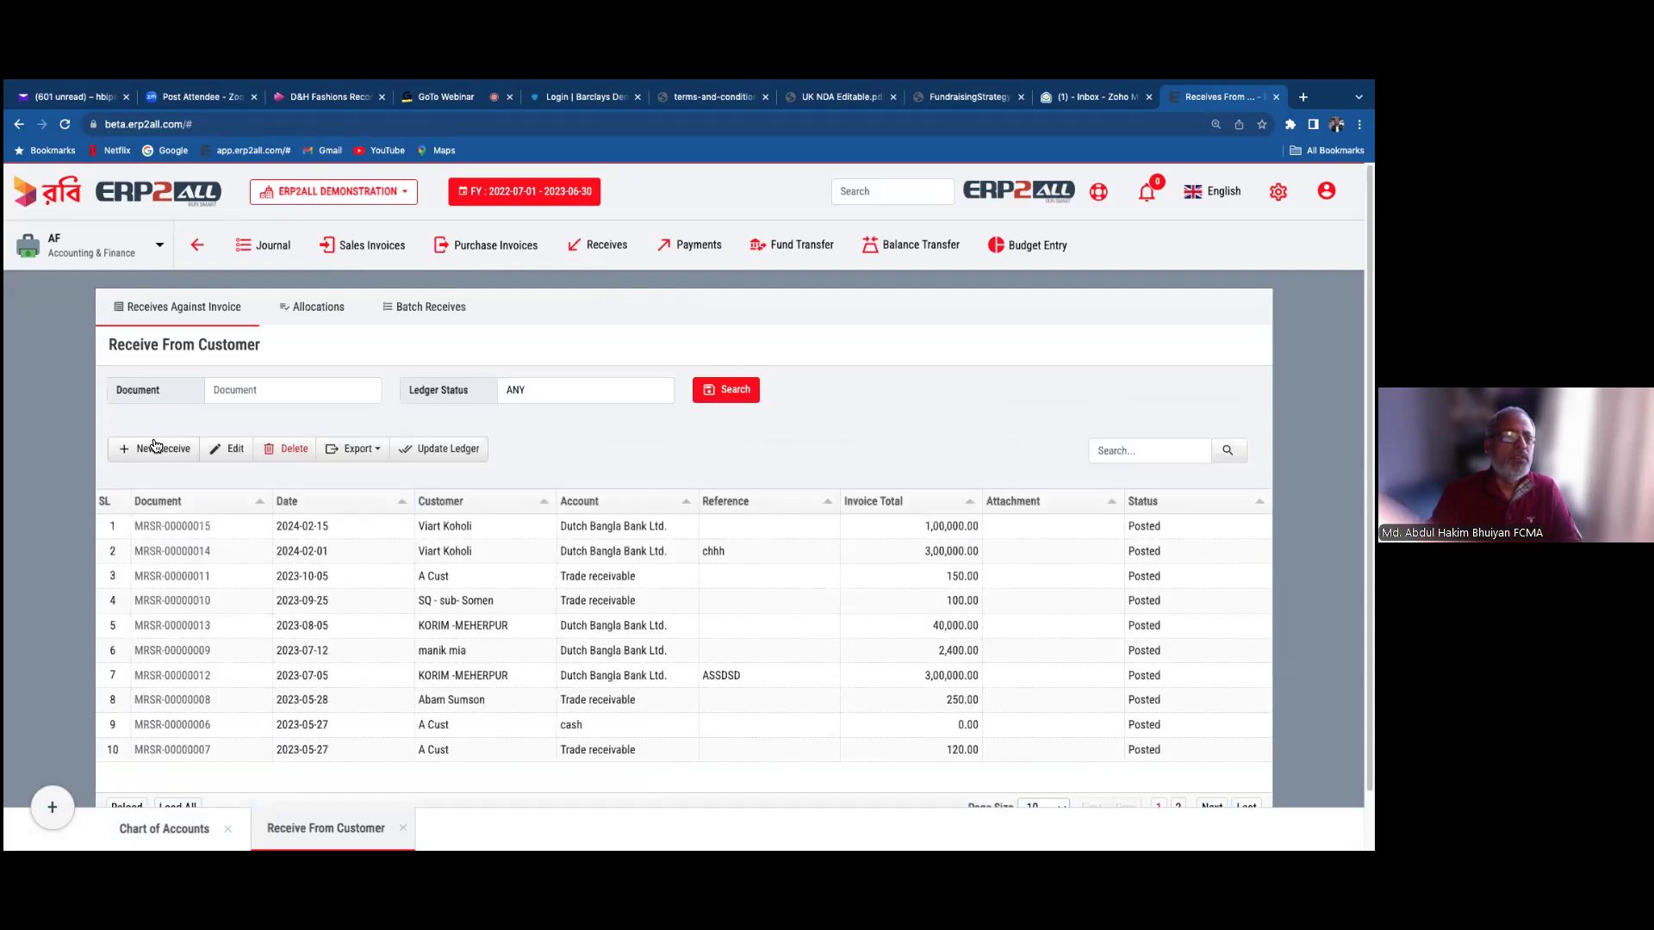
- Create a new receive and choose Customer-Prod-Abcd as its customer
{"action": "left_click", "coordinate": [155, 446]}
{"action": "left_click", "coordinate": [207, 390]}
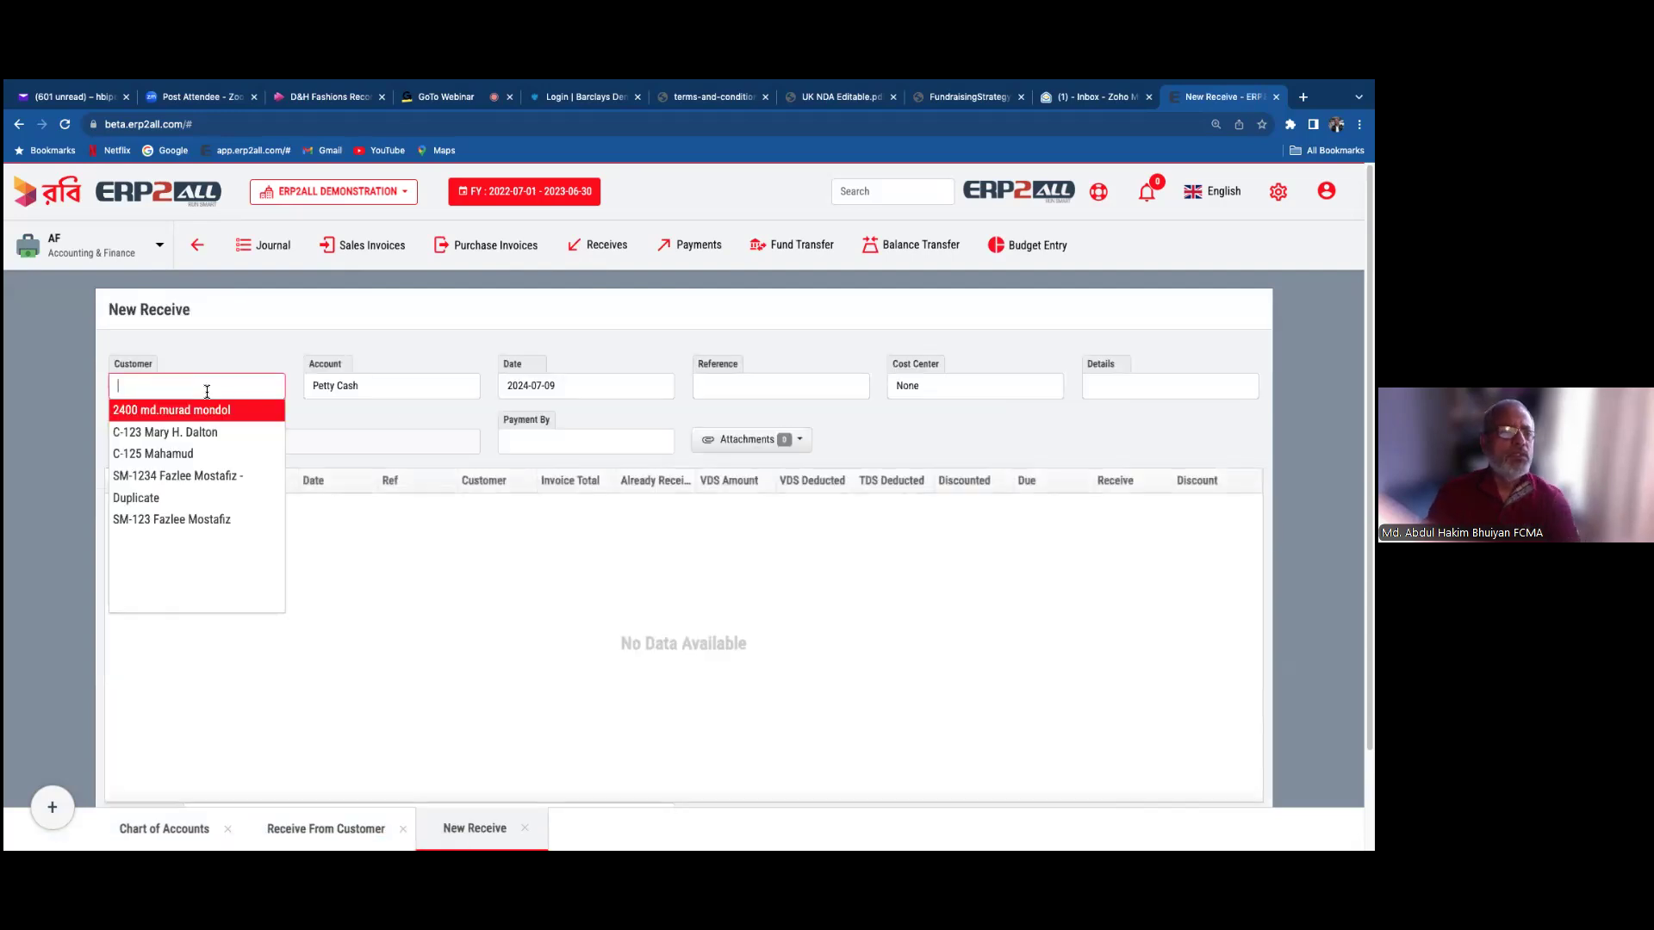
{"action": "type", "text": "Abcd"}
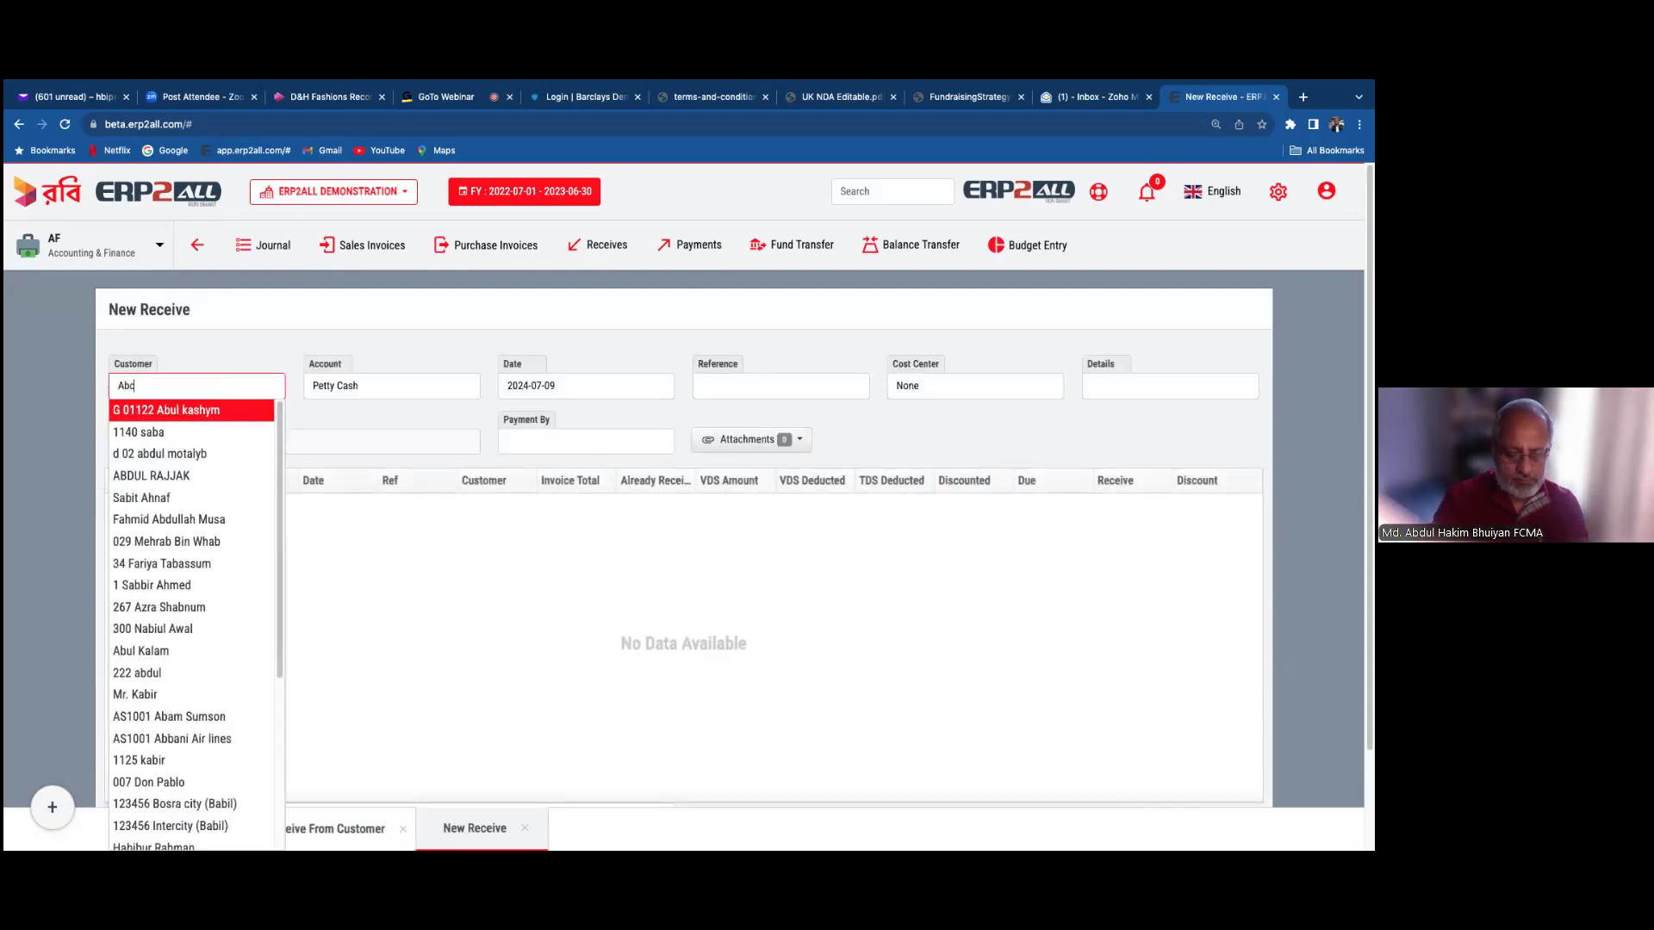
{"action": "left_click", "coordinate": [207, 410]}
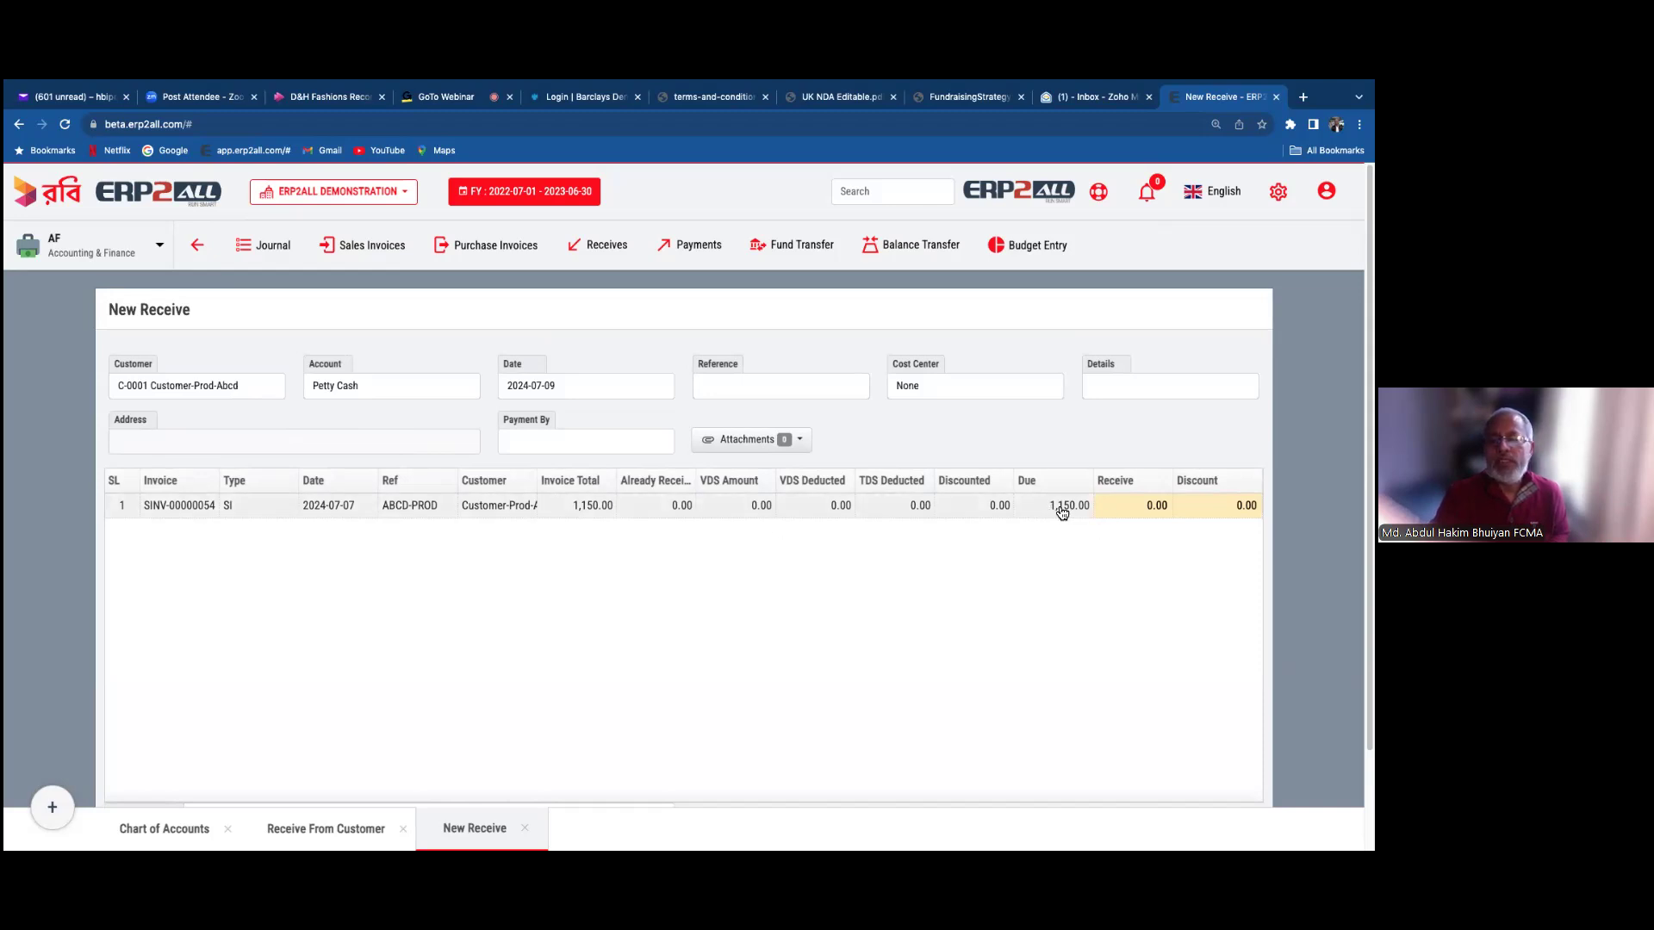
- Enter a received amount of 200 against the customer's due sales invoice and save the receive
{"action": "left_click", "coordinate": [1138, 506]}
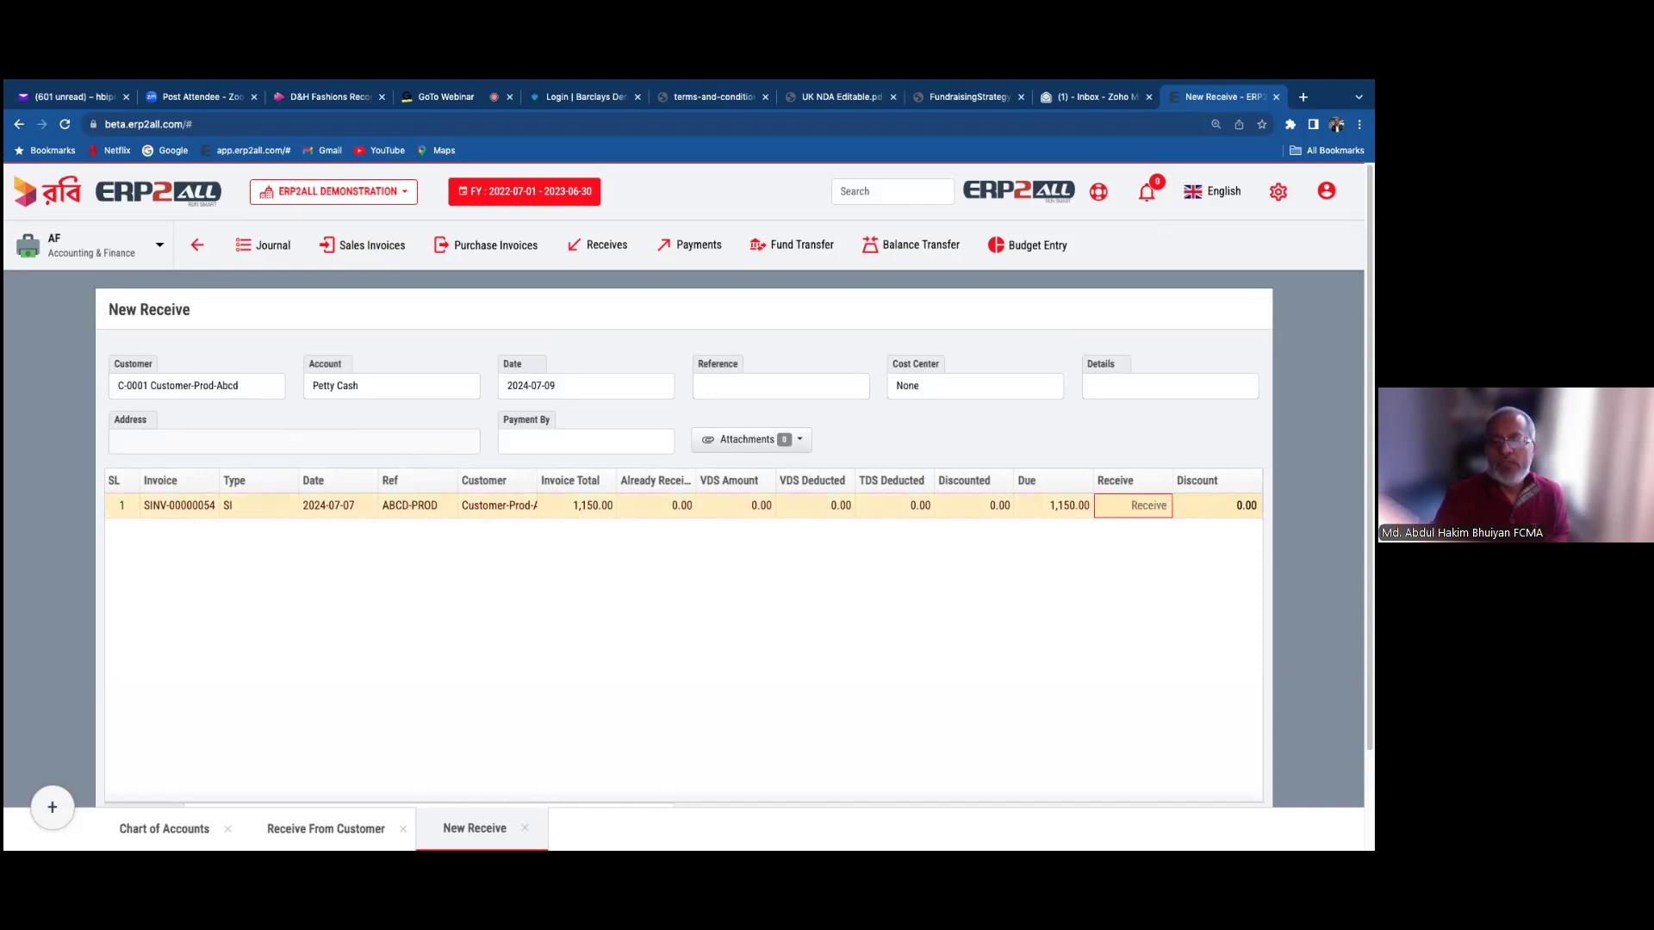
{"action": "type", "text": "200"}
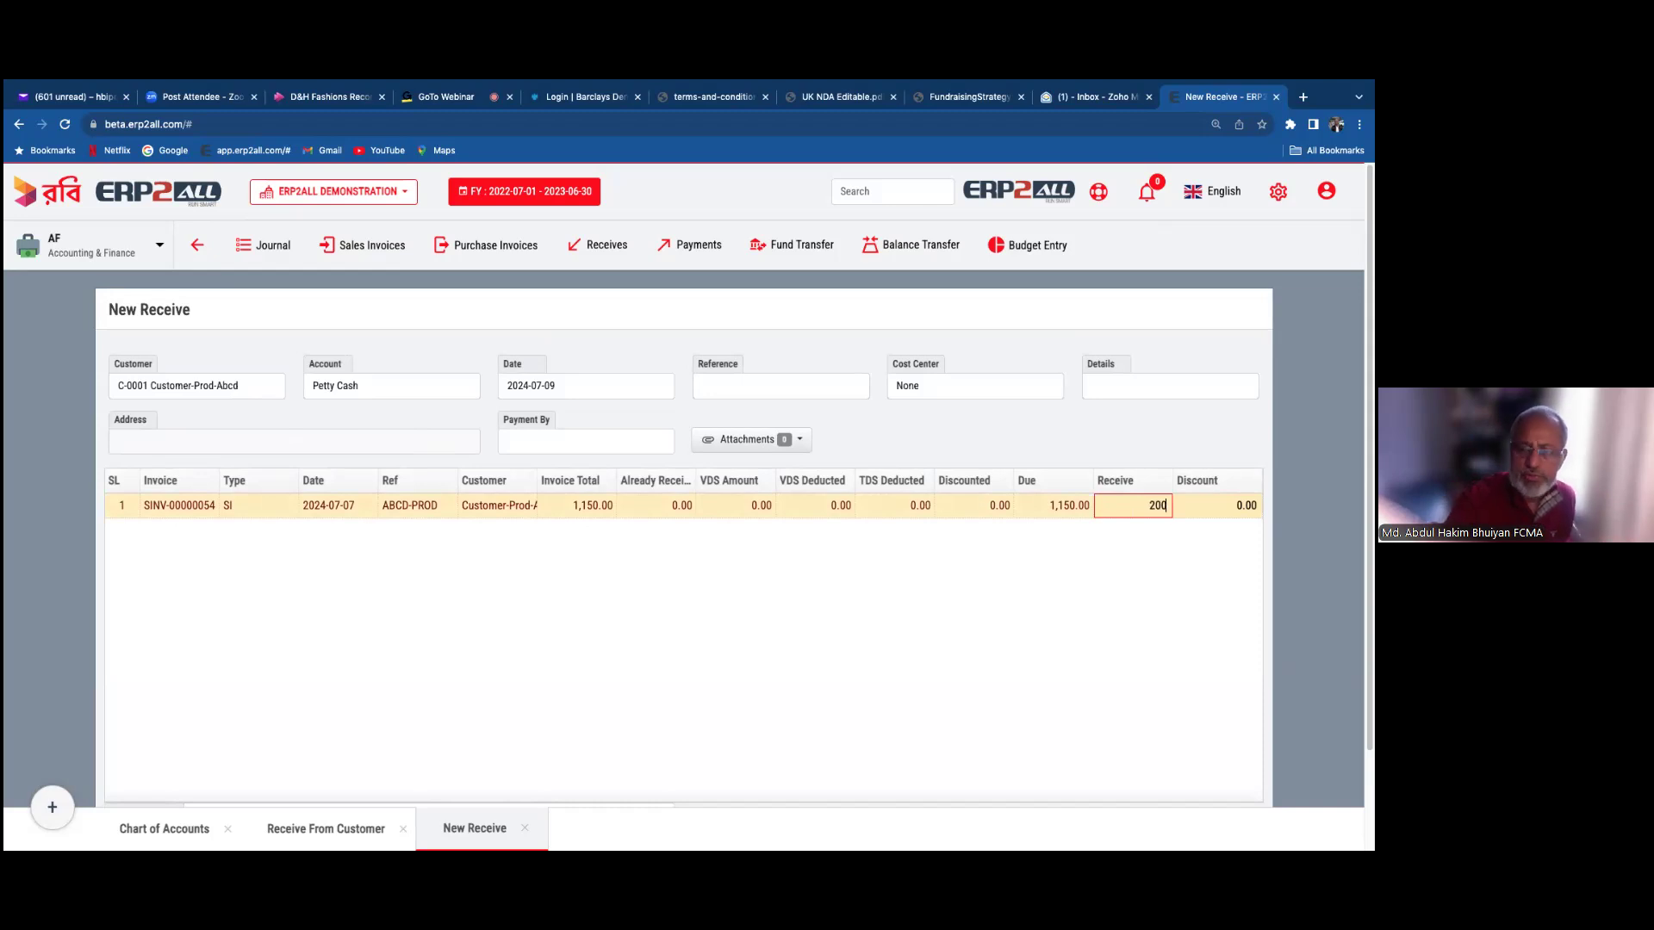
{"action": "left_click", "coordinate": [1012, 591]}
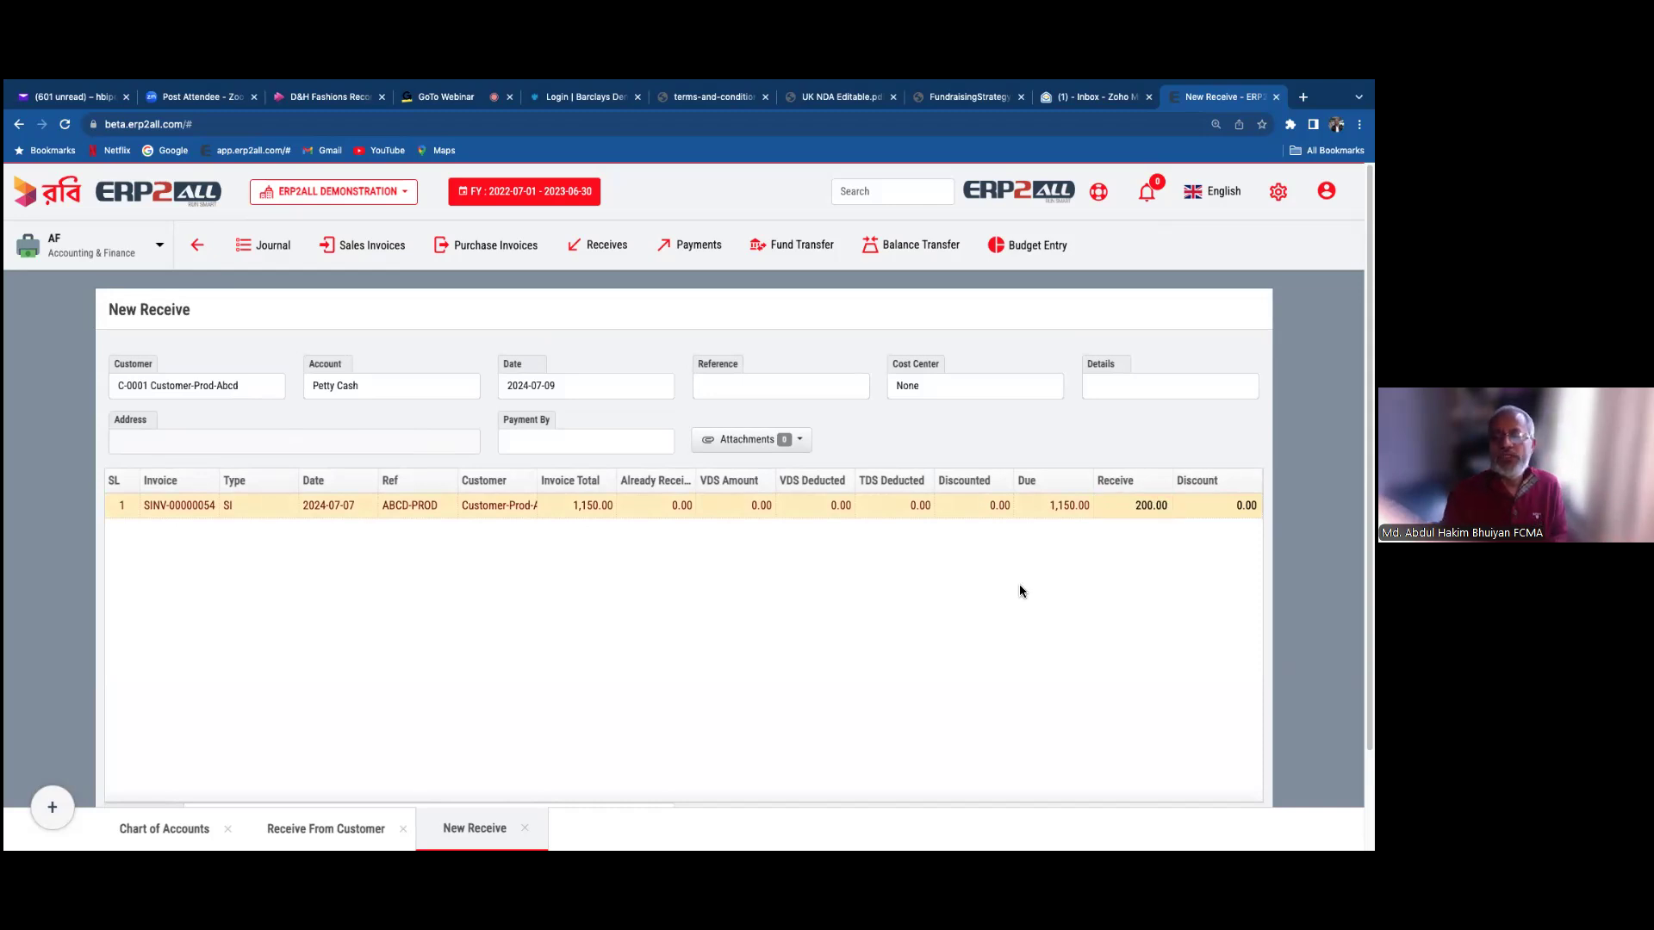
{"action": "scroll", "coordinate": [1020, 591], "scroll_direction": "down", "scroll_amount": 1}
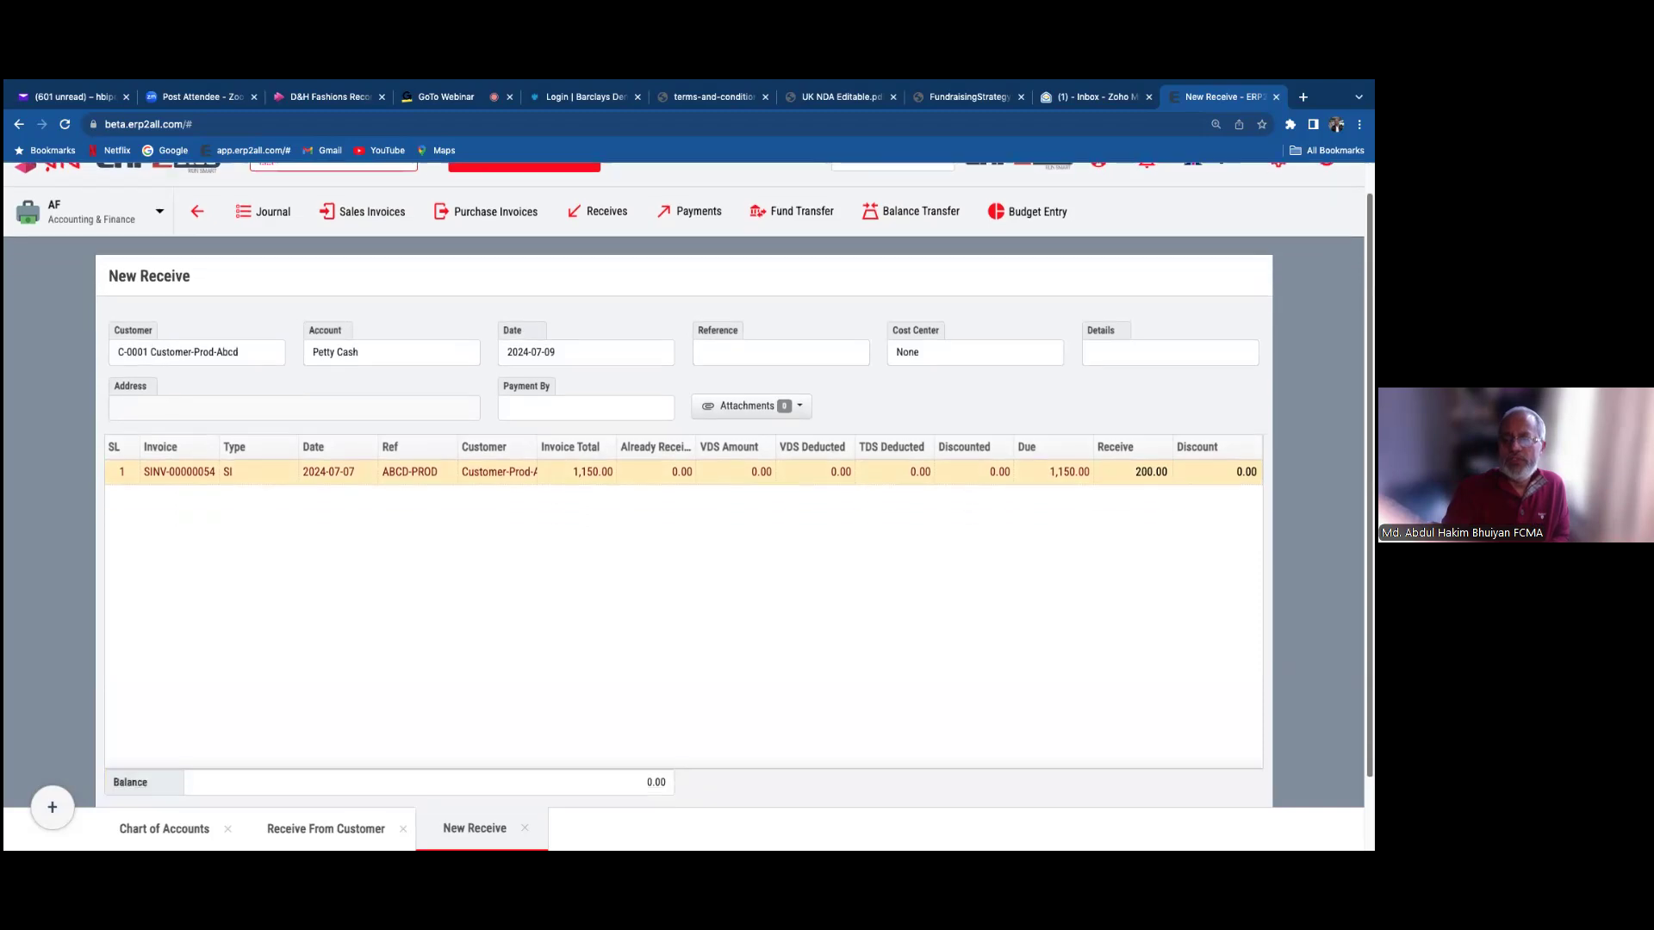
{"action": "scroll", "coordinate": [1020, 591], "scroll_direction": "down", "scroll_amount": 2}
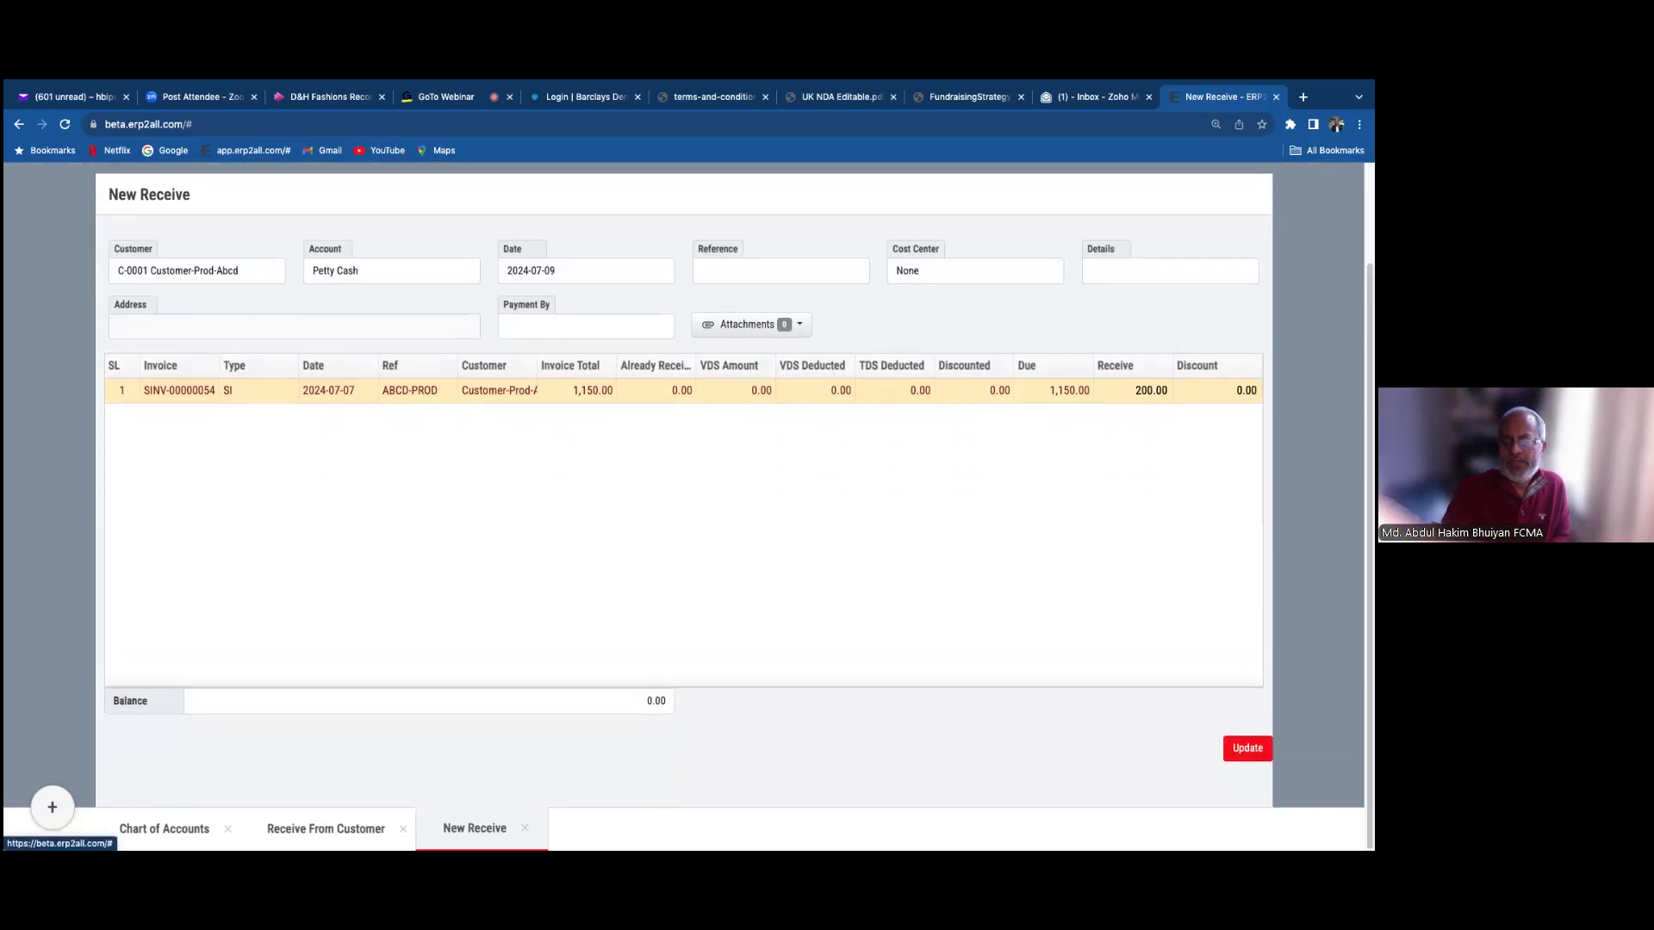
{"action": "left_click", "coordinate": [1248, 748]}
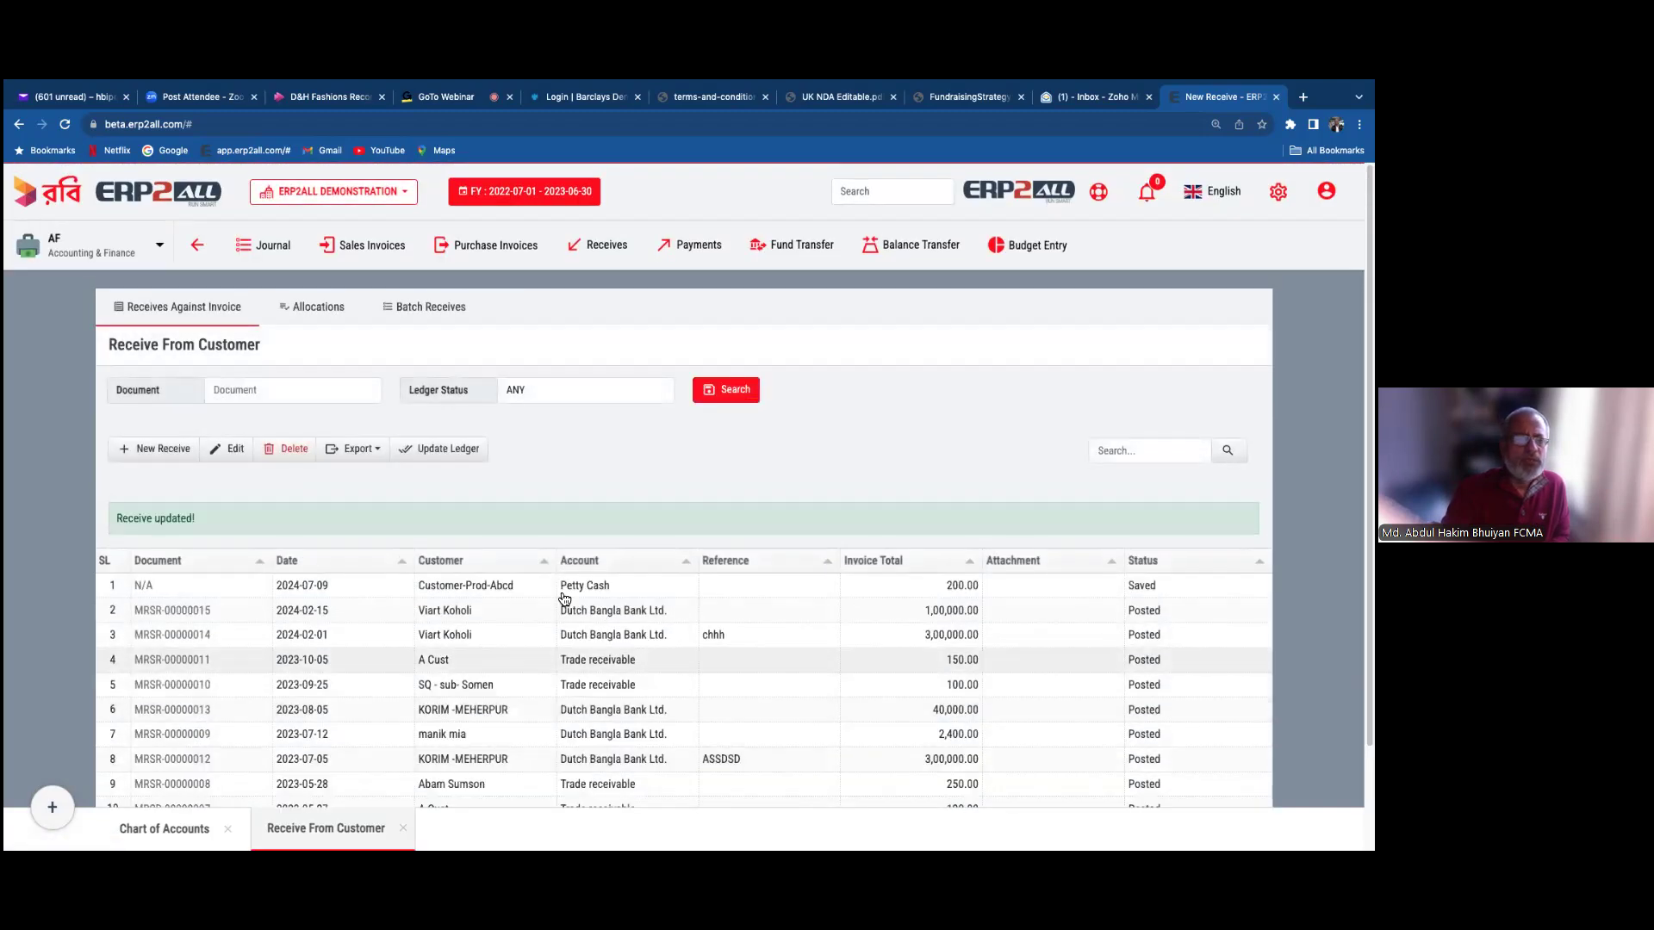
- Preview the journal for the saved 200.00 receive and post it to the ledger
{"action": "left_click", "coordinate": [439, 449]}
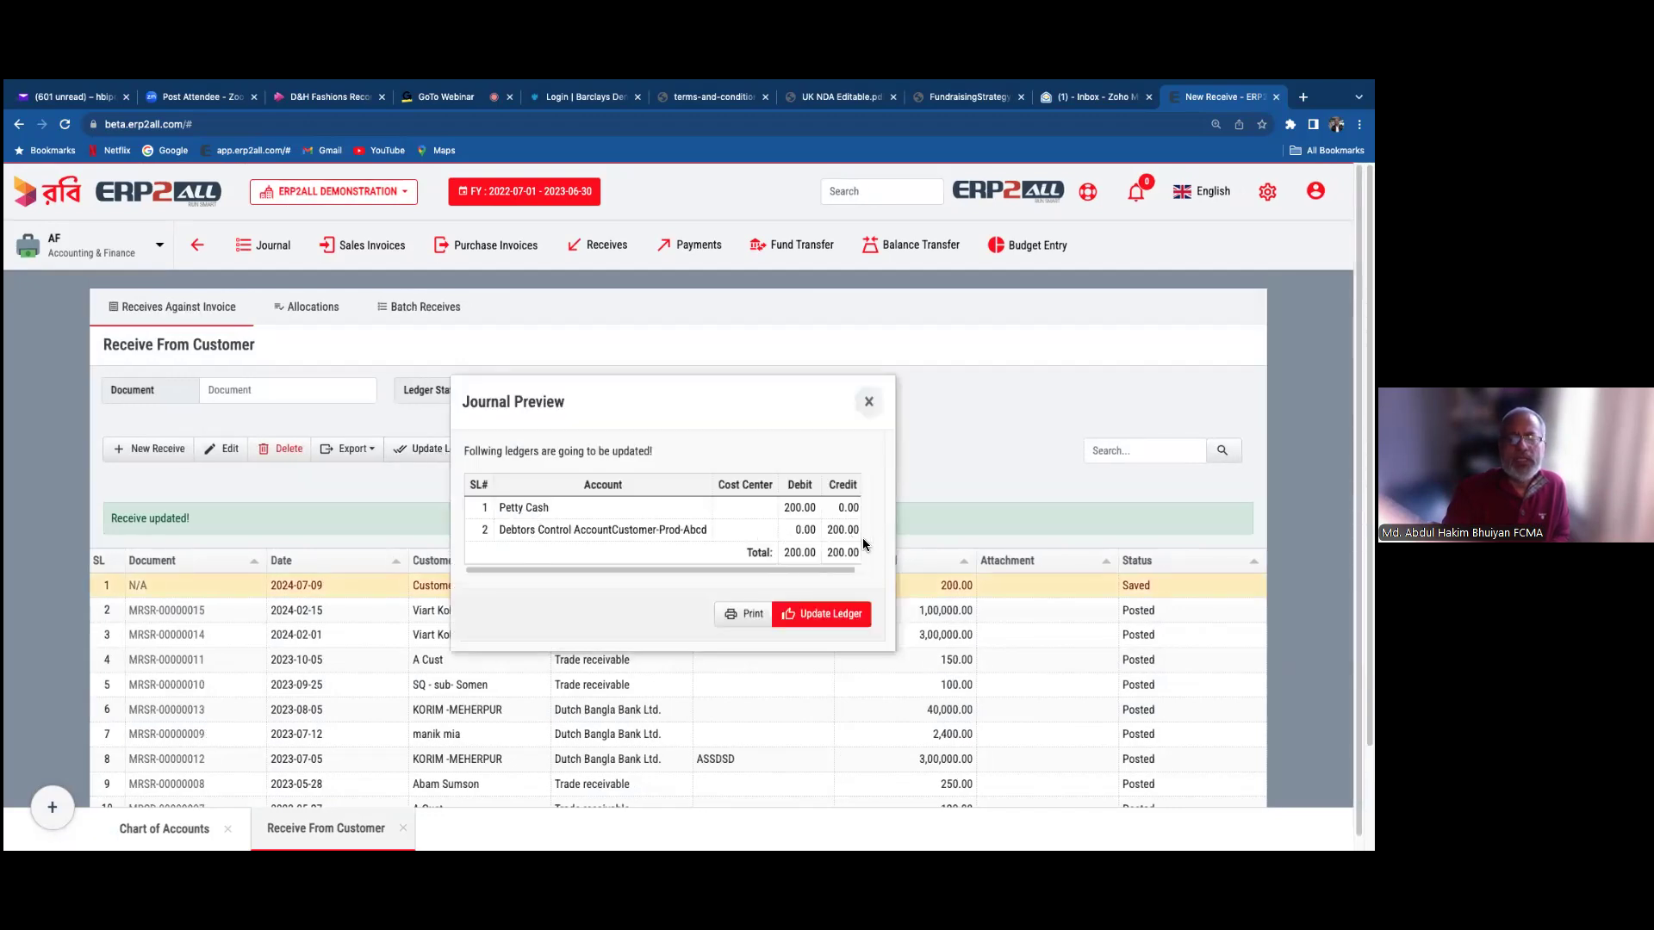
{"action": "left_click", "coordinate": [827, 617]}
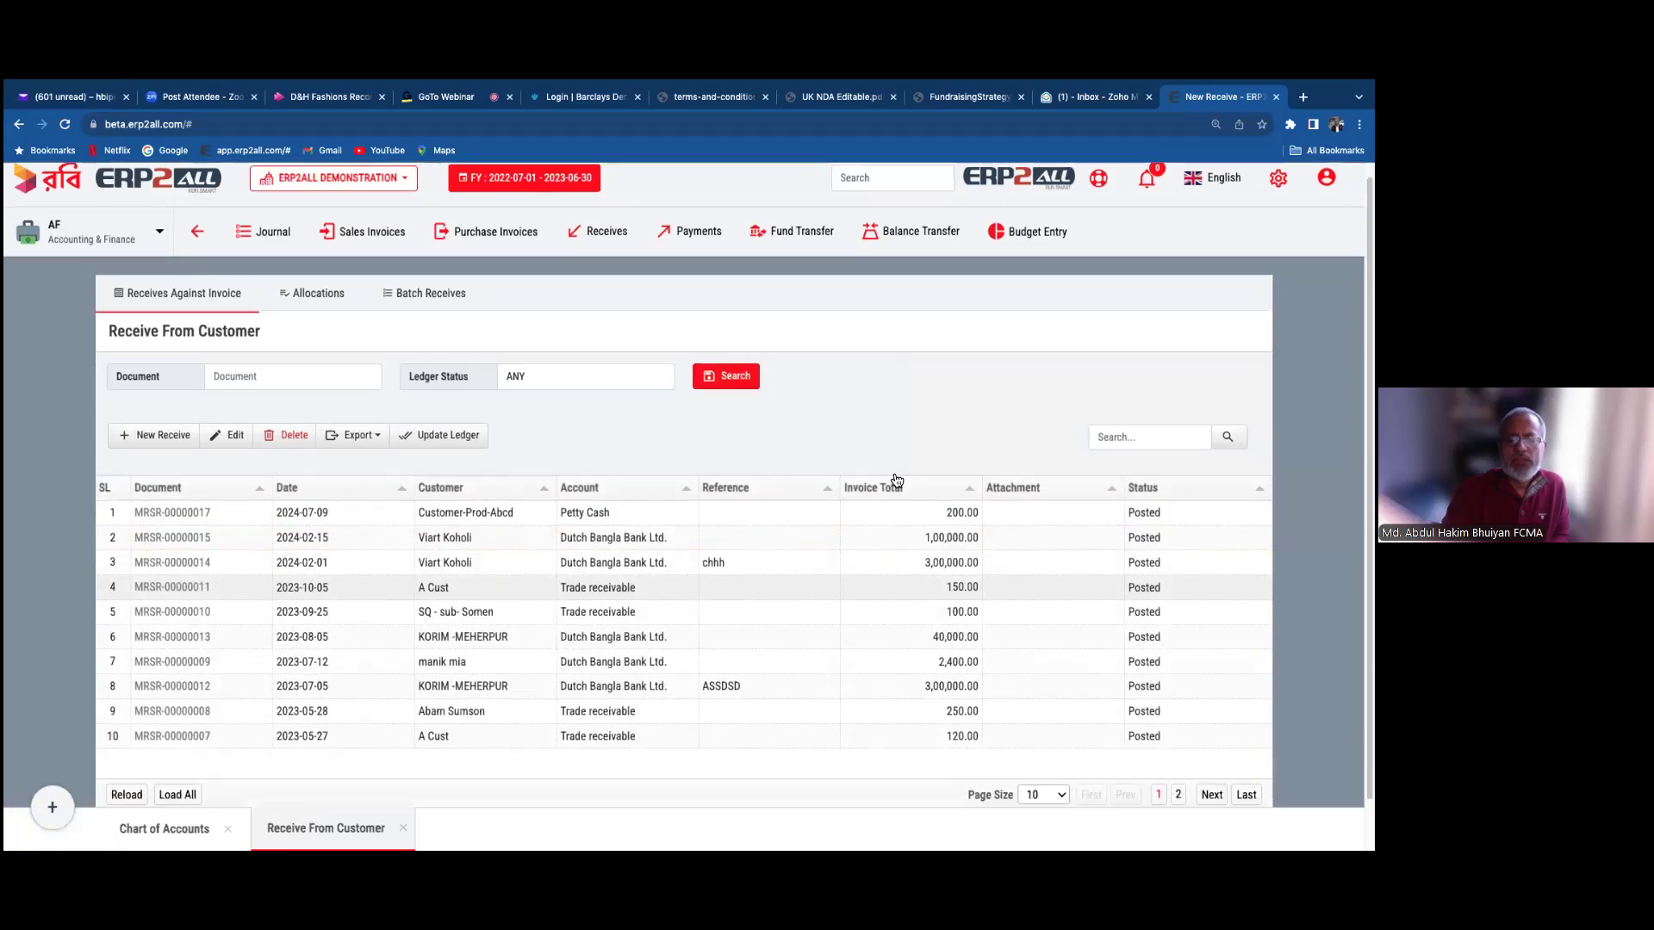
{"action": "scroll", "coordinate": [259, 430], "scroll_direction": "down", "scroll_amount": 1}
- Create another new receive for the same customer, Customer-Prod-Abcd
{"action": "left_click", "coordinate": [176, 387]}
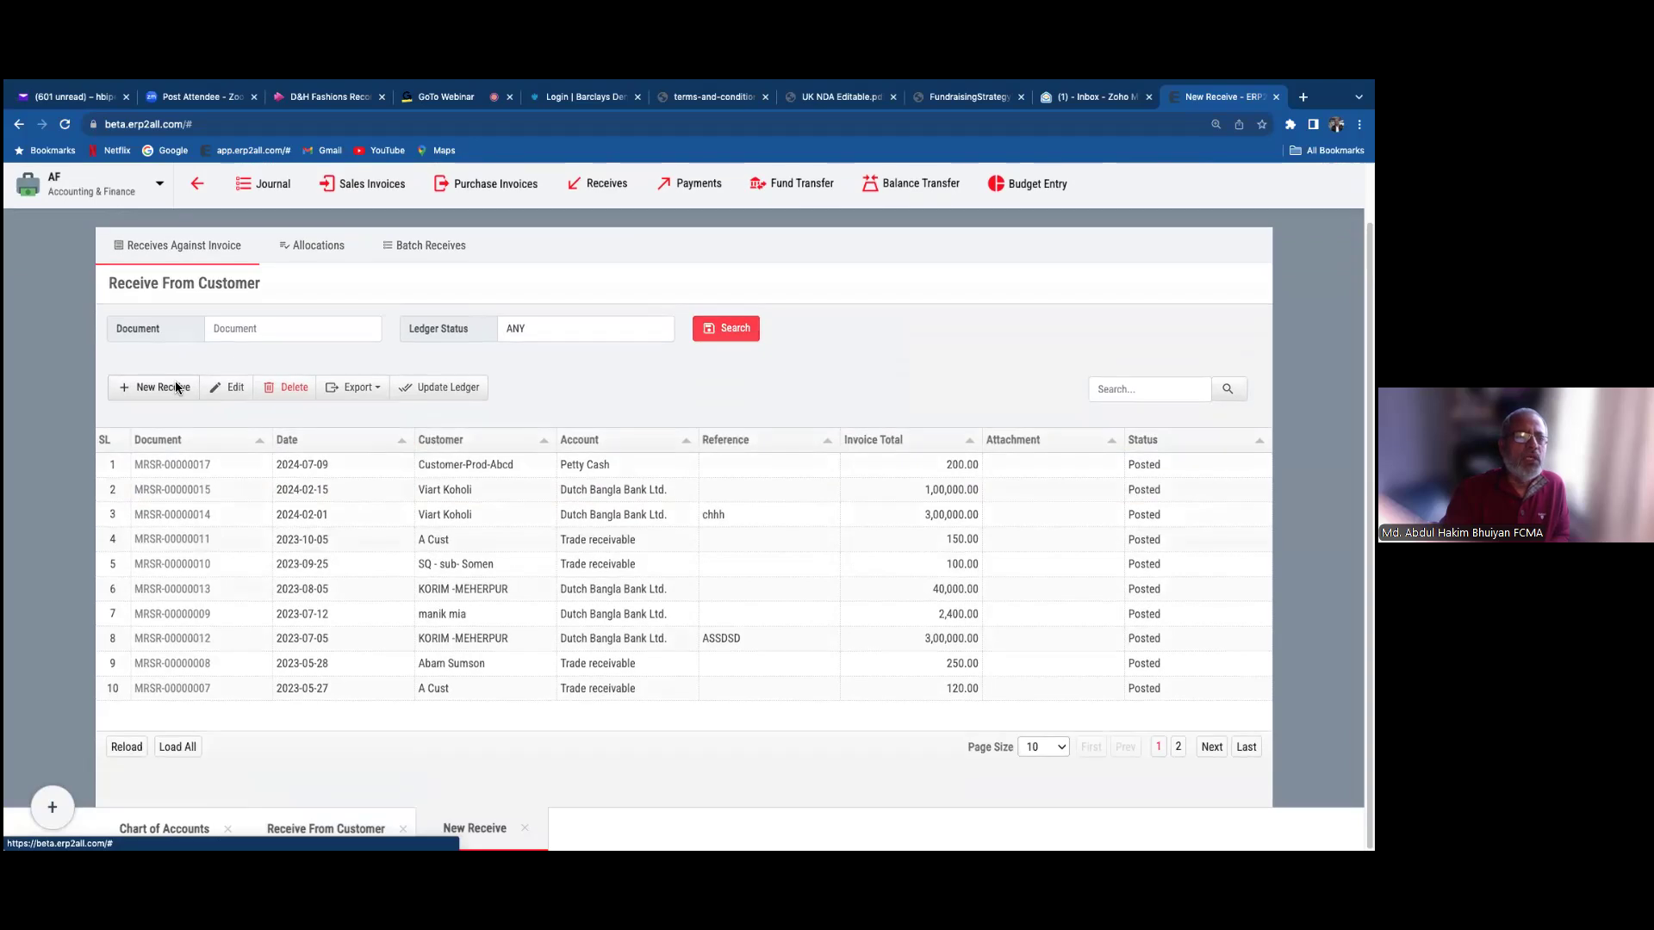
{"action": "left_click", "coordinate": [196, 383]}
{"action": "type", "text": "a"}
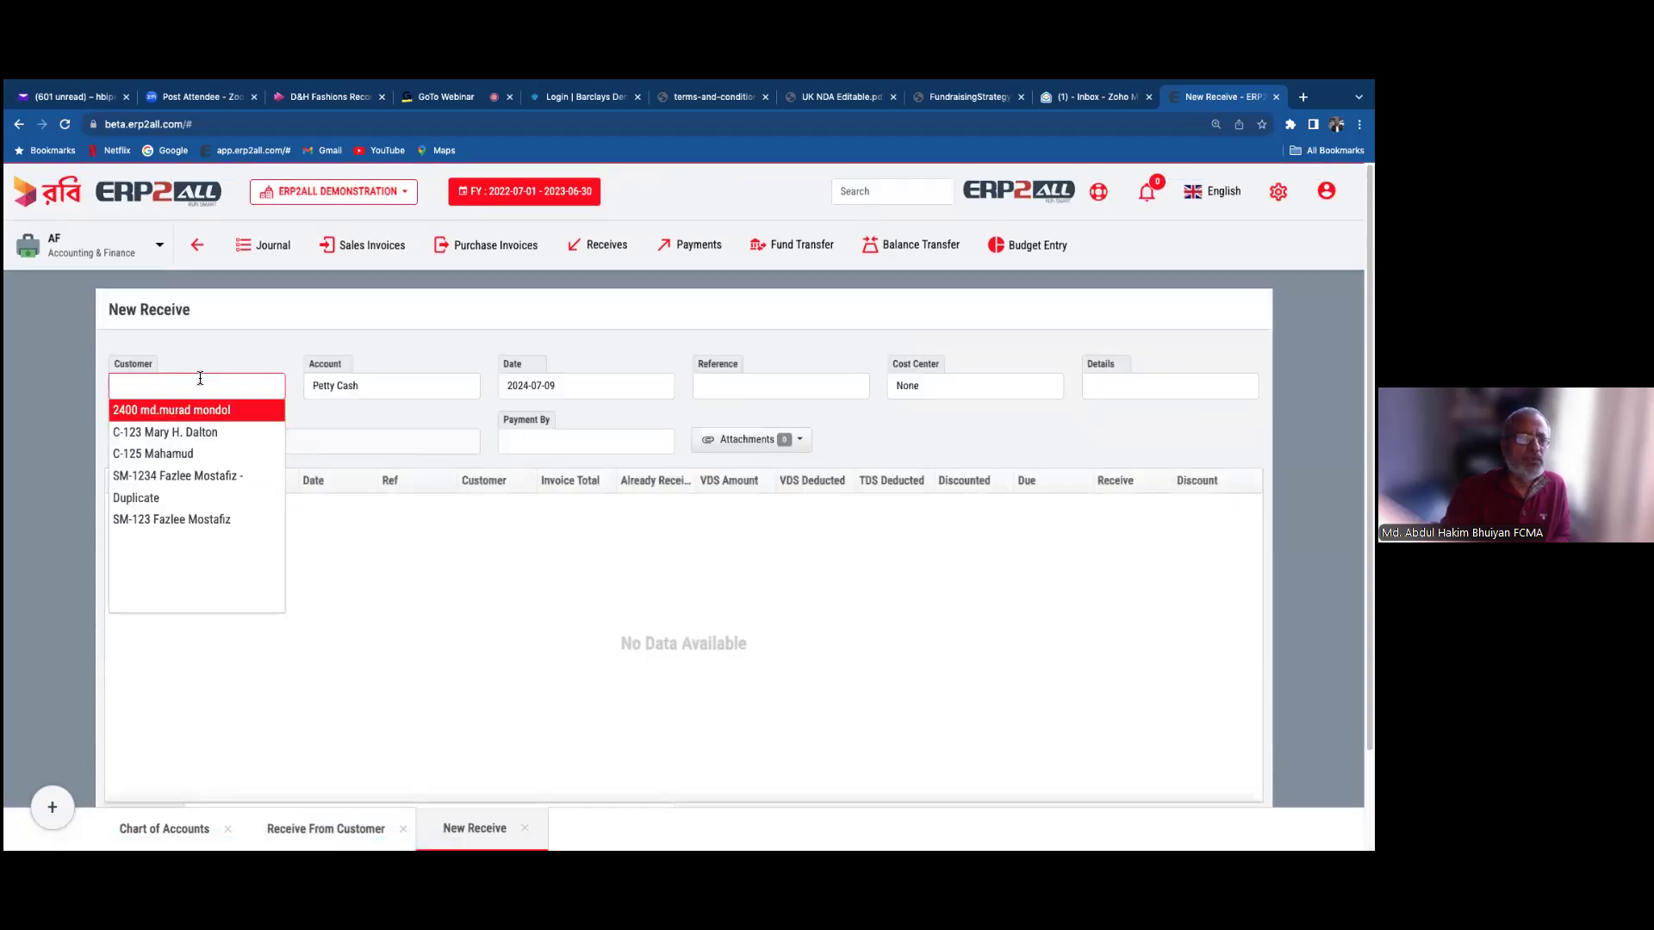
{"action": "type", "text": "bul"}
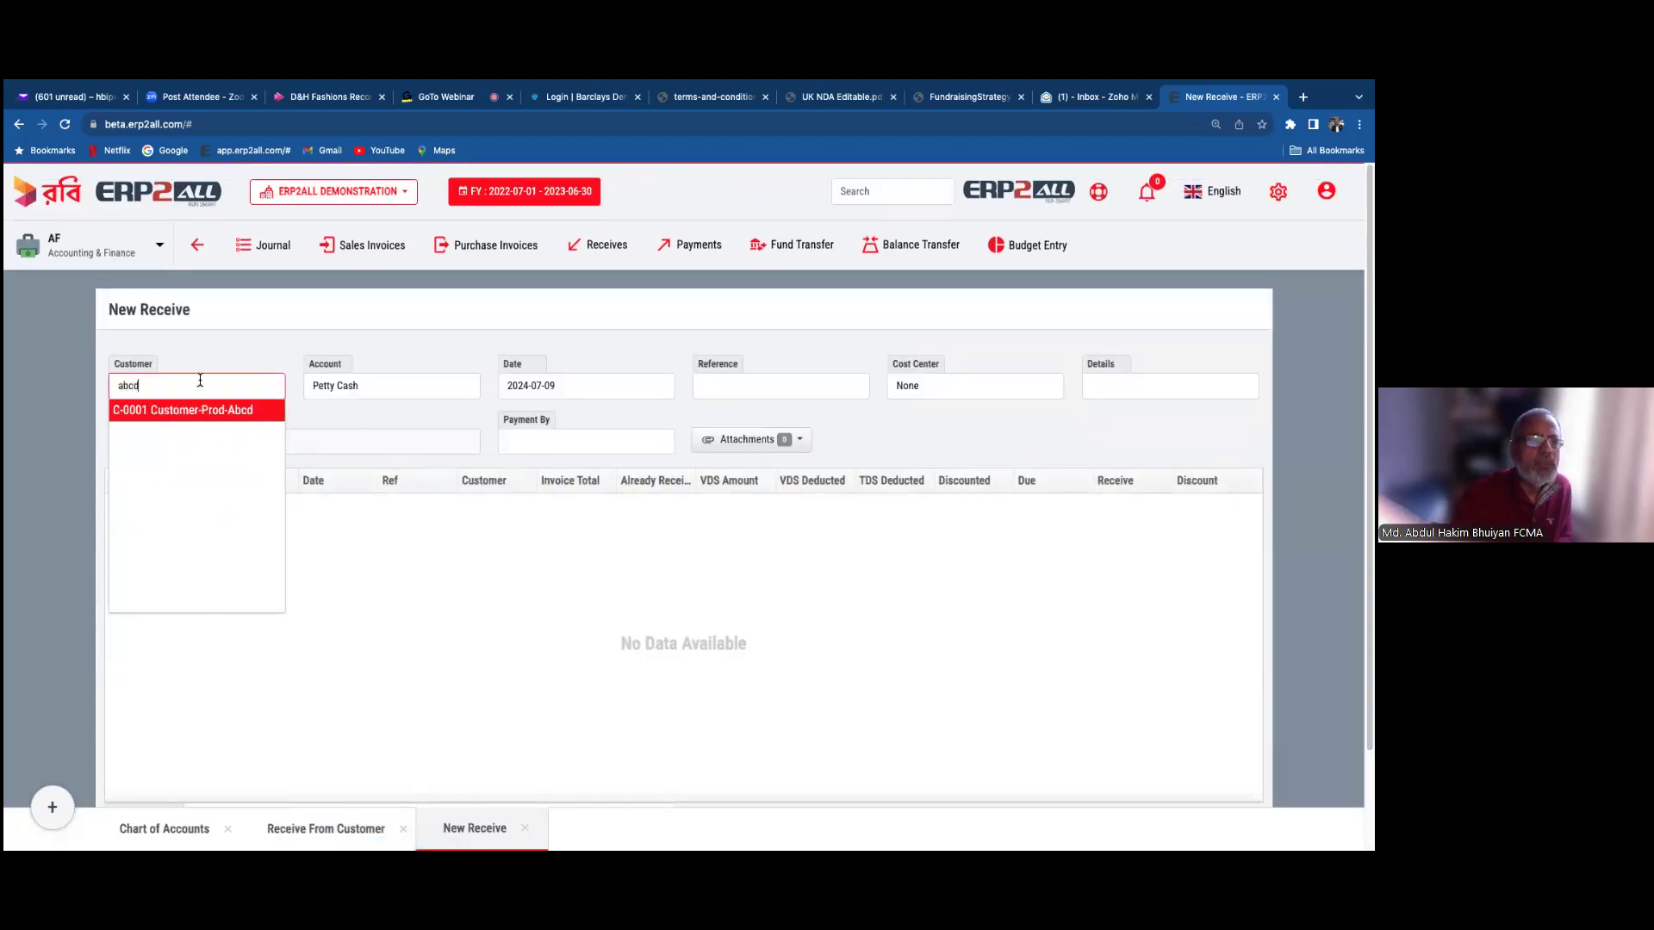
{"action": "left_click", "coordinate": [194, 410]}
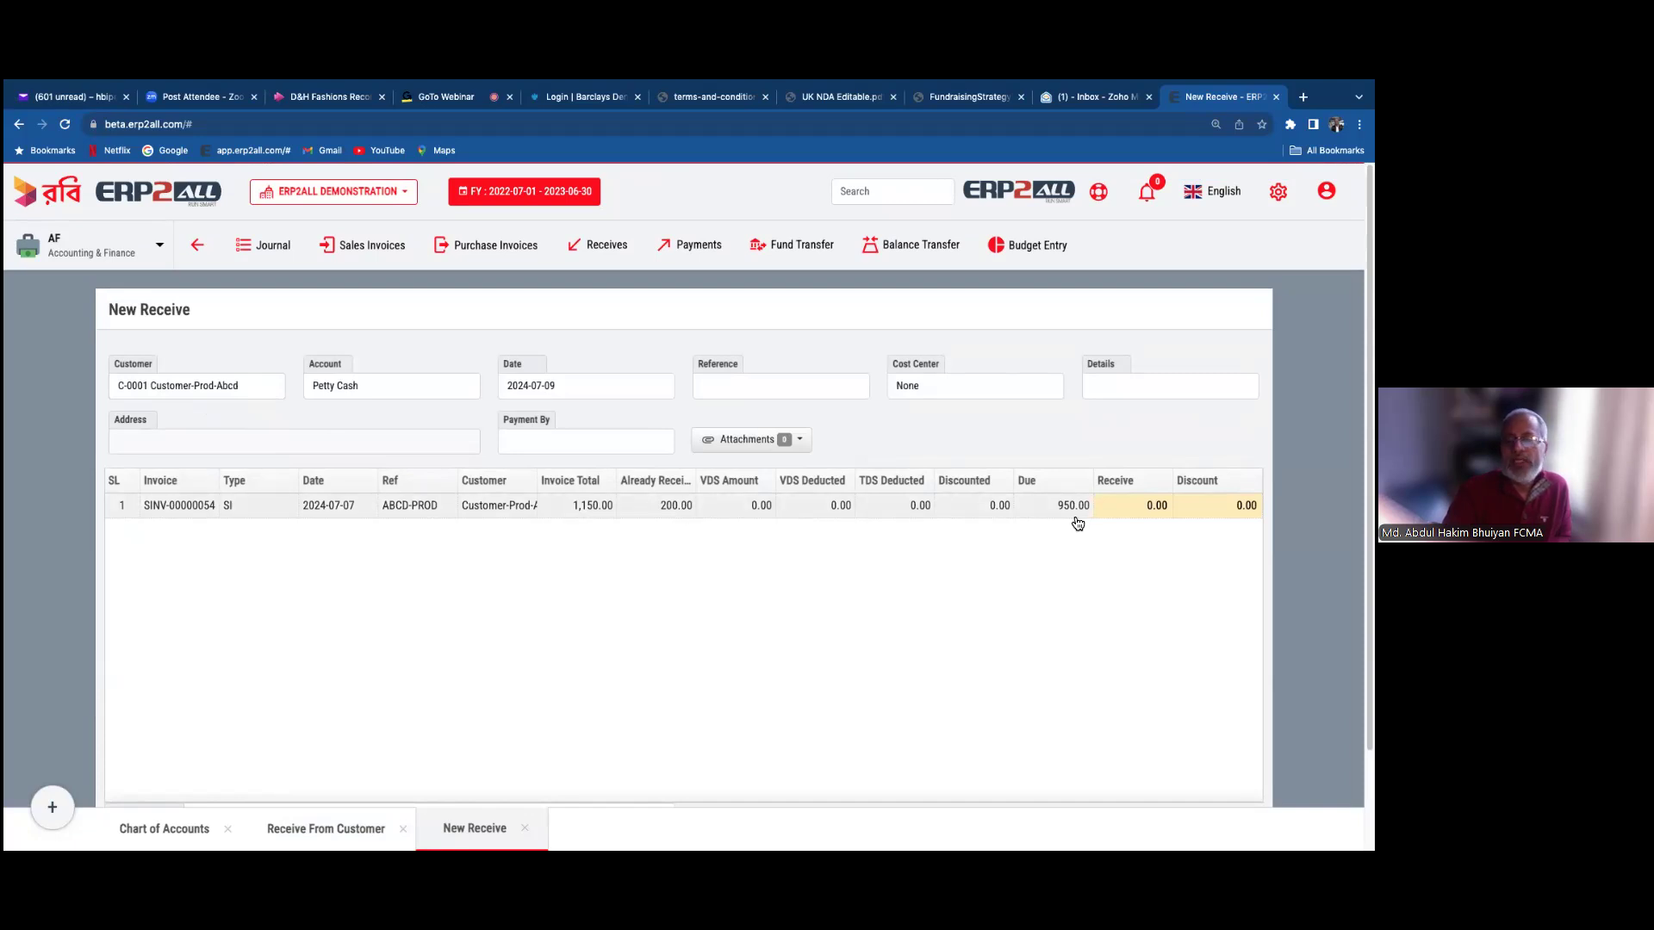
- Enter a received amount of 50 with a discount of 10 on the invoice, and save the receive
{"action": "left_click", "coordinate": [1121, 505]}
{"action": "type", "text": "50"}
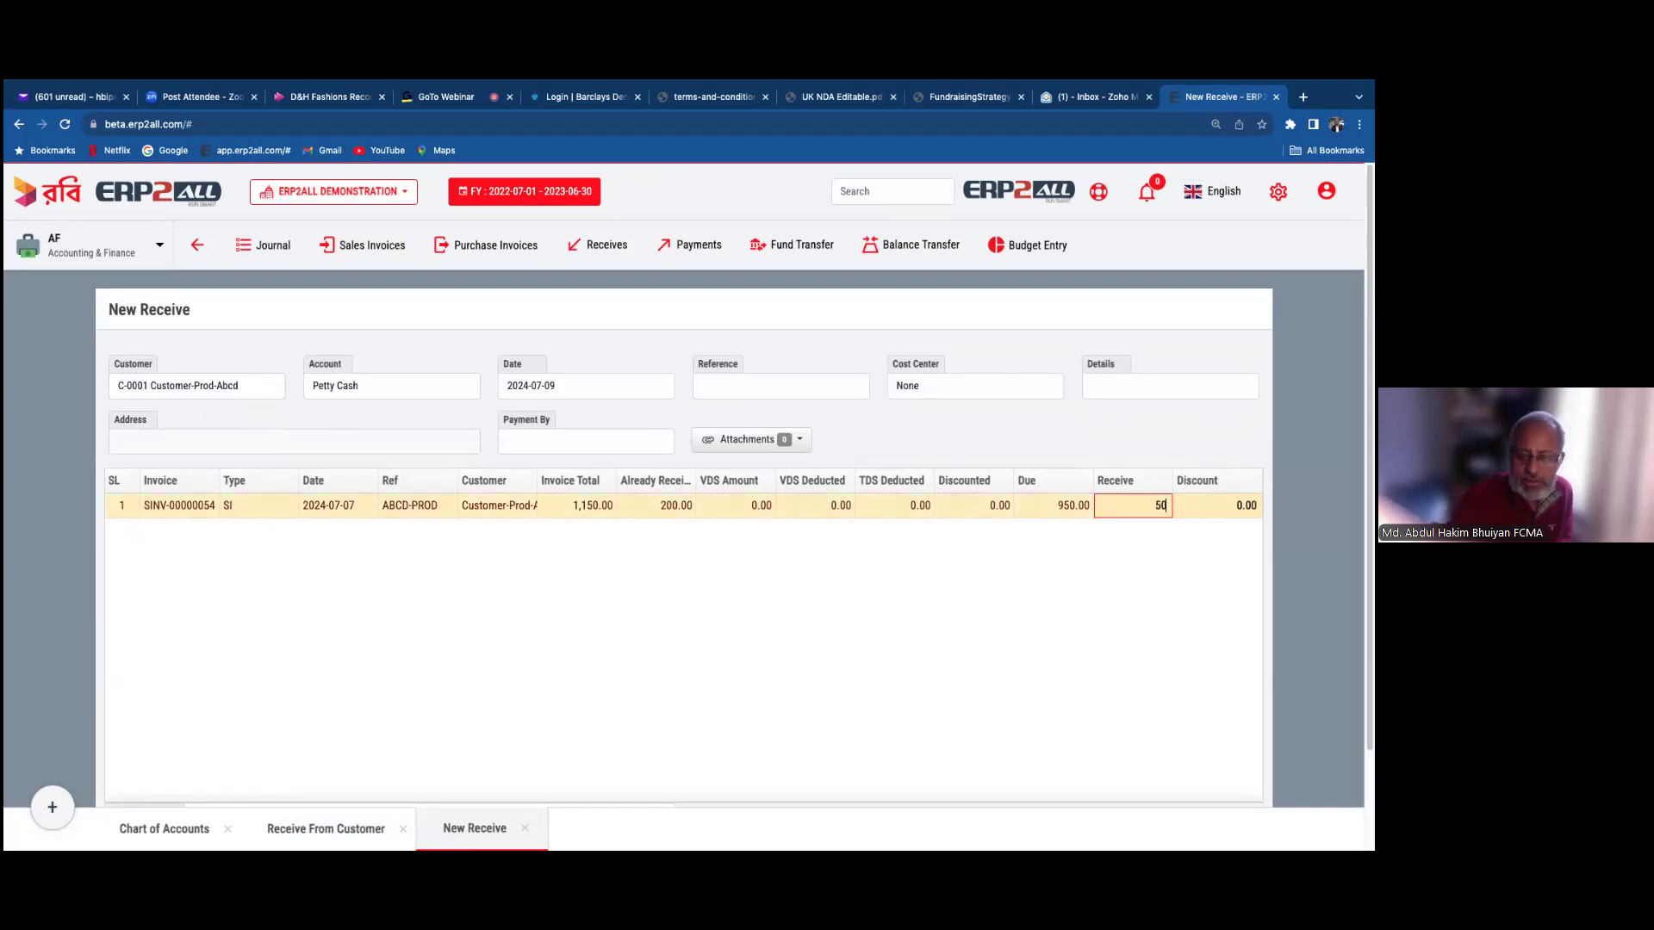
{"action": "key", "text": "Tab"}
{"action": "type", "text": "0"}
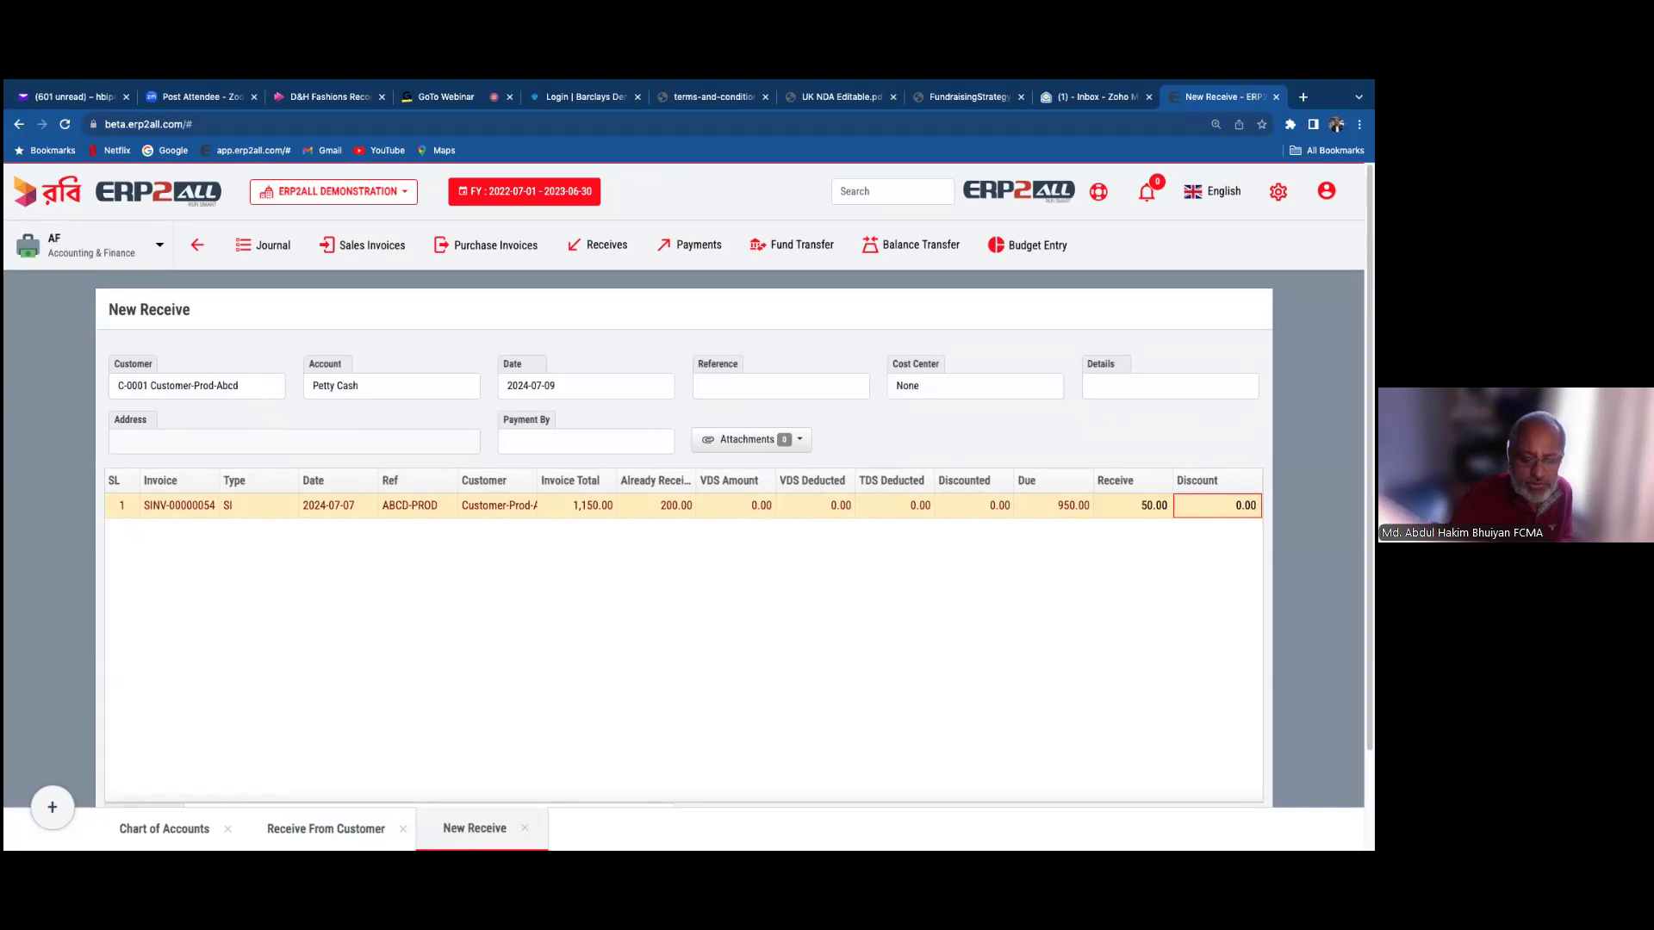
{"action": "type", "text": "5"}
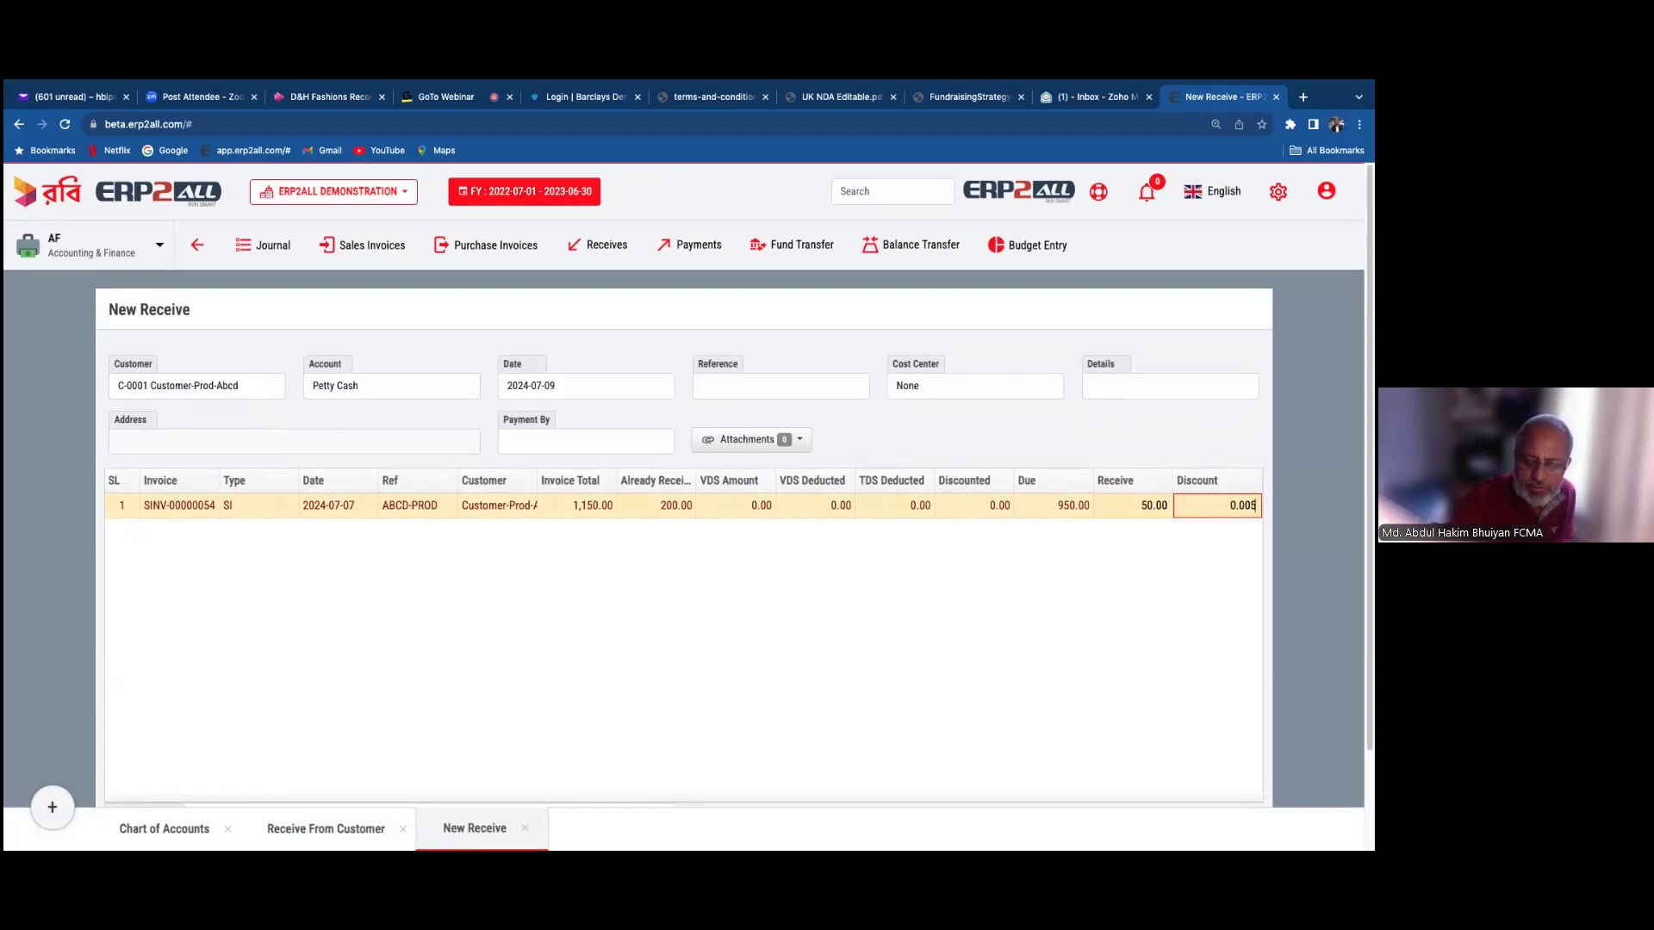
{"action": "key", "text": "ctrl+a"}
{"action": "type", "text": "10"}
{"action": "left_click", "coordinate": [1027, 603]}
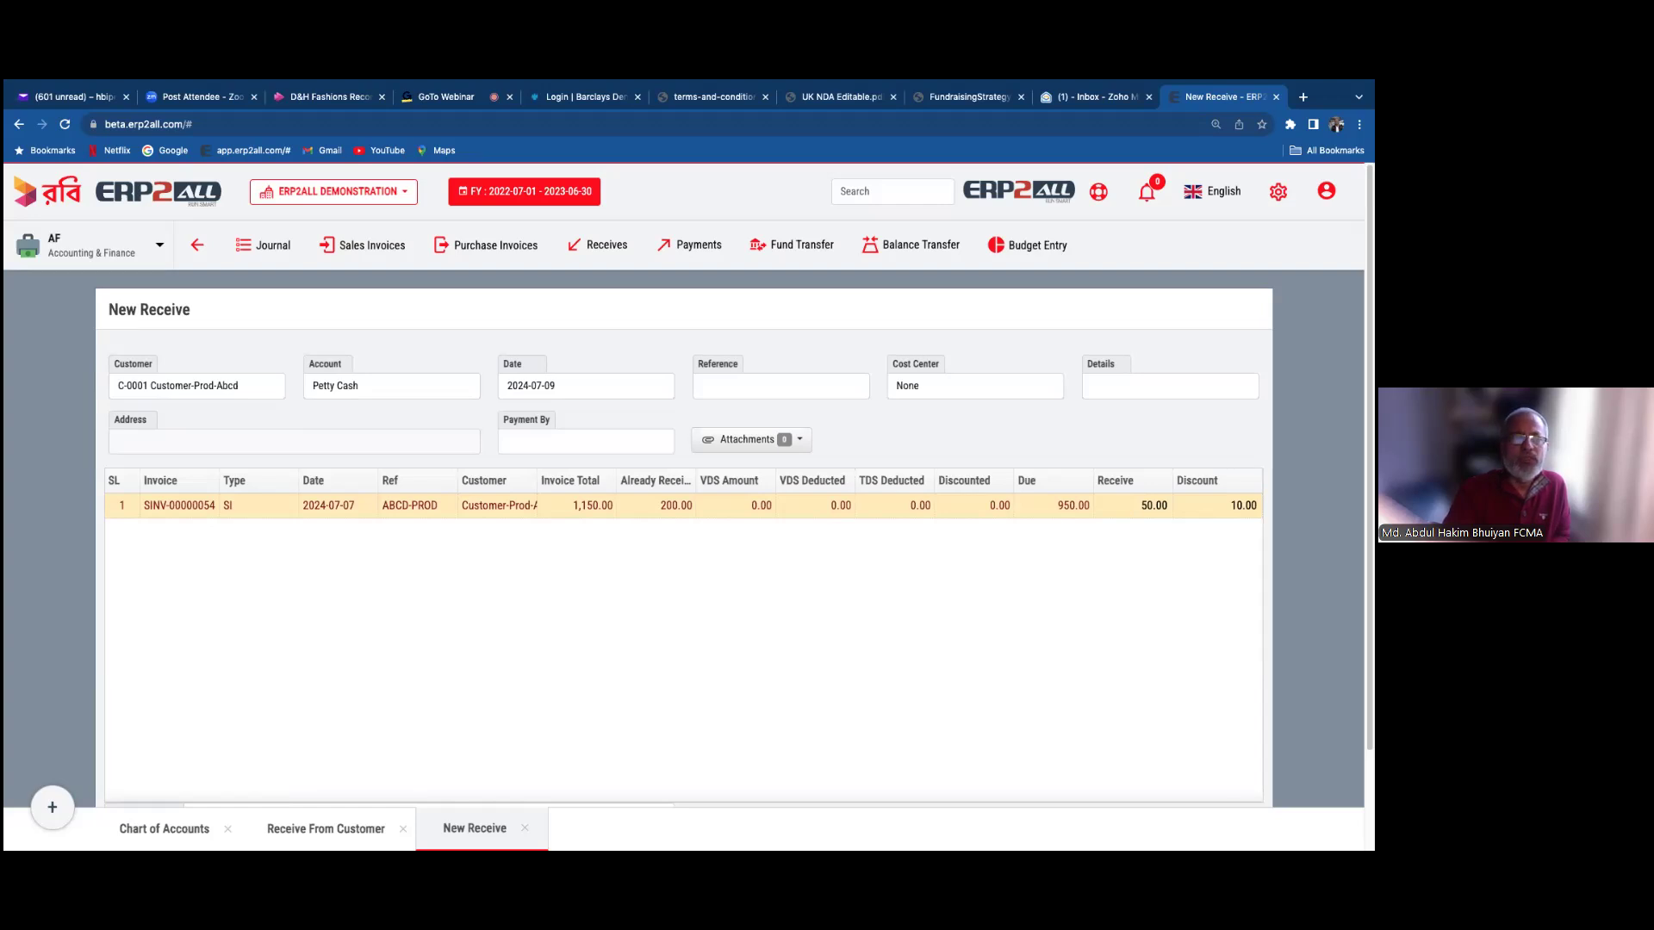
{"action": "scroll", "coordinate": [689, 506], "scroll_direction": "down", "scroll_amount": 2}
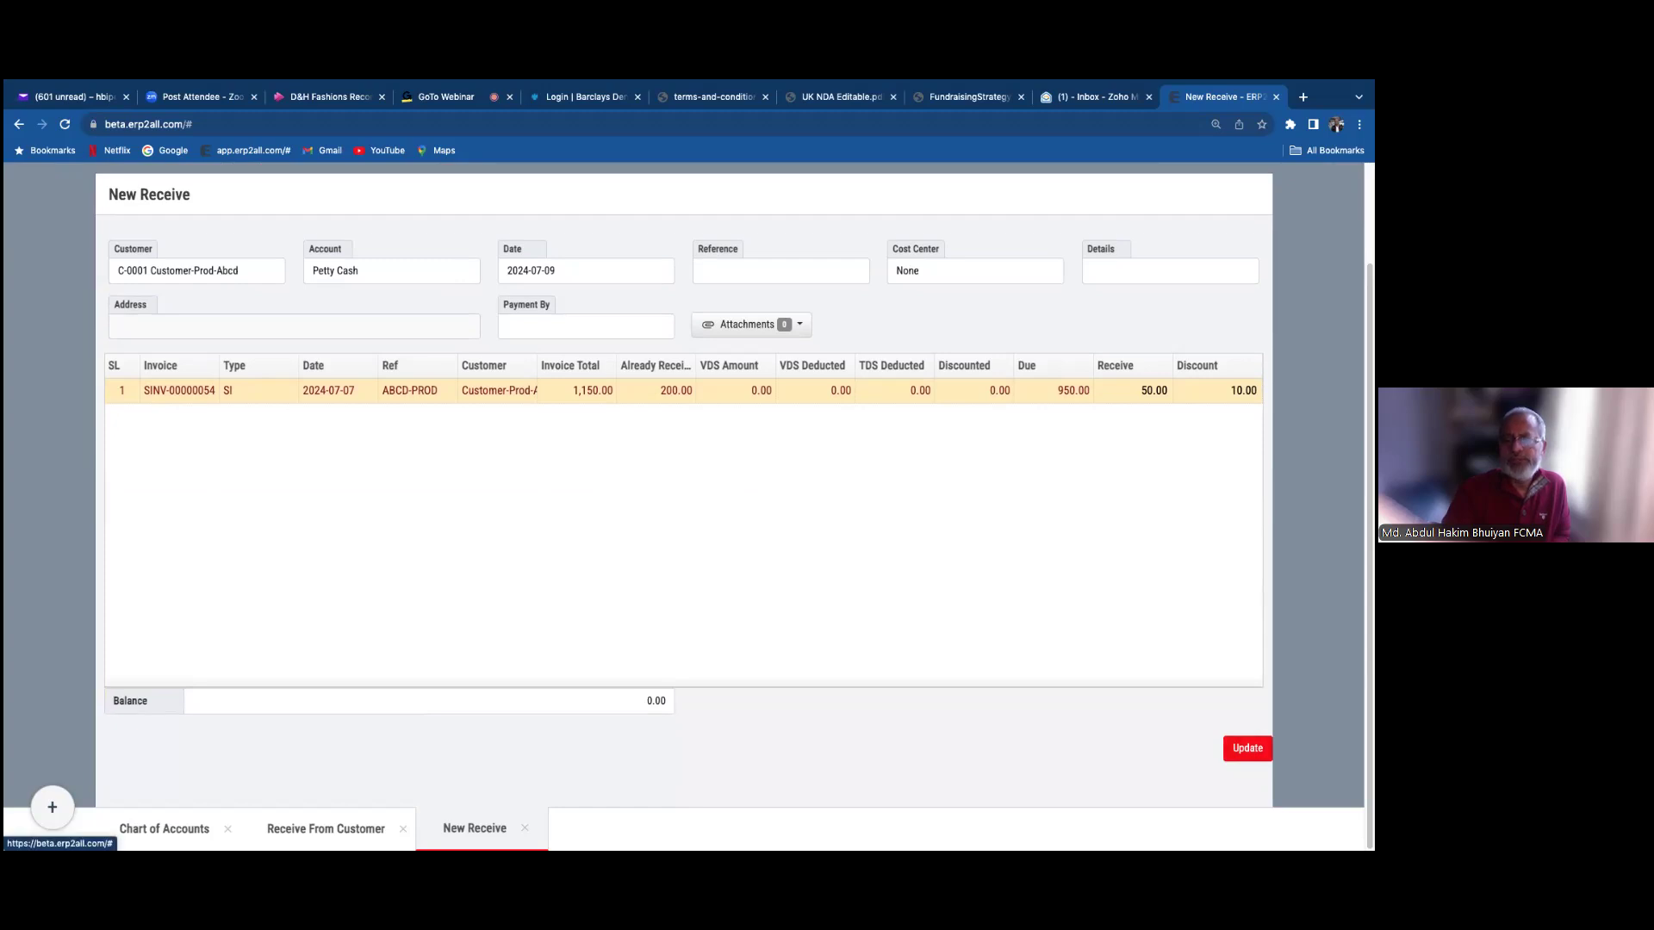
{"action": "left_click", "coordinate": [1248, 748]}
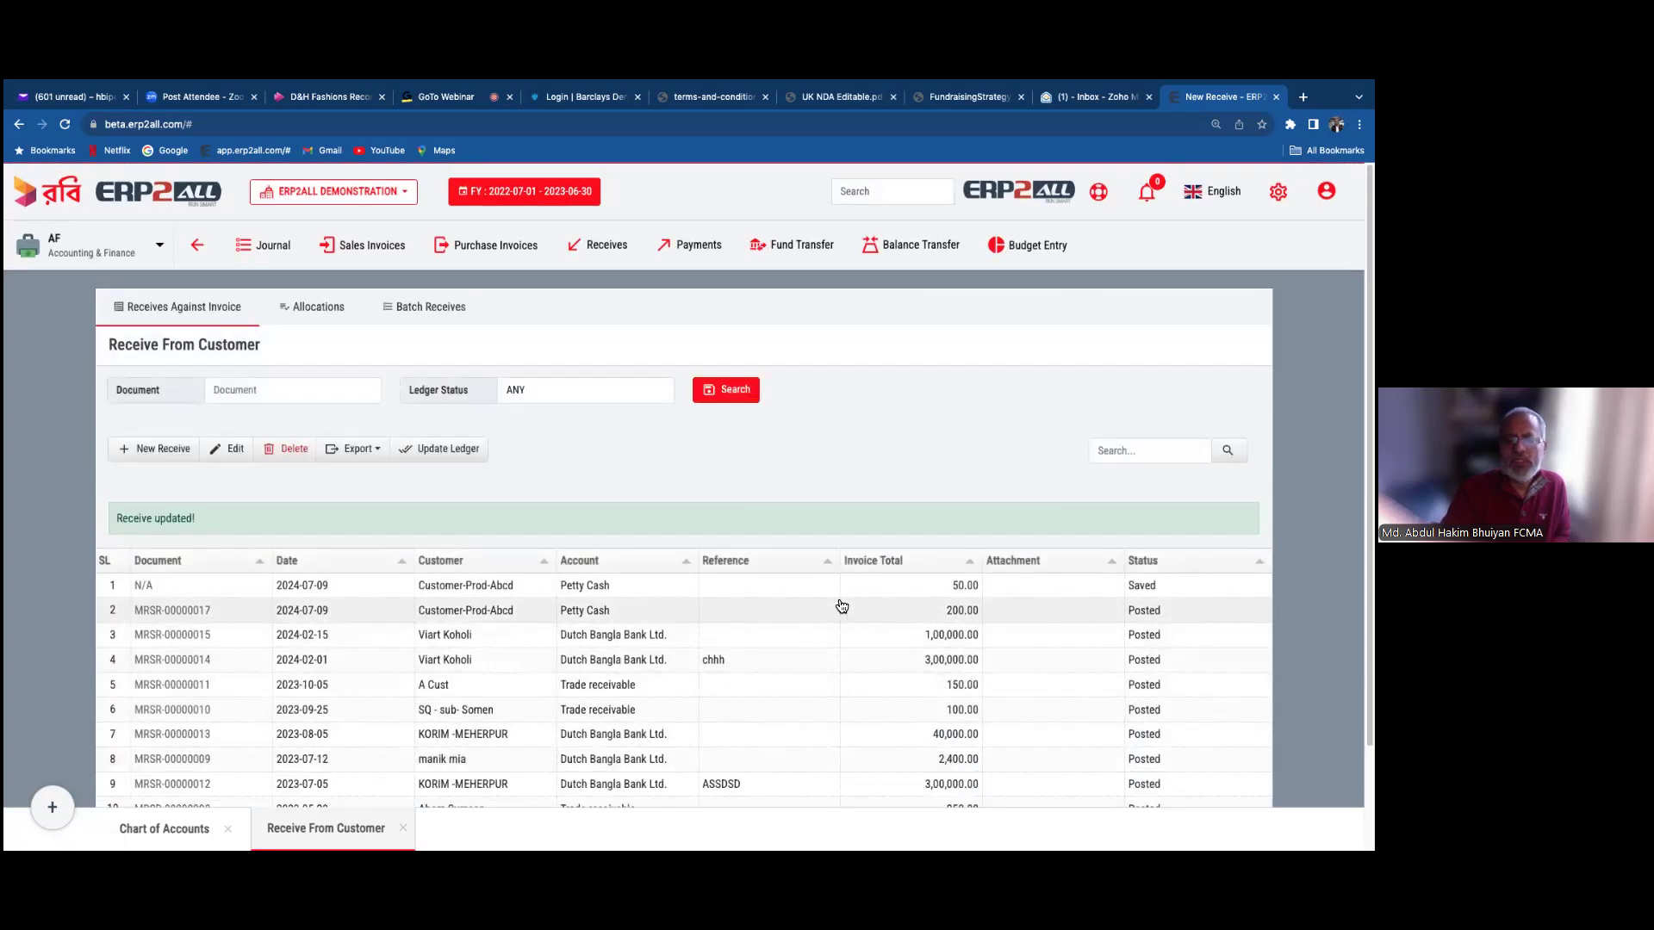
- Preview the journal for the saved 50.00 receive and post it to the ledger
{"action": "left_click", "coordinate": [841, 599]}
{"action": "left_click", "coordinate": [447, 448]}
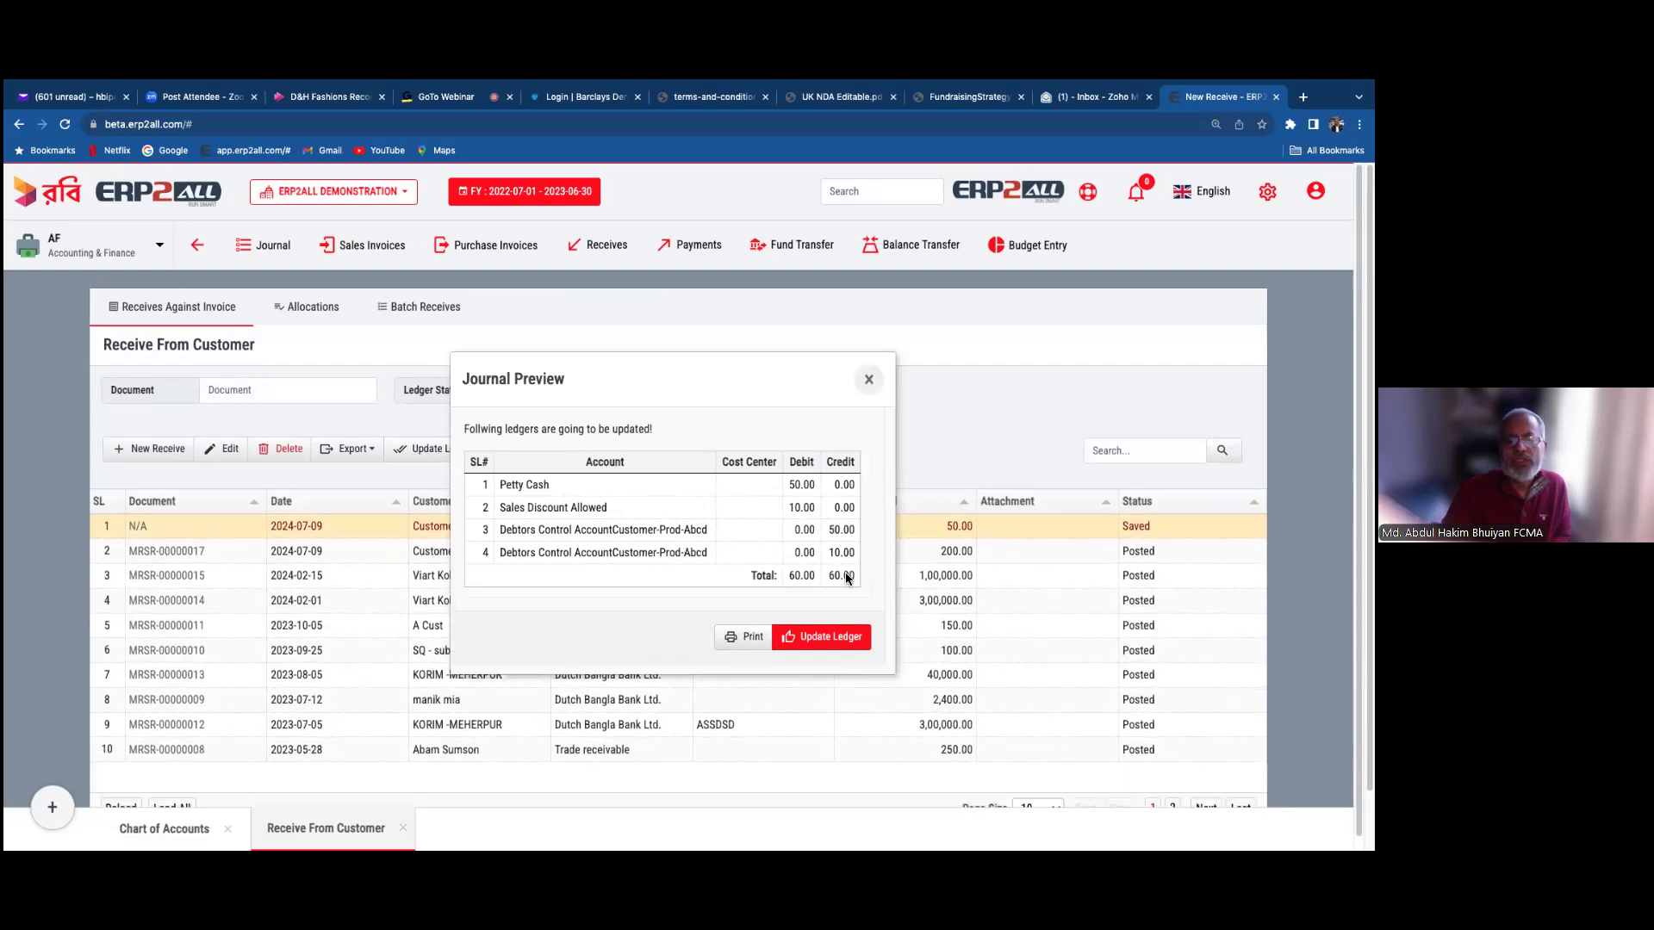
{"action": "left_click", "coordinate": [834, 639]}
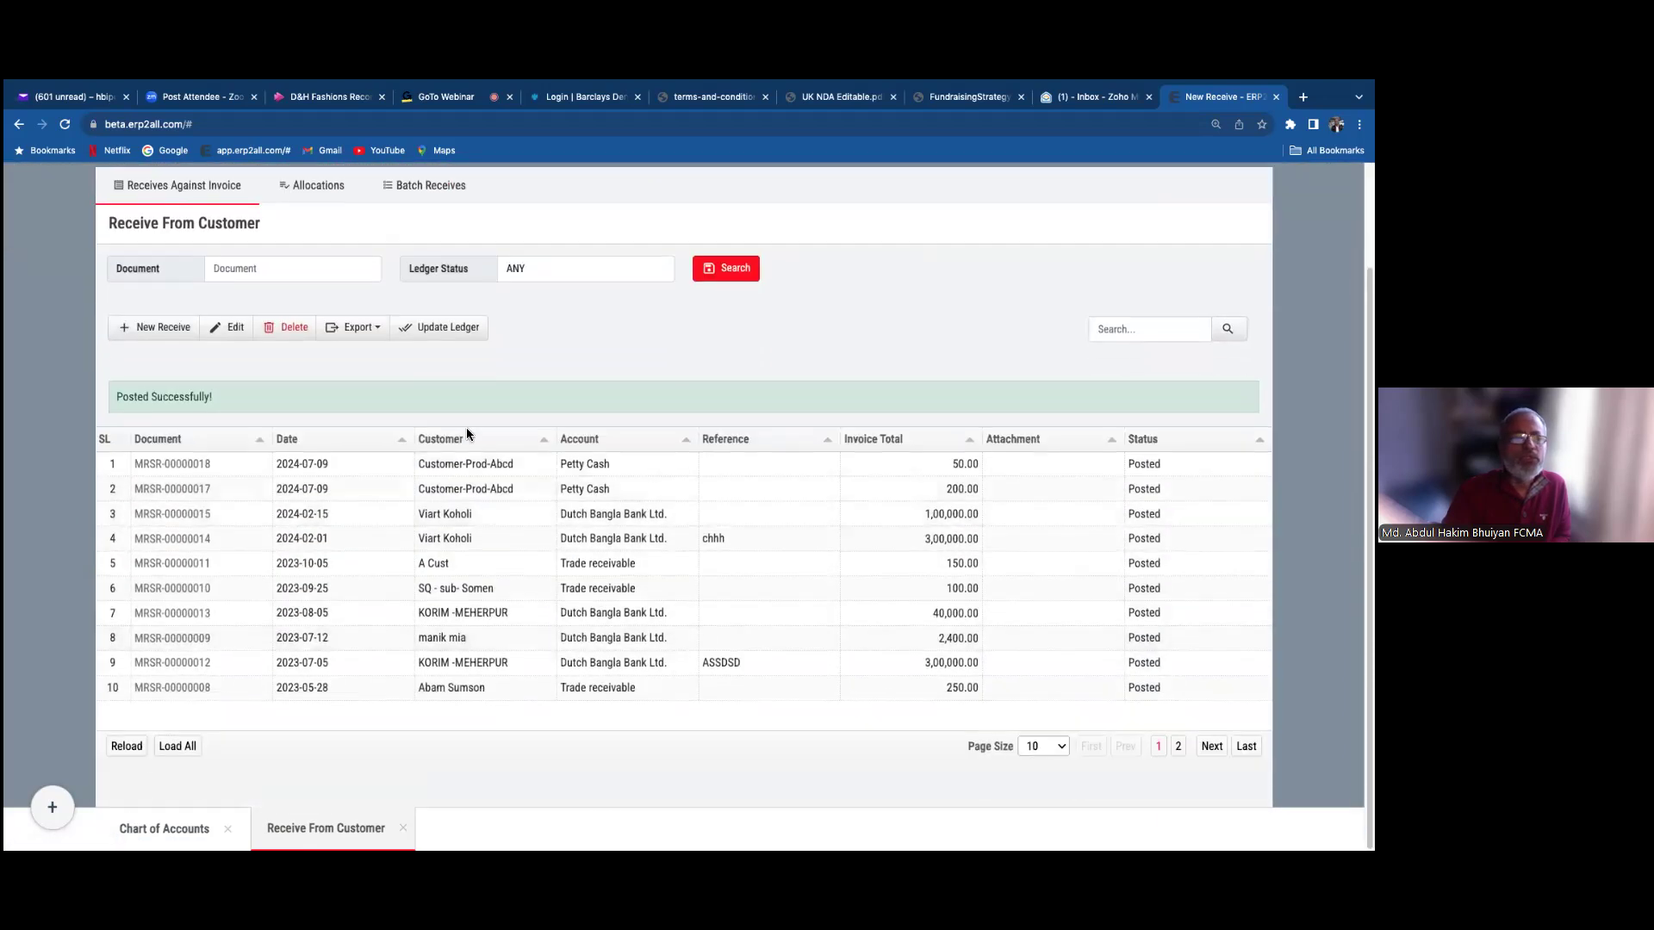
- Start a new receive for Customer-Prod-Abcd to check the invoice's remaining due, and close it without saving
{"action": "left_click", "coordinate": [162, 325]}
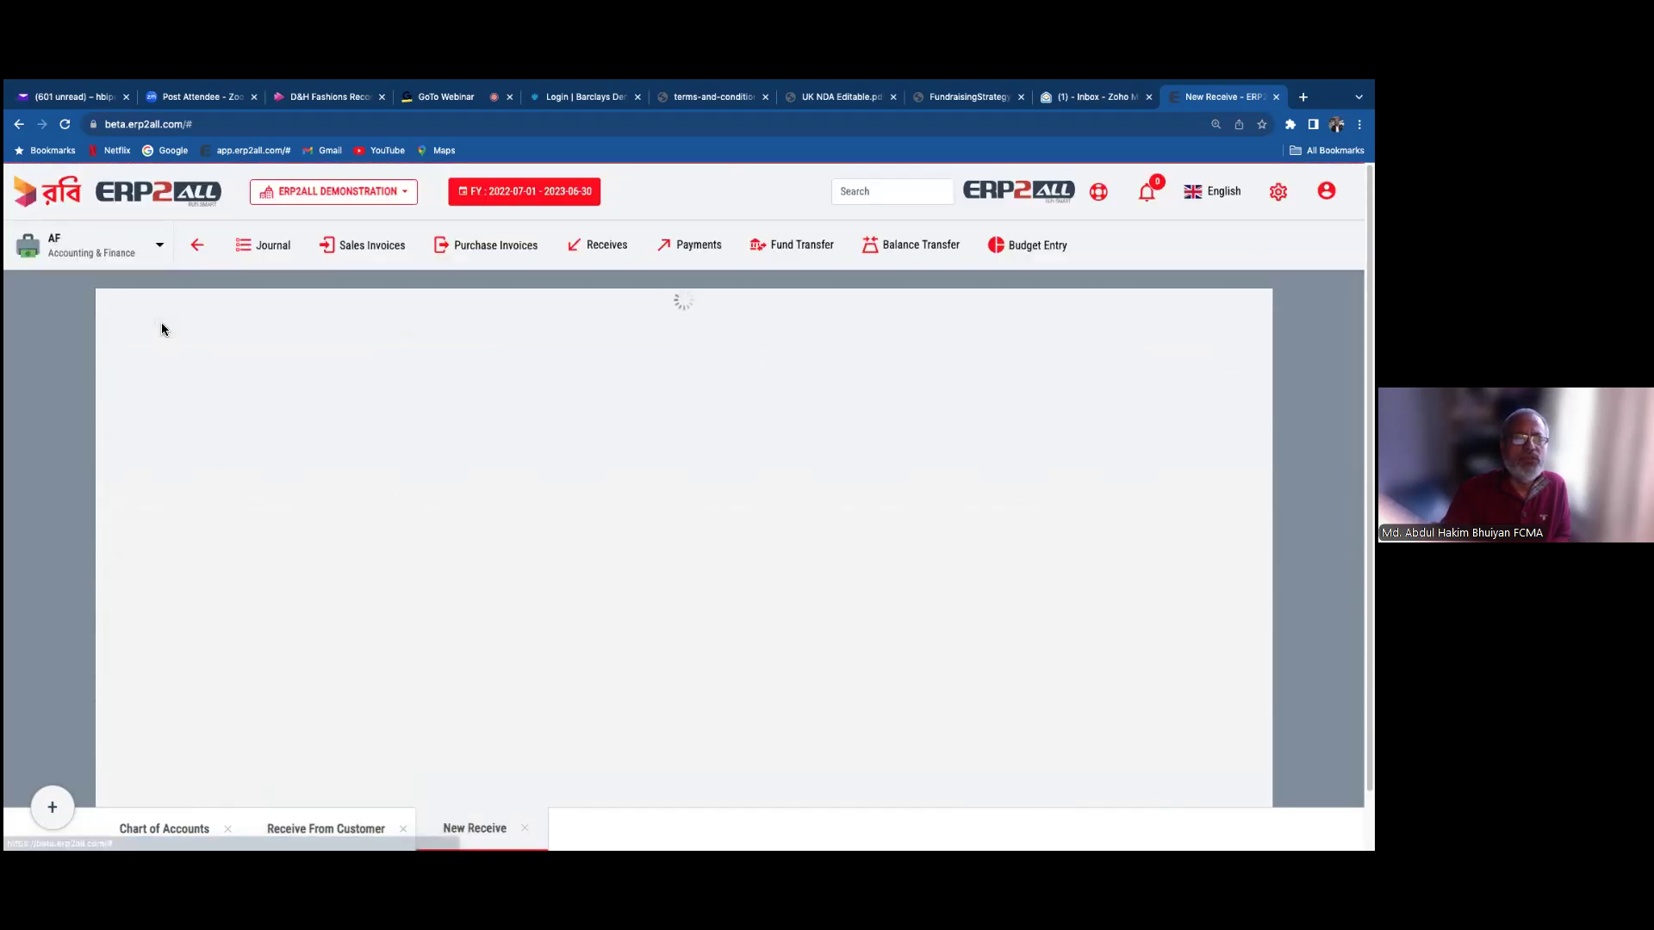
{"action": "left_click", "coordinate": [177, 388]}
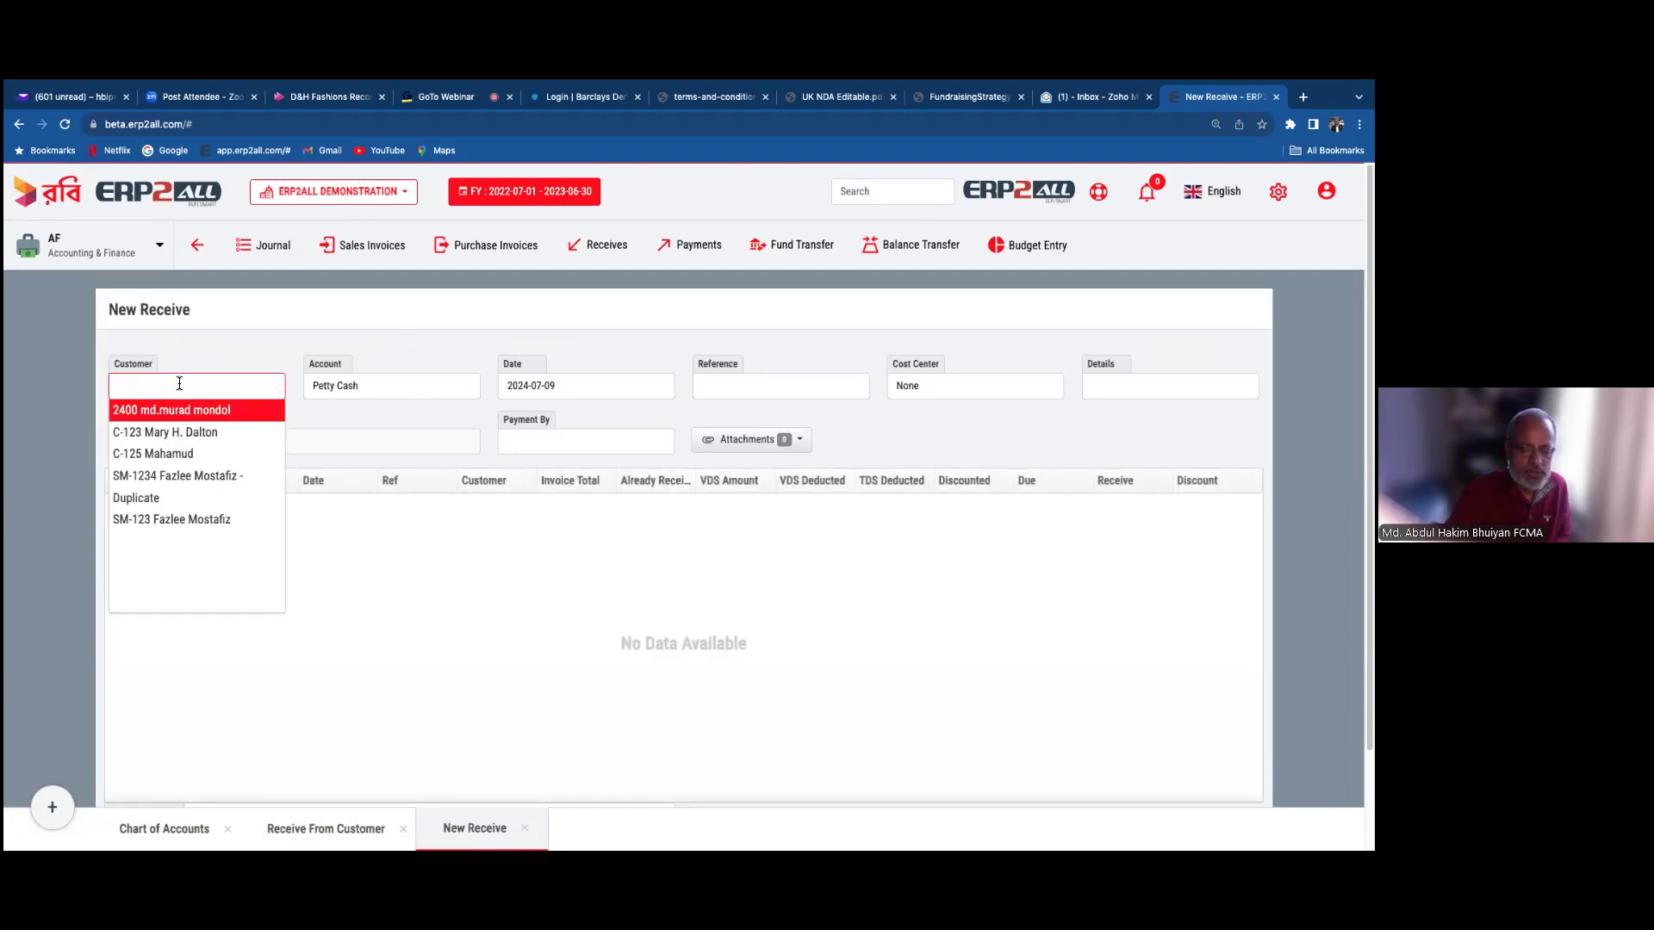
{"action": "type", "text": "abcd"}
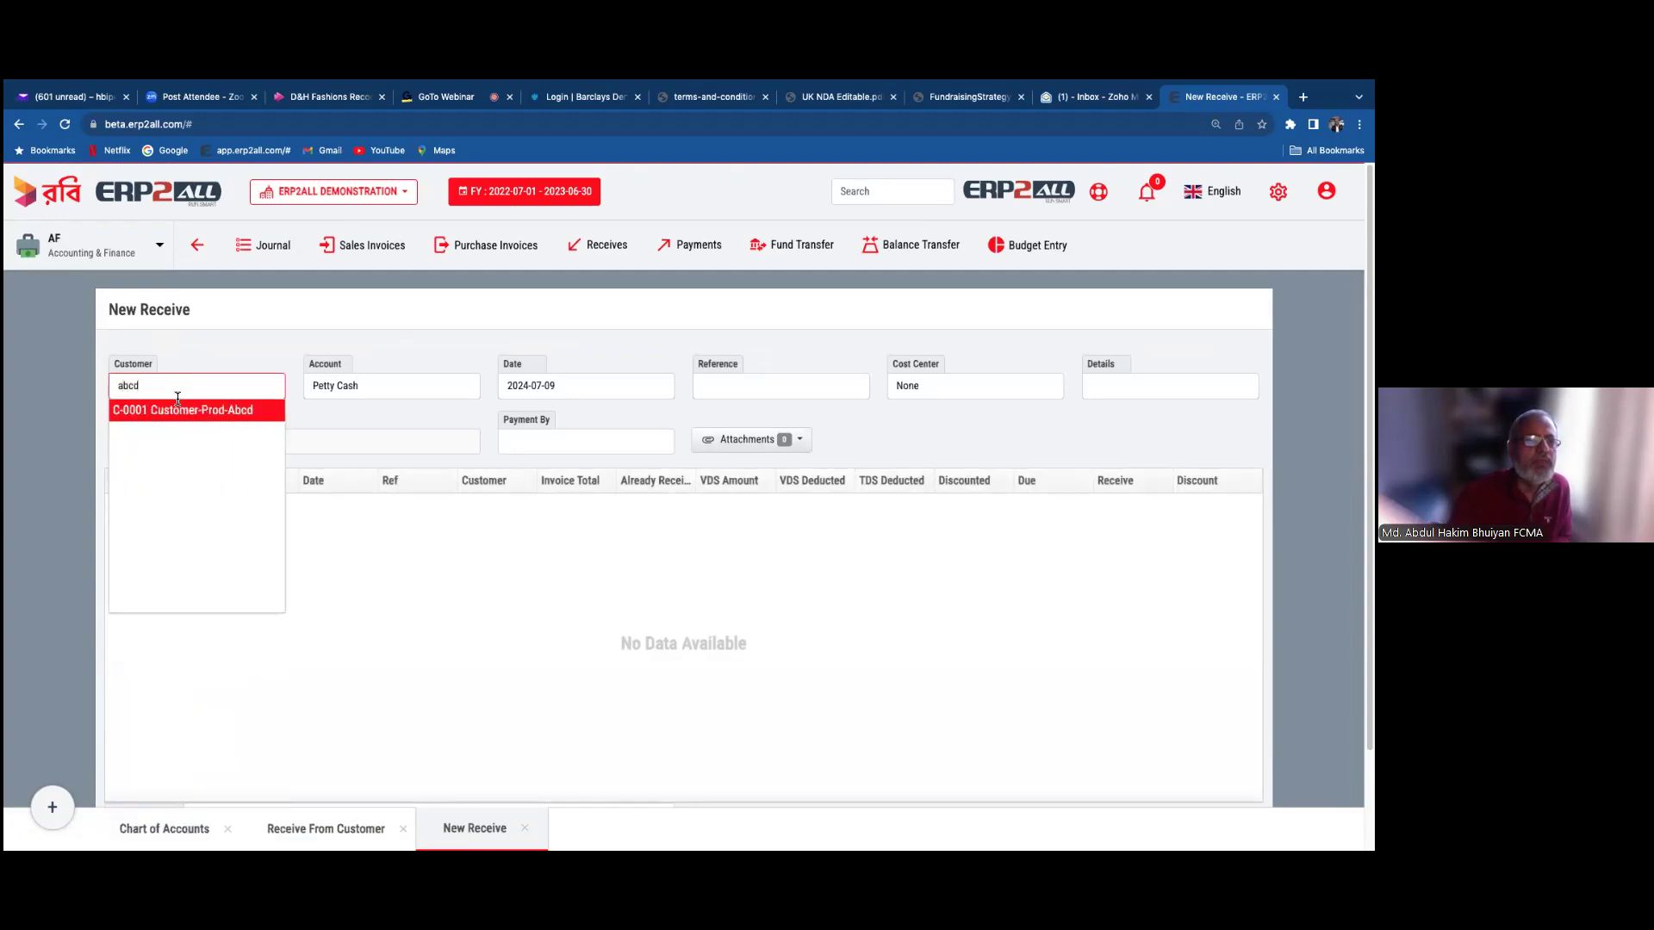
{"action": "left_click", "coordinate": [178, 408]}
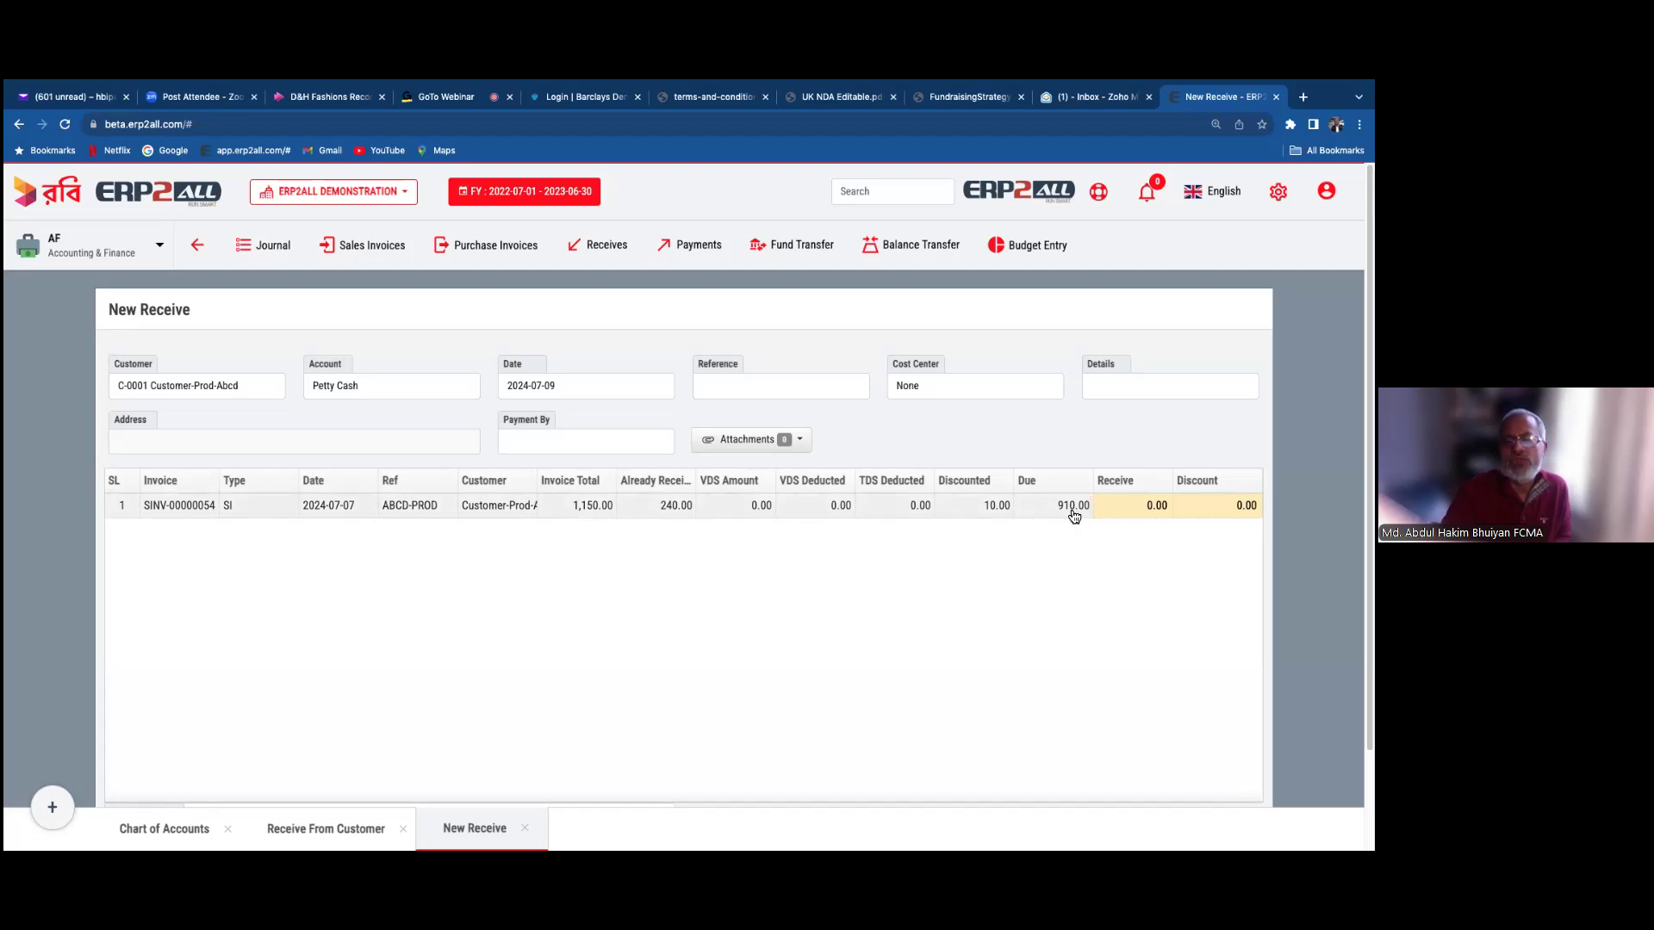
{"action": "left_click", "coordinate": [524, 829]}
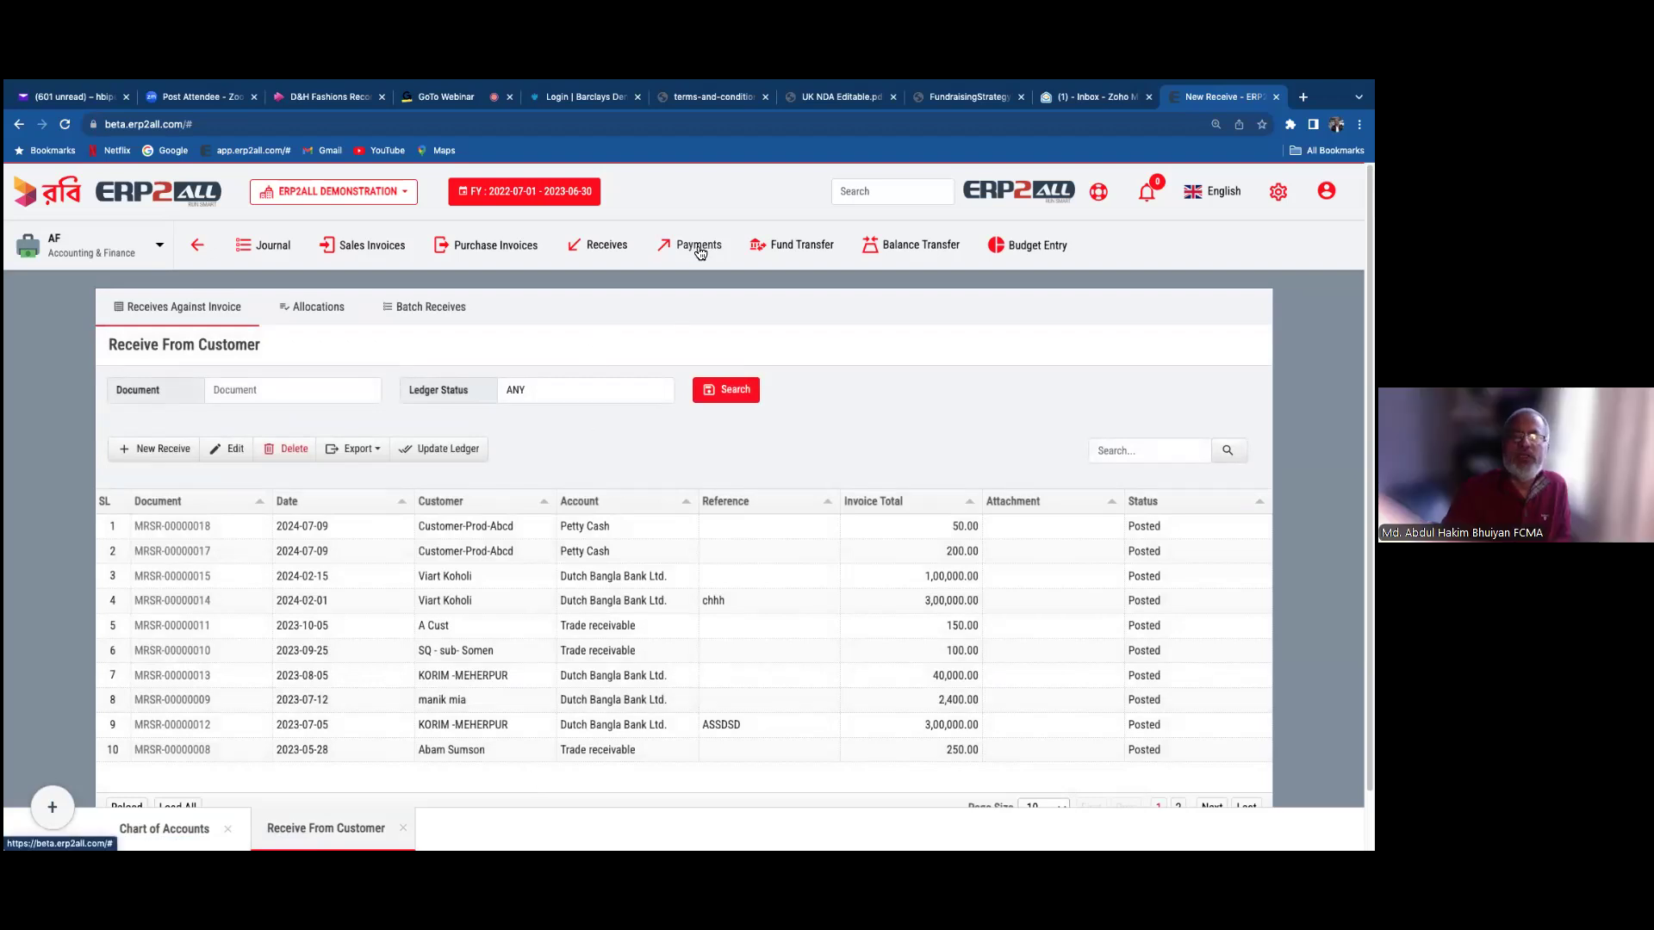
- Open the list of receives on account and advances, select its first record and look at the allocation option
{"action": "left_click", "coordinate": [601, 248]}
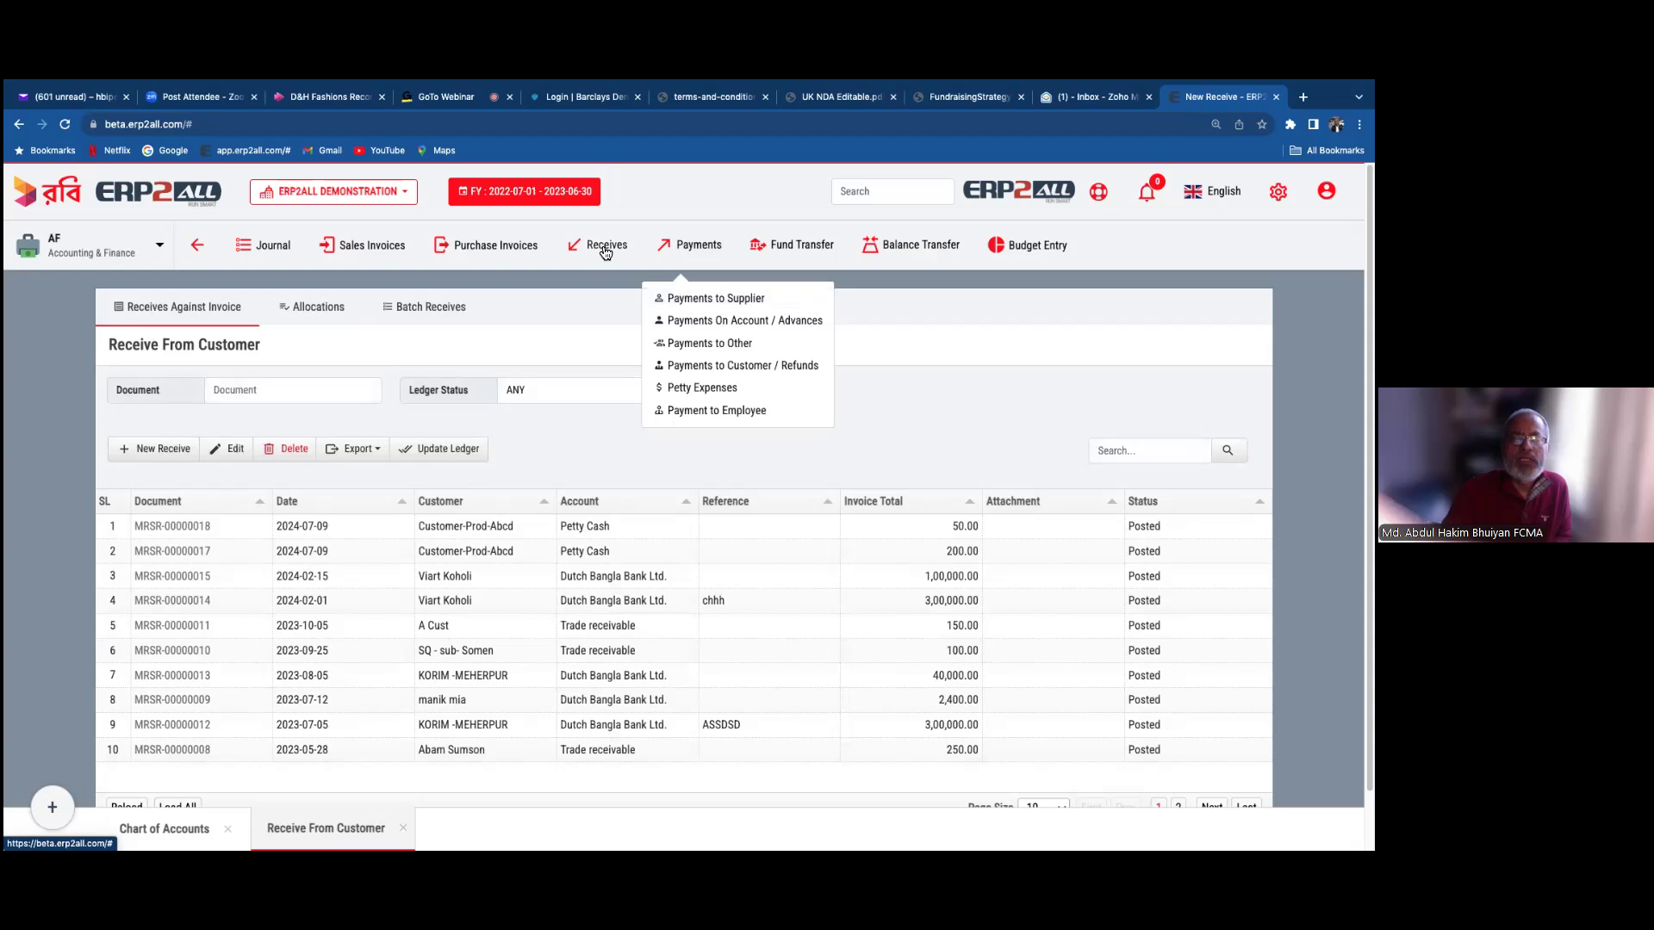
{"action": "mouse_move", "coordinate": [605, 251]}
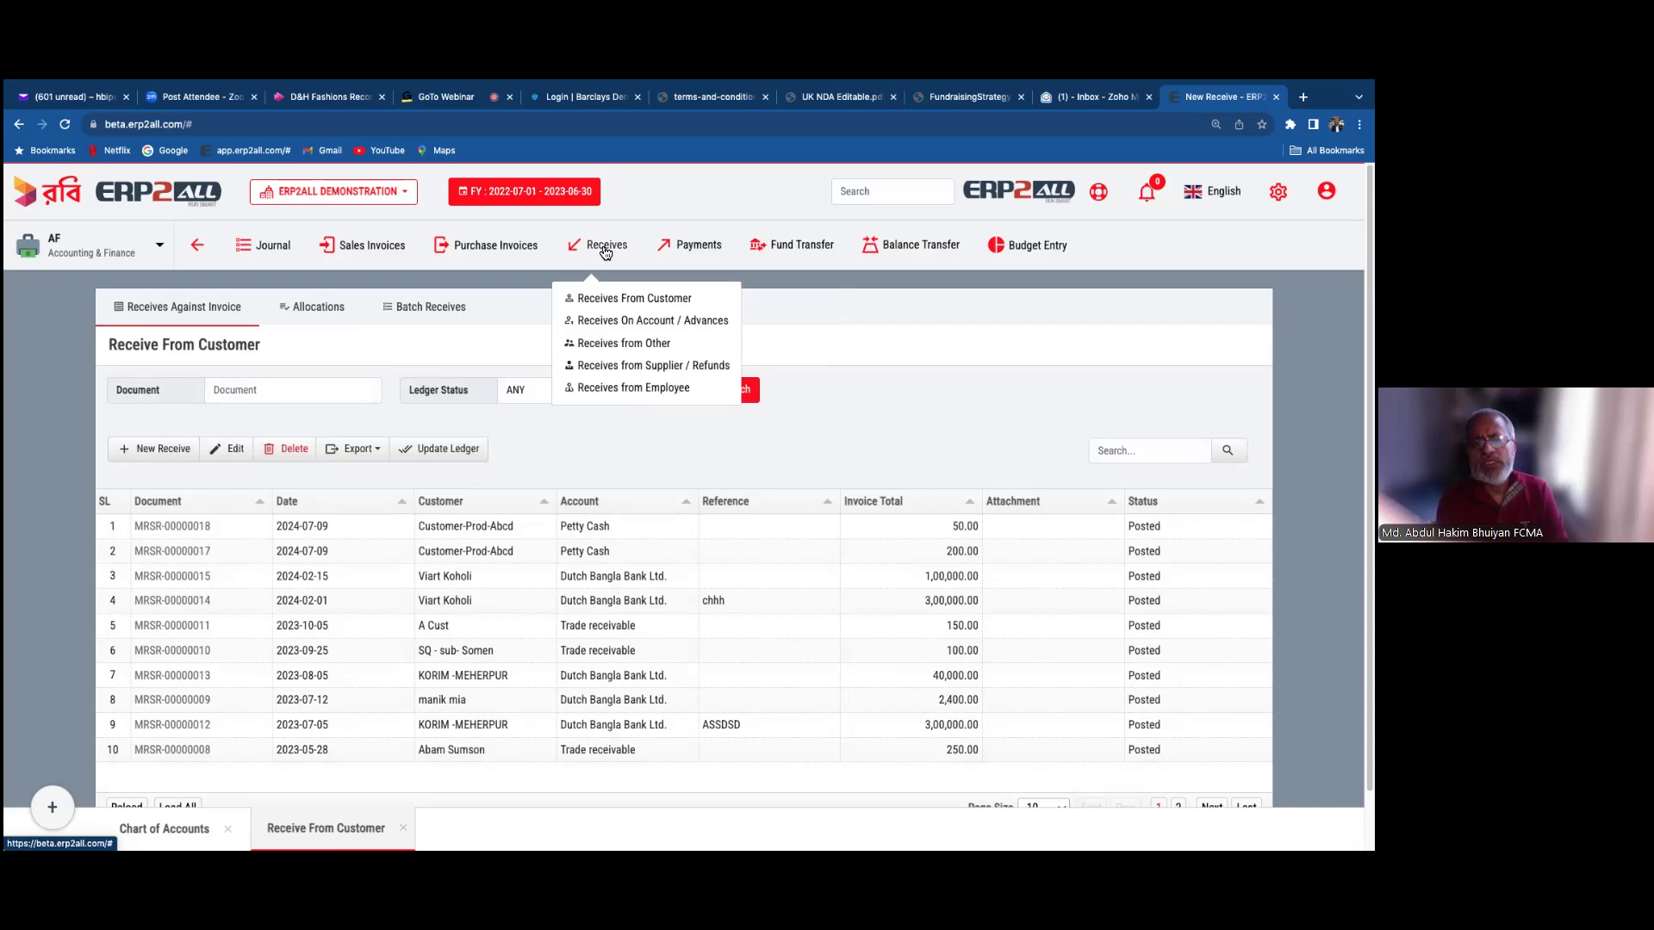
{"action": "left_click", "coordinate": [658, 322]}
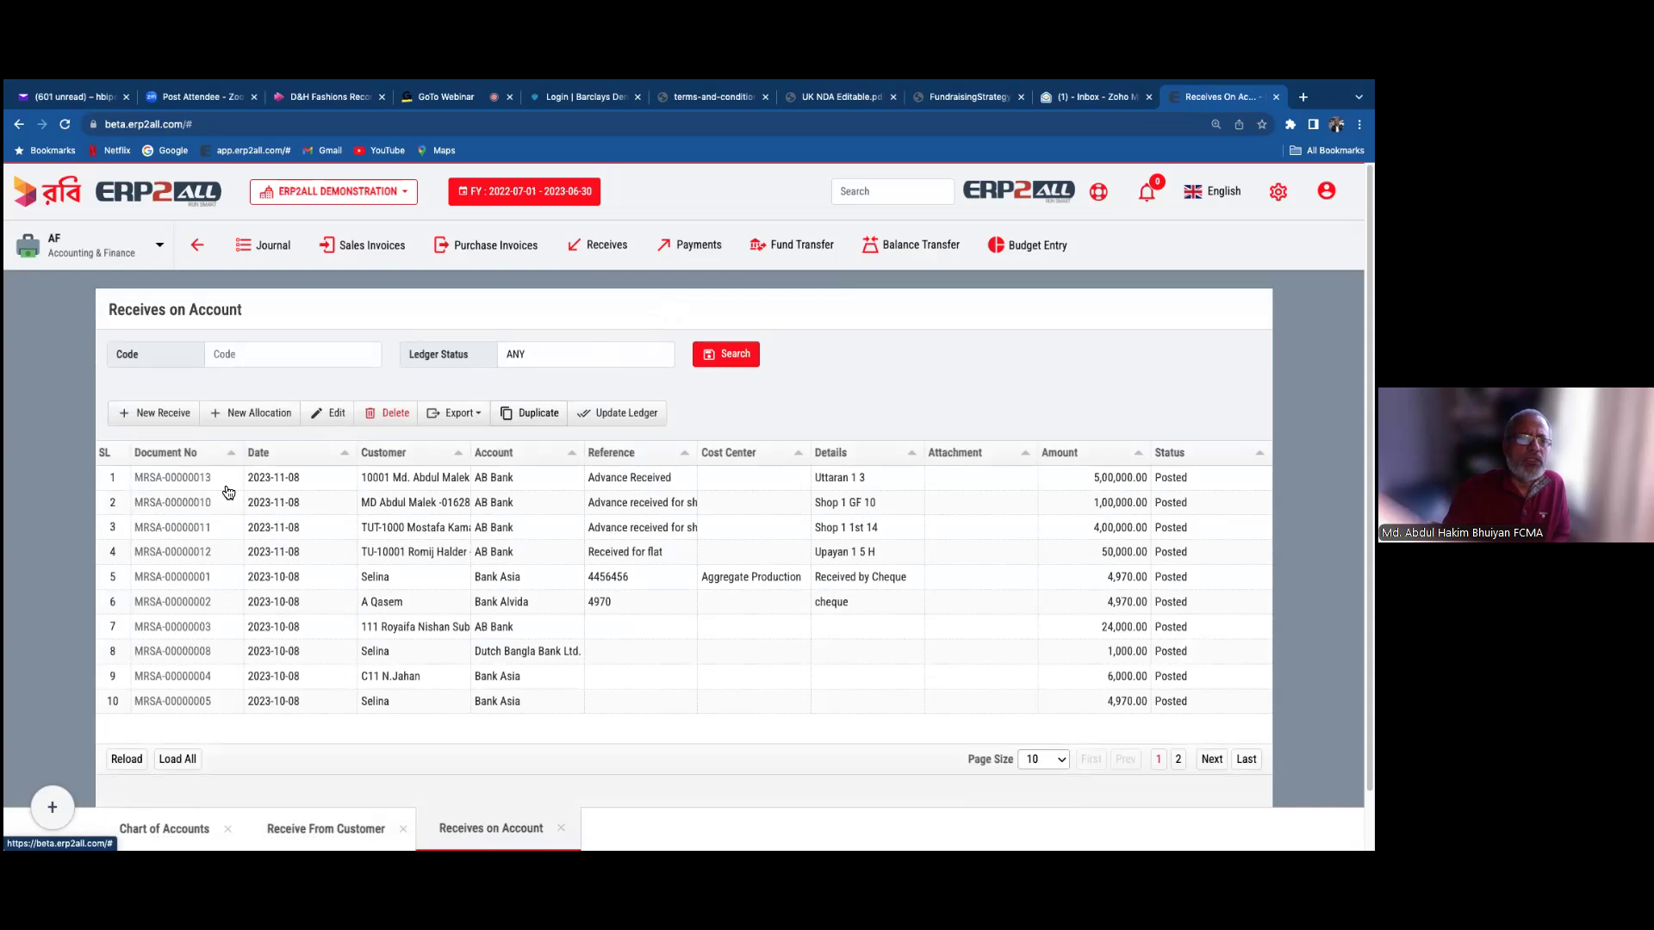
{"action": "left_click", "coordinate": [234, 487]}
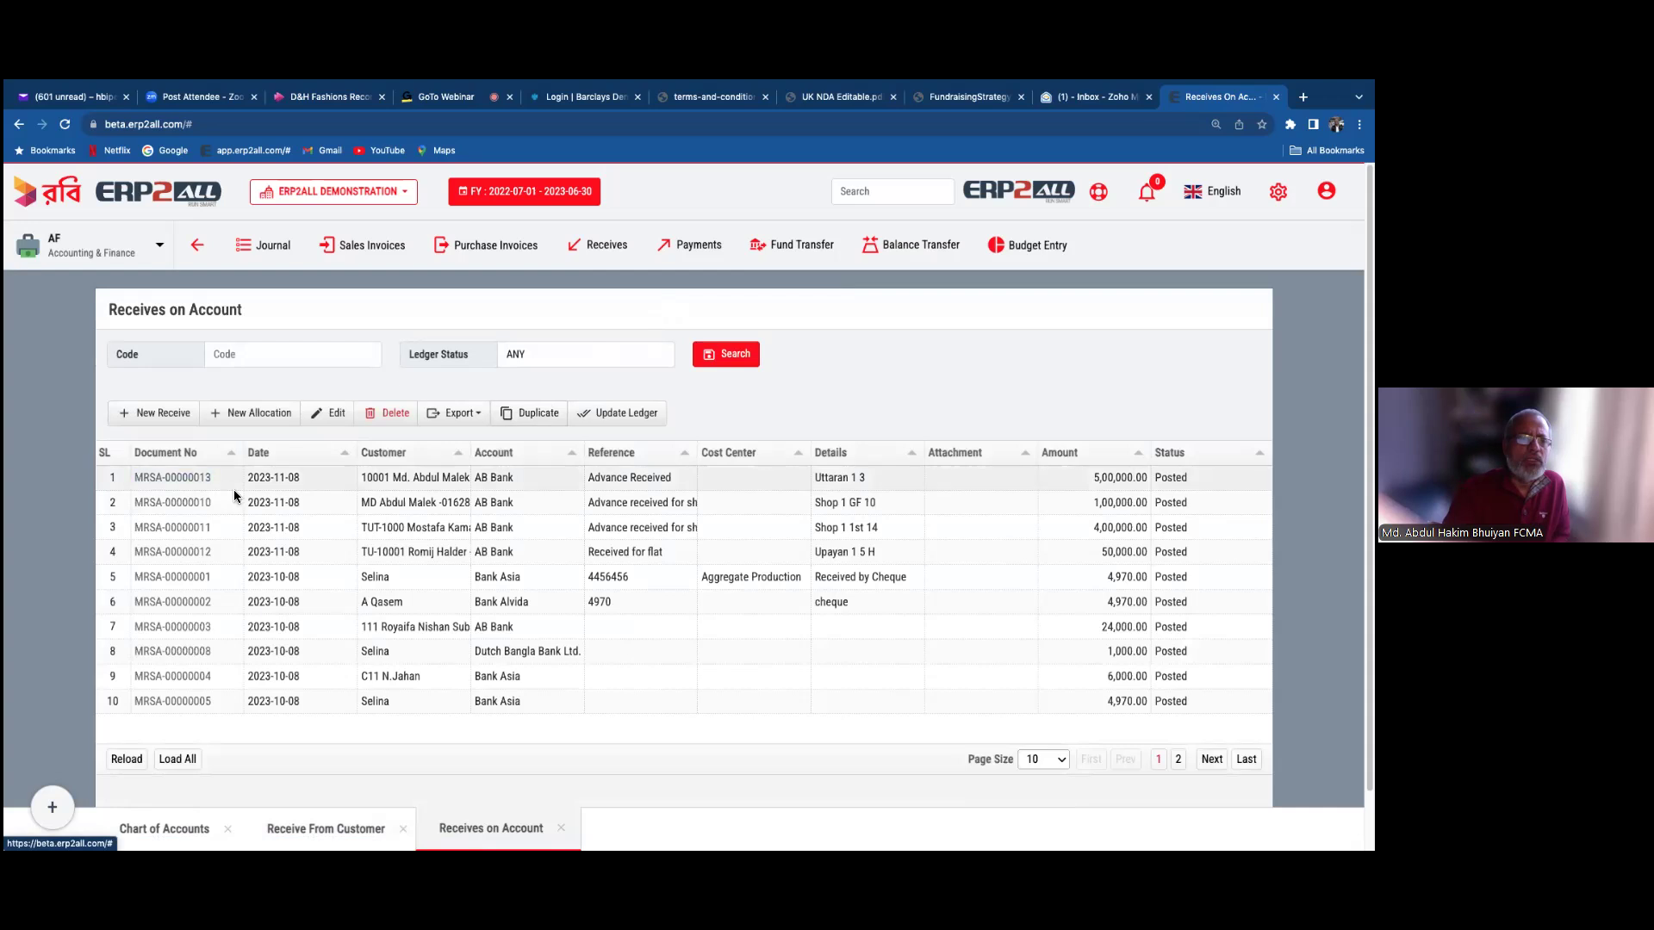
{"action": "left_click", "coordinate": [265, 417]}
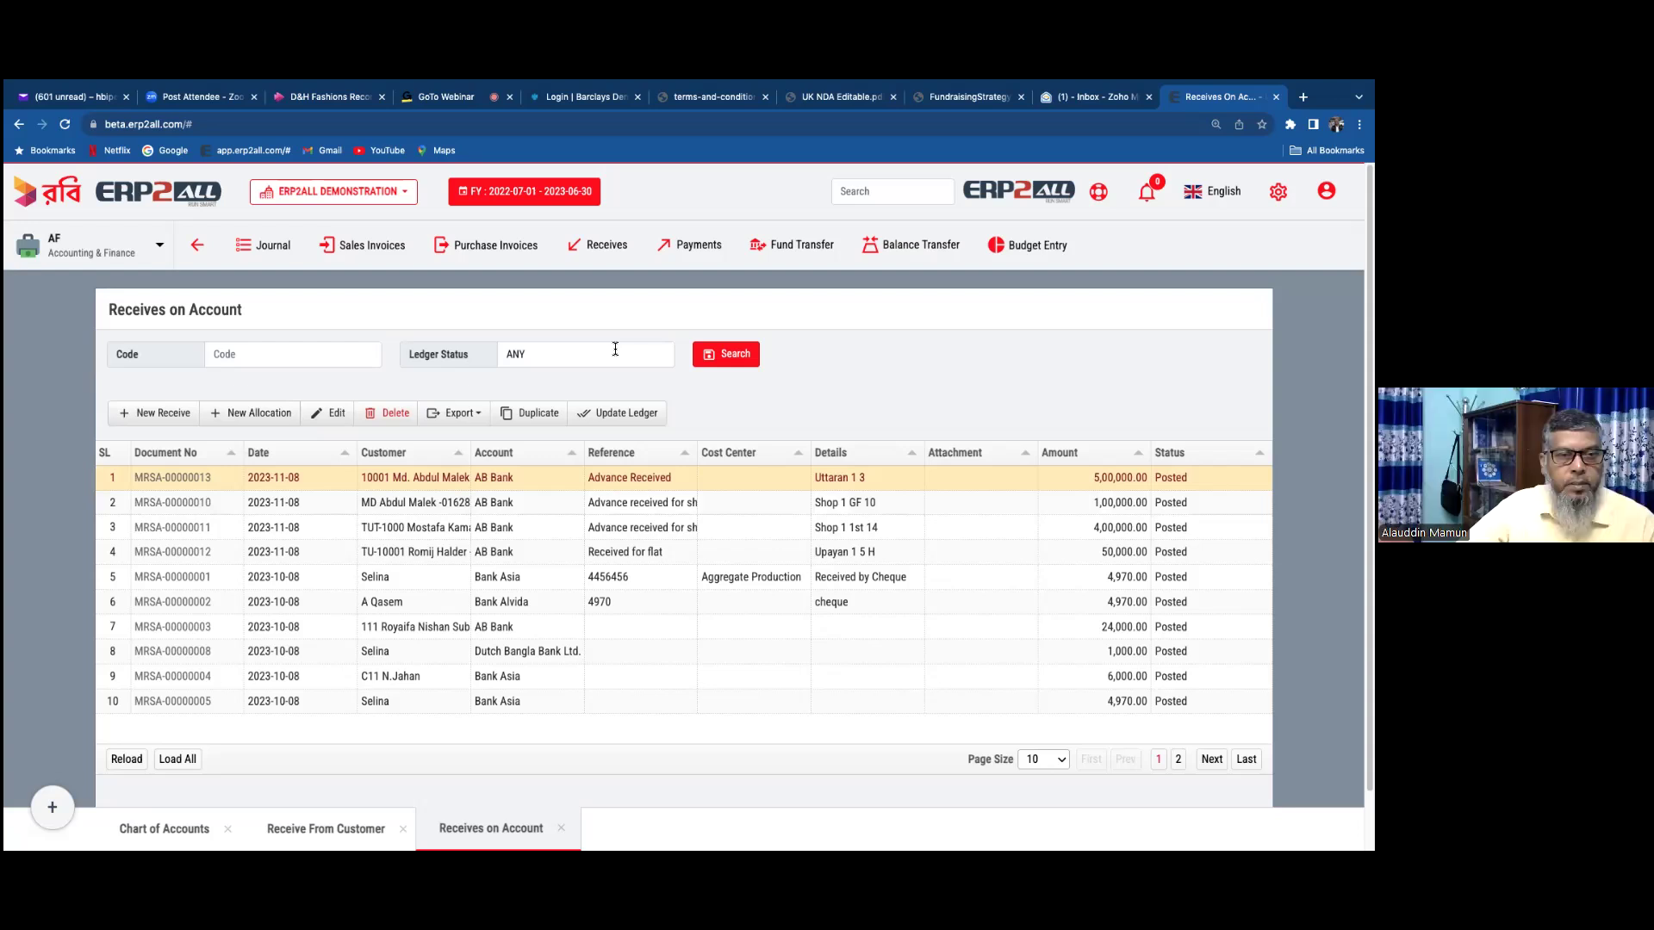
- Switch to the Payroll Management module and open its configuration
{"action": "left_click", "coordinate": [196, 247]}
{"action": "left_click", "coordinate": [167, 248]}
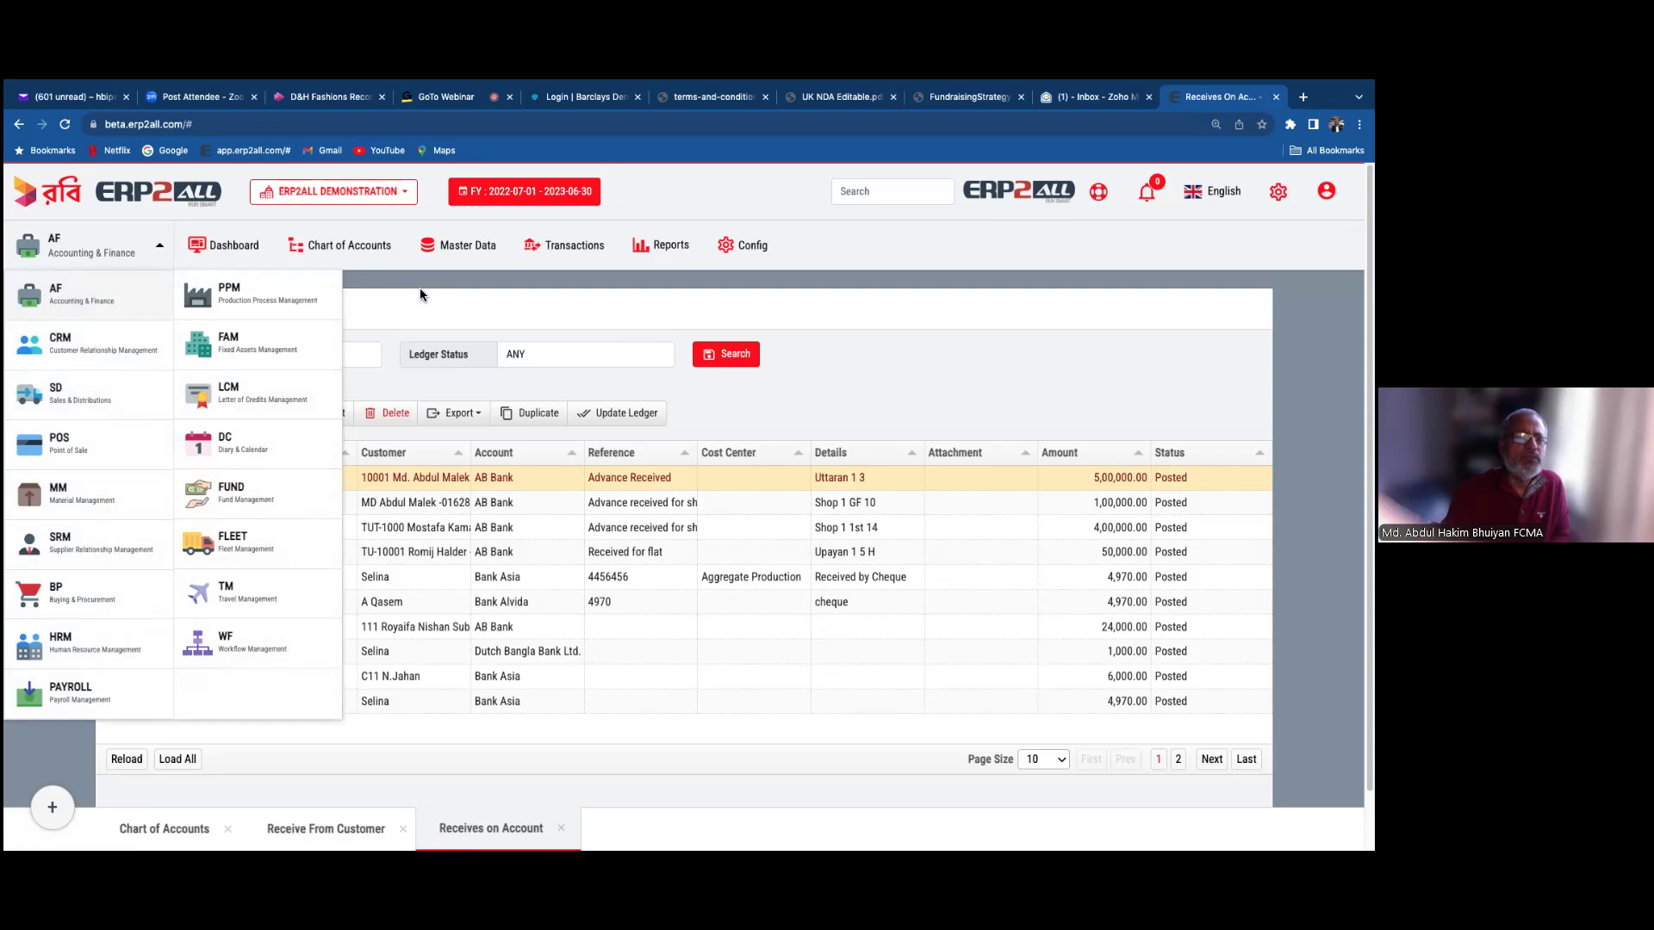
{"action": "left_click", "coordinate": [65, 691]}
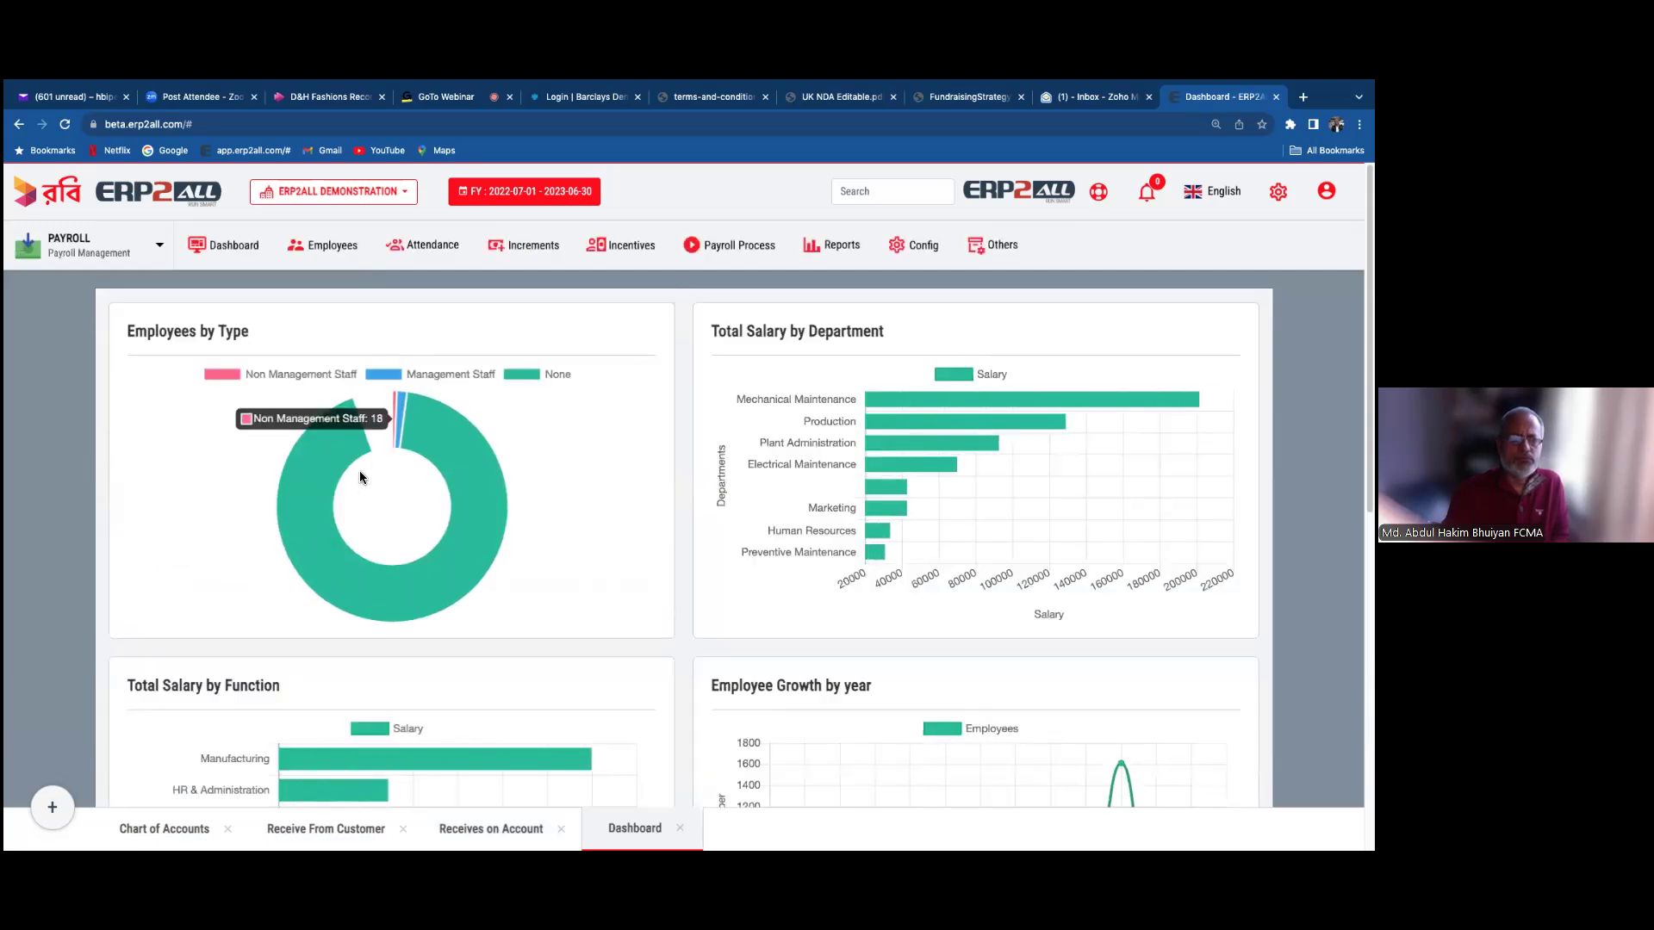
{"action": "left_click", "coordinate": [917, 251]}
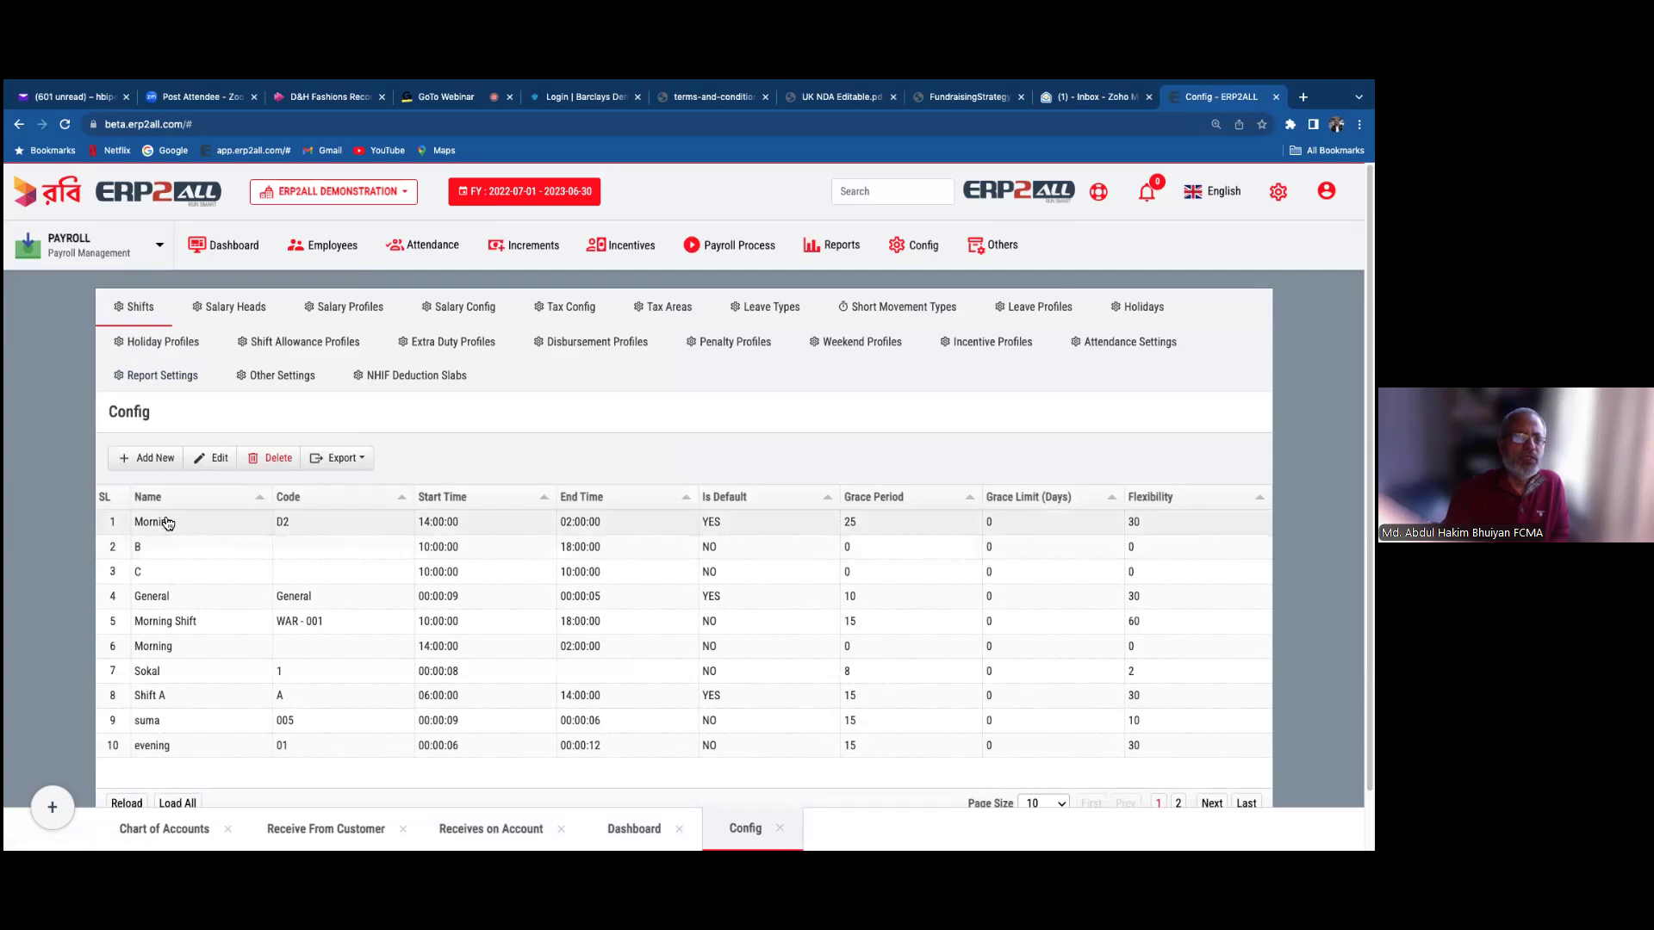
- Review a blank new shift form's grace period, flexibility, half-duty and no-duty rules, and close it without saving
{"action": "left_click", "coordinate": [158, 462]}
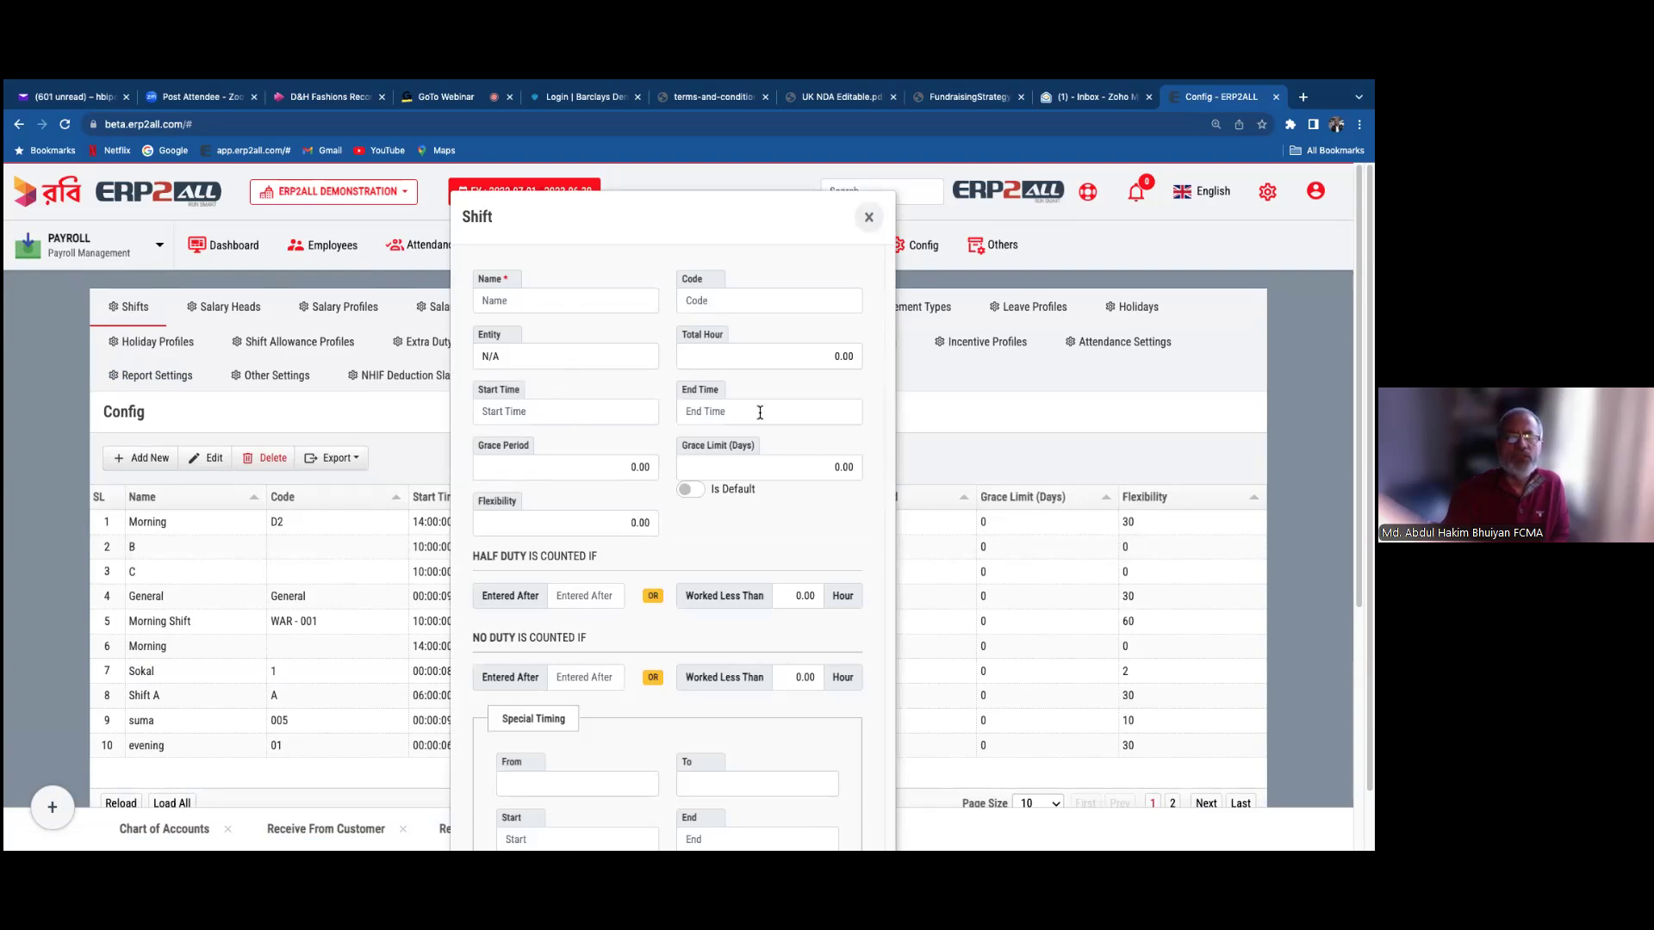
{"action": "left_click", "coordinate": [634, 468]}
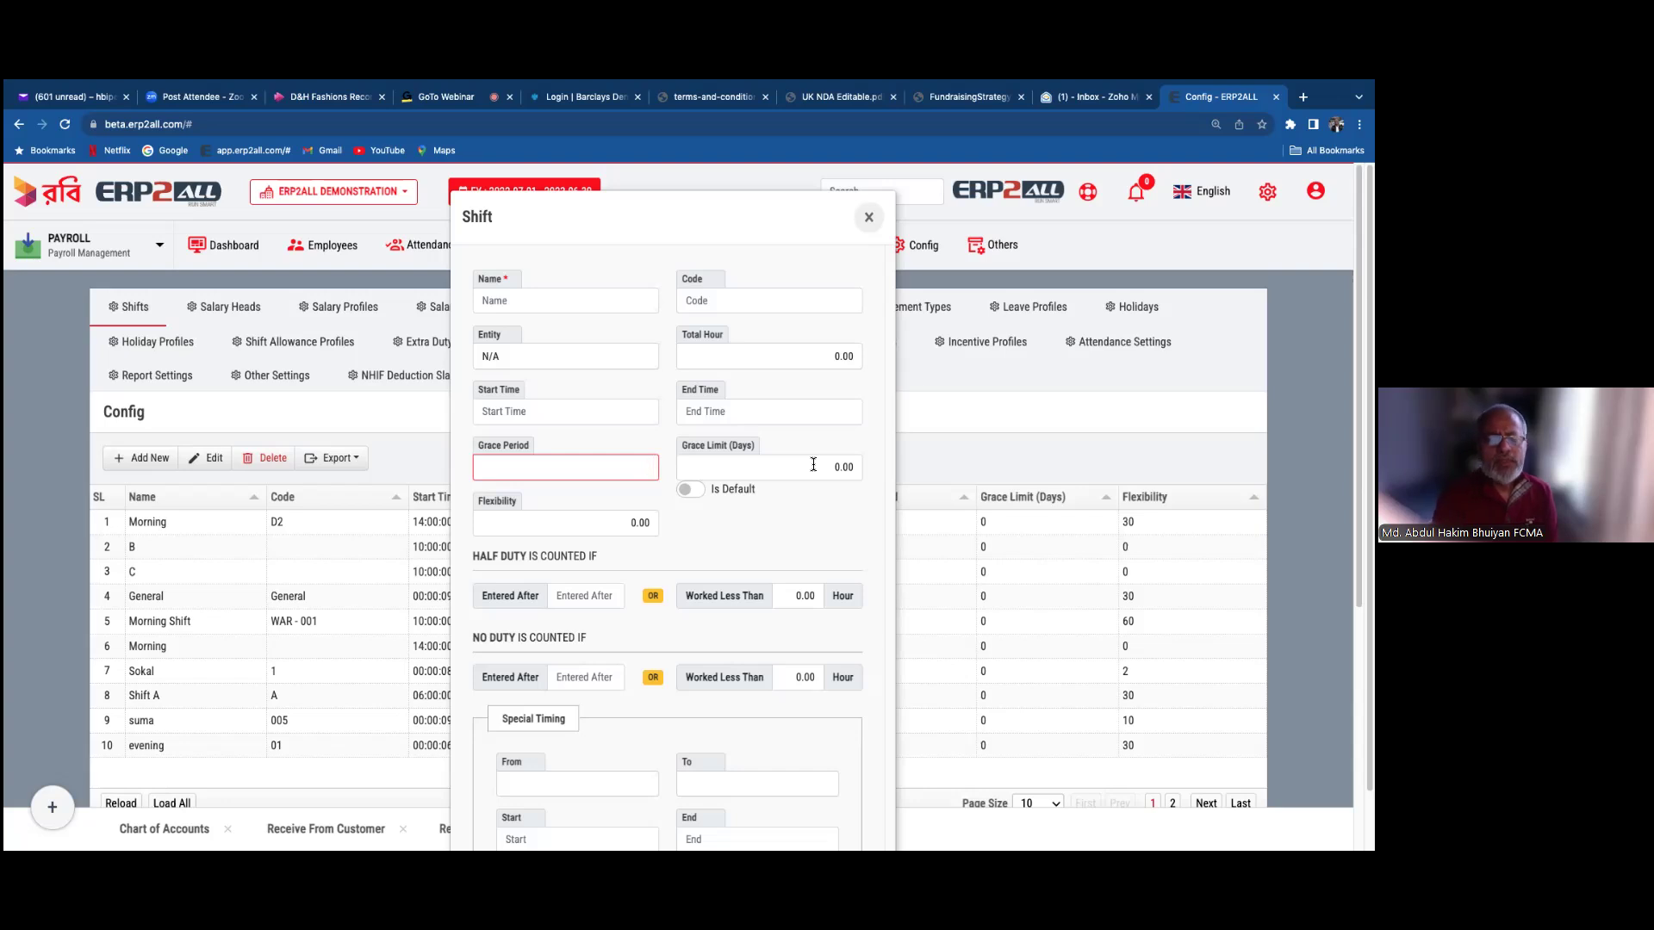
{"action": "left_click", "coordinate": [625, 522]}
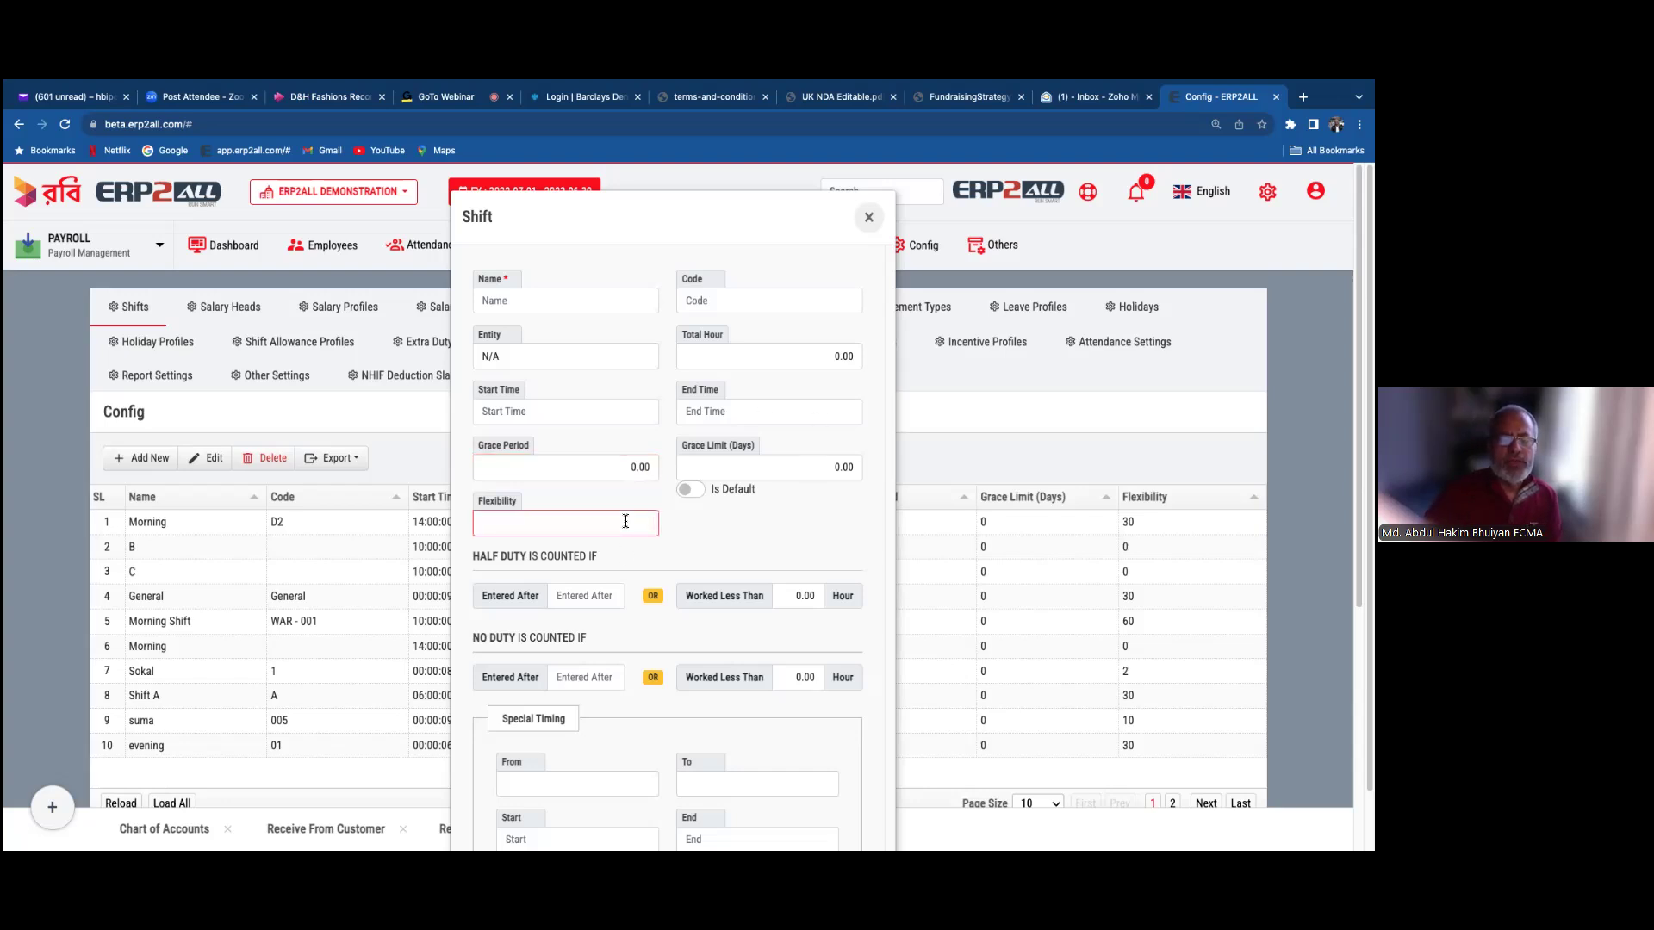
{"action": "left_click", "coordinate": [674, 526]}
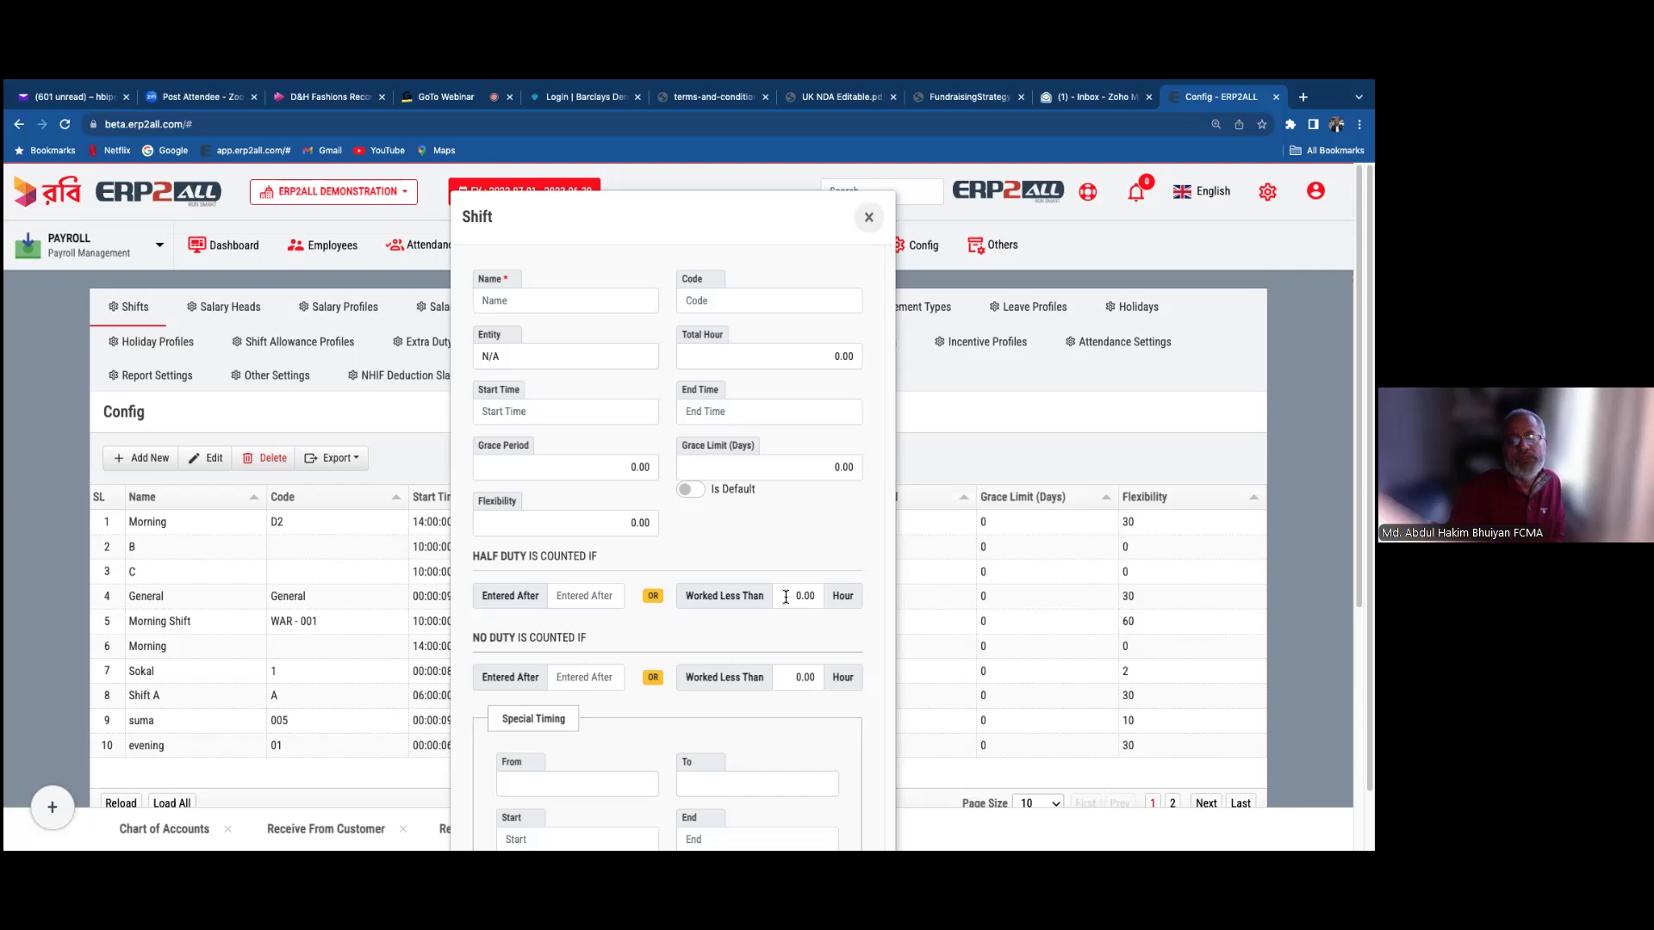
{"action": "left_click_drag", "start_coordinate": [488, 599], "coordinate": [823, 605]}
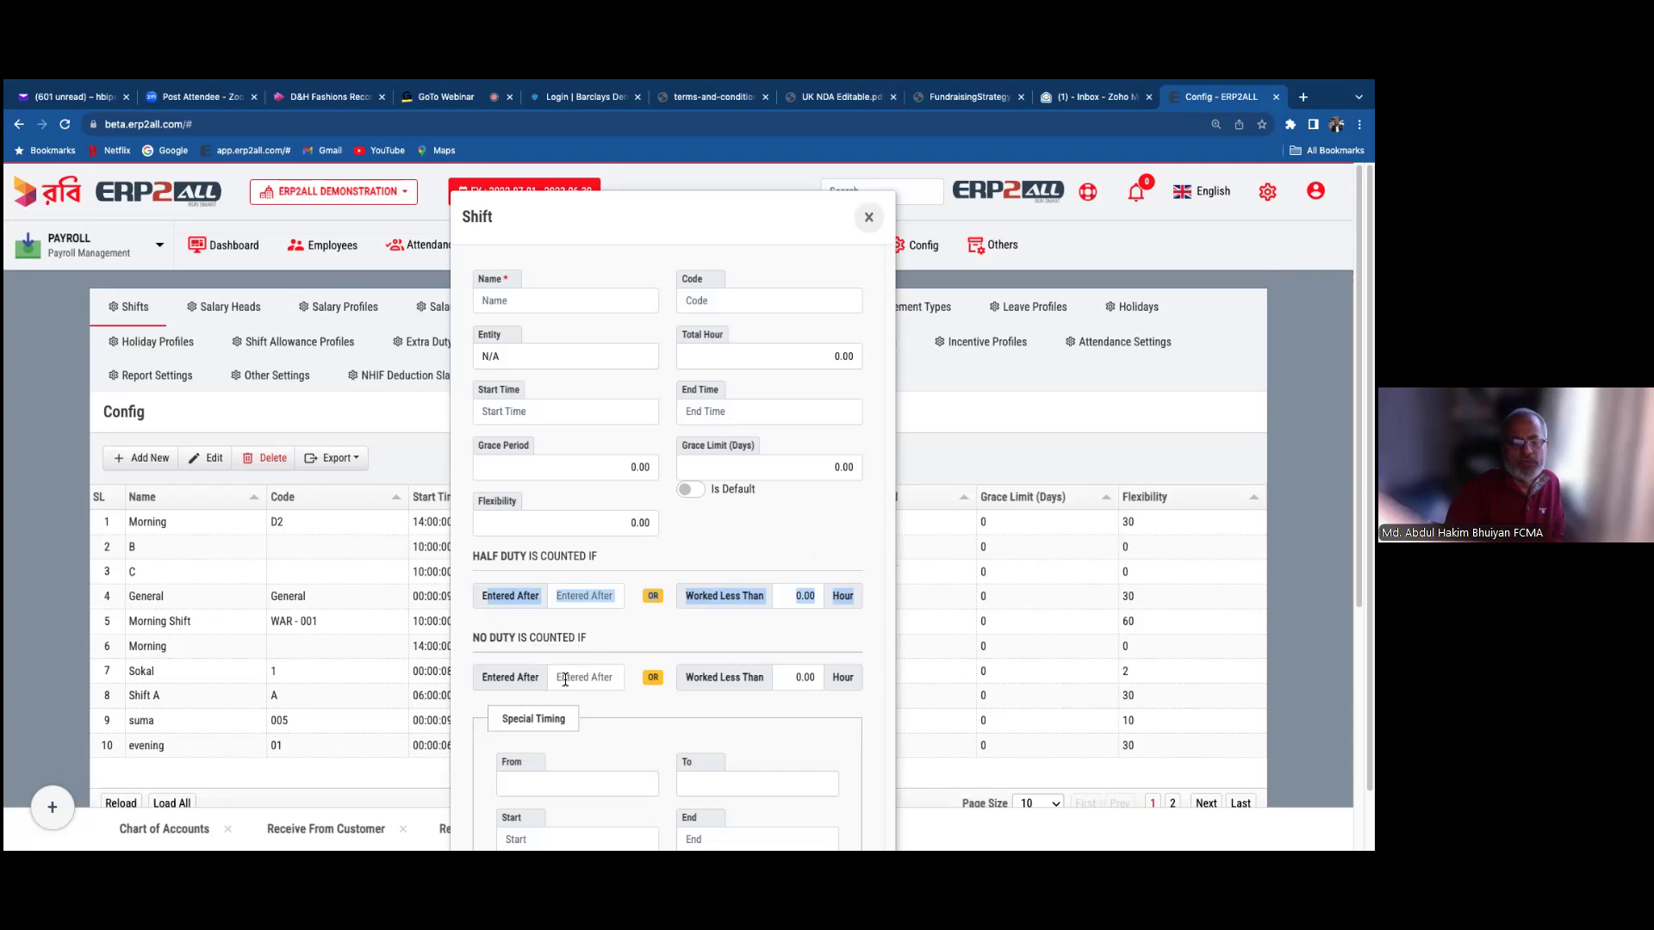
{"action": "left_click_drag", "start_coordinate": [486, 679], "coordinate": [854, 682]}
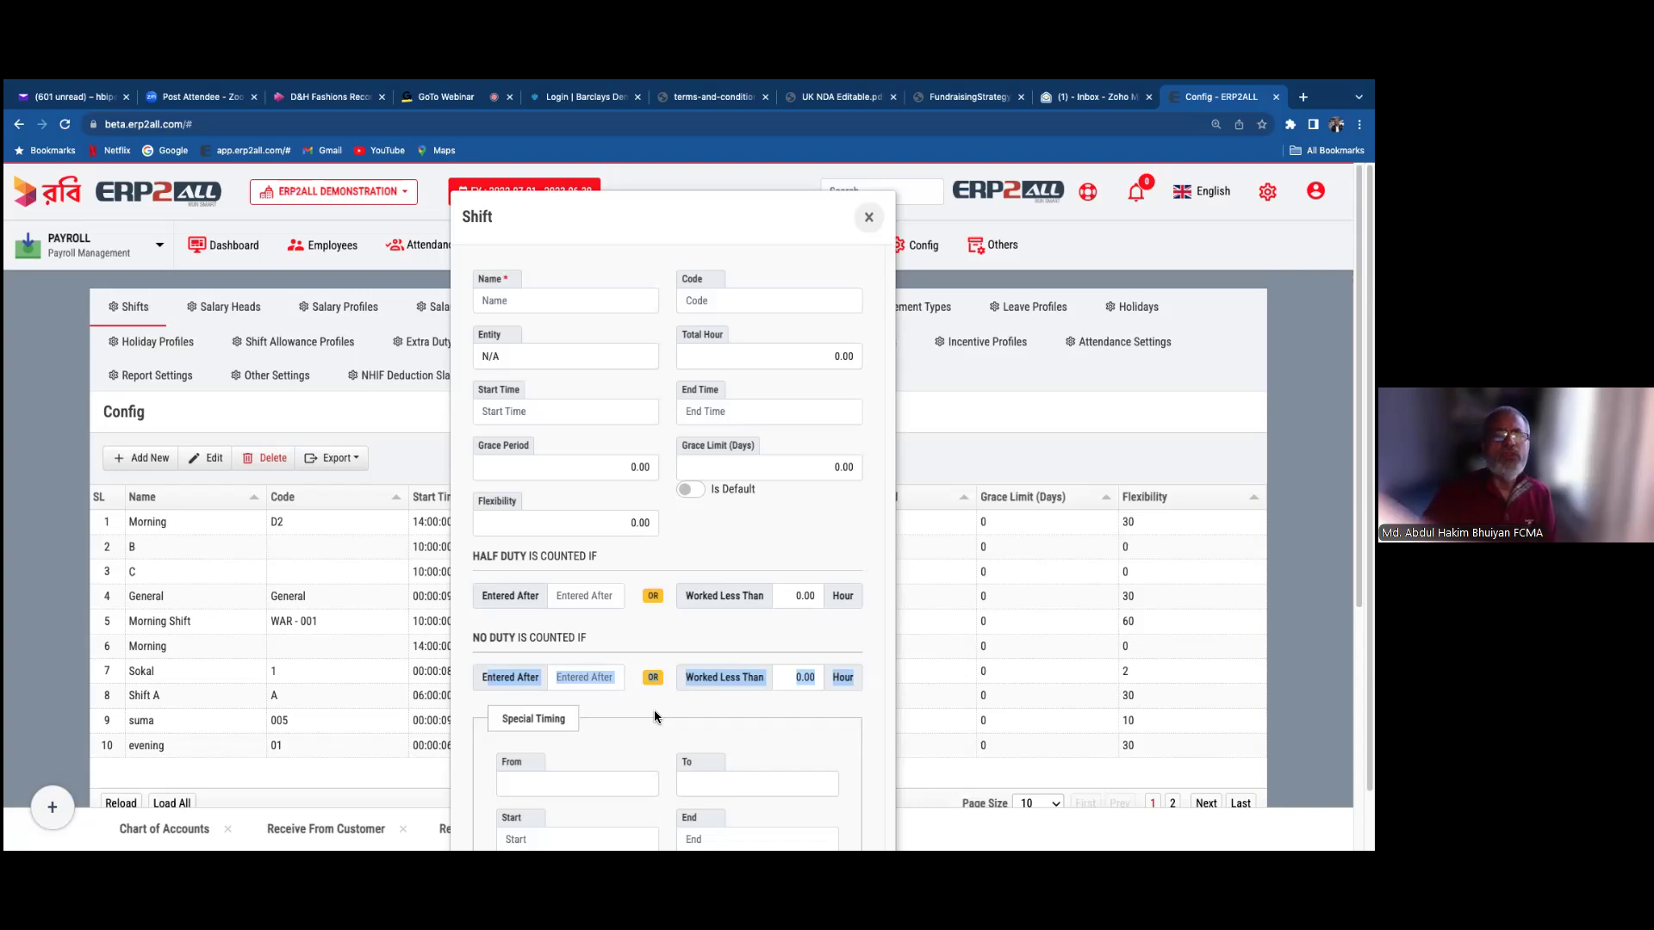
{"action": "left_click", "coordinate": [869, 219]}
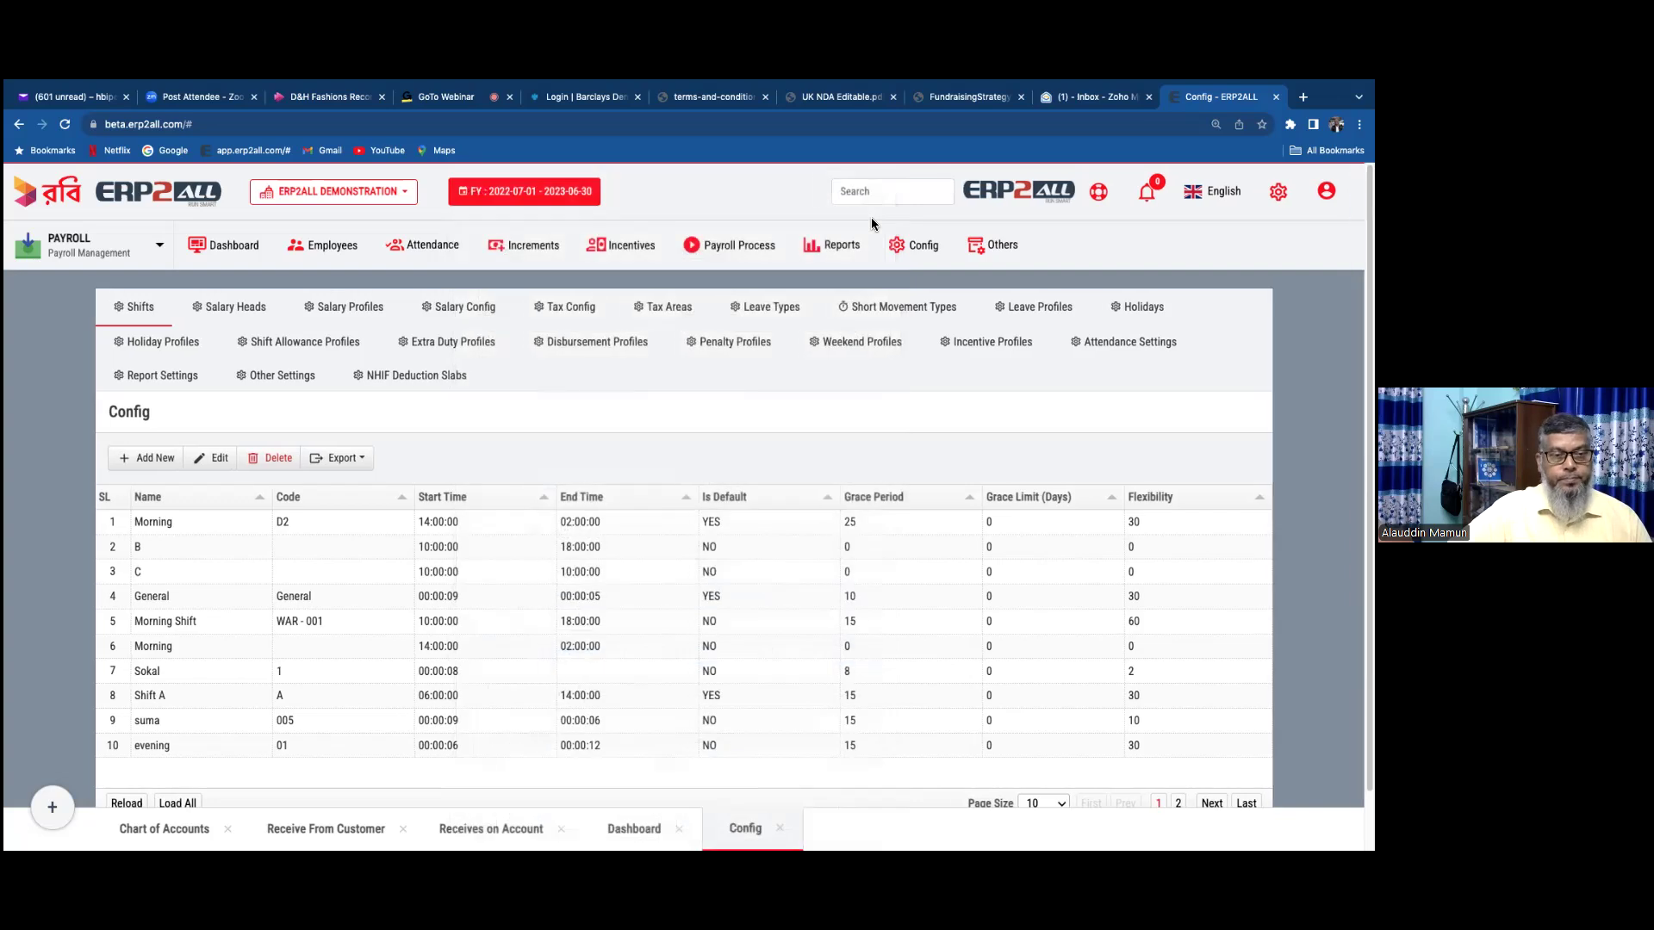
- Look through the payroll salary heads, salary profiles and employee salary configuration
{"action": "left_click", "coordinate": [250, 312]}
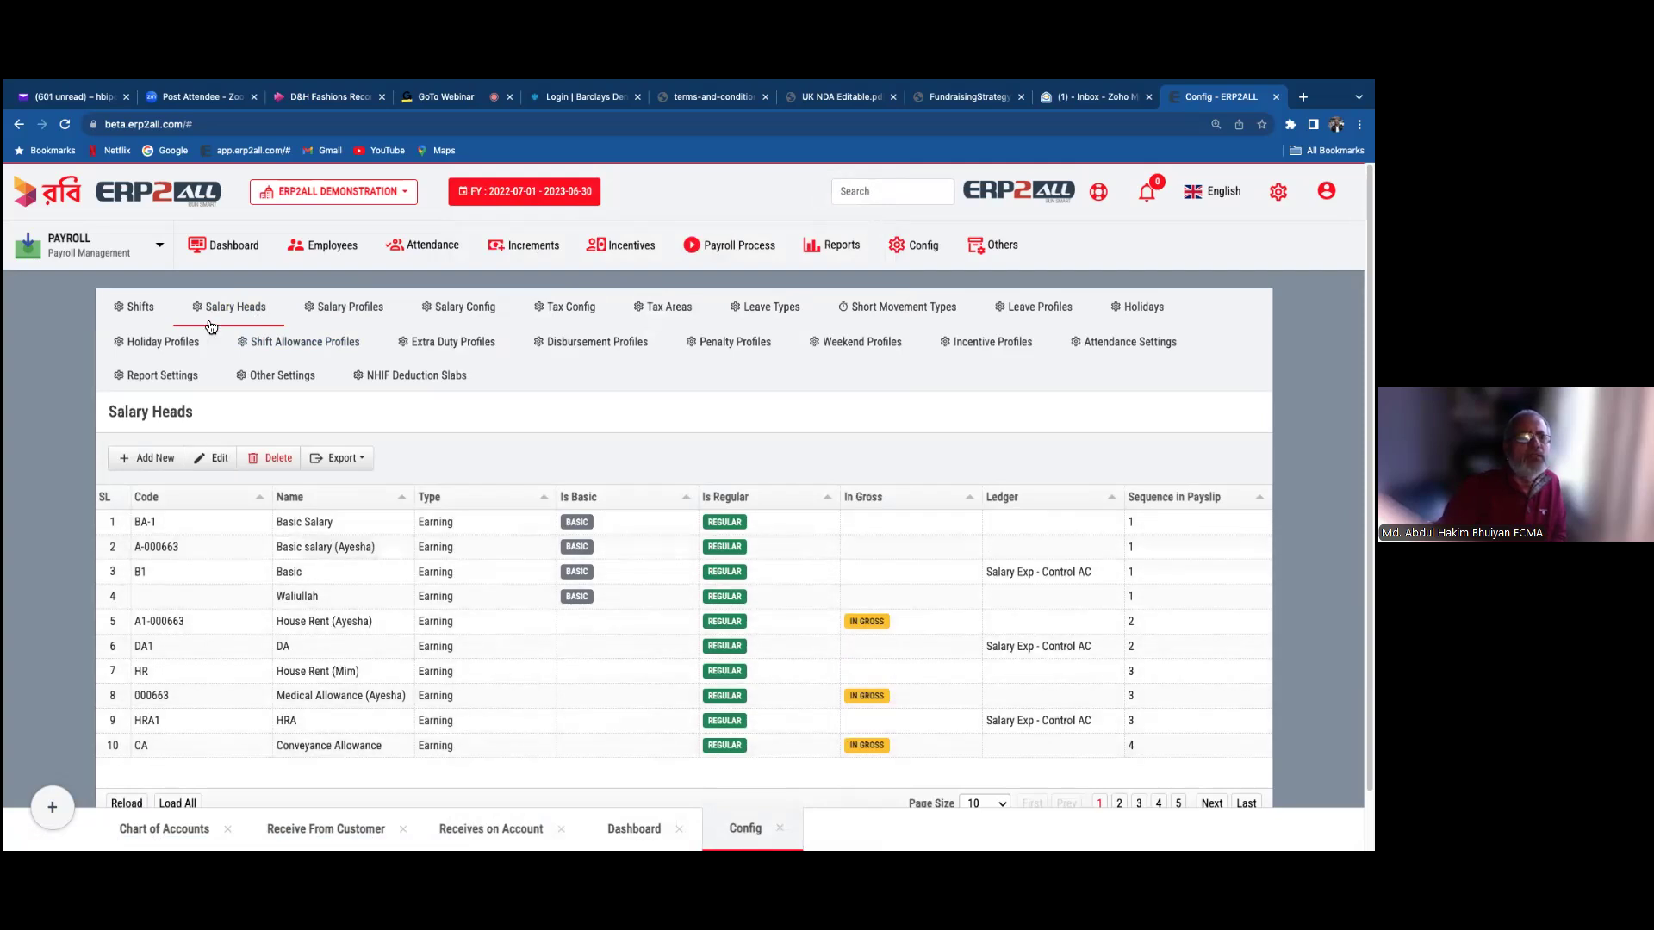
{"action": "left_click", "coordinate": [360, 308]}
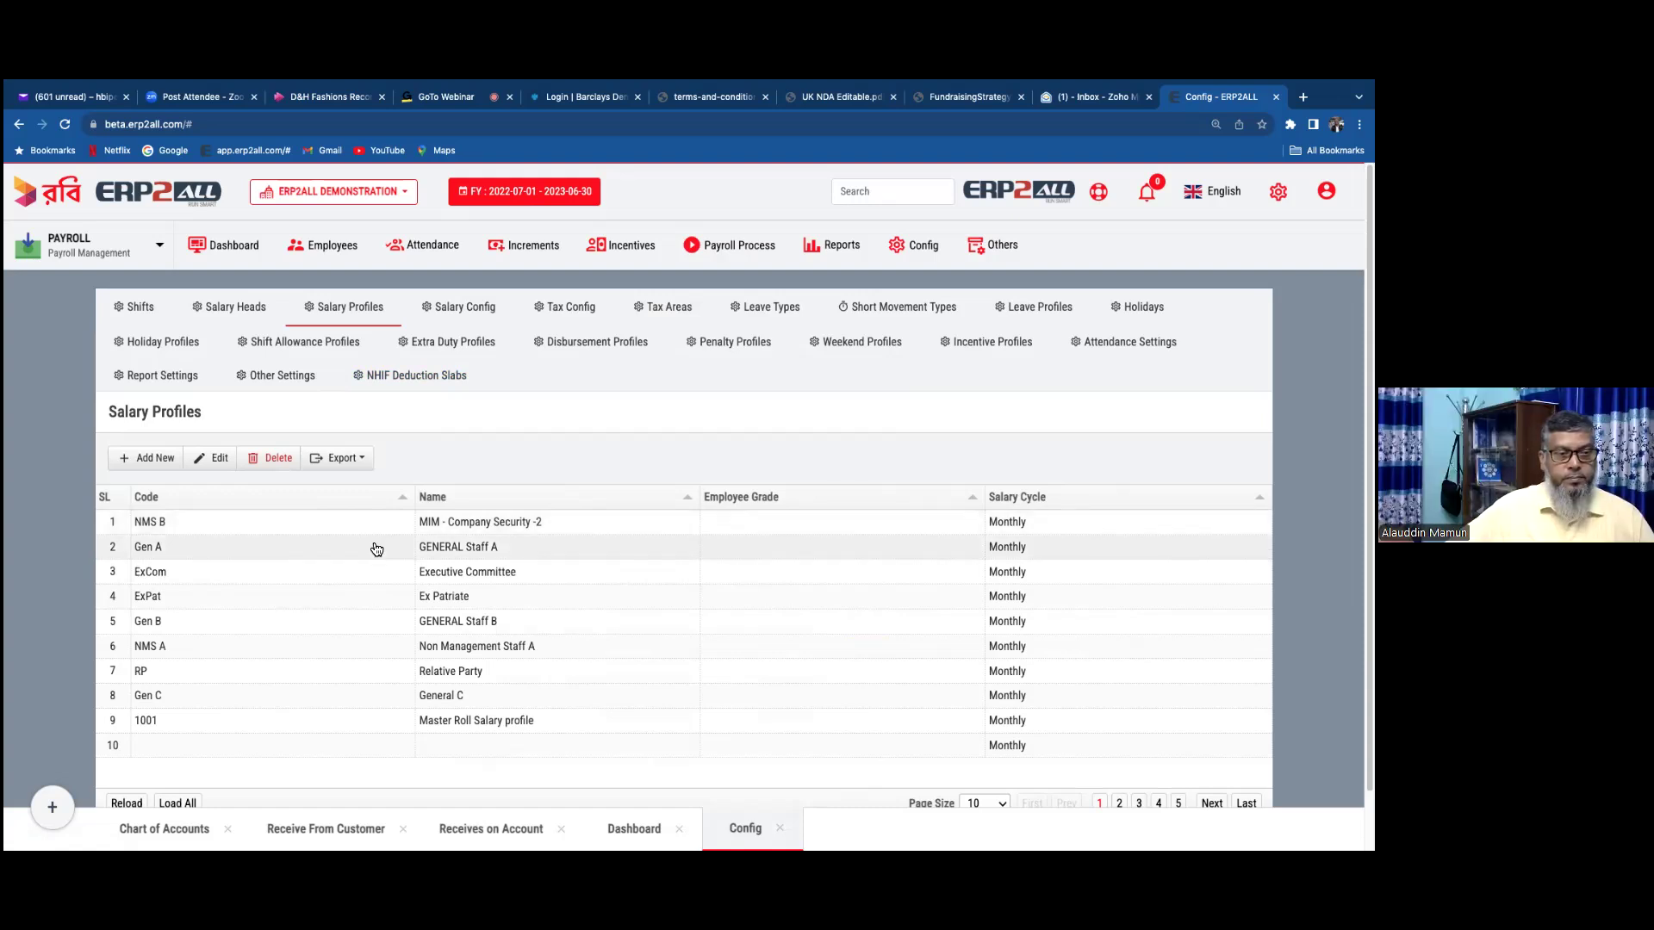
{"action": "left_click", "coordinate": [465, 308]}
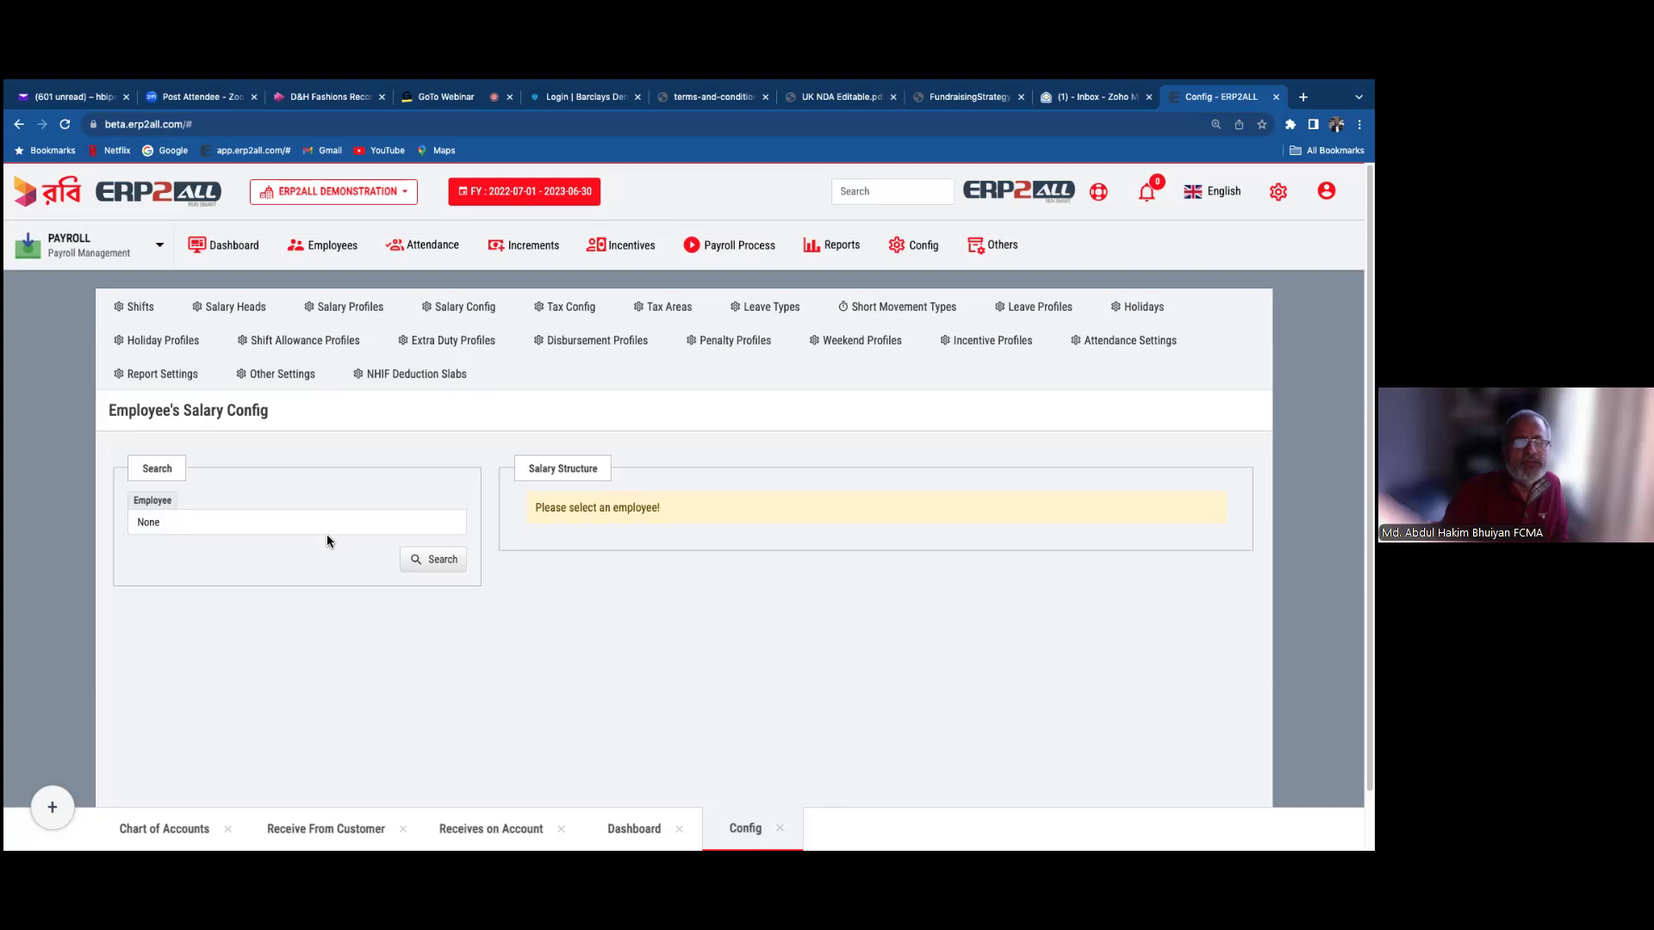
- Examine the payroll tax configuration, from exemption and investment rules to the tax slabs for men, women, third gender and senior citizens
{"action": "left_click", "coordinate": [569, 308]}
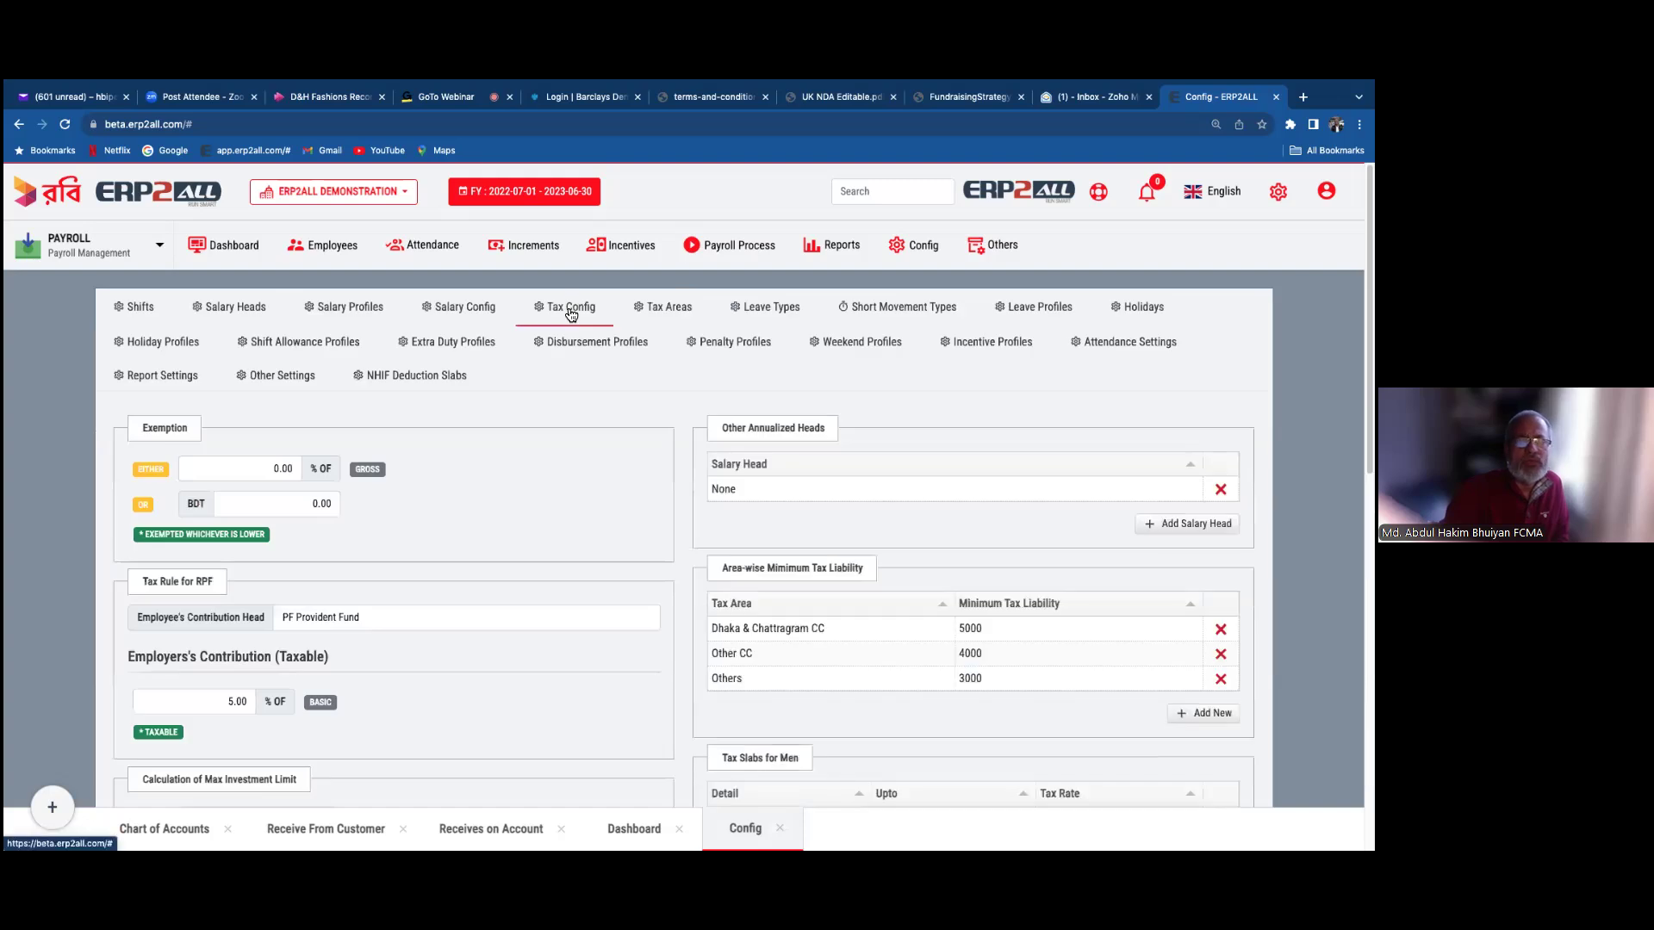
{"action": "scroll", "coordinate": [906, 293], "scroll_direction": "down", "scroll_amount": 2}
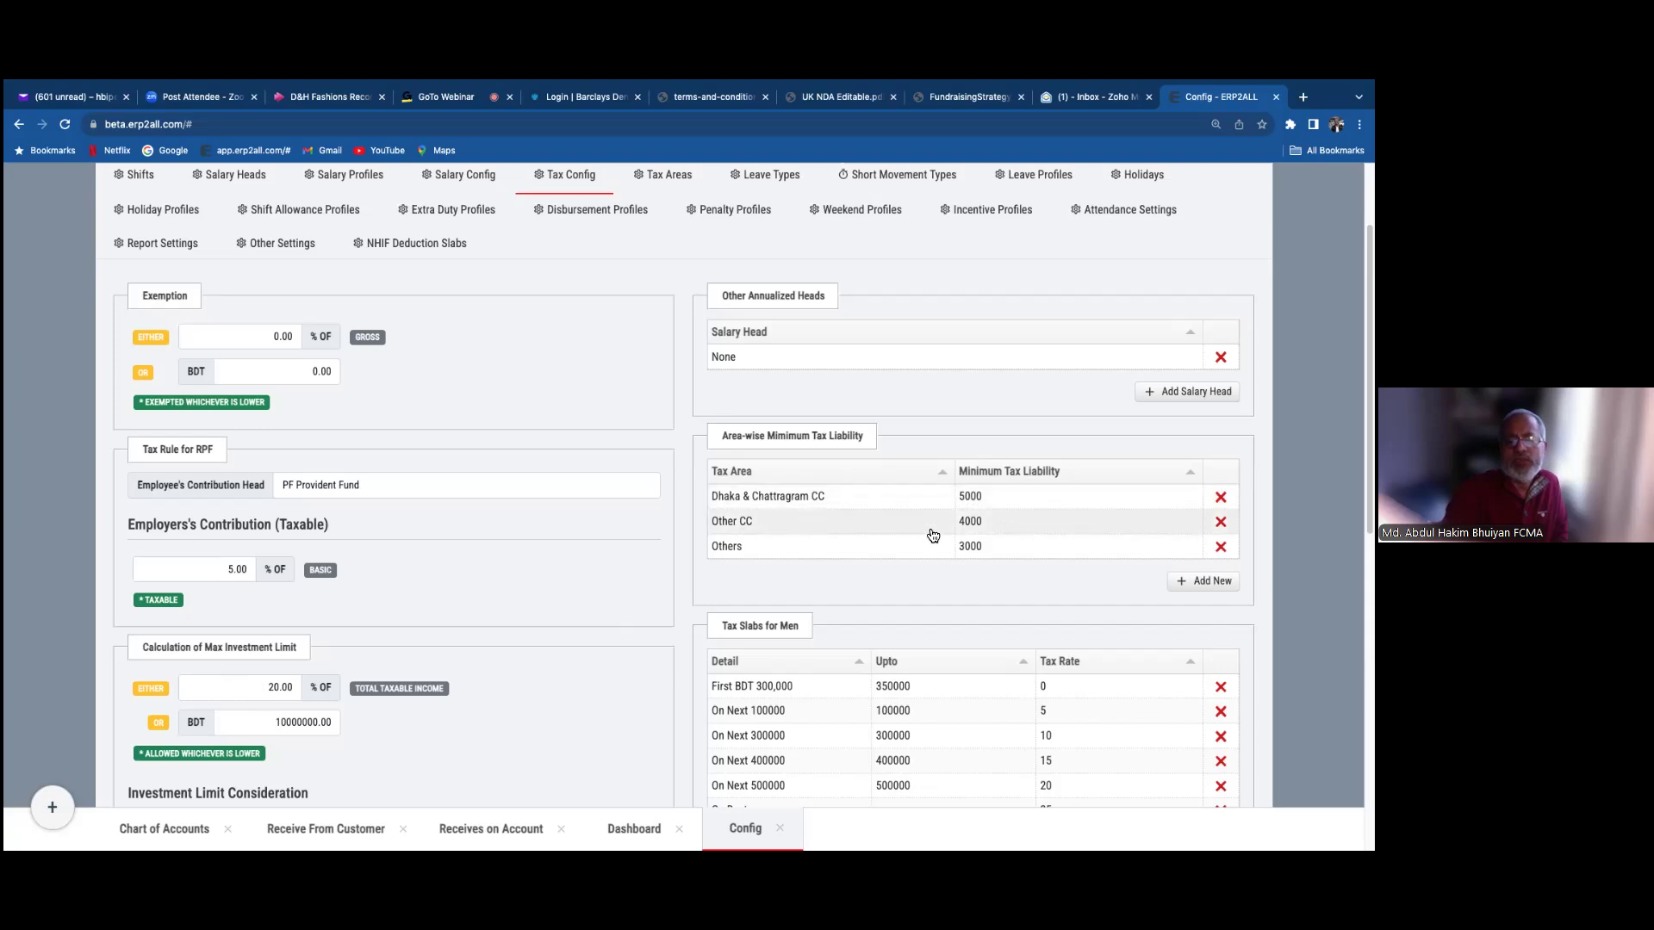
{"action": "scroll", "coordinate": [1026, 569], "scroll_direction": "down", "scroll_amount": 2}
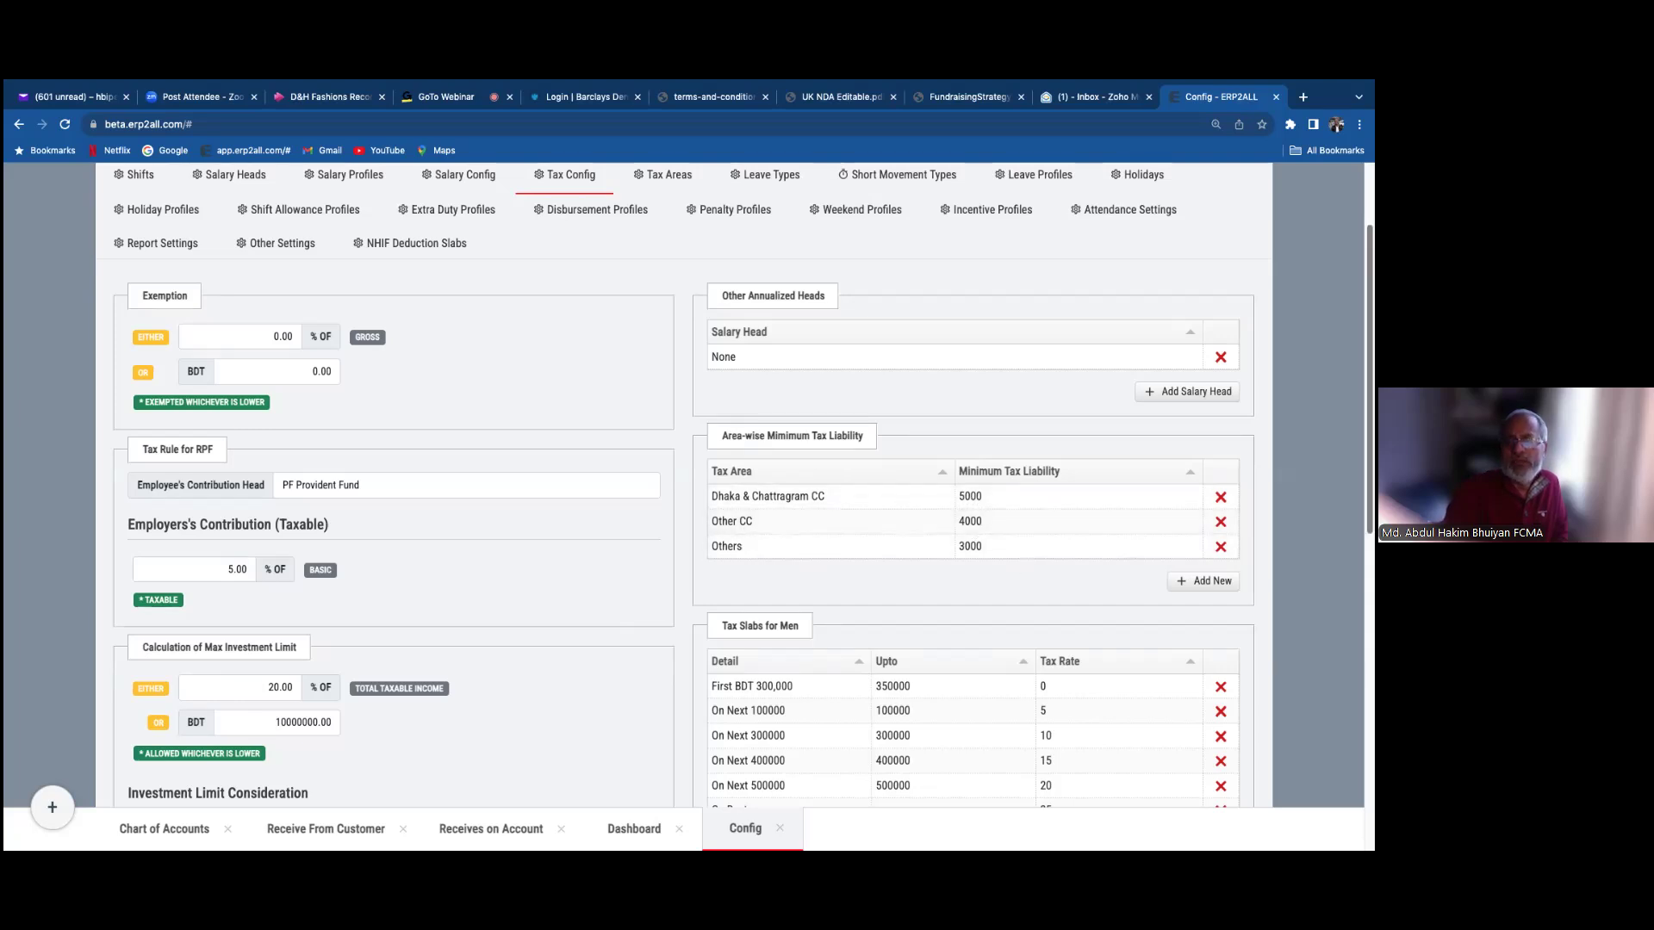
{"action": "scroll", "coordinate": [957, 431], "scroll_direction": "down", "scroll_amount": 1}
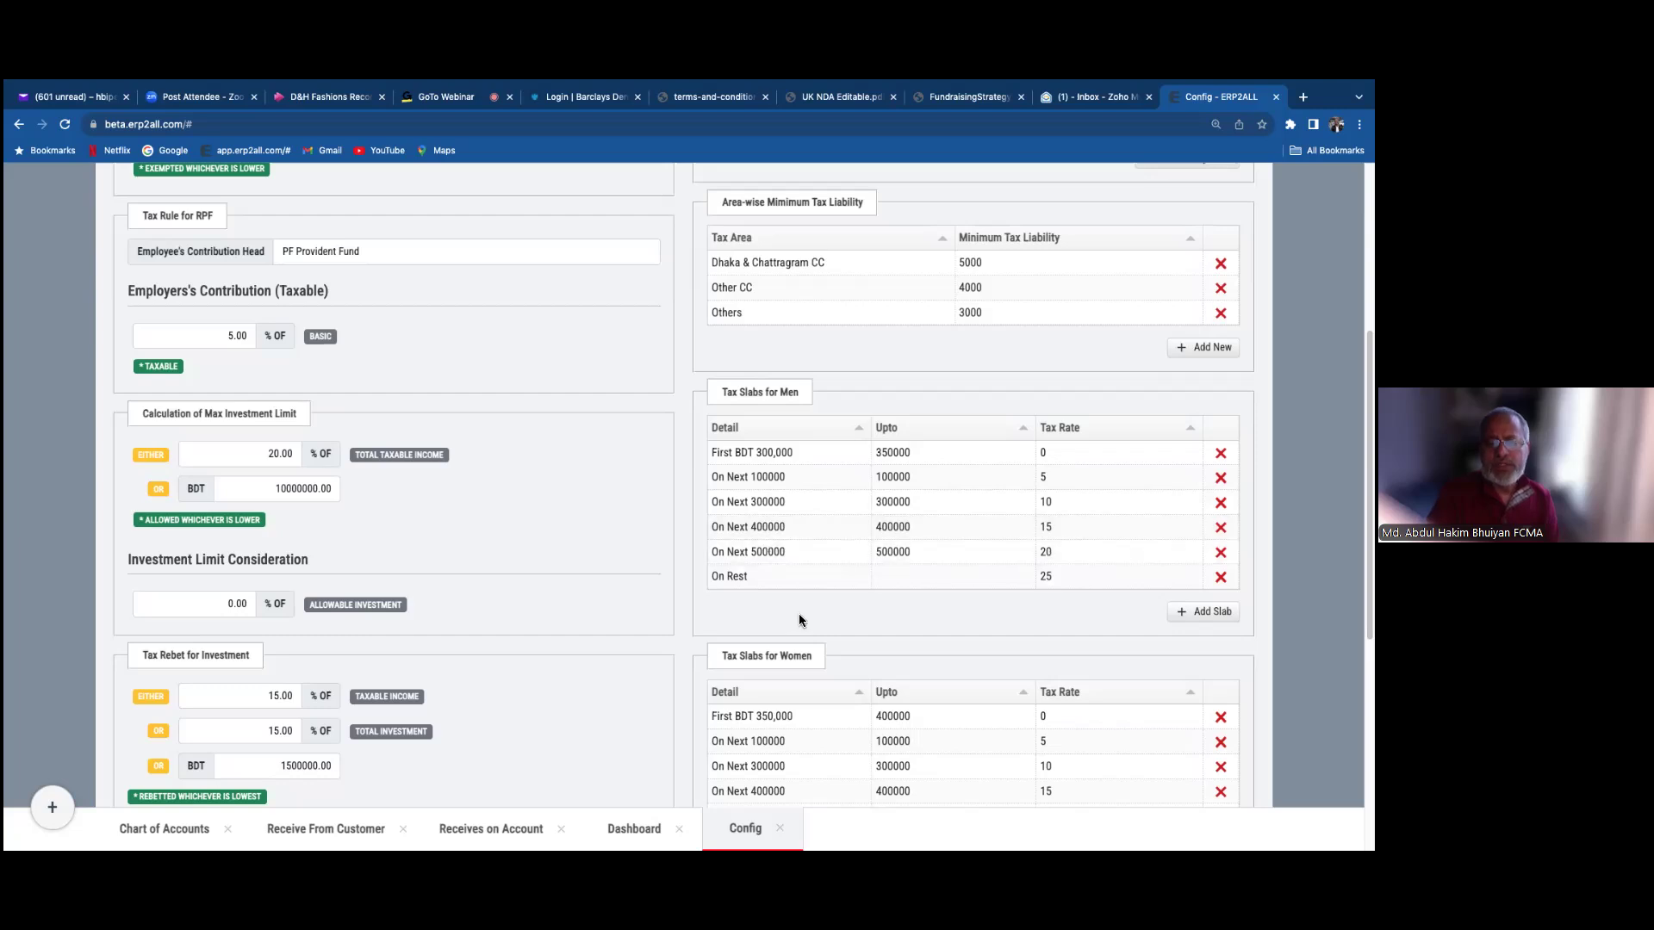
{"action": "scroll", "coordinate": [818, 361], "scroll_direction": "up", "scroll_amount": 1}
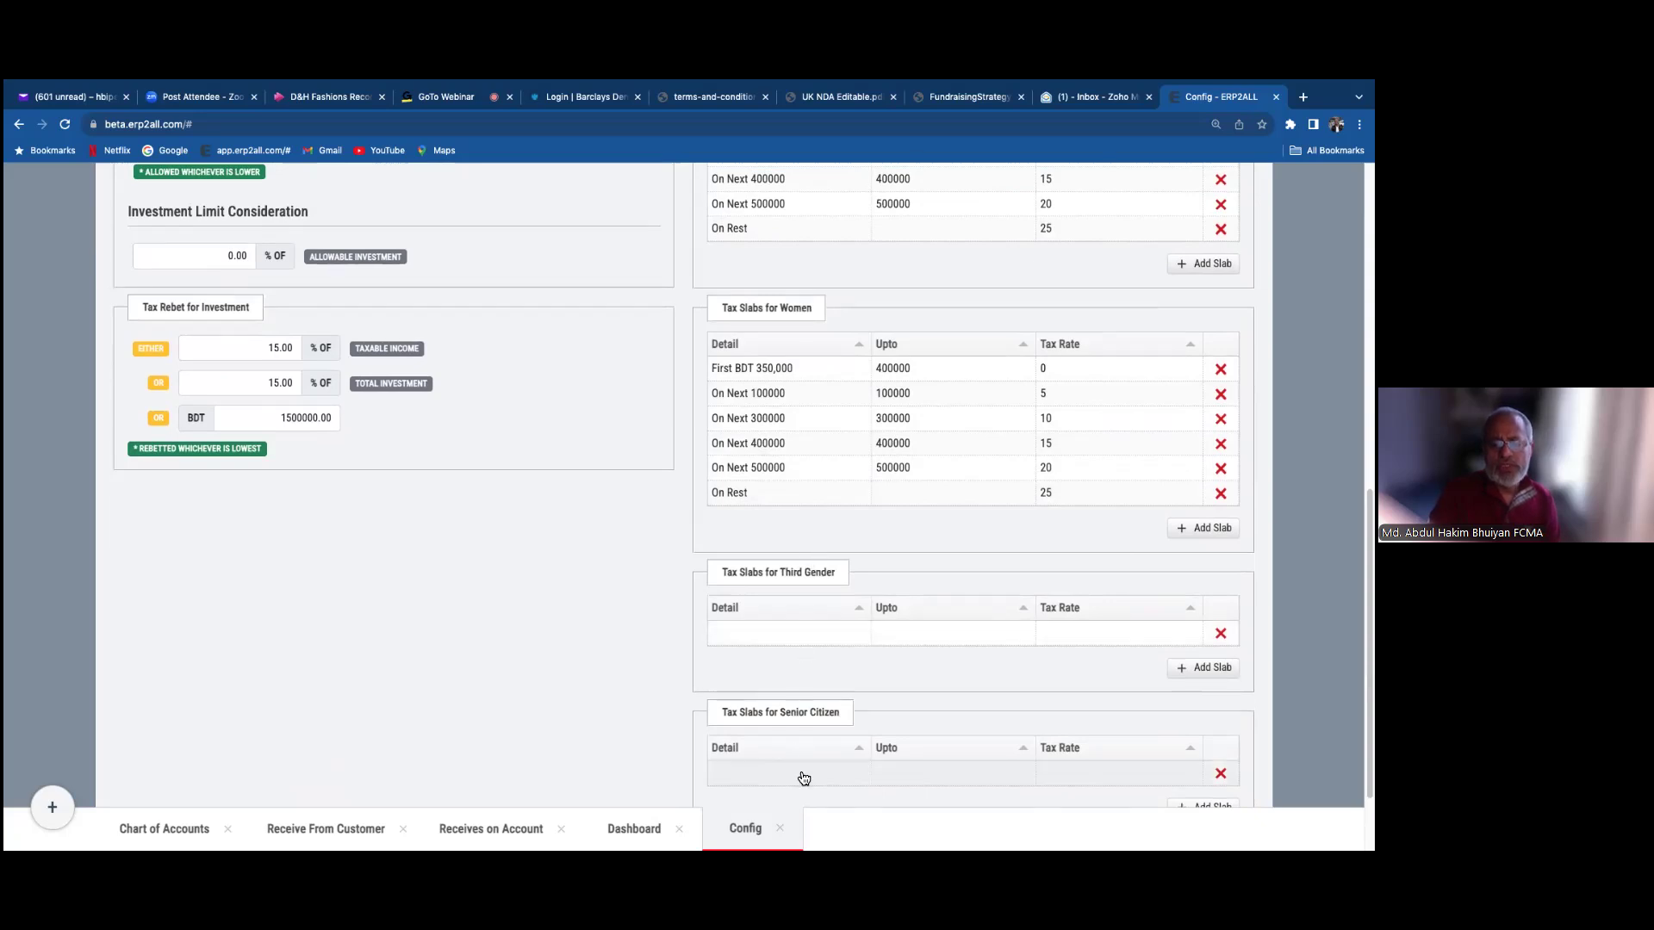
{"action": "scroll", "coordinate": [818, 482], "scroll_direction": "down", "scroll_amount": 2}
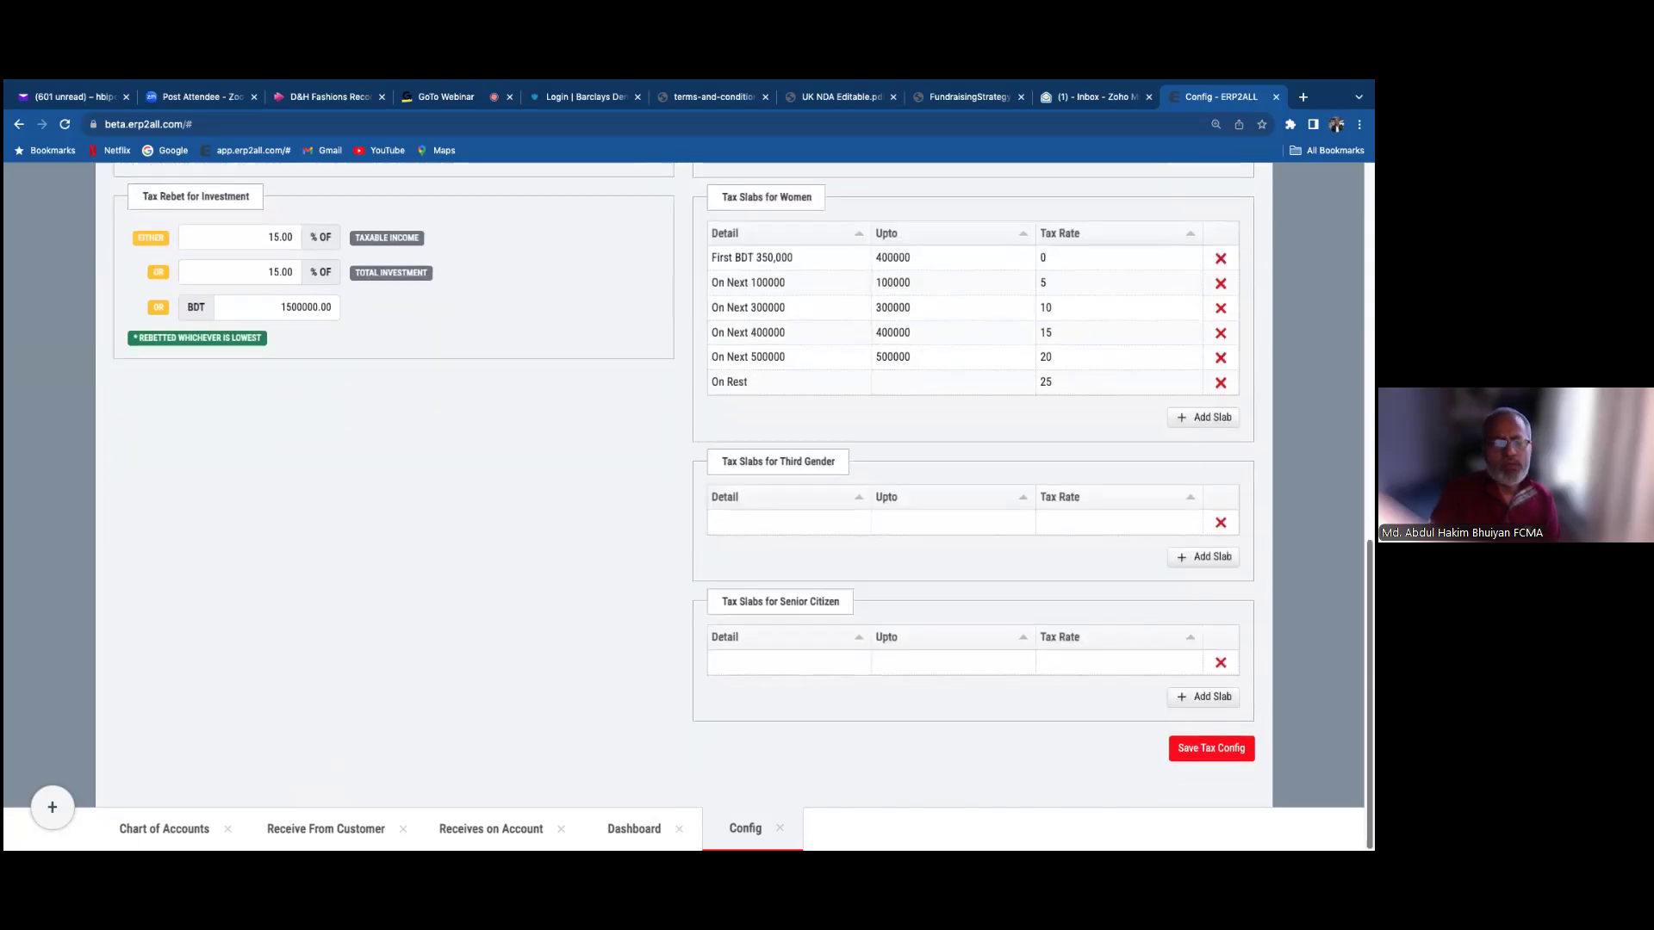
- Examine the tax areas and the leave types in the payroll configuration
{"action": "scroll", "coordinate": [986, 298], "scroll_direction": "up", "scroll_amount": 15}
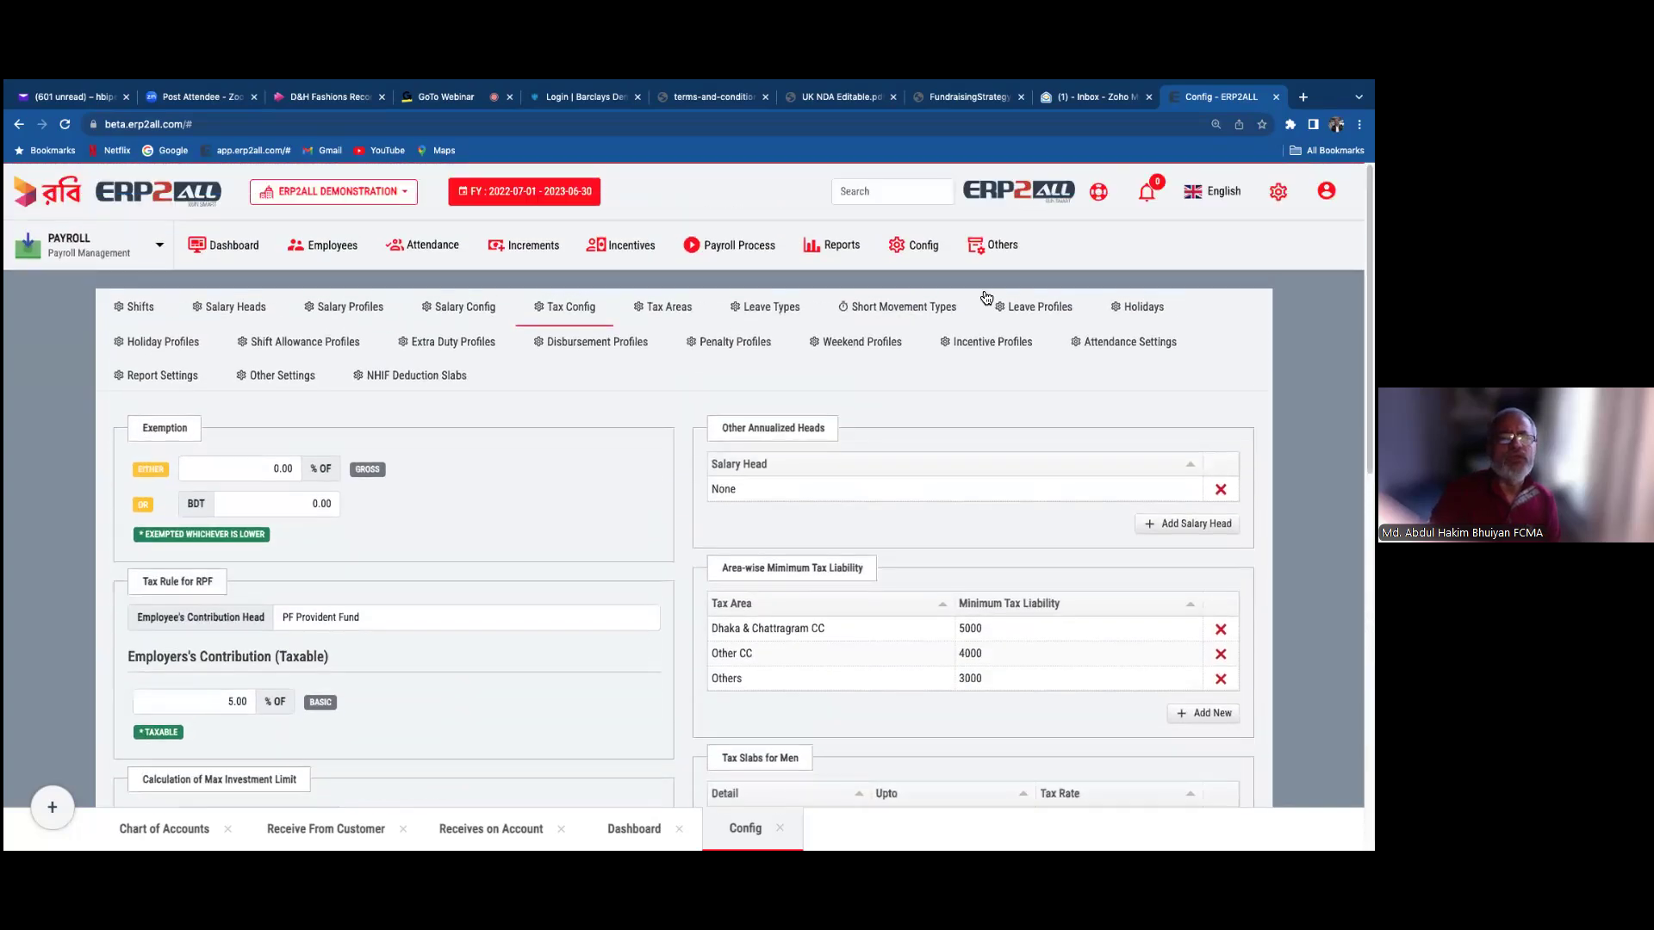
{"action": "left_click", "coordinate": [663, 308]}
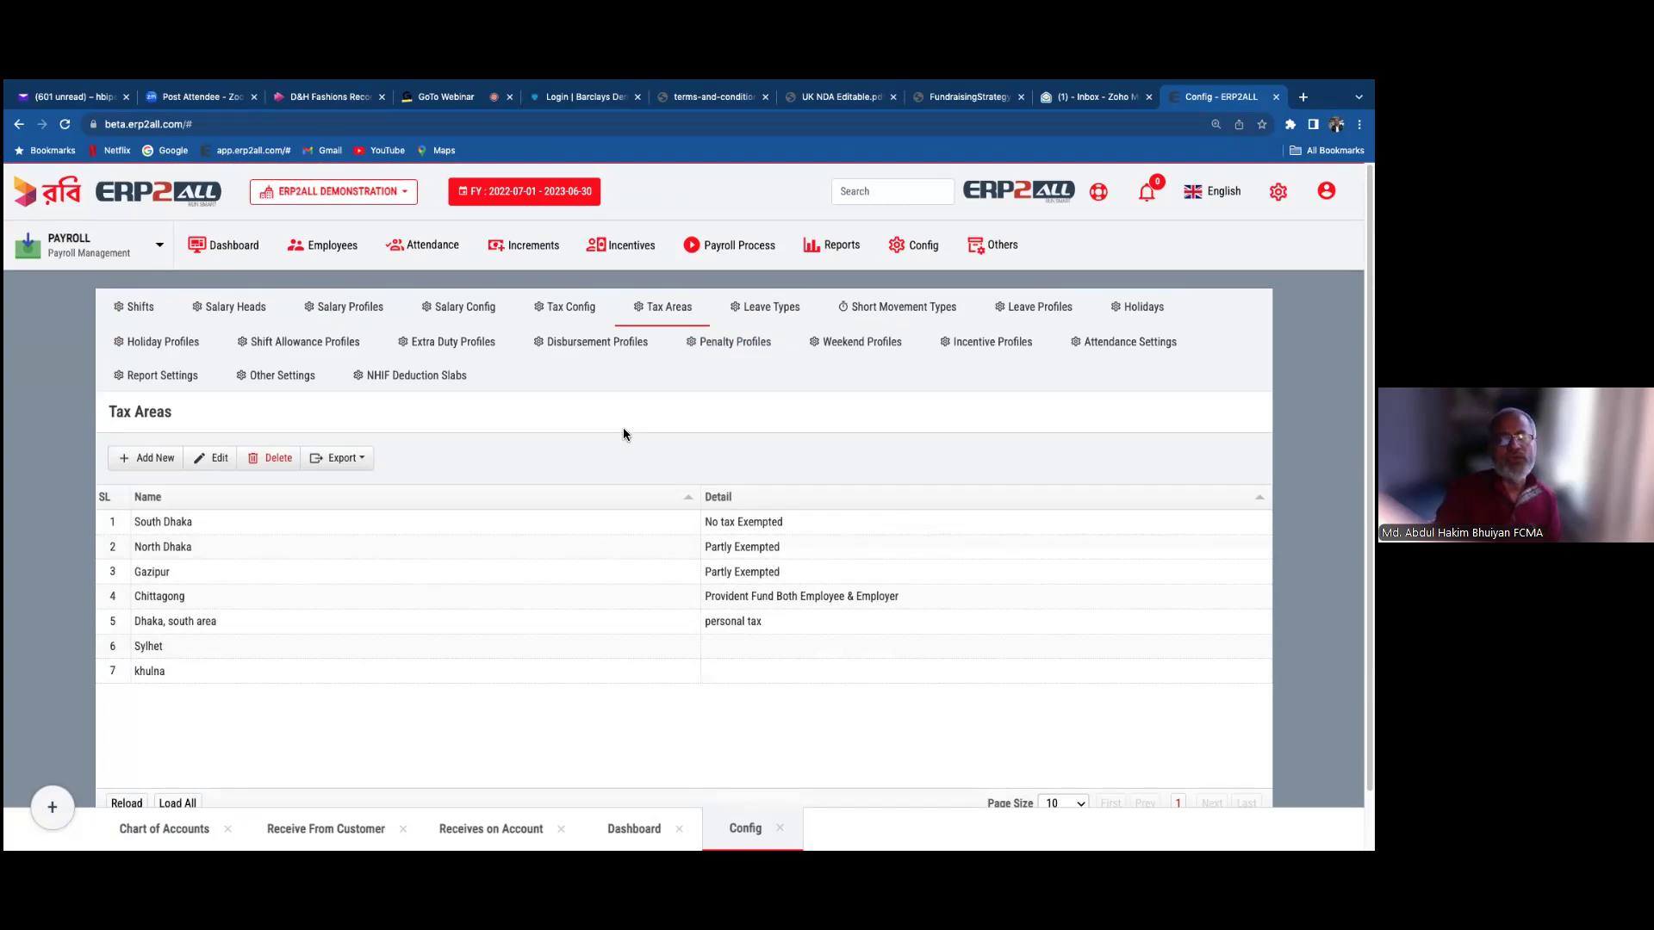
{"action": "left_click", "coordinate": [773, 316]}
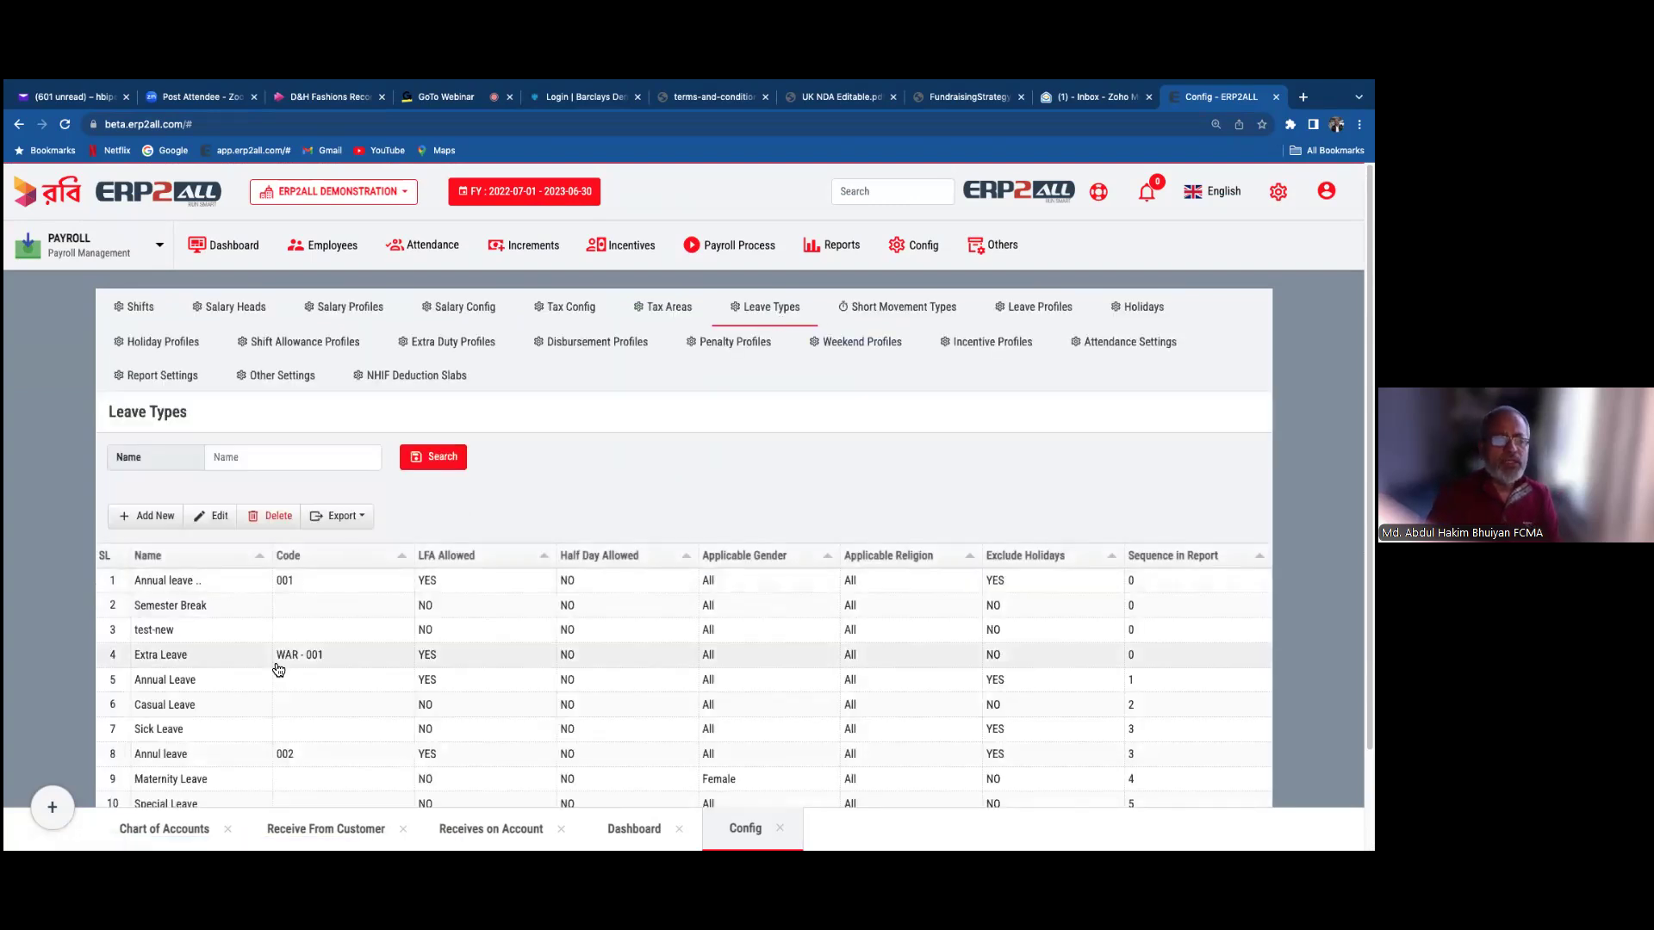
- Examine the settings in the new leave type form, dismiss it unsaved and close the configuration page
{"action": "left_click", "coordinate": [148, 516]}
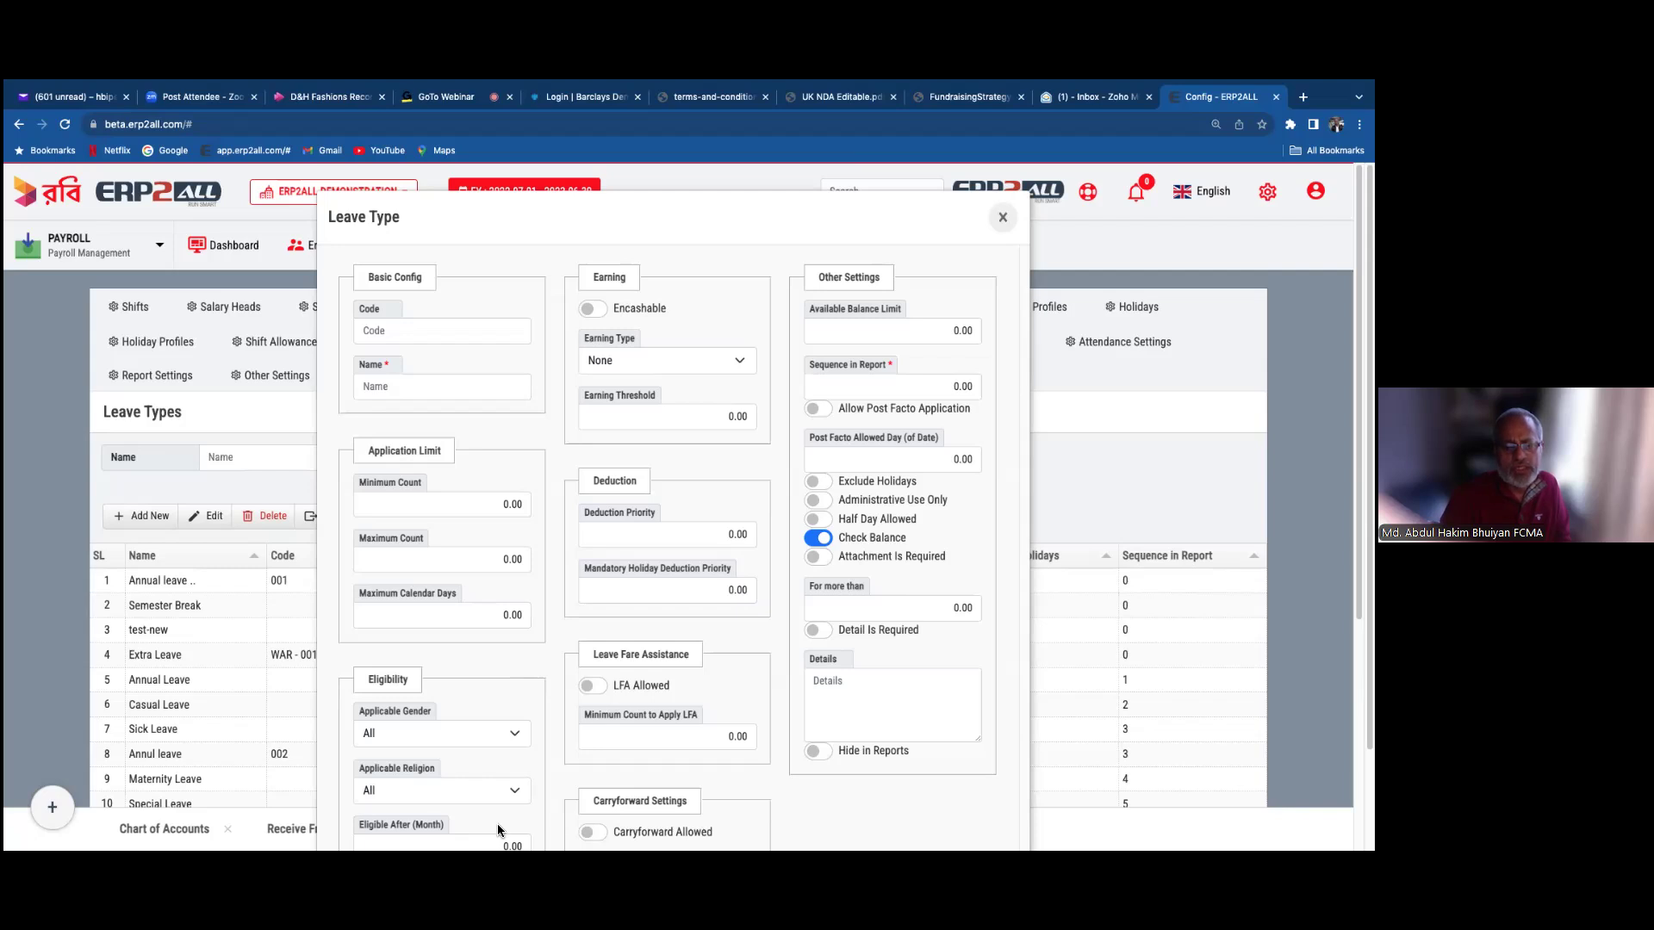
{"action": "left_click", "coordinate": [1003, 217]}
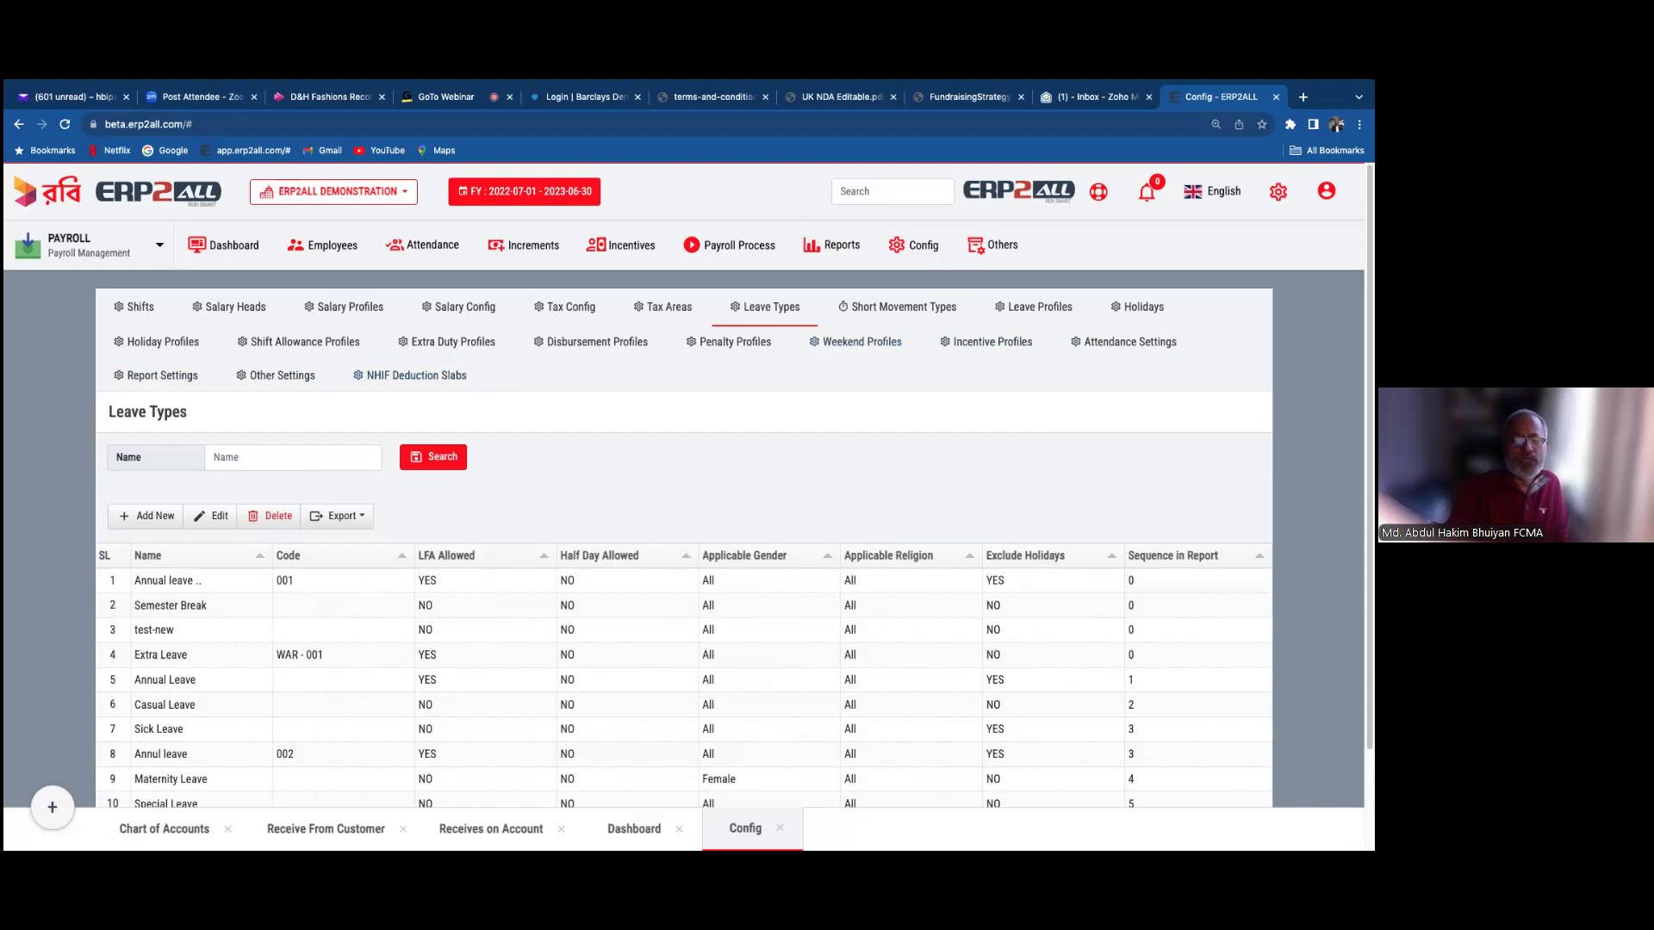
{"action": "left_click", "coordinate": [780, 828]}
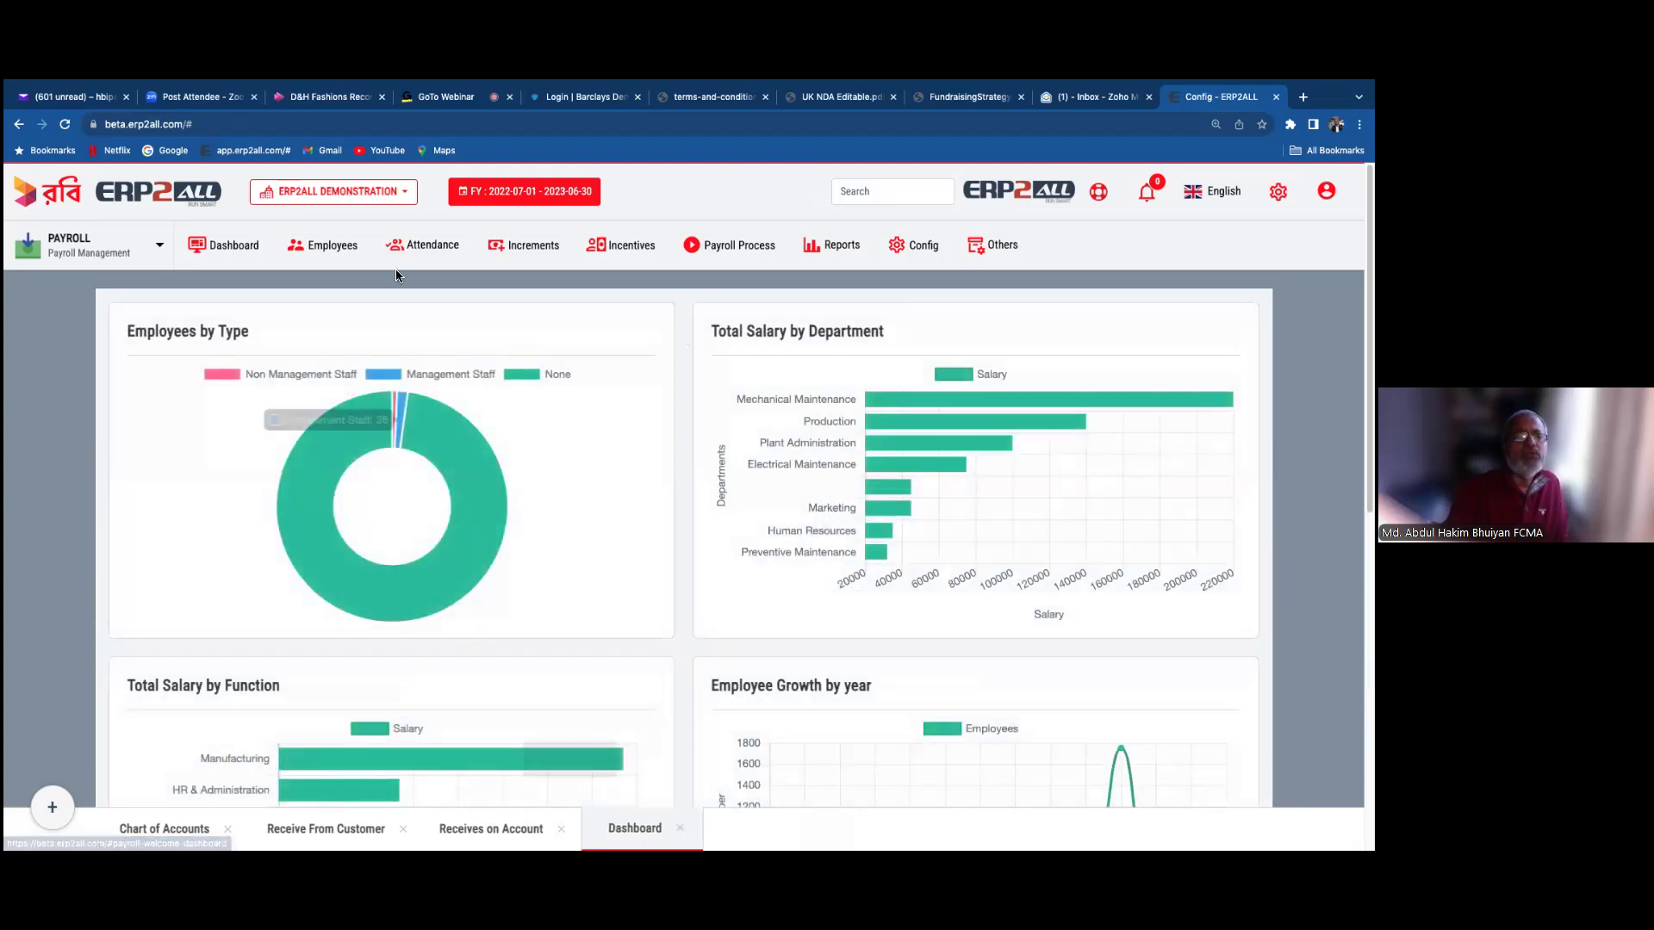
- Open the attendance roster plans and start a new roster plan
{"action": "left_click", "coordinate": [404, 249]}
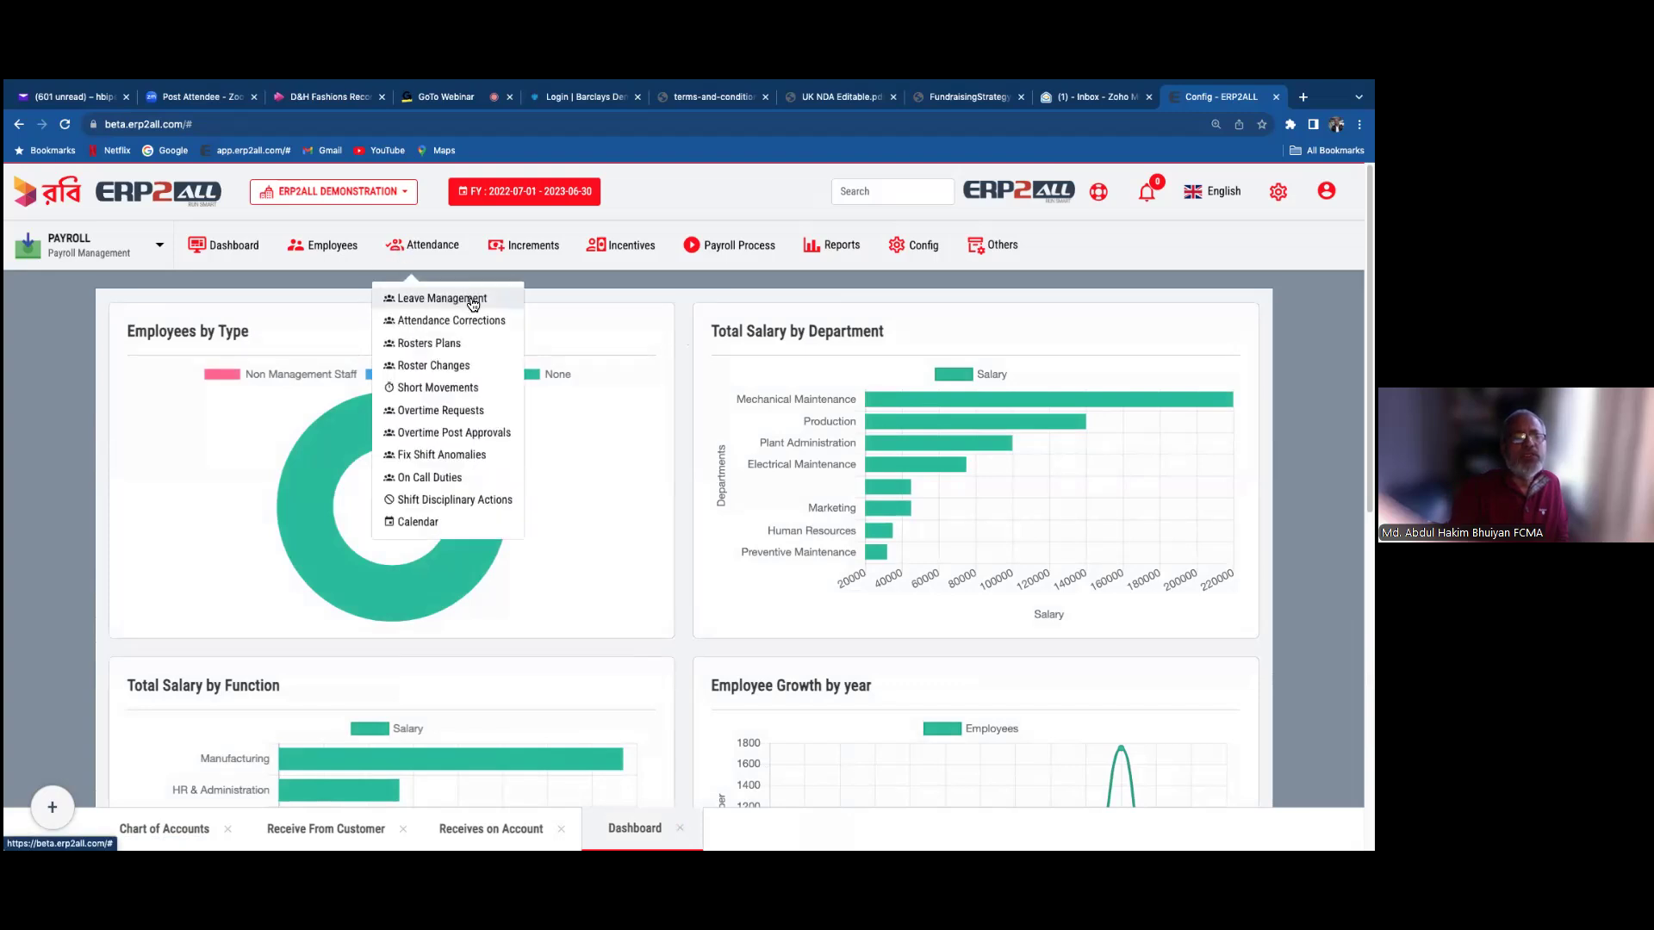
{"action": "left_click", "coordinate": [440, 345]}
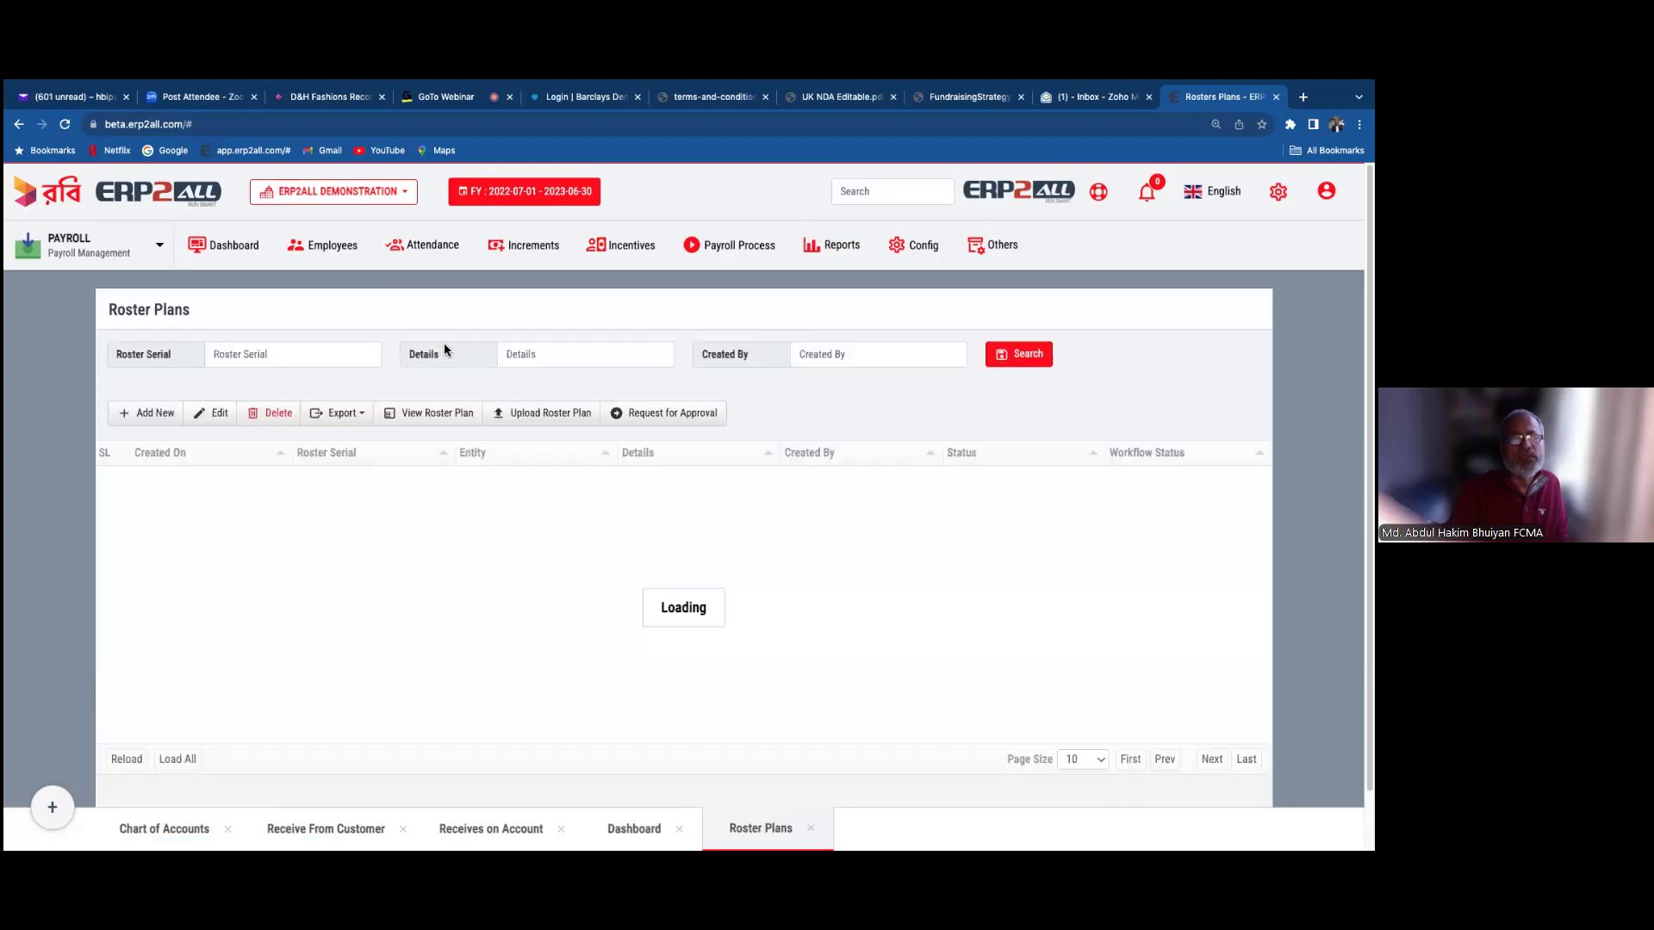
{"action": "left_click", "coordinate": [151, 413]}
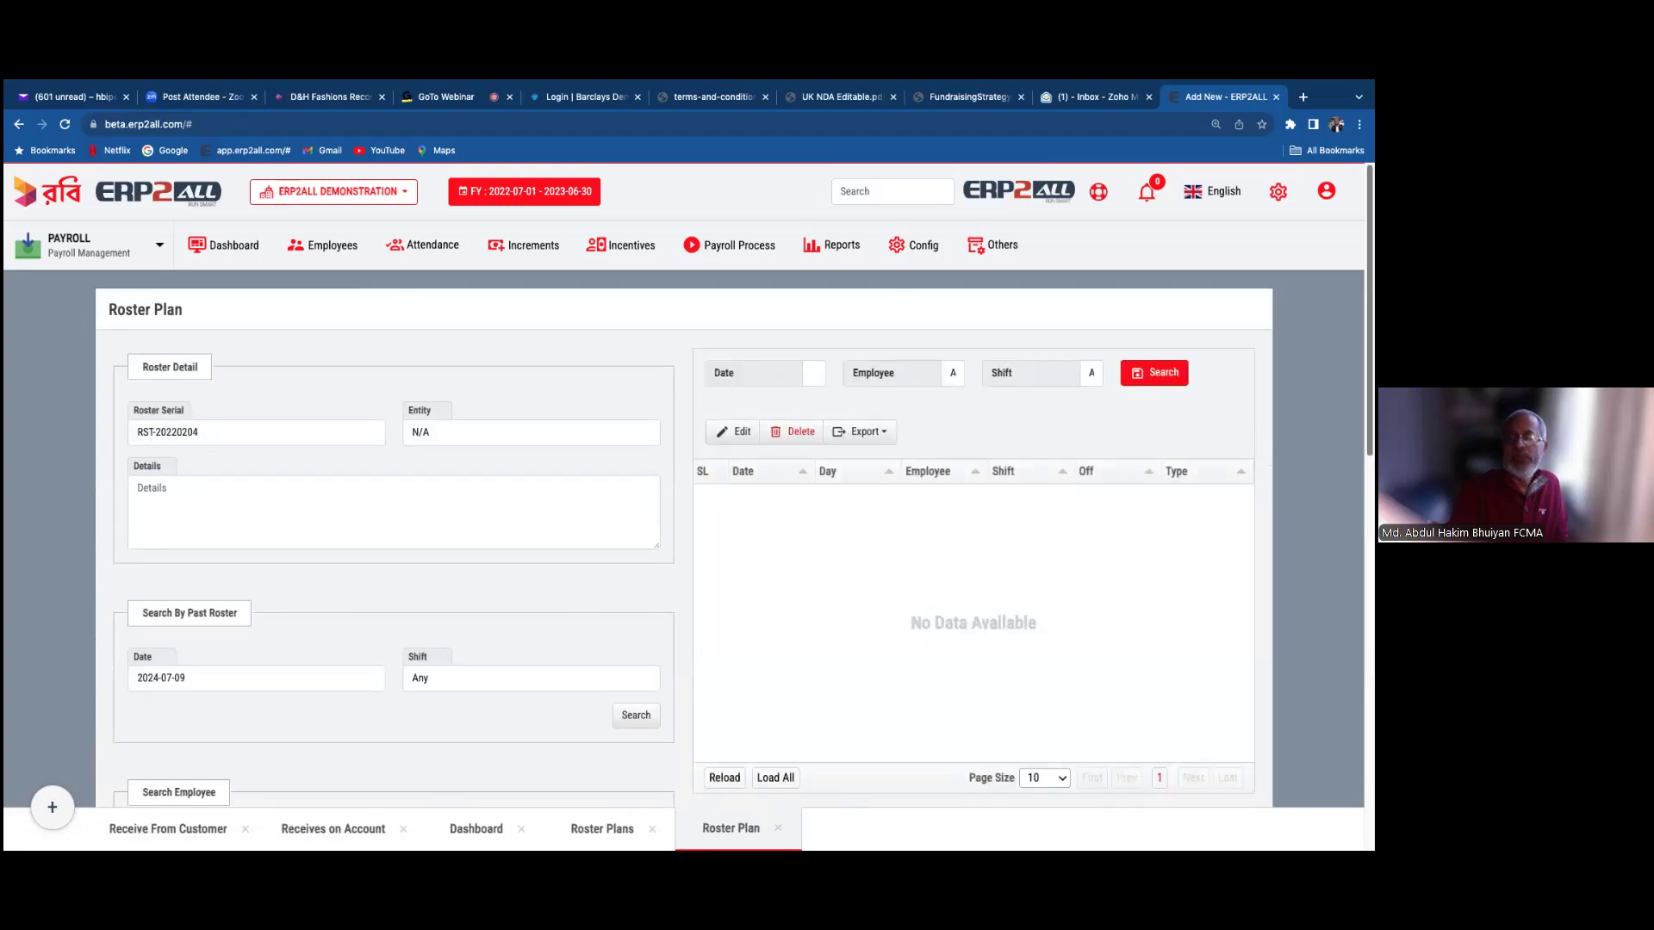
- Include the first four listed employees in the Morning shift roster for 2024-07-09 and close the roster pages
{"action": "scroll", "coordinate": [417, 432], "scroll_direction": "down", "scroll_amount": 4}
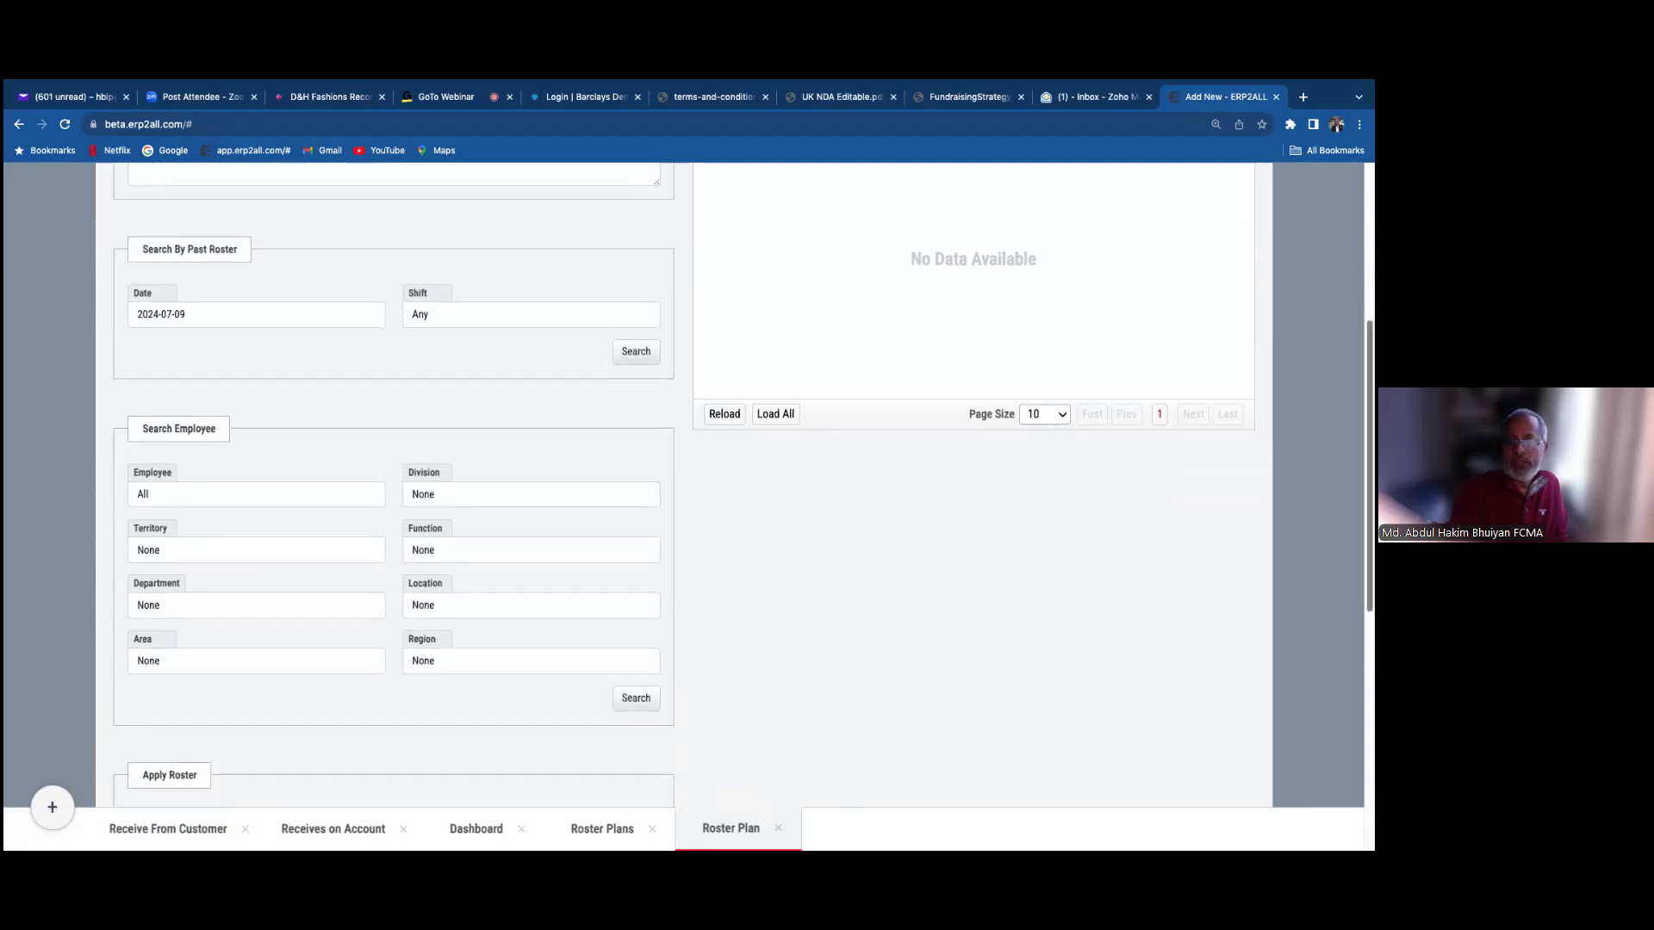
{"action": "scroll", "coordinate": [167, 603], "scroll_direction": "down", "scroll_amount": 4}
{"action": "left_click", "coordinate": [167, 589]}
{"action": "left_click", "coordinate": [168, 614]}
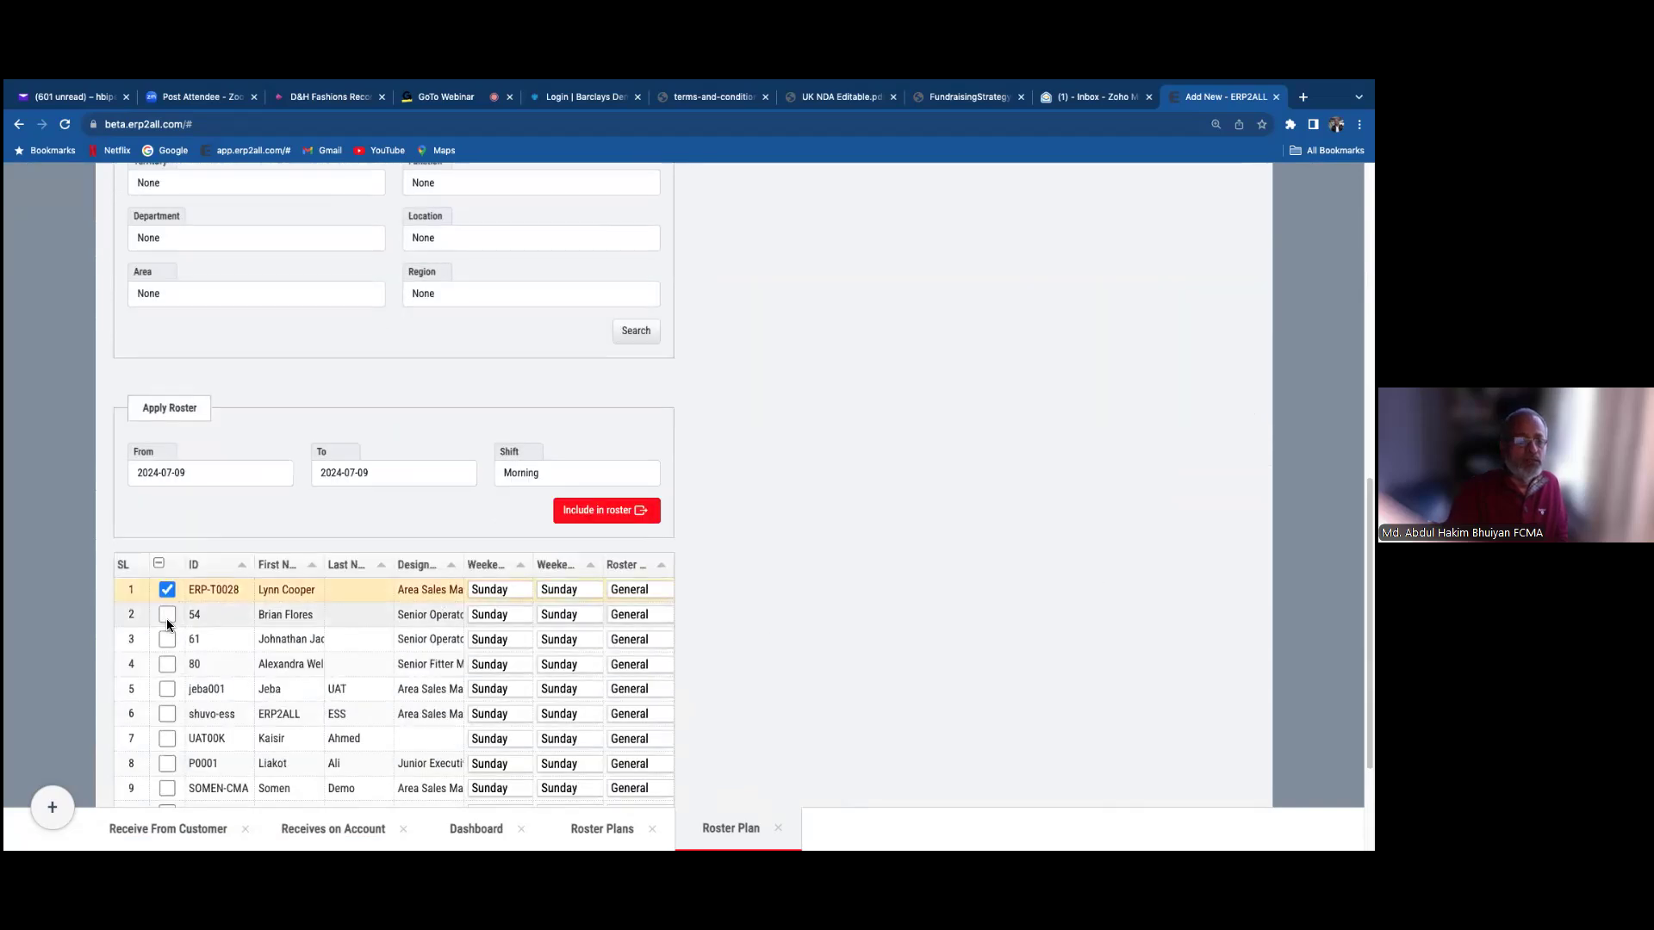
{"action": "left_click", "coordinate": [168, 640]}
{"action": "left_click", "coordinate": [170, 664]}
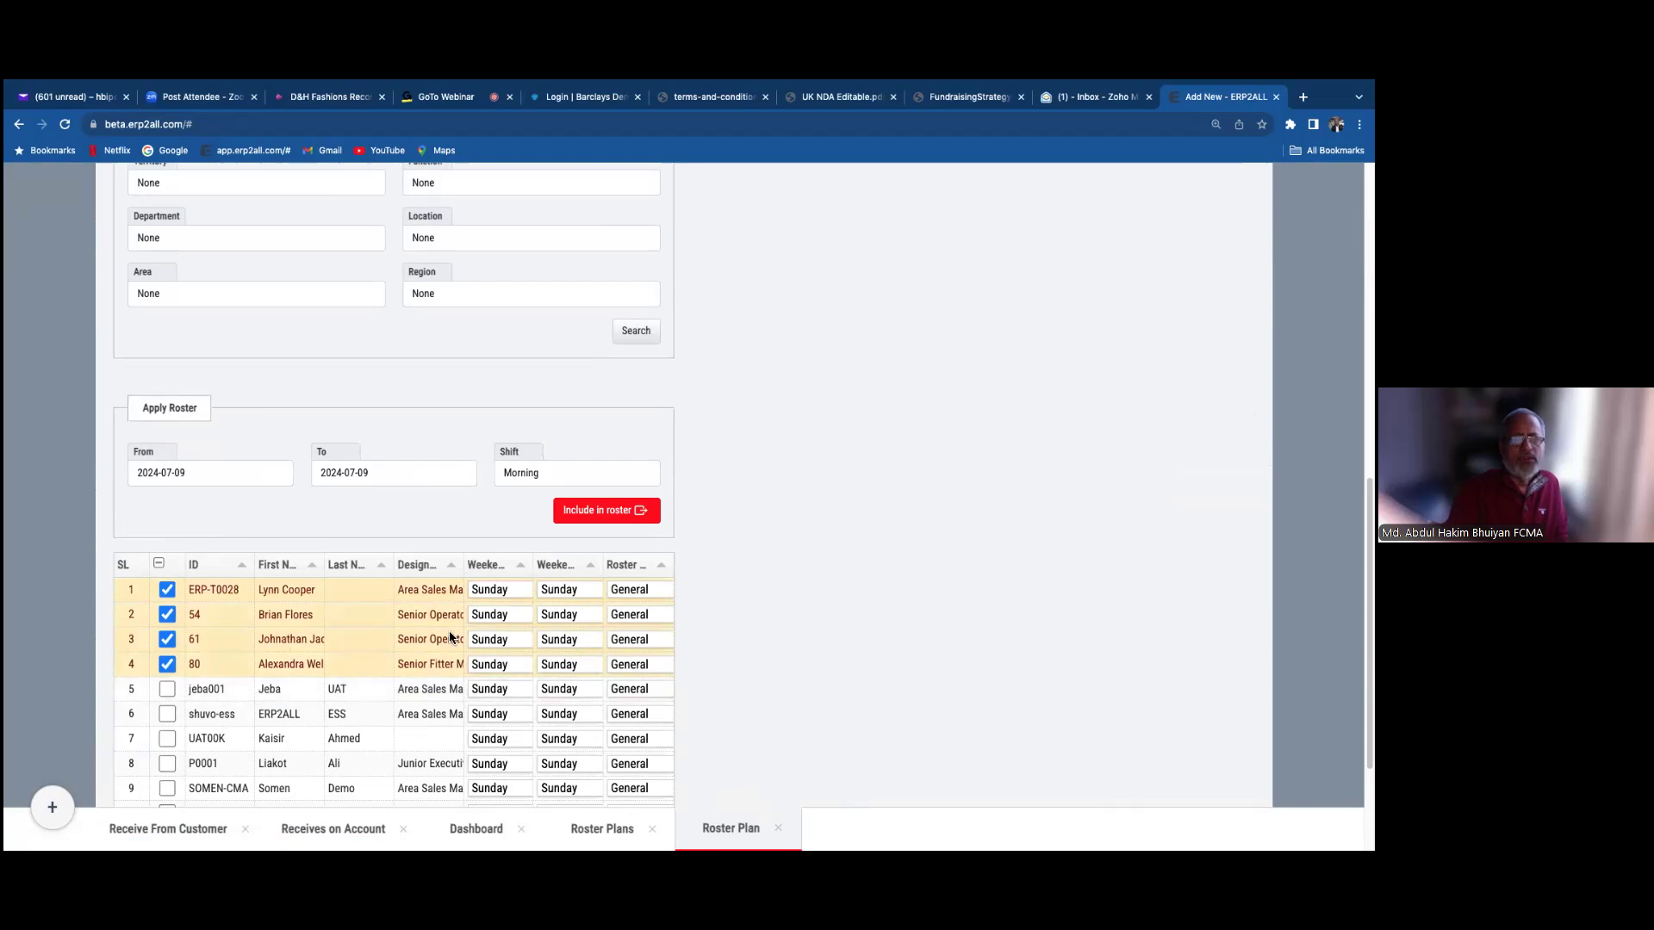
{"action": "left_click", "coordinate": [607, 511]}
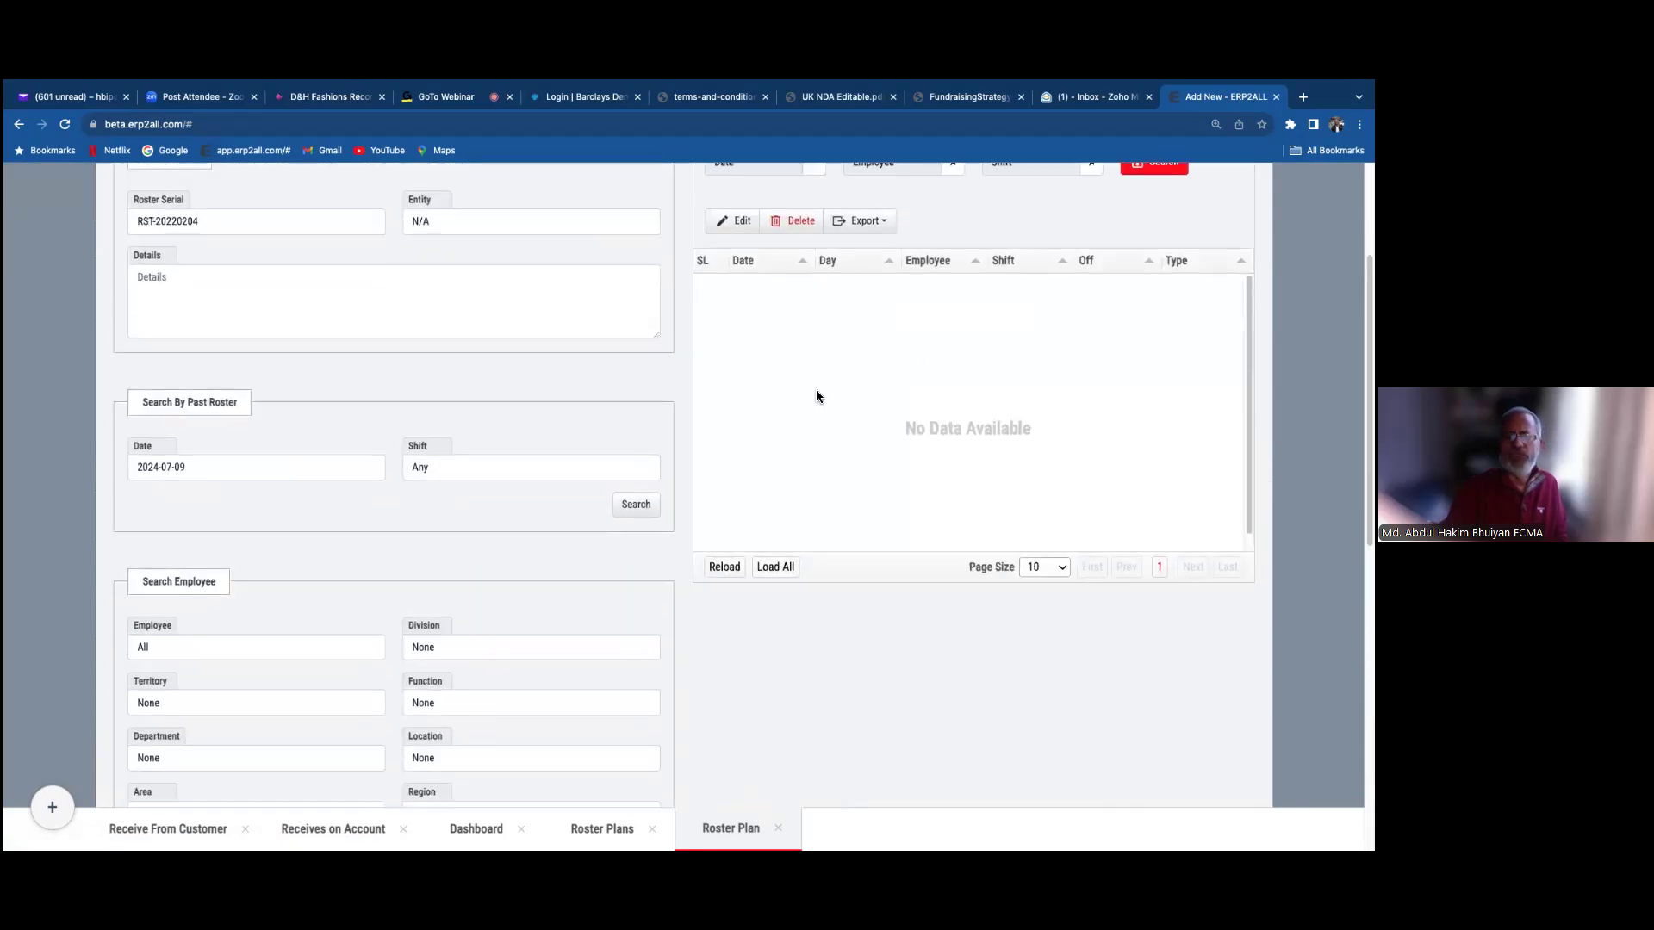
{"action": "scroll", "coordinate": [815, 390], "scroll_direction": "up", "scroll_amount": 1}
{"action": "scroll", "coordinate": [889, 510], "scroll_direction": "up", "scroll_amount": 3}
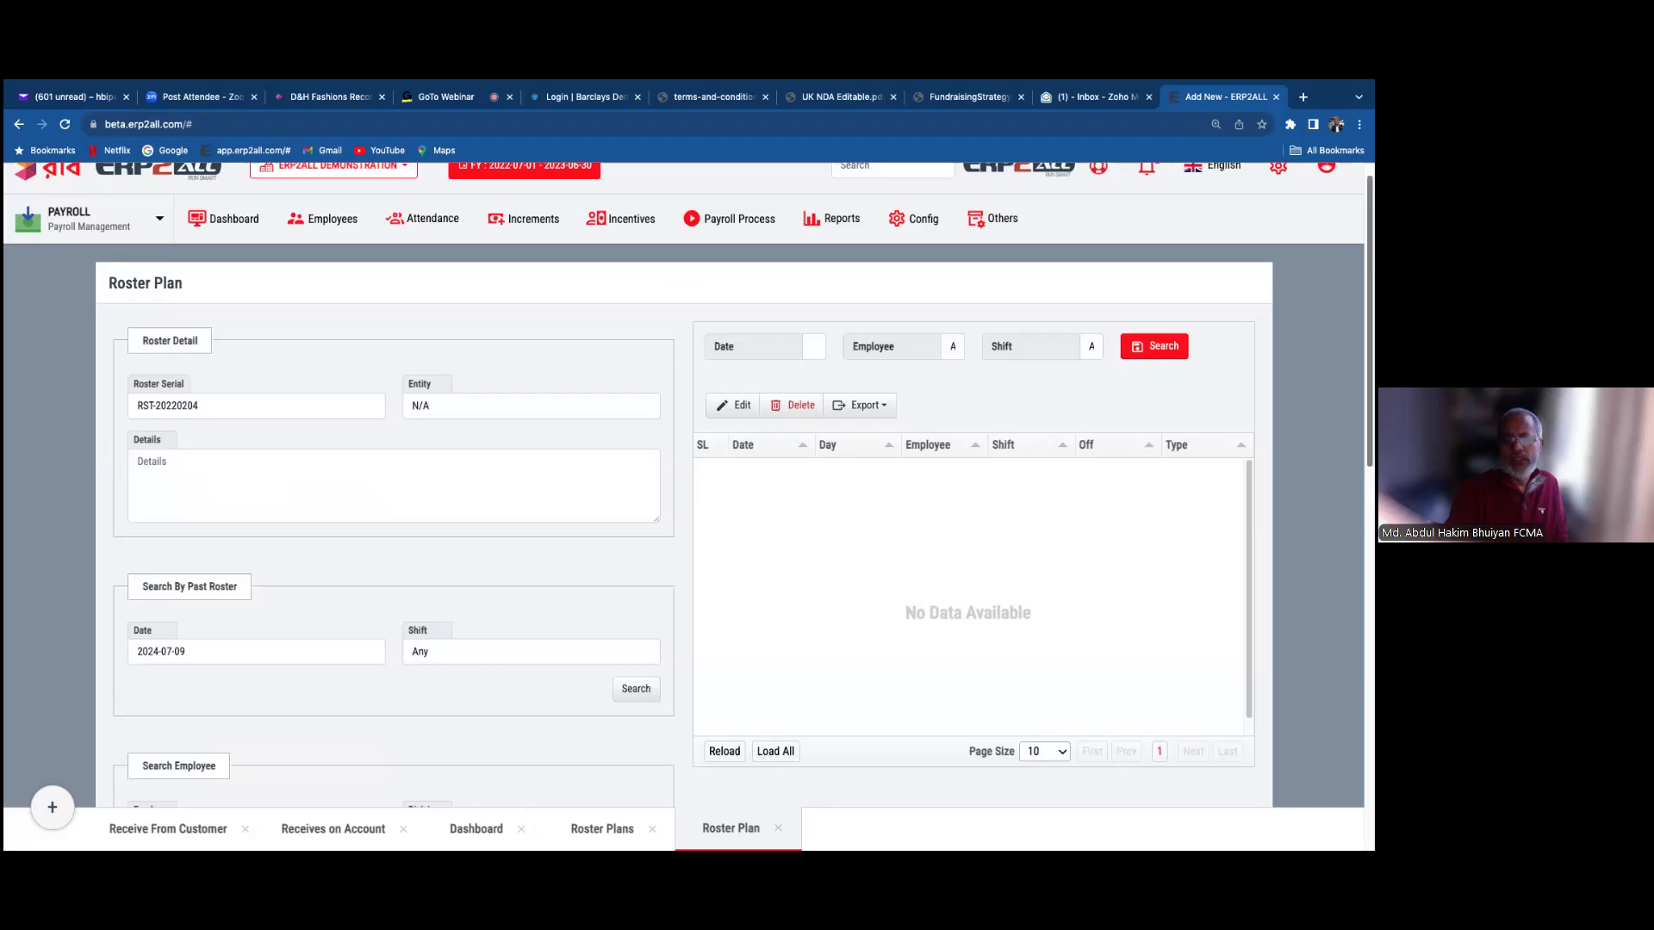
{"action": "left_click", "coordinate": [779, 829]}
{"action": "left_click", "coordinate": [652, 828]}
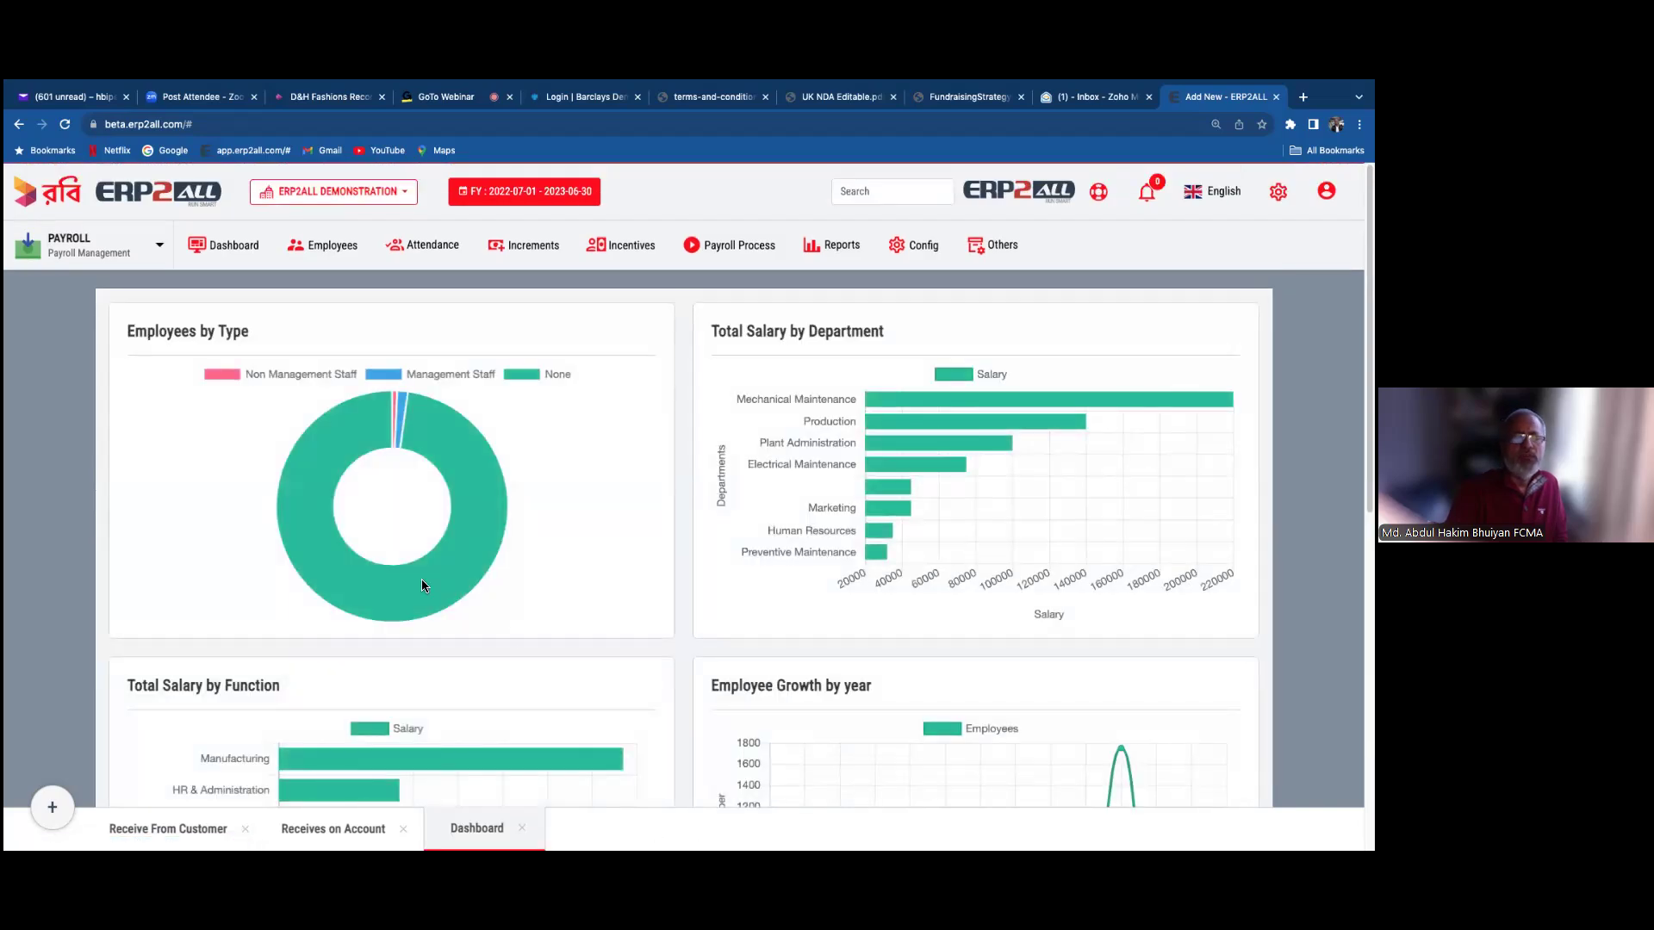
{"action": "left_click", "coordinate": [421, 247]}
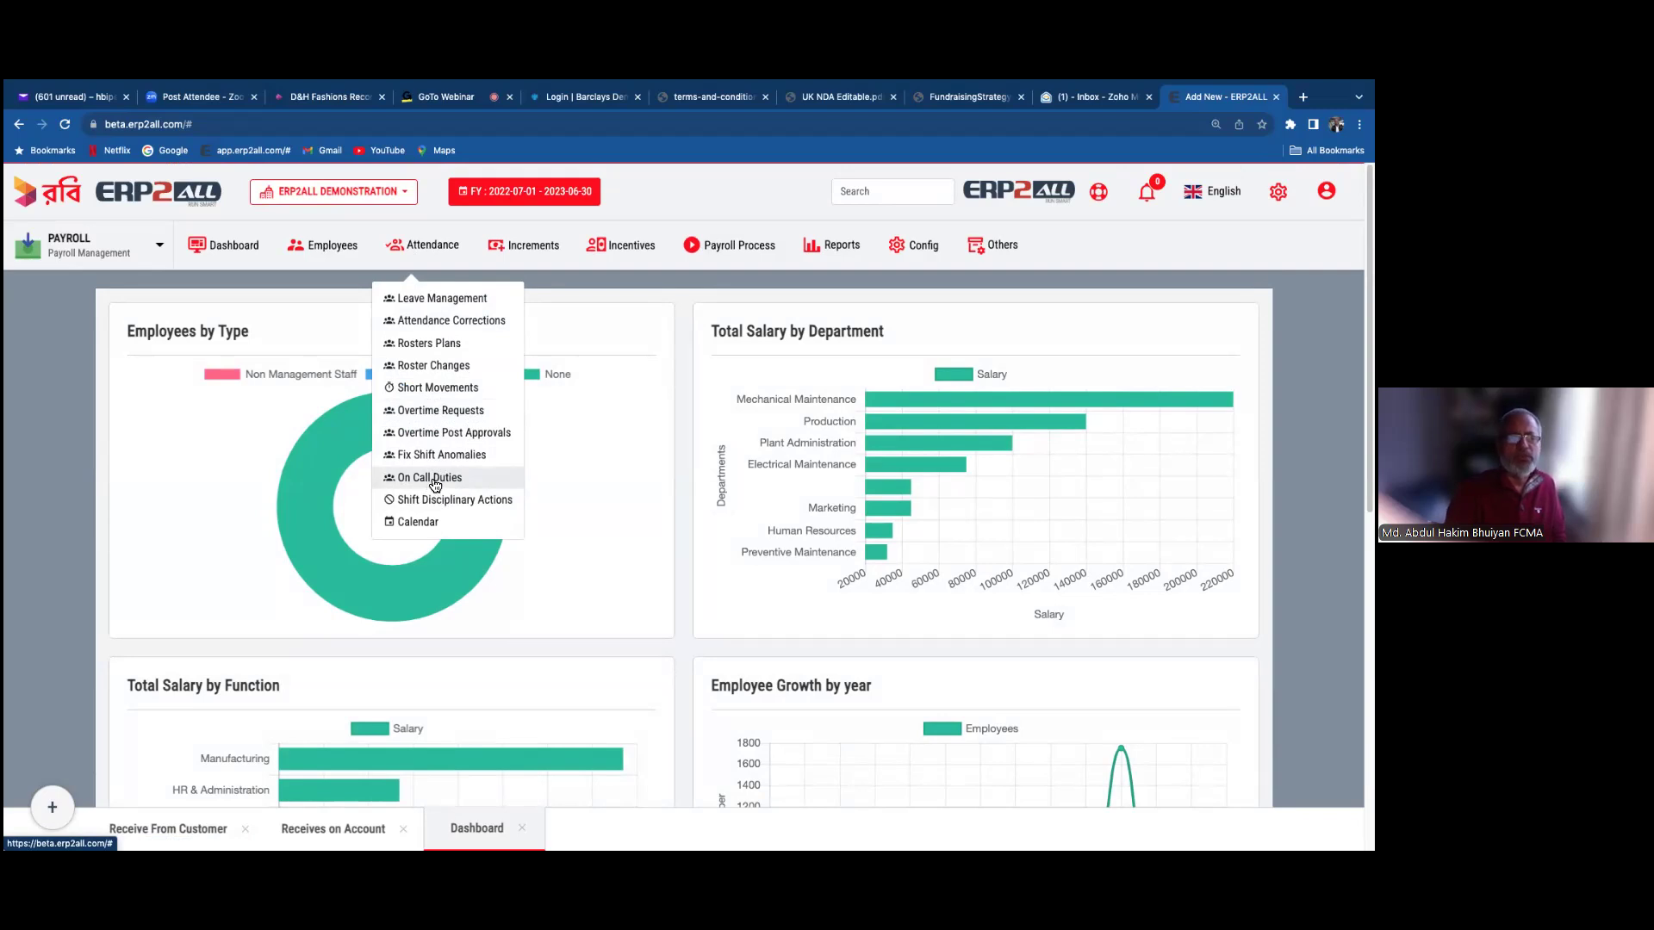
{"action": "left_click", "coordinate": [584, 350]}
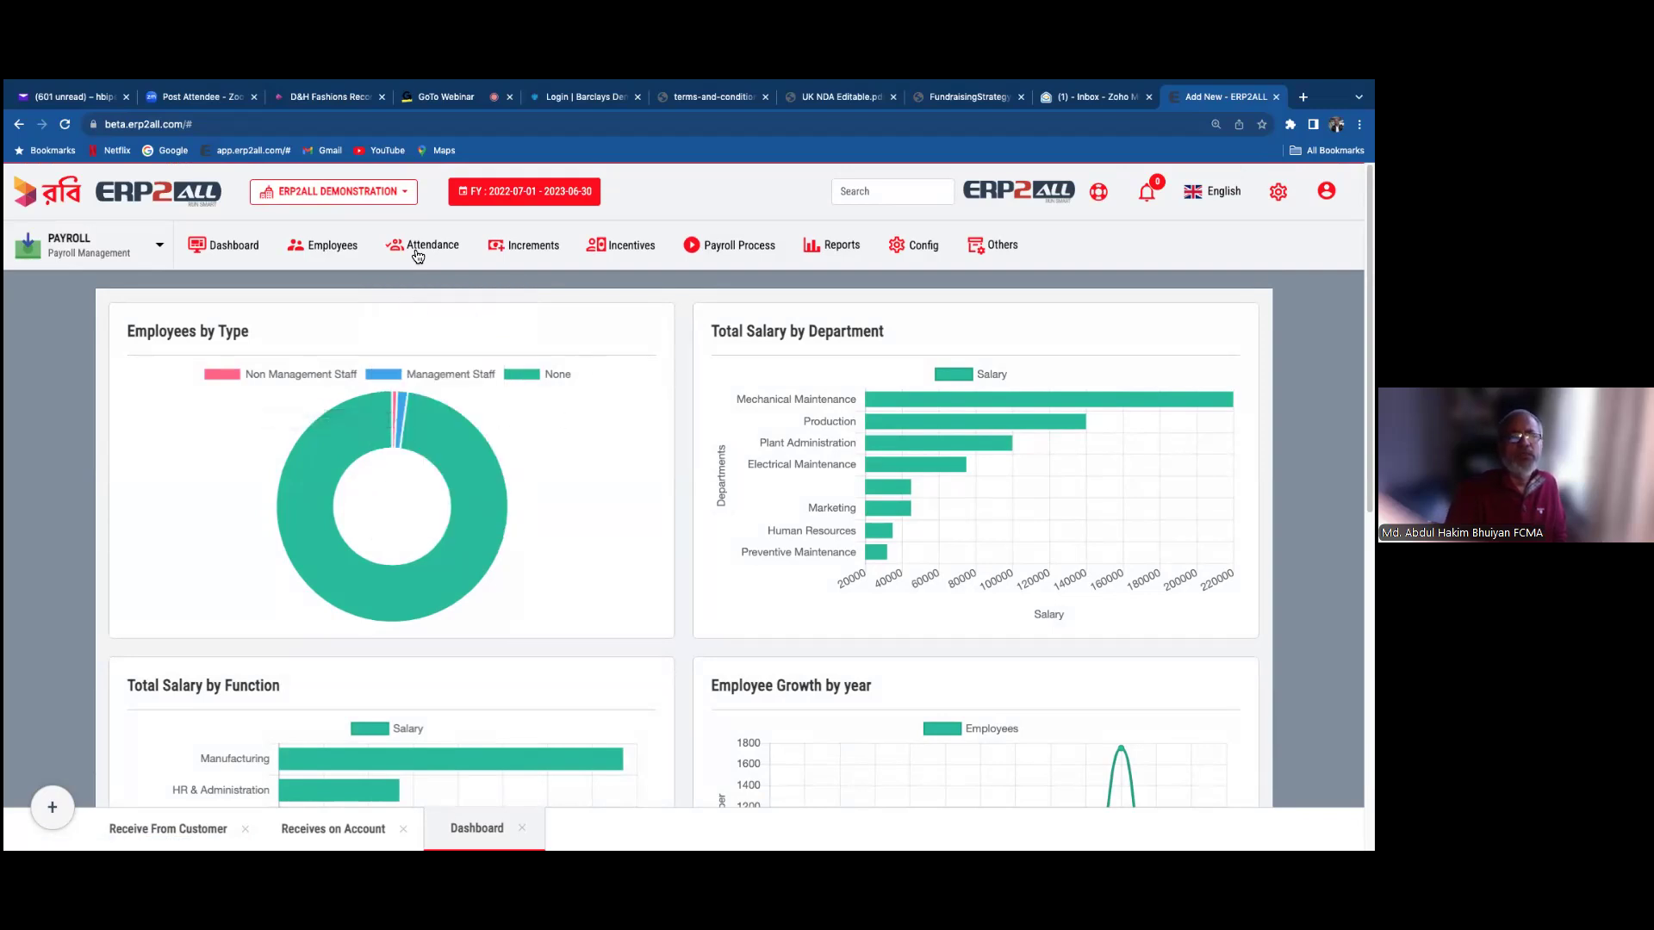
- Open the general increments, examine the form for a new increment run and close it without saving
{"action": "left_click", "coordinate": [522, 249]}
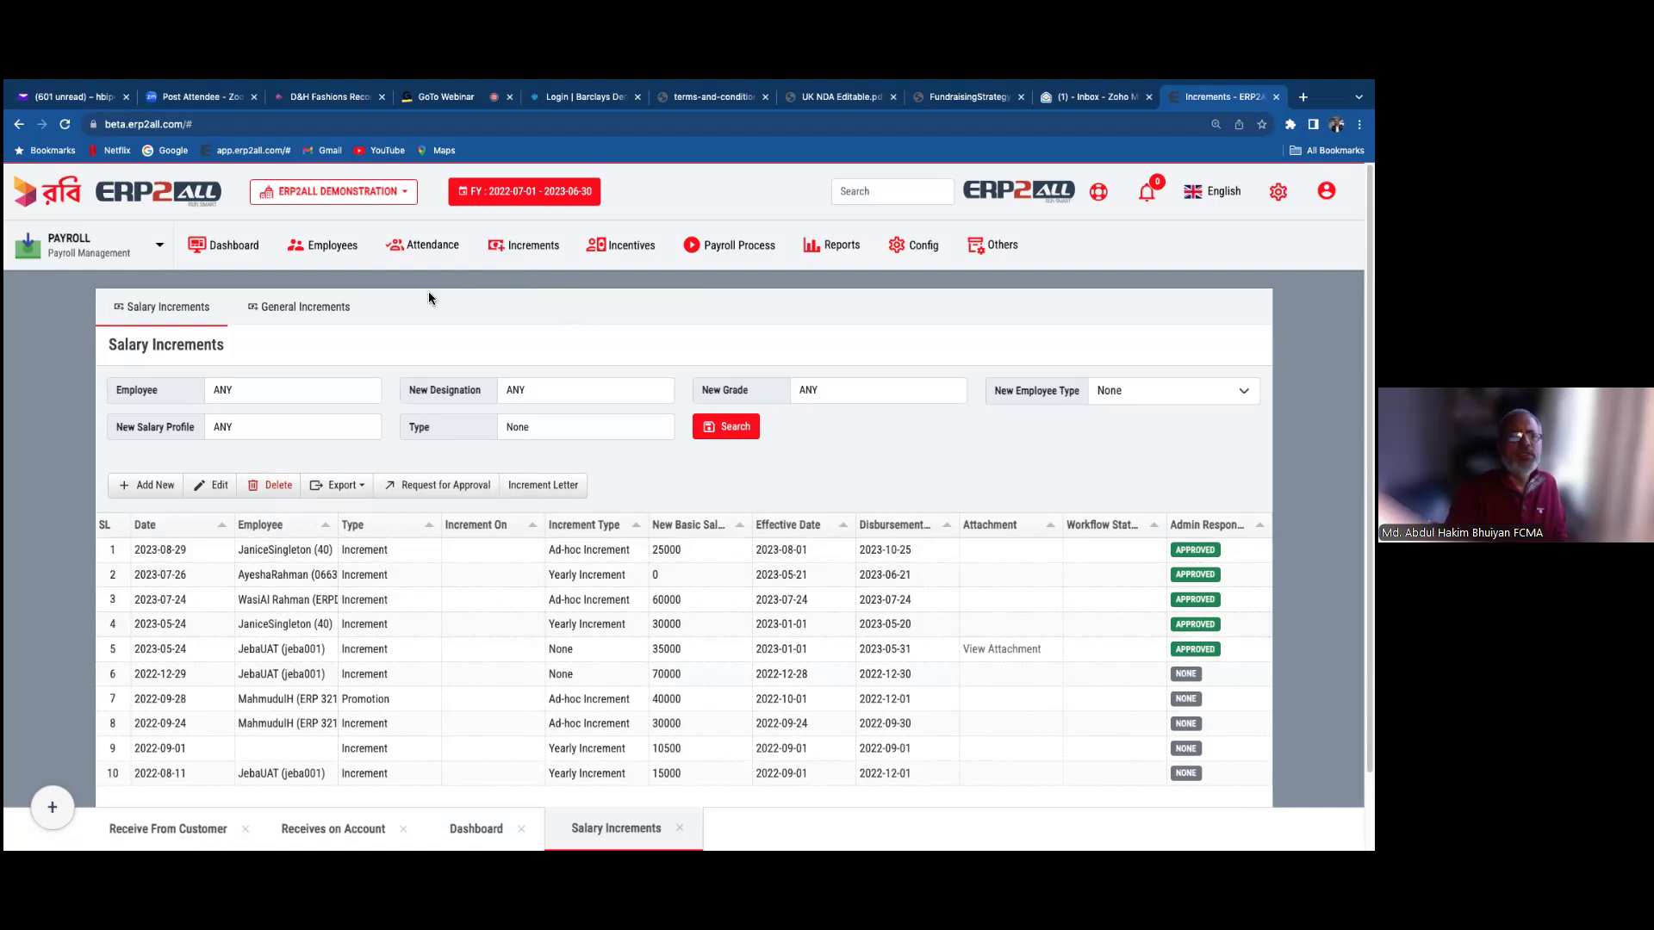
{"action": "left_click", "coordinate": [290, 310]}
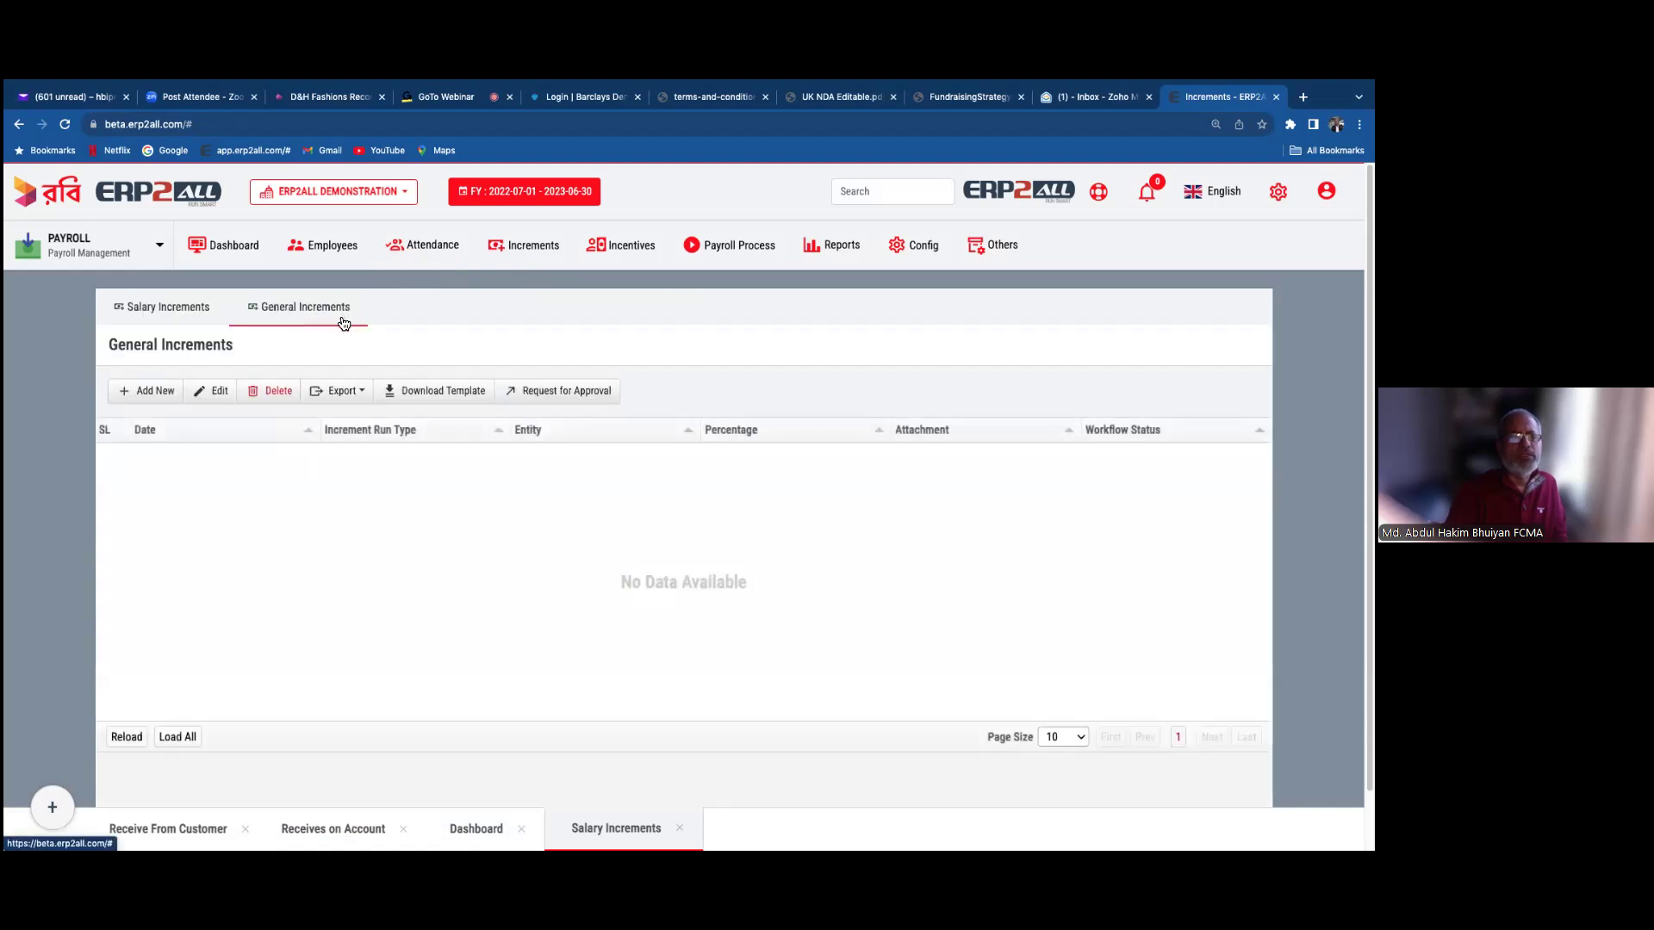
{"action": "left_click", "coordinate": [154, 391]}
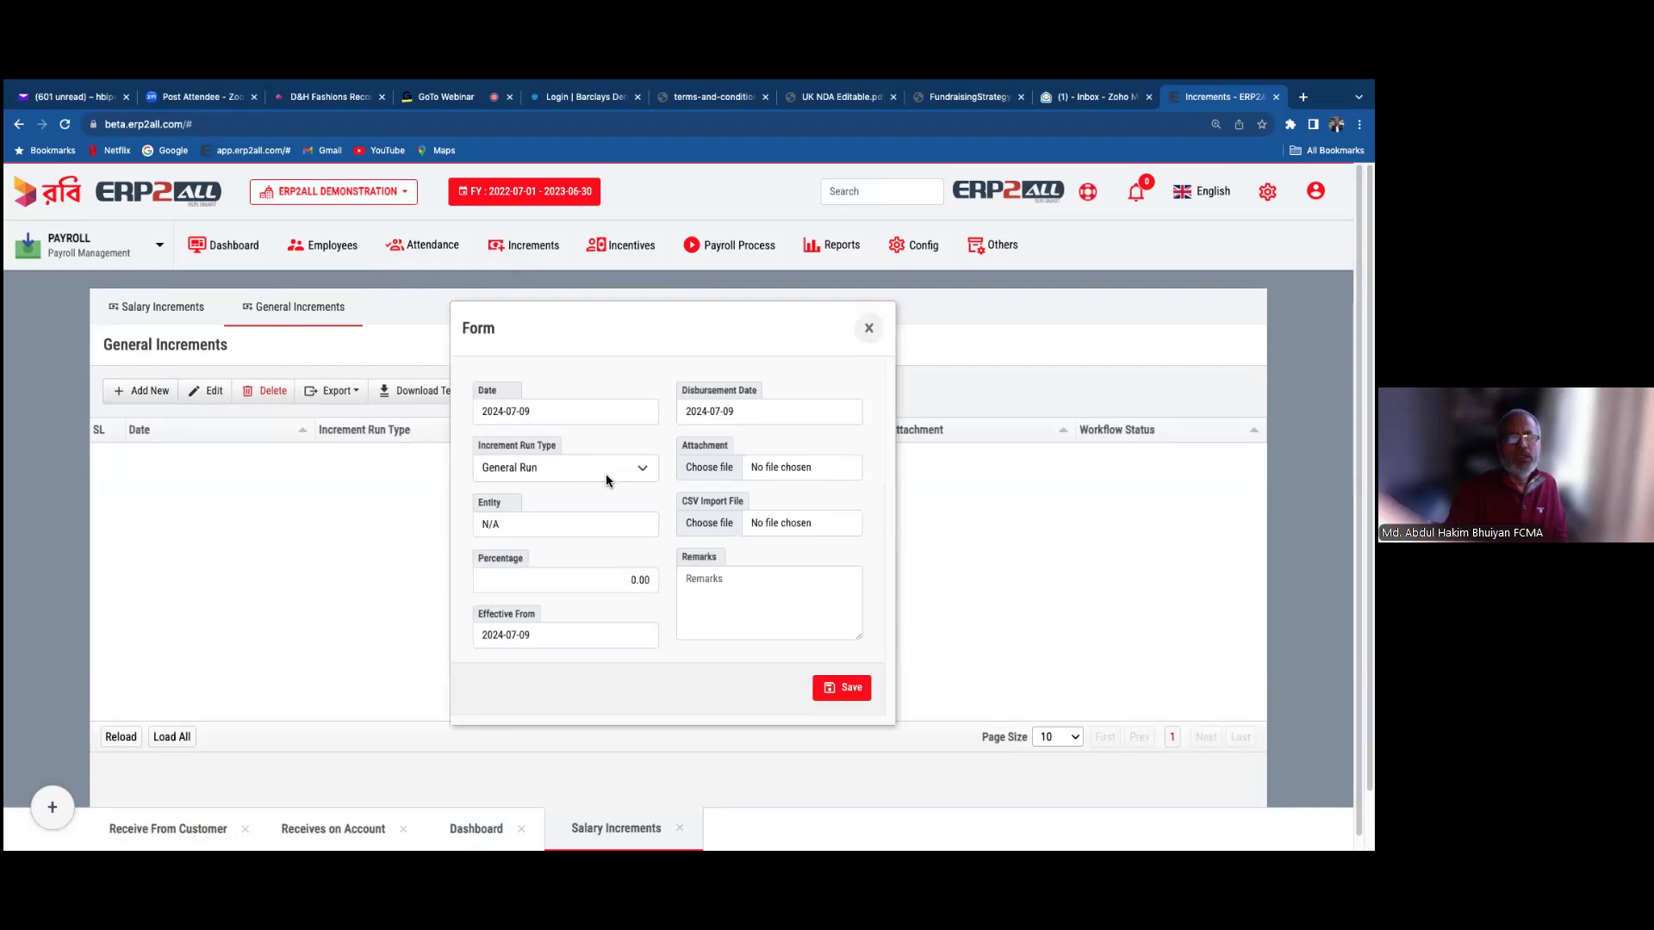
{"action": "left_click", "coordinate": [626, 578]}
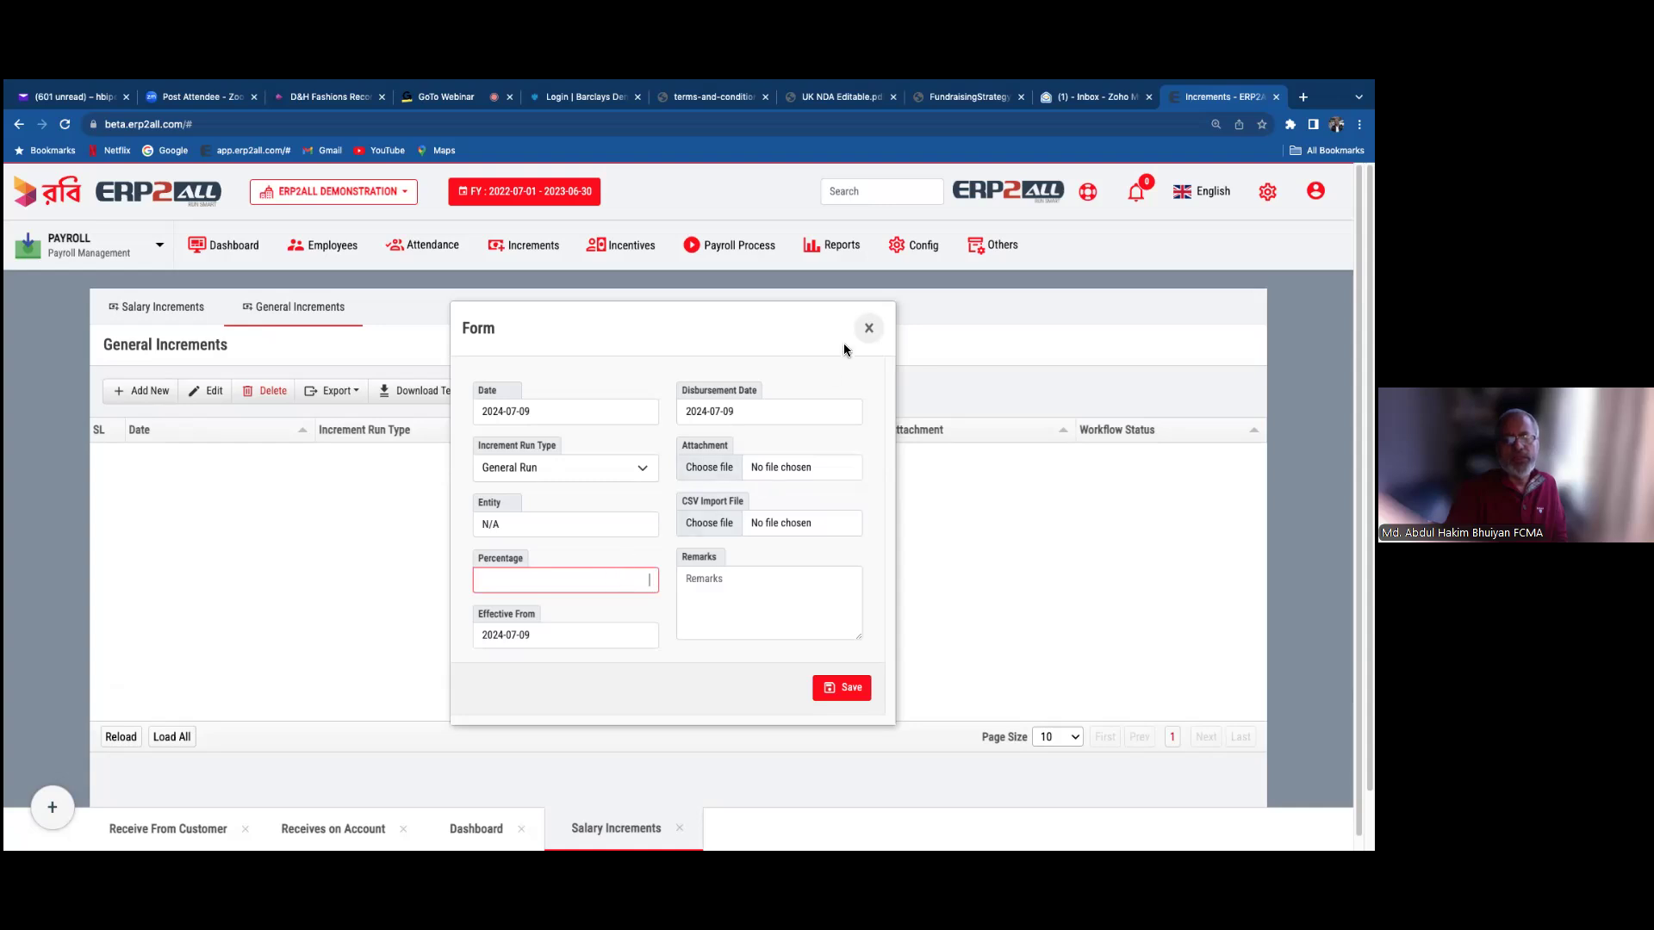
{"action": "left_click", "coordinate": [868, 328]}
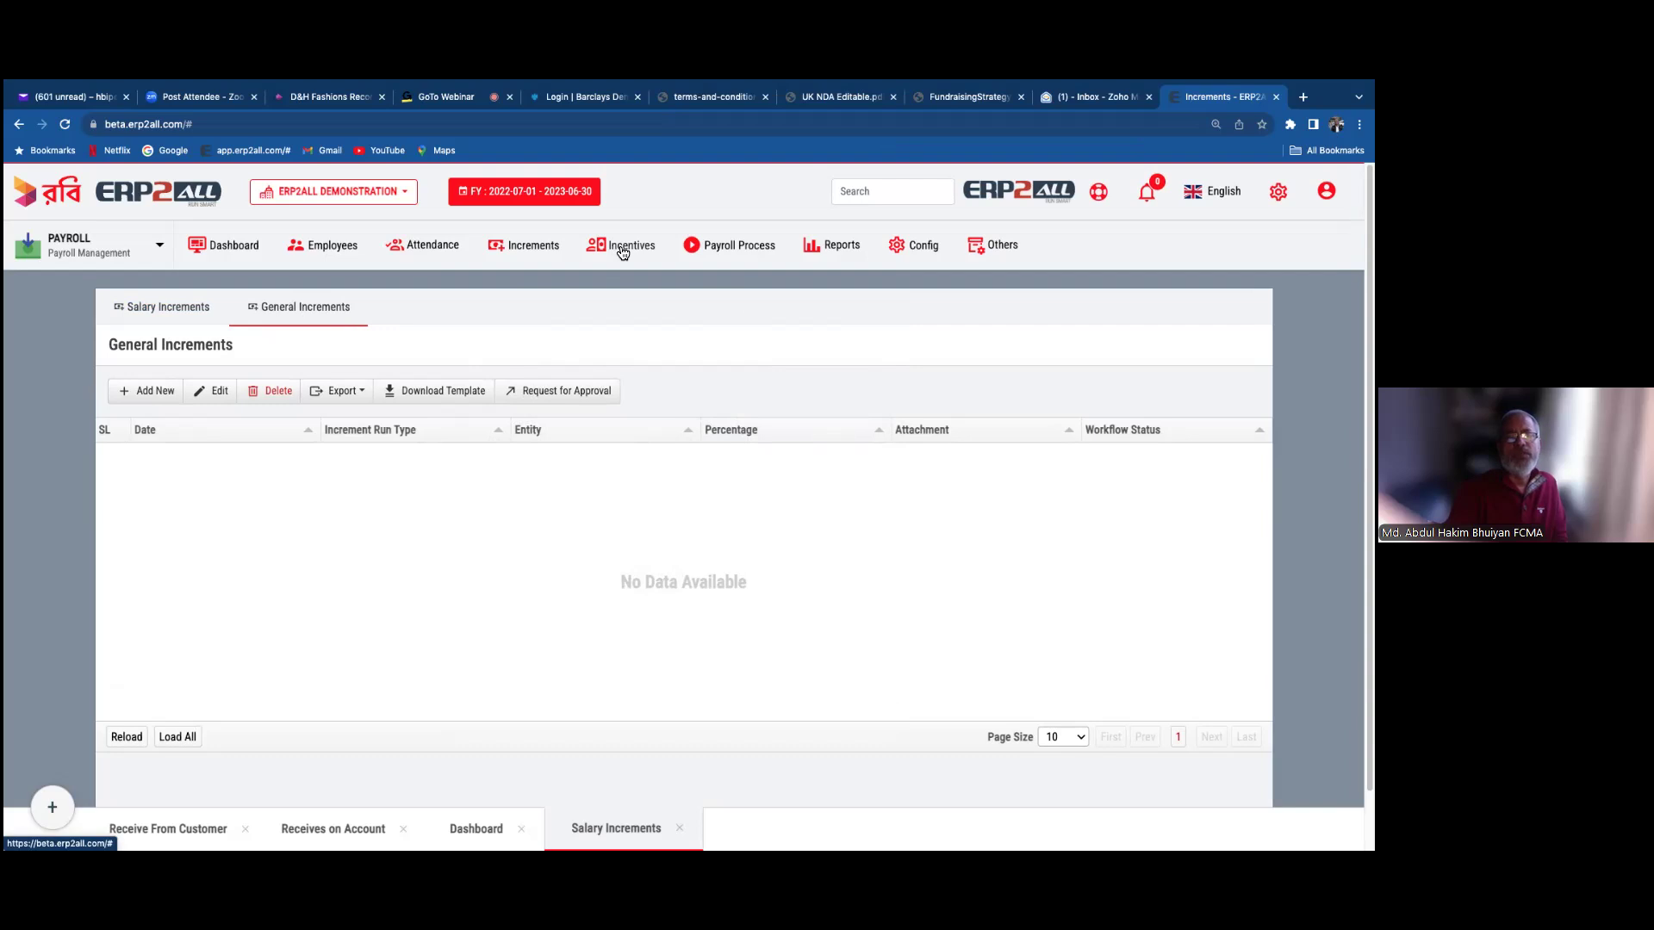
- Look at the automatic payroll runs and the payroll runs by salary head
{"action": "left_click", "coordinate": [702, 251]}
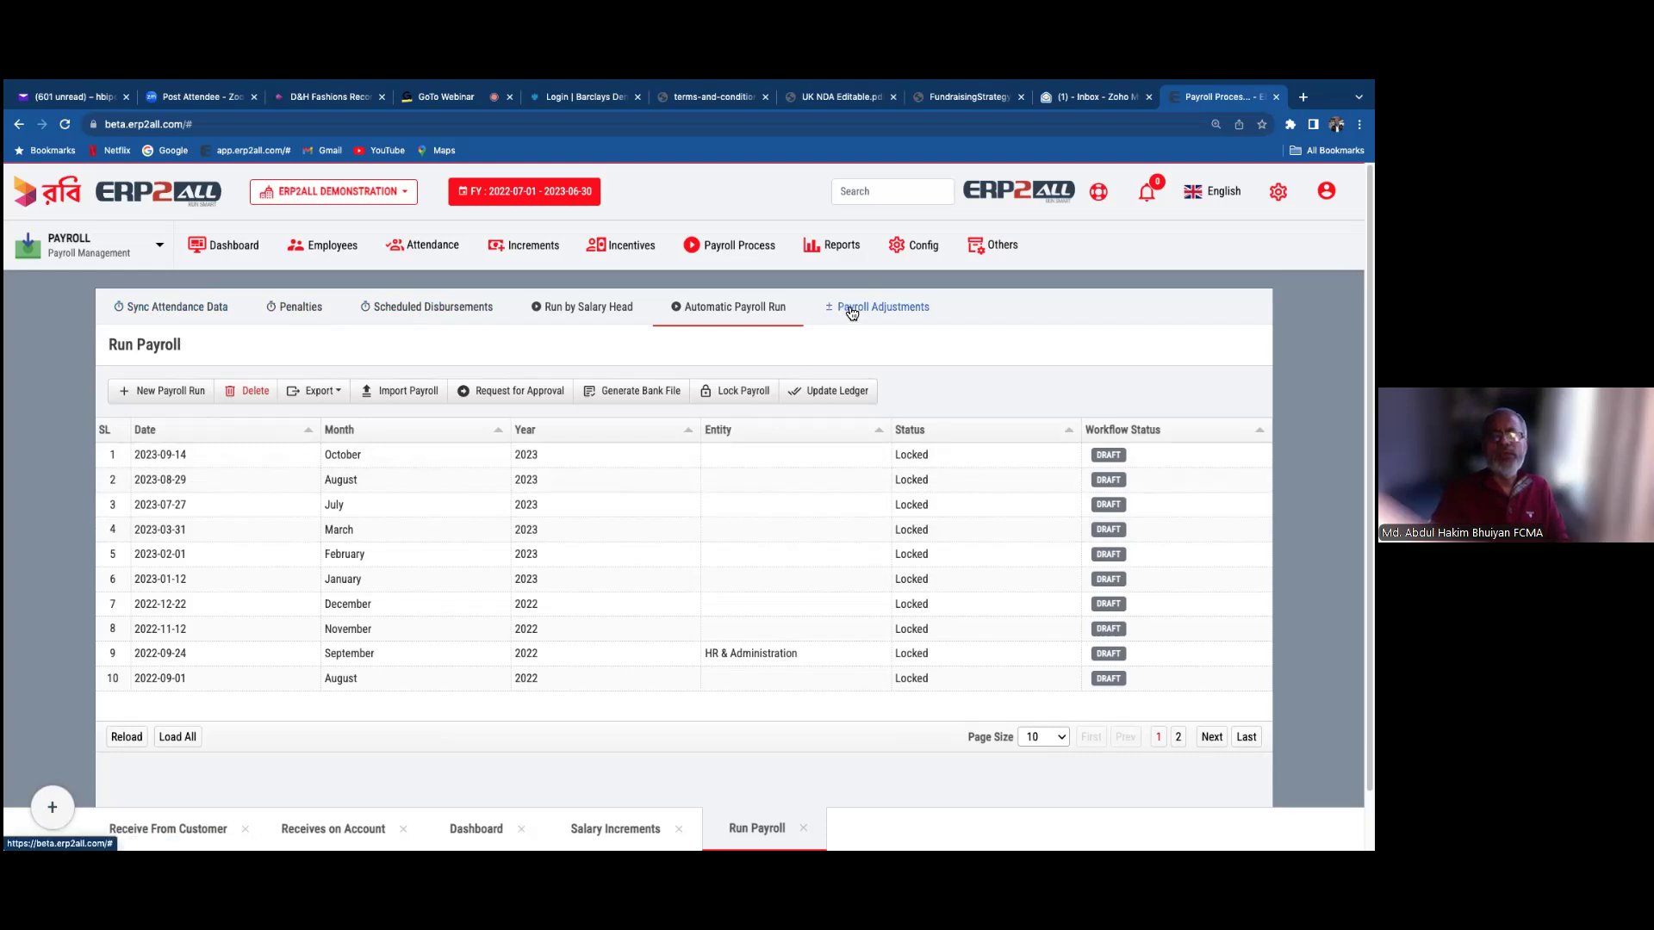
{"action": "left_click", "coordinate": [568, 311]}
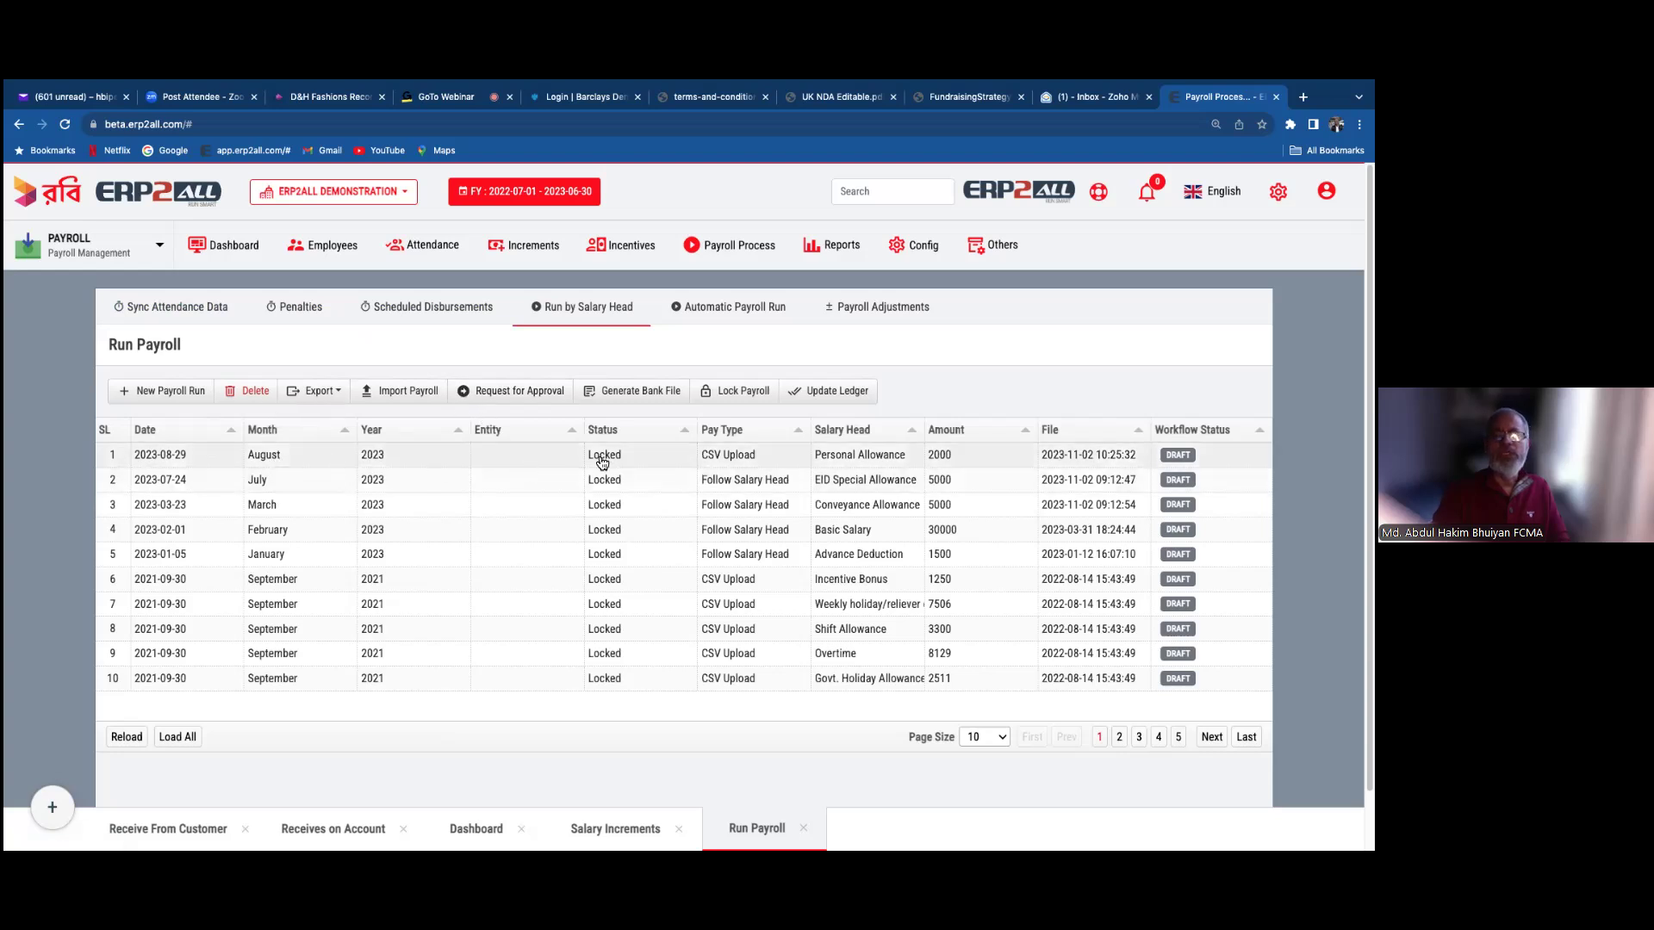
- Browse the available payroll reports and open the Tax Cards report
{"action": "left_click", "coordinate": [820, 249]}
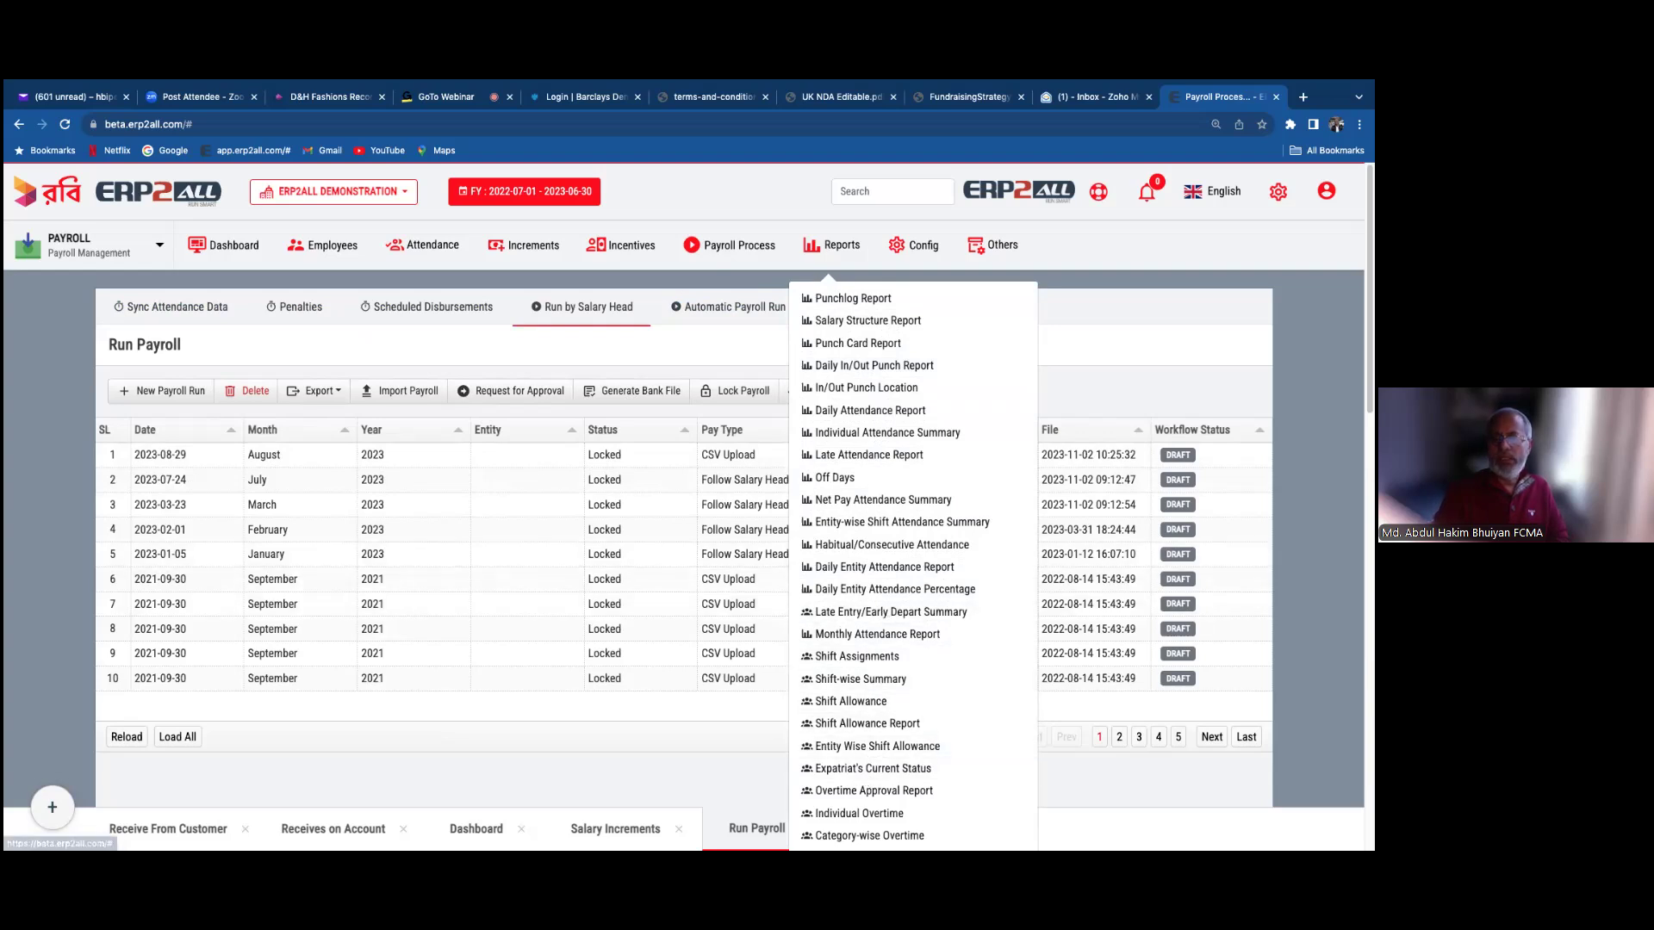
{"action": "scroll", "coordinate": [874, 748], "scroll_direction": "down", "scroll_amount": 1}
{"action": "scroll", "coordinate": [913, 517], "scroll_direction": "down", "scroll_amount": 12}
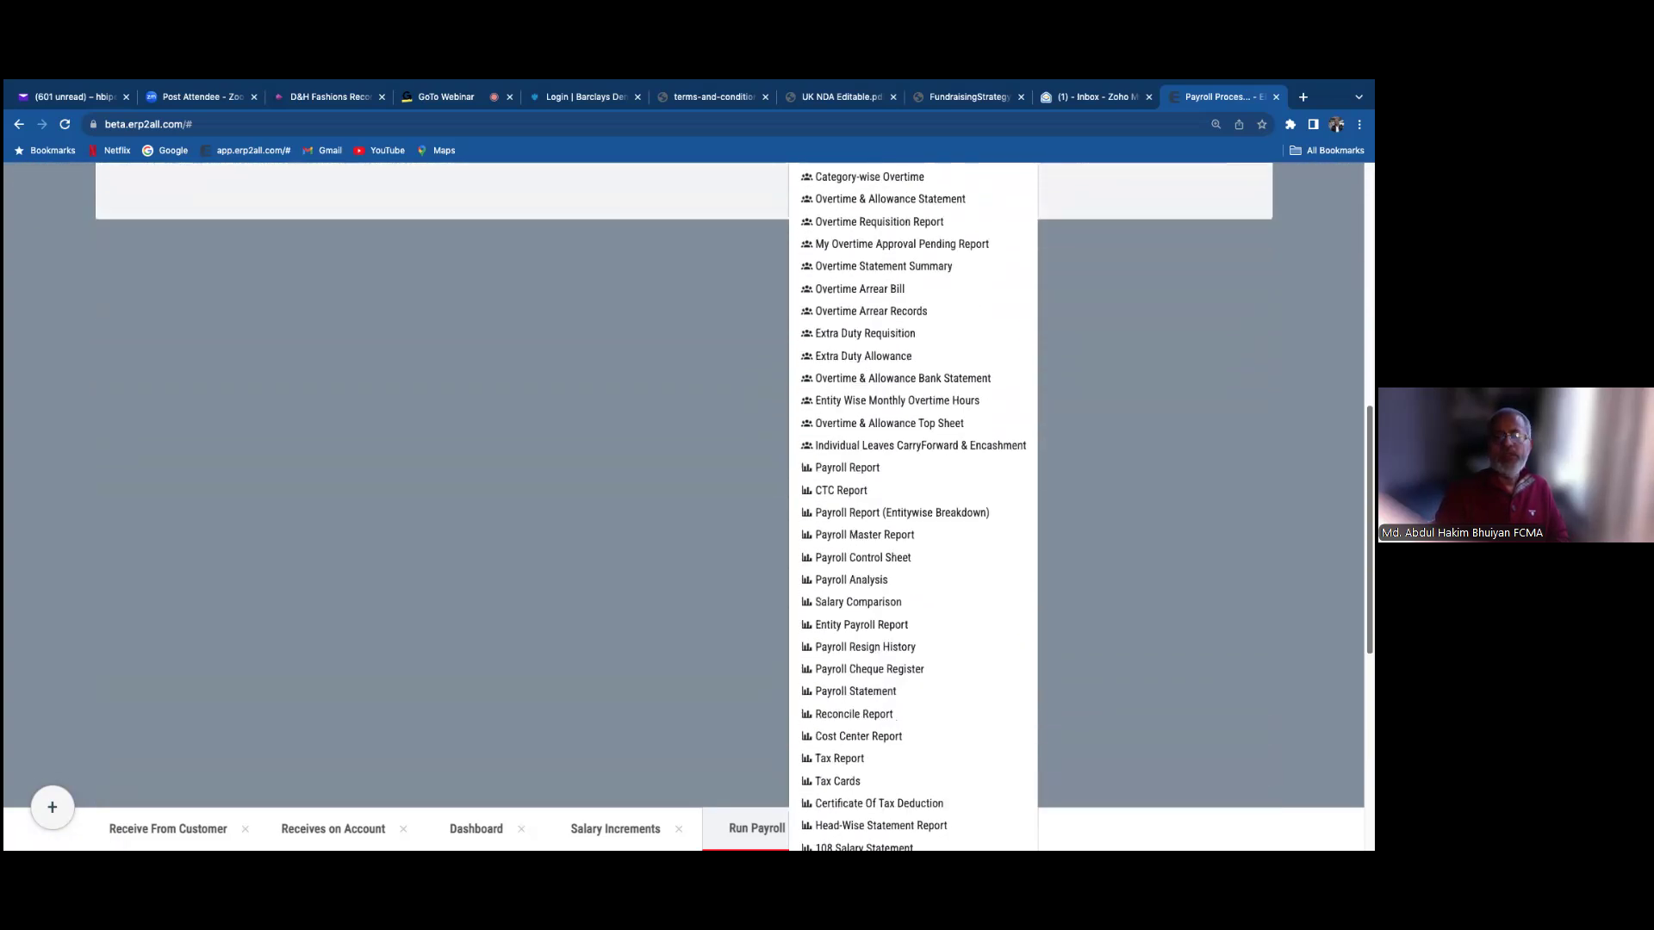
{"action": "scroll", "coordinate": [838, 447], "scroll_direction": "up", "scroll_amount": 1}
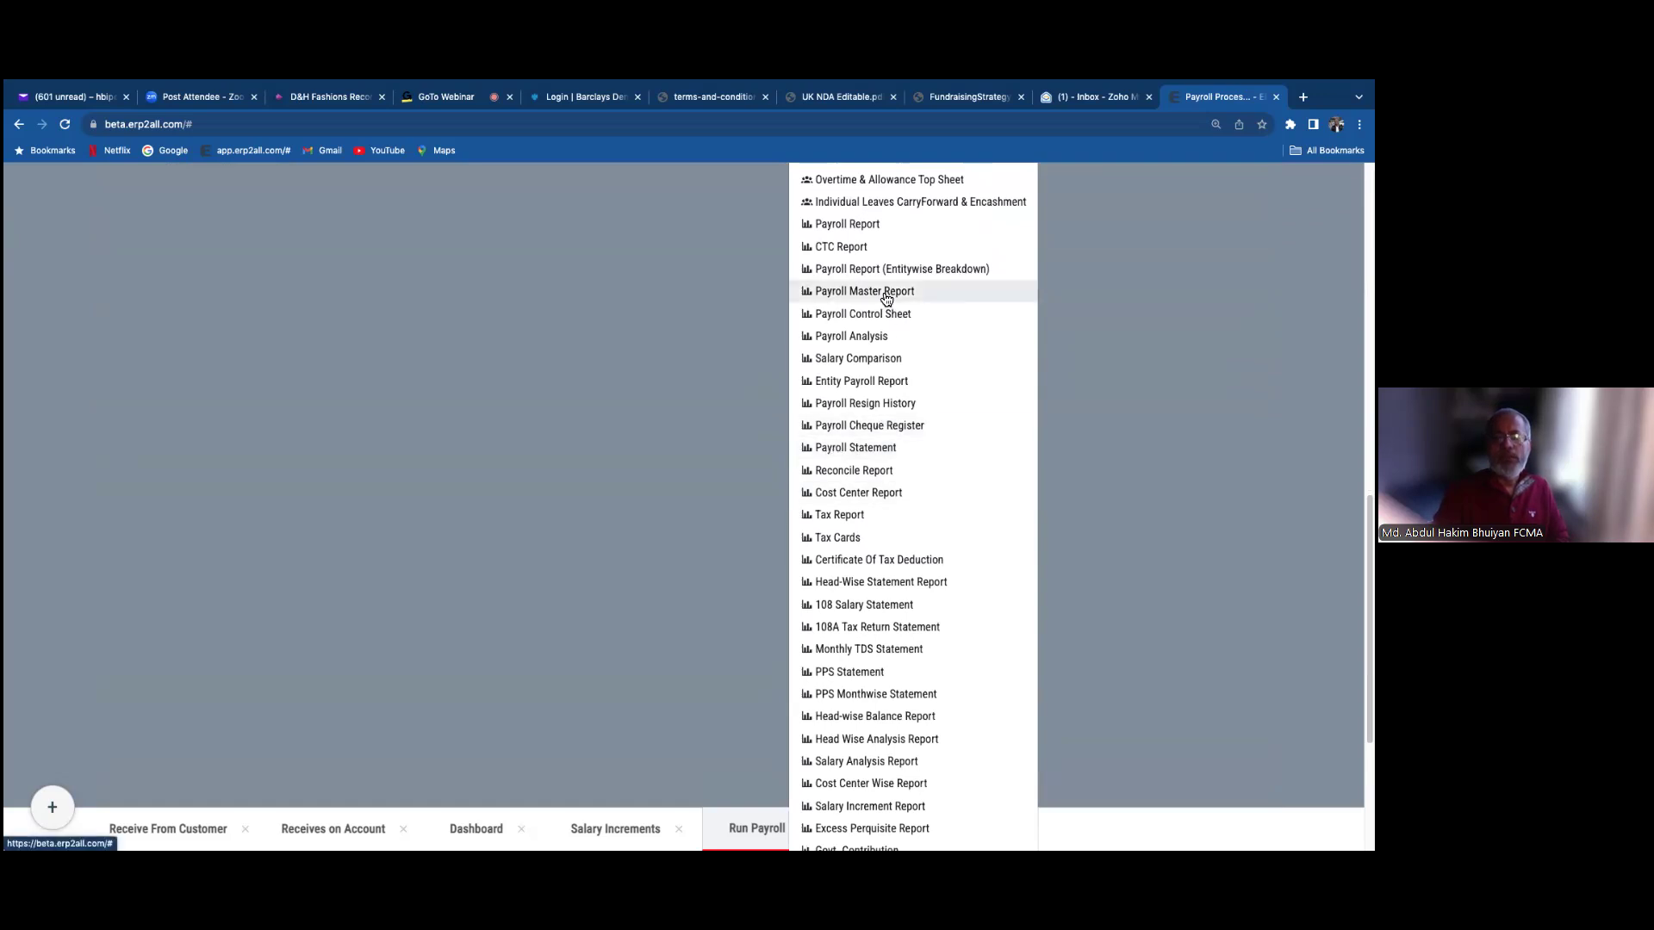
{"action": "left_click", "coordinate": [840, 537]}
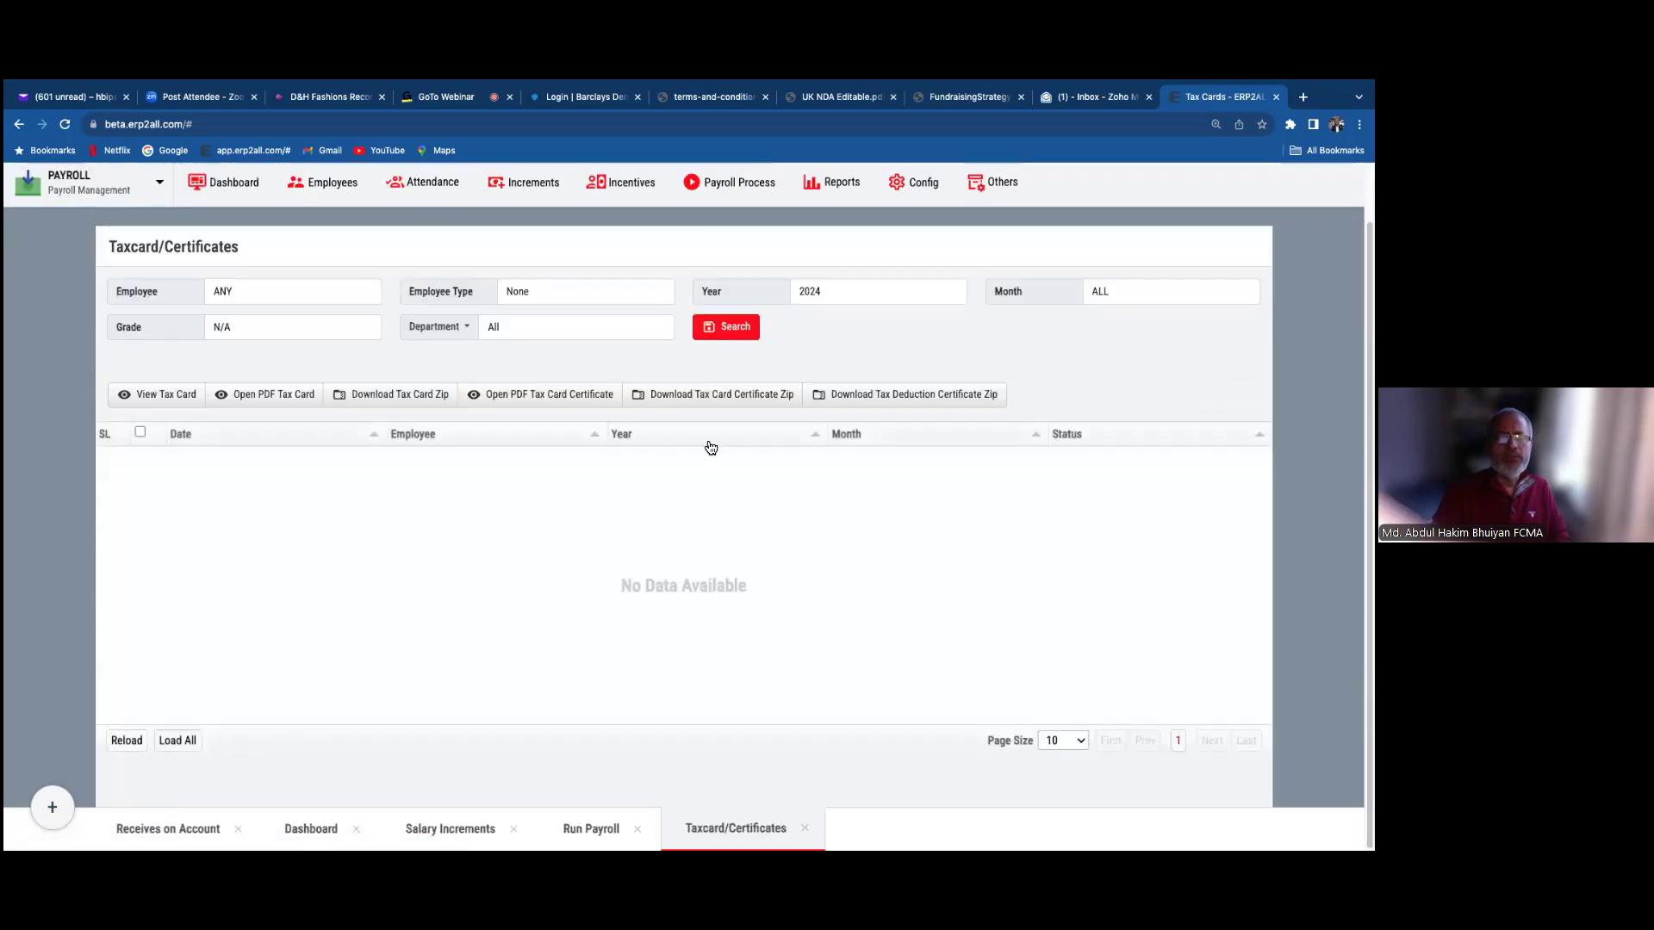
- Try to view a tax card without an employee filter and again with the first listed employee chosen
{"action": "left_click", "coordinate": [159, 393]}
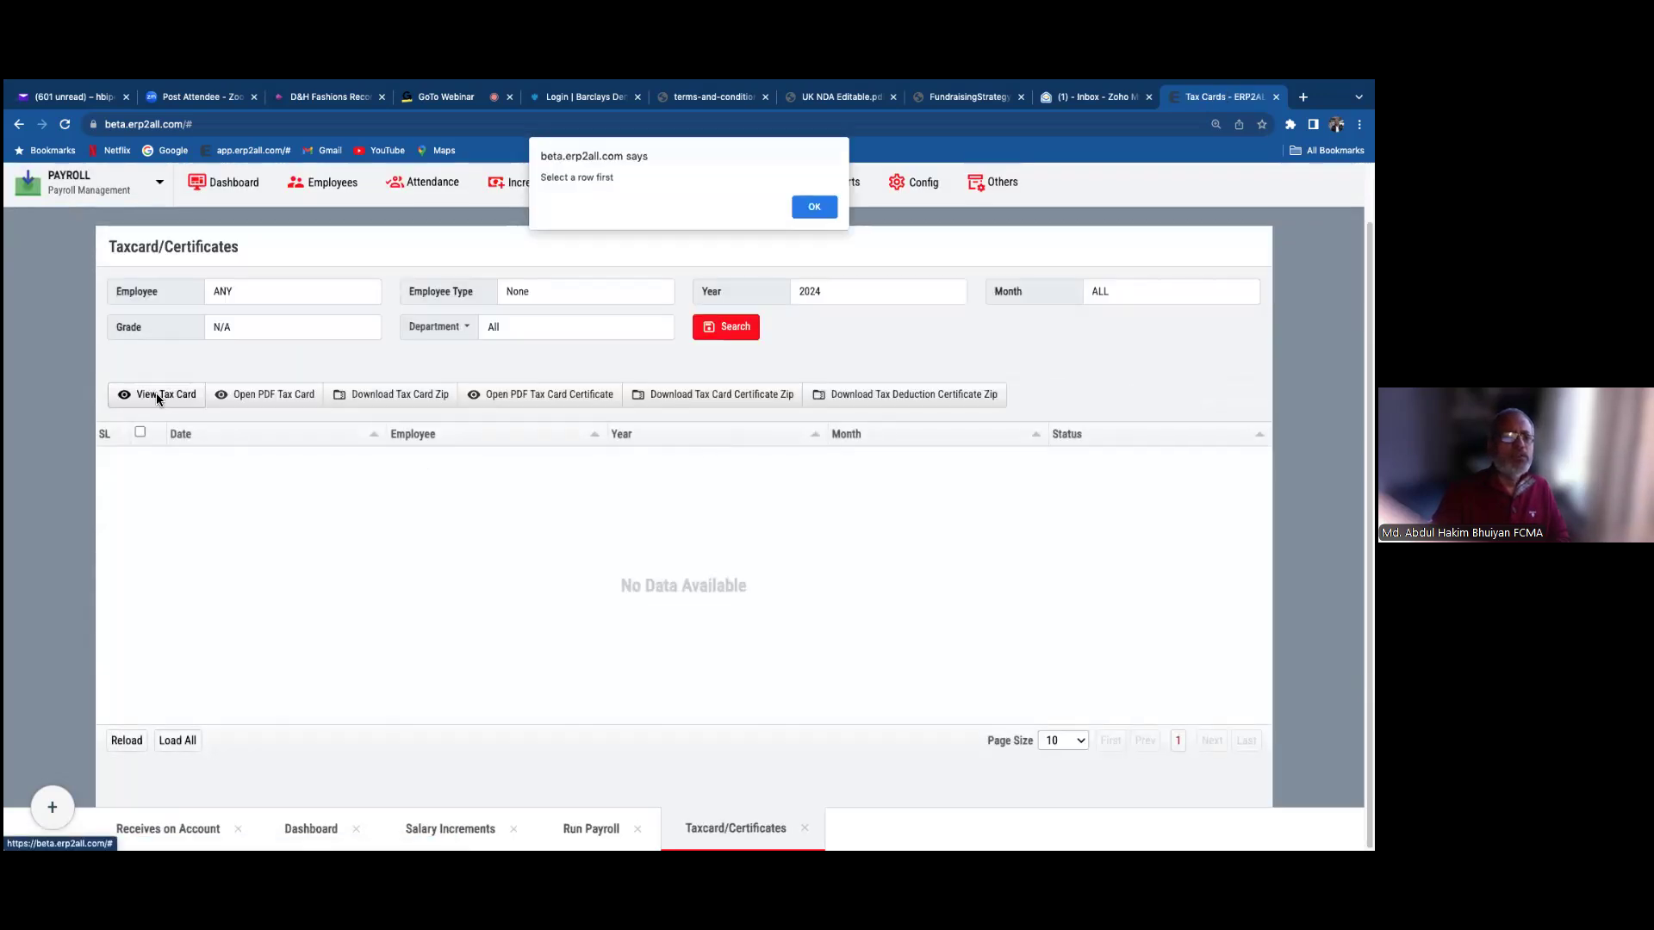
{"action": "left_click", "coordinate": [814, 206]}
{"action": "left_click", "coordinate": [246, 354]}
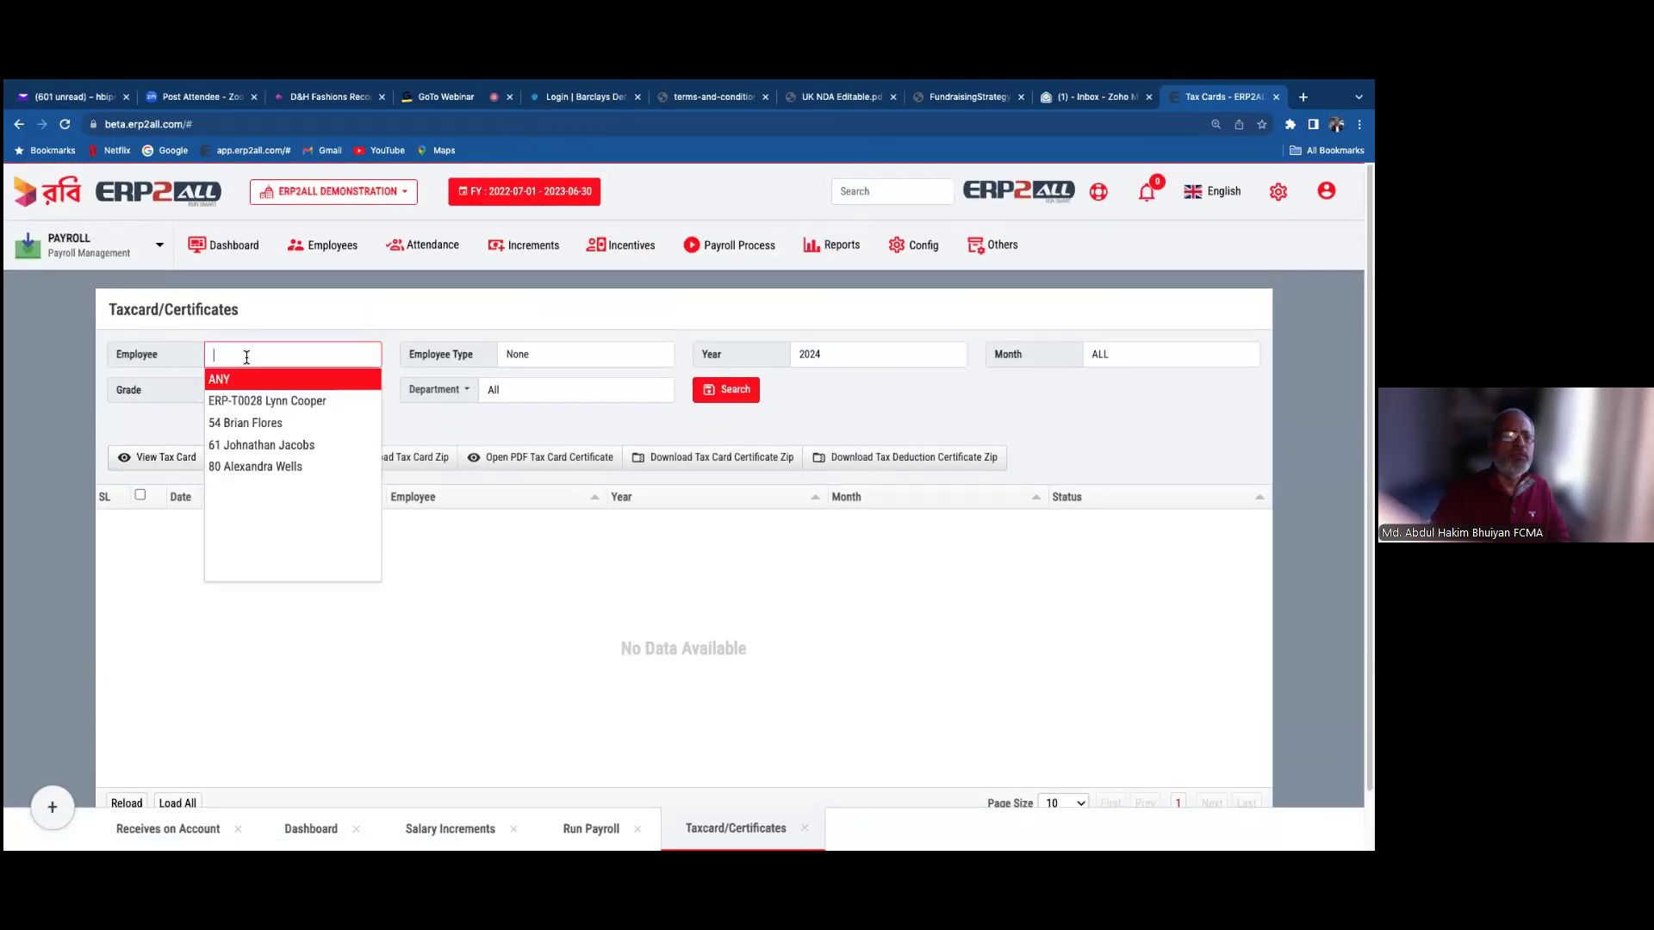
{"action": "left_click", "coordinate": [274, 406]}
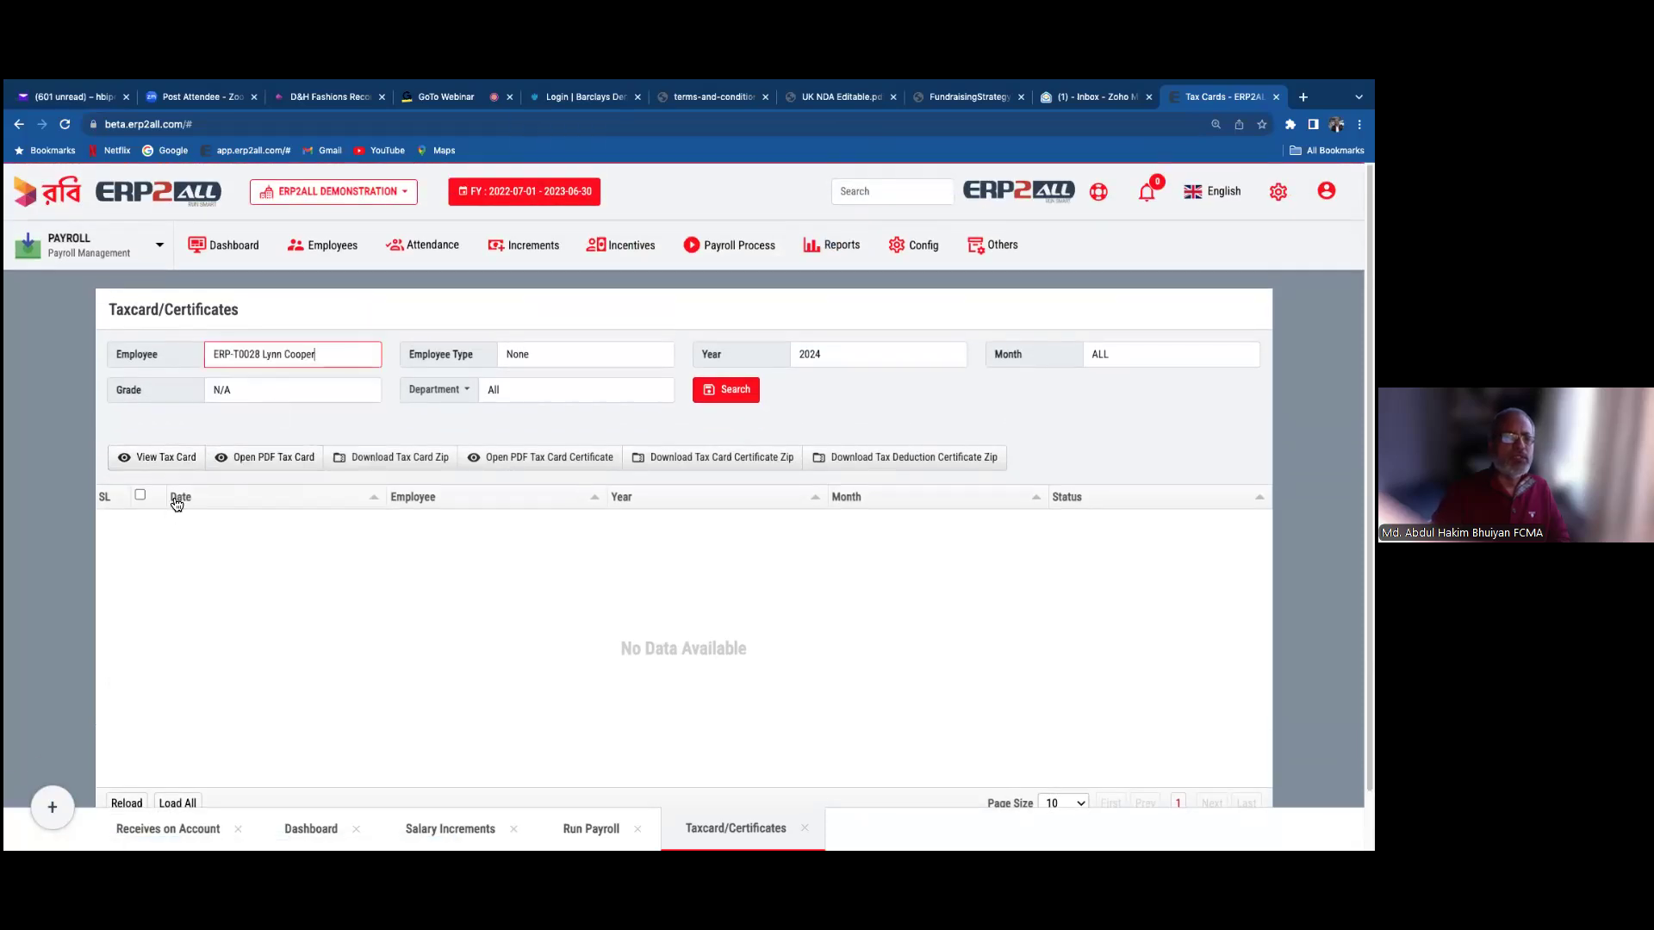
{"action": "left_click", "coordinate": [169, 459]}
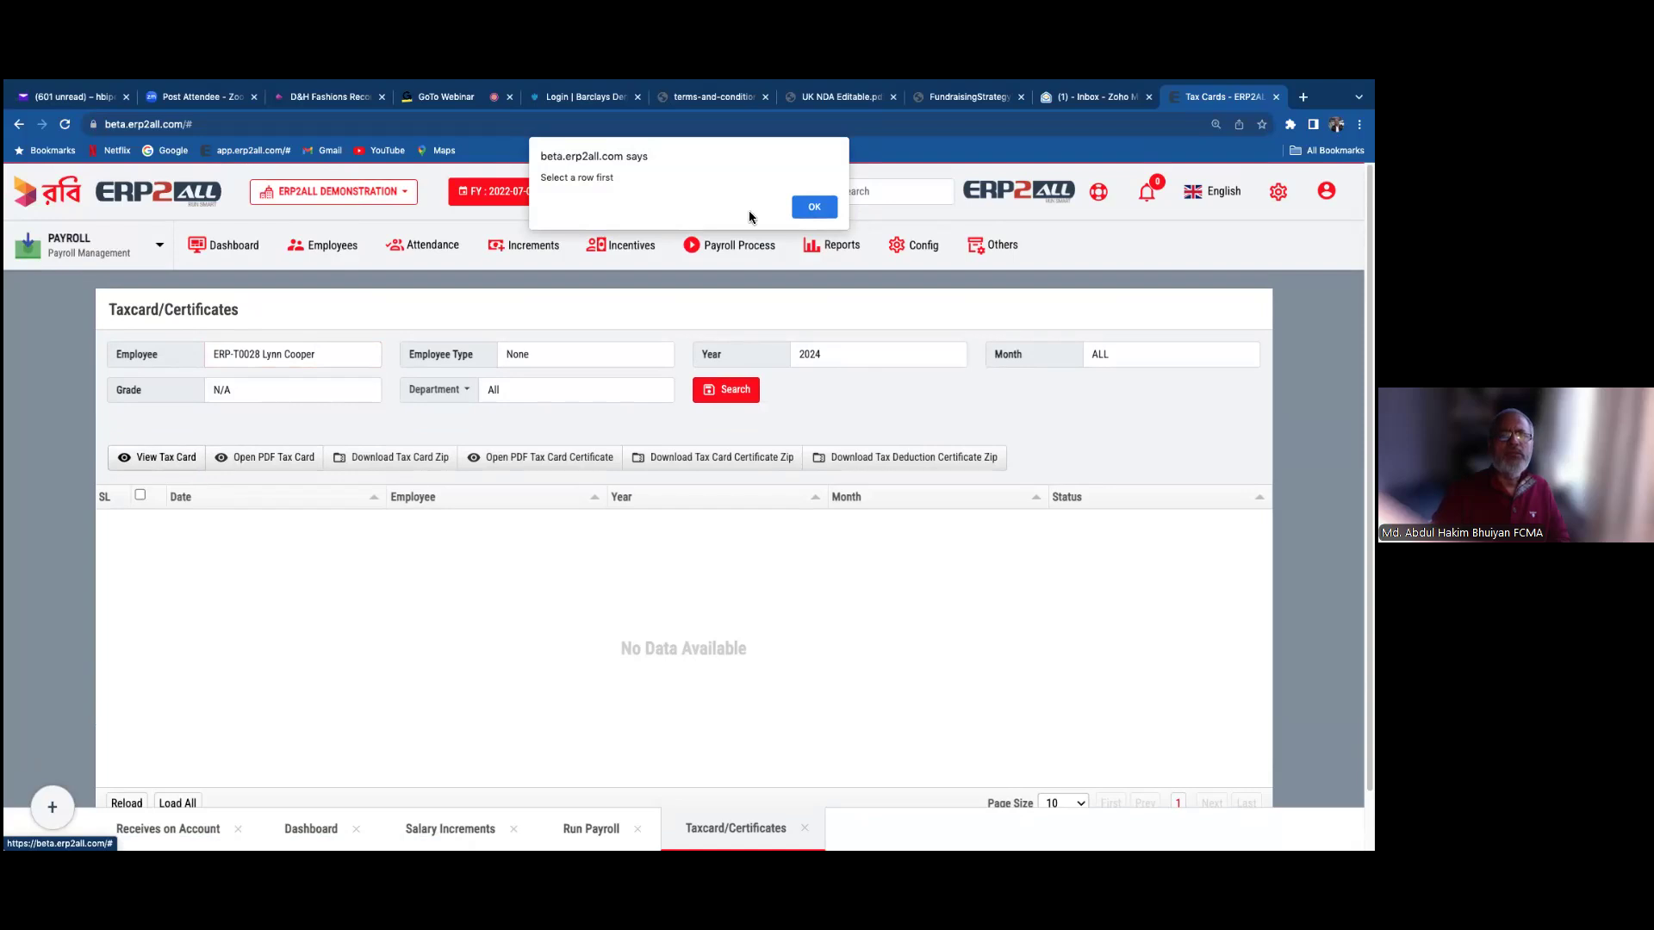
{"action": "left_click", "coordinate": [828, 207]}
- Set the tax card employee filter to the second listed employee
{"action": "left_click", "coordinate": [339, 356]}
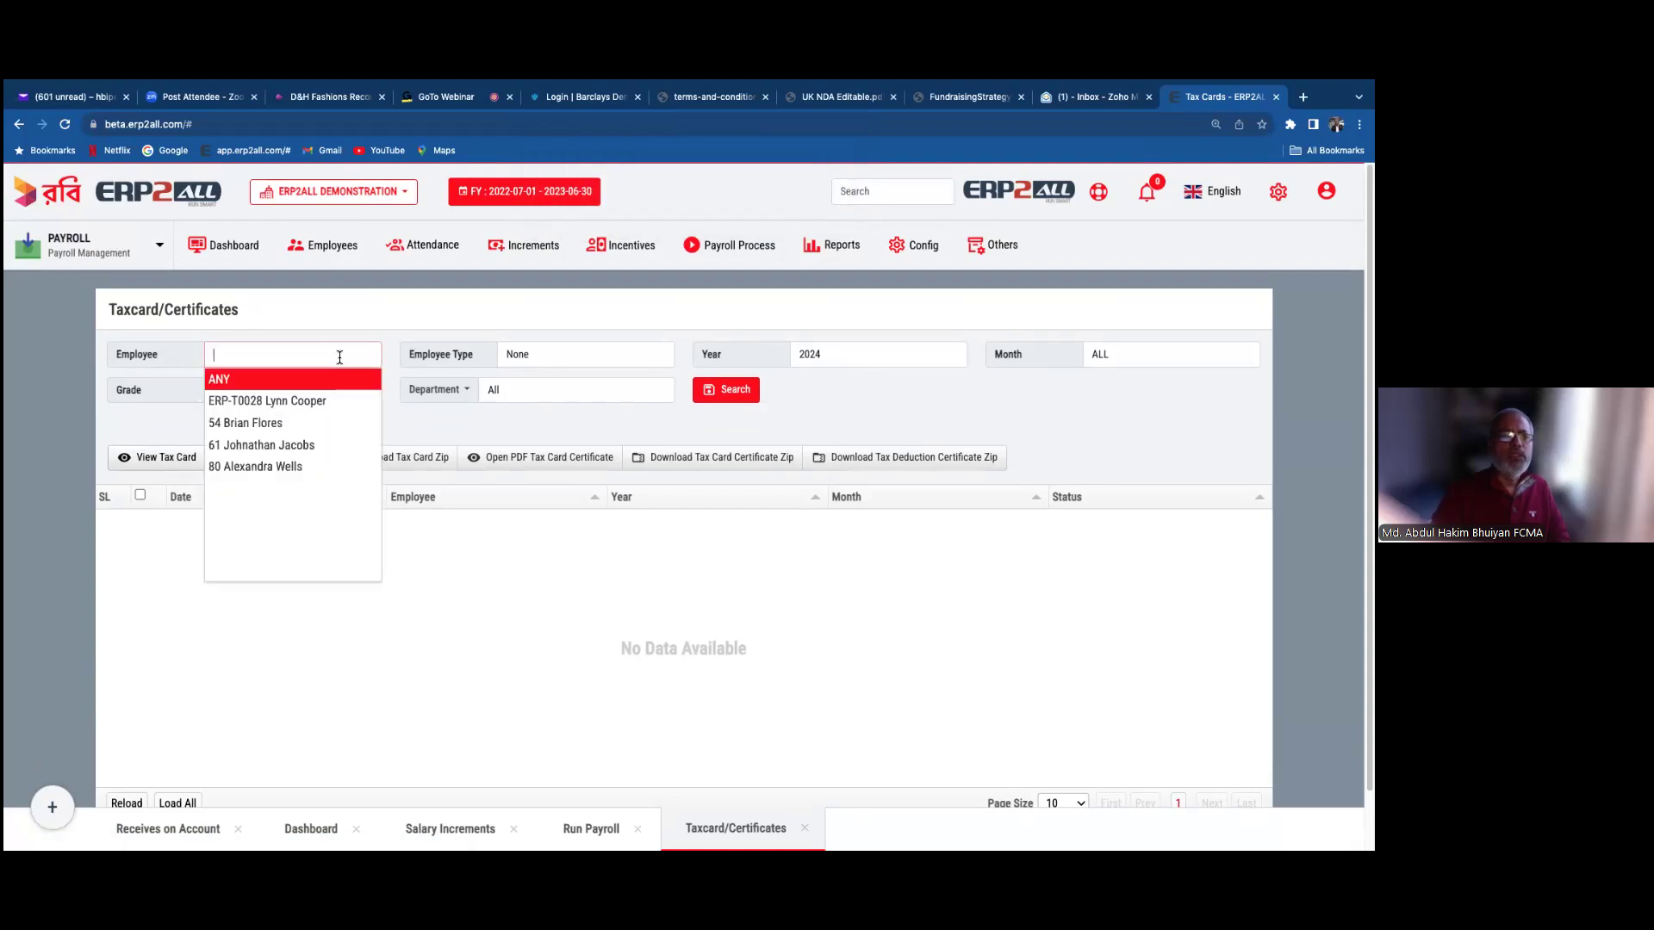
{"action": "left_click", "coordinate": [302, 423]}
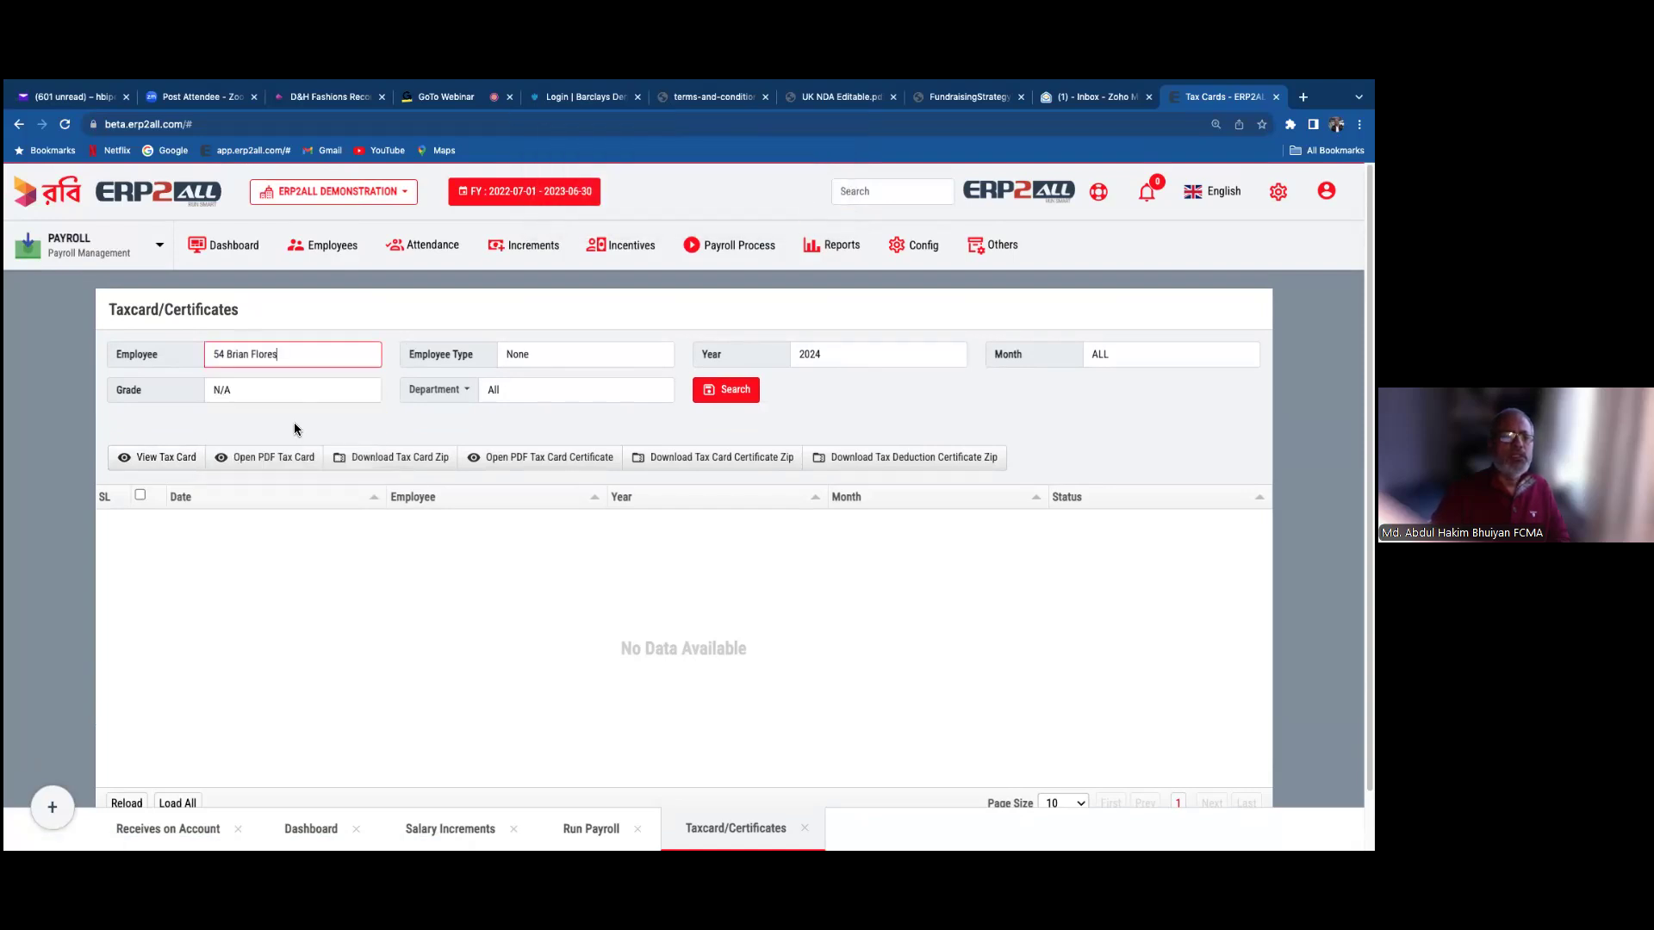
{"action": "left_click", "coordinate": [314, 419]}
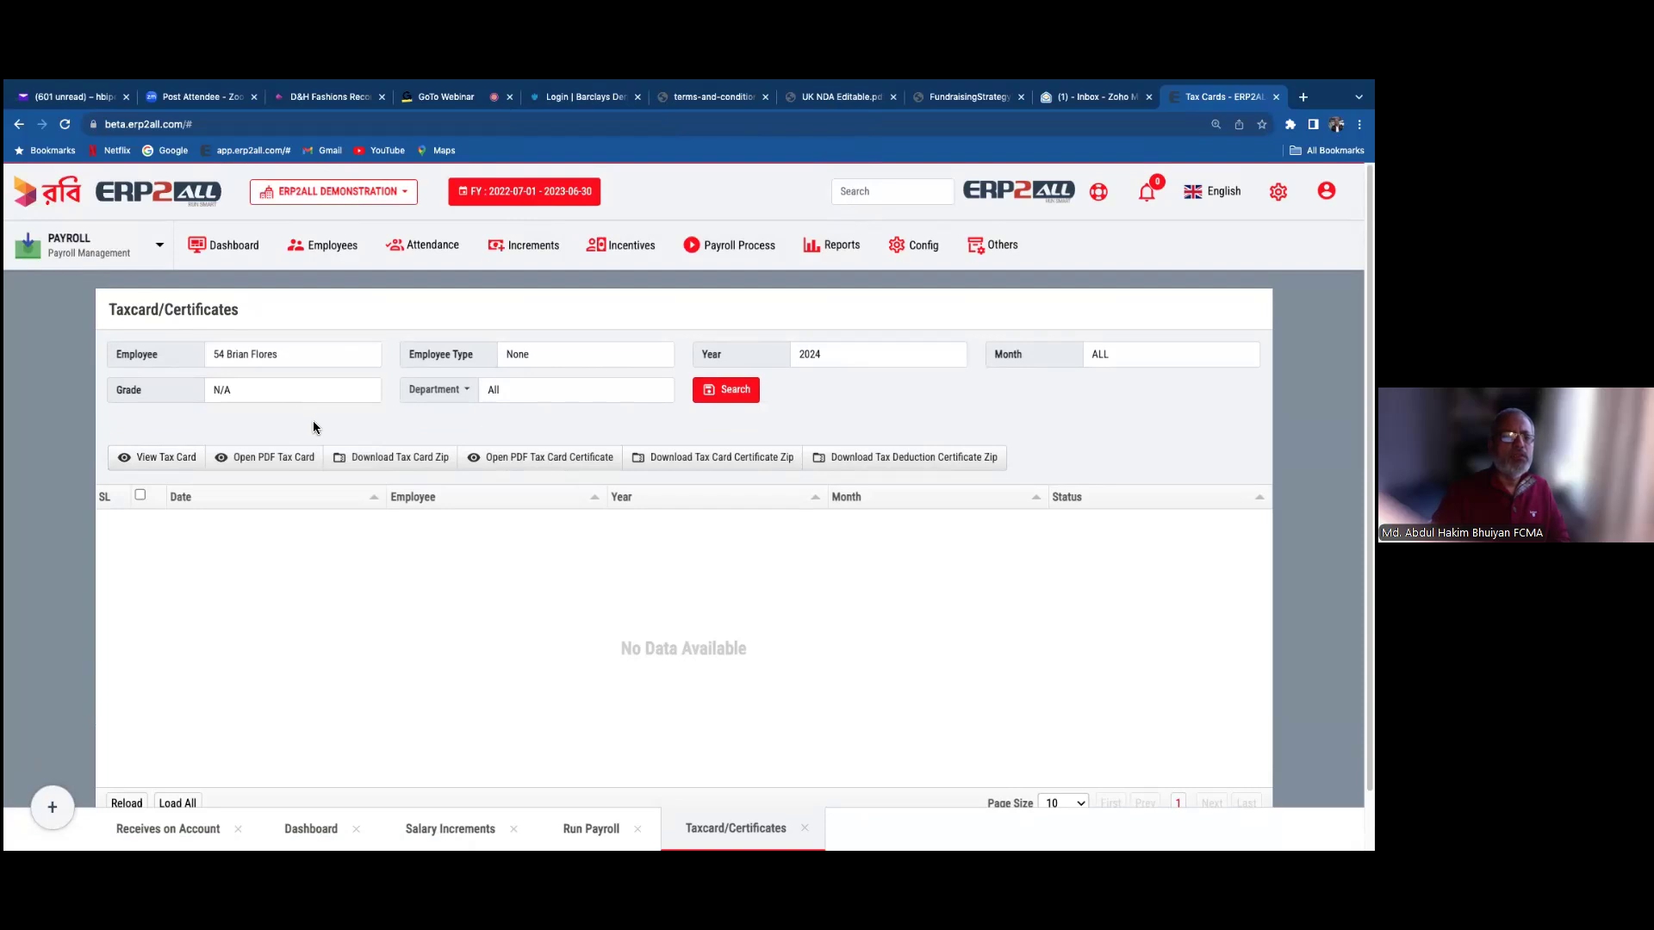
- Close the tax card, payroll run and salary increments pages and switch to the Accounting & Finance module
{"action": "left_click", "coordinate": [804, 829]}
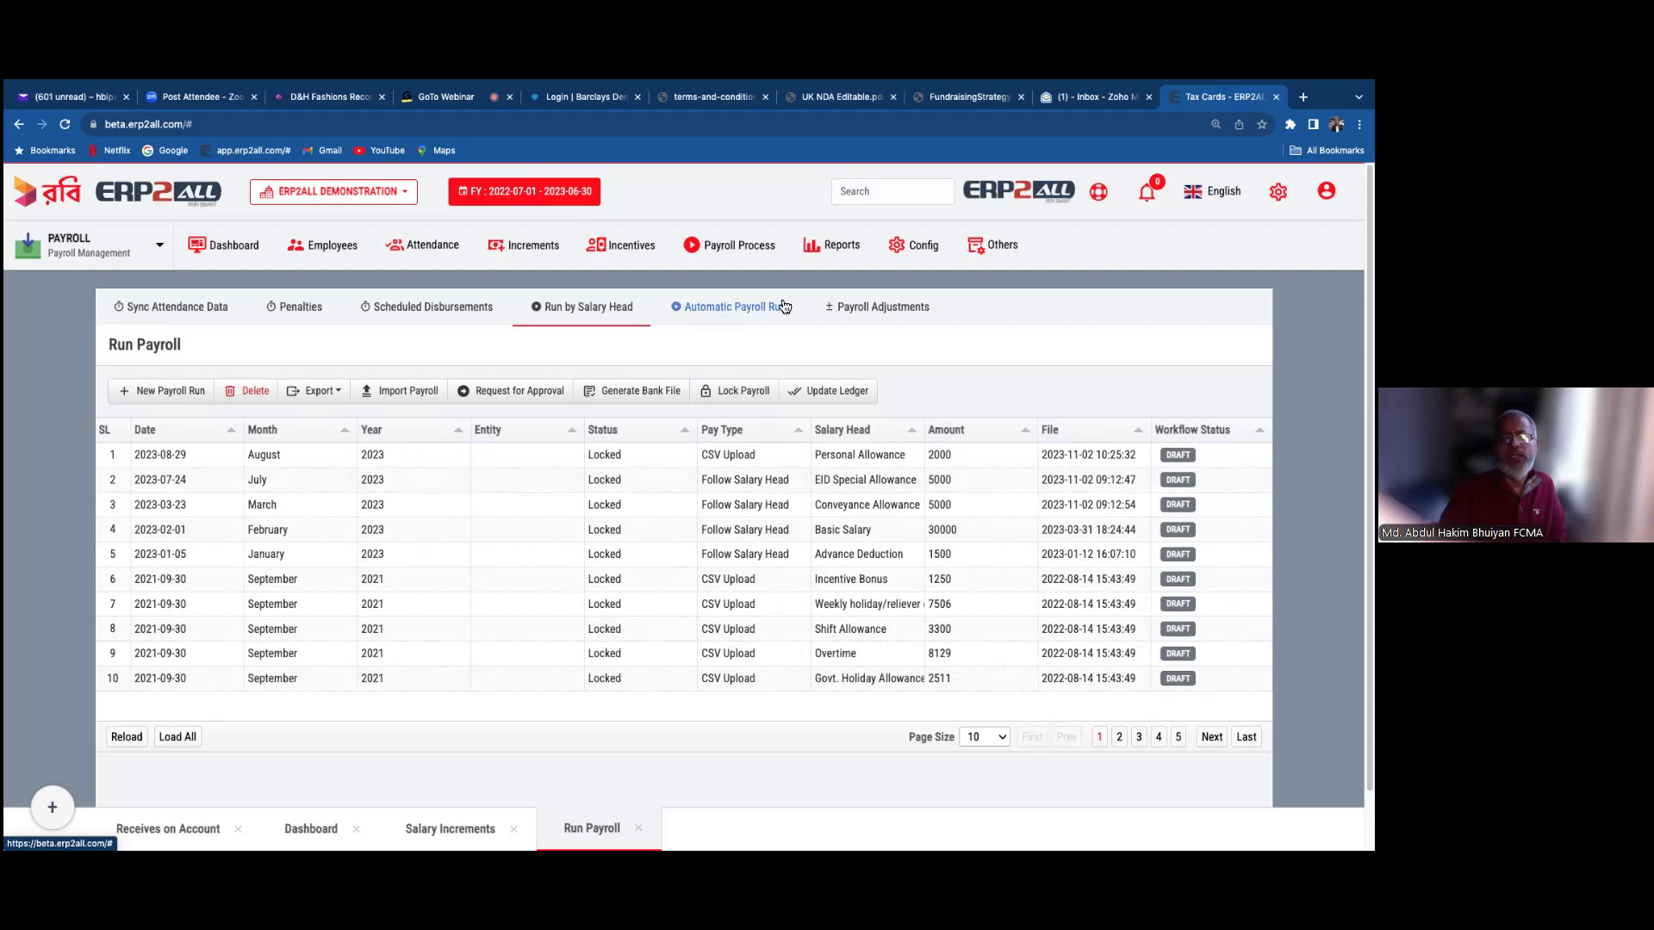
{"action": "left_click", "coordinate": [987, 250]}
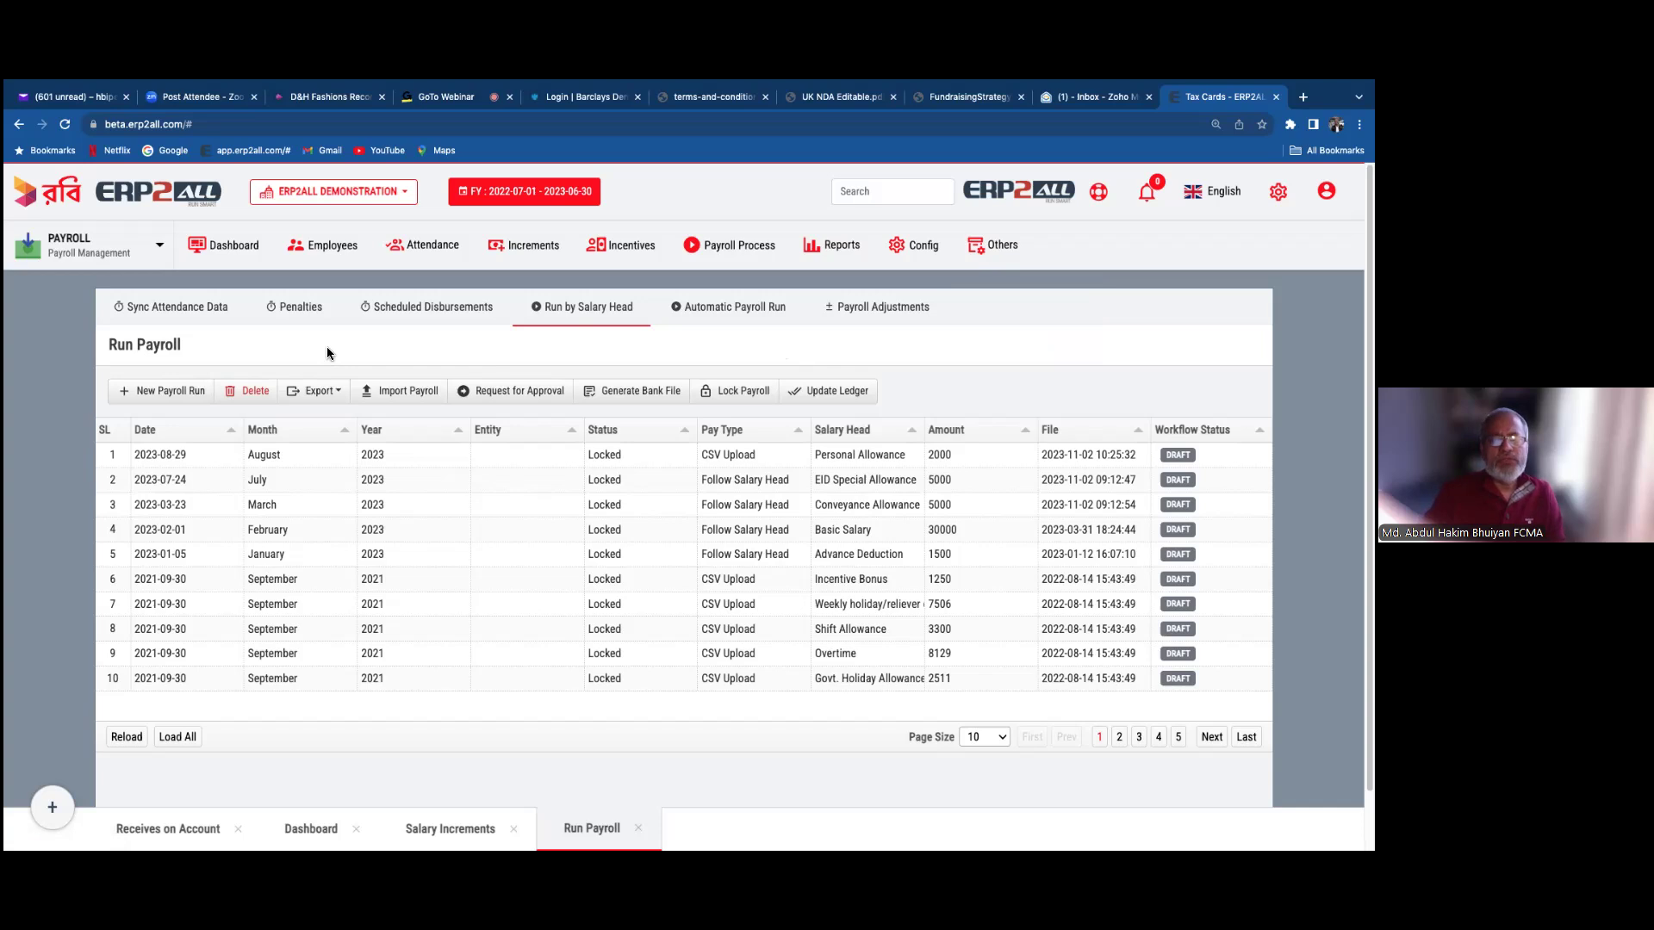
{"action": "left_click", "coordinate": [160, 250]}
{"action": "left_click", "coordinate": [92, 289]}
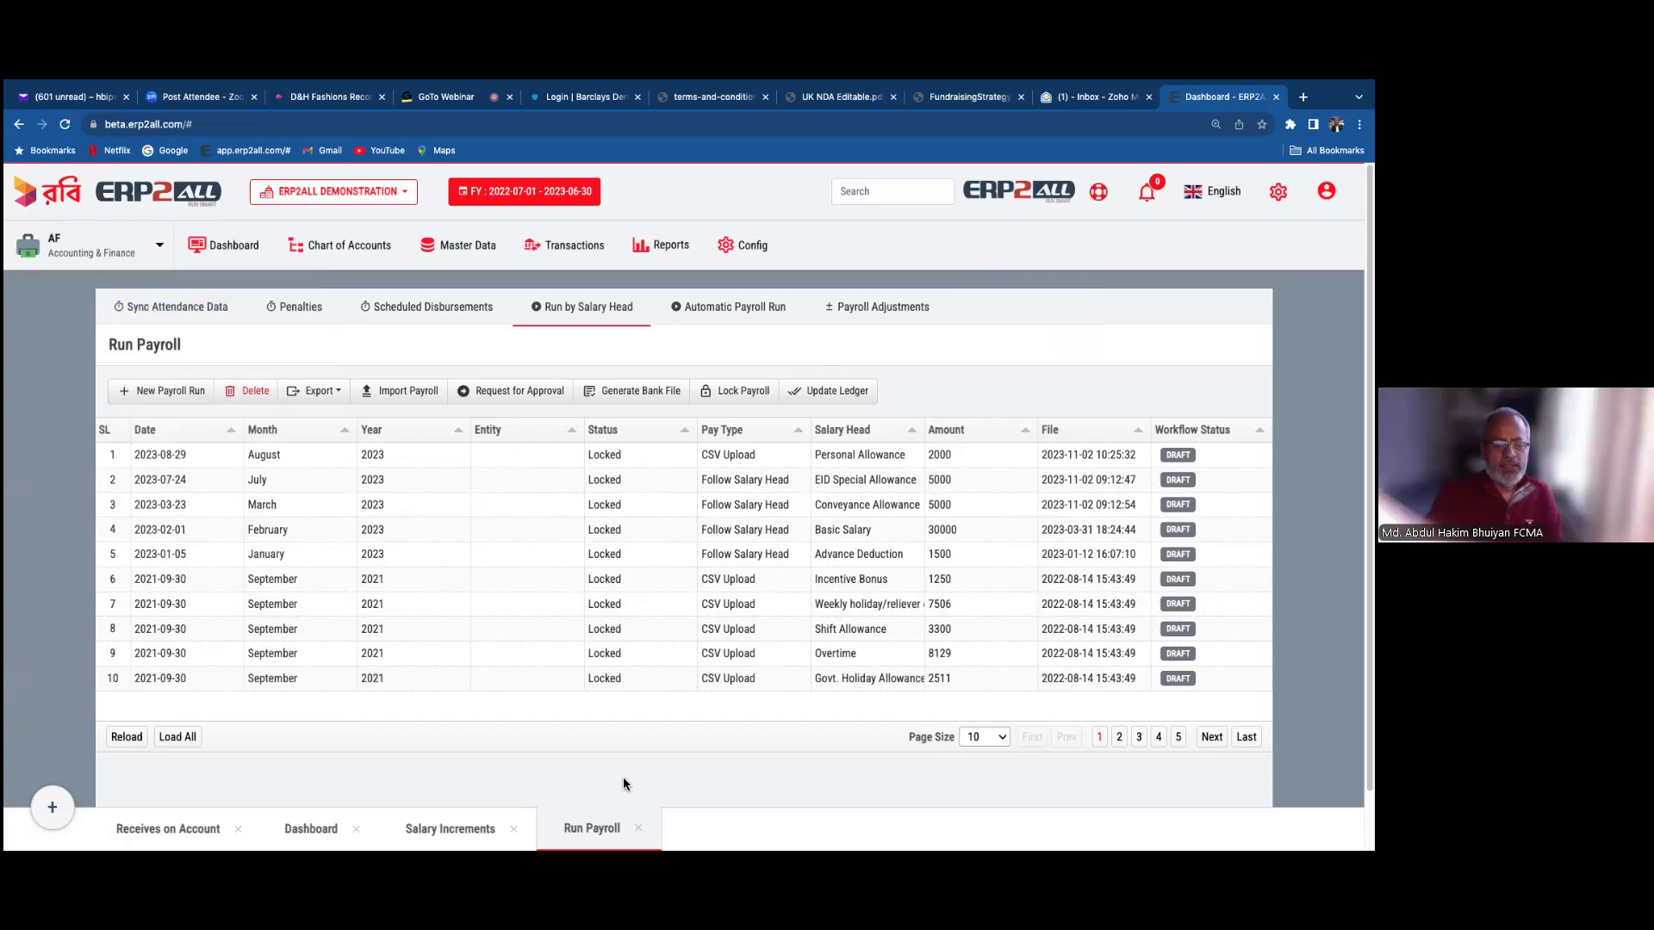
{"action": "left_click", "coordinate": [638, 828]}
{"action": "left_click", "coordinate": [513, 828]}
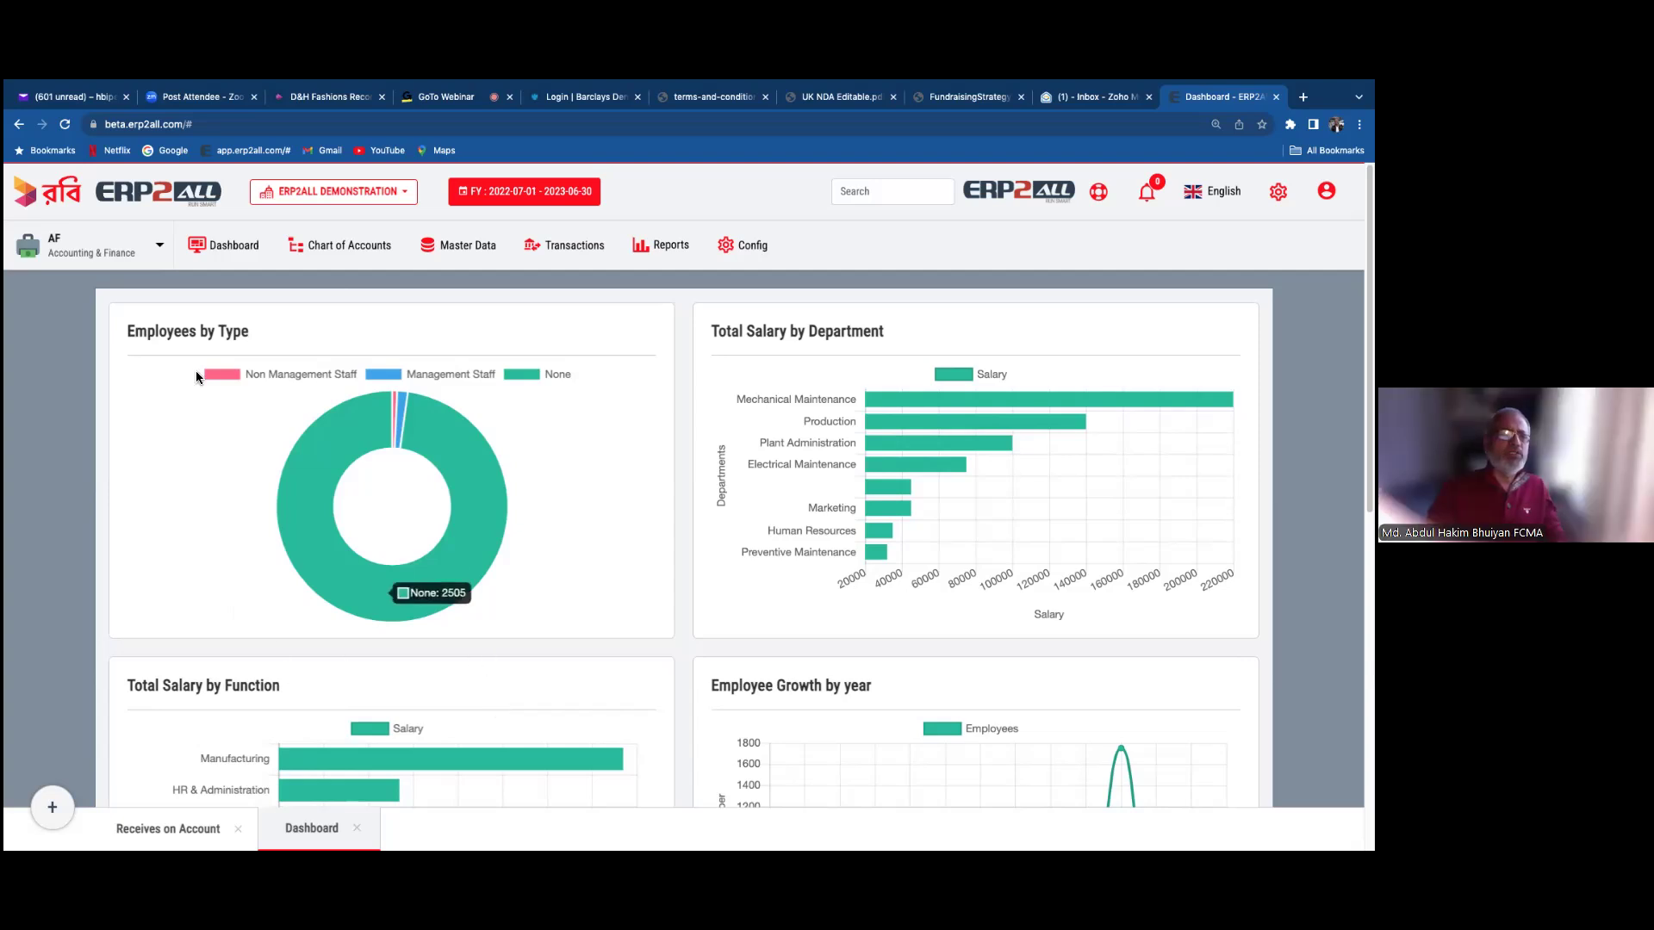
- Switch to the Fixed Assets Management module, close the payroll dashboard and open the Fixed Assets Register
{"action": "left_click", "coordinate": [97, 248]}
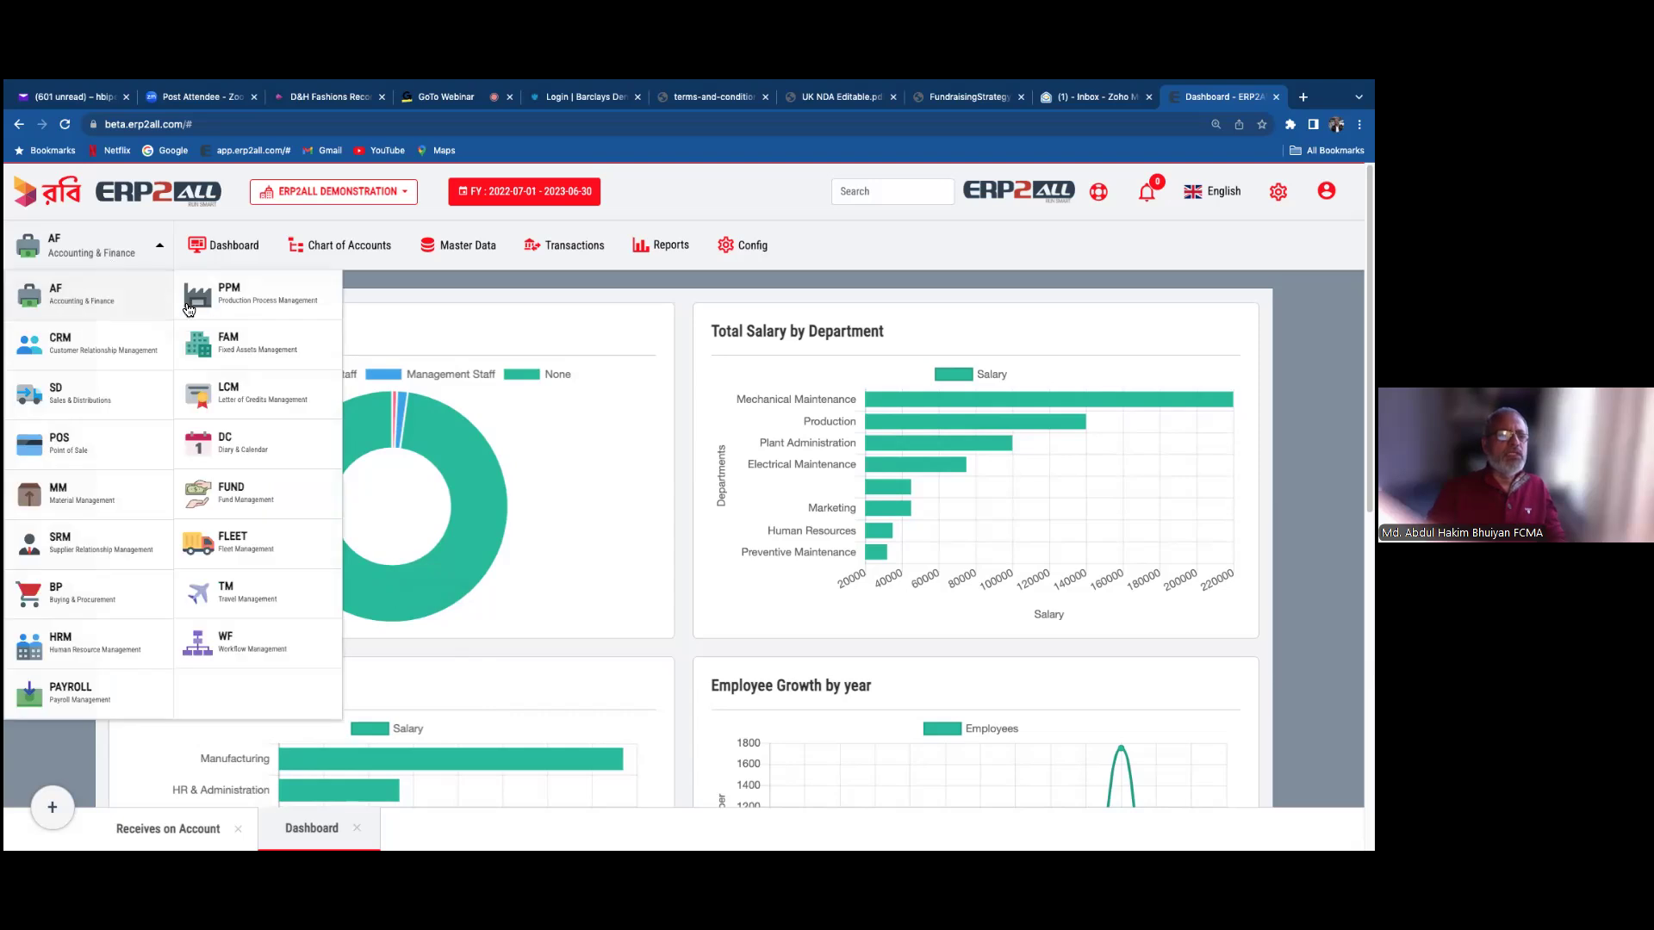
{"action": "left_click", "coordinate": [234, 341]}
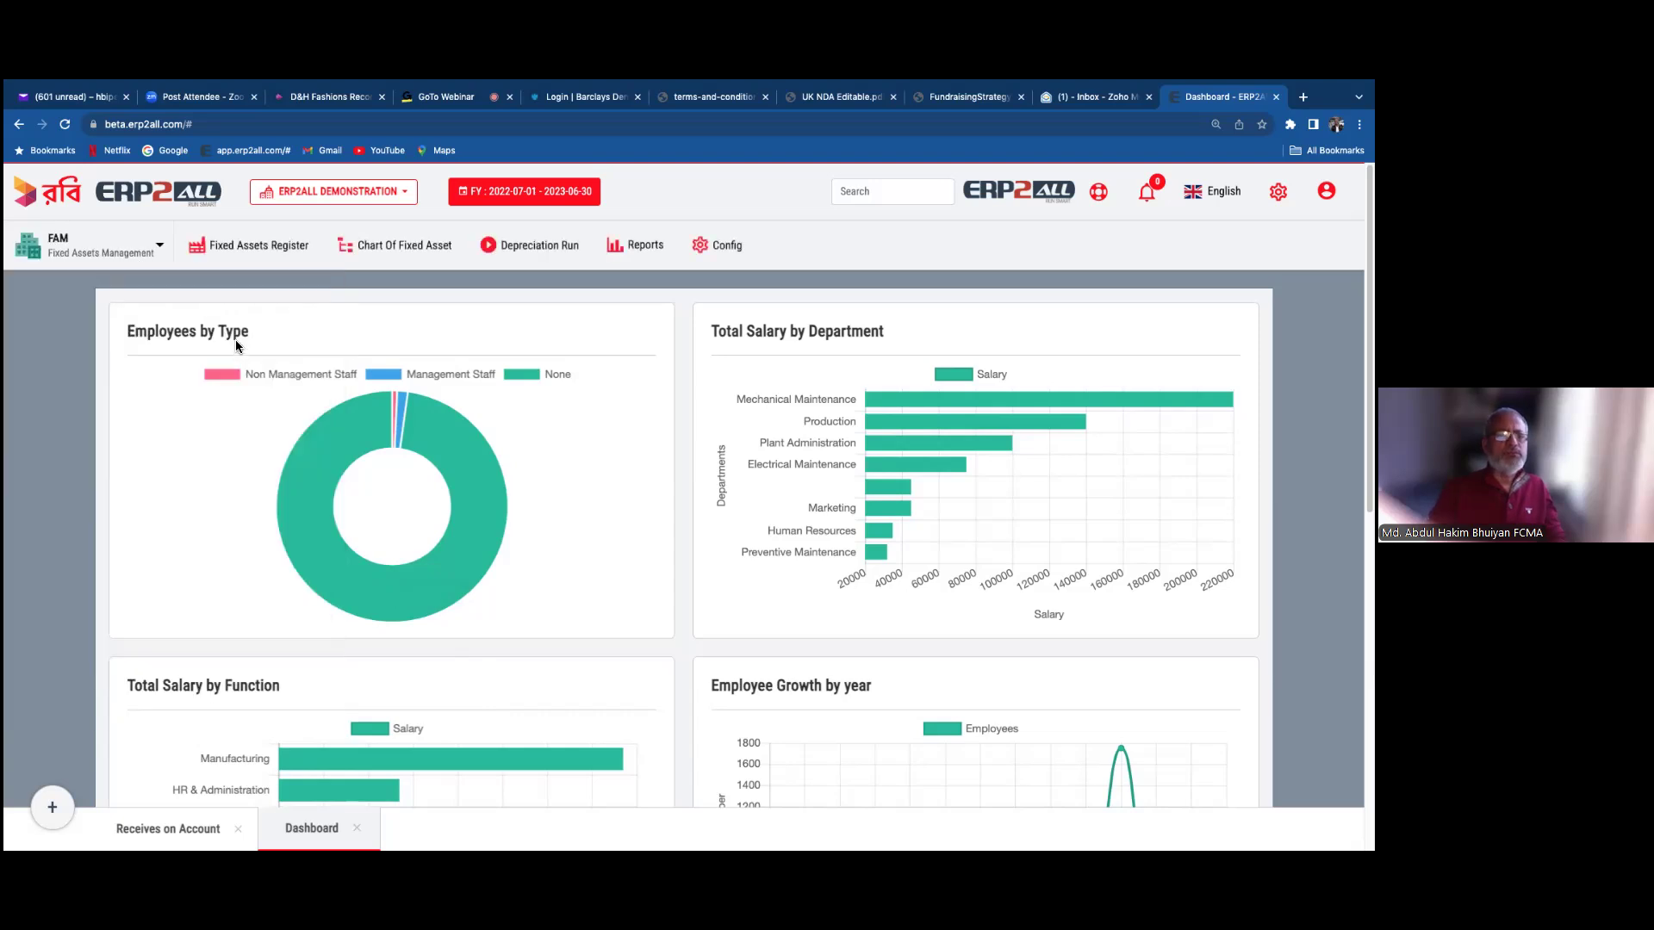
{"action": "left_click", "coordinate": [357, 827]}
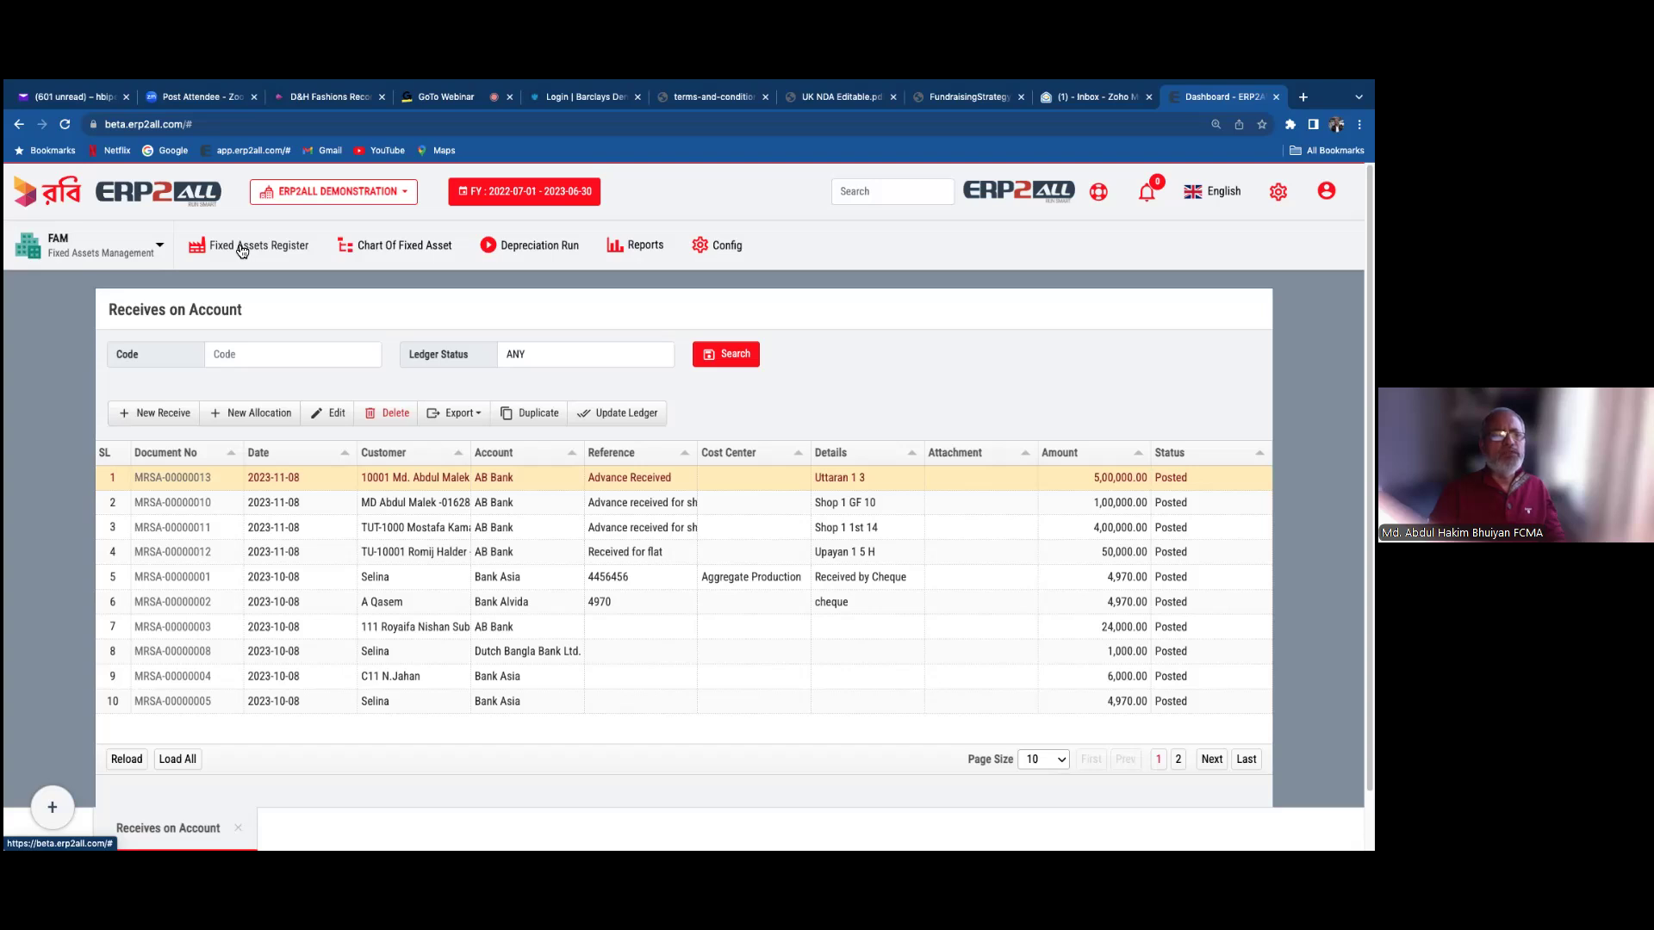
{"action": "left_click", "coordinate": [242, 248]}
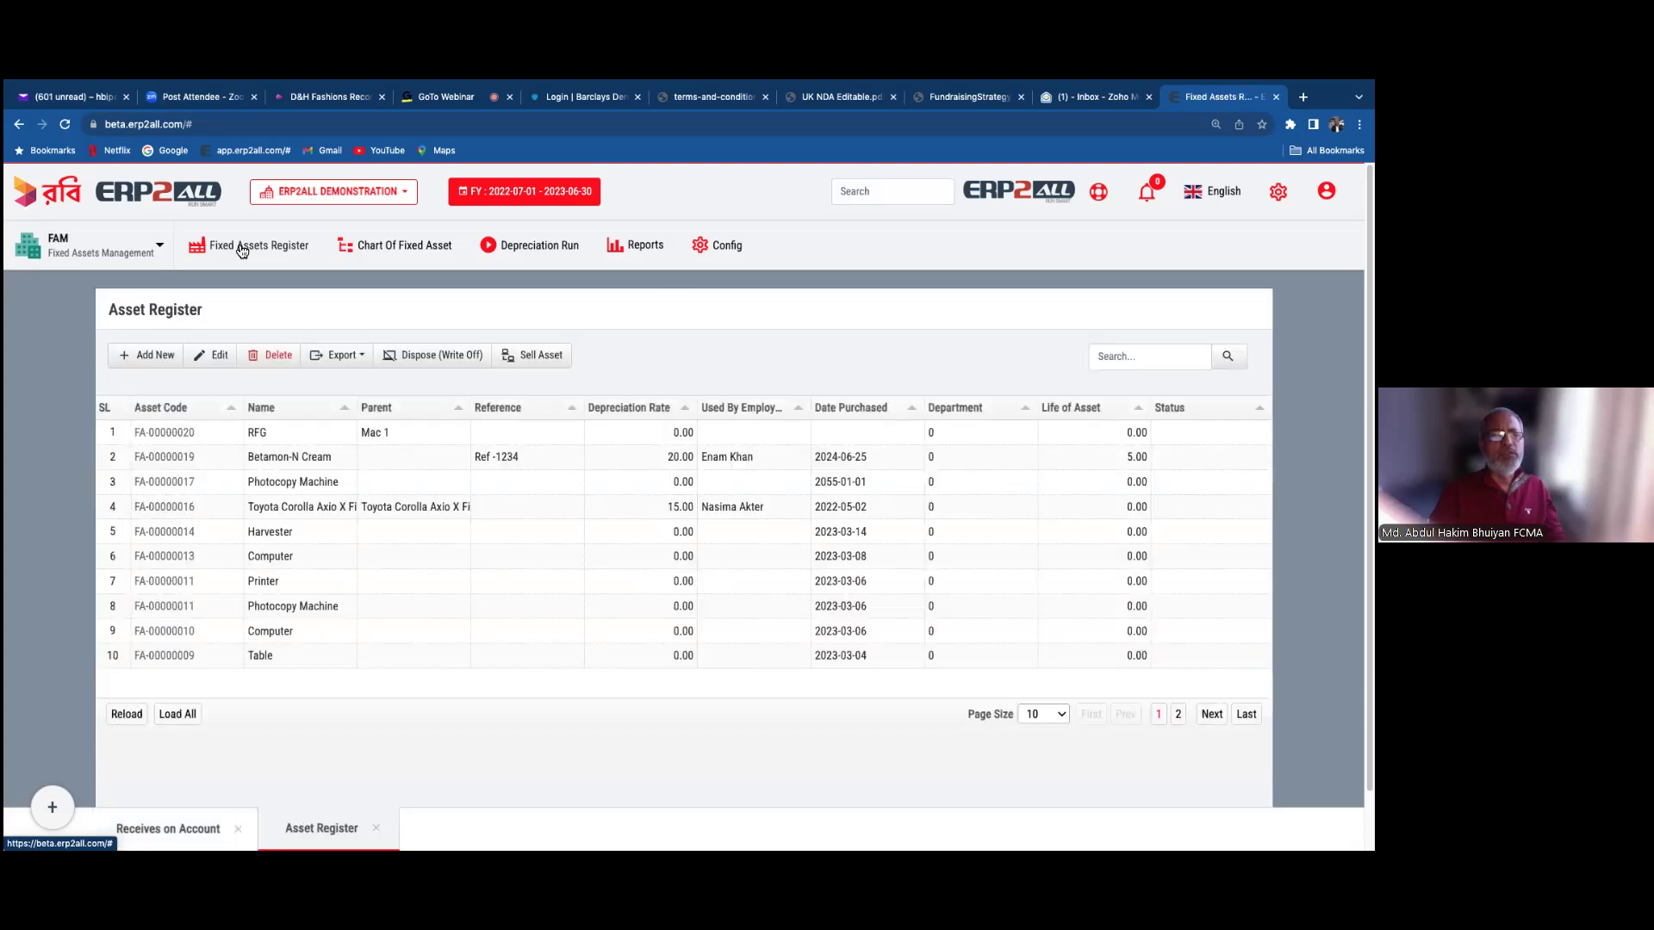
- Look through the new fixed asset form, including its supplier choices, and close it without saving
{"action": "left_click", "coordinate": [149, 355]}
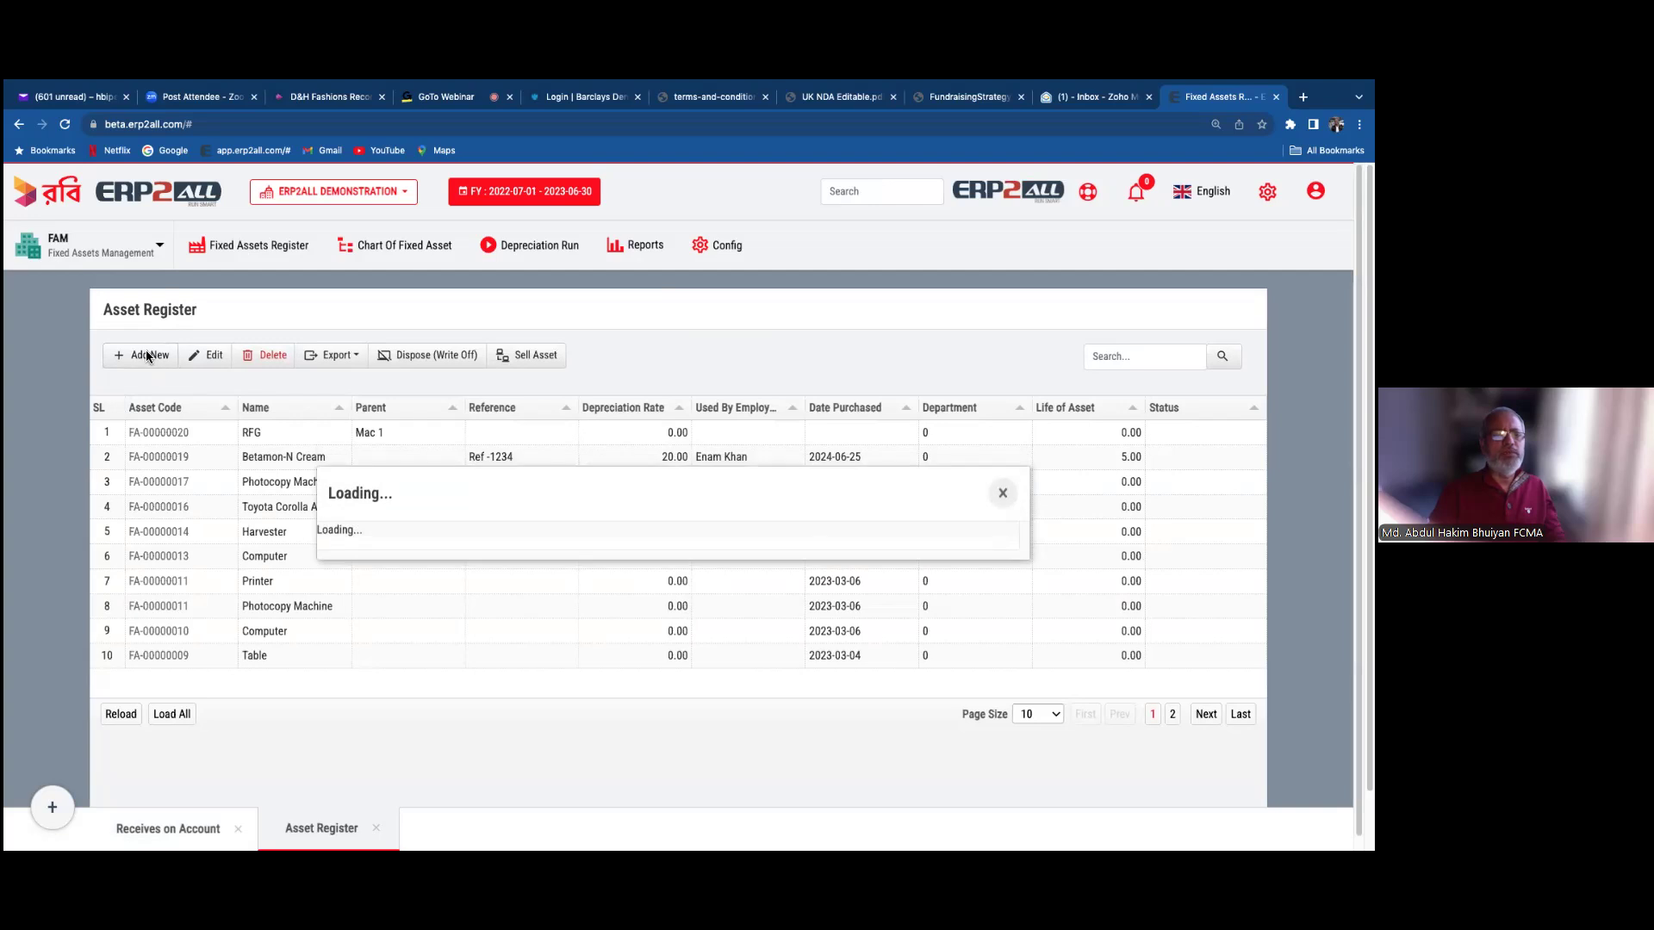
{"action": "left_click", "coordinate": [417, 439]}
{"action": "left_click", "coordinate": [554, 440]}
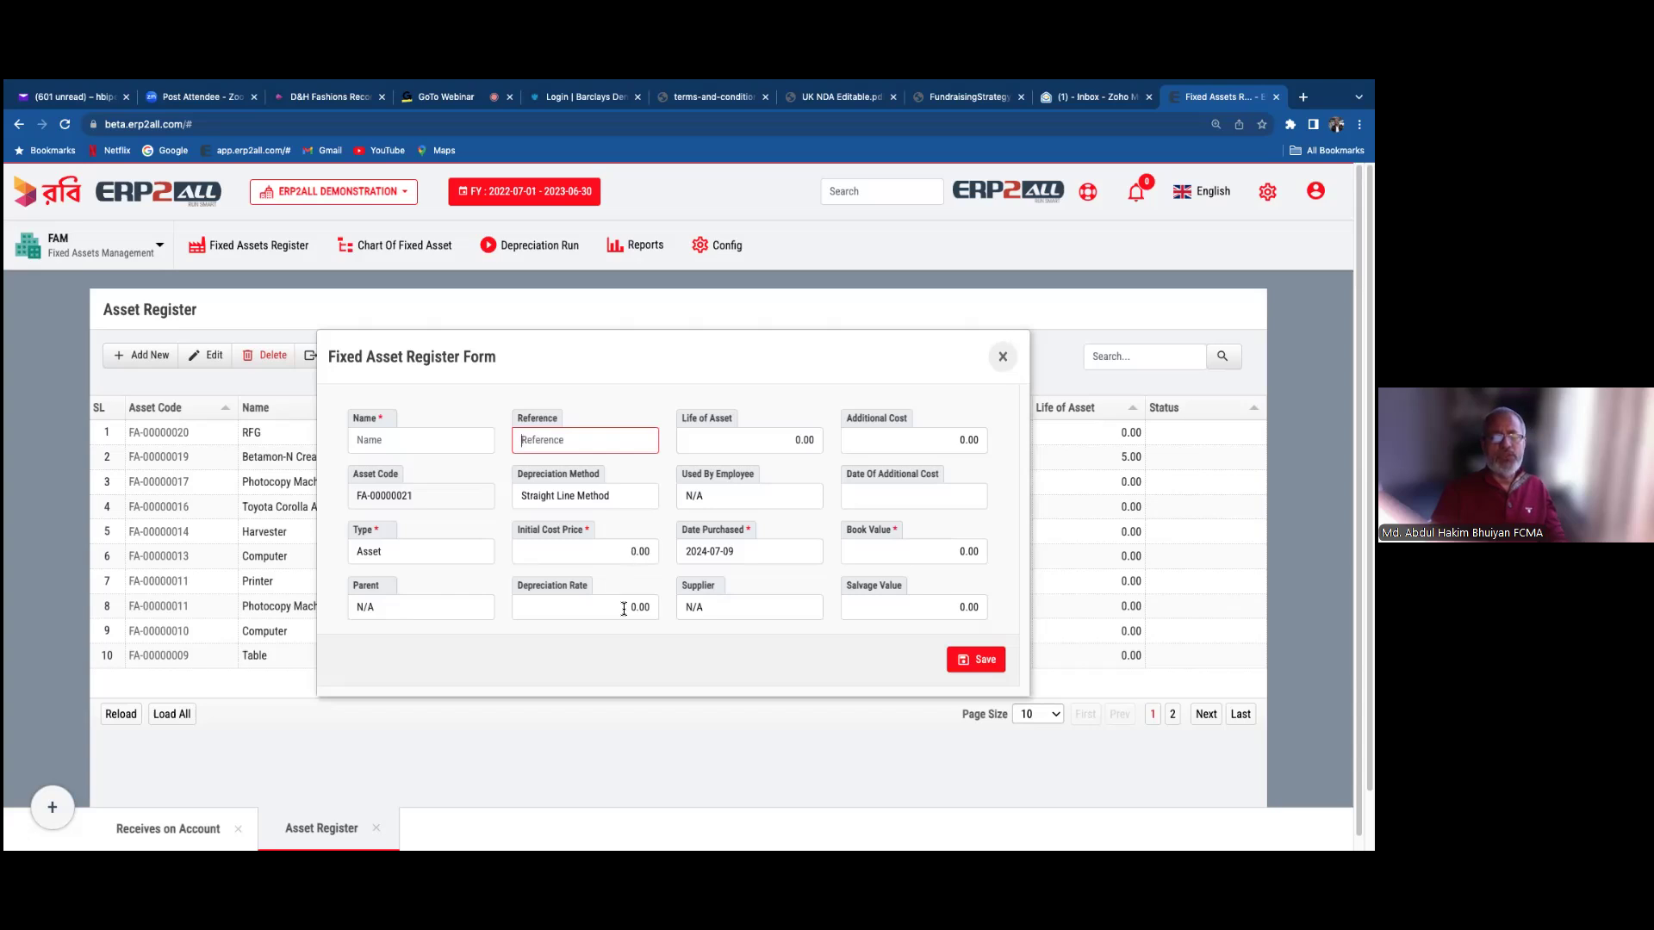
{"action": "left_click", "coordinate": [749, 607]}
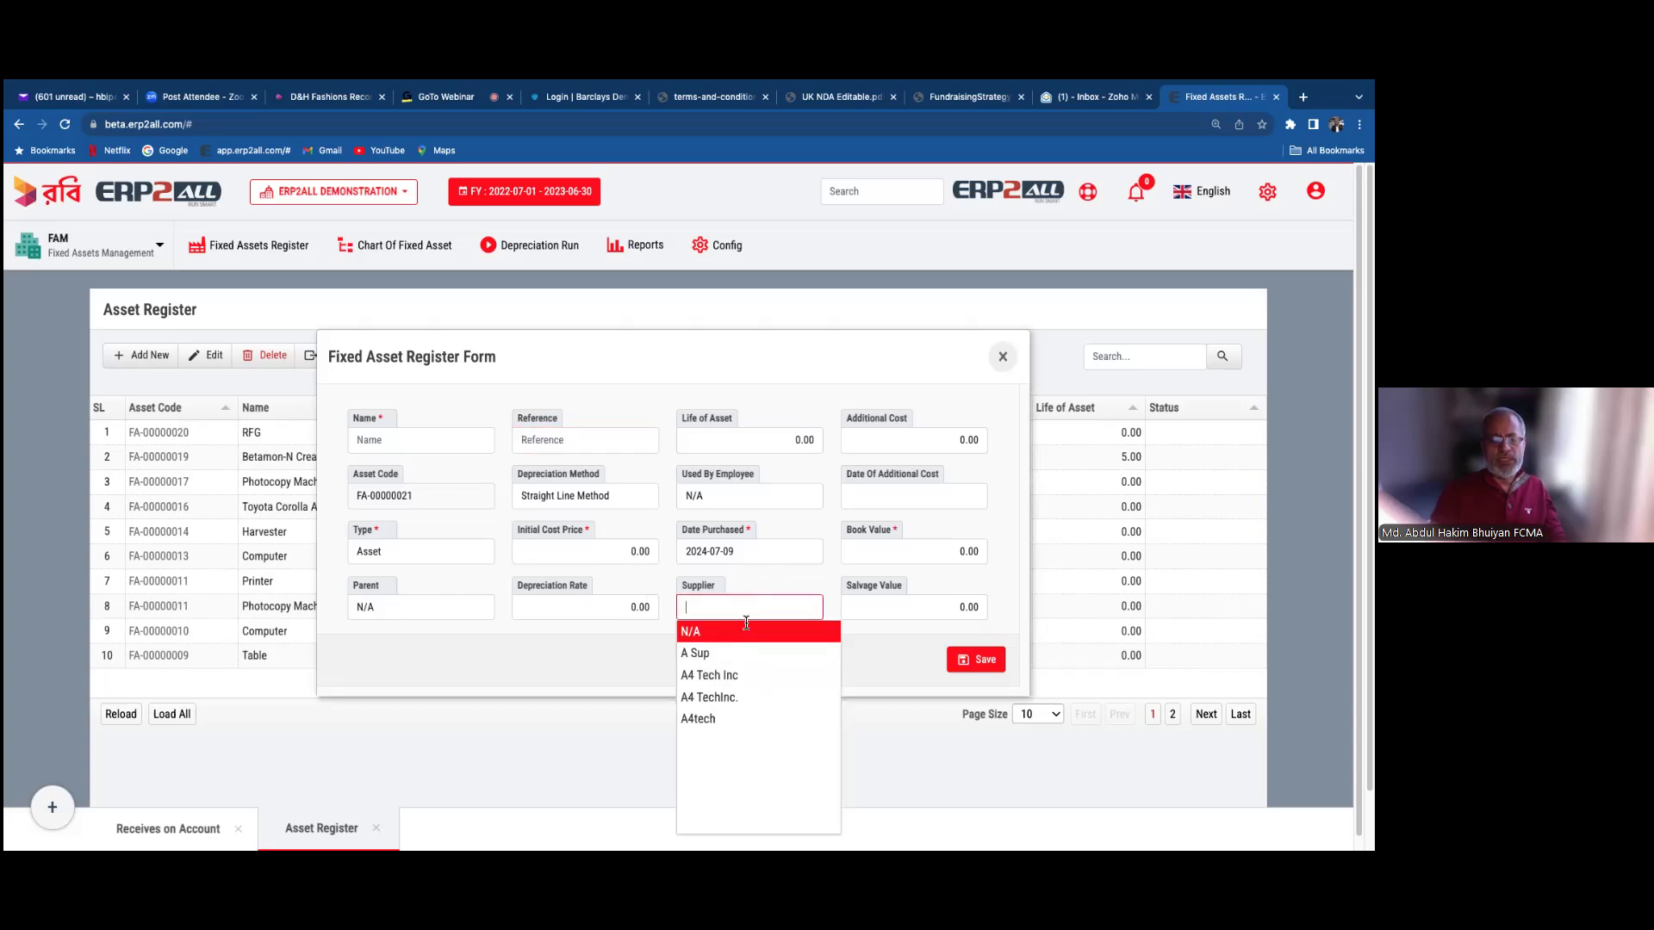
{"action": "left_click", "coordinate": [758, 572]}
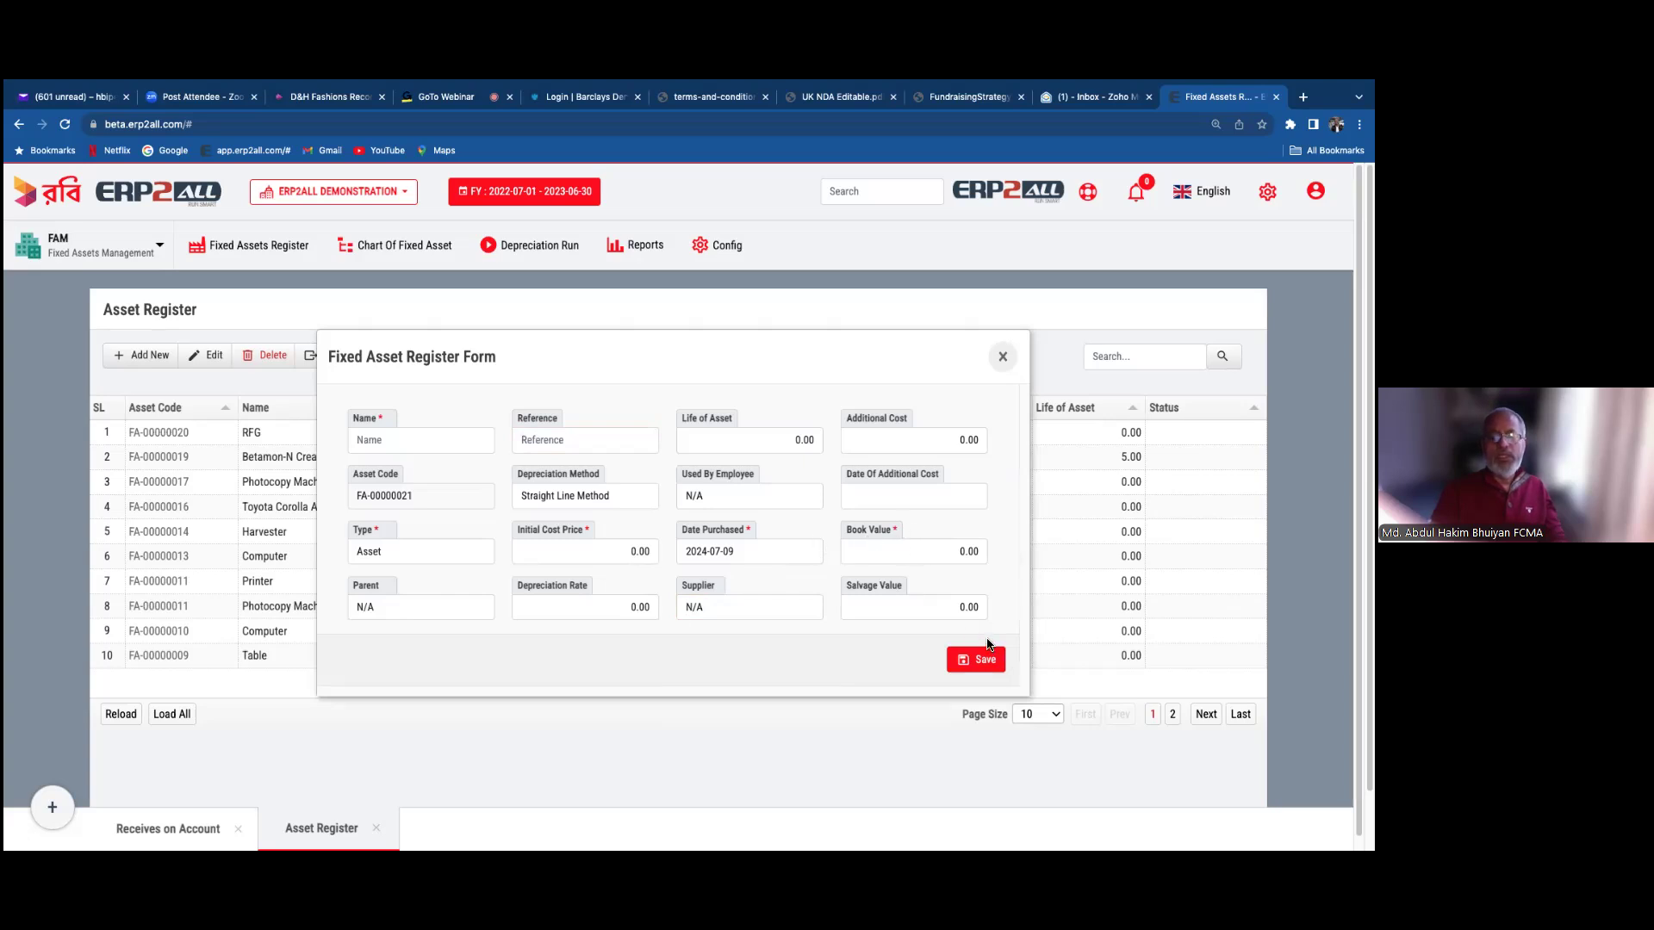
{"action": "left_click", "coordinate": [1003, 356]}
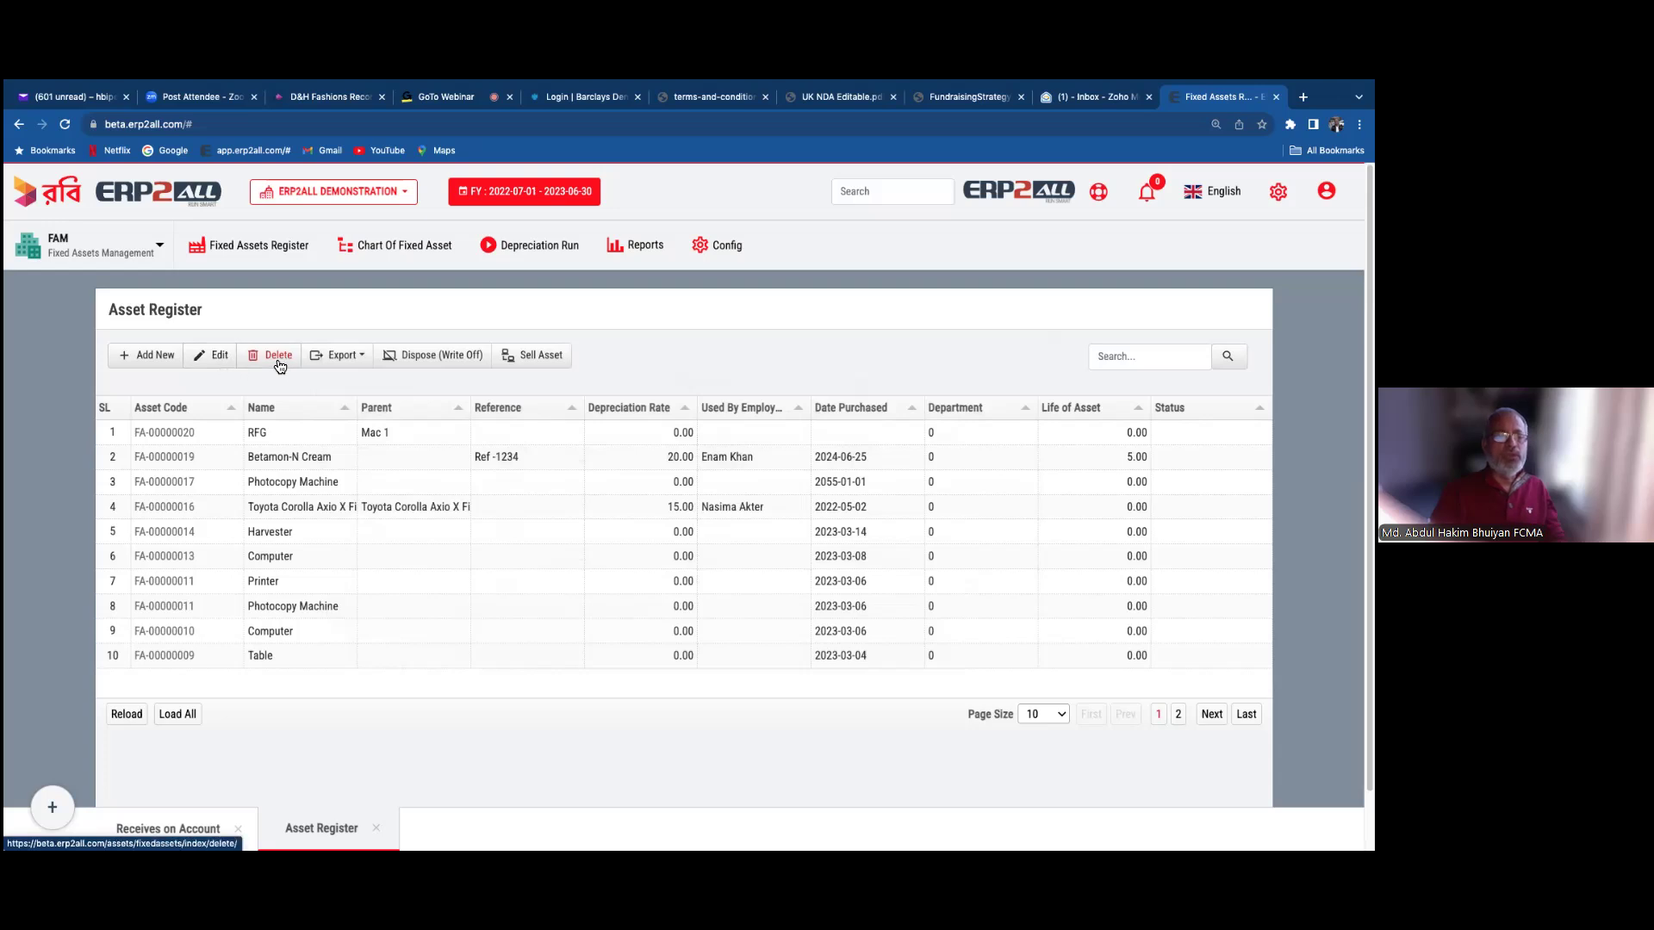
- Look at the asset register's export formats and the Dispose Asset form for Betamon-N Cream, closing the form without disposing
{"action": "left_click", "coordinate": [362, 360]}
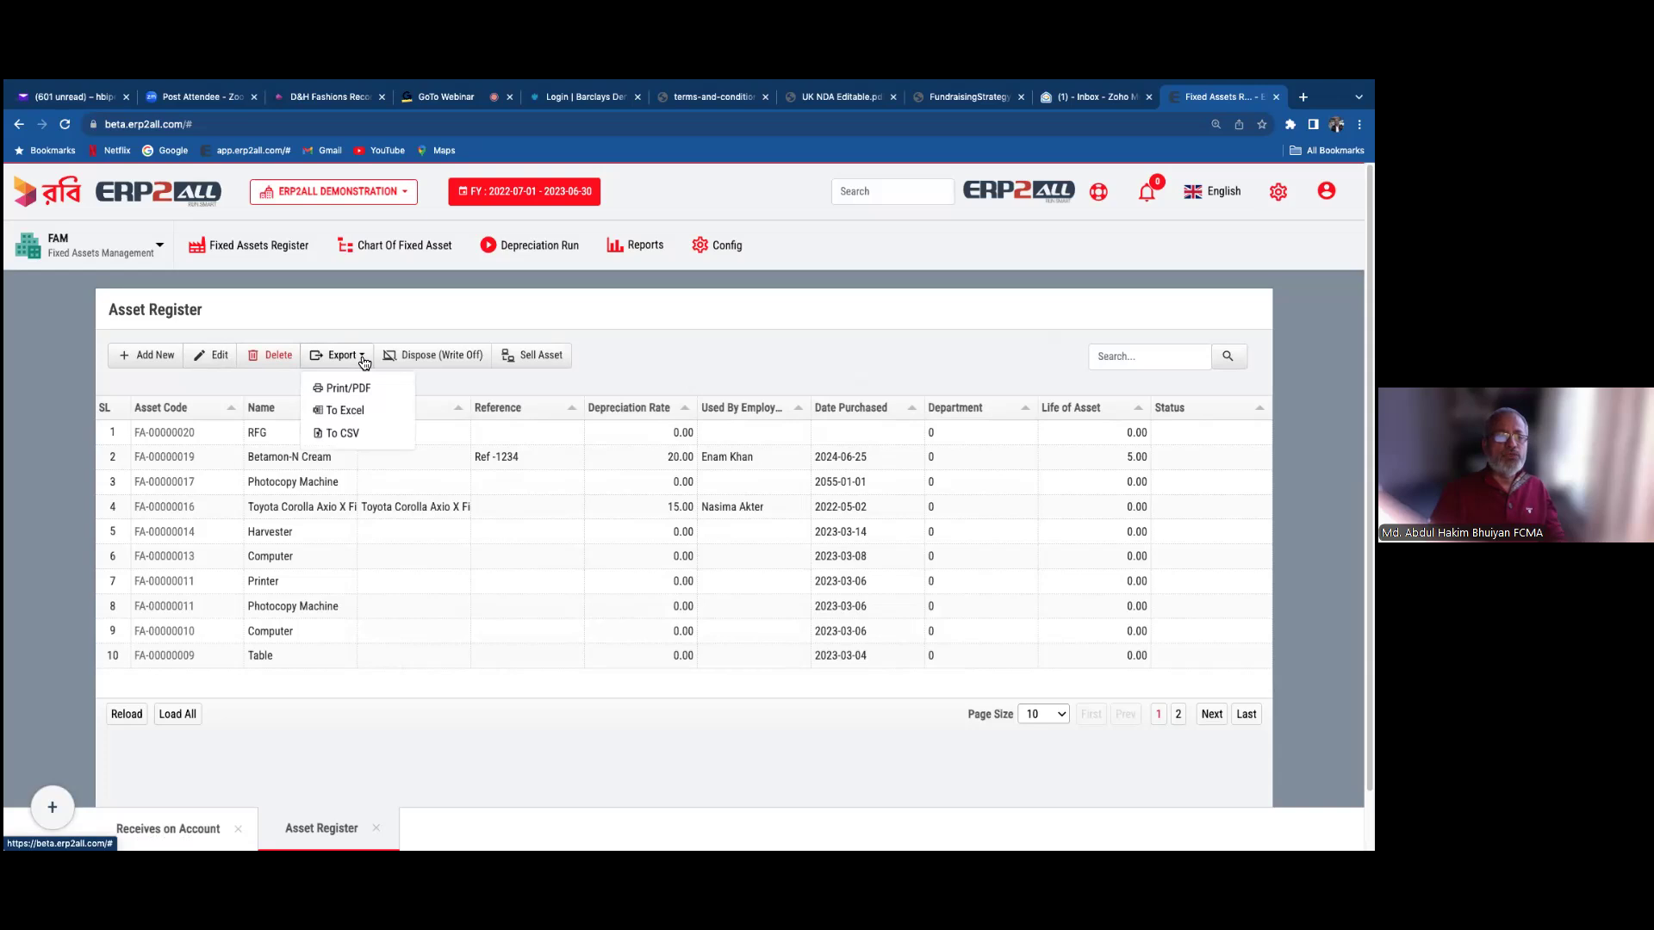
{"action": "left_click", "coordinate": [440, 374]}
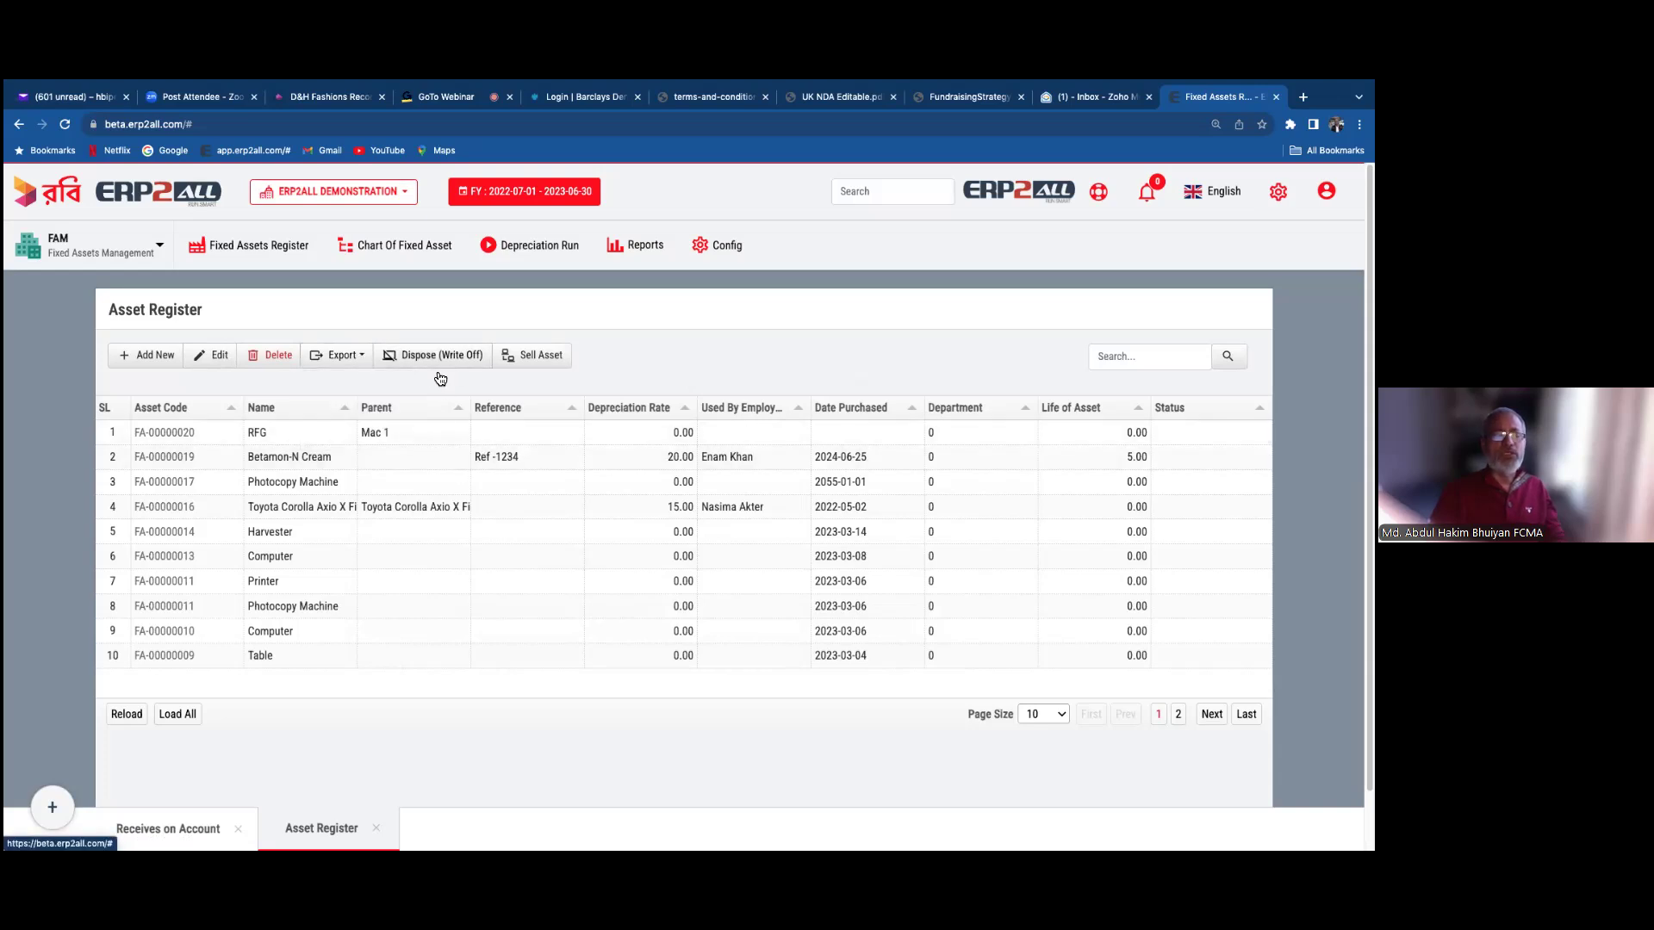
{"action": "left_click", "coordinate": [449, 466]}
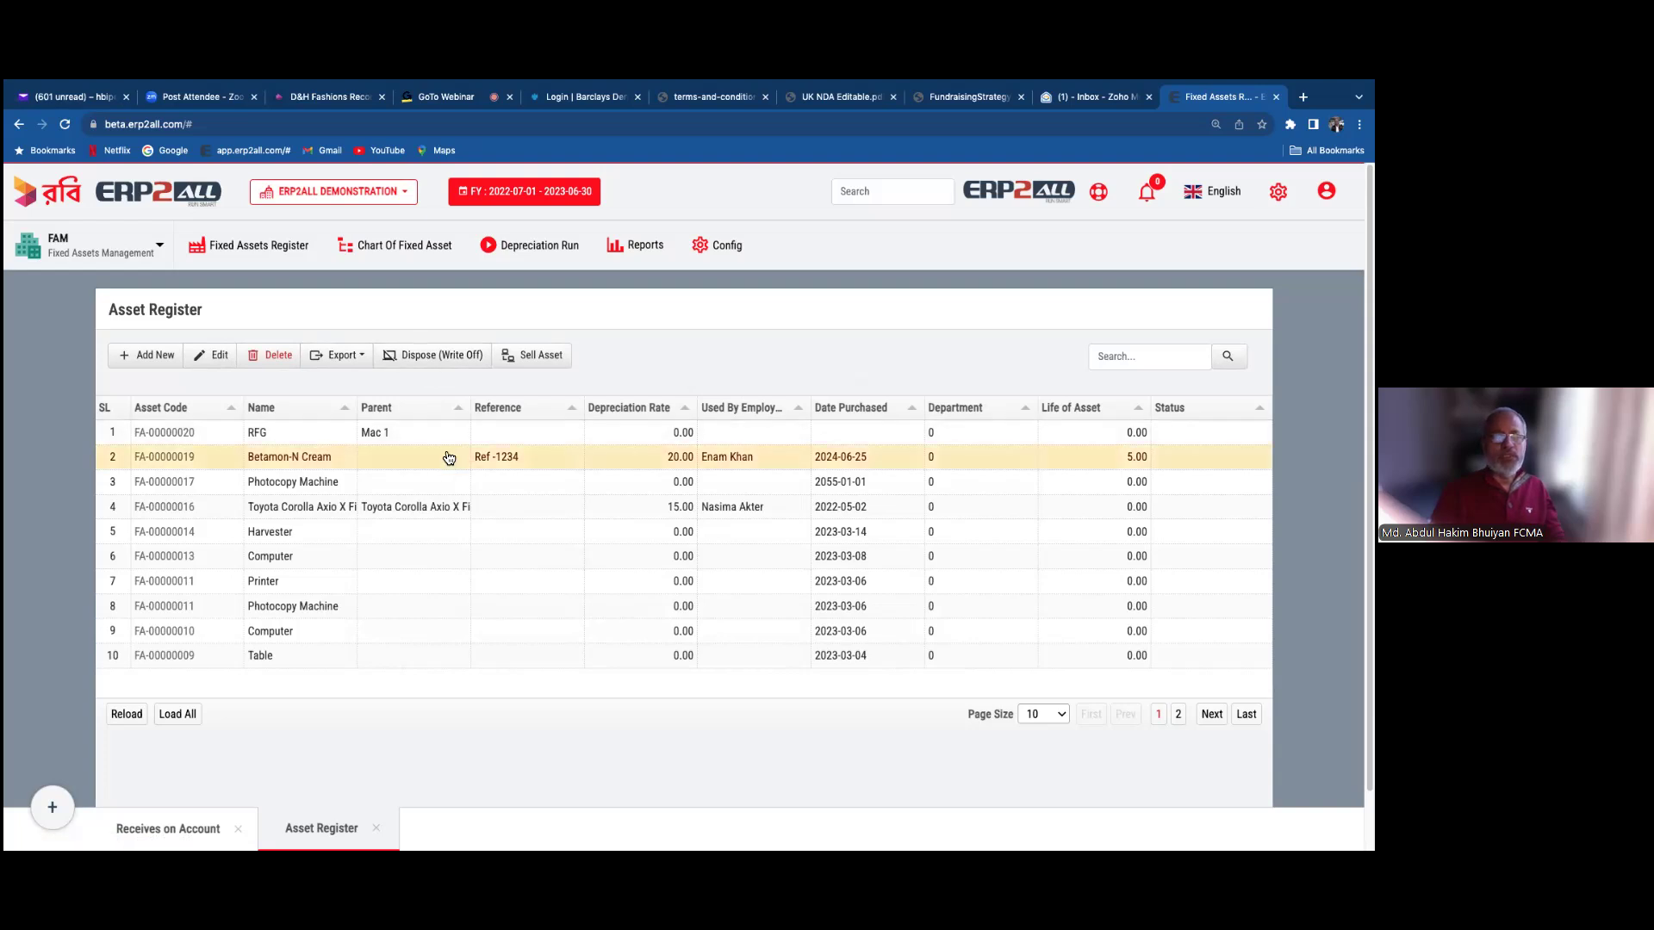
{"action": "left_click", "coordinate": [428, 358]}
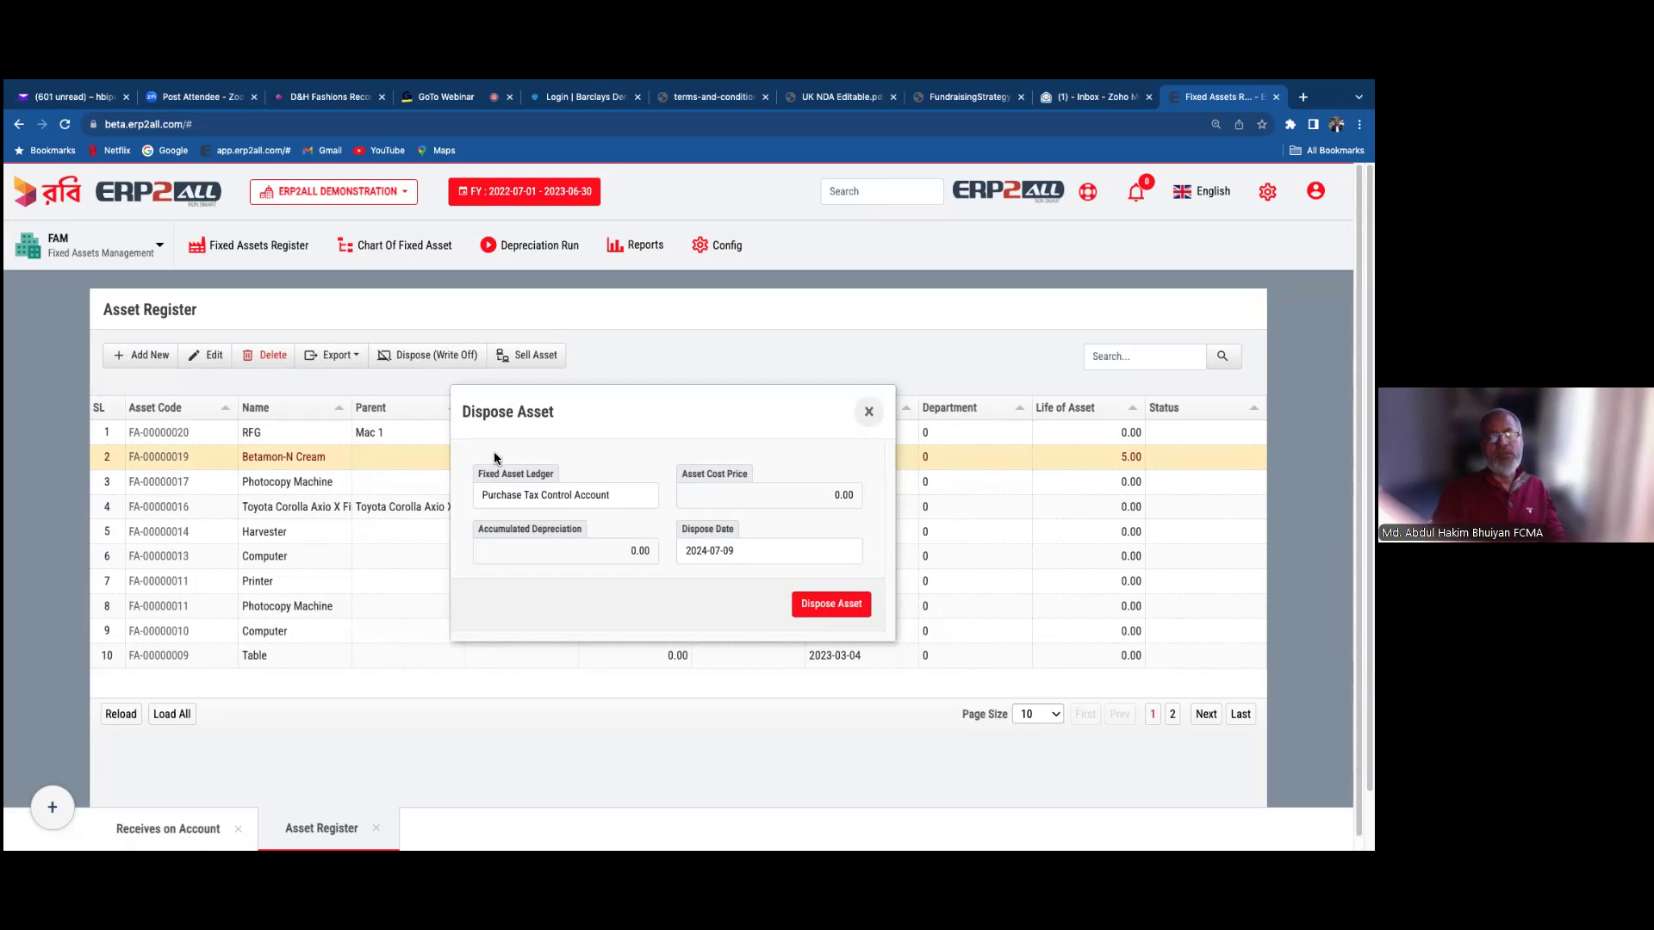
{"action": "left_click", "coordinate": [879, 415]}
- View the Sell Asset form for Betamon-N Cream and close it without selling
{"action": "left_click", "coordinate": [548, 357]}
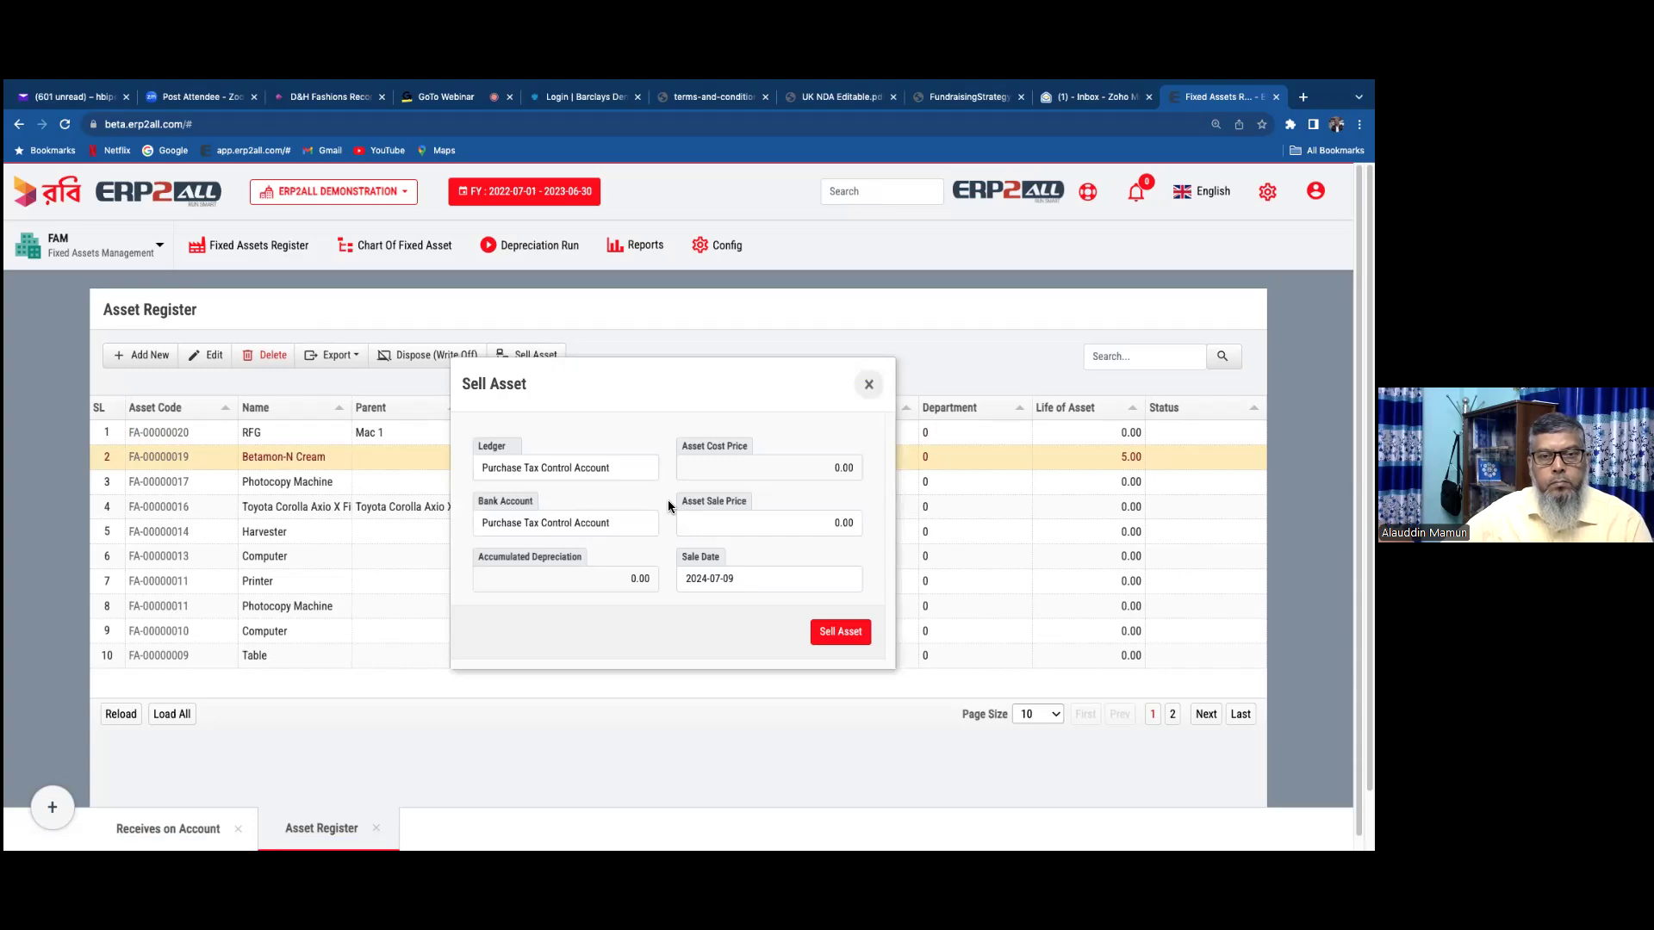
{"action": "left_click", "coordinate": [828, 522]}
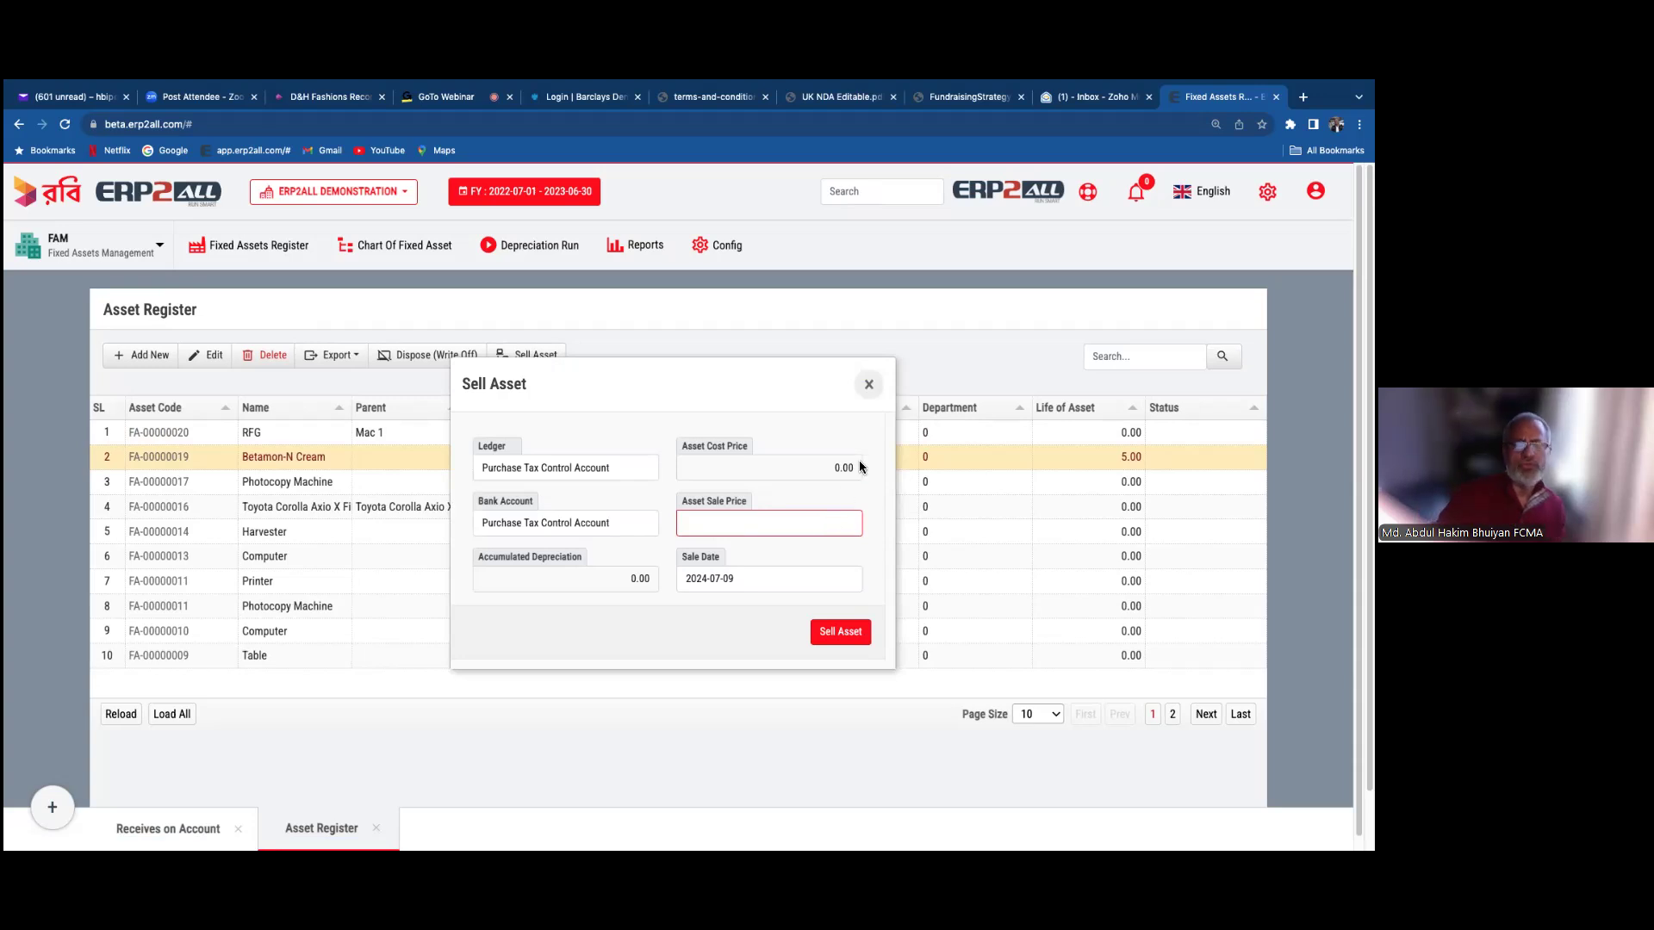
{"action": "left_click", "coordinate": [868, 385]}
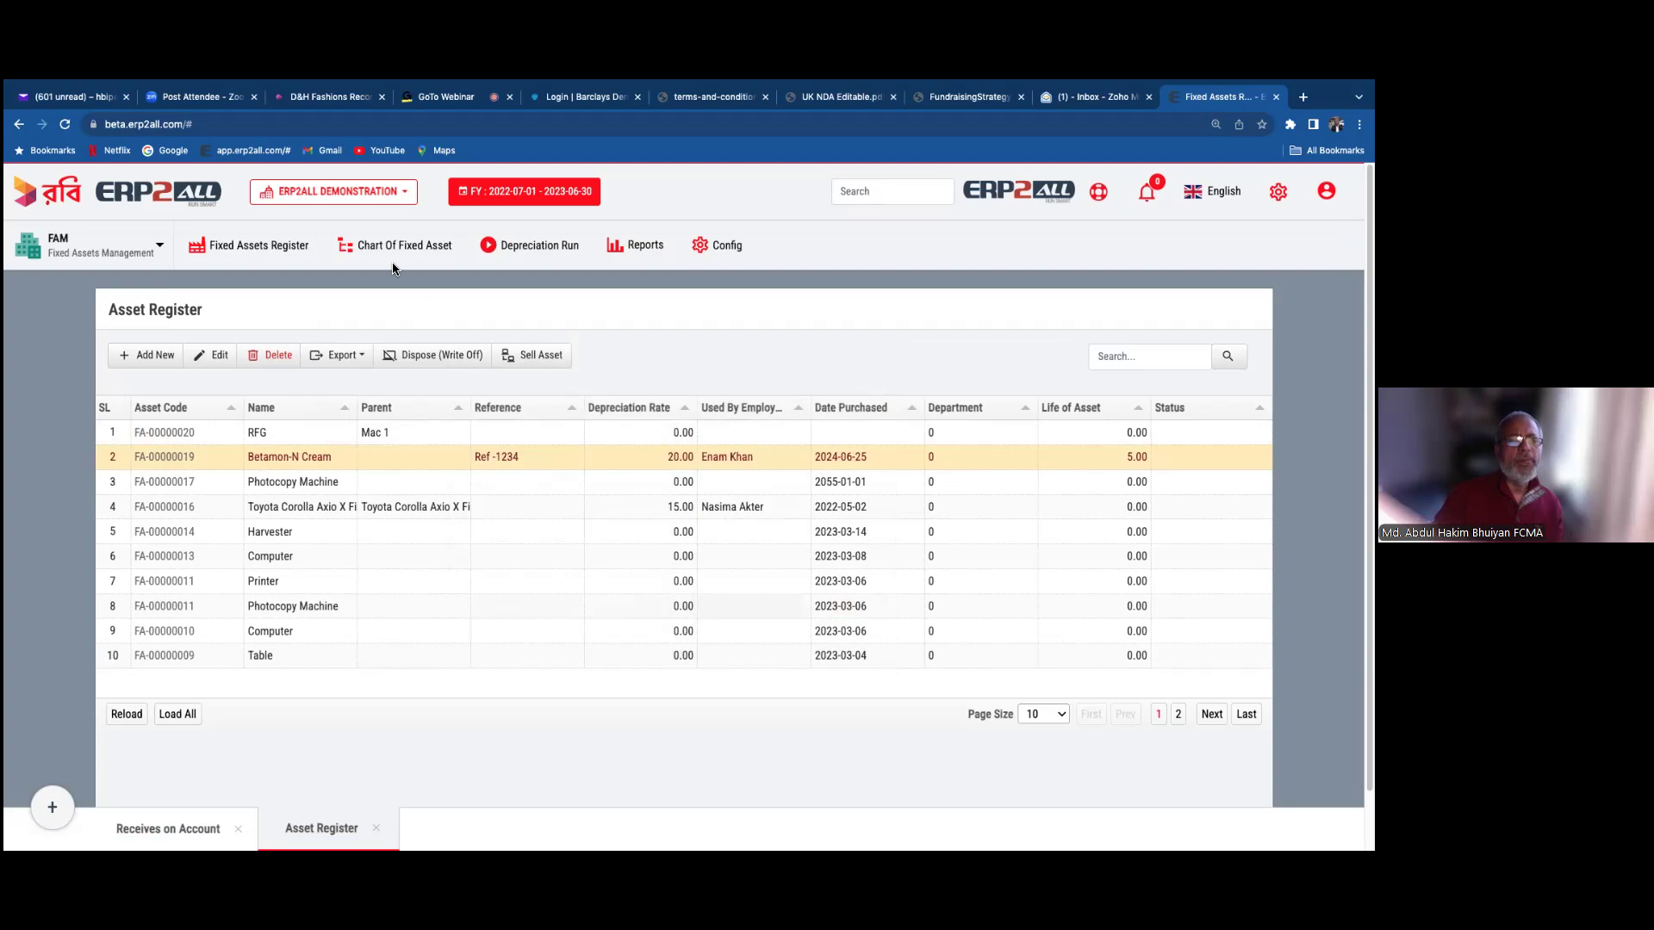
- View the list of depreciation runs and close both it and the asset register
{"action": "left_click", "coordinate": [512, 250]}
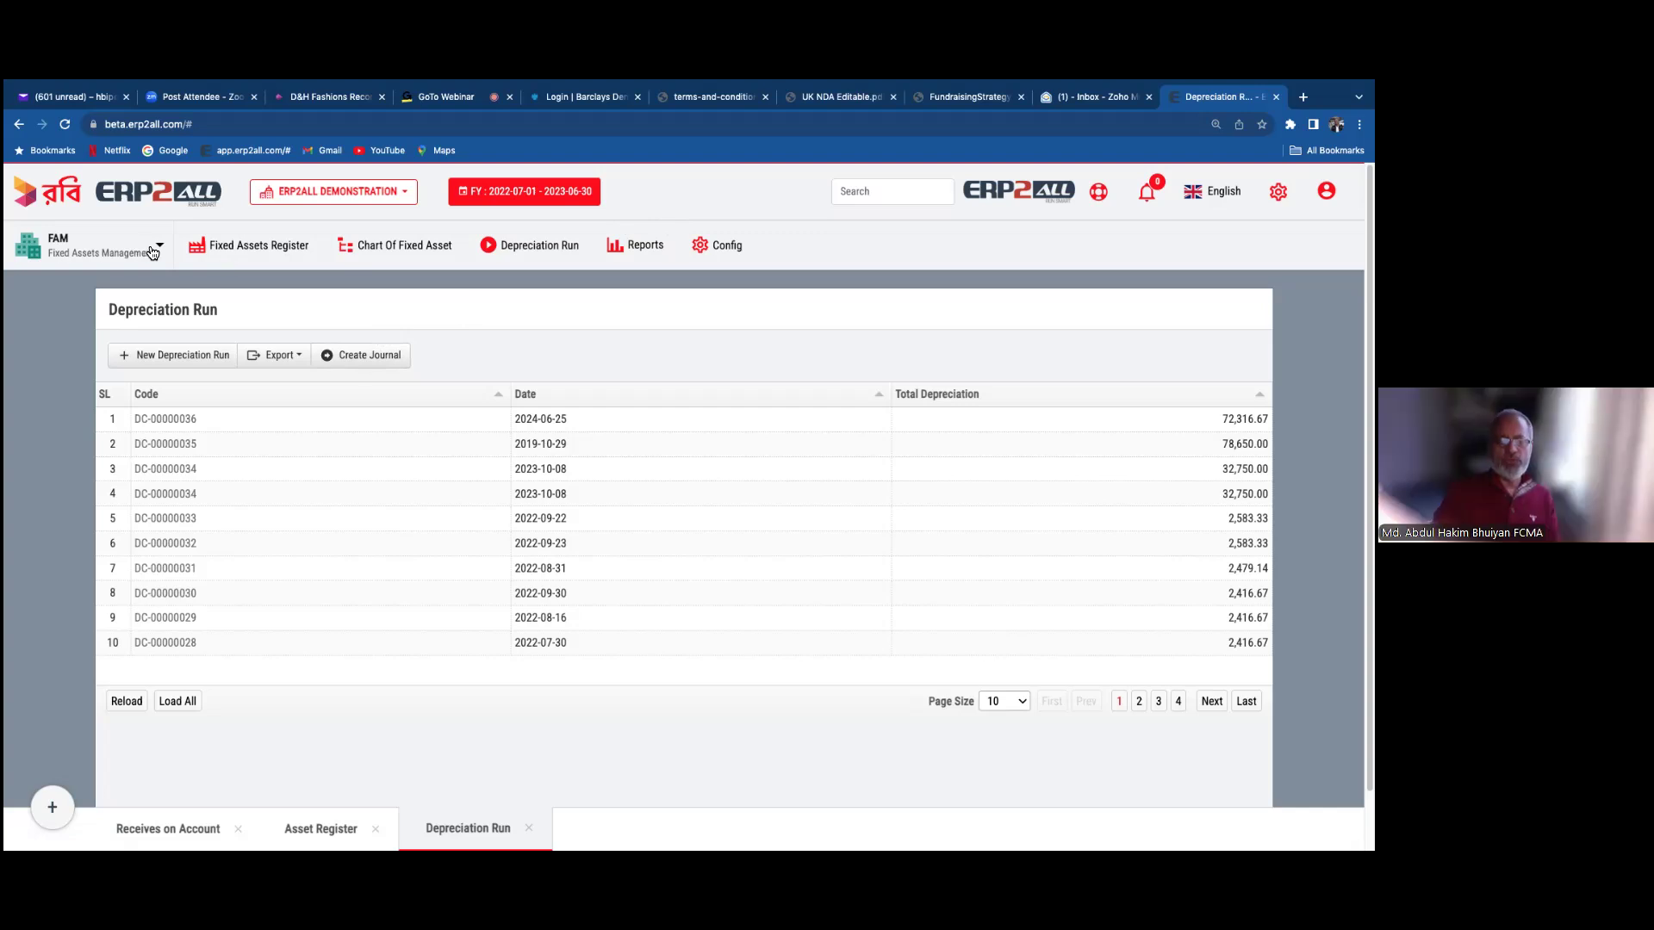
{"action": "left_click", "coordinate": [528, 828]}
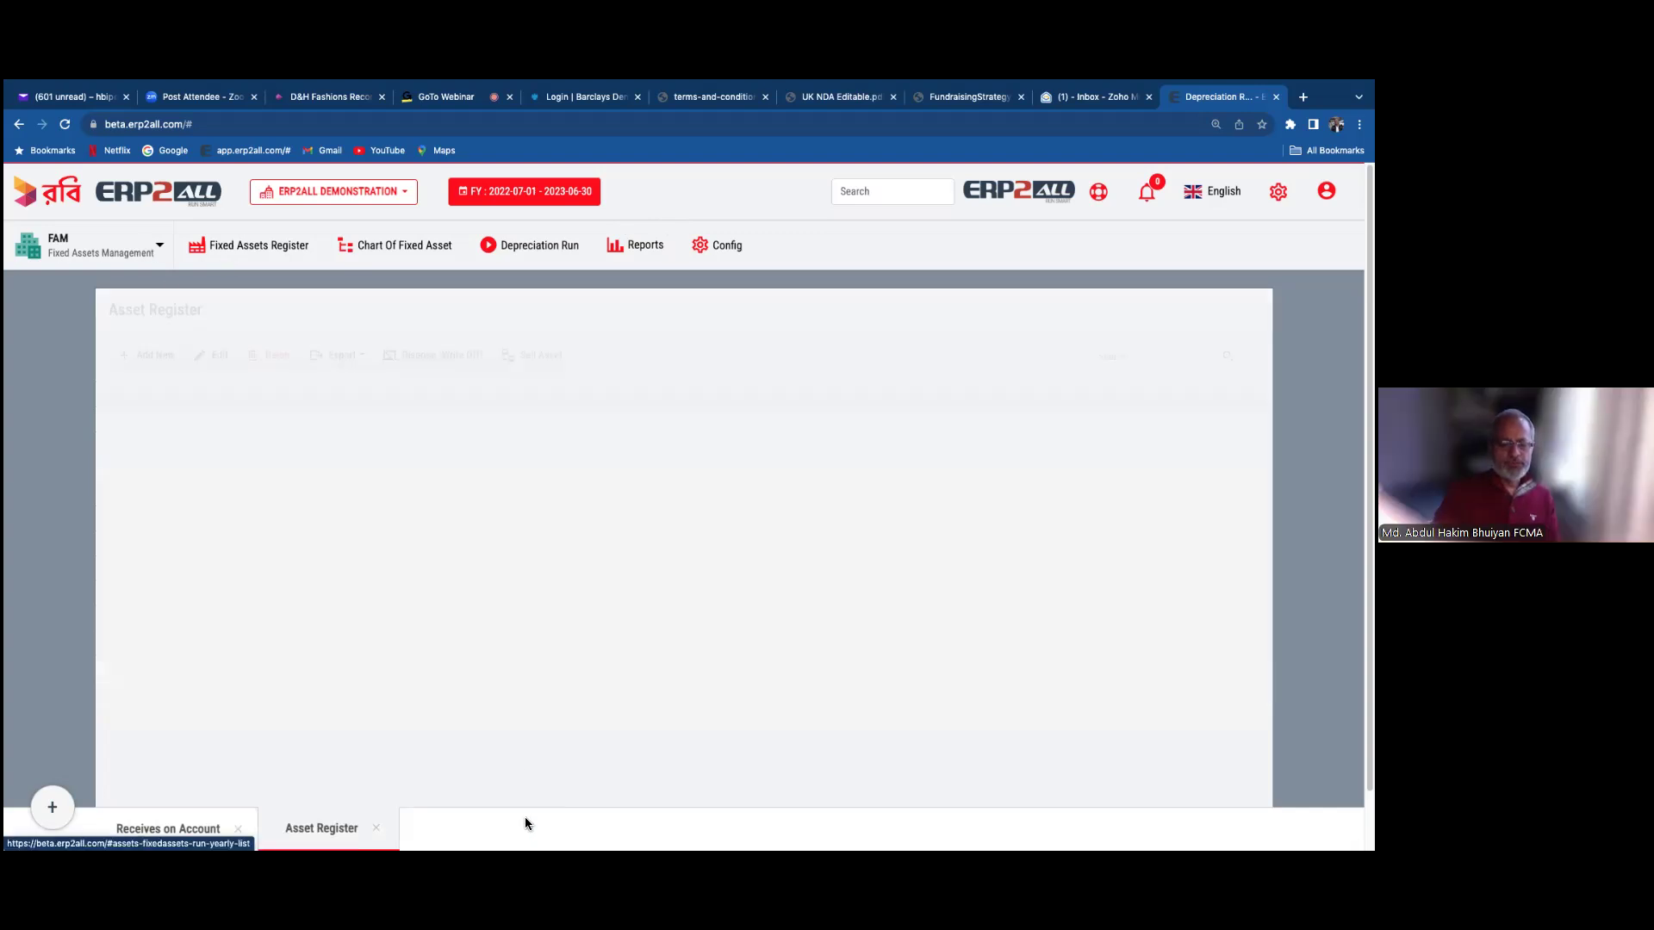
{"action": "left_click", "coordinate": [376, 827]}
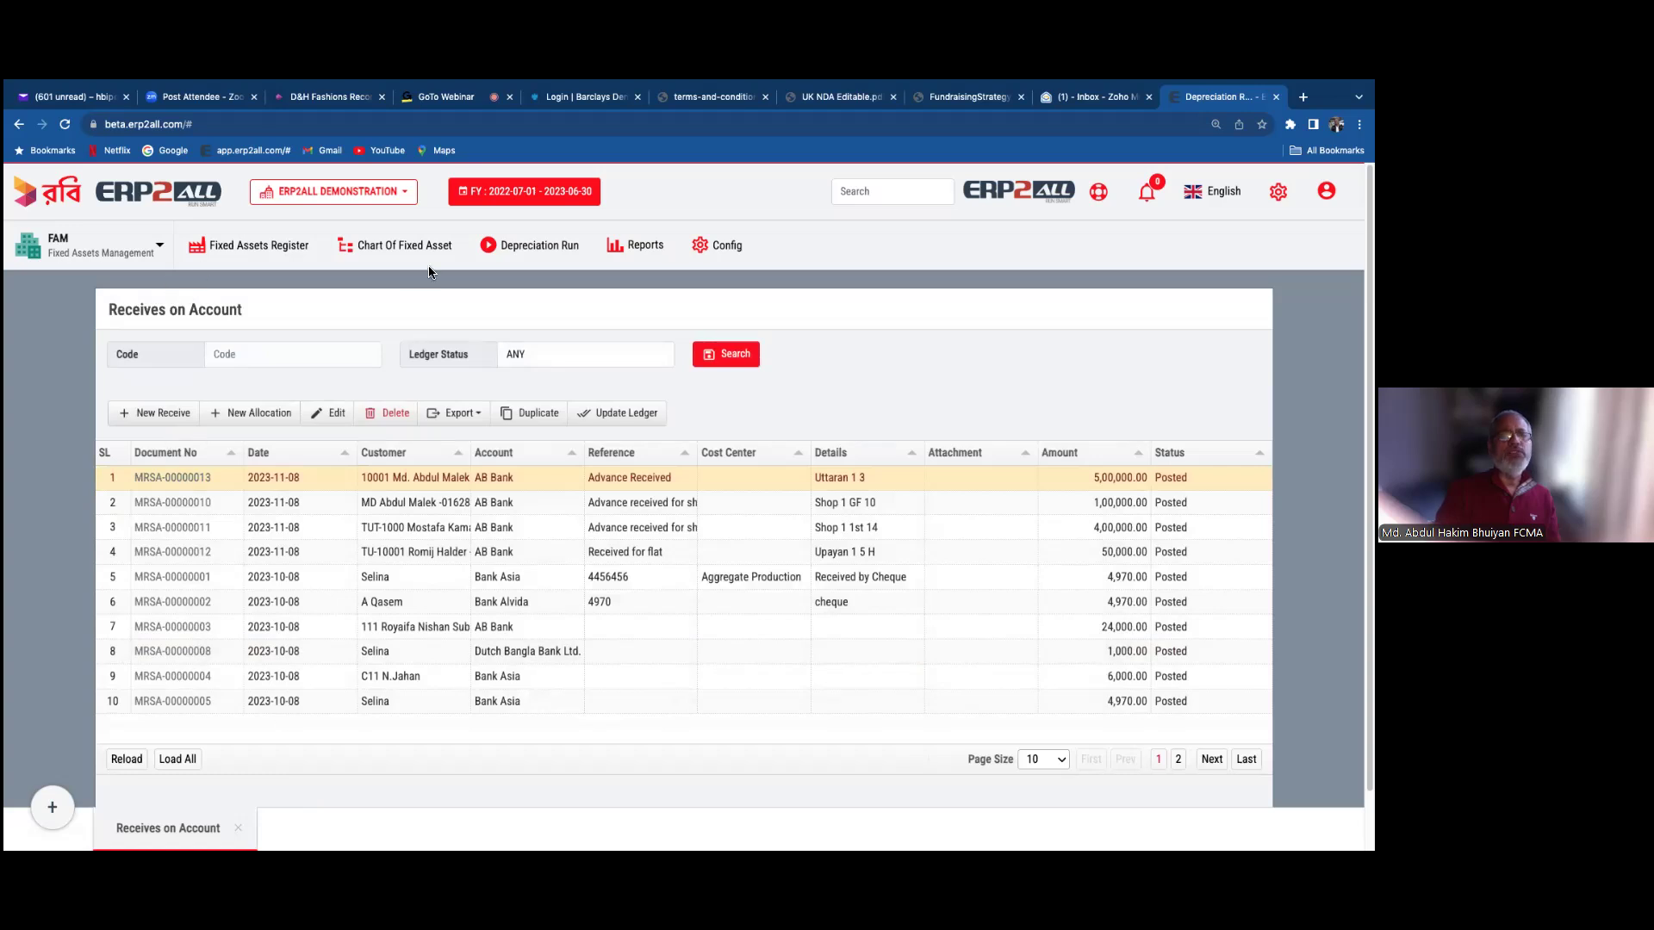
- Switch to the Production Process Management module and open the production orders list
{"action": "left_click", "coordinate": [119, 248]}
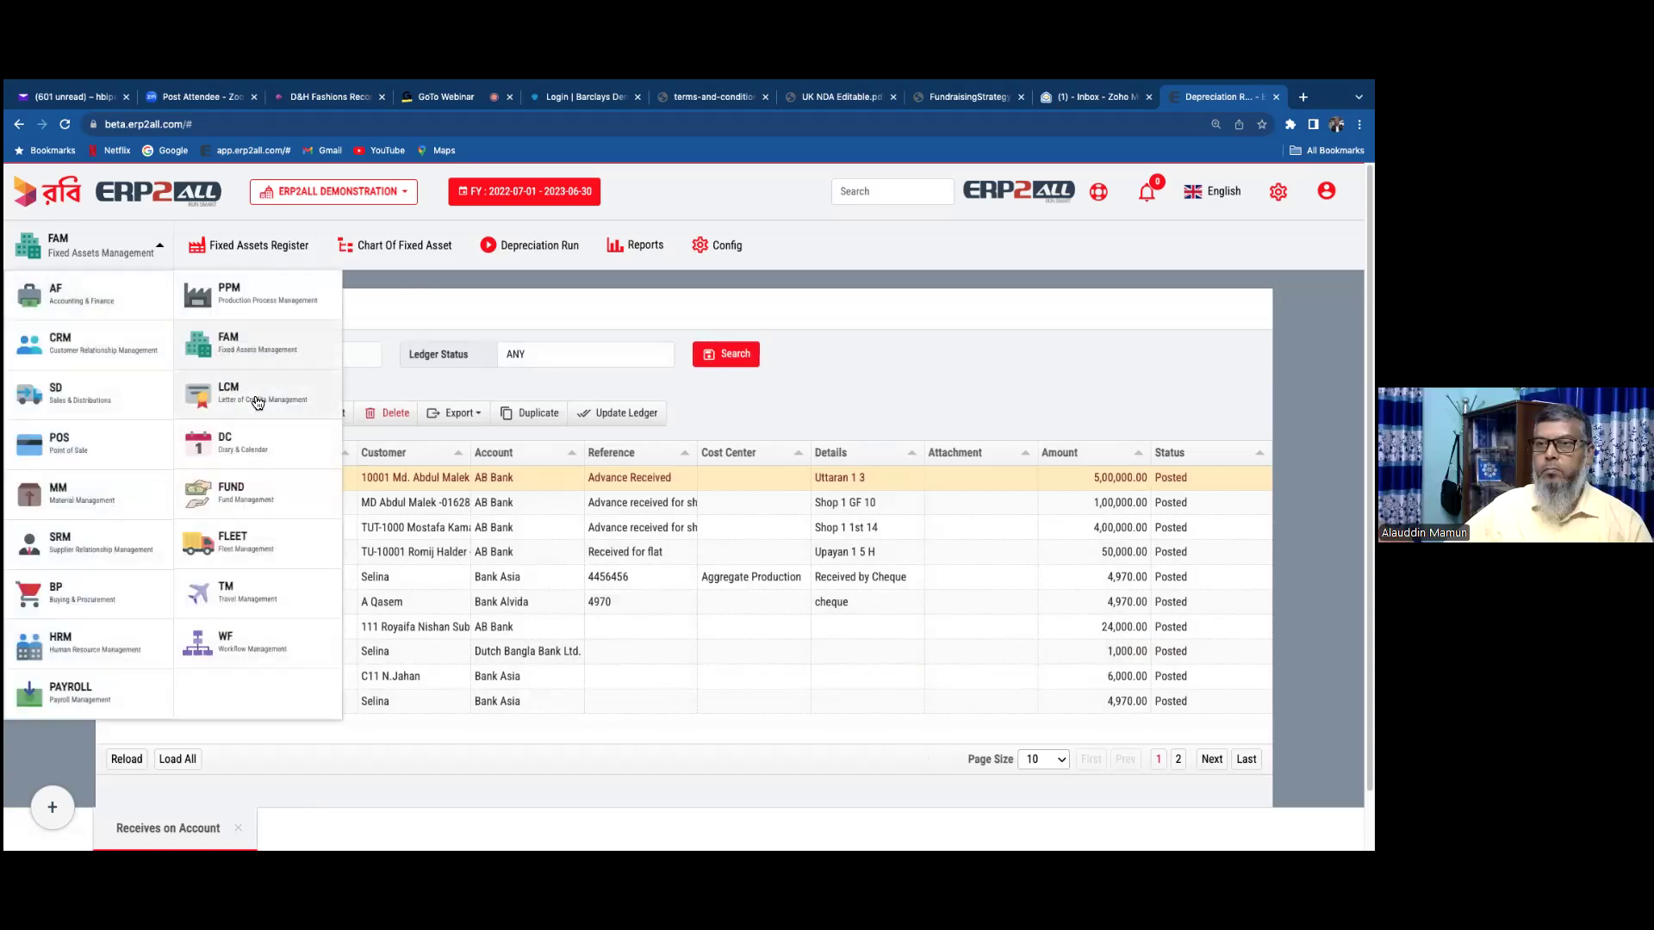
{"action": "left_click", "coordinate": [239, 293]}
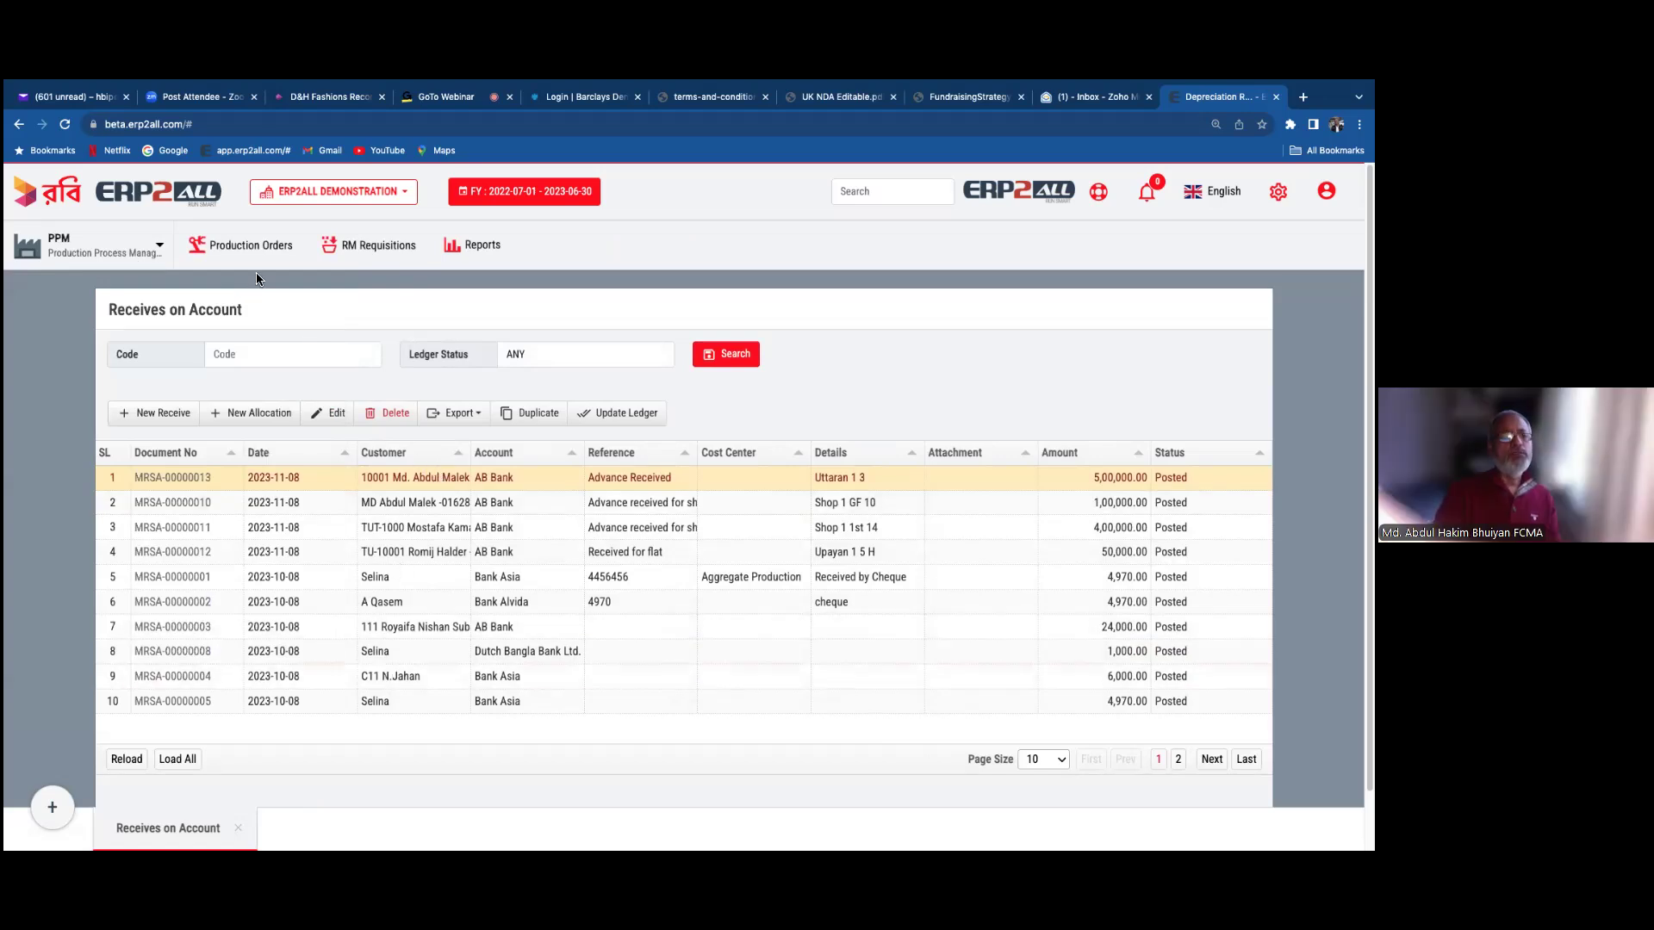
{"action": "left_click", "coordinate": [233, 248]}
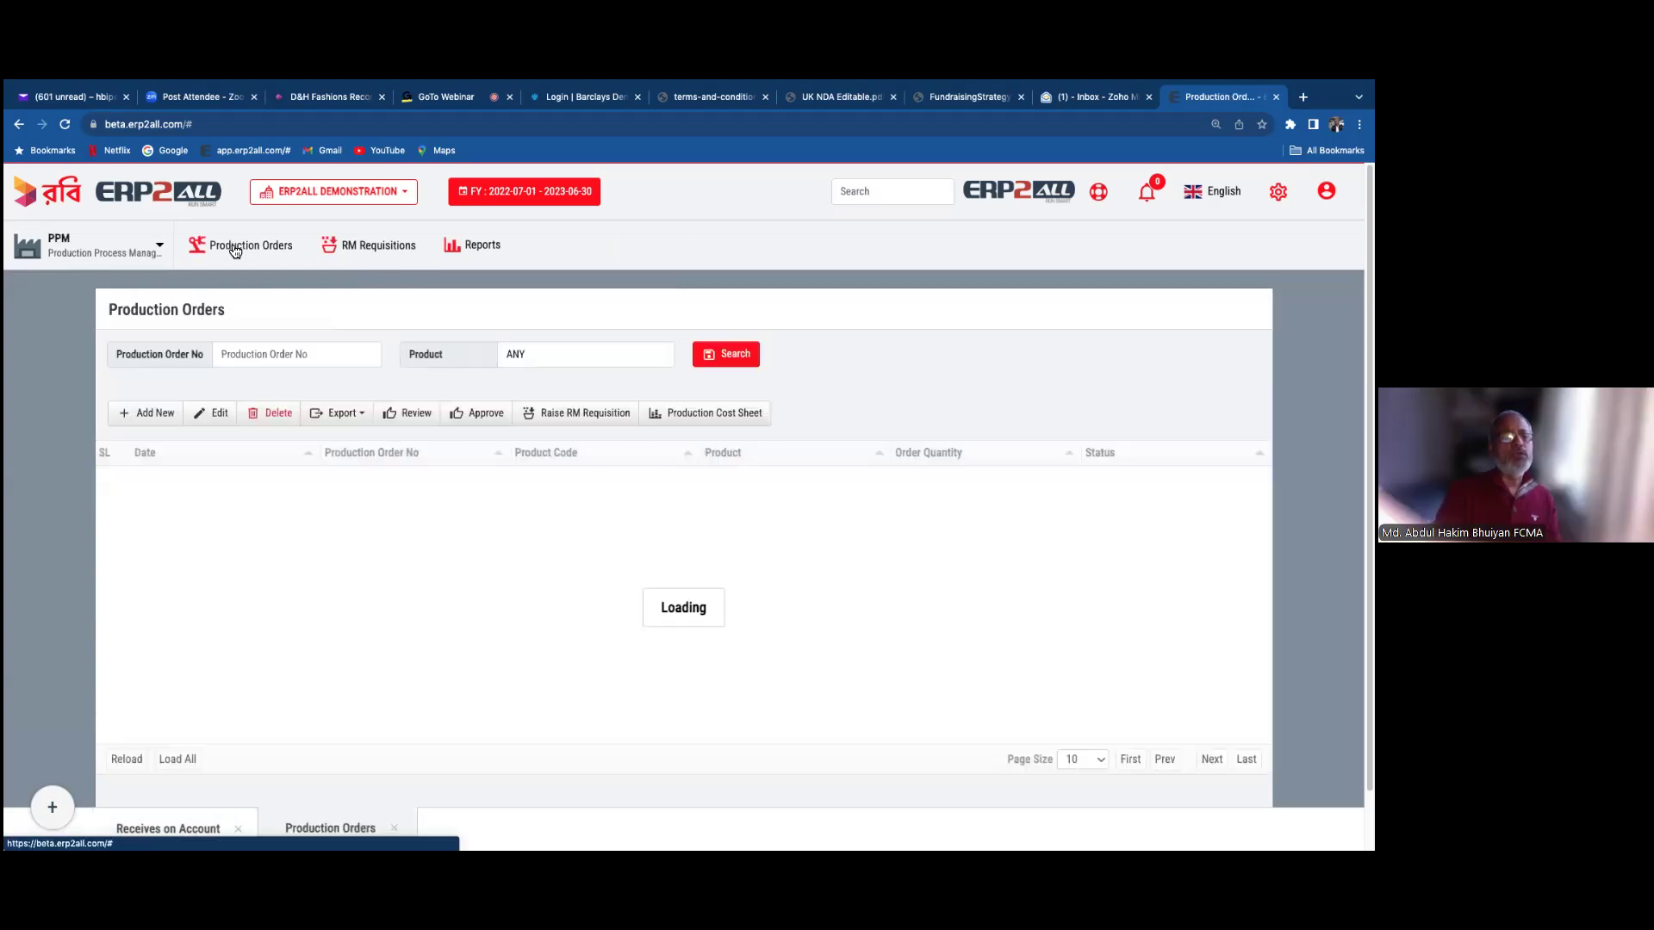
- Start a new production order dated 2024-07-09 with the bill of material BOM-00000003-Biscuit (FG)
{"action": "left_click", "coordinate": [148, 417]}
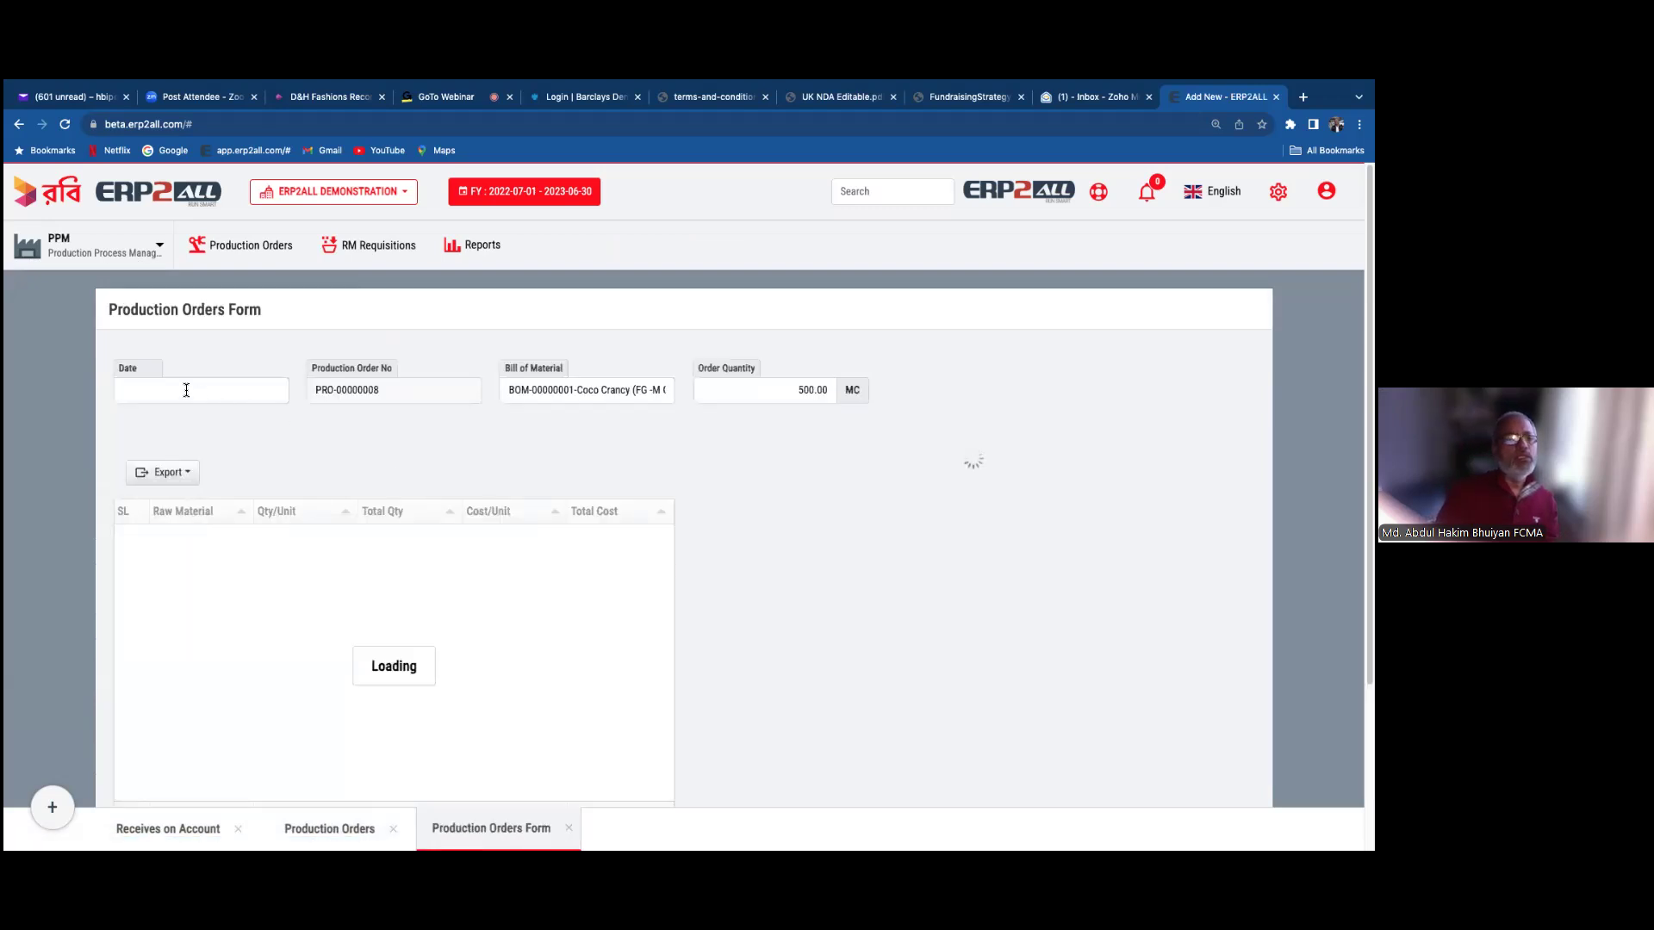
{"action": "left_click", "coordinate": [186, 390]}
{"action": "left_click", "coordinate": [189, 496]}
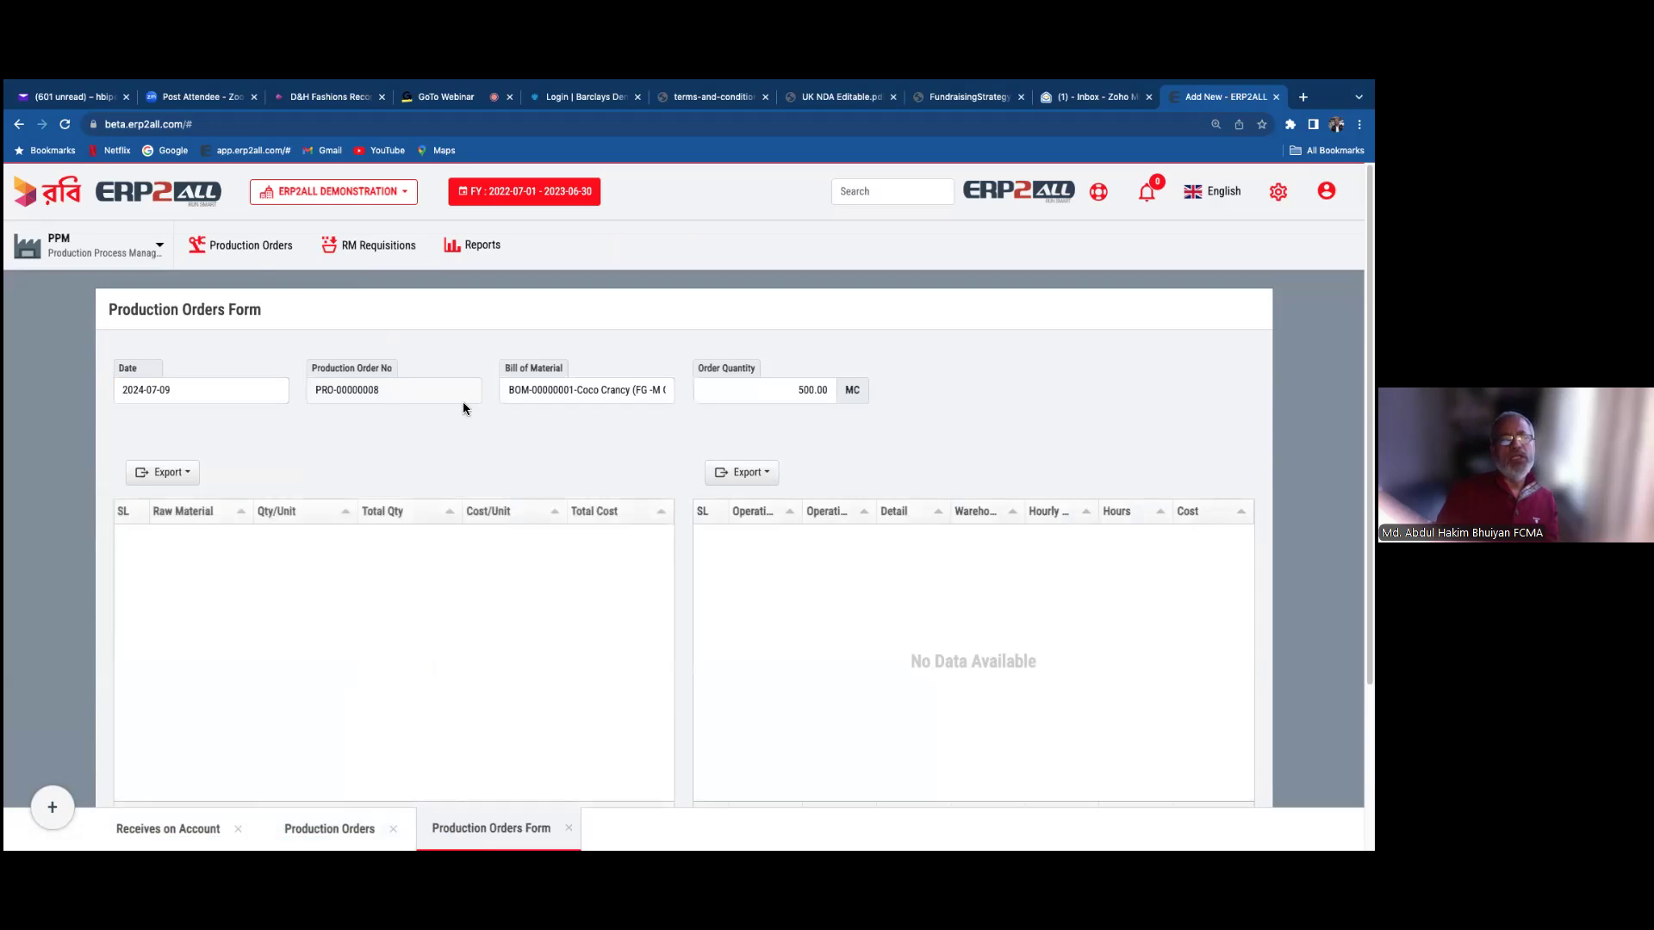
{"action": "left_click", "coordinate": [660, 391]}
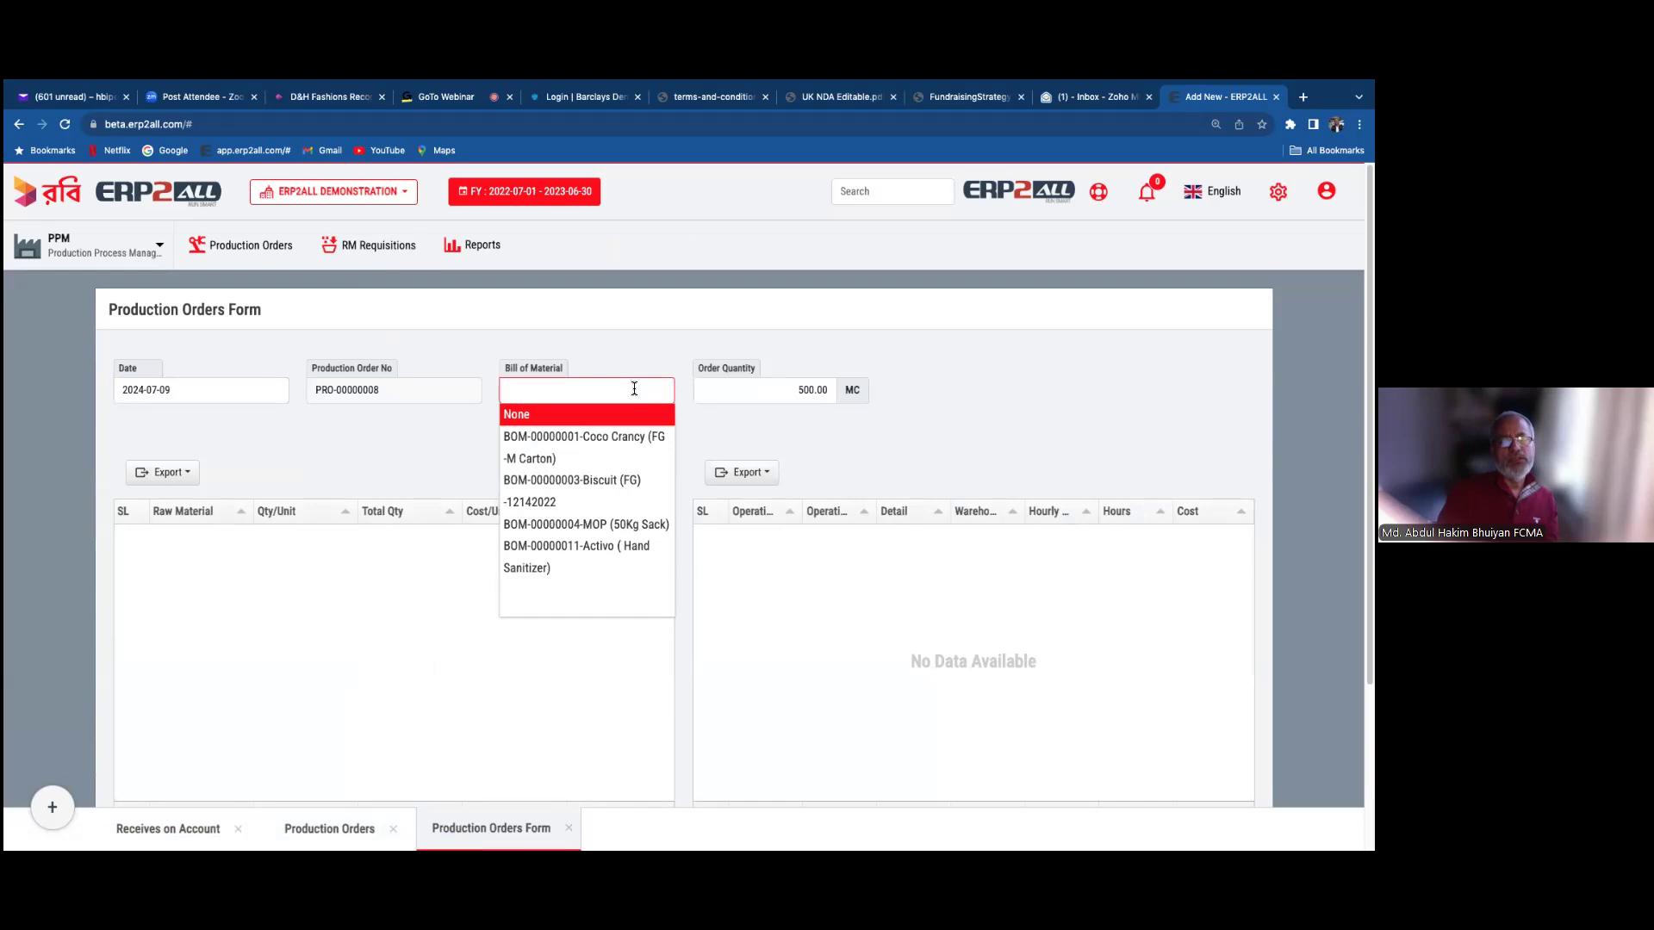
{"action": "left_click", "coordinate": [593, 480]}
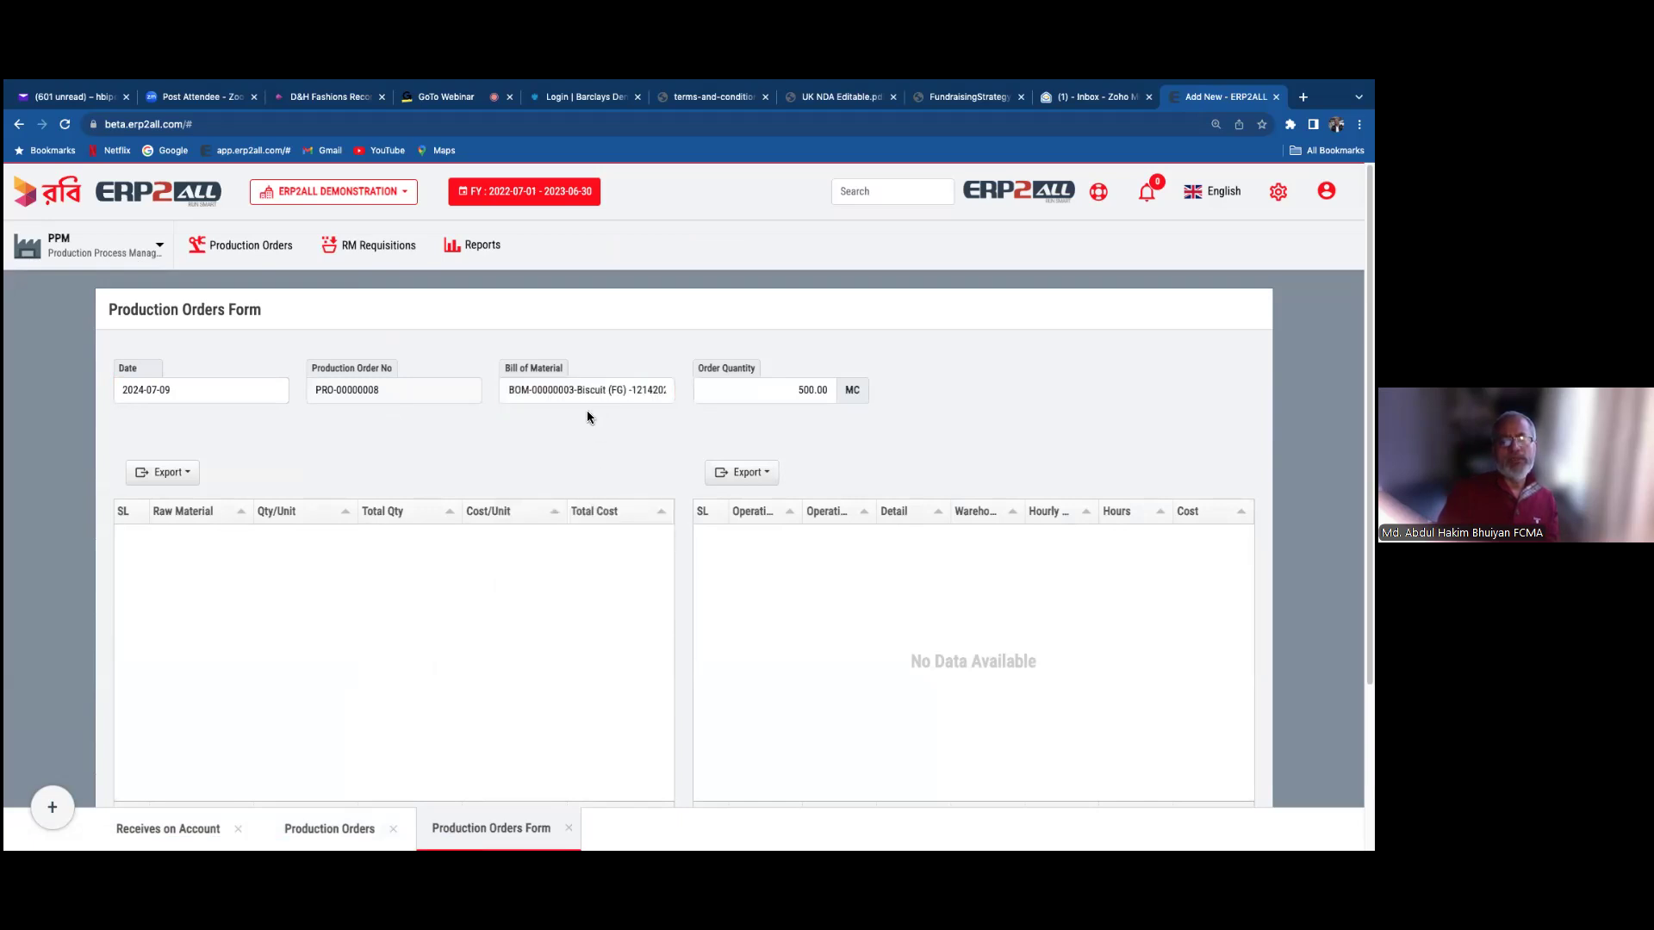
- Open the bill of material list in the Accounting & Finance module and open BOM-00000042 for editing
{"action": "left_click", "coordinate": [71, 242]}
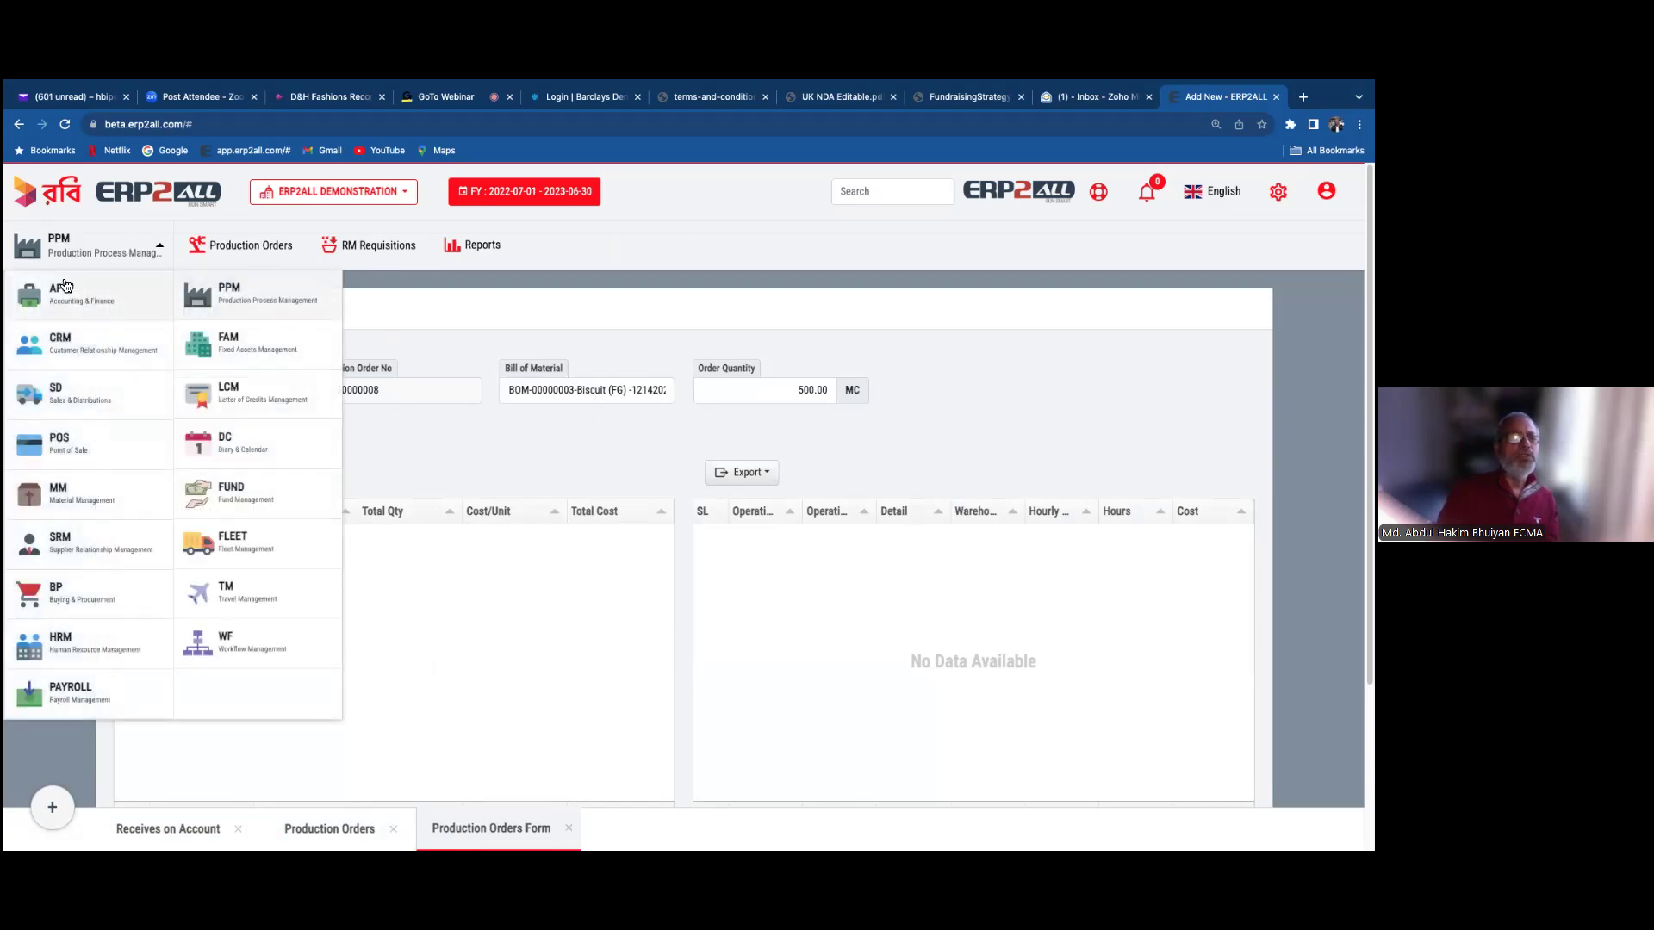
{"action": "left_click", "coordinate": [57, 295]}
{"action": "left_click", "coordinate": [450, 250]}
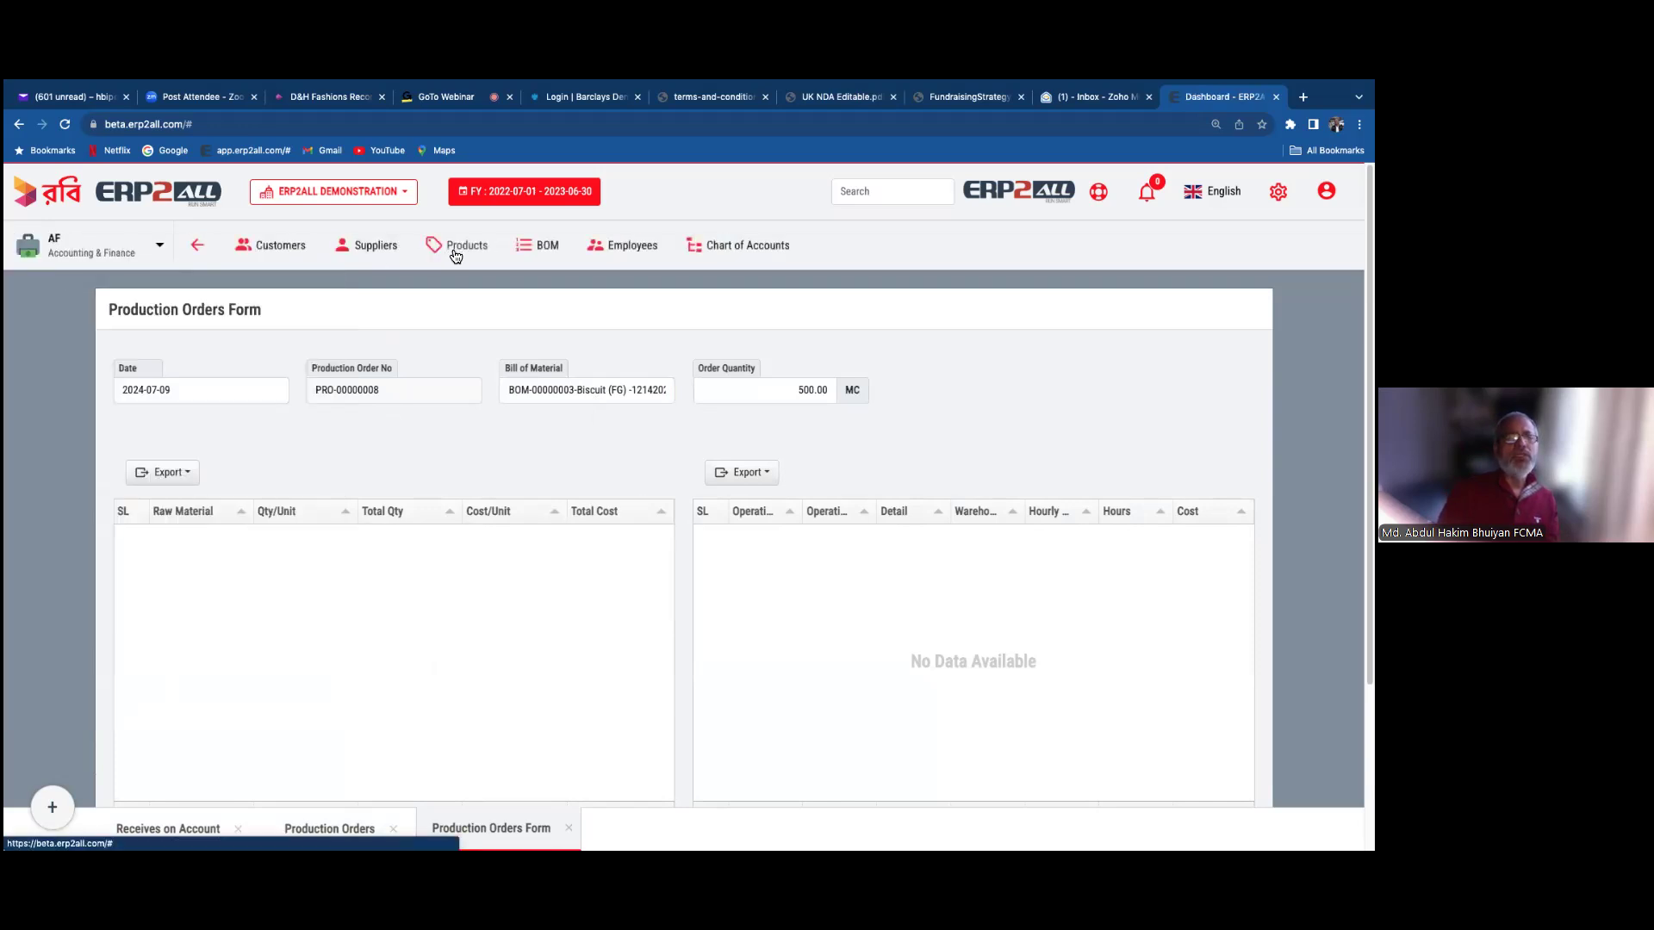
{"action": "left_click", "coordinate": [532, 250]}
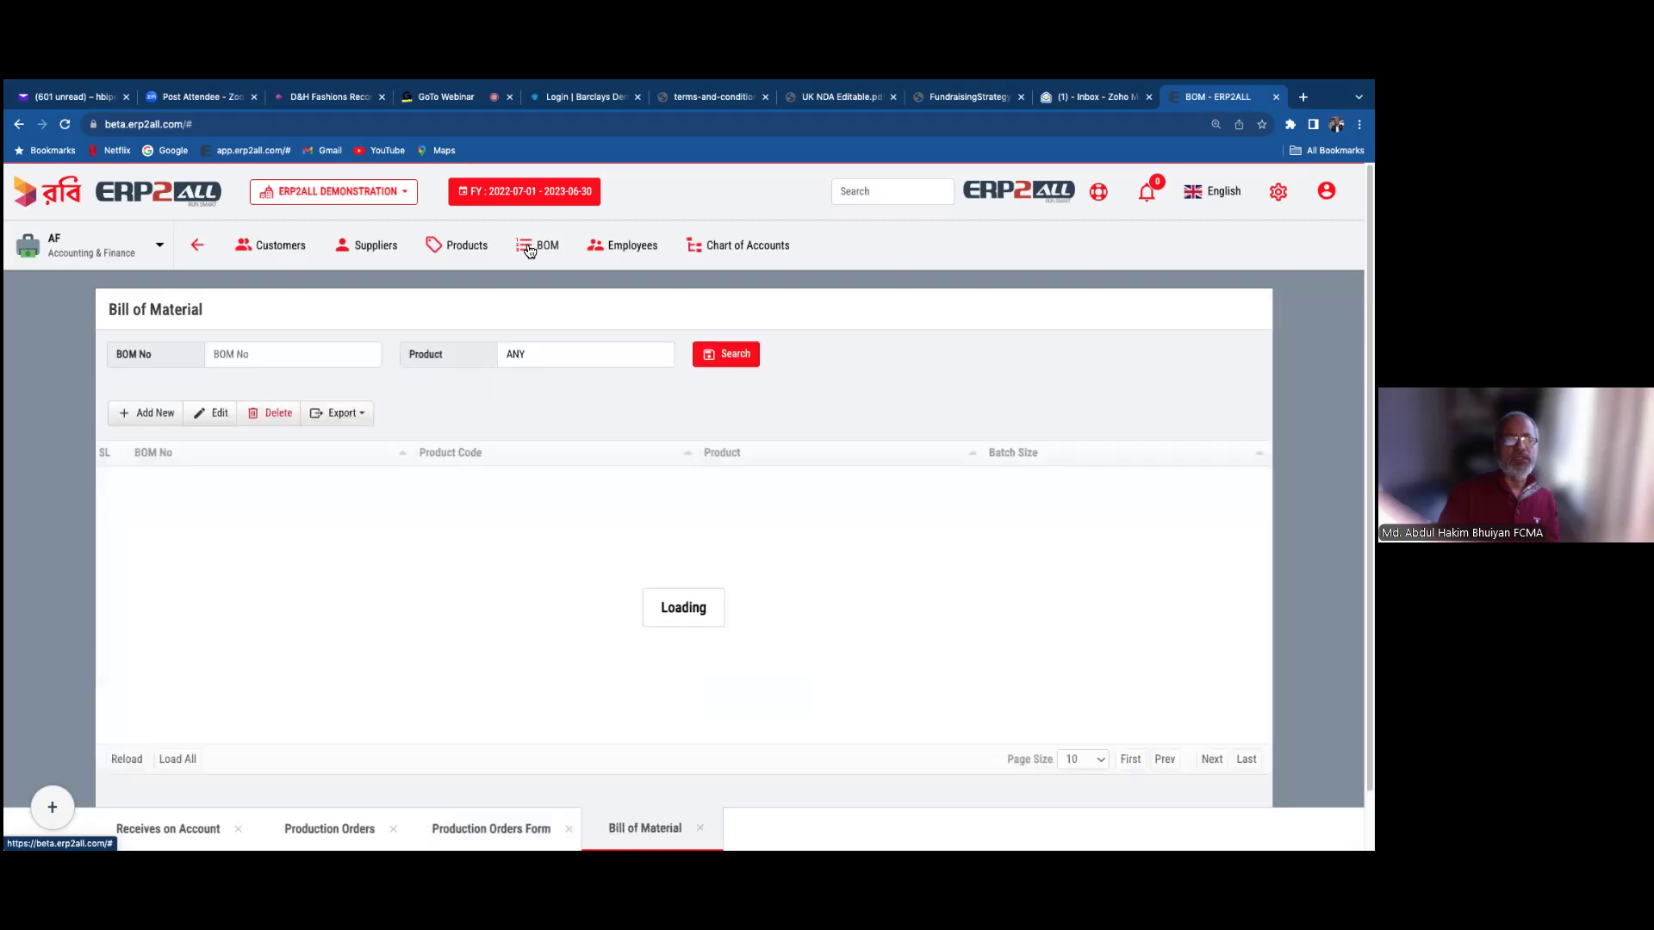
{"action": "left_click", "coordinate": [173, 487]}
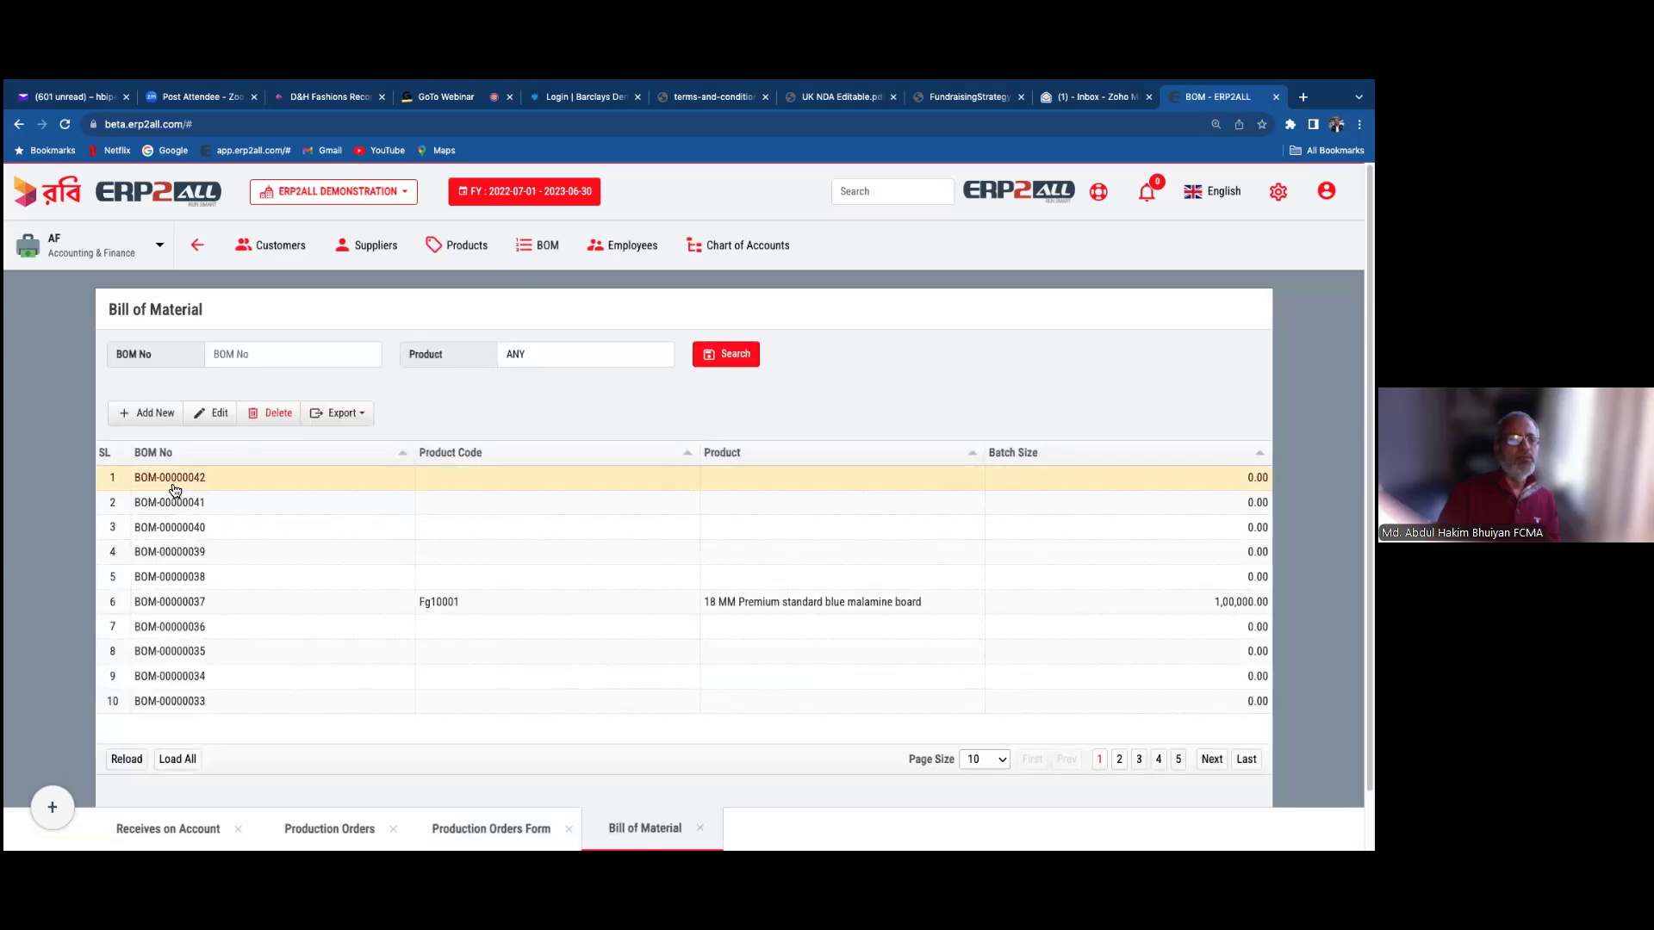
{"action": "left_click", "coordinate": [220, 414]}
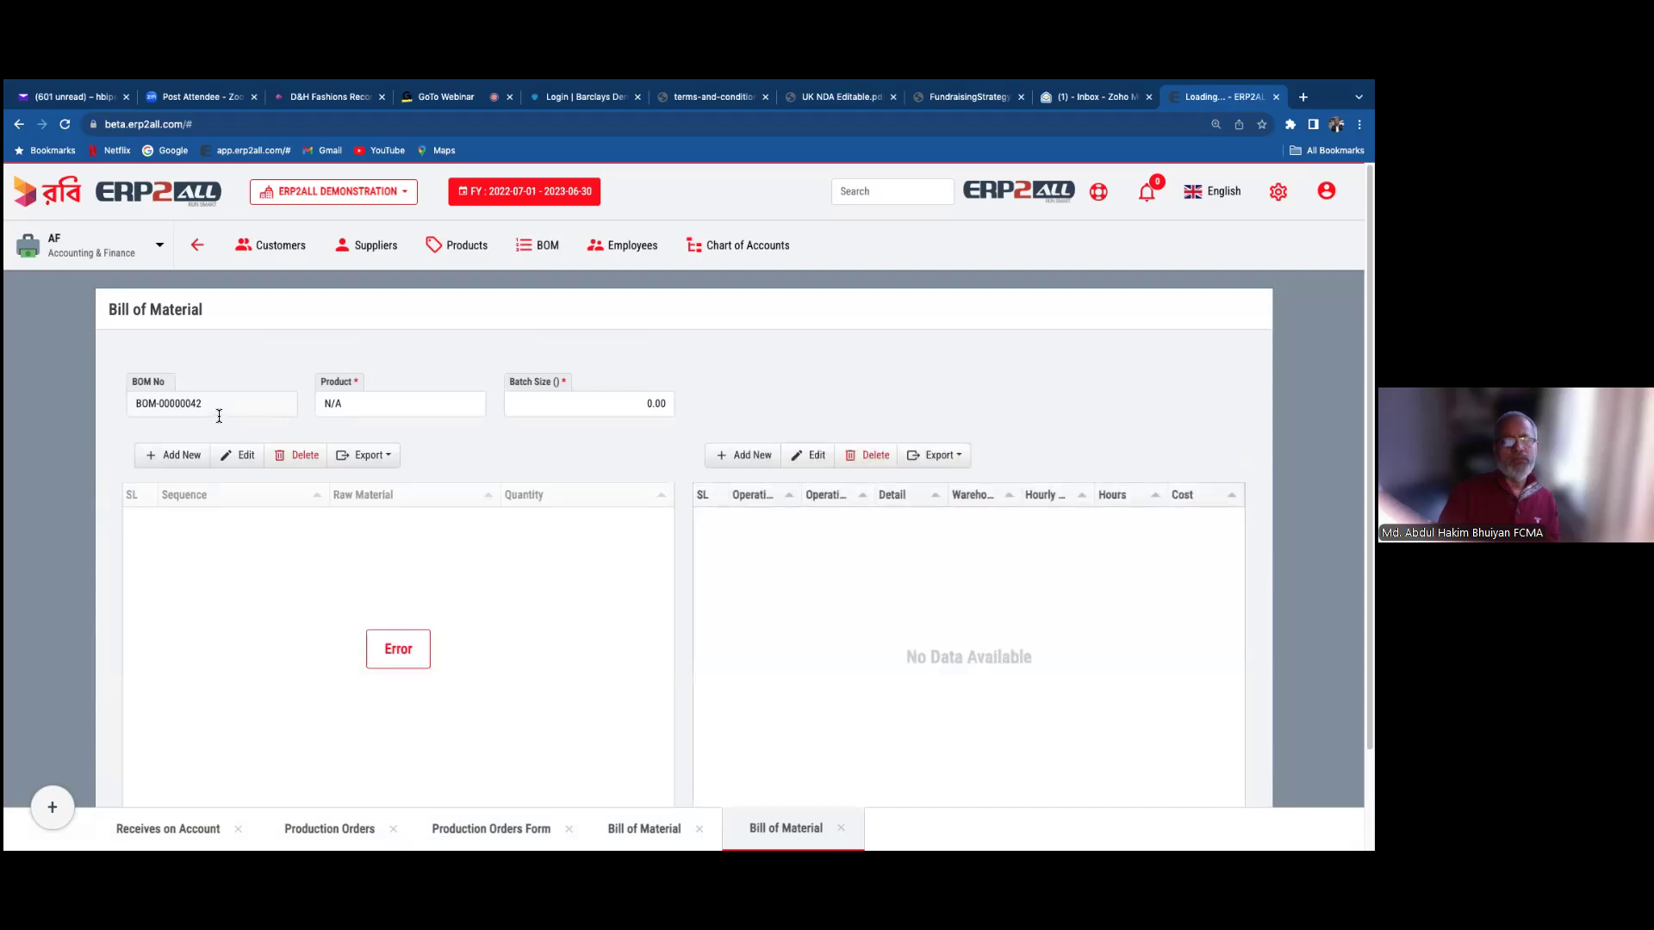
- Close BOM-00000042, start a new bill of material, and look over its product choices and raw material entry form
{"action": "left_click", "coordinate": [841, 828]}
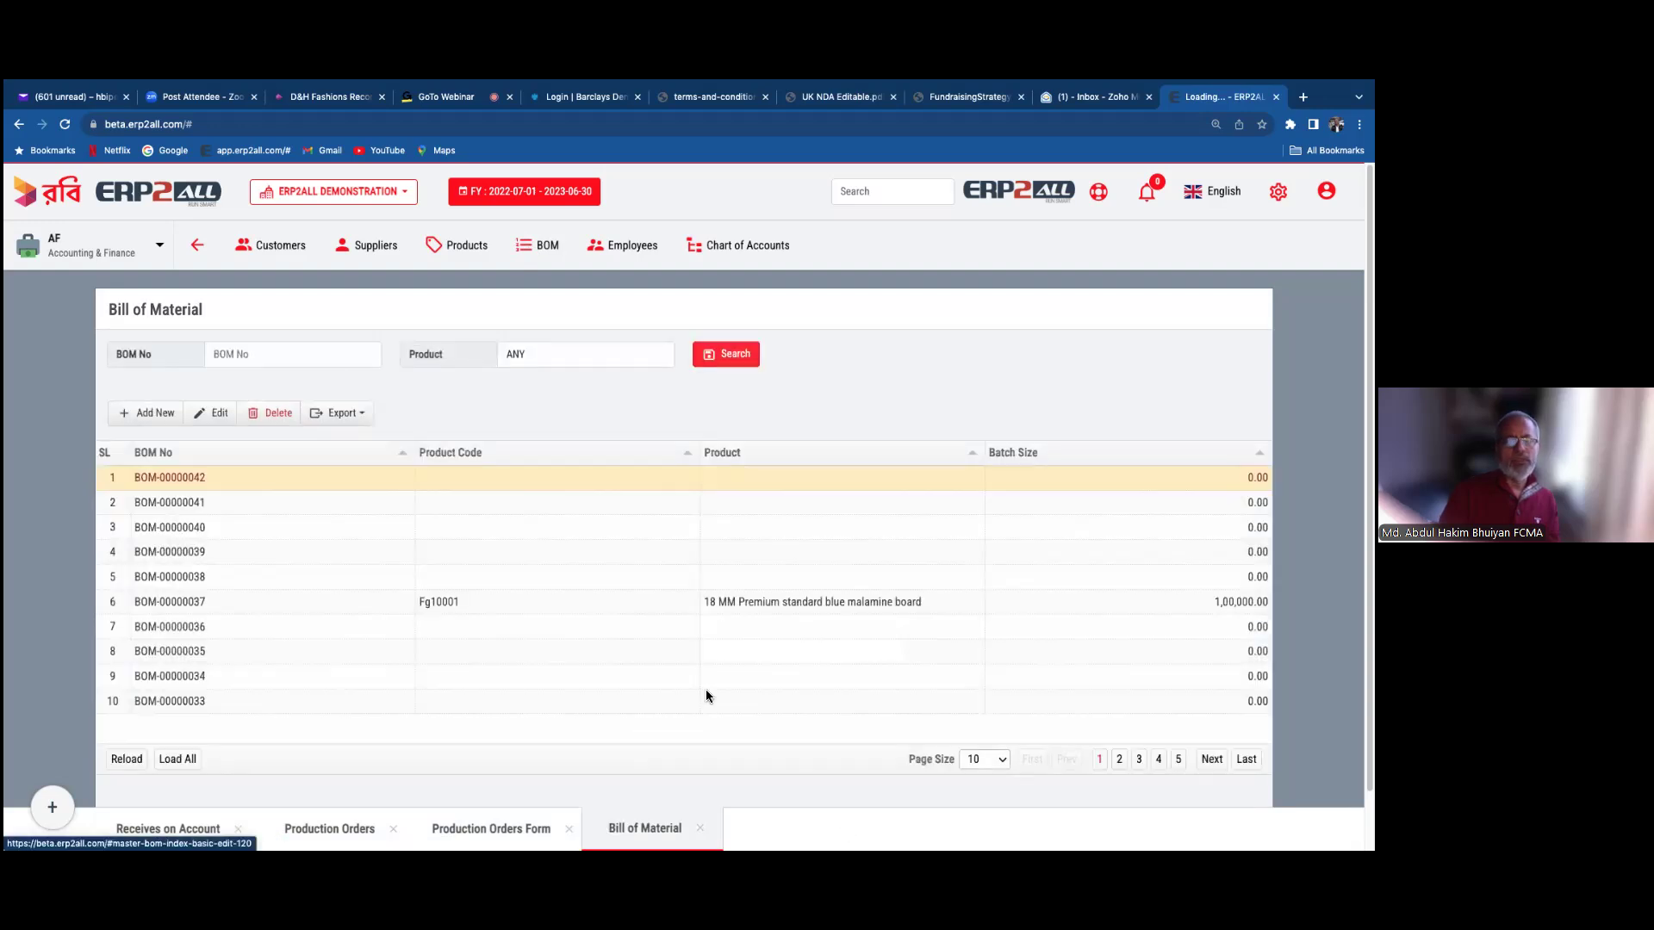
{"action": "left_click", "coordinate": [154, 414]}
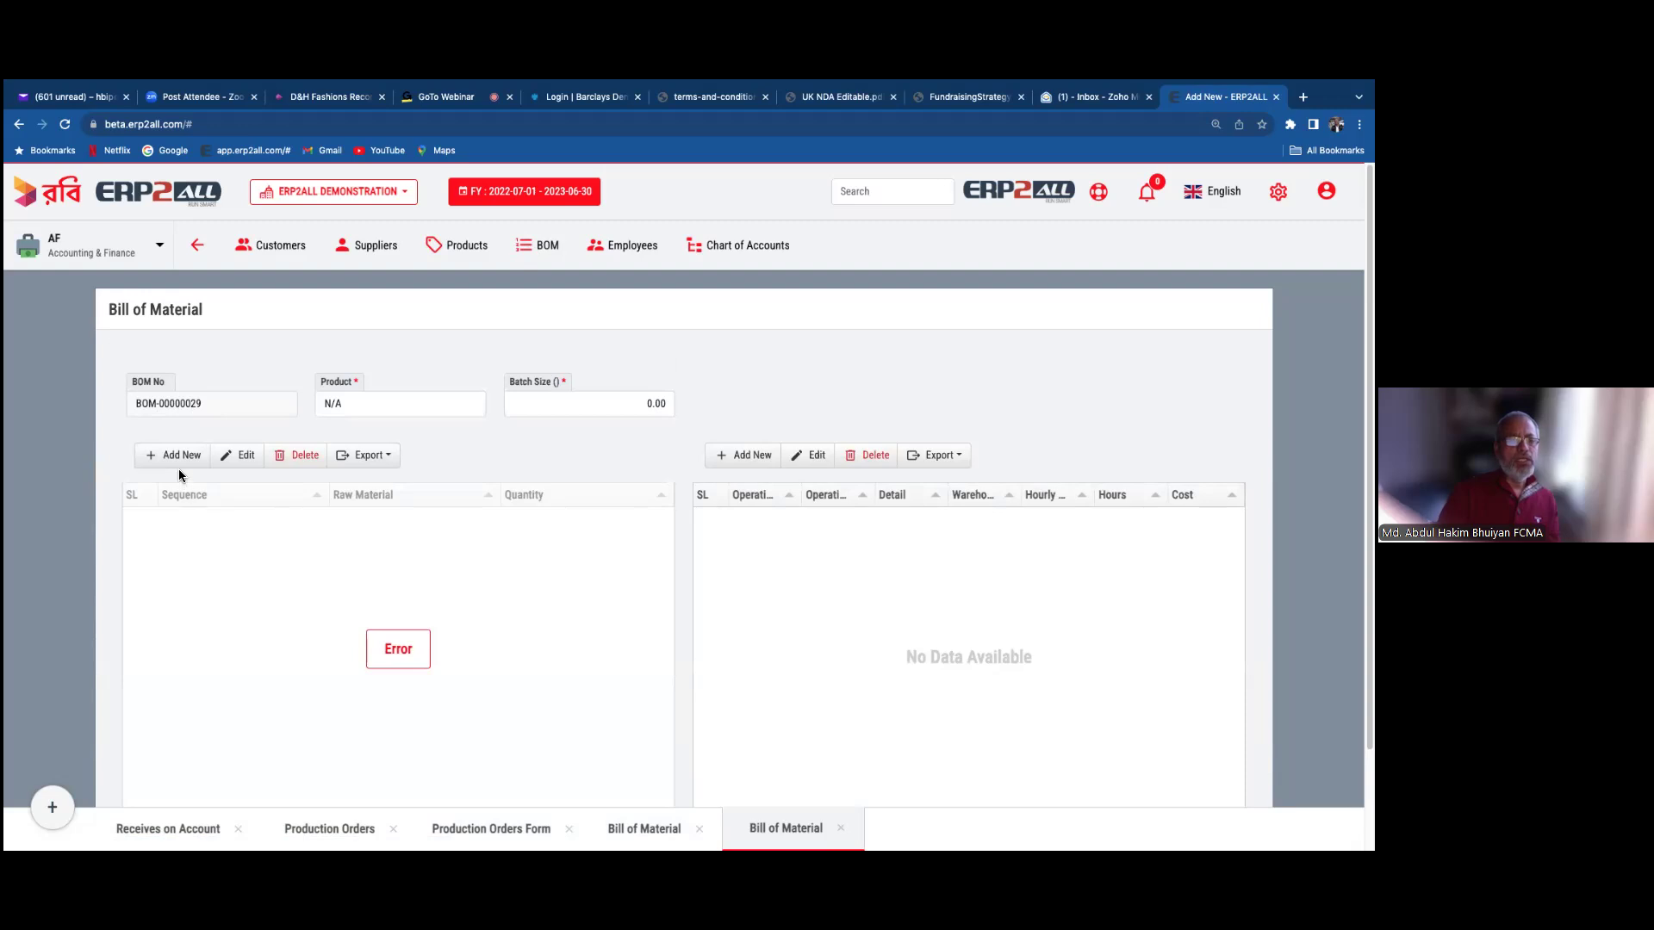
{"action": "left_click", "coordinate": [377, 408]}
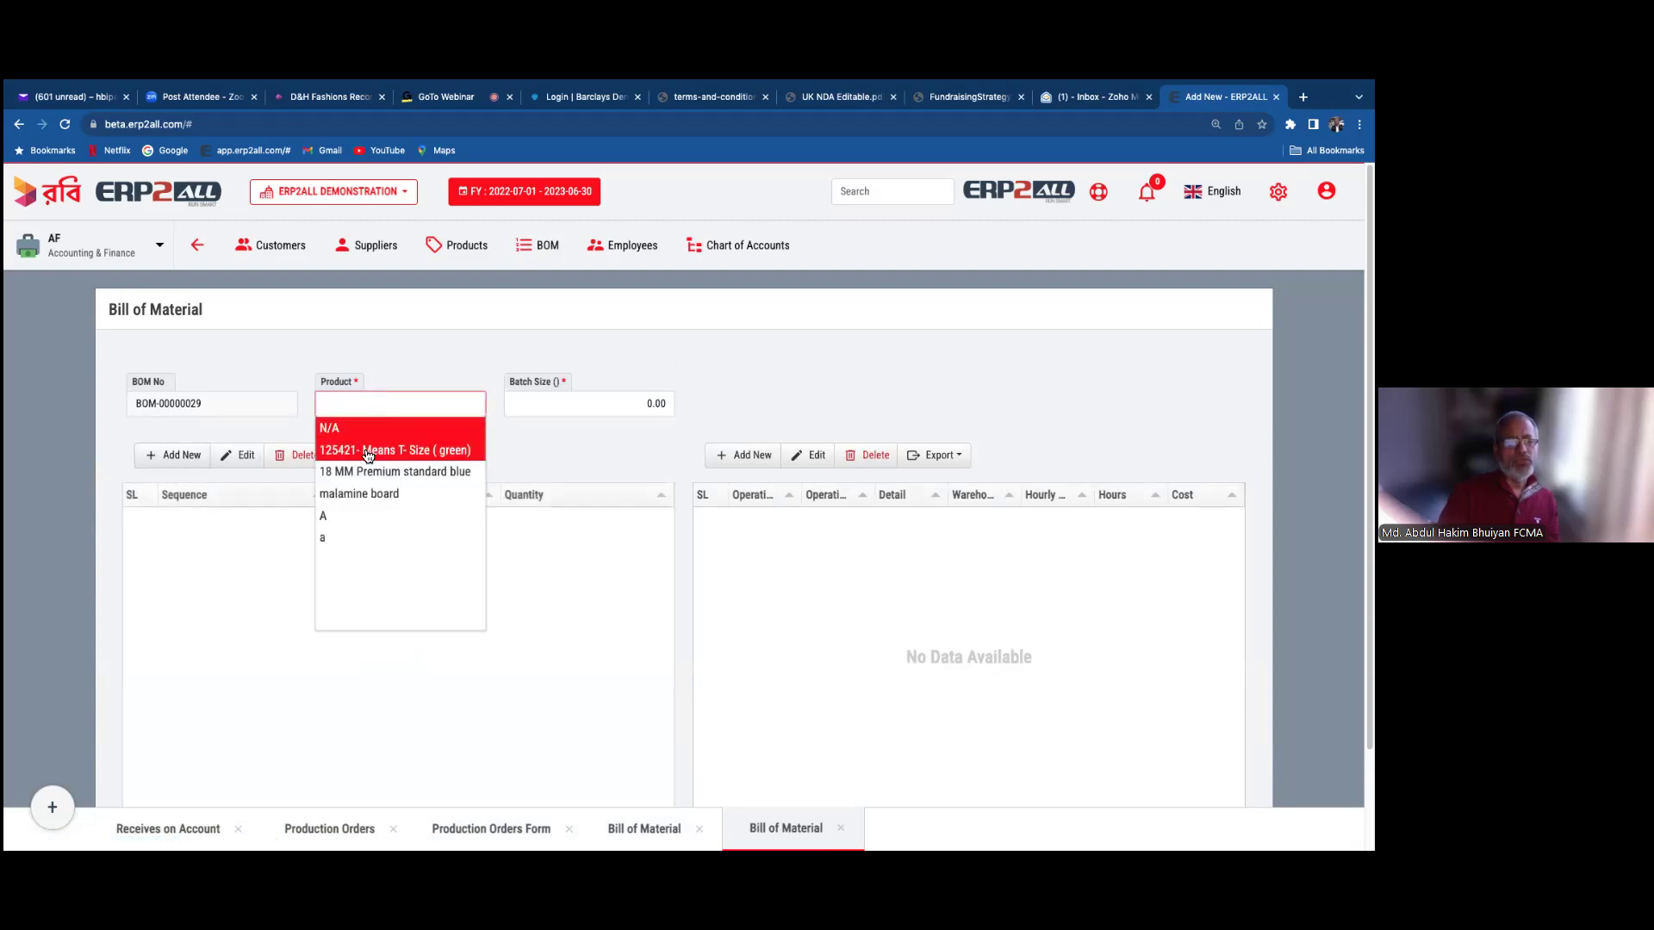
{"action": "left_click", "coordinate": [430, 349]}
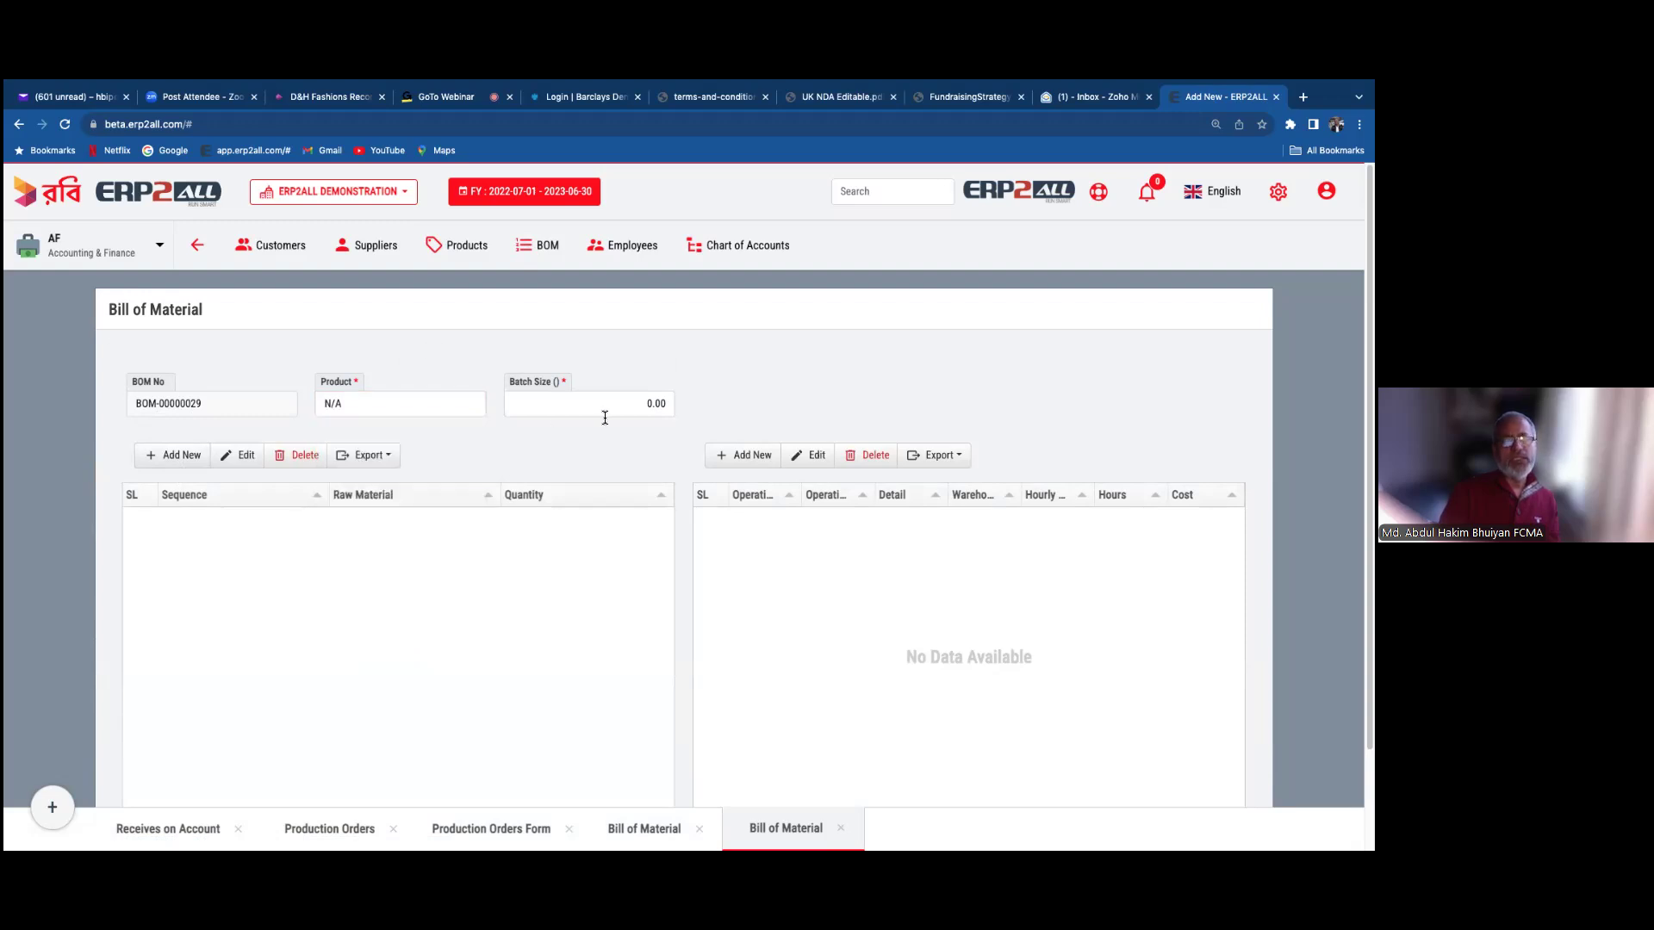
{"action": "left_click", "coordinate": [187, 459]}
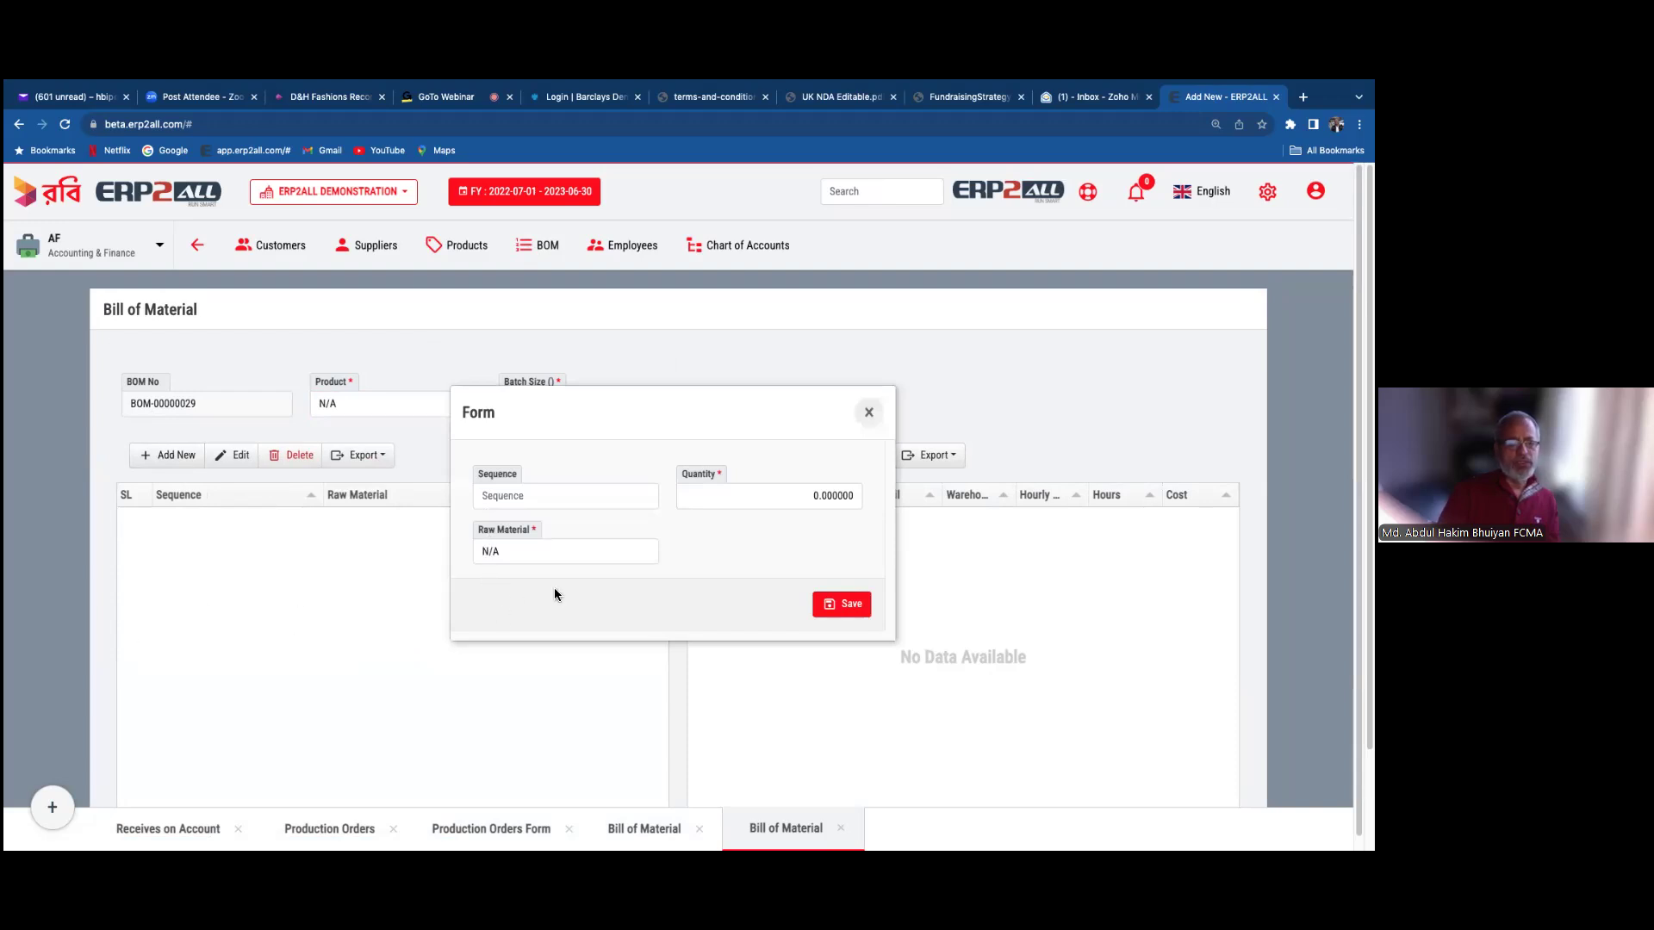
{"action": "left_click", "coordinate": [869, 411]}
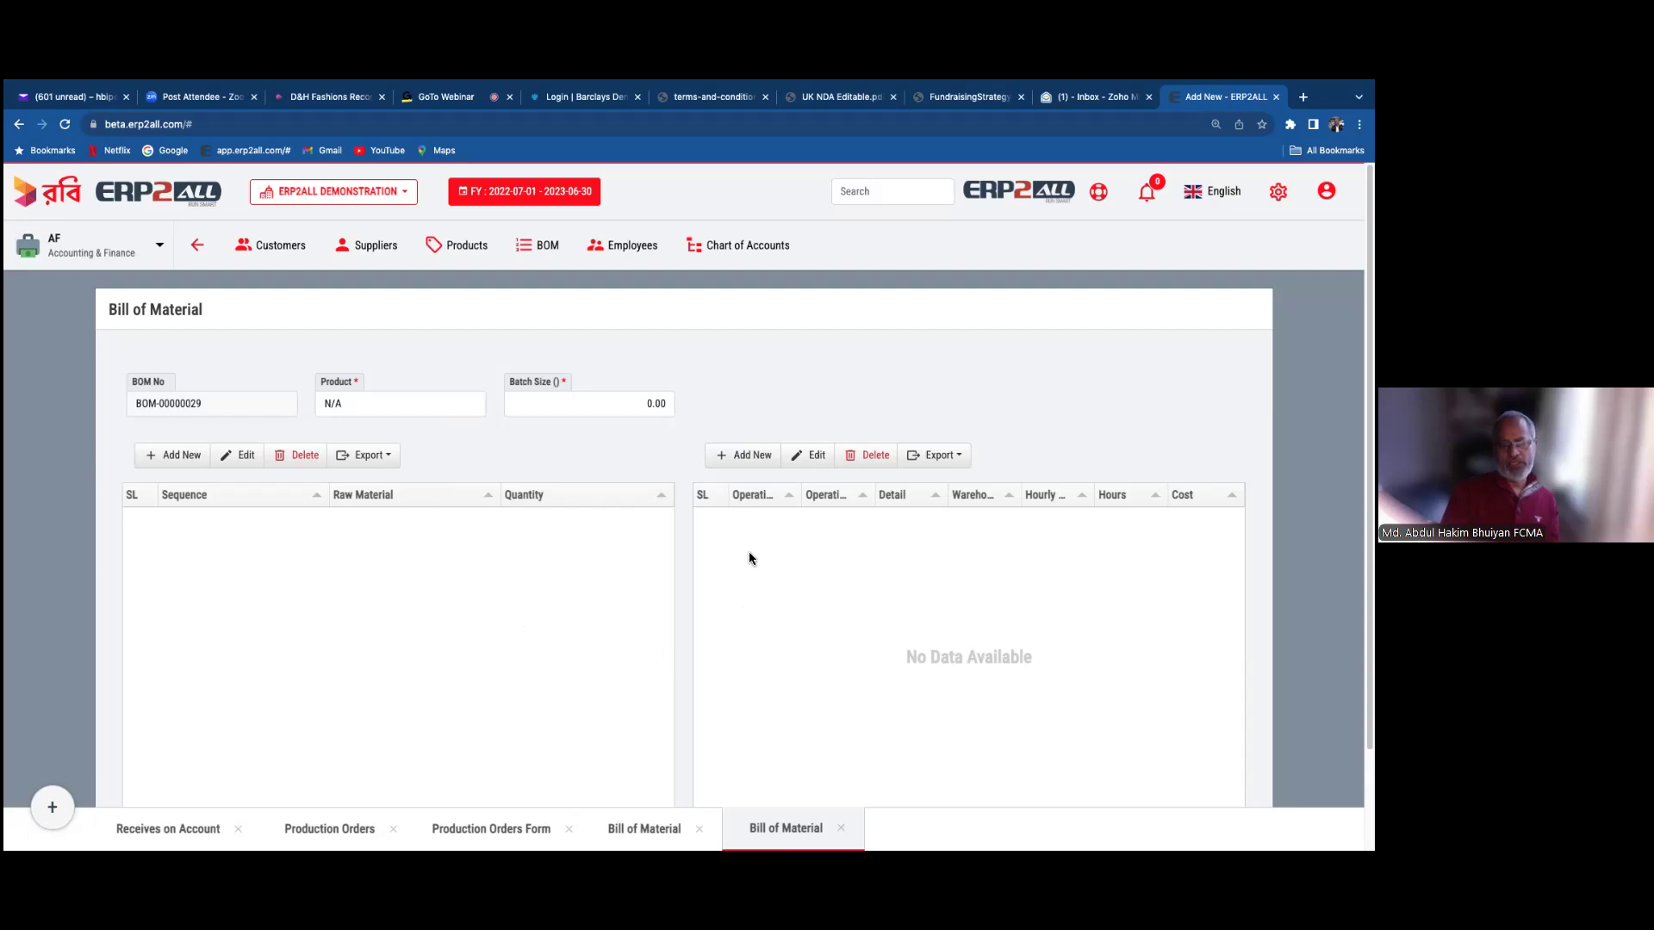
- Close the new bill of material, the bill of material list and the production order form to return to the production orders
{"action": "left_click", "coordinate": [841, 829]}
{"action": "left_click", "coordinate": [699, 829]}
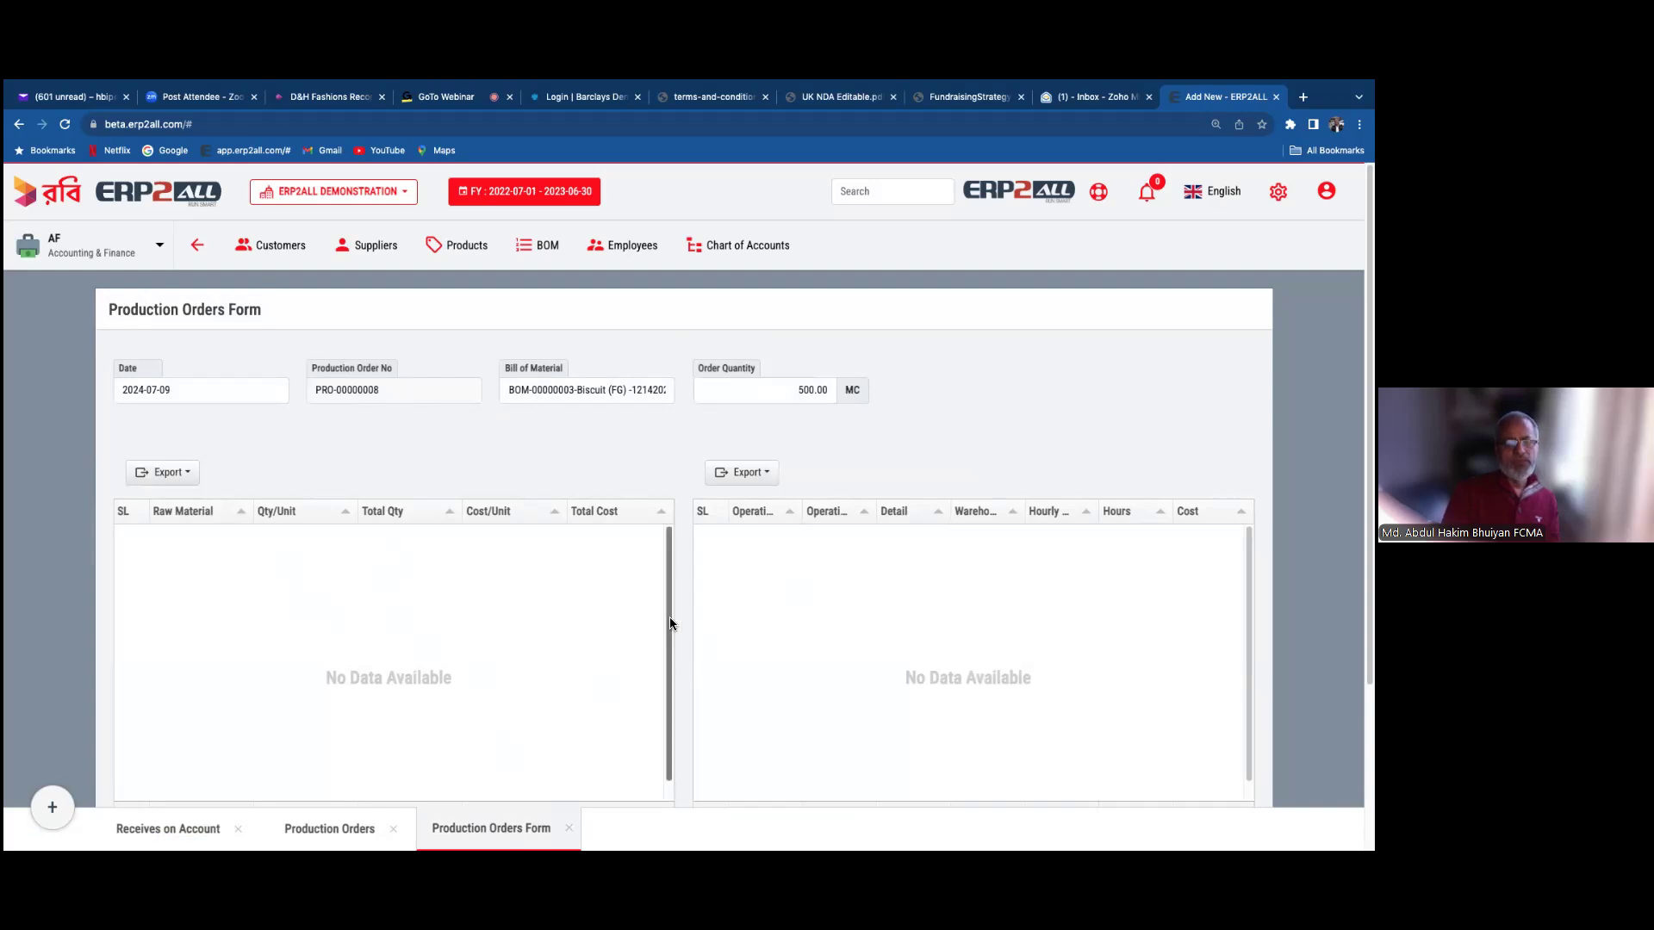
{"action": "left_click", "coordinate": [569, 827]}
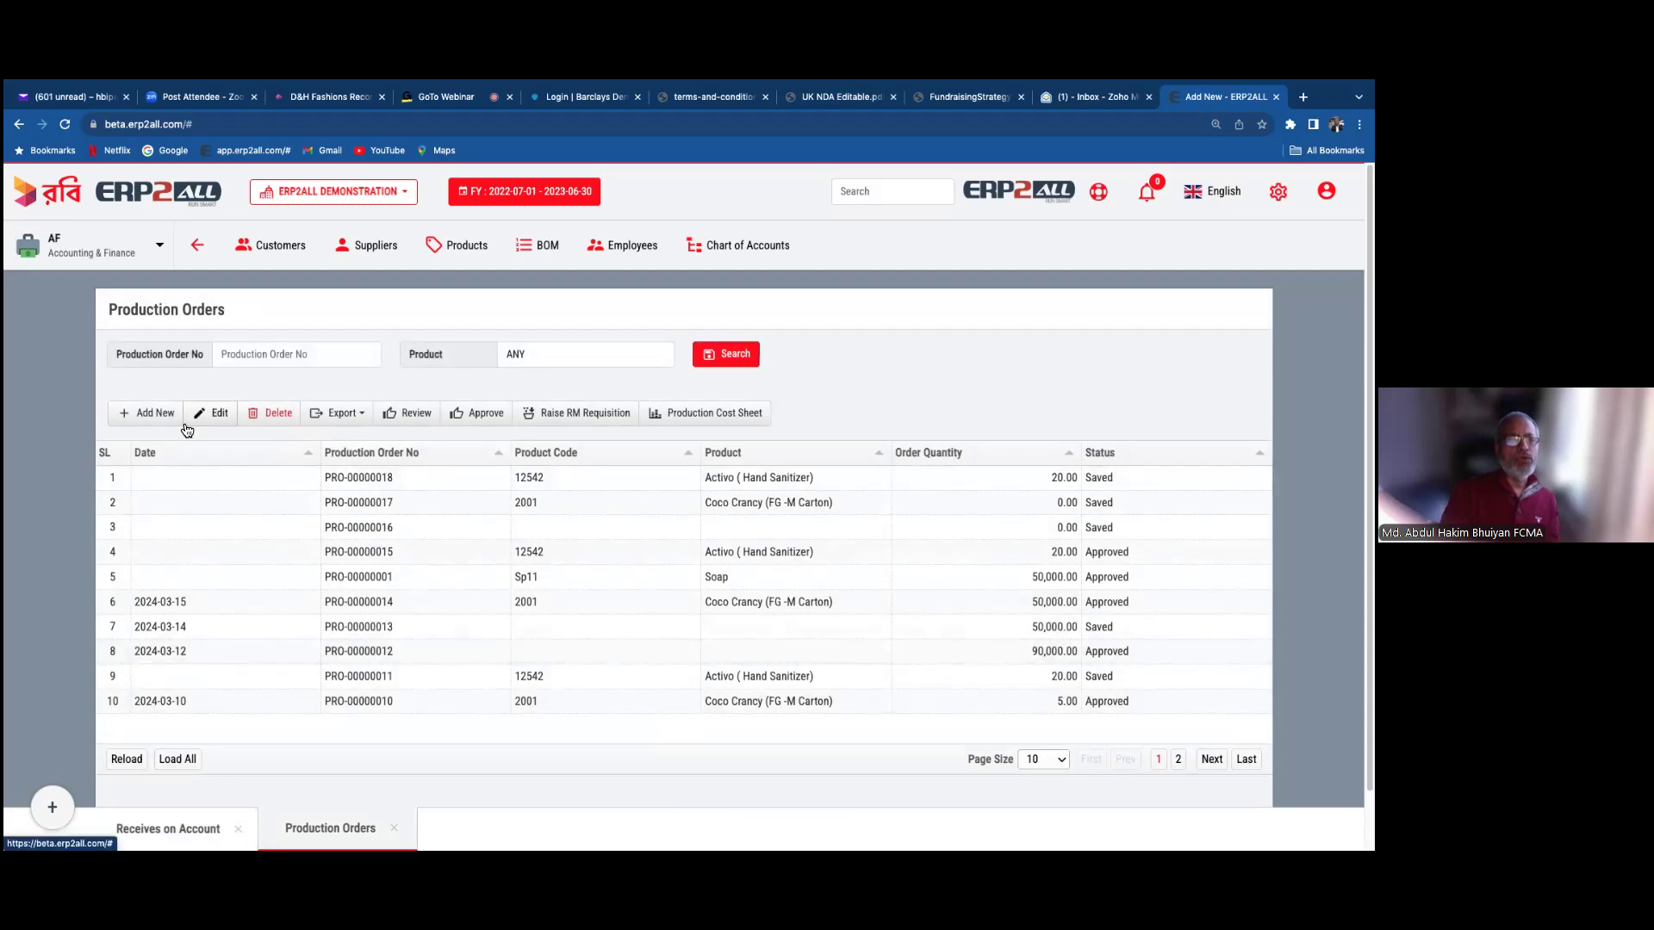
- Try to raise an RM requisition for production order PRO-00000018, and close the production orders list
{"action": "left_click", "coordinate": [379, 479]}
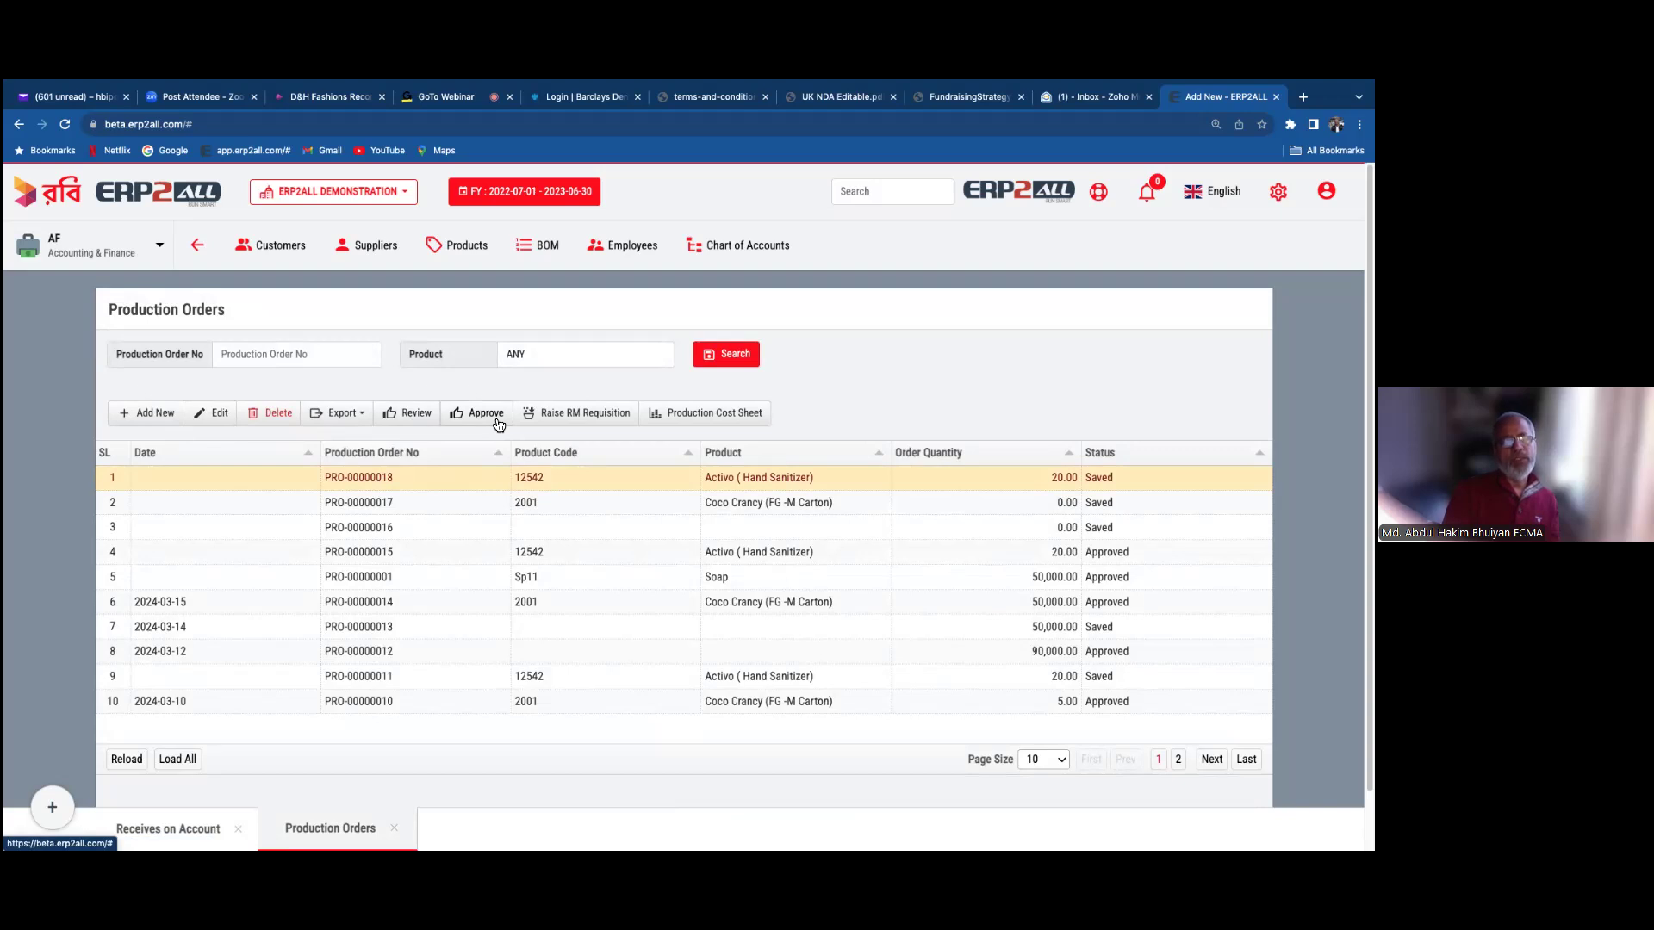
{"action": "left_click", "coordinate": [588, 415]}
{"action": "scroll", "coordinate": [586, 414], "scroll_direction": "down", "scroll_amount": 1}
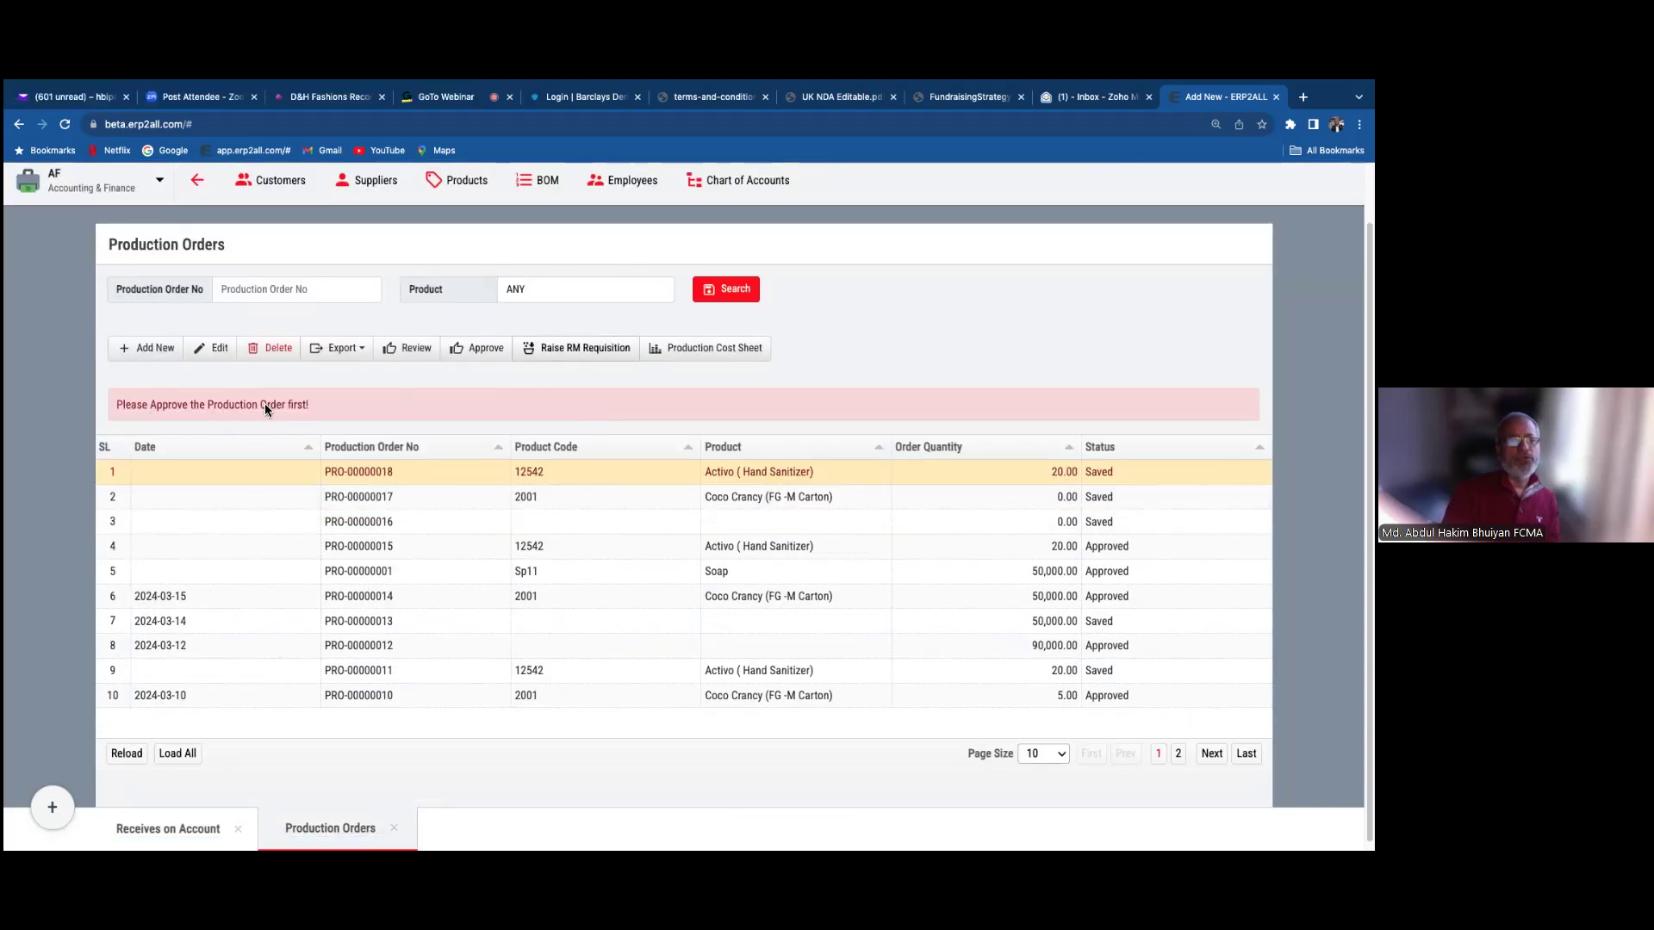
{"action": "left_click_drag", "start_coordinate": [231, 406], "coordinate": [312, 402]}
{"action": "left_click", "coordinate": [468, 401]}
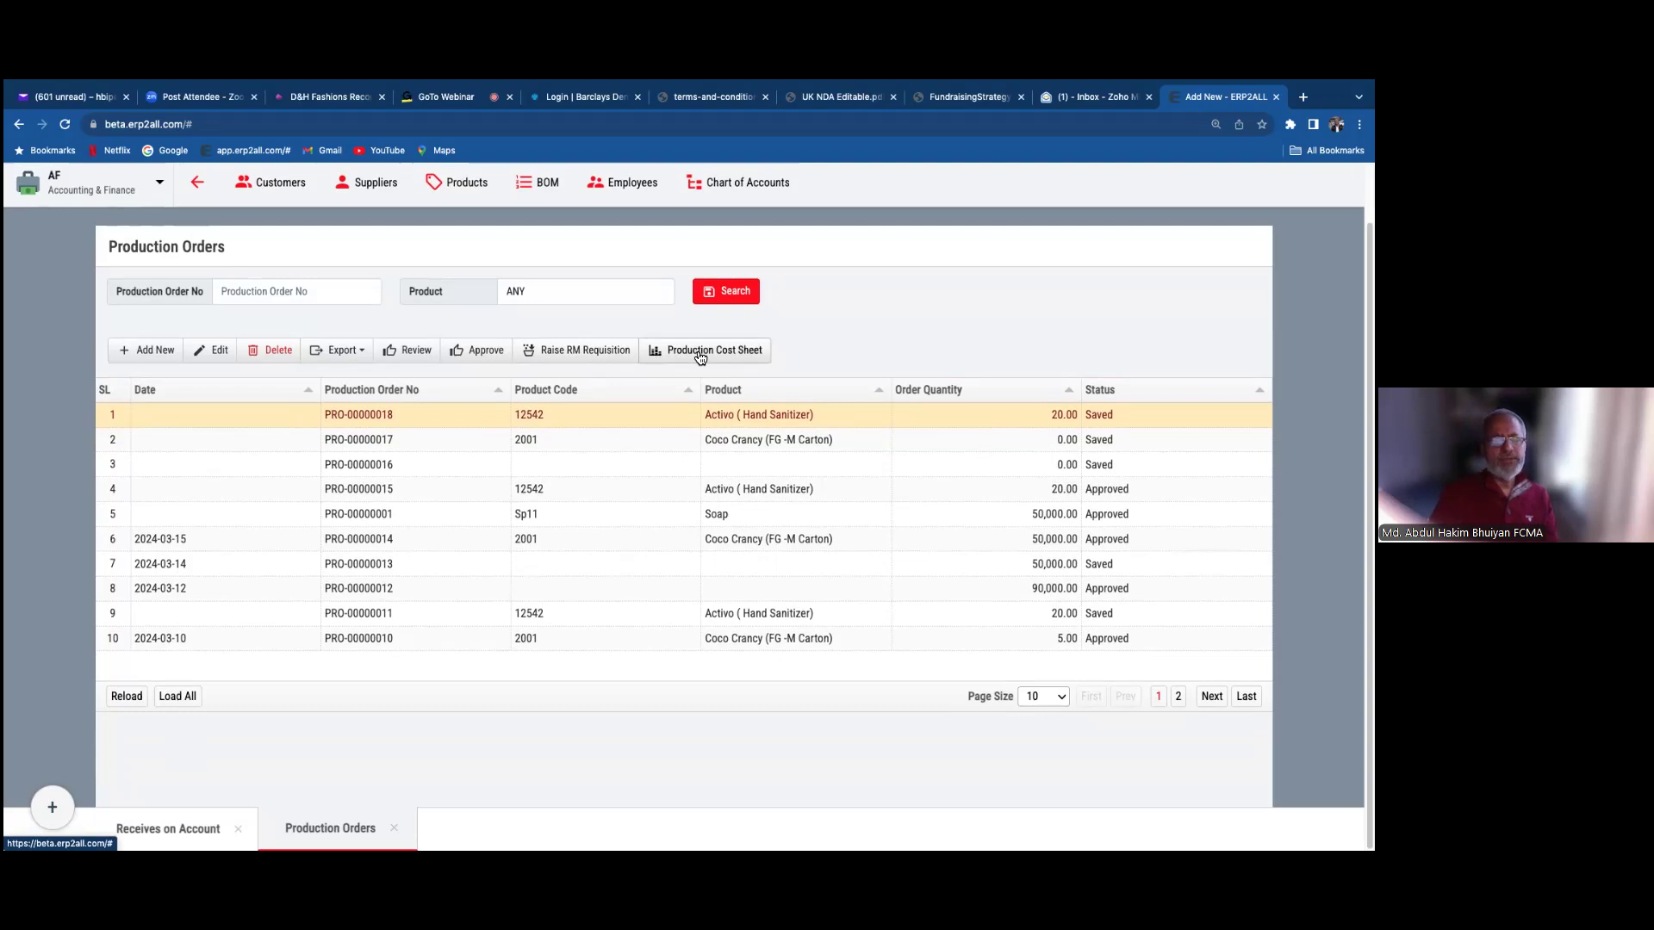
{"action": "left_click", "coordinate": [394, 828]}
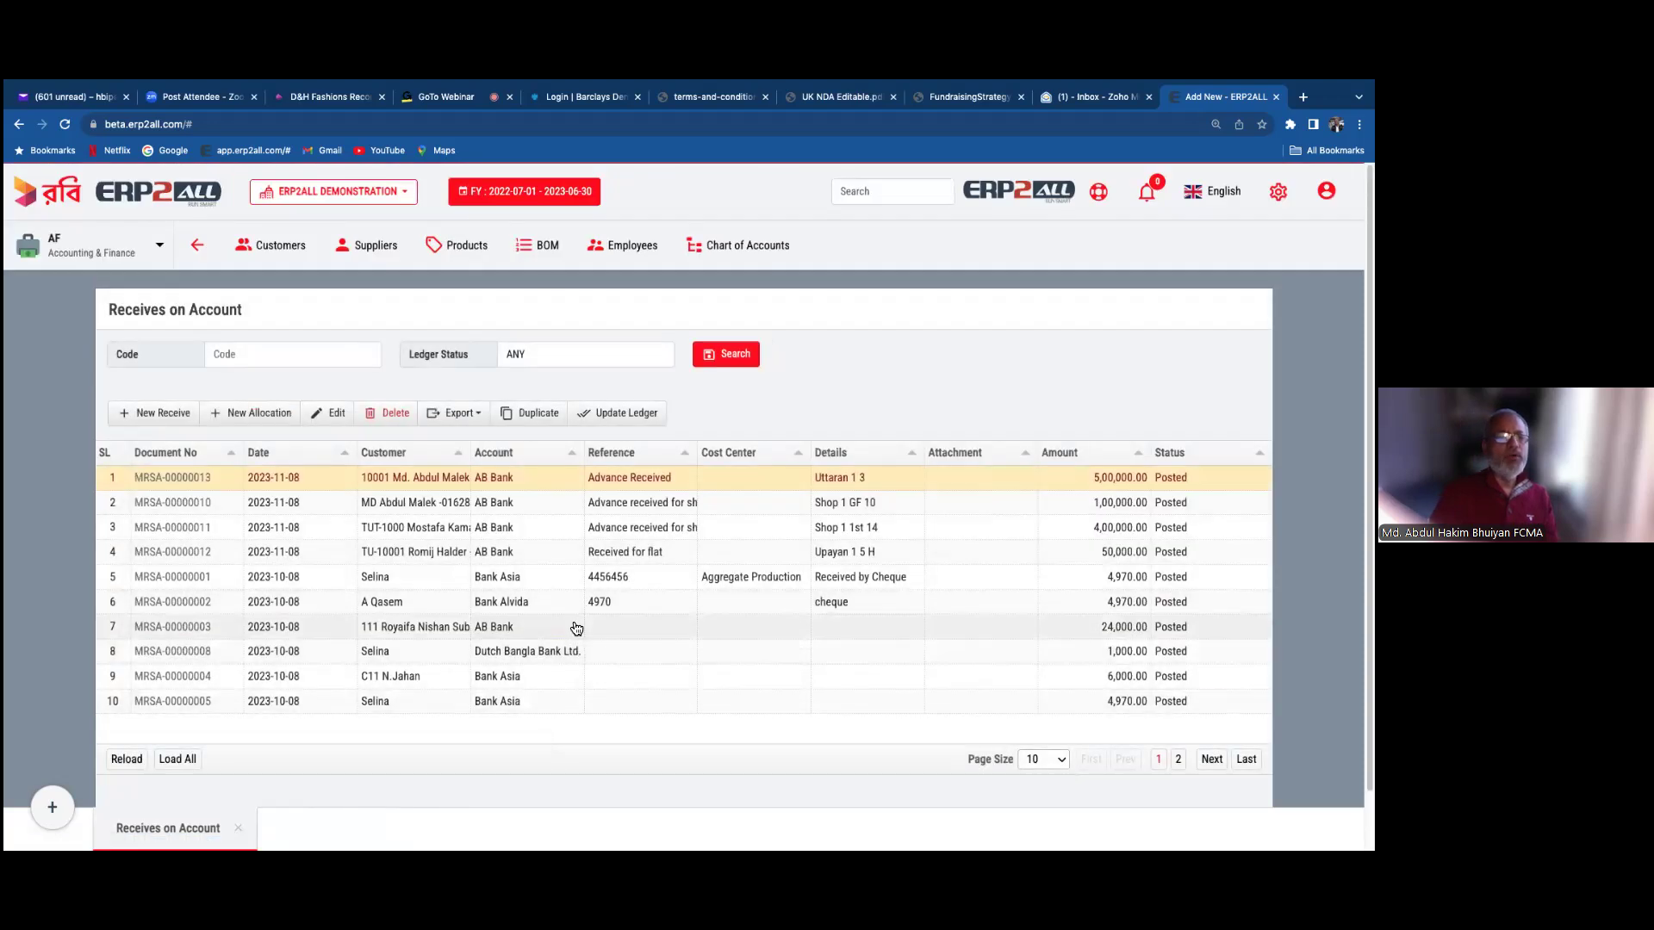
- View the RM requisitions list and the available reports in Production Process Management, and close the list
{"action": "left_click", "coordinate": [92, 250]}
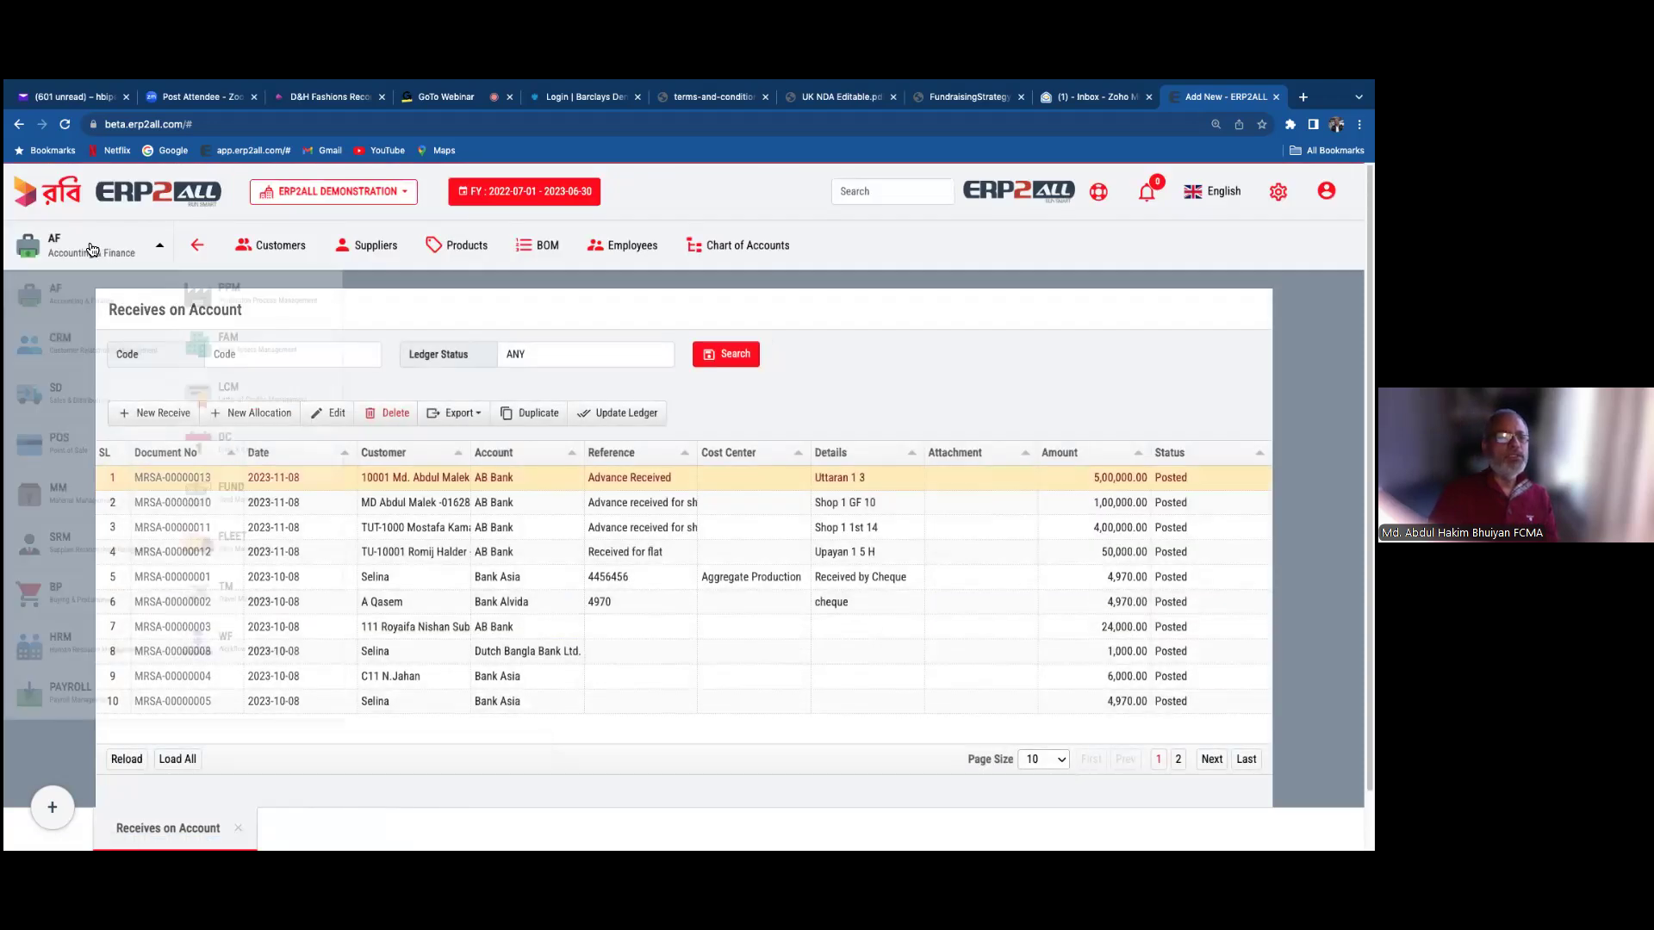
{"action": "left_click", "coordinate": [258, 293]}
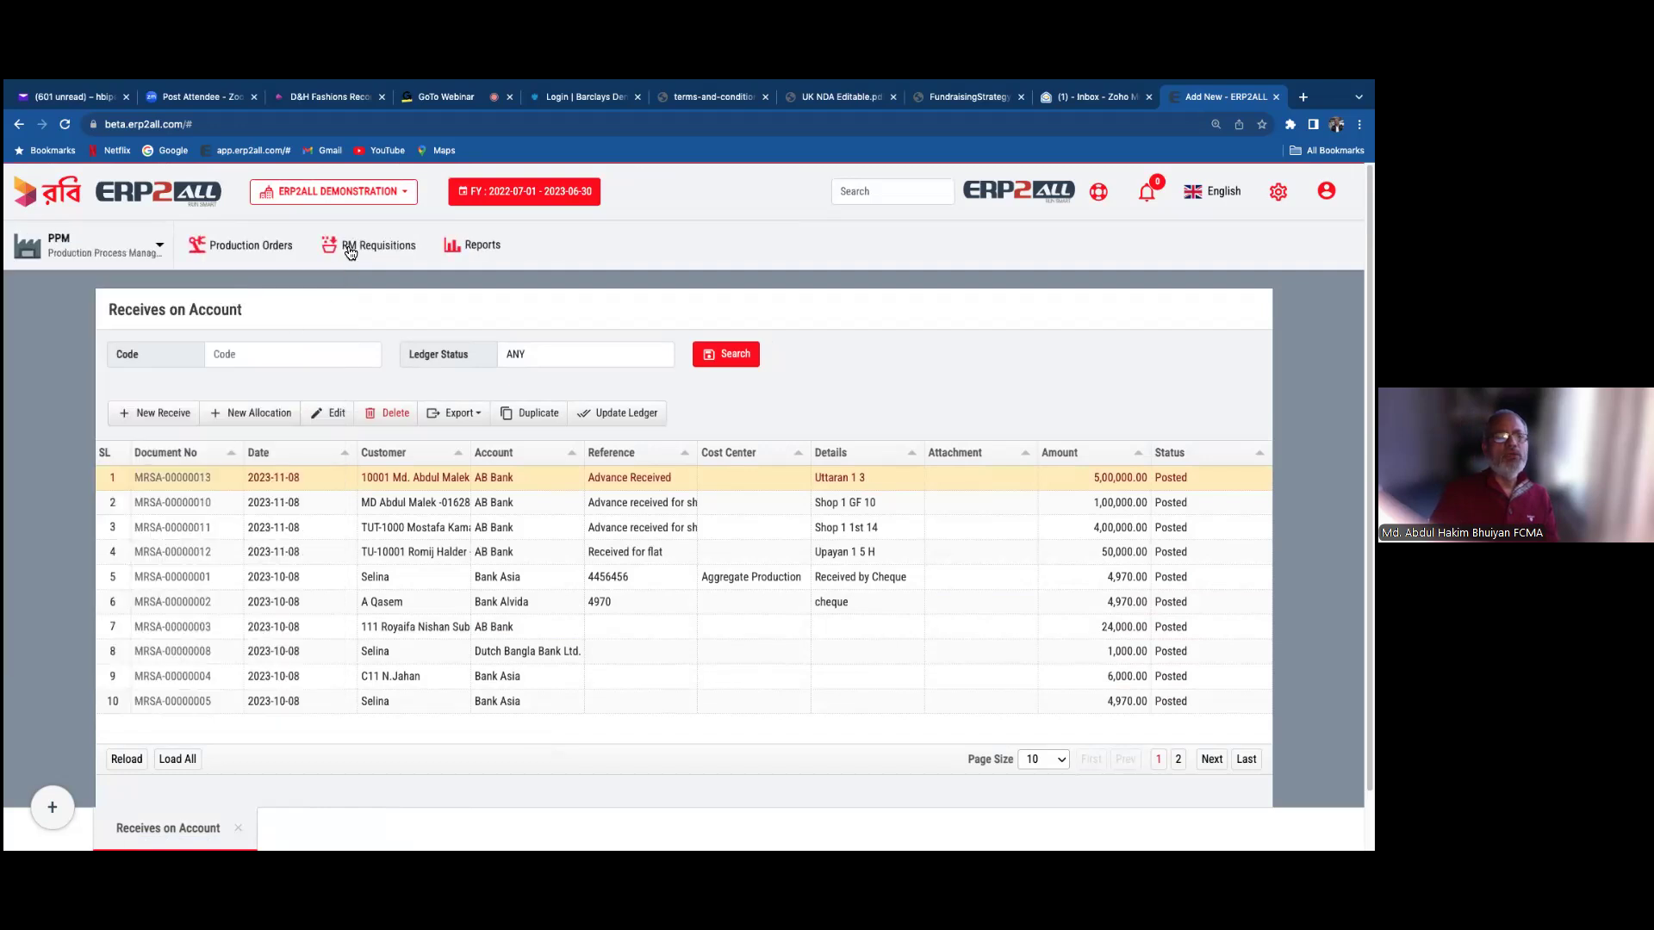
{"action": "left_click", "coordinate": [351, 250]}
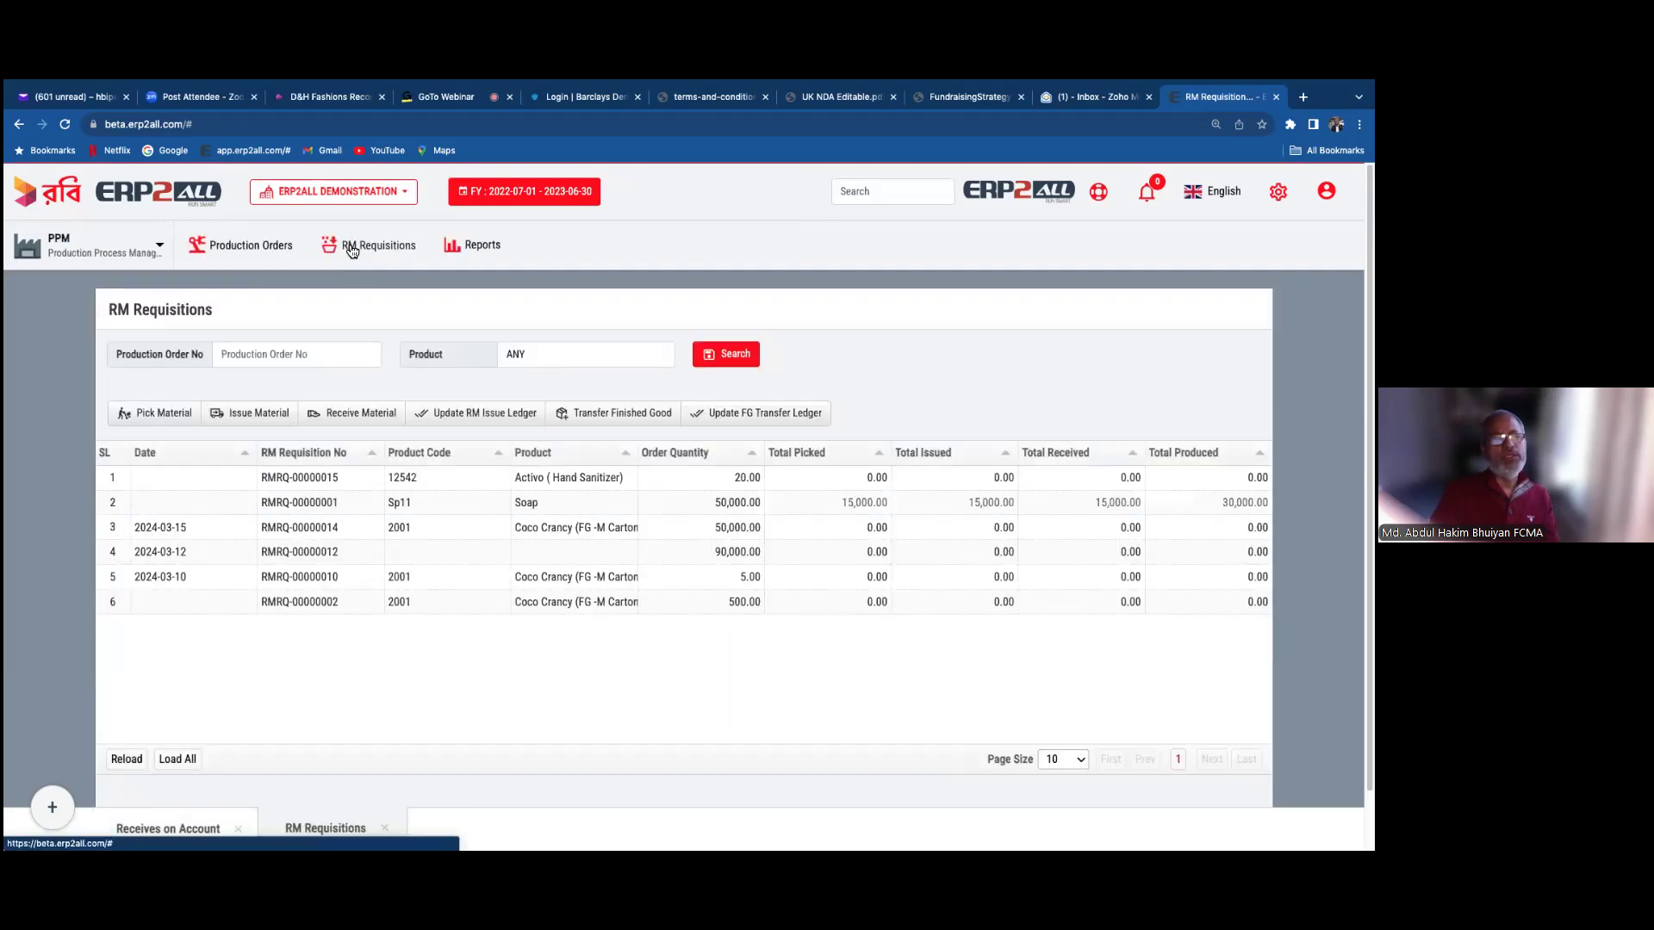
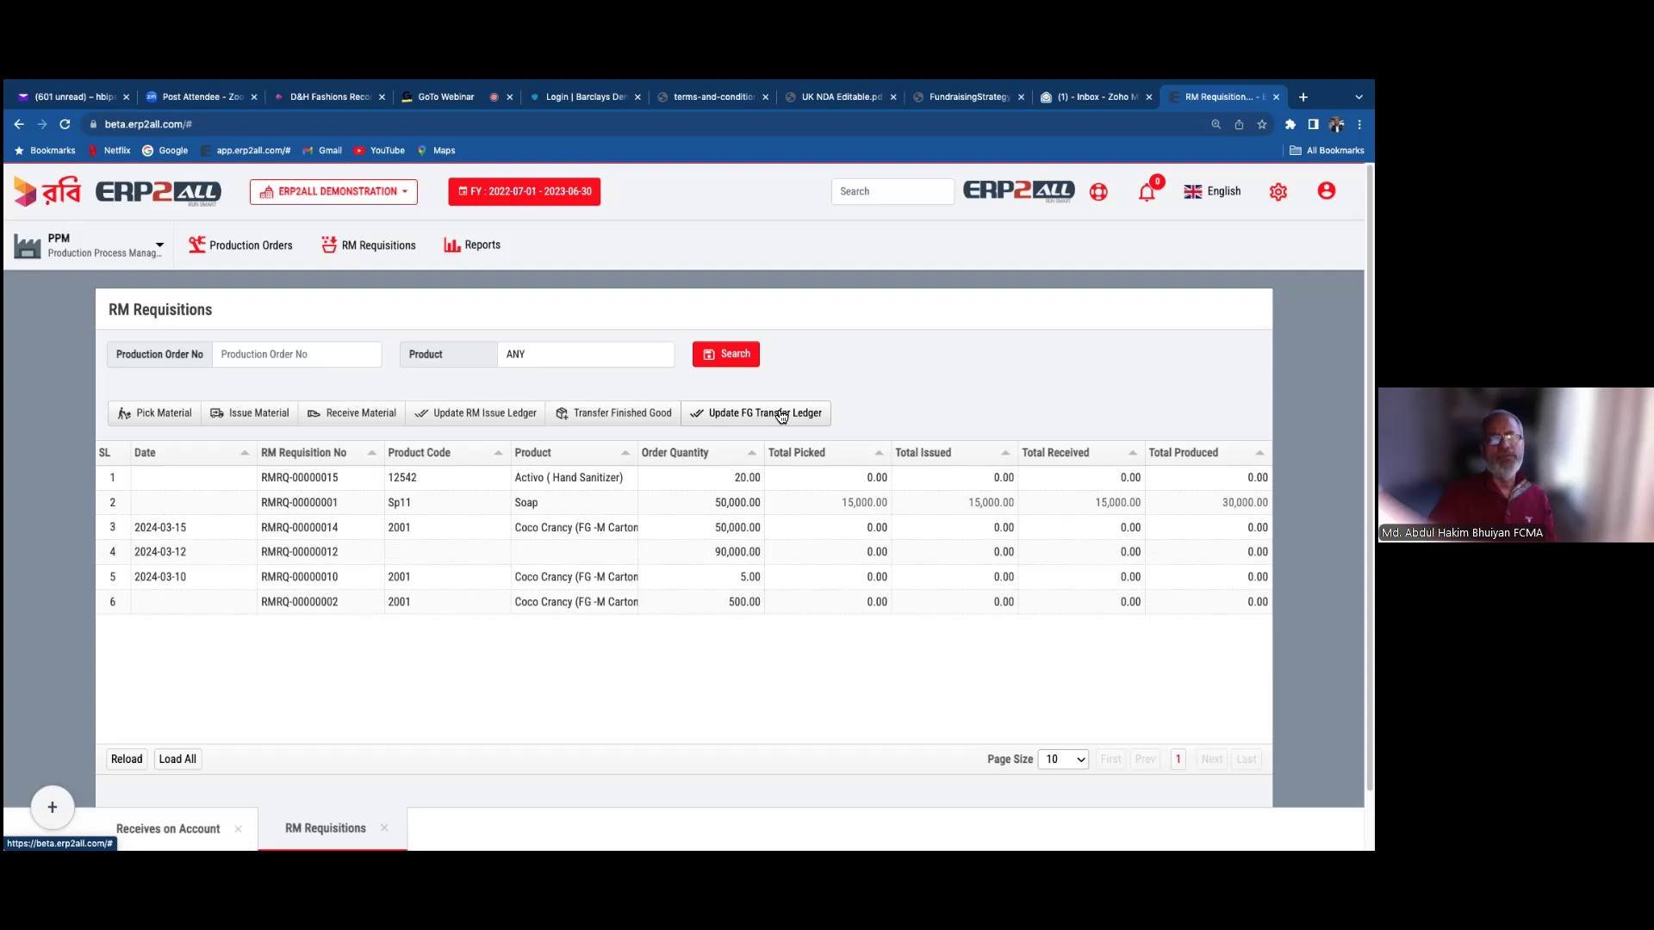
{"action": "left_click", "coordinate": [478, 247]}
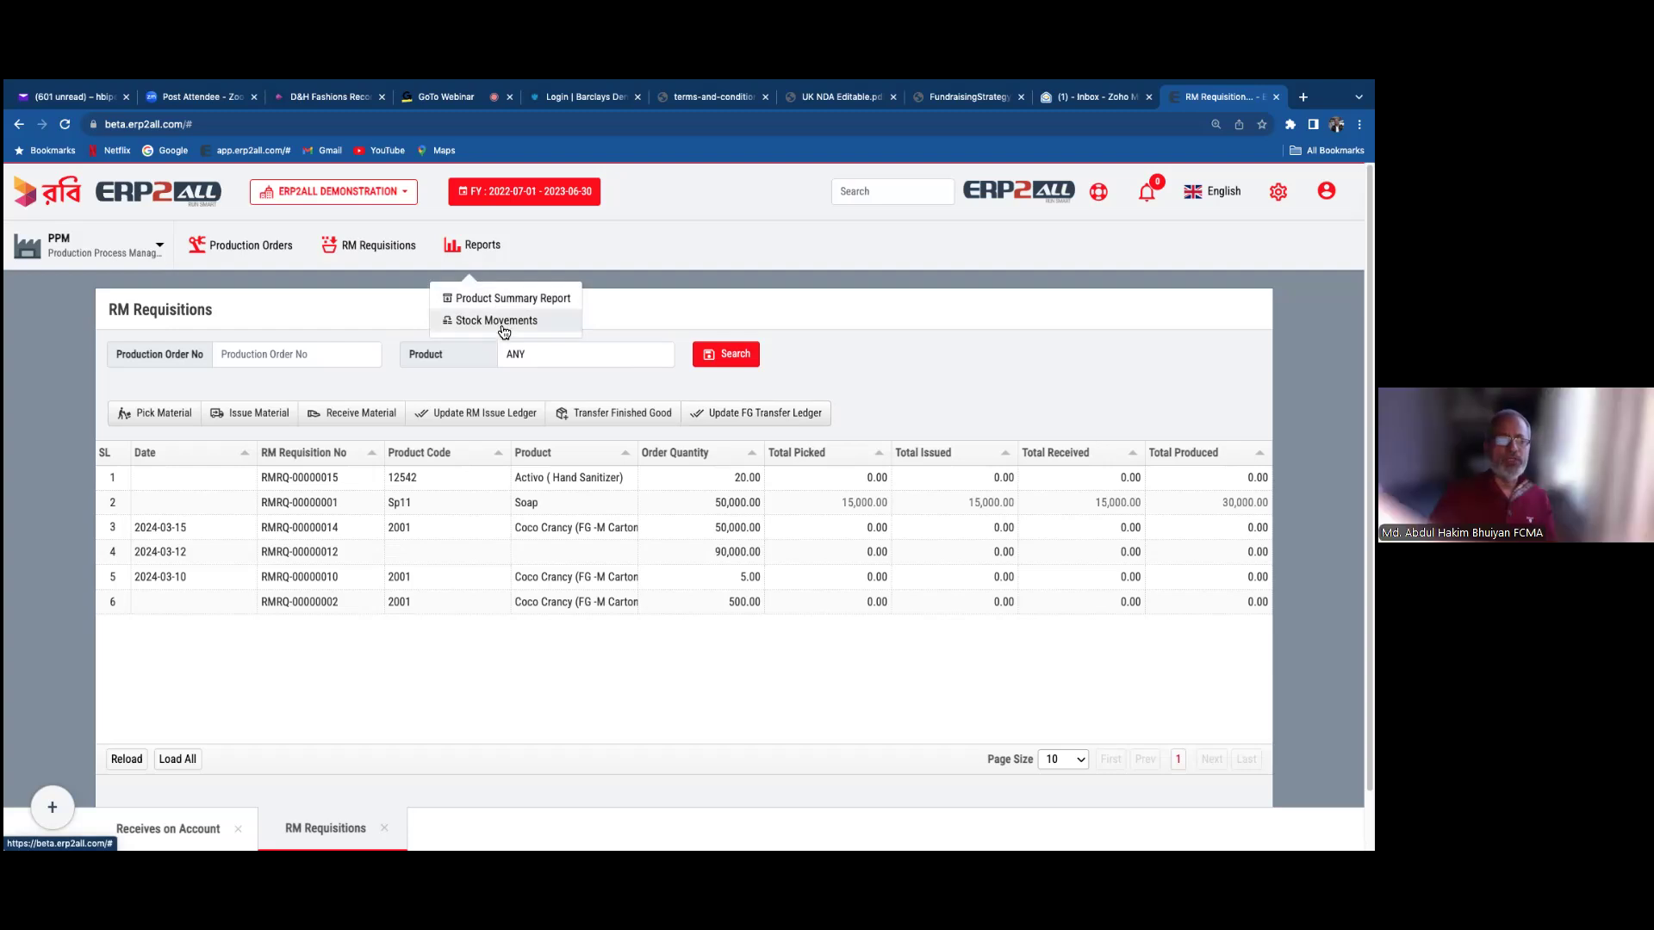
{"action": "left_click", "coordinate": [390, 296]}
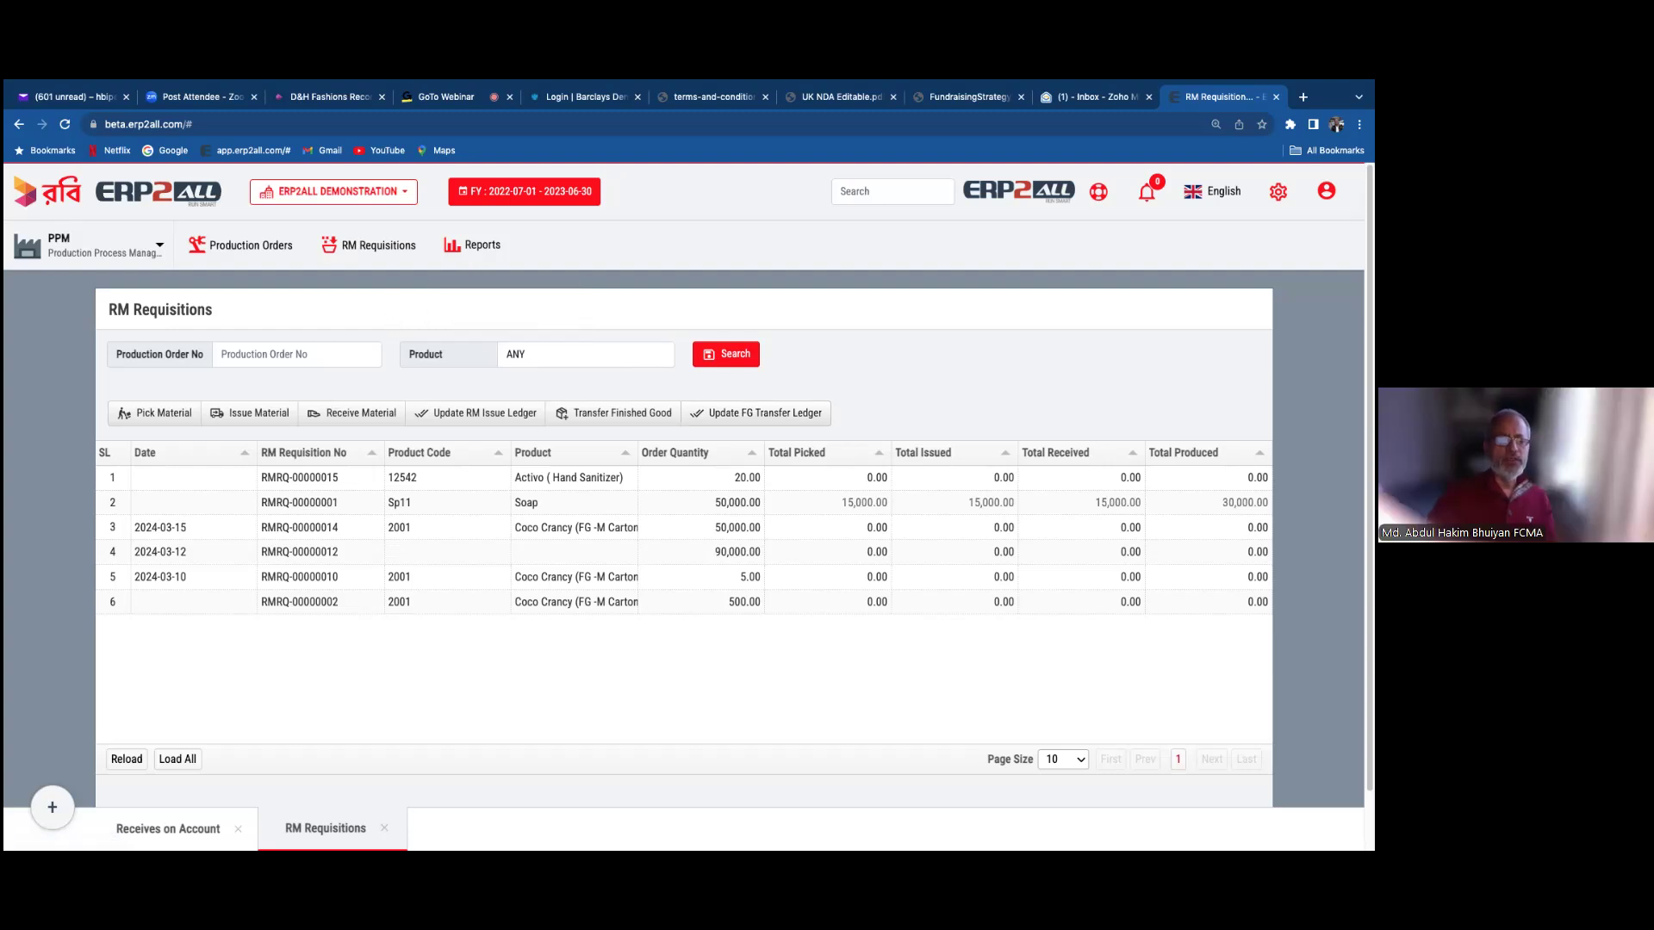
{"action": "left_click", "coordinate": [384, 828]}
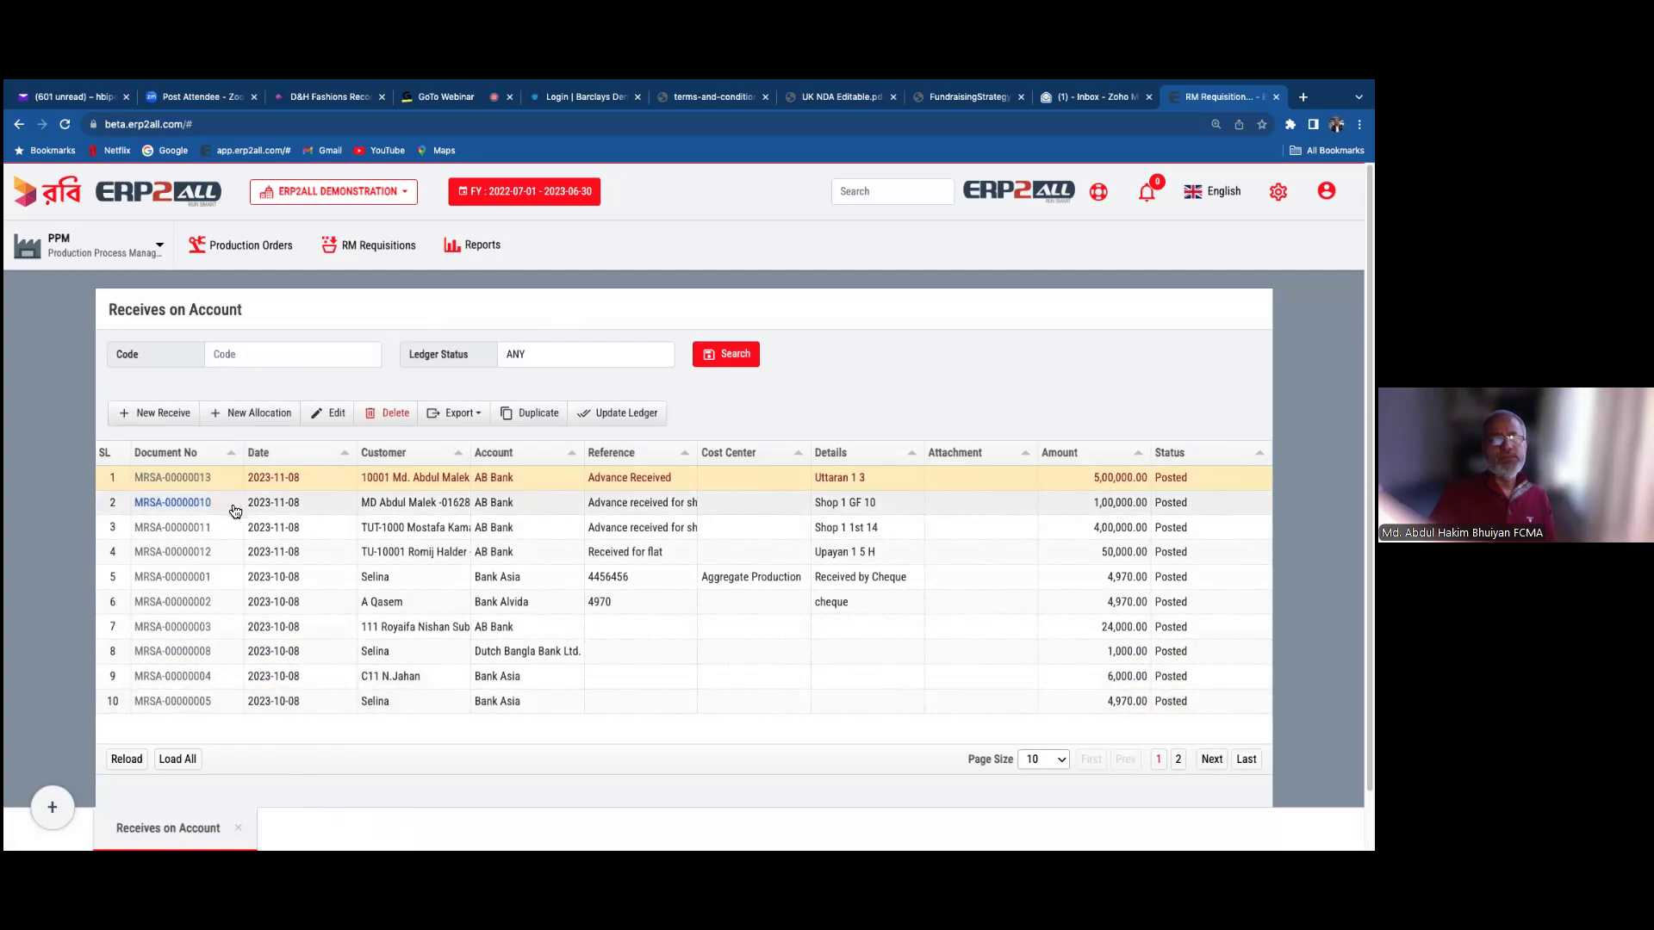
- Switch to the Letter of Credits Management module and start a new export LC
{"action": "left_click", "coordinate": [161, 245]}
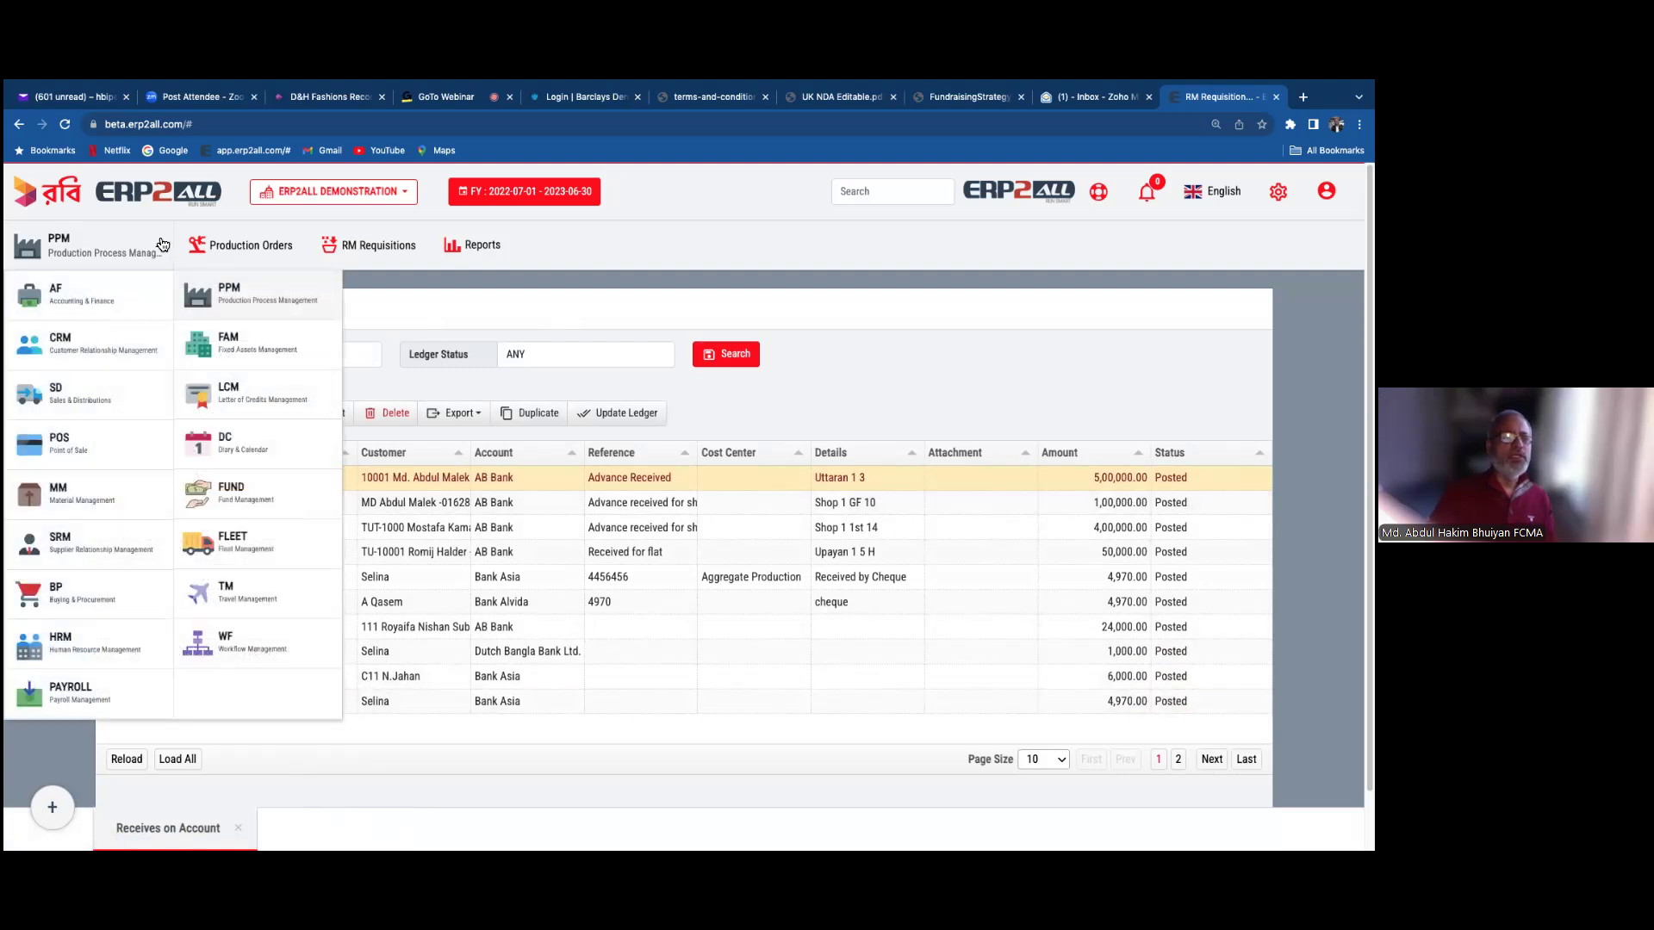
{"action": "left_click", "coordinate": [241, 395]}
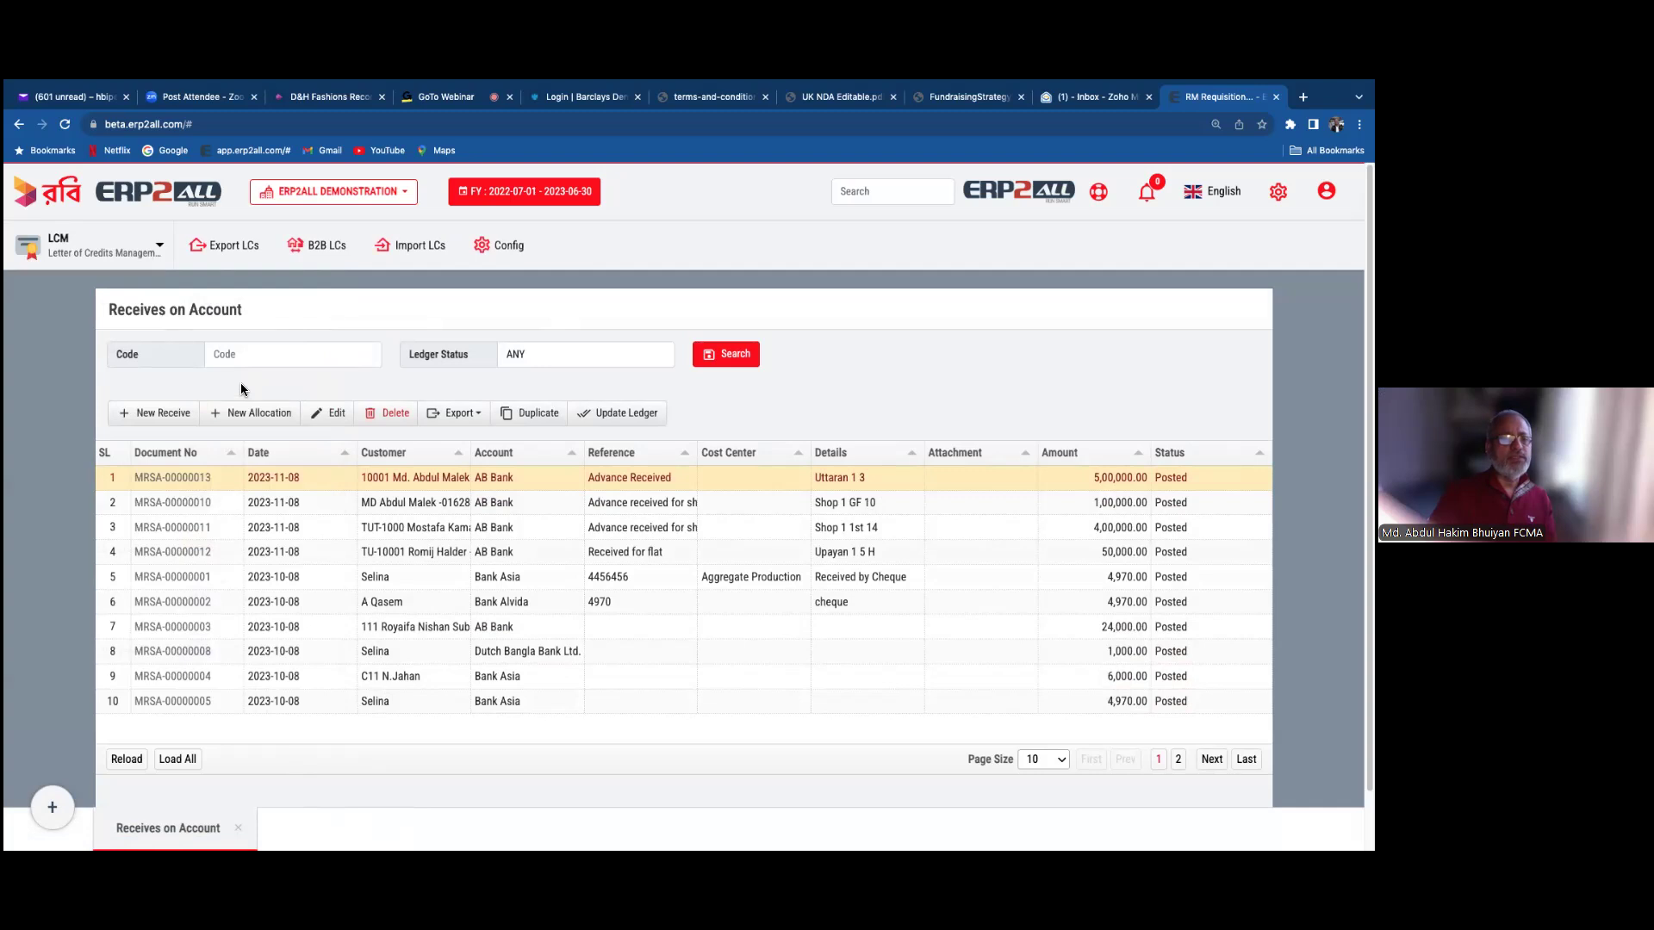
{"action": "left_click", "coordinate": [221, 251]}
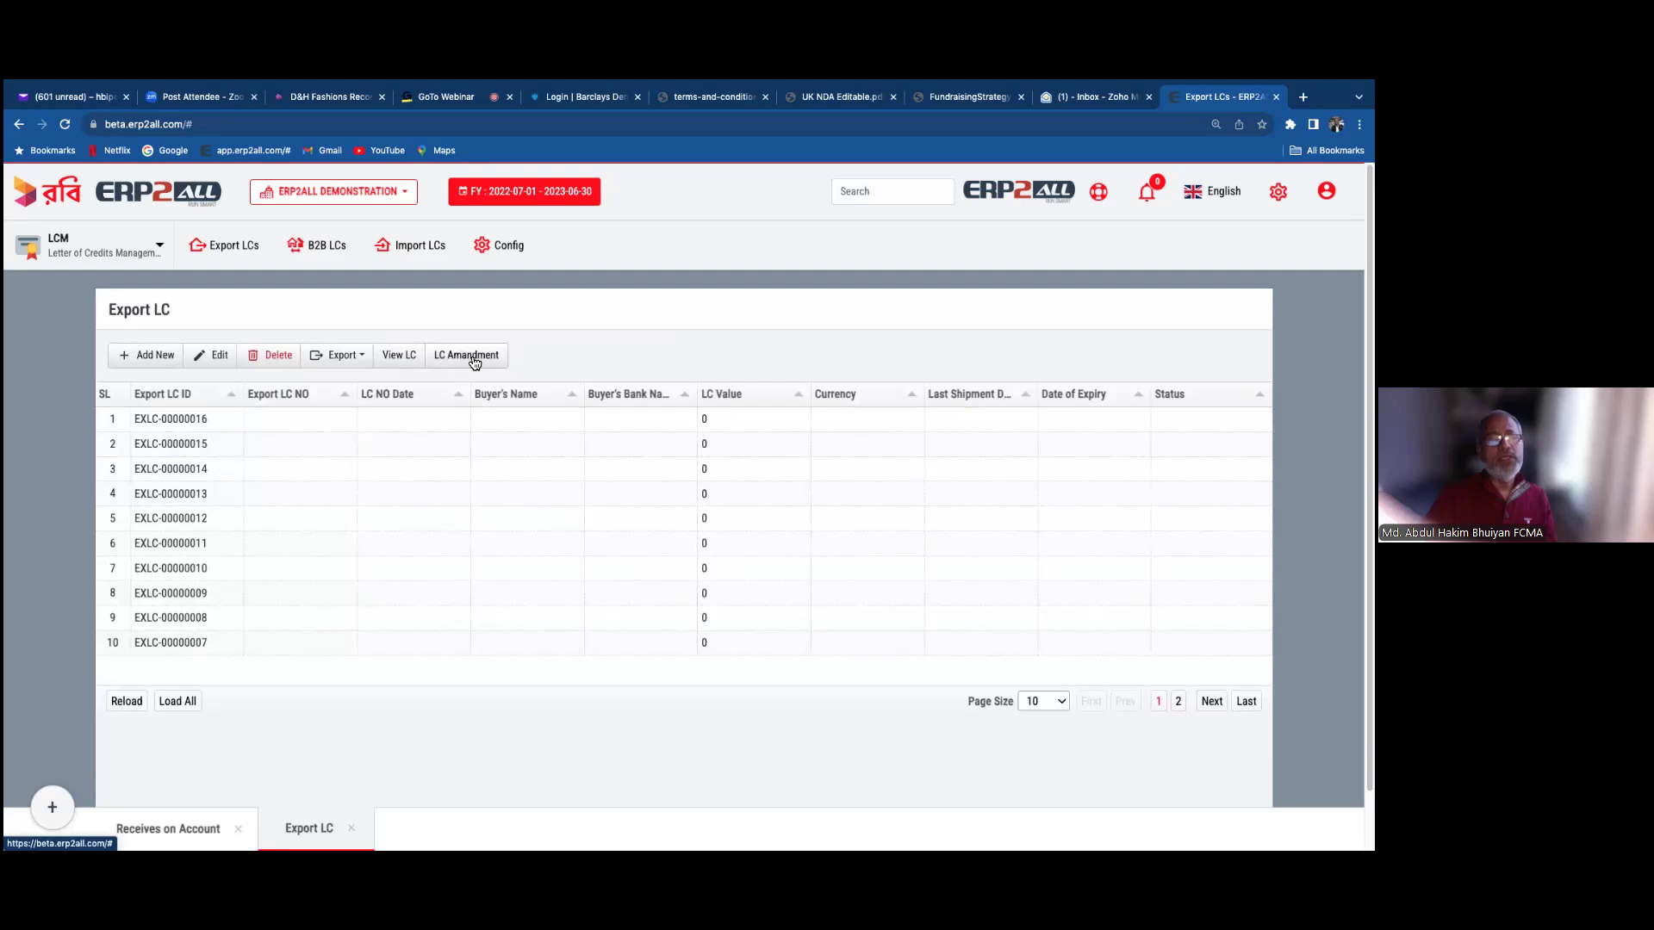
{"action": "left_click", "coordinate": [154, 358]}
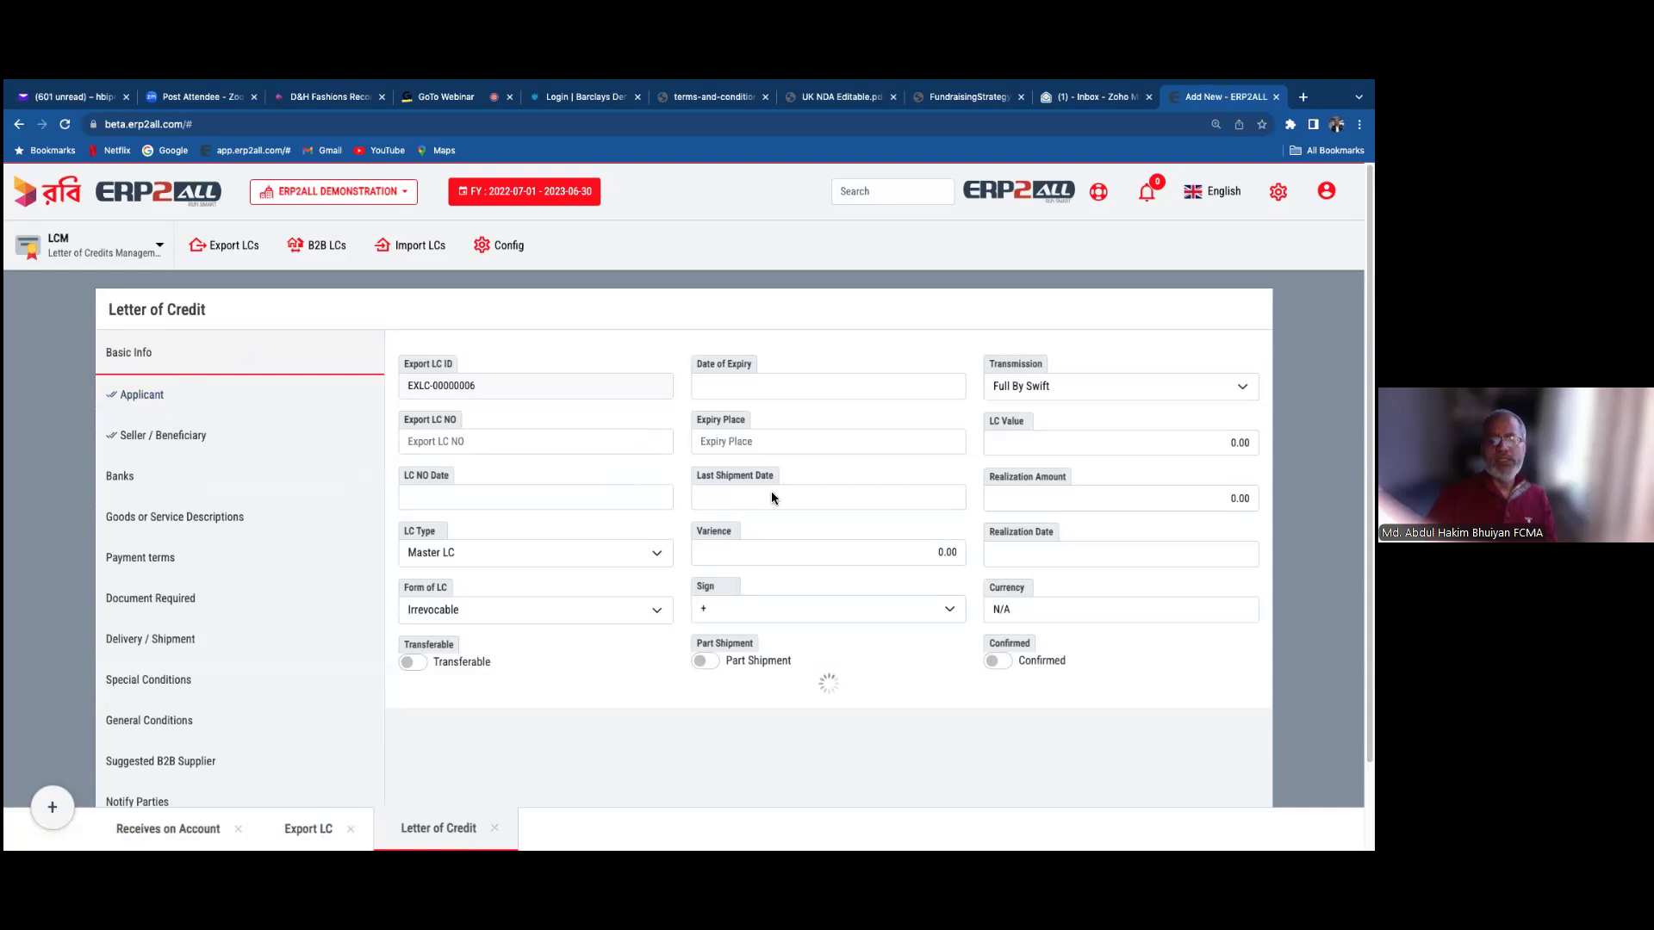
- Review the letter of credit's seller/beneficiary, banks, and goods or service description sections
{"action": "left_click", "coordinate": [143, 440]}
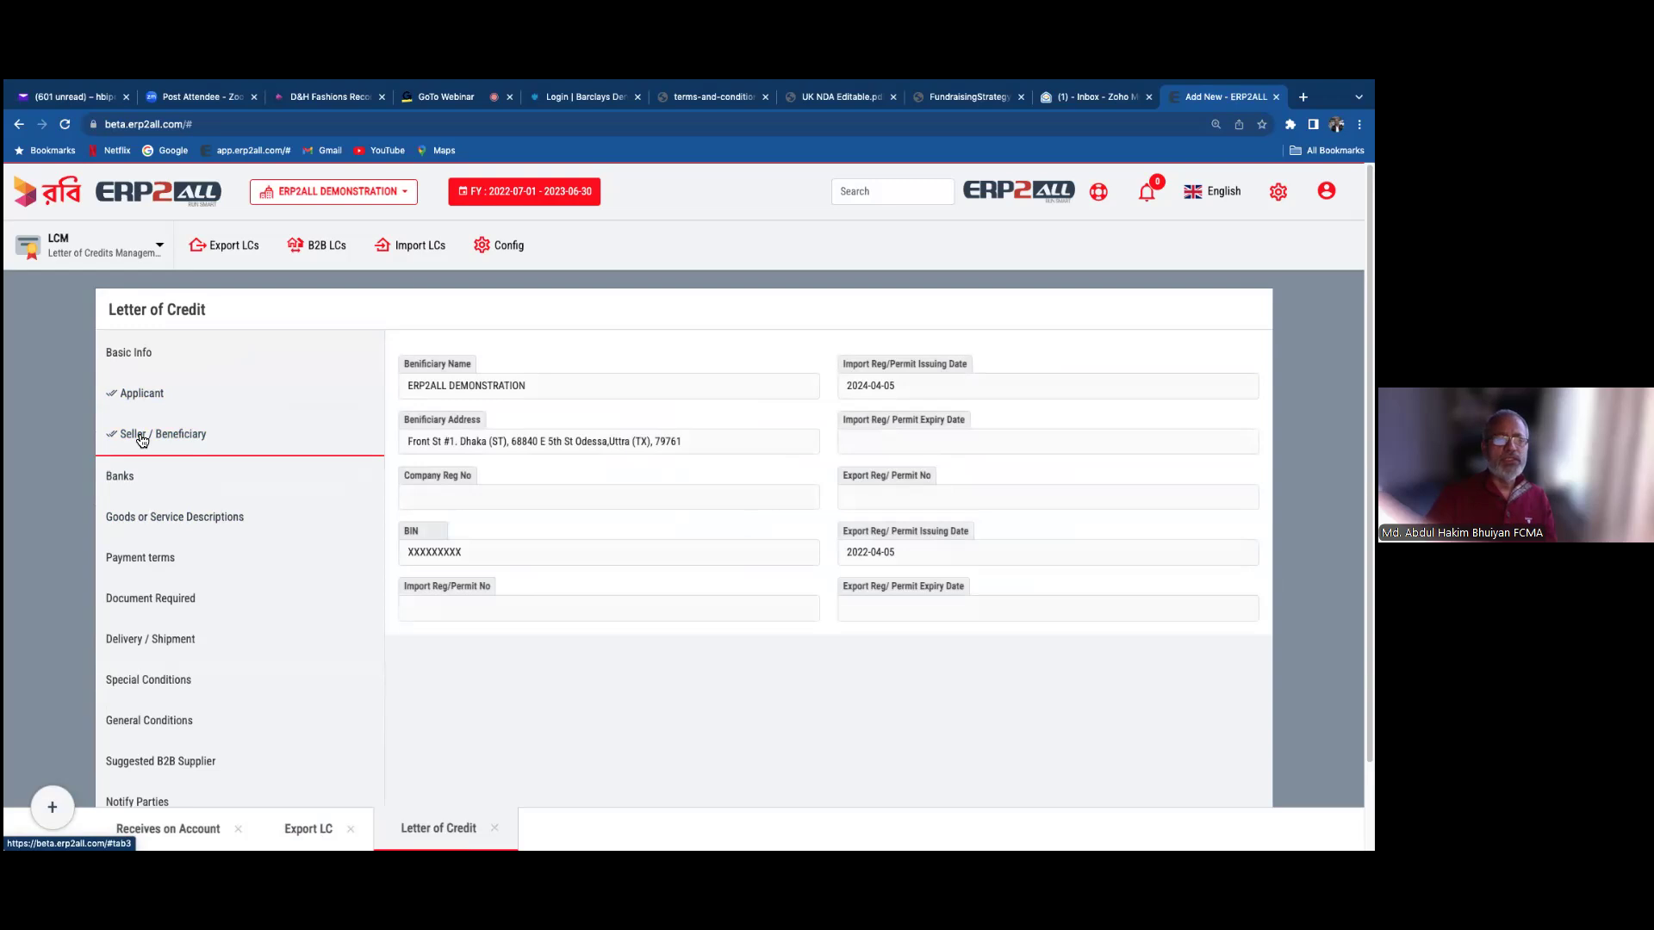
{"action": "left_click", "coordinate": [118, 478]}
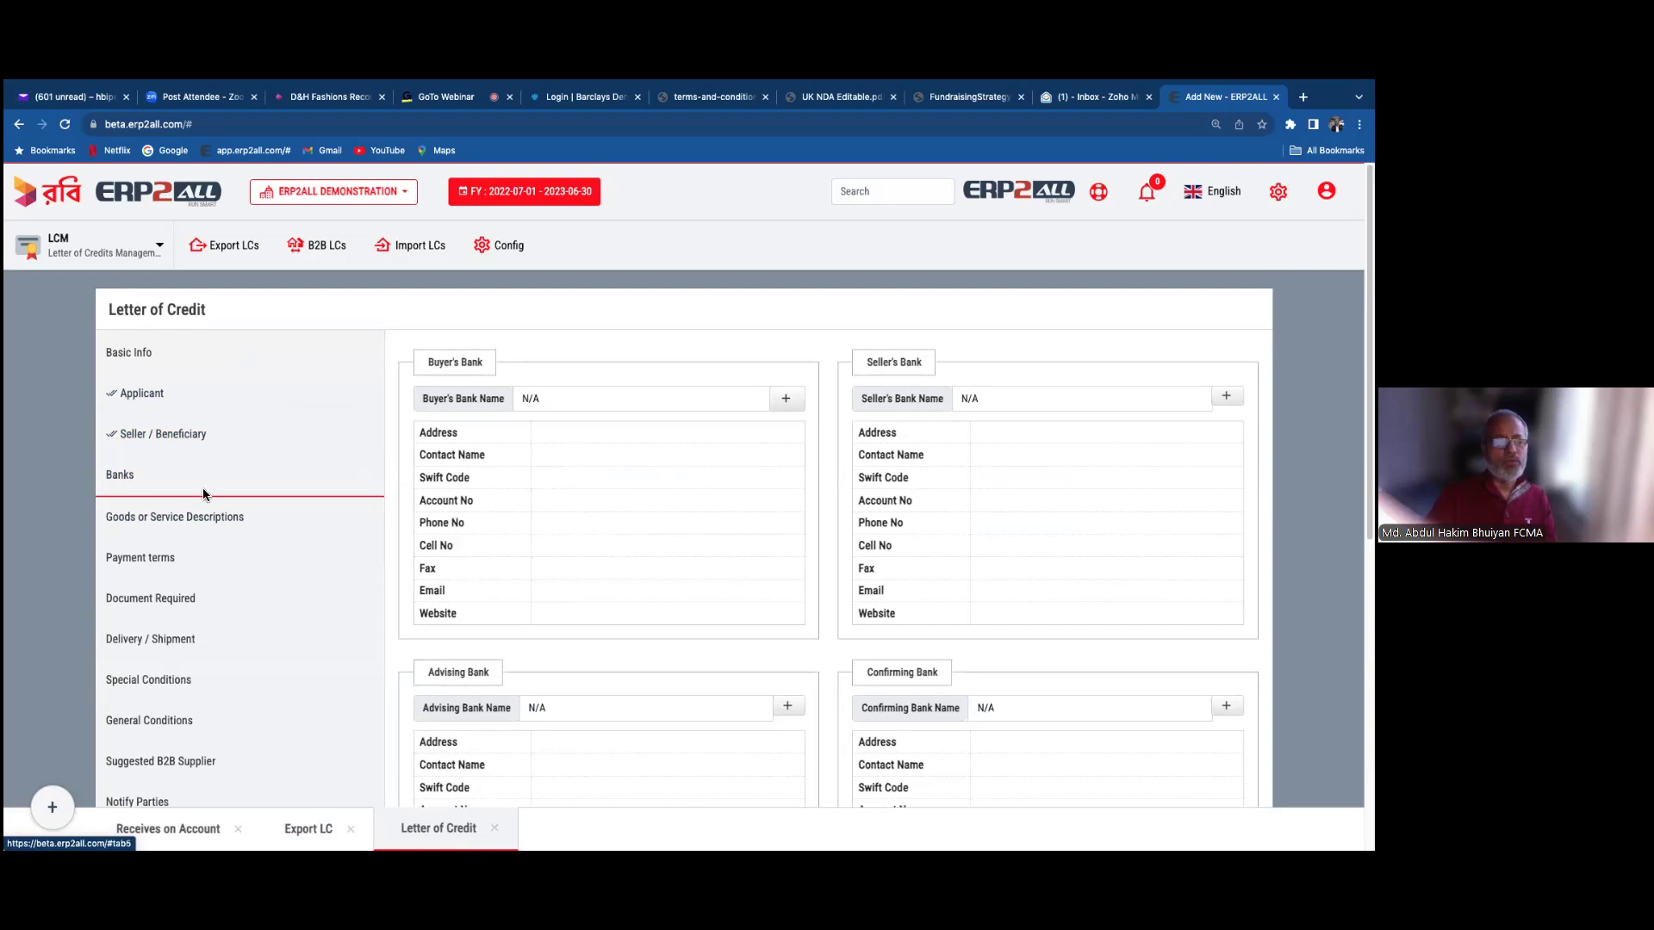
{"action": "scroll", "coordinate": [680, 483], "scroll_direction": "down", "scroll_amount": 6}
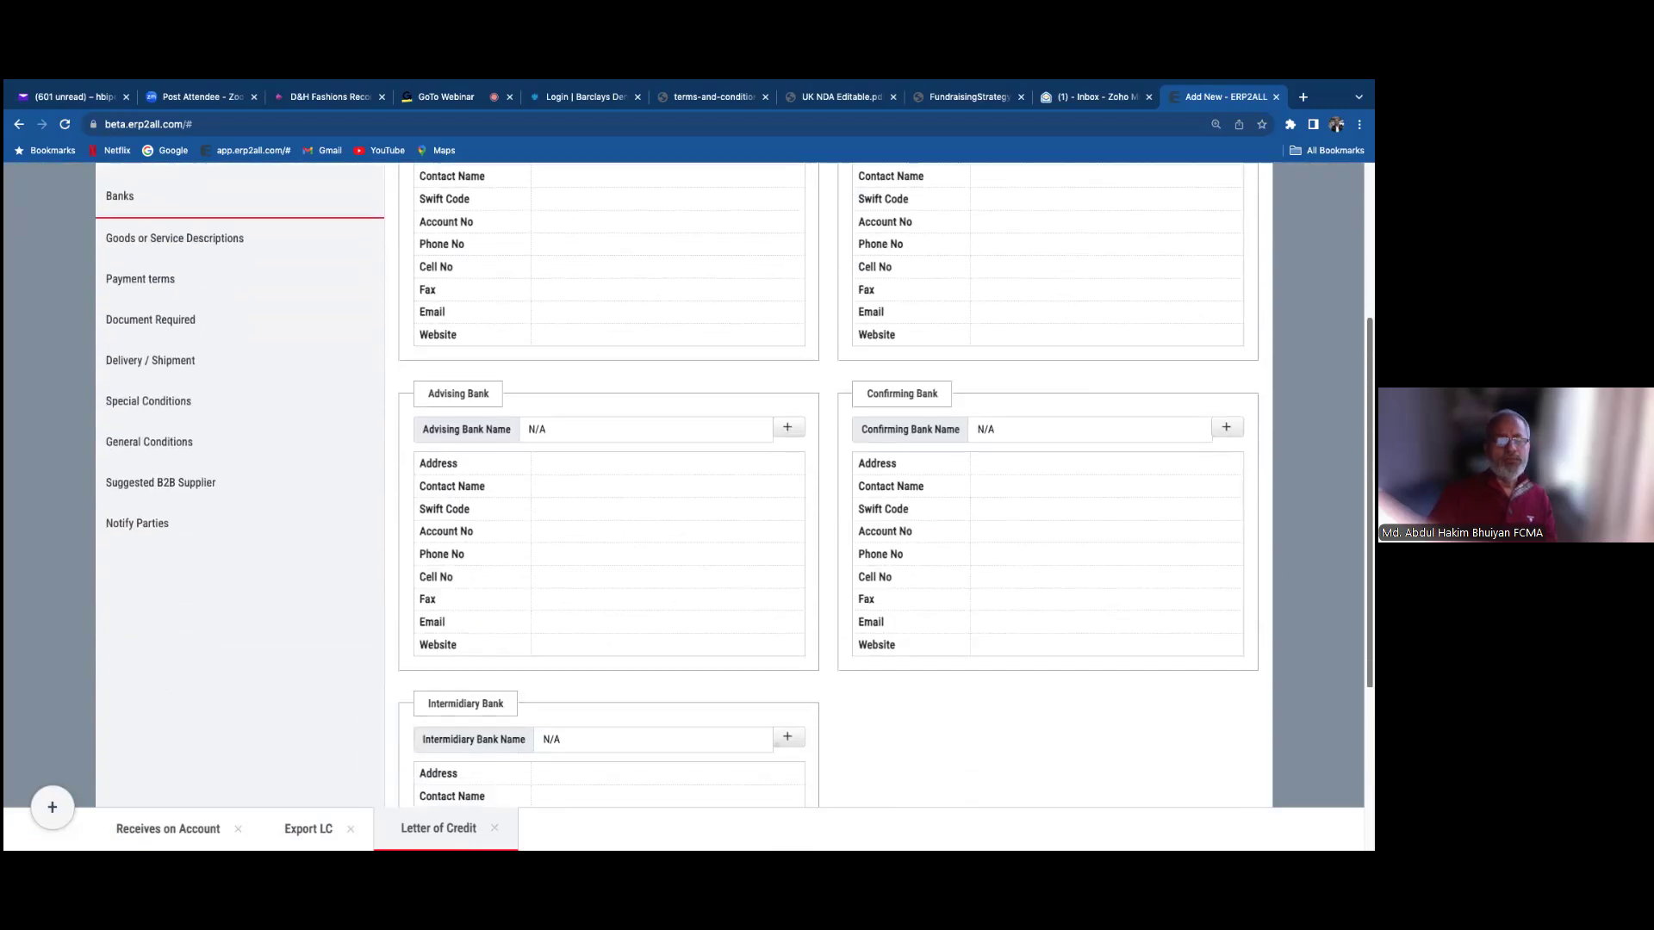
{"action": "scroll", "coordinate": [164, 392], "scroll_direction": "up", "scroll_amount": 5}
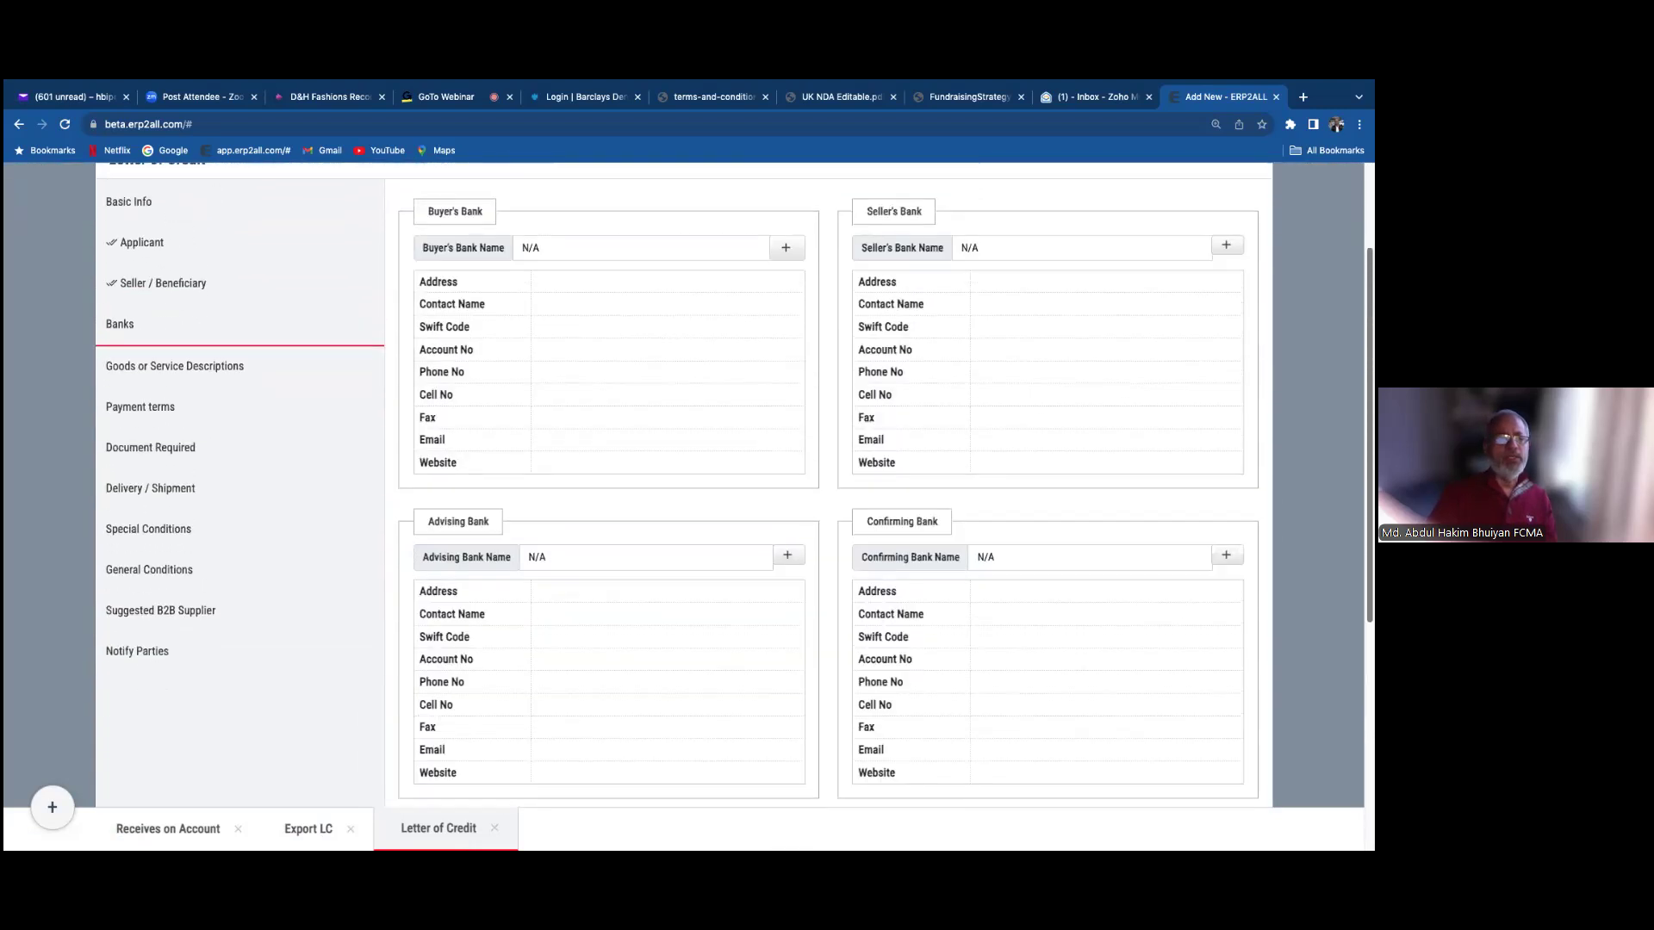
{"action": "left_click", "coordinate": [163, 391]}
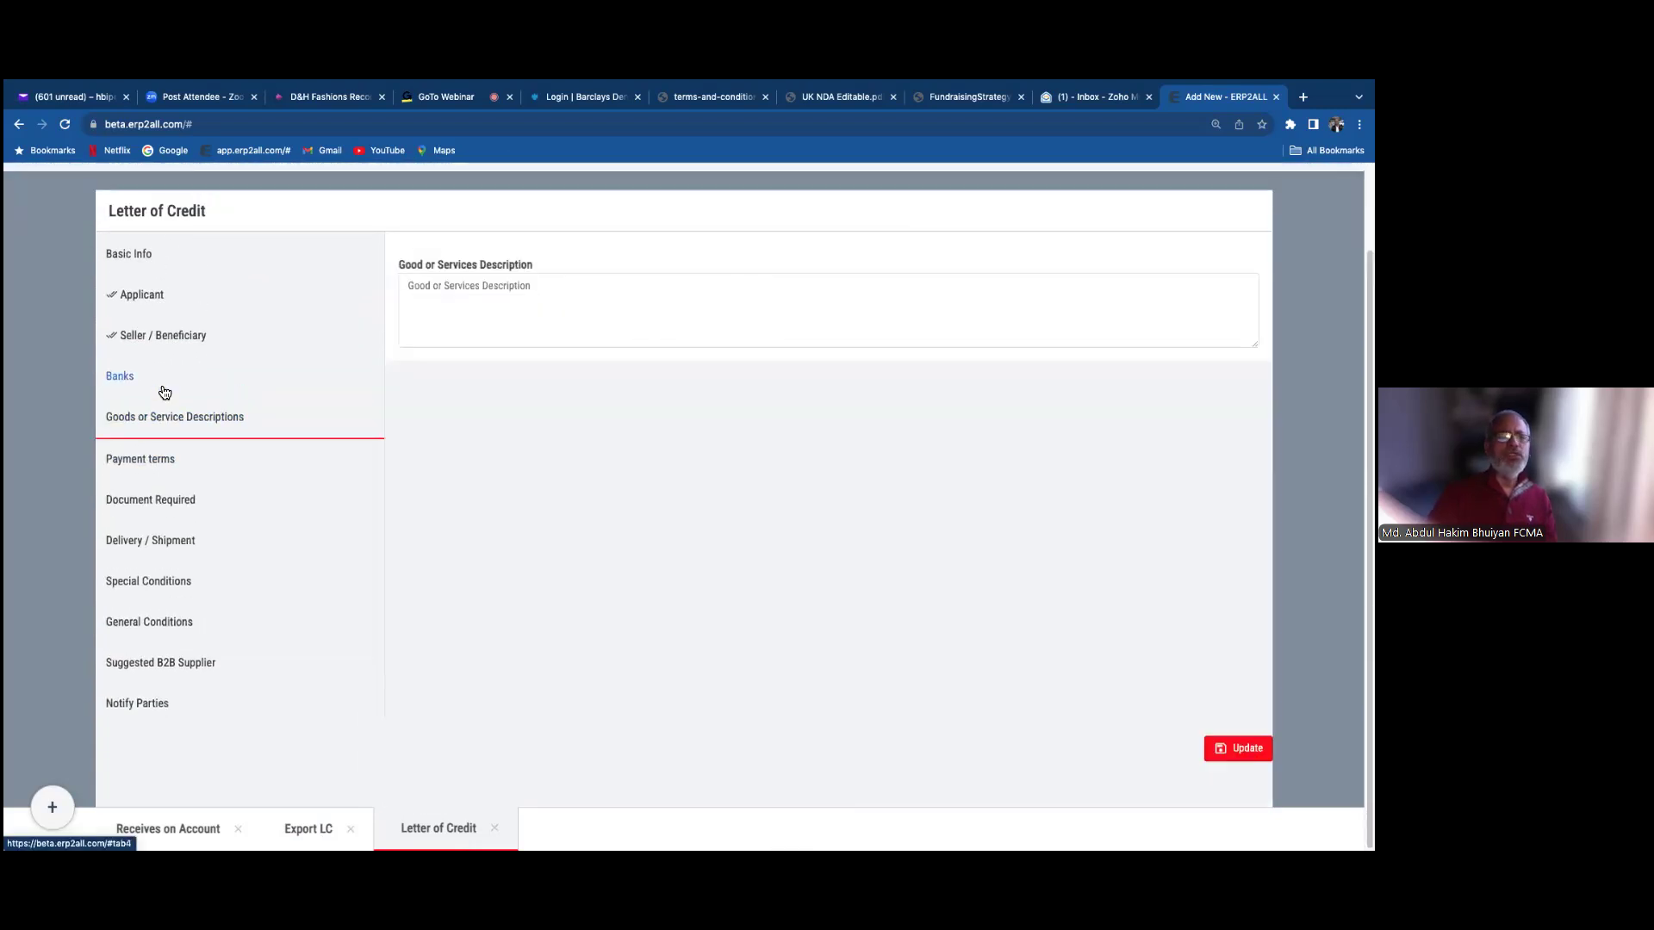
- Examine the letter of credit's payment terms, including the sight/deferred, credit period, availability, and terms and conditions fields
{"action": "left_click", "coordinate": [133, 457]}
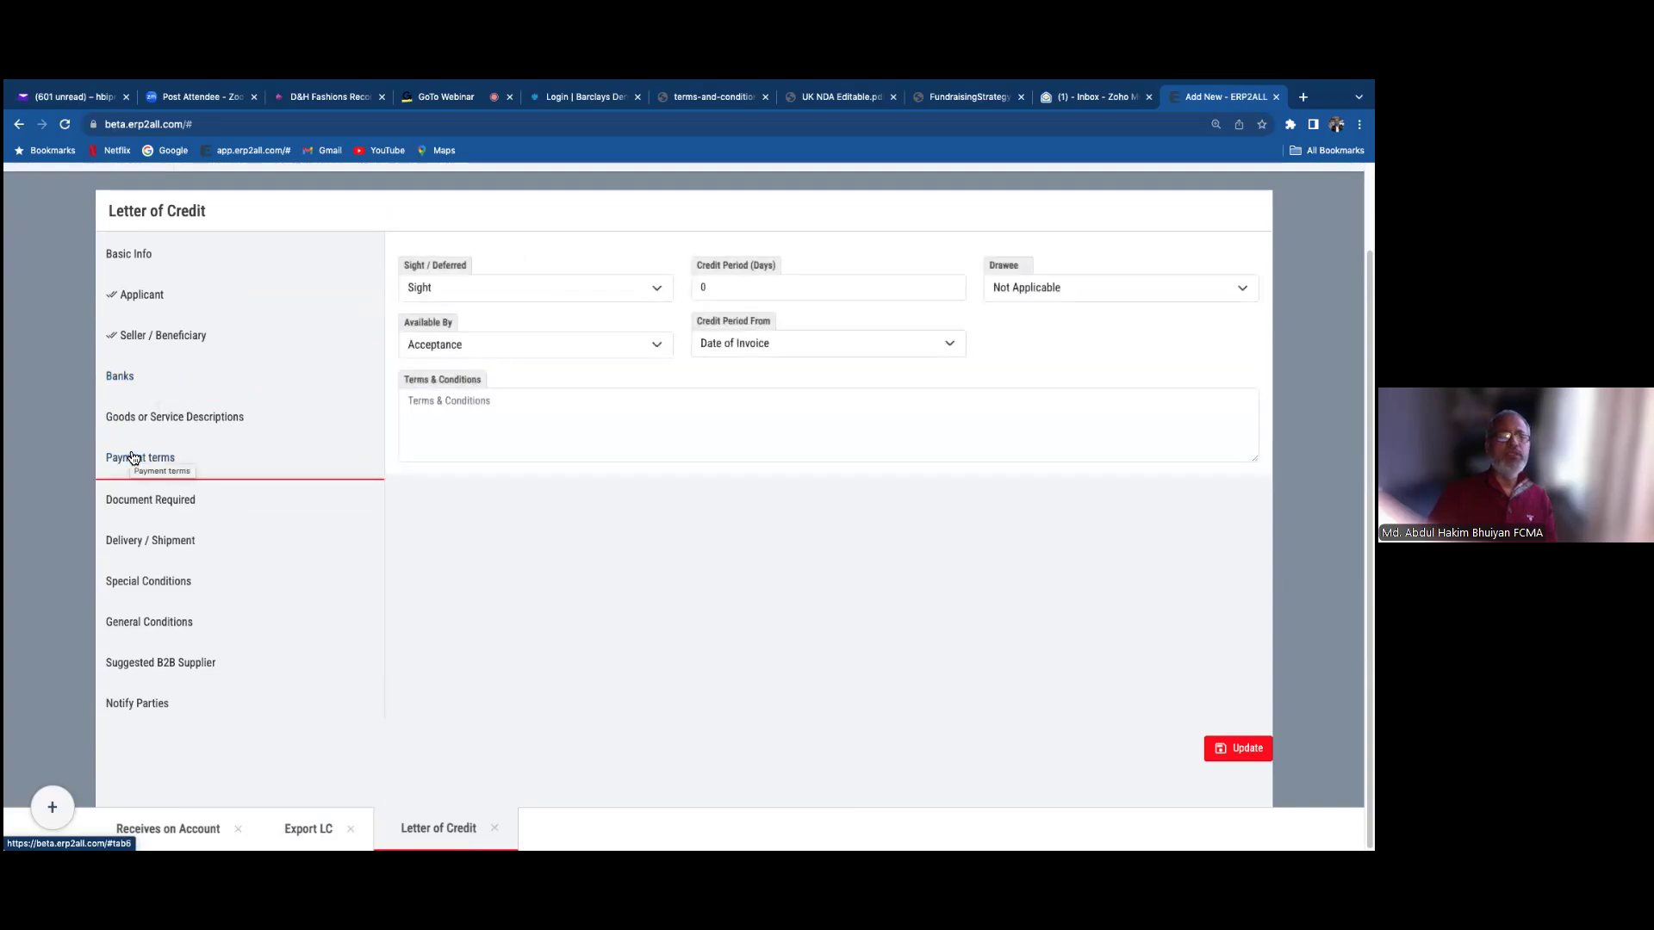
{"action": "left_click", "coordinate": [661, 290]}
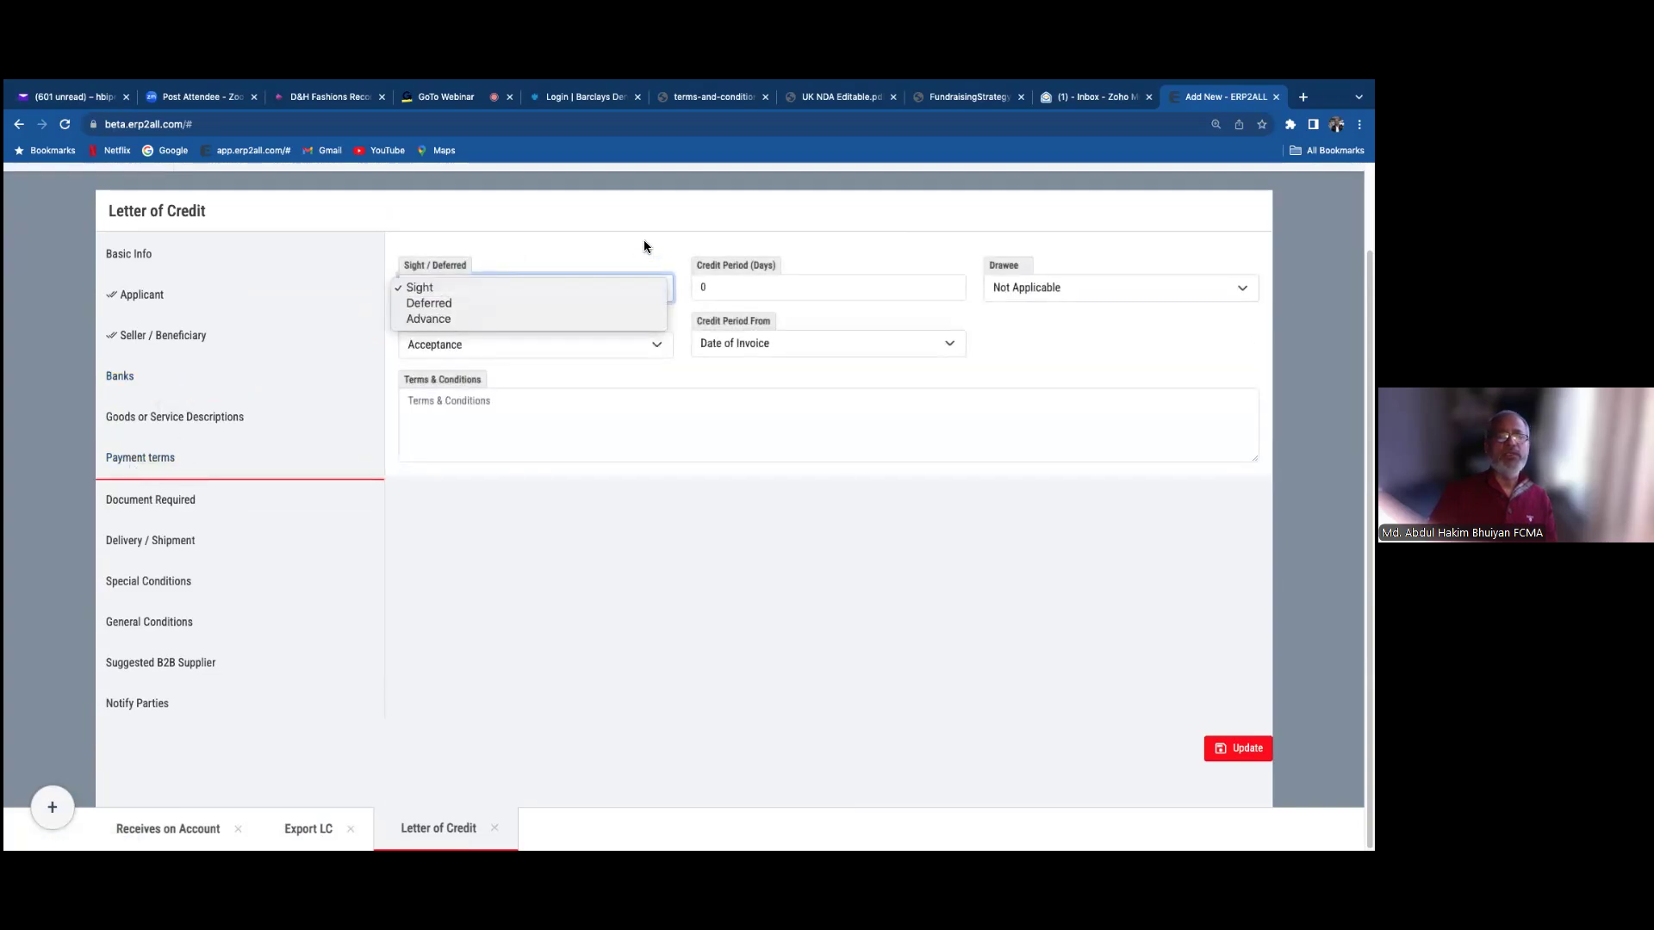
{"action": "left_click", "coordinate": [659, 254]}
{"action": "left_click", "coordinate": [749, 289]}
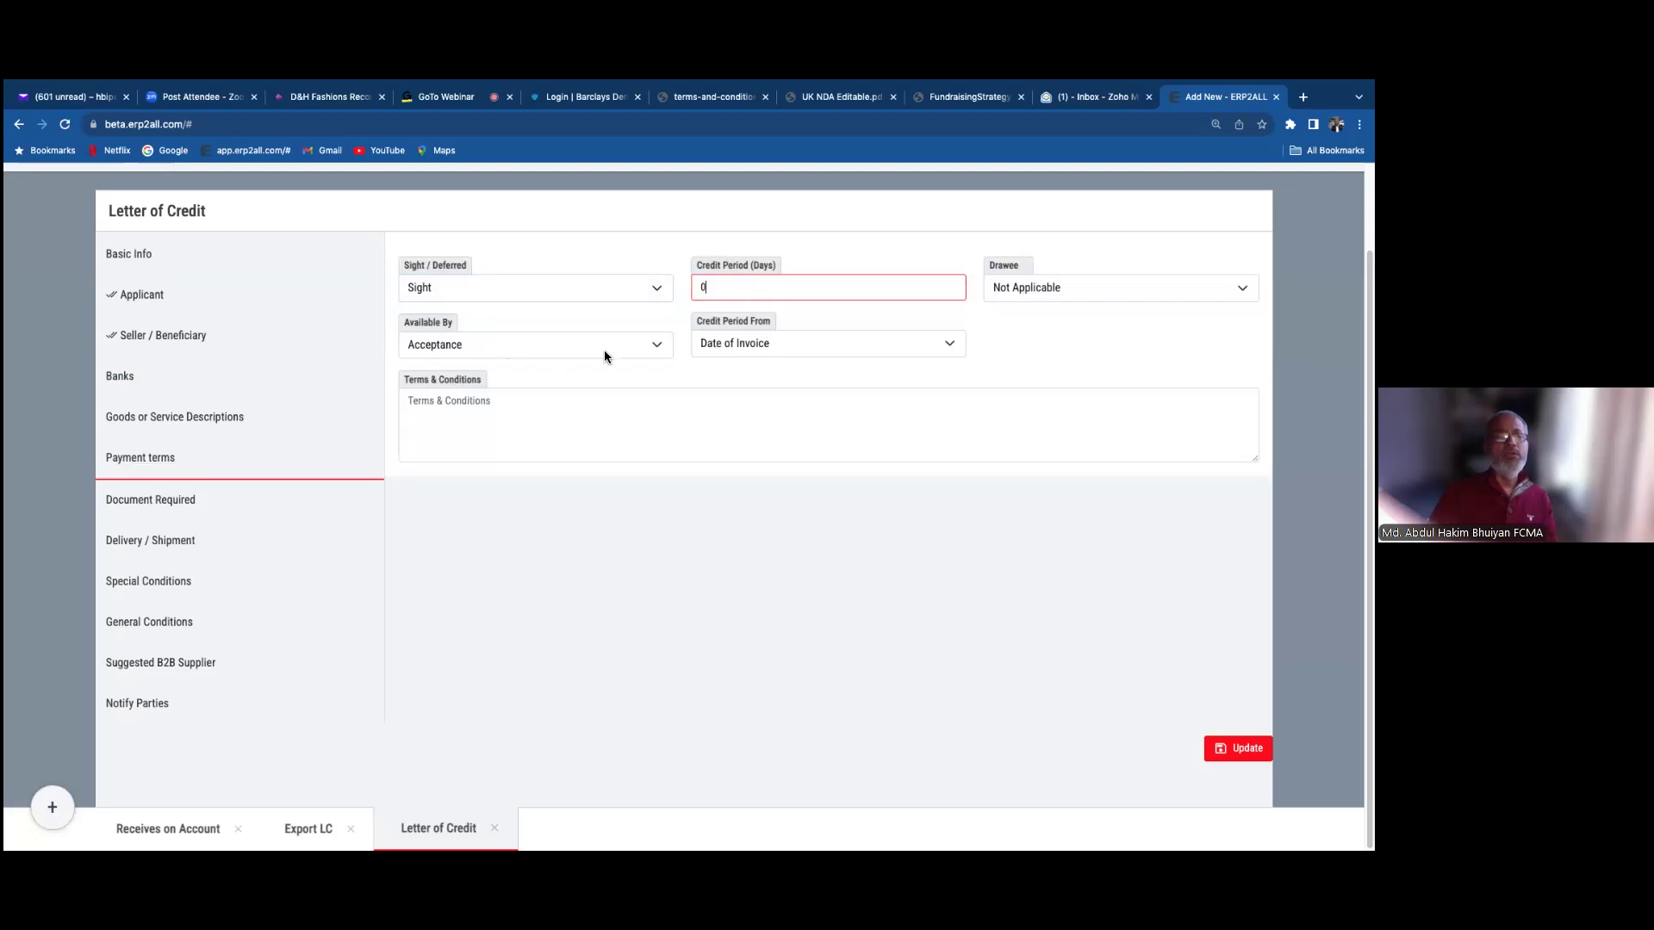
{"action": "left_click", "coordinate": [662, 345]}
{"action": "left_click", "coordinate": [778, 441]}
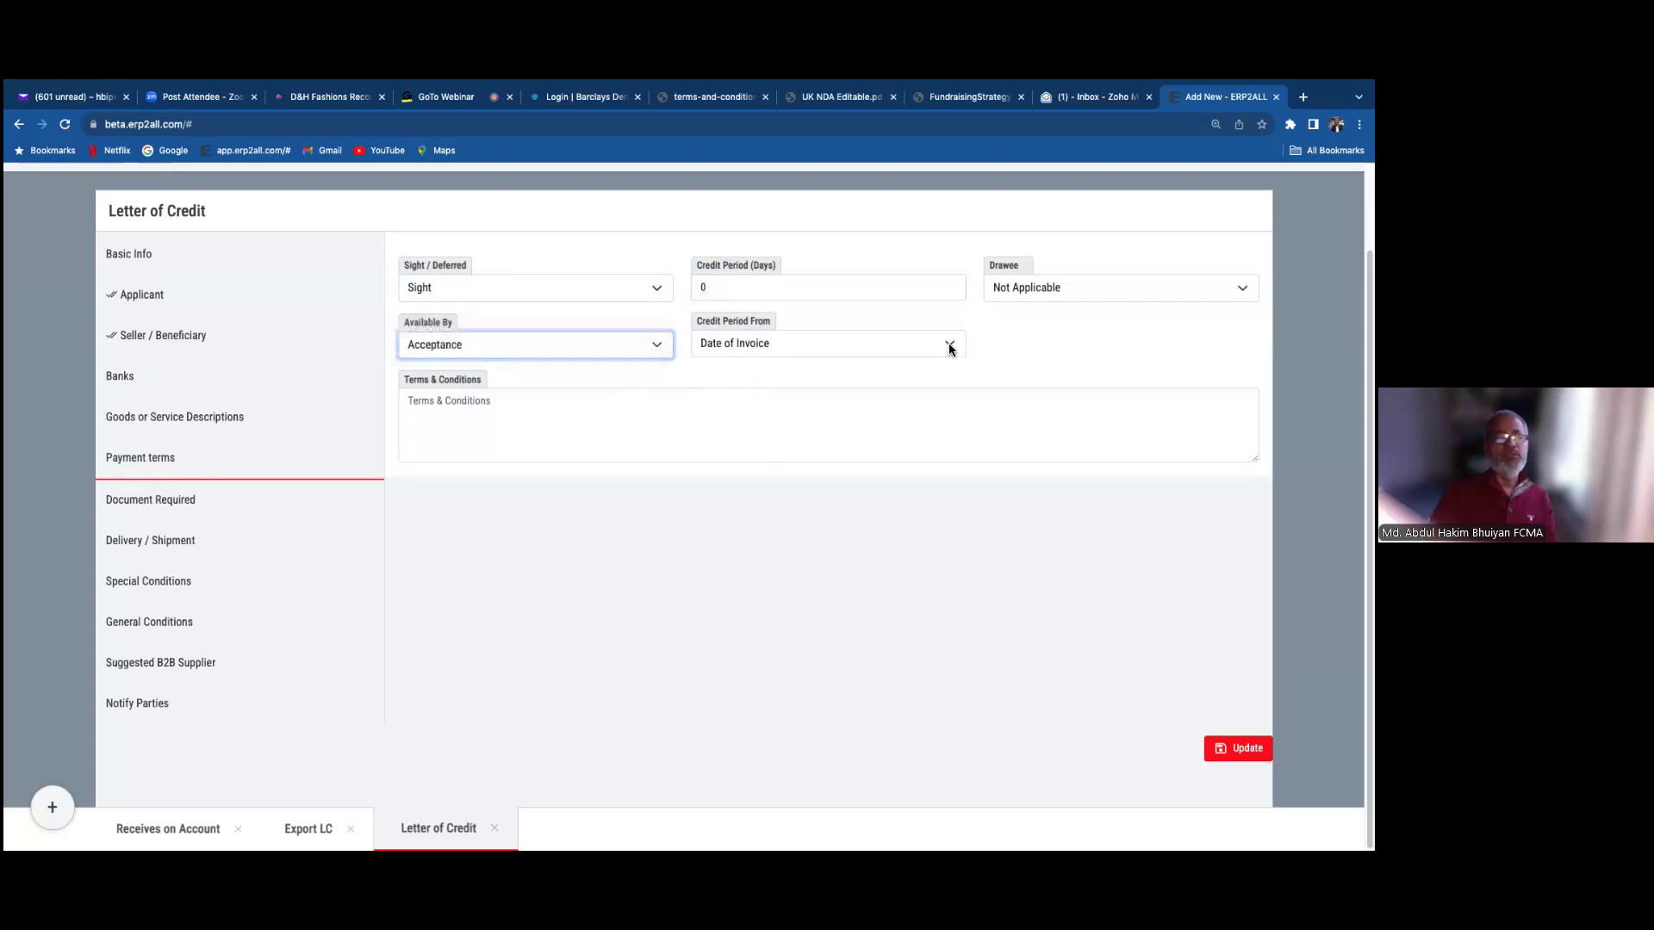
{"action": "left_click", "coordinate": [466, 435]}
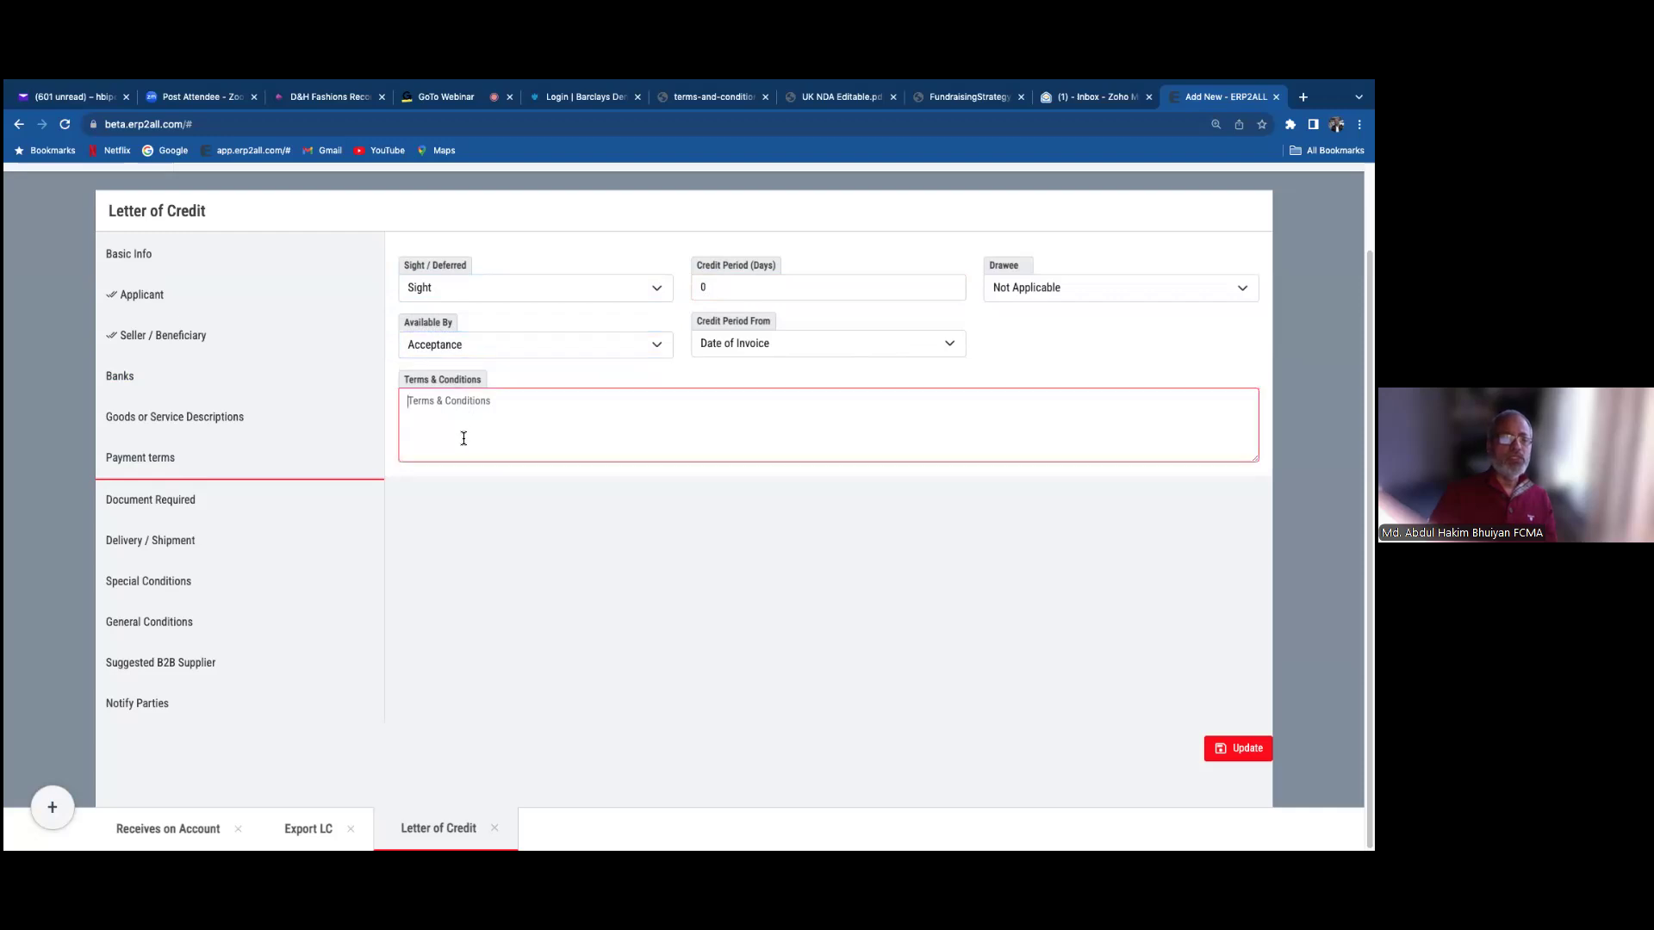
- Review the letter of credit's required documents, delivery/shipment, special conditions and general conditions sections
{"action": "left_click", "coordinate": [139, 500]}
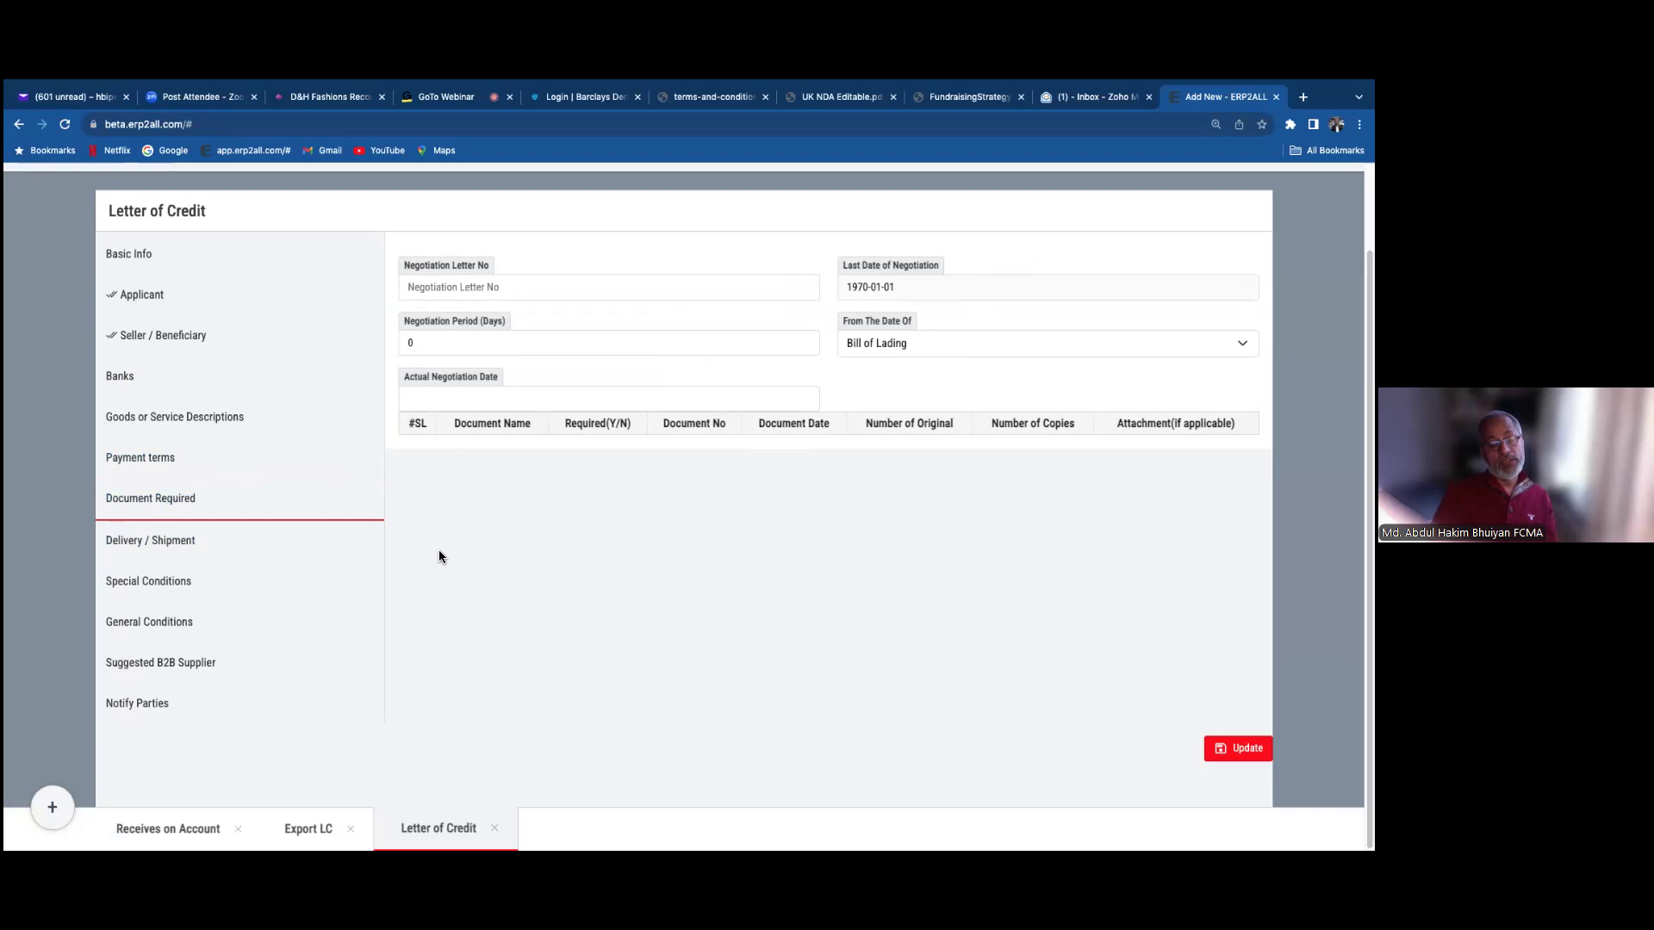
{"action": "left_click", "coordinate": [152, 549]}
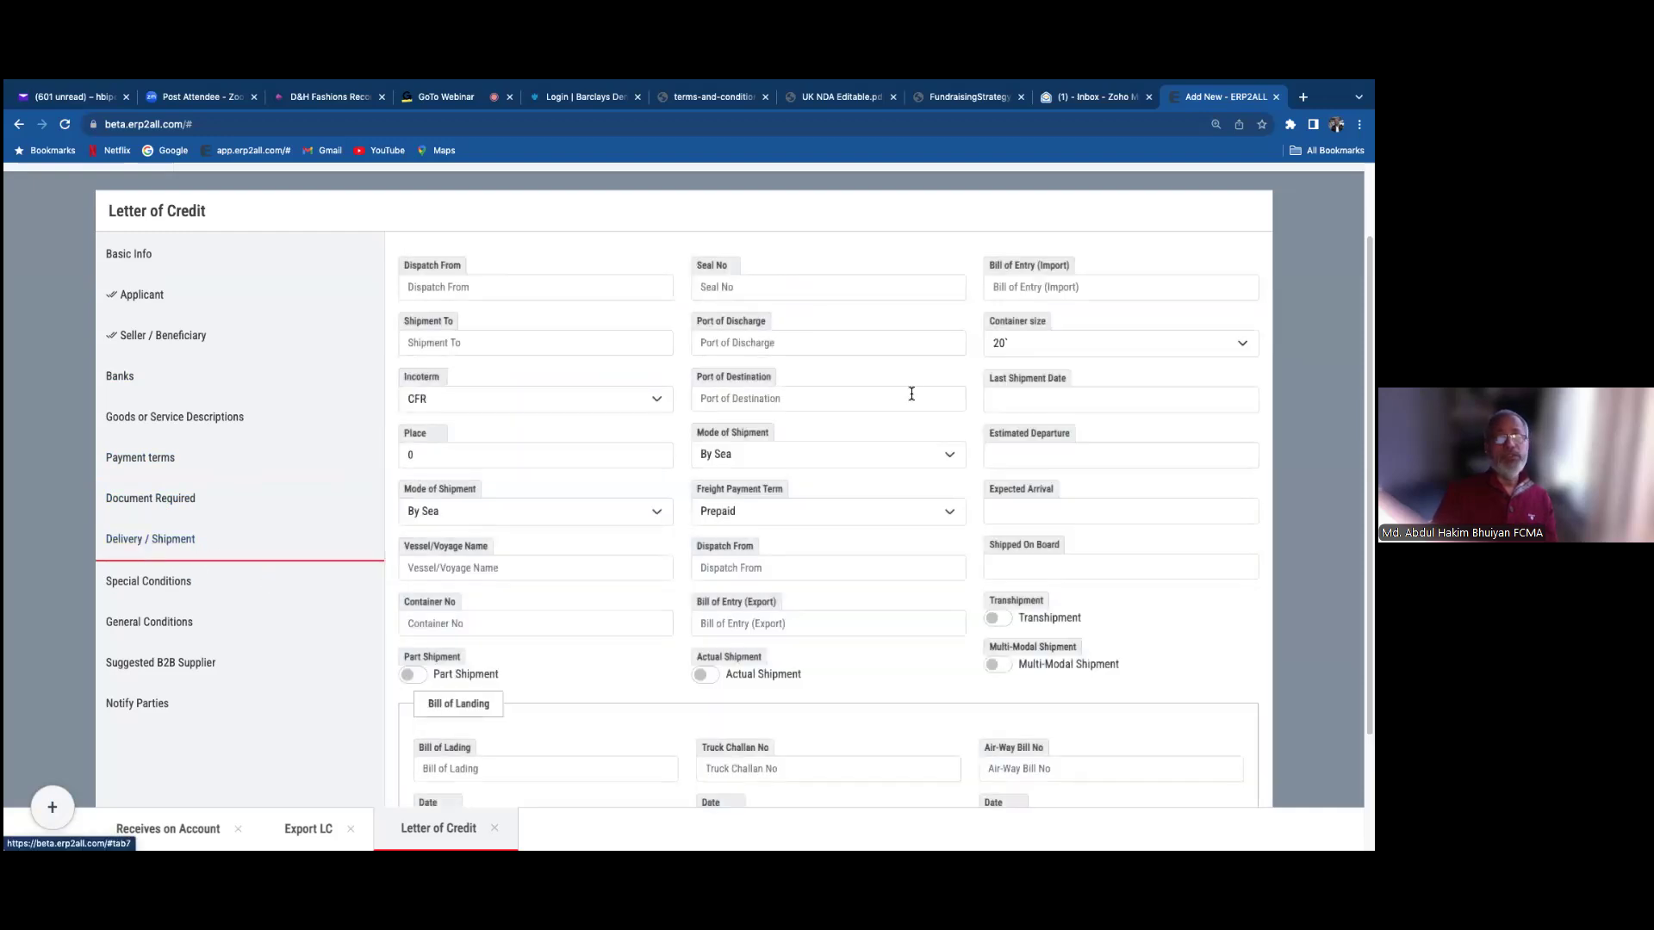
{"action": "scroll", "coordinate": [689, 483], "scroll_direction": "down", "scroll_amount": 3}
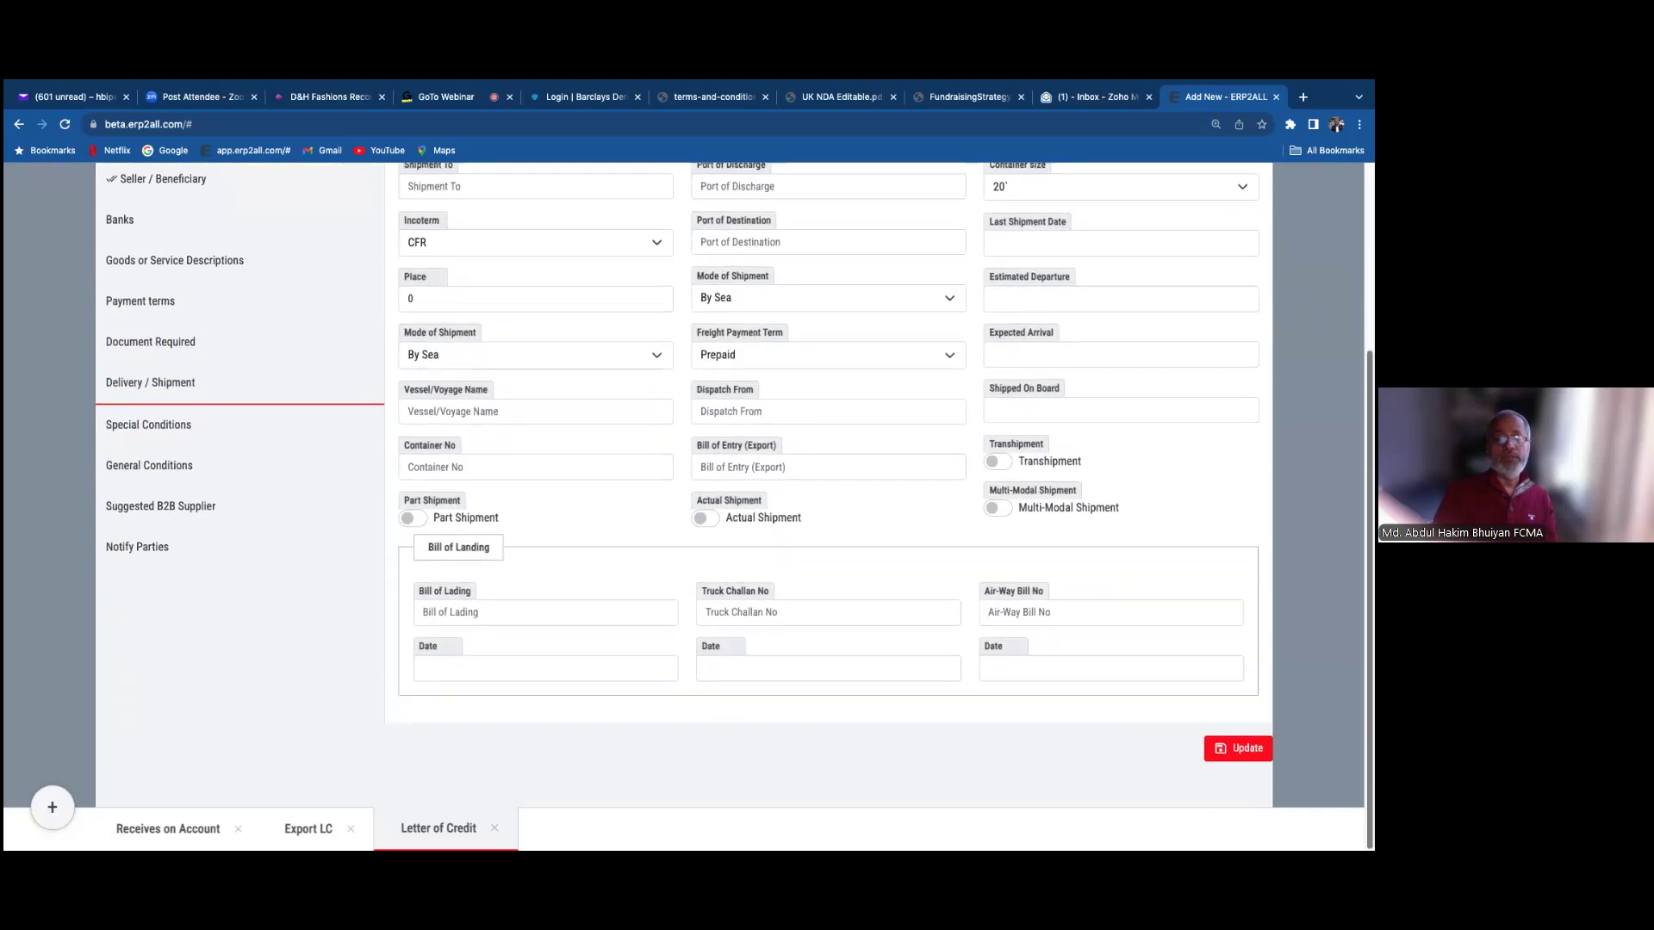
{"action": "scroll", "coordinate": [827, 483], "scroll_direction": "up", "scroll_amount": 2}
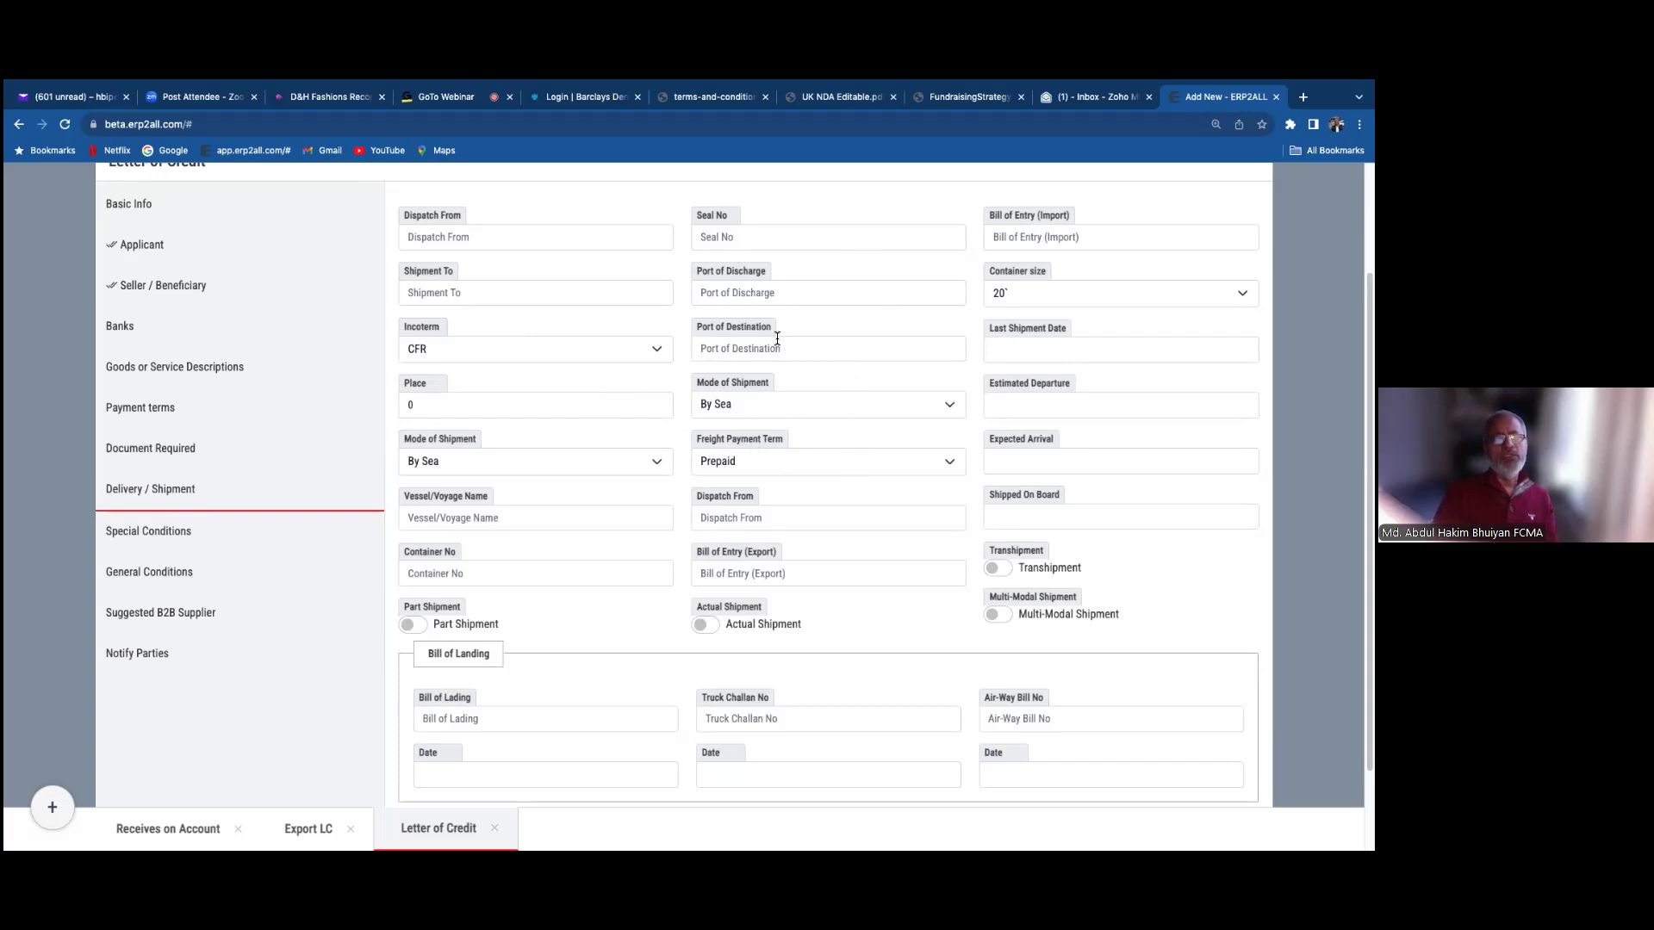
{"action": "left_click", "coordinate": [146, 542]}
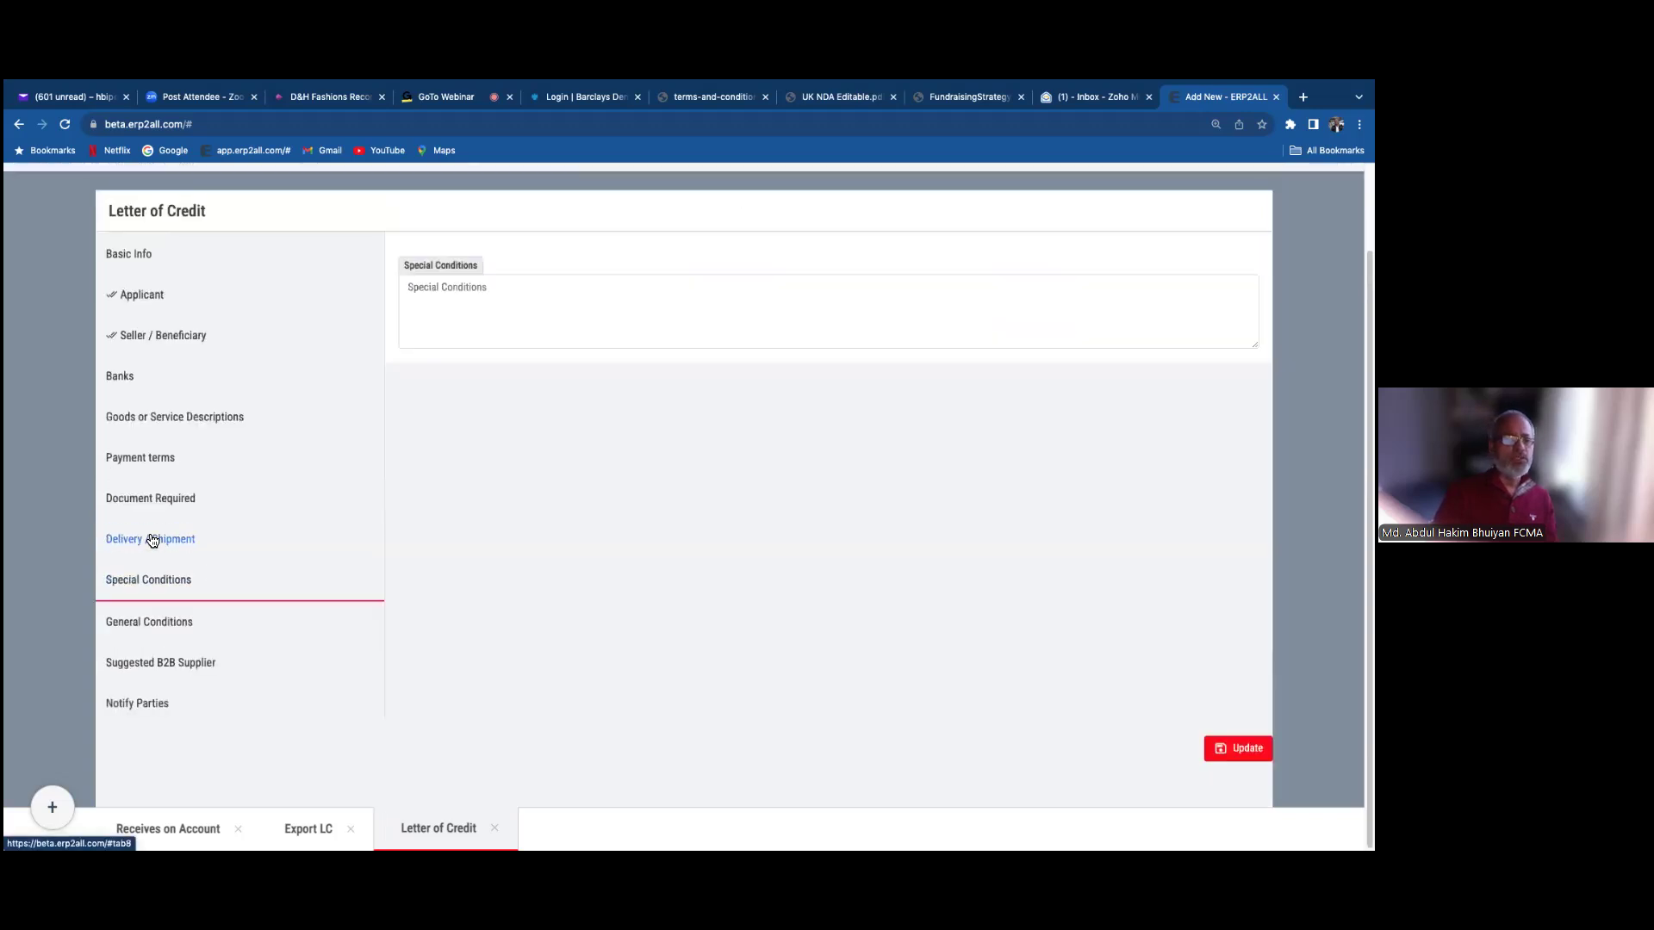
{"action": "left_click", "coordinate": [166, 626]}
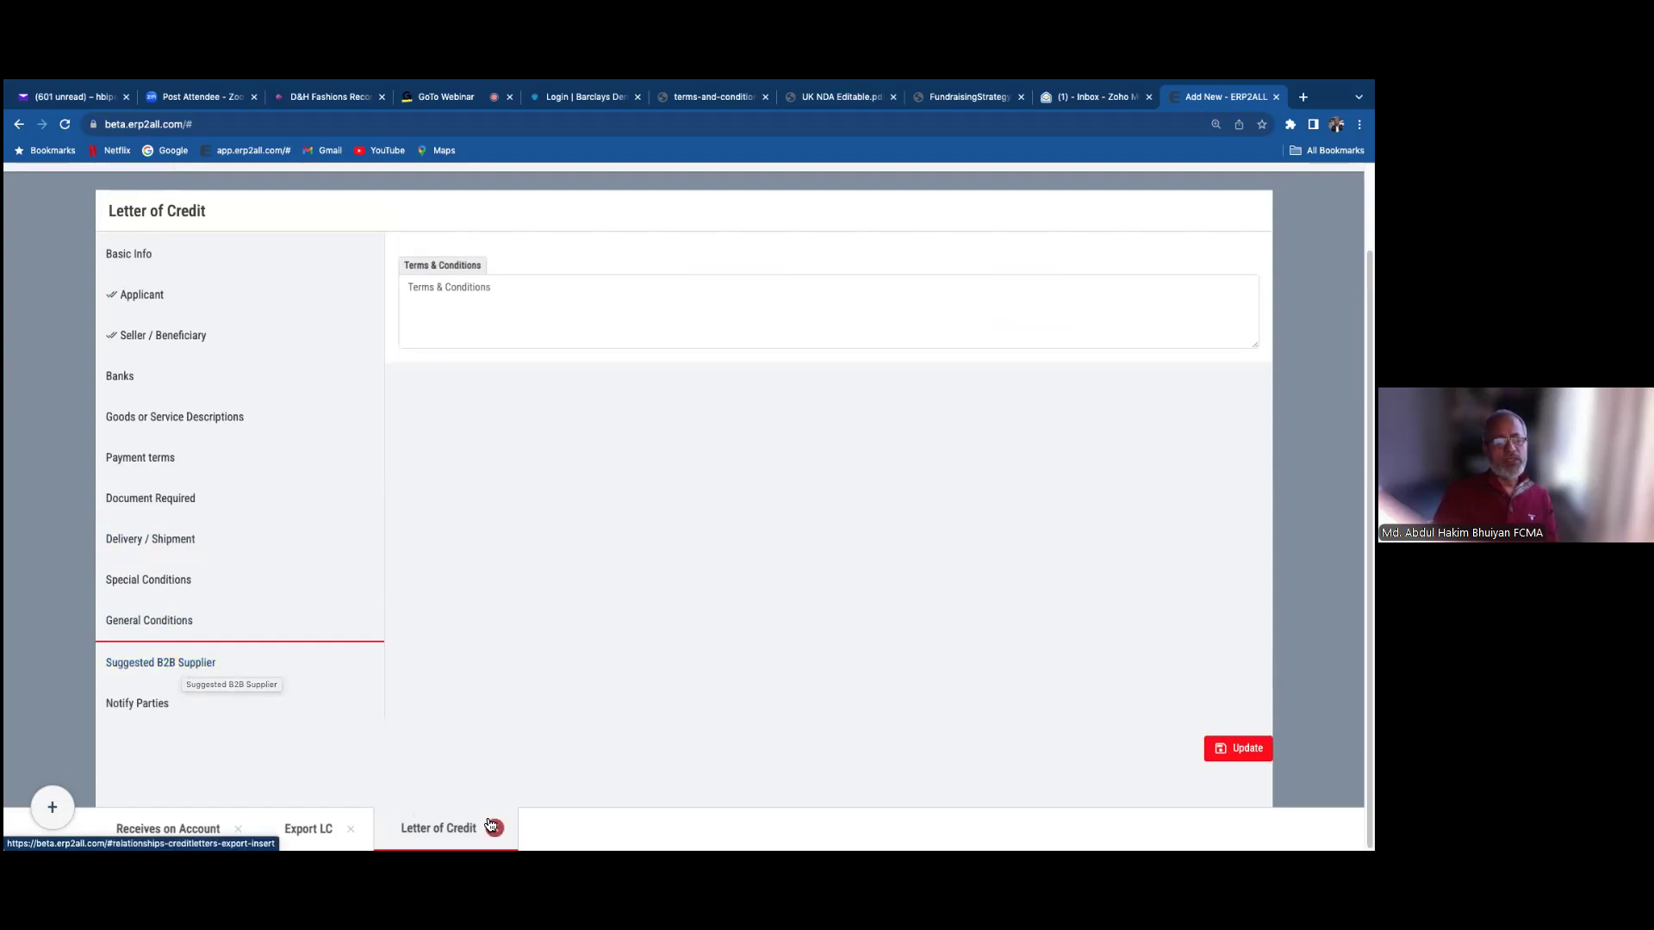
- Close the export LC list and view the B2B LC and import LC lists, briefly opening the module's configuration
{"action": "left_click", "coordinate": [350, 829]}
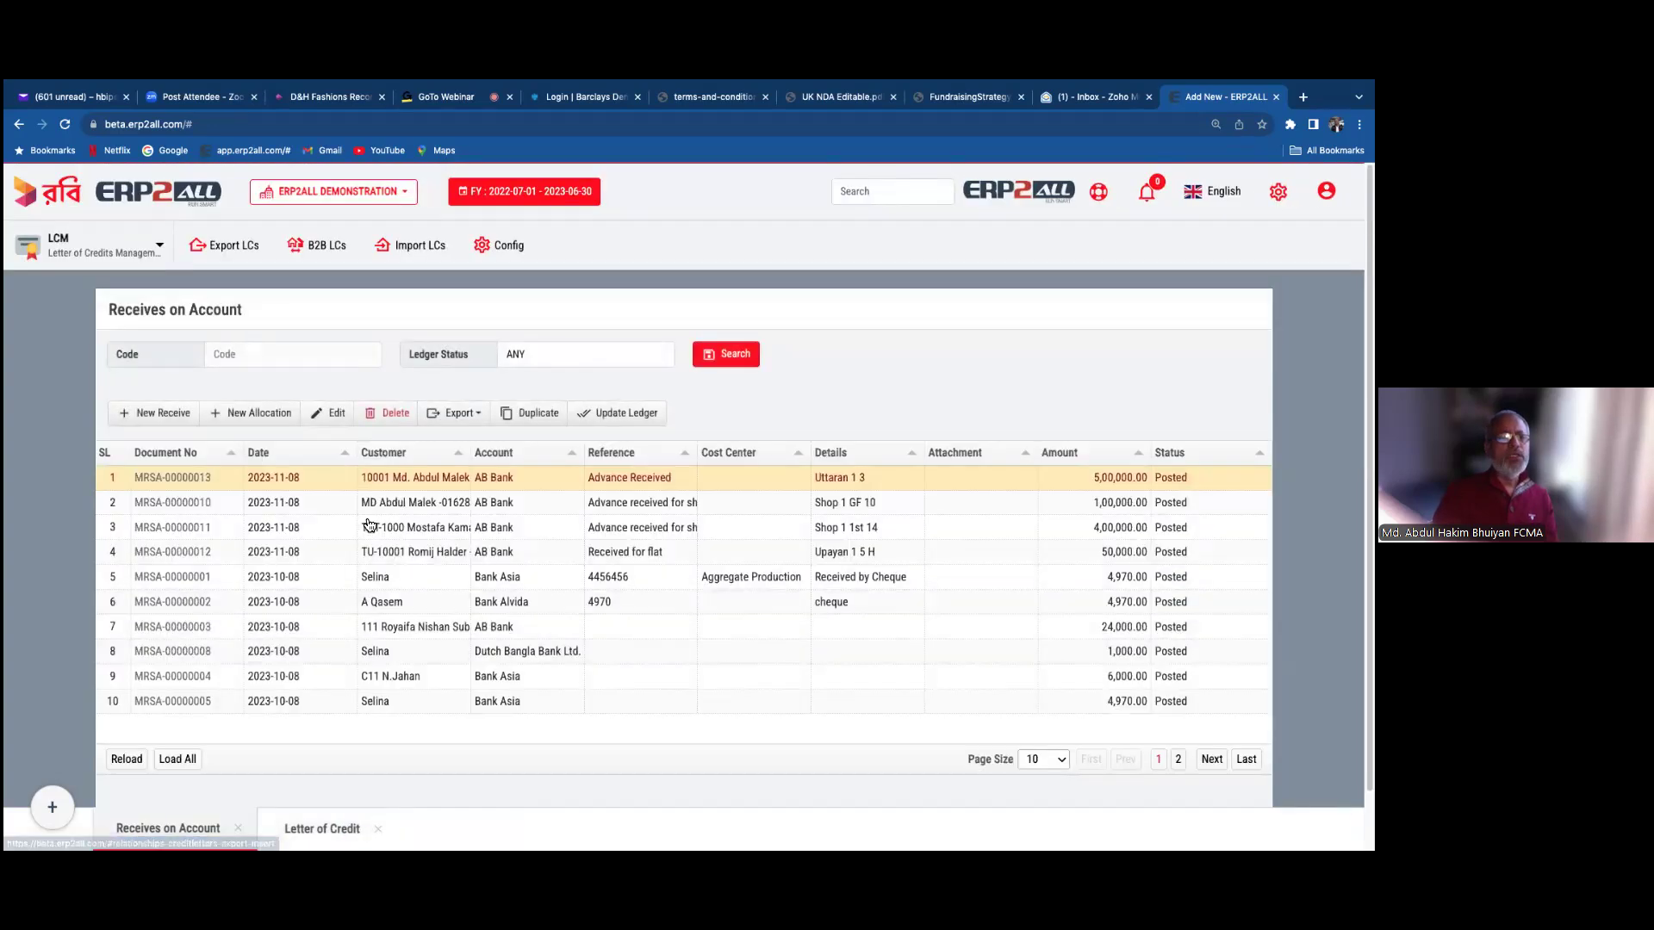
{"action": "left_click", "coordinate": [325, 249]}
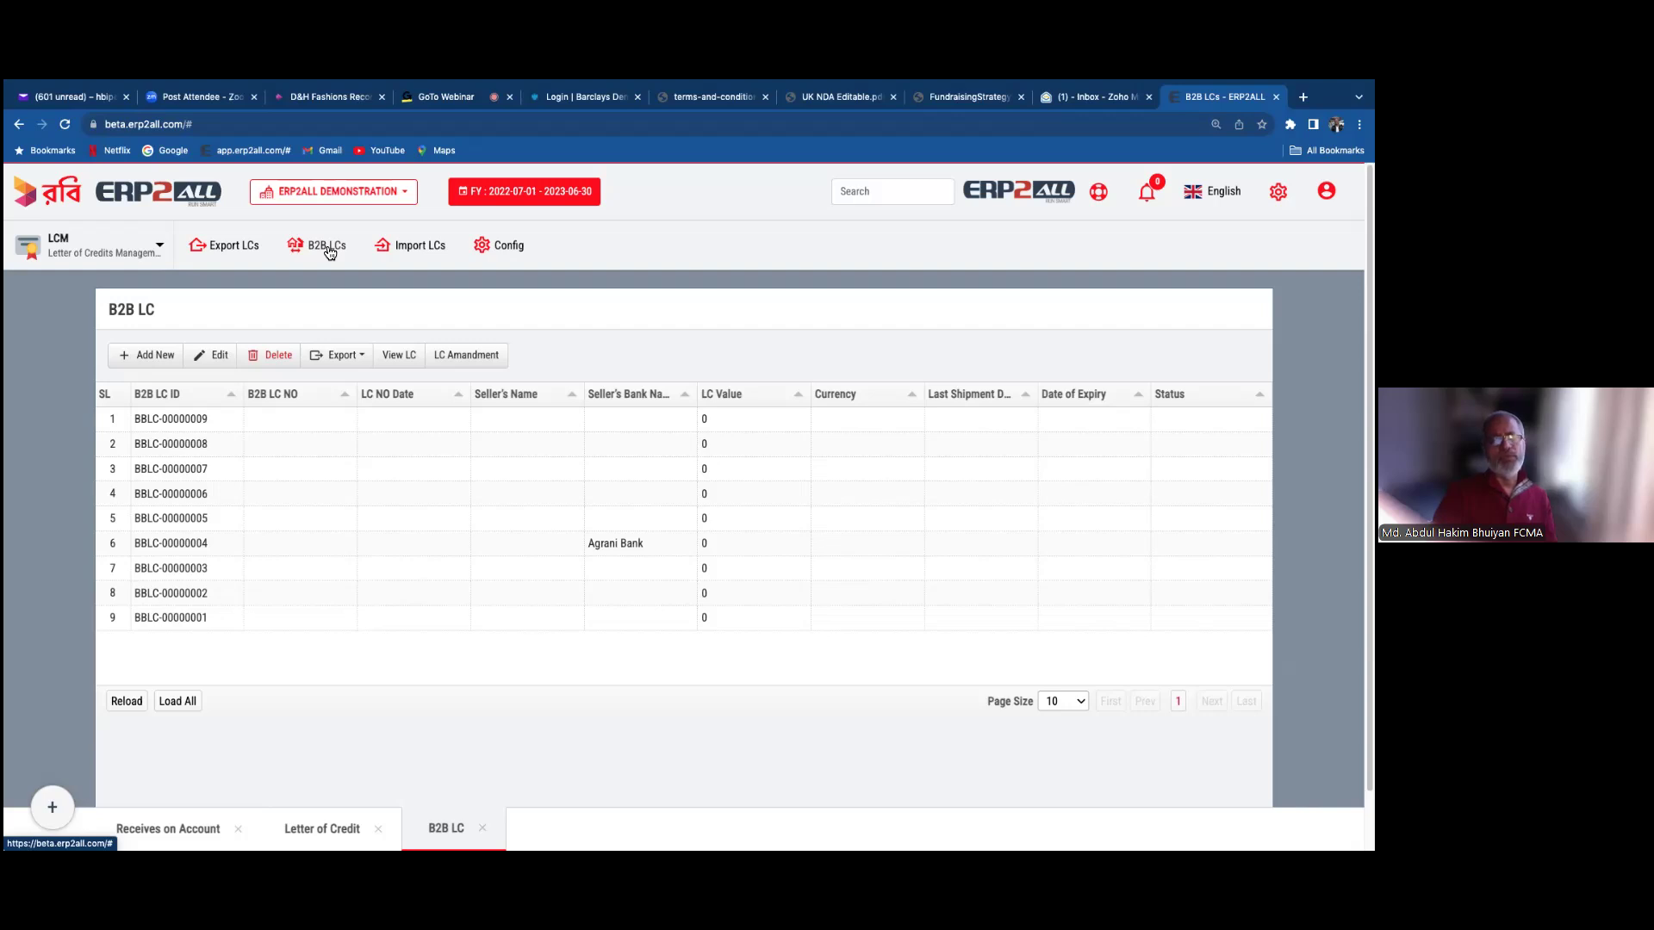
{"action": "left_click", "coordinate": [427, 248]}
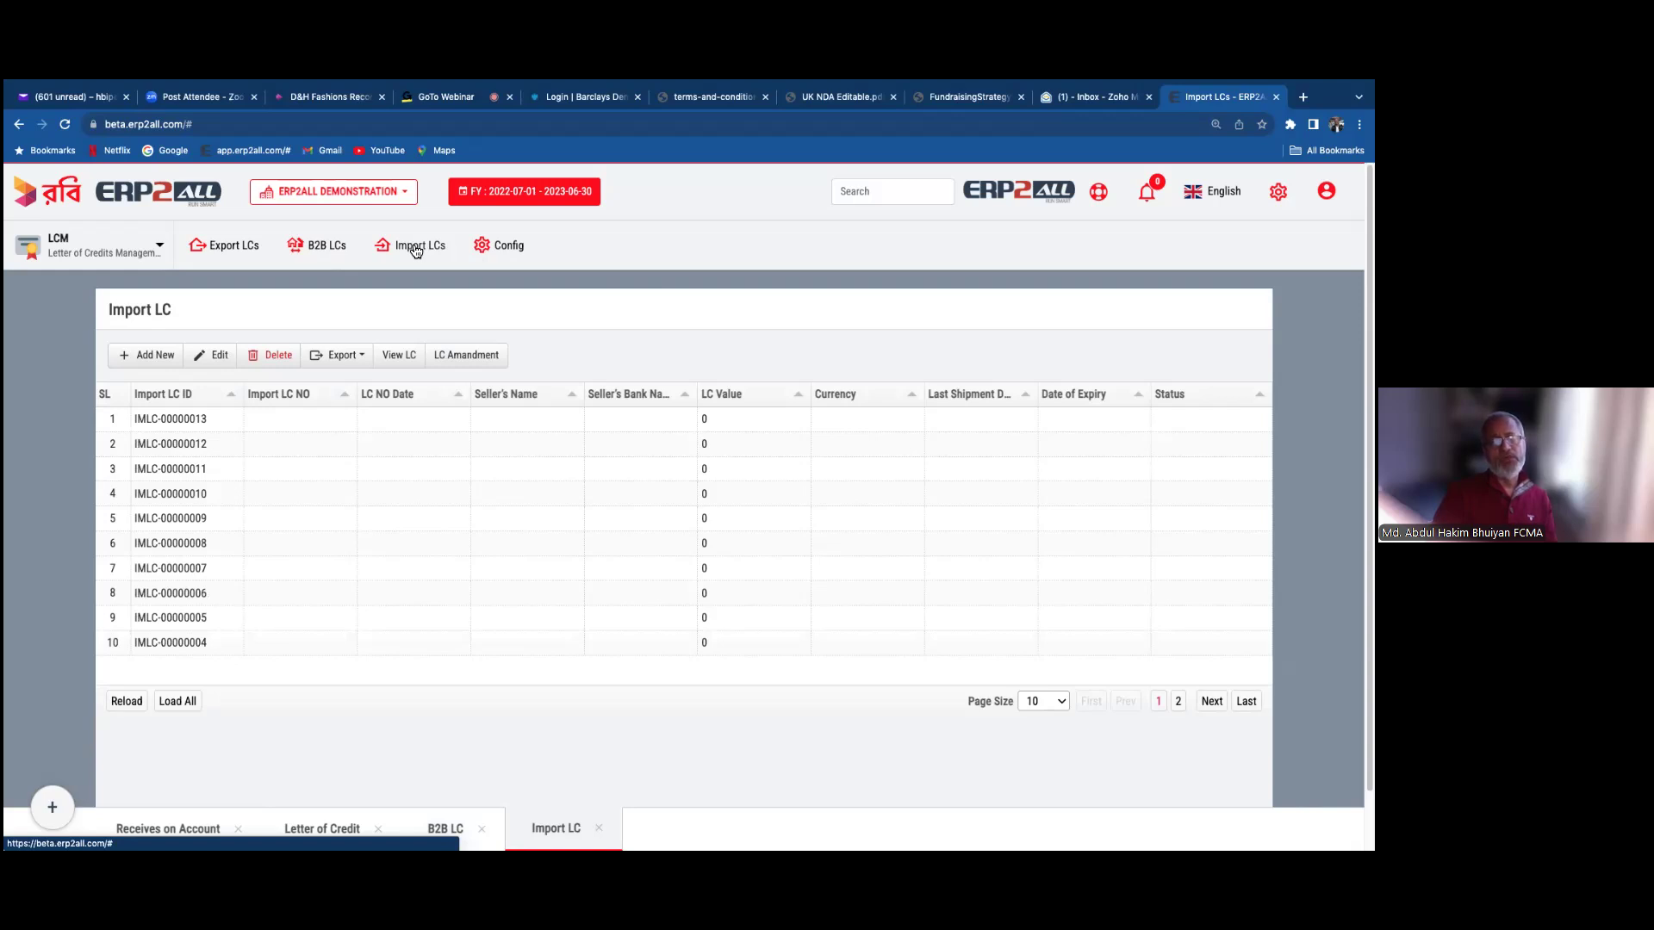
{"action": "left_click", "coordinate": [501, 248]}
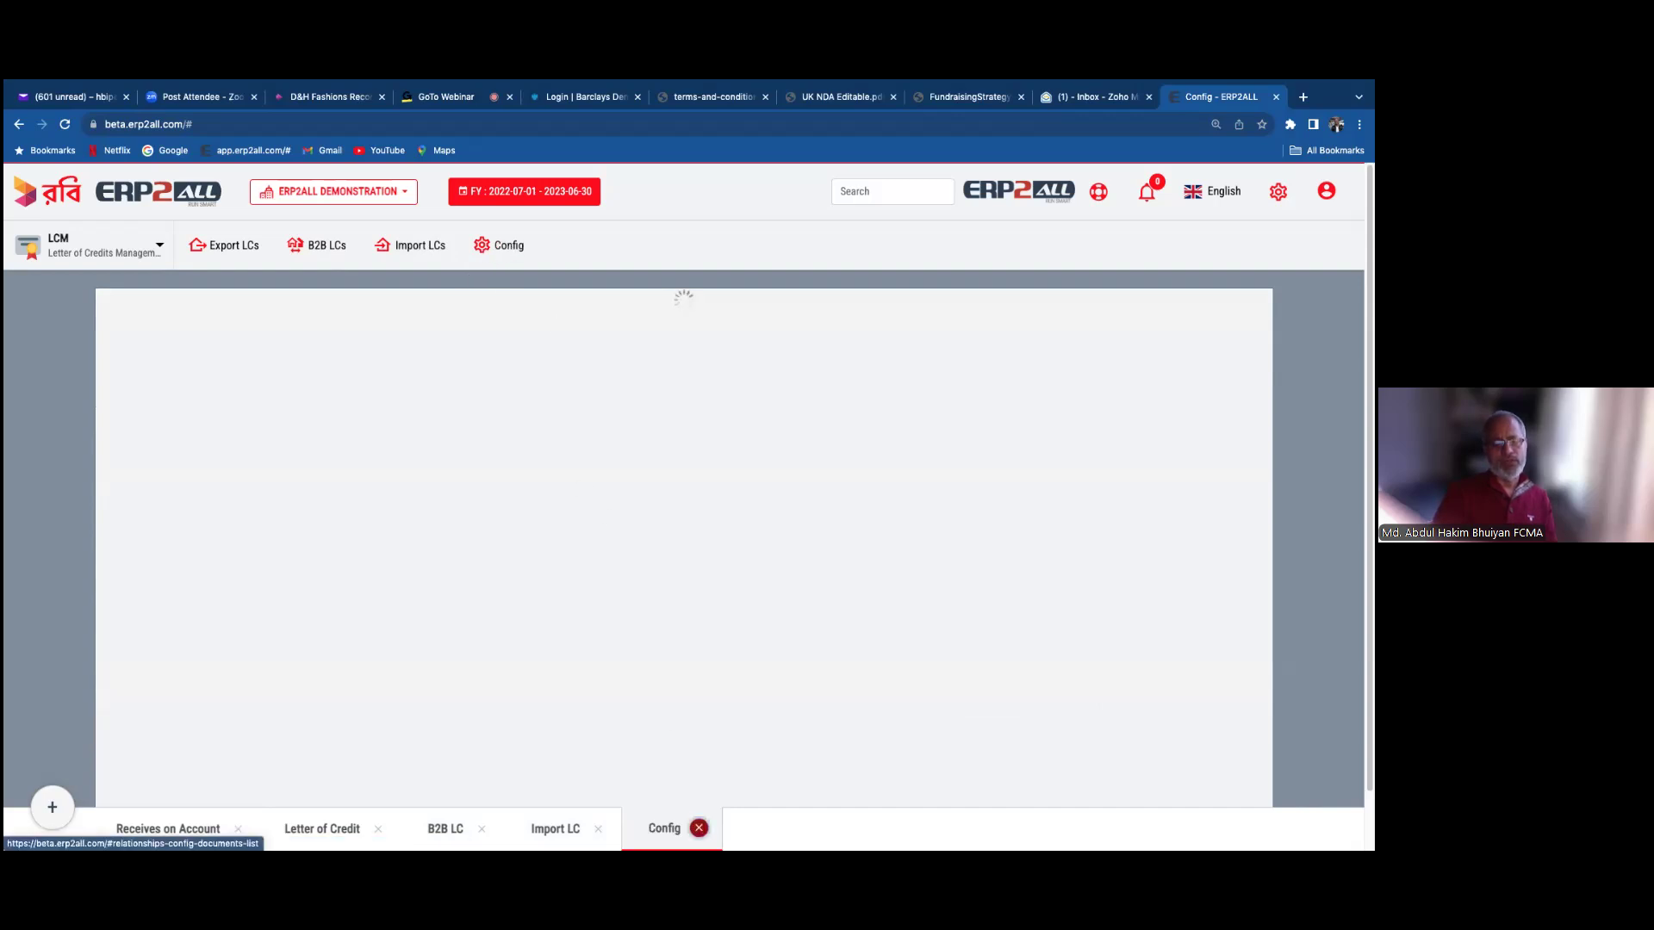
{"action": "left_click", "coordinate": [699, 828]}
- Switch to the Accounting & Finance module and open the Admin user profile's permissions from the global configuration
{"action": "left_click", "coordinate": [152, 249]}
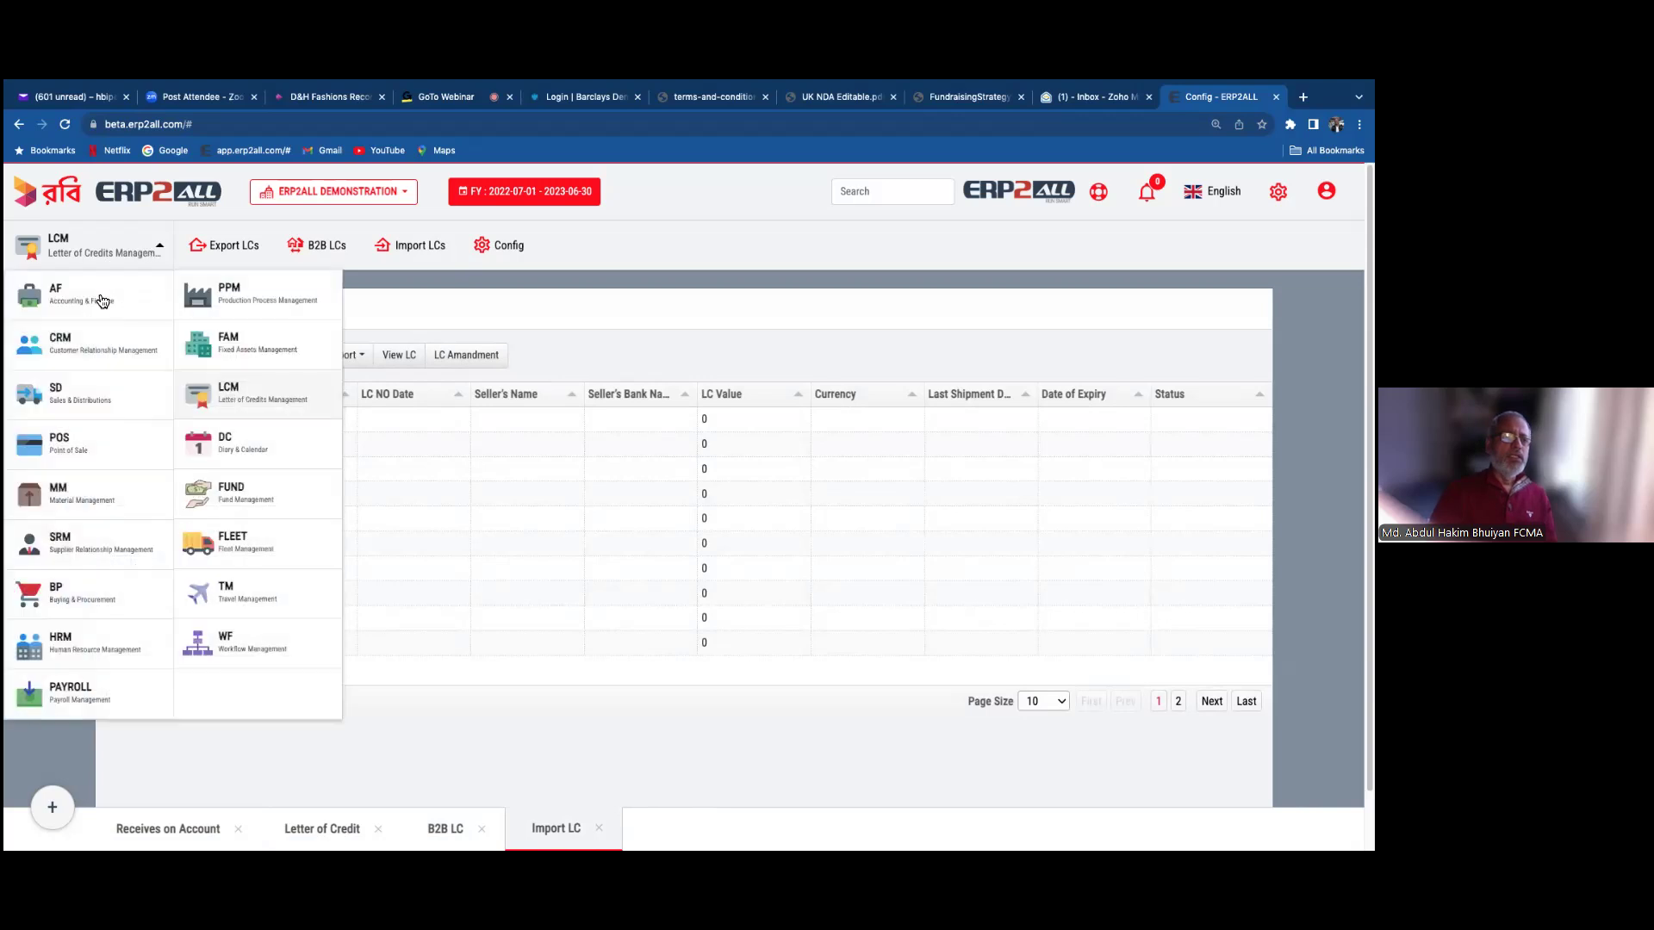
{"action": "left_click", "coordinate": [112, 297]}
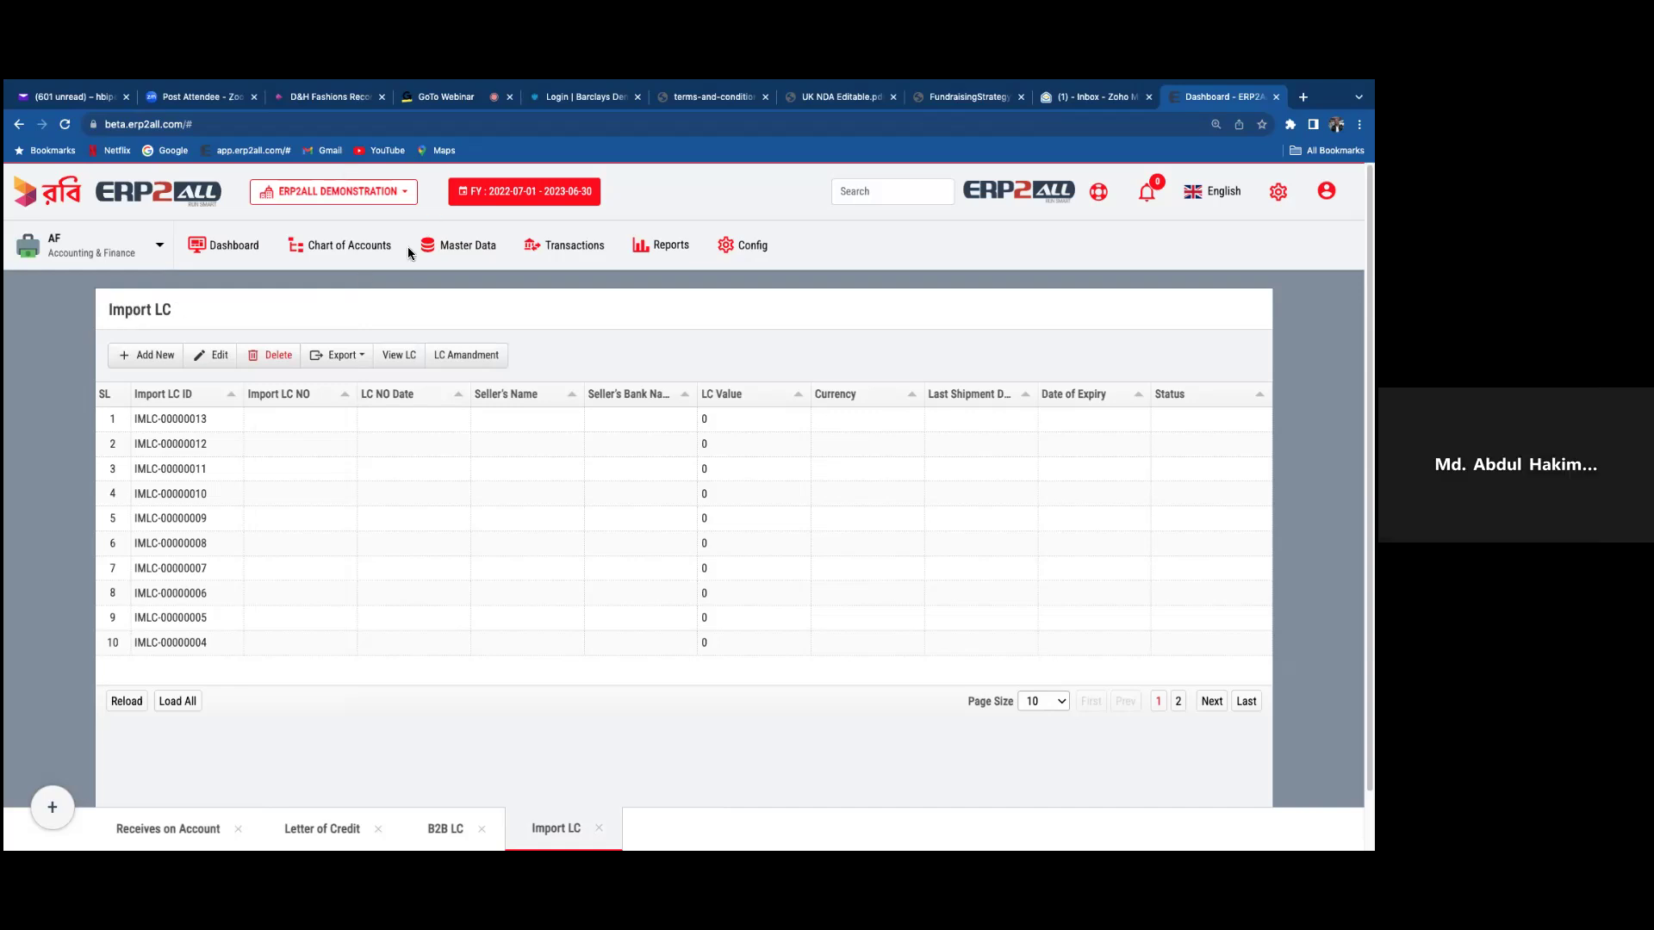
{"action": "left_click", "coordinate": [1277, 192]}
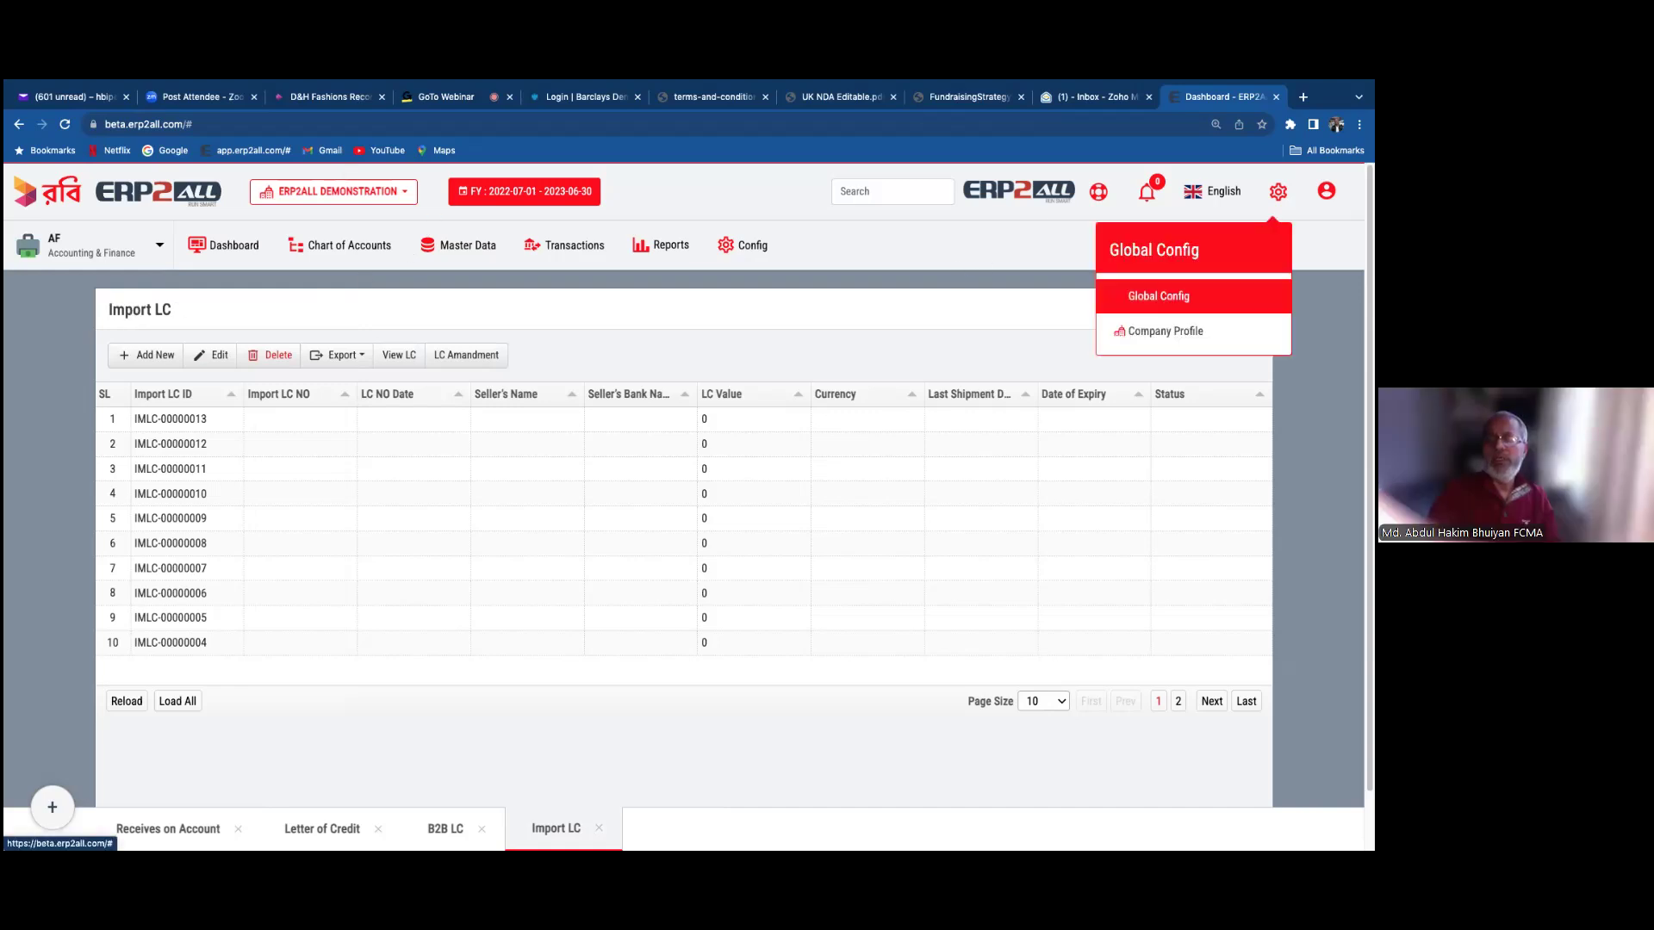
{"action": "left_click", "coordinate": [1146, 297]}
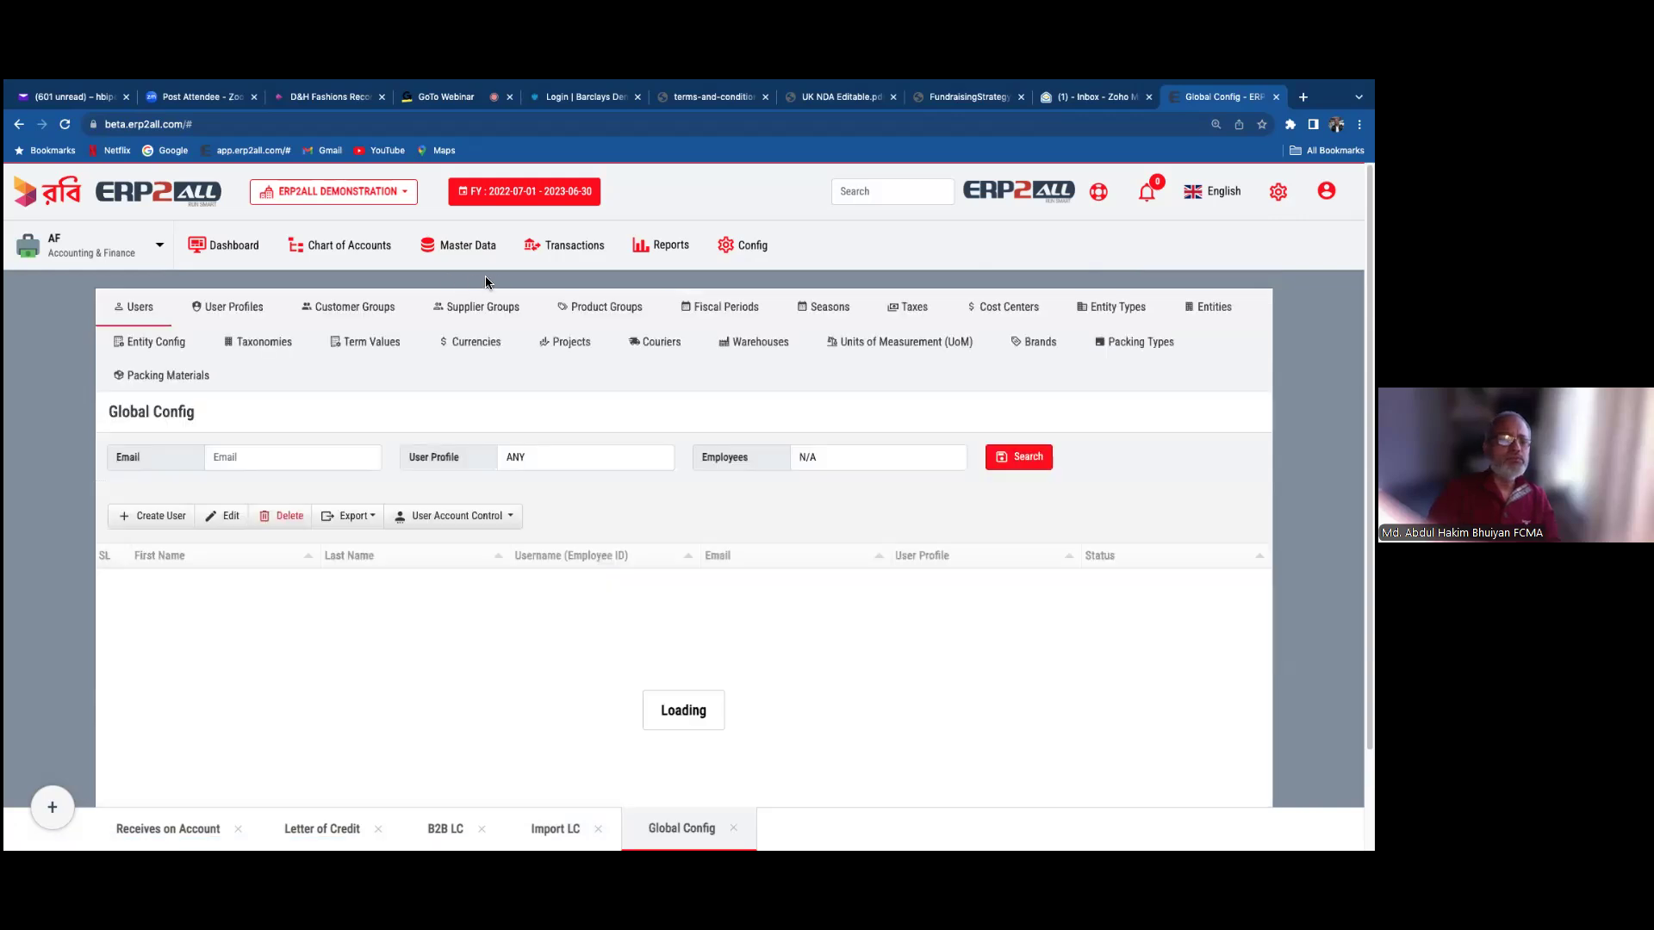
{"action": "left_click", "coordinate": [220, 307]}
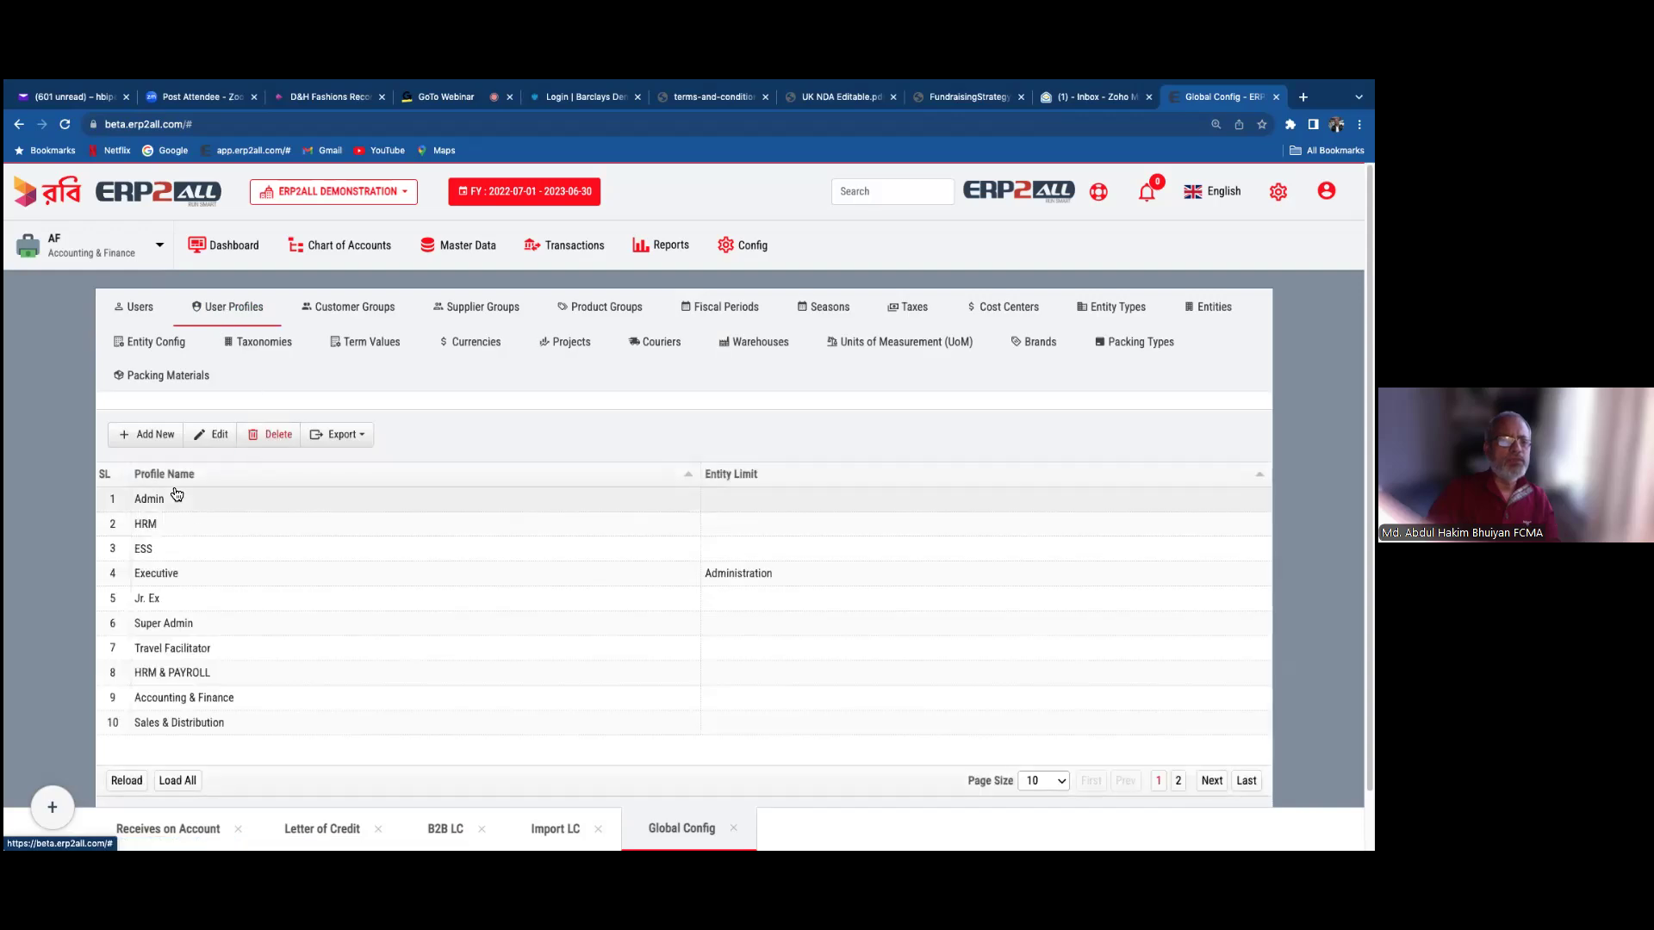
{"action": "left_click", "coordinate": [216, 434]}
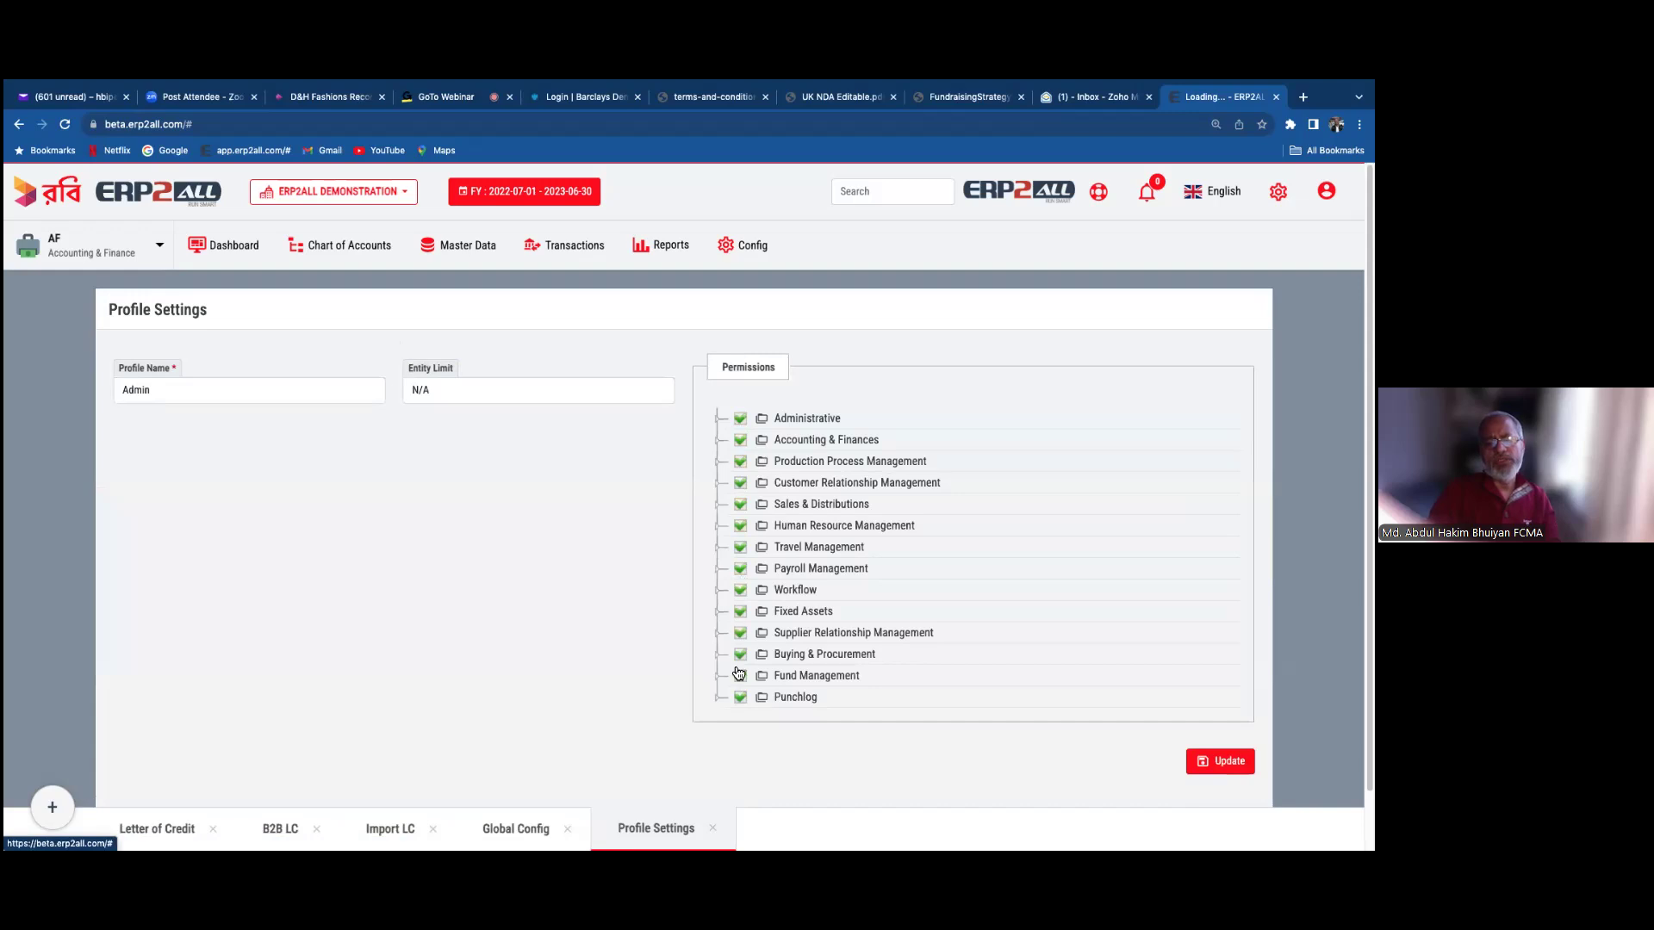
- Clear and restore the Admin profile's Customer Relationship Management permission, and close the profile settings and global configuration
{"action": "left_click", "coordinate": [740, 485]}
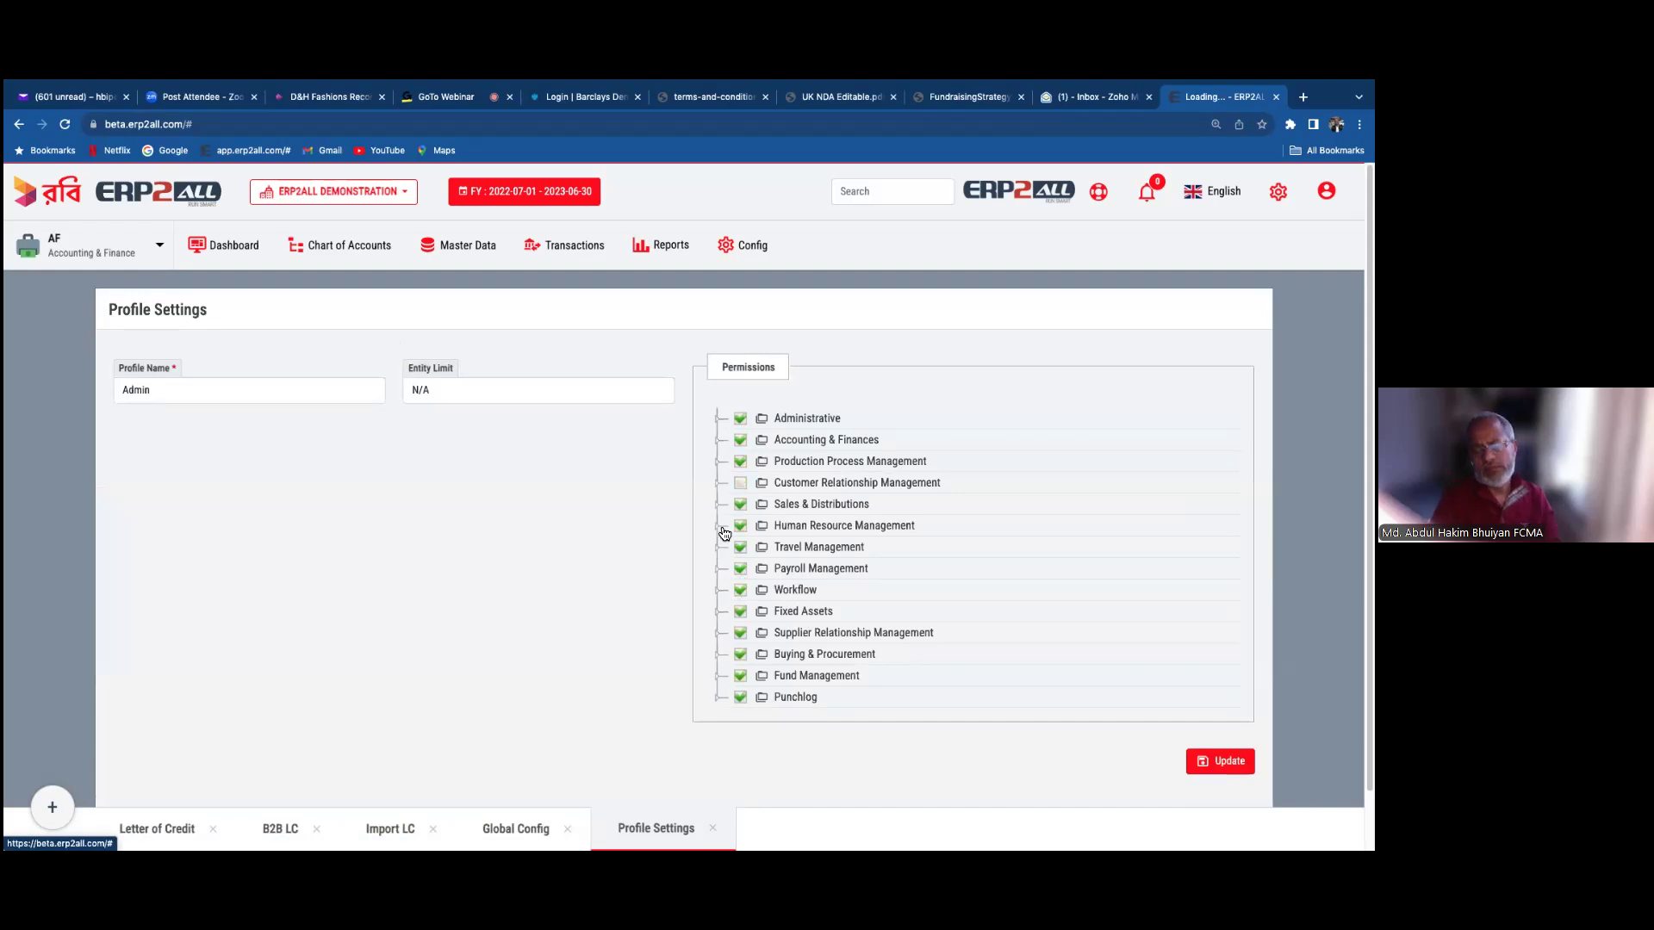
{"action": "left_click", "coordinate": [740, 484]}
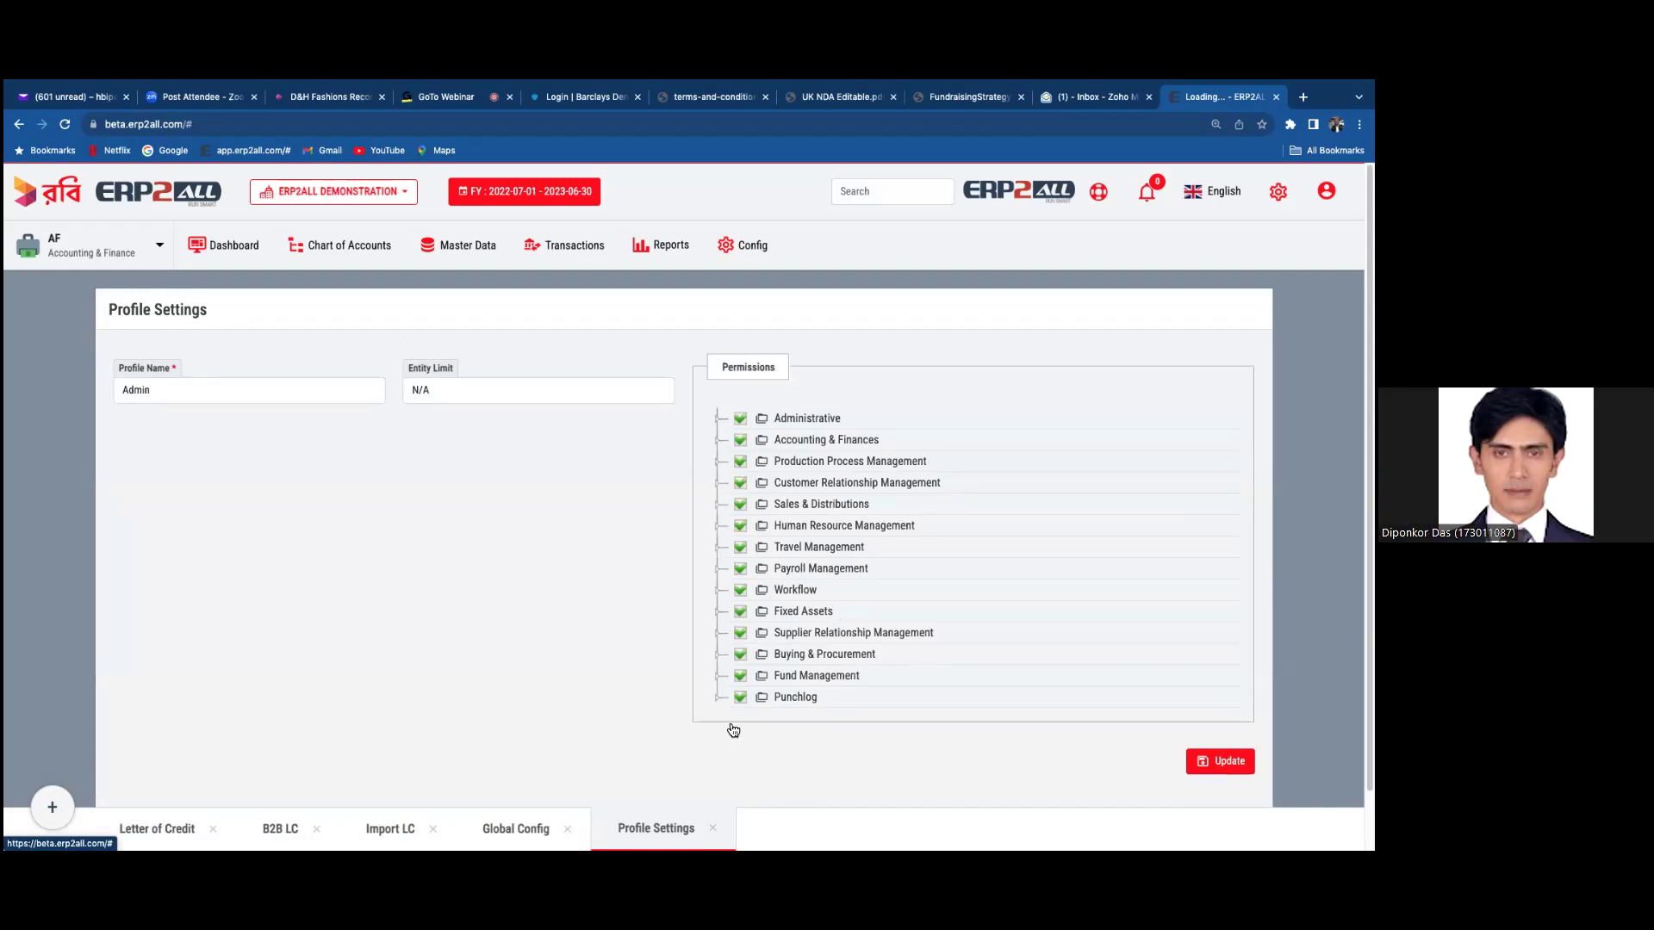
{"action": "left_click", "coordinate": [713, 828]}
{"action": "left_click", "coordinate": [567, 828]}
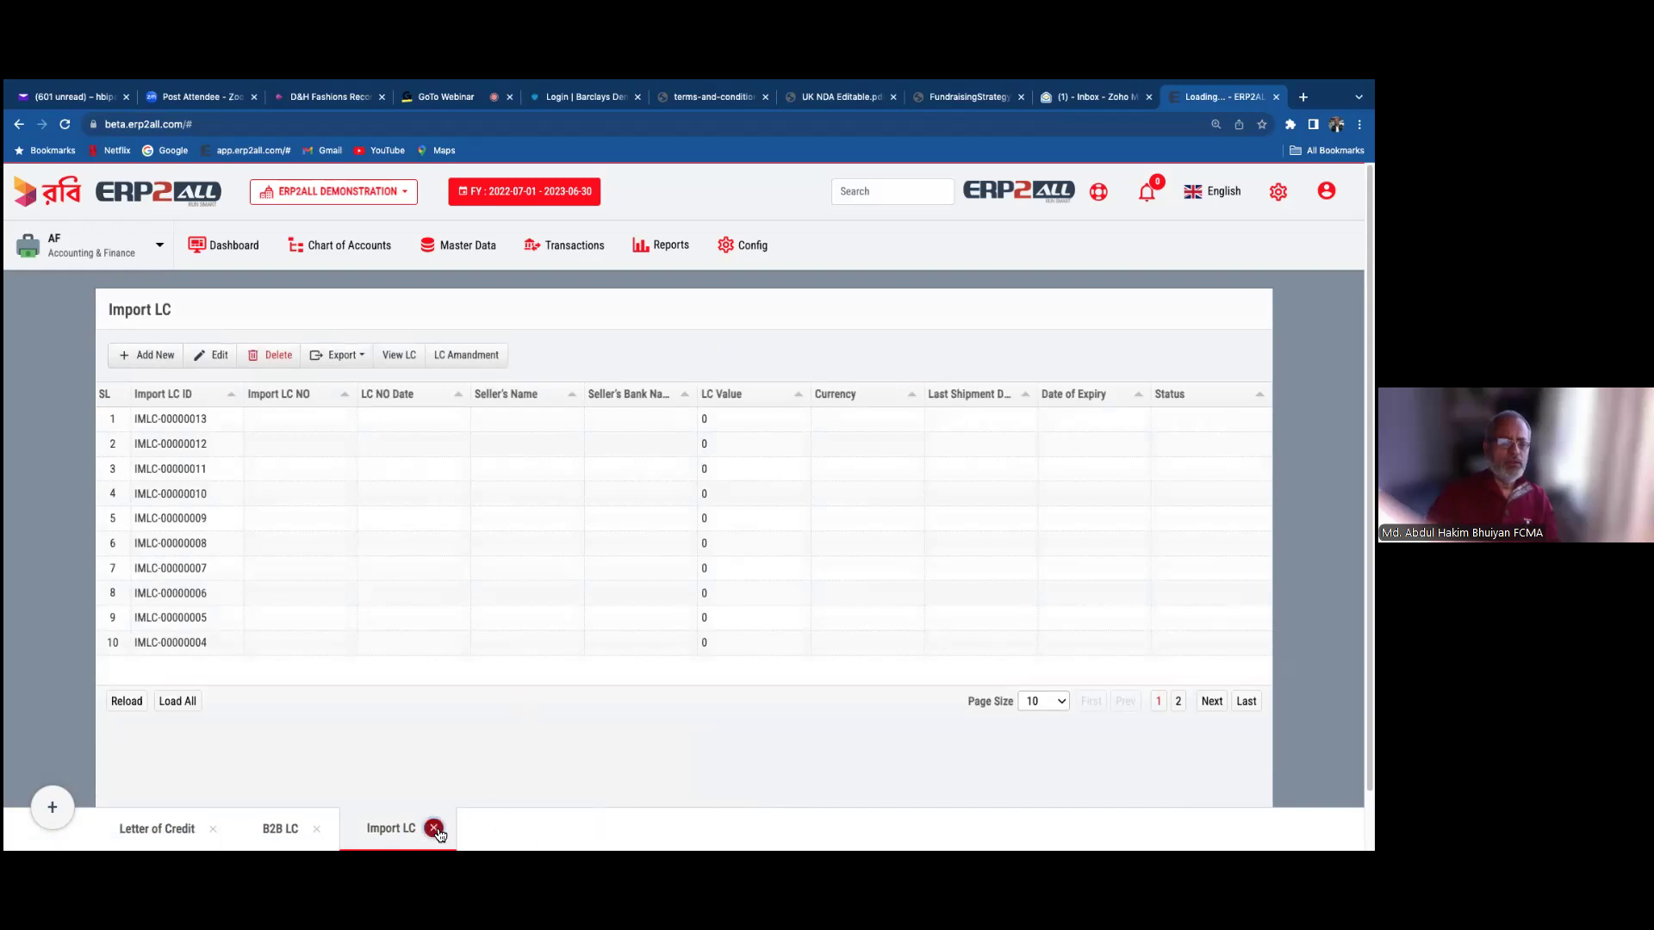
- Close the B2B LC list, and switch to the Customer Relationship Management module to review its dashboard charts and report
{"action": "left_click", "coordinate": [281, 827]}
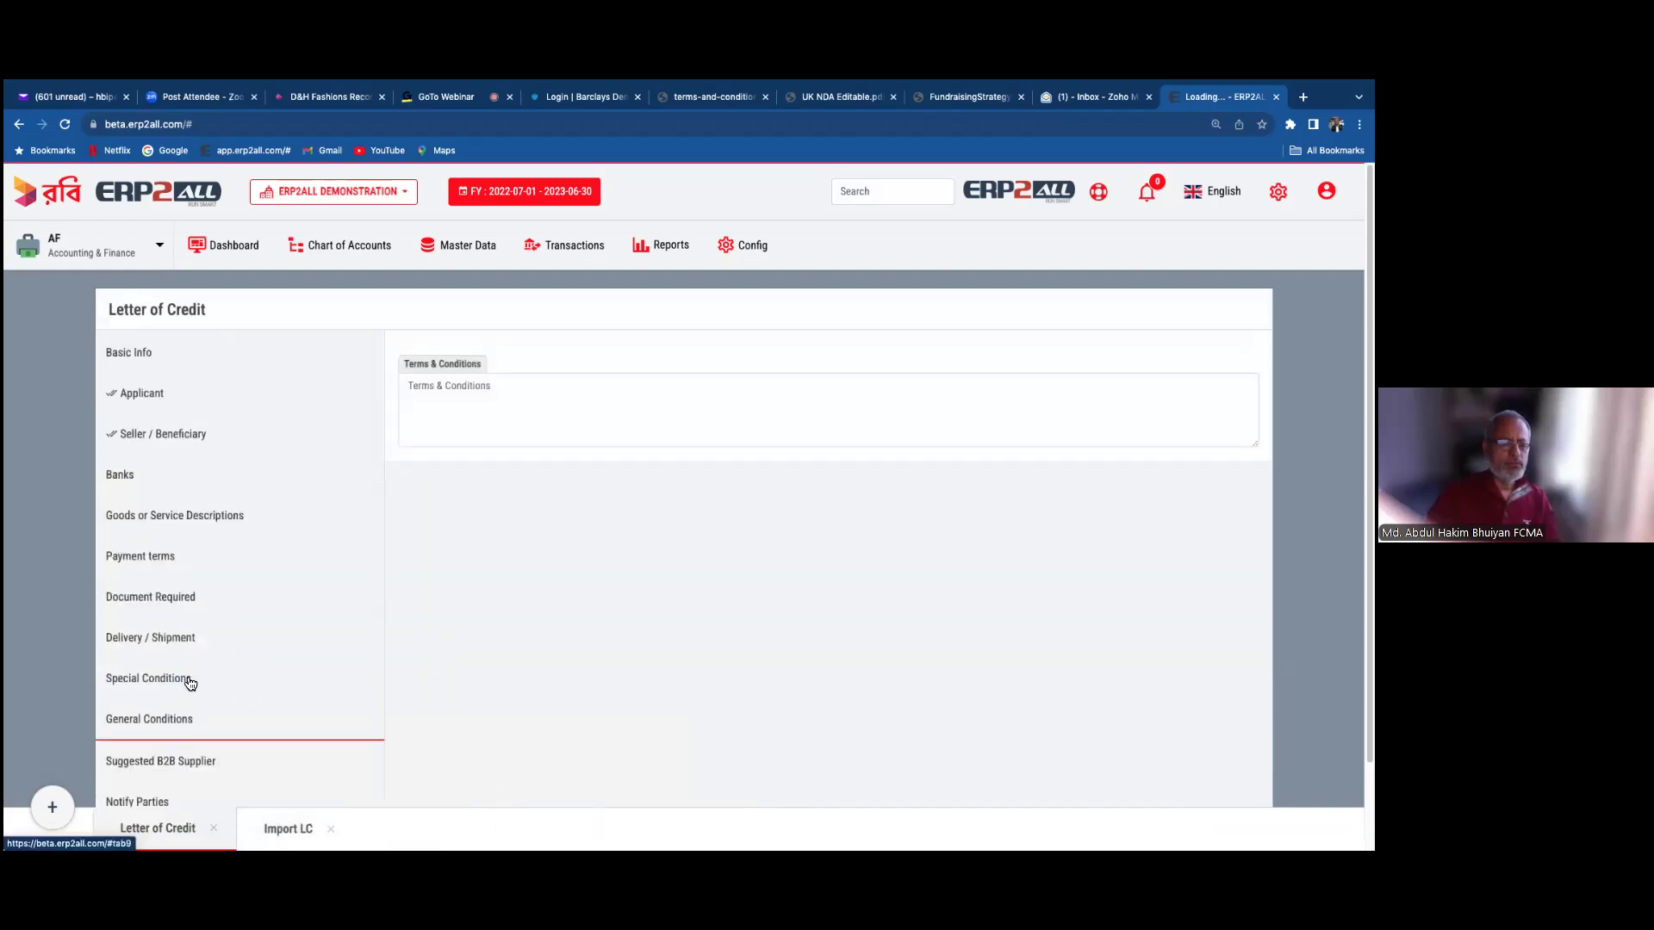
{"action": "left_click", "coordinate": [69, 247]}
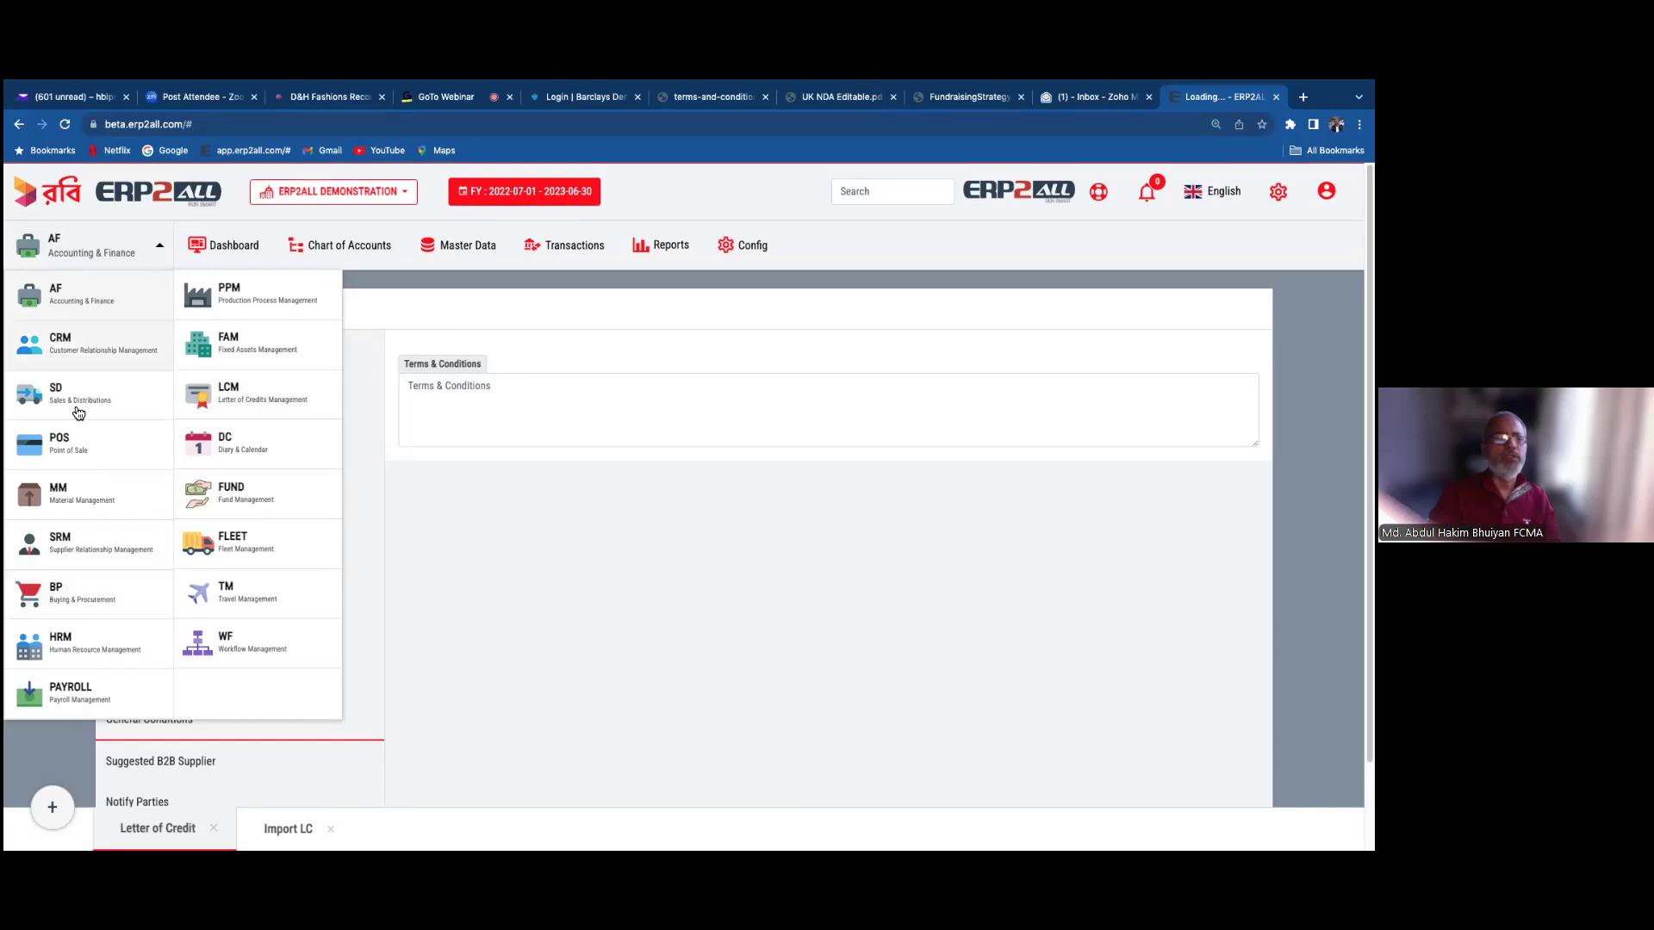
{"action": "left_click", "coordinate": [78, 345]}
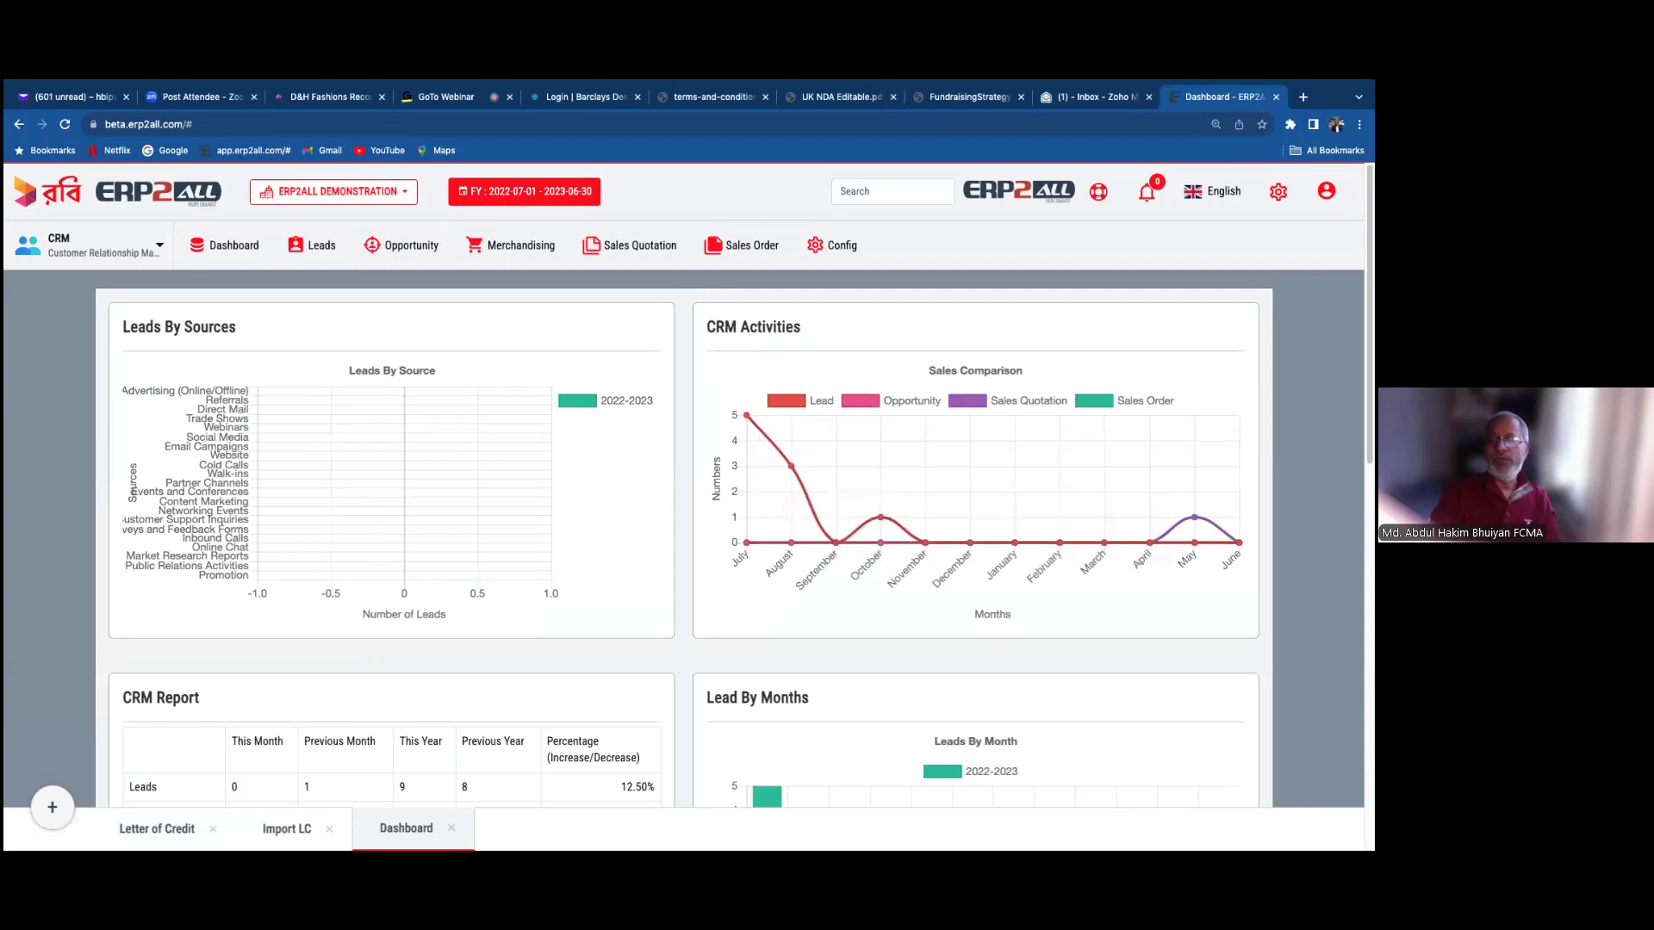
{"action": "scroll", "coordinate": [685, 482], "scroll_direction": "down", "scroll_amount": 6}
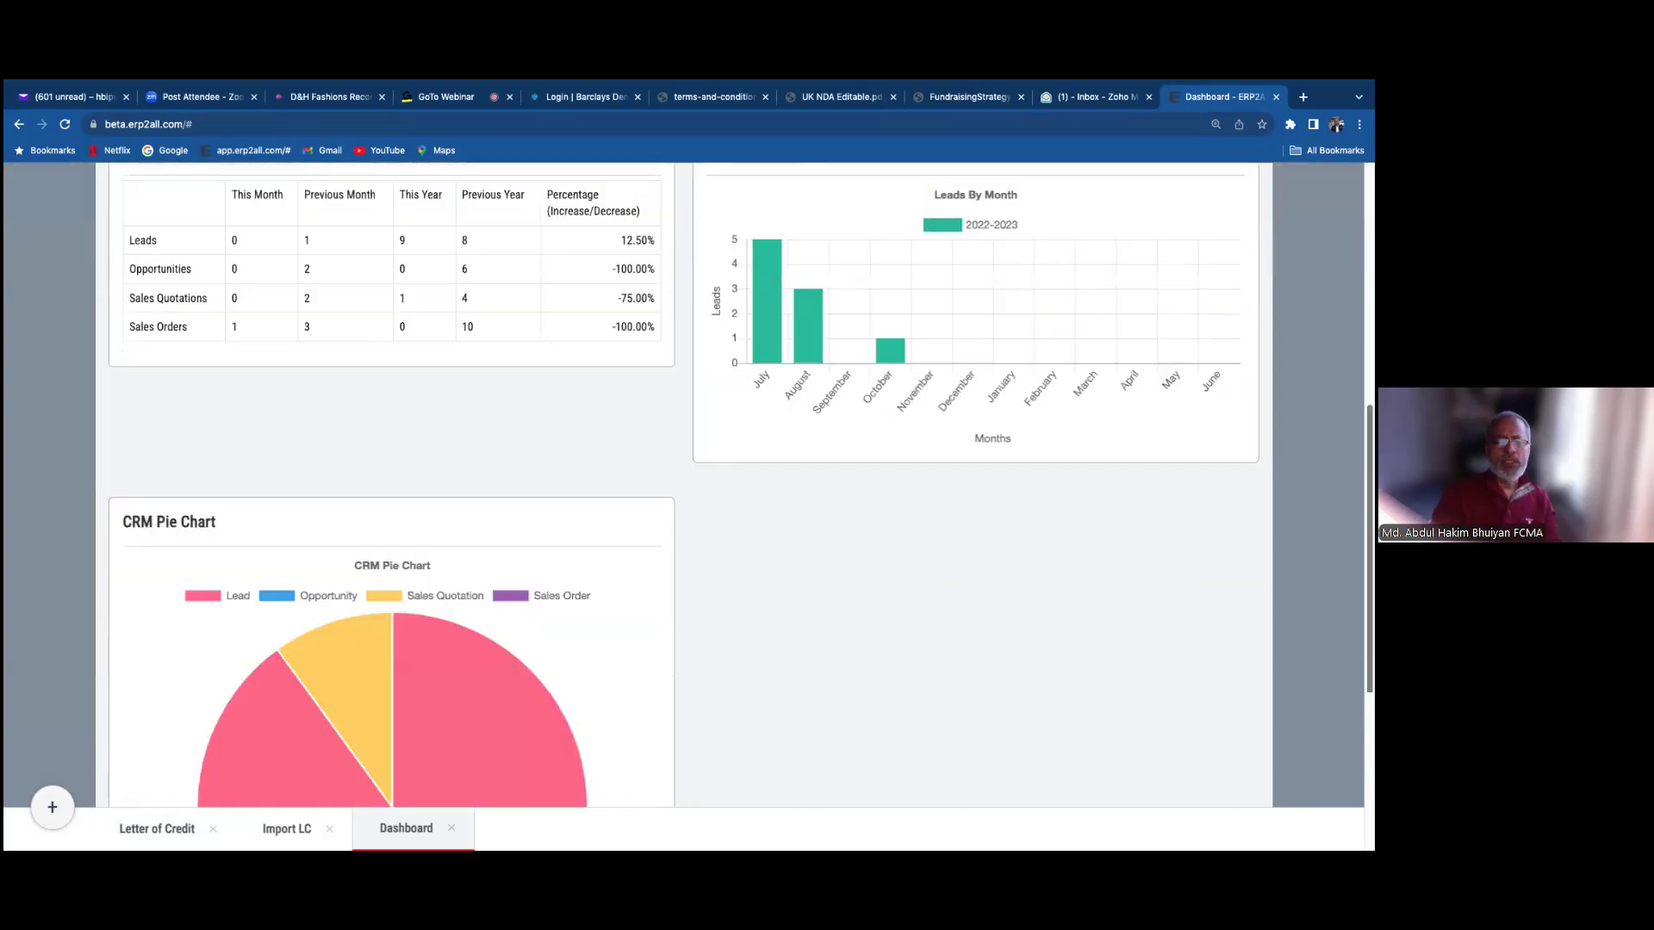
{"action": "scroll", "coordinate": [685, 483], "scroll_direction": "down", "scroll_amount": 2}
{"action": "scroll", "coordinate": [235, 373], "scroll_direction": "up", "scroll_amount": 9}
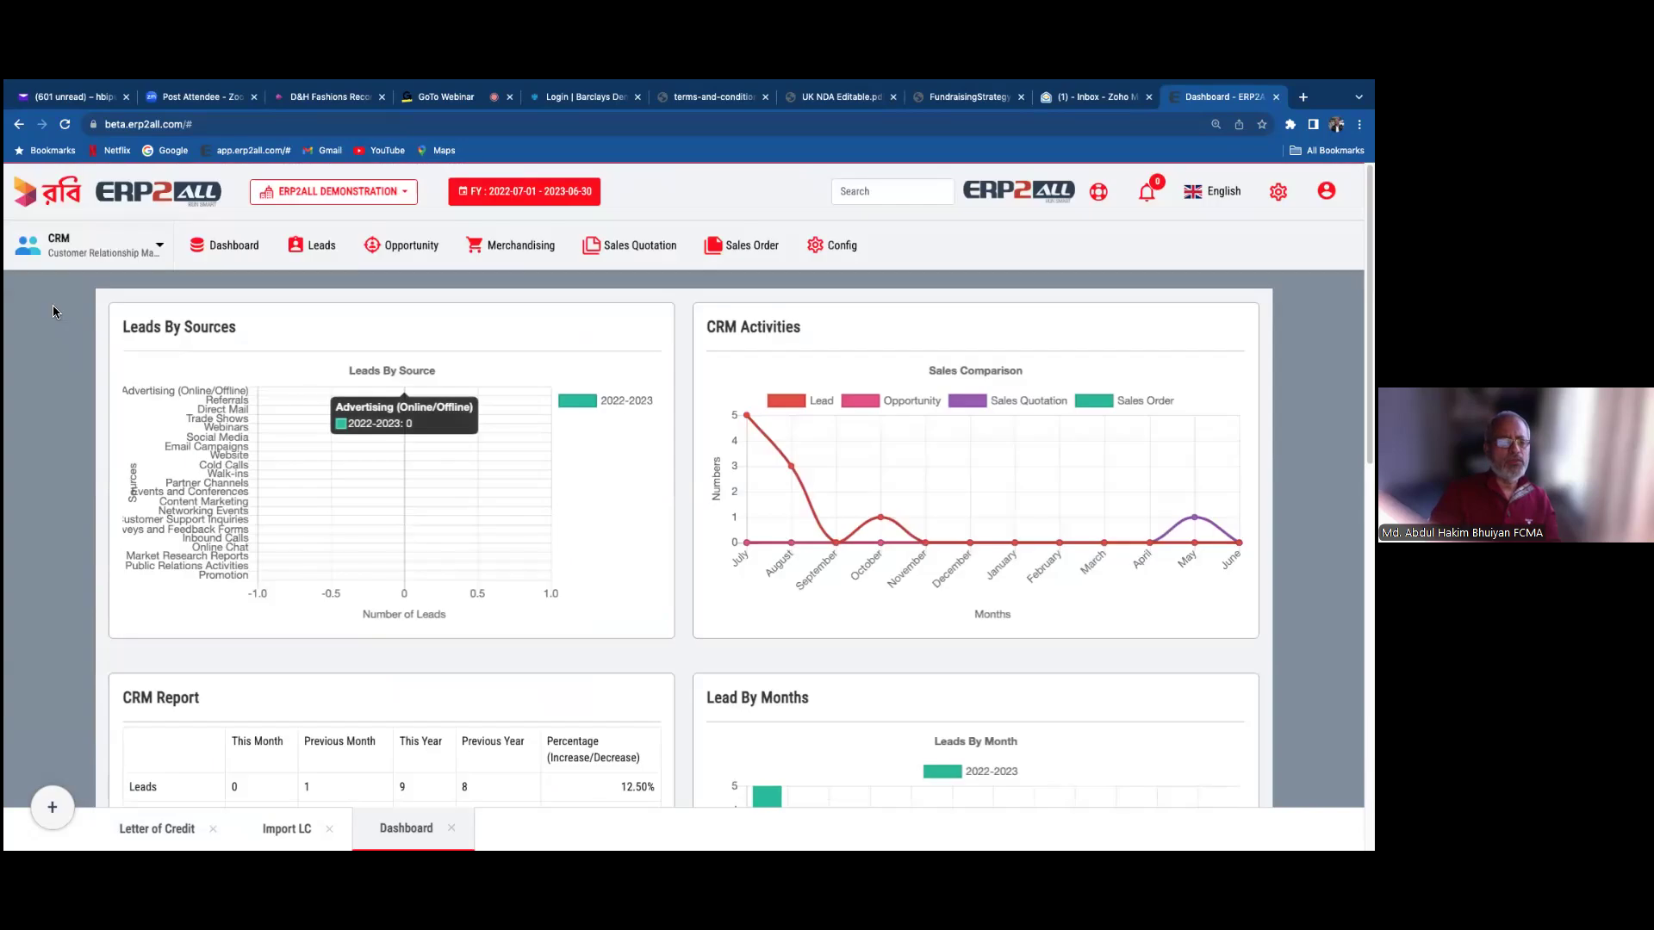
- Switch to the Human Resource Management module, review its dashboard from the employee charts to the notice board, and close it
{"action": "left_click", "coordinate": [77, 249]}
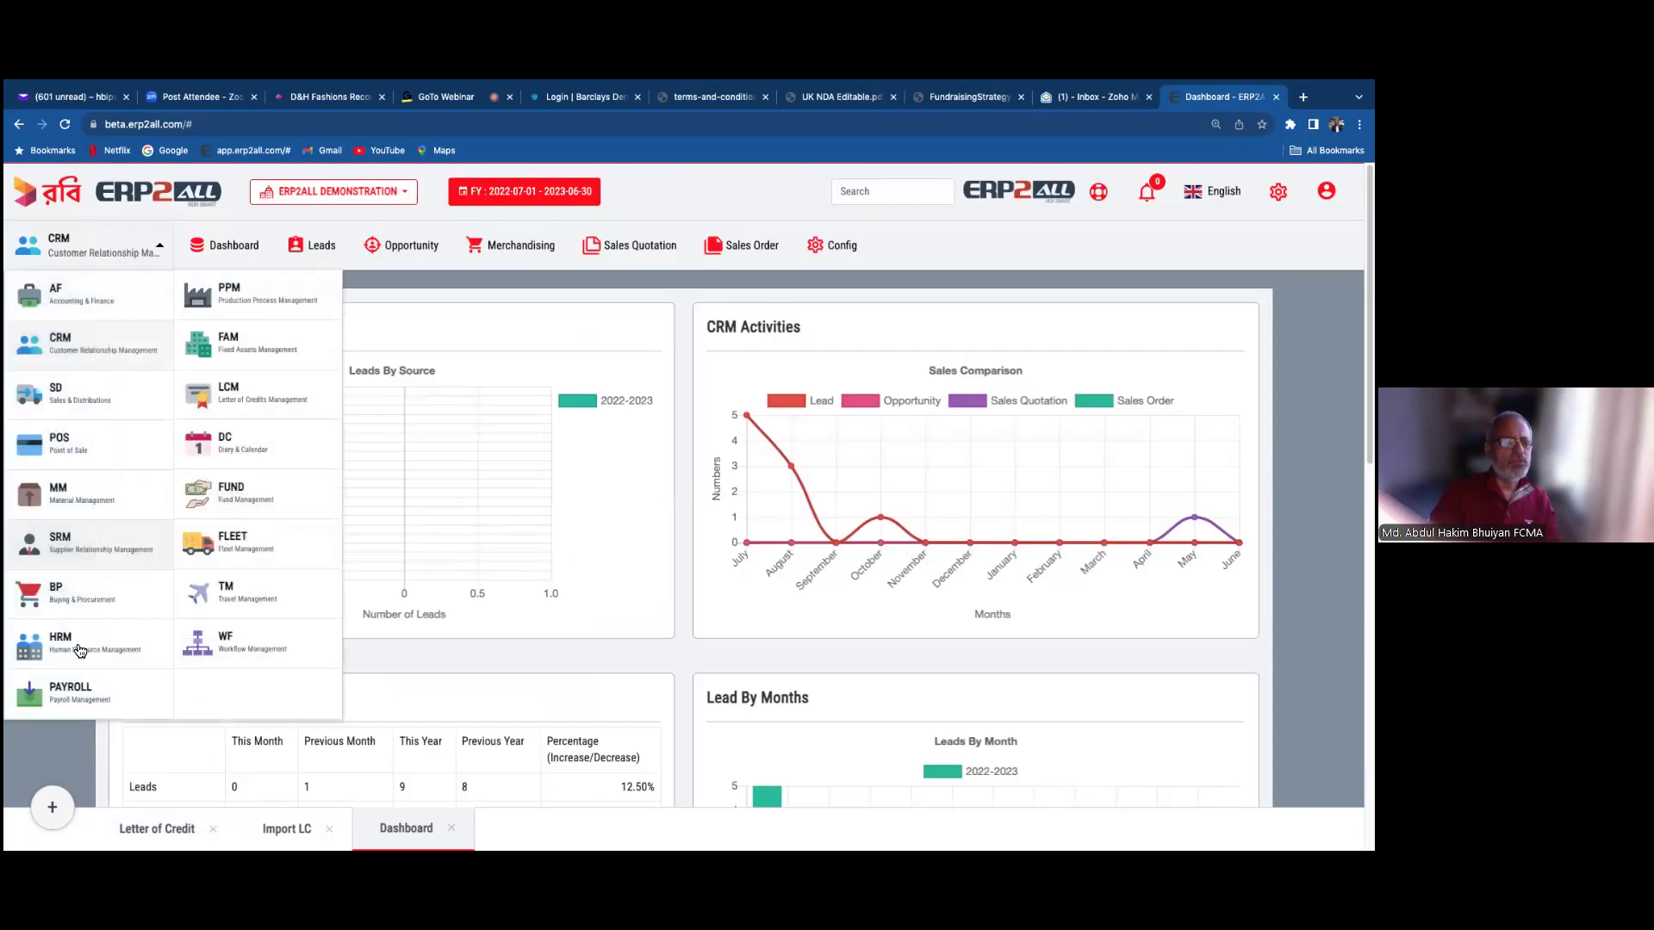
{"action": "left_click", "coordinate": [82, 648]}
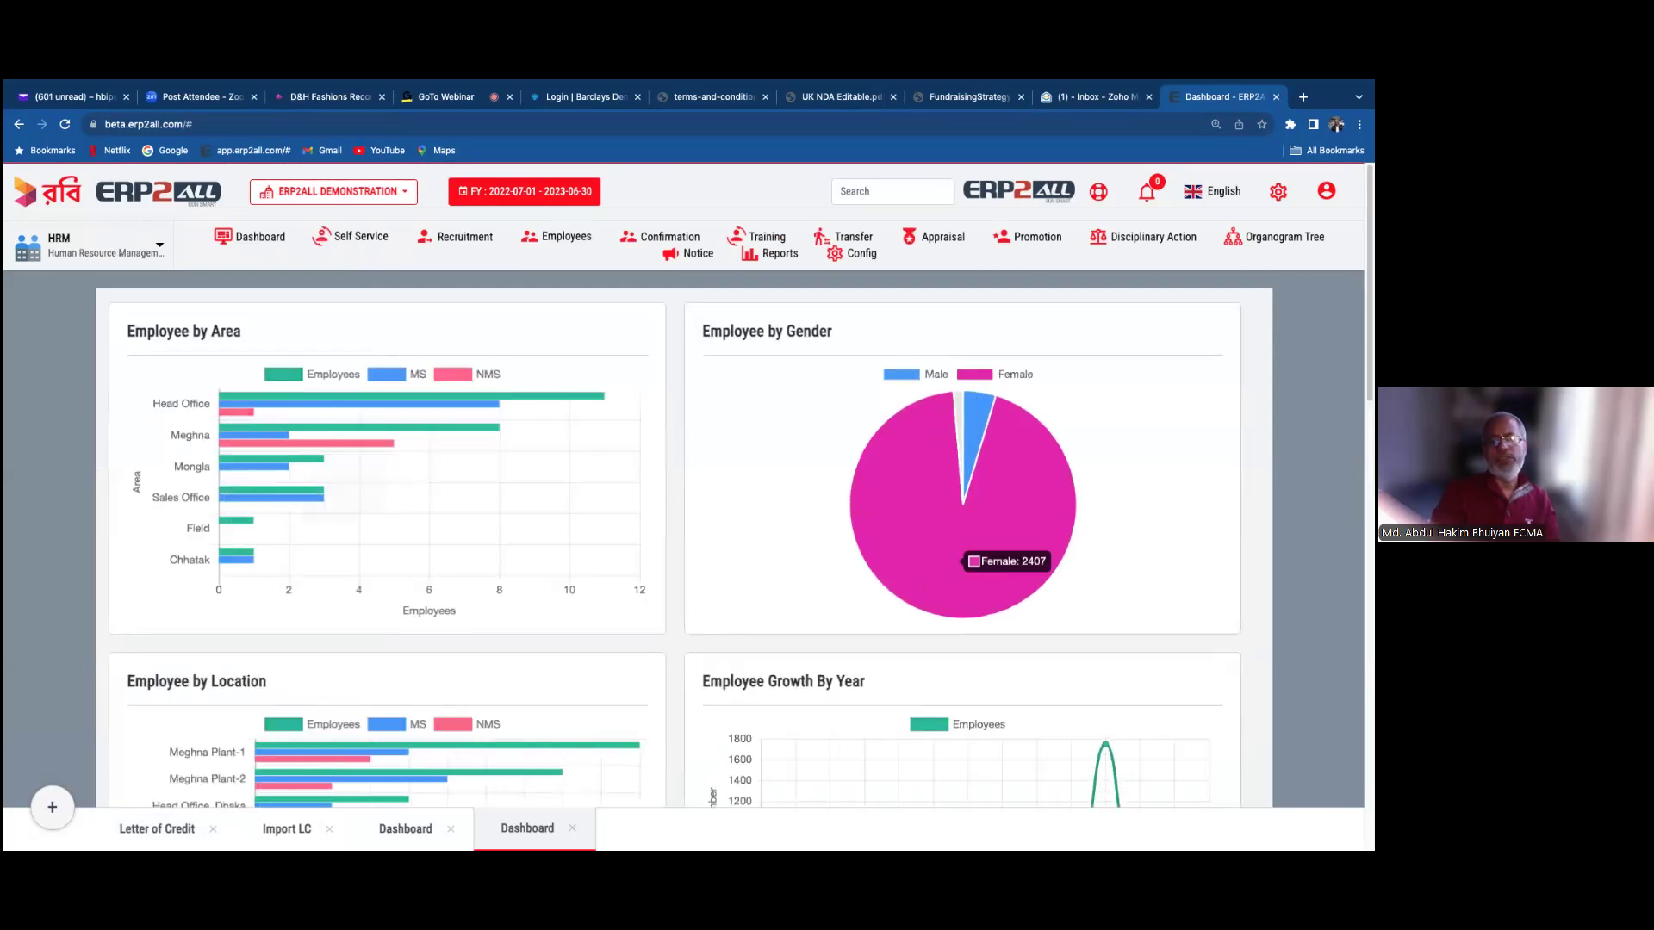
{"action": "scroll", "coordinate": [732, 482], "scroll_direction": "down", "scroll_amount": 10}
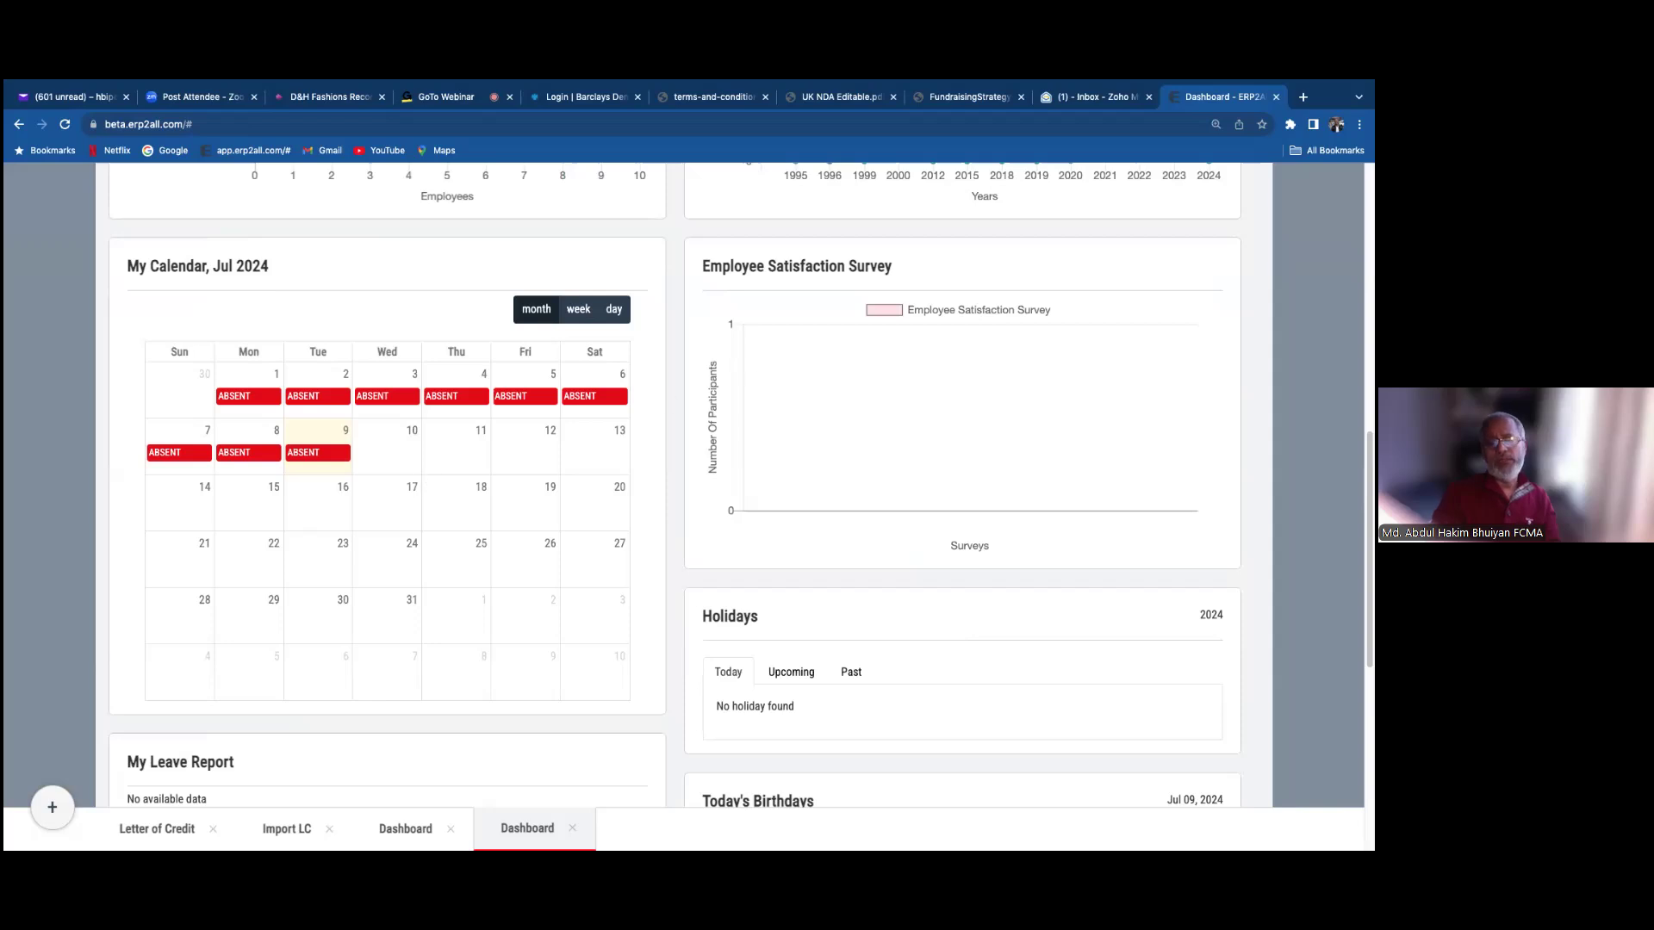
{"action": "scroll", "coordinate": [798, 524], "scroll_direction": "down", "scroll_amount": 3}
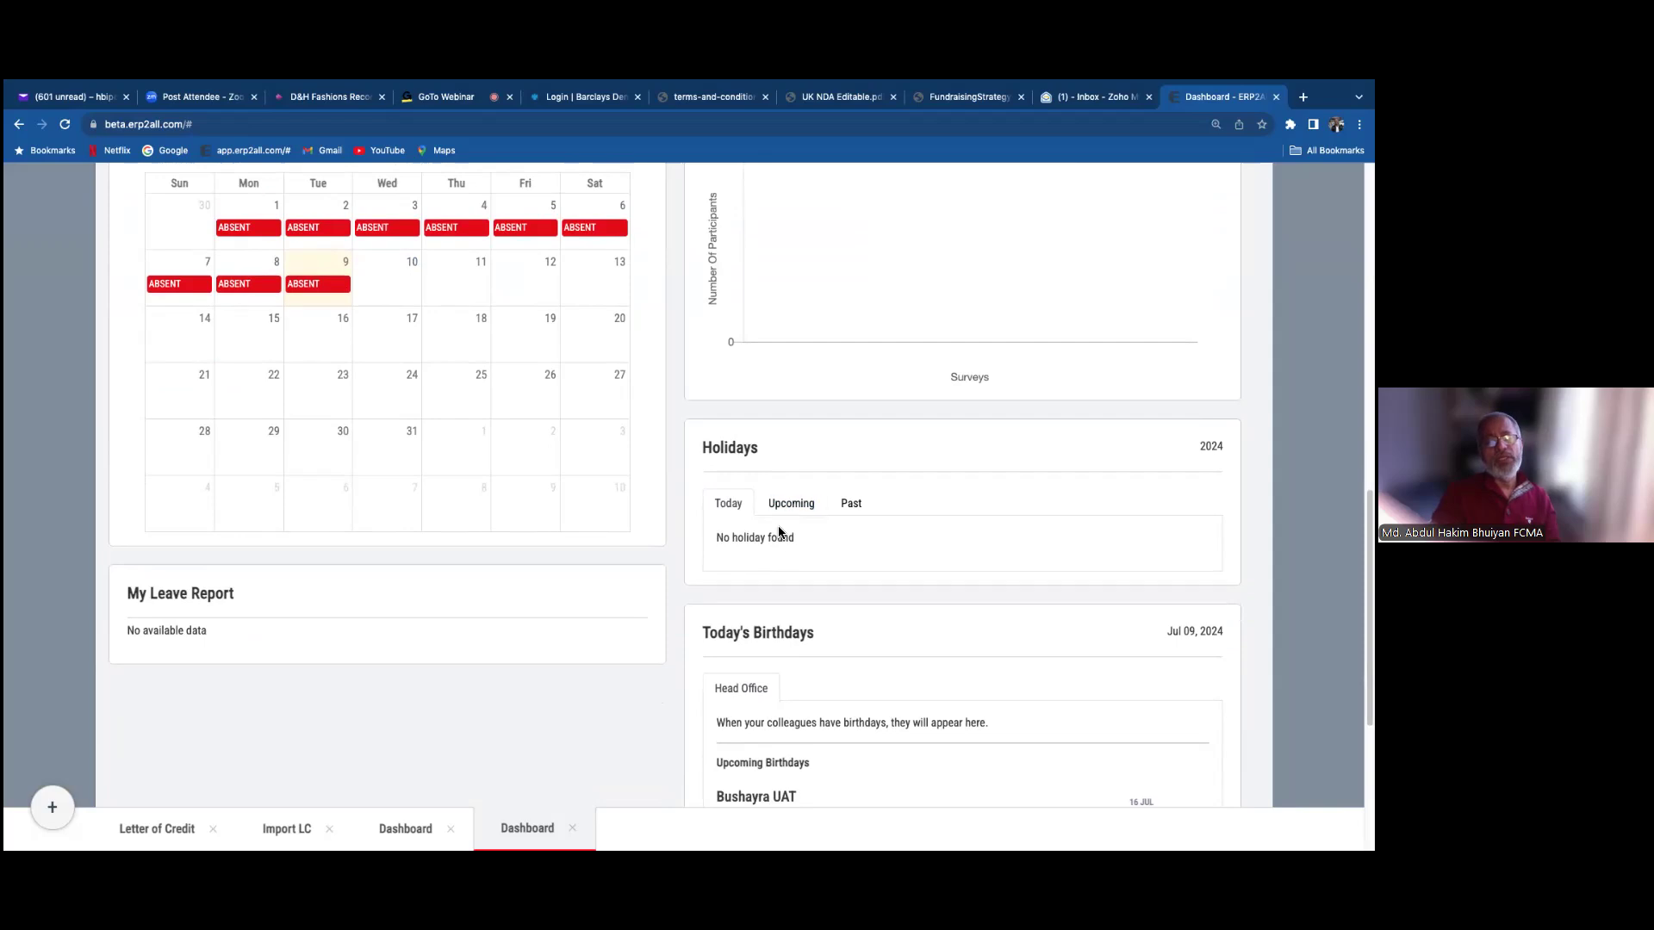
{"action": "scroll", "coordinate": [780, 534], "scroll_direction": "down", "scroll_amount": 1}
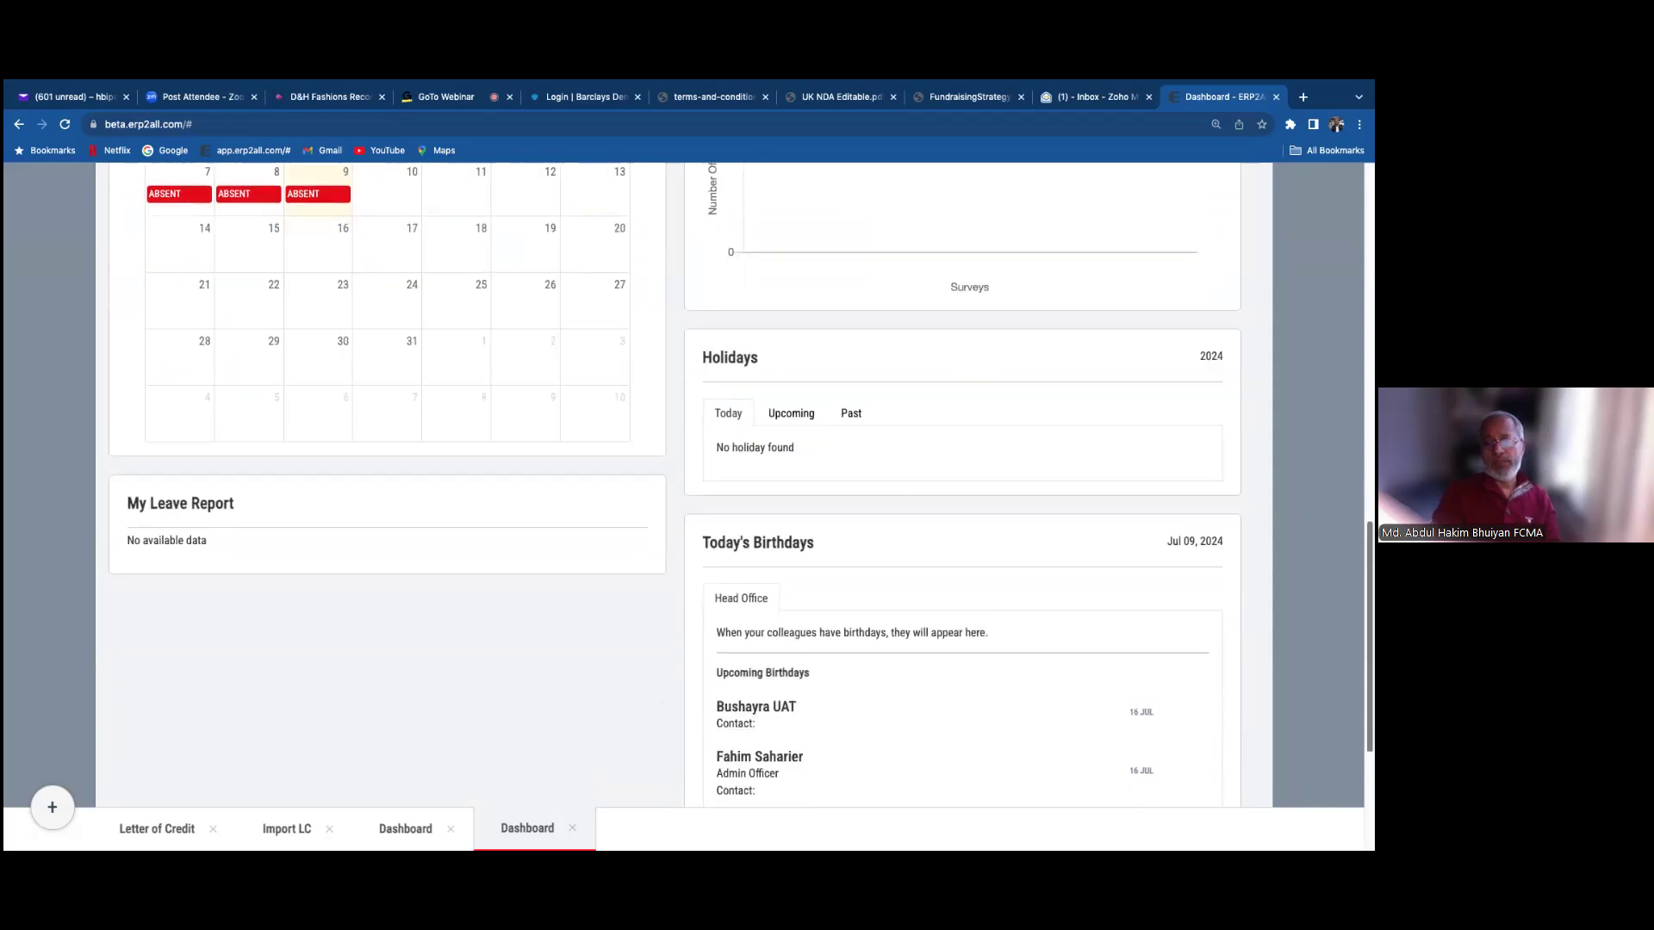
{"action": "scroll", "coordinate": [780, 534], "scroll_direction": "down", "scroll_amount": 3}
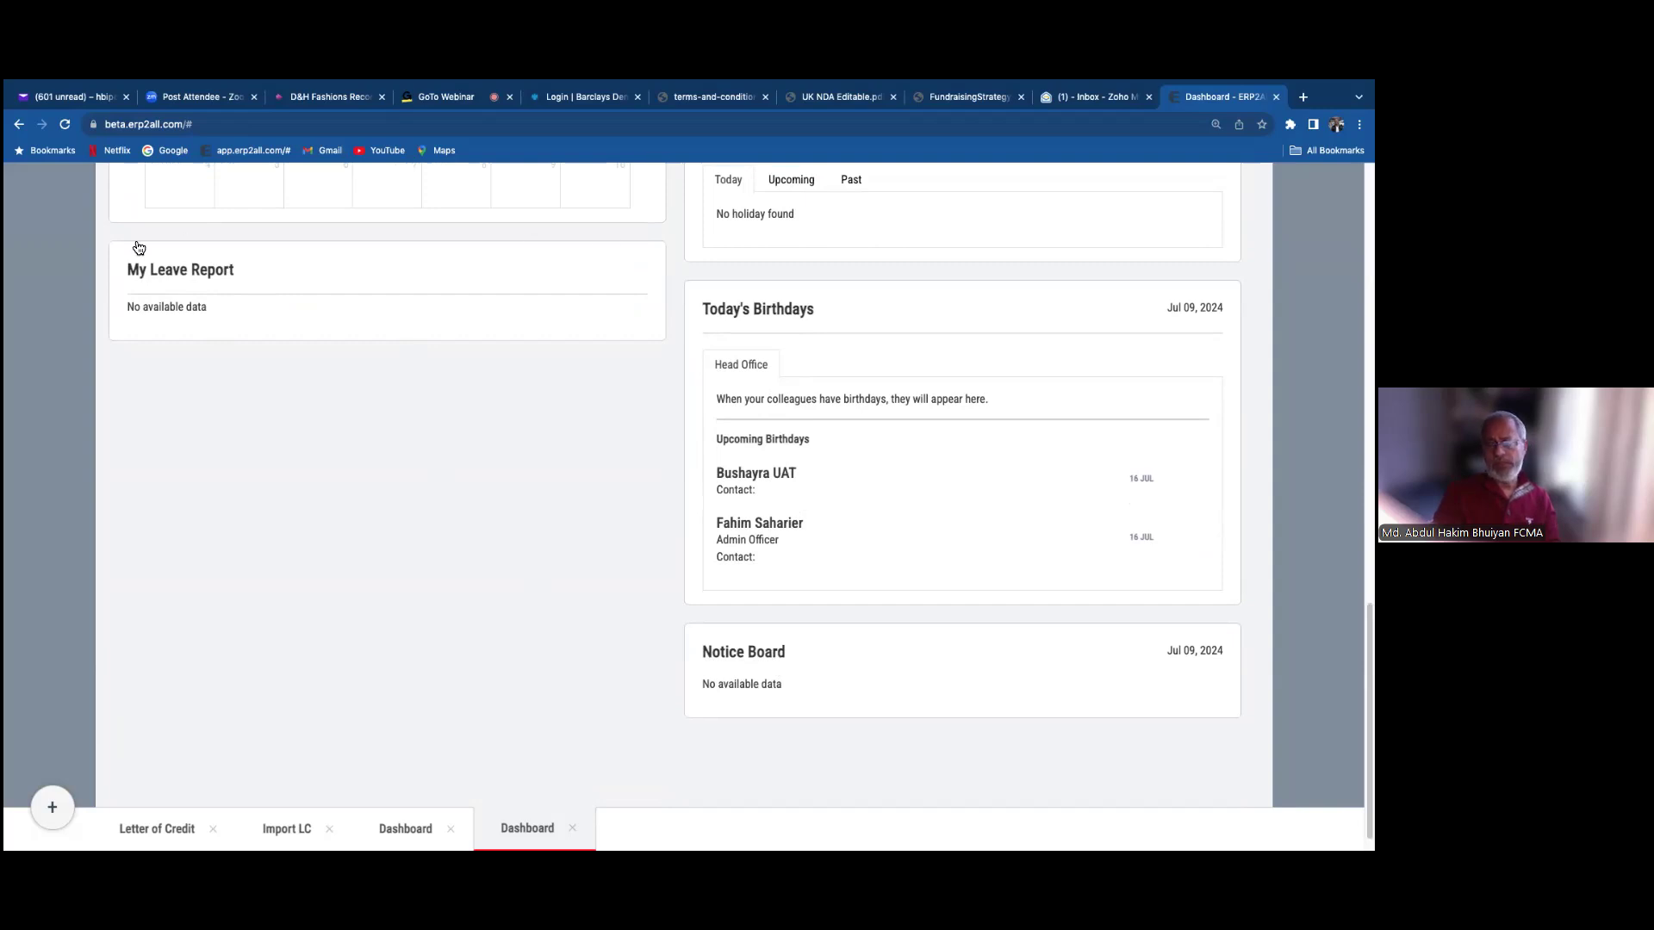
{"action": "scroll", "coordinate": [152, 286], "scroll_direction": "up", "scroll_amount": 10}
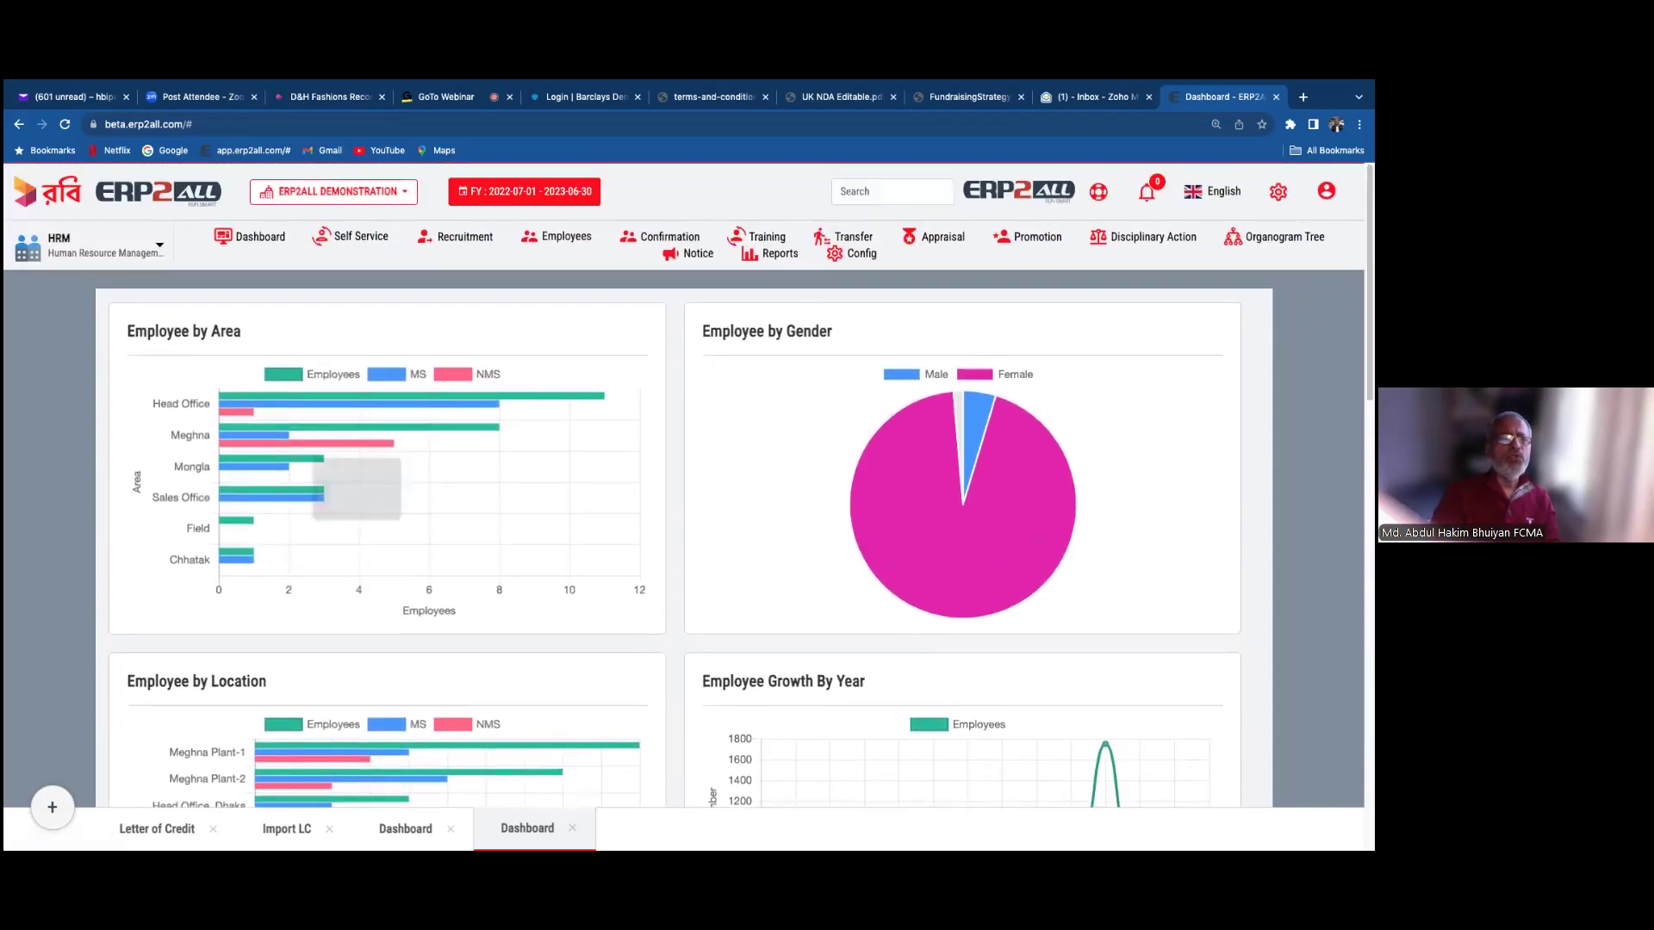
{"action": "left_click", "coordinate": [575, 829]}
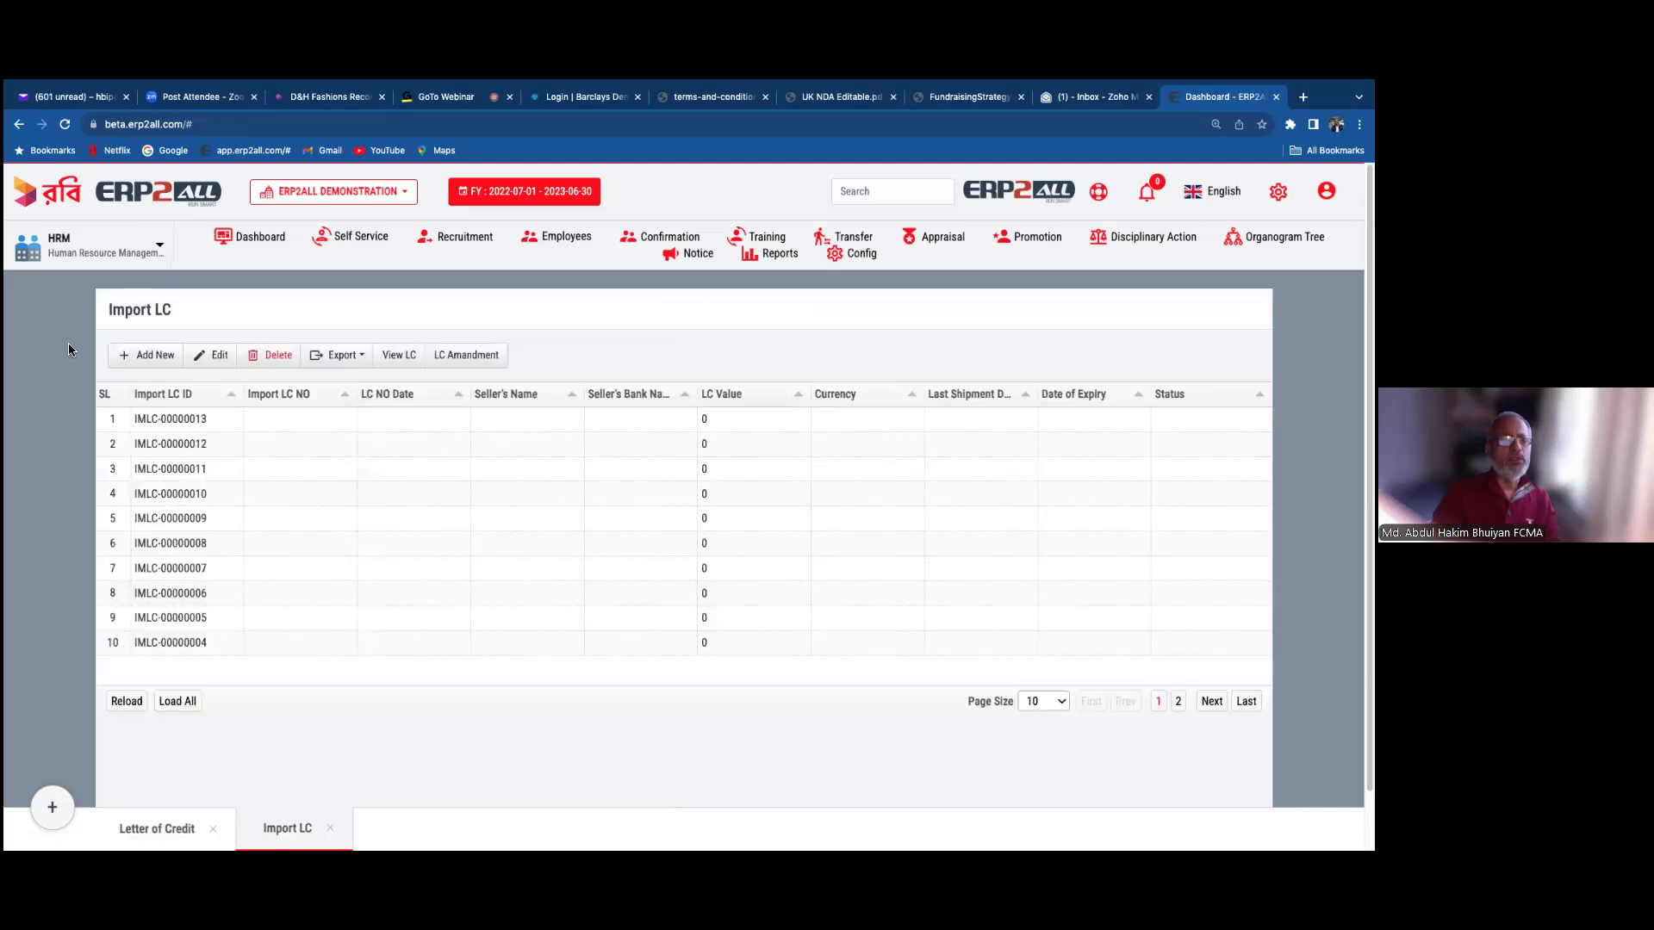
- Return to the Customer Relationship Management module, close the import LC list, and start adding a new lead from the leads list
{"action": "left_click", "coordinate": [159, 244]}
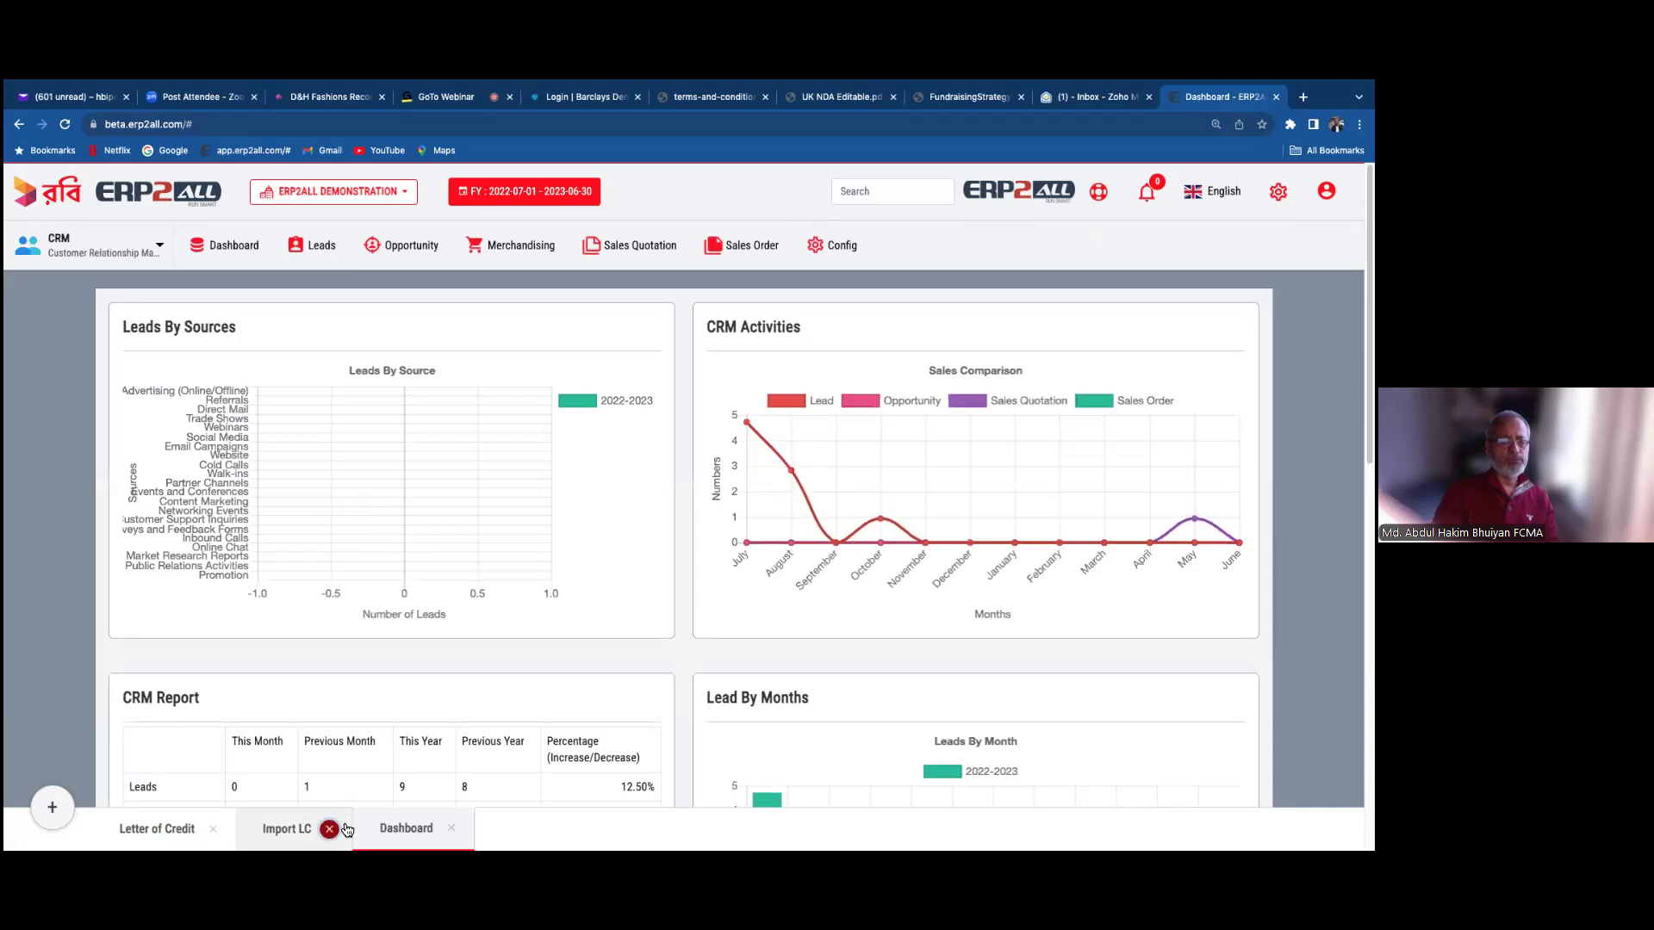
{"action": "left_click", "coordinate": [345, 827]}
{"action": "left_click", "coordinate": [318, 250]}
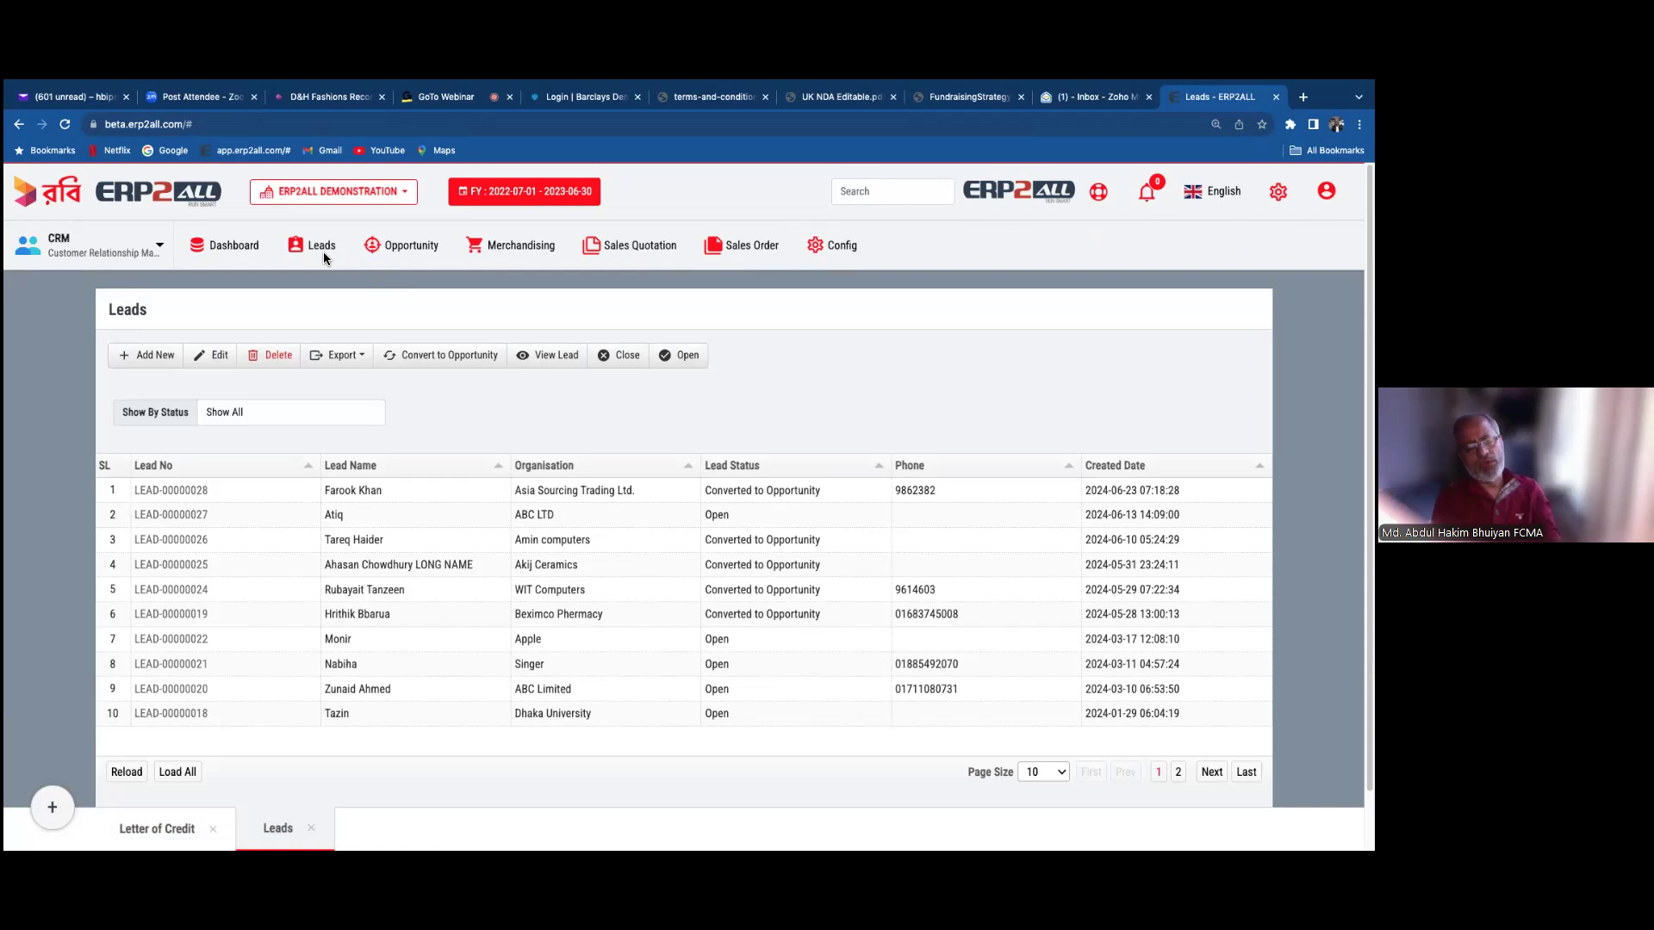
{"action": "left_click", "coordinate": [143, 355]}
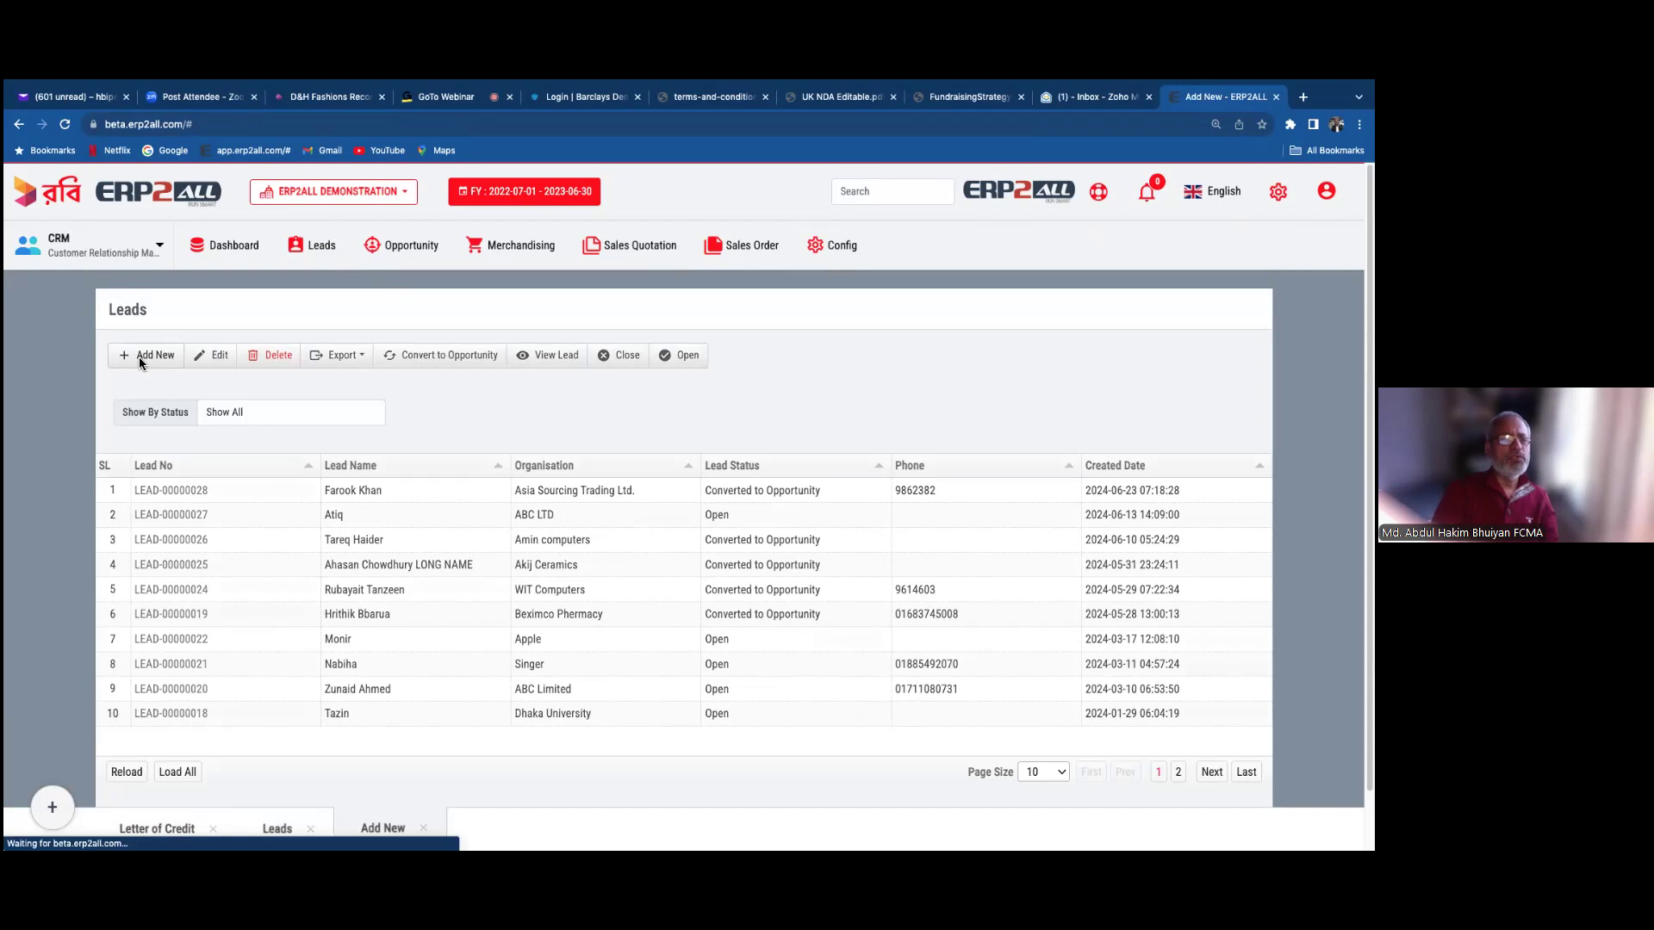
- Fill the new lead's name, email, phone and address from the saved contact details, and go over the classification, mobile and website fields
{"action": "left_click", "coordinate": [188, 392]}
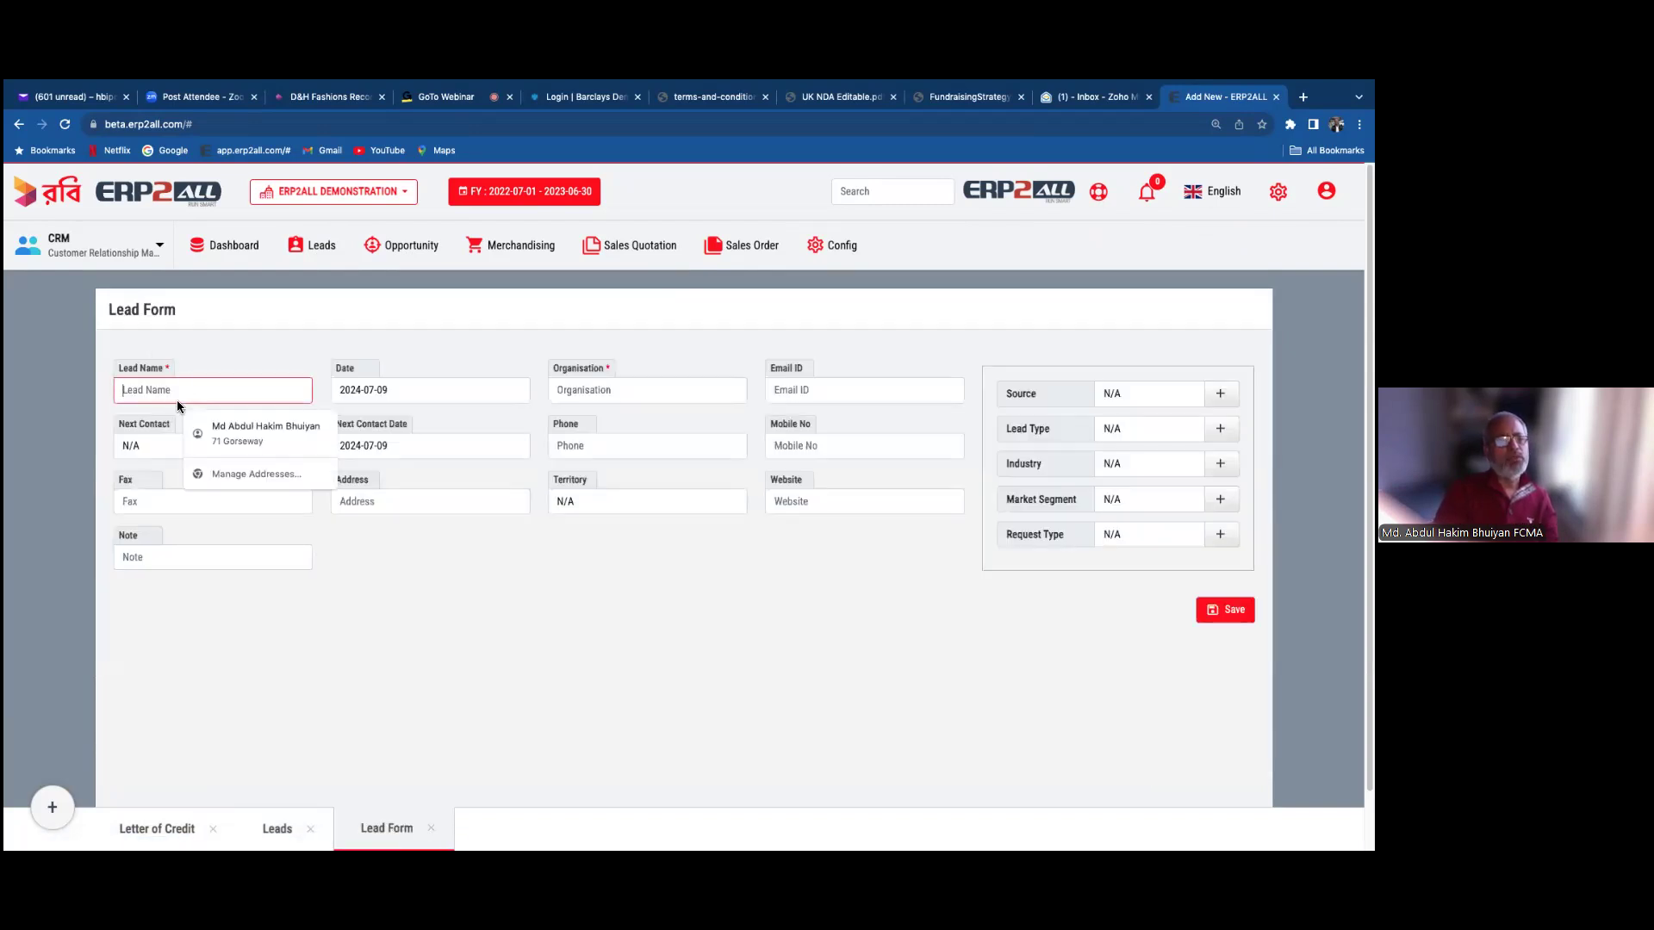
{"action": "left_click", "coordinate": [233, 430]}
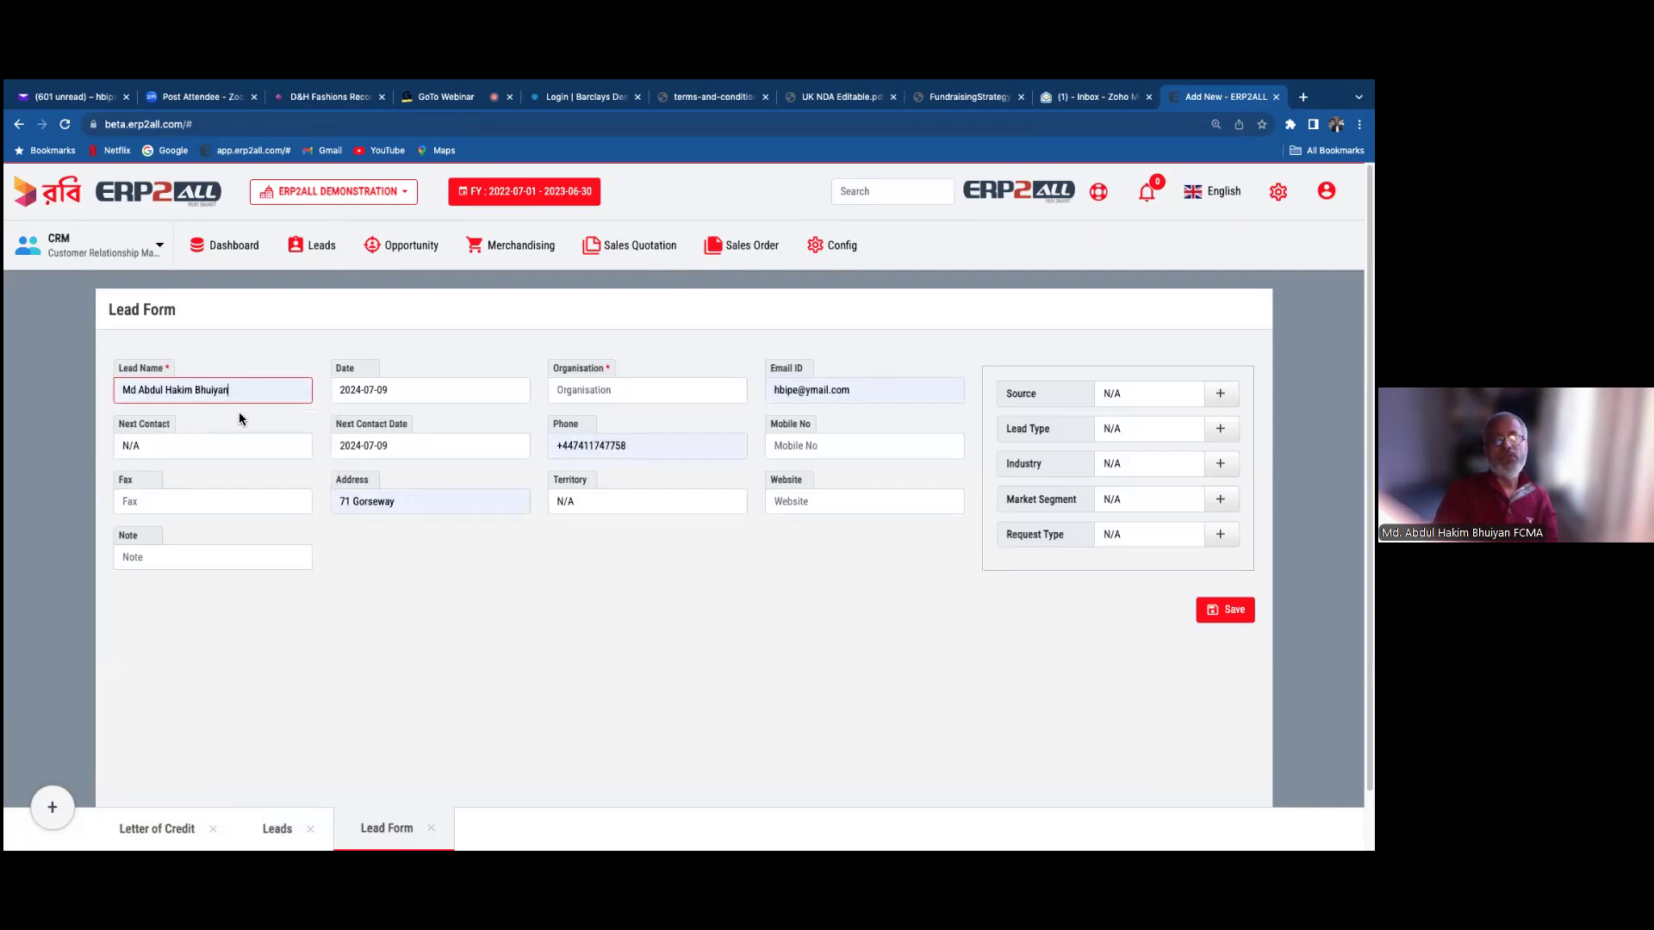
{"action": "left_click_drag", "start_coordinate": [1037, 398], "coordinate": [996, 392]}
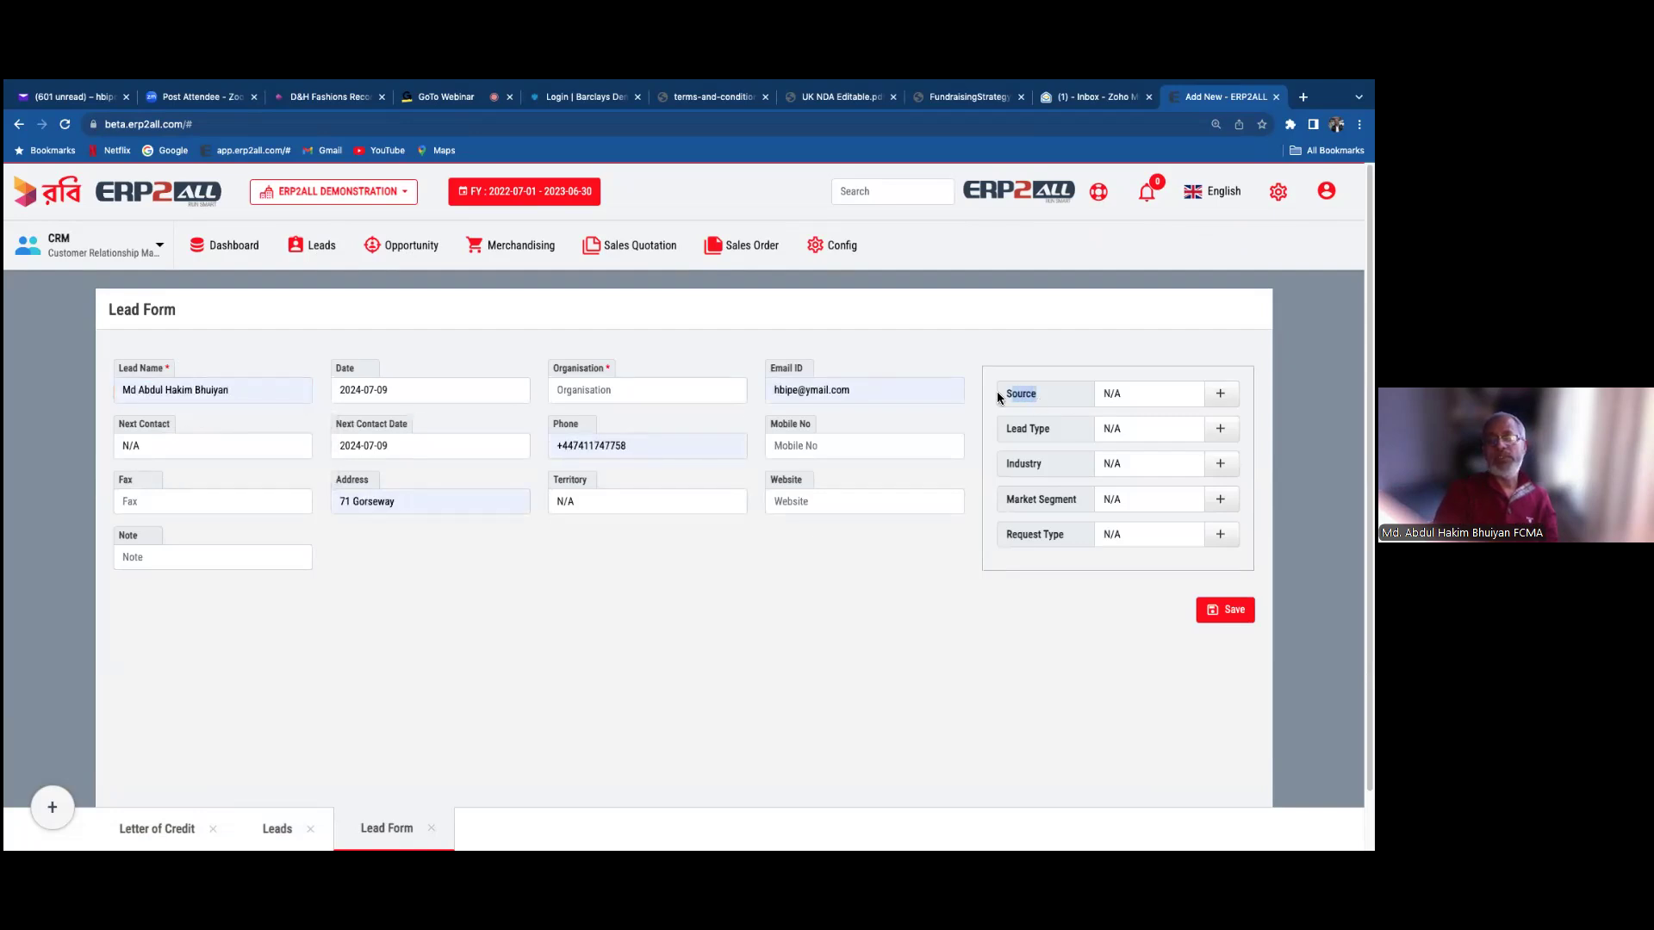
{"action": "left_click_drag", "start_coordinate": [1069, 430], "coordinate": [1007, 534]}
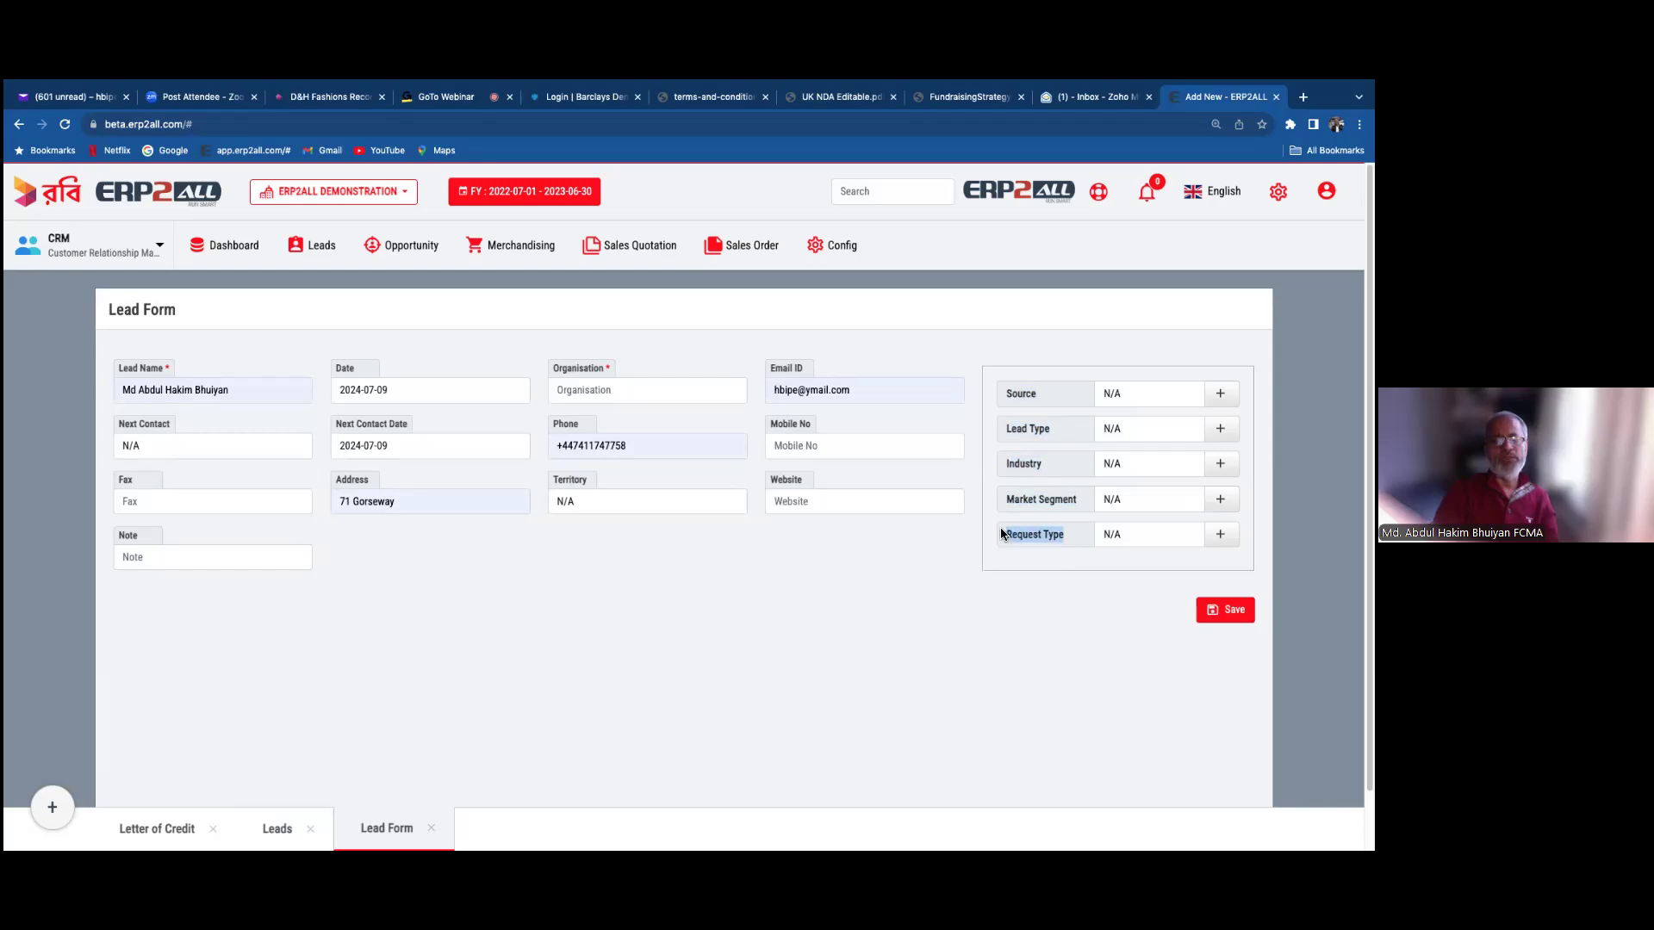
{"action": "left_click", "coordinate": [787, 446]}
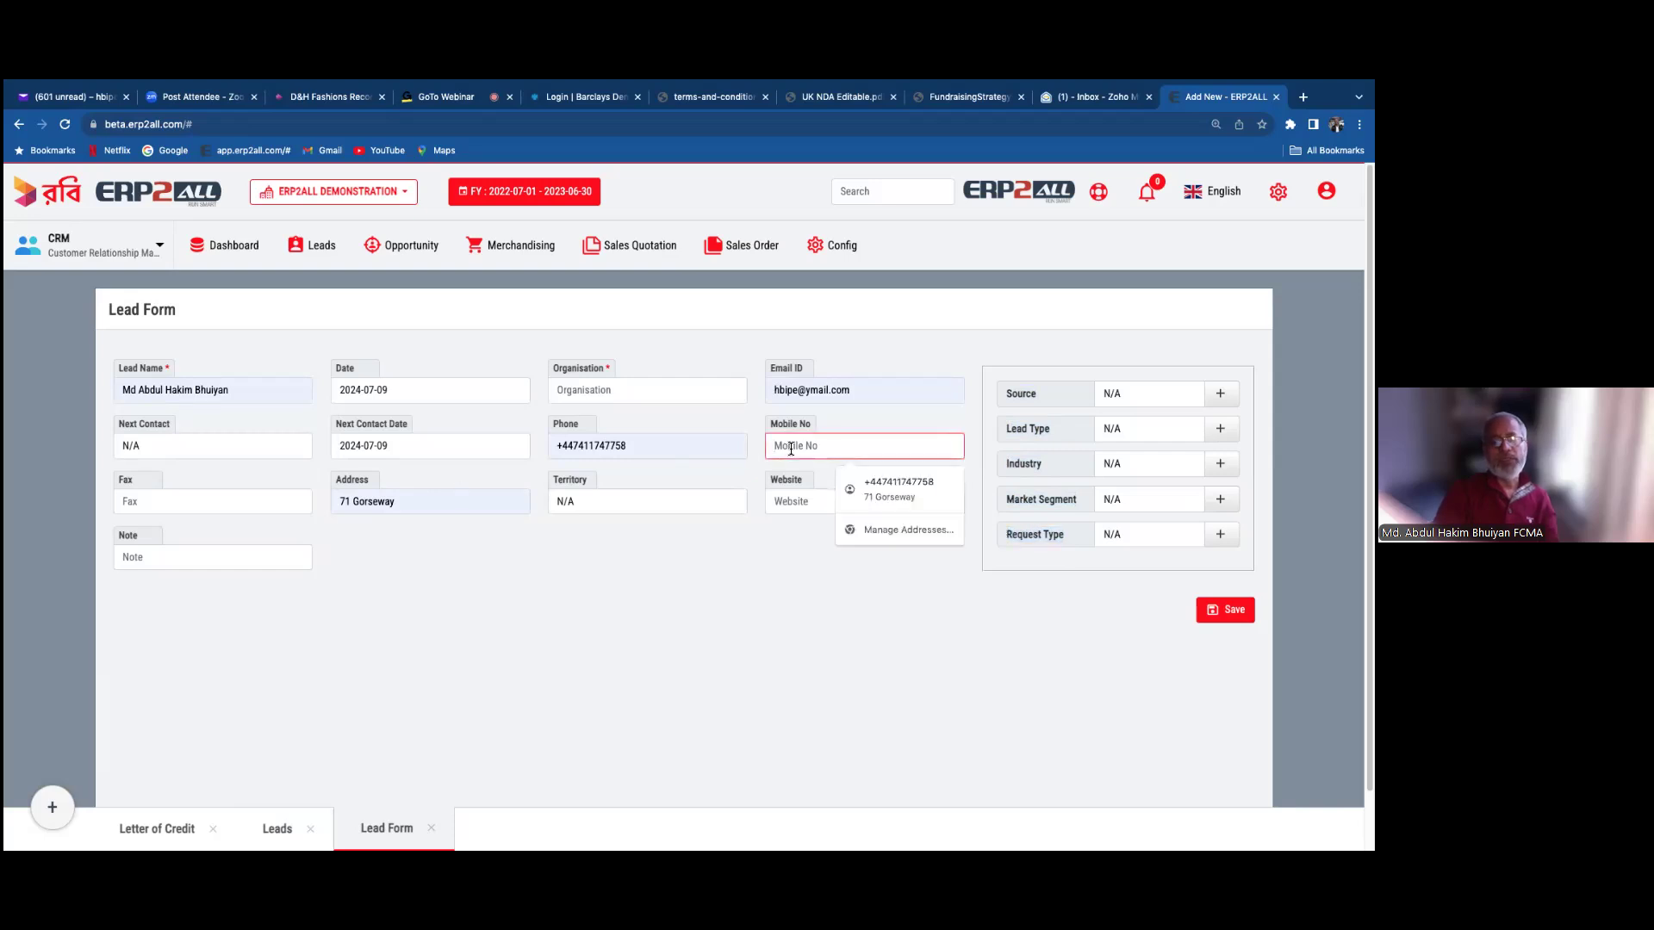
{"action": "left_click", "coordinate": [779, 501]}
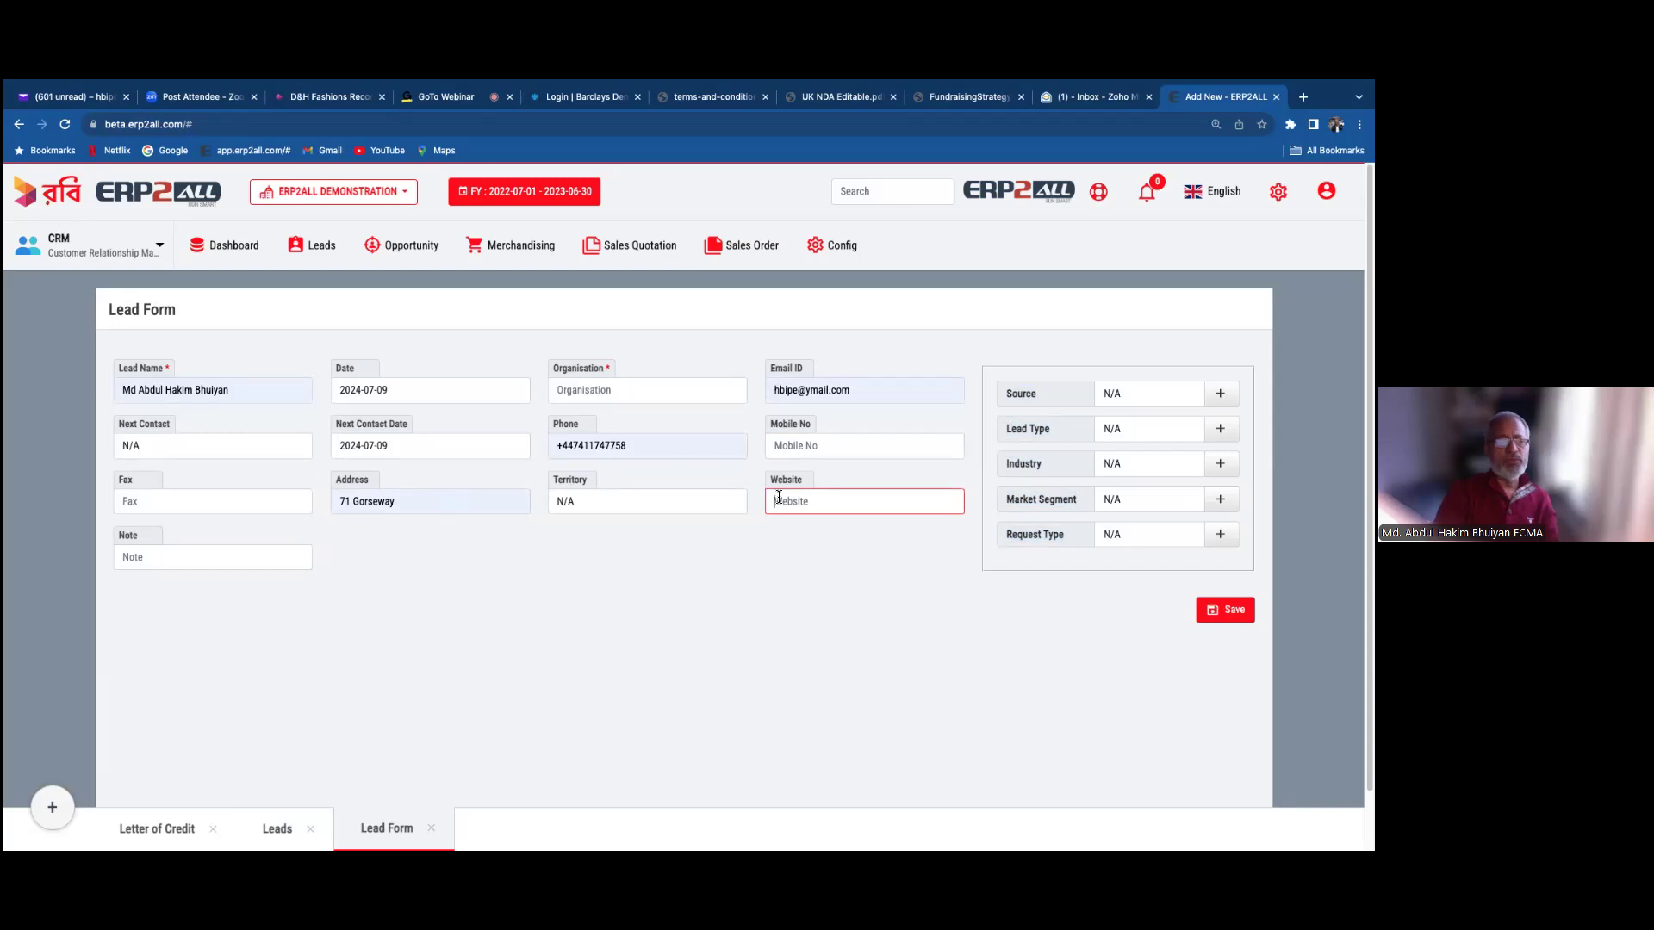
- Assign the listed employee as the lead's next contact, and check the calendar for the next contact date
{"action": "left_click", "coordinate": [162, 441]}
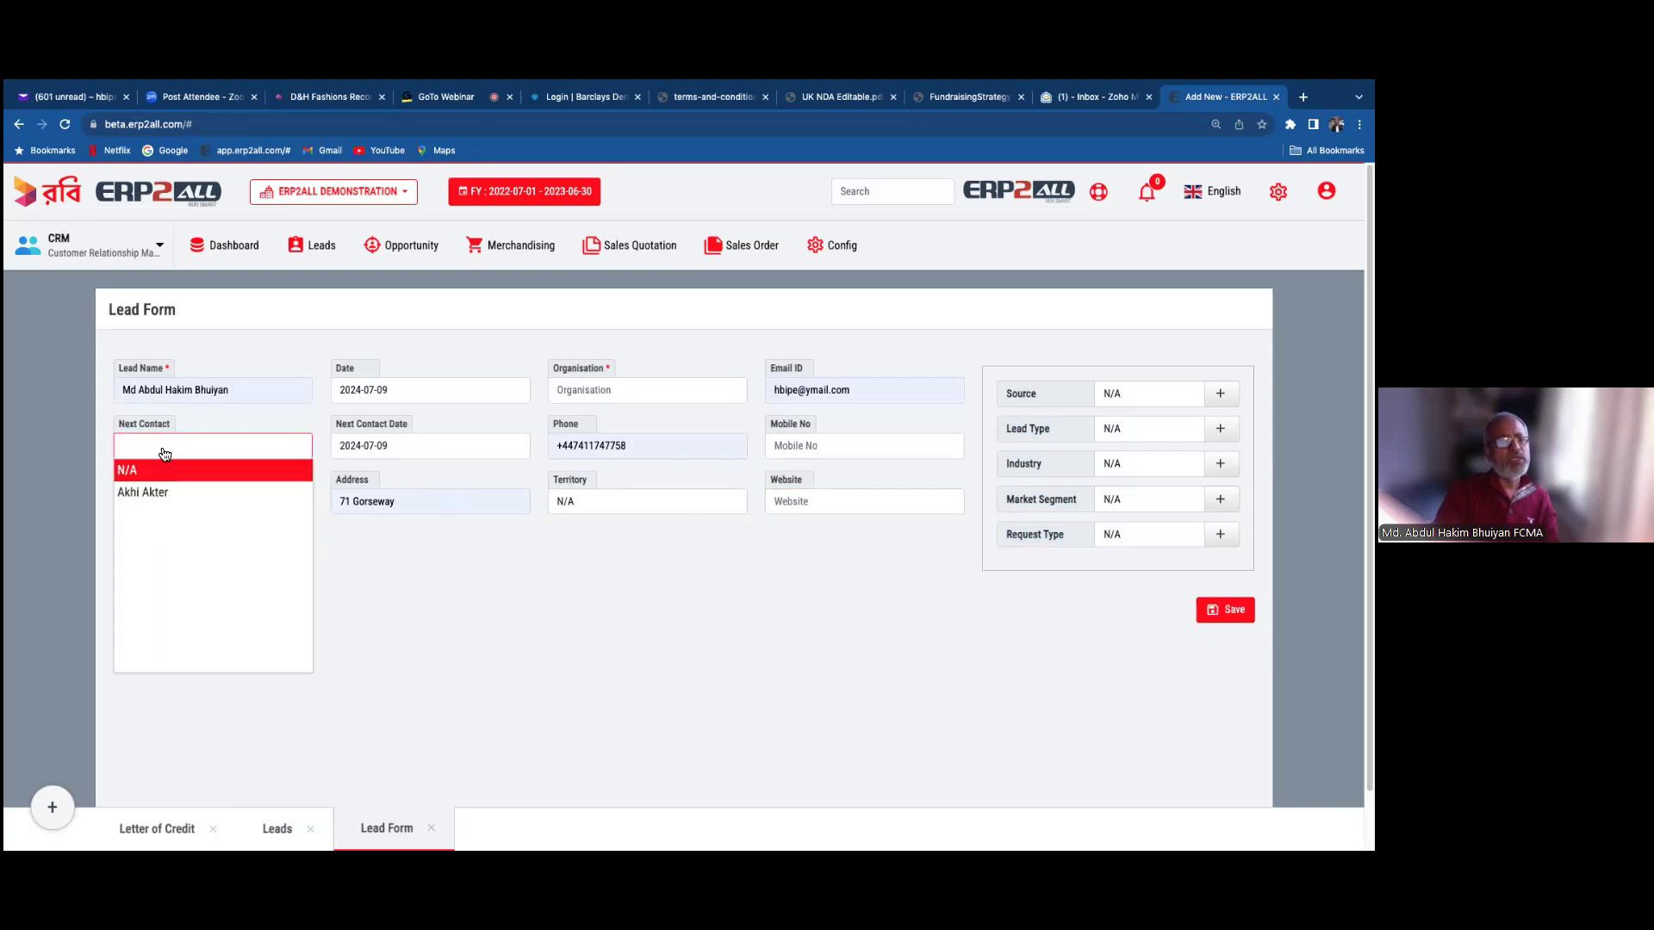
{"action": "left_click", "coordinate": [173, 498]}
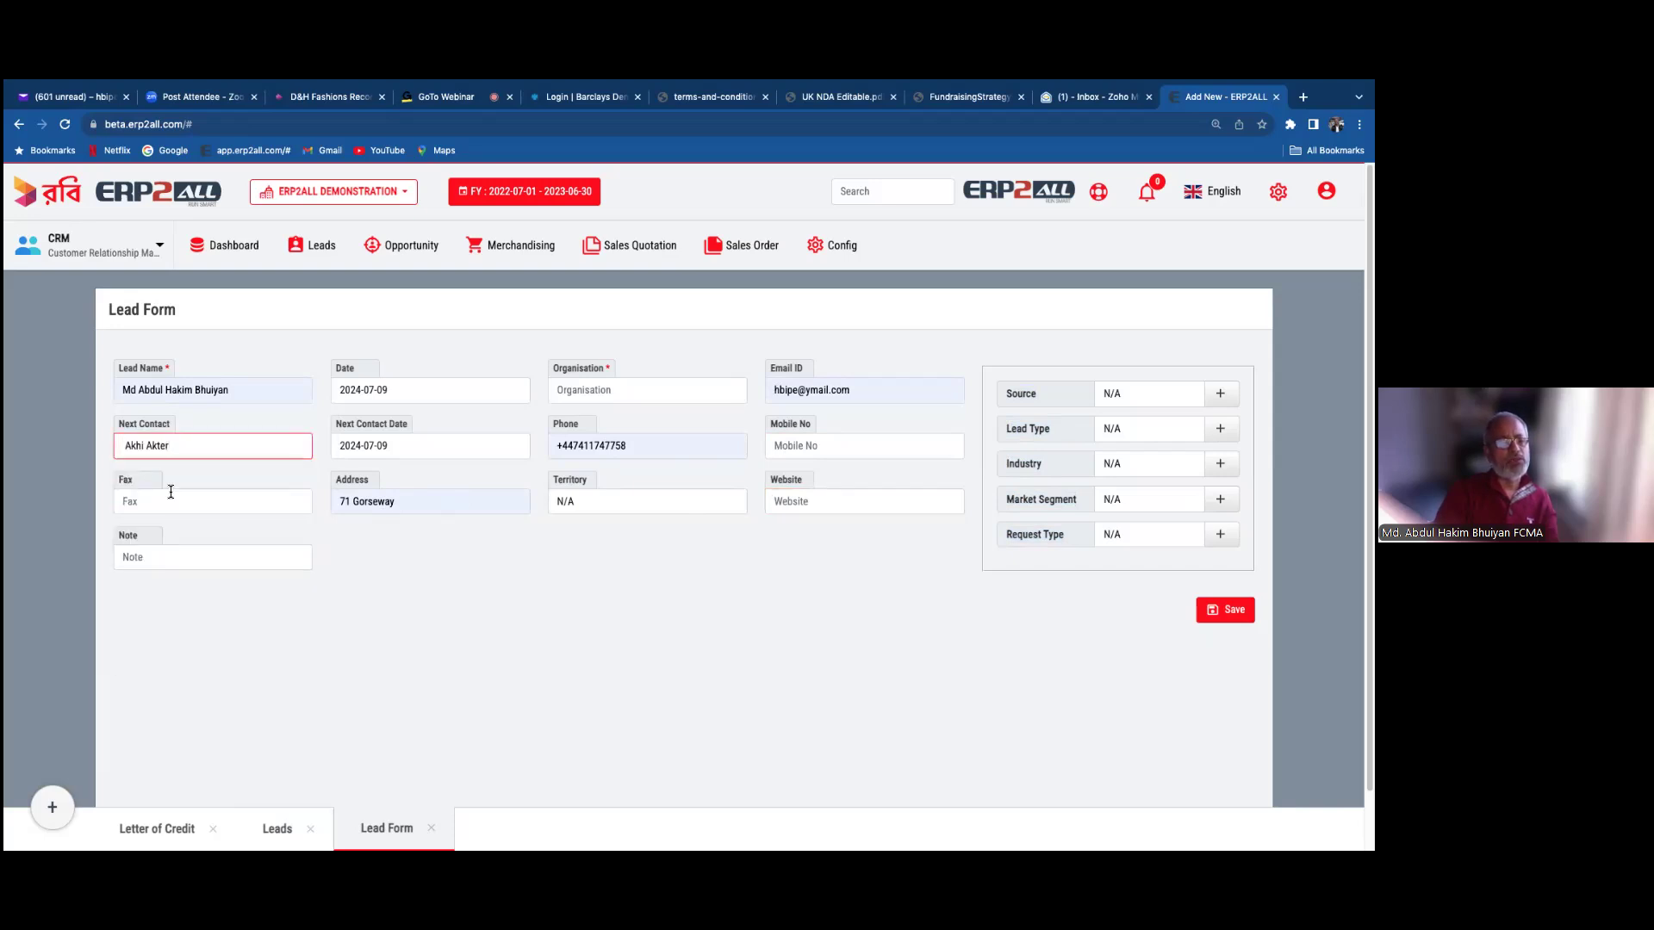
{"action": "left_click", "coordinate": [417, 437]}
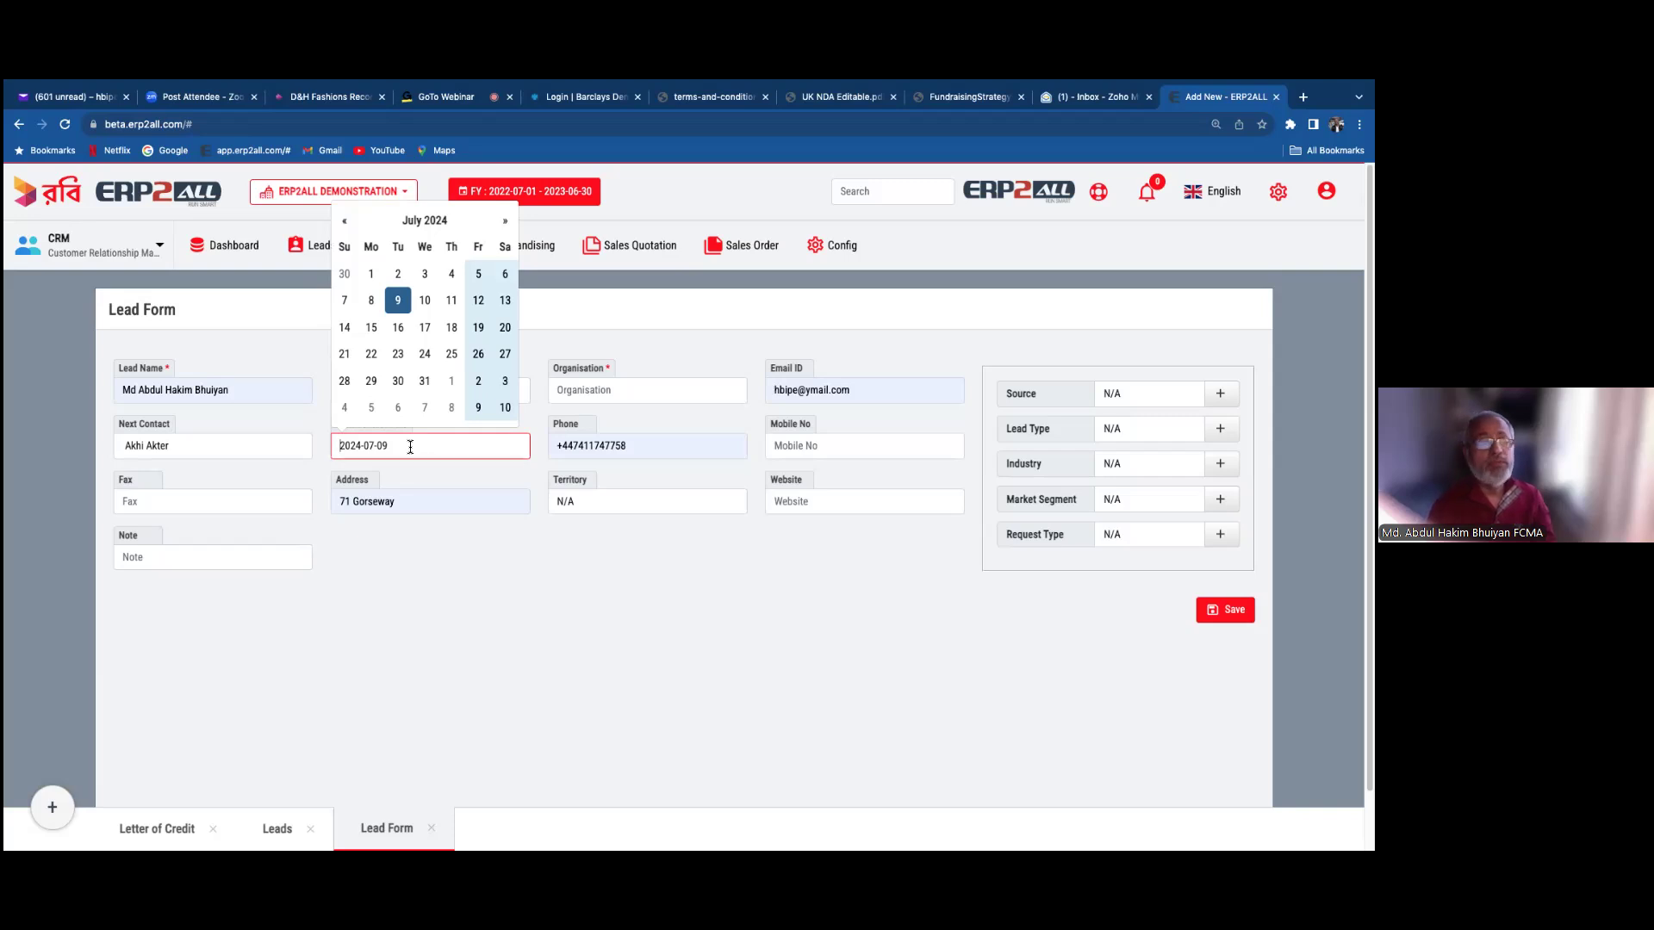
{"action": "left_click", "coordinate": [416, 591]}
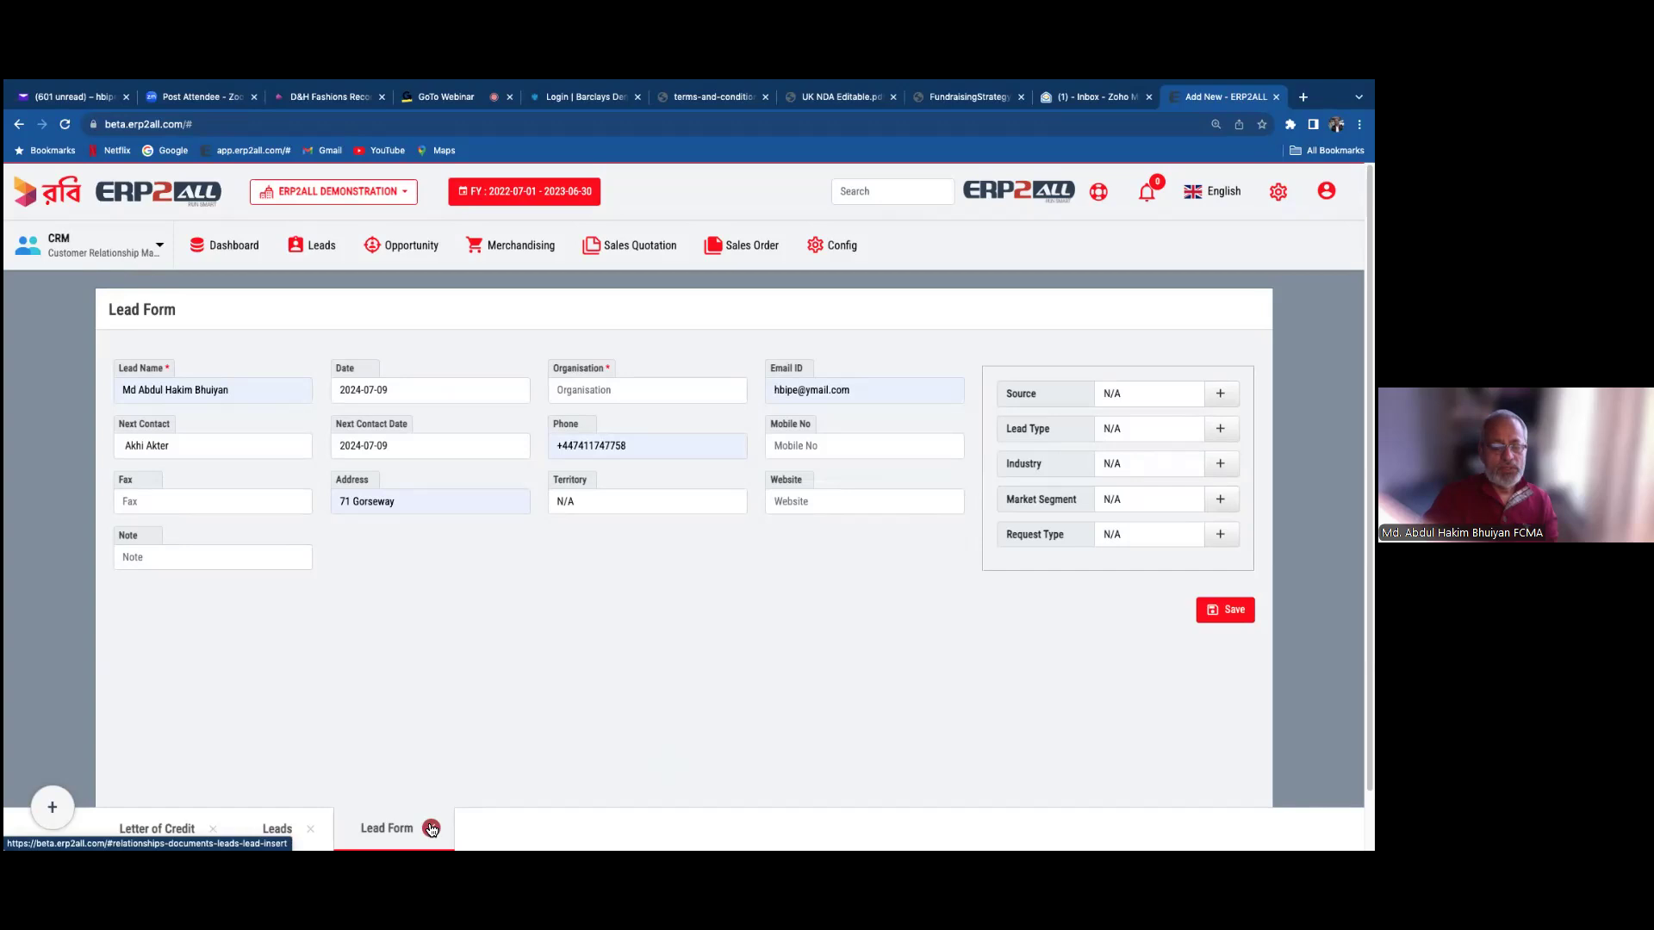
- Select the Asia Sourcing Trading Ltd. lead in the leads list, and open the first opportunity for editing to review its details and products
{"action": "left_click", "coordinate": [277, 829]}
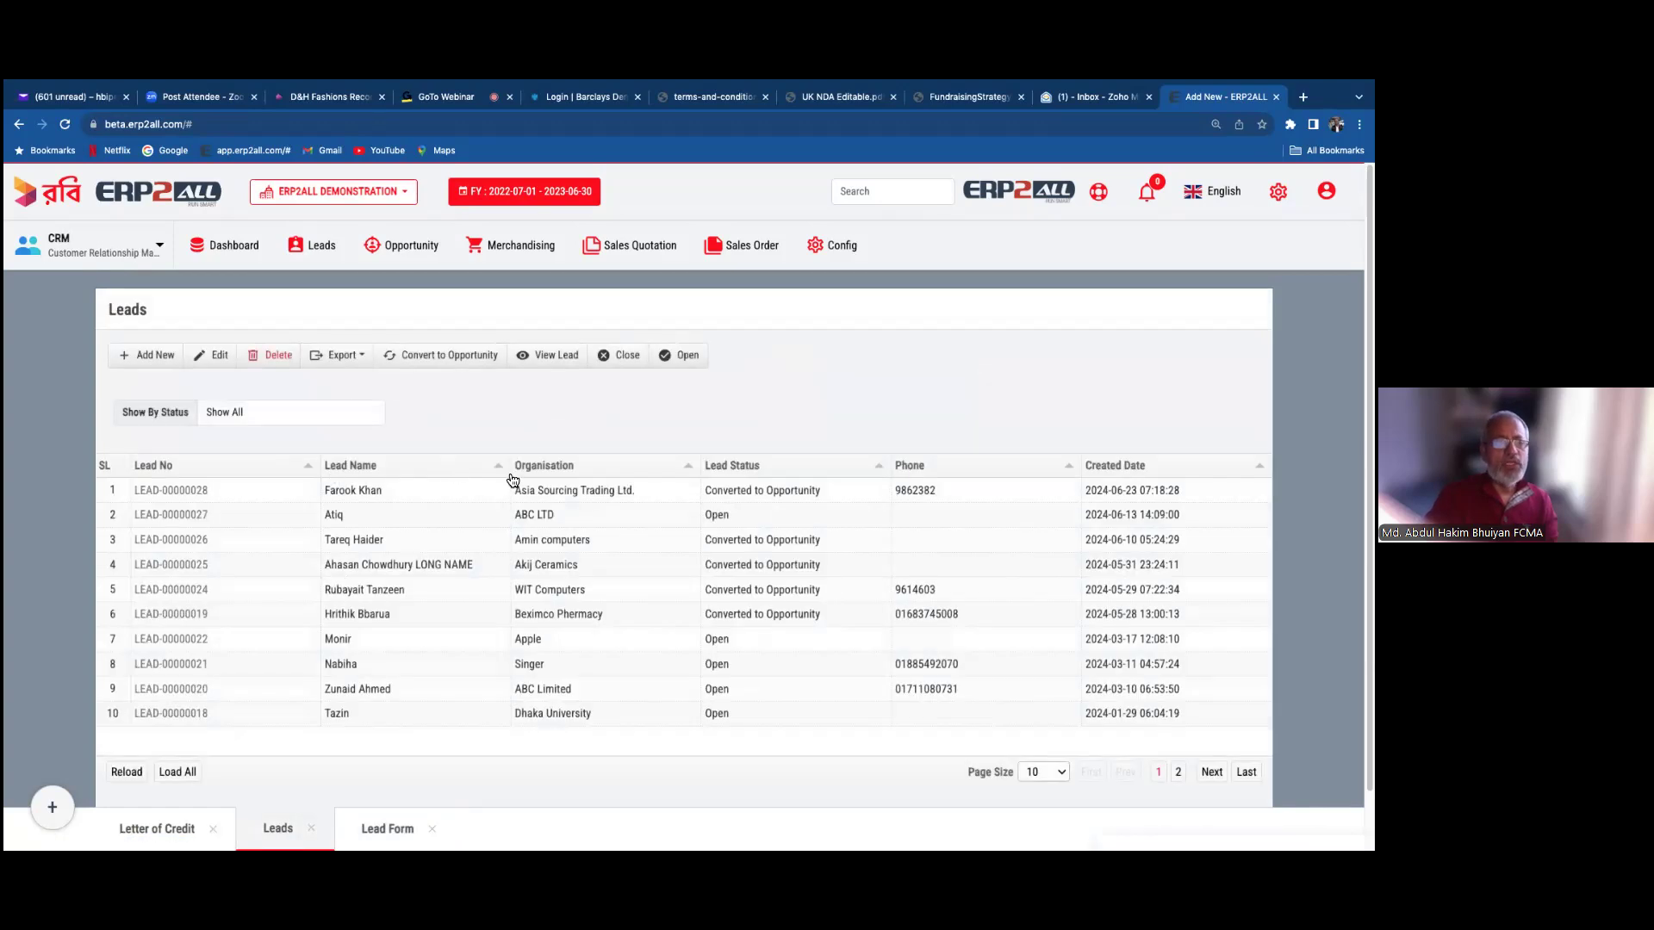
{"action": "left_click", "coordinate": [554, 493]}
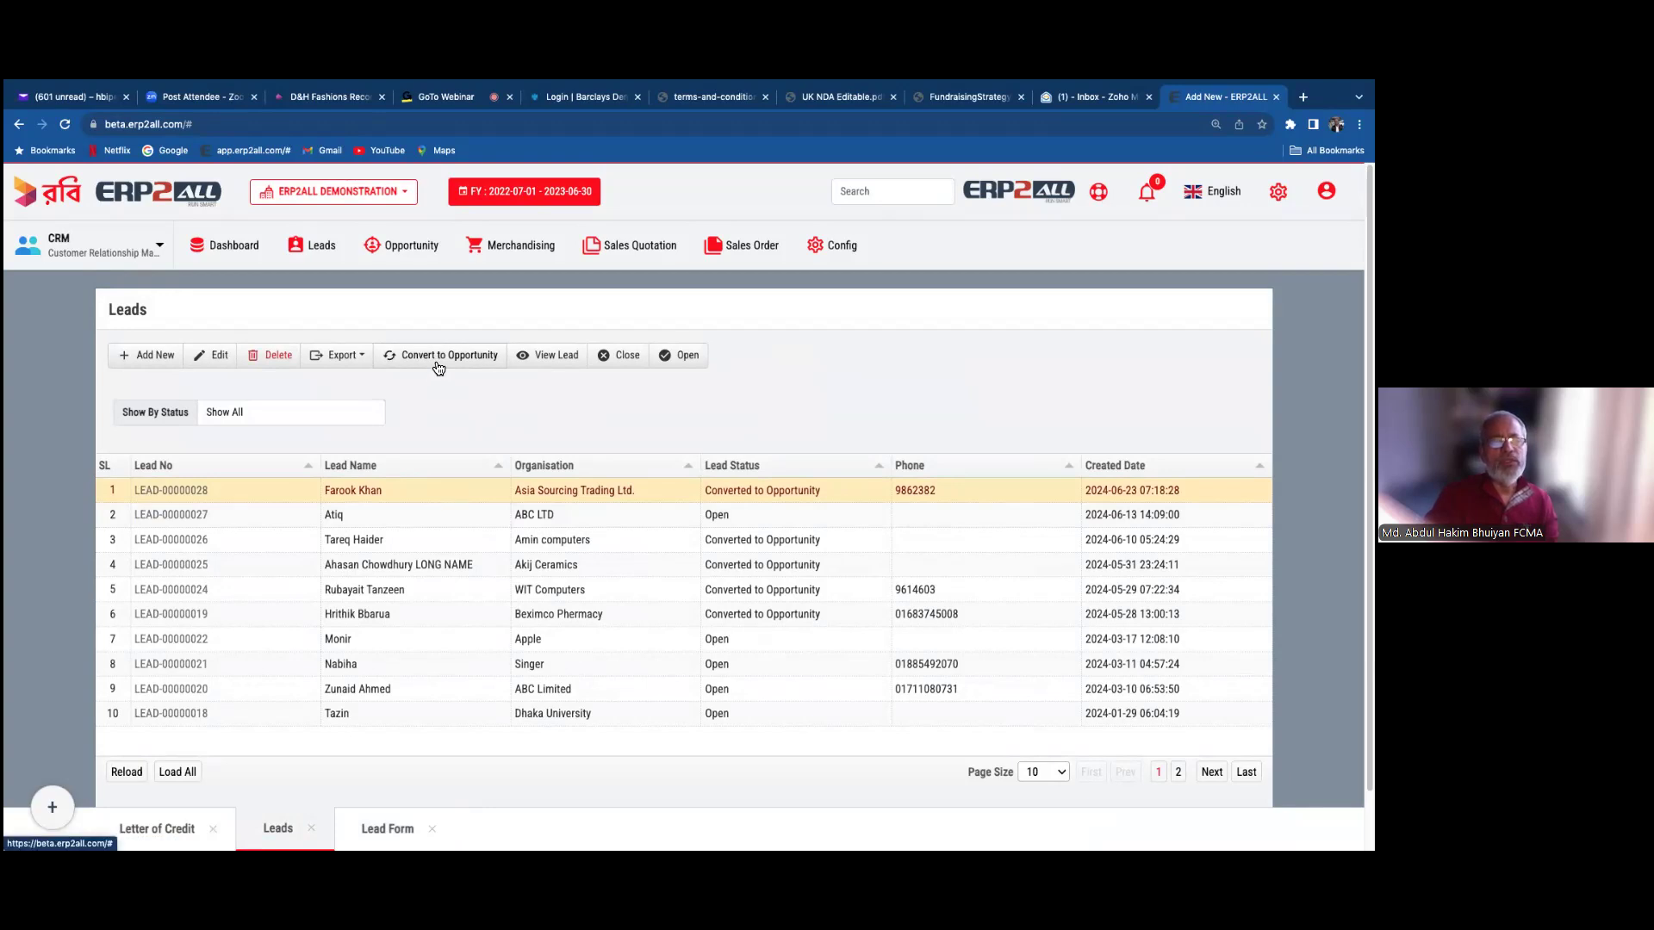
{"action": "left_click", "coordinate": [409, 248]}
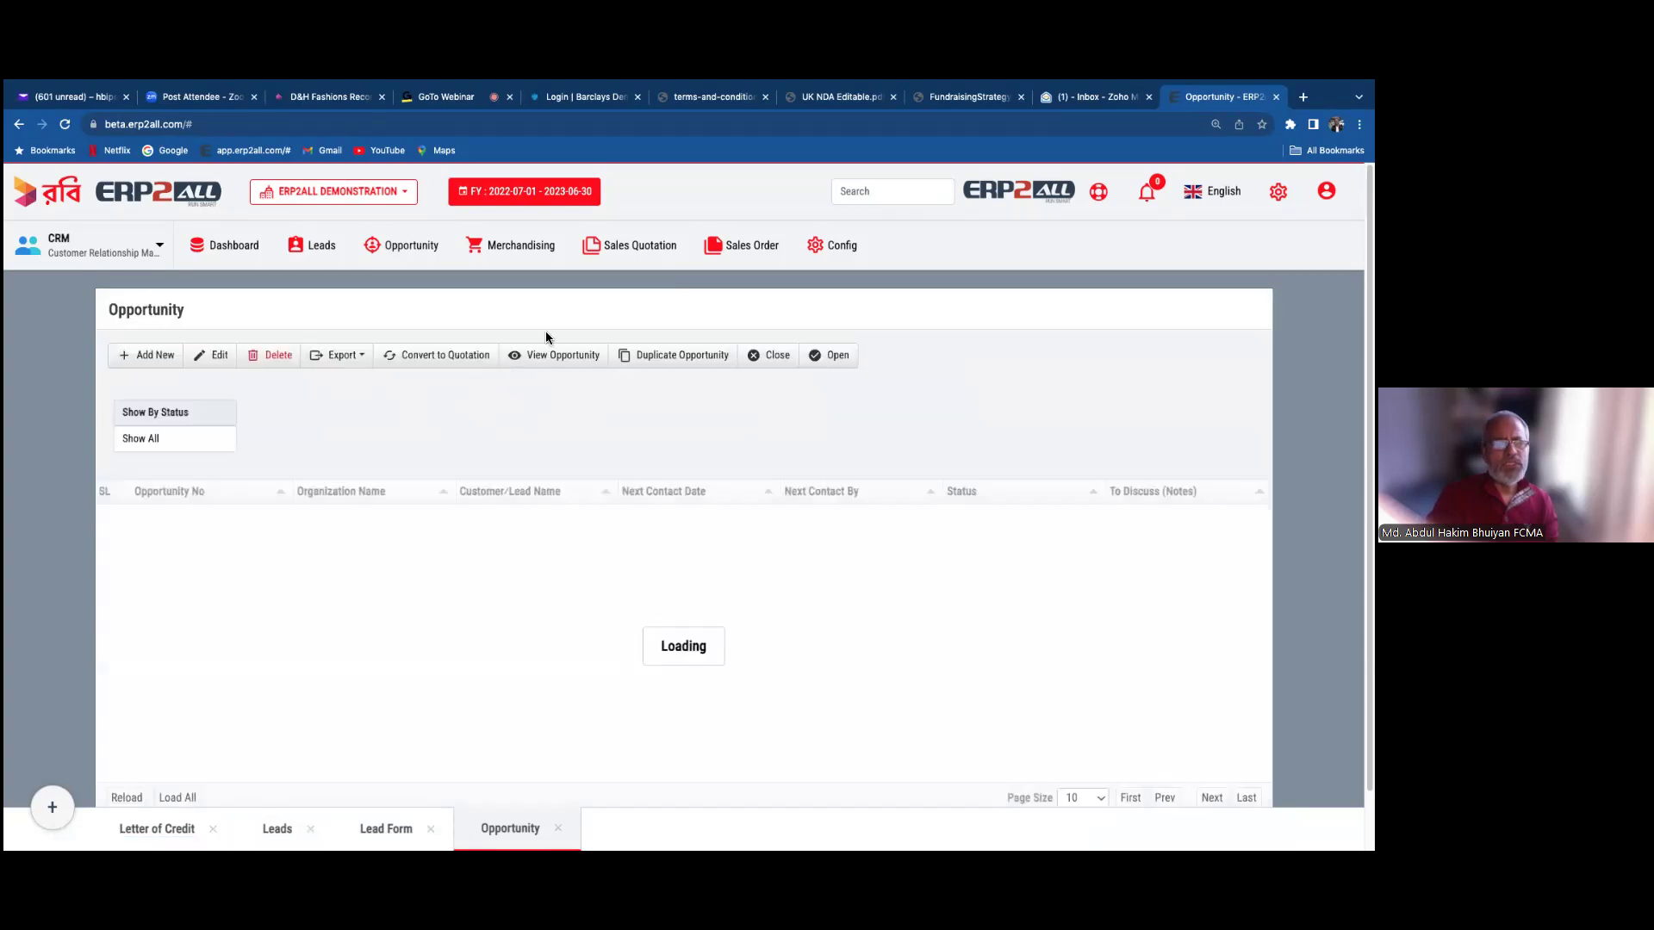
{"action": "left_click", "coordinate": [306, 522]}
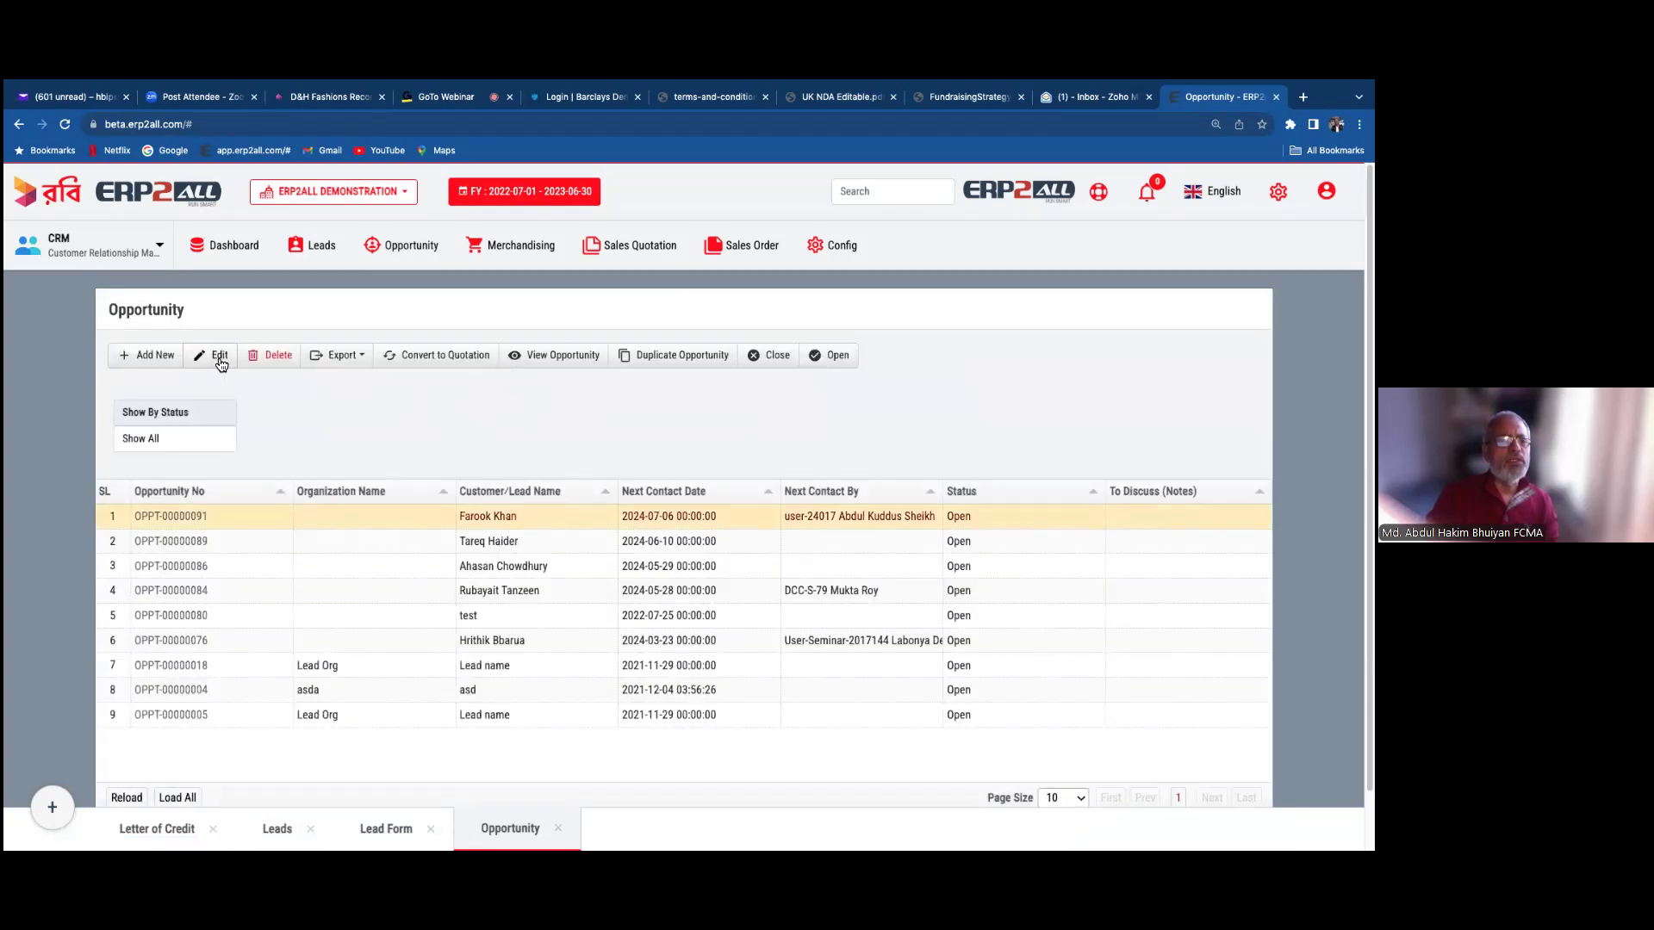
{"action": "left_click", "coordinate": [219, 357]}
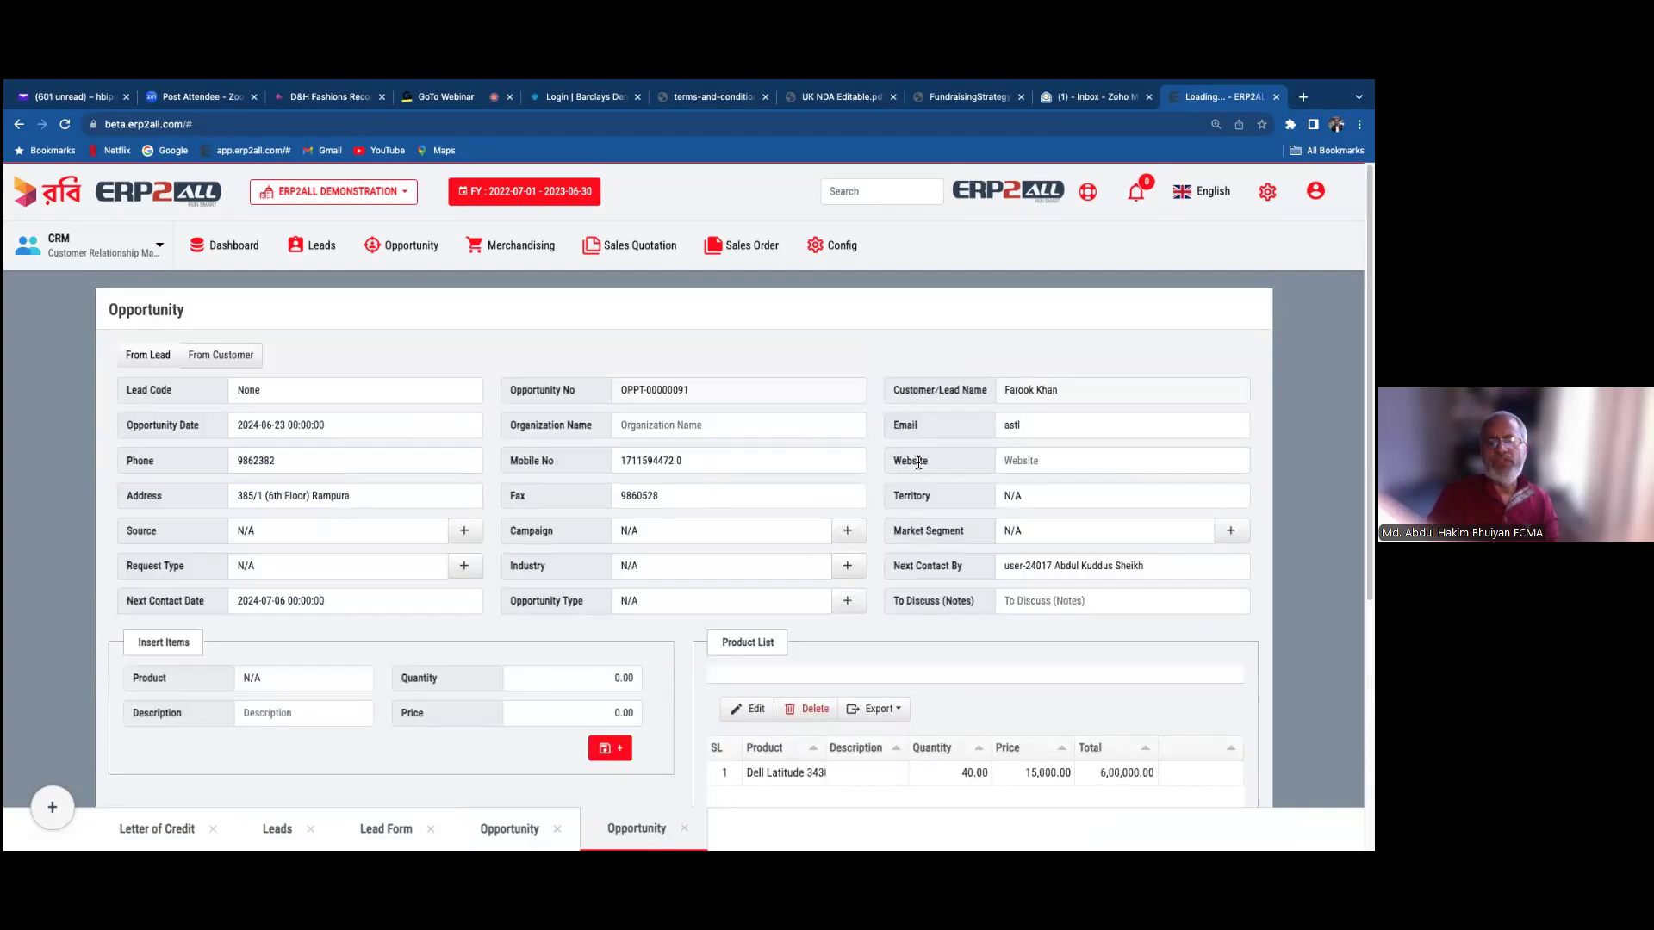
{"action": "scroll", "coordinate": [800, 435], "scroll_direction": "down", "scroll_amount": 5}
{"action": "scroll", "coordinate": [799, 435], "scroll_direction": "up", "scroll_amount": 3}
{"action": "scroll", "coordinate": [685, 482], "scroll_direction": "up", "scroll_amount": 3}
{"action": "scroll", "coordinate": [685, 483], "scroll_direction": "down", "scroll_amount": 4}
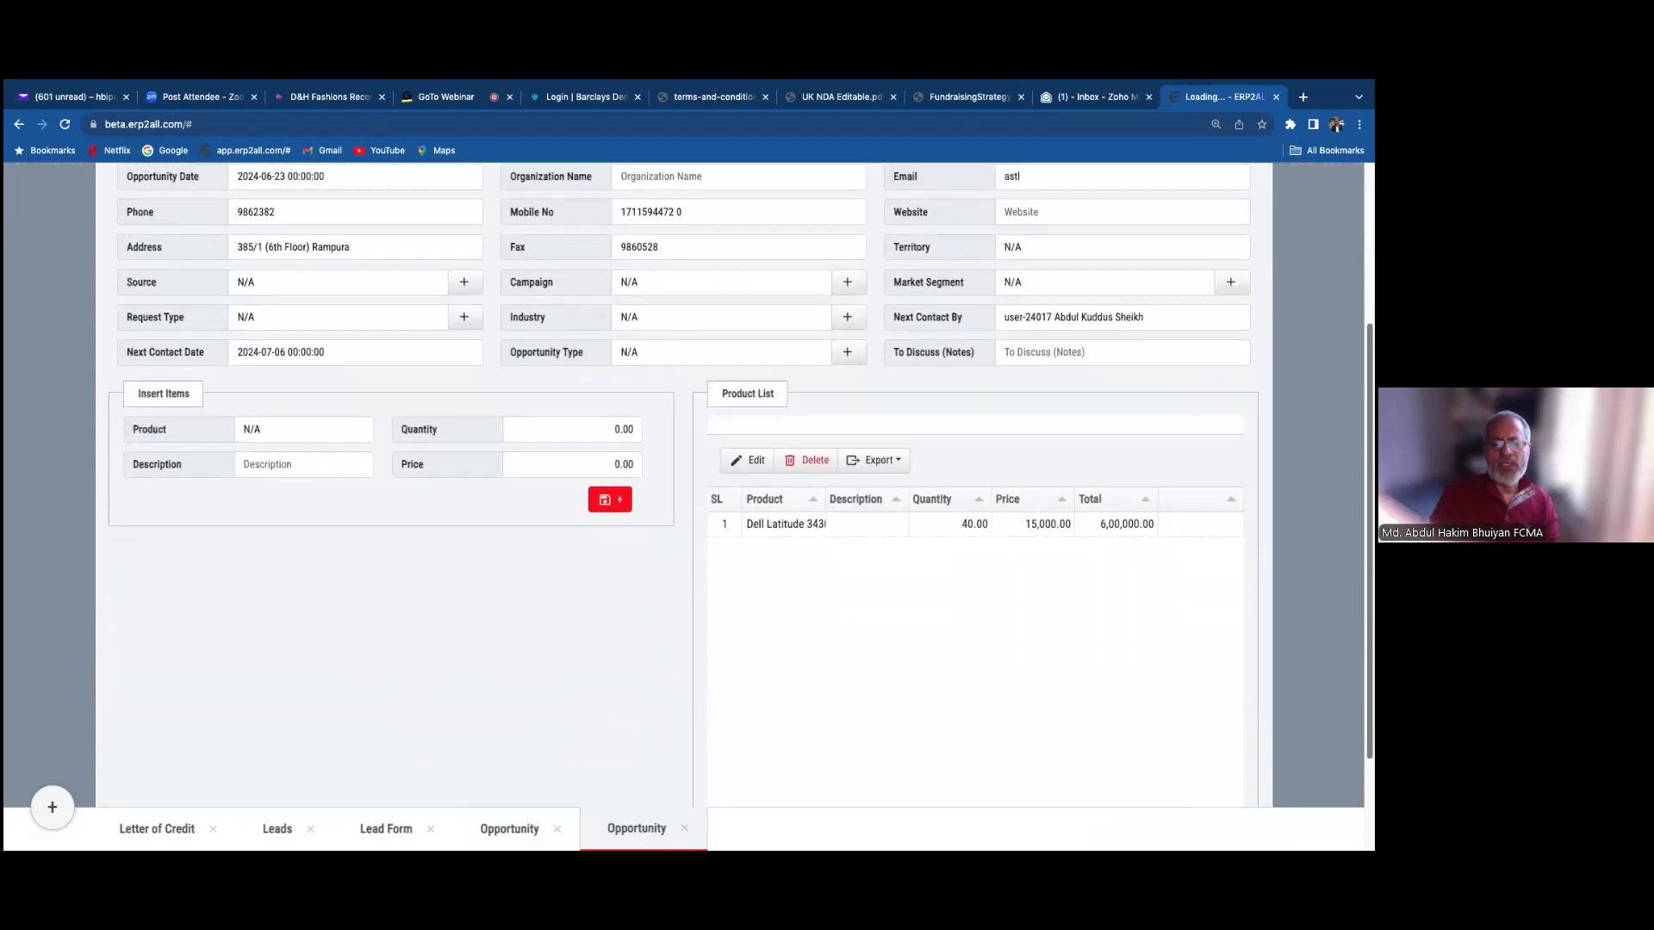
{"action": "scroll", "coordinate": [685, 482], "scroll_direction": "up", "scroll_amount": 3}
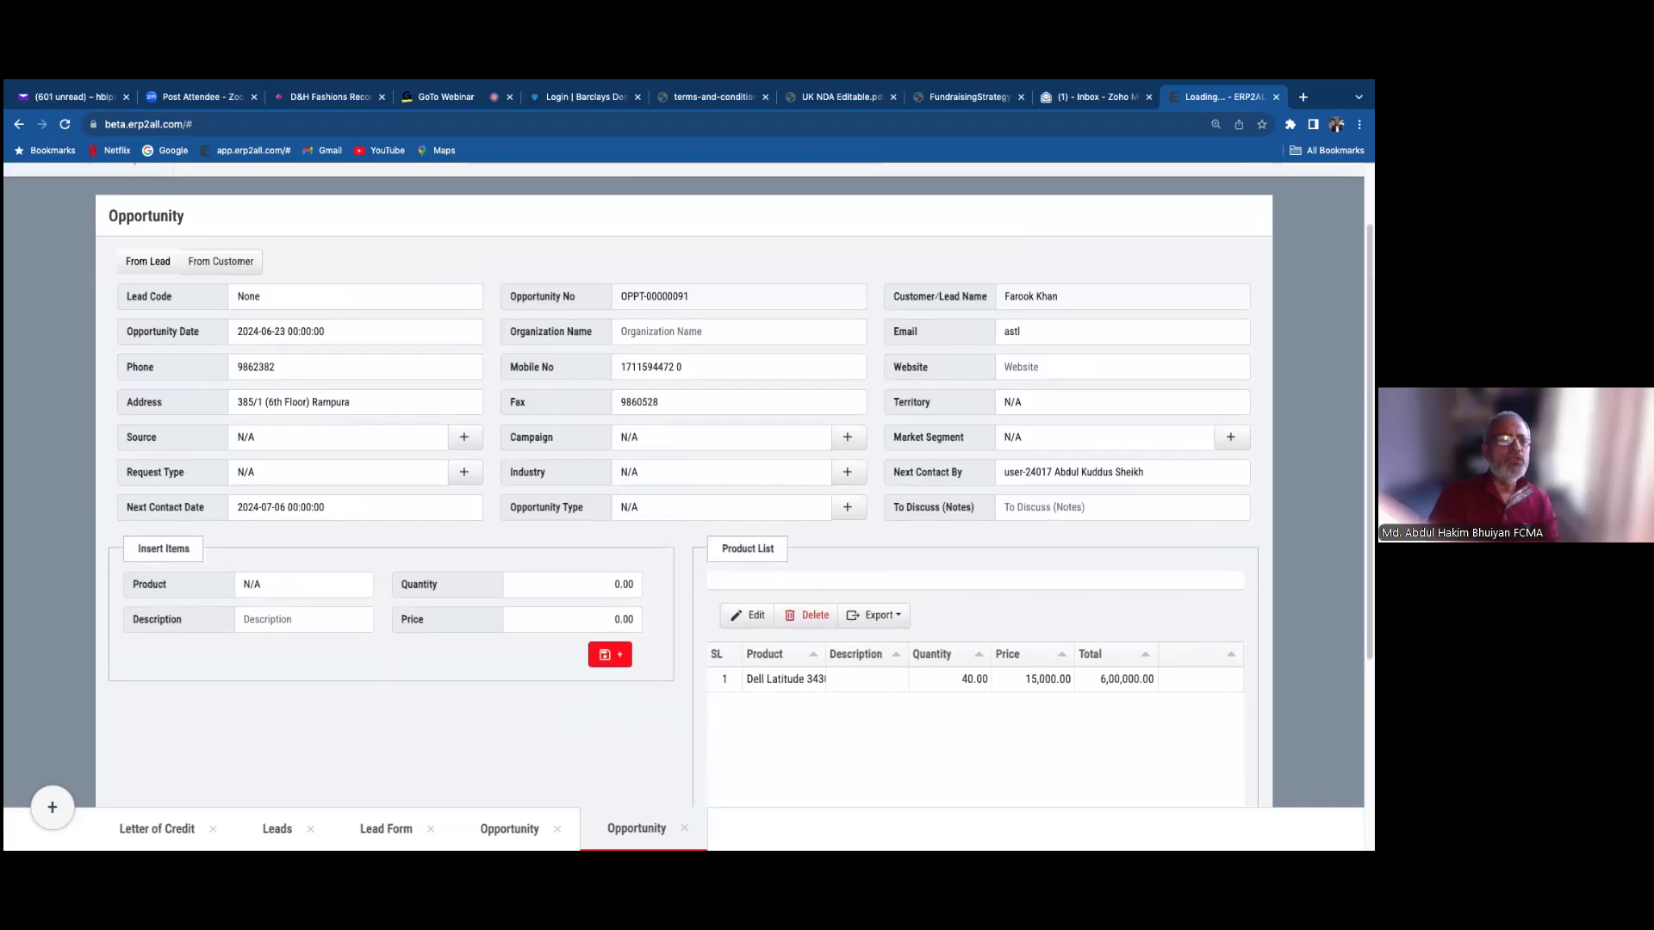
- Examine the opportunity's product, description, quantity and price entry fields and its product list, and close the opportunity form
{"action": "left_click", "coordinate": [291, 586]}
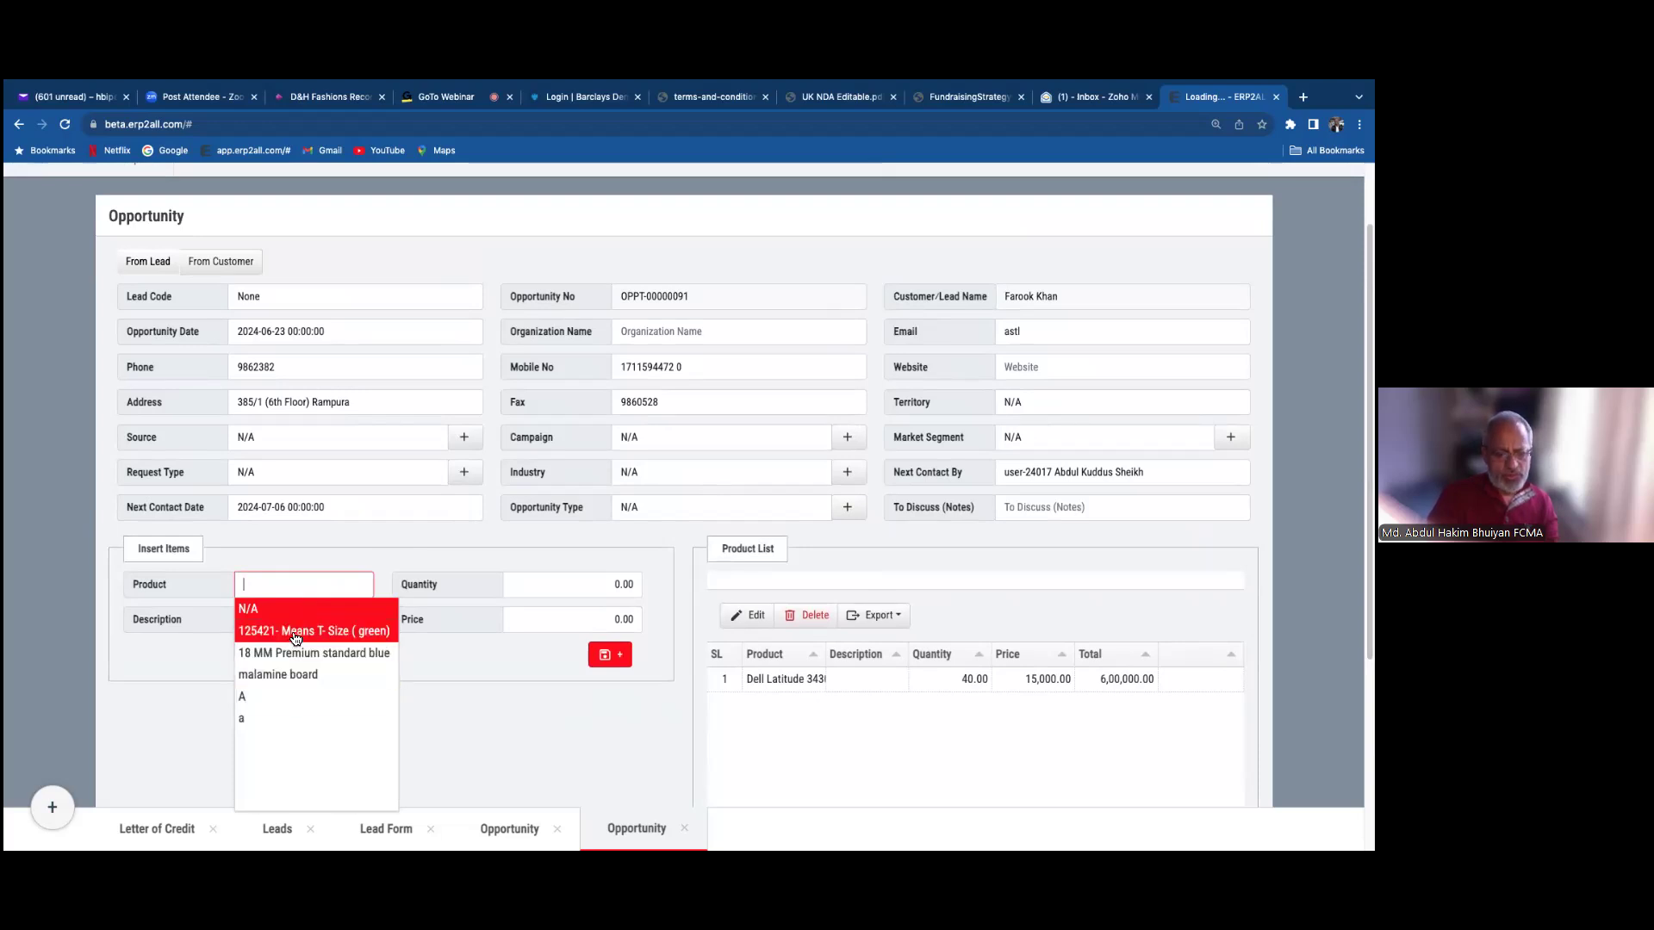
{"action": "left_click", "coordinate": [307, 555]}
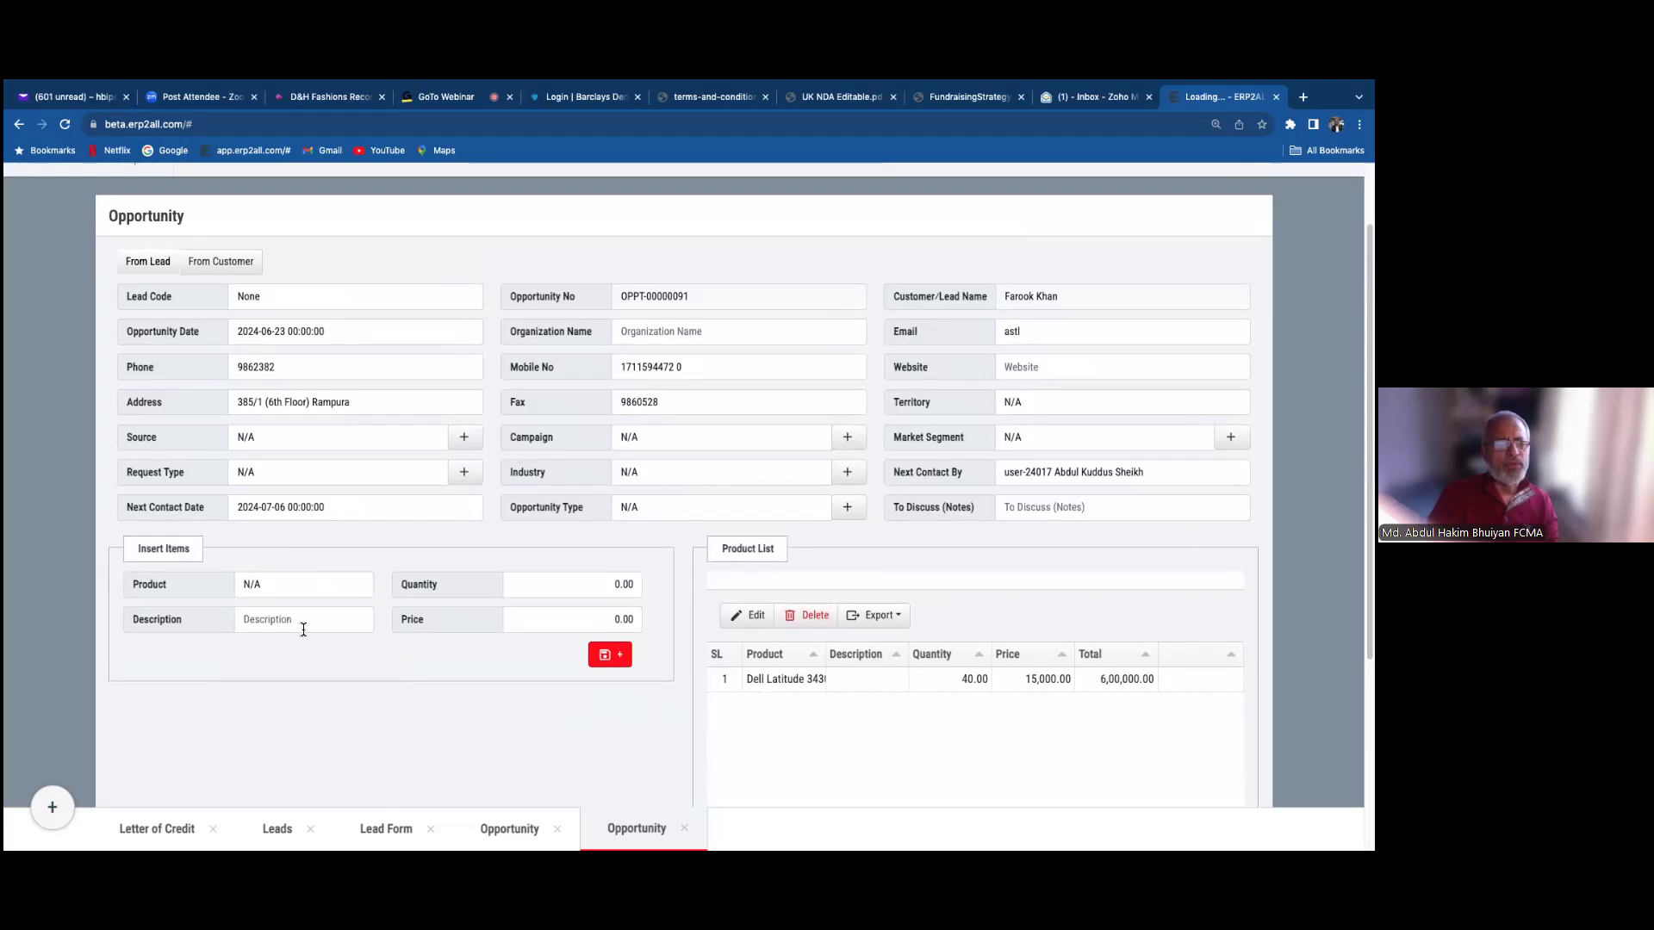
{"action": "left_click", "coordinate": [295, 622]}
{"action": "left_click", "coordinate": [589, 586]}
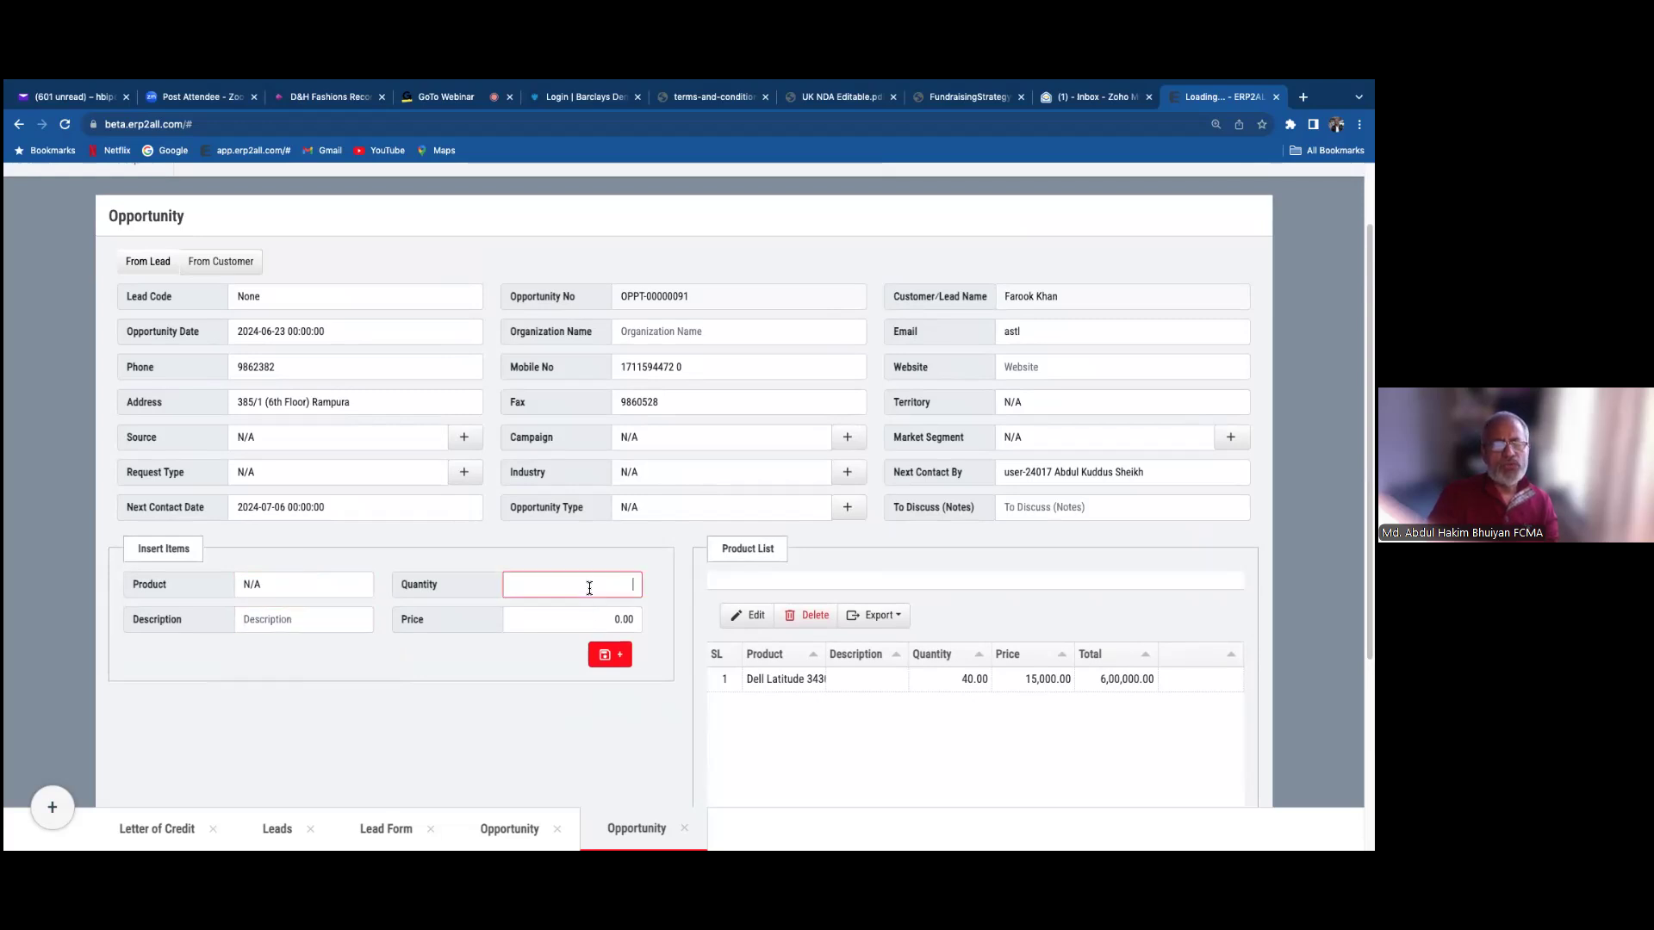
{"action": "left_click", "coordinate": [584, 620]}
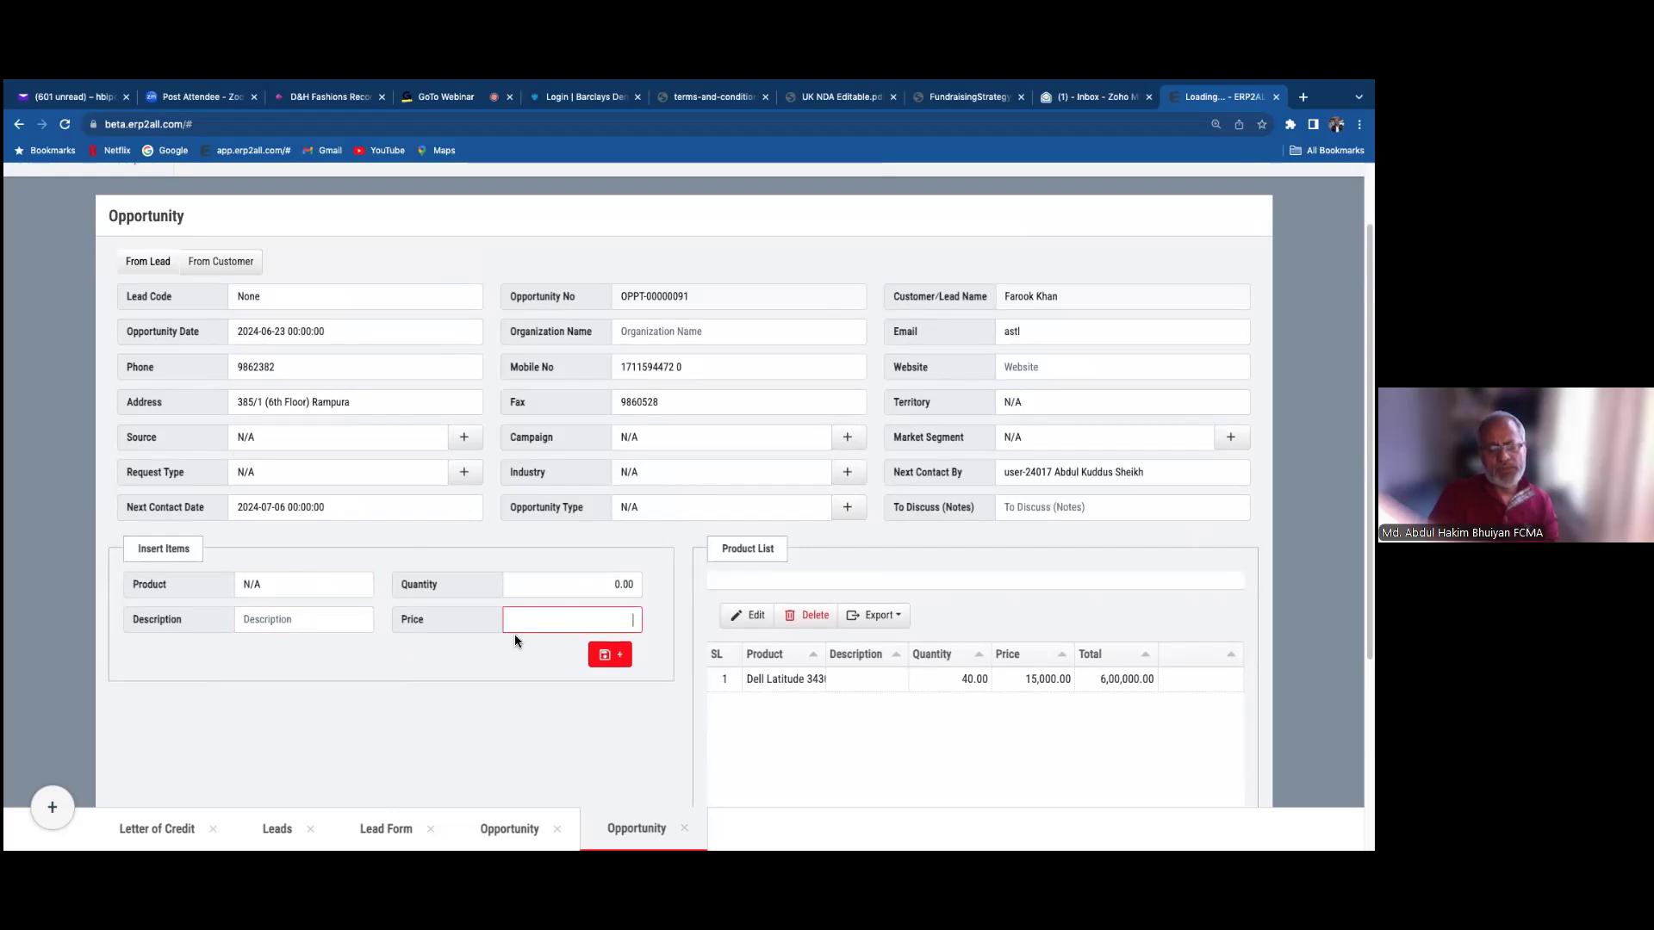
{"action": "left_click", "coordinate": [474, 622]}
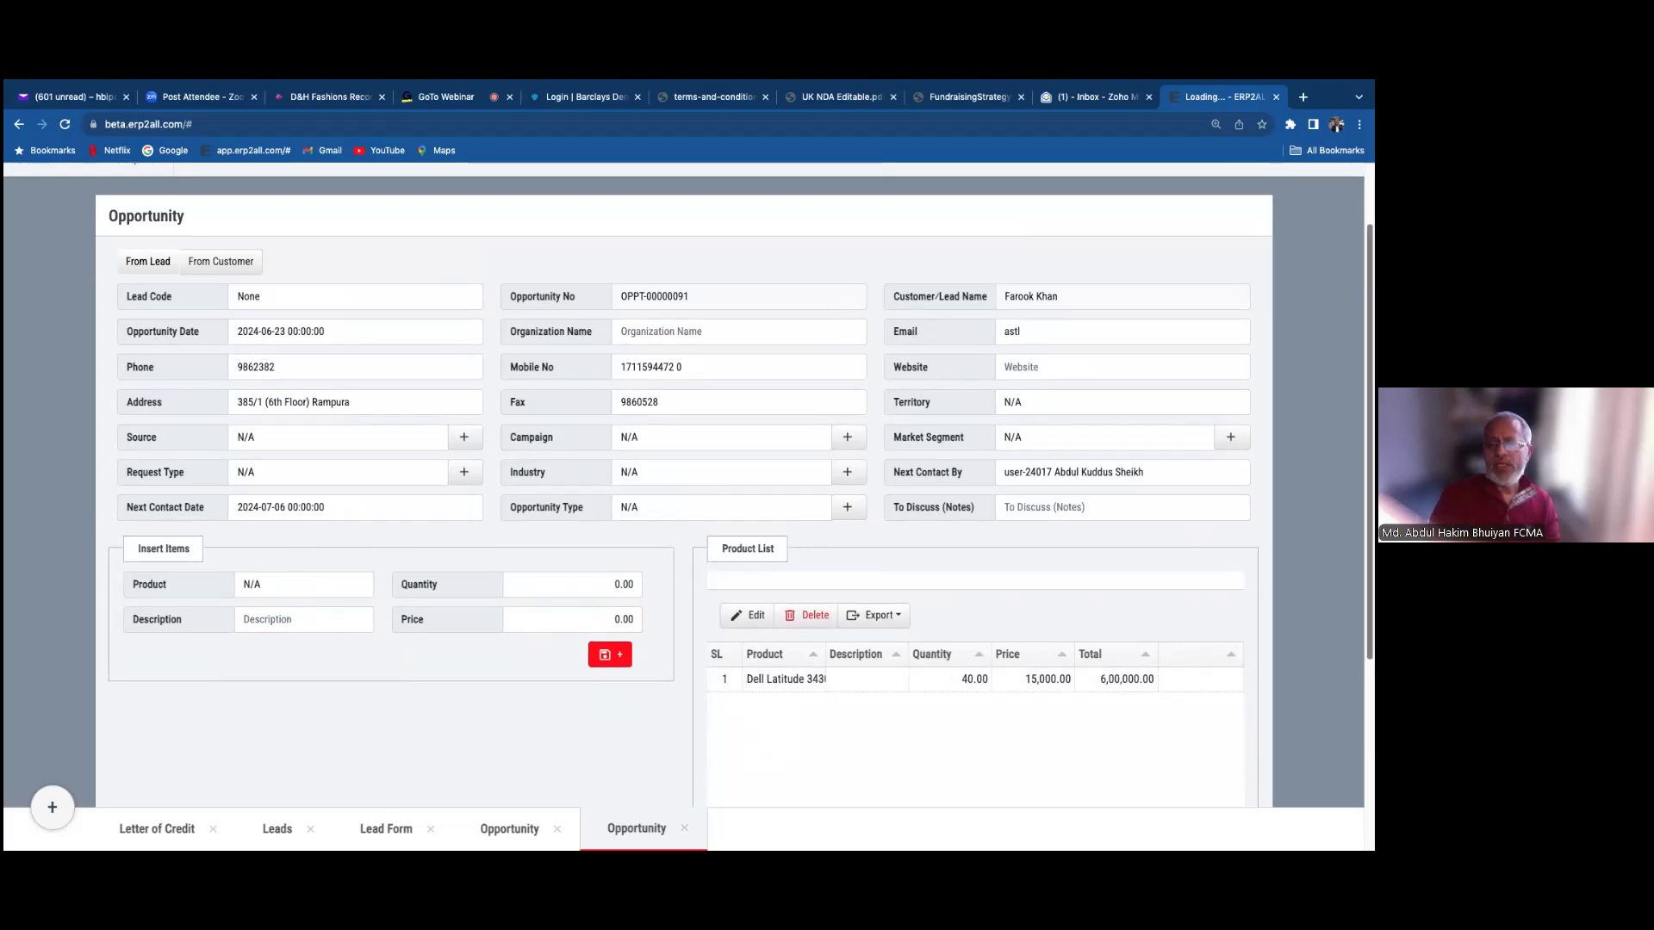
{"action": "scroll", "coordinate": [877, 607], "scroll_direction": "down", "scroll_amount": 2}
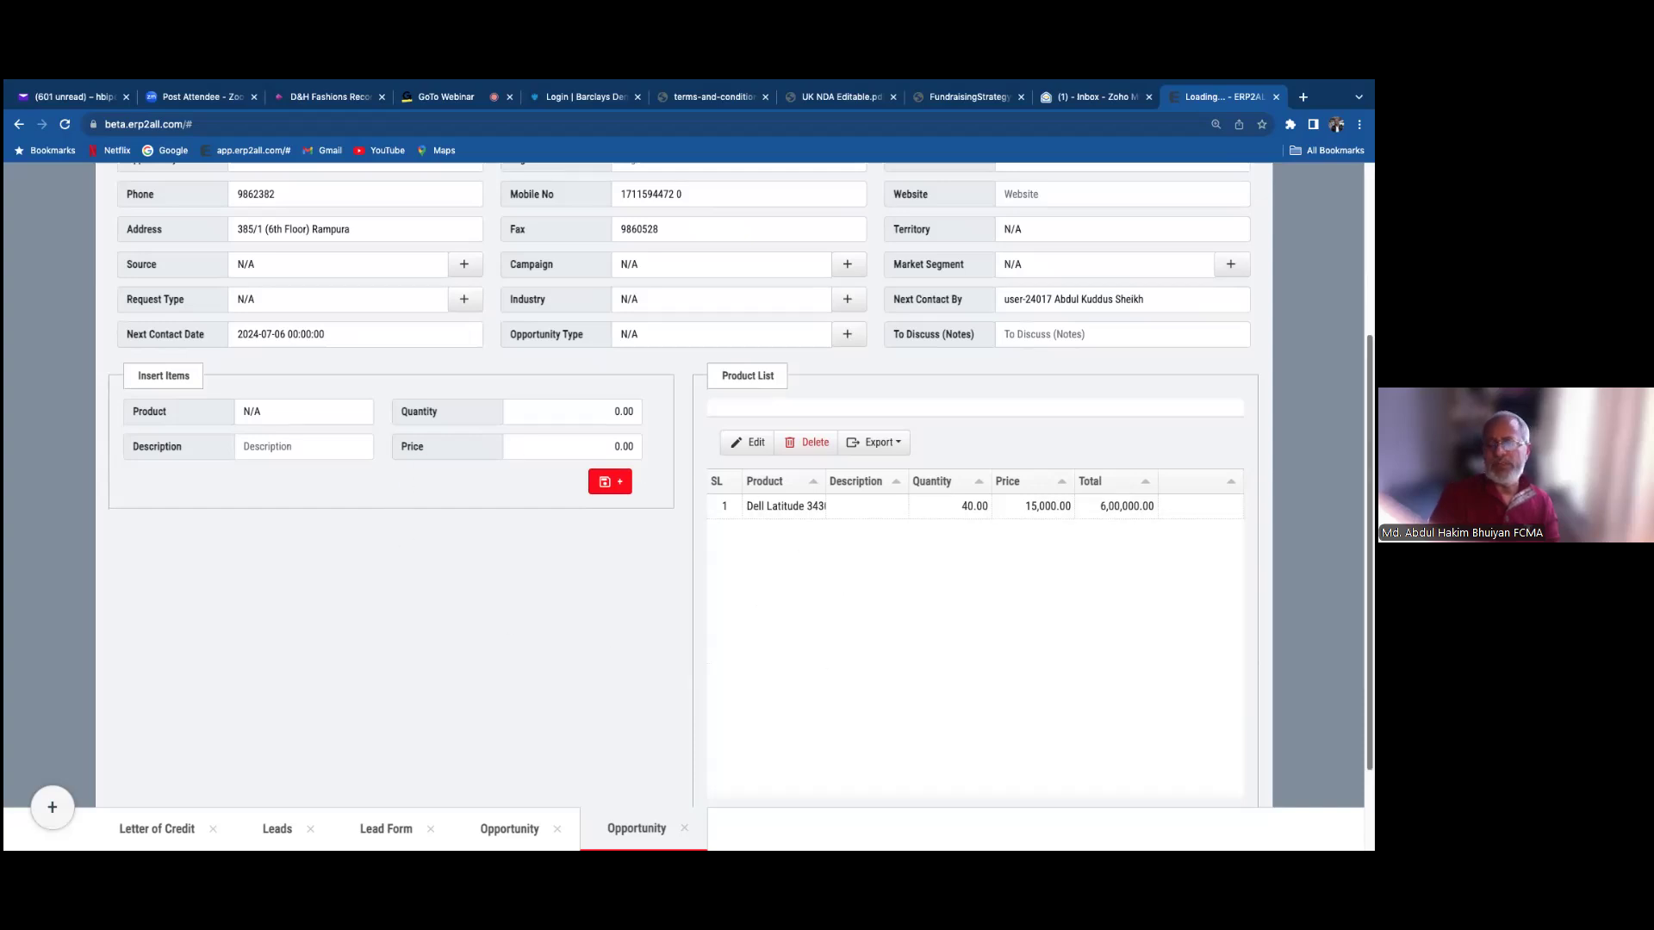
{"action": "scroll", "coordinate": [846, 560], "scroll_direction": "up", "scroll_amount": 2}
{"action": "scroll", "coordinate": [689, 427], "scroll_direction": "up", "scroll_amount": 1}
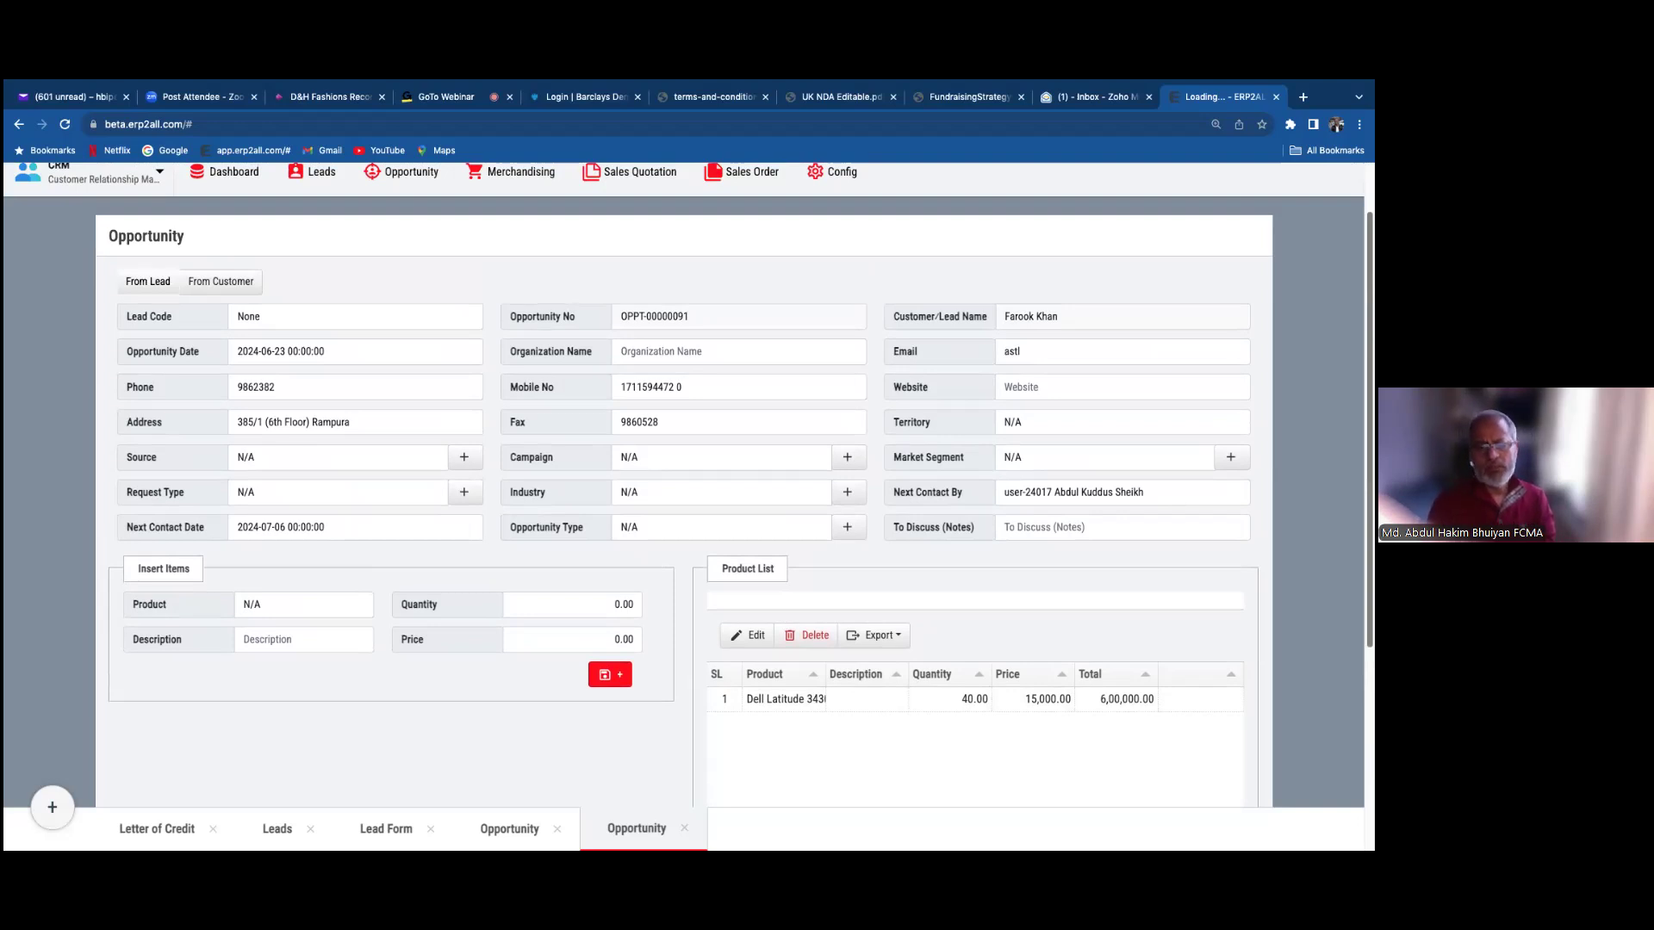
{"action": "left_click", "coordinate": [684, 827]}
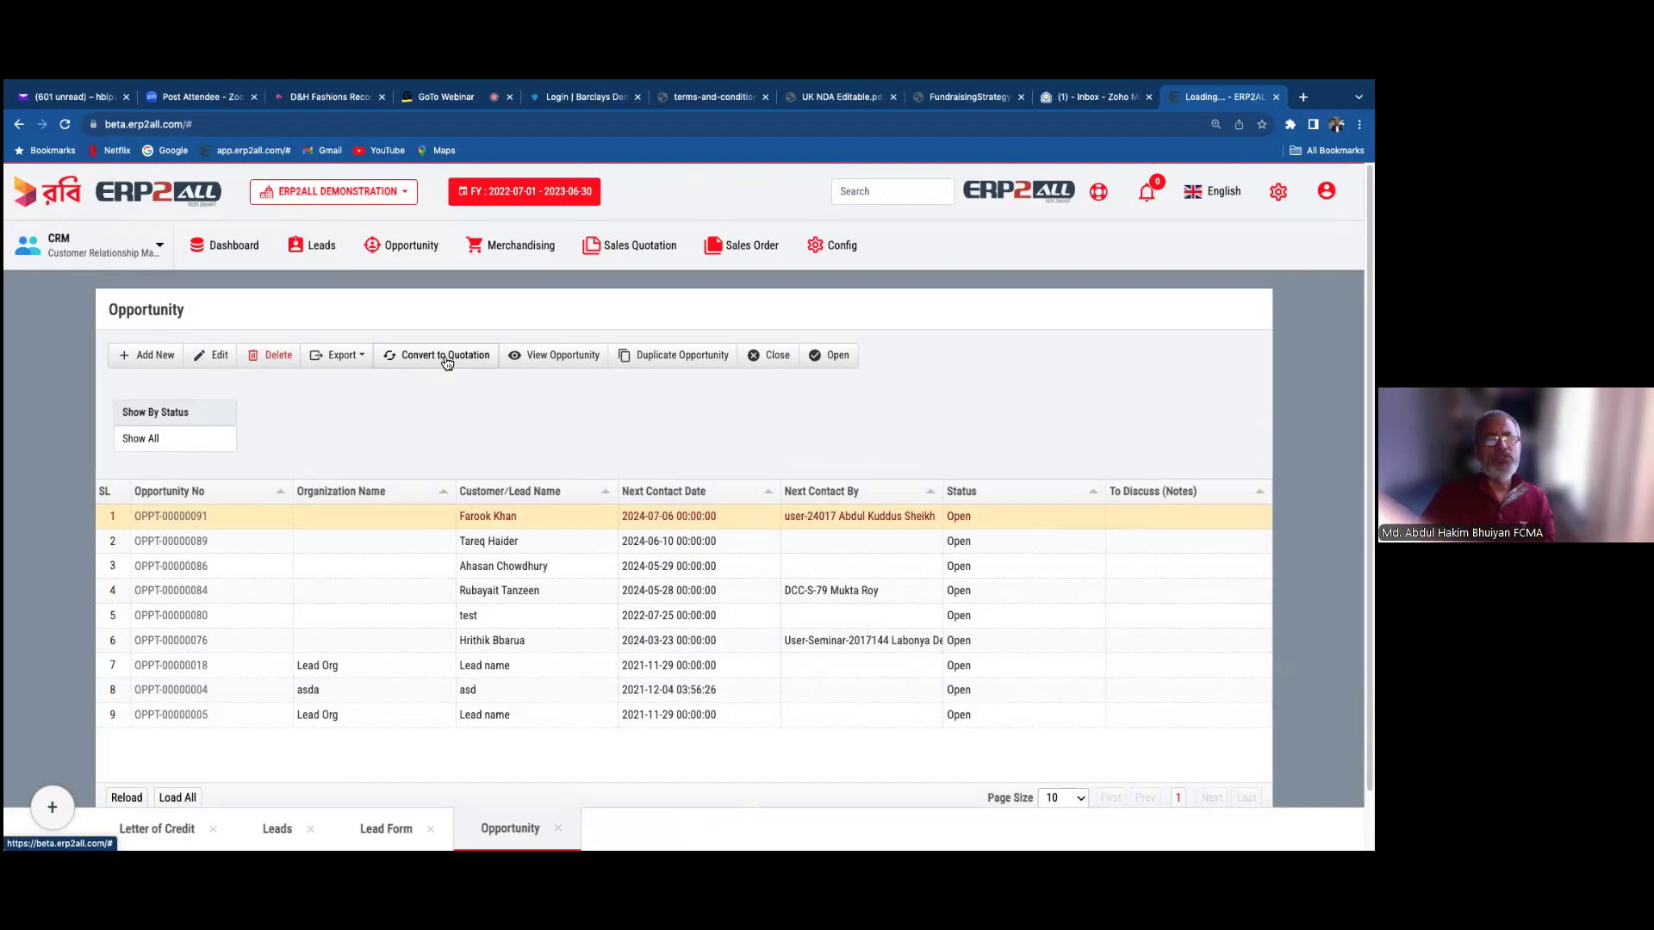
- Open the quotation dated 2024-06-10 from the sales quotation list, view its terms and conditions, and close it
{"action": "left_click", "coordinate": [633, 247]}
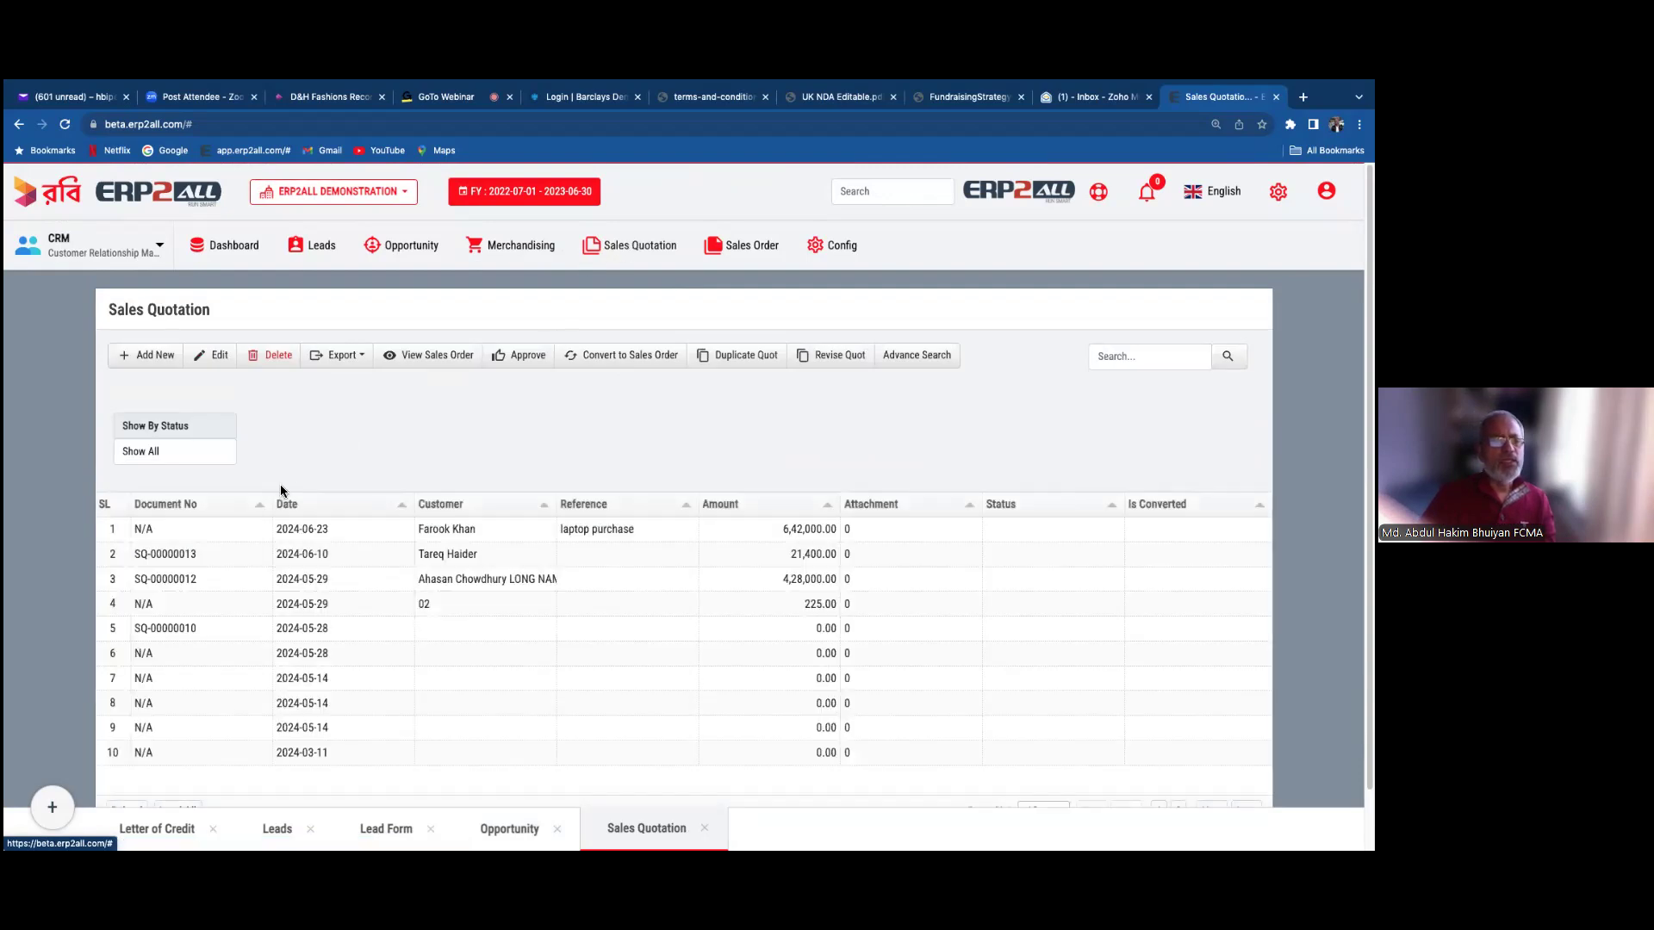
{"action": "double_click", "coordinate": [293, 556]}
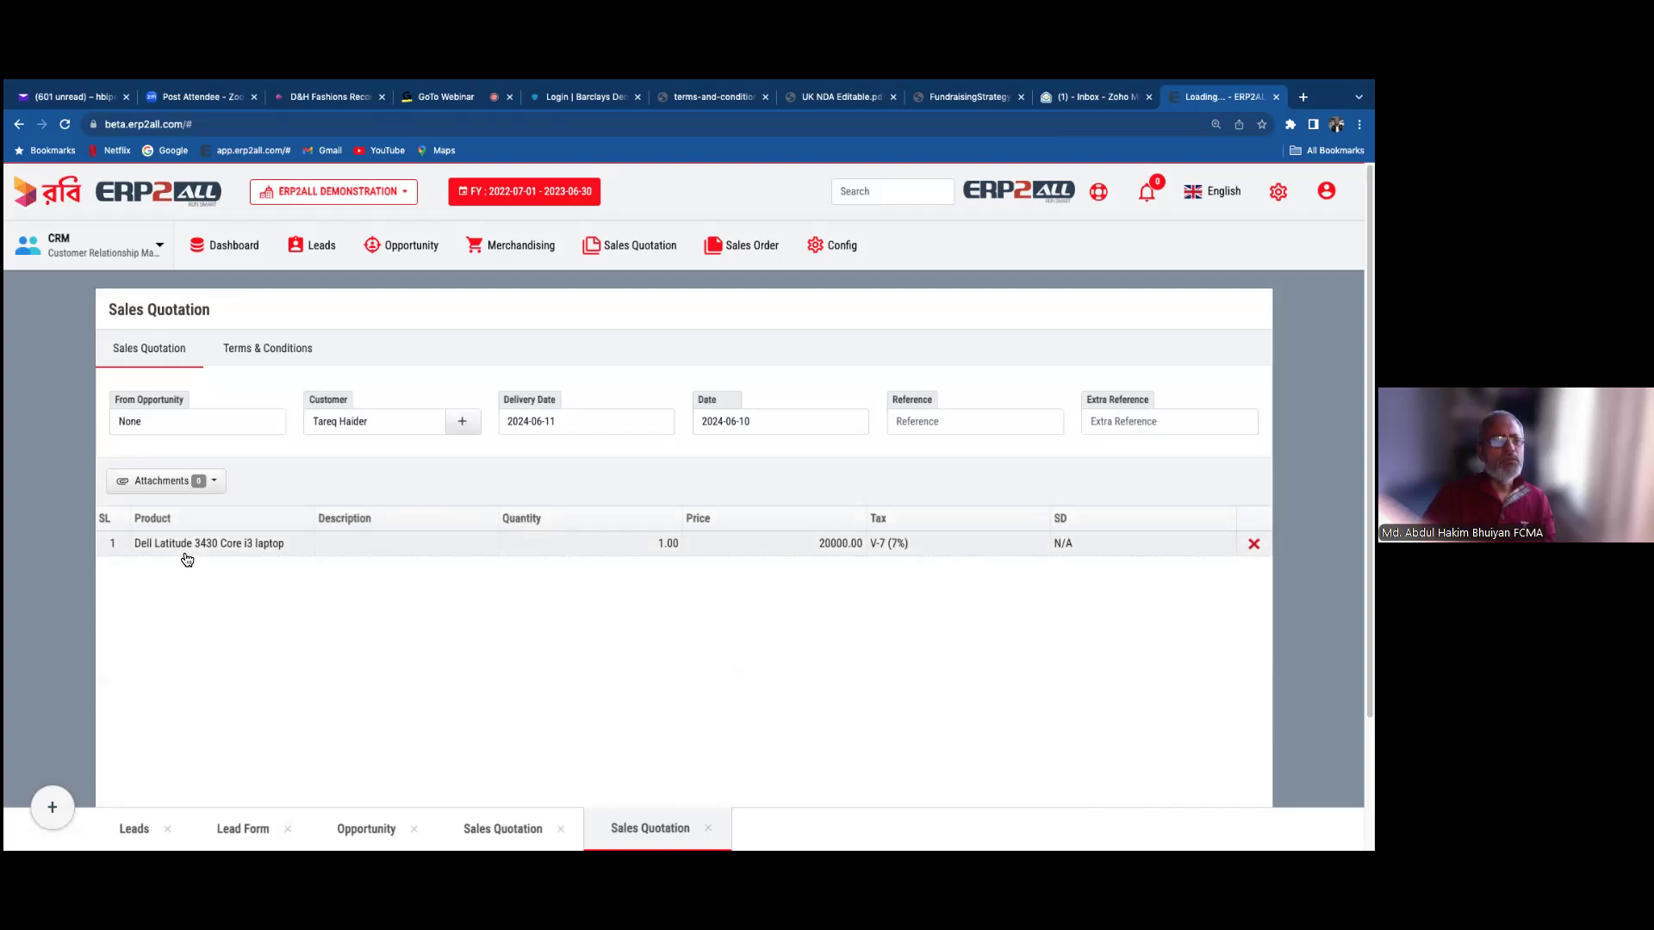
{"action": "left_click", "coordinate": [278, 348]}
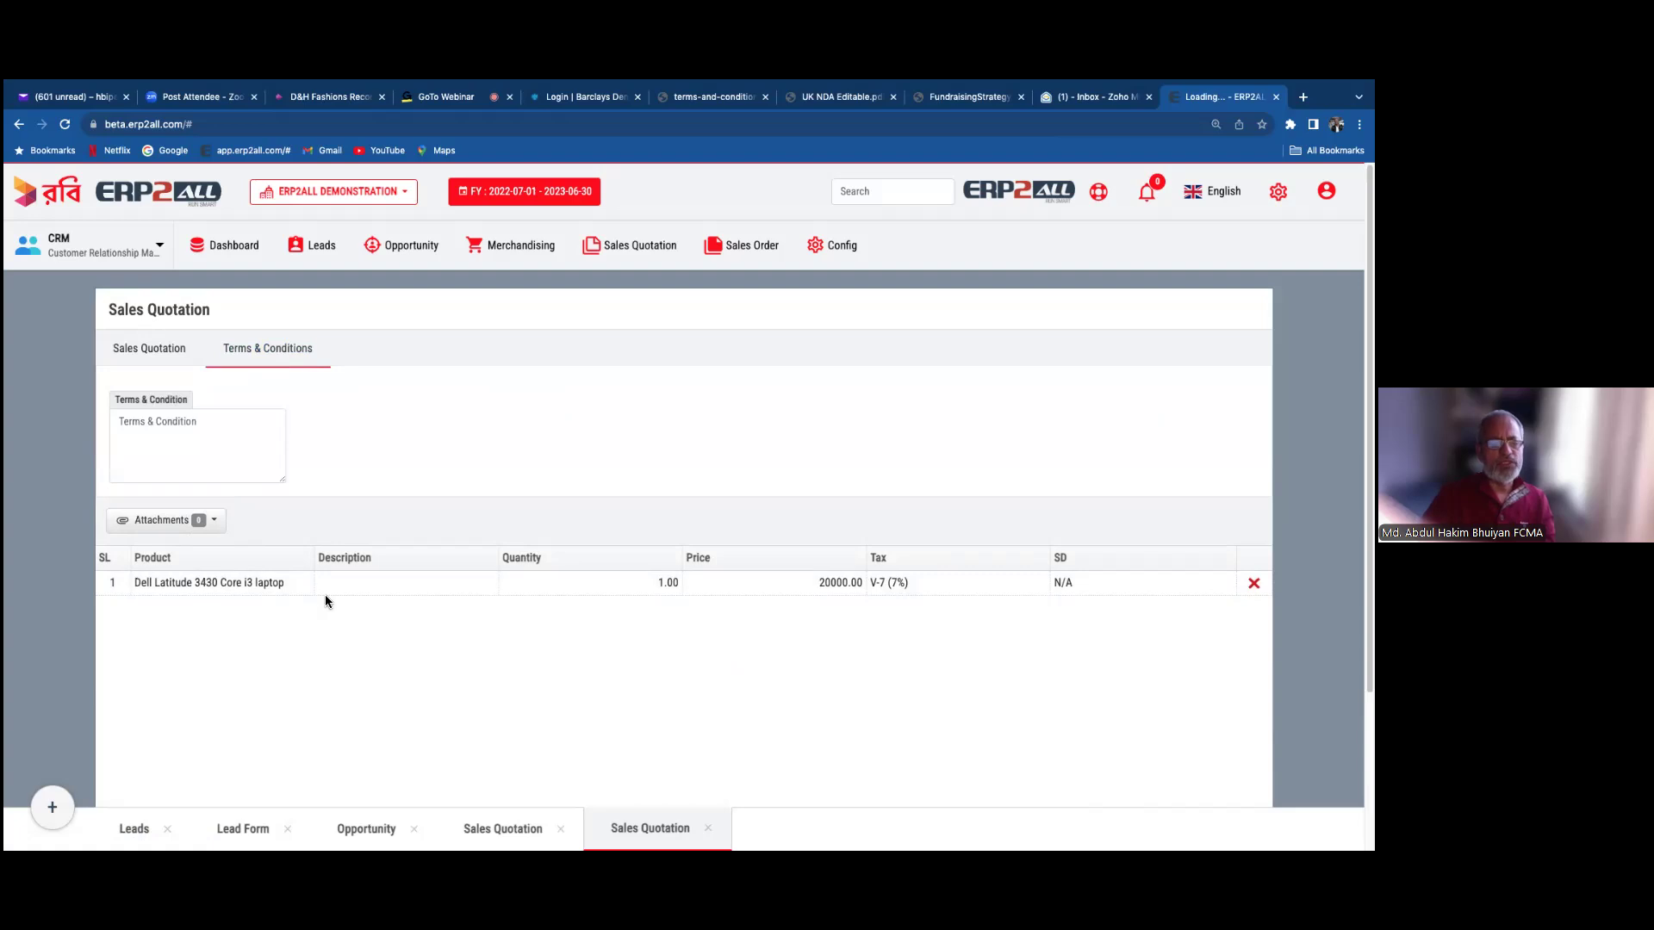
{"action": "left_click", "coordinate": [707, 827]}
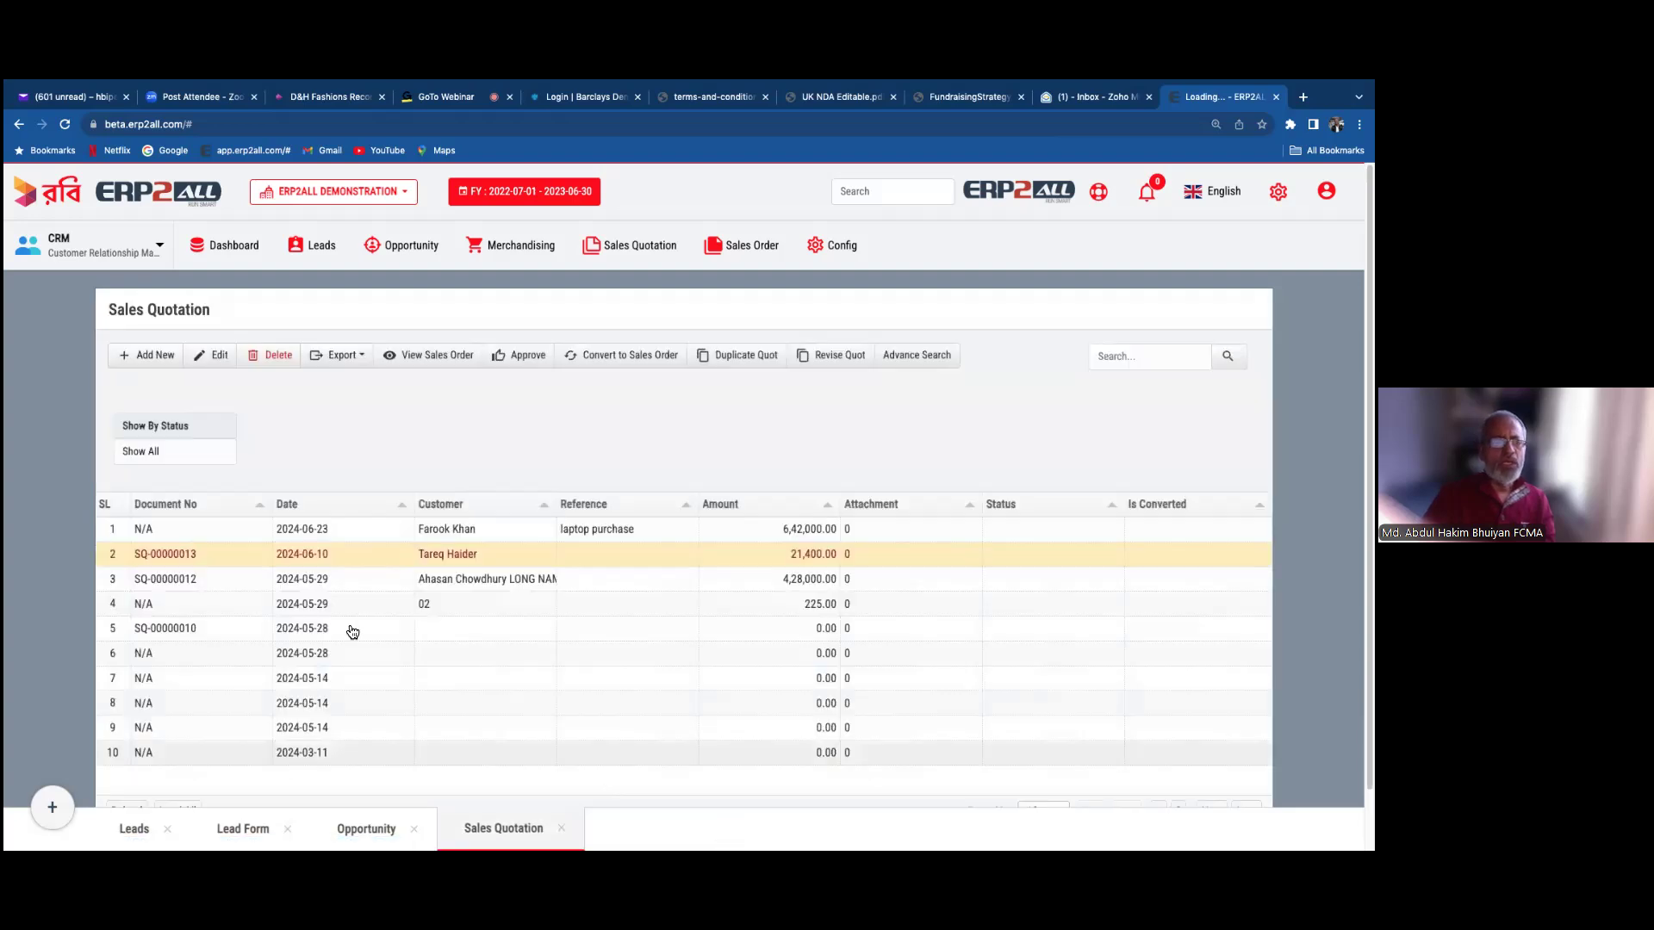
- Reopen the 2024-06-10 sales quotation to review its header fields and laptop product line, and close it again
{"action": "double_click", "coordinate": [159, 553]}
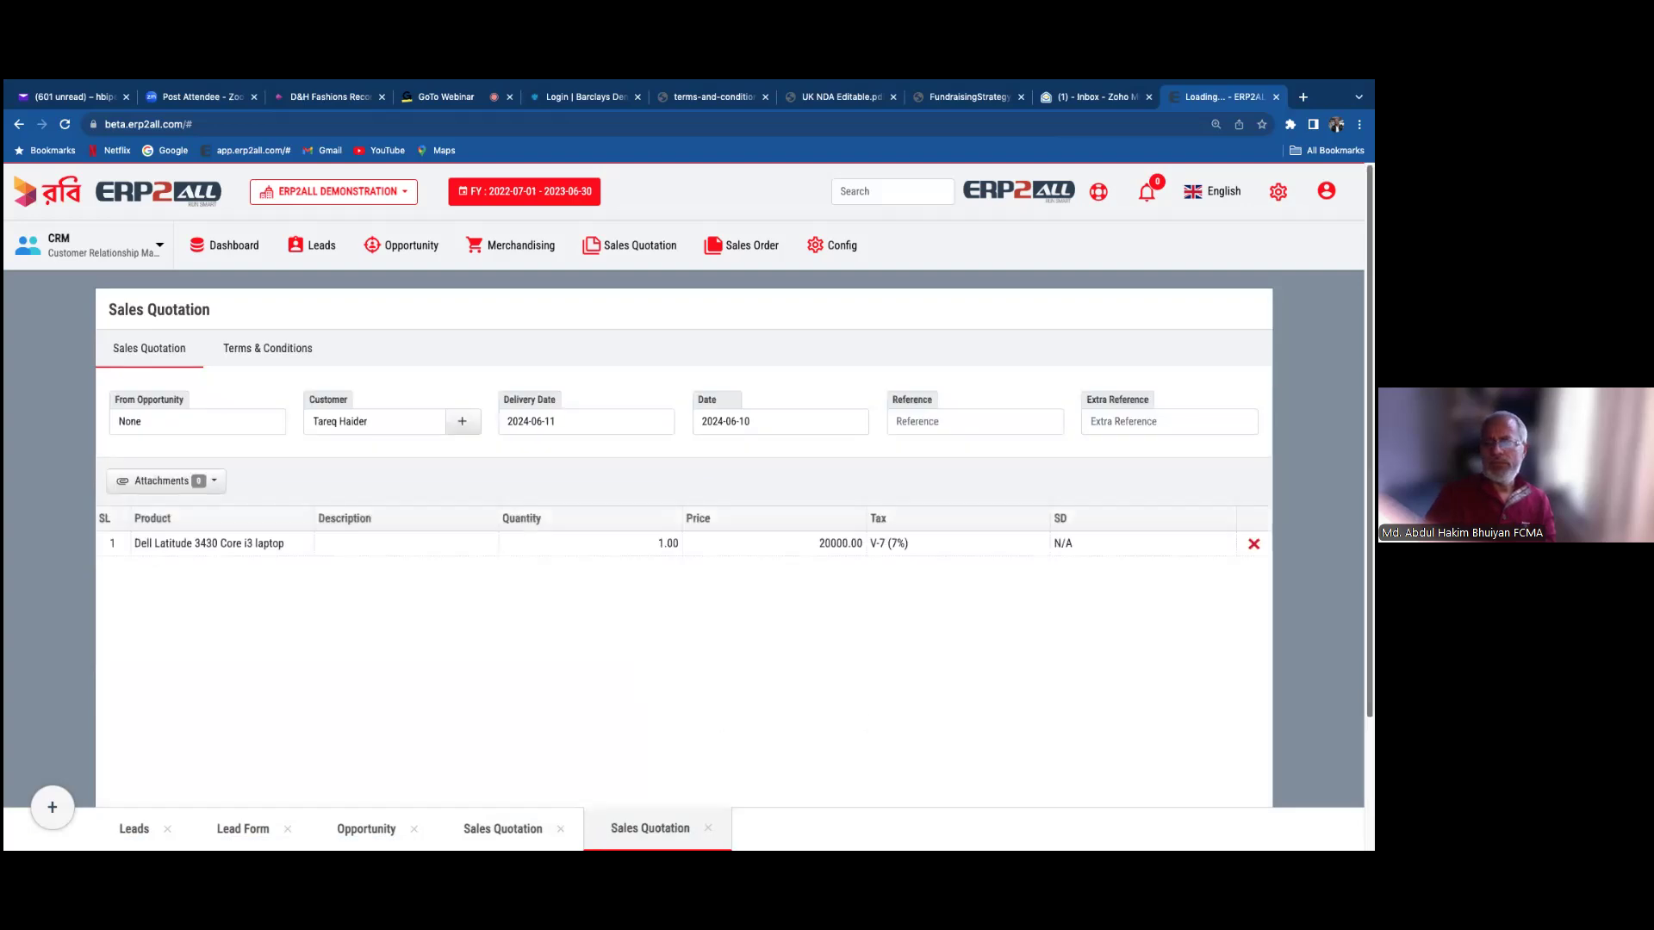
{"action": "scroll", "coordinate": [685, 508], "scroll_direction": "down", "scroll_amount": 2}
{"action": "scroll", "coordinate": [685, 508], "scroll_direction": "up", "scroll_amount": 2}
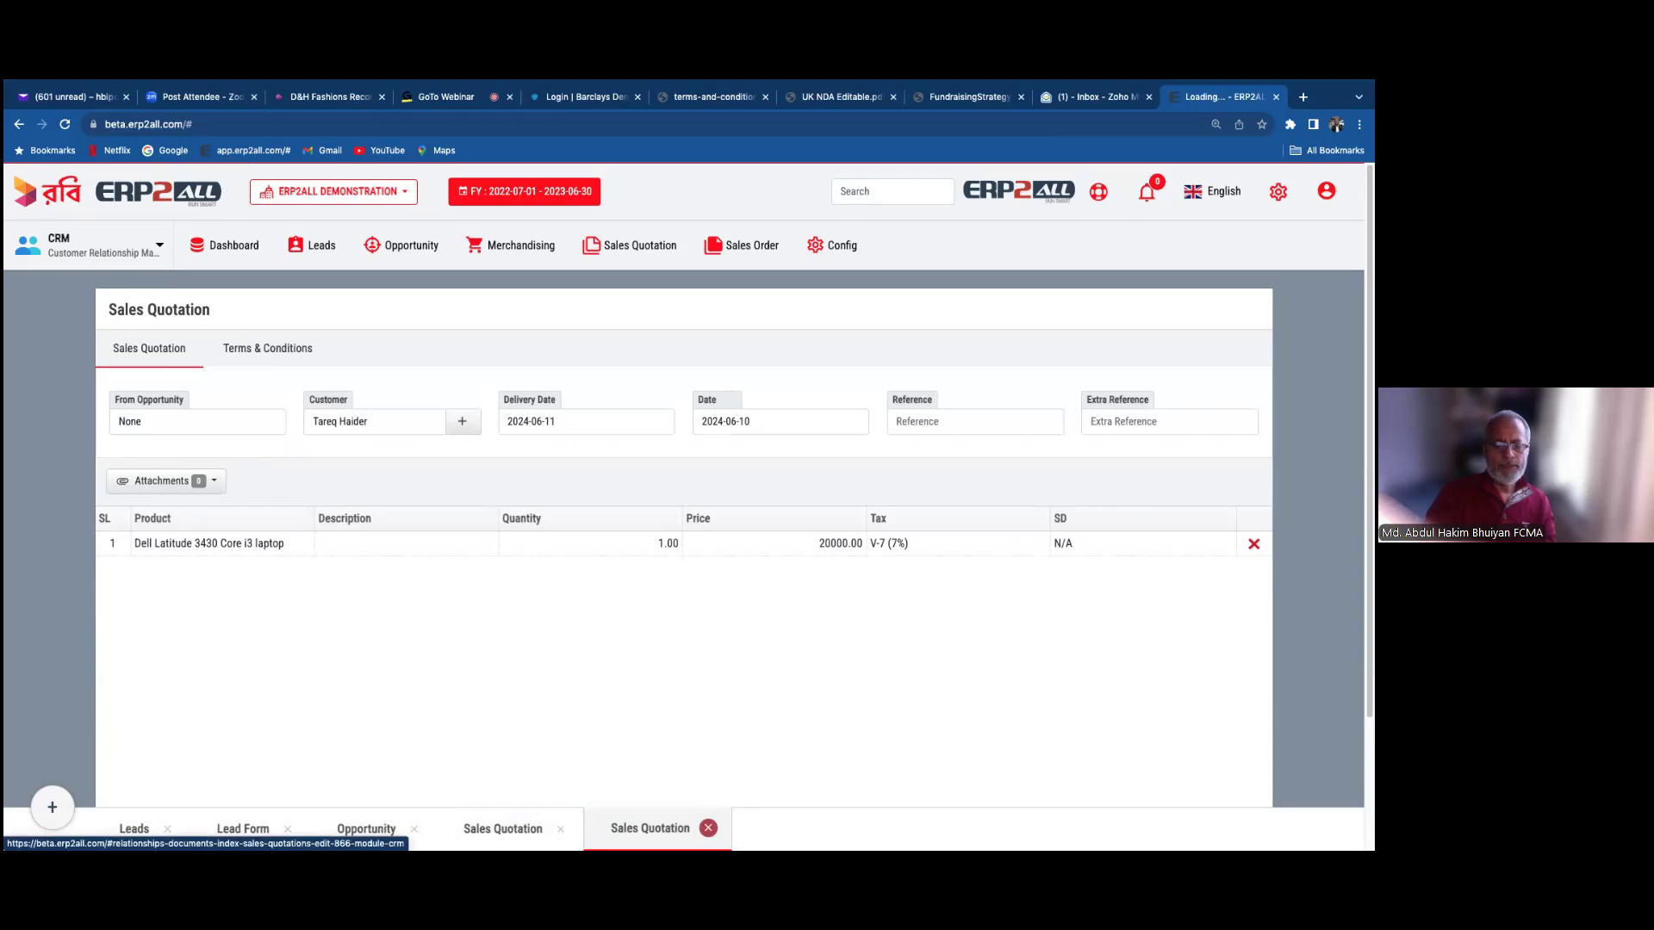
{"action": "left_click", "coordinate": [707, 827]}
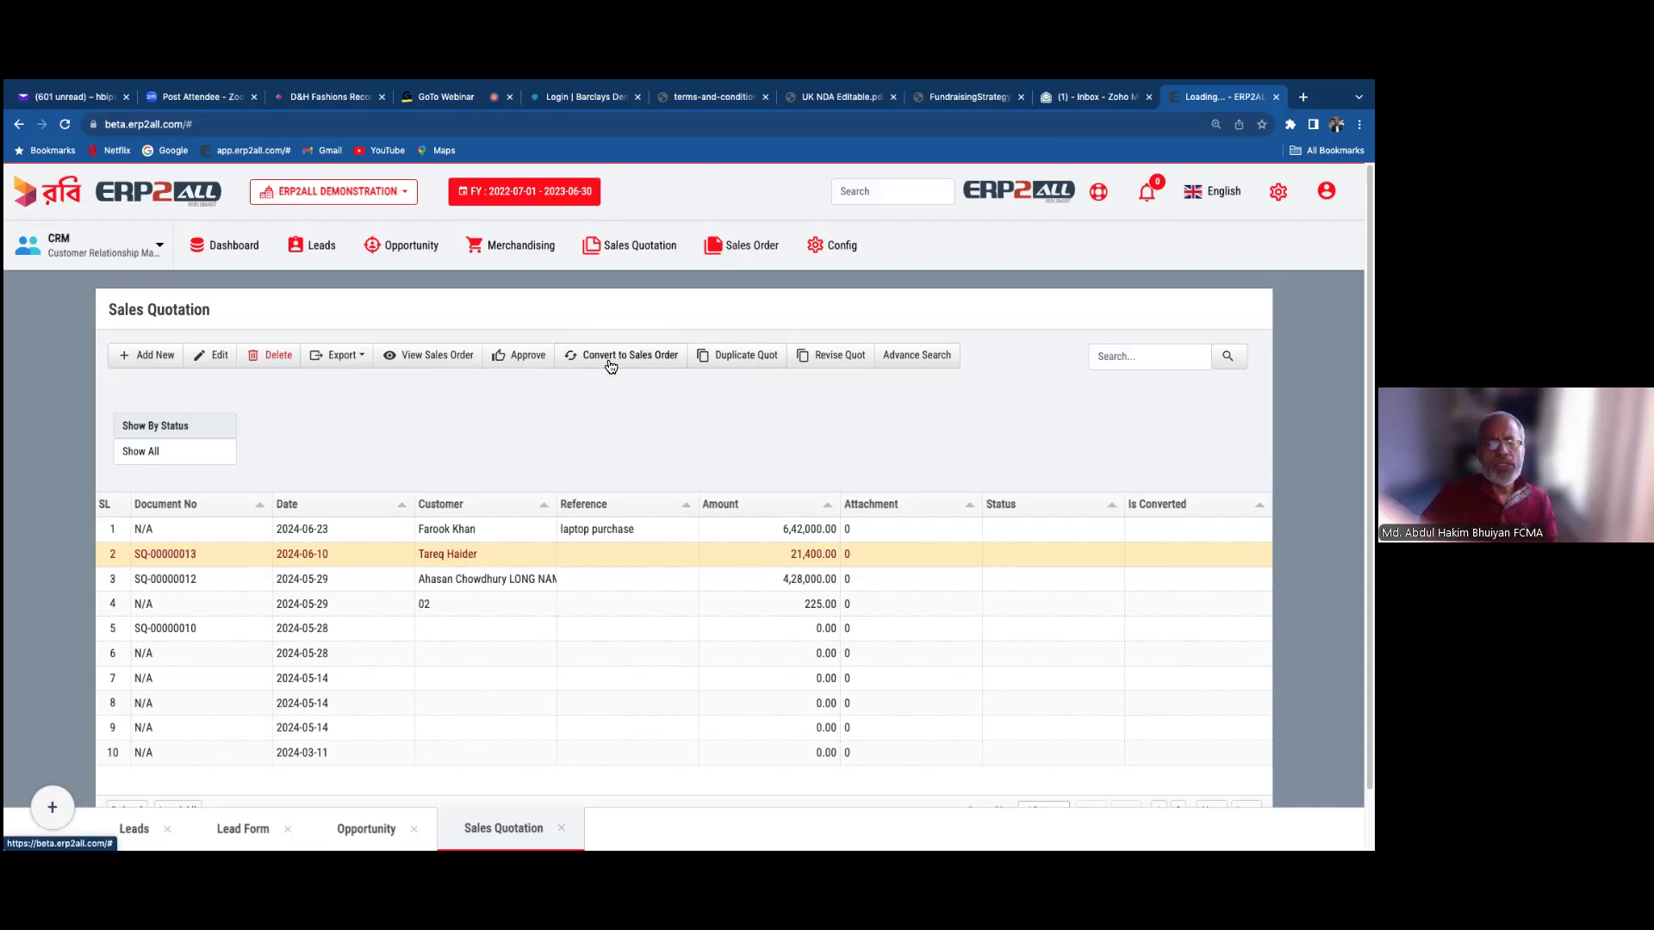
- Review the CRM sales orders list, and switch to the Sales & Distributions module dashboard
{"action": "left_click", "coordinate": [761, 251]}
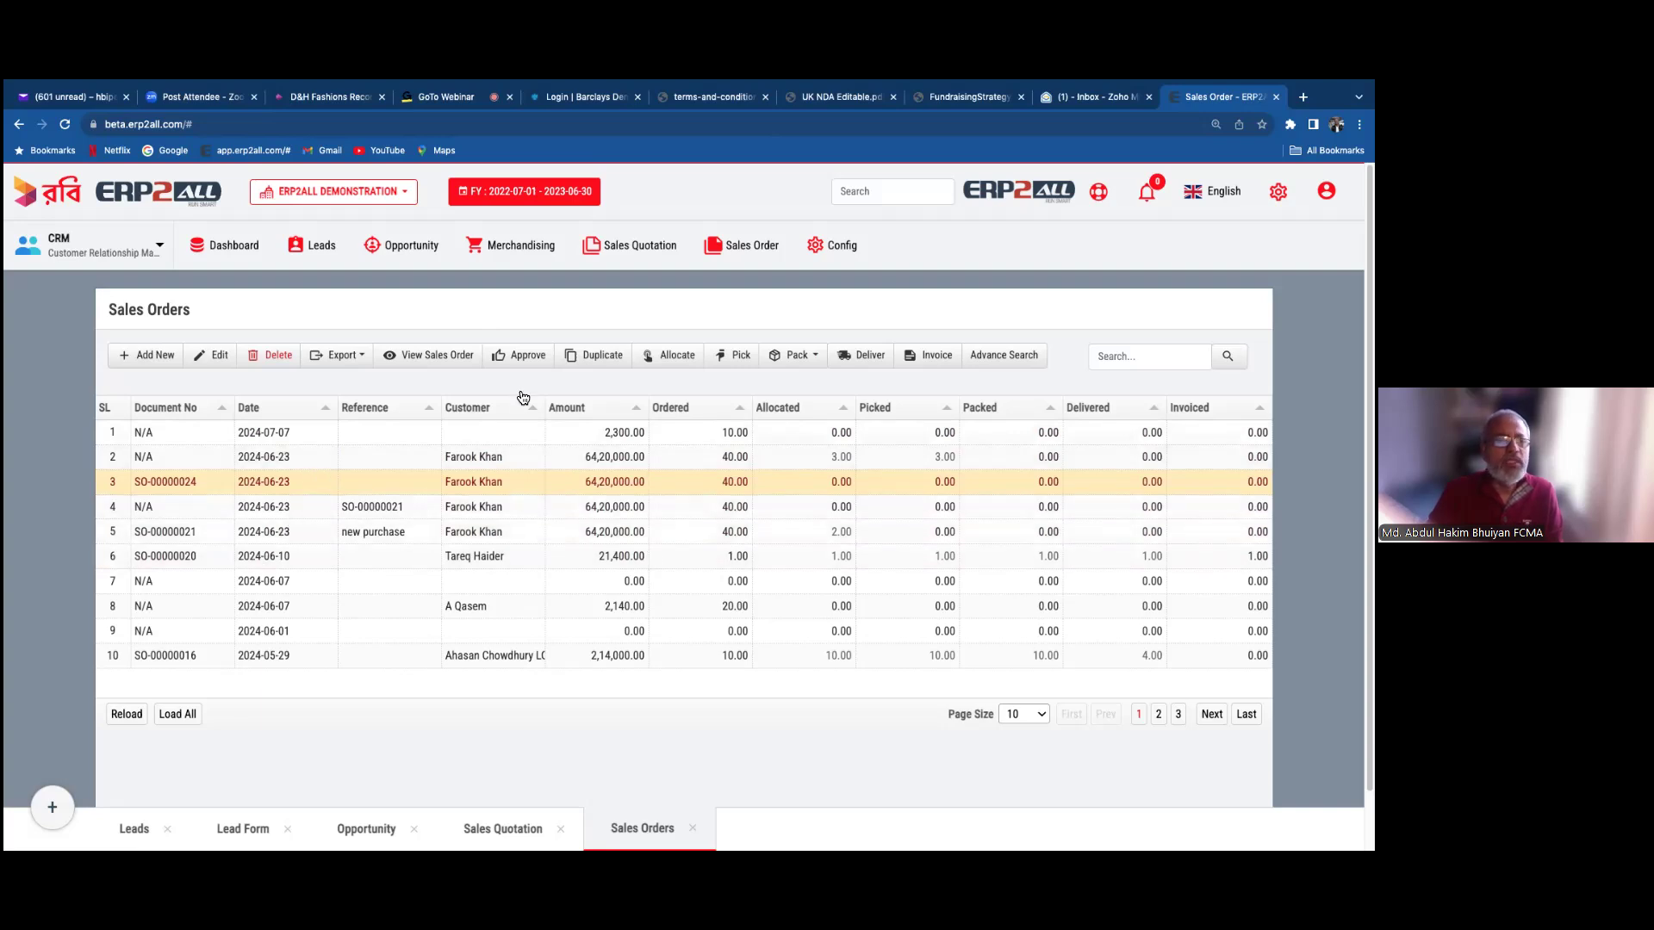
{"action": "left_click", "coordinate": [113, 246]}
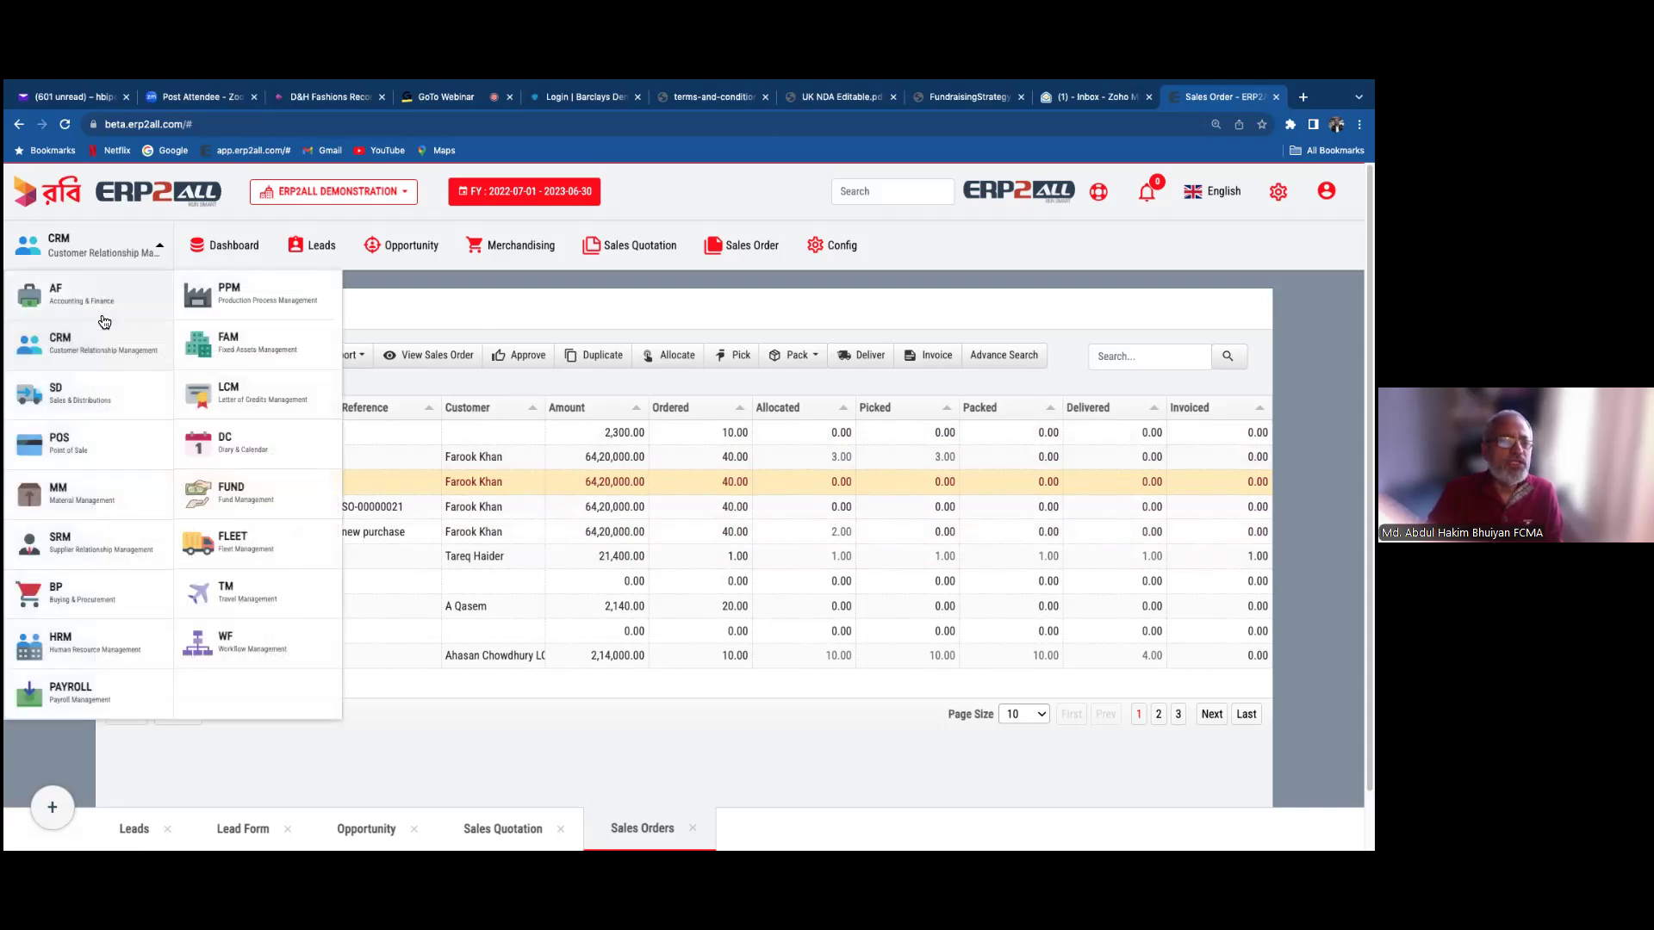
{"action": "left_click", "coordinate": [76, 397]}
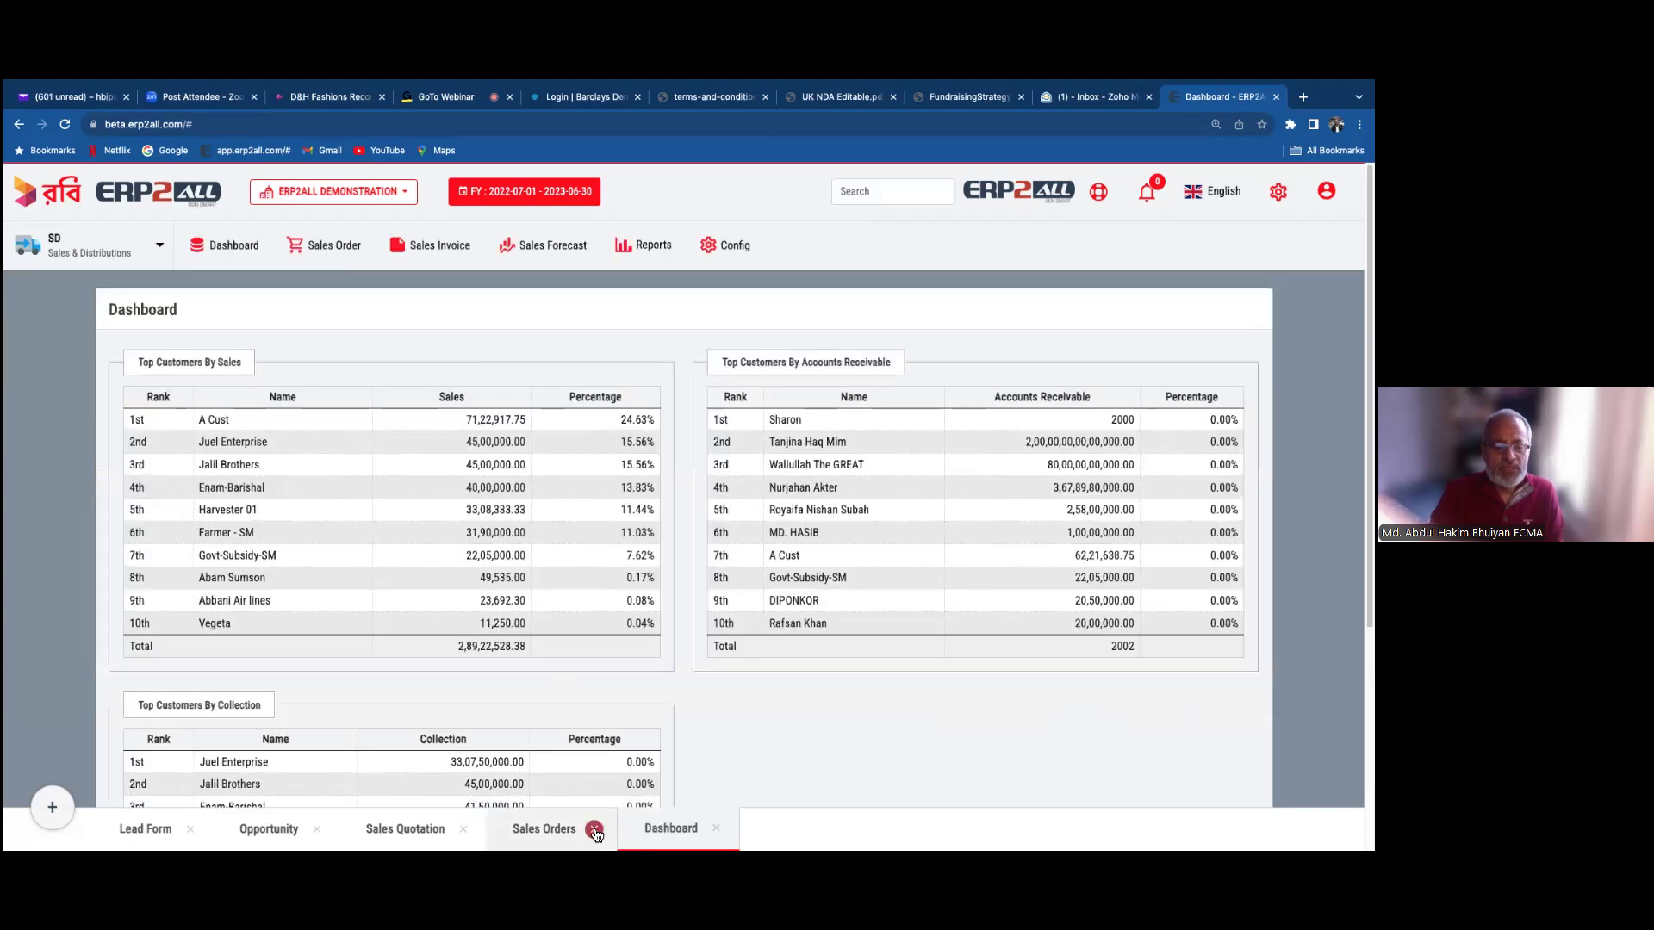
- Close the open sales orders, dashboard, sales quotation and opportunity pages, keeping only the lead form open
{"action": "left_click", "coordinate": [595, 829]}
{"action": "left_click", "coordinate": [586, 829]}
{"action": "left_click", "coordinate": [464, 829]}
{"action": "left_click", "coordinate": [317, 829]}
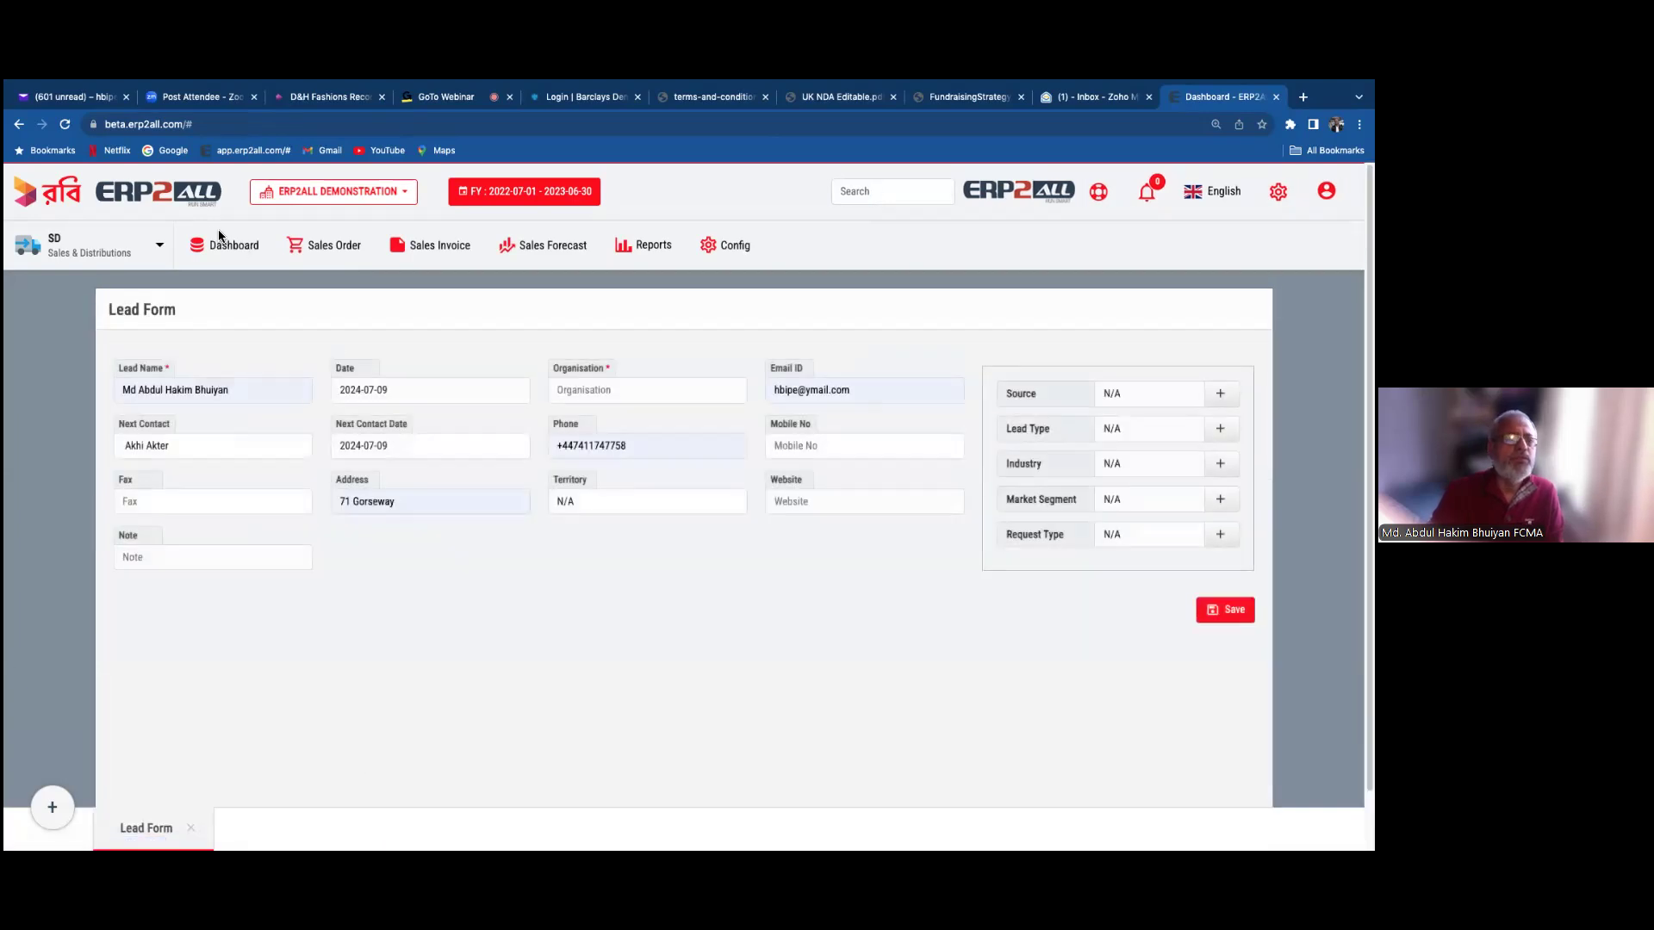
- Open the Sales & Distributions sales orders list, view the details of the third listed order, and close that order
{"action": "left_click", "coordinate": [334, 247]}
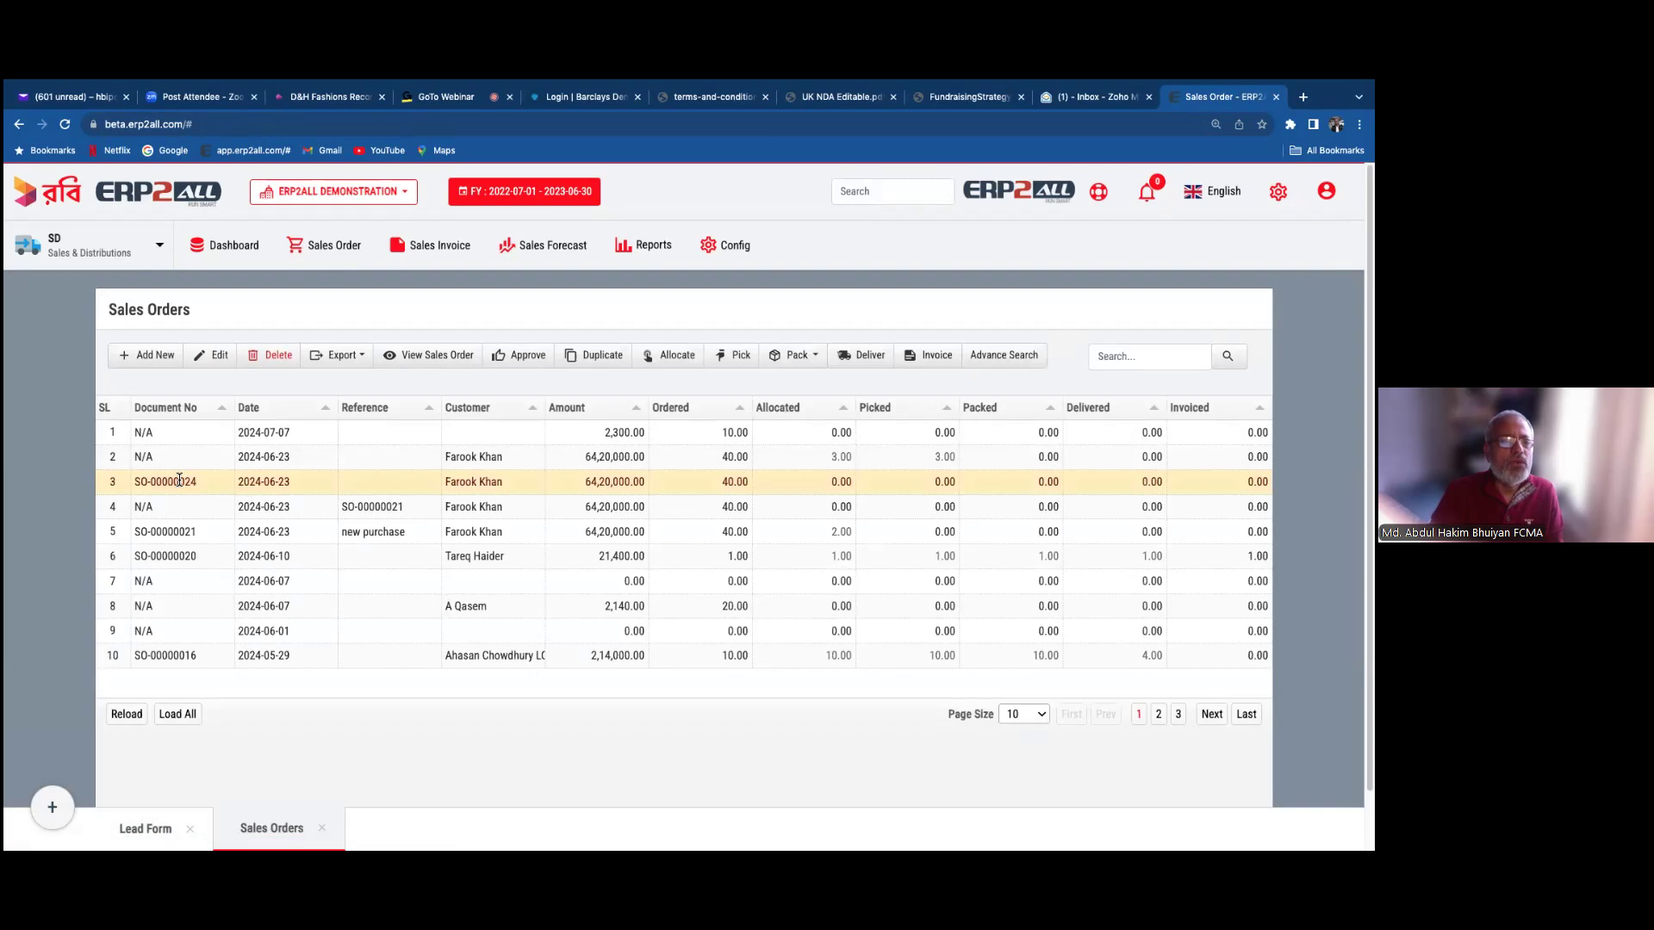
{"action": "double_click", "coordinate": [179, 481]}
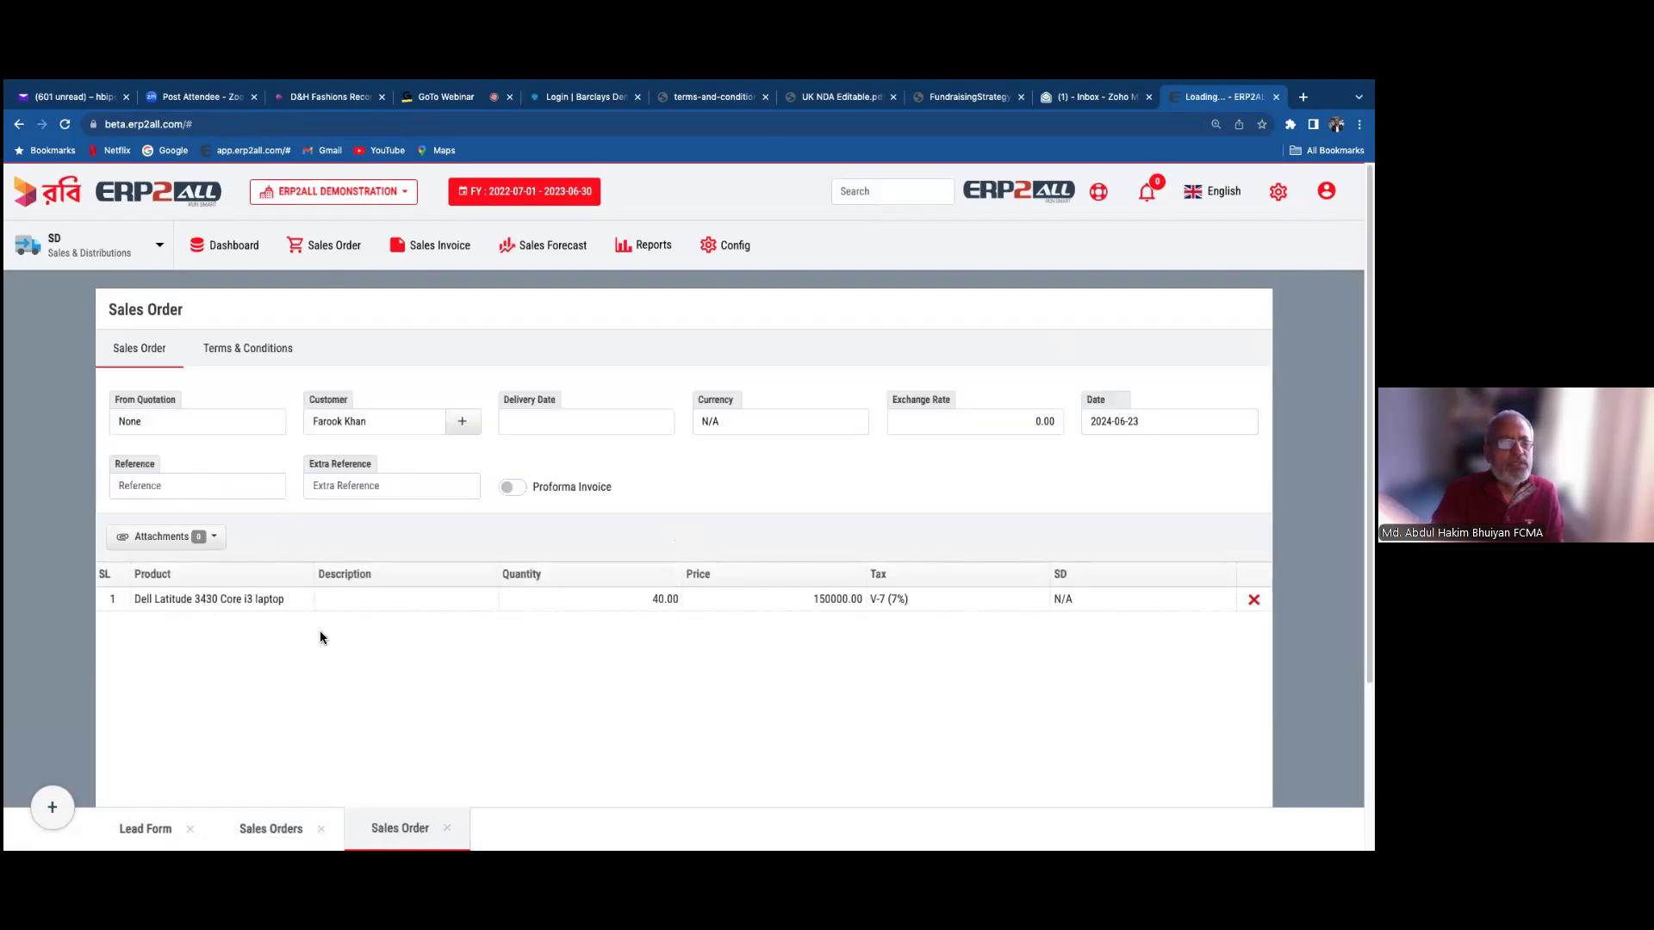
{"action": "left_click", "coordinate": [448, 829]}
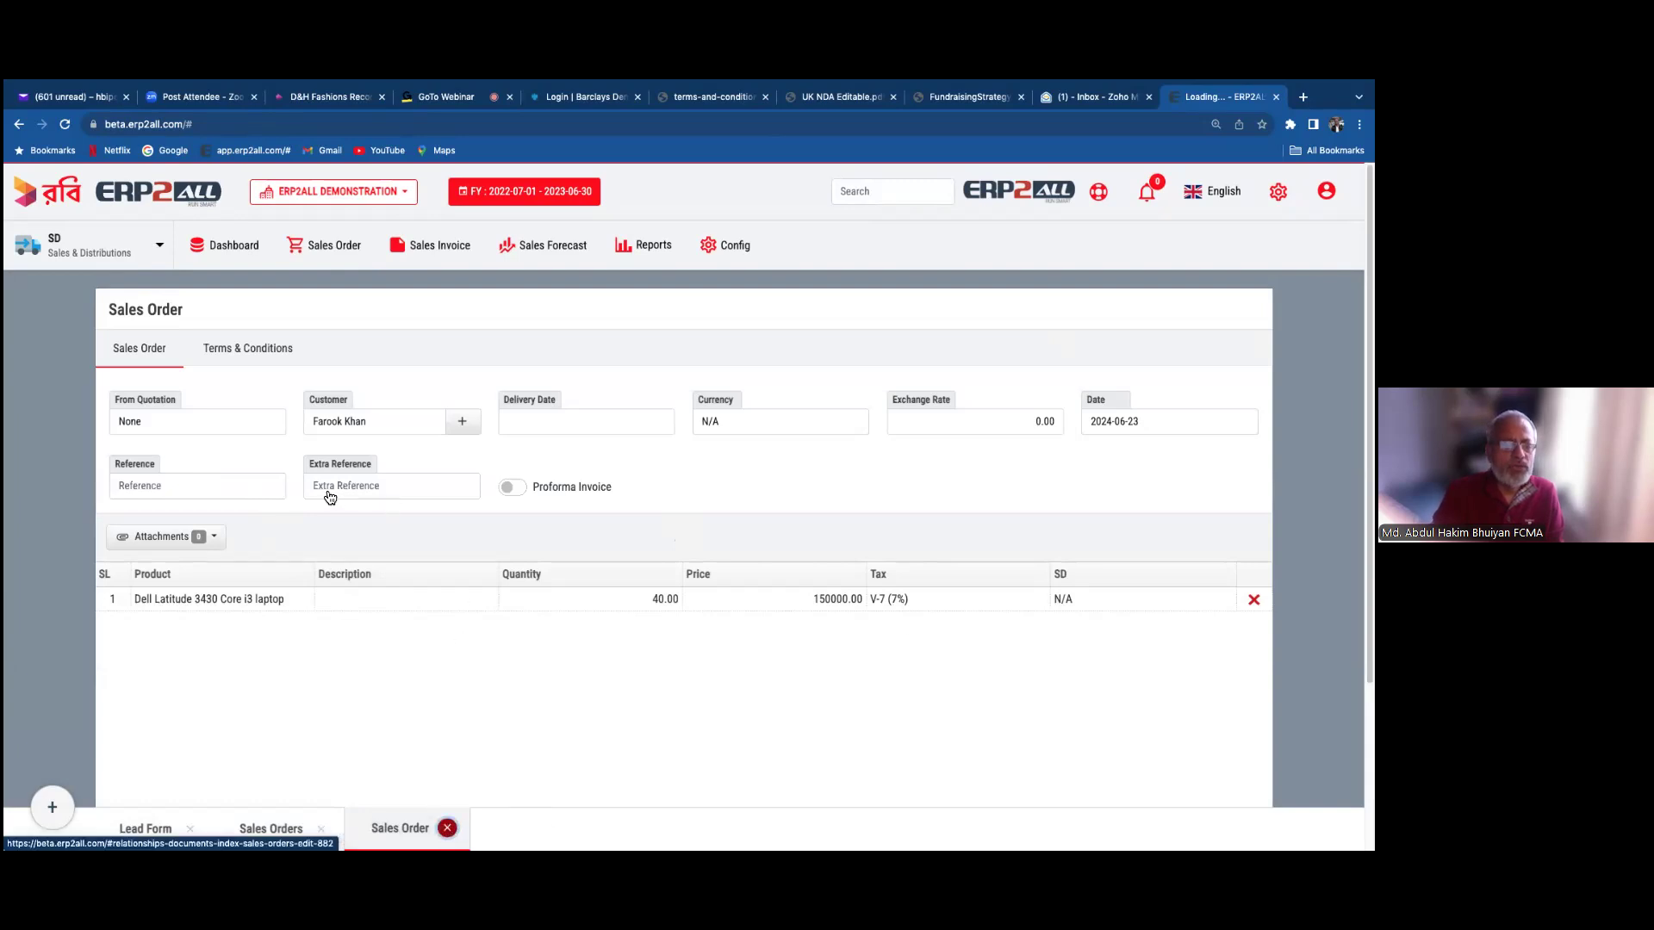
- Try to open the Pick window for the 2024-07-07 sales order and for the third listed order, closing it each time
{"action": "left_click", "coordinate": [376, 433]}
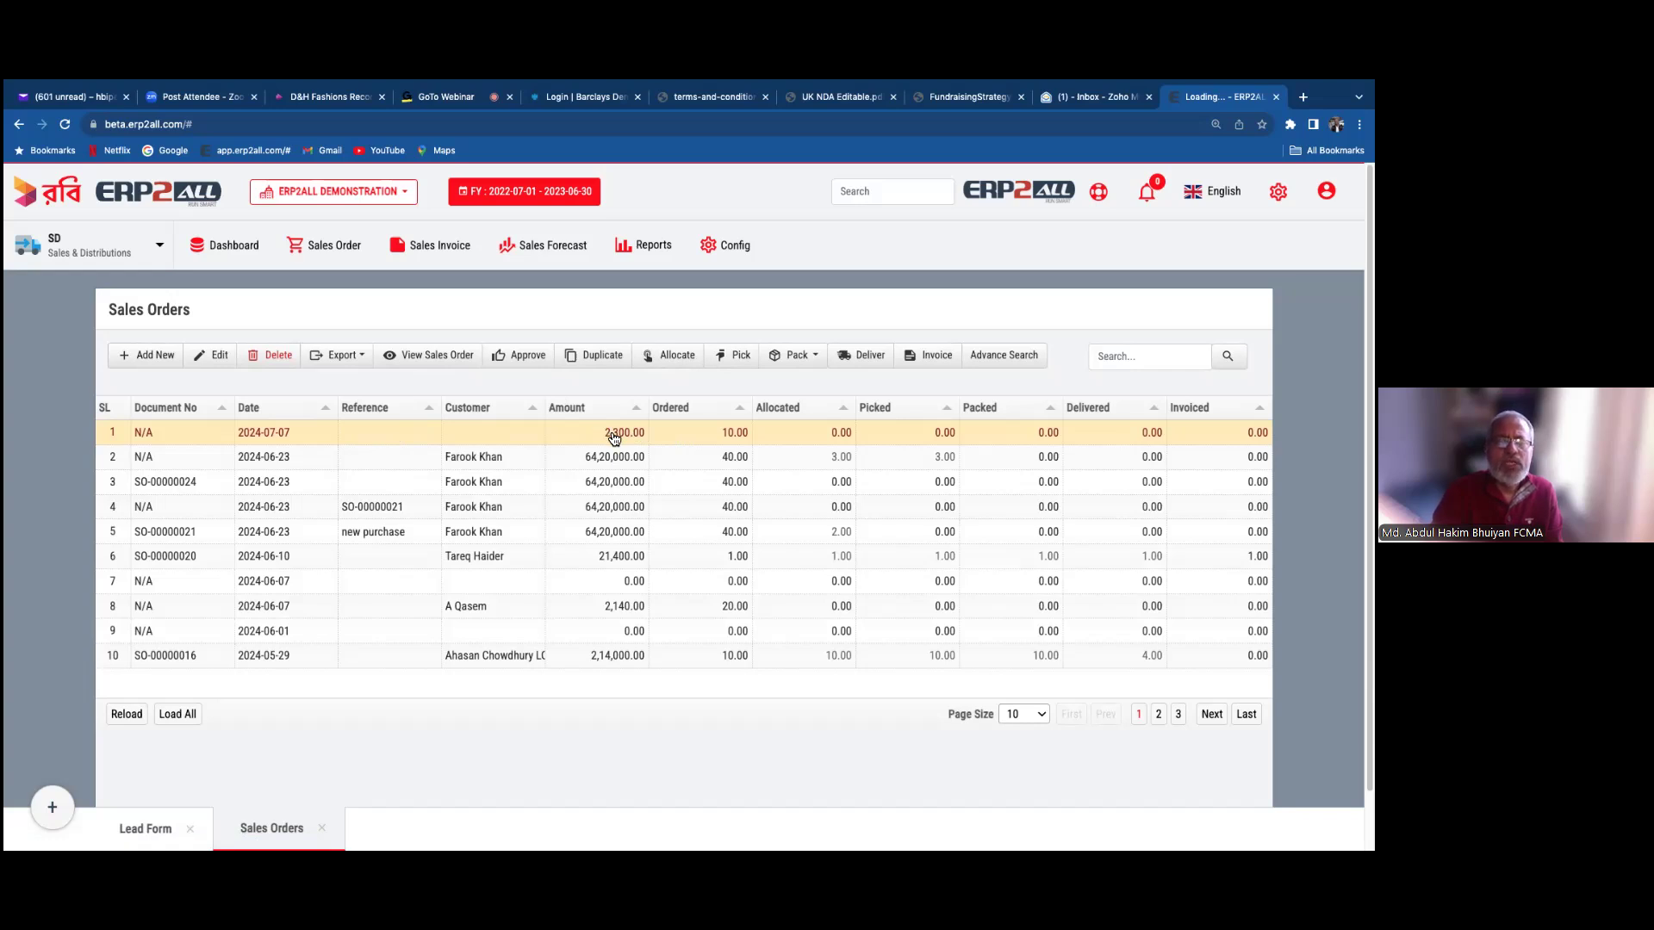
{"action": "left_click", "coordinate": [737, 357]}
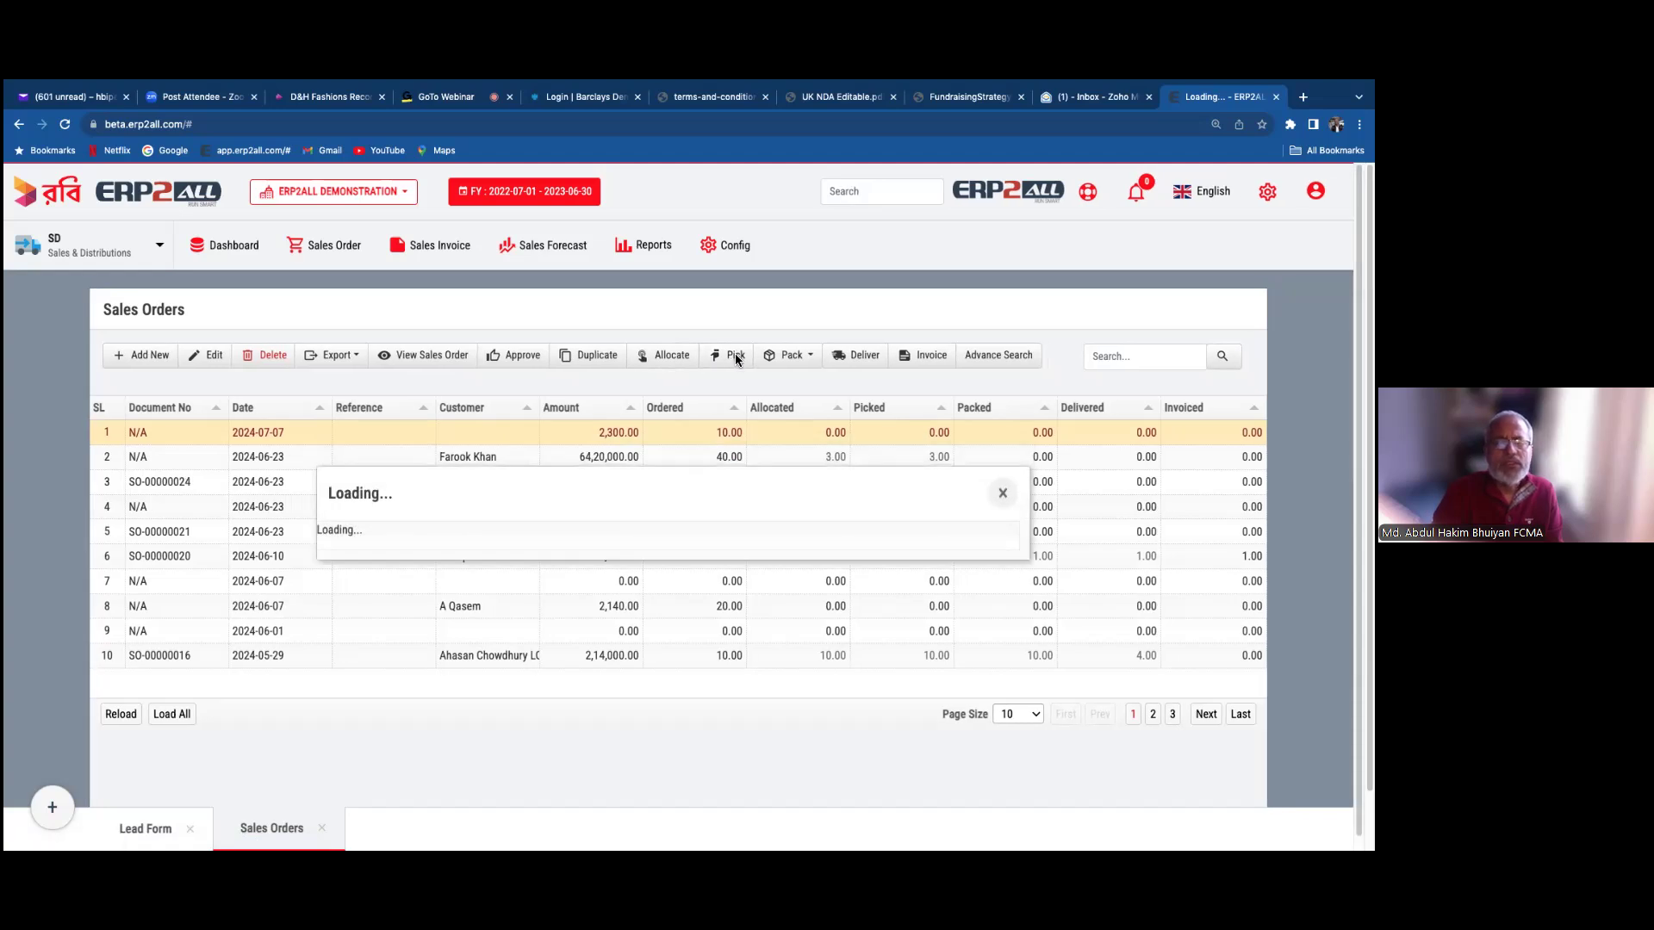
{"action": "left_click", "coordinate": [1000, 494]}
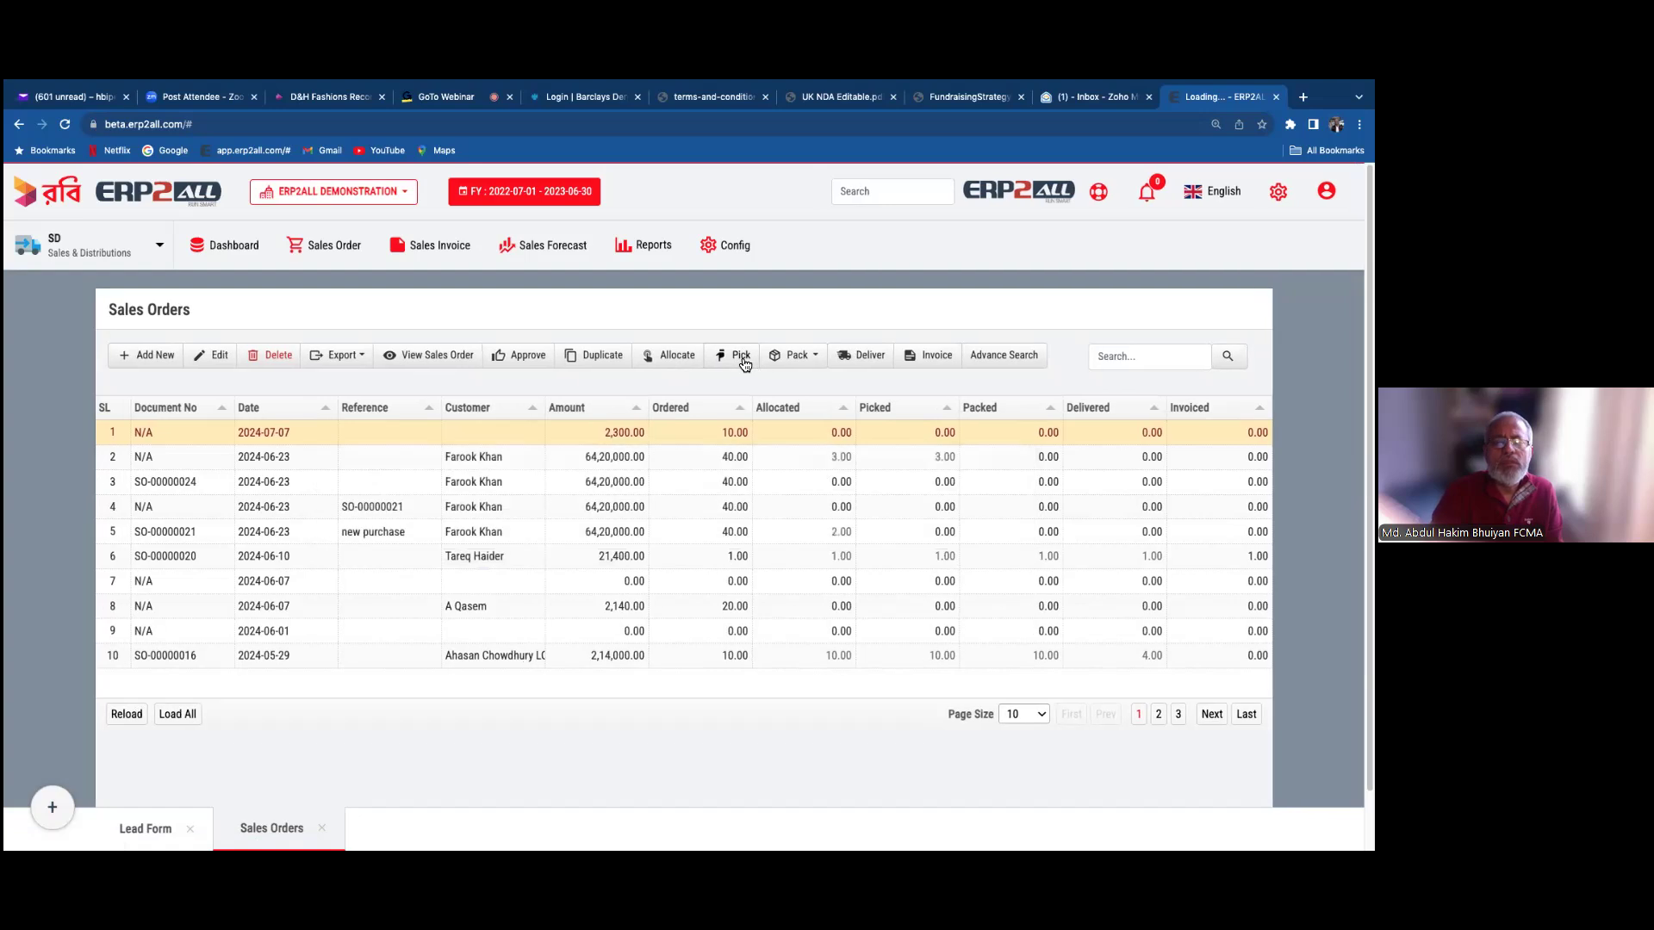
{"action": "left_click", "coordinate": [487, 490]}
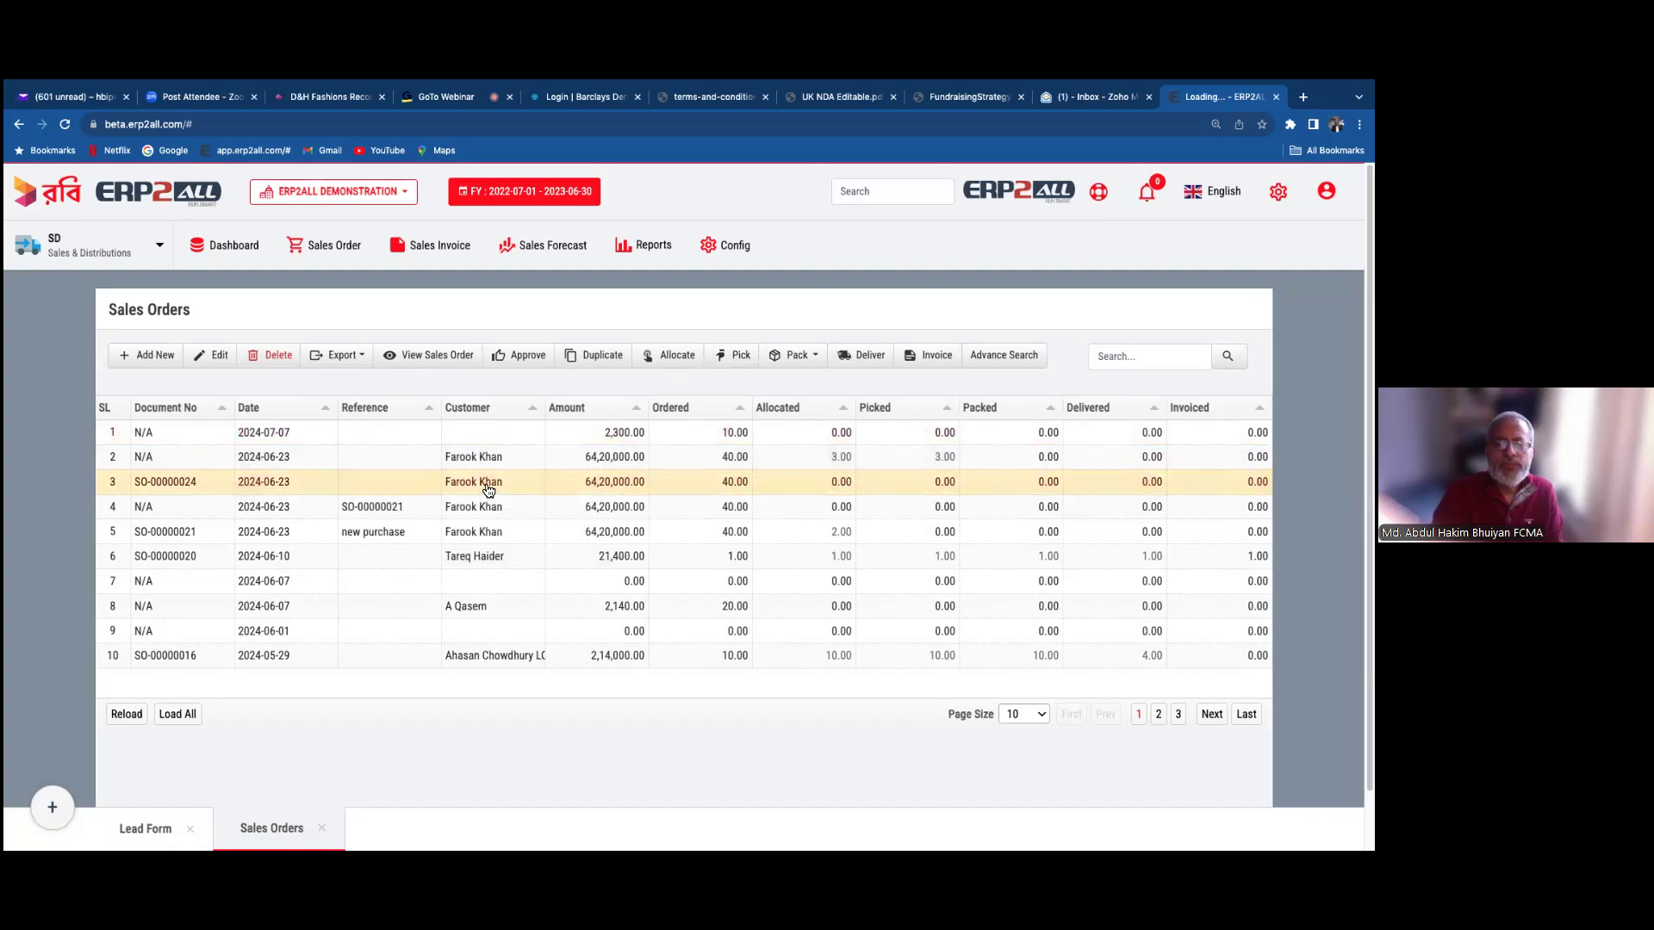
{"action": "left_click", "coordinate": [734, 357]}
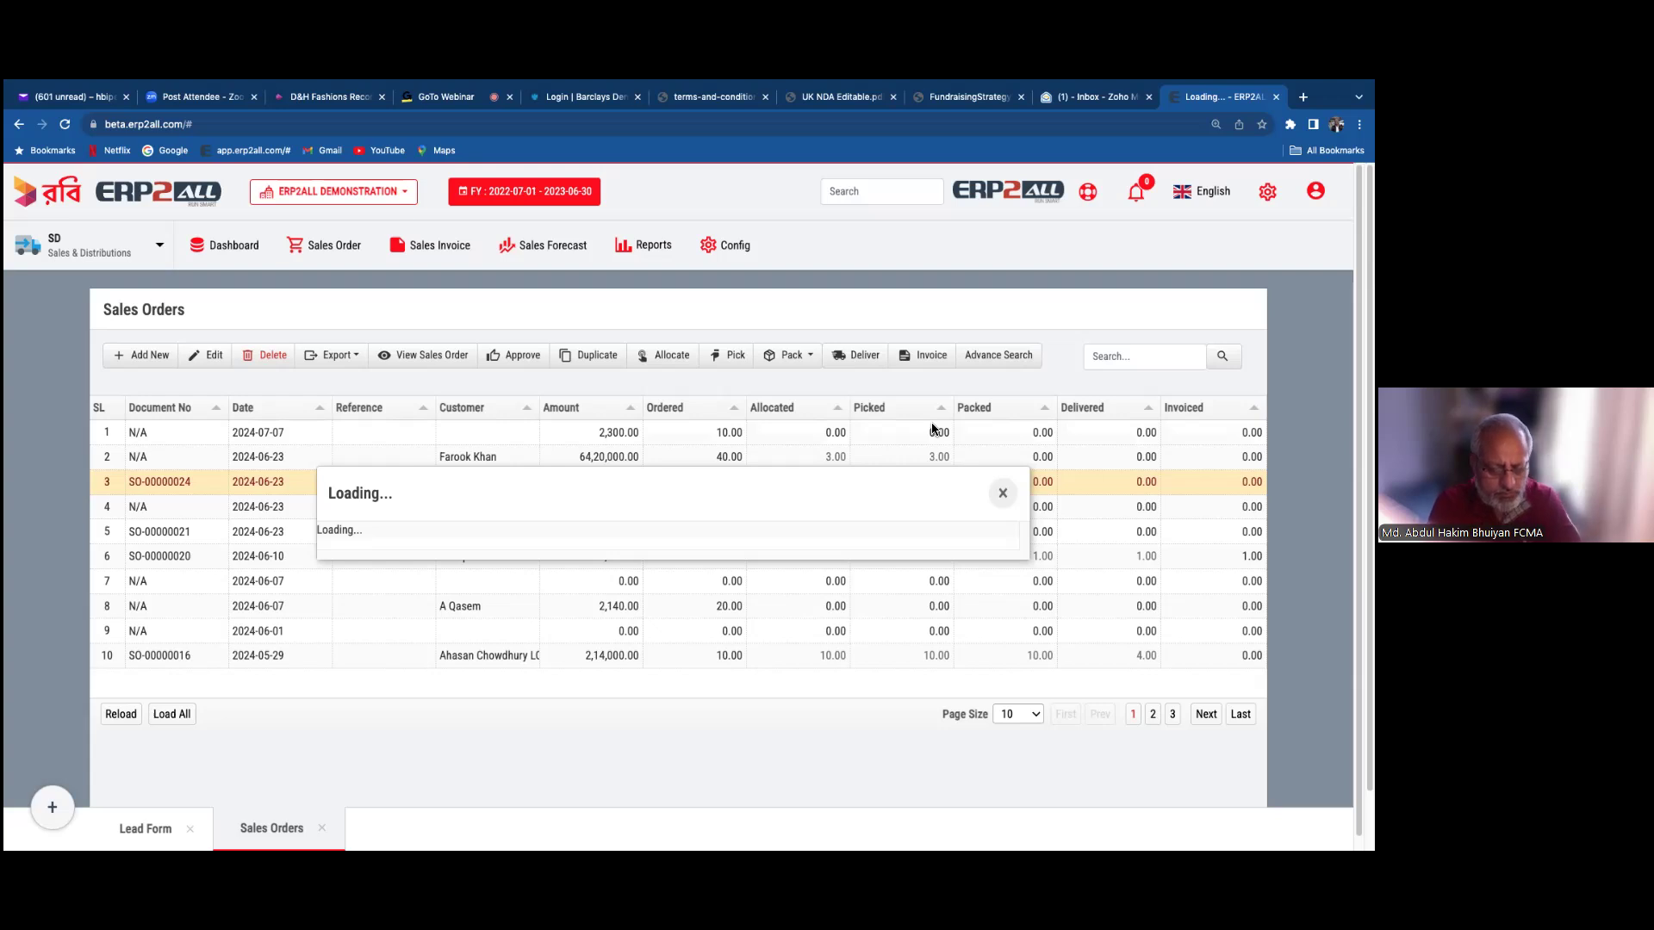
{"action": "left_click", "coordinate": [1001, 492]}
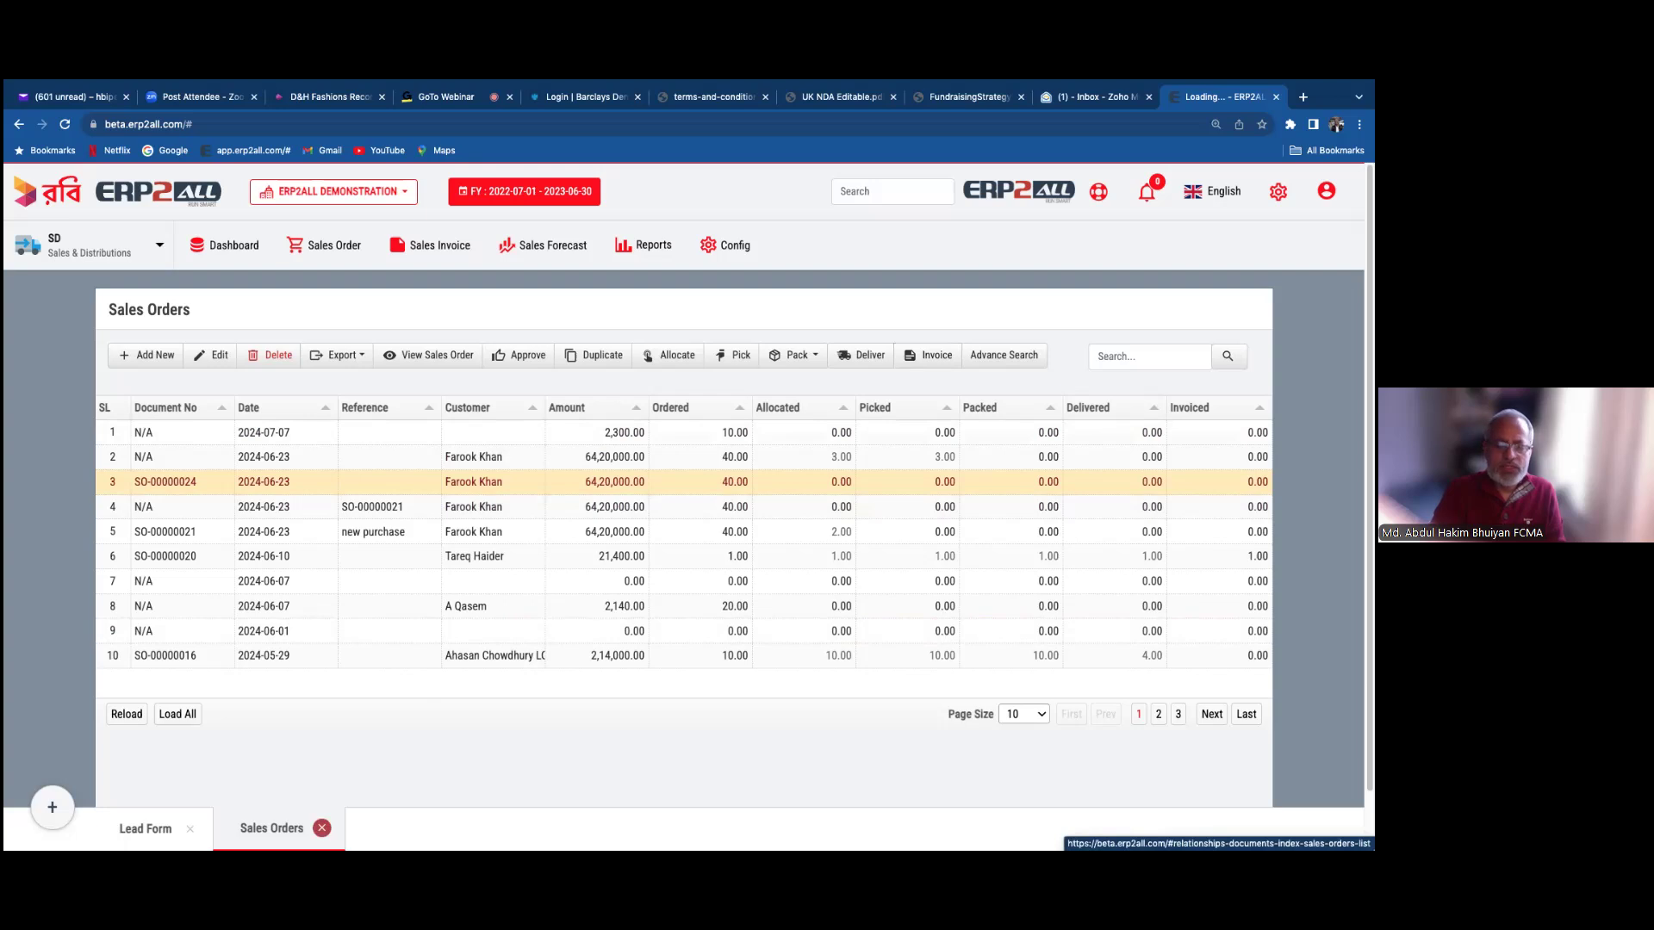
- Close the sales orders list and switch to the Supplier Relationship Management module to view its supplier dashboard
{"action": "left_click", "coordinate": [321, 827]}
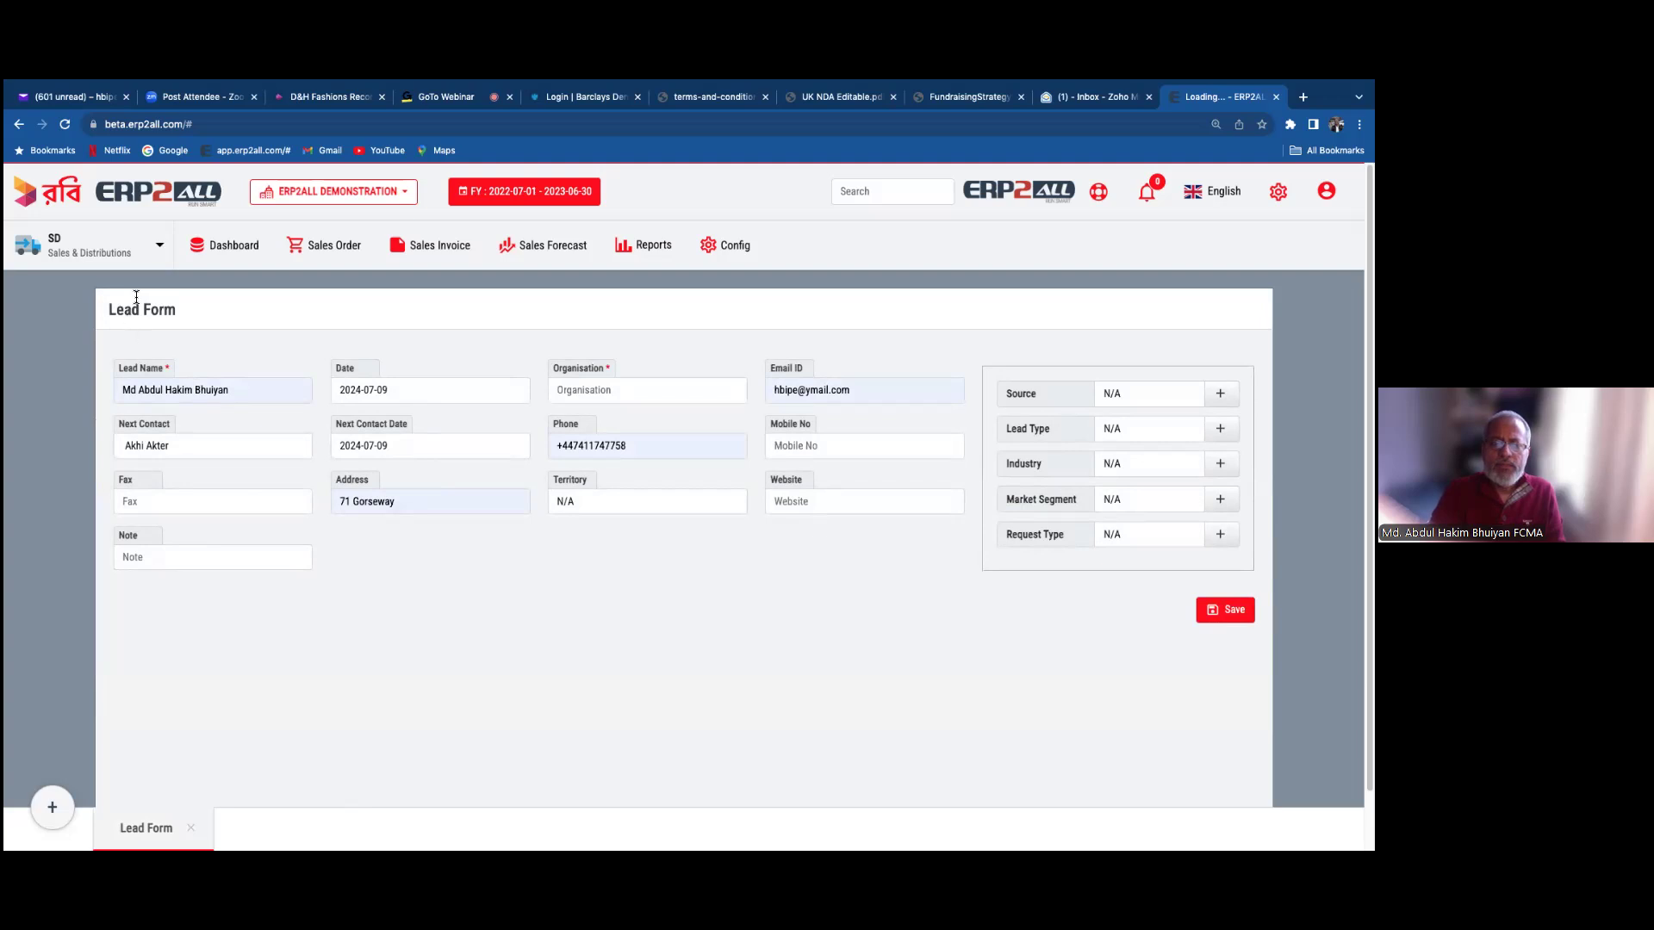
{"action": "left_click", "coordinate": [126, 246]}
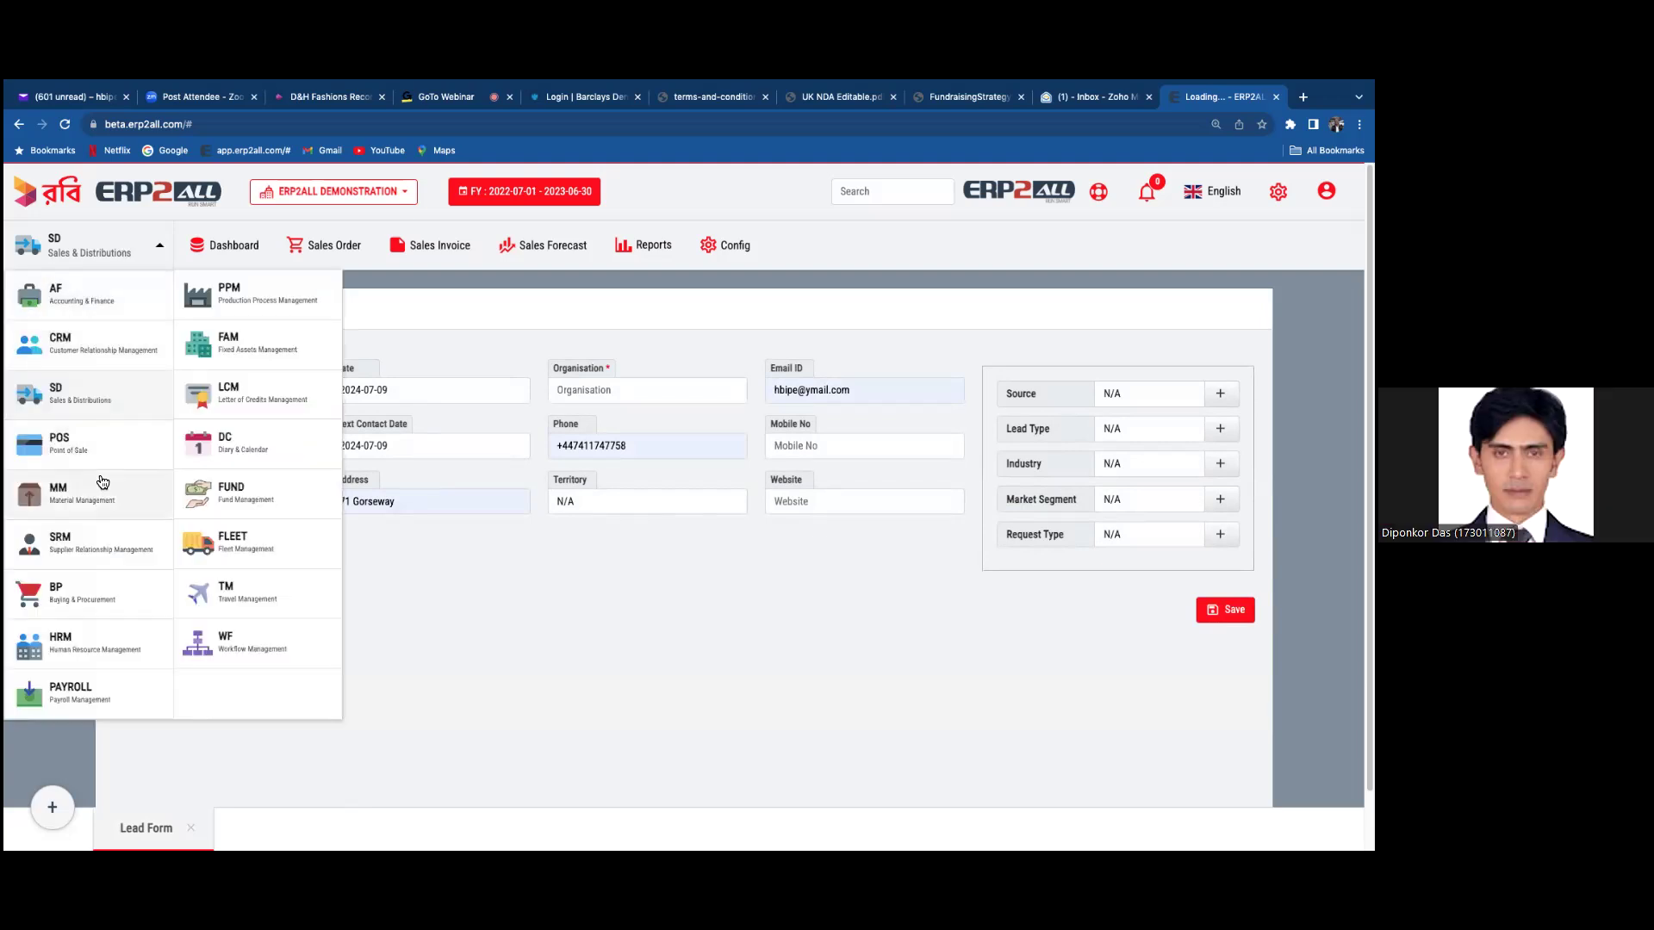
{"action": "left_click", "coordinate": [86, 543]}
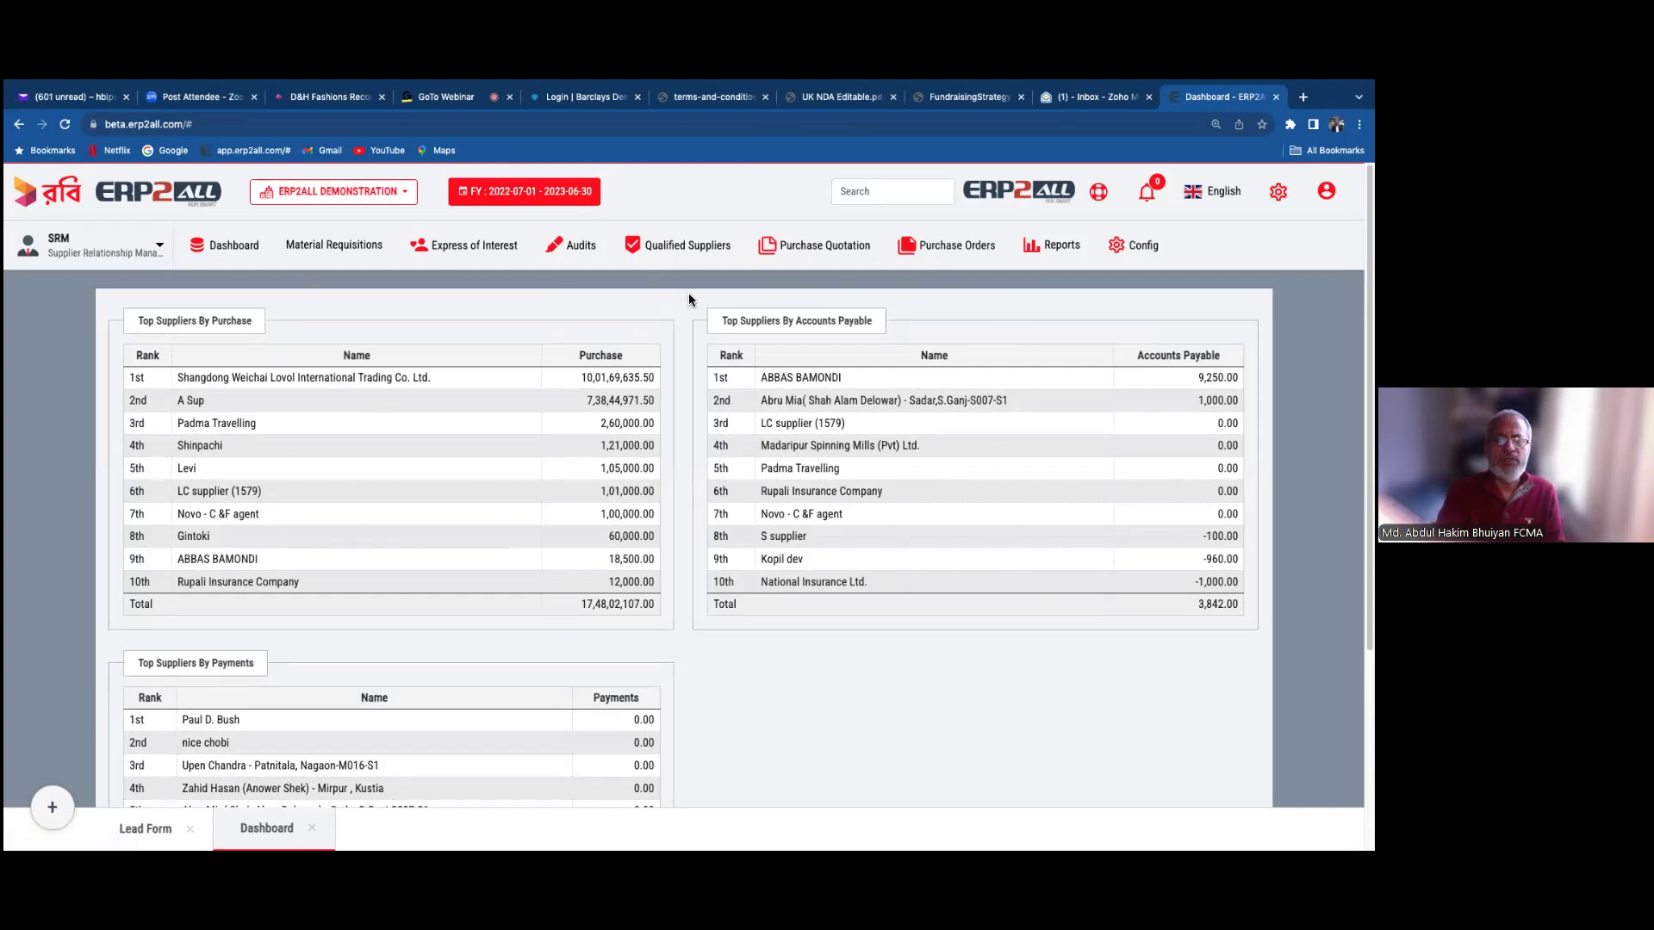
- Switch to the Buying & Procurement module and review the purchase order list with its available order actions
{"action": "left_click", "coordinate": [134, 251]}
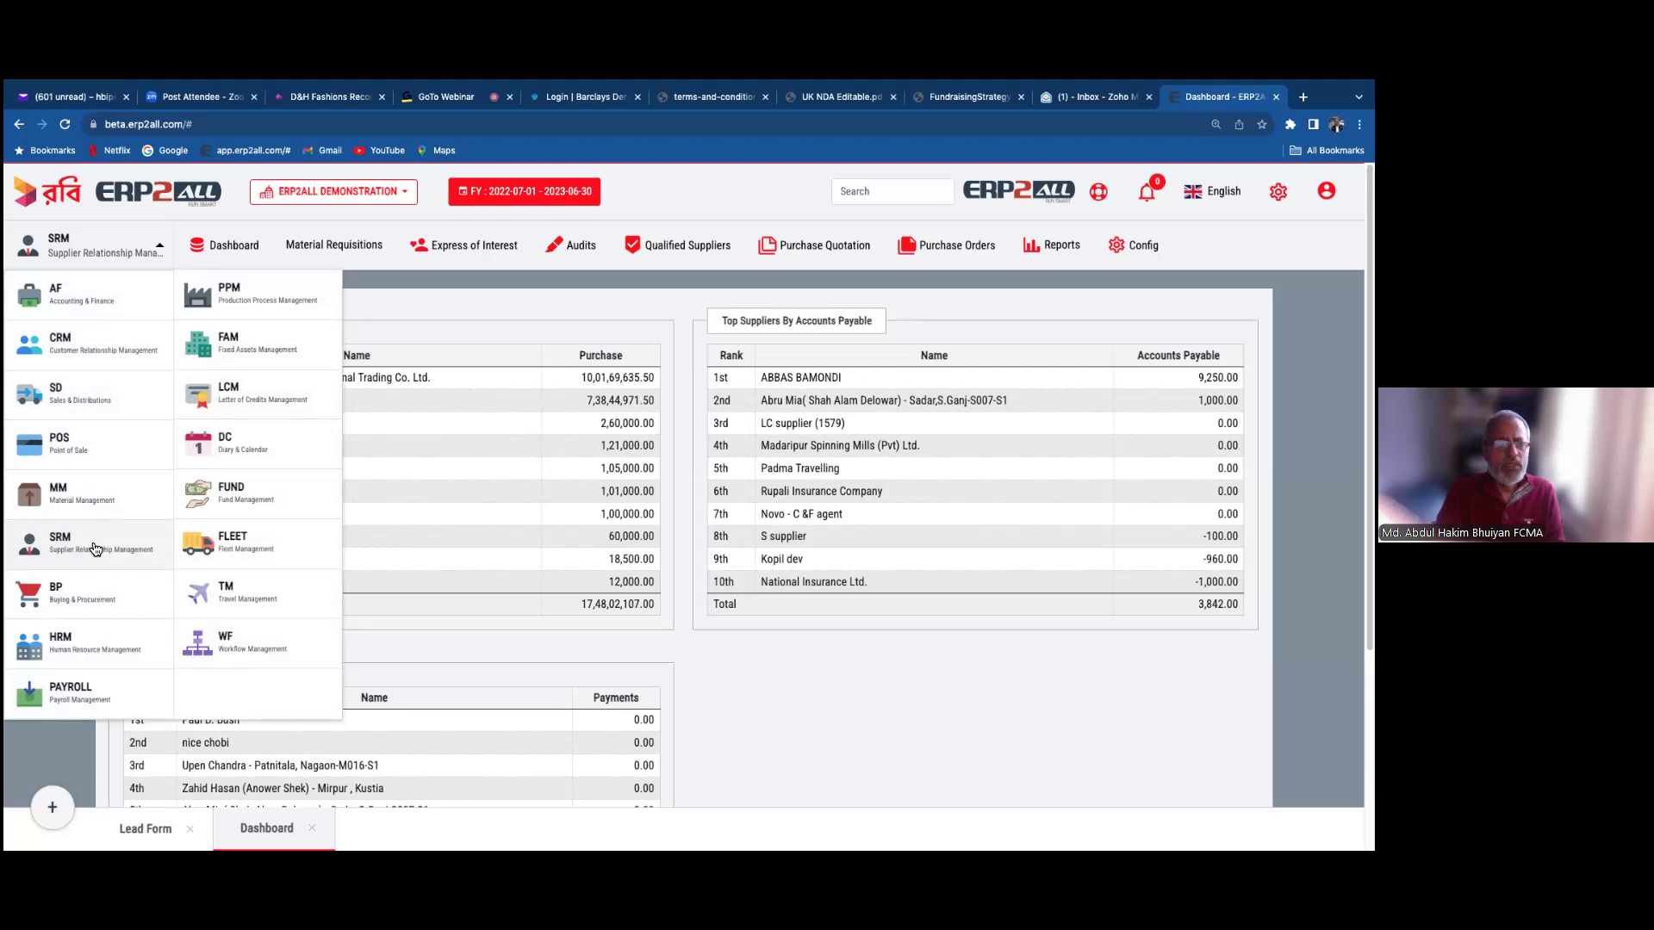
{"action": "left_click", "coordinate": [77, 586]}
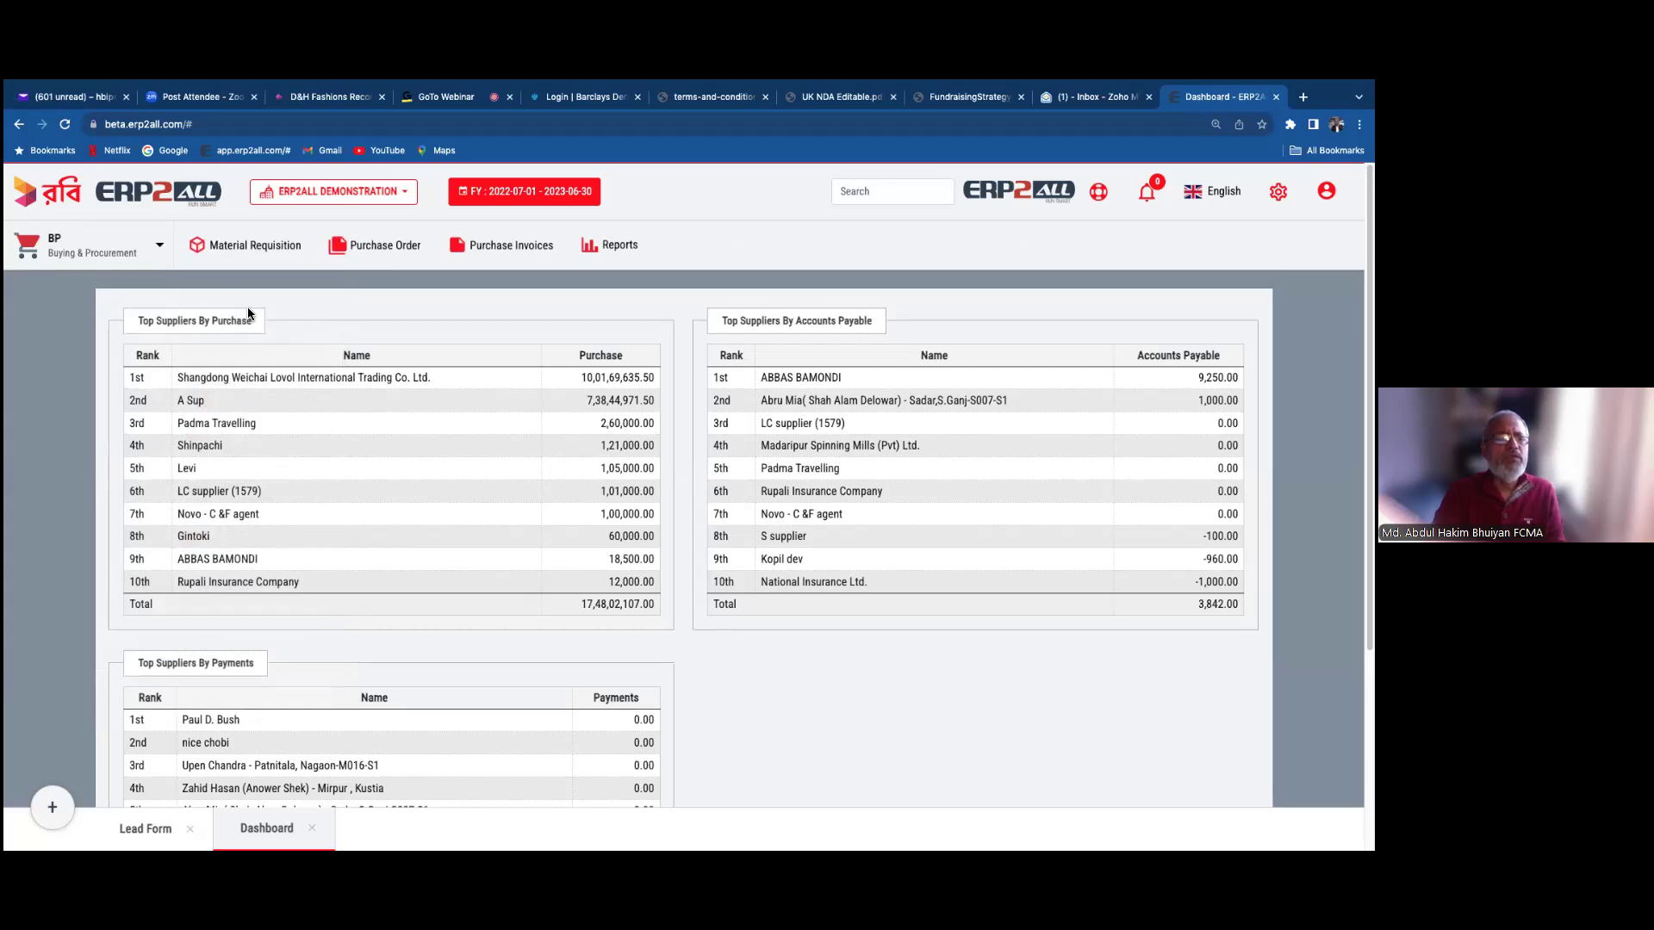
{"action": "left_click", "coordinate": [358, 250]}
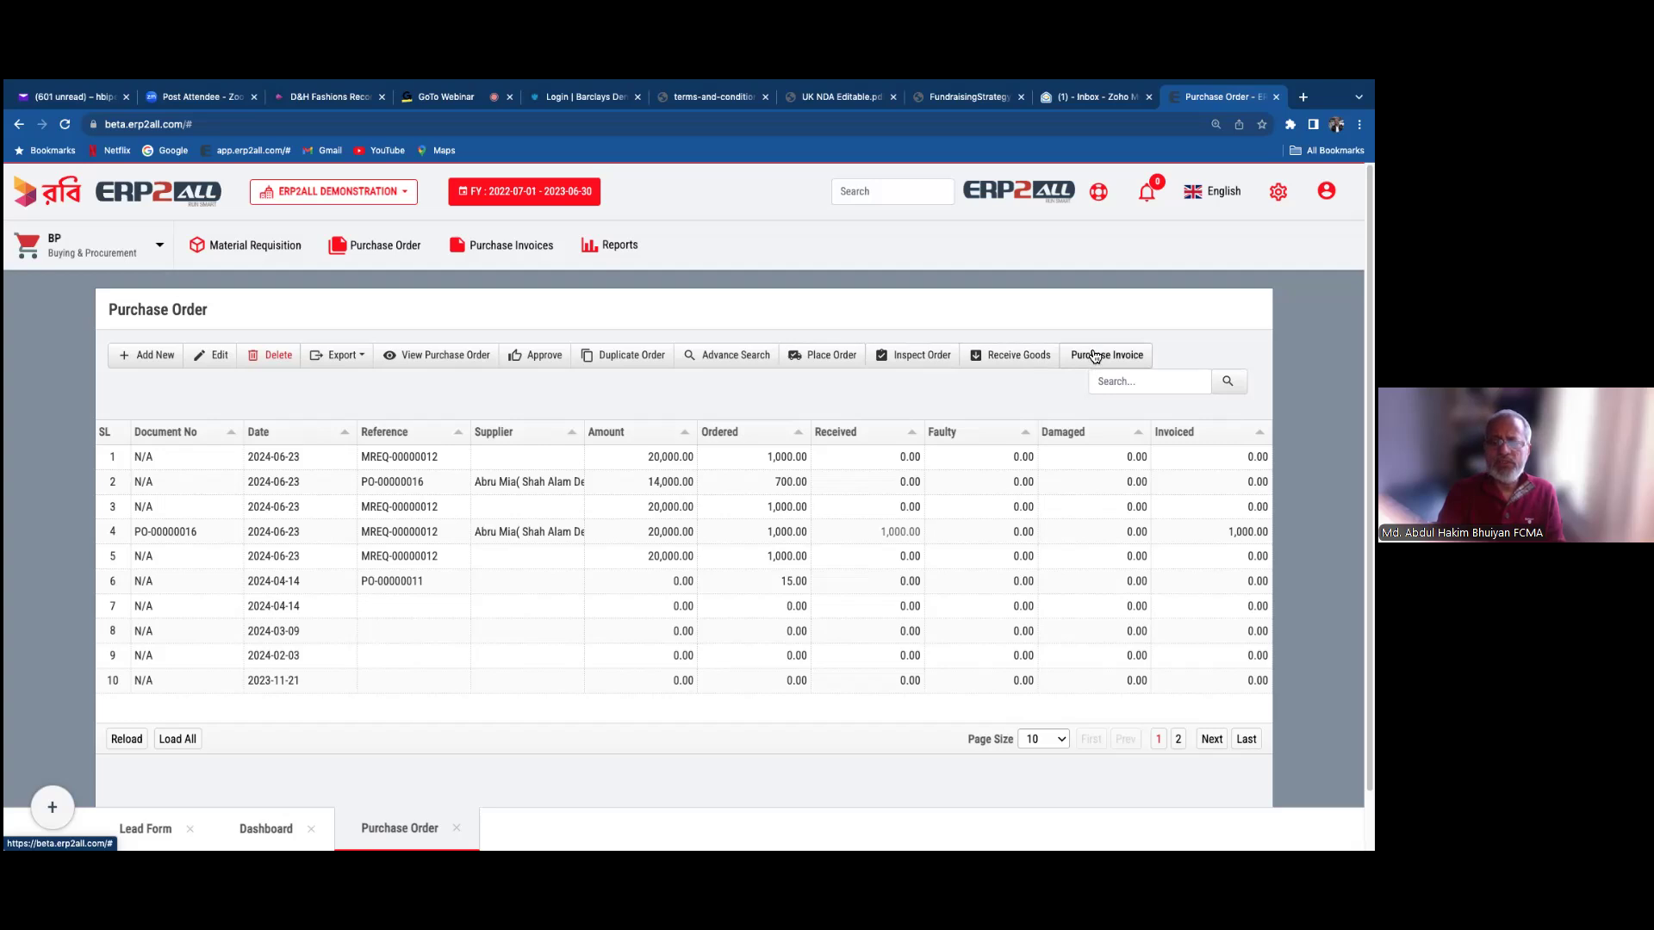
- Switch to the Accounting & Finance module, review the purchase invoices list, and close it
{"action": "left_click", "coordinate": [129, 251]}
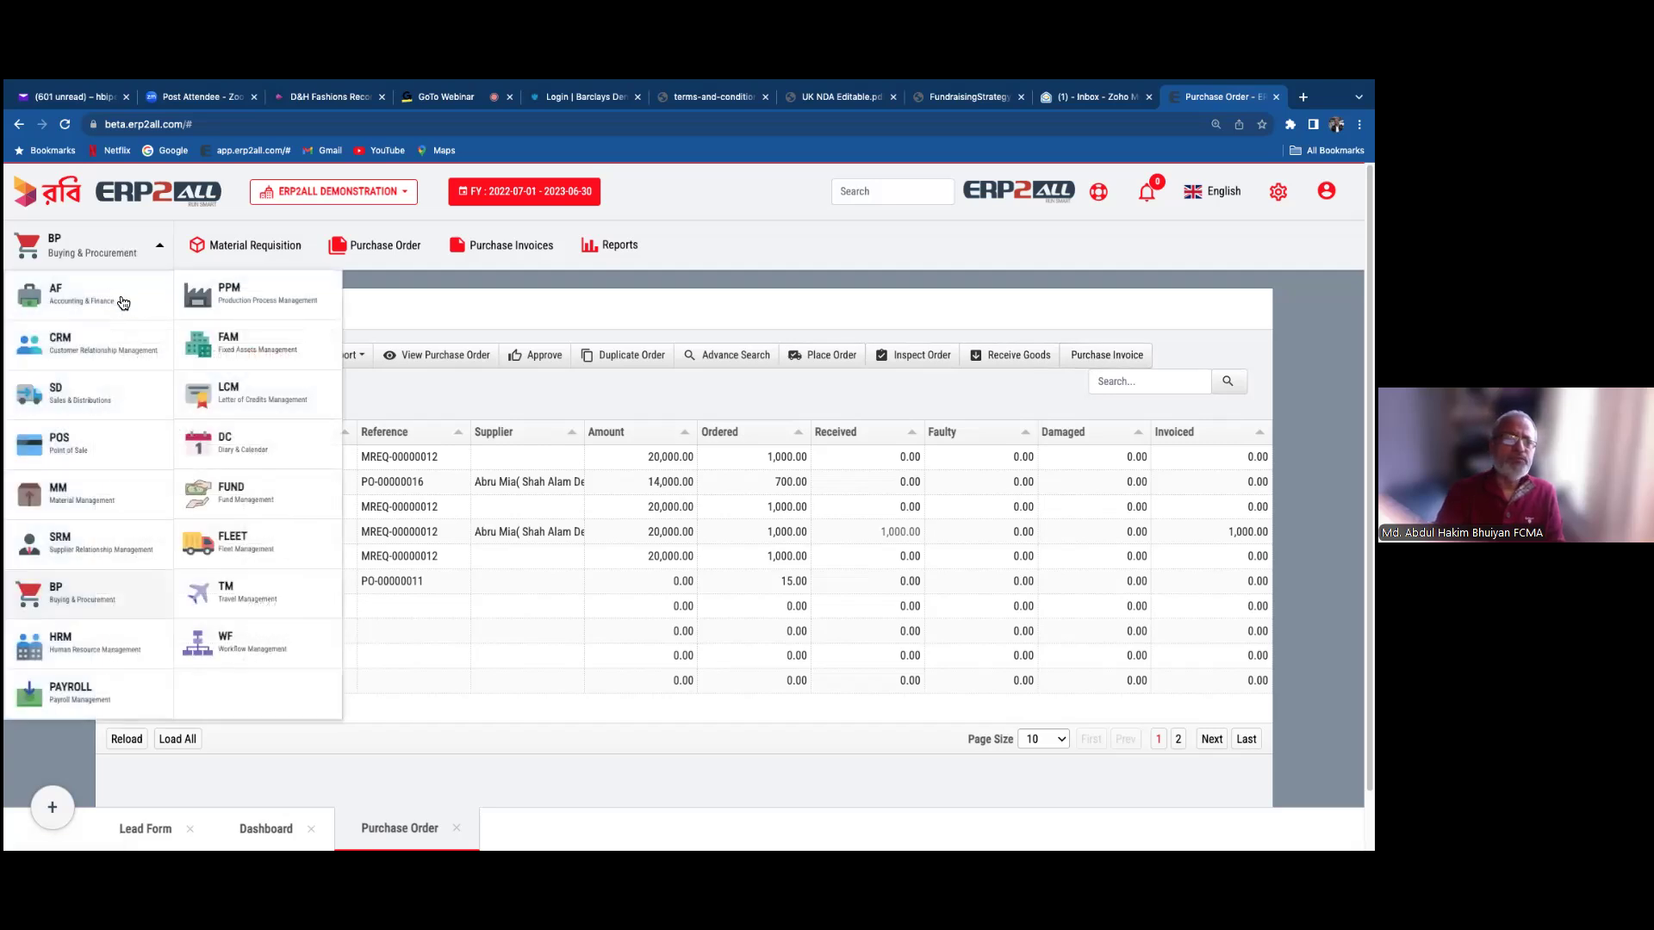
{"action": "left_click", "coordinate": [159, 291]}
{"action": "left_click", "coordinate": [553, 251]}
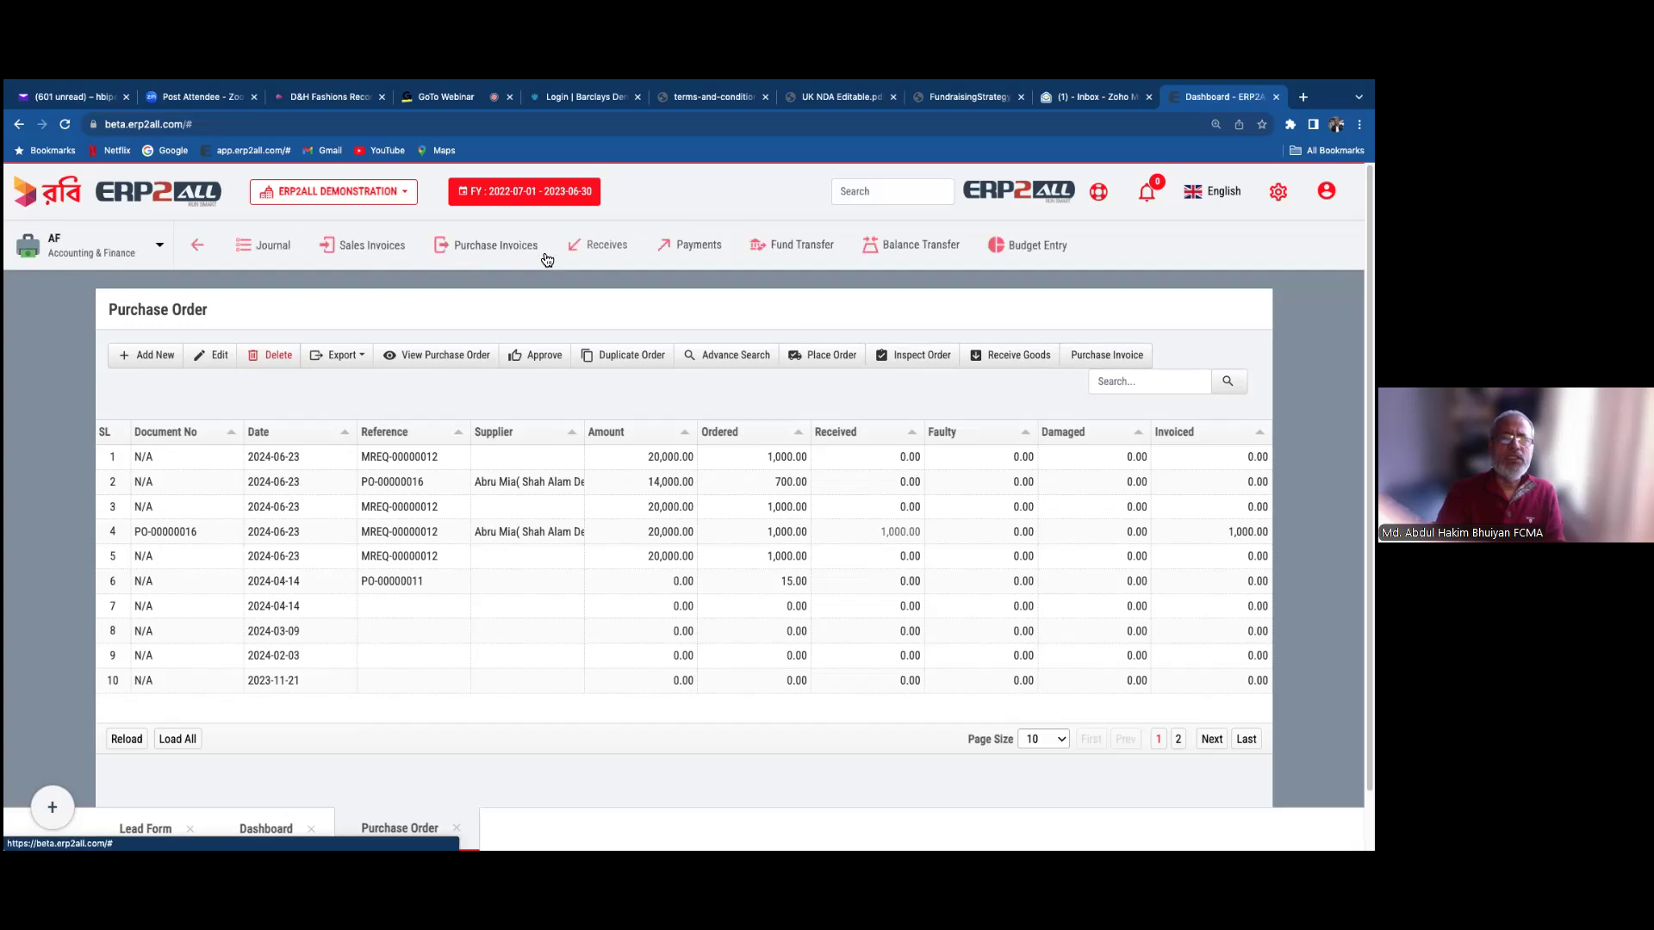
{"action": "left_click", "coordinate": [450, 249]}
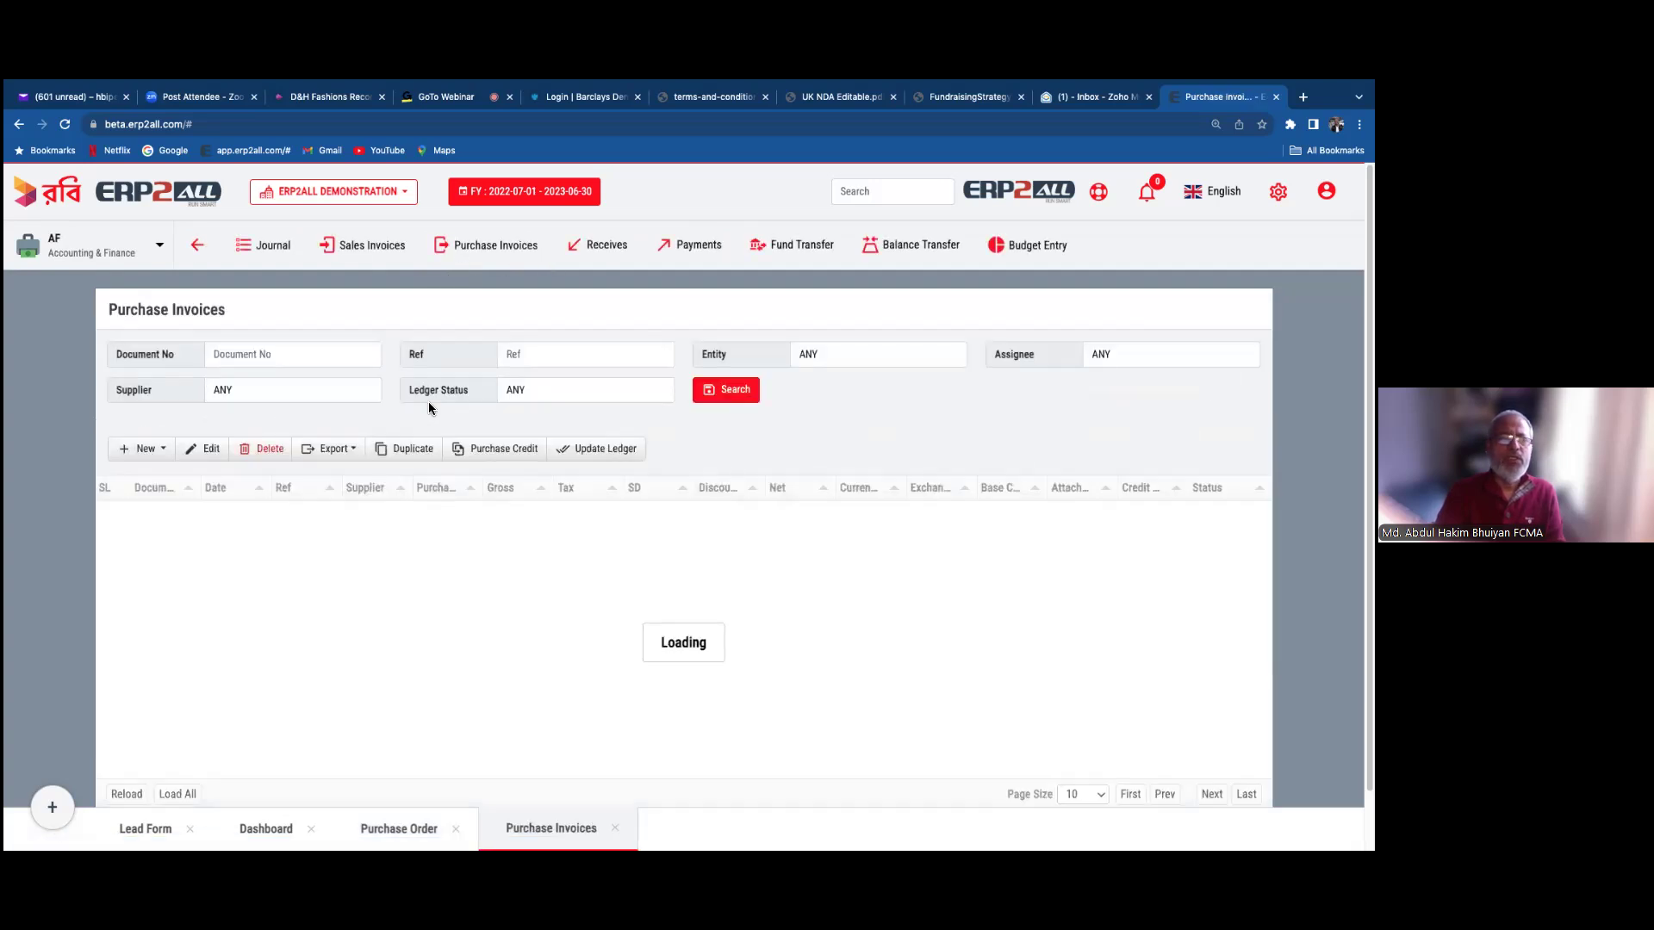
{"action": "left_click", "coordinate": [119, 251]}
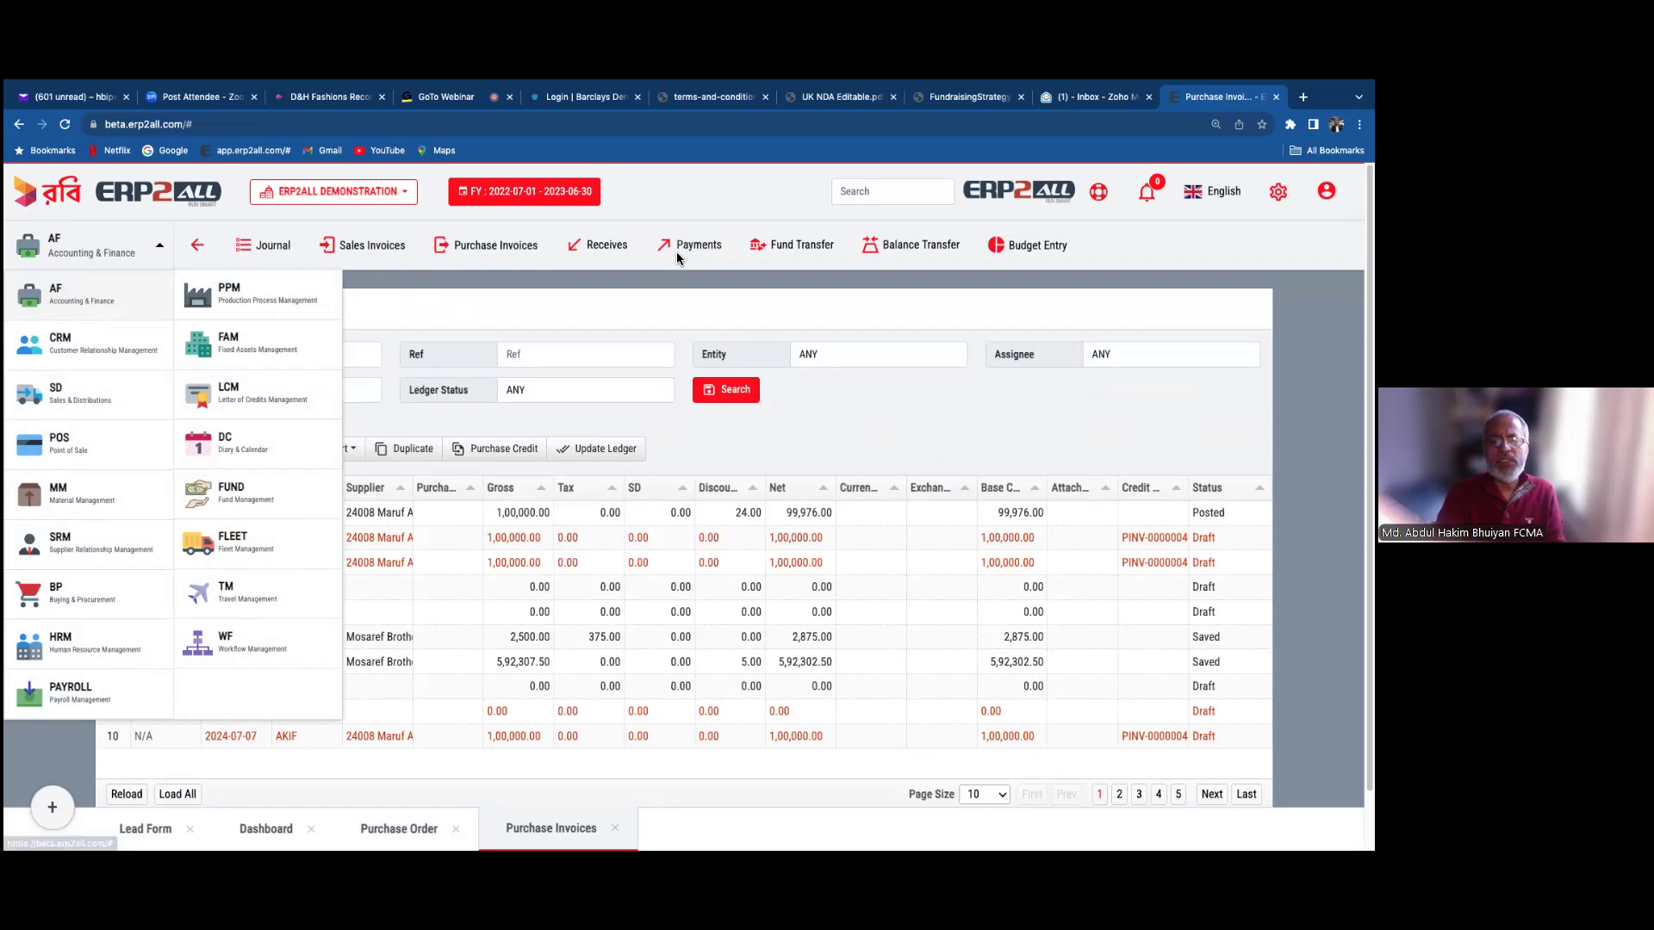
{"action": "left_click", "coordinate": [668, 295]}
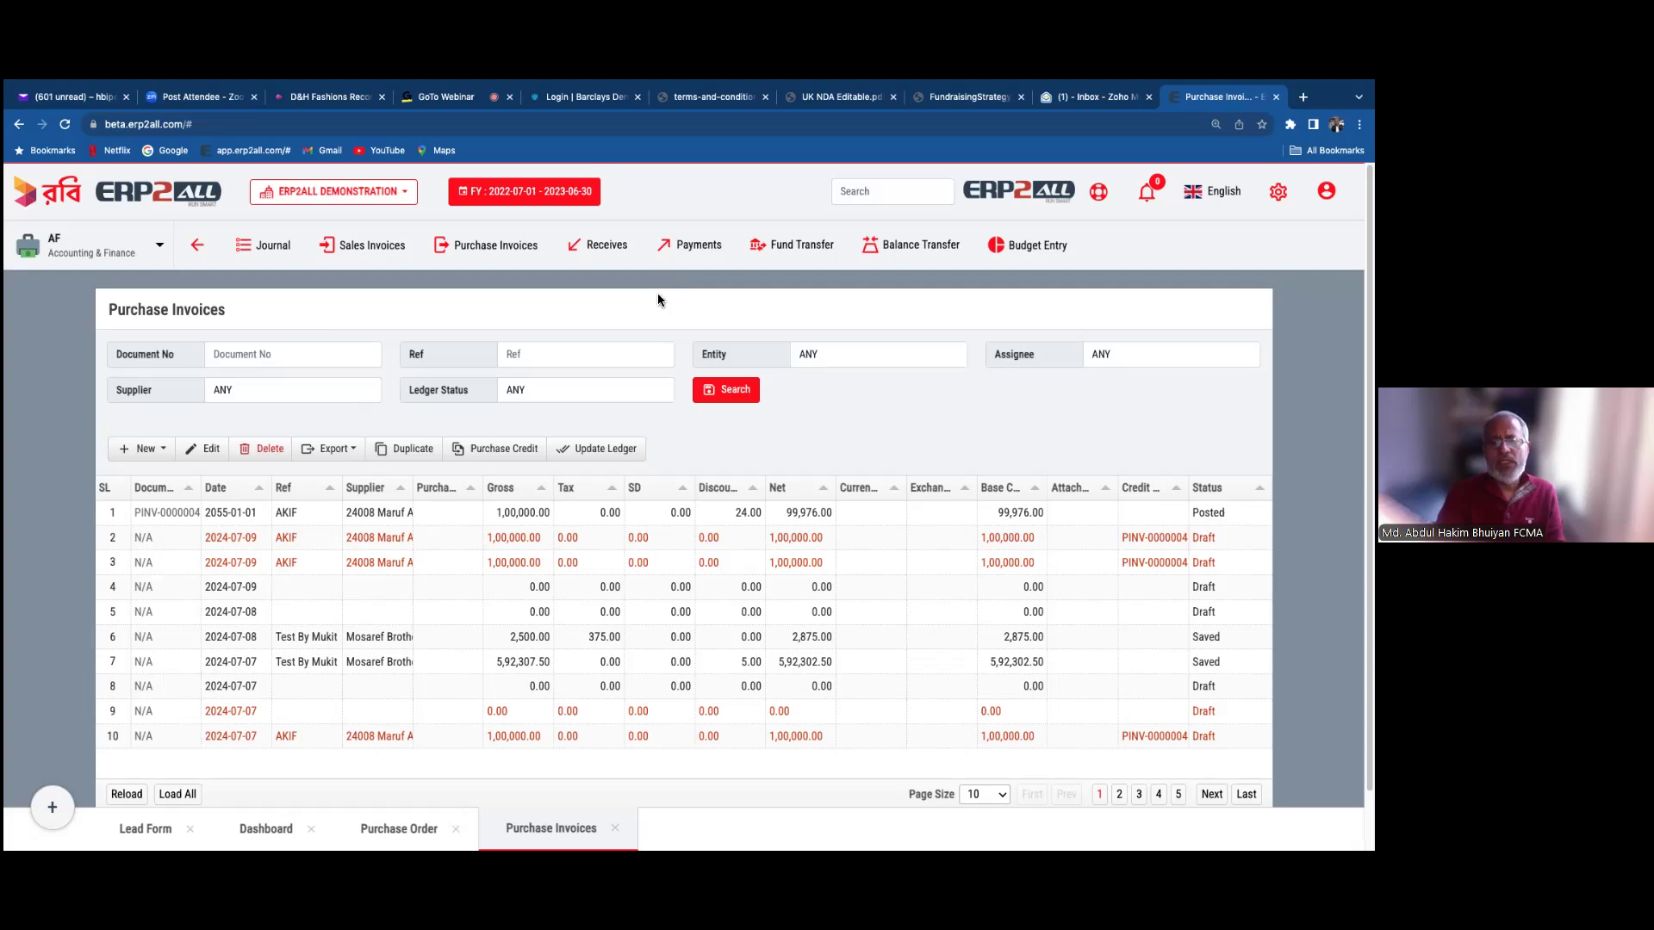
{"action": "left_click", "coordinate": [614, 828]}
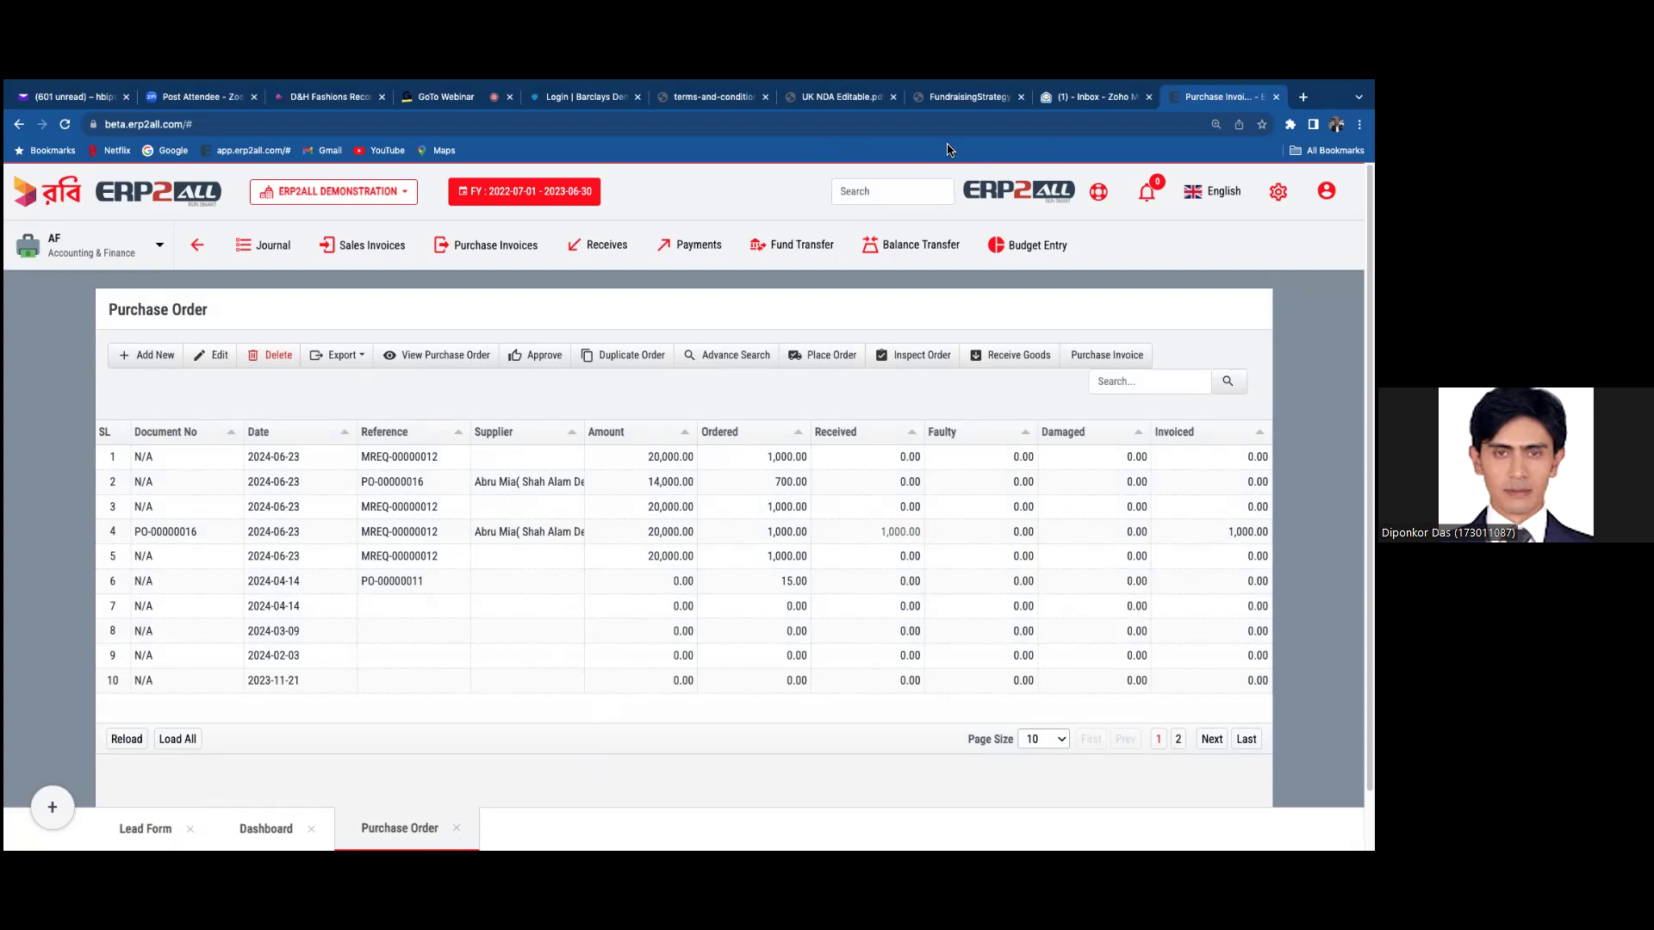
{"action": "mouse_move", "coordinate": [919, 81]}
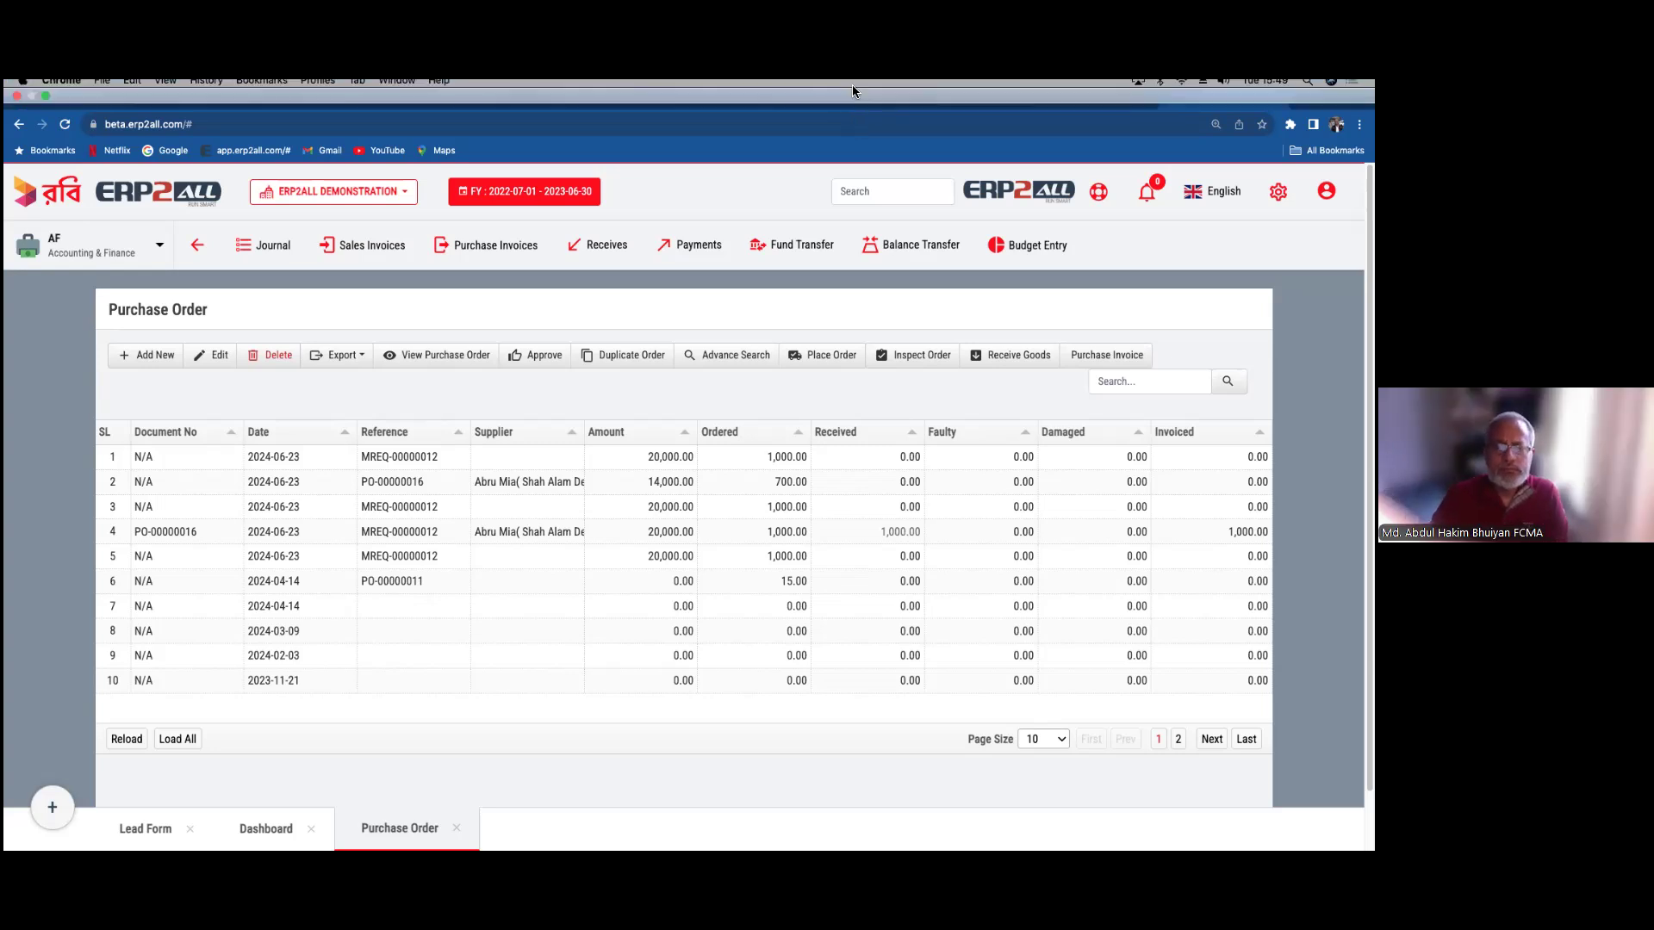
{"action": "mouse_move", "coordinate": [851, 84]}
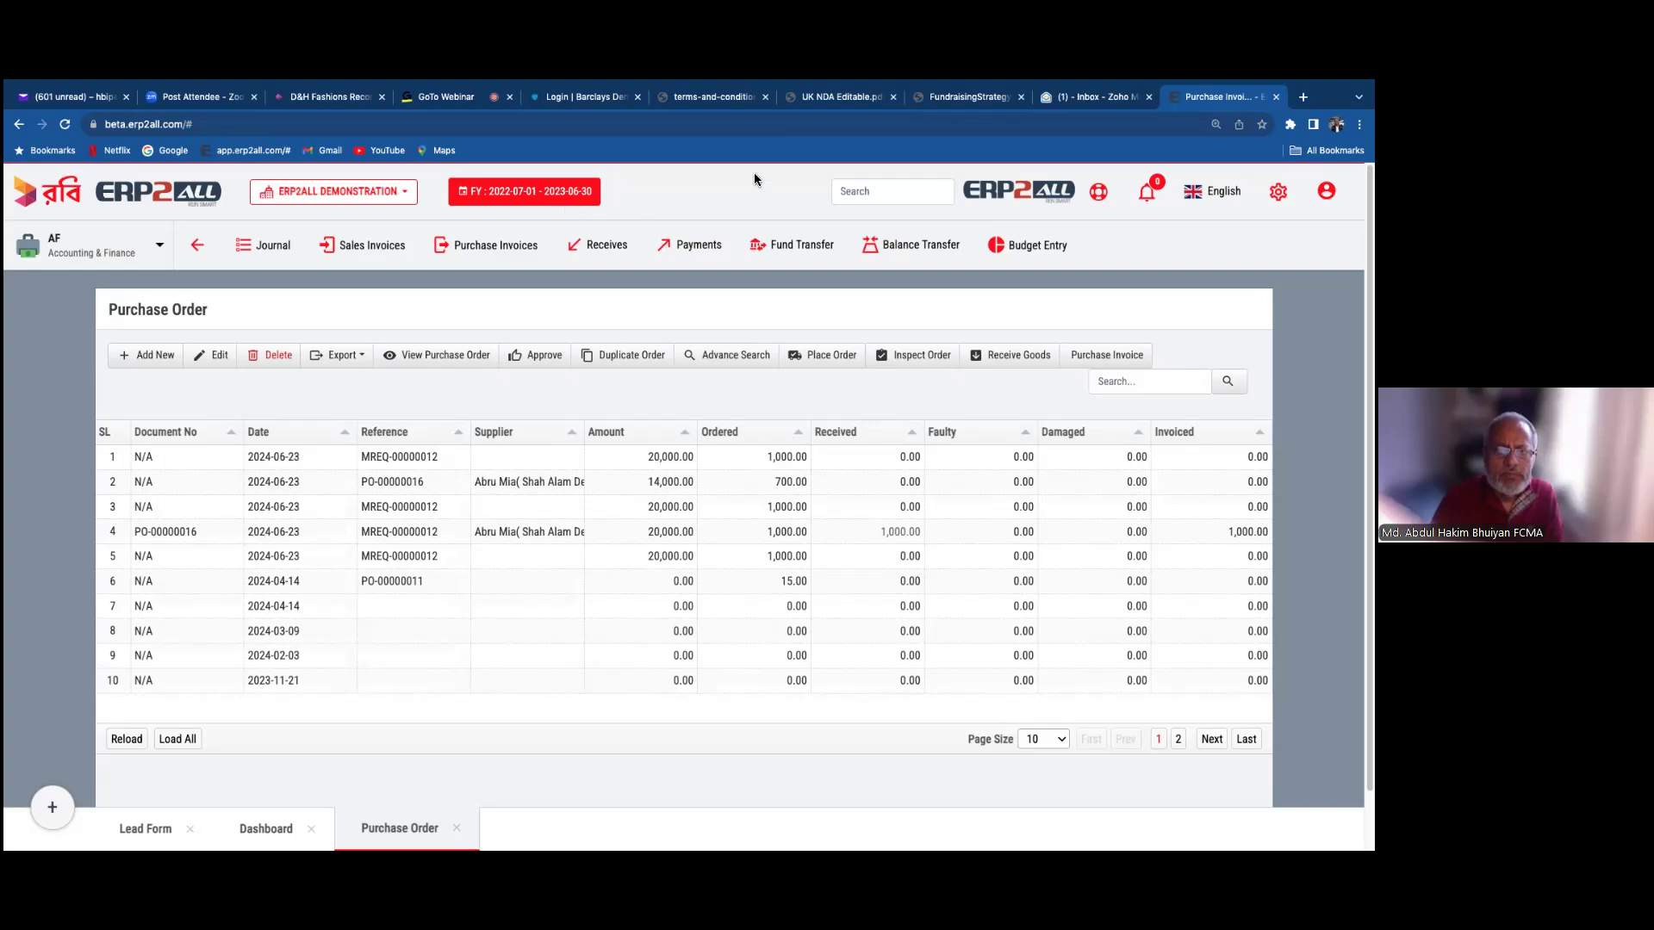
{"action": "mouse_move", "coordinate": [755, 83]}
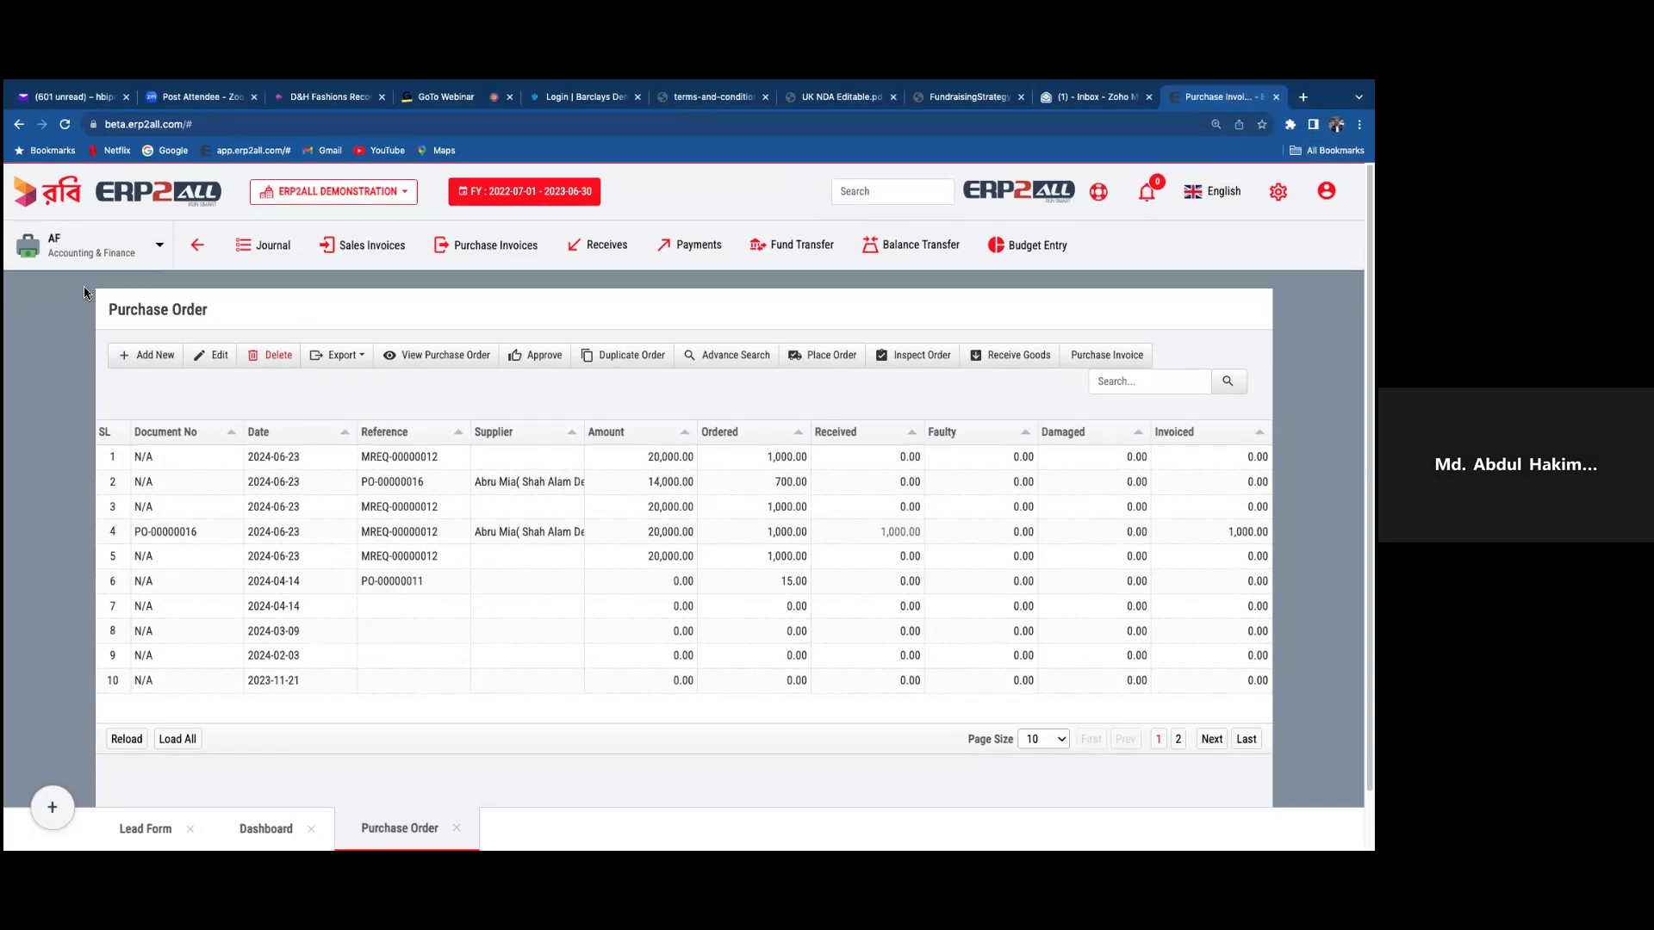
- Return to the Sales & Distributions module, close the purchase order page, and open the sales orders list
{"action": "left_click", "coordinate": [84, 250]}
{"action": "left_click", "coordinate": [52, 394]}
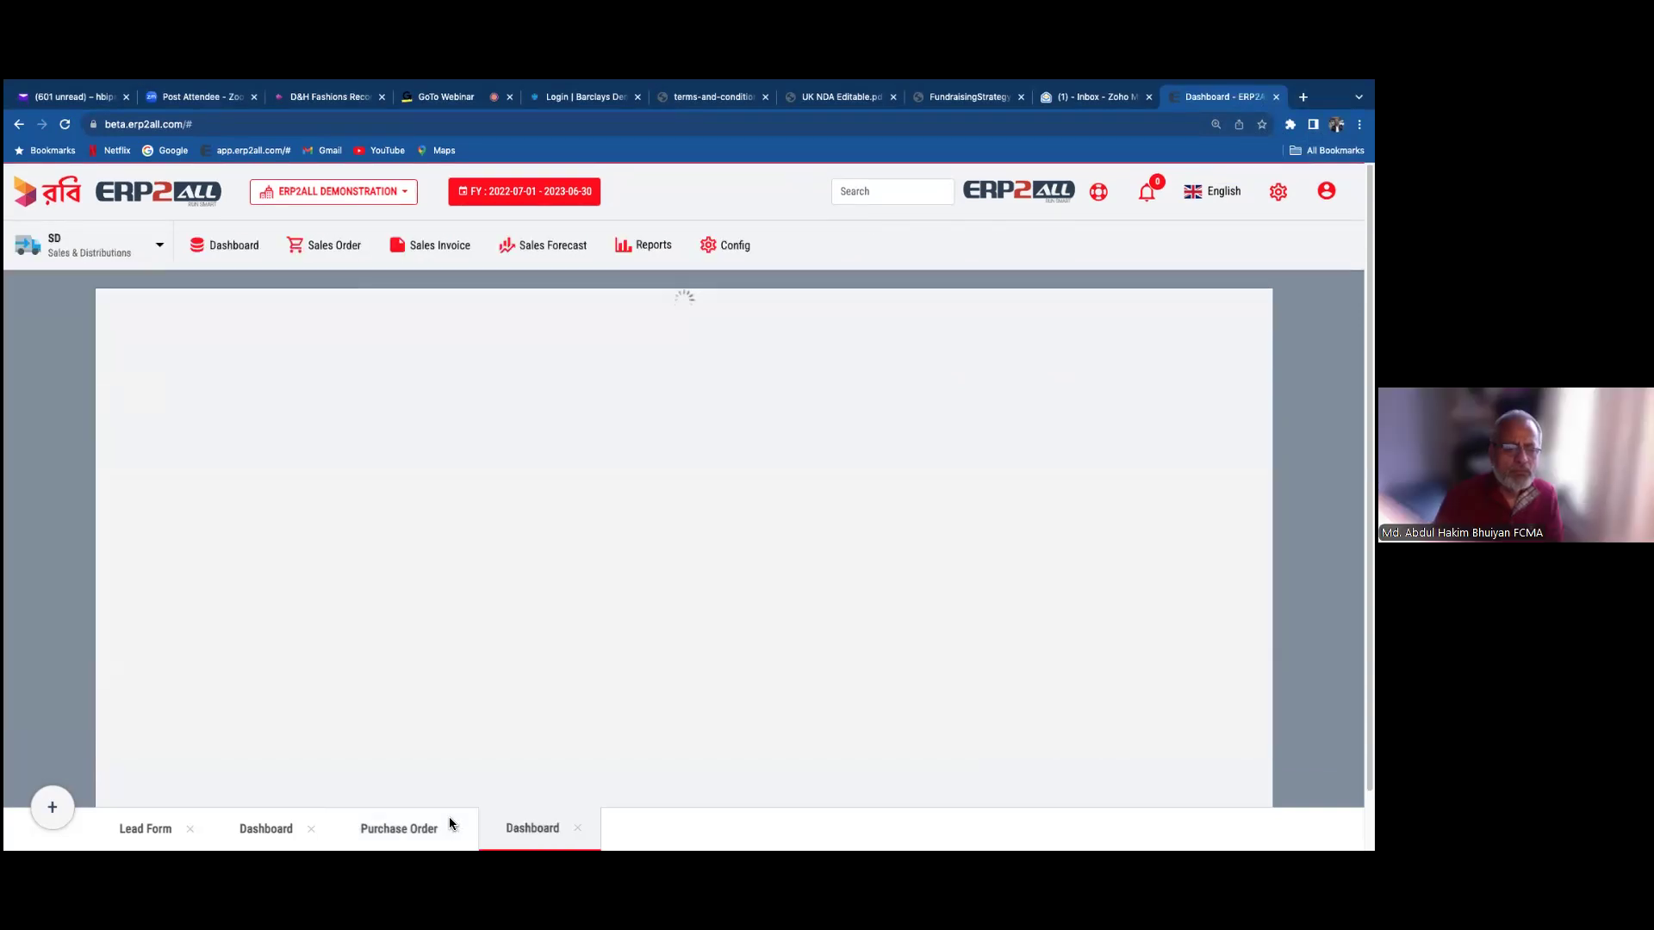
{"action": "left_click", "coordinate": [454, 829]}
{"action": "left_click", "coordinate": [319, 245]}
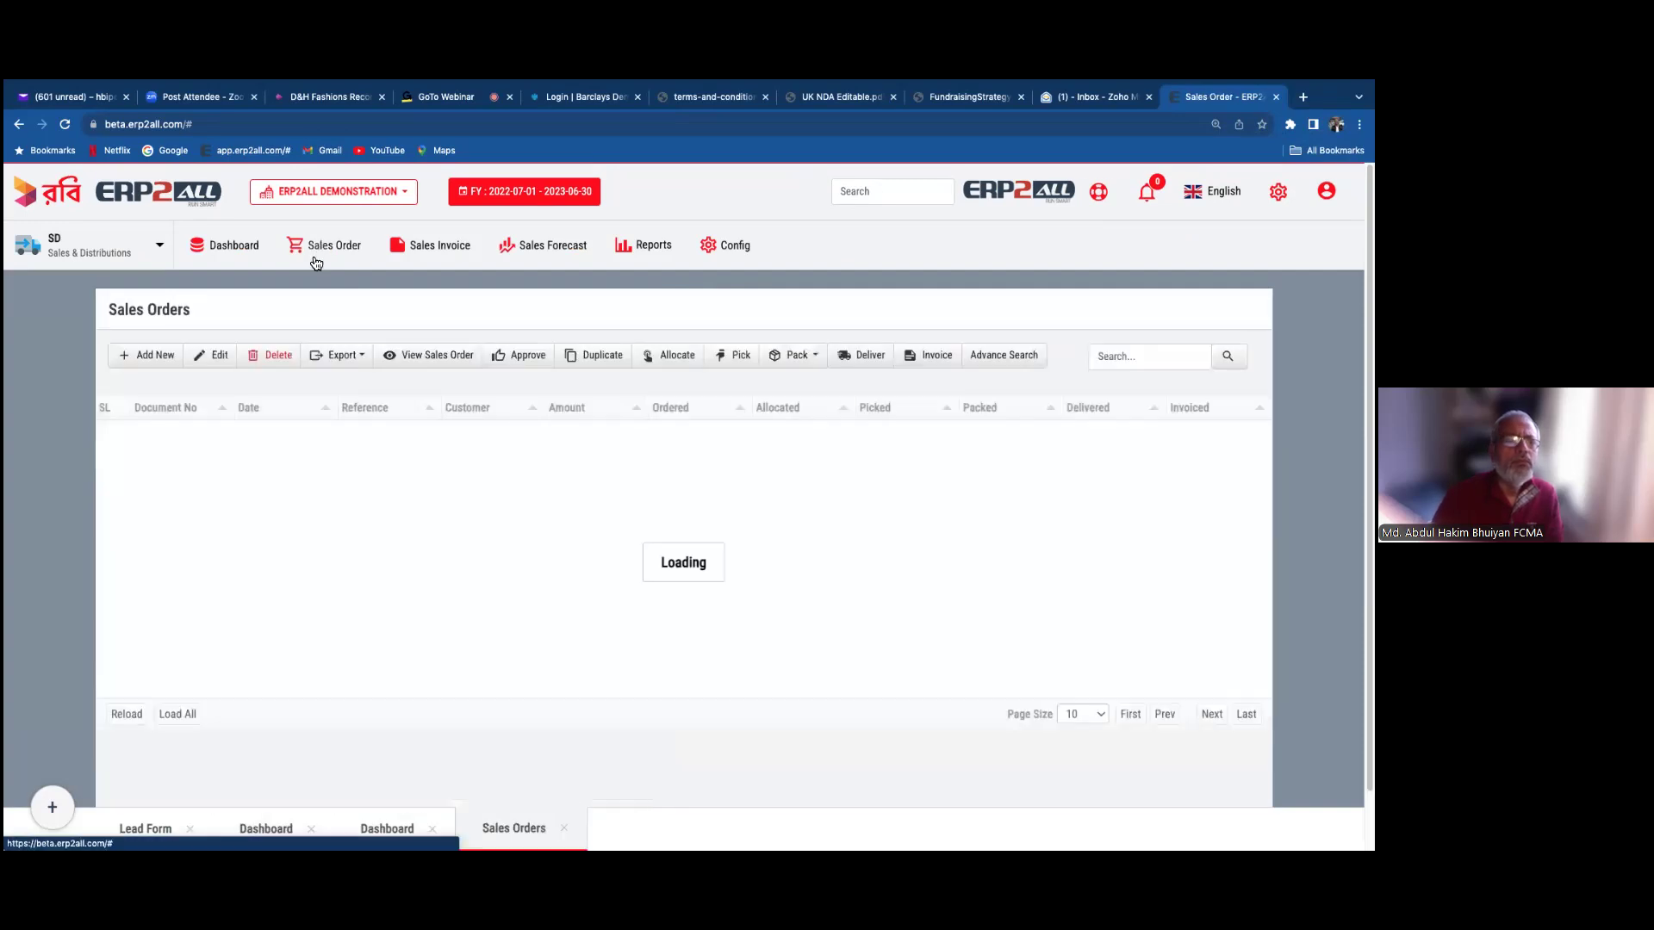
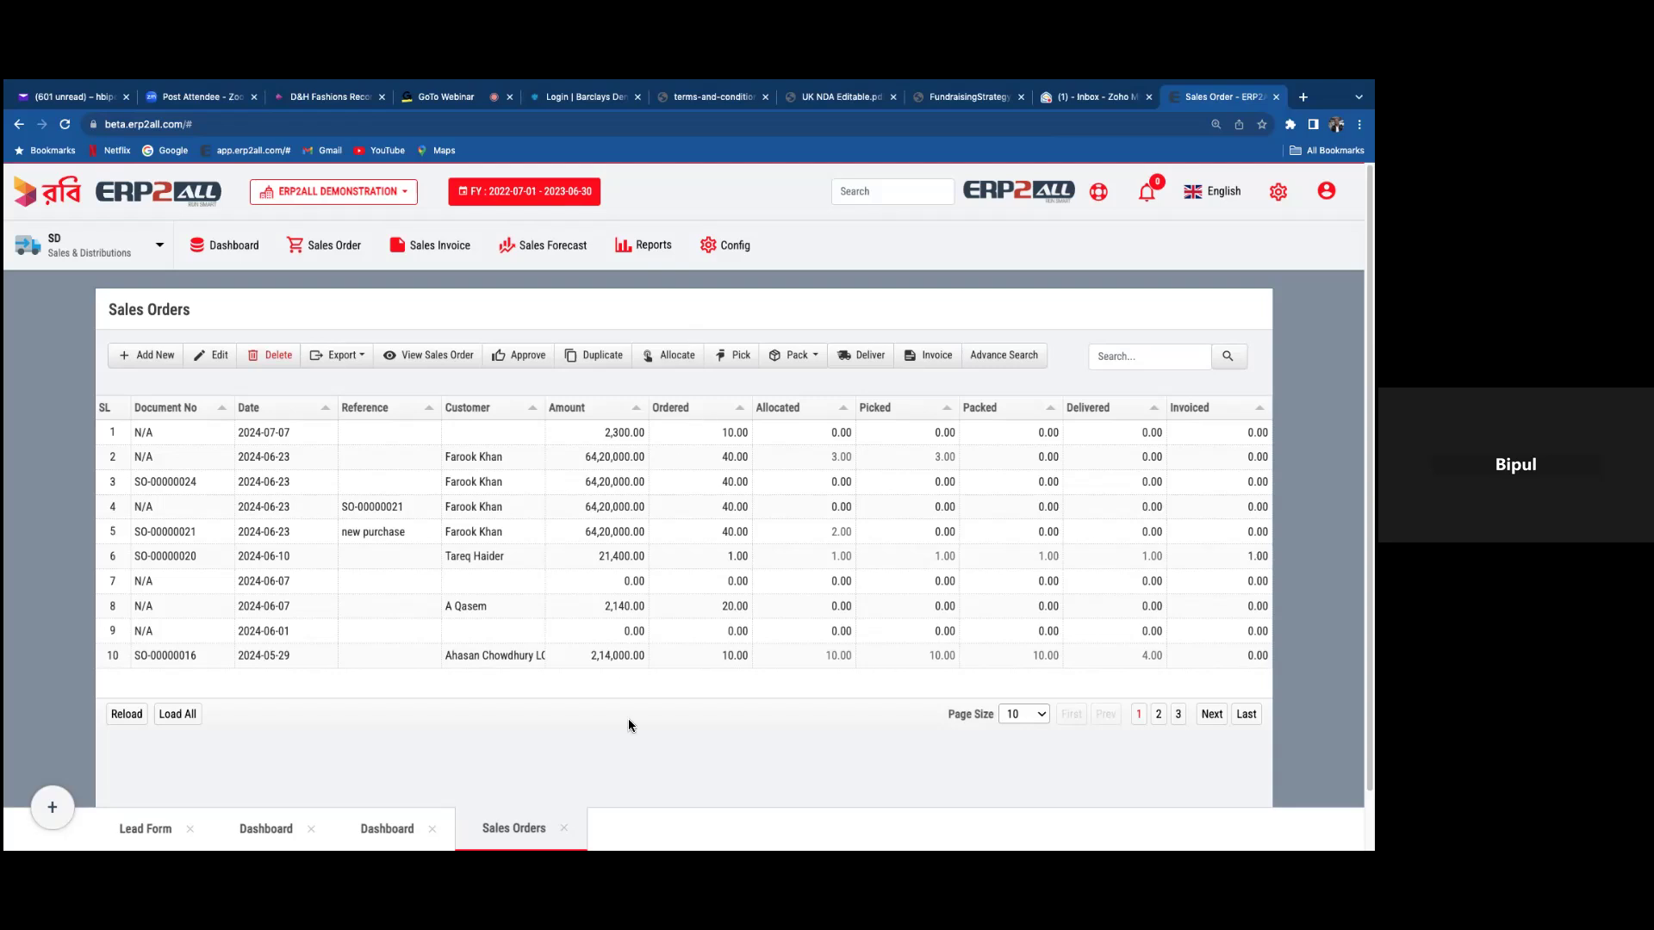
- Reopen the sales orders list, start a new sales order, and view its source quotation choices, leaving None selected
{"action": "left_click", "coordinate": [564, 828]}
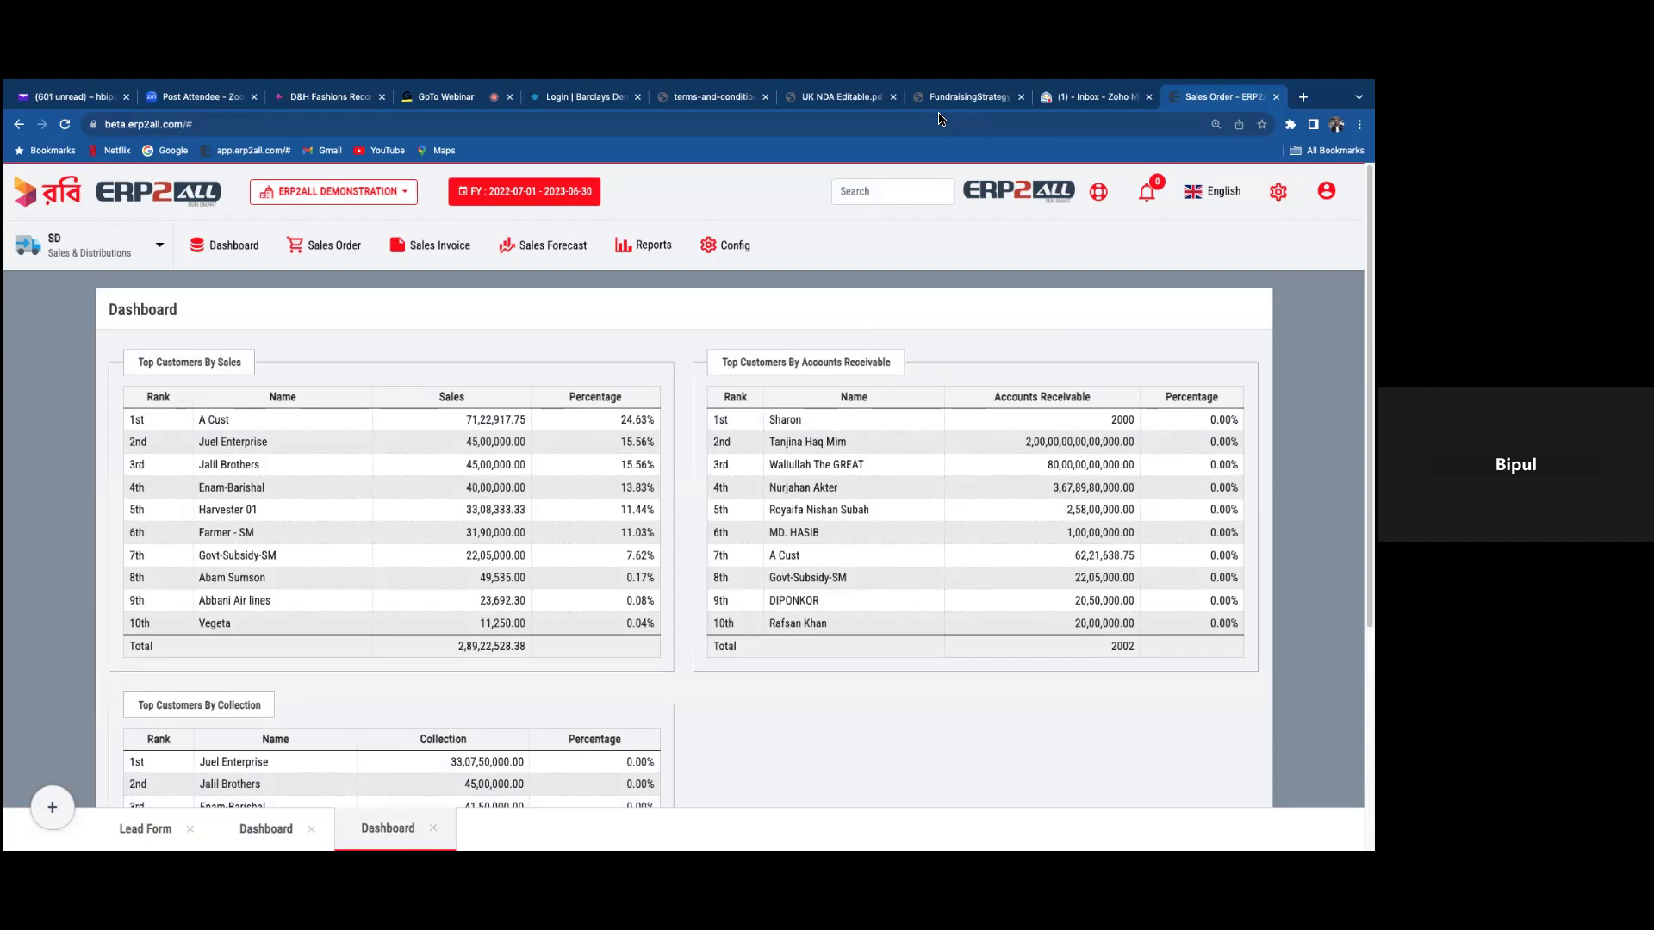
{"action": "left_click", "coordinate": [324, 249]}
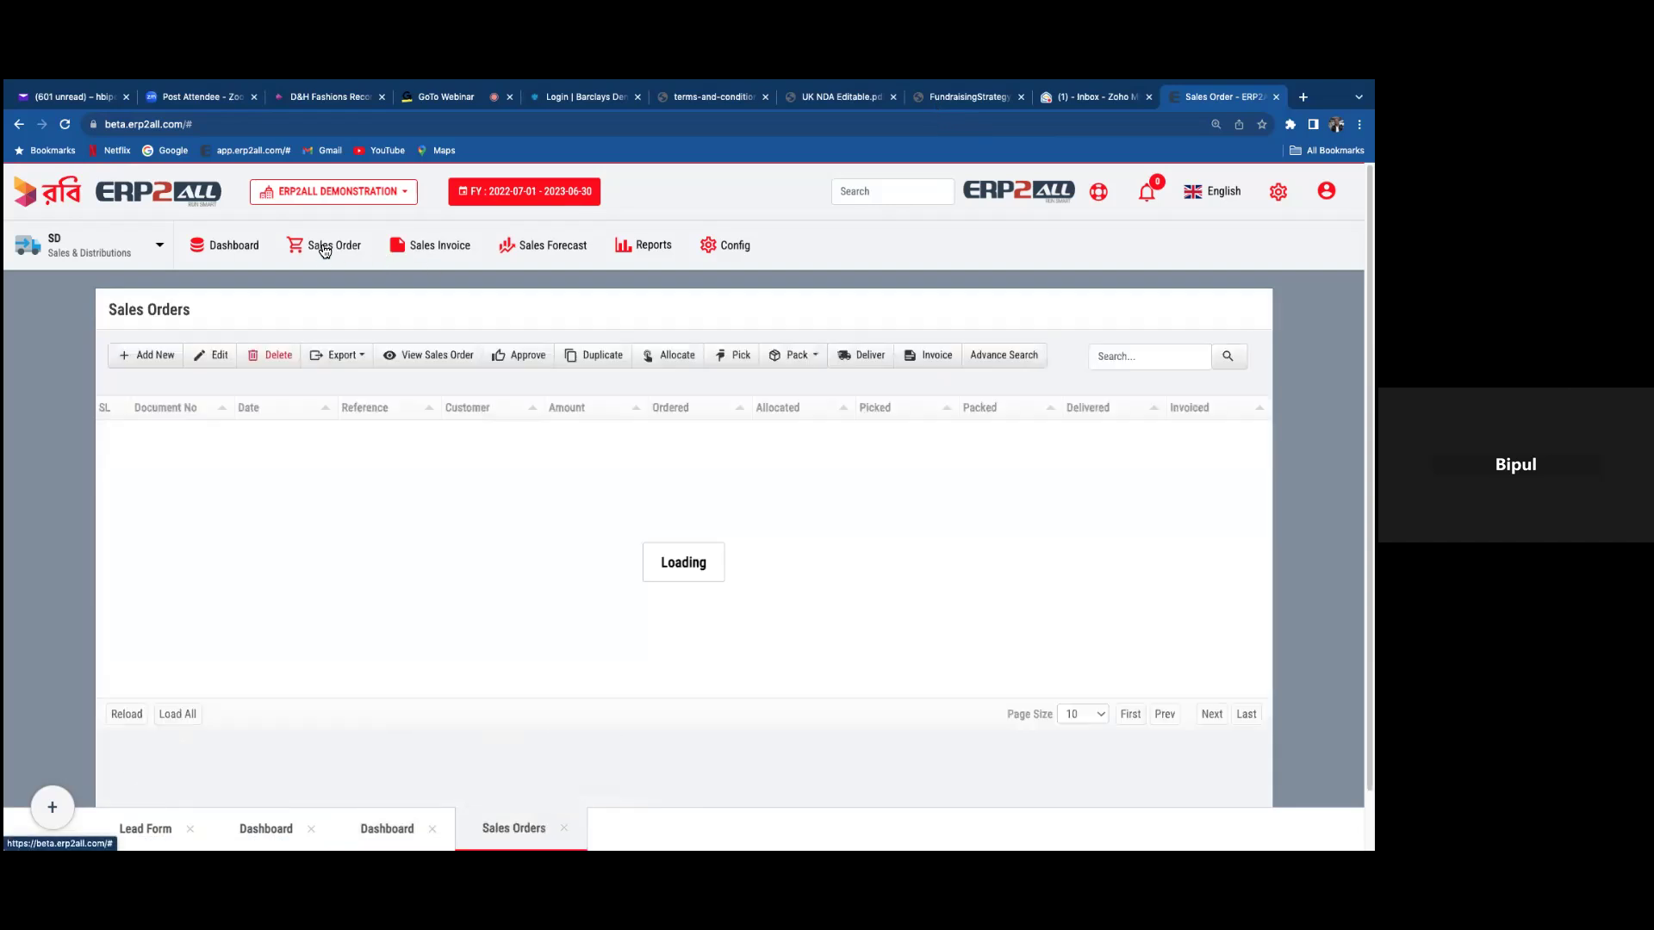
{"action": "left_click", "coordinate": [155, 357]}
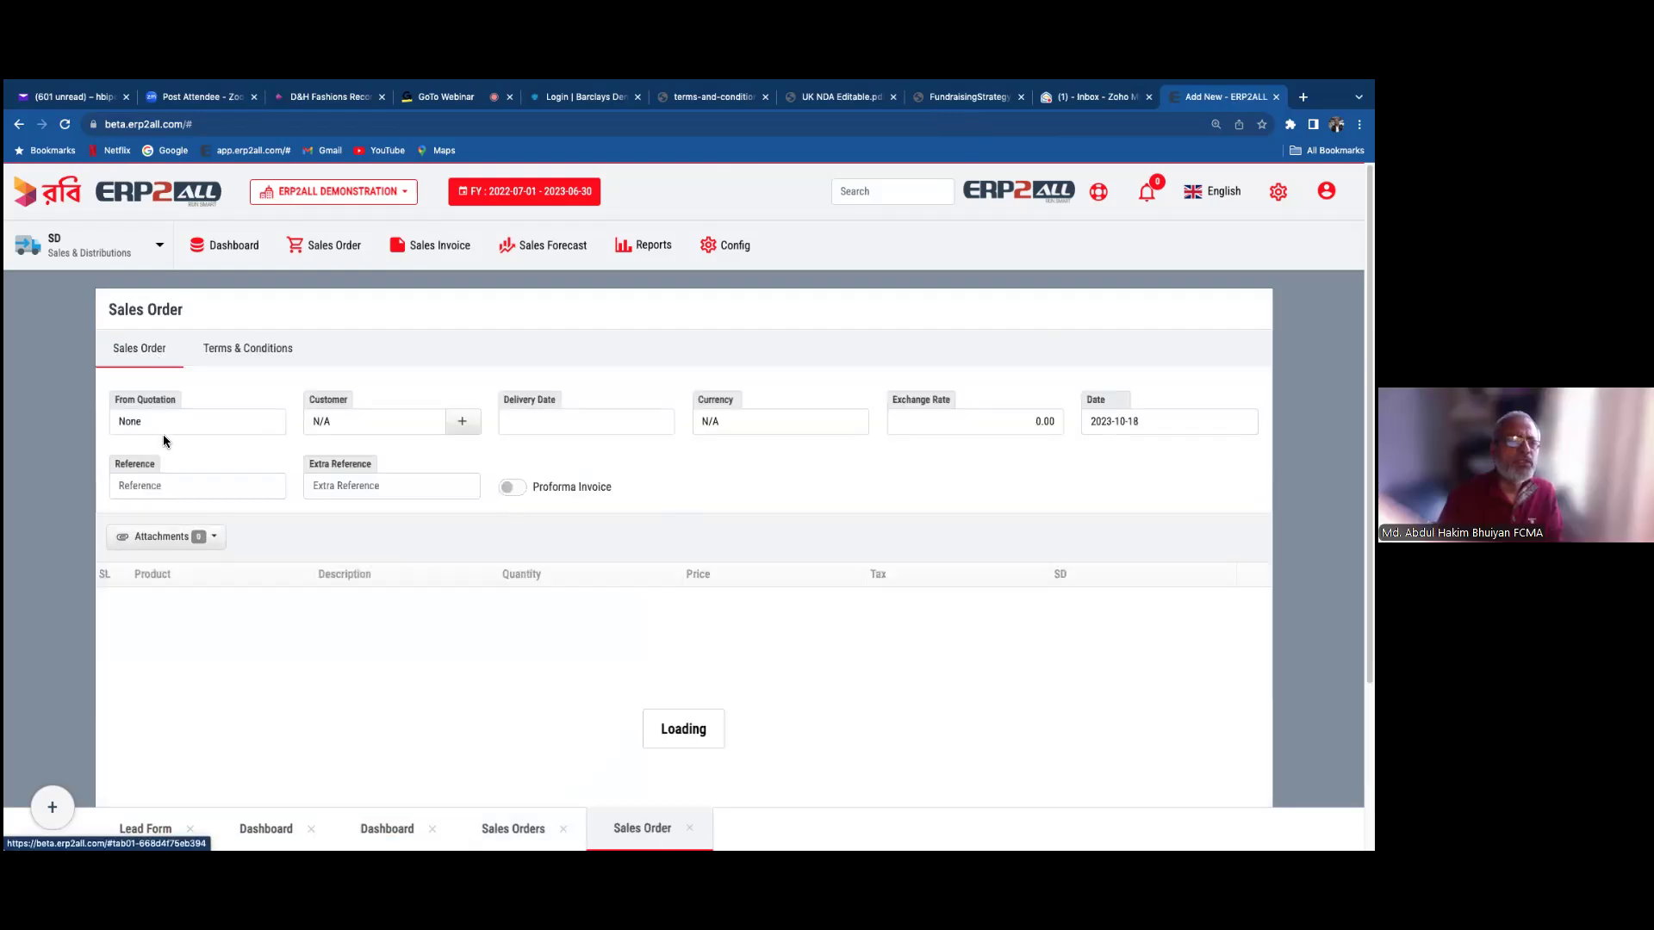
{"action": "left_click", "coordinate": [164, 418]}
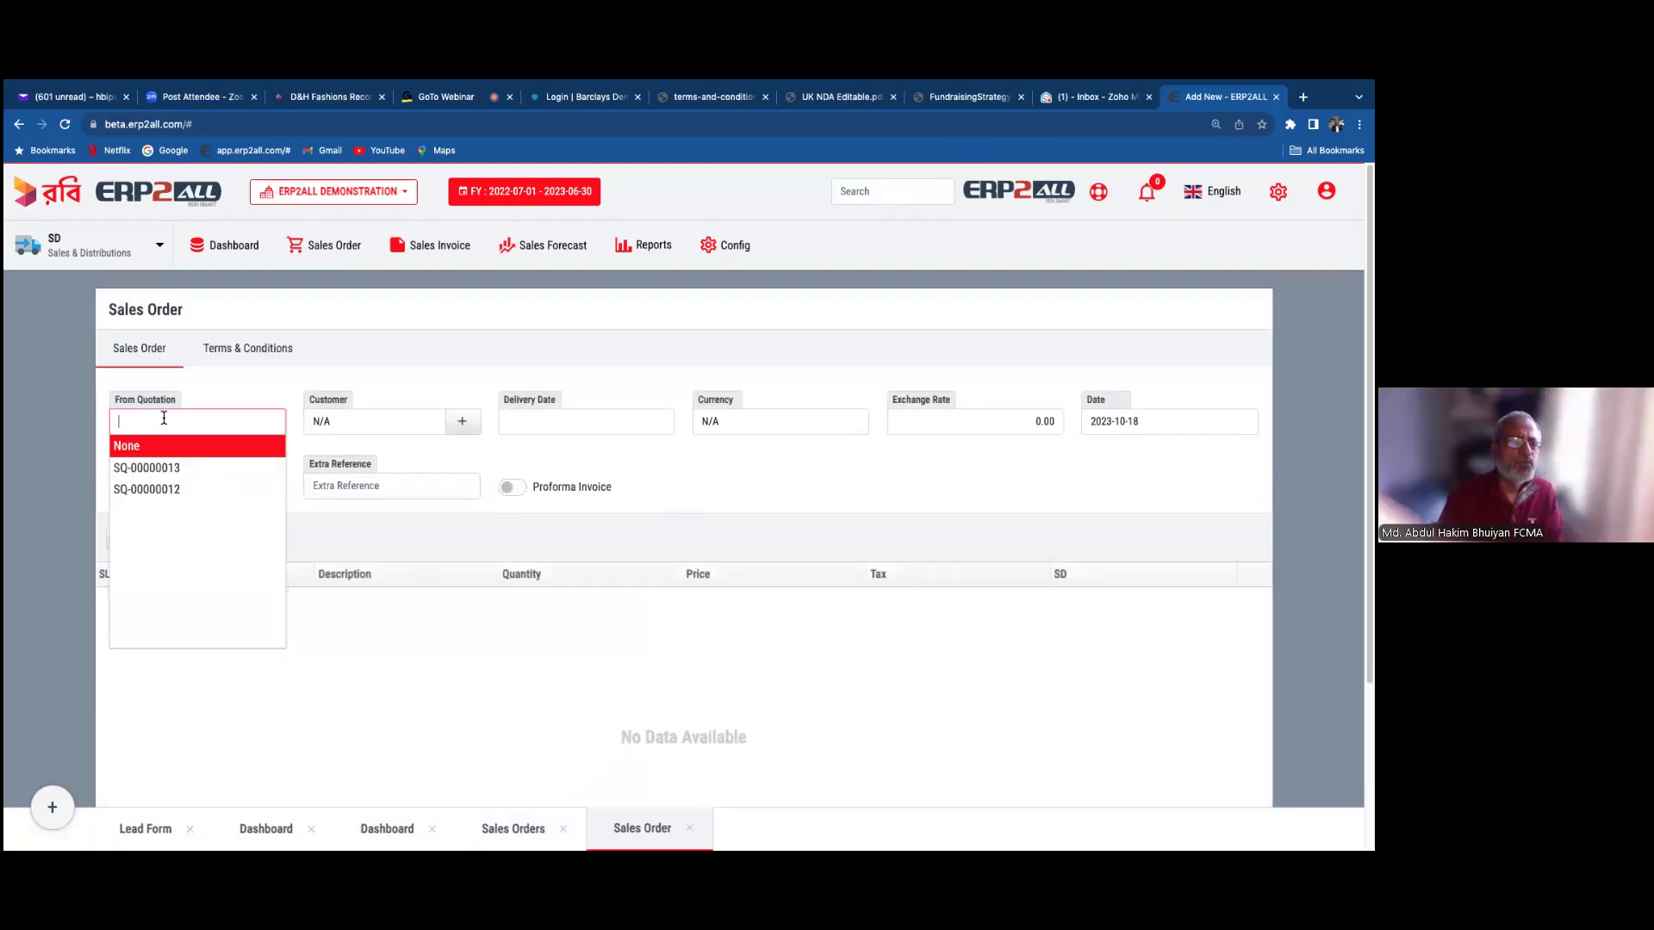
{"action": "left_click", "coordinate": [208, 379]}
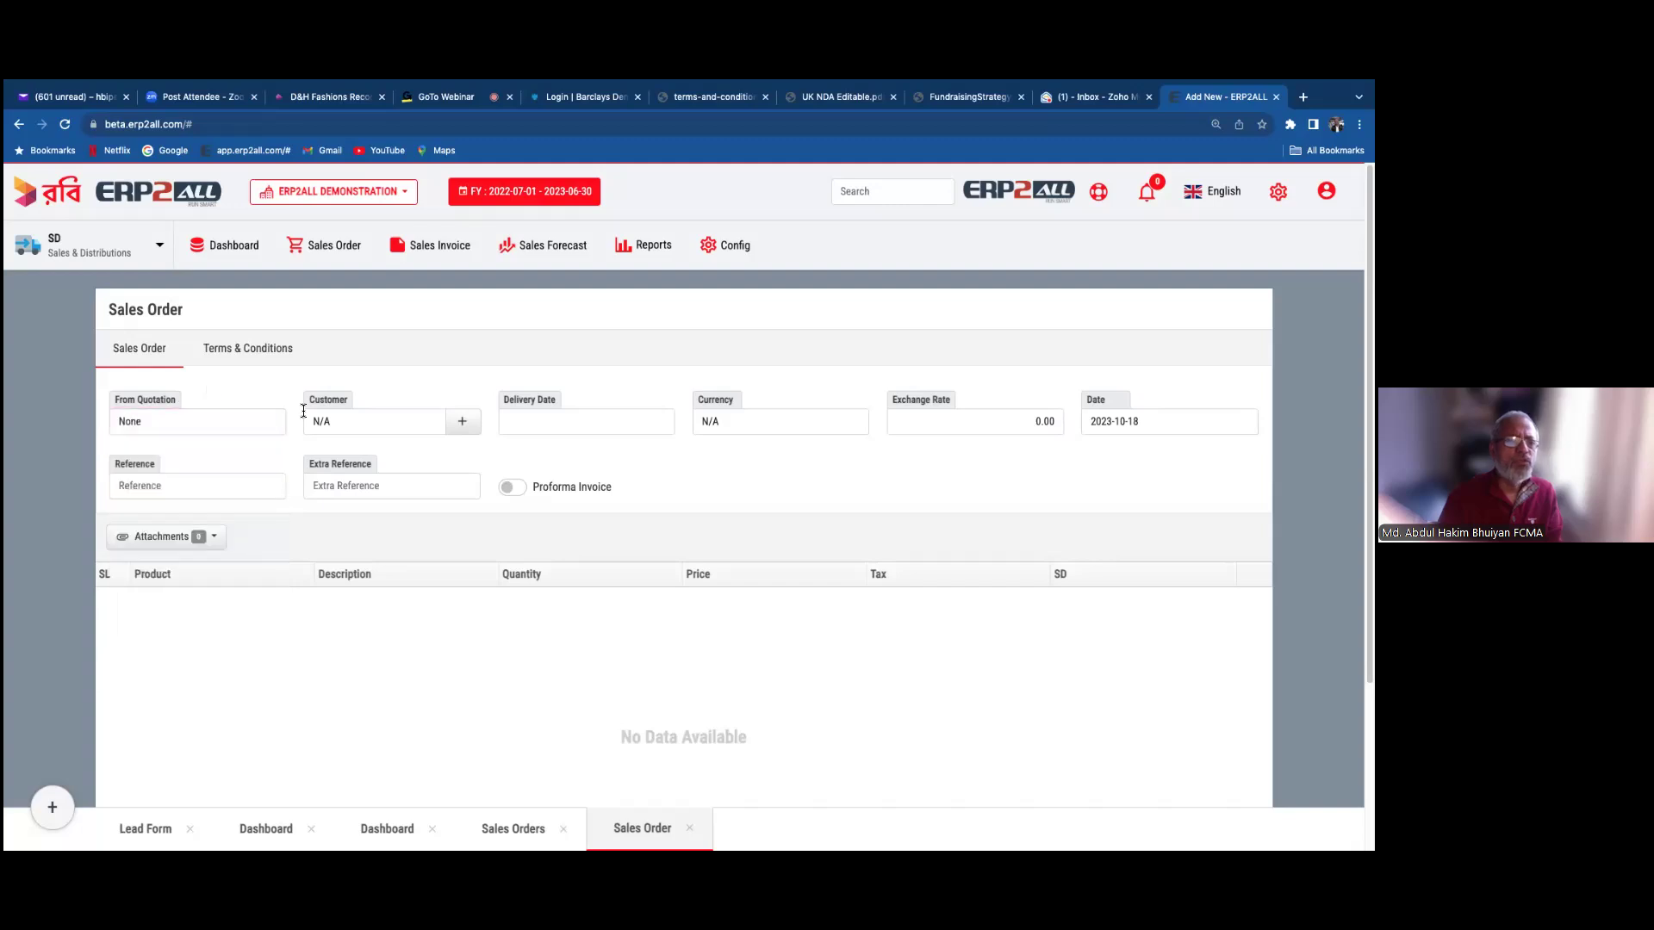
- Assign the last customer among the listed suggestions to the new sales order
{"action": "left_click", "coordinate": [336, 419]}
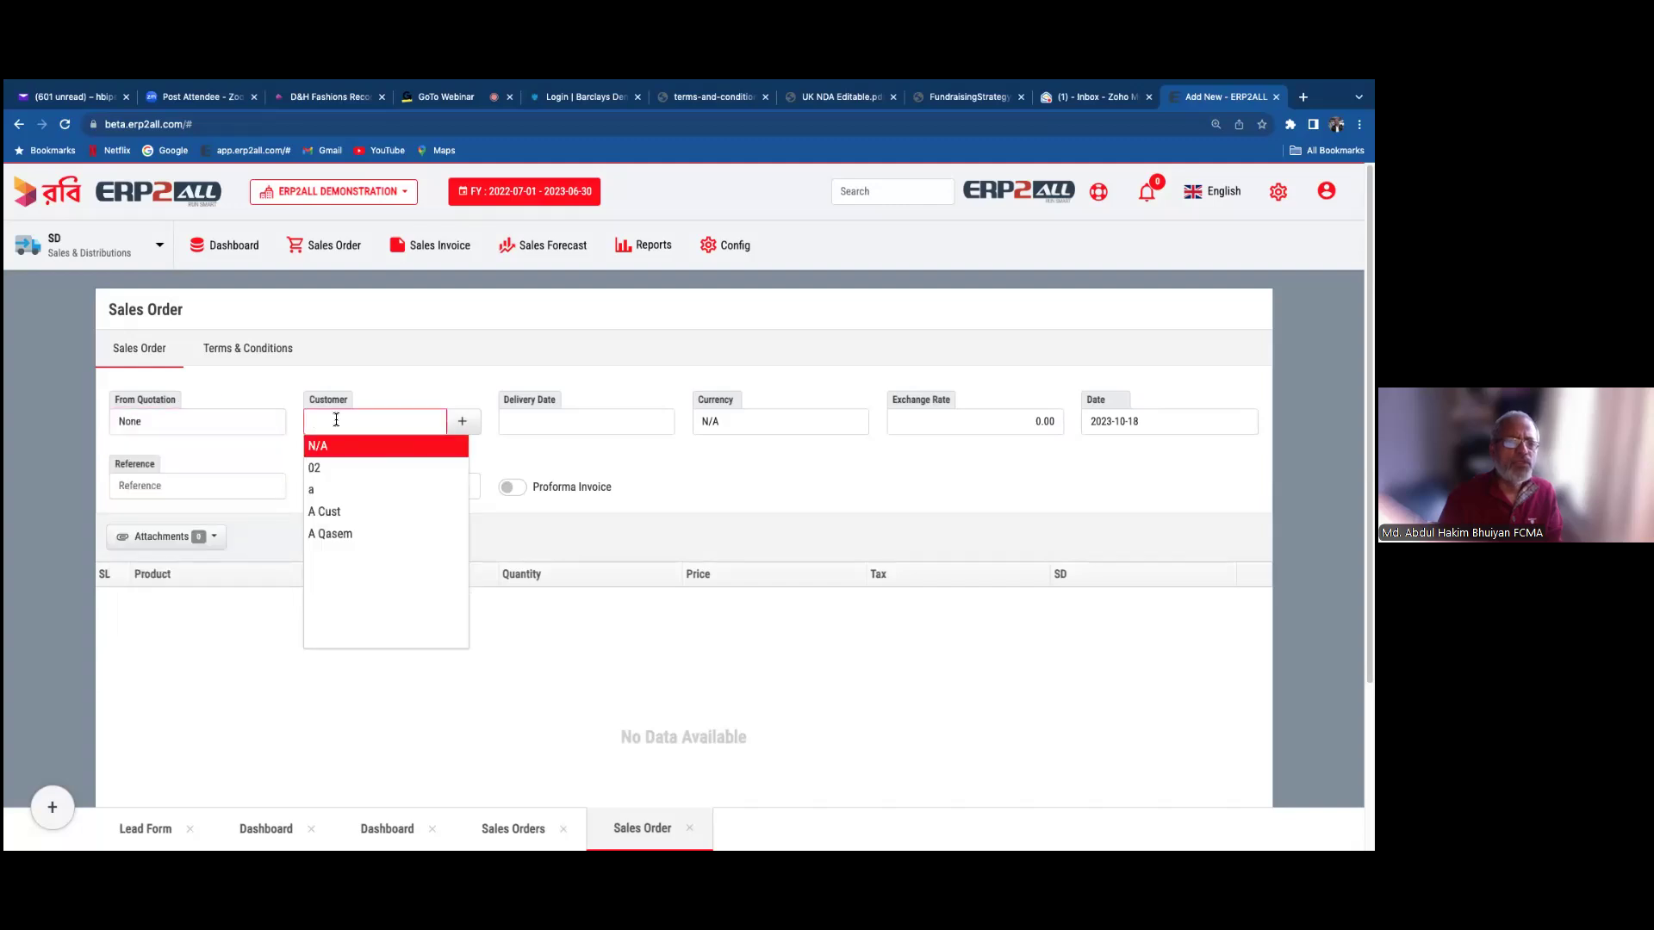
{"action": "left_click", "coordinate": [336, 535]}
{"action": "left_click", "coordinate": [401, 451]}
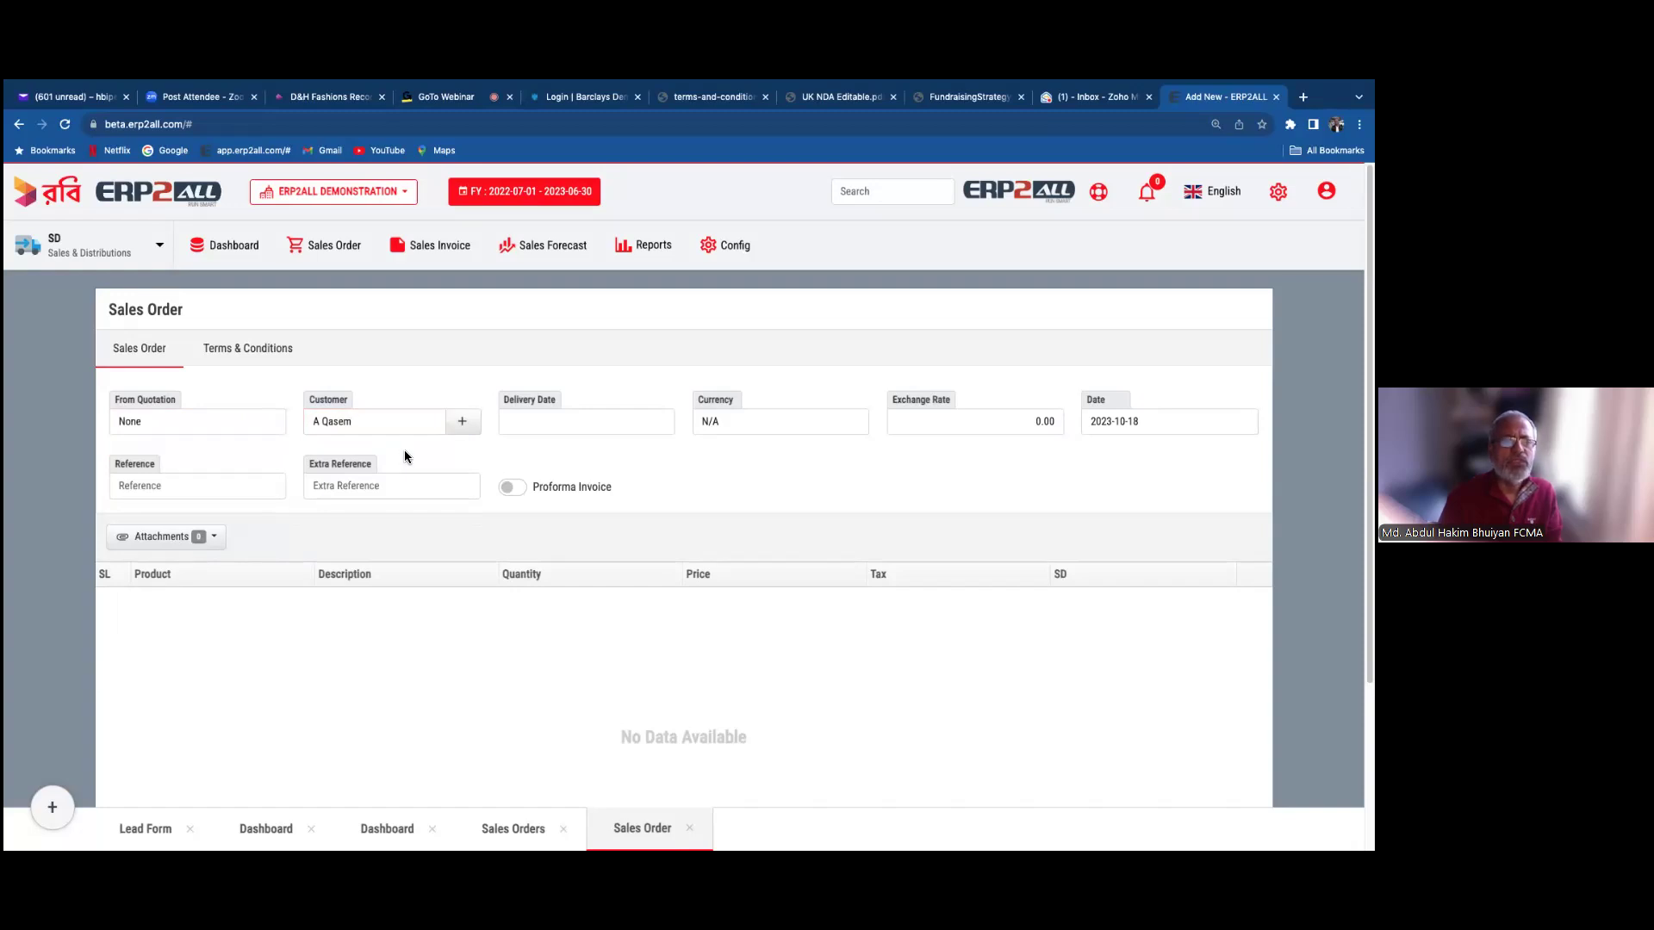
- View the sales order's delivery date calendar without choosing a date, and add a blank product row
{"action": "left_click", "coordinate": [513, 427]}
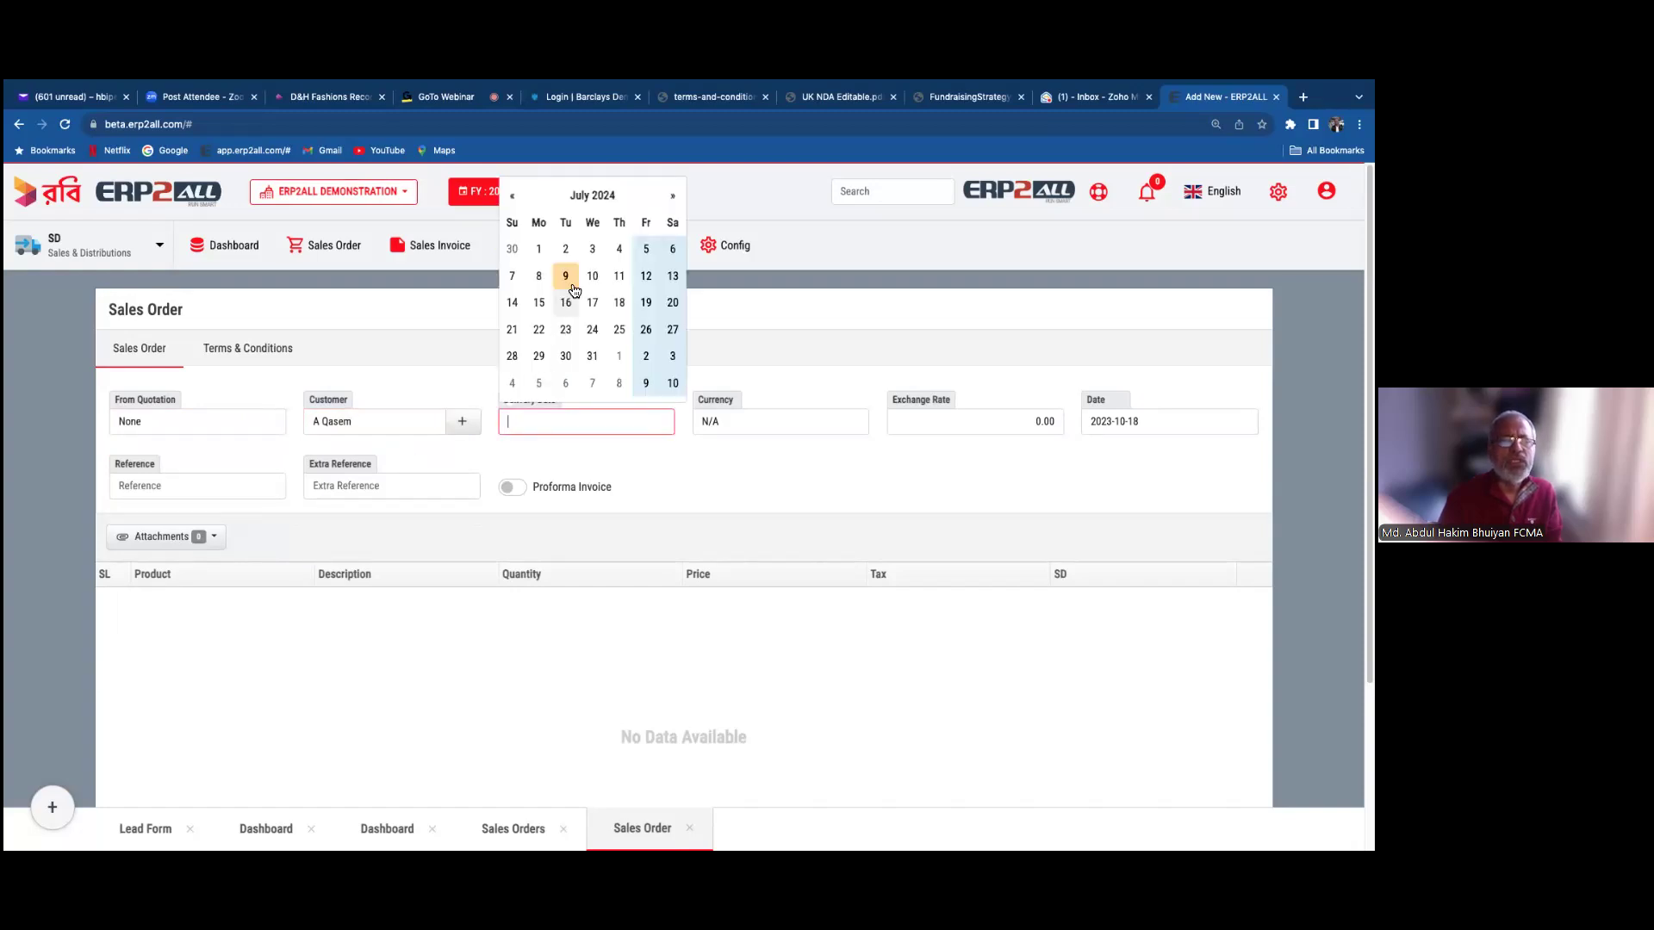
{"action": "left_click", "coordinate": [741, 463]}
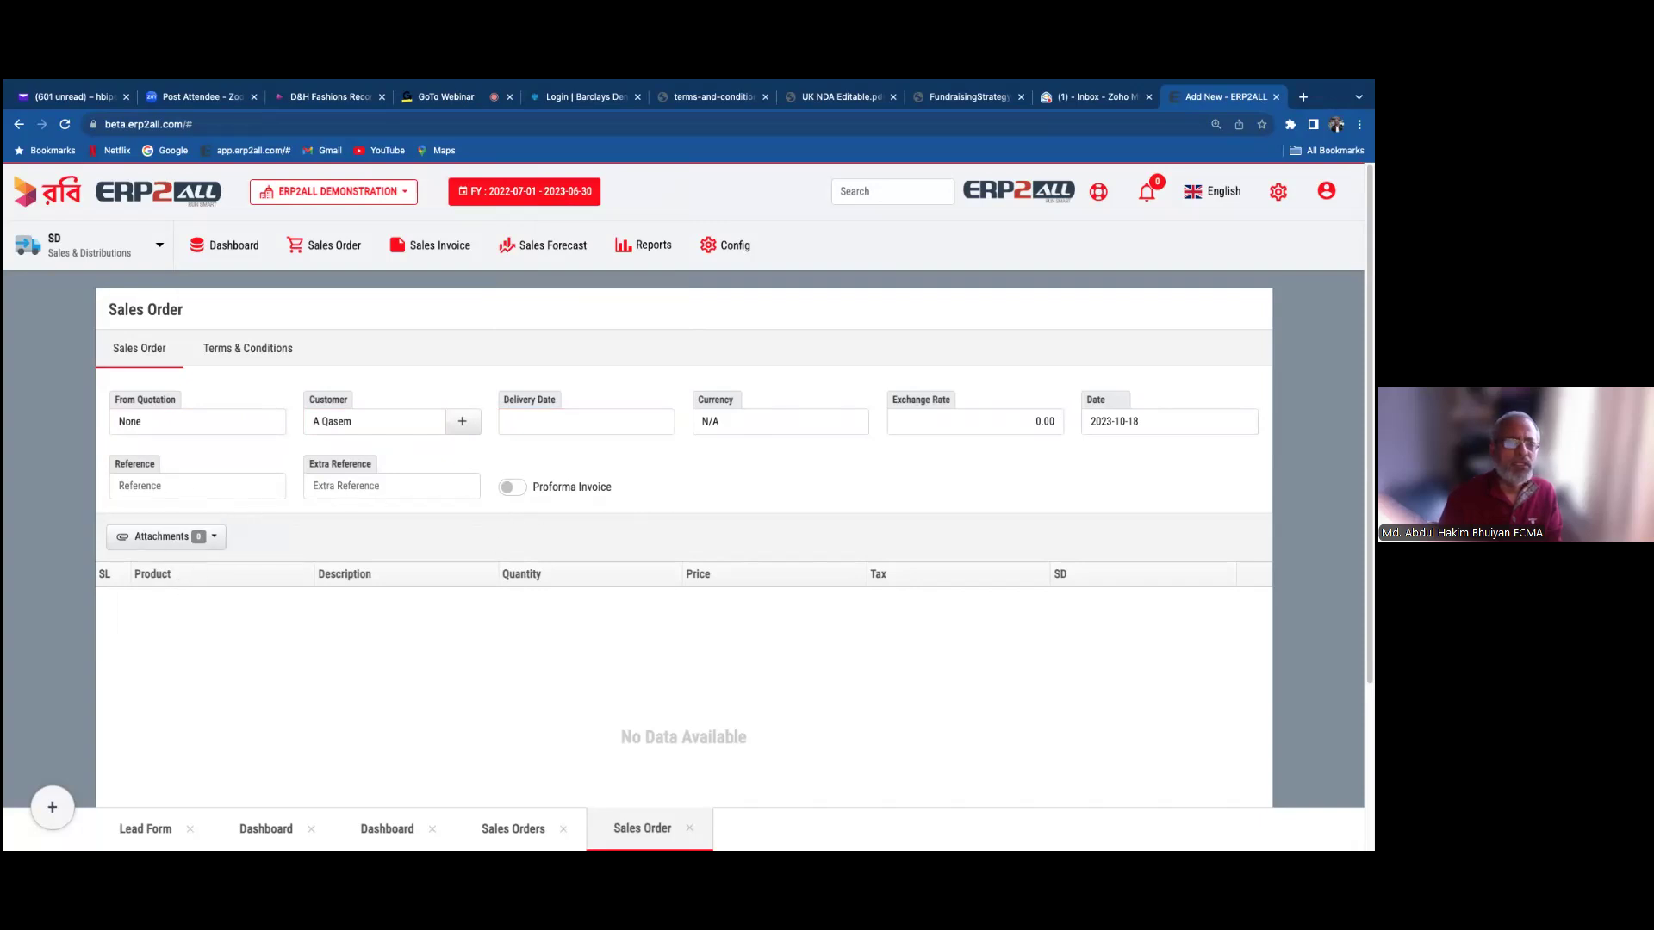
{"action": "scroll", "coordinate": [689, 482], "scroll_direction": "down", "scroll_amount": 3}
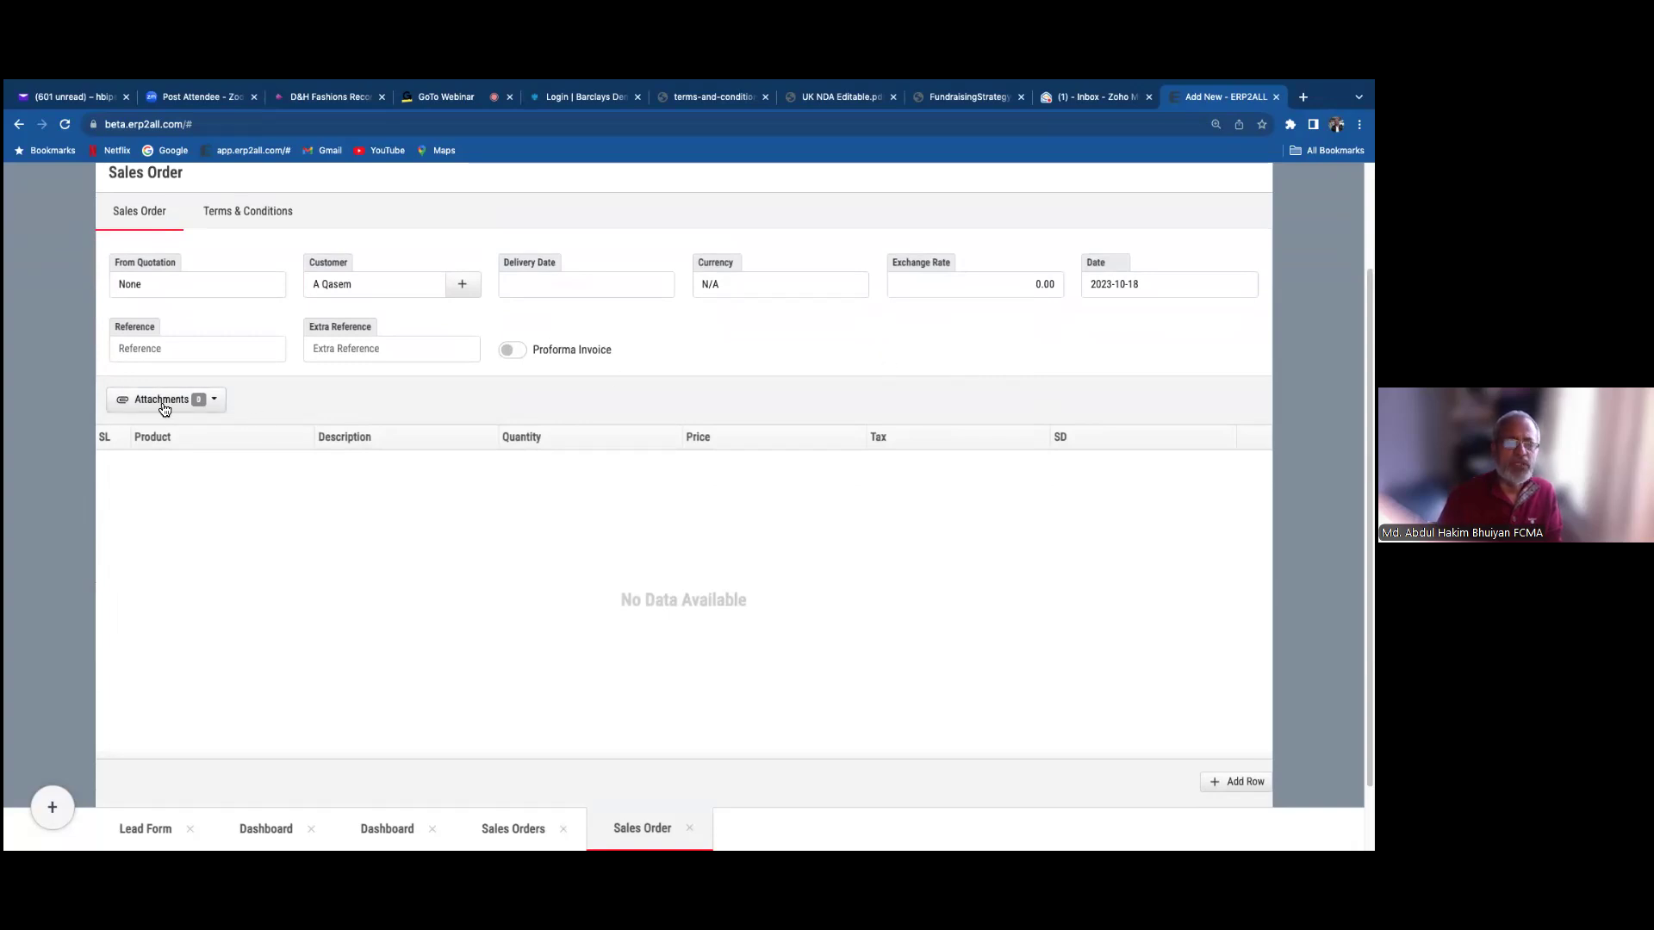
{"action": "scroll", "coordinate": [683, 600], "scroll_direction": "down", "scroll_amount": 1}
{"action": "triple_click", "coordinate": [683, 518]}
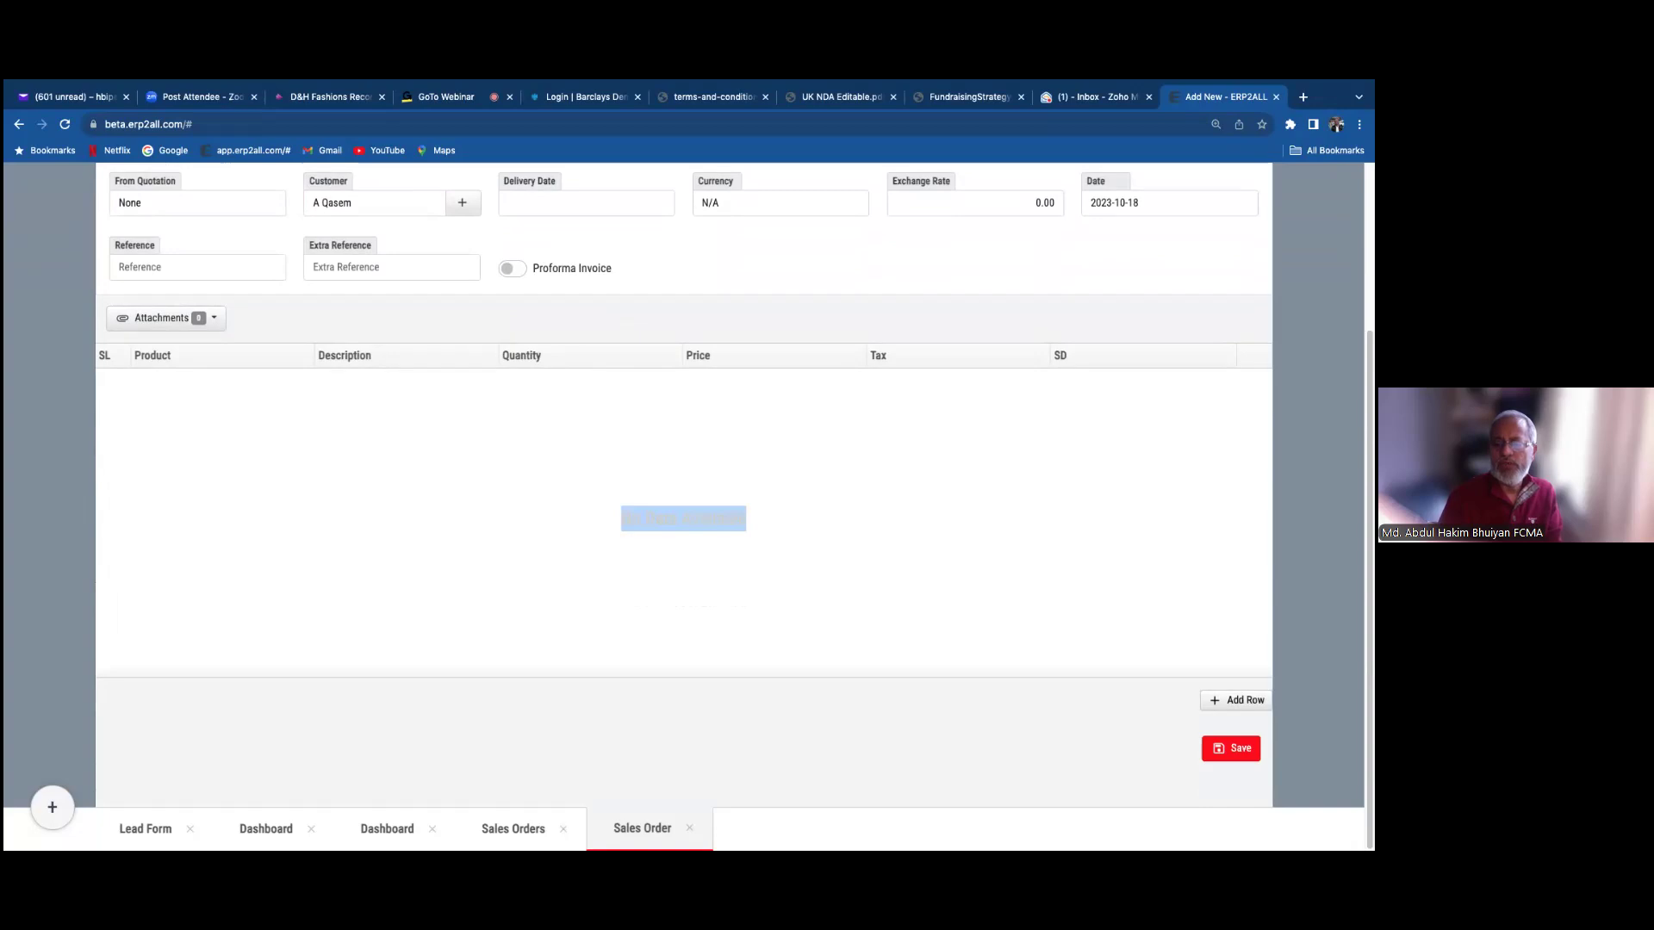
{"action": "left_click", "coordinate": [1237, 699]}
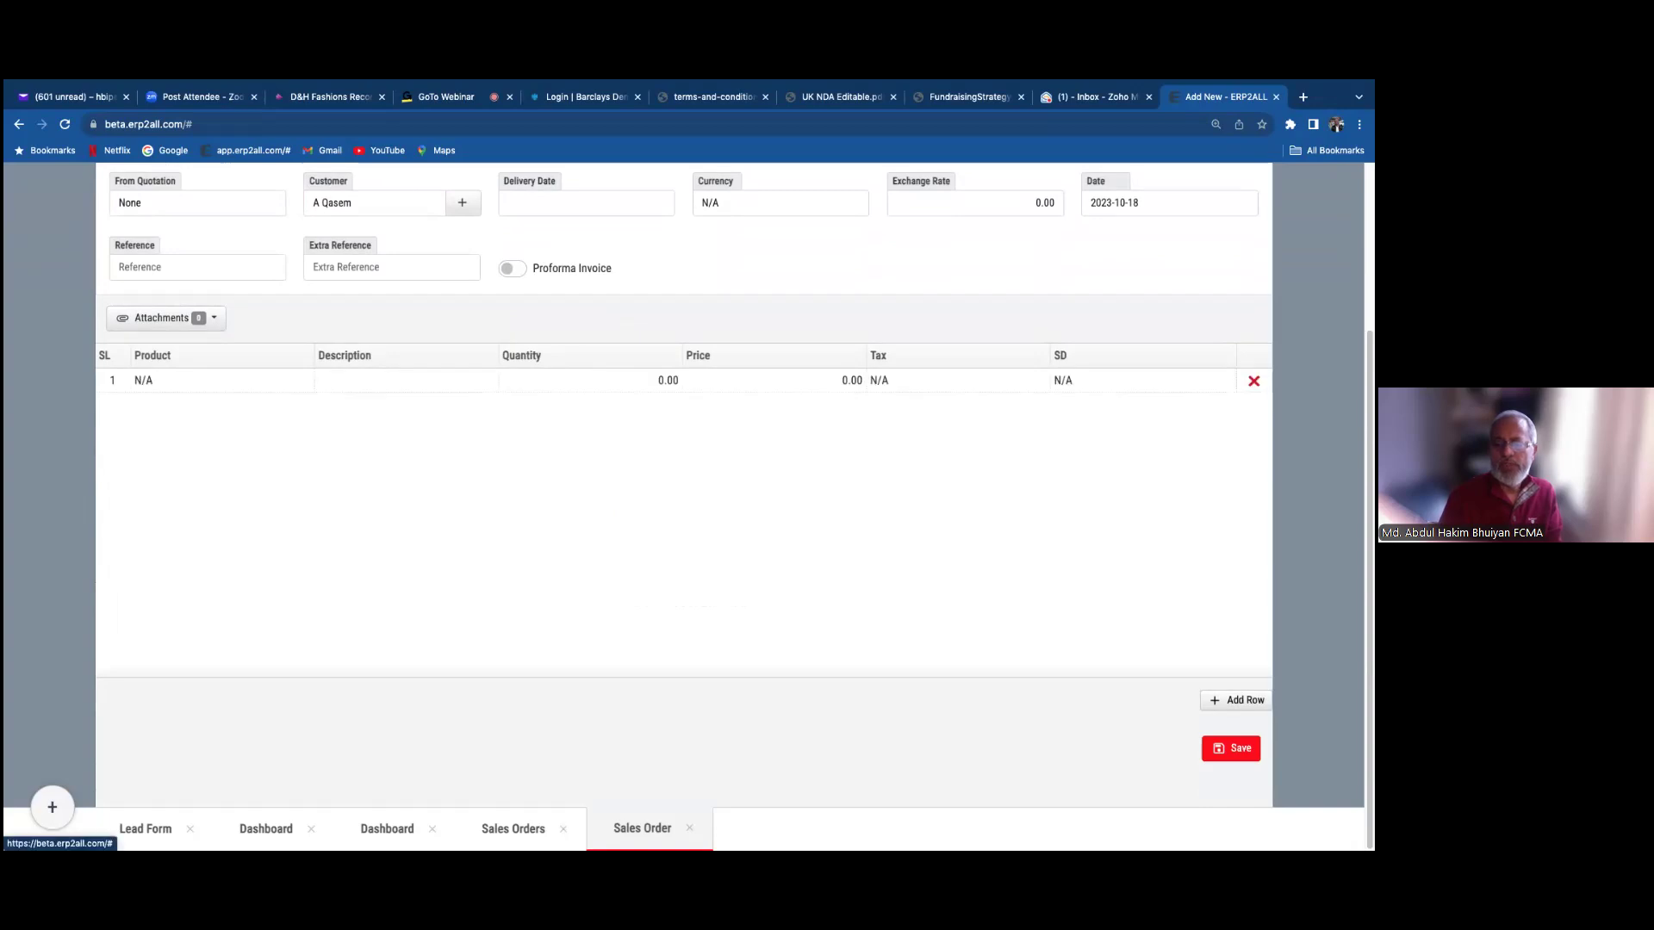
- Review the new row's product, quantity, price, tax and SD entry options without entering any values
{"action": "left_click", "coordinate": [181, 380]}
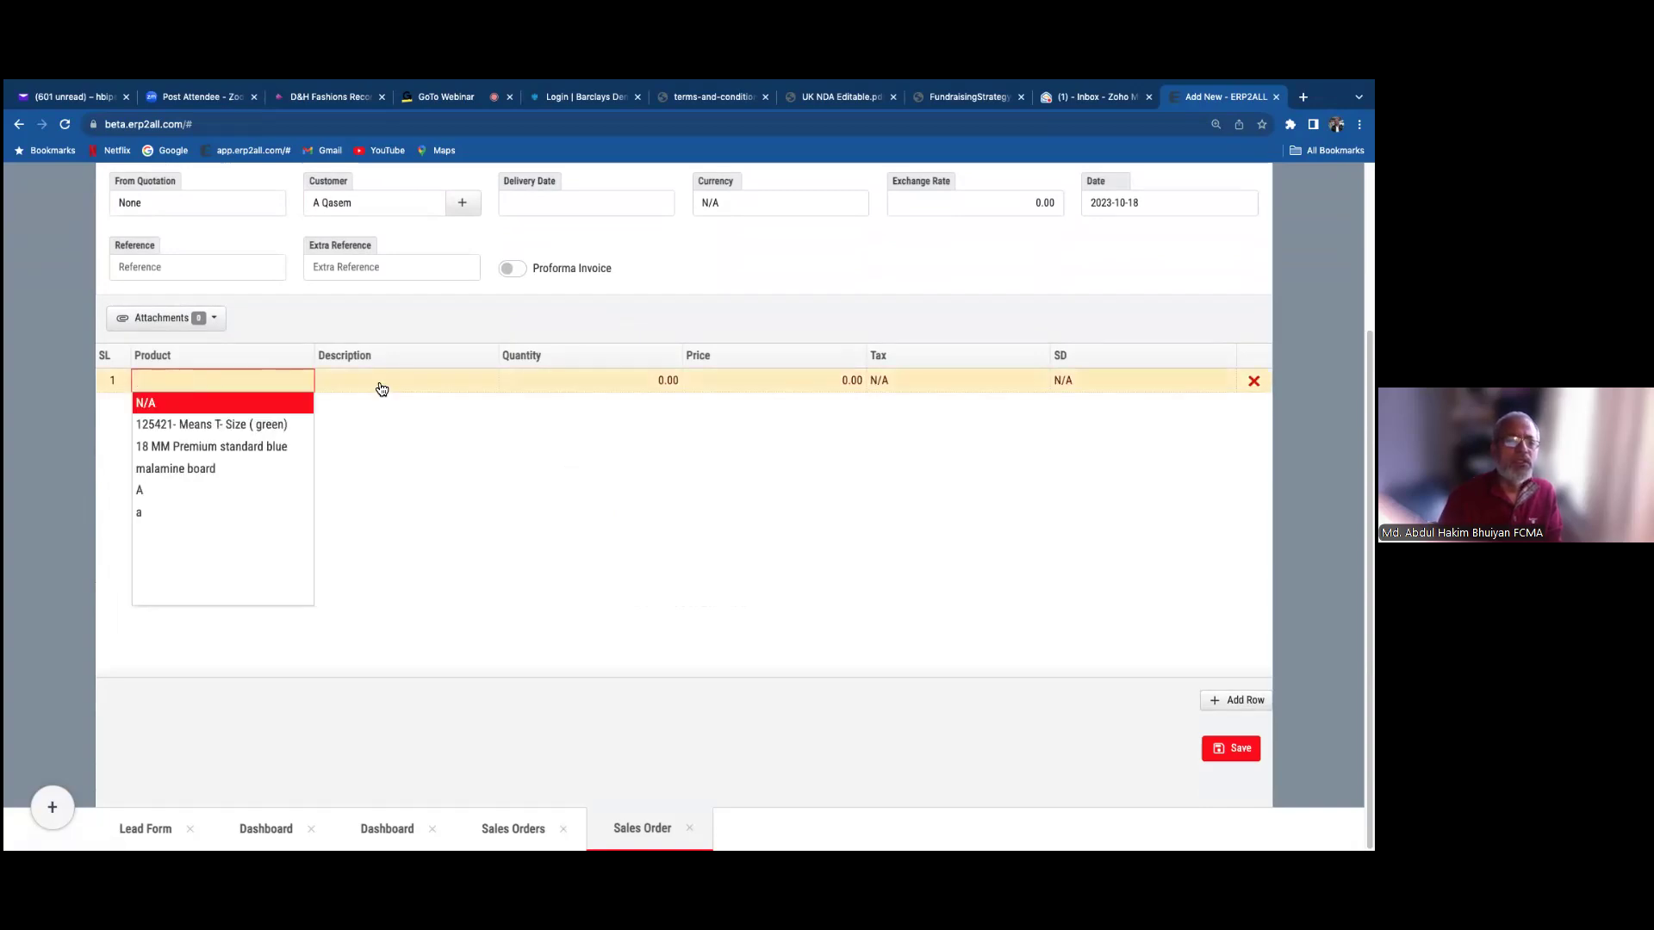
{"action": "left_click", "coordinate": [577, 376]}
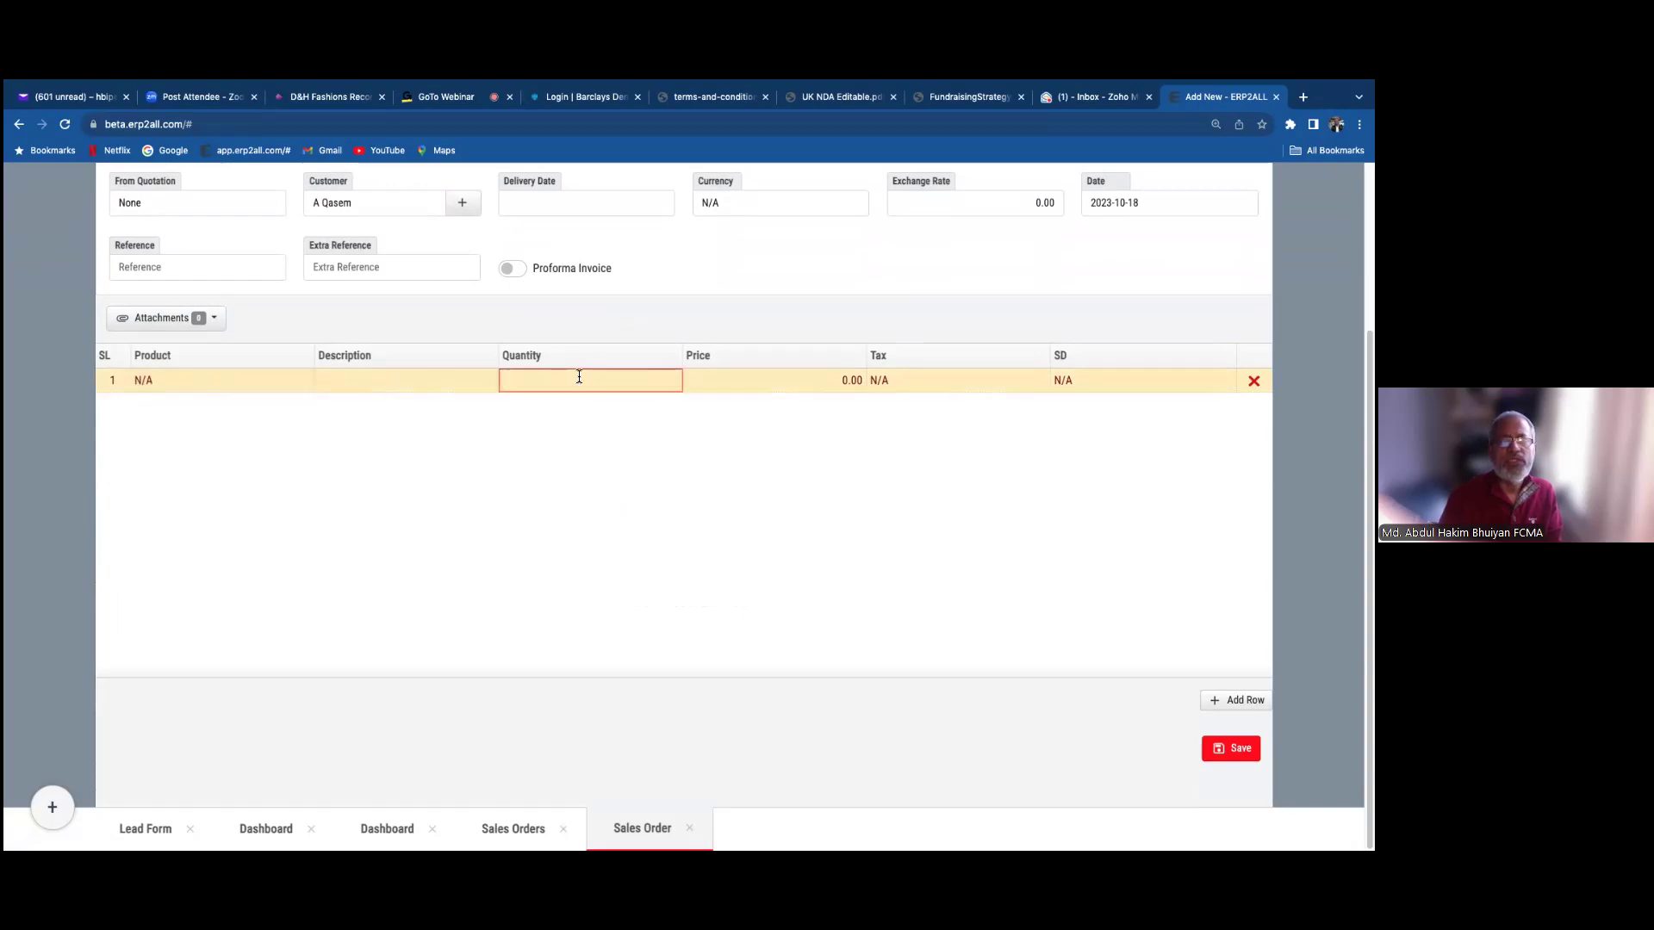
{"action": "left_click", "coordinate": [763, 384]}
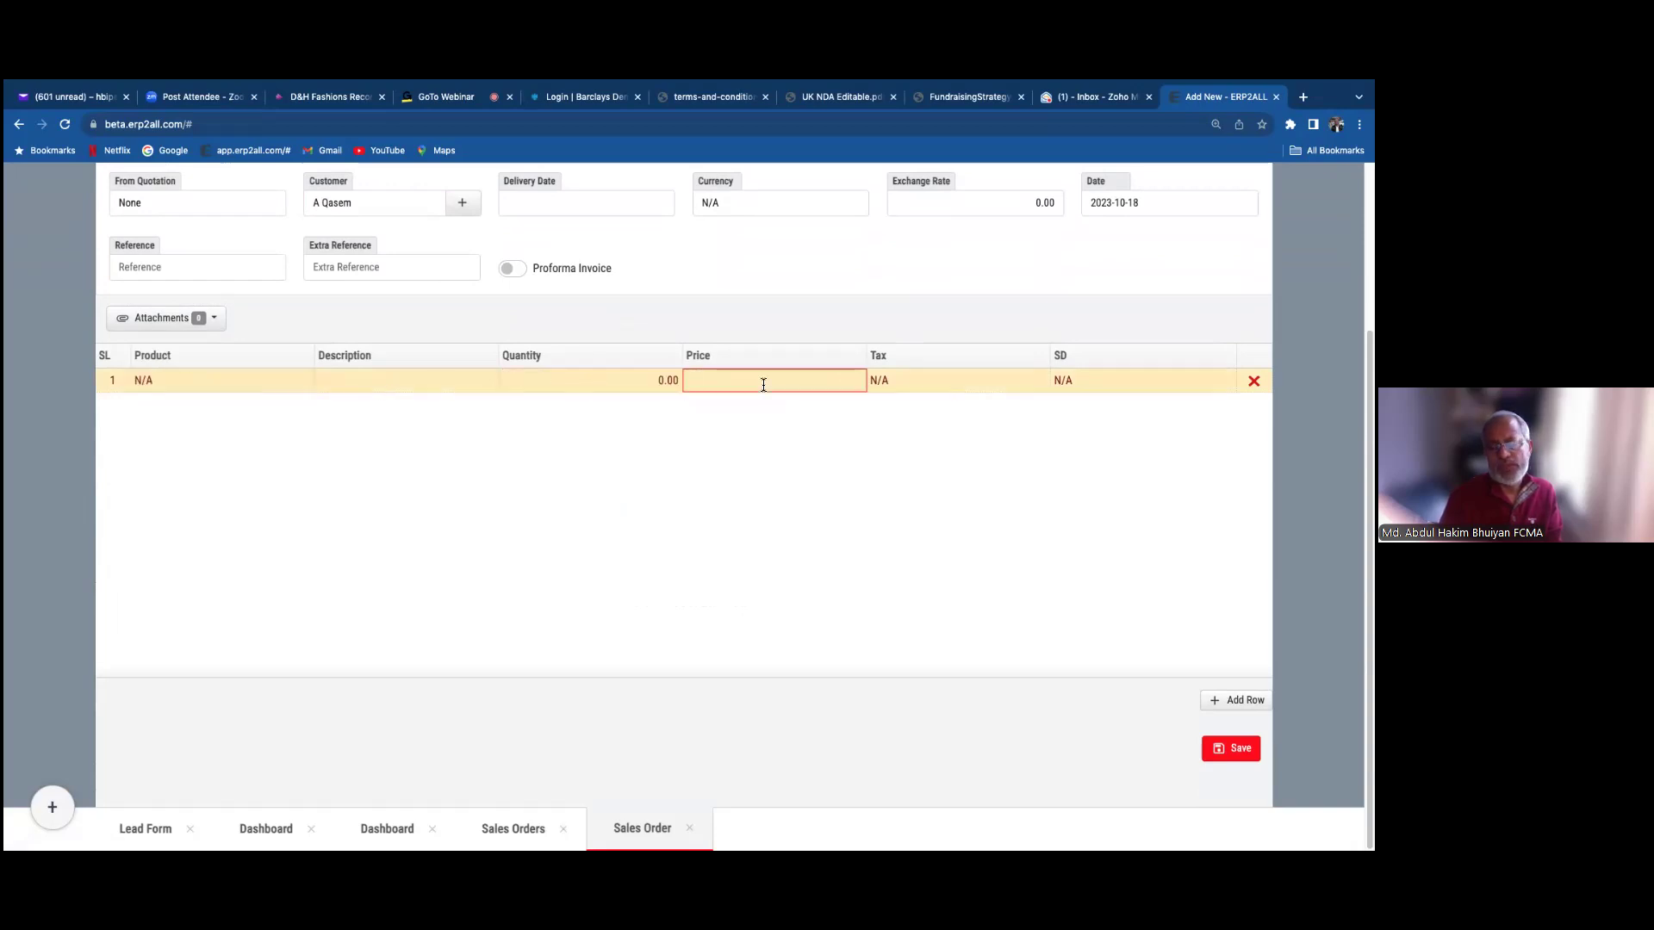
{"action": "left_click", "coordinate": [904, 384]}
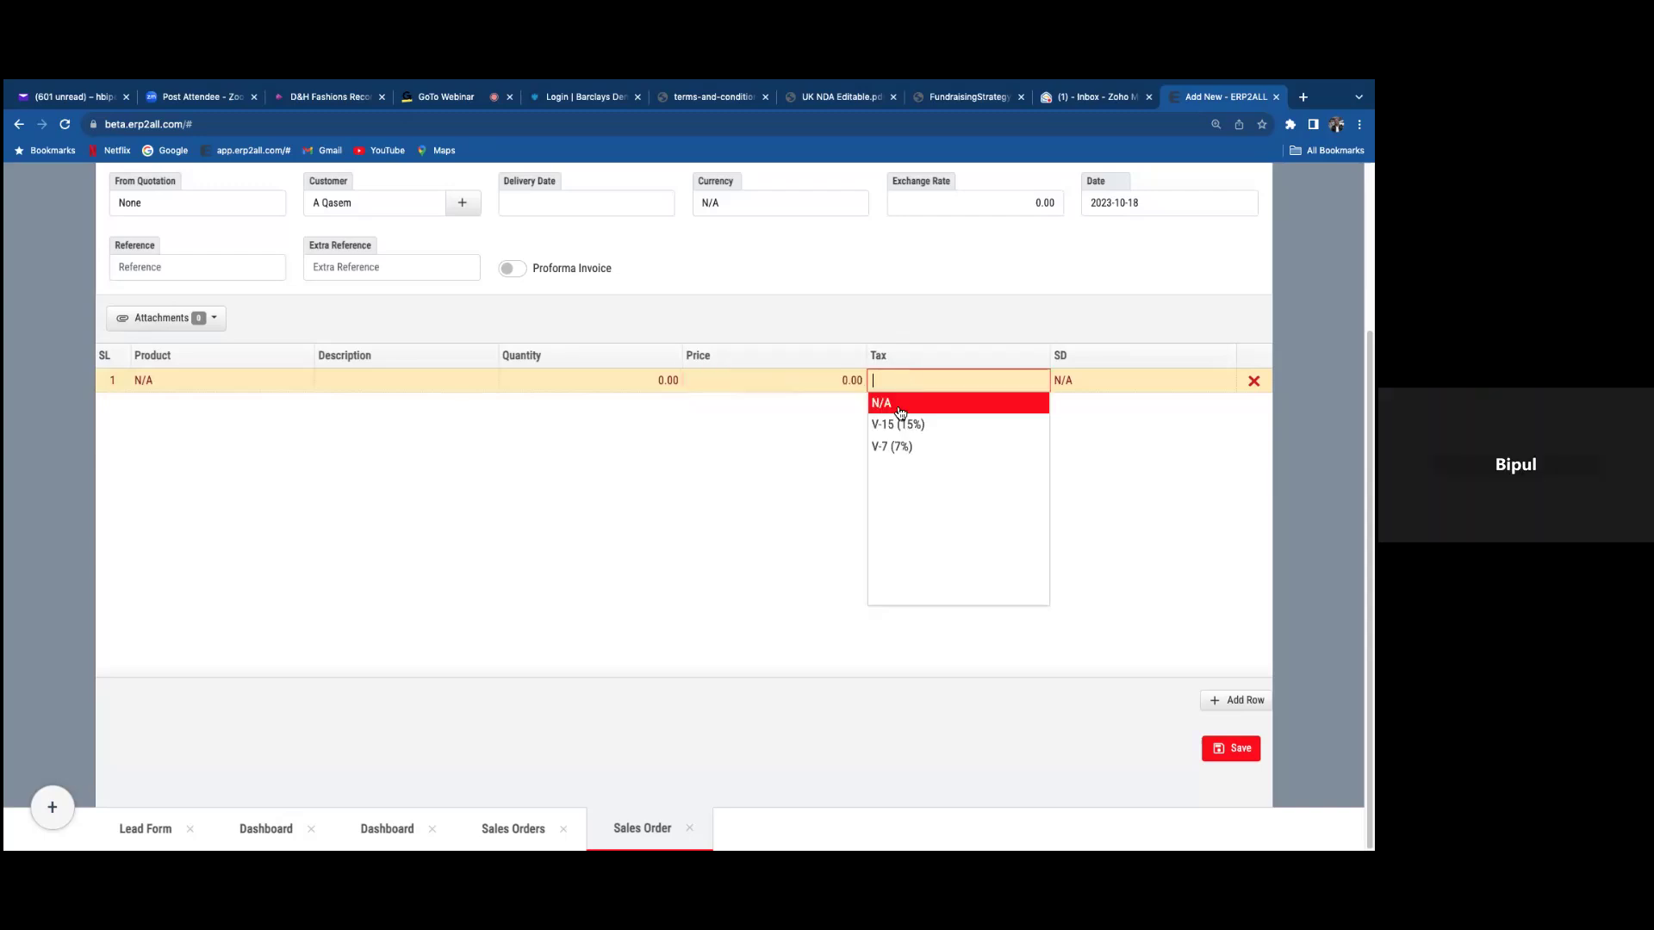
{"action": "left_click", "coordinate": [801, 423]}
{"action": "left_click", "coordinate": [1094, 387]}
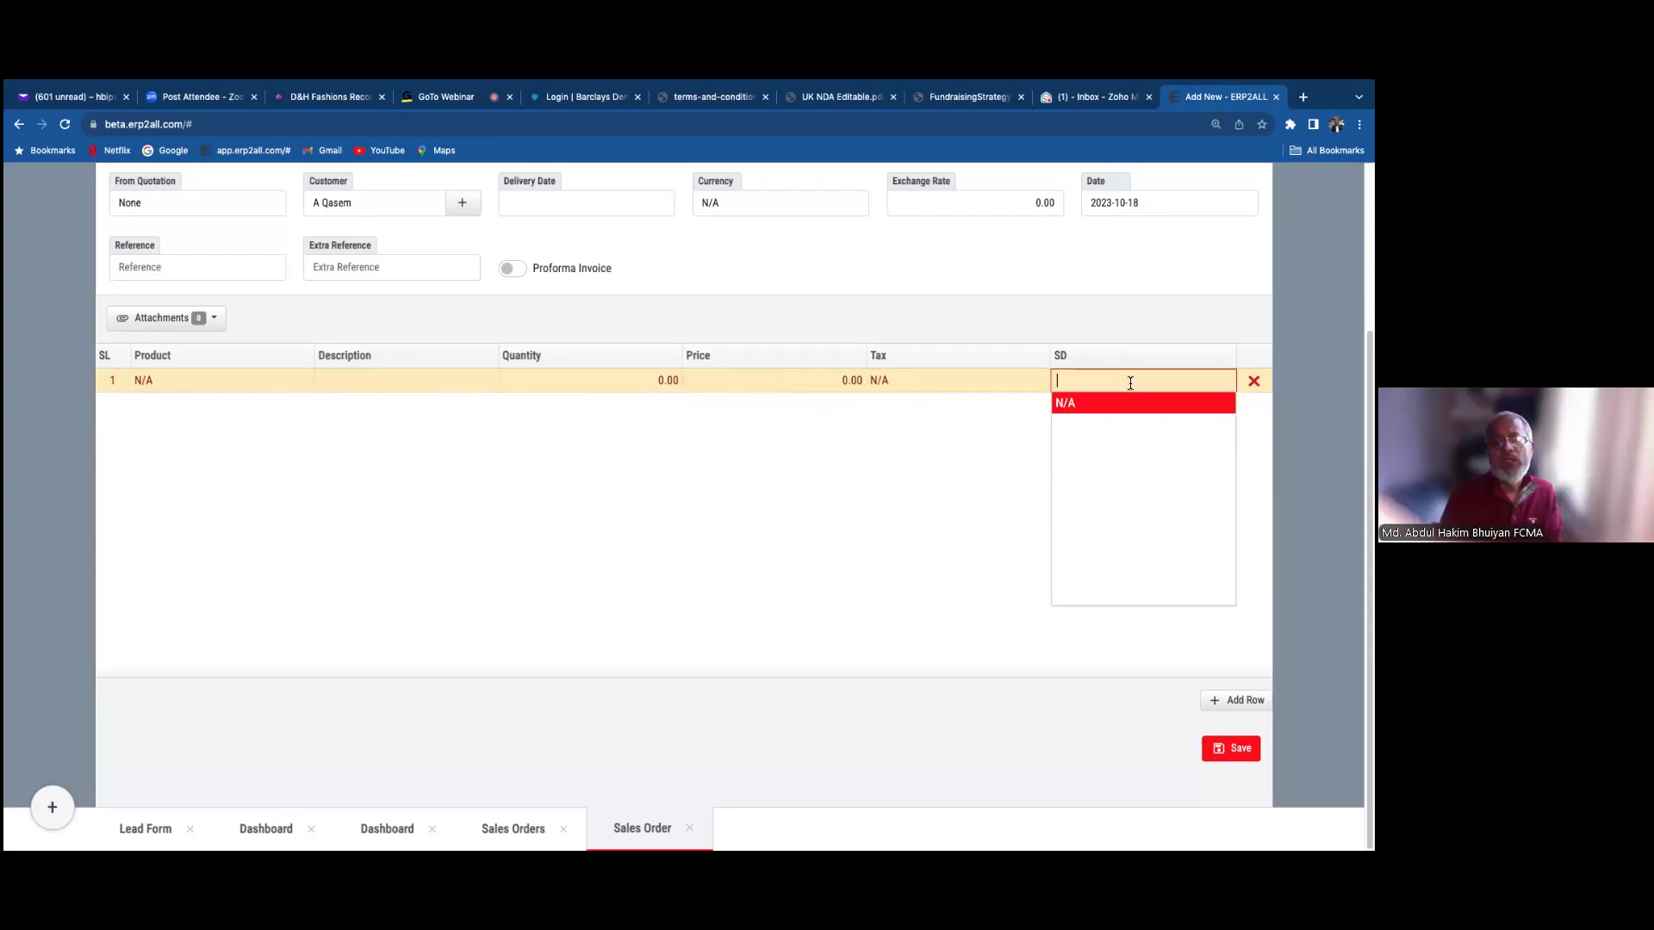
{"action": "left_click", "coordinate": [894, 446]}
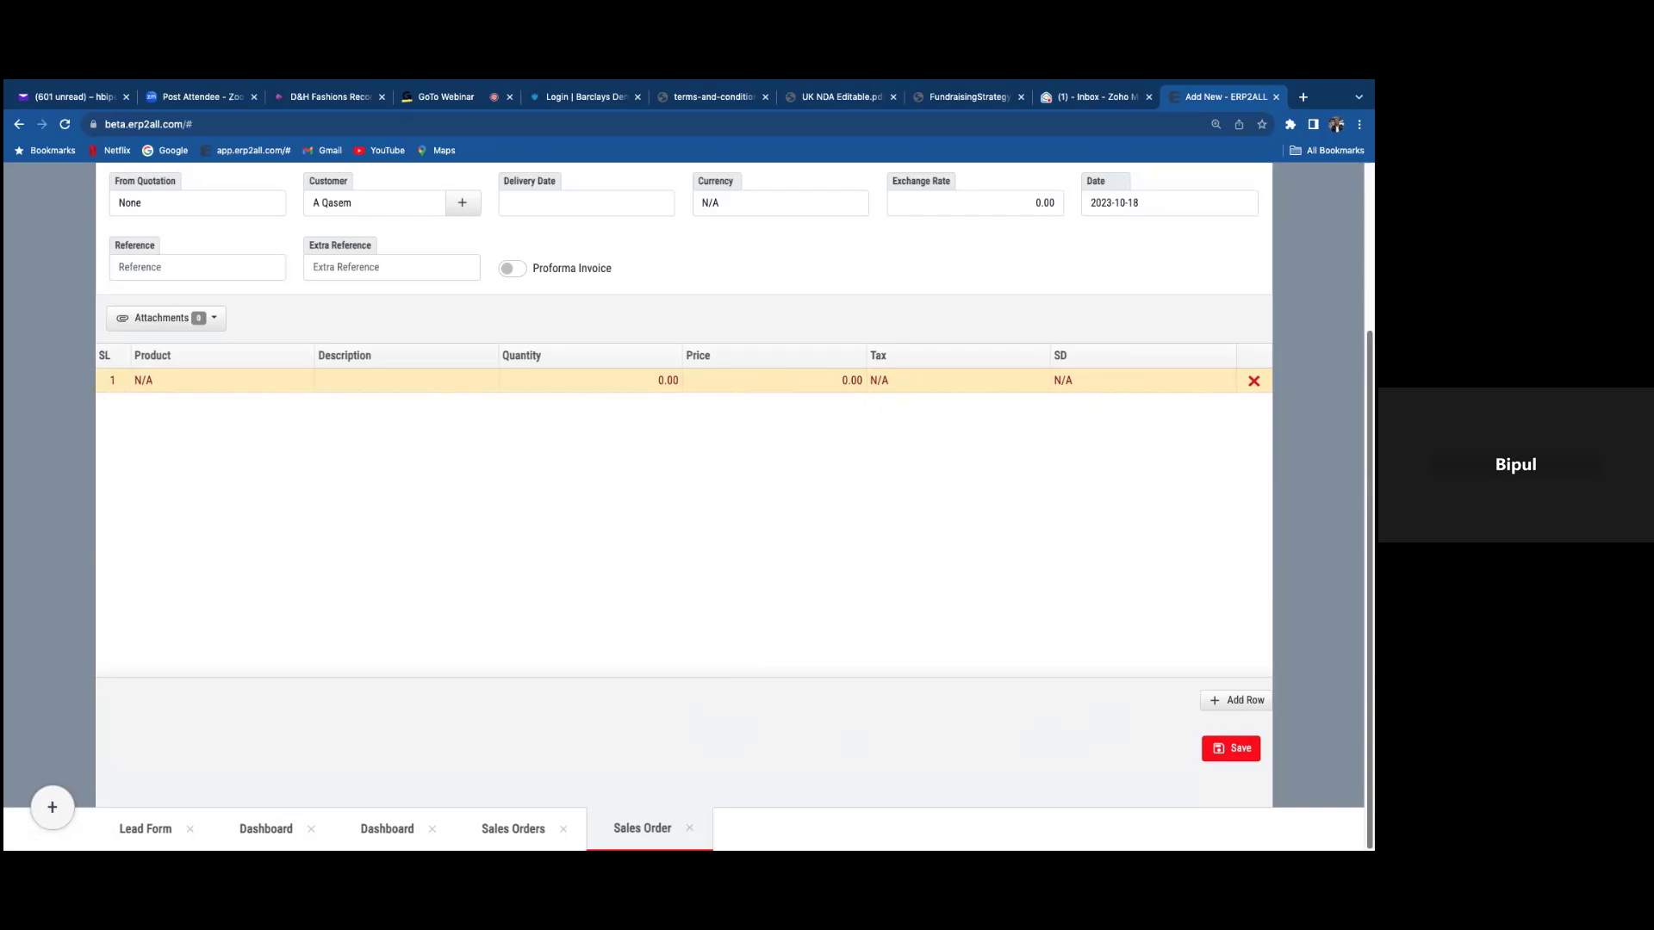
- View the sales order's customer choices and the blank new-customer form, and close the order without saving
{"action": "scroll", "coordinate": [195, 424], "scroll_direction": "up", "scroll_amount": 3}
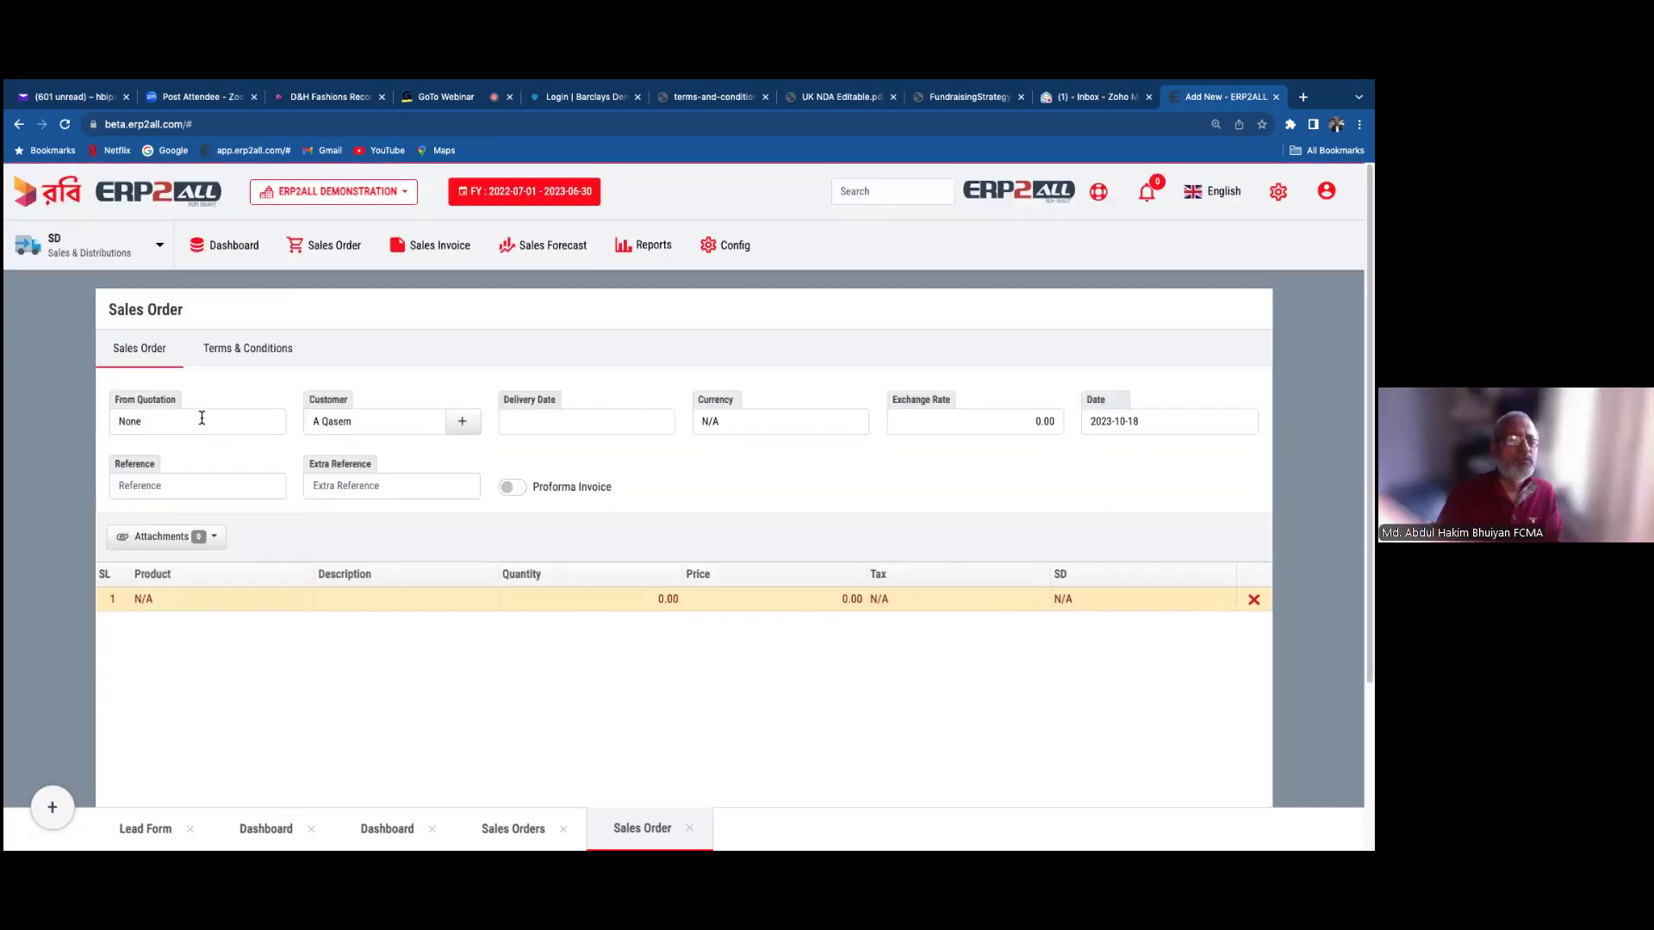
{"action": "left_click", "coordinate": [385, 422]}
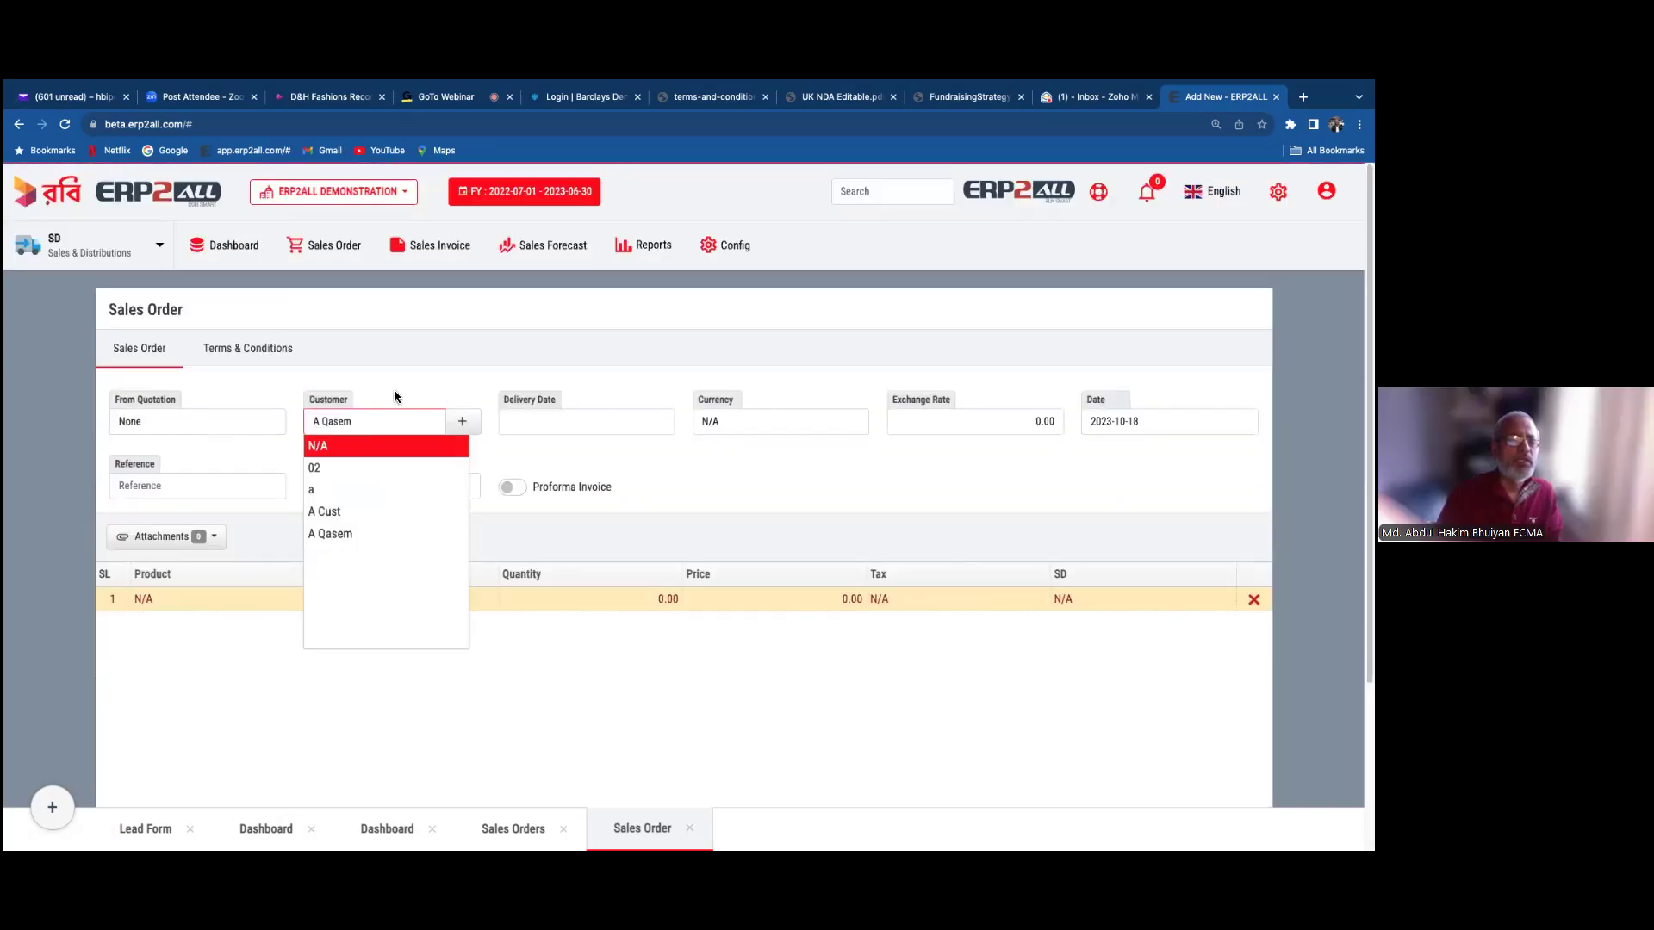
{"action": "left_click", "coordinate": [395, 389]}
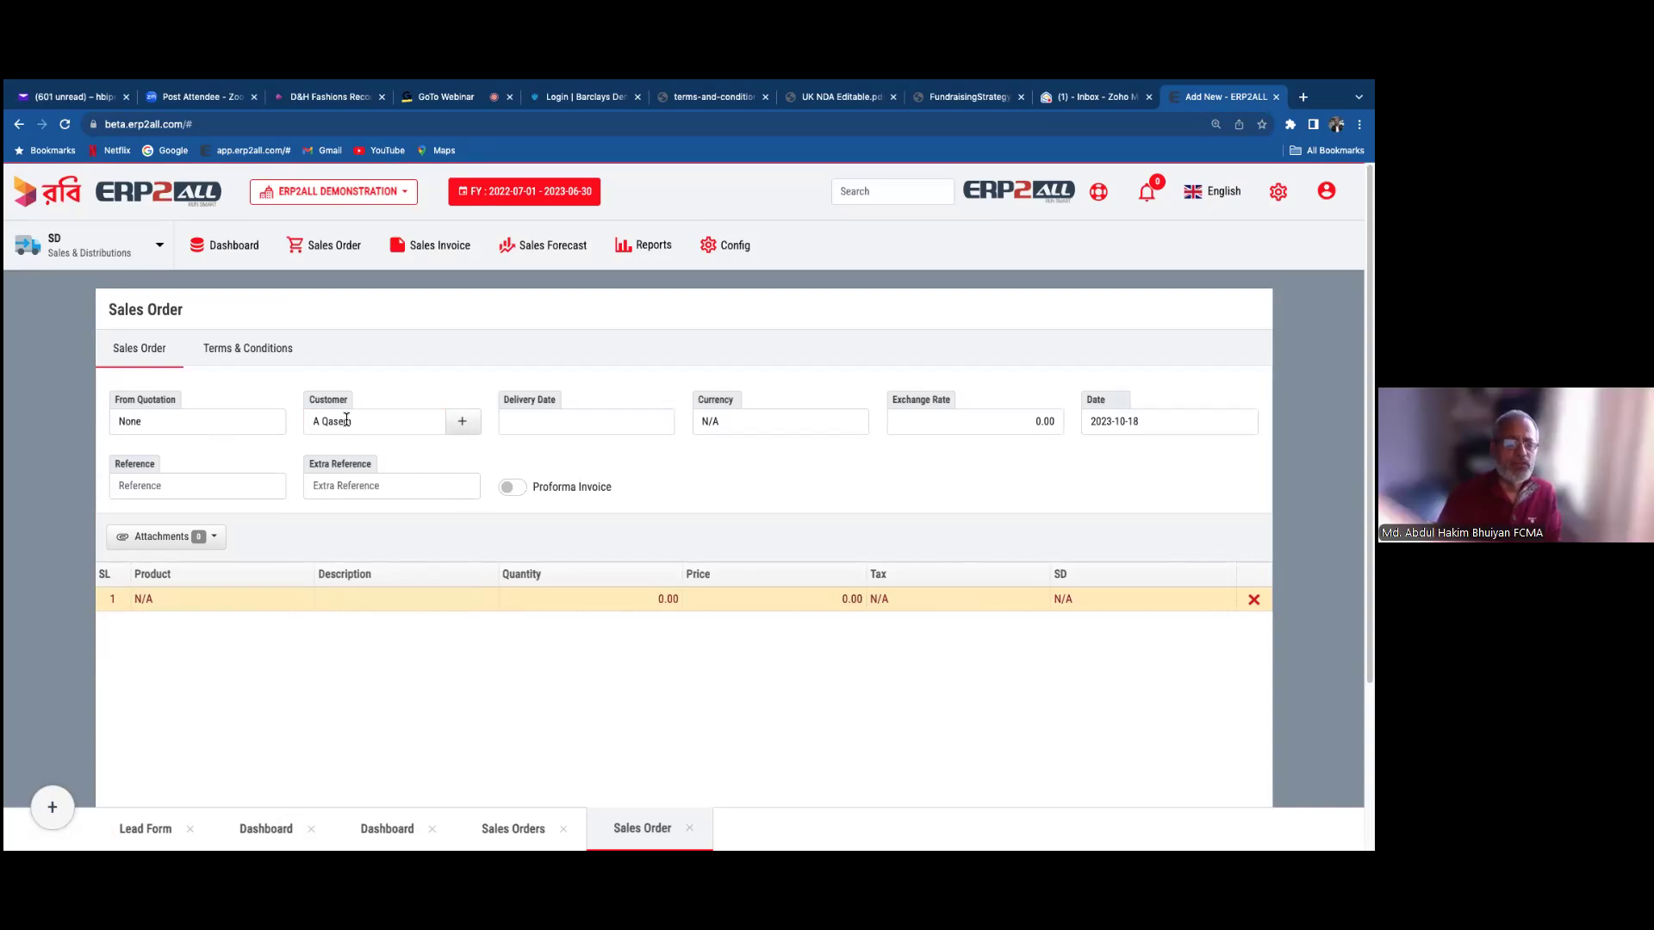
{"action": "left_click", "coordinate": [458, 425]}
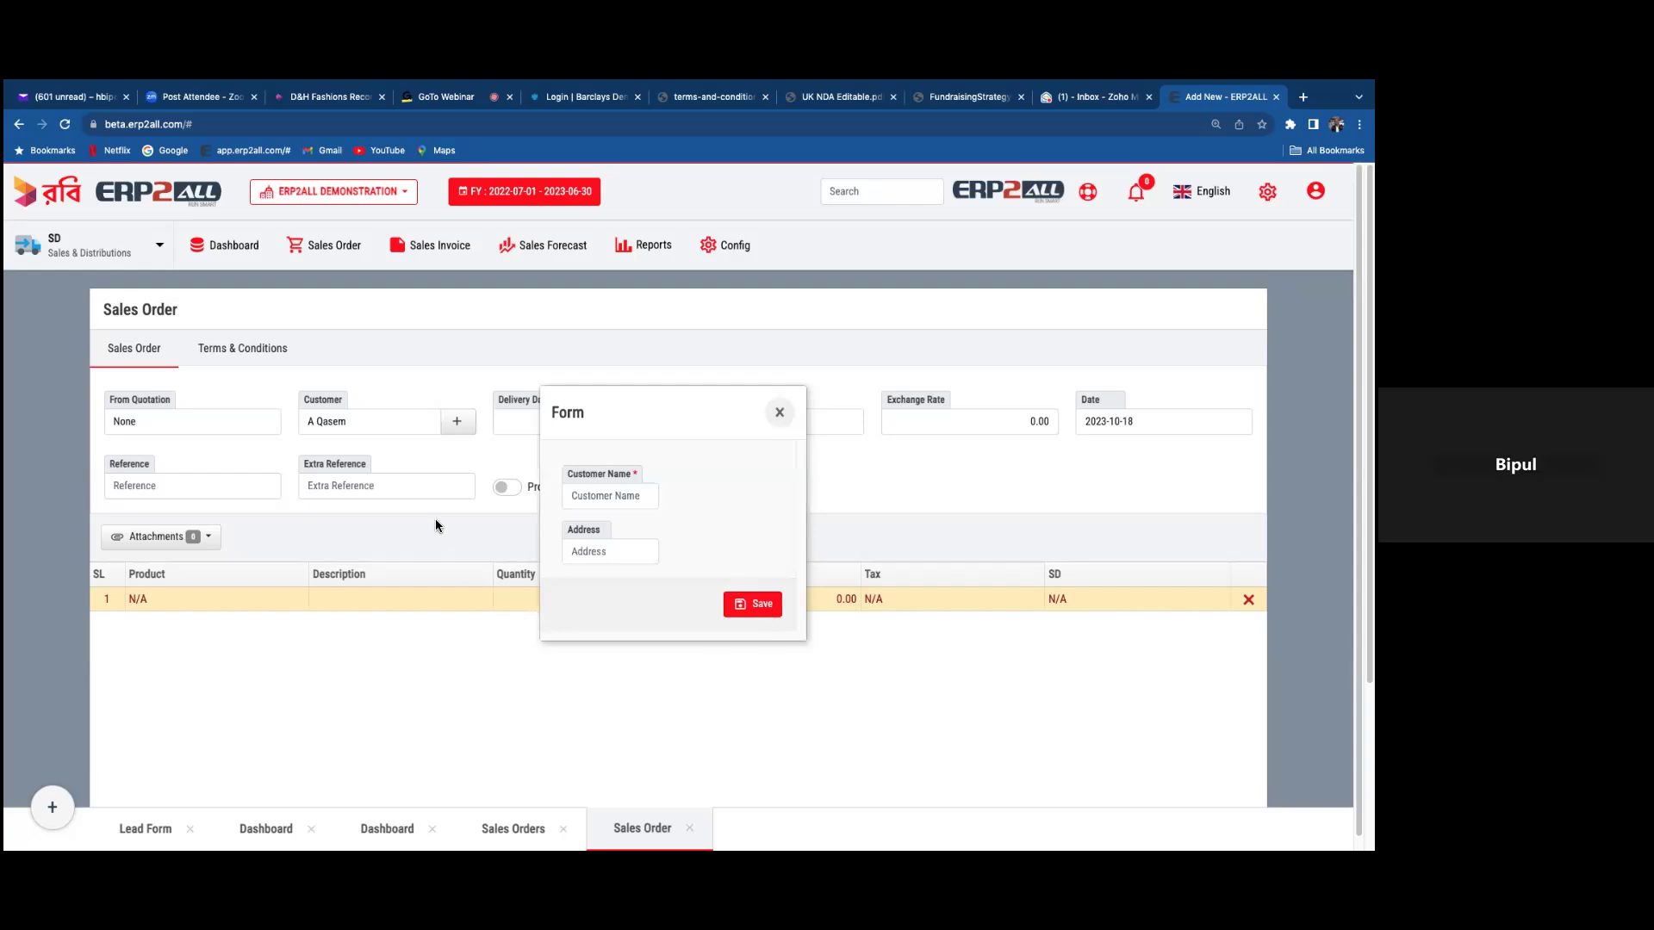
{"action": "left_click", "coordinate": [780, 413]}
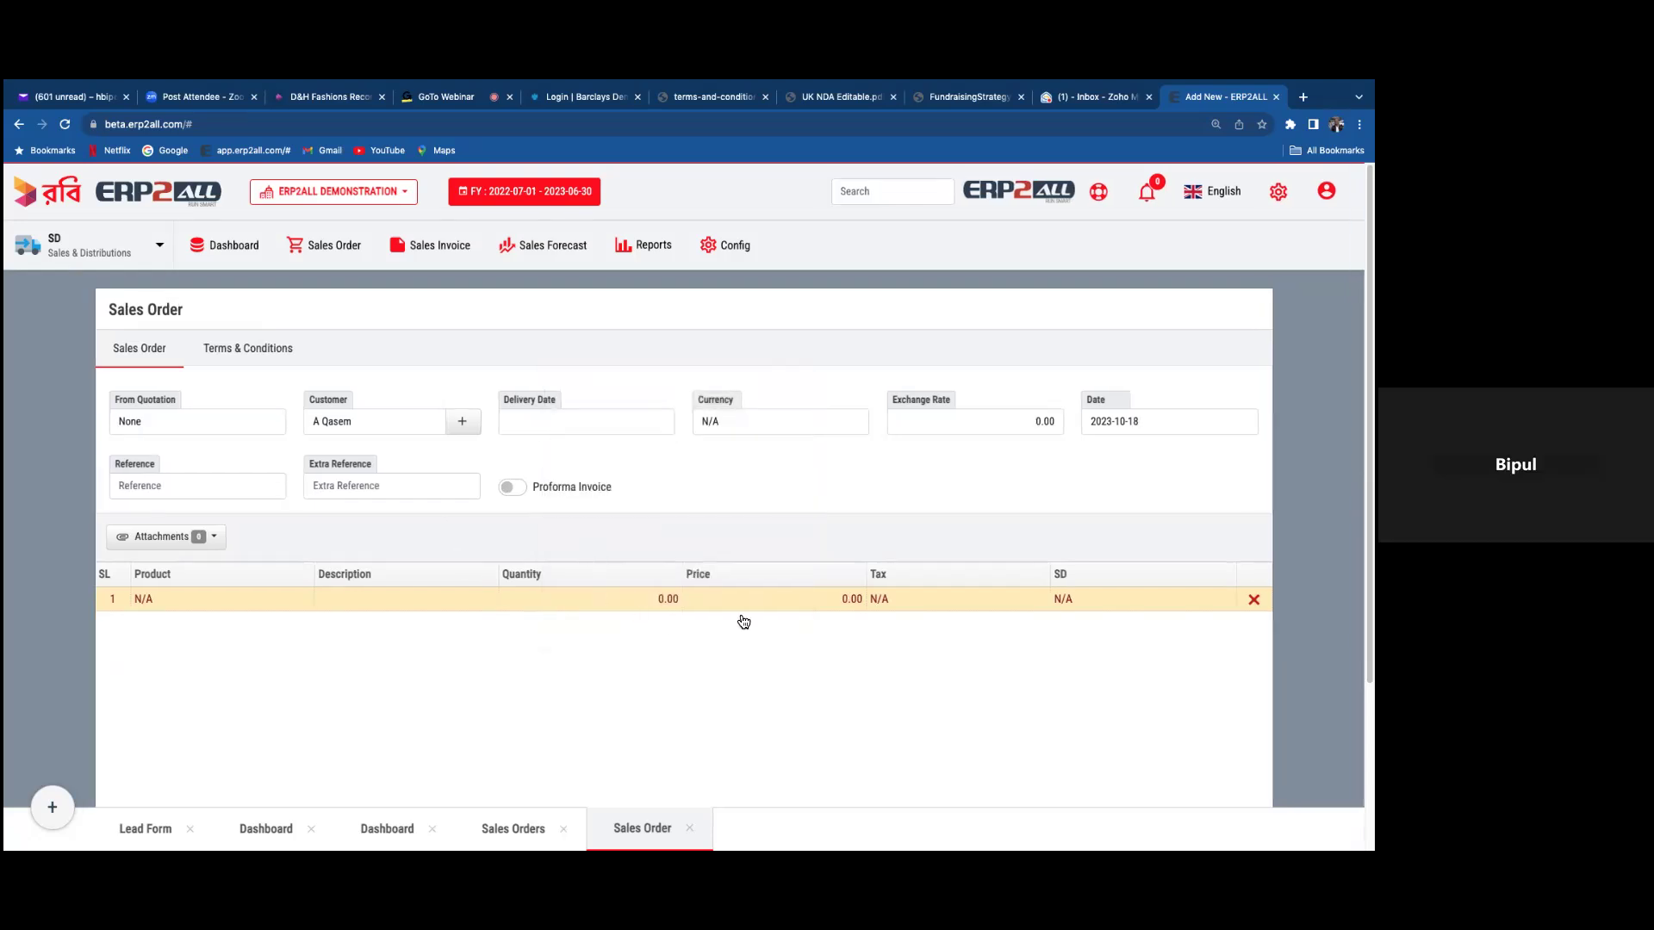
{"action": "left_click", "coordinate": [690, 829]}
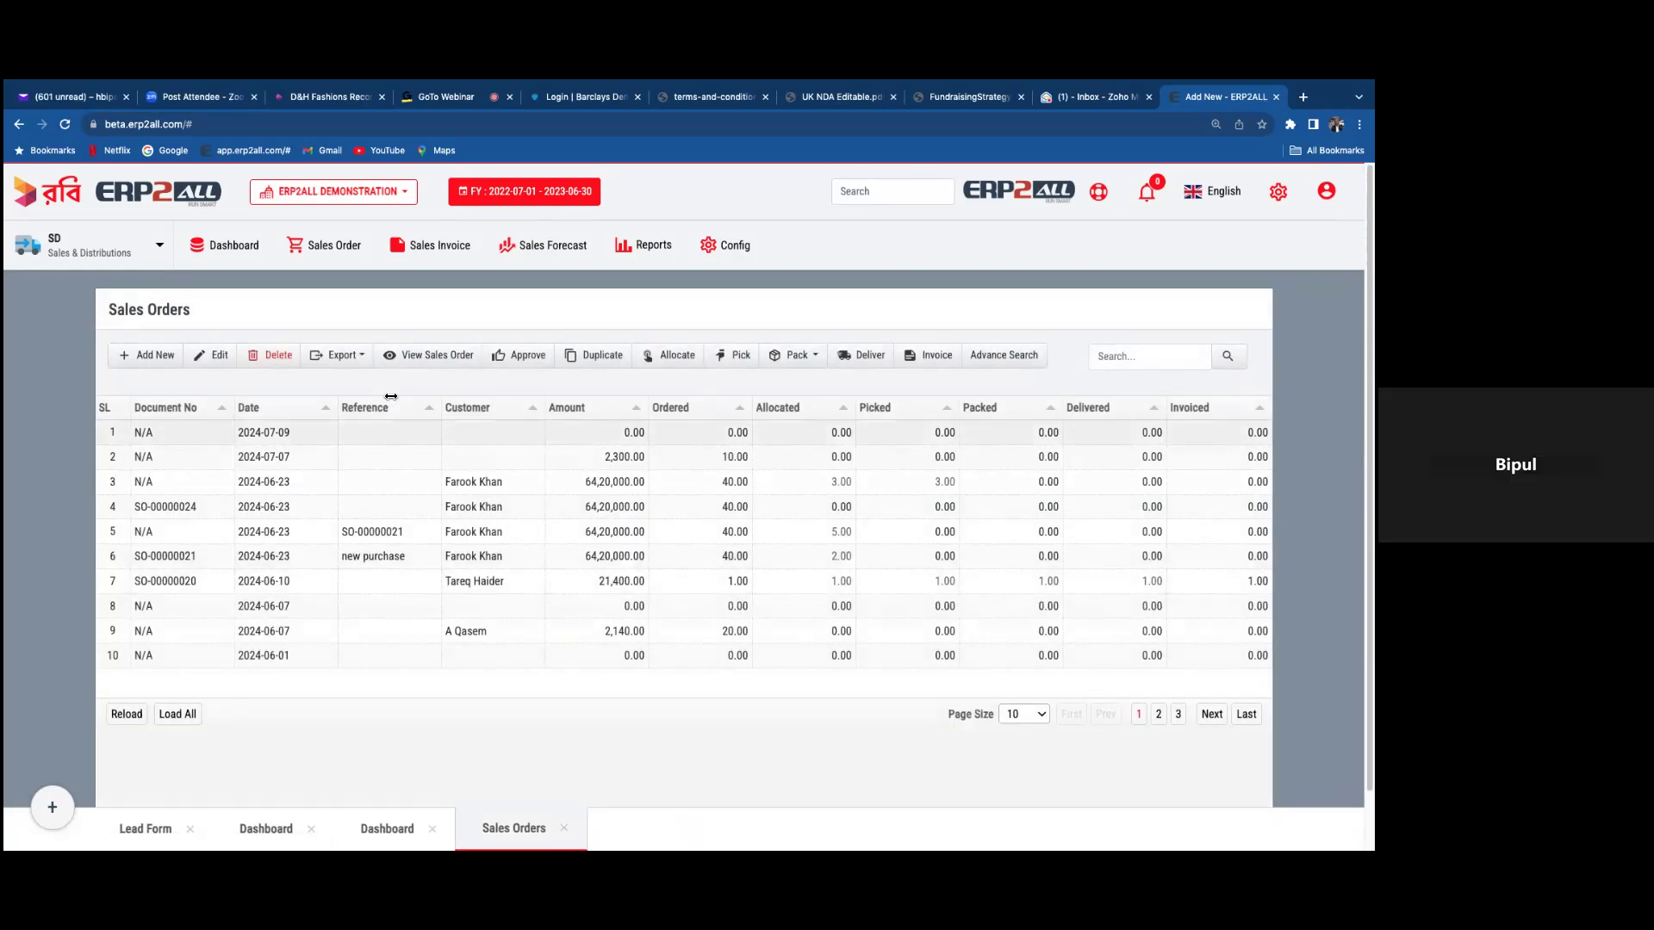
- Switch to the Buying & Procurement module, open the purchase orders list, and close the sales orders page
{"action": "left_click", "coordinate": [155, 248]}
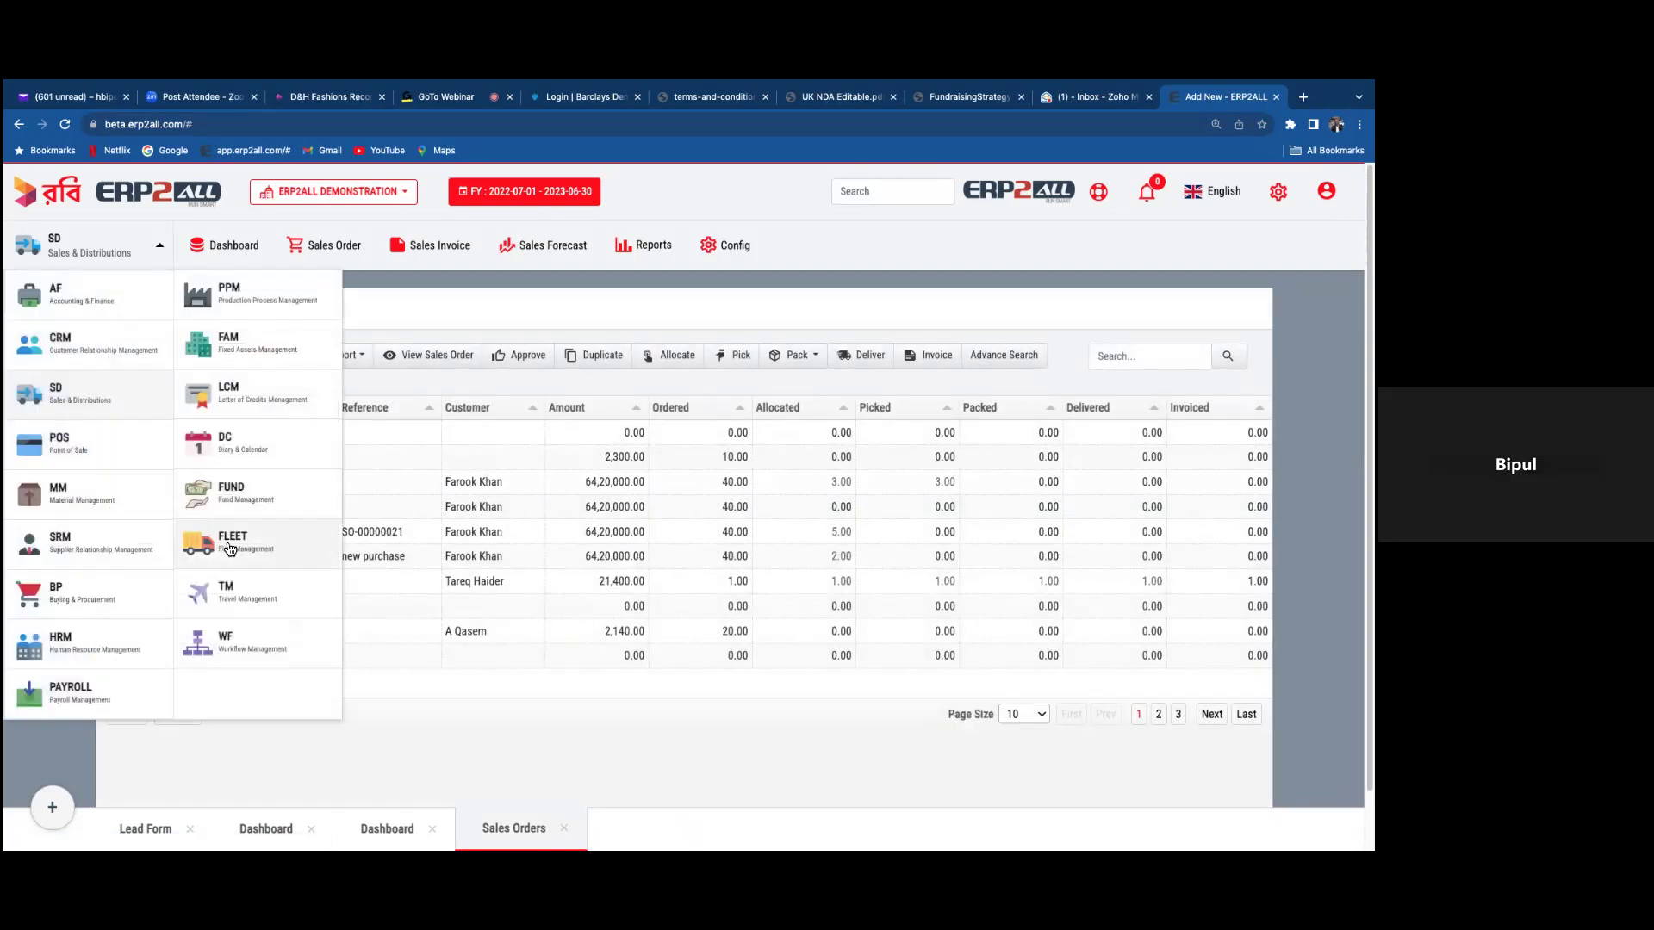
{"action": "left_click", "coordinate": [95, 593]}
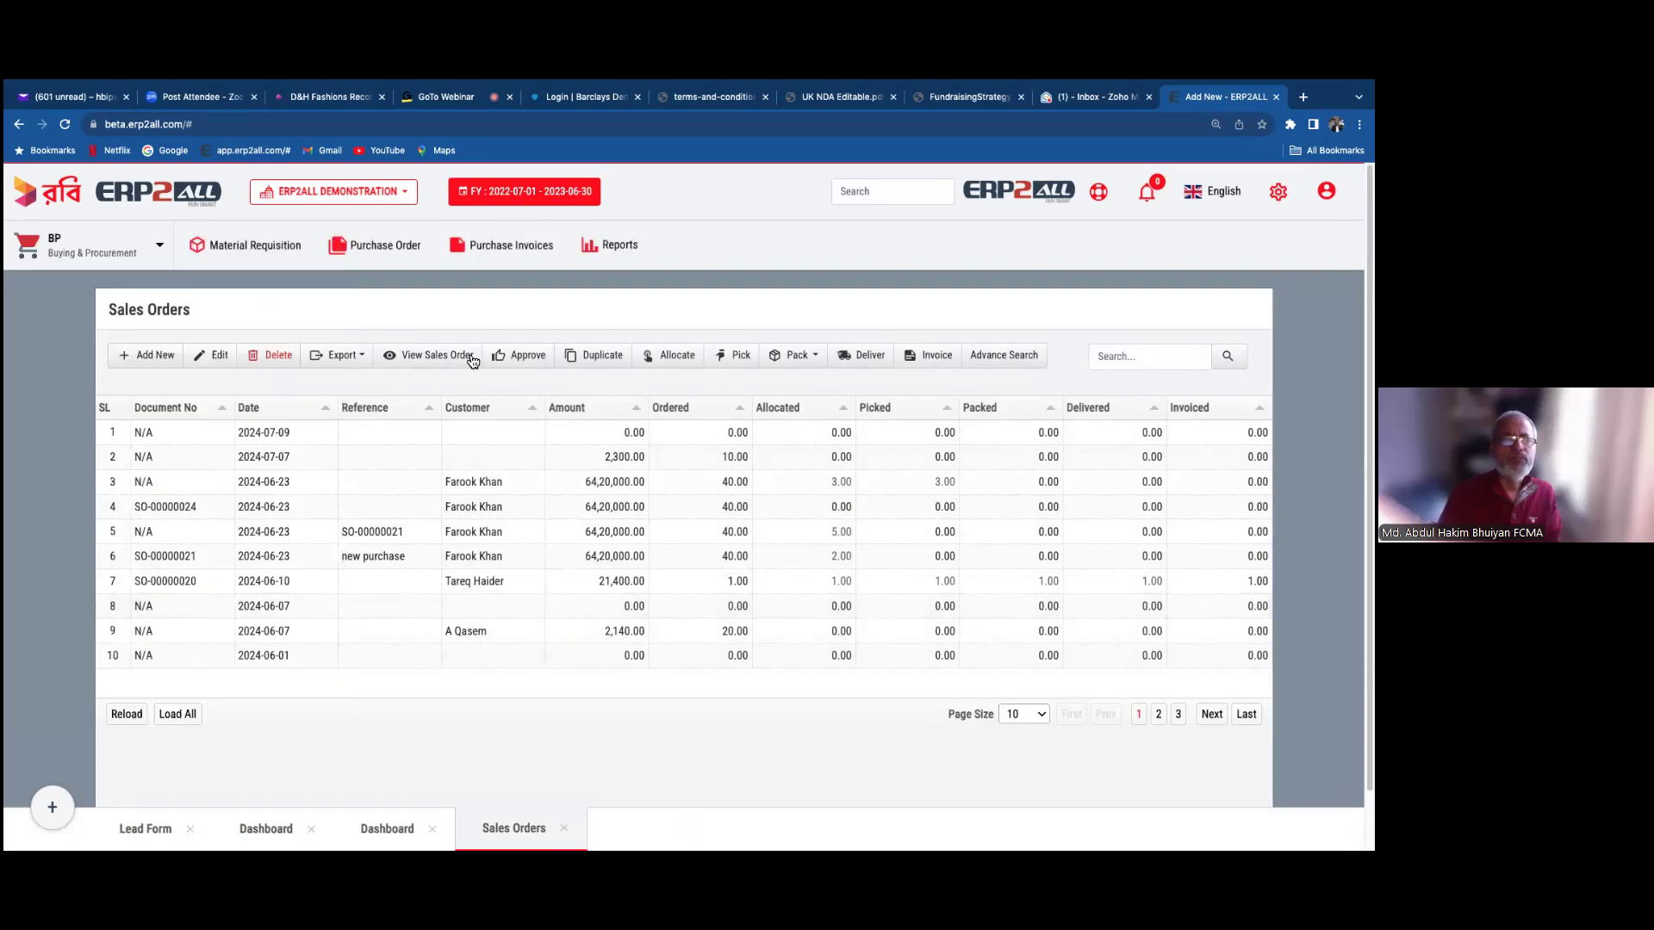
{"action": "left_click", "coordinate": [374, 249]}
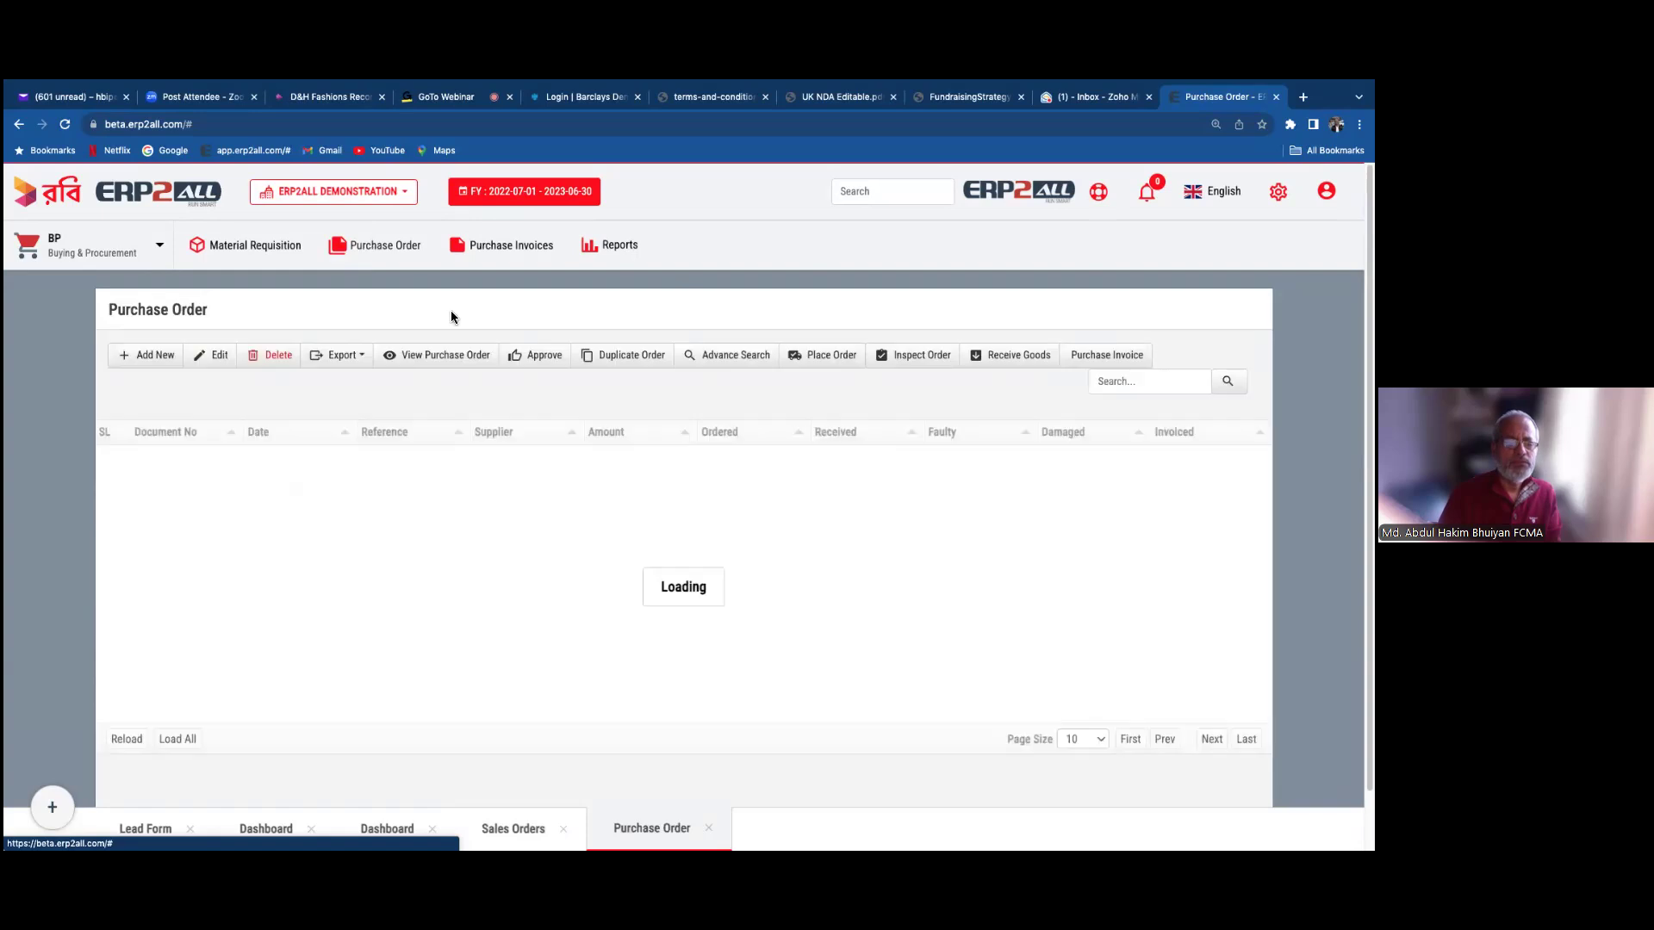
{"action": "left_click", "coordinate": [563, 828]}
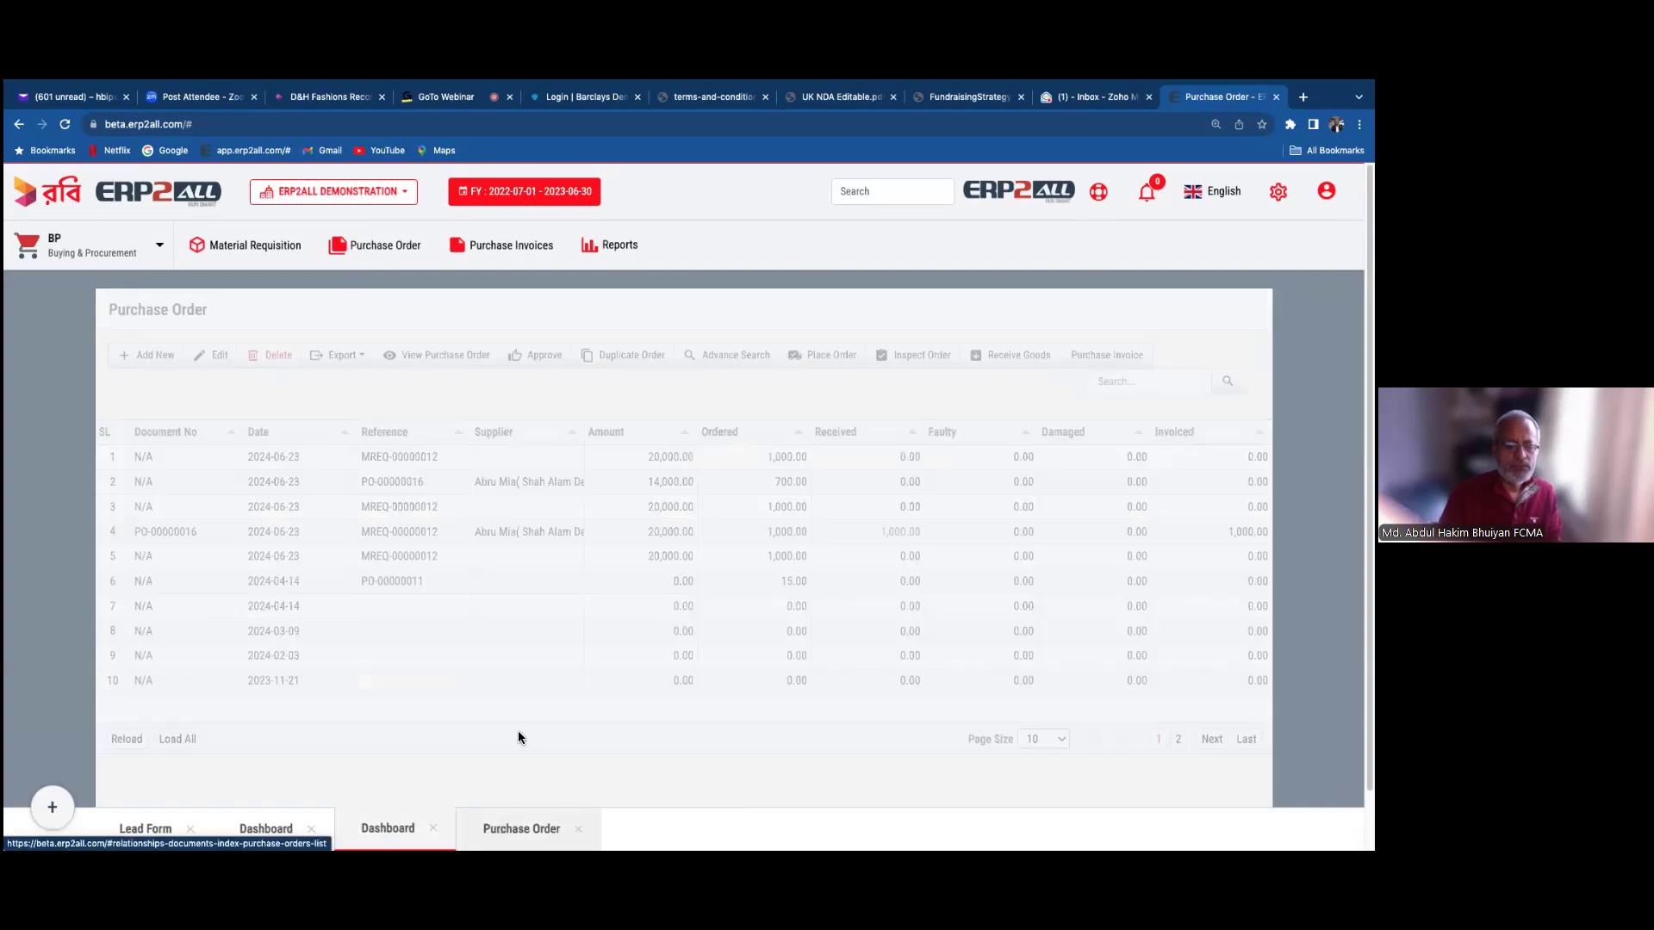
{"action": "left_click", "coordinate": [348, 250]}
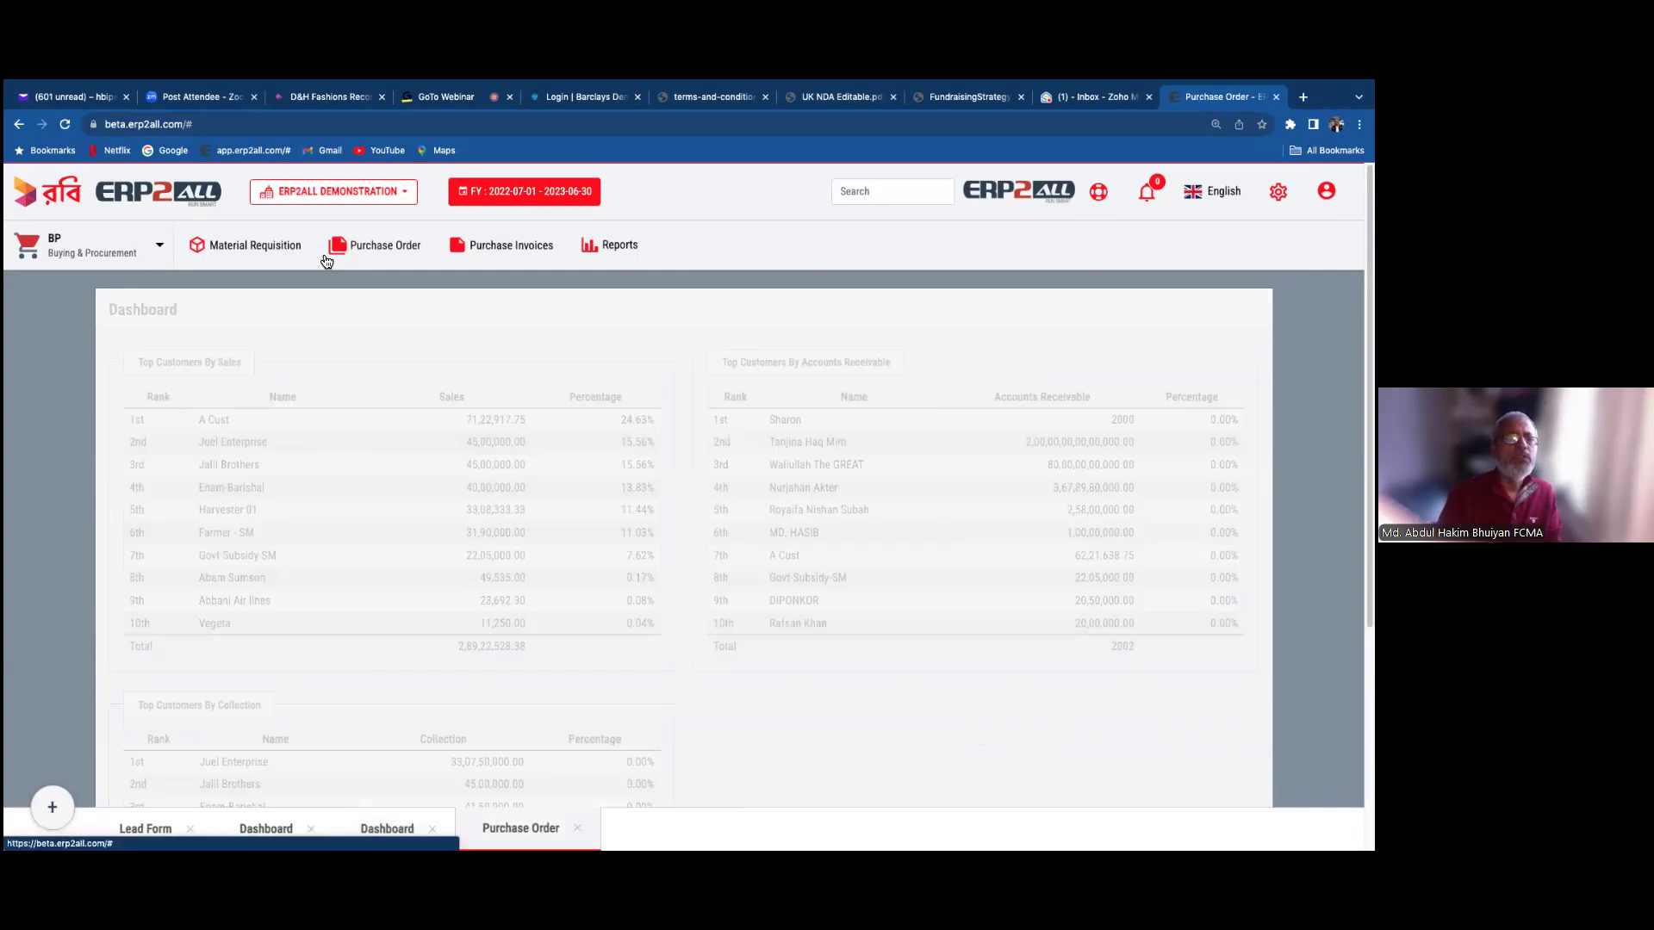
- Start a new purchase order and view its supplier choices, leaving N/A selected
{"action": "left_click", "coordinate": [144, 357]}
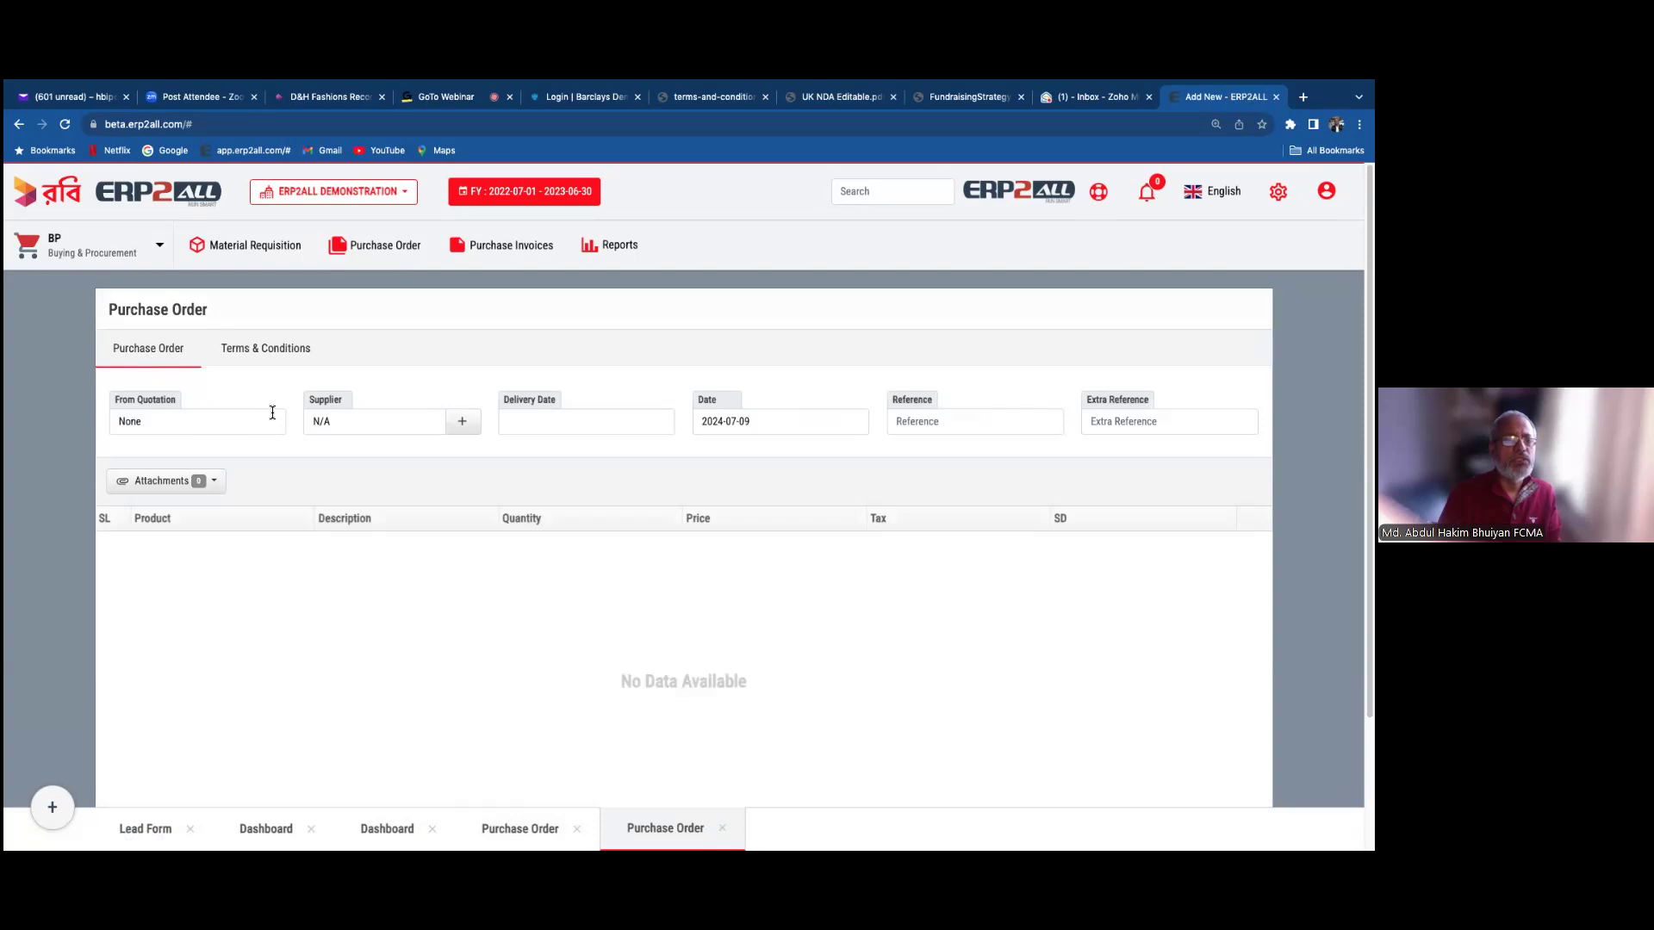
{"action": "left_click", "coordinate": [362, 418]}
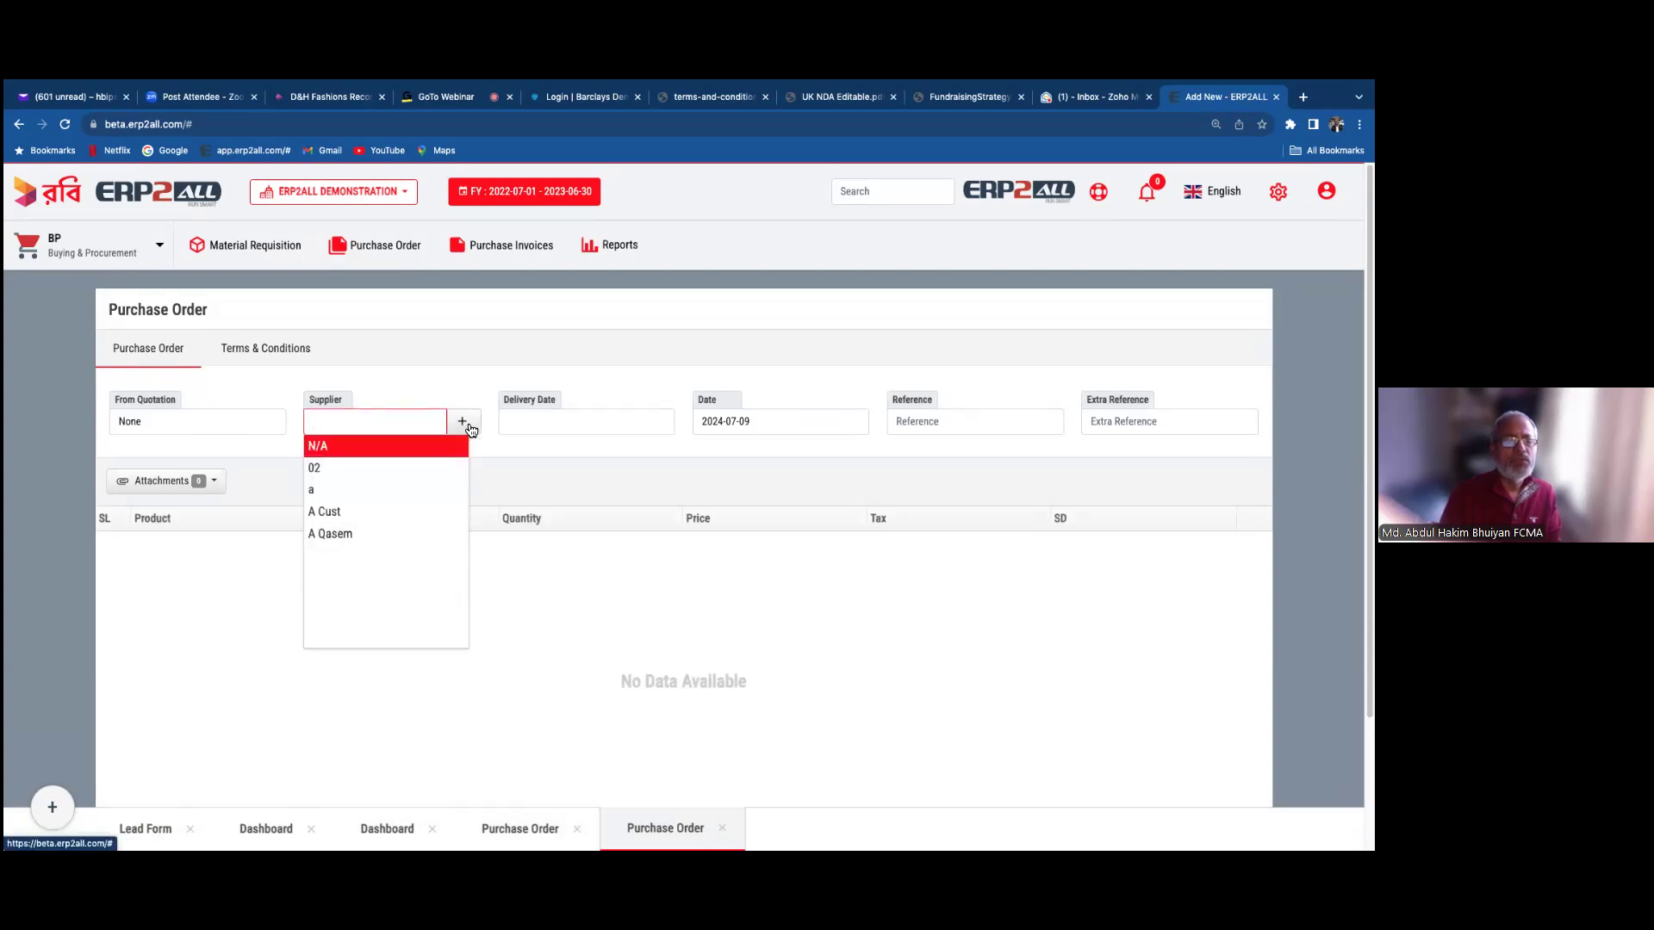
{"action": "left_click", "coordinate": [452, 372]}
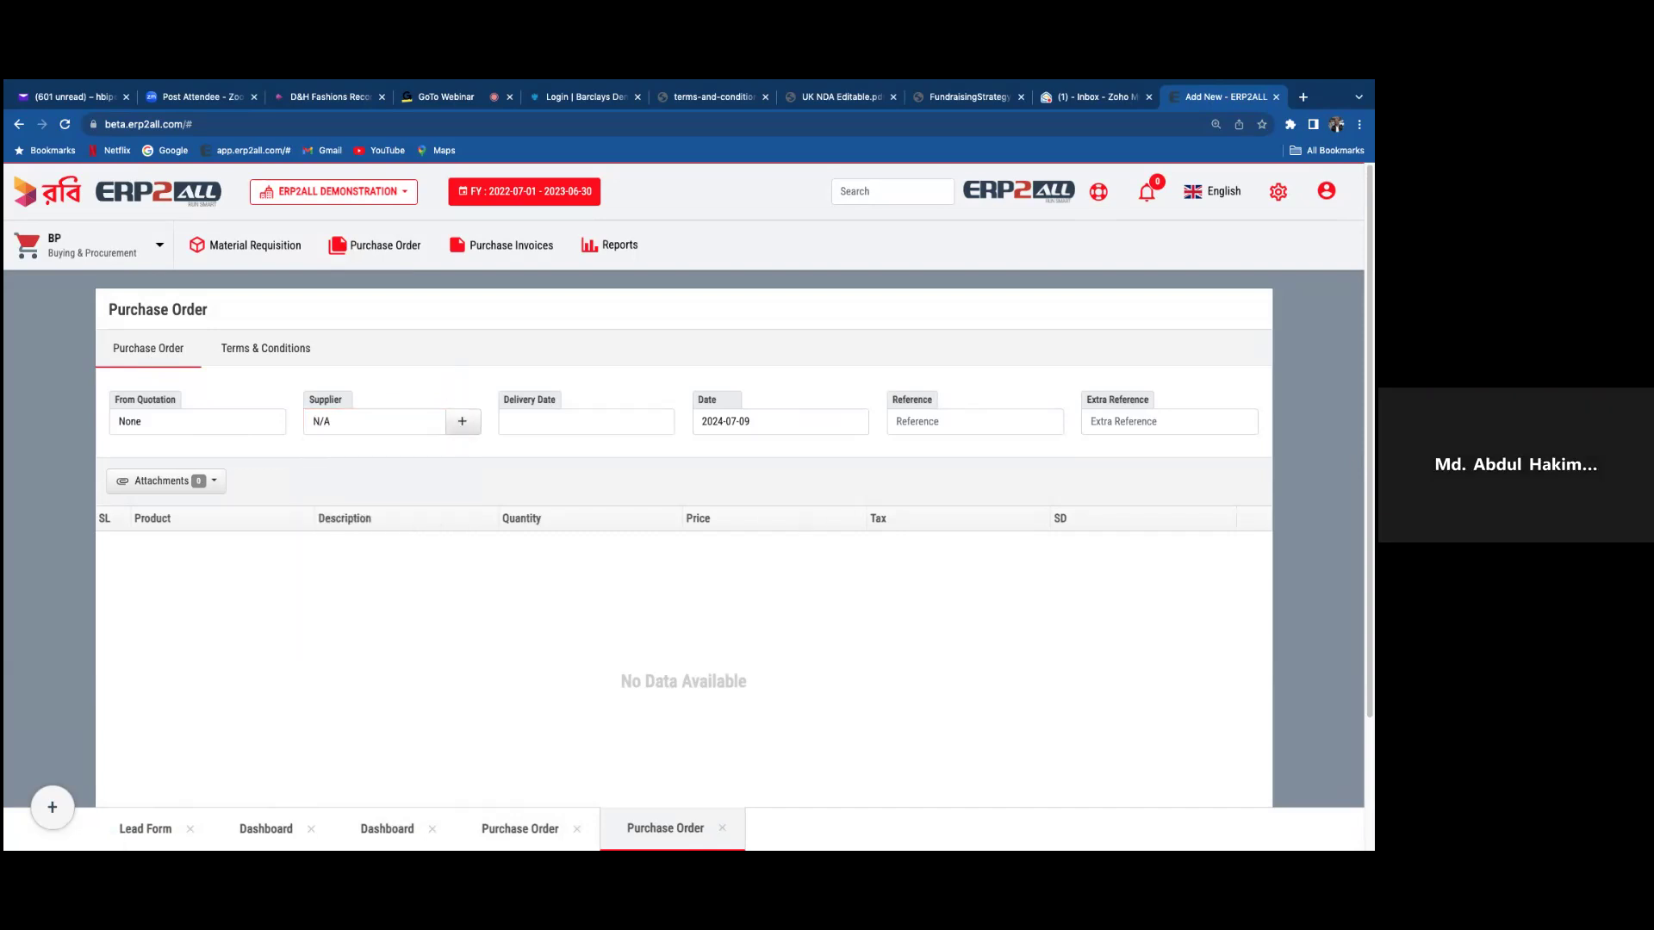
- Add a blank row to the purchase order and view its product choices, leaving N/A selected
{"action": "scroll", "coordinate": [805, 529], "scroll_direction": "down", "scroll_amount": 3}
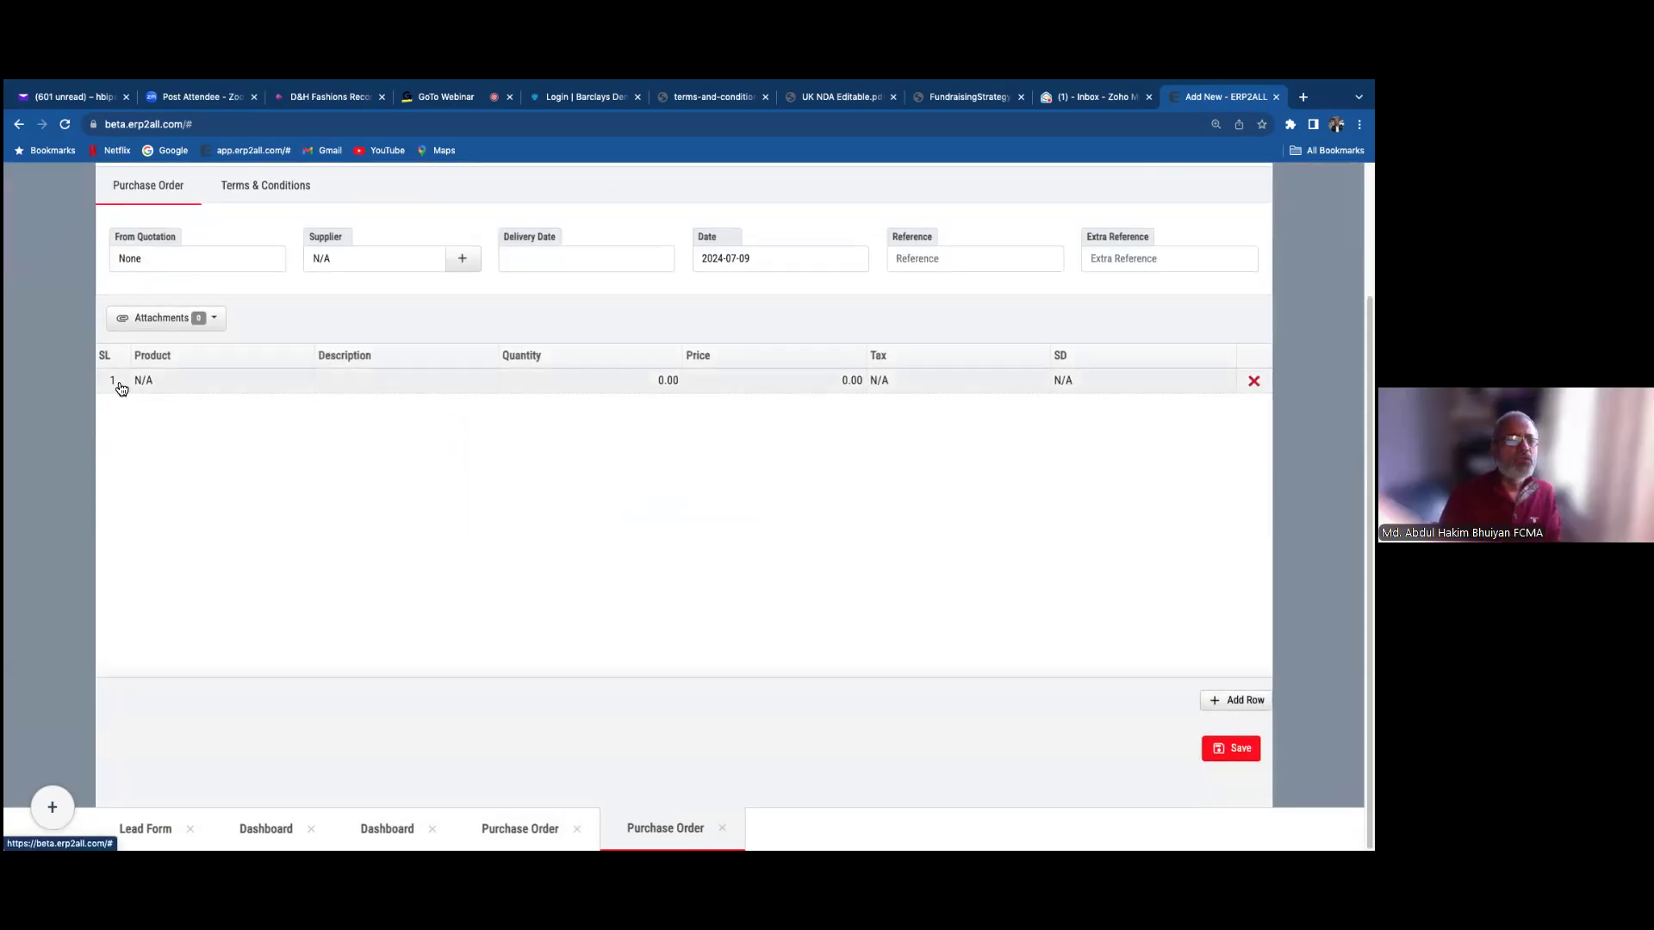
{"action": "left_click", "coordinate": [165, 382]}
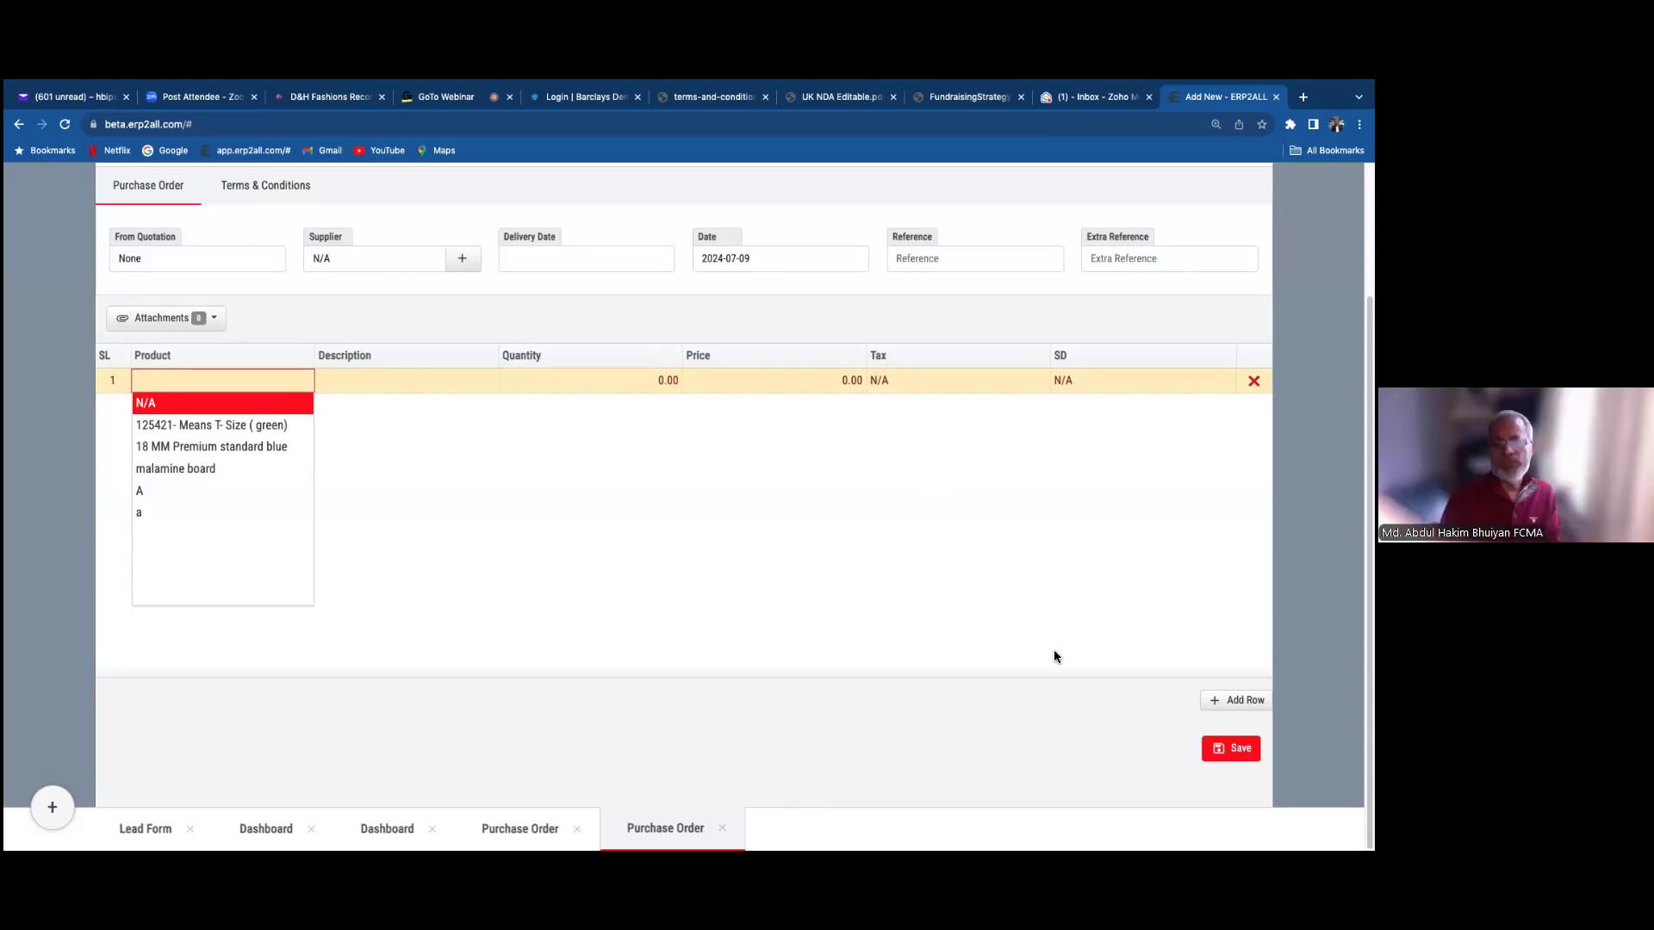
{"action": "left_click", "coordinate": [396, 424]}
- Add six more blank product rows to the purchase order
{"action": "left_click", "coordinate": [52, 808]}
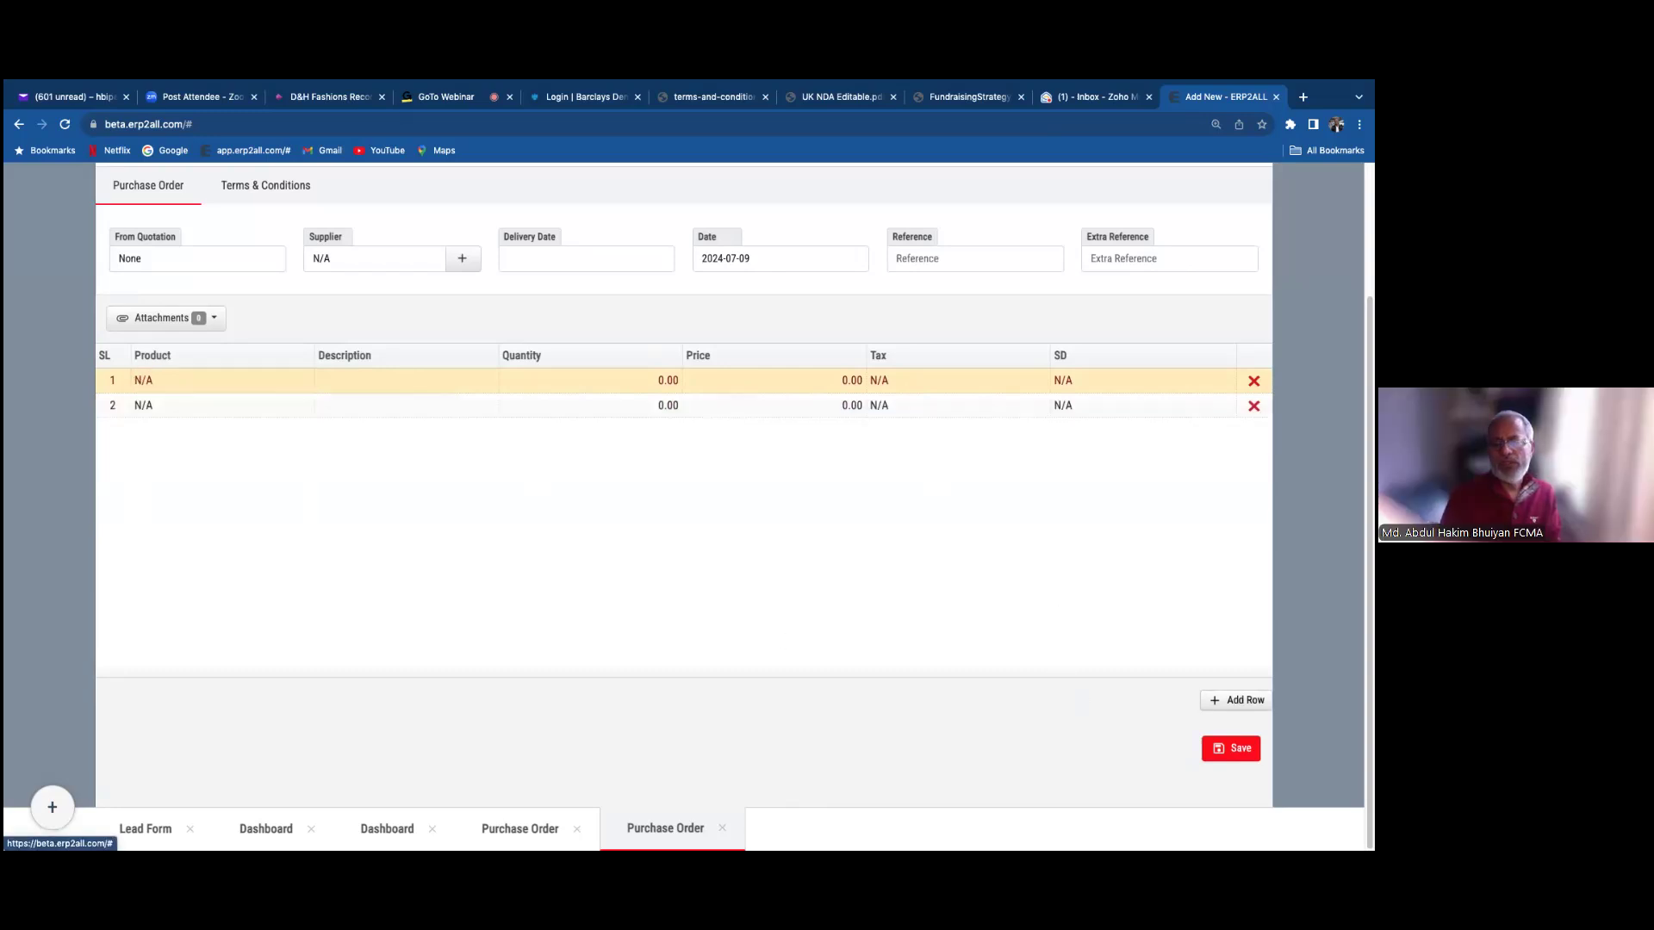
{"action": "left_click", "coordinate": [52, 807]}
{"action": "left_click", "coordinate": [52, 808]}
{"action": "left_click", "coordinate": [52, 807]}
{"action": "left_click", "coordinate": [51, 807]}
{"action": "left_click", "coordinate": [52, 807]}
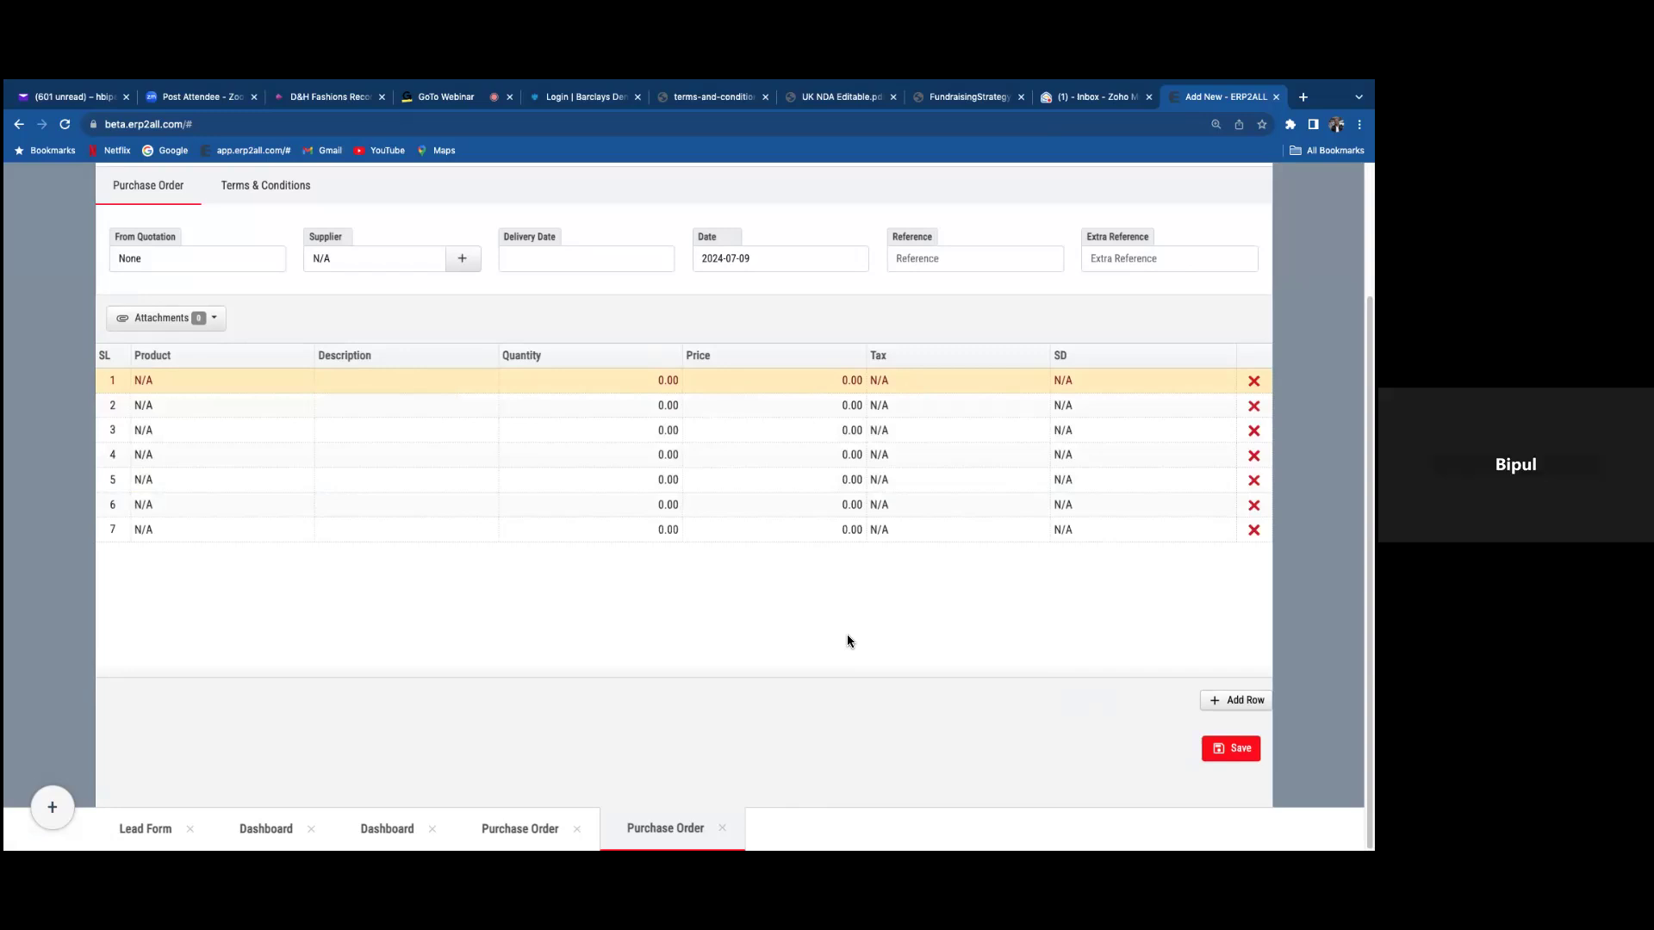
- Delete the six extra rows below the first one, and close the unsaved purchase order and the purchase orders list
{"action": "left_click", "coordinate": [1254, 405]}
{"action": "left_click", "coordinate": [1253, 405]}
{"action": "left_click", "coordinate": [1253, 405]}
{"action": "left_click", "coordinate": [1253, 404]}
{"action": "left_click", "coordinate": [1254, 405]}
{"action": "left_click", "coordinate": [1254, 405]}
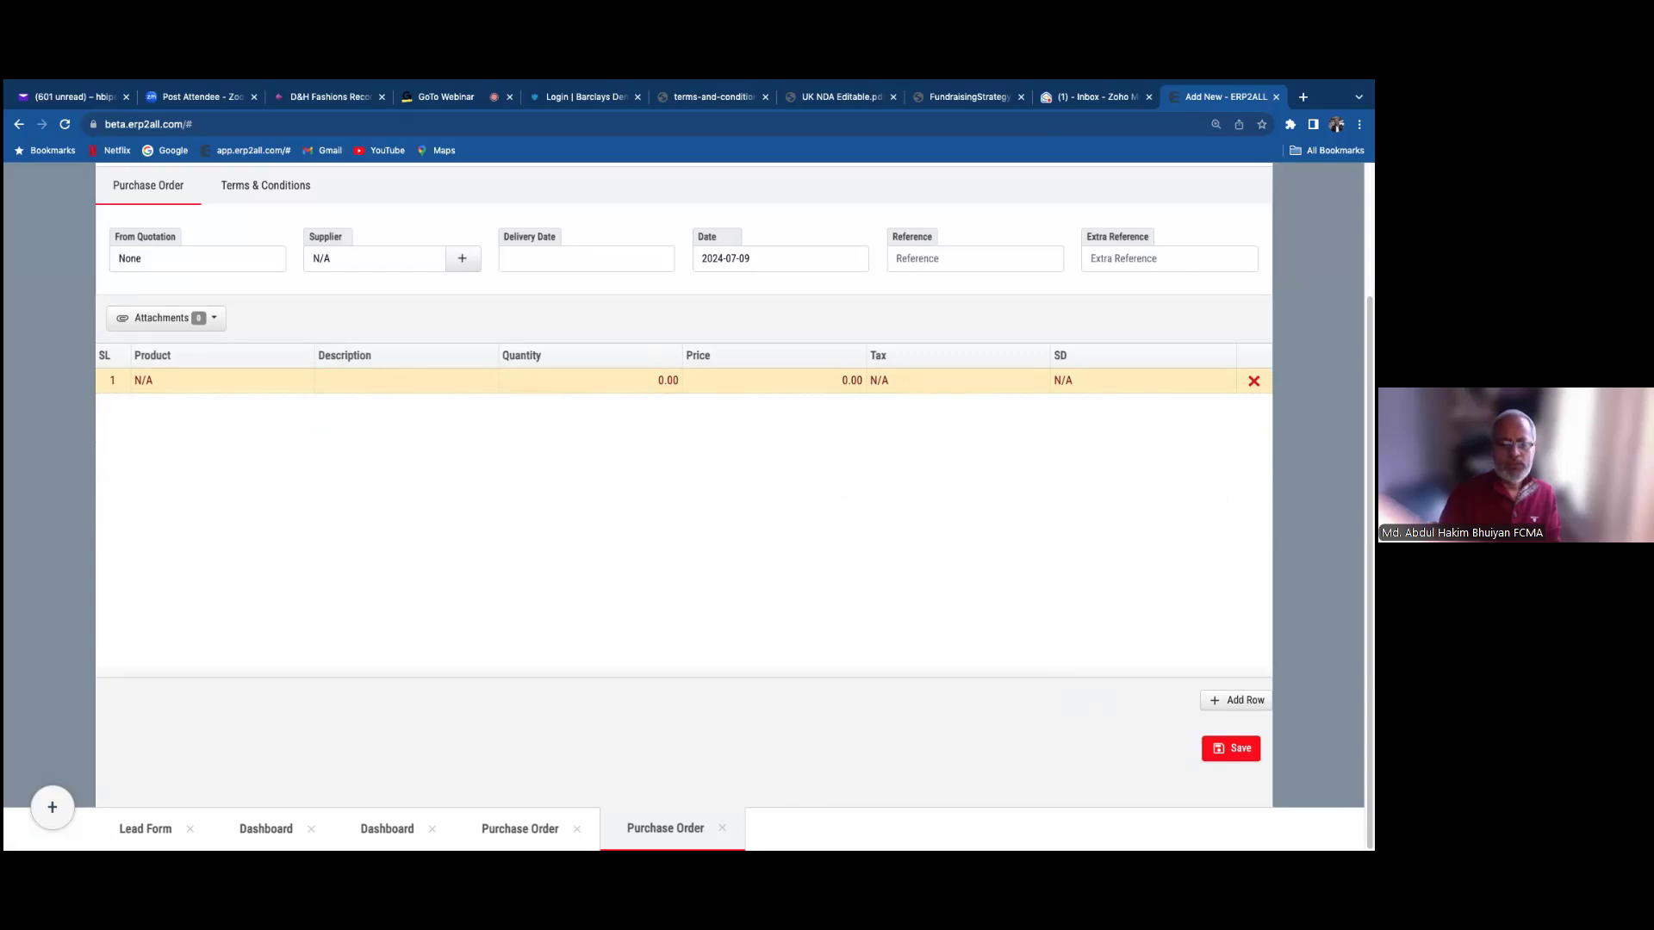
{"action": "left_click", "coordinate": [722, 828]}
{"action": "left_click", "coordinate": [577, 828]}
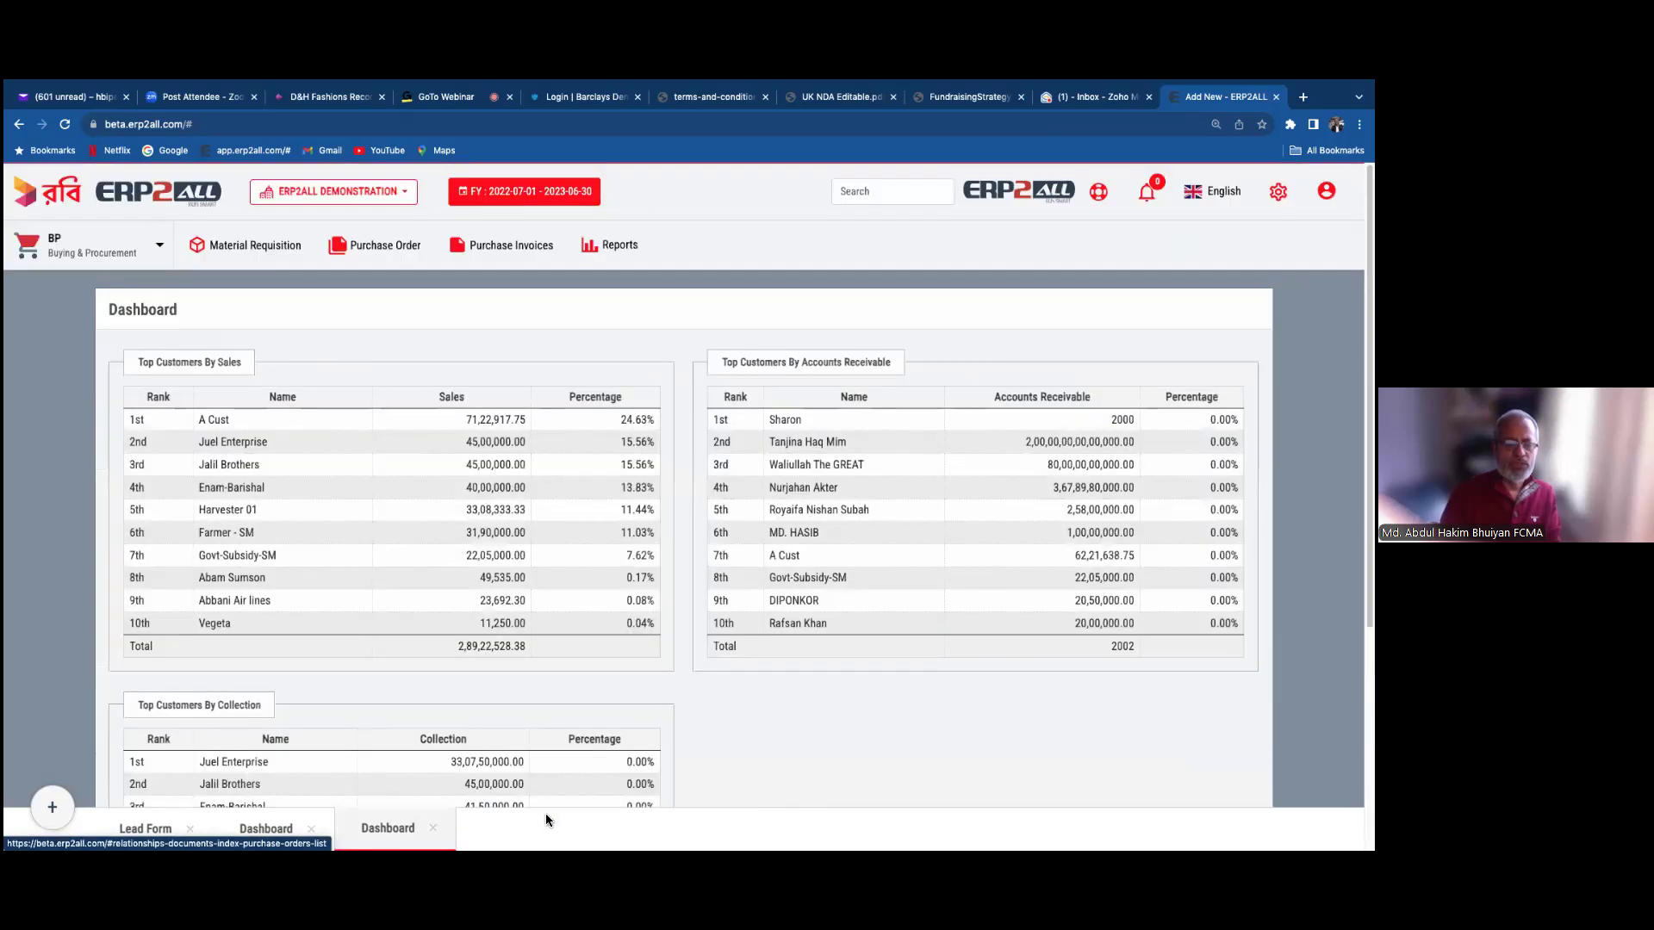